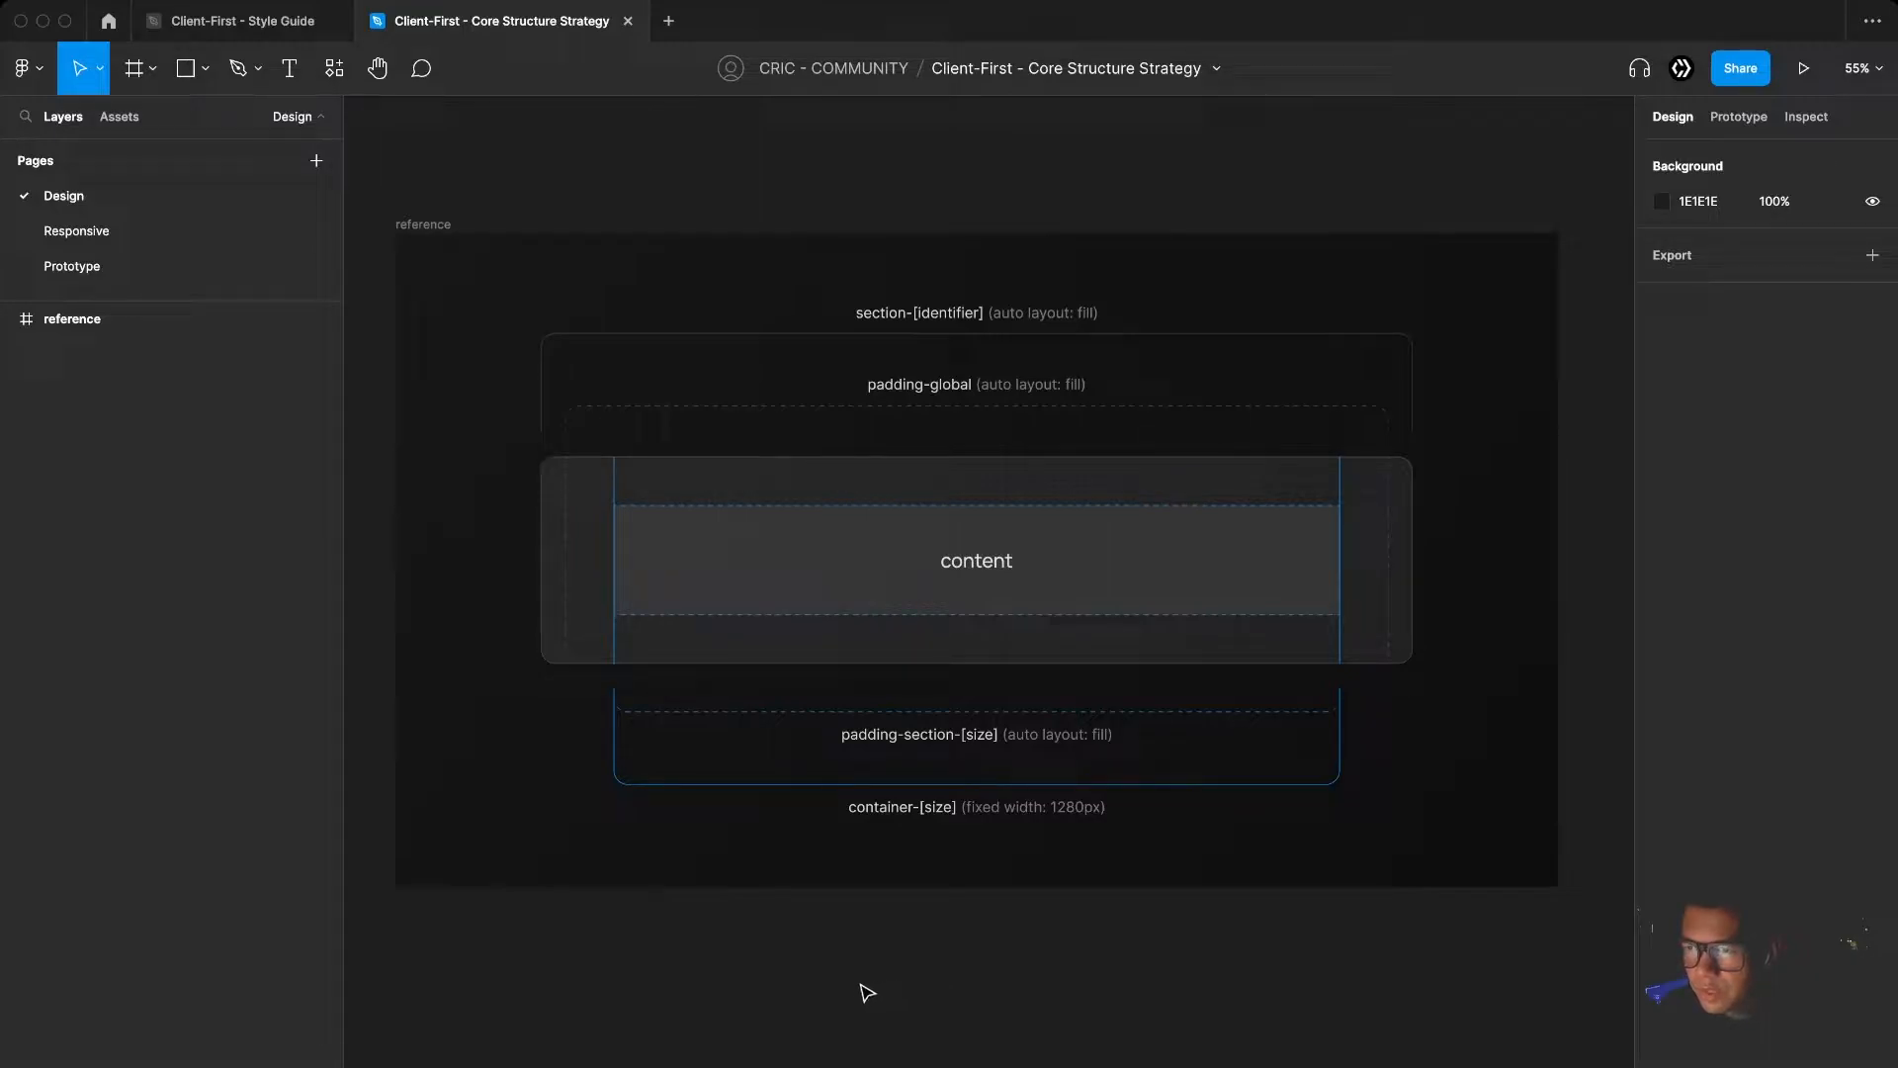
Add a Desktop preset frame, 1440 × 1024, and place it centred below the reference frame
scroll(855, 994, up, 1)
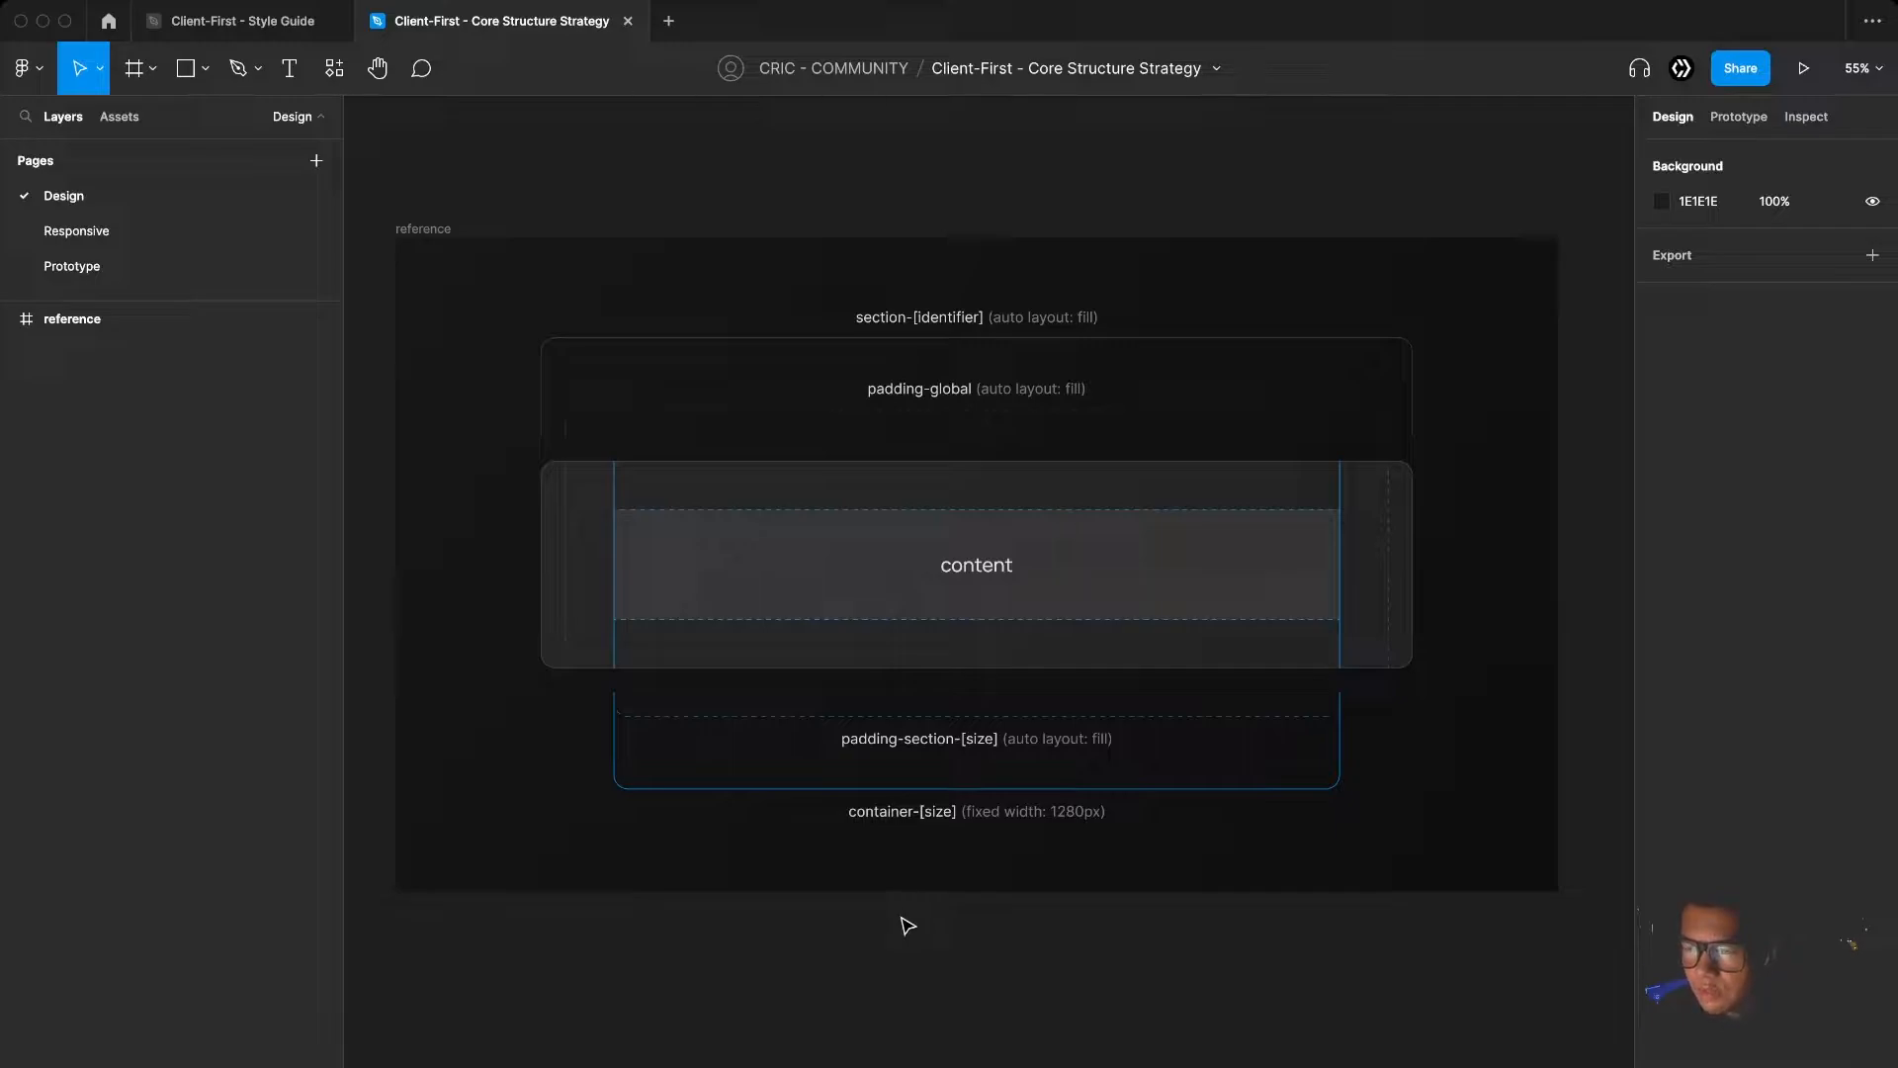
scroll(908, 926, down, 5)
scroll(904, 910, down, 4)
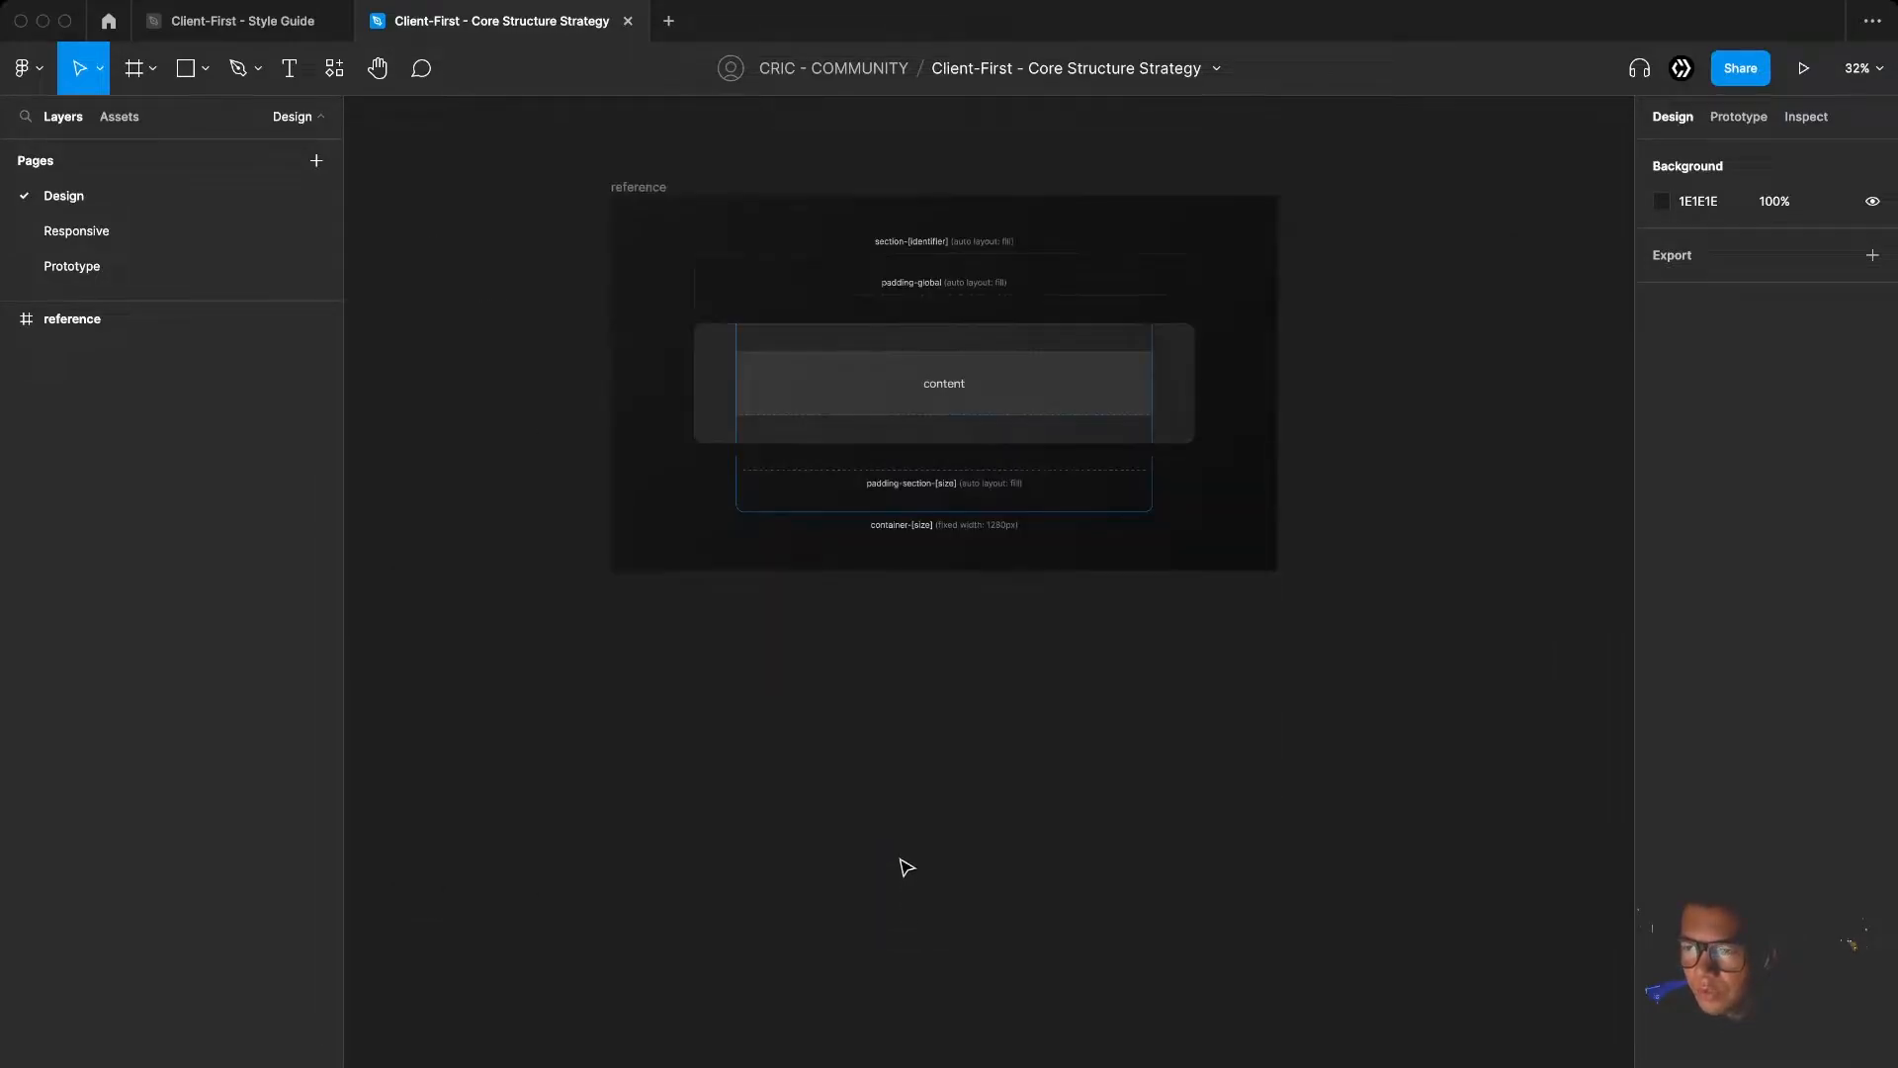
key(f)
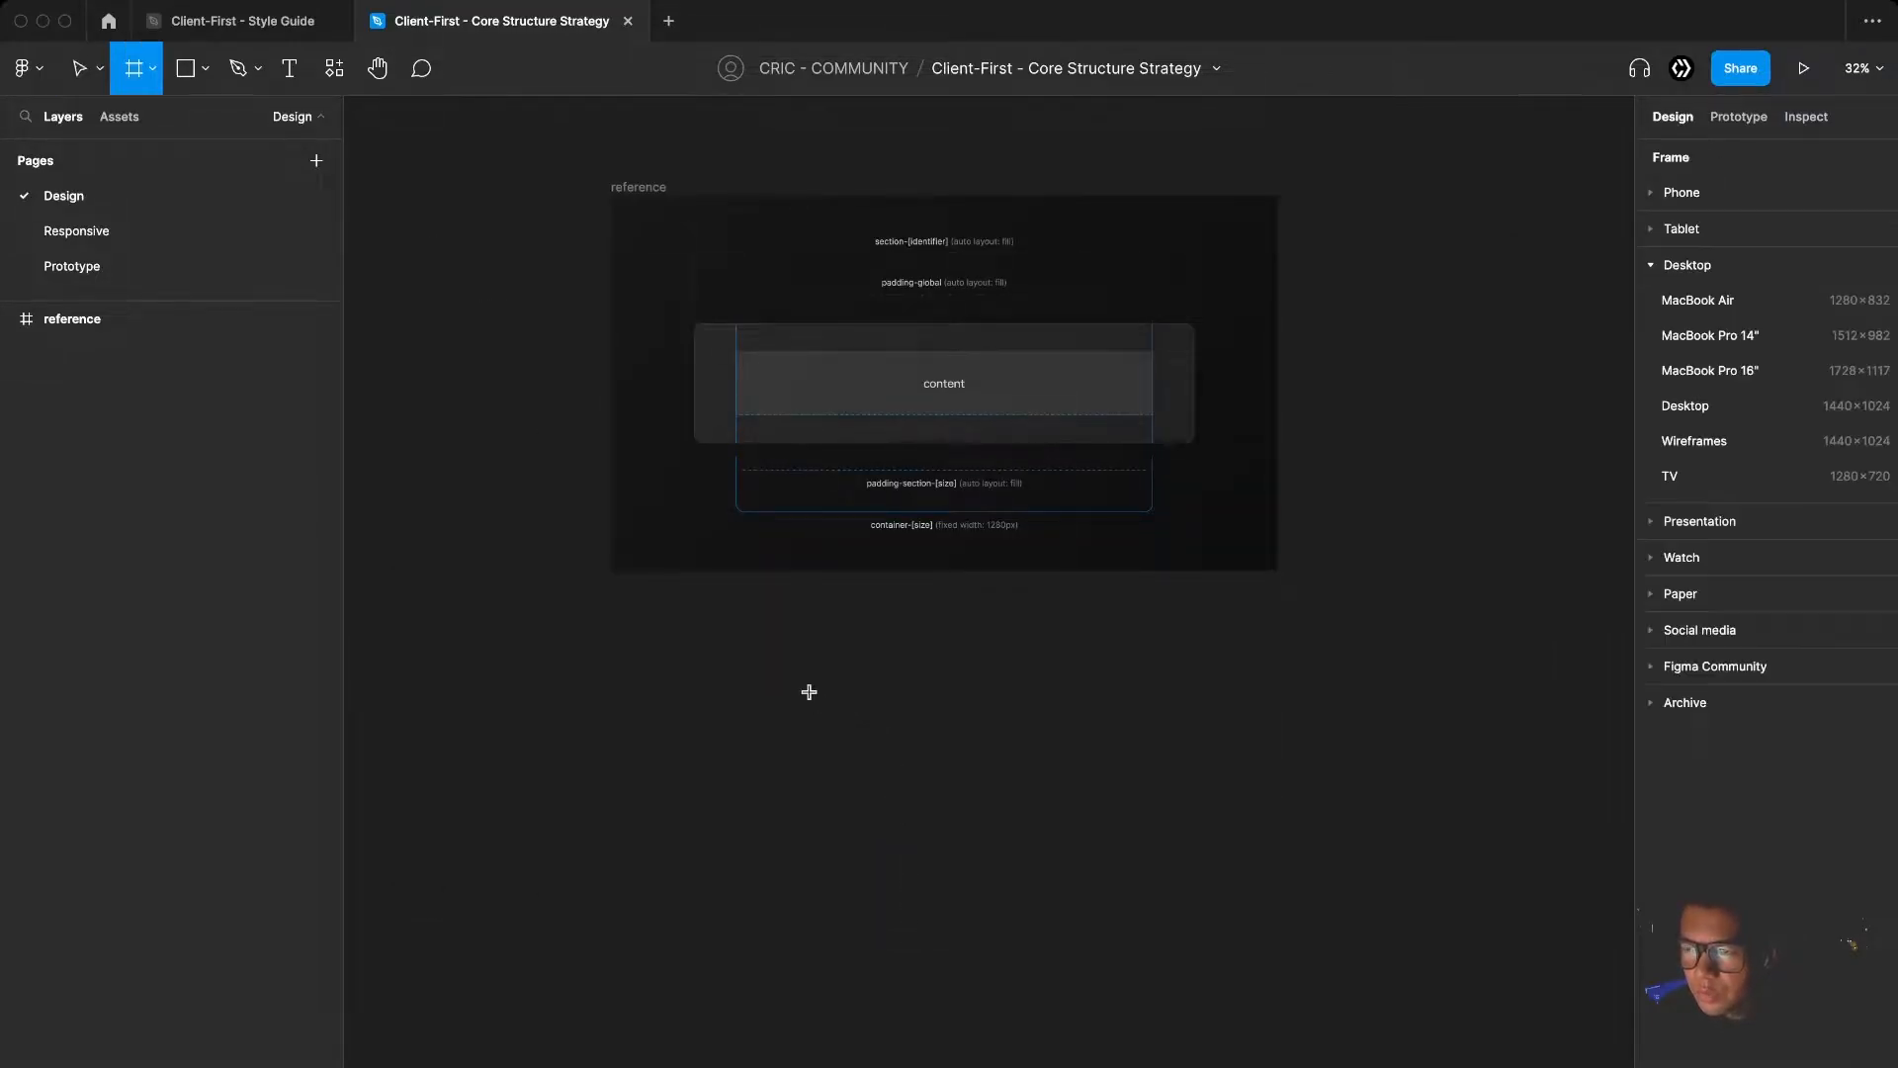
click(1672, 407)
drag(1391, 525, 861, 701)
Apply the White/08 color style as the new frame's fill and rename the frame "Home"
click(1839, 604)
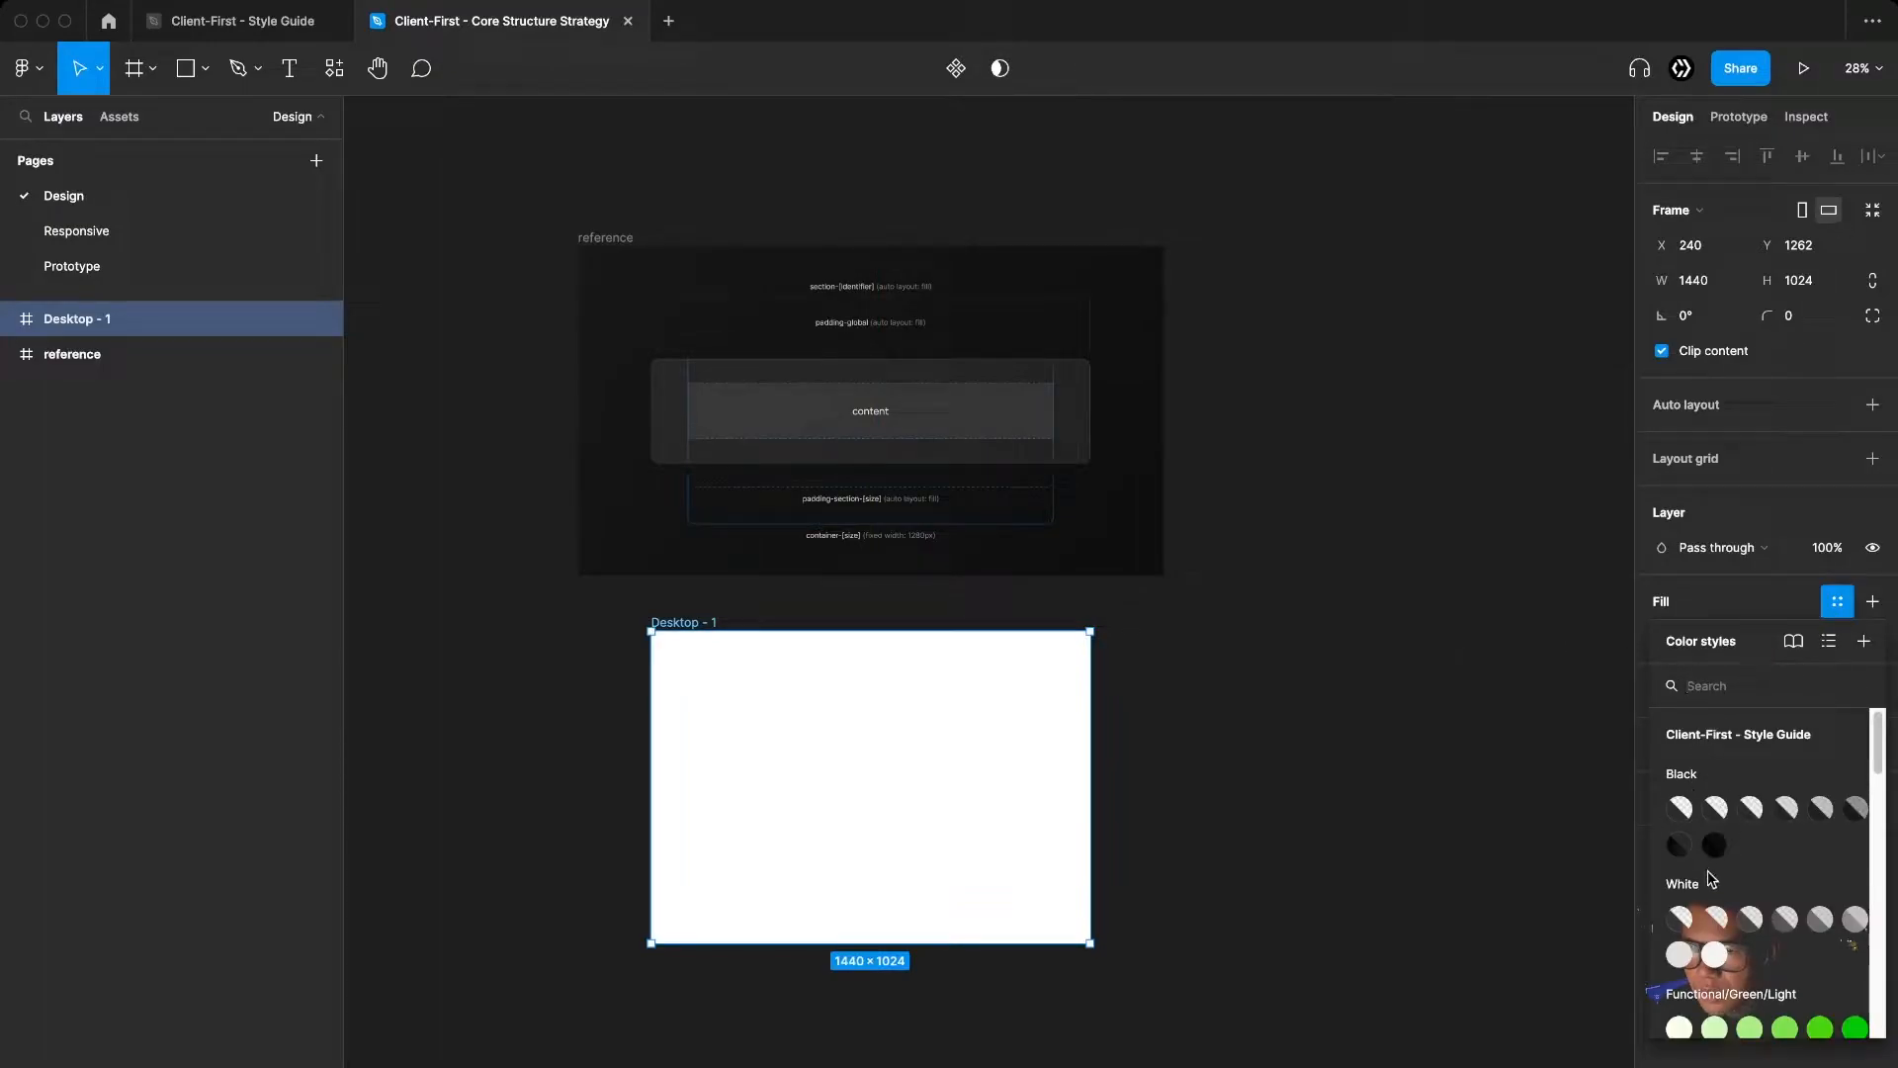
click(1716, 918)
scroll(1189, 821, left, 2)
double_click(775, 611)
text(Home)
key(Return)
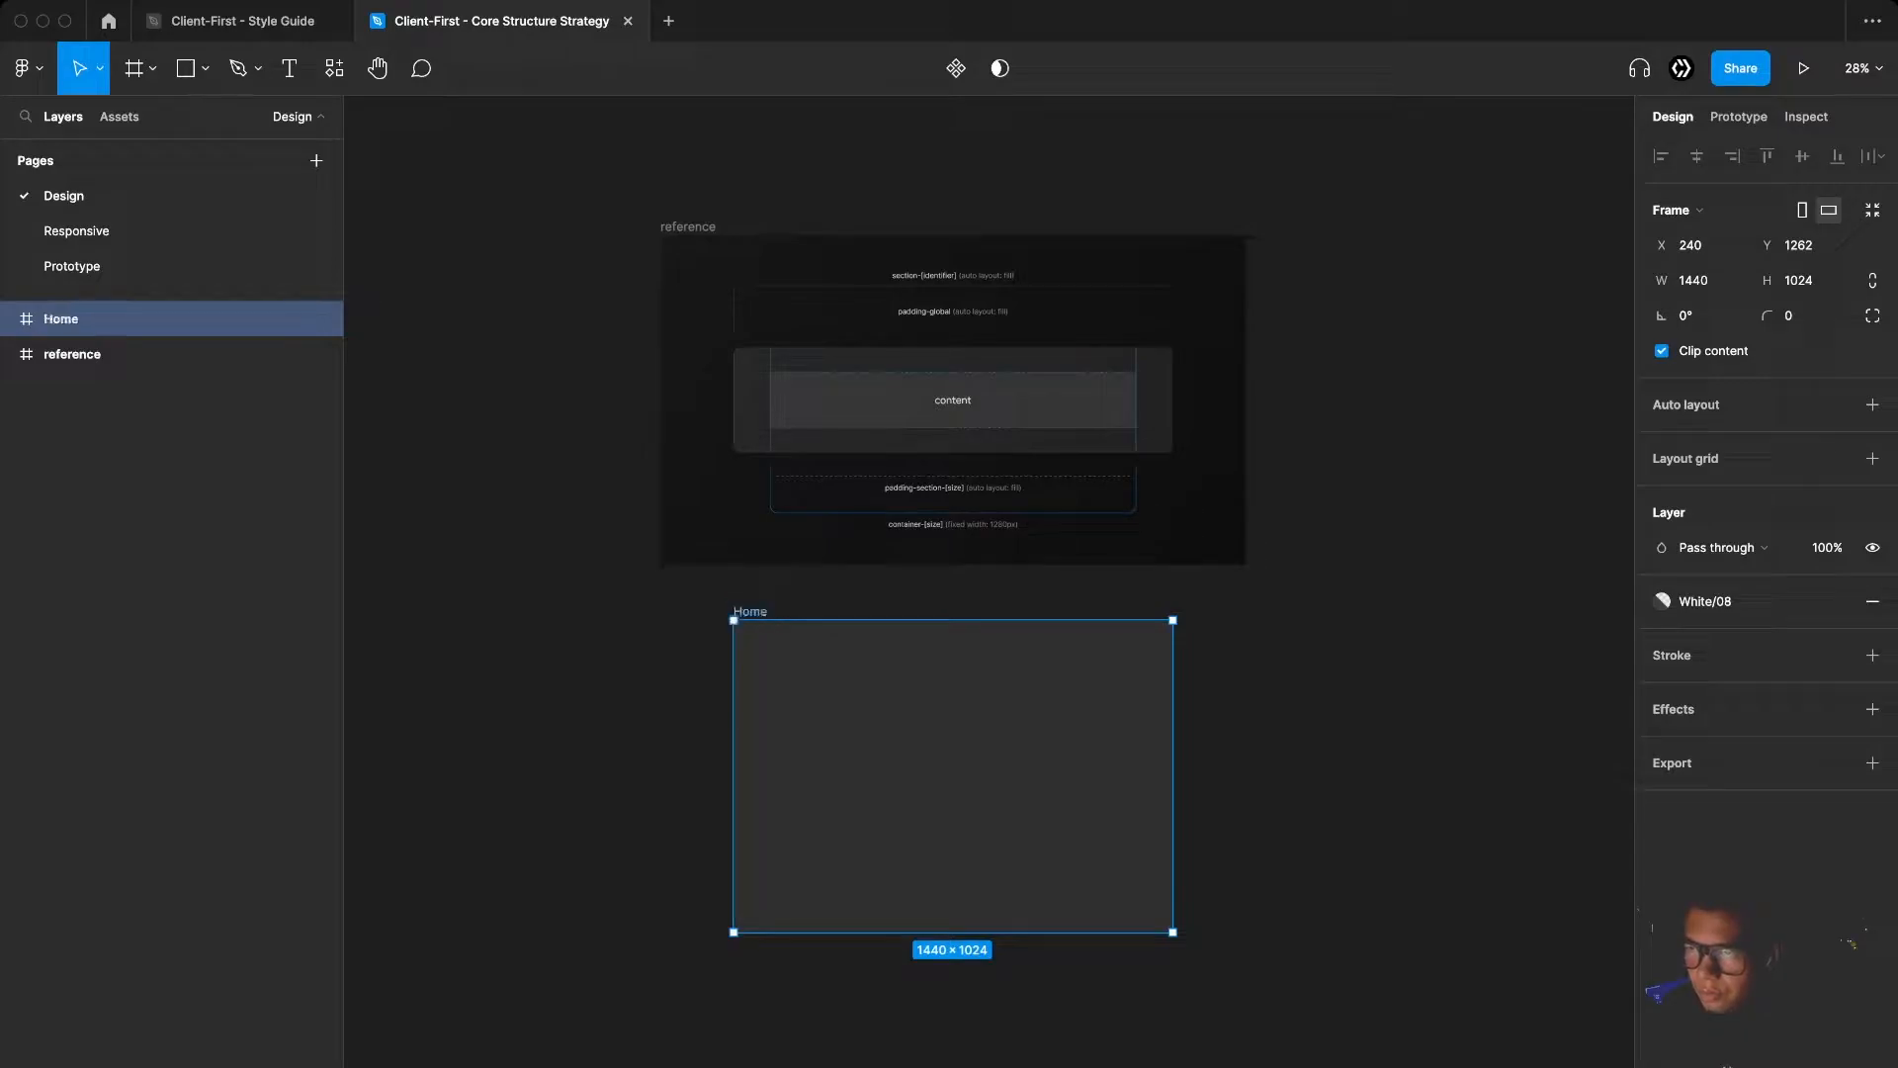
Add a vertical auto layout to the Home frame with its content aligned top center
scroll(875, 682, up, 3)
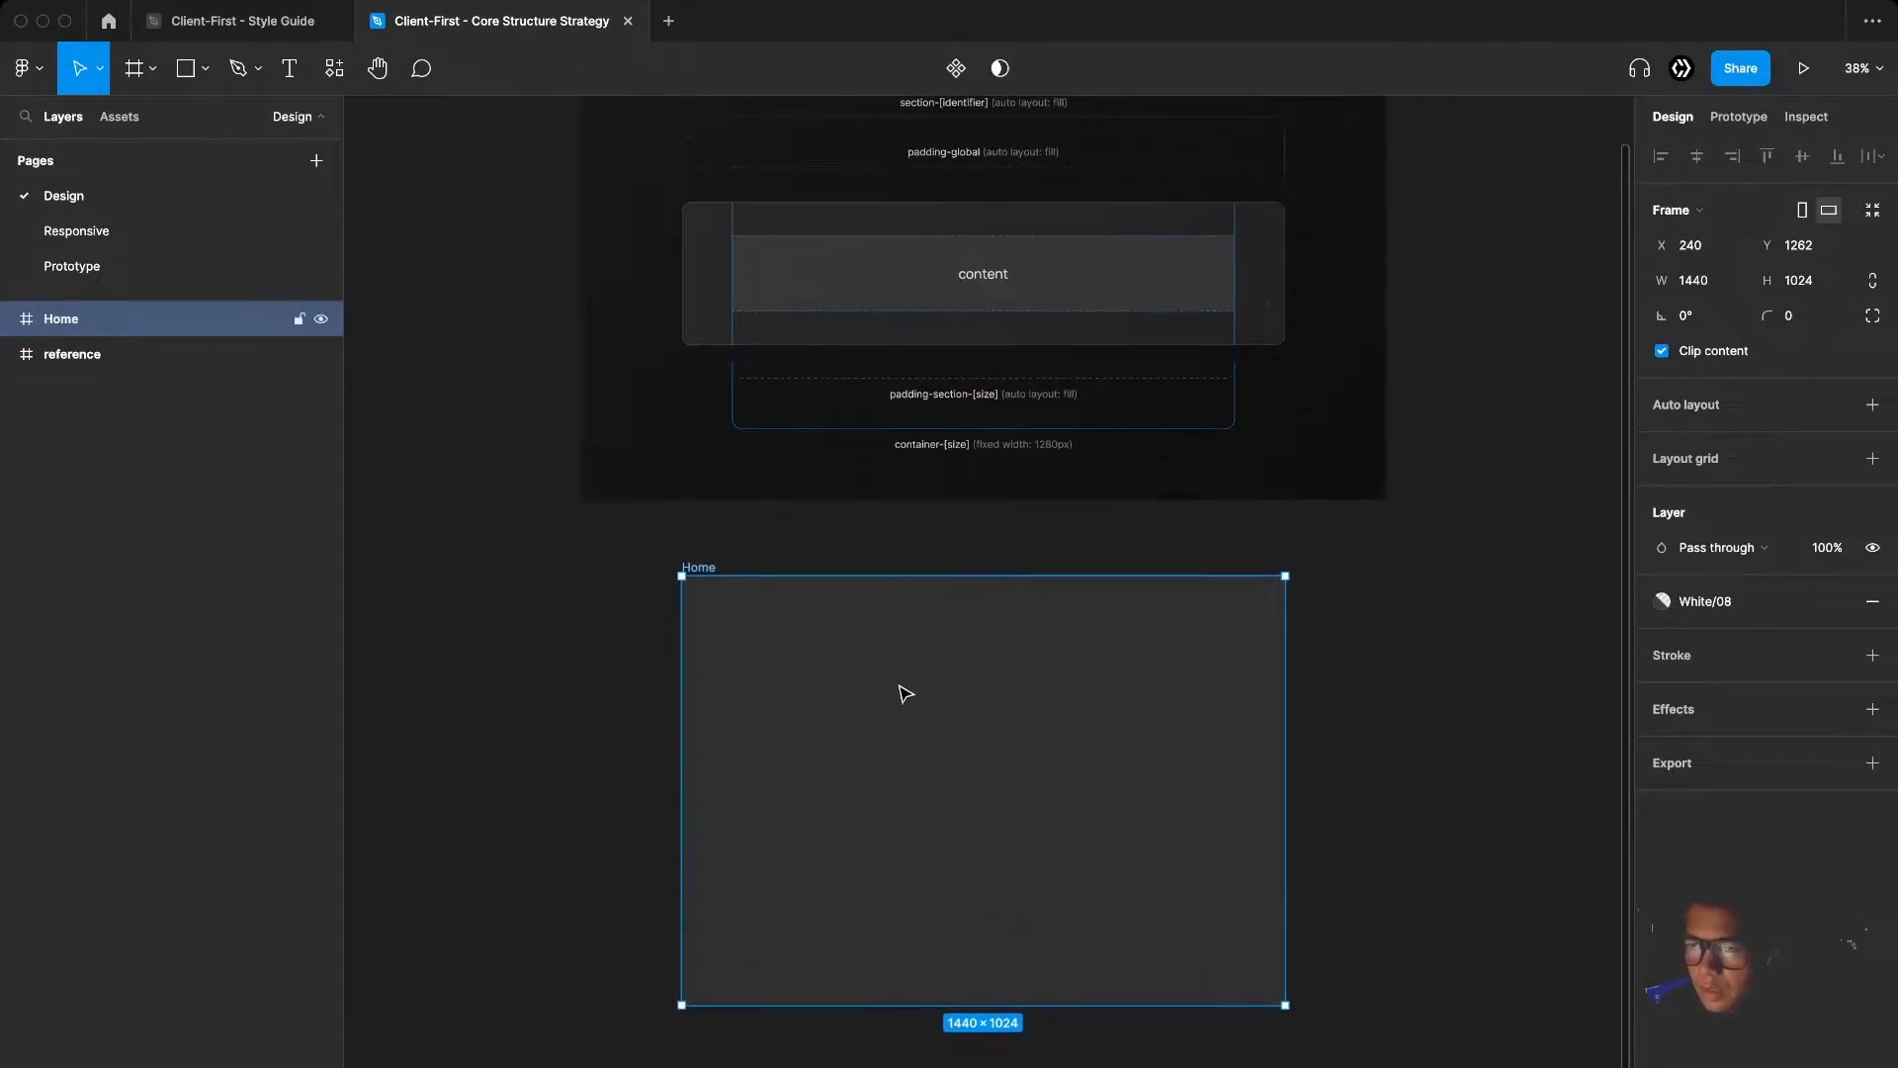
click(1872, 404)
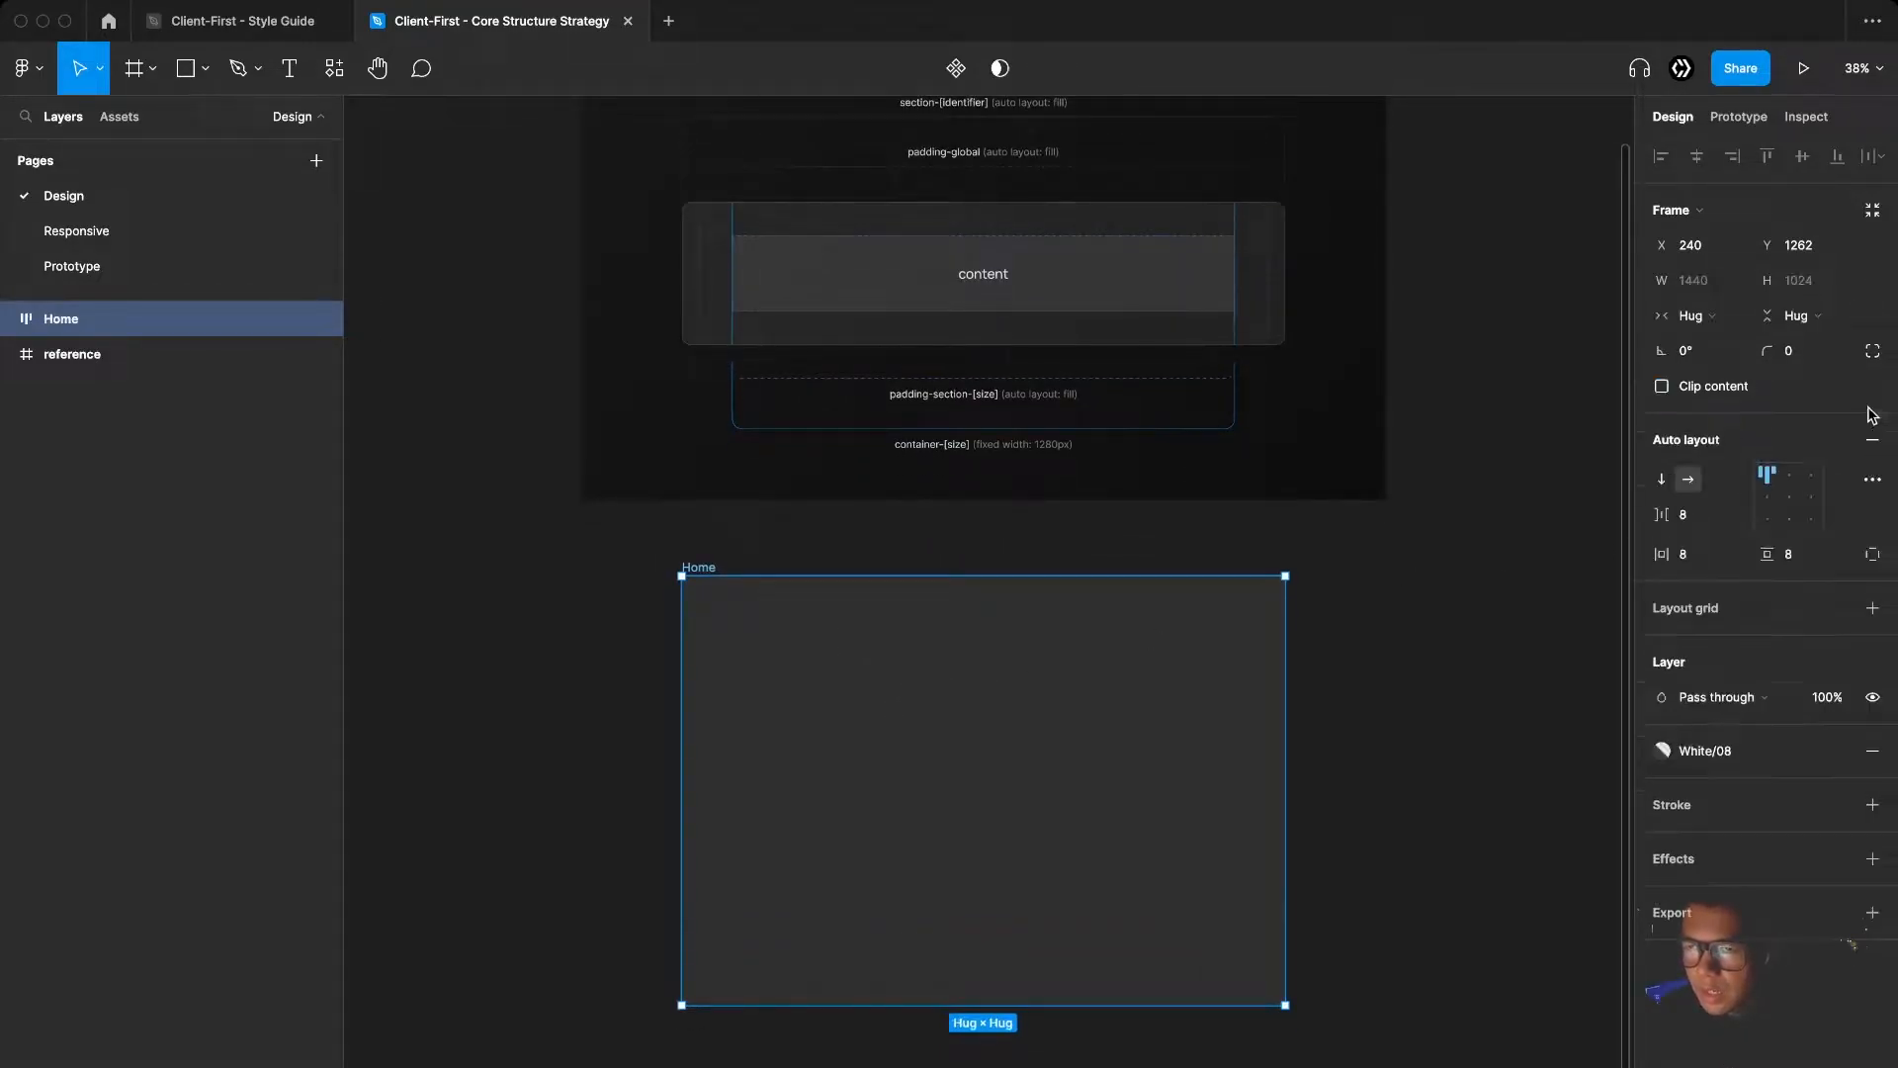
click(1662, 479)
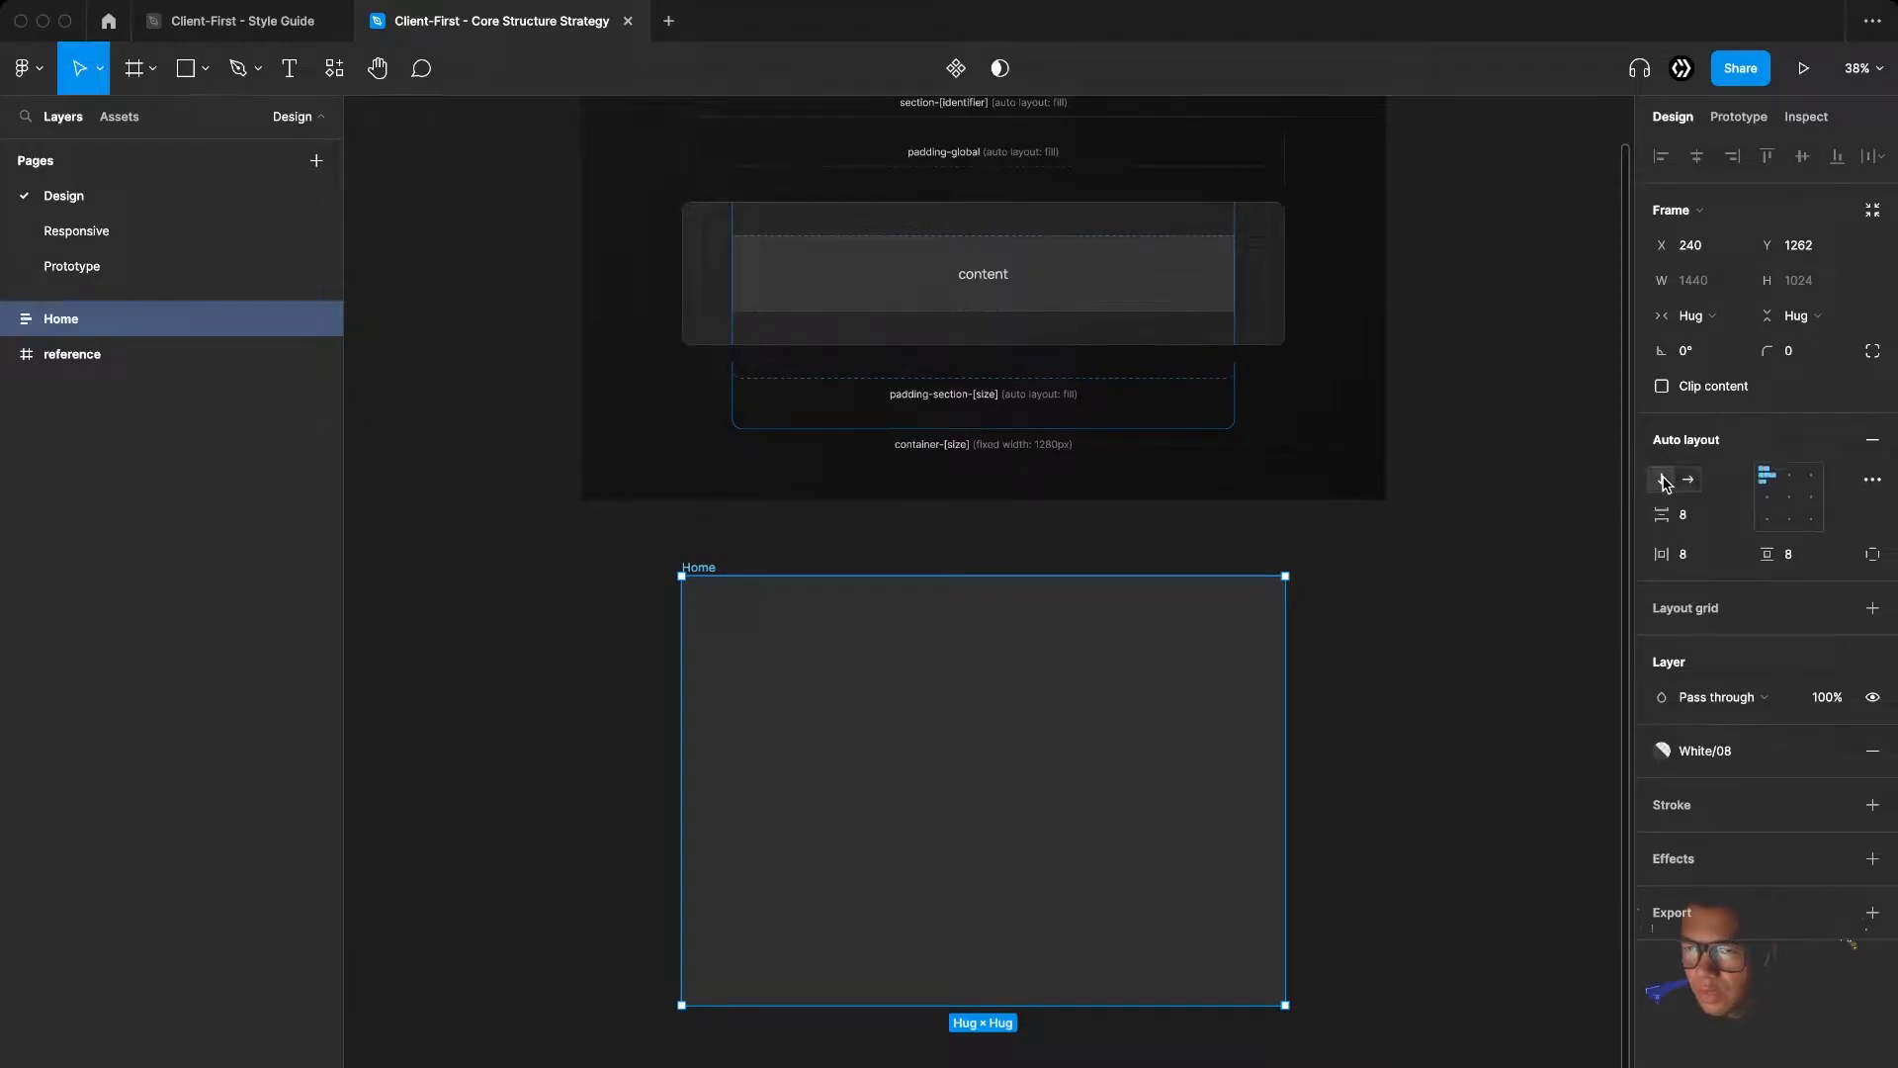
click(1788, 479)
Set the Home frame's item spacing and its horizontal and vertical padding to 0, and make its width fixed
click(1693, 515)
text(0)
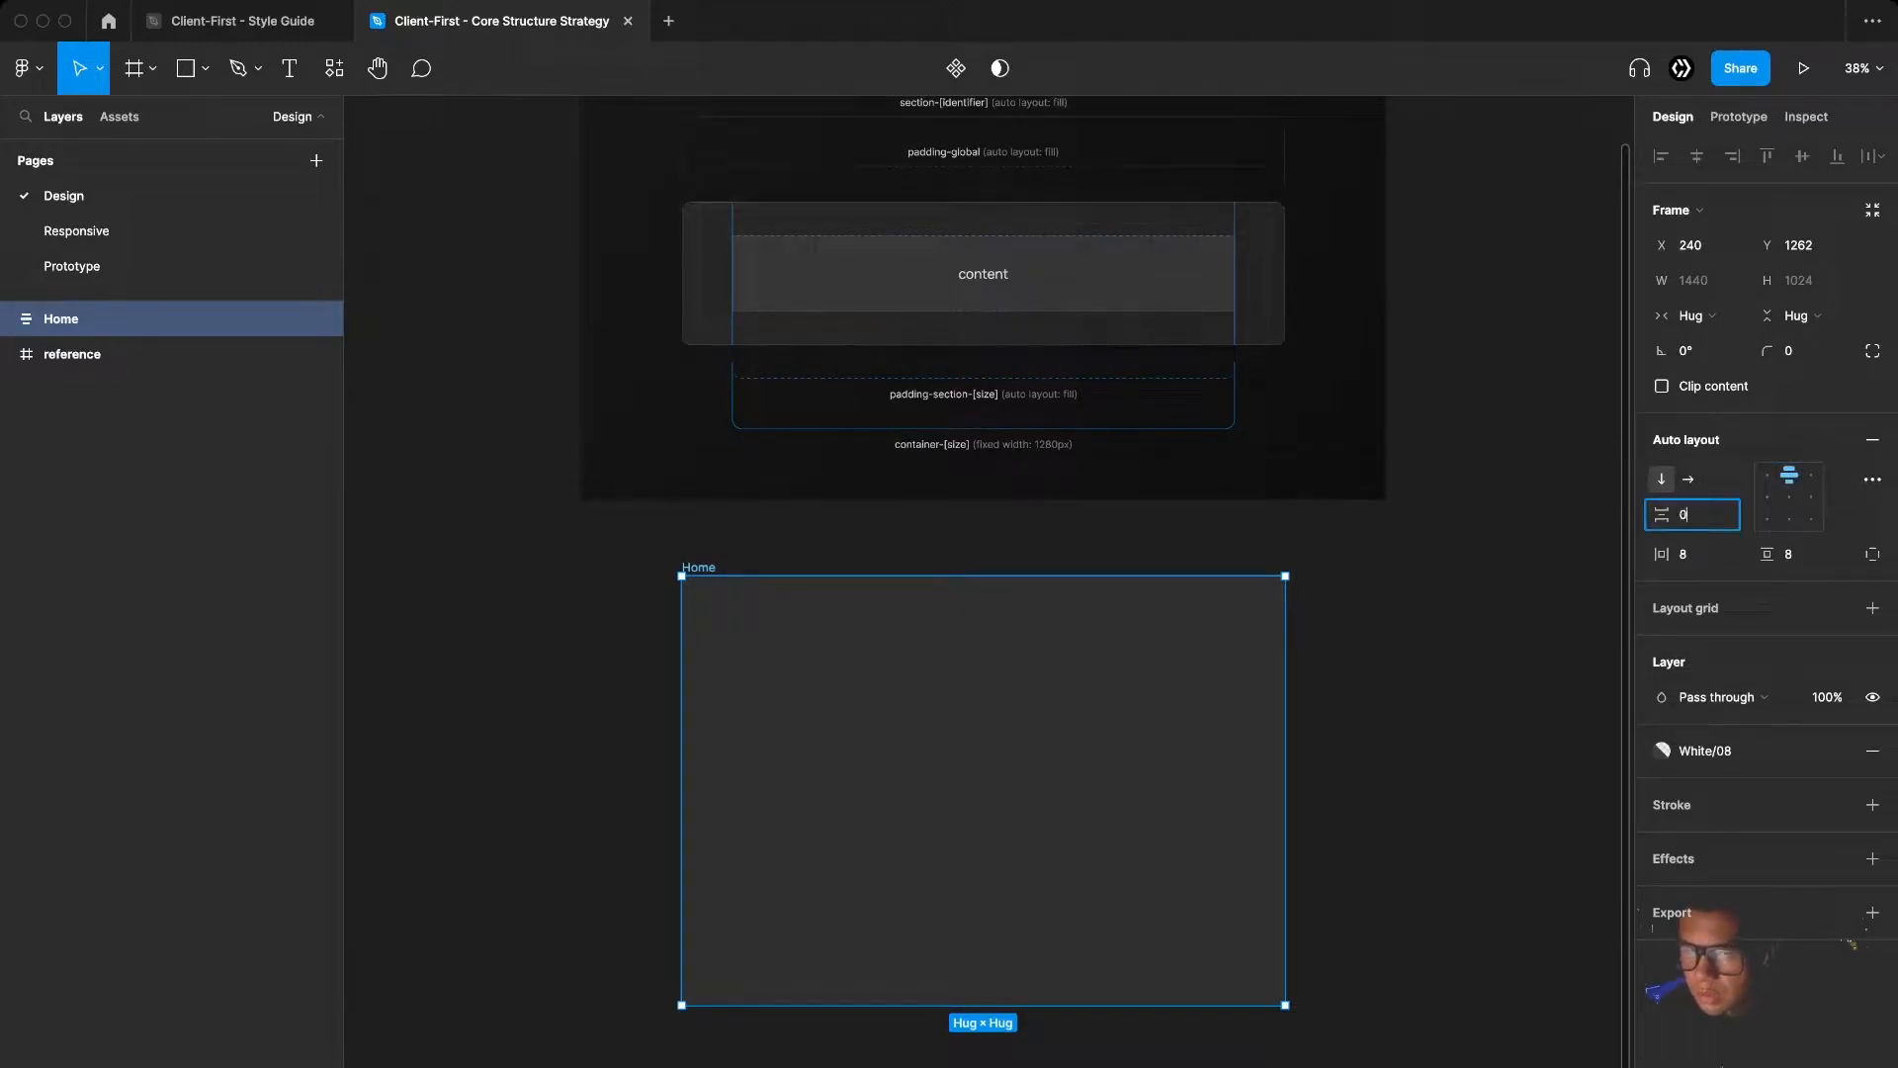
key(Tab)
text(0)
key(Tab)
text(0)
key(Return)
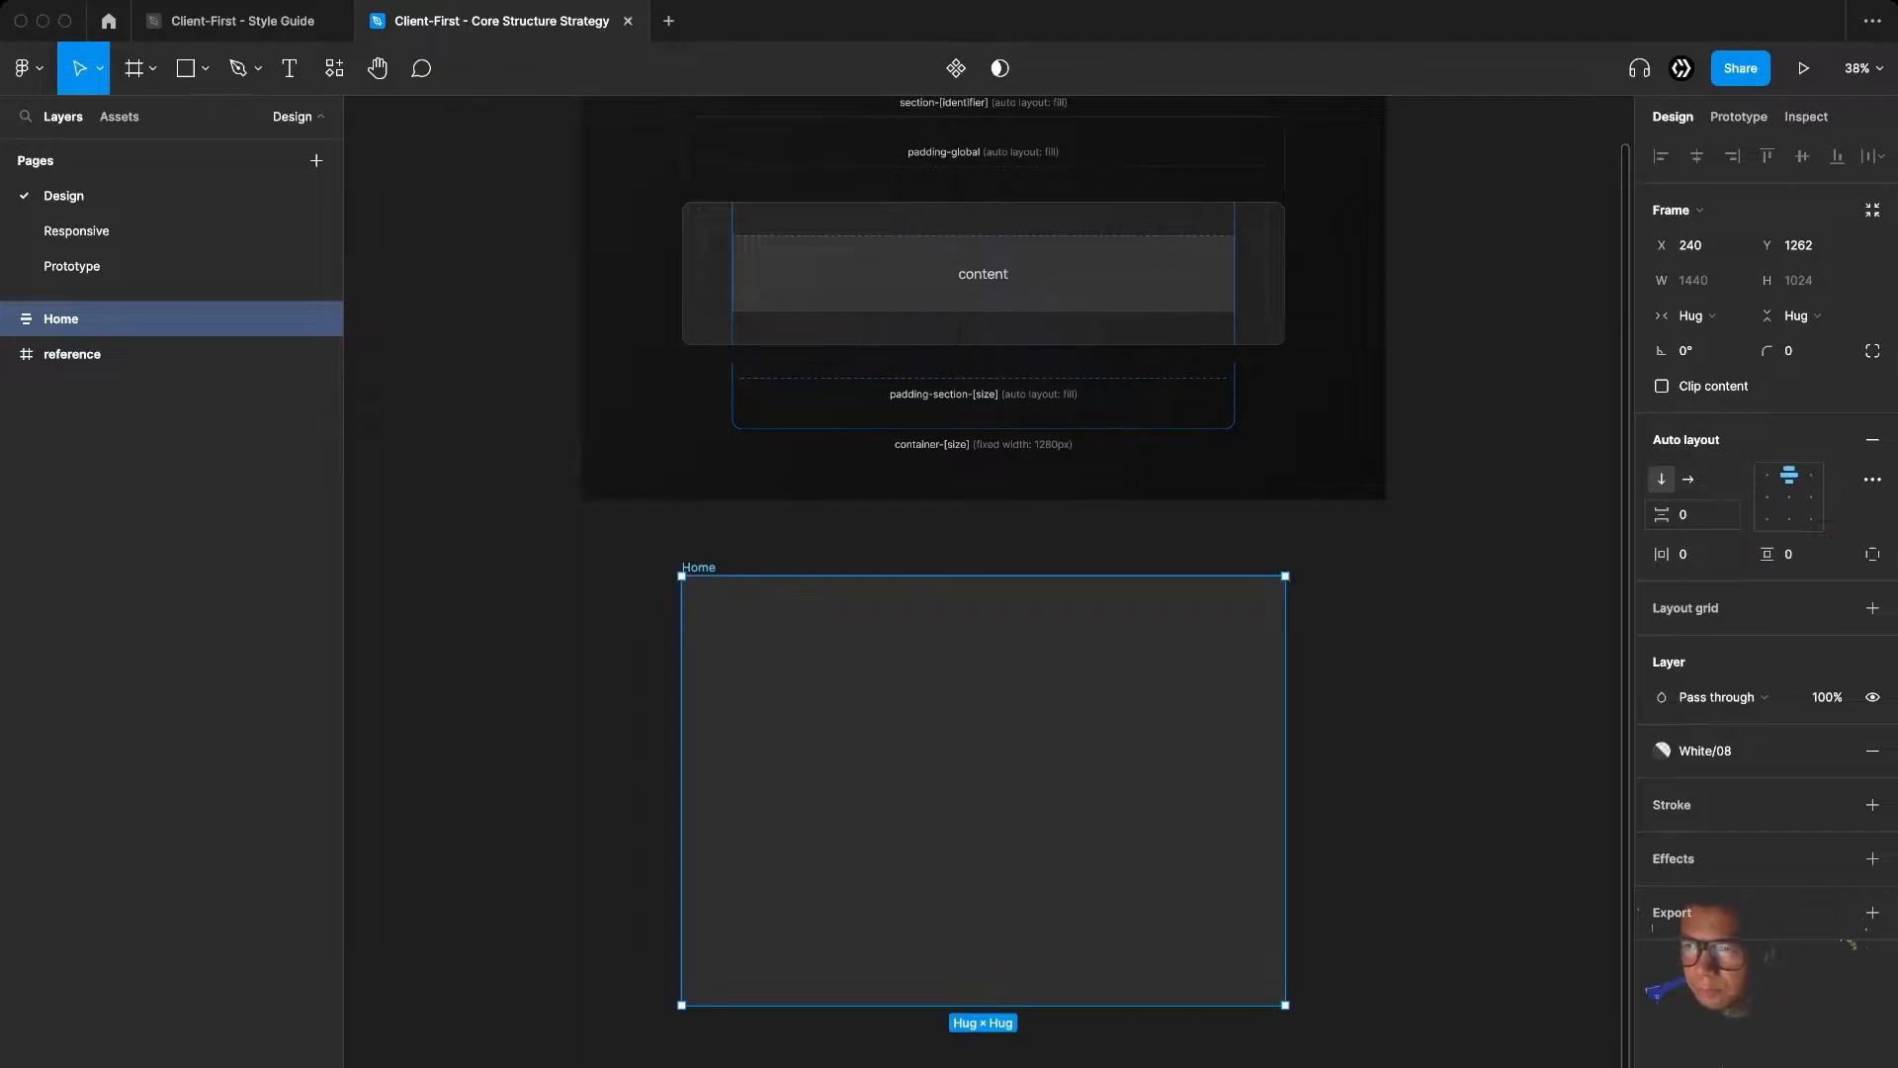
click(1705, 323)
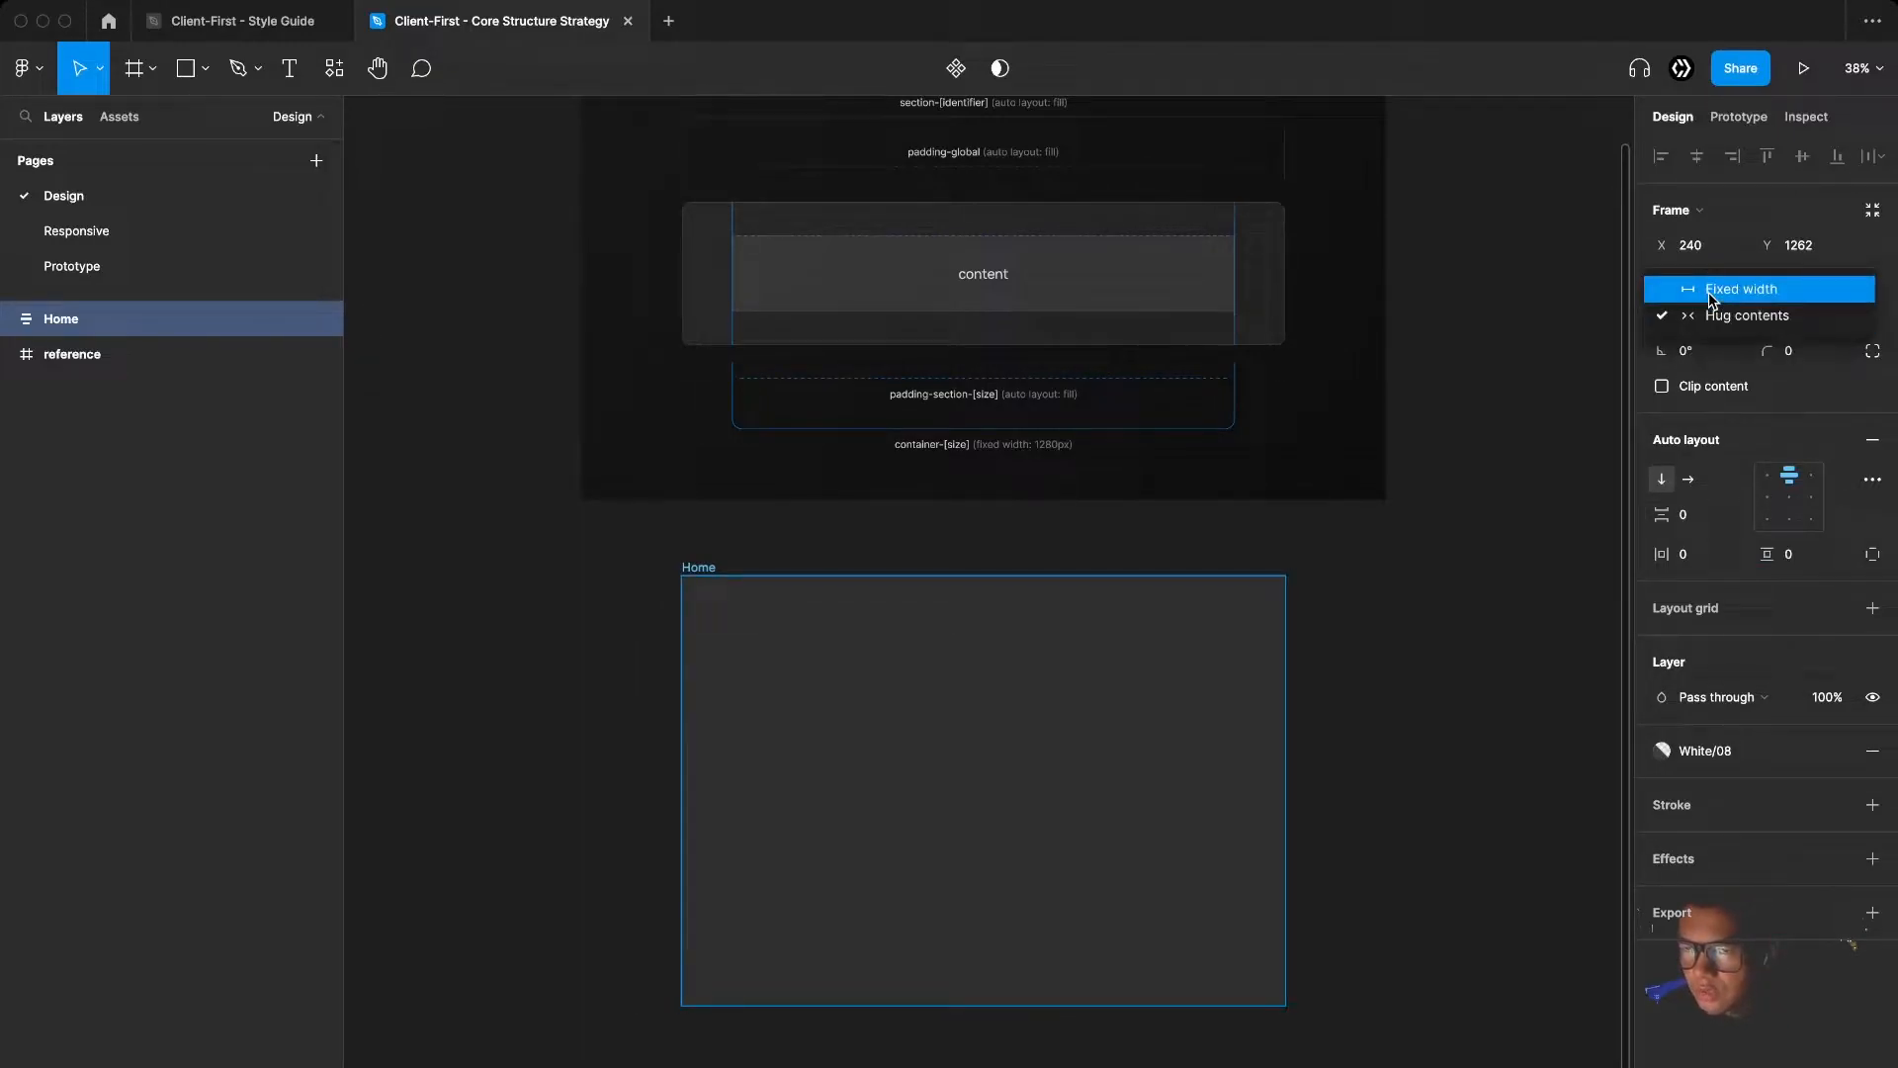
click(1712, 290)
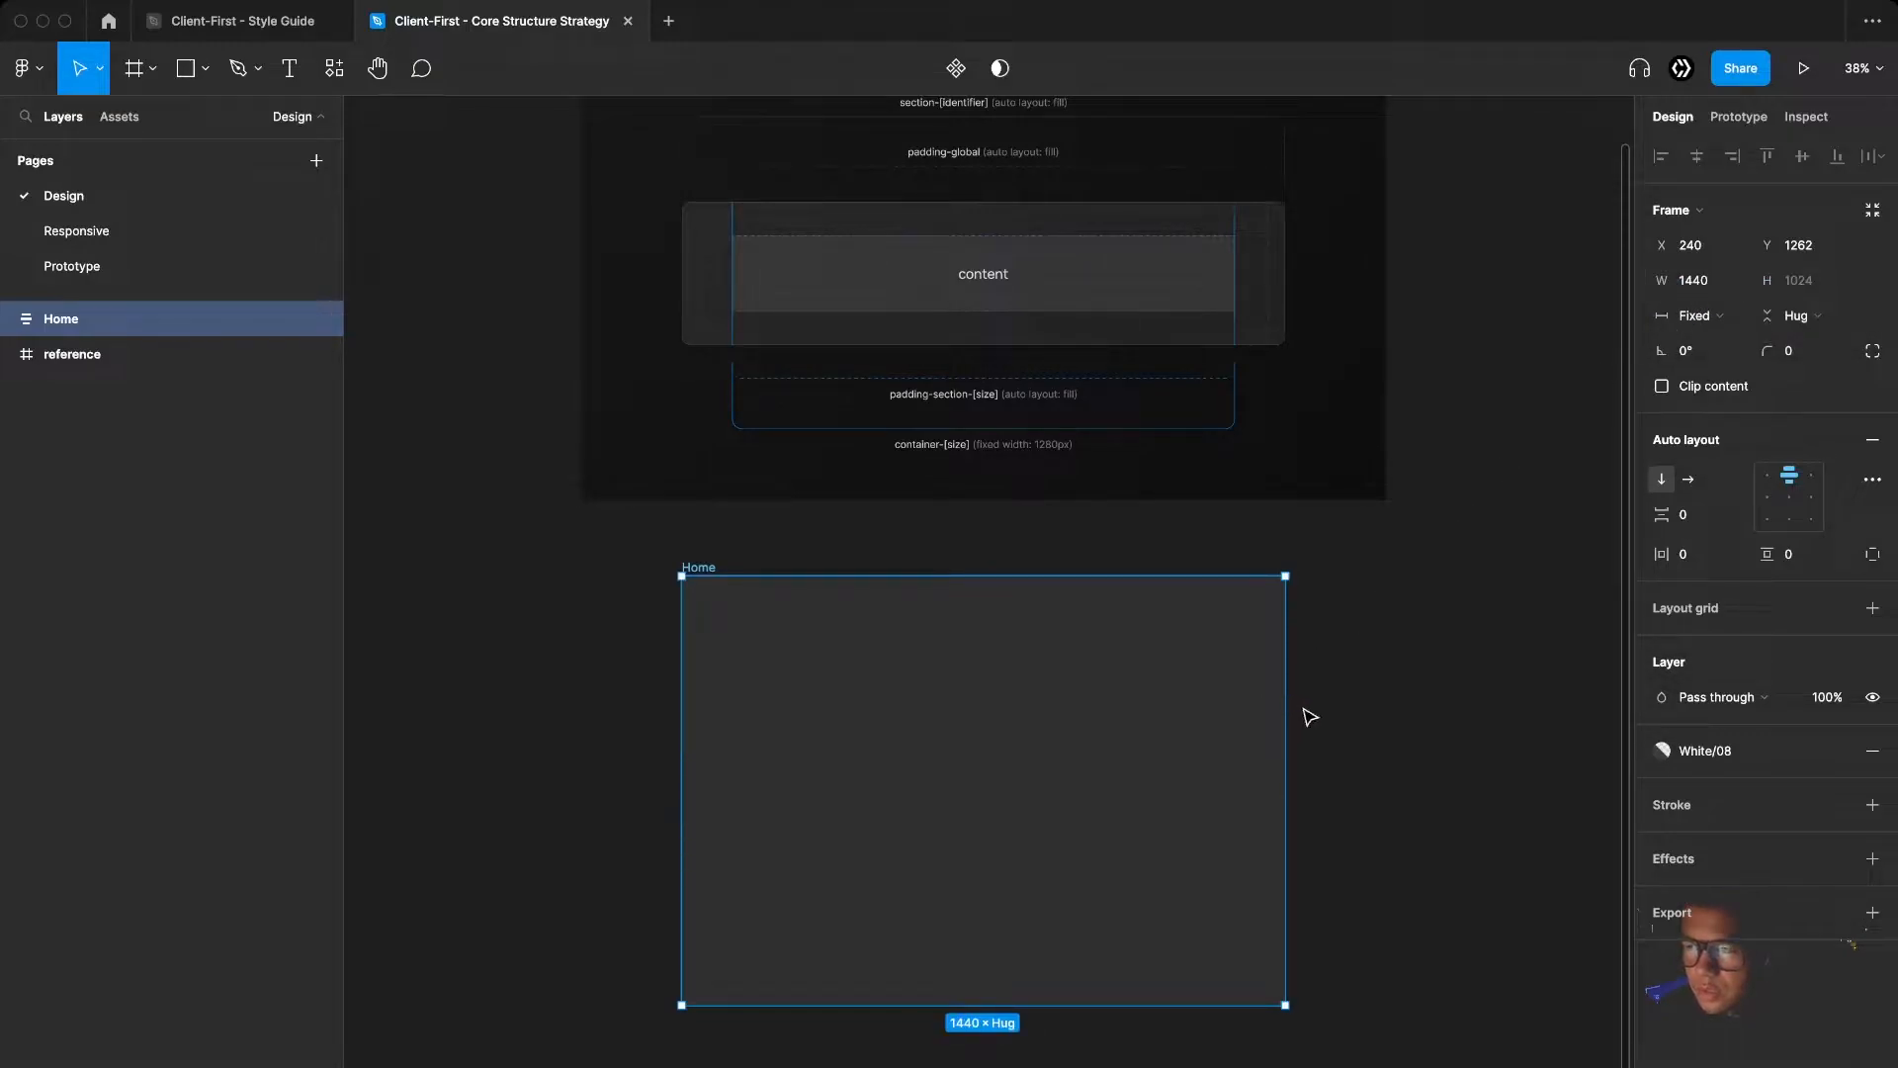
Insert a default 100 × 100 frame inside Home and rename it "section-[identifier]"
scroll(1305, 722, down, 1)
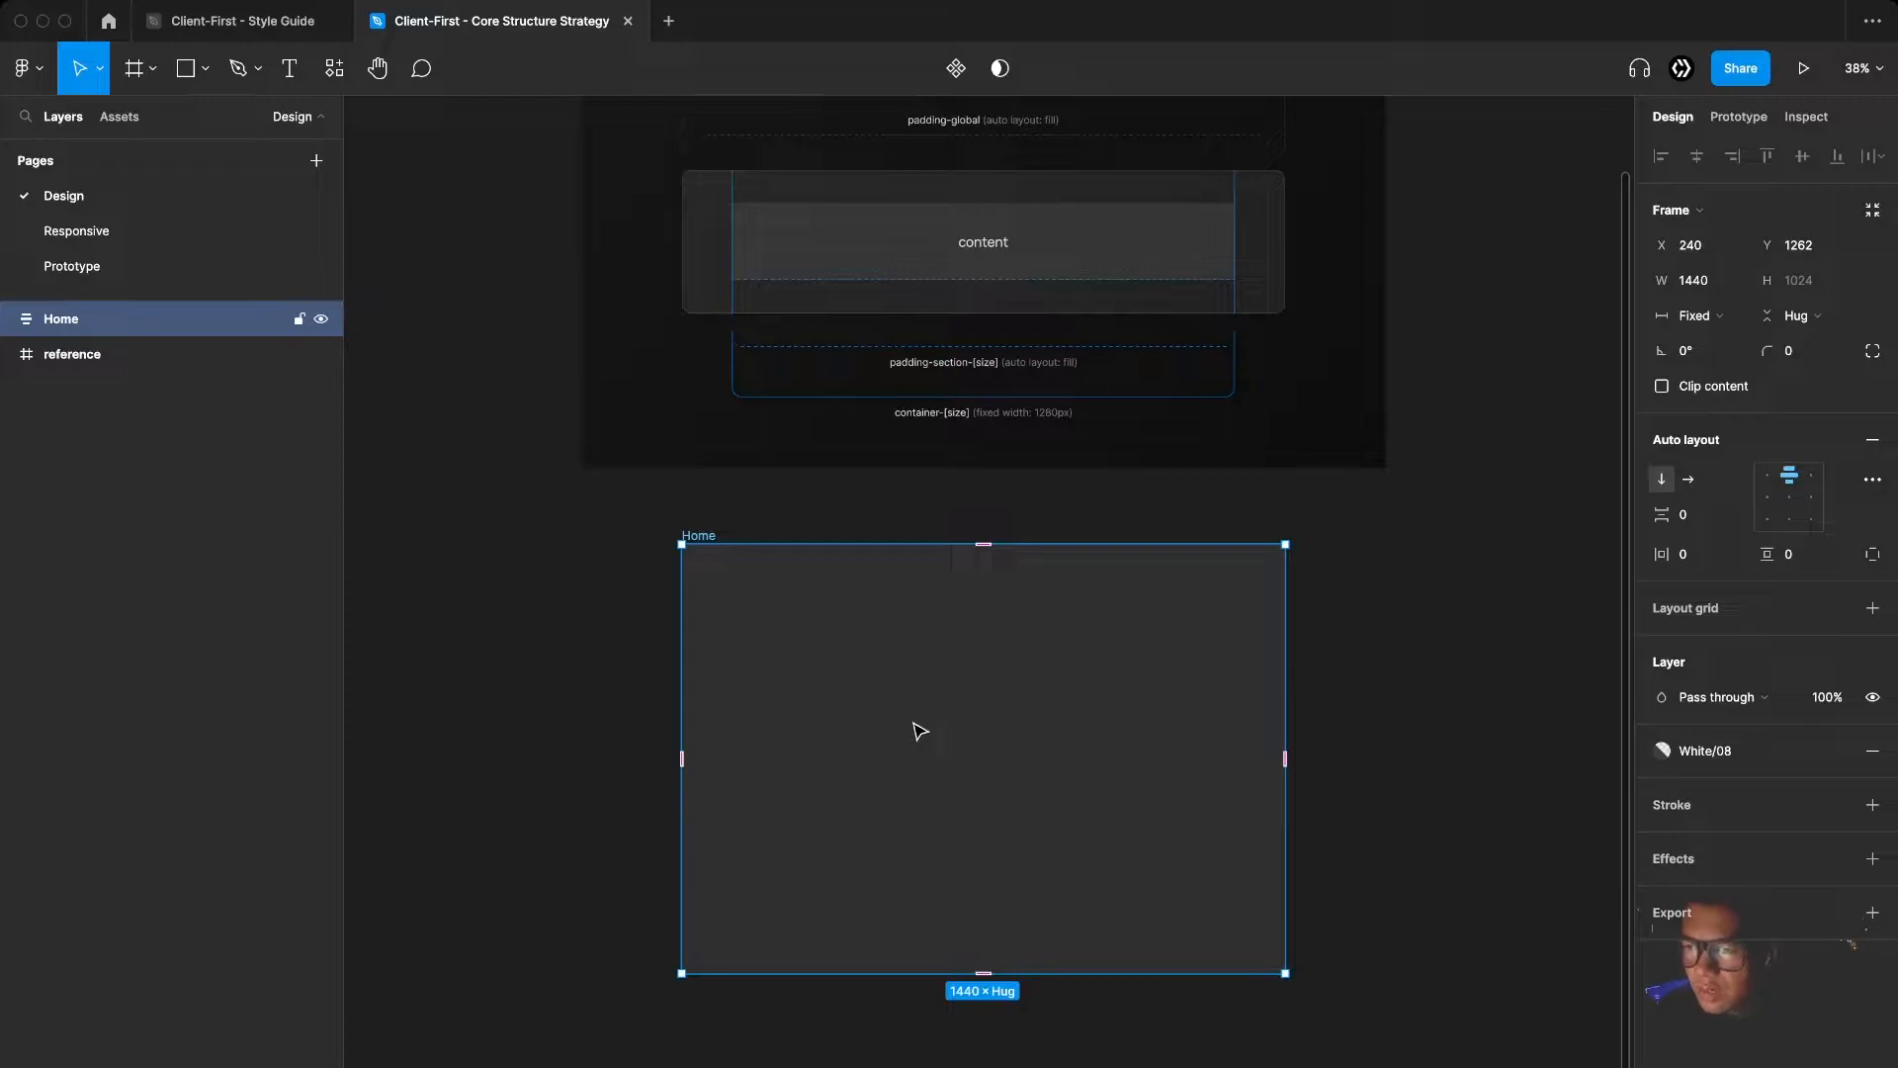
scroll(919, 731, up, 1)
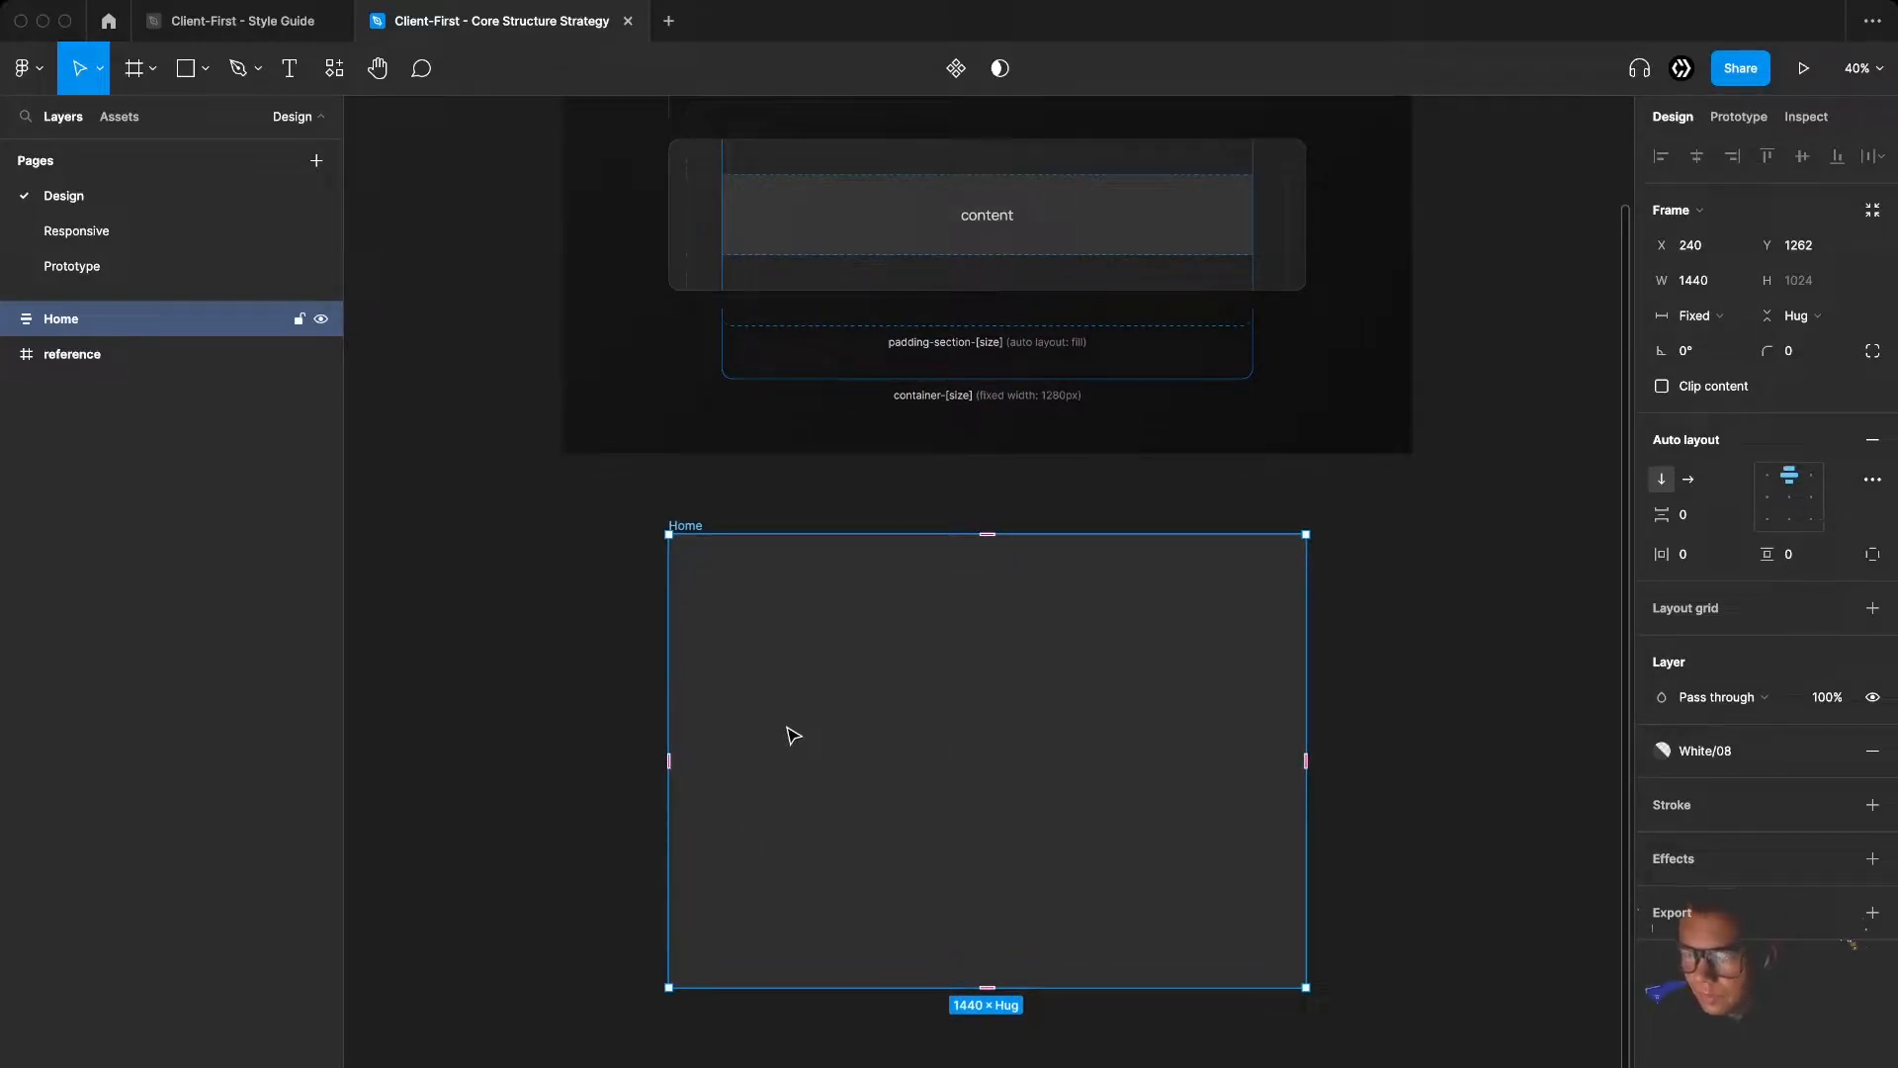
scroll(791, 734, up, 1)
scroll(895, 723, up, 2)
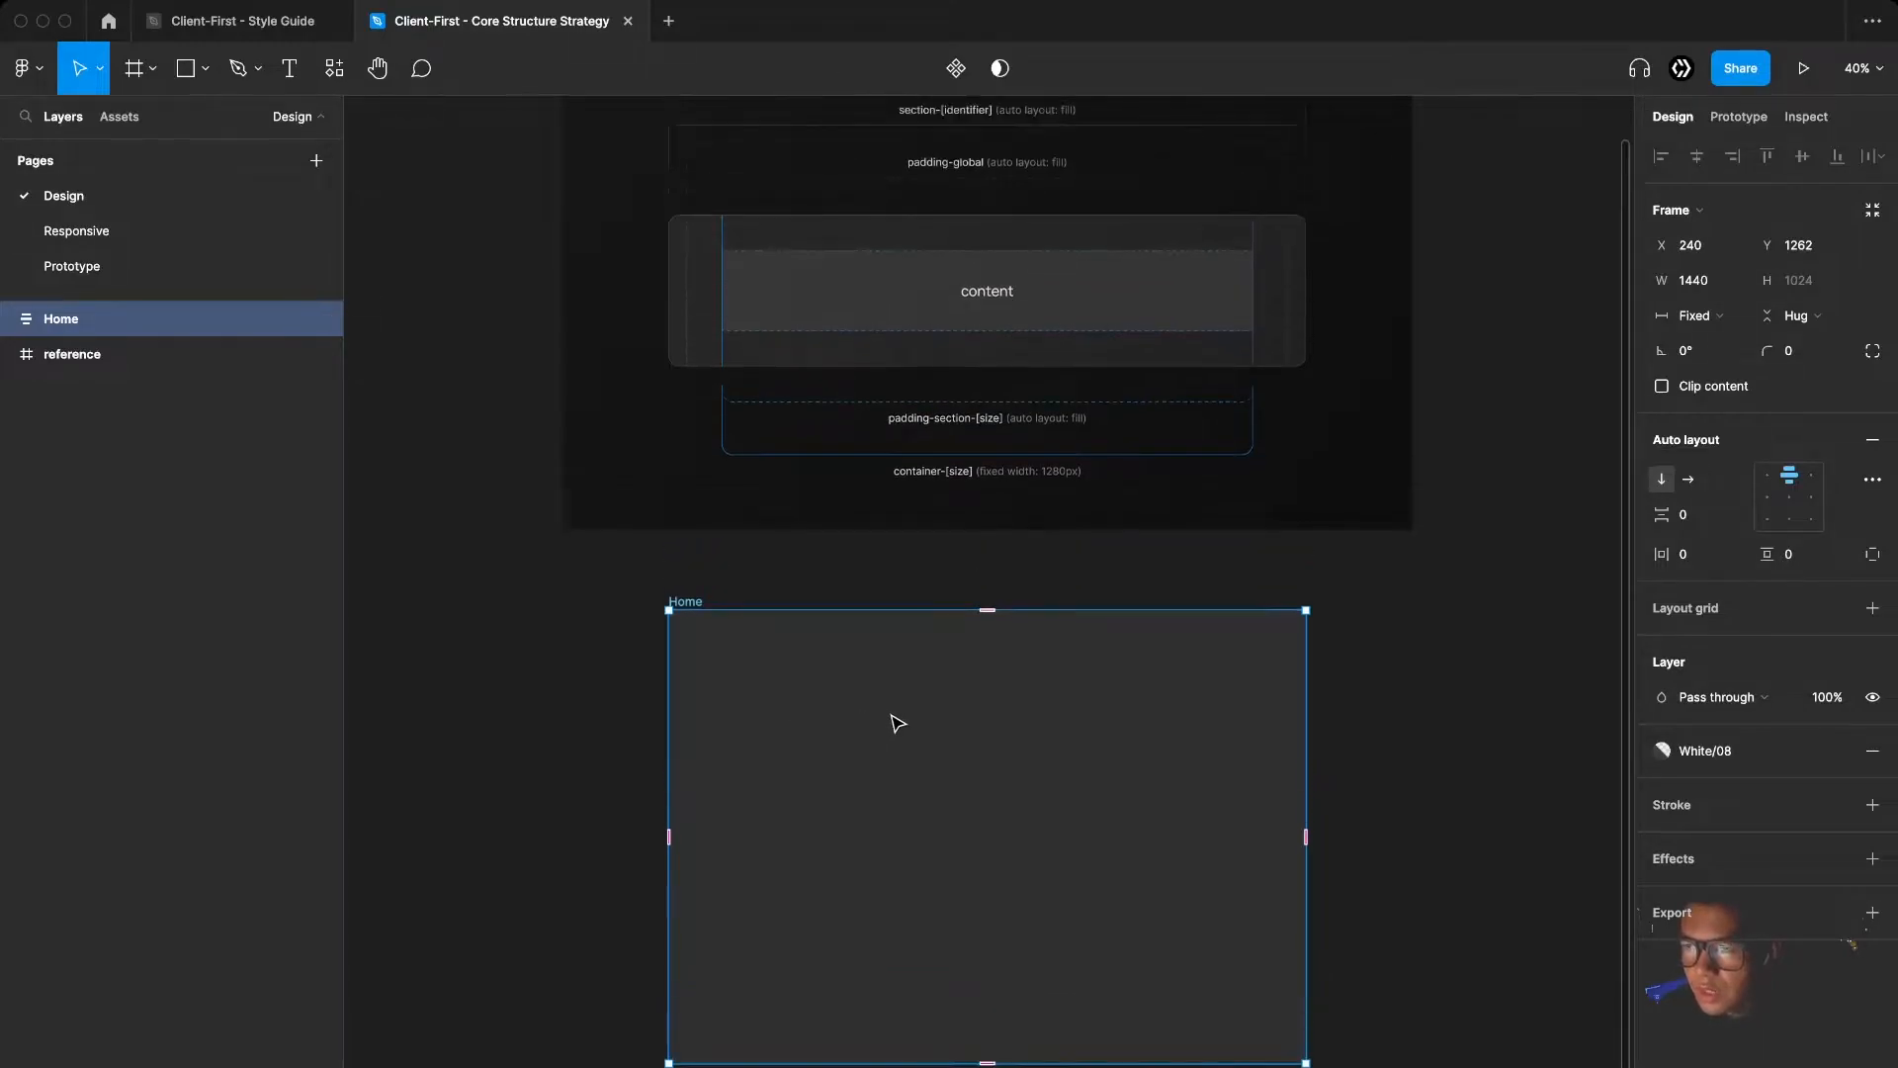
scroll(911, 672, up, 1)
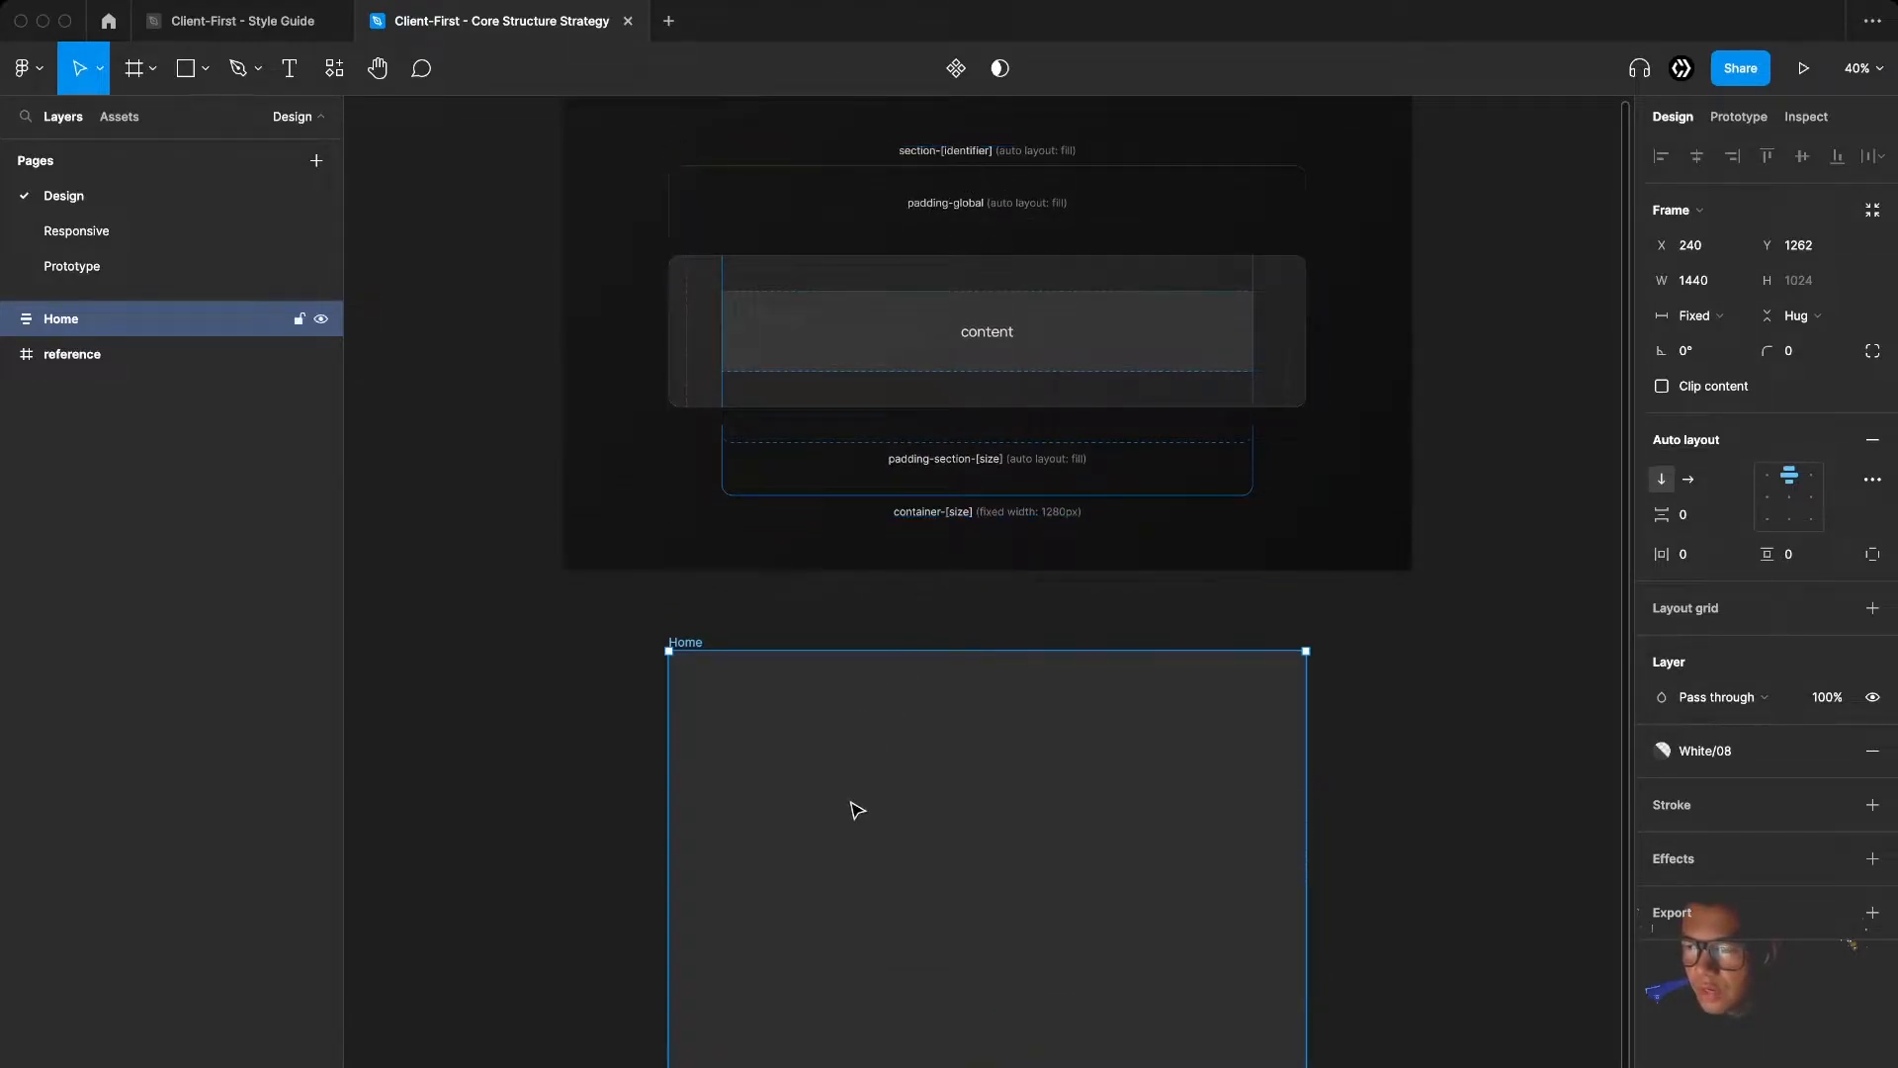
scroll(857, 800, down, 1)
key(f)
click(857, 771)
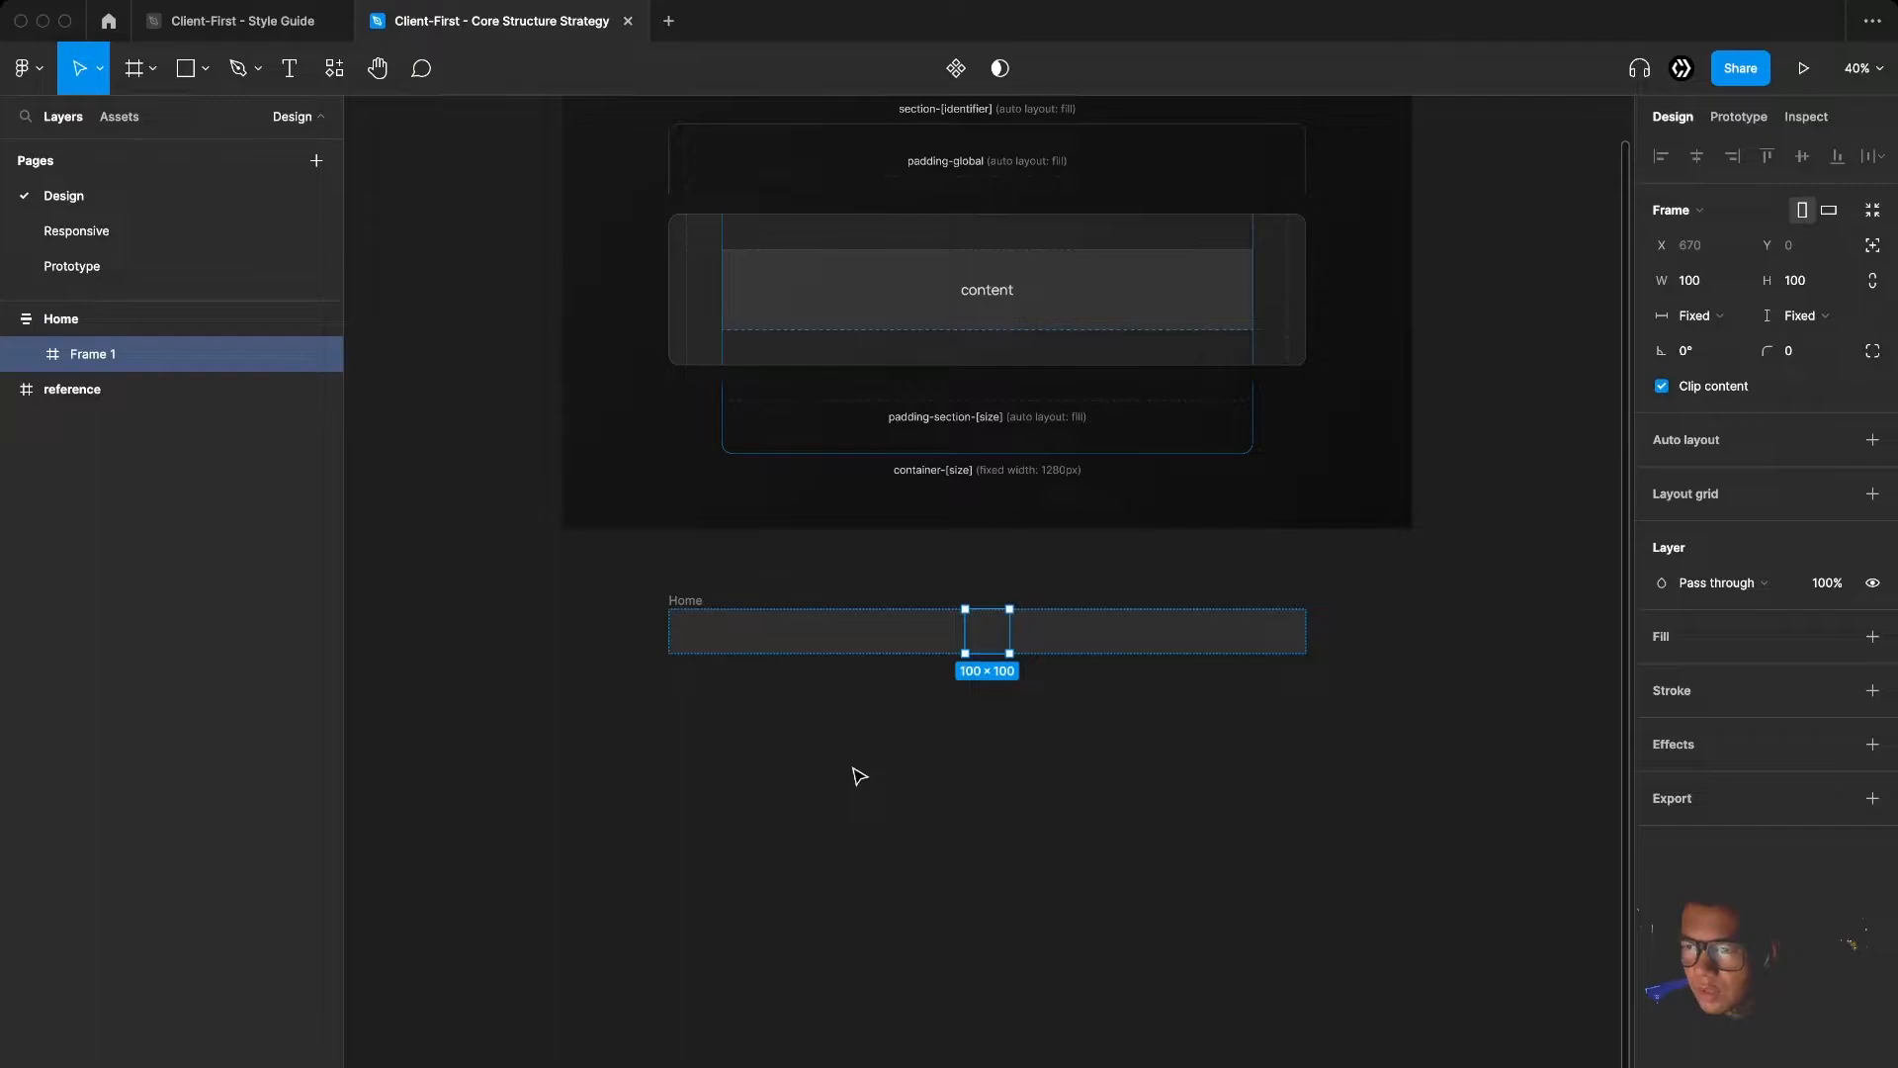
double_click(106, 355)
text(sec)
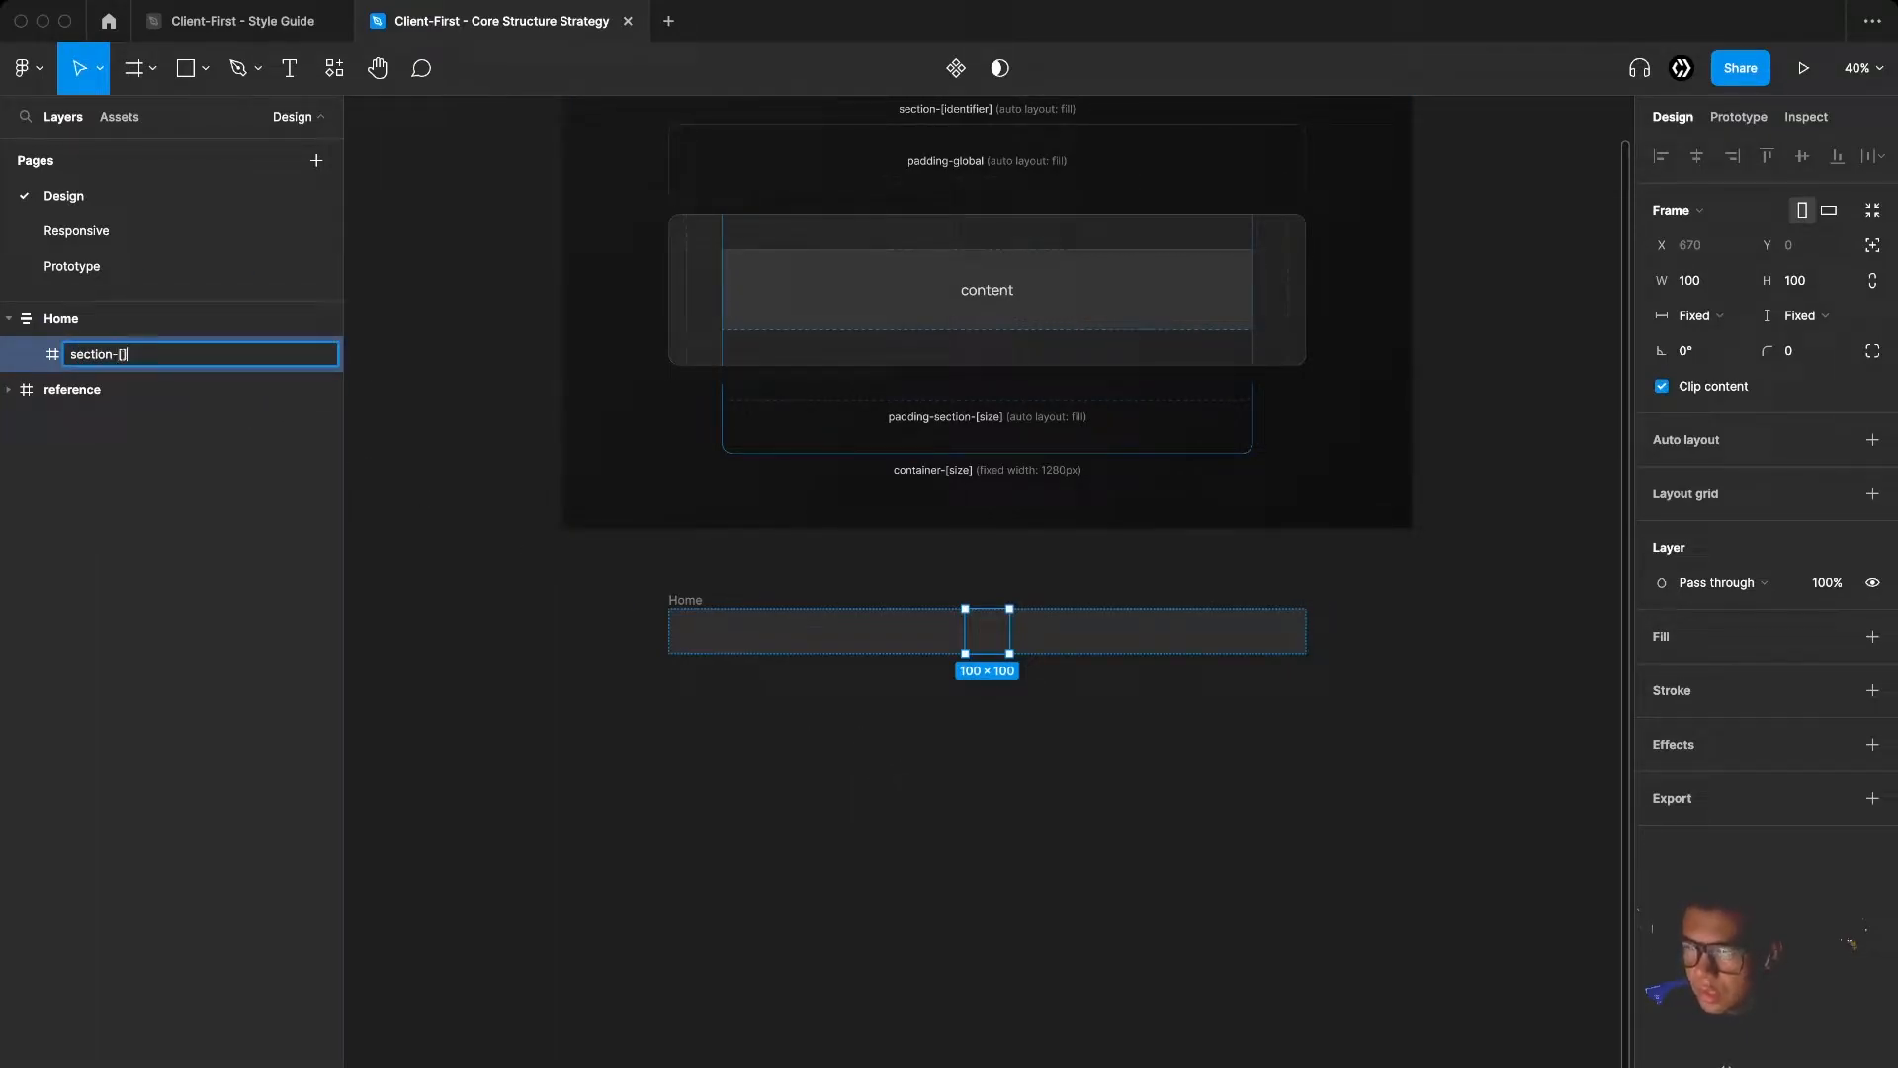
text(tion-[identifier])
key(Return)
Make section-[identifier] fill the container width and give it a vertical auto layout aligned top center
scroll(741, 551, up, 3)
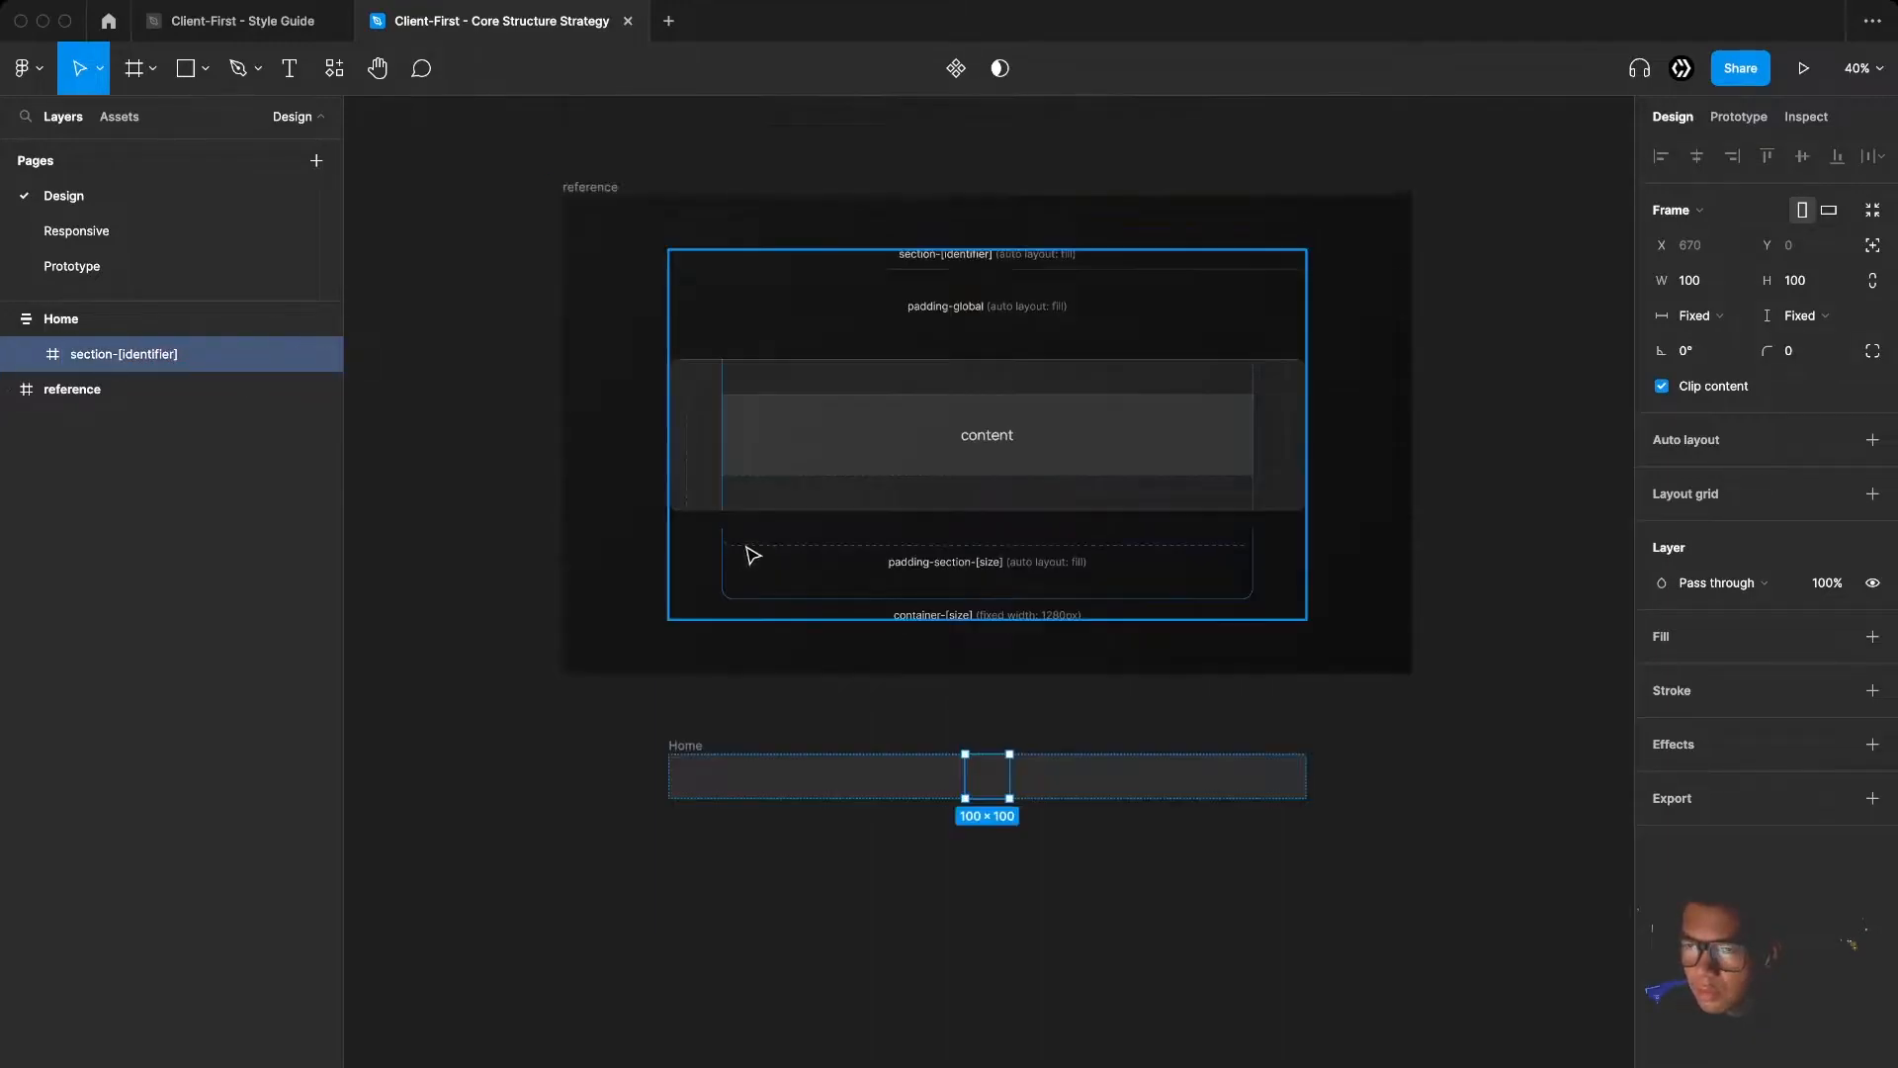
click(1698, 316)
click(1716, 342)
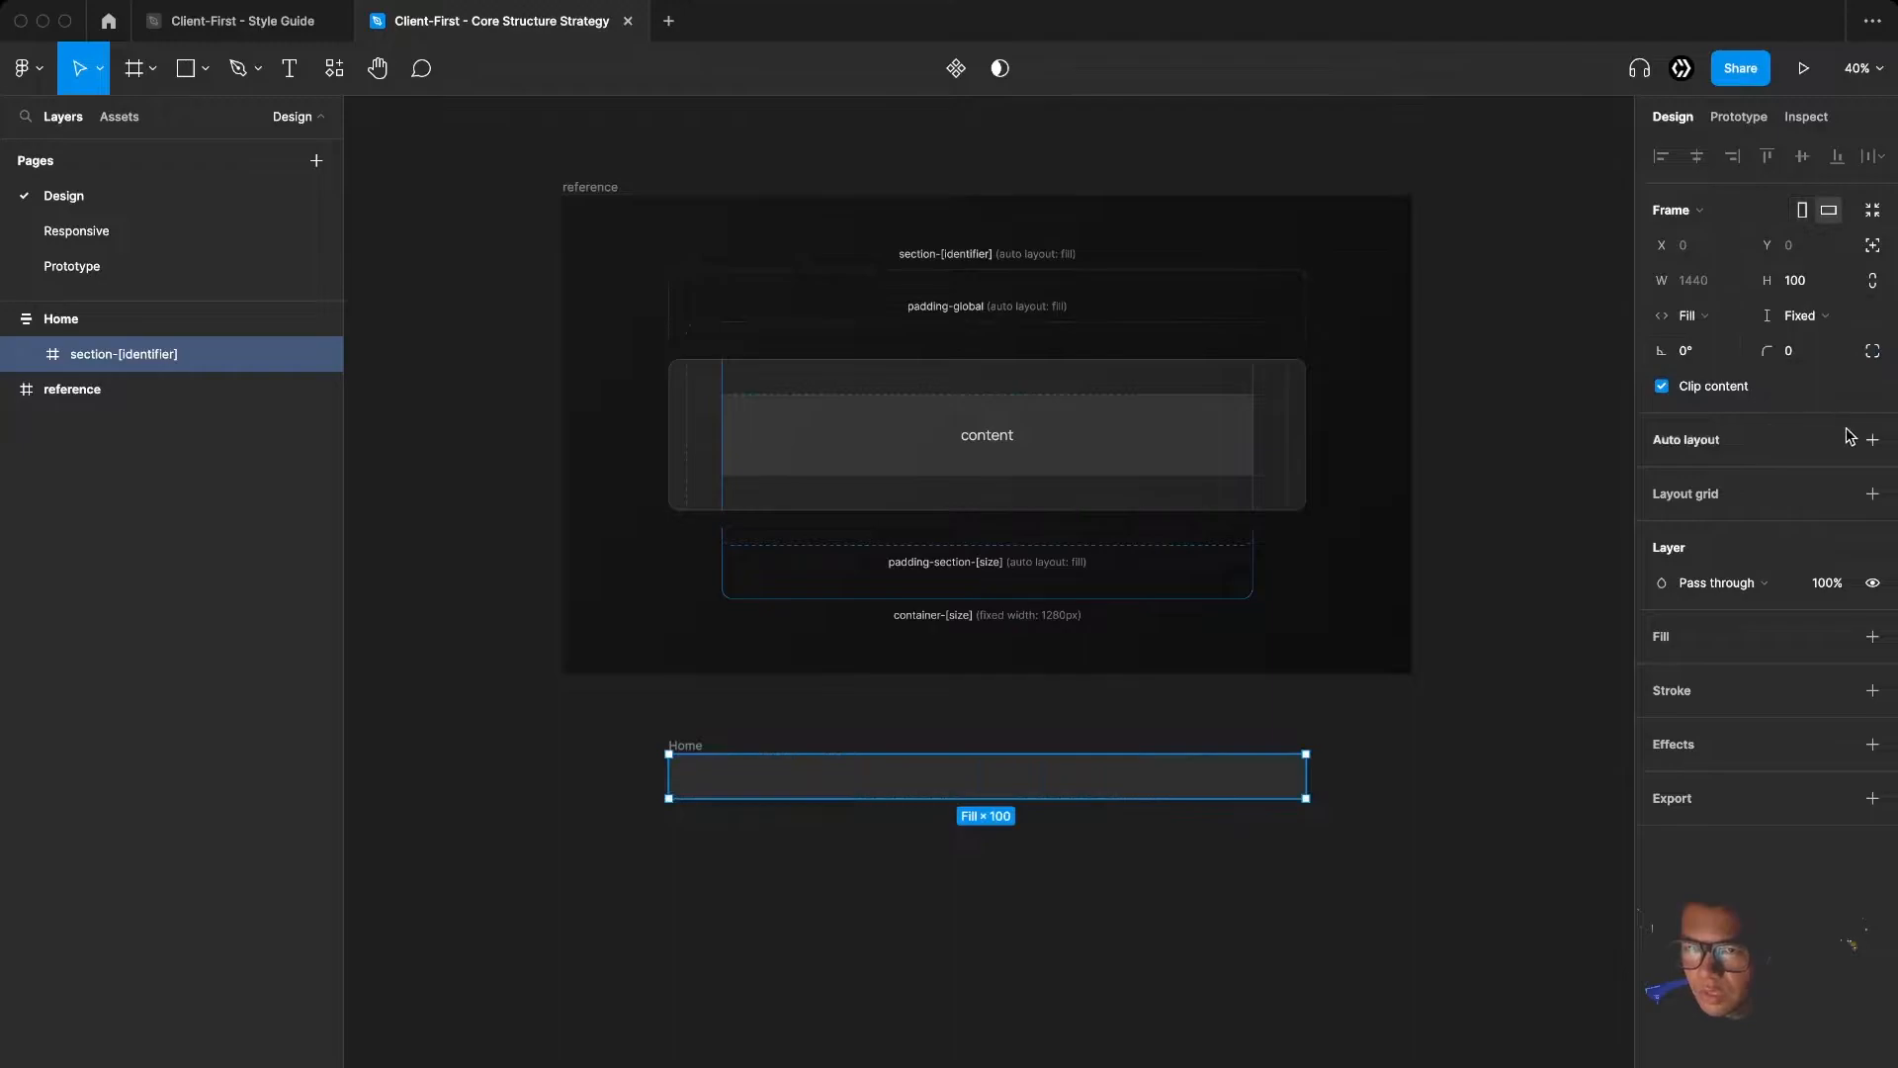
click(1872, 439)
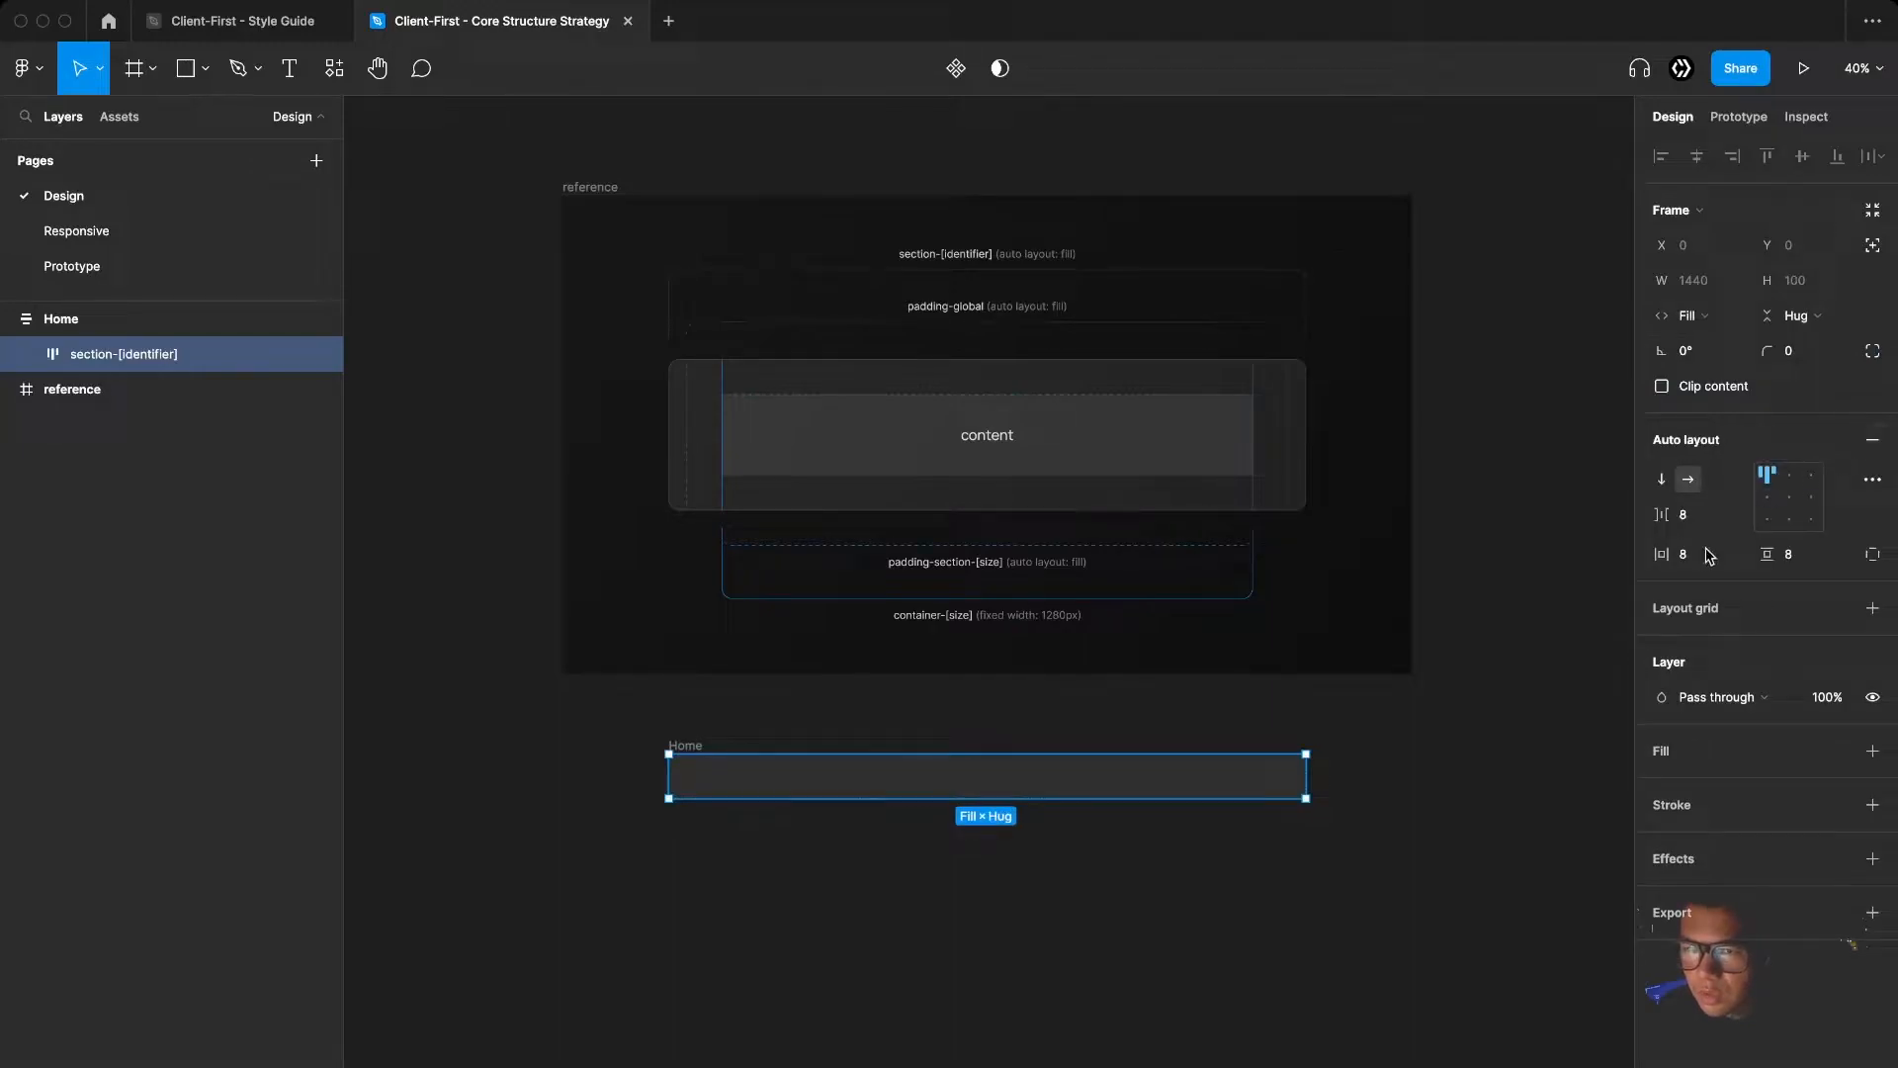
click(1663, 481)
click(1789, 474)
Set the item spacing and the horizontal and vertical padding of section-[identifier] to 0
click(1700, 516)
key(Tab)
text(0)
key(Tab)
text(0)
key(Return)
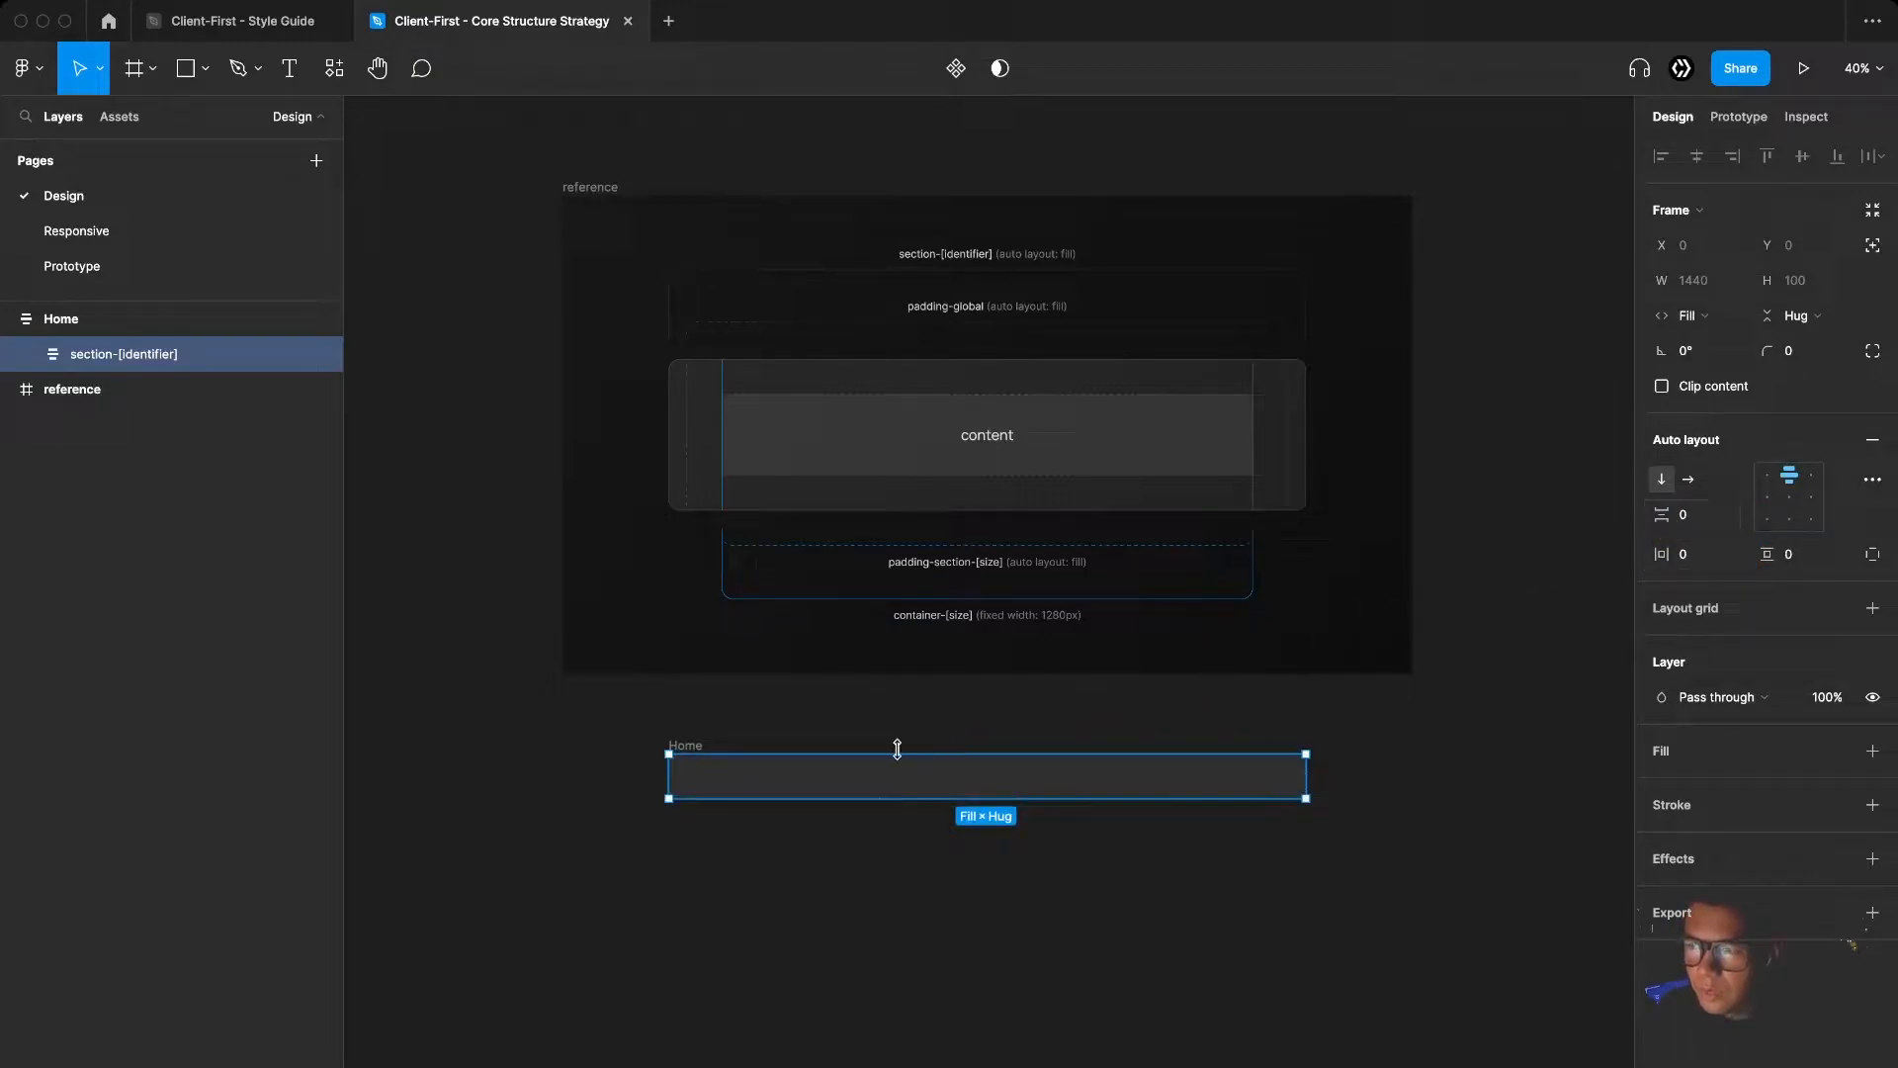
Insert a default 100 × 100 frame inside section-[identifier] and rename it "padding-global"
key(f)
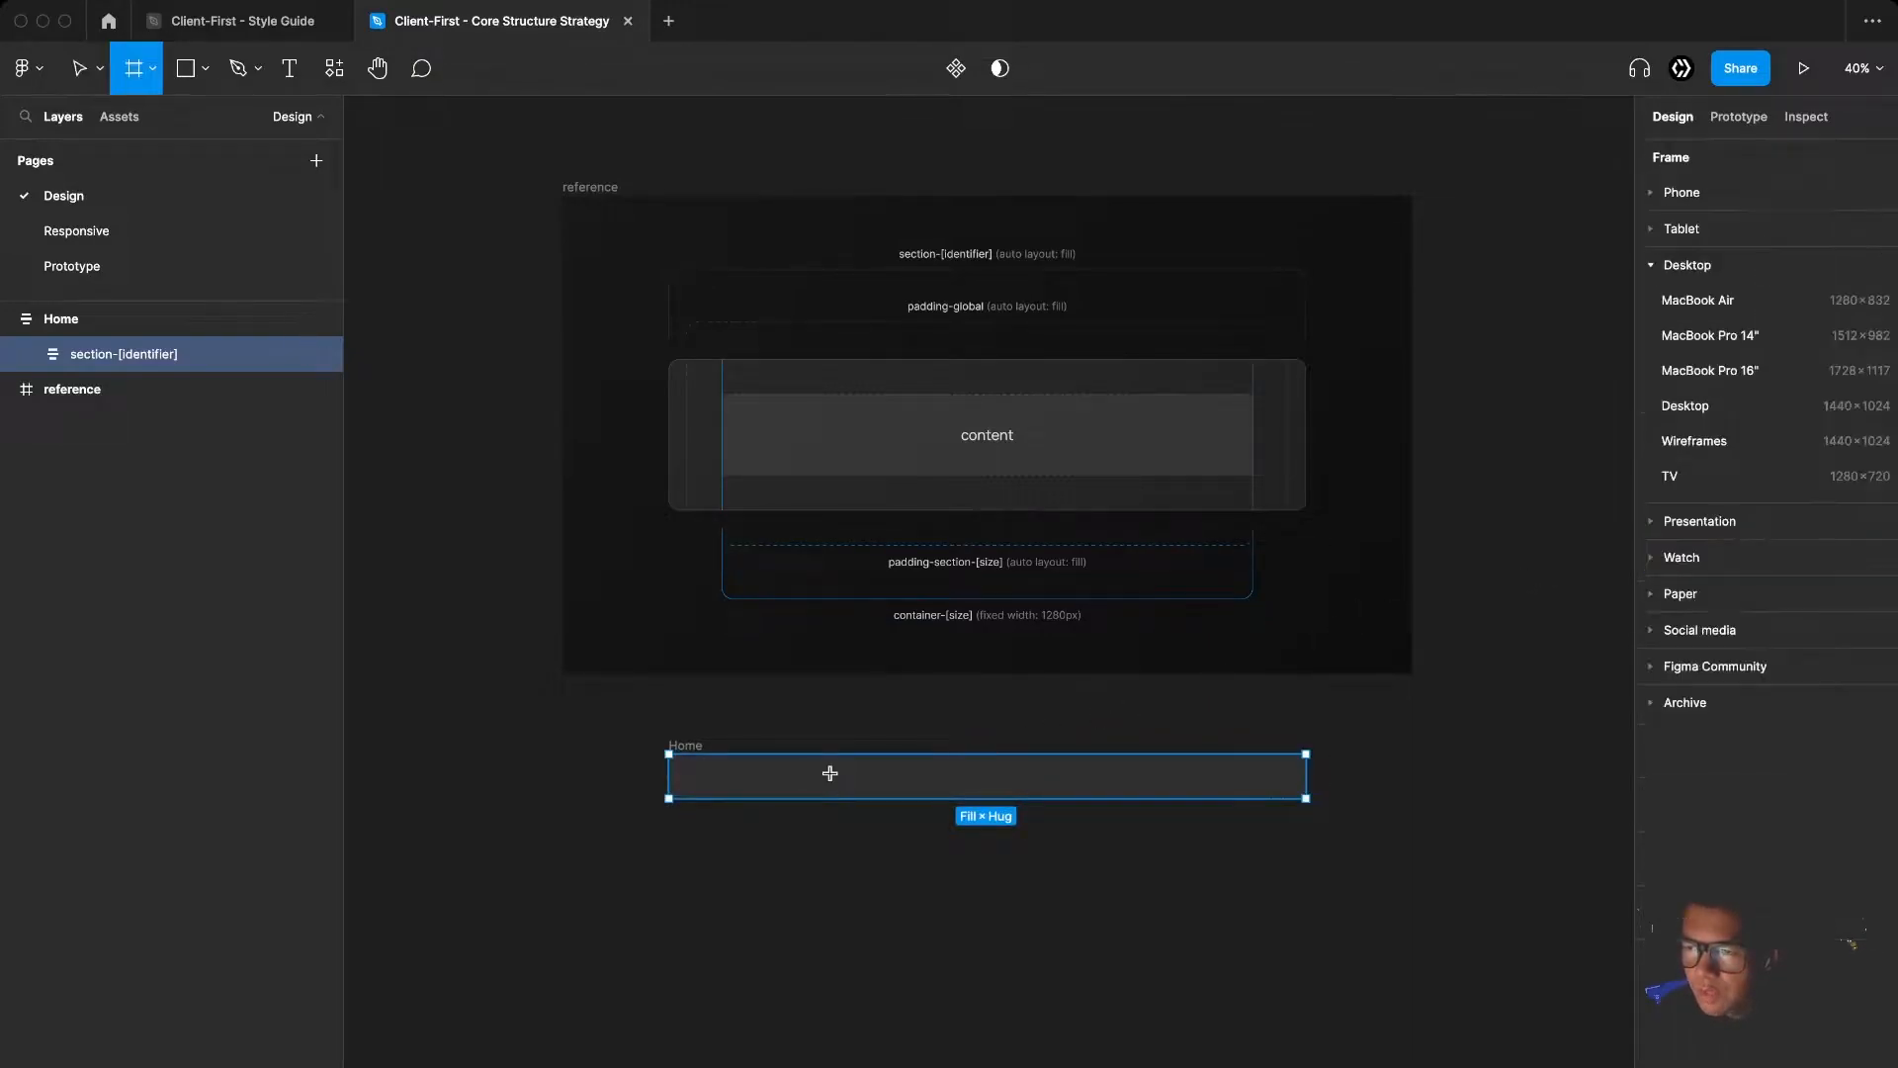
click(865, 772)
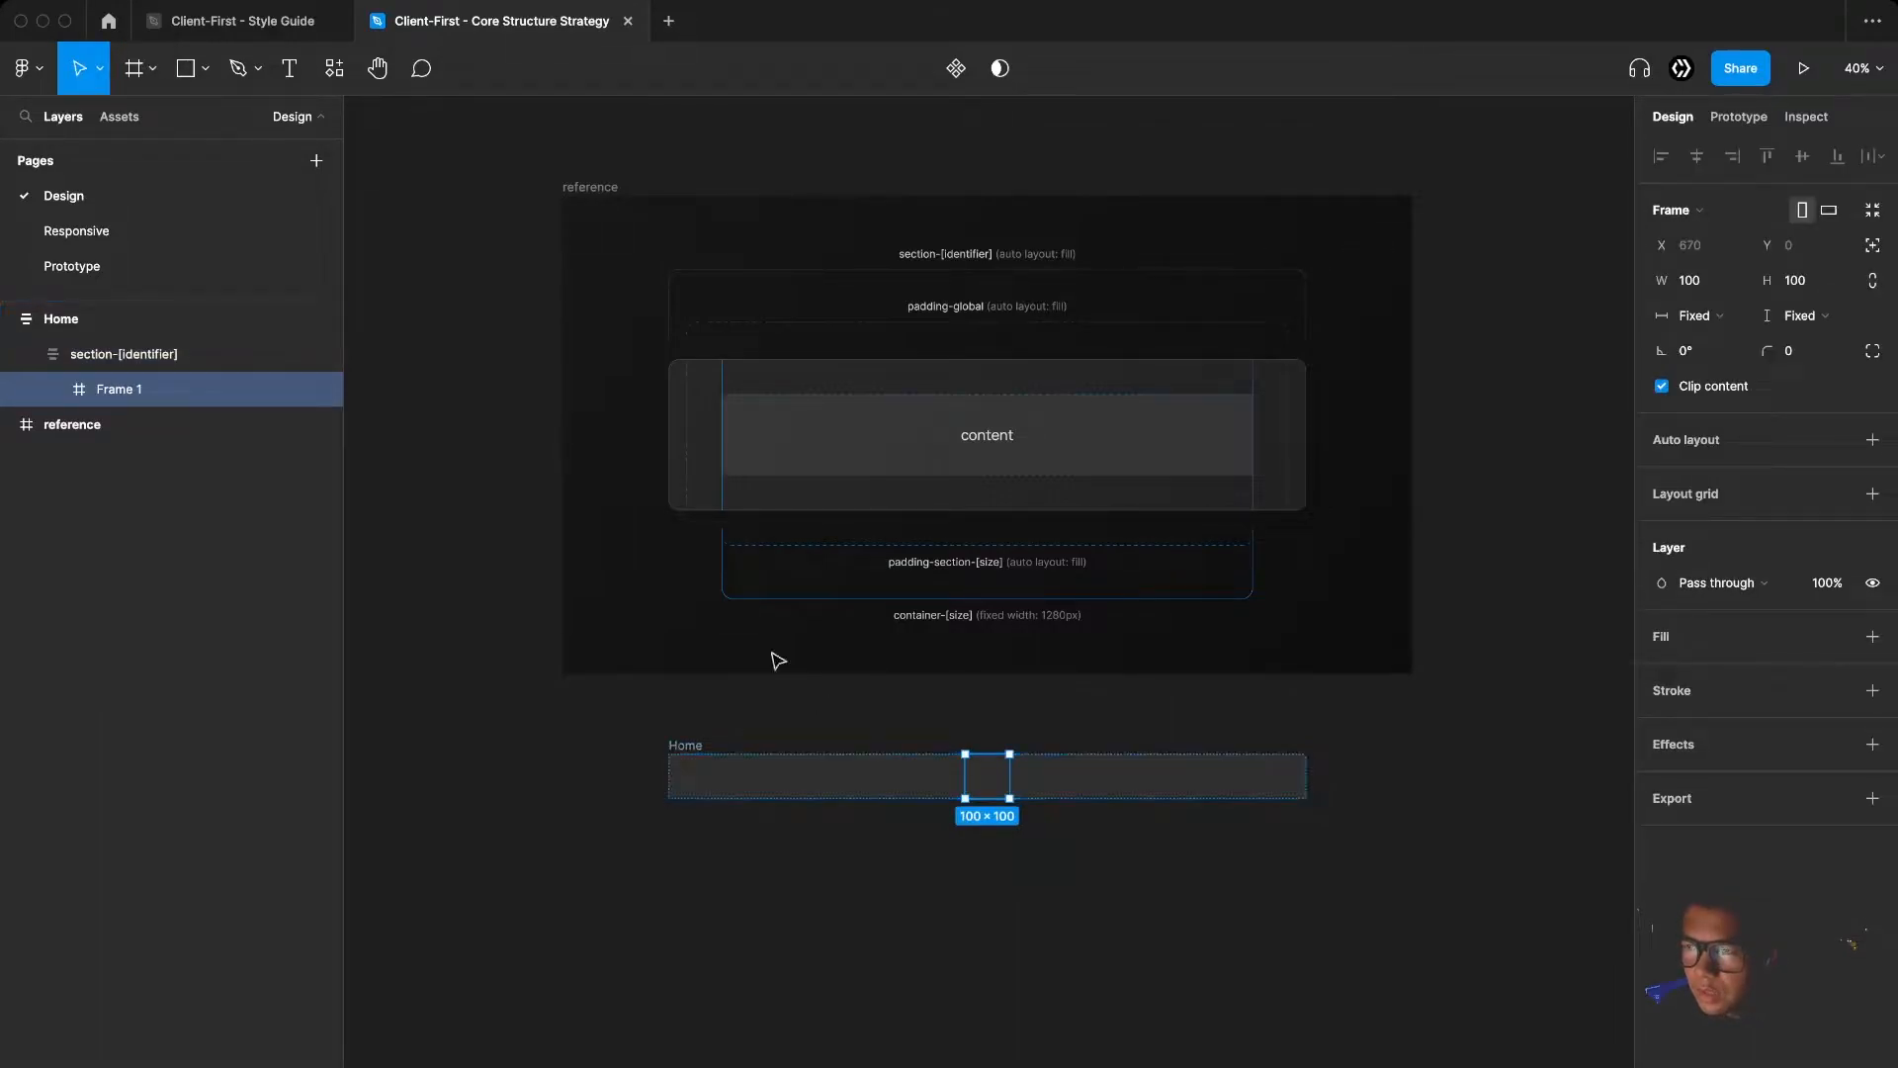
double_click(128, 389)
text(padding-globa)
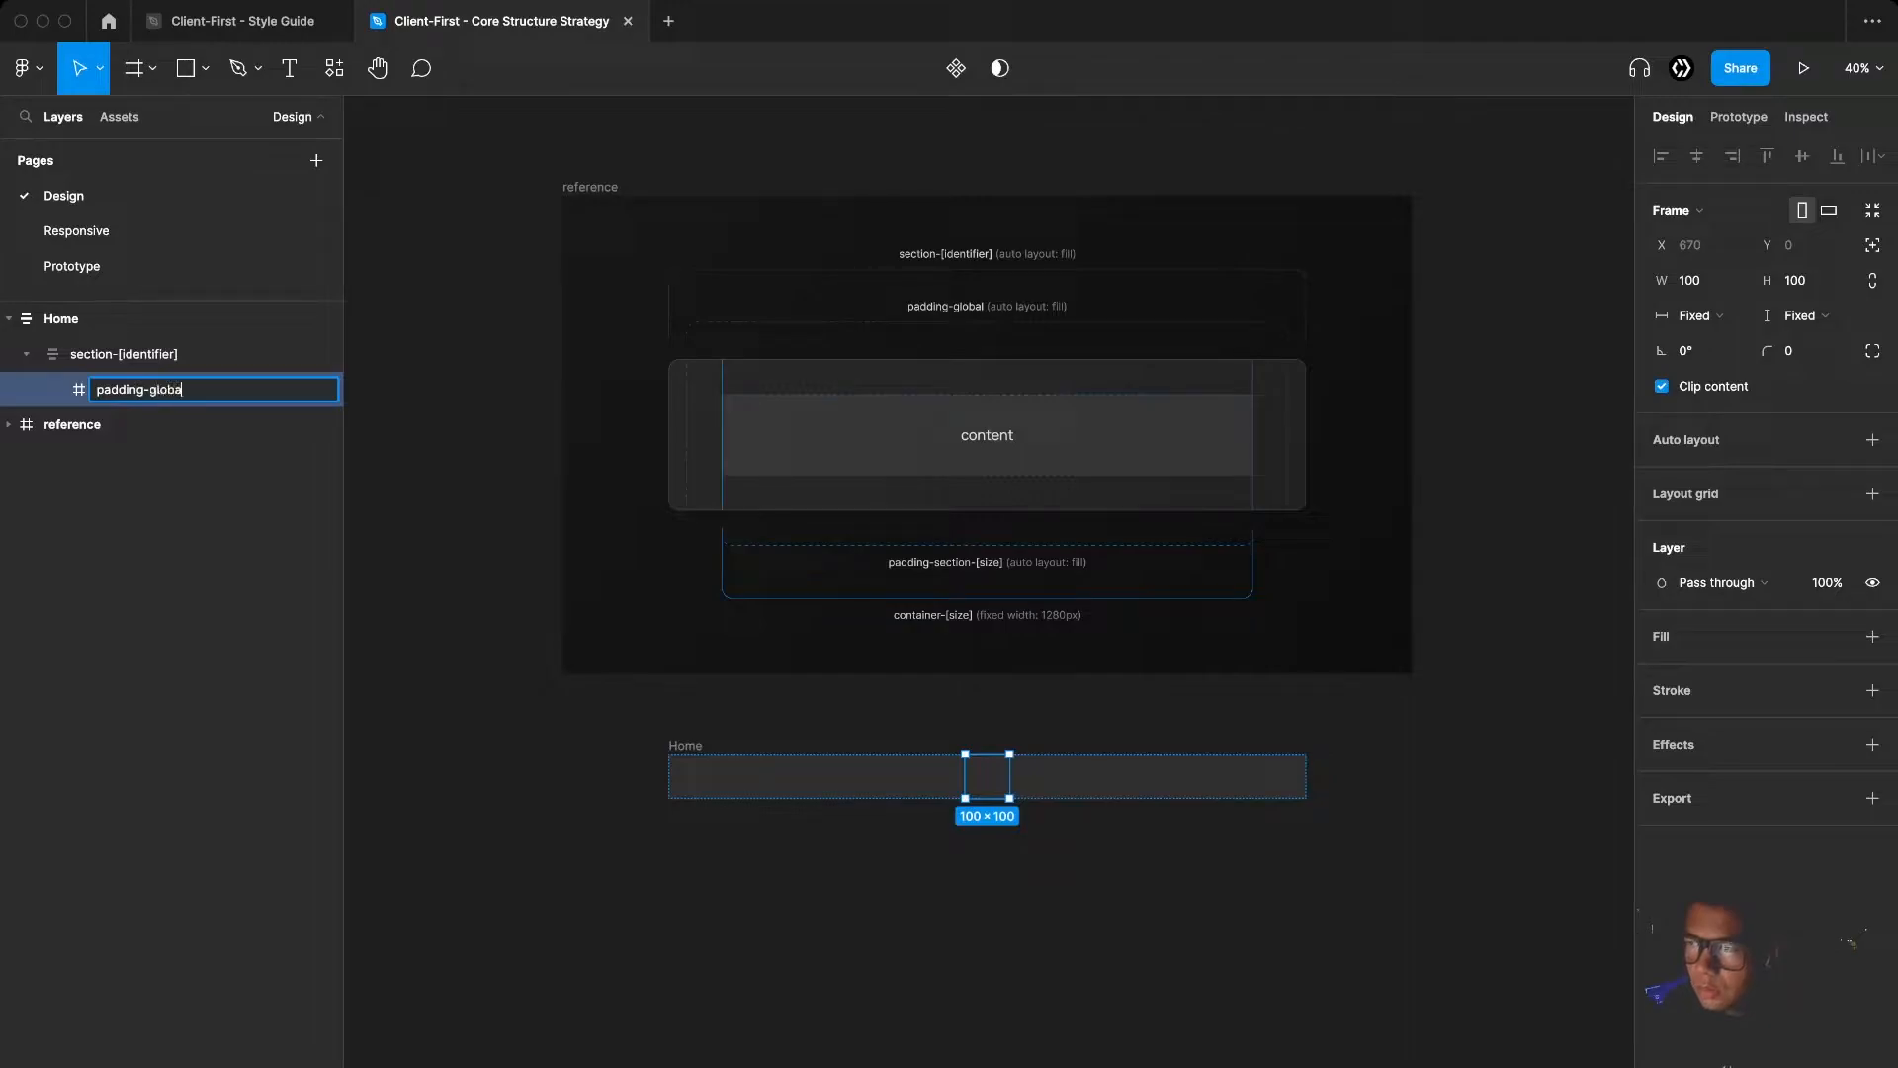
text(l)
key(Return)
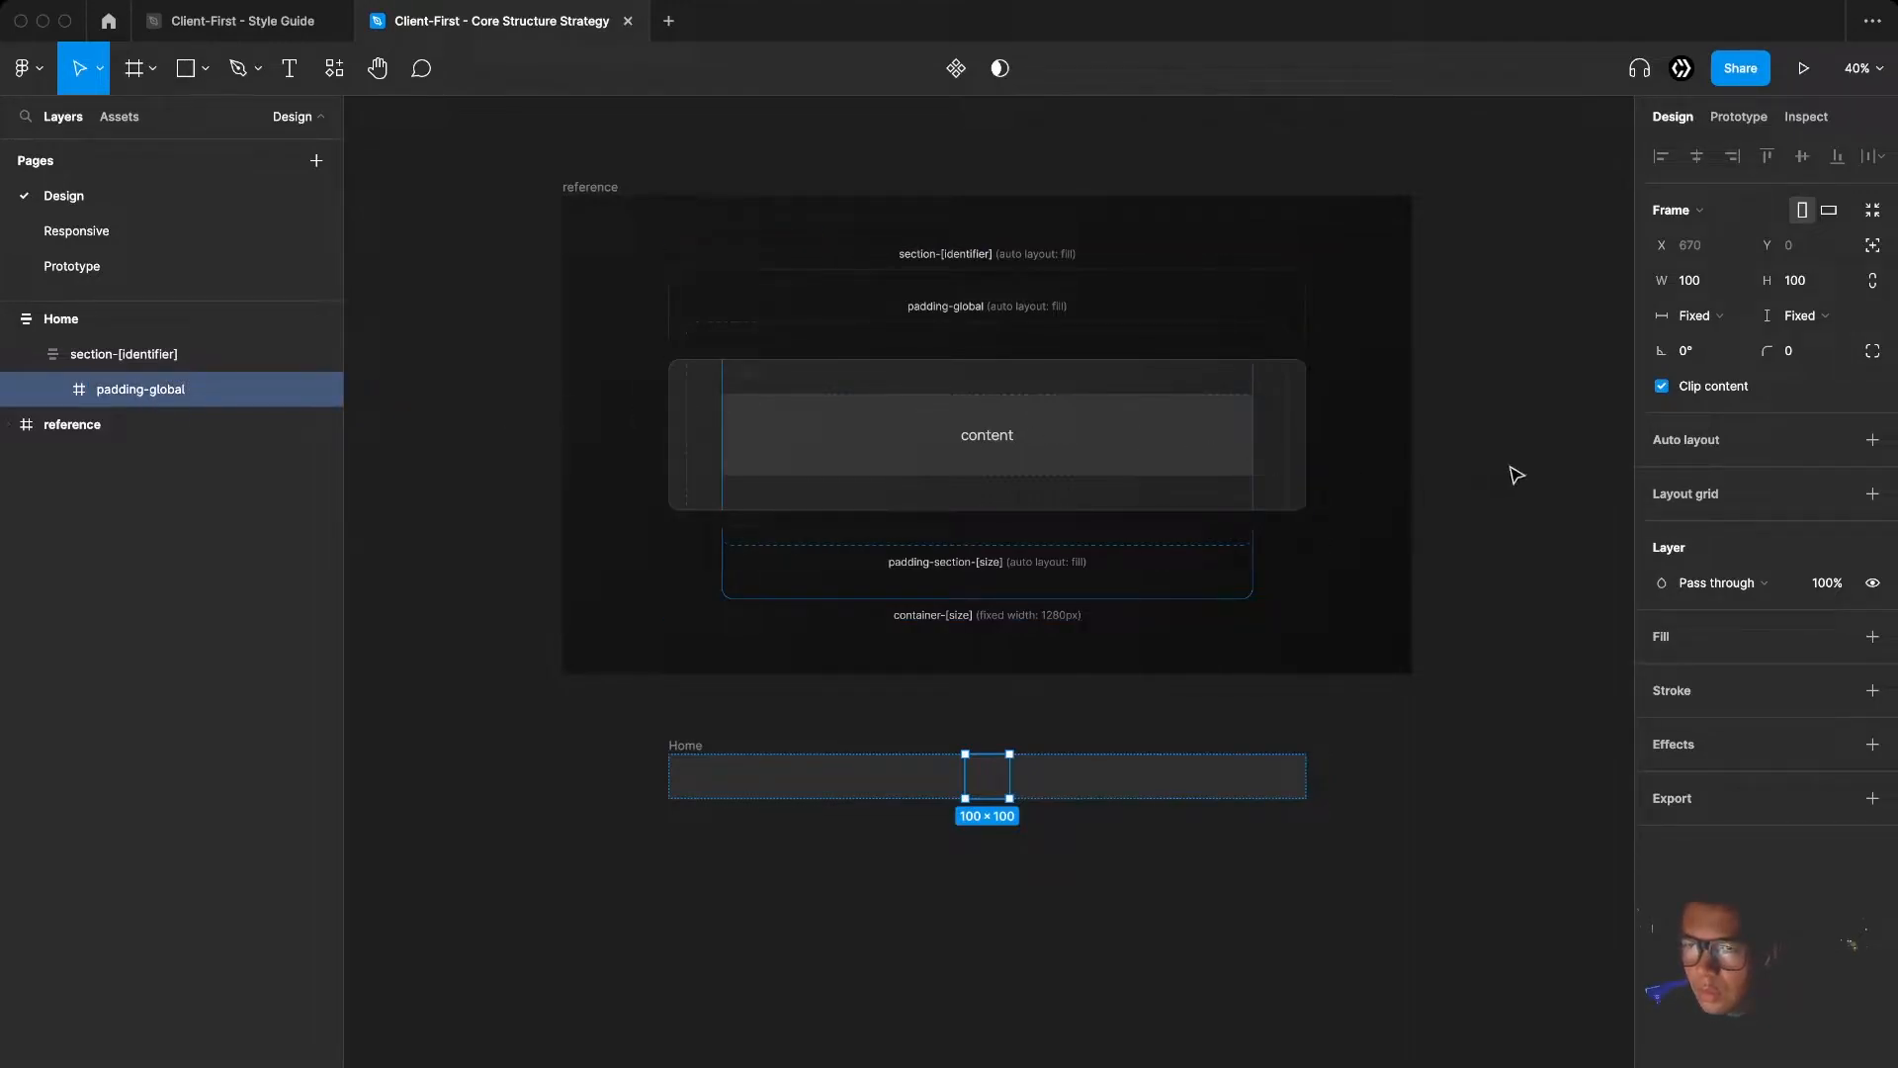
Make padding-global fill the container width and give it a vertical, top-center auto layout with 0 item spacing
click(1708, 328)
click(1709, 339)
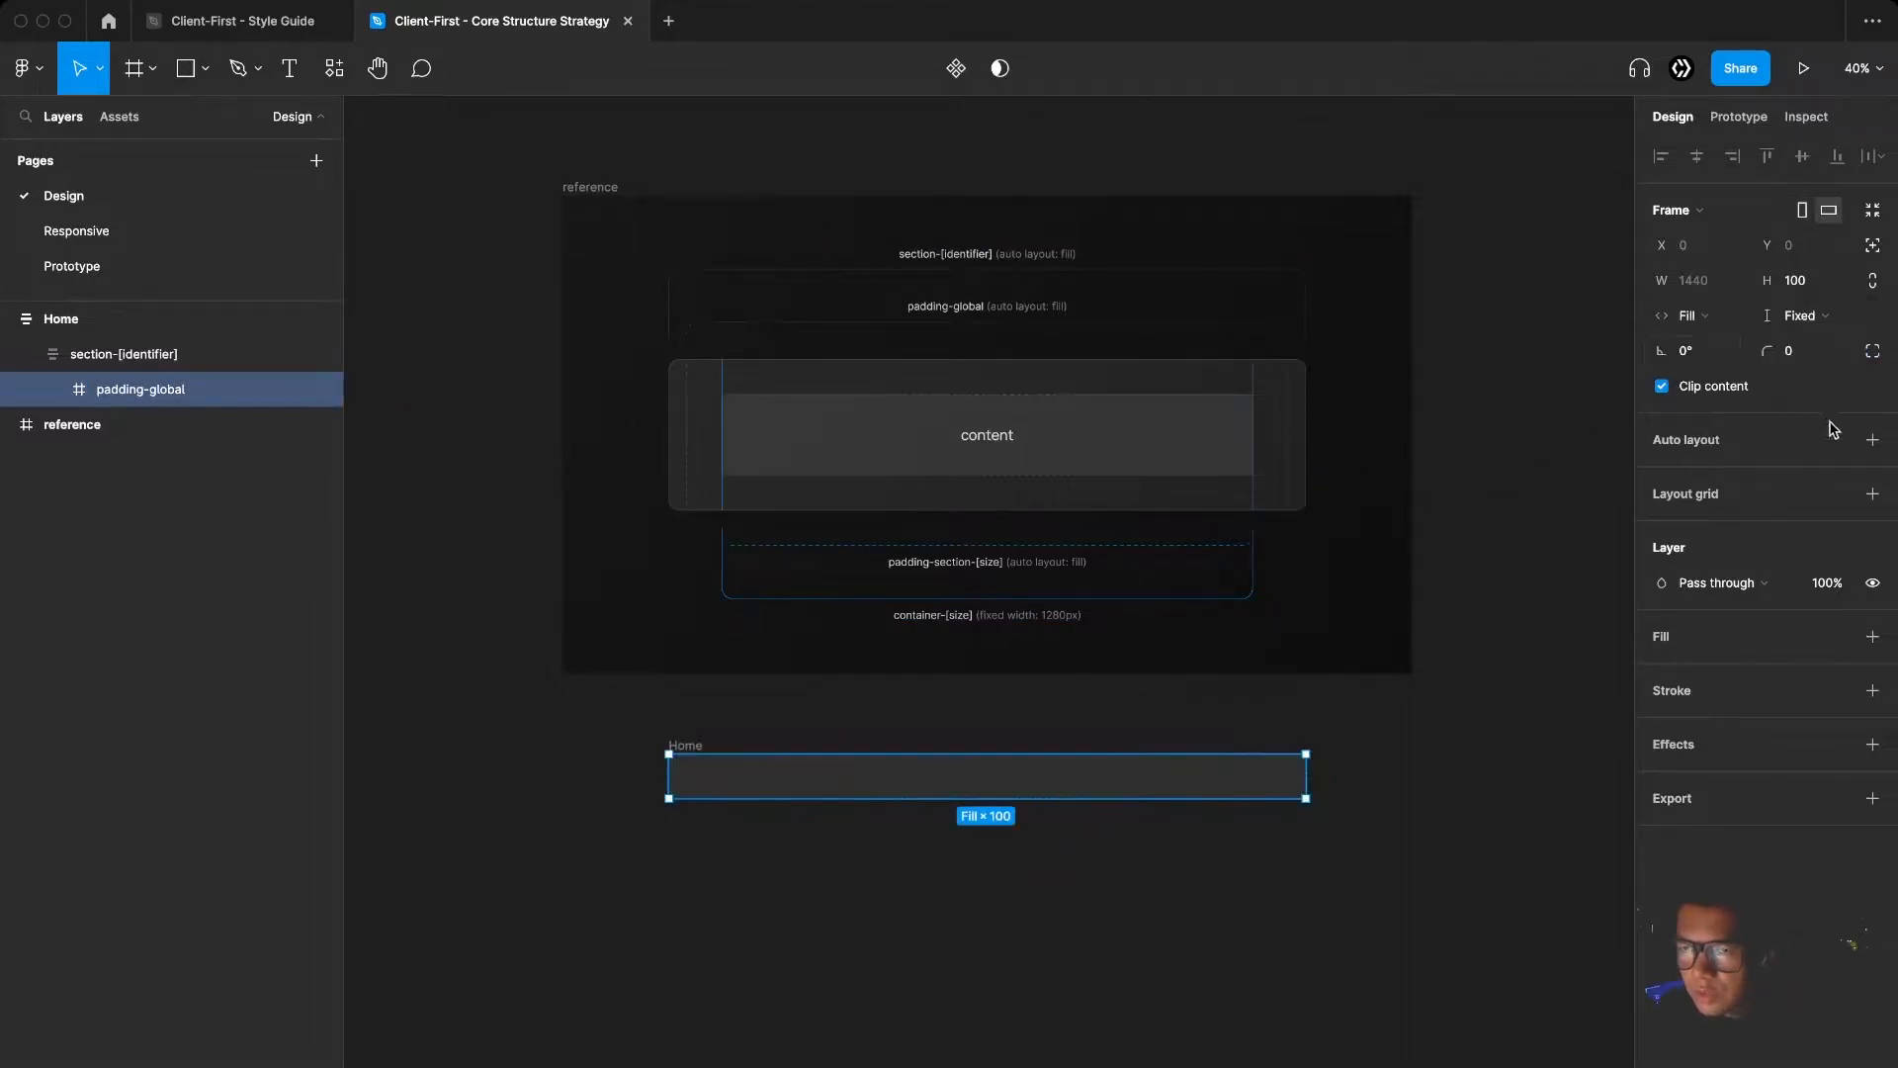
click(1873, 439)
click(1665, 481)
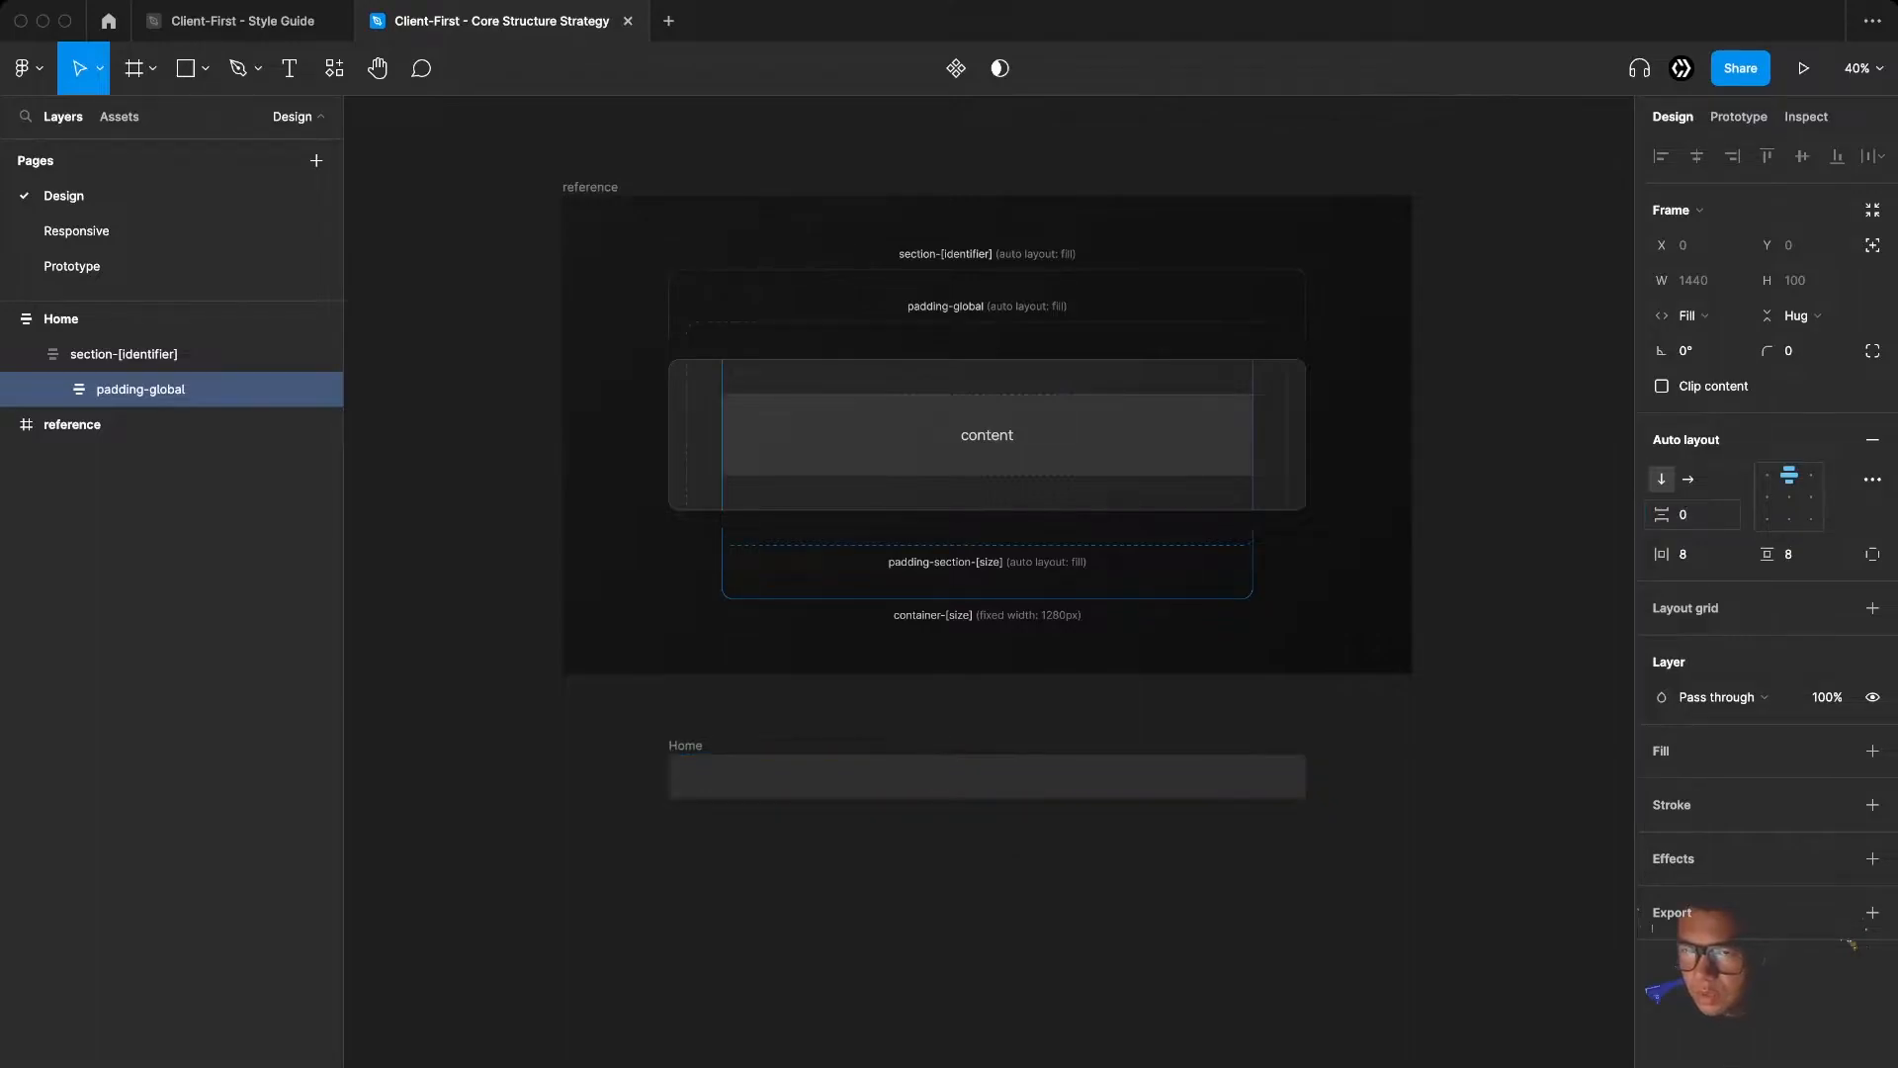
Set the vertical padding of padding-global to 0 and its horizontal padding to 40
click(1795, 557)
text(0)
key(Return)
click(1698, 555)
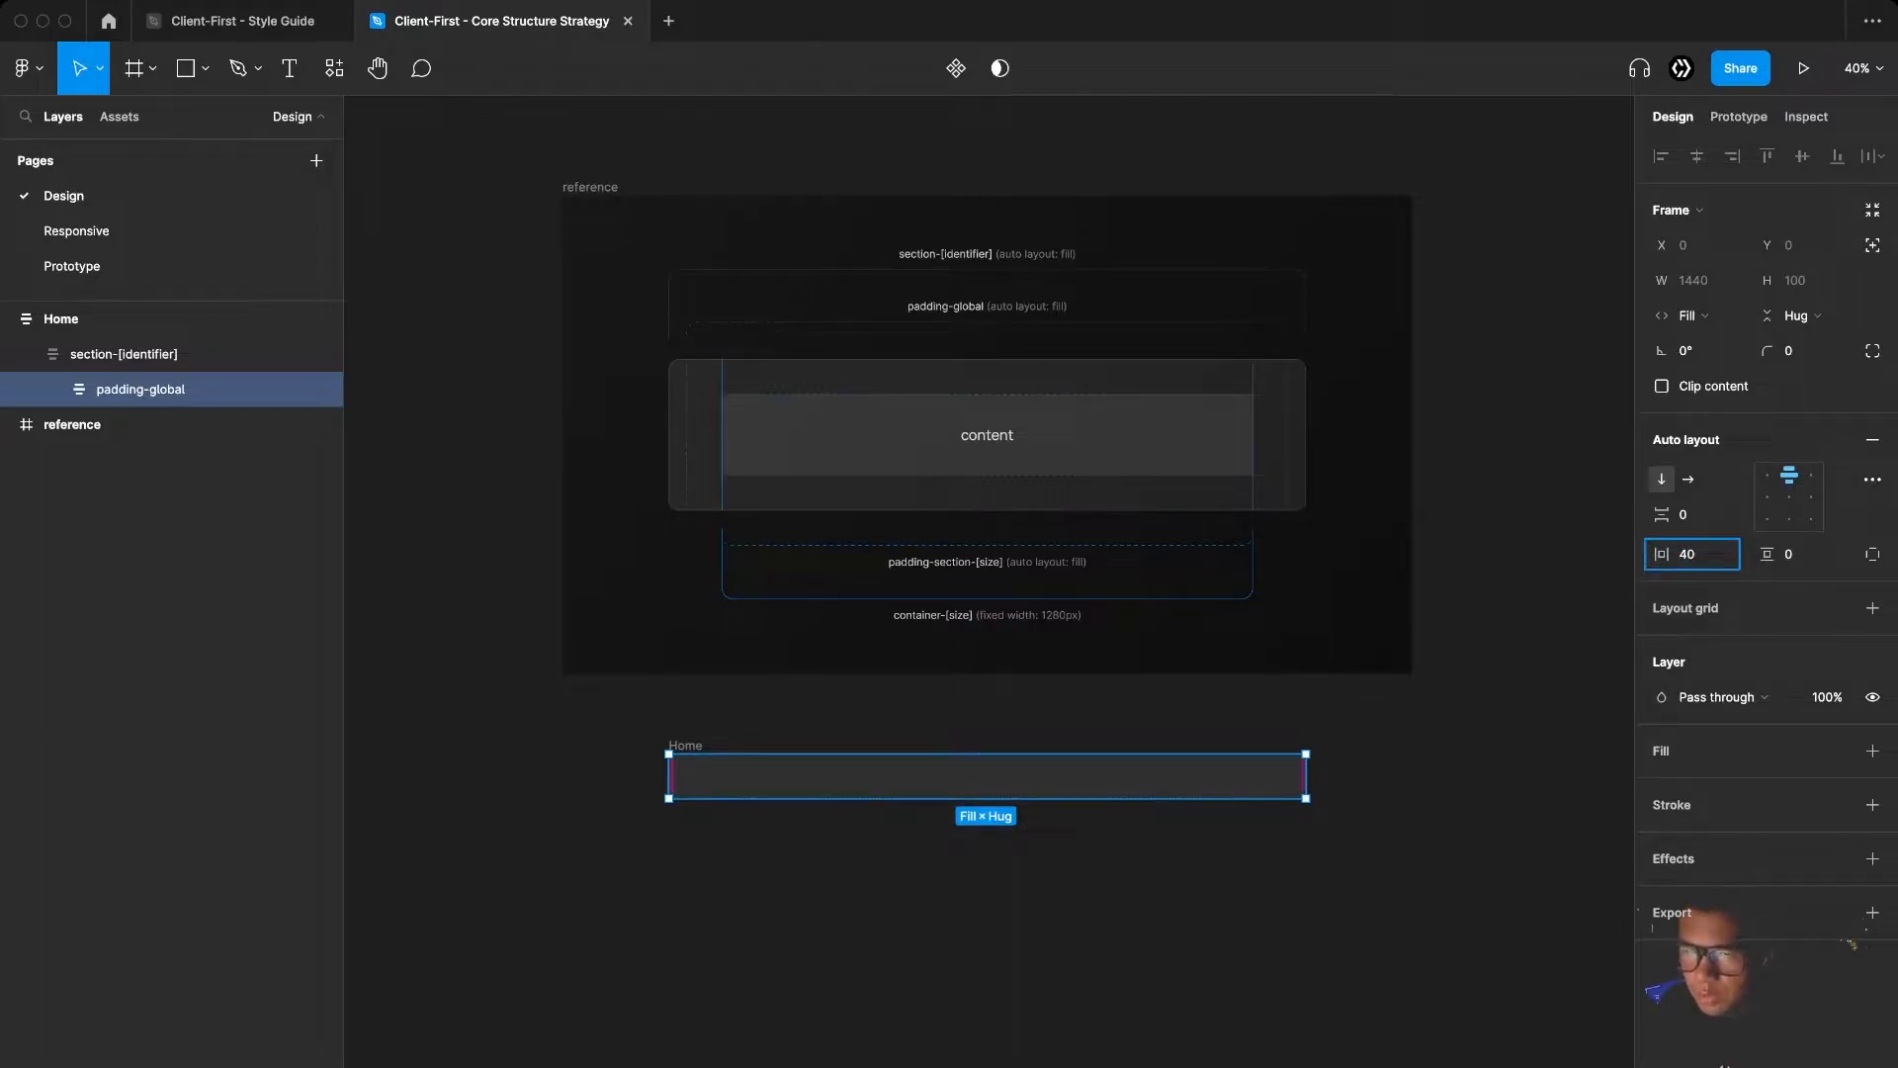
key(Return)
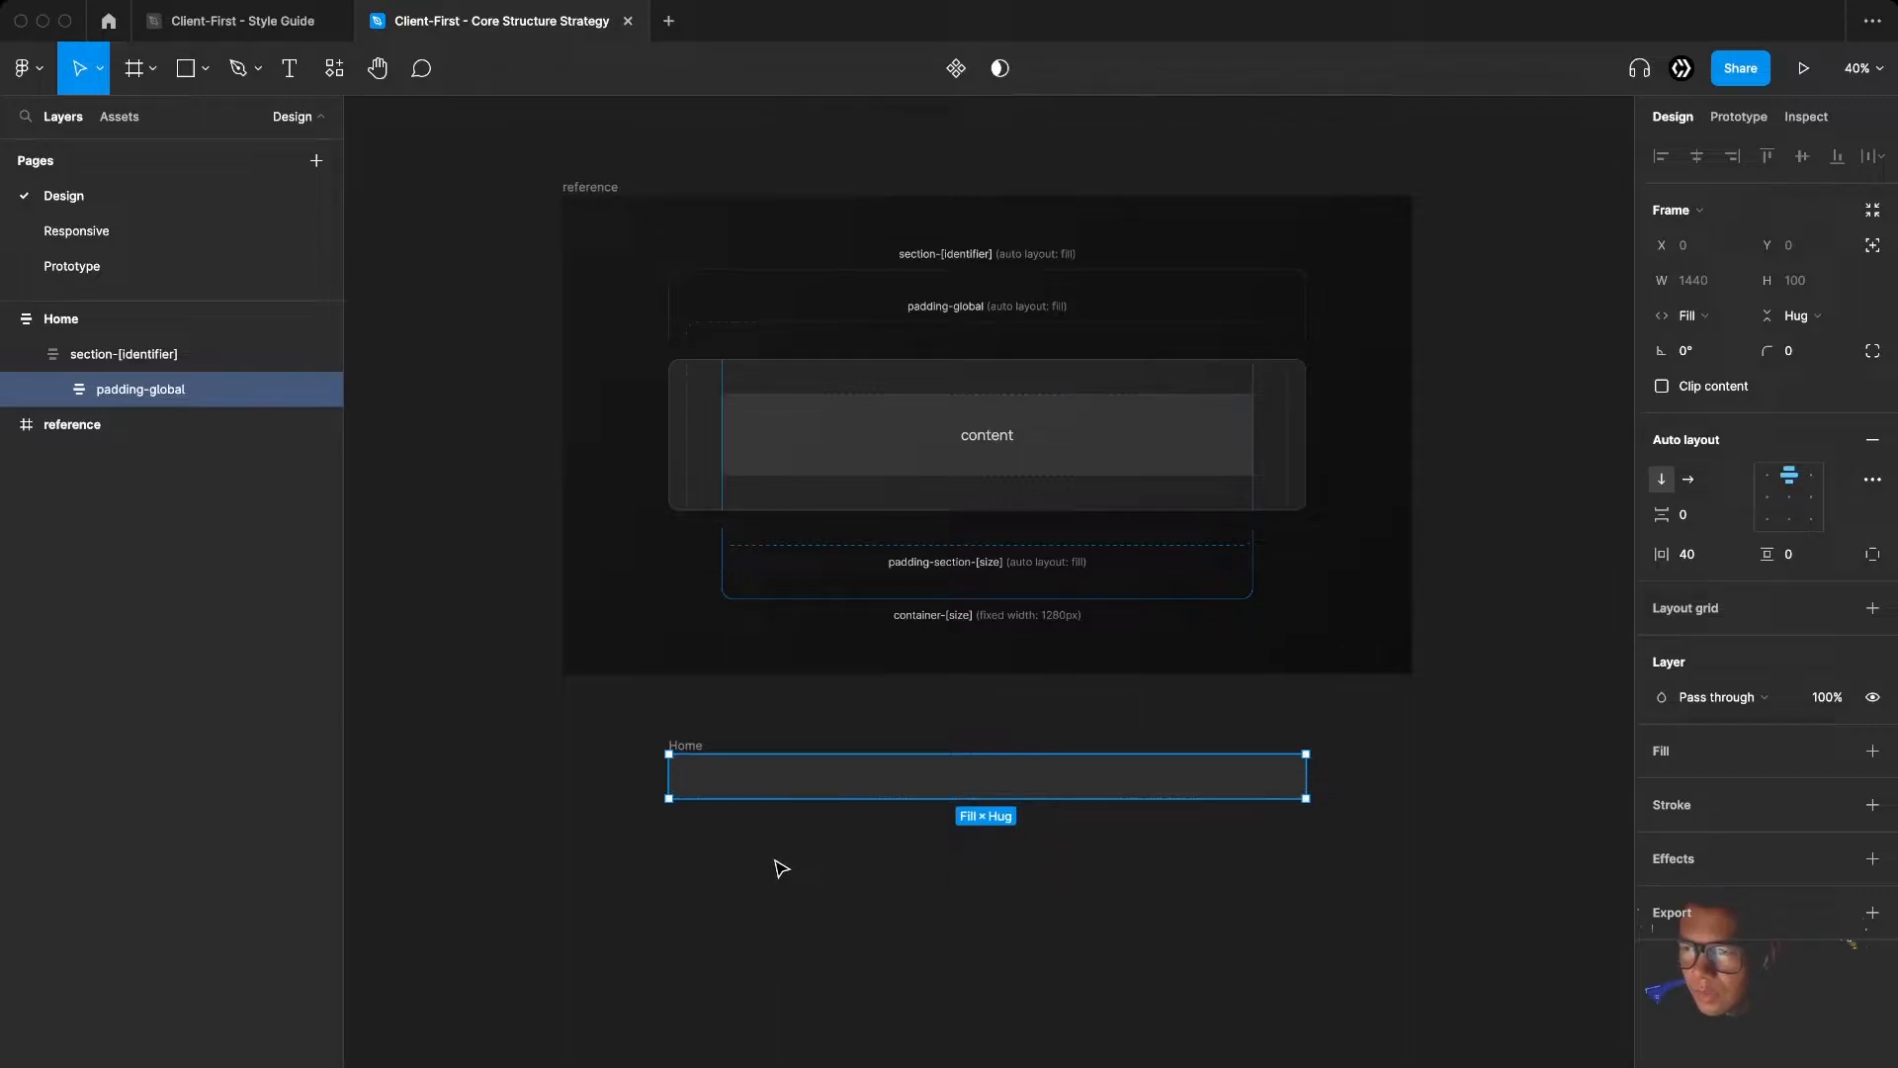
Insert a default 100 × 100 frame named "container-[size]" inside padding-global, keeping its width fixed
key(f)
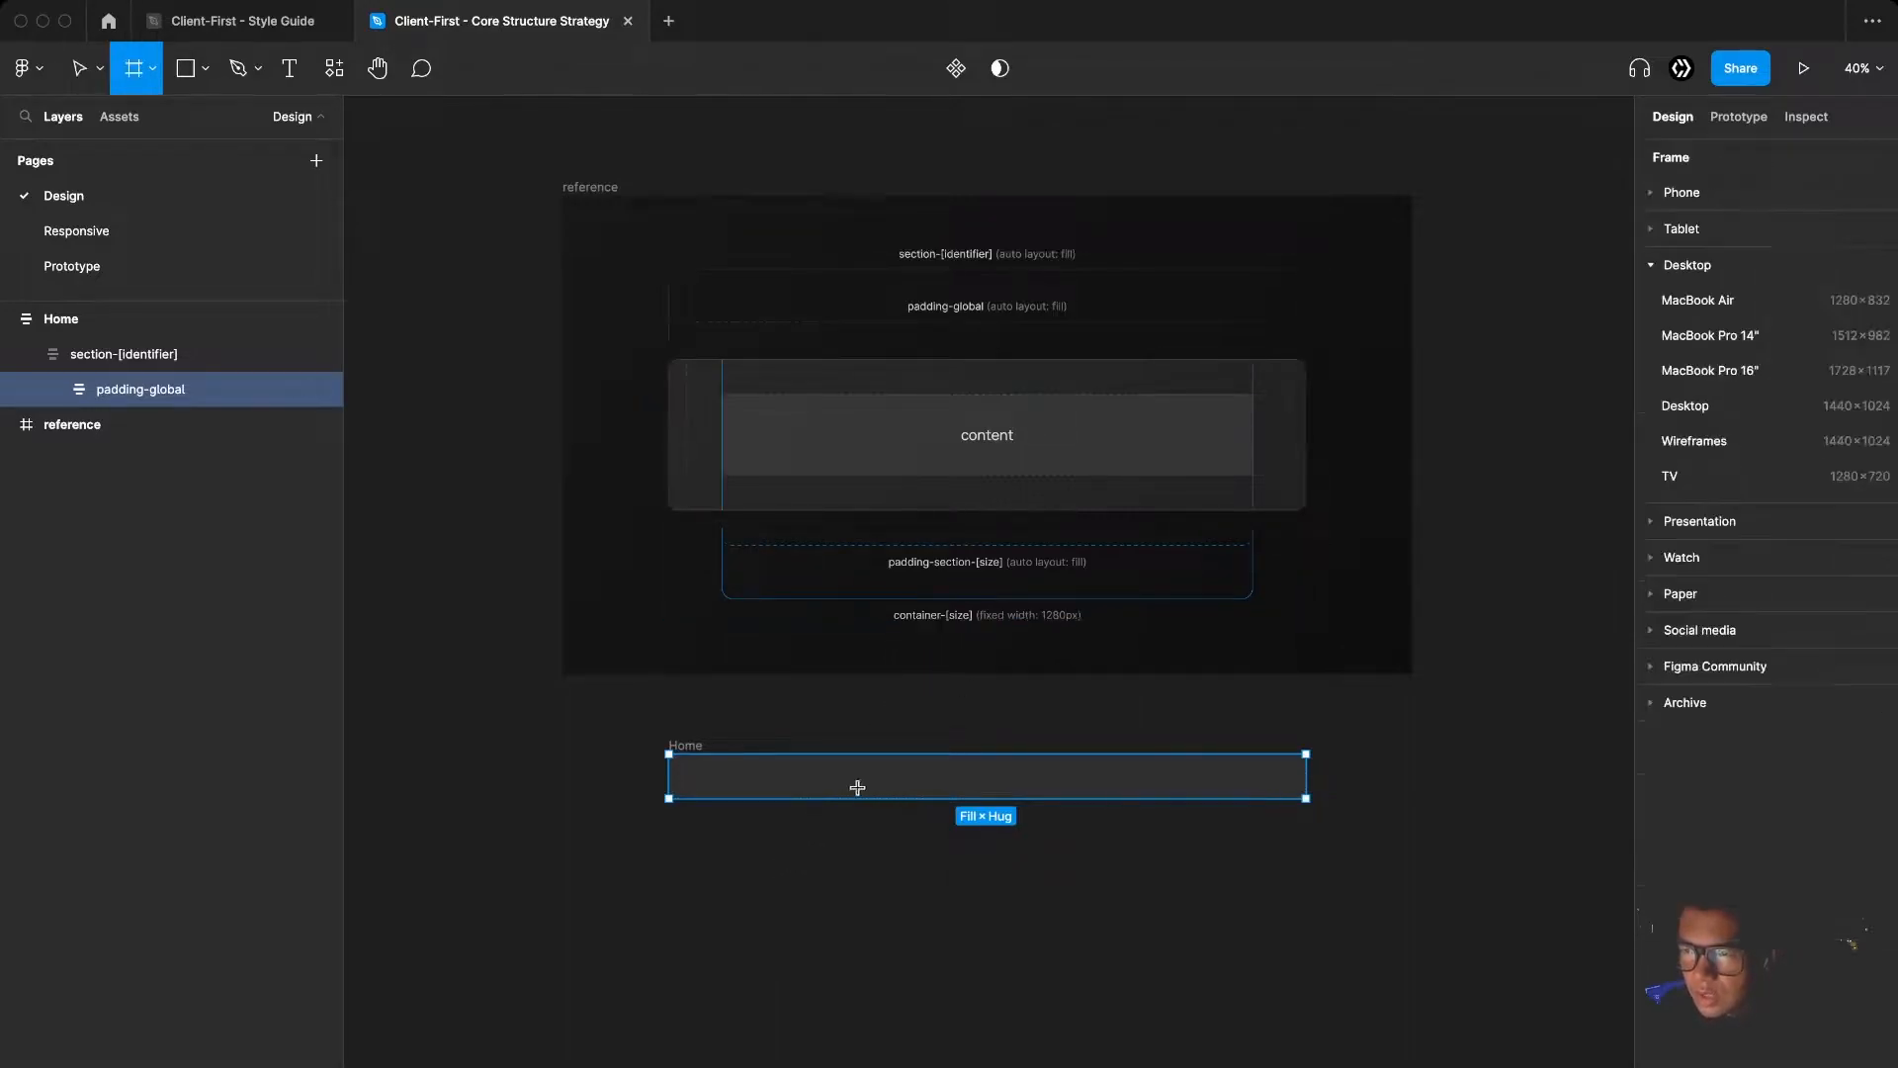
click(839, 783)
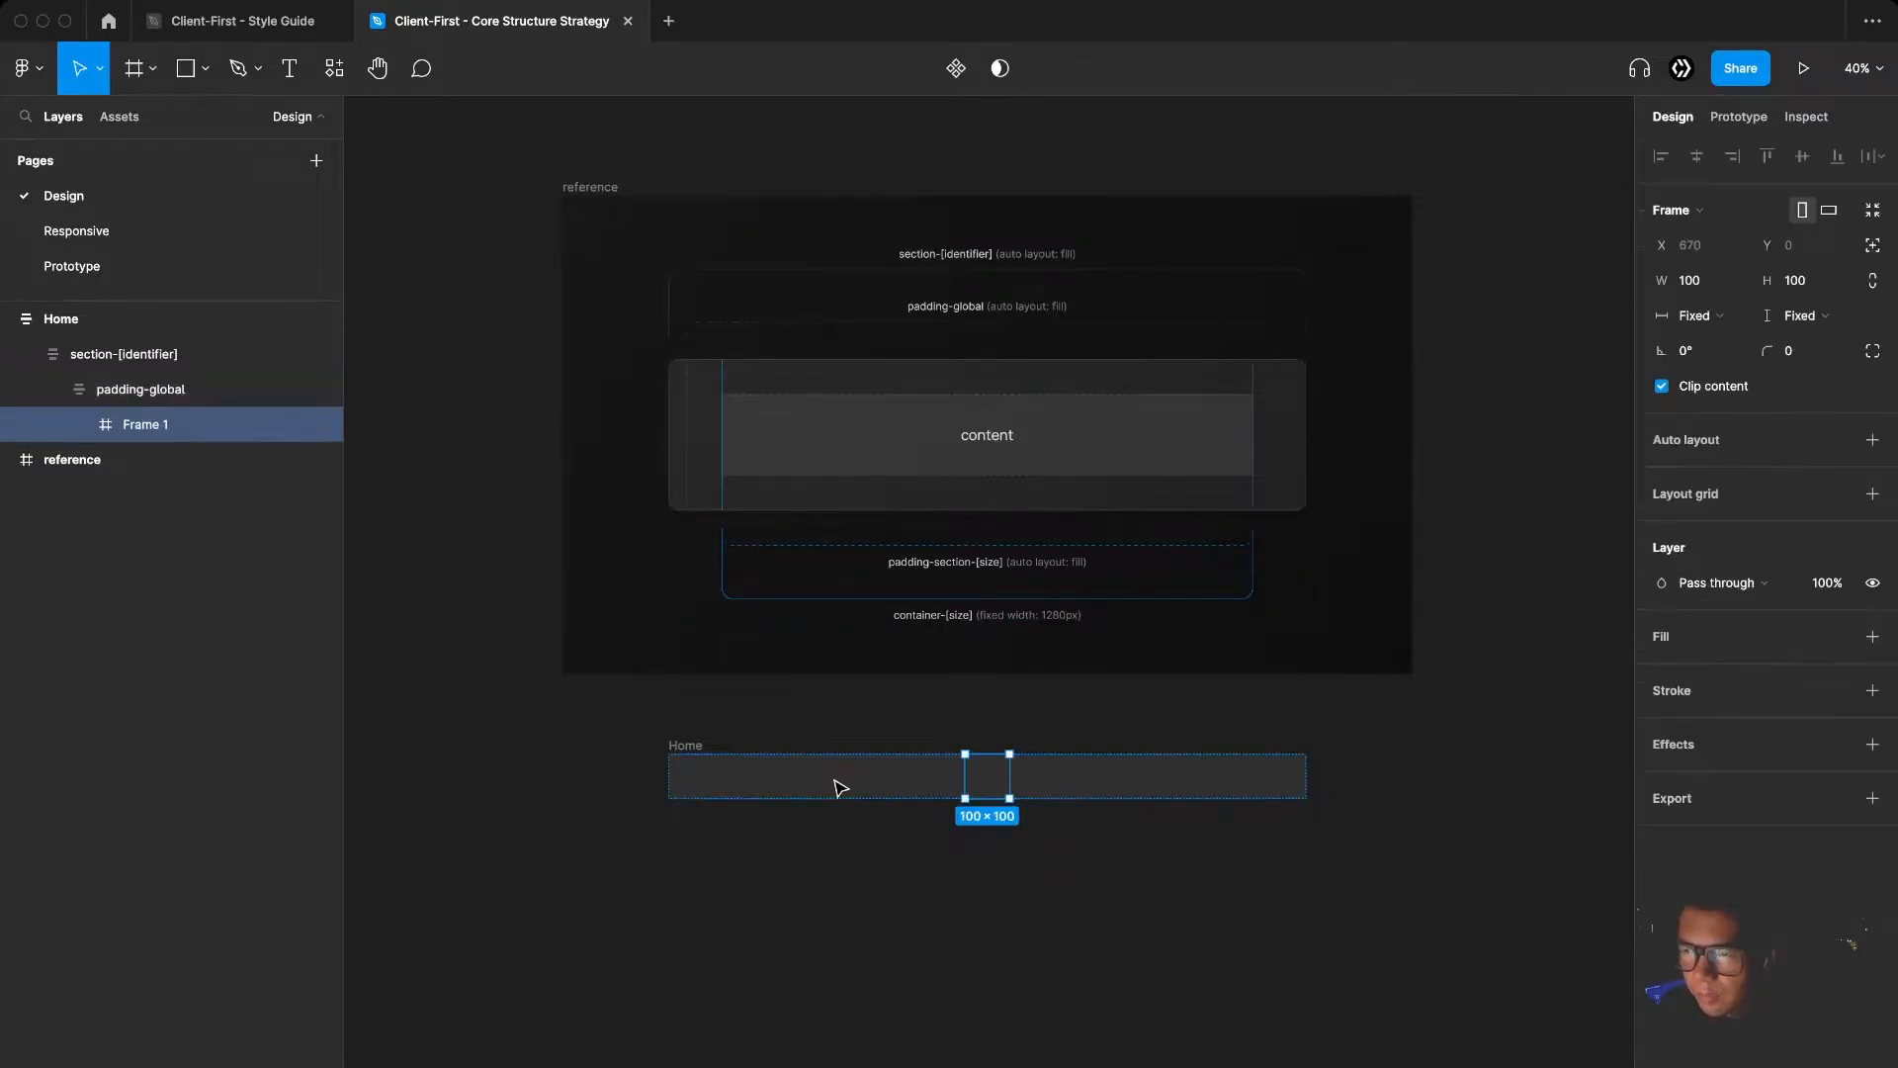
double_click(152, 429)
text(container)
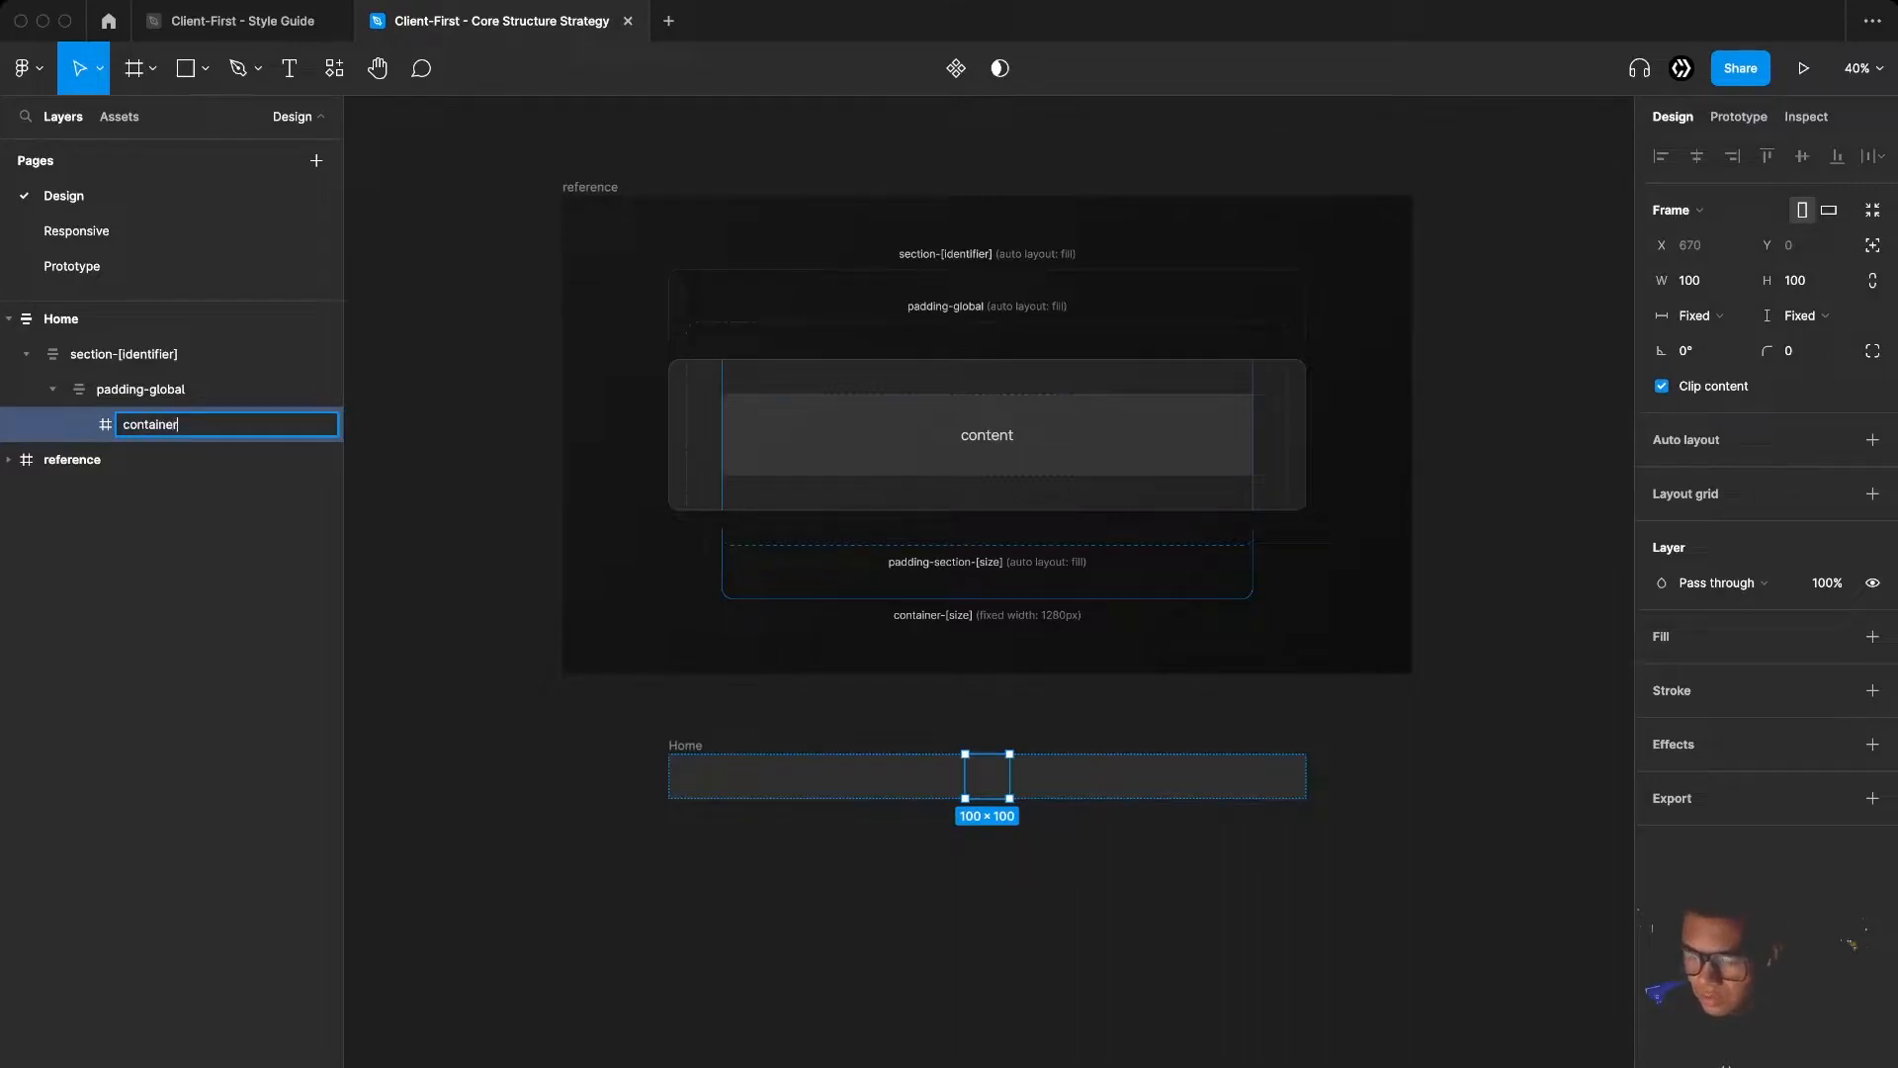
text(-[size])
key(Return)
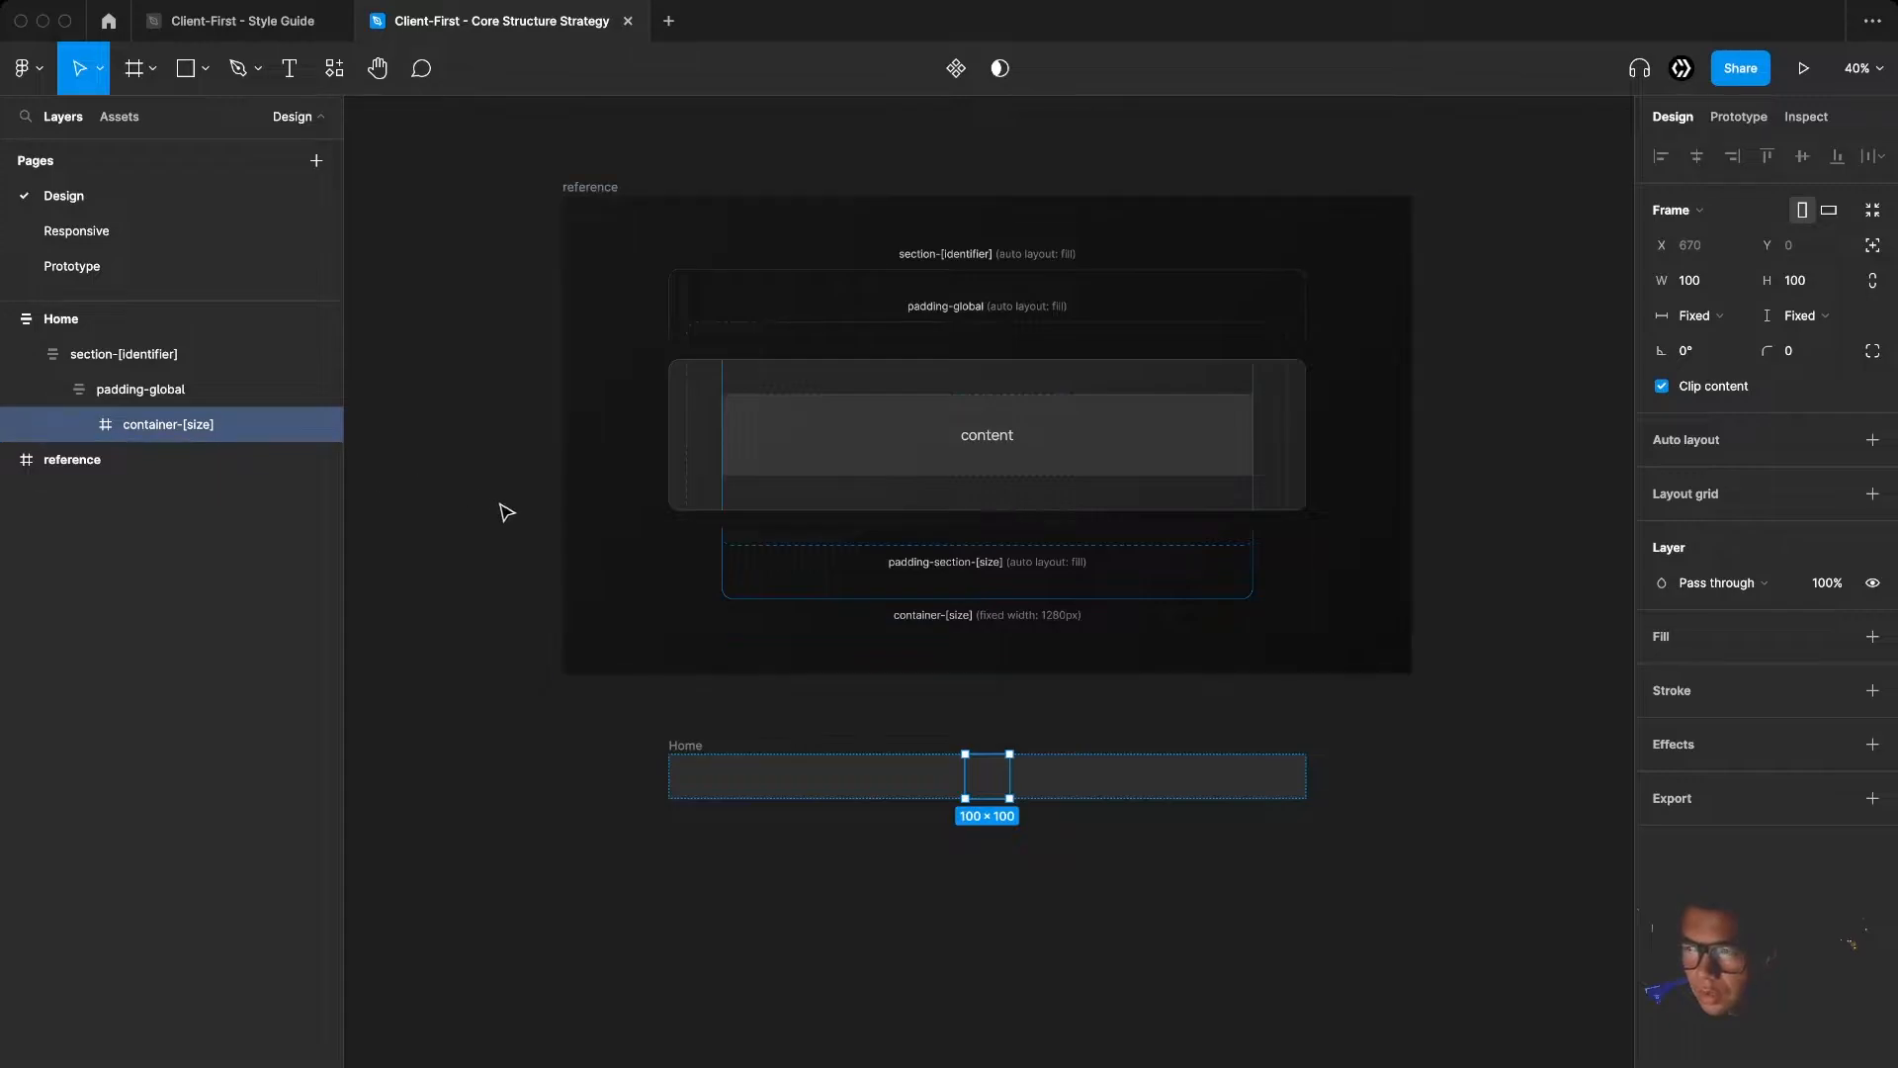
click(1702, 319)
click(1708, 318)
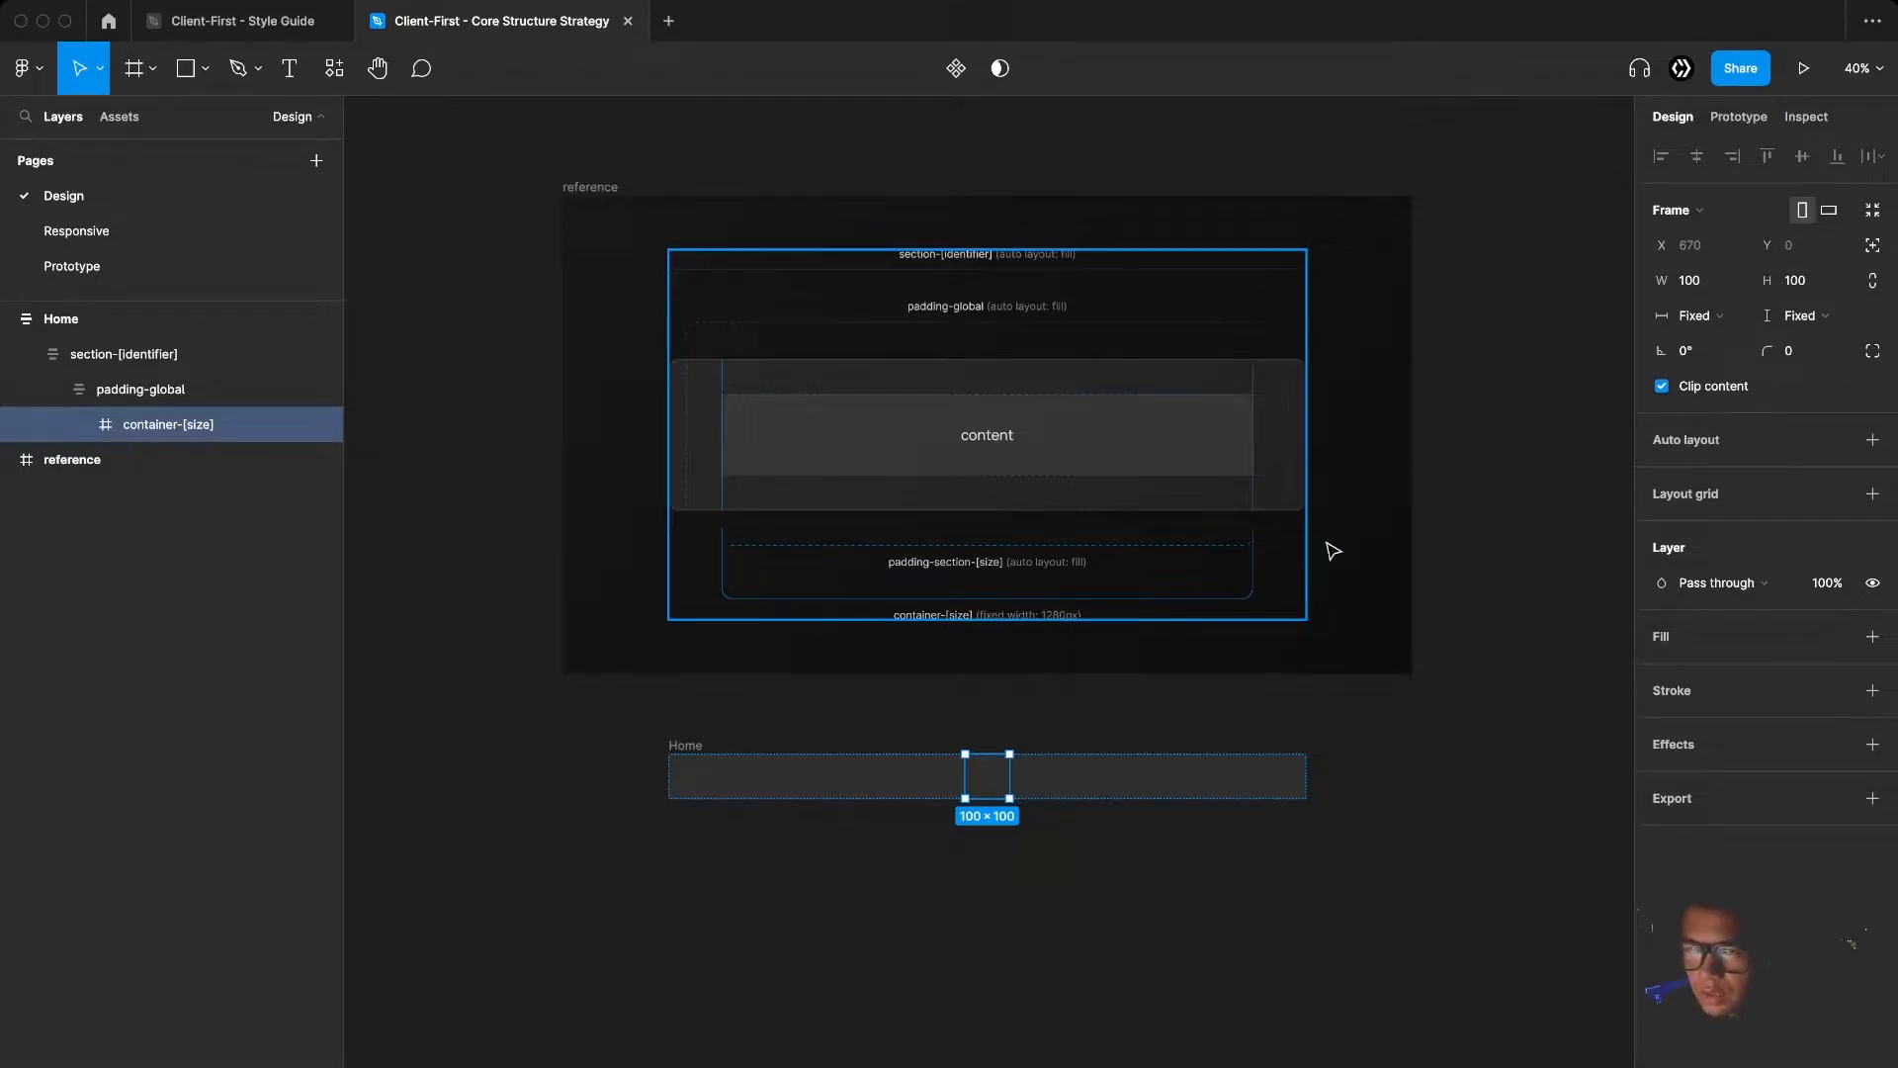
Set the width of container-[size] to 1280
click(1689, 281)
text(1280)
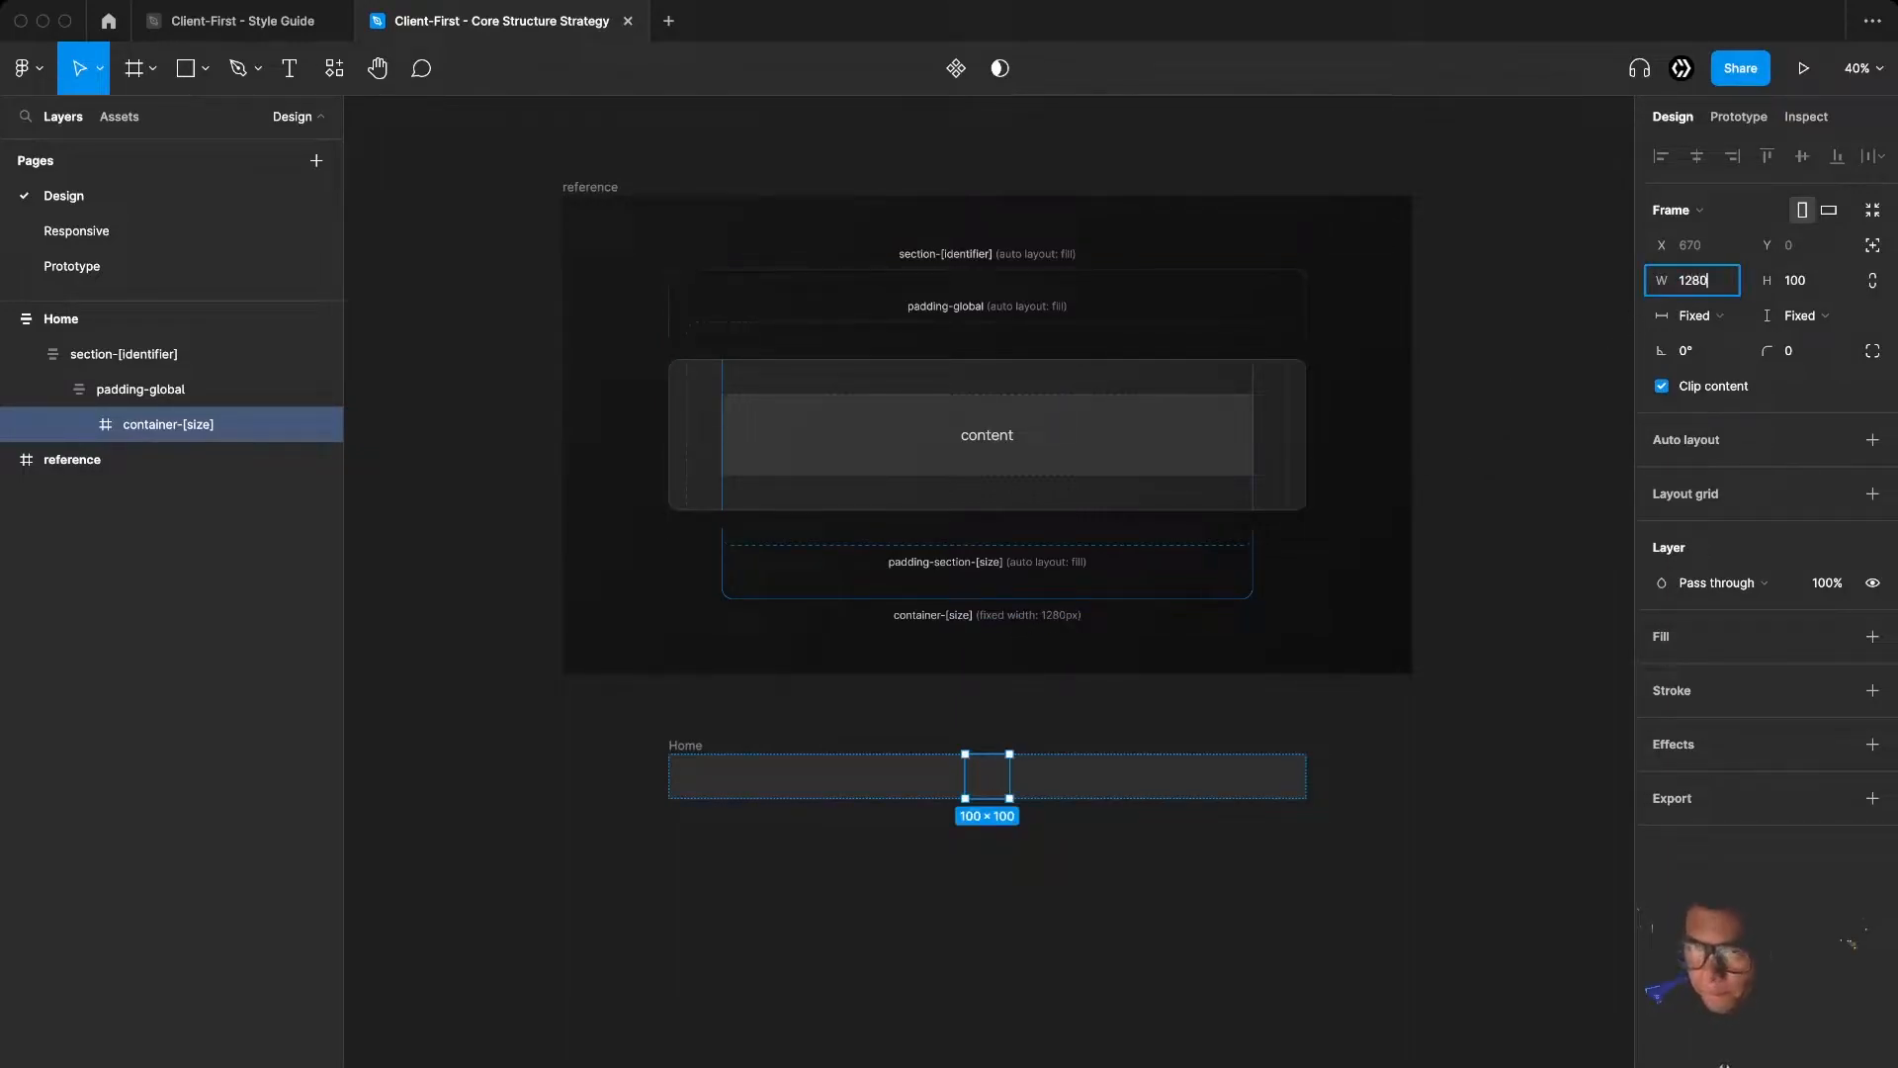
key(Return)
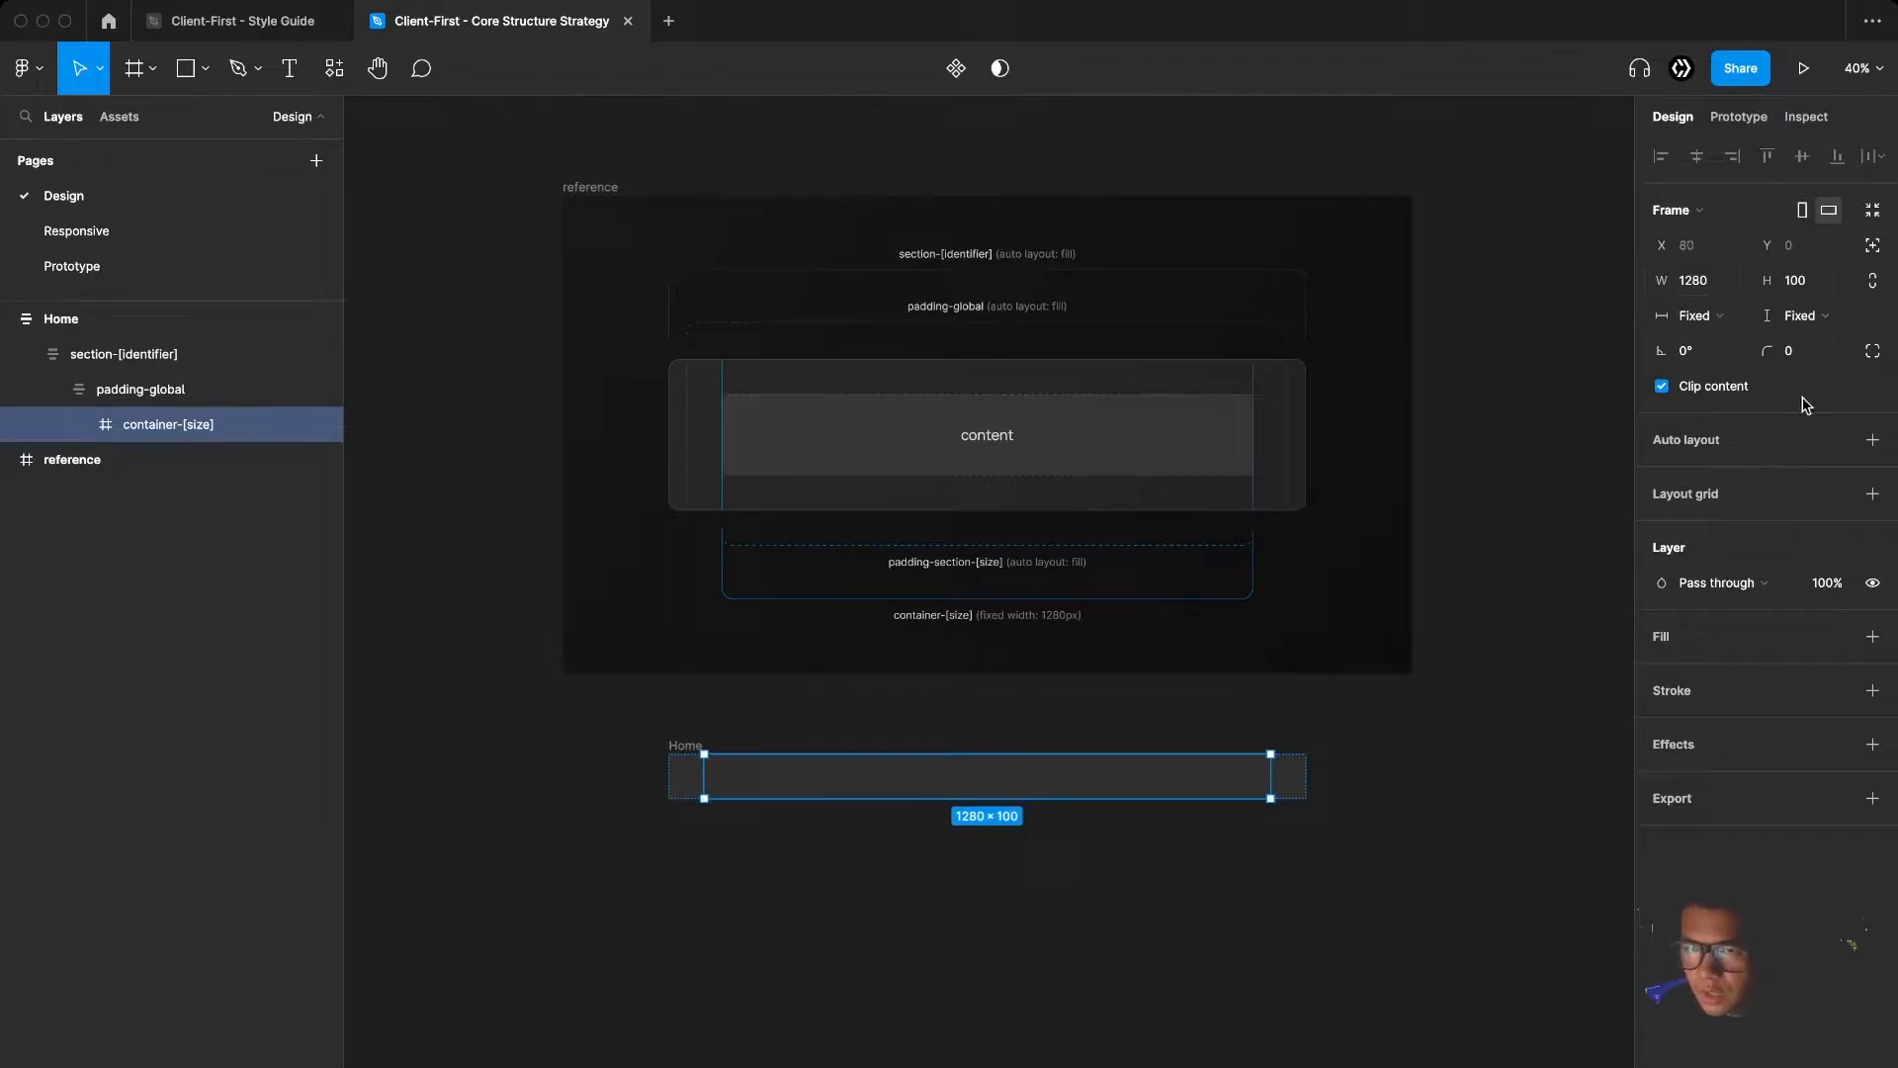
Give container-[size] a vertical auto layout with 0 item spacing and 0 horizontal and vertical padding
click(1872, 440)
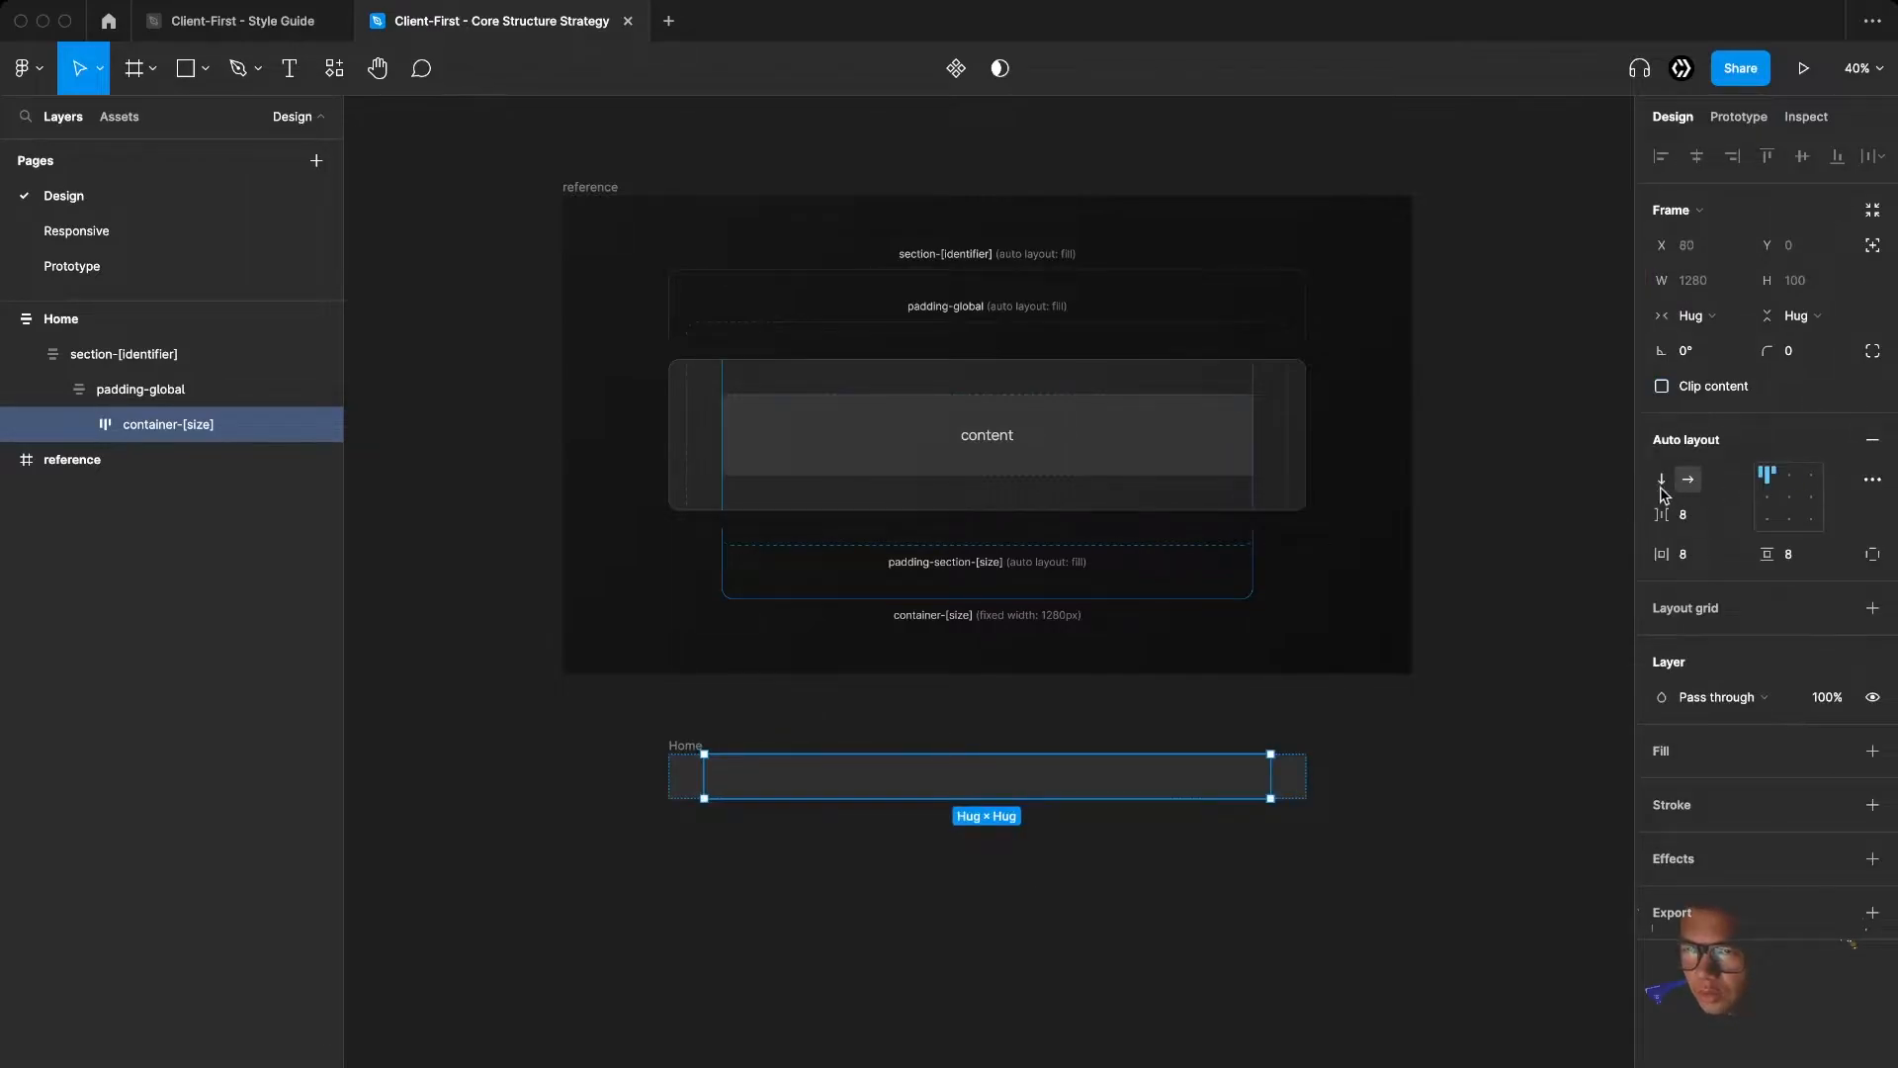
click(1688, 519)
text(0)
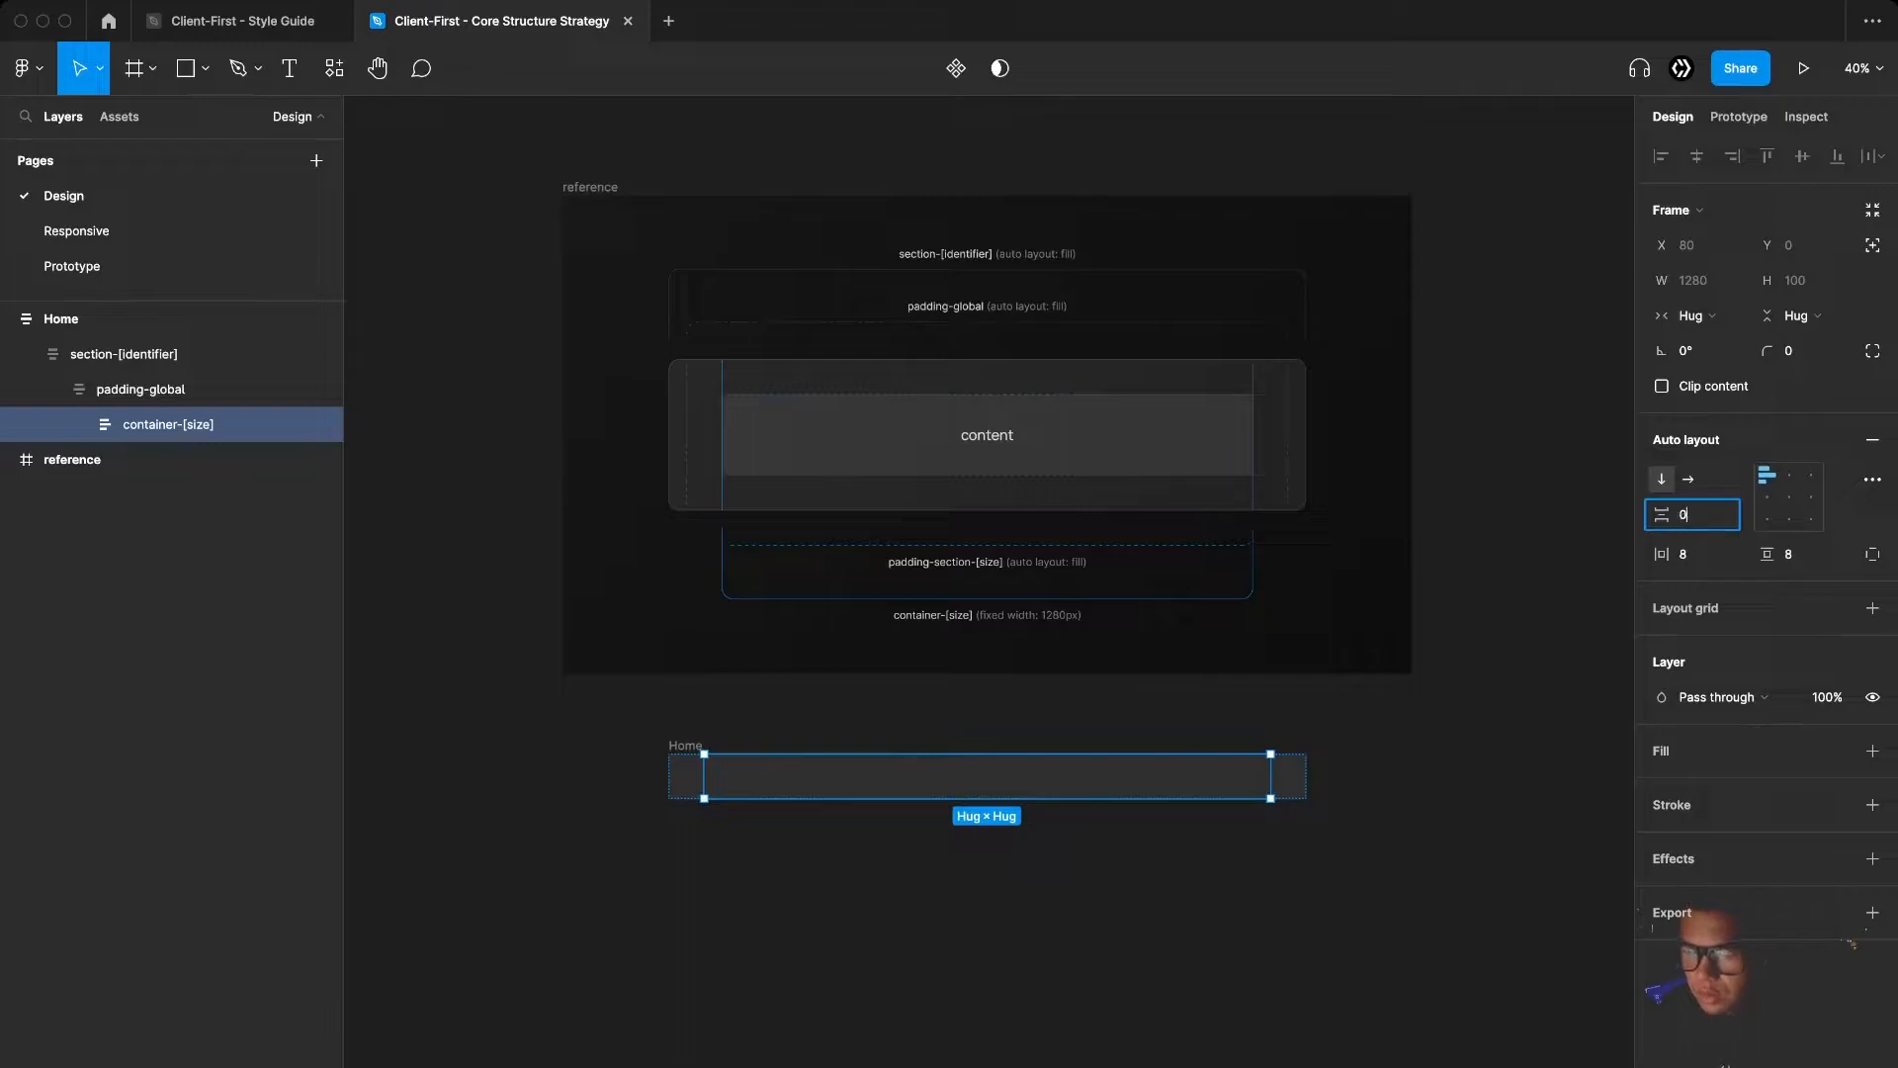
key(Tab)
text(0)
key(Tab)
text(0)
key(Return)
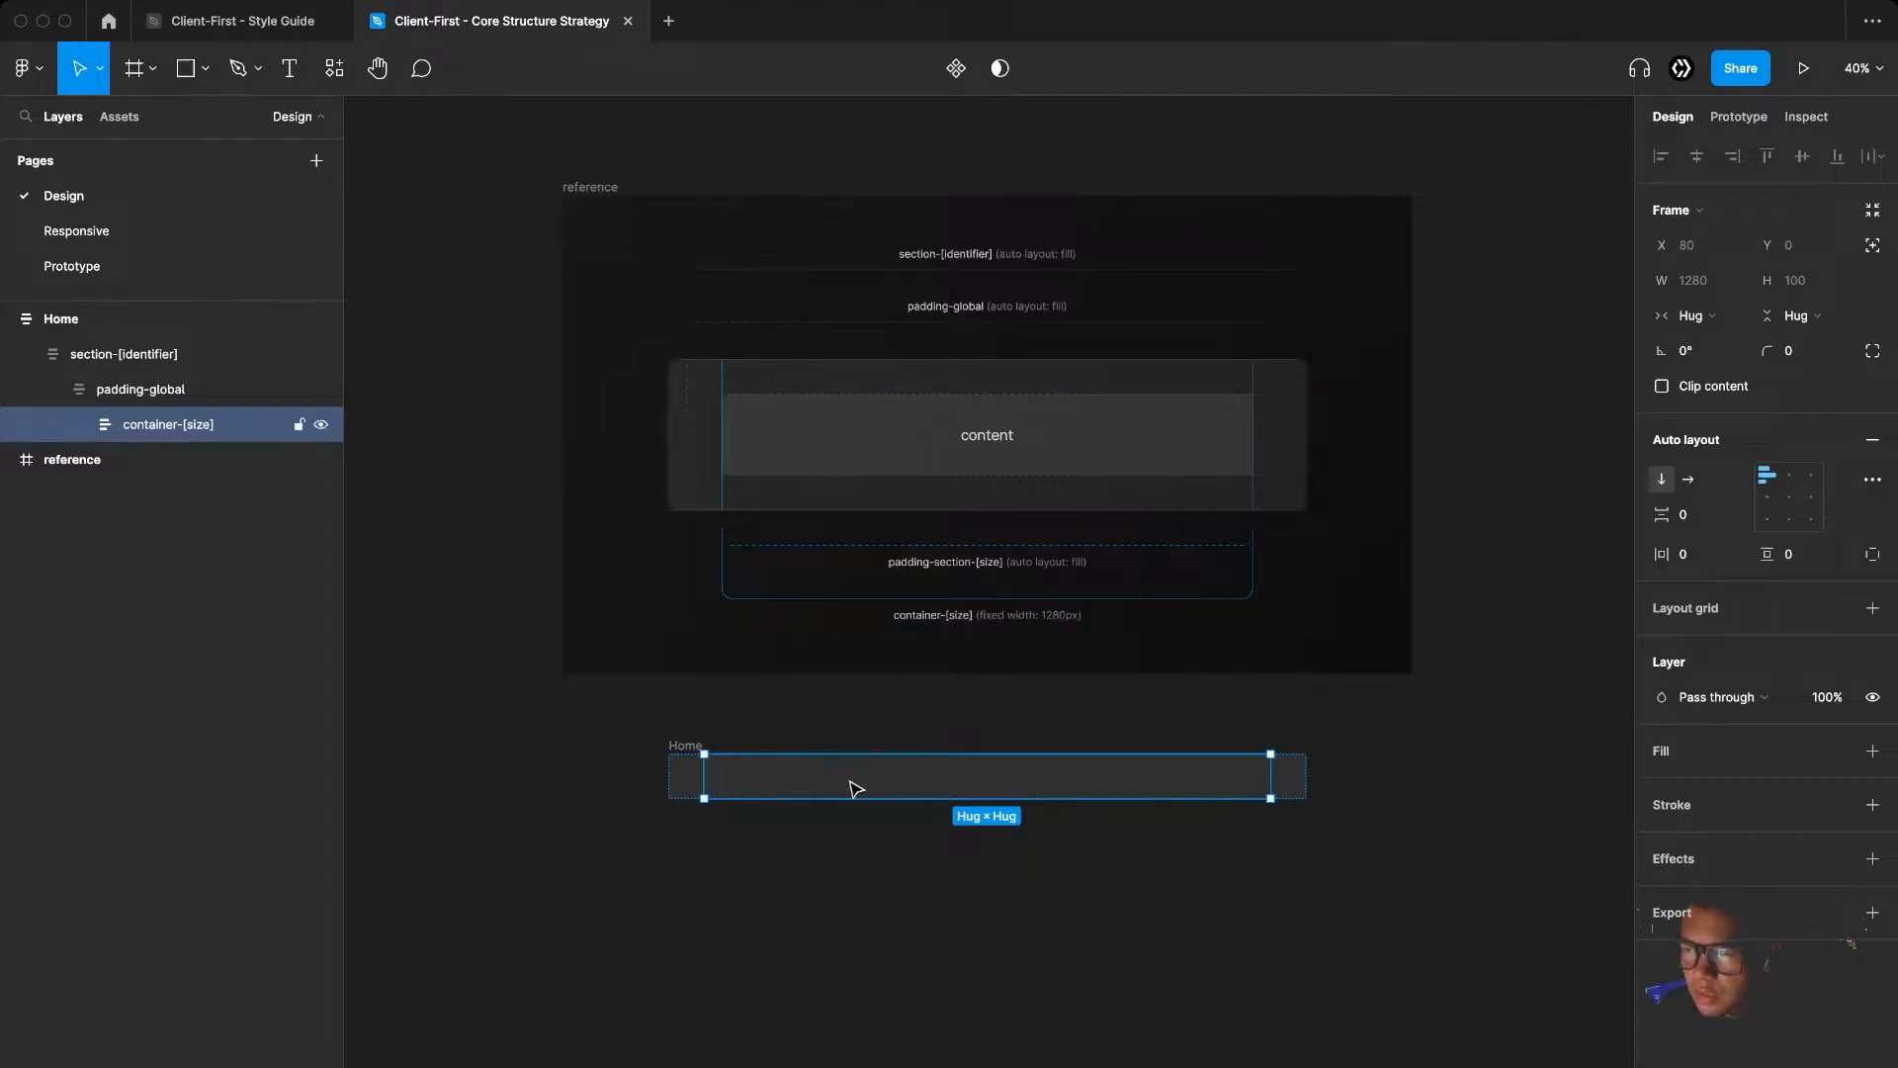
Insert a default 100 × 100 frame inside container-[size] and rename it "padding-section-[size]"
key(f)
click(911, 775)
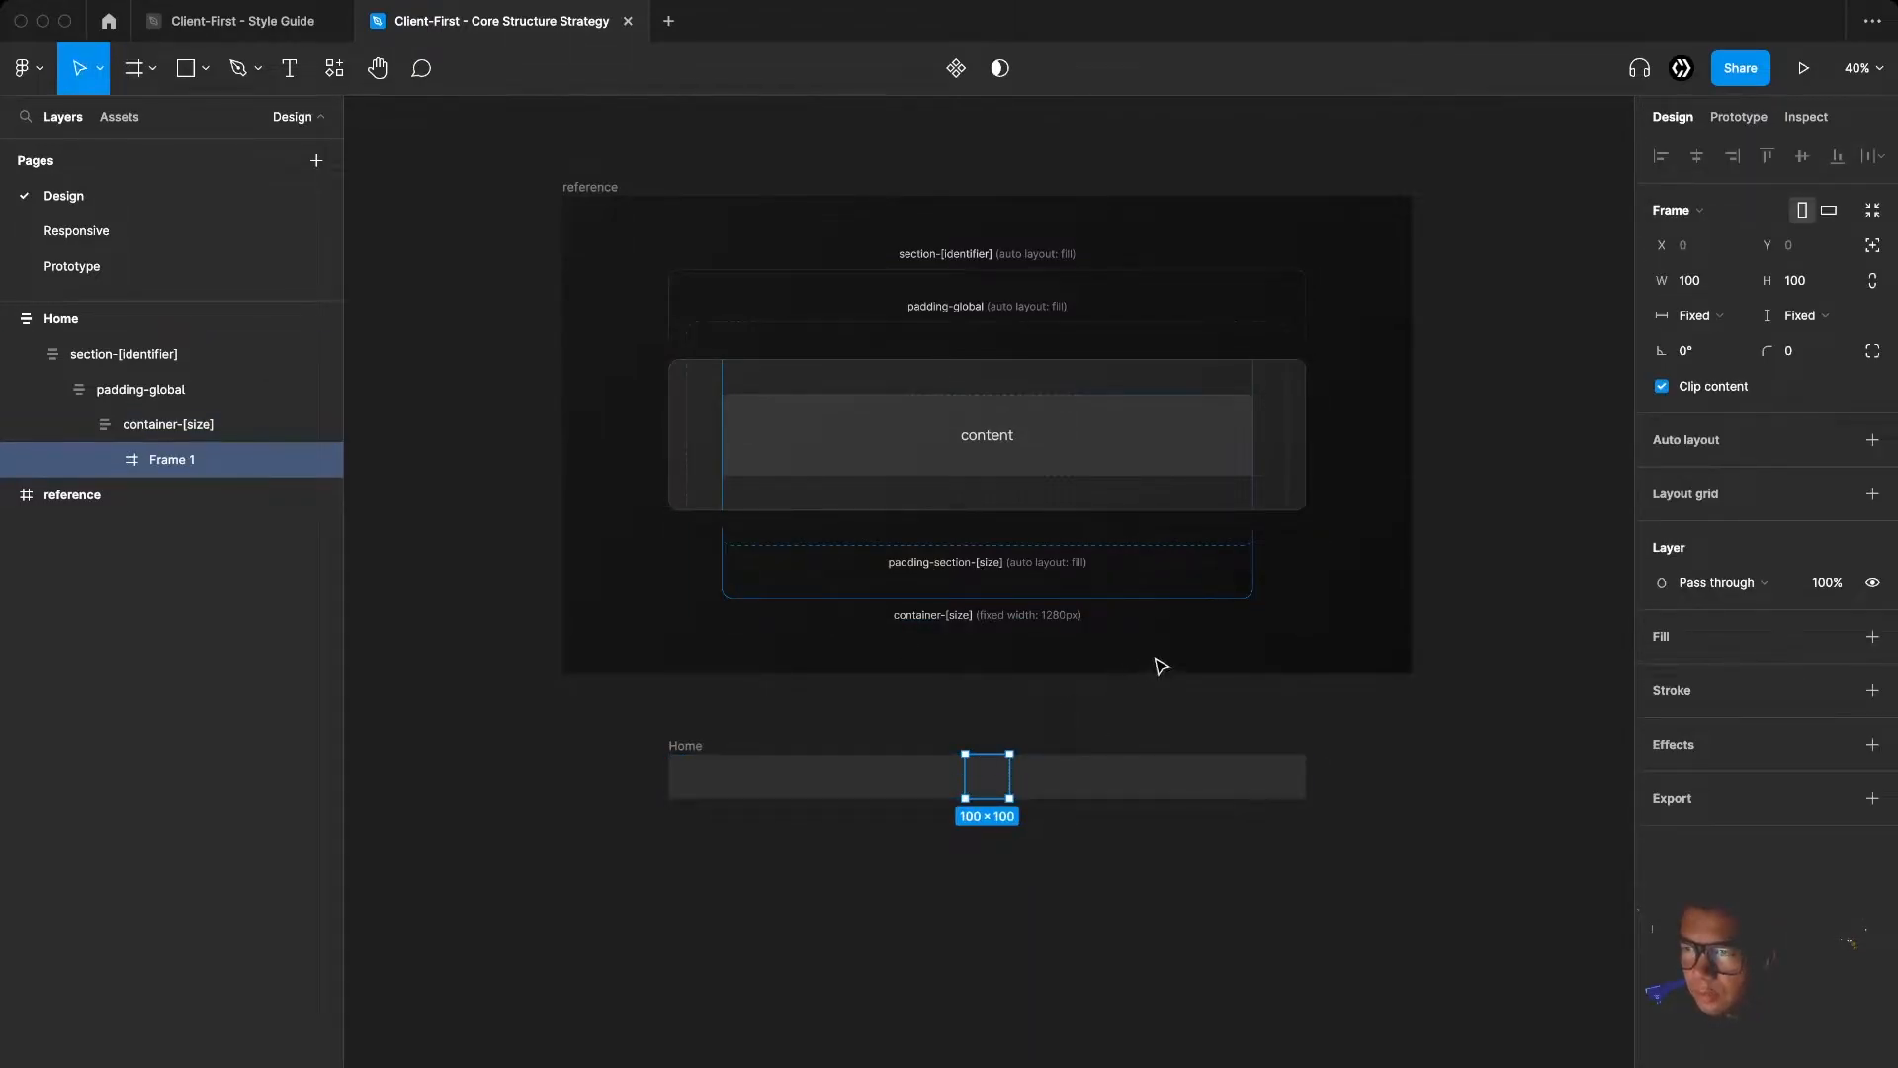
double_click(172, 460)
text(padding-section-[size)
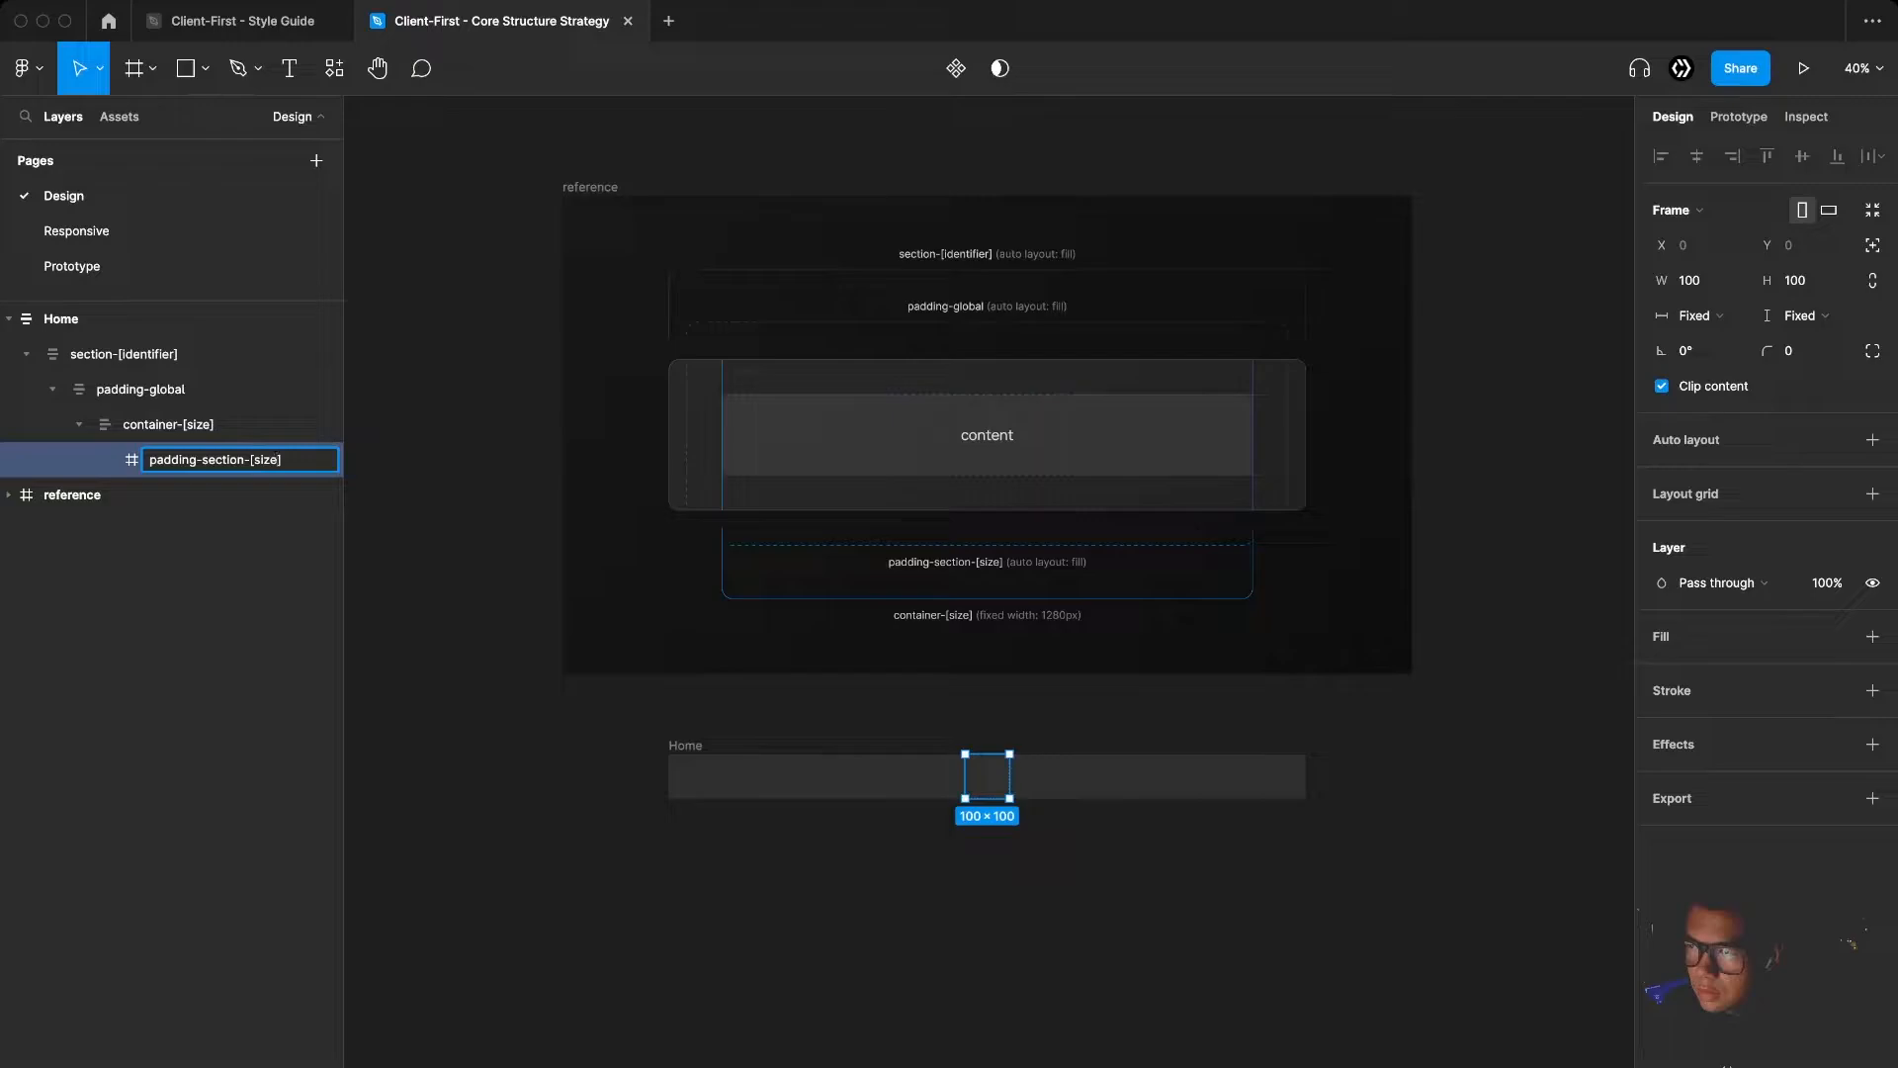
key(Return)
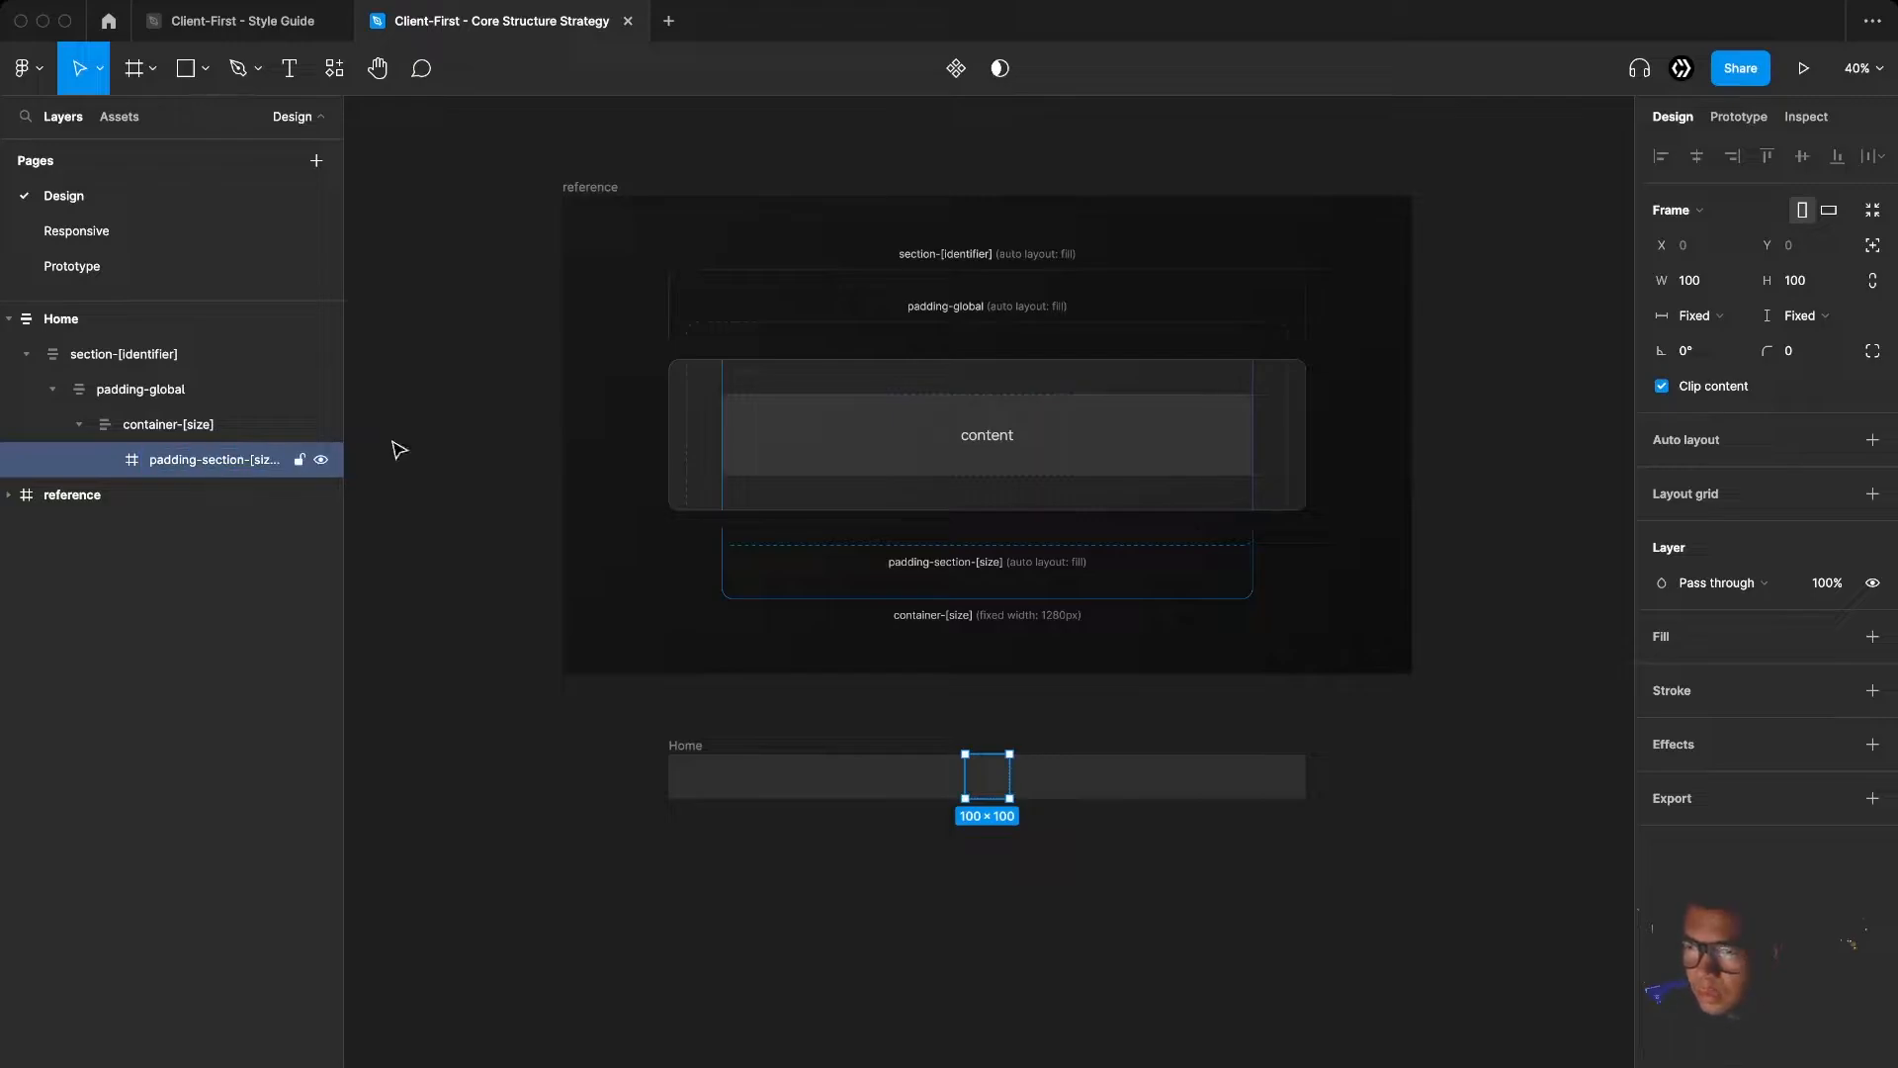
Make padding-section-[size] fill the container width and give it a vertical auto layout
click(1706, 315)
click(1712, 341)
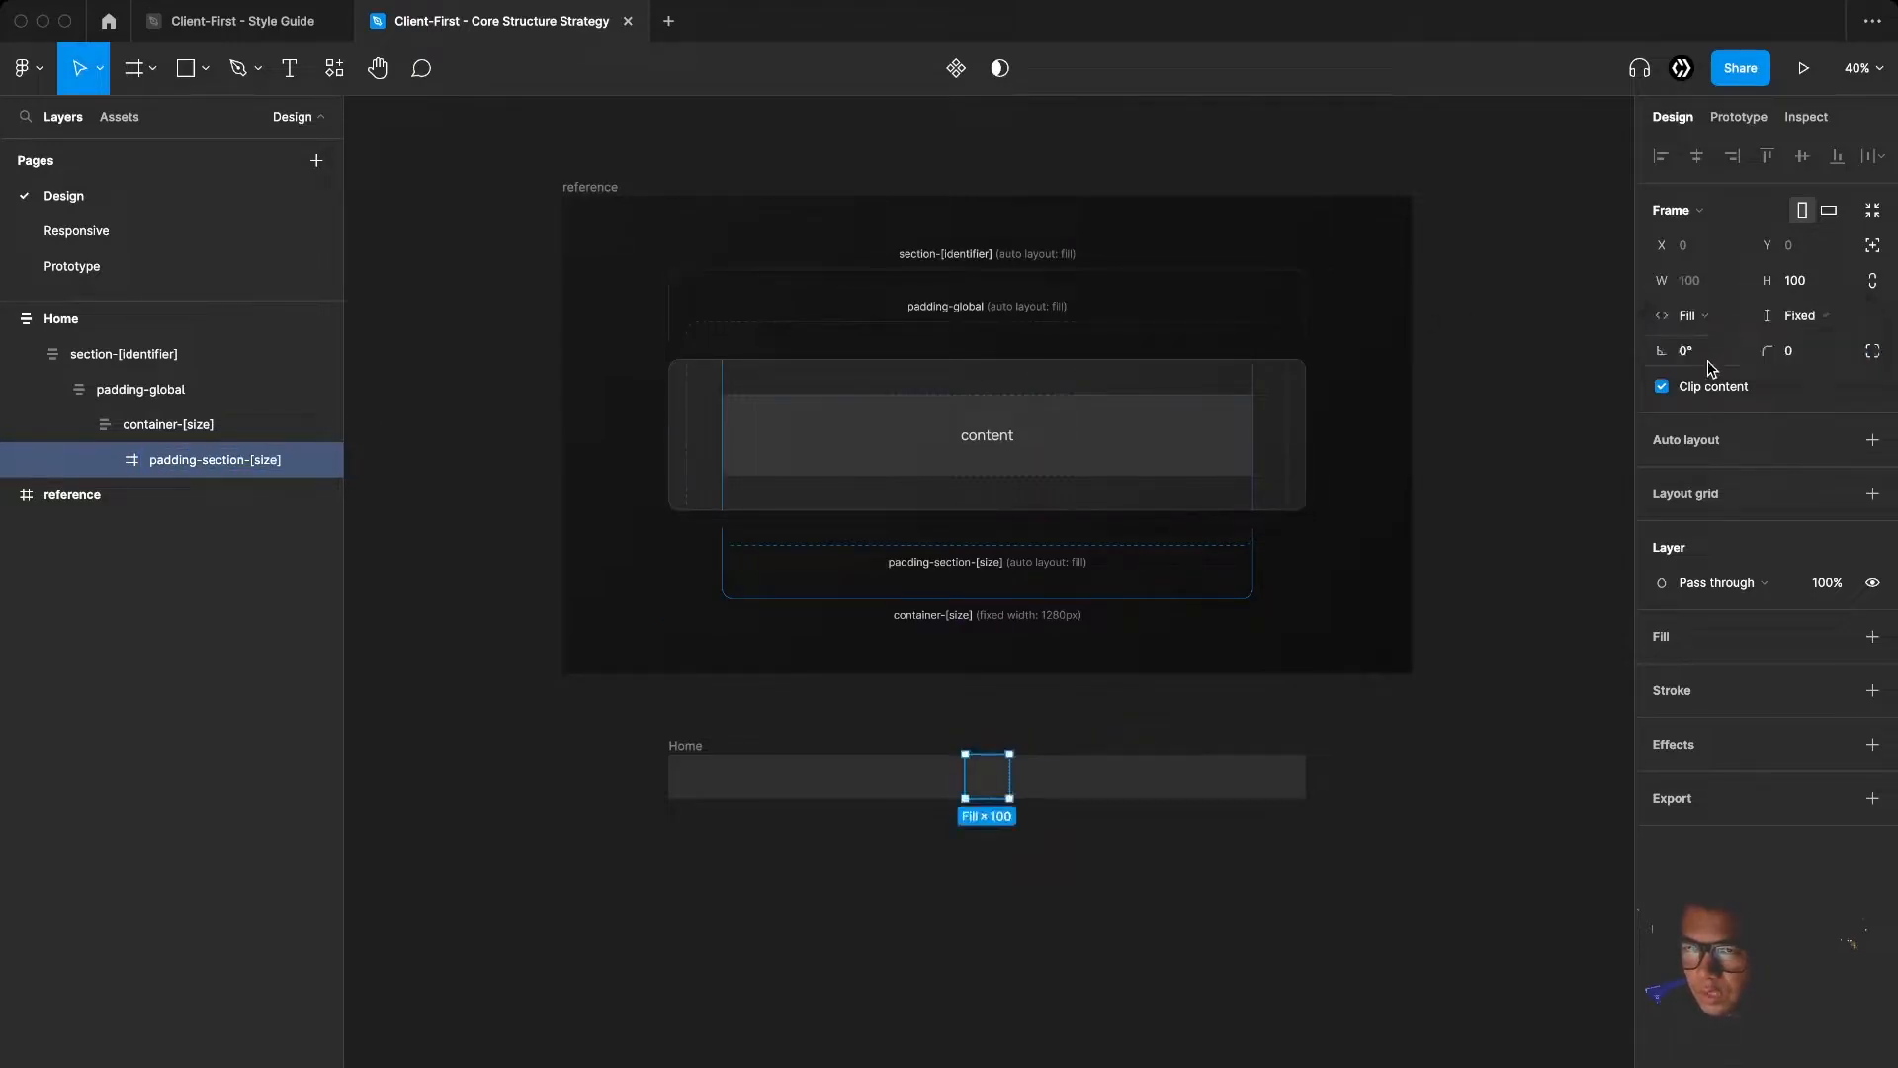
click(1872, 439)
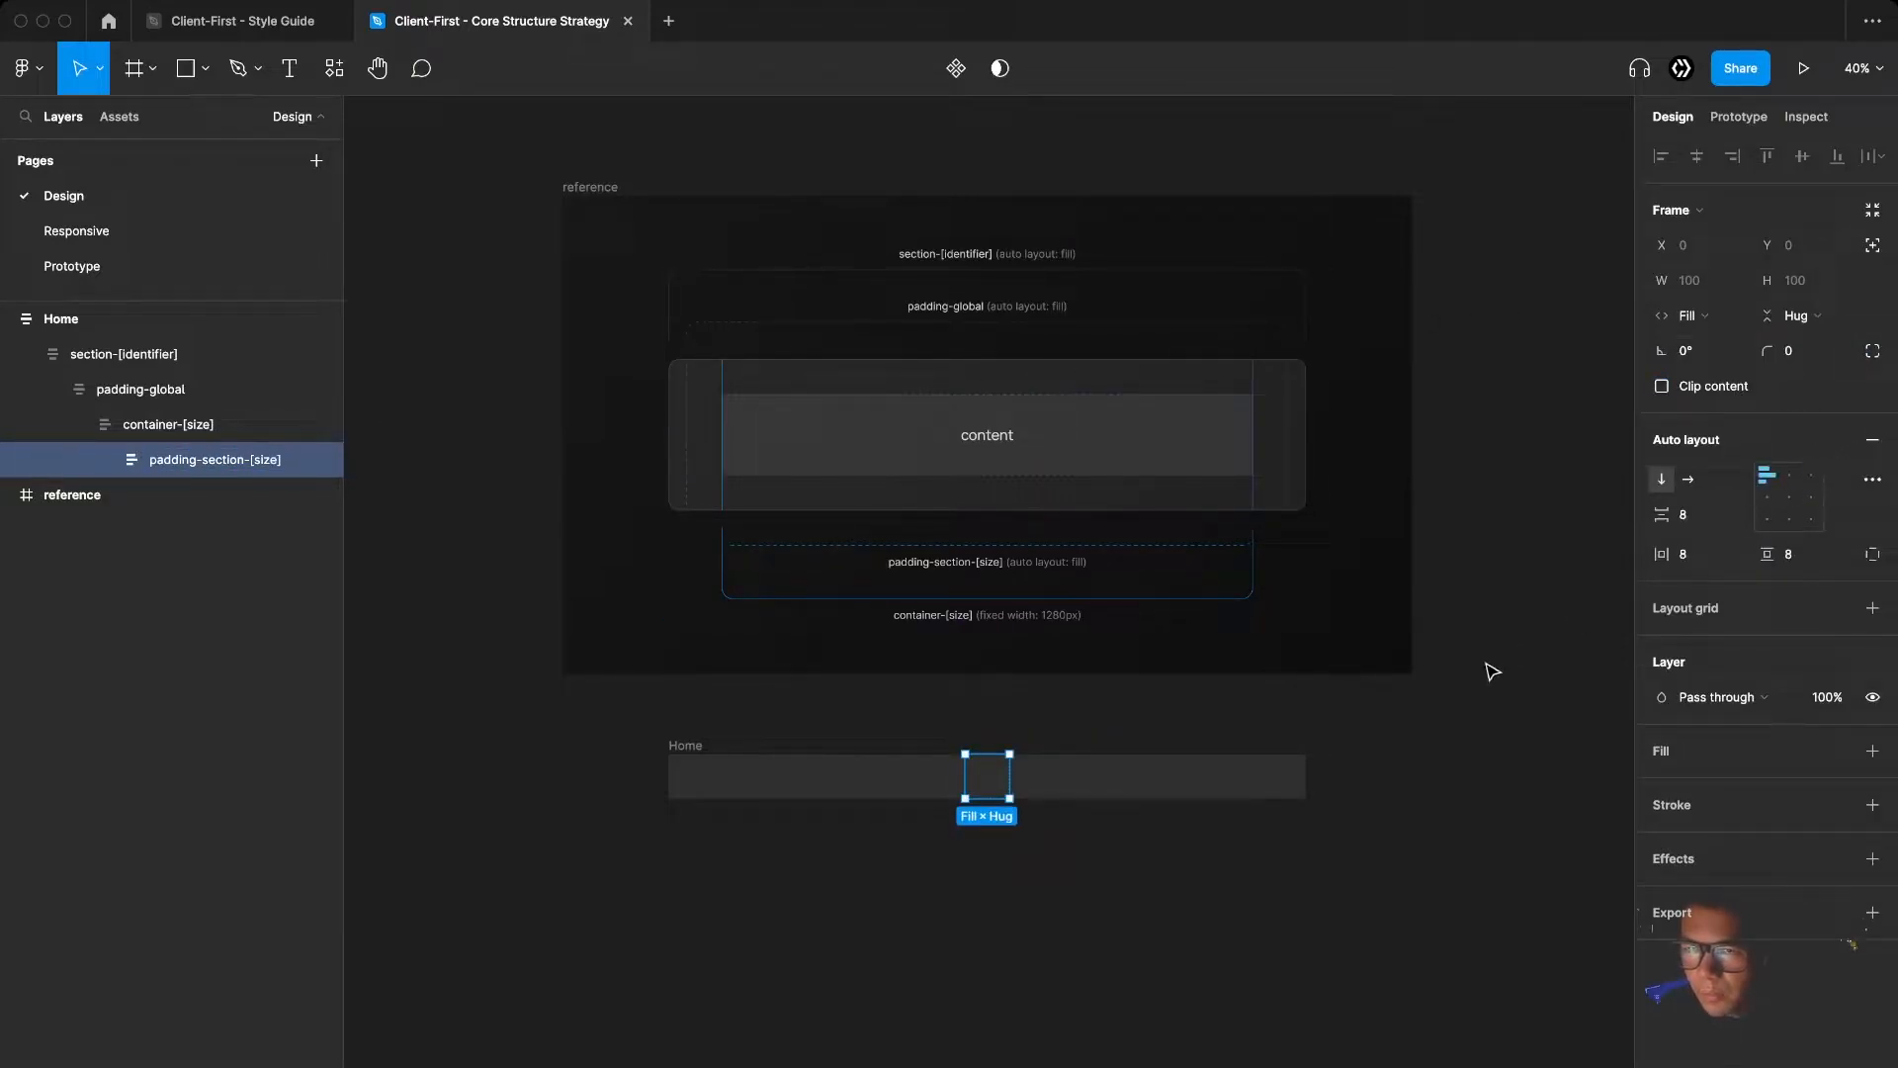
click(1711, 319)
click(1711, 317)
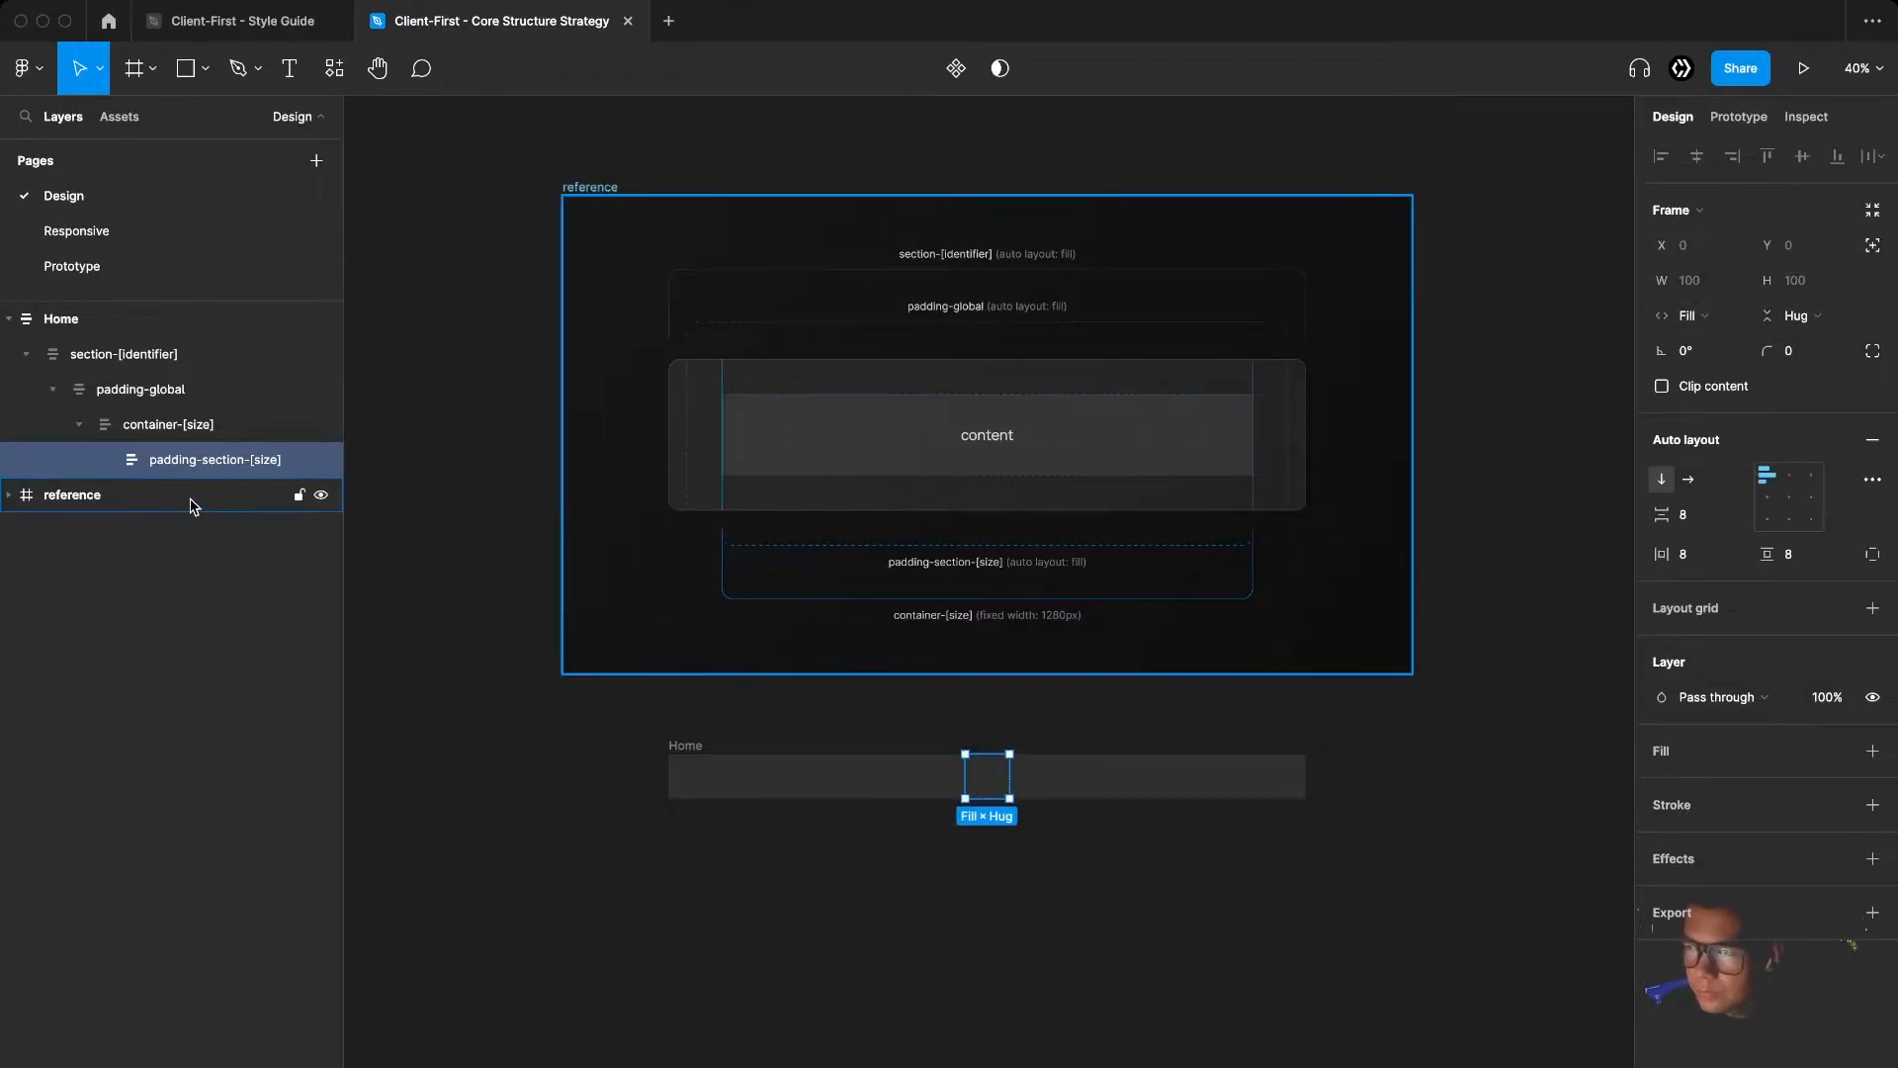
Set container-[size] back to a fixed width of 1280
click(182, 431)
click(1691, 282)
text(1280)
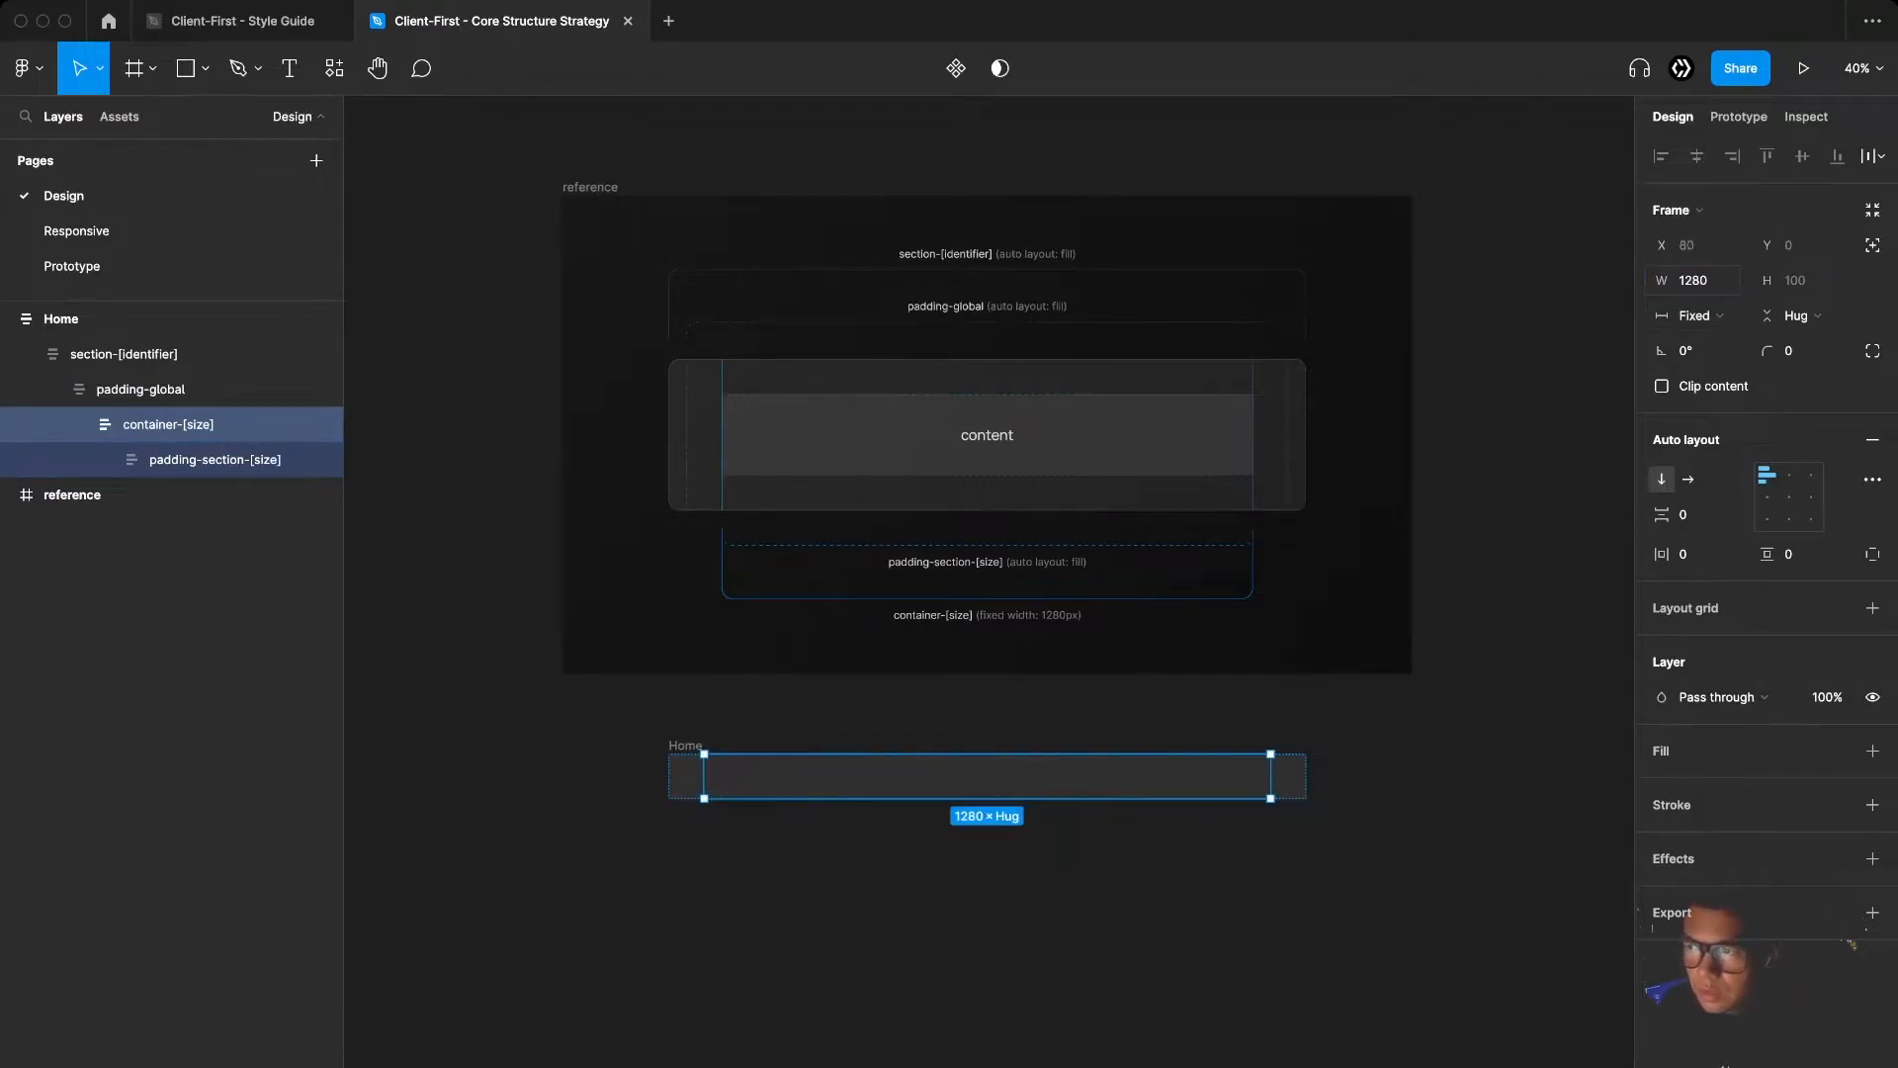
Set the horizontal padding of padding-section-[size] to 0 and its vertical padding to 80
click(240, 458)
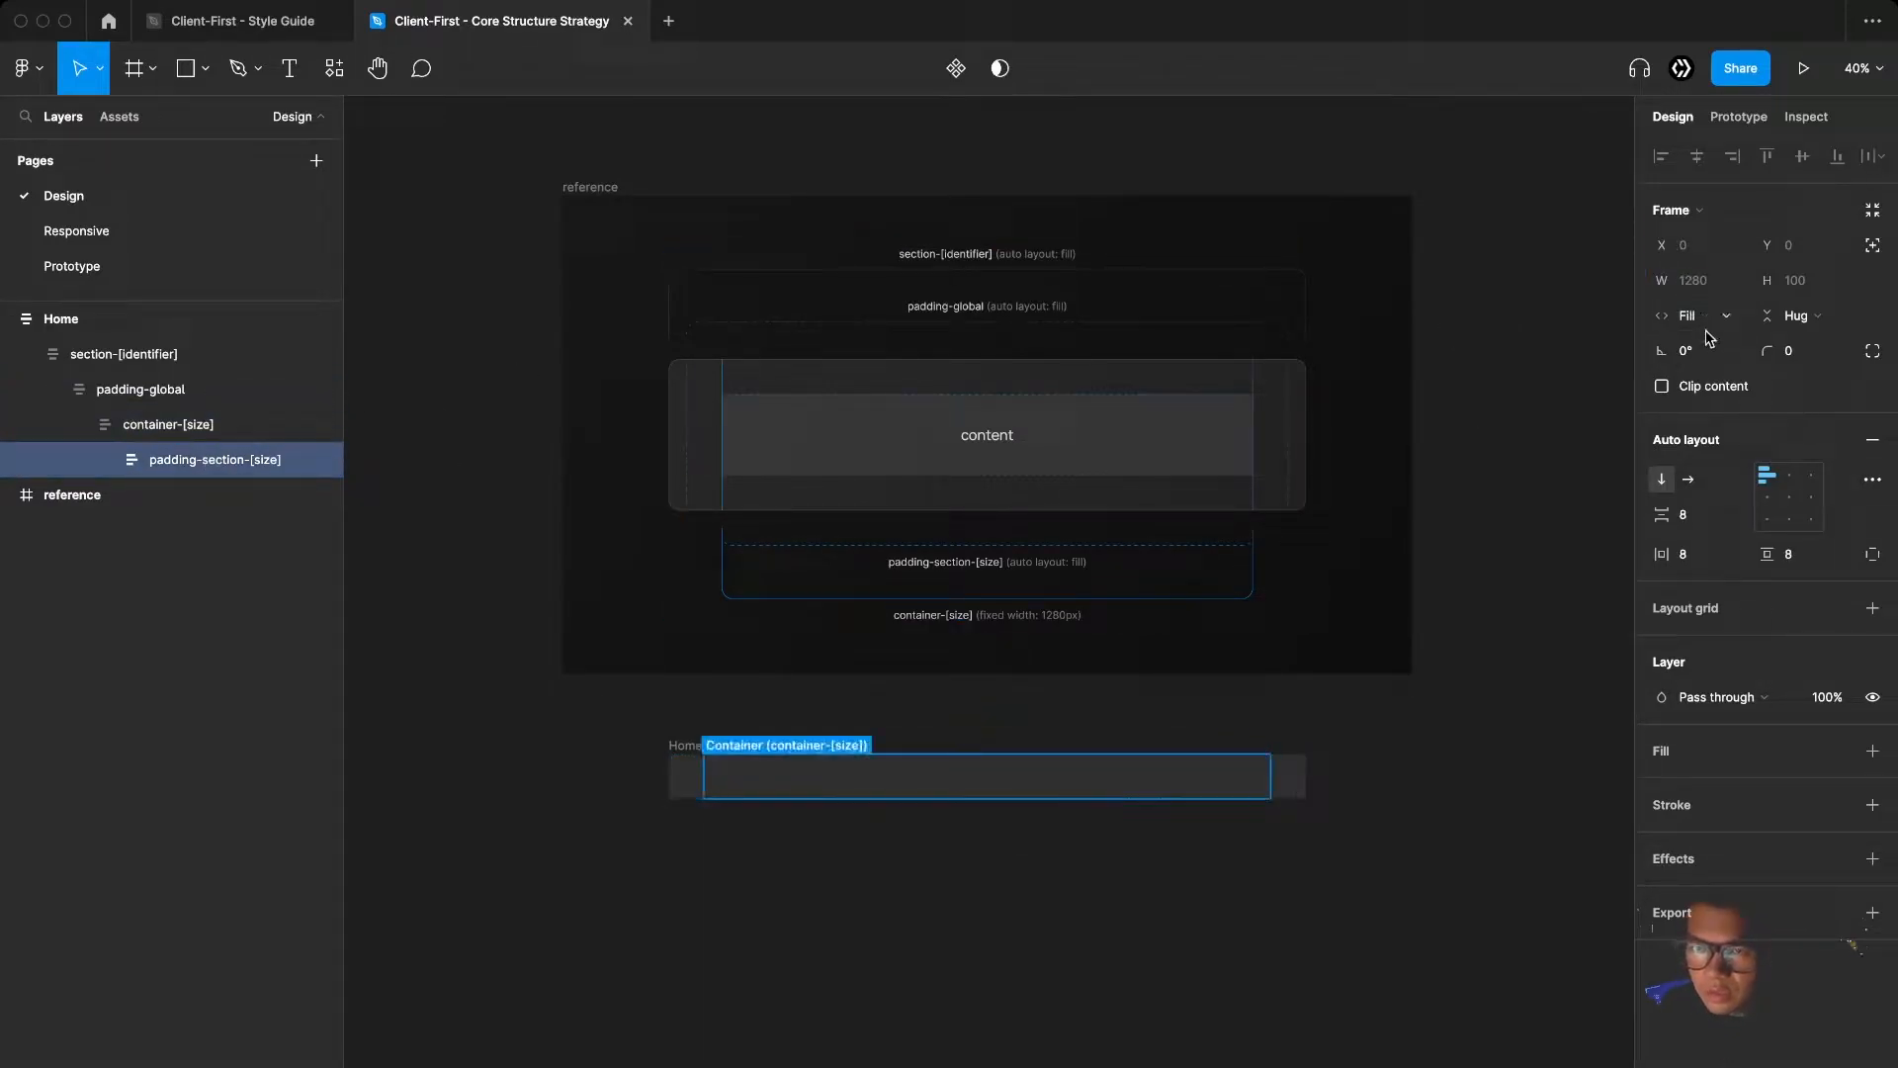
click(1696, 521)
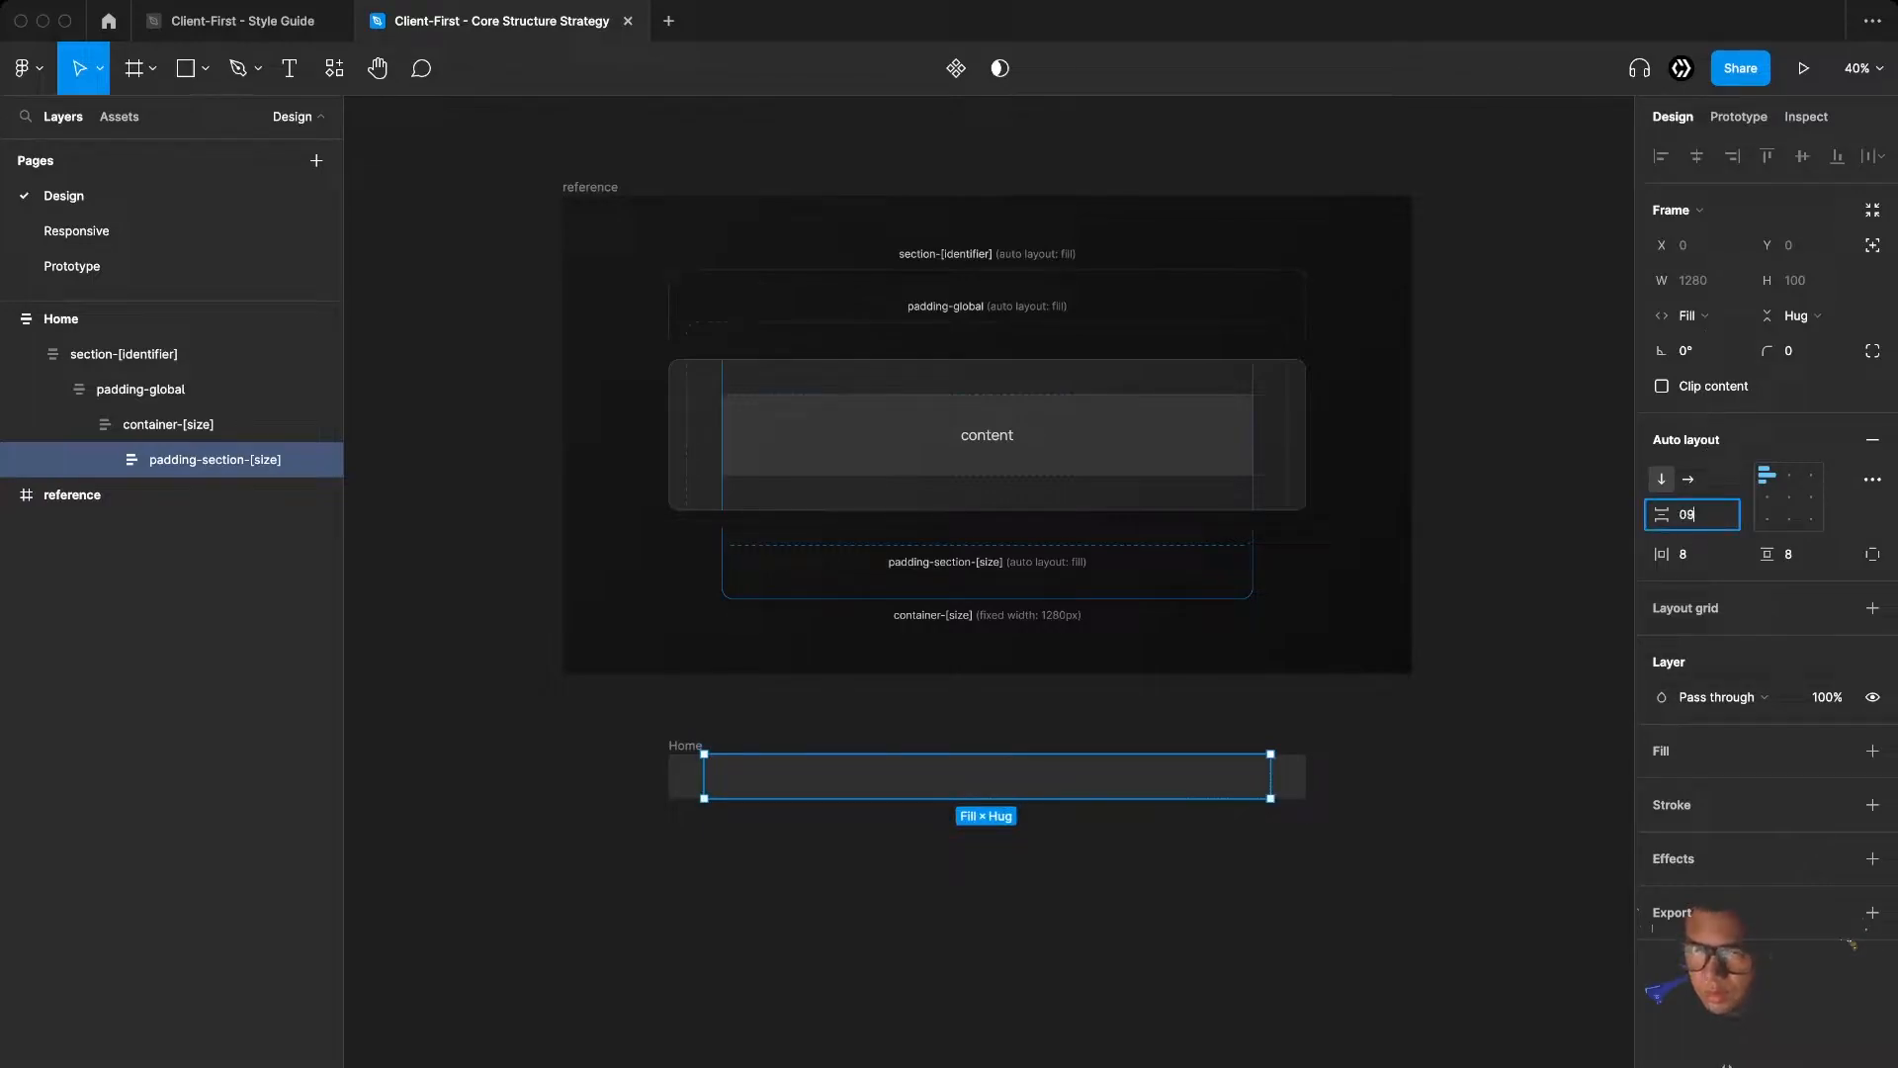
key(Escape)
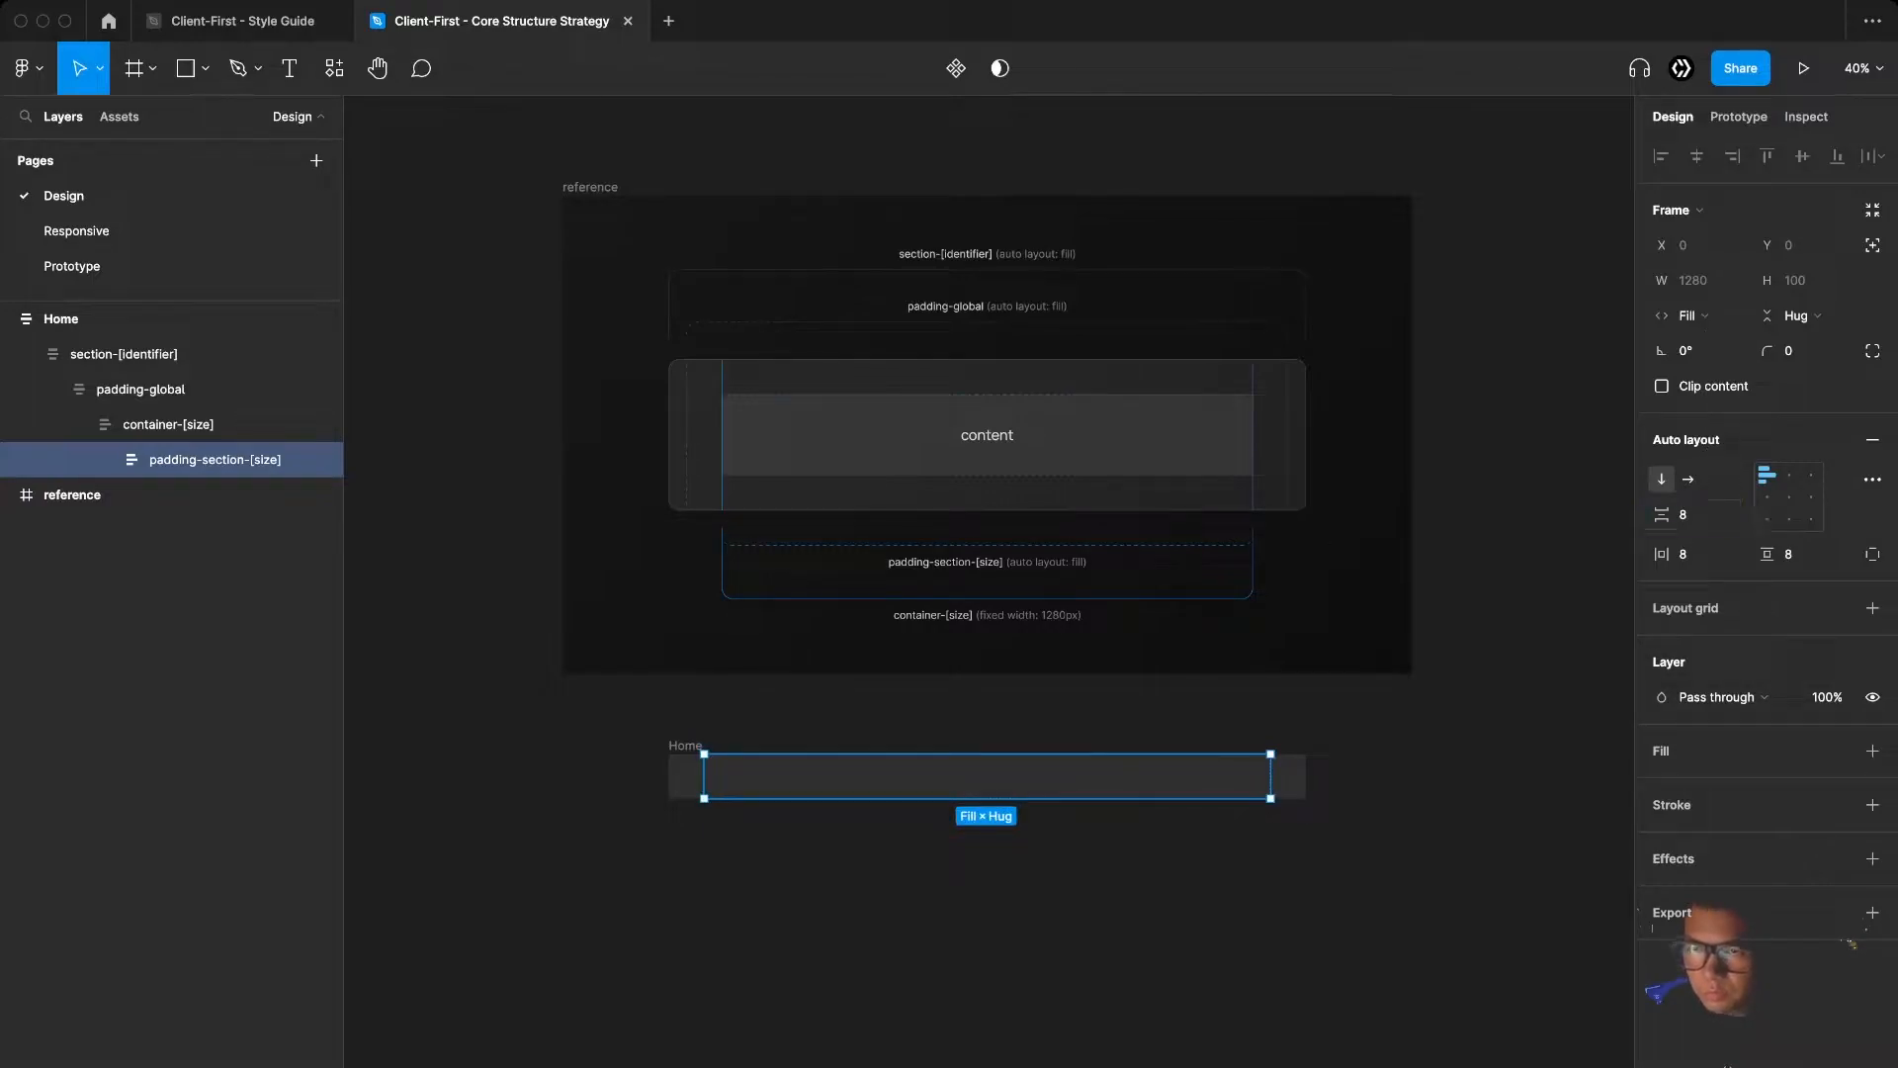
click(1703, 559)
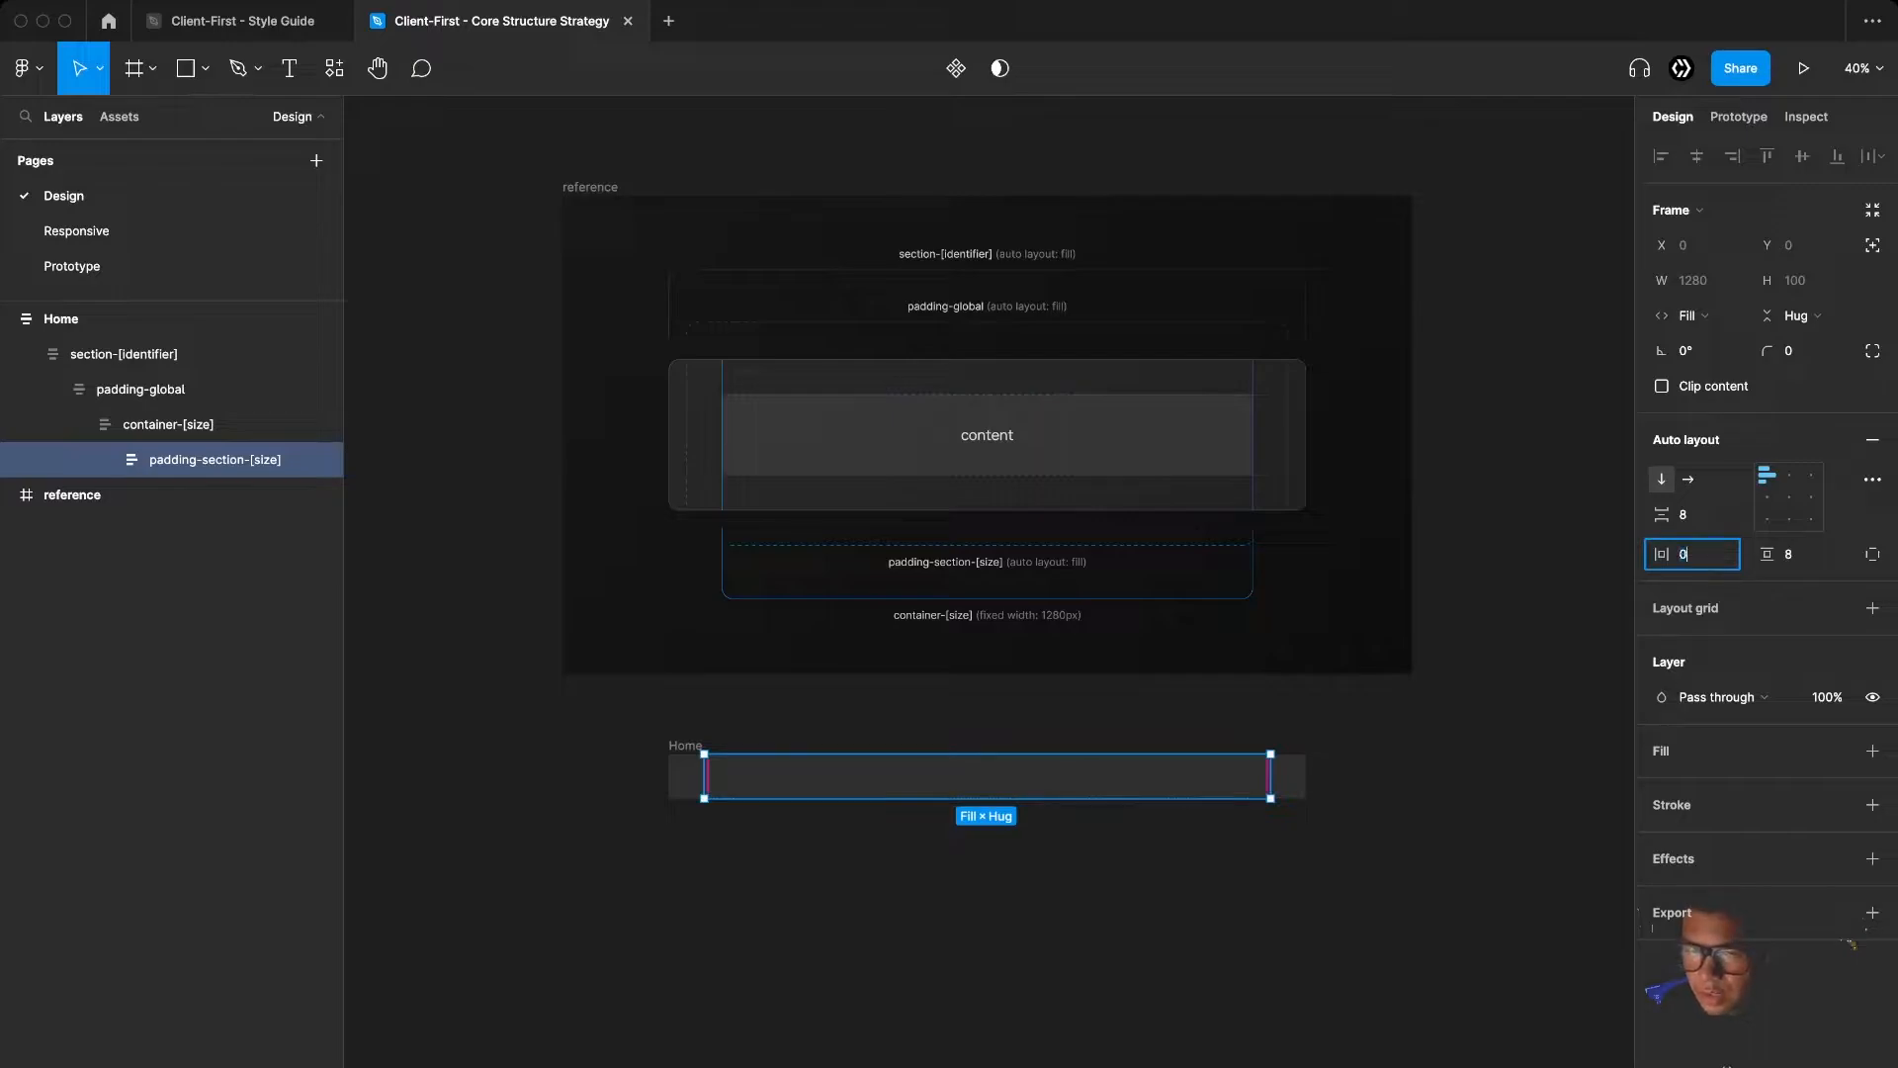
key(Return)
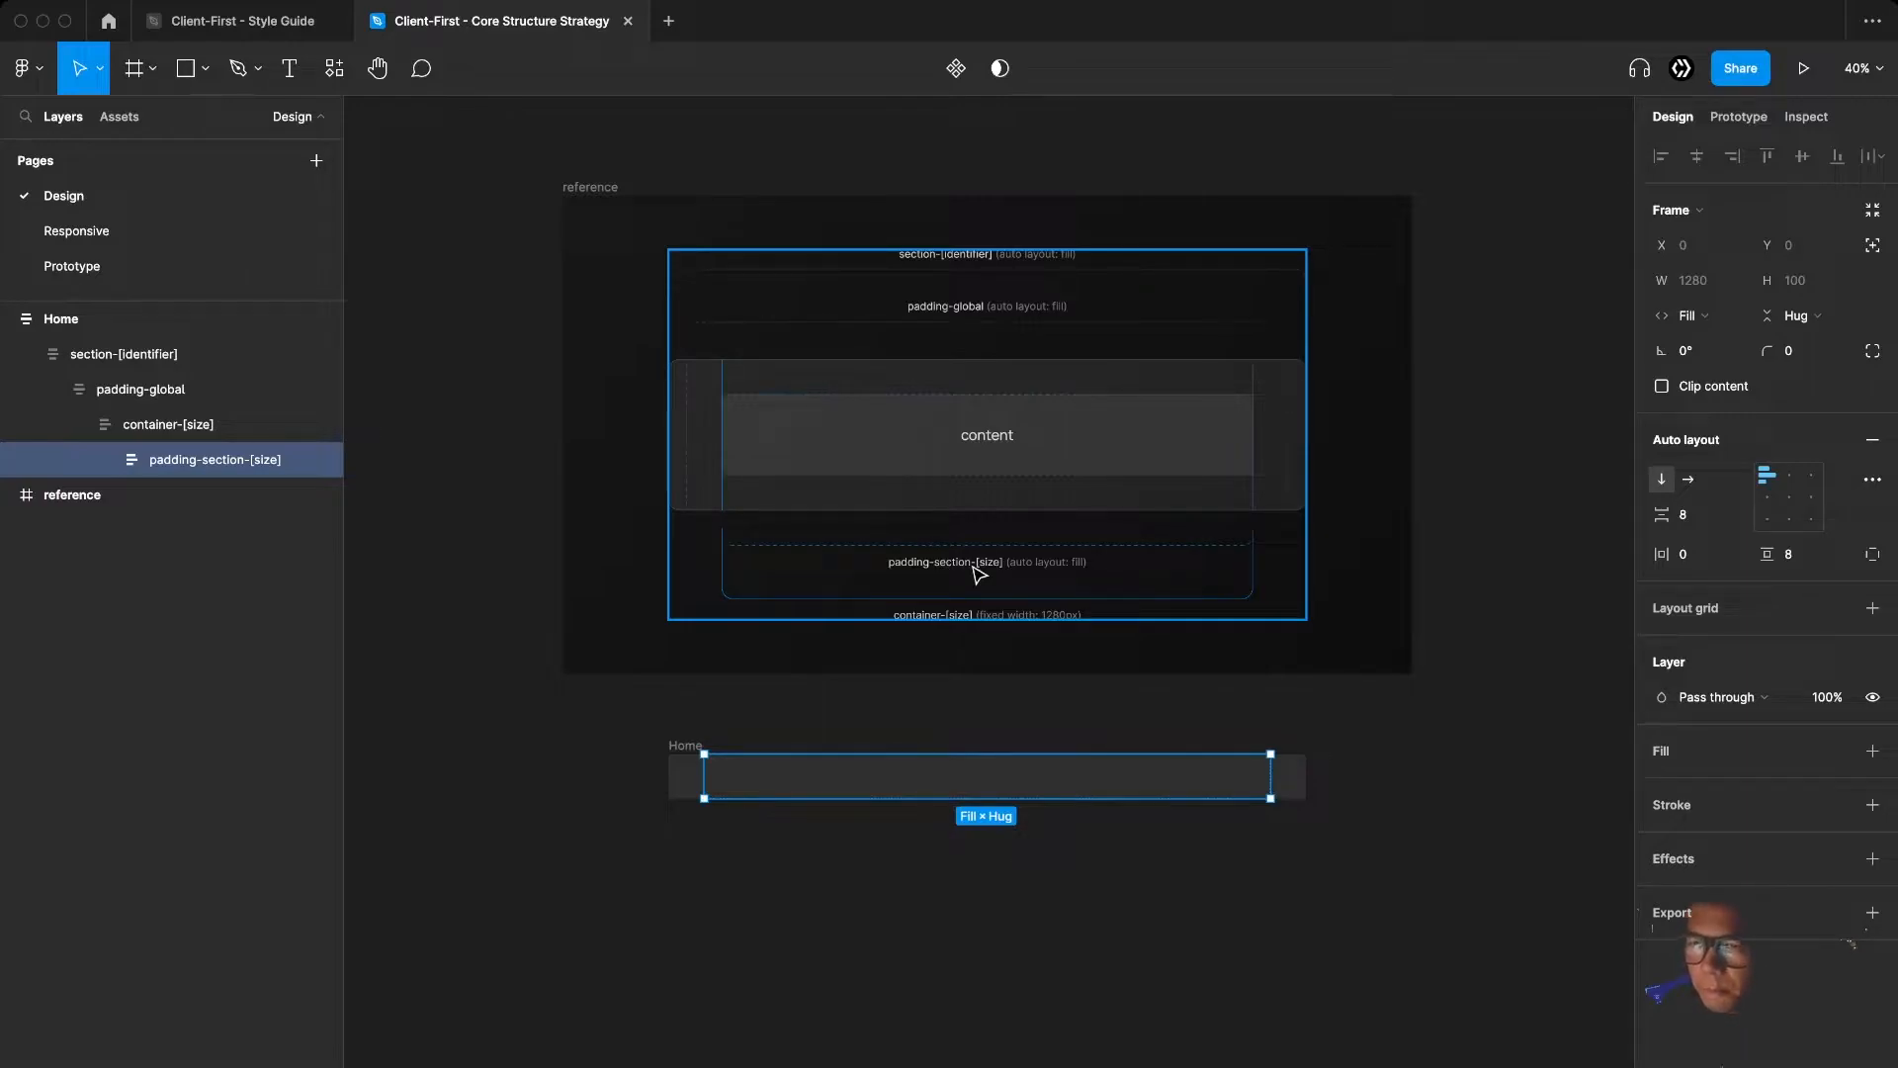
click(1792, 553)
text(80)
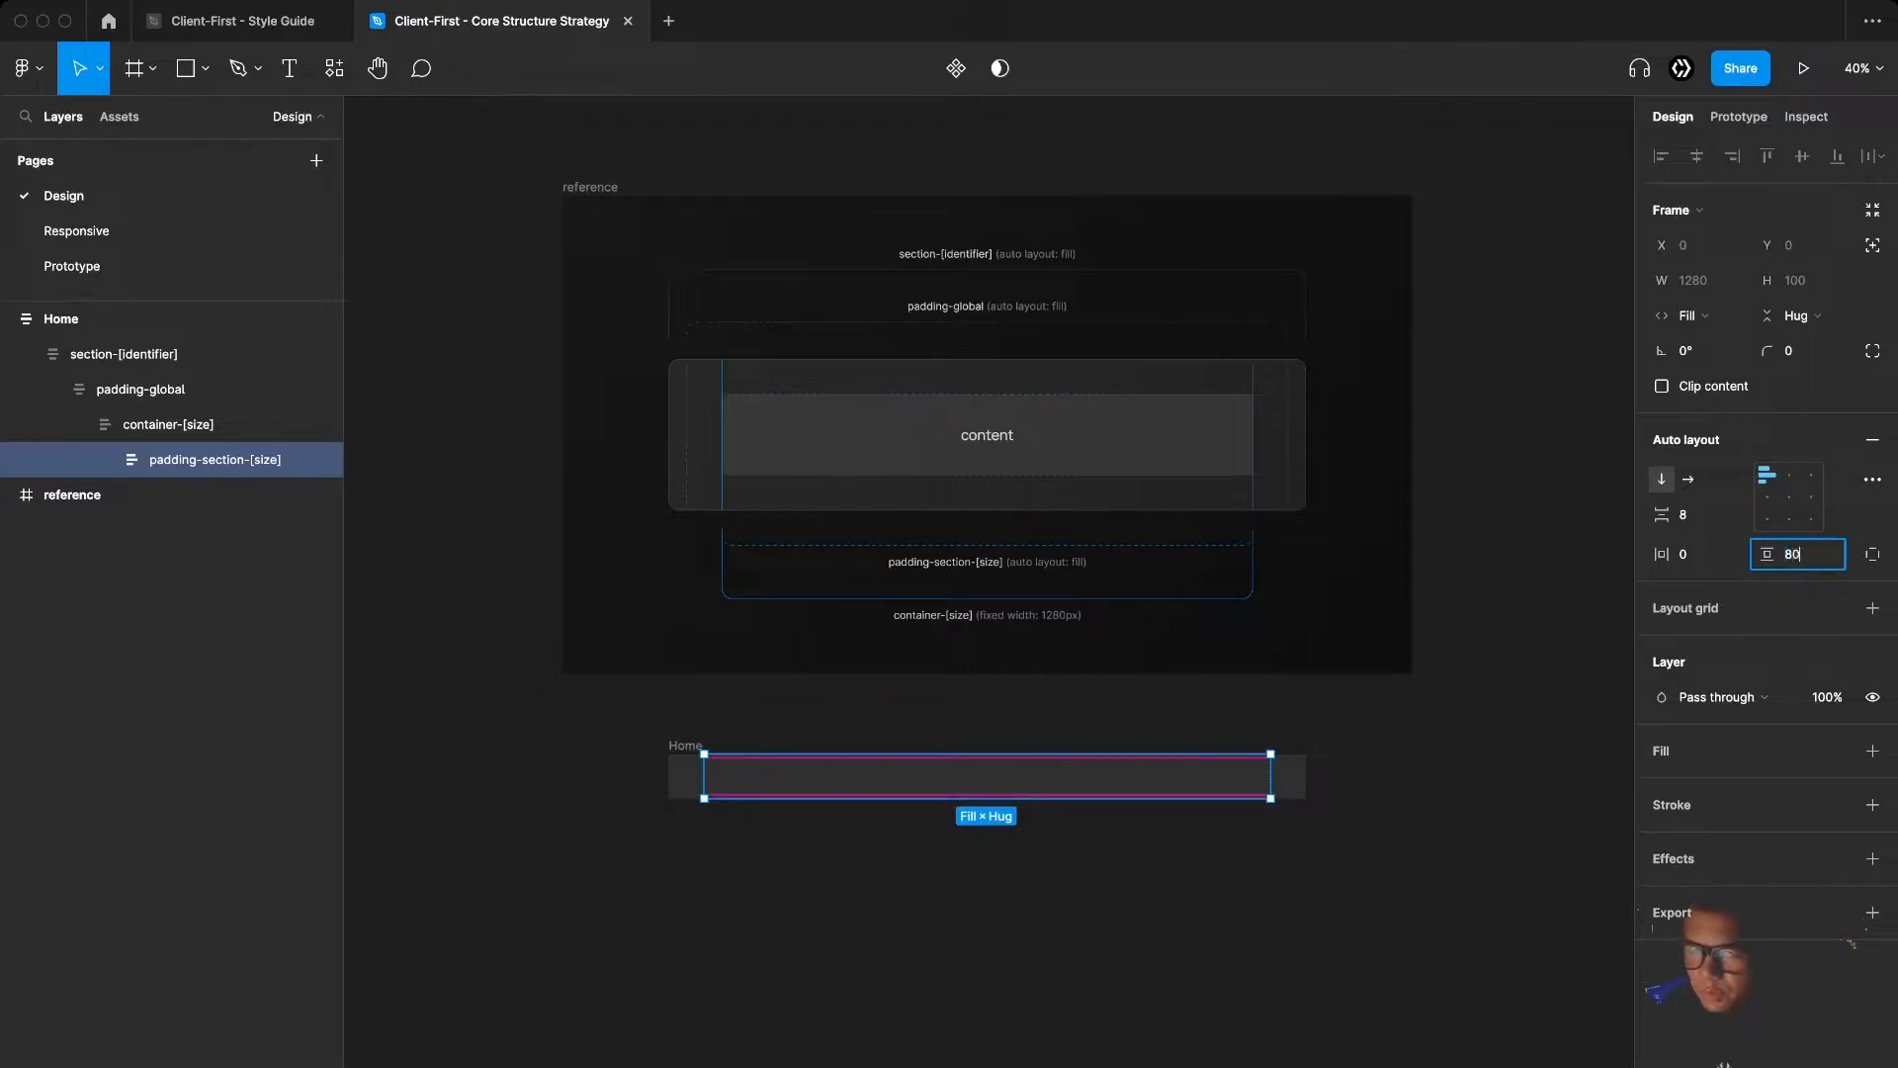
key(Return)
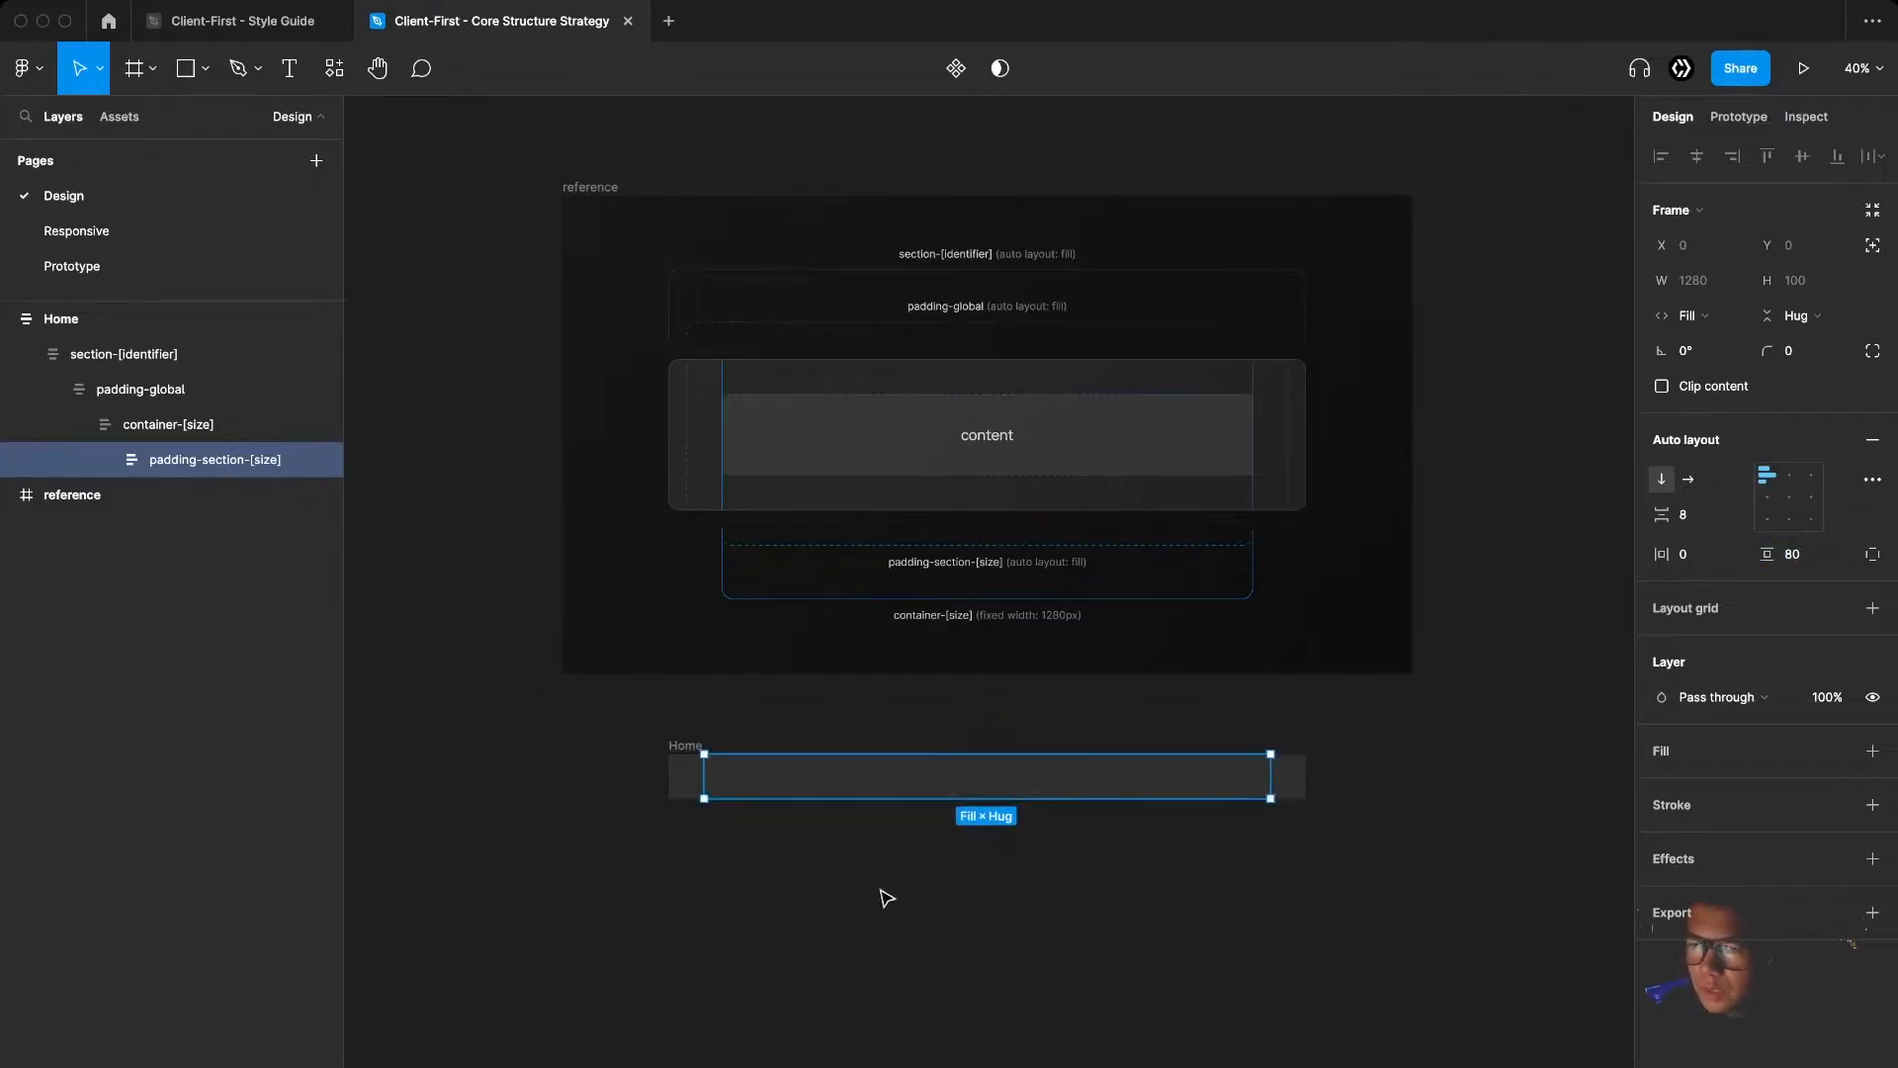
Add a text layer reading "Content" inside padding-section-[size]
scroll(756, 894, up, 2)
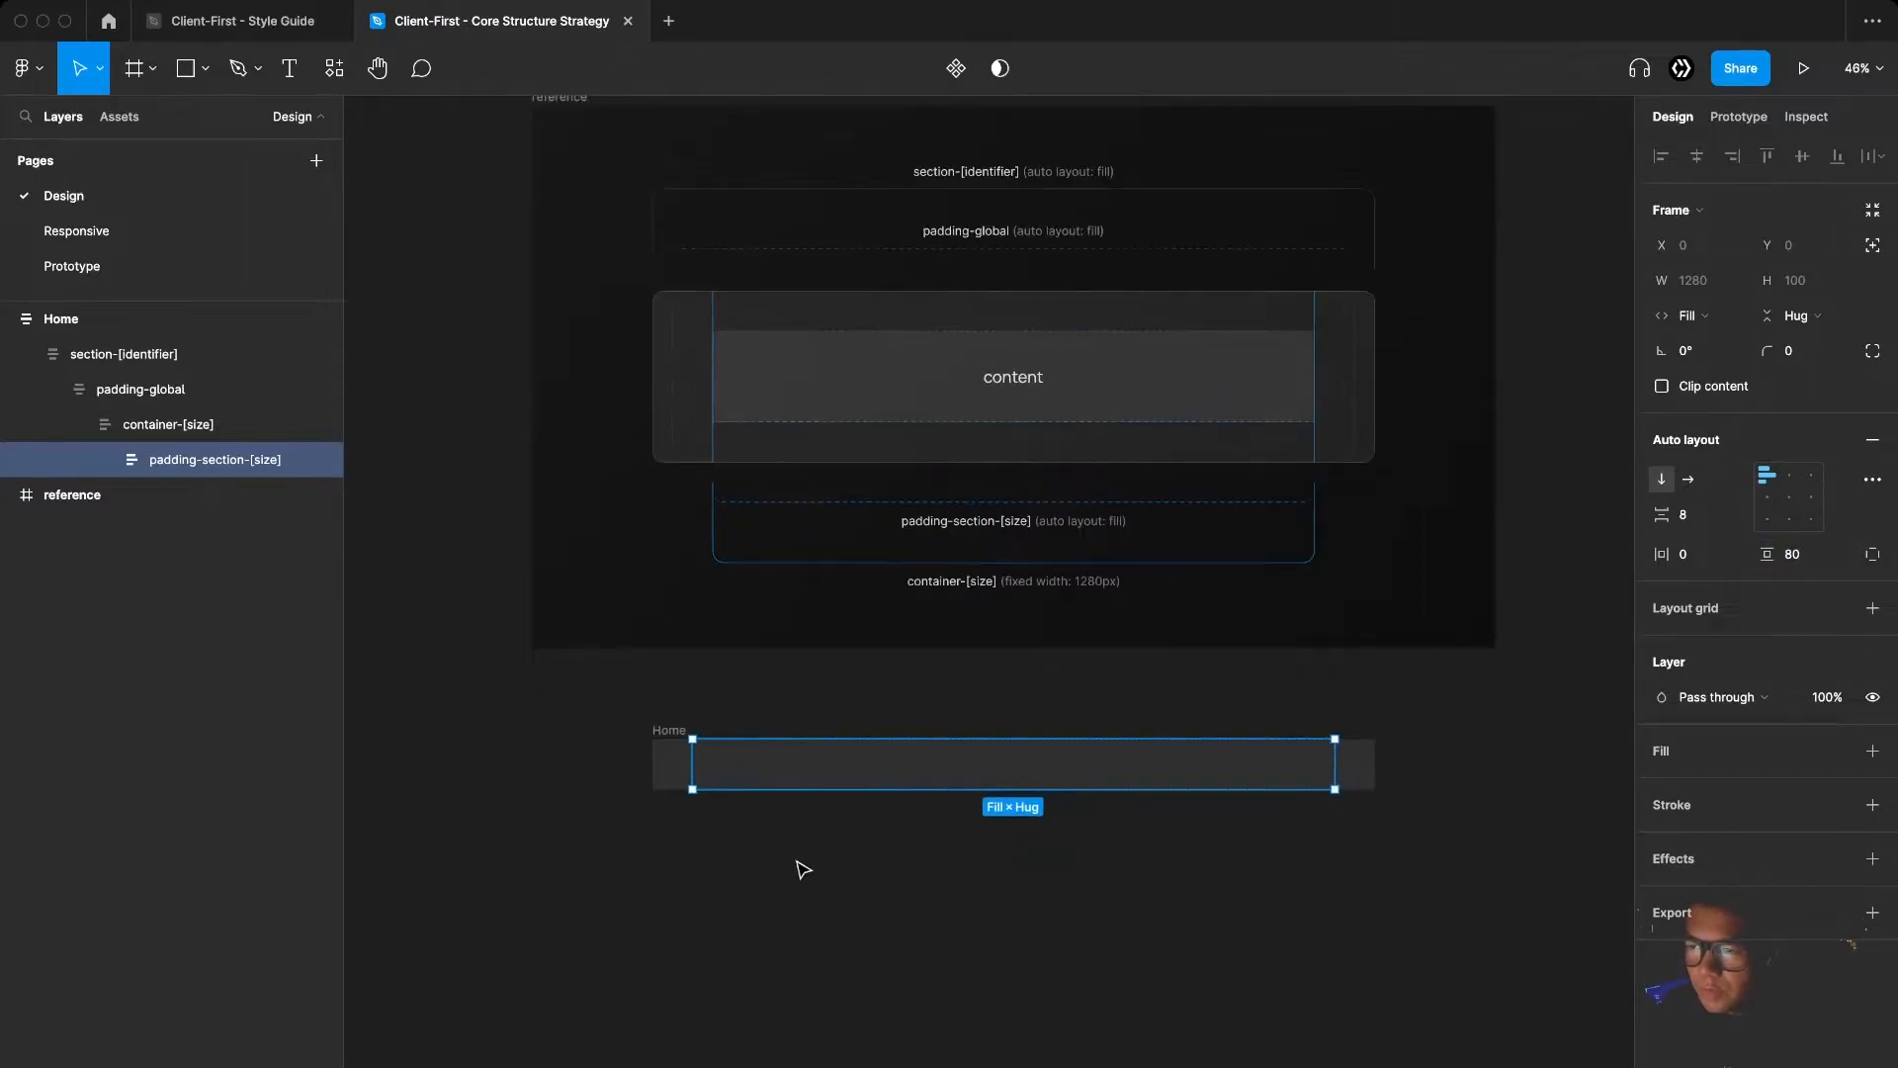
click(840, 839)
key(t)
click(828, 779)
text(Content)
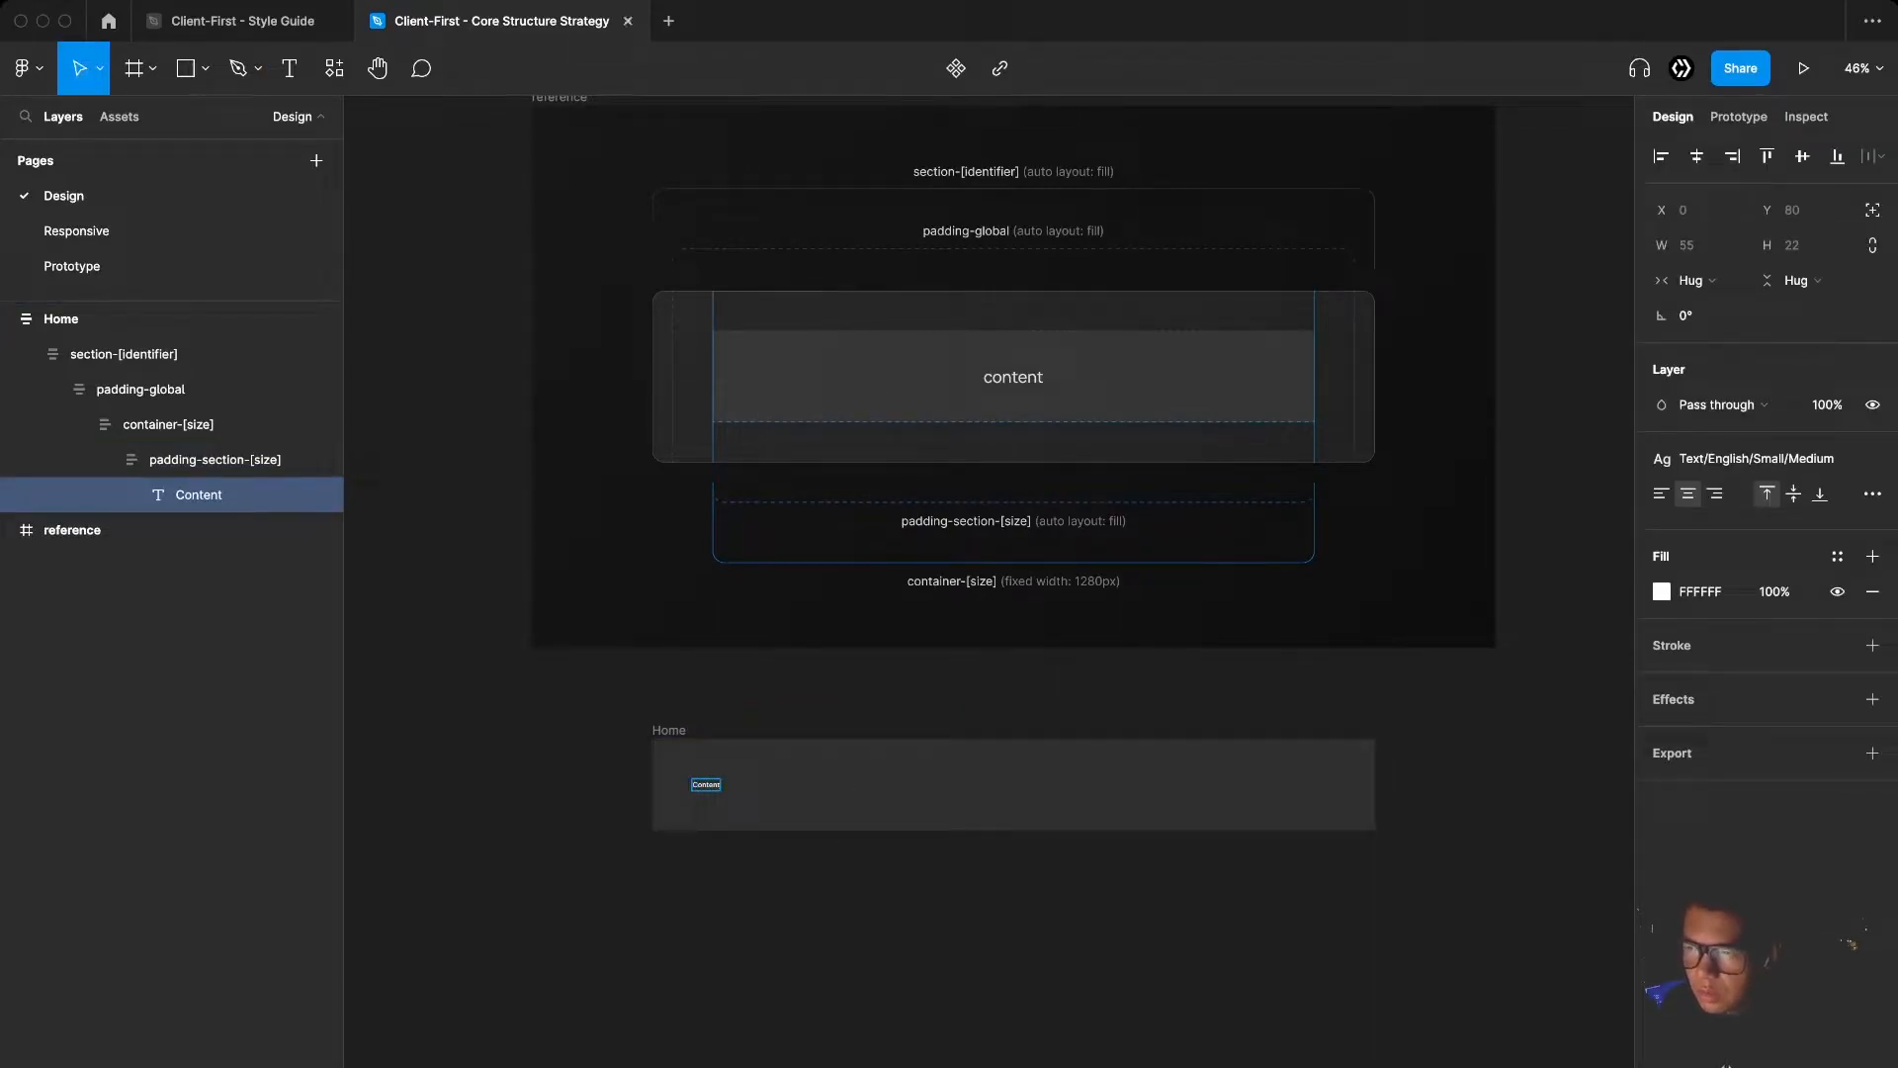
key(Escape)
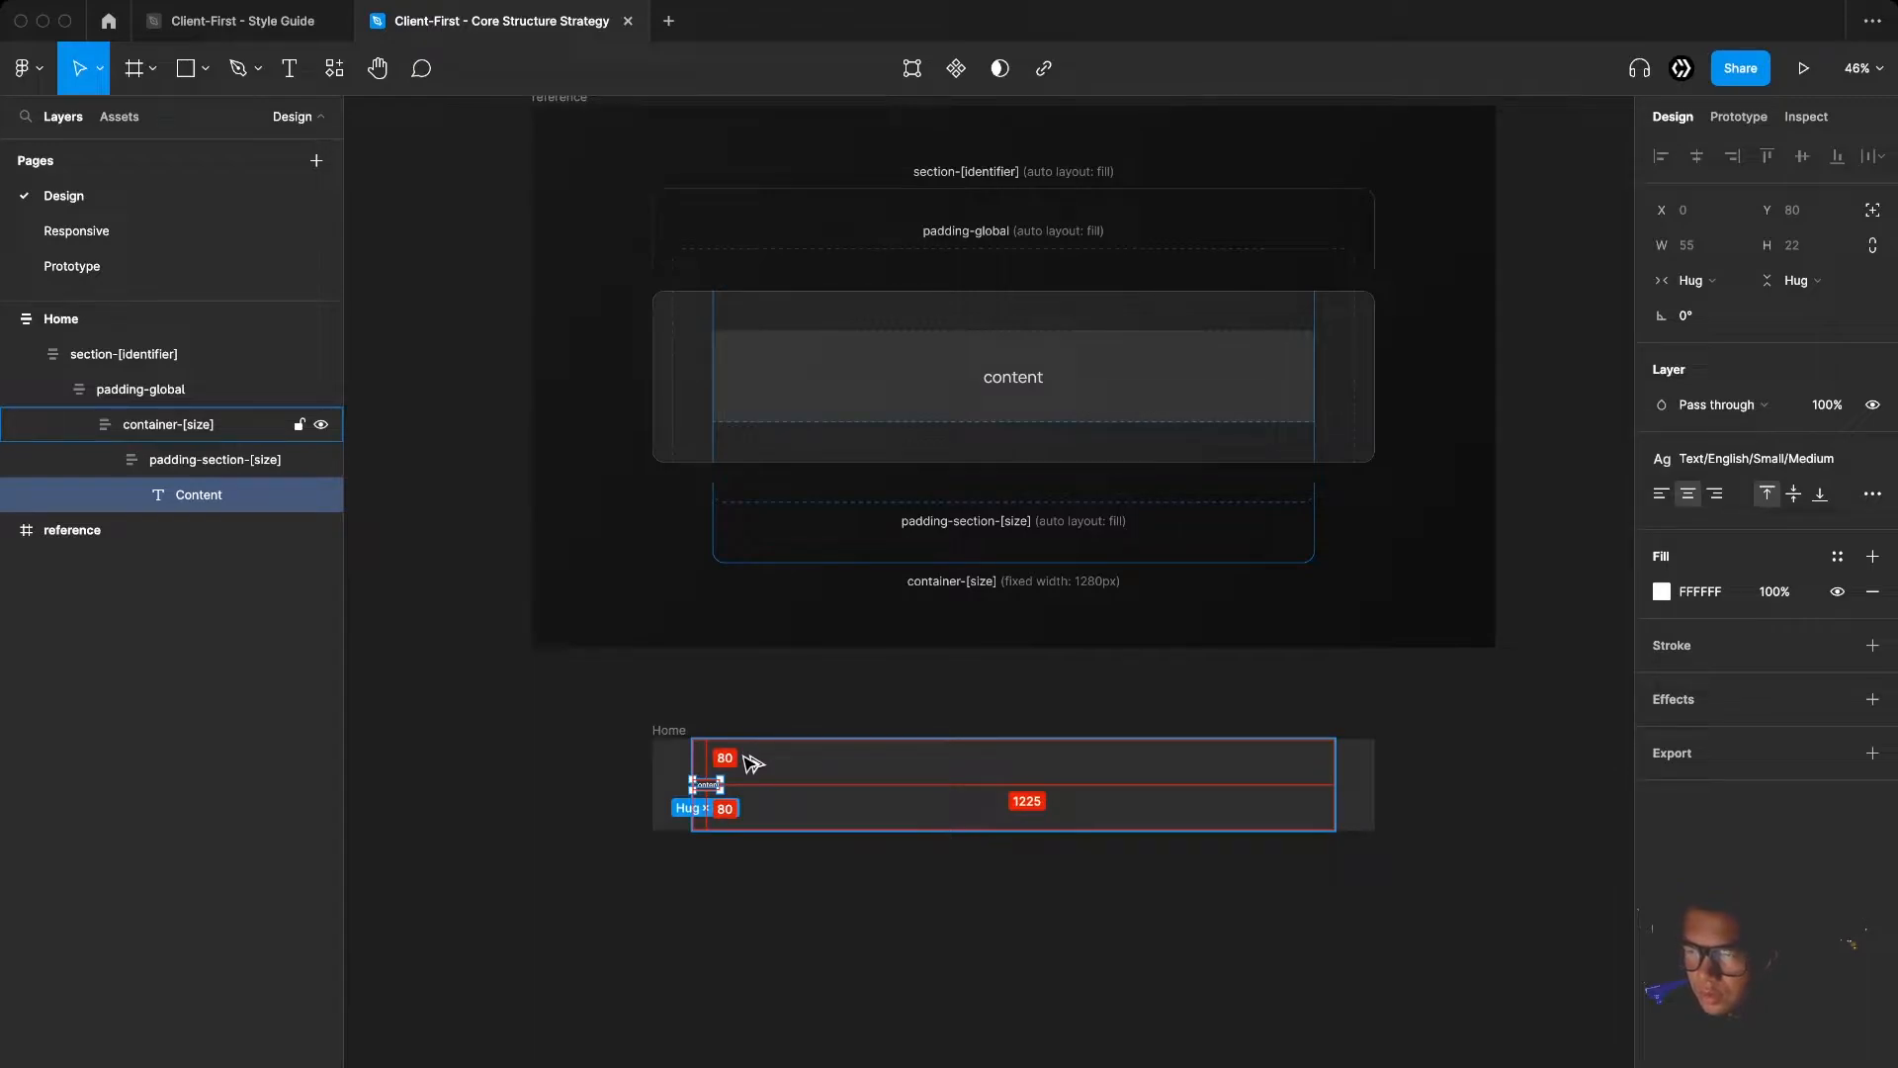
Inspect the horizontal padding of padding-global around the content on the canvas
click(678, 769)
click(185, 399)
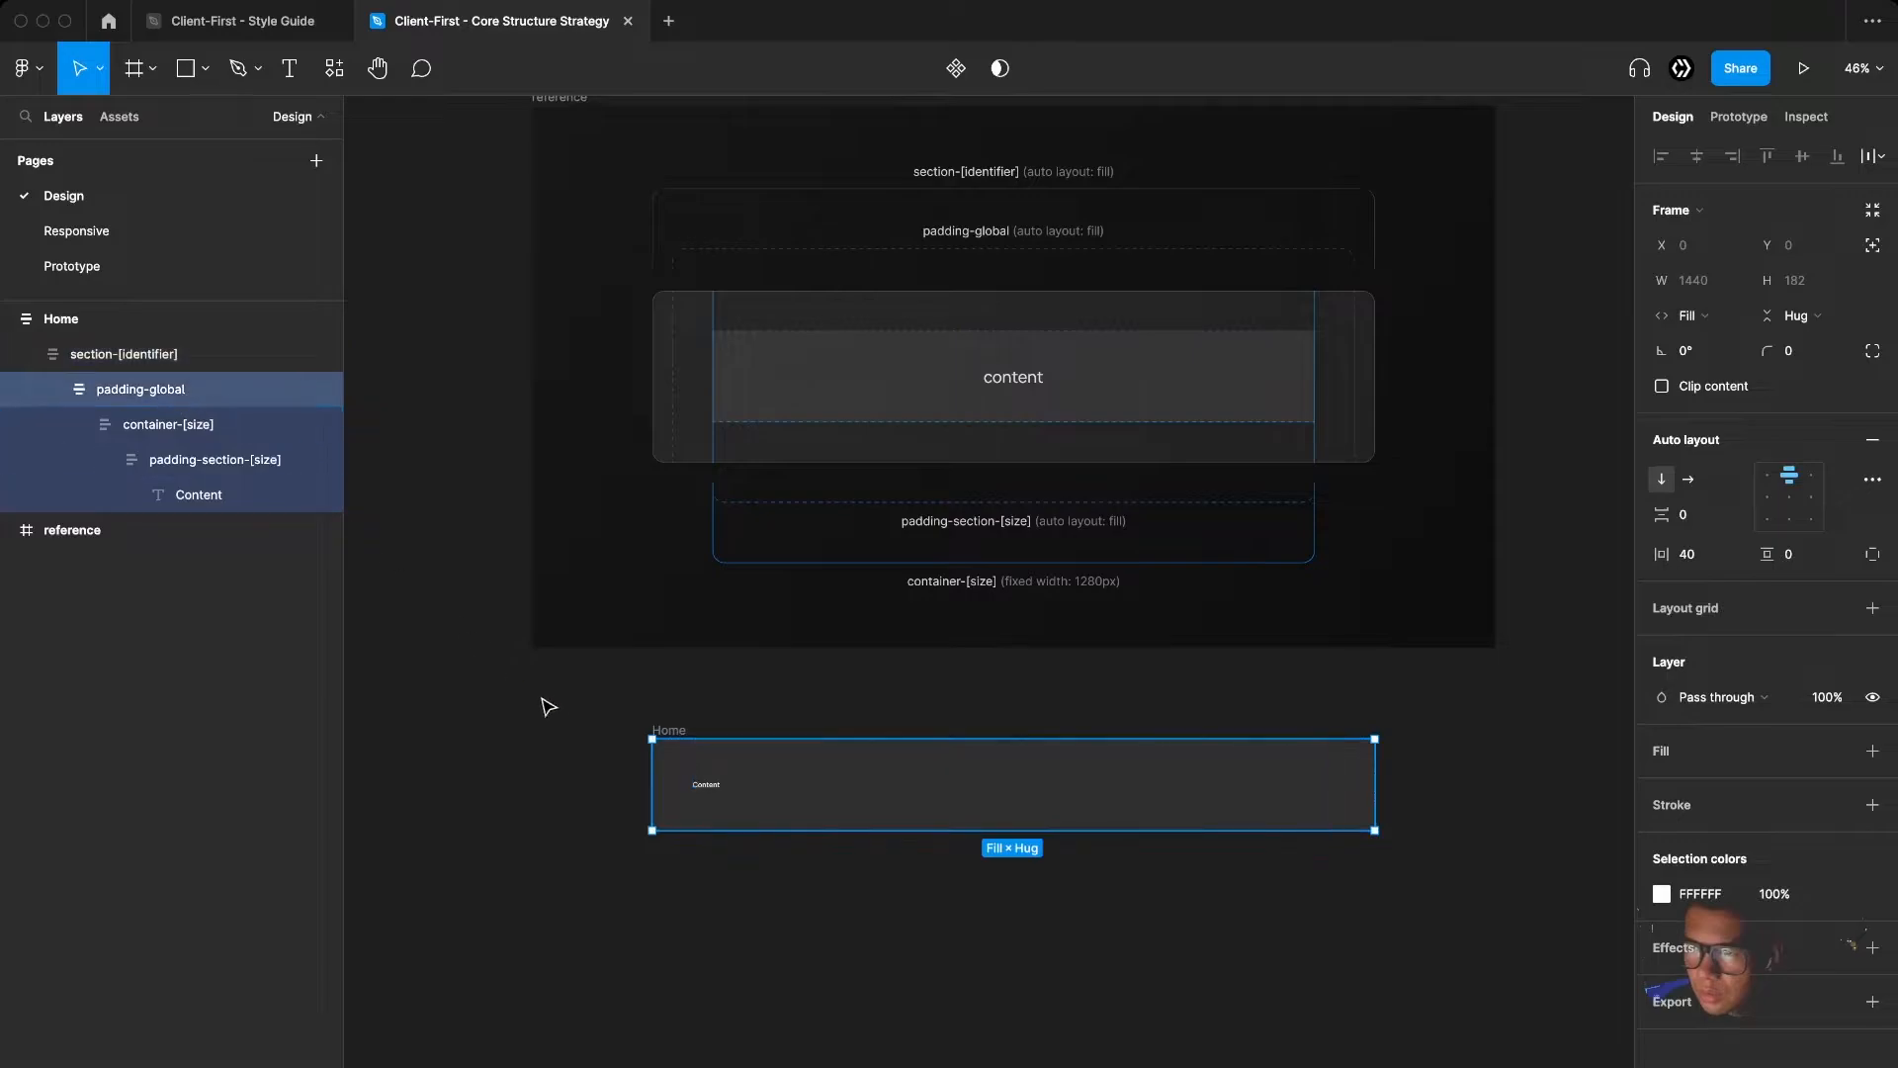
drag(649, 781, 667, 784)
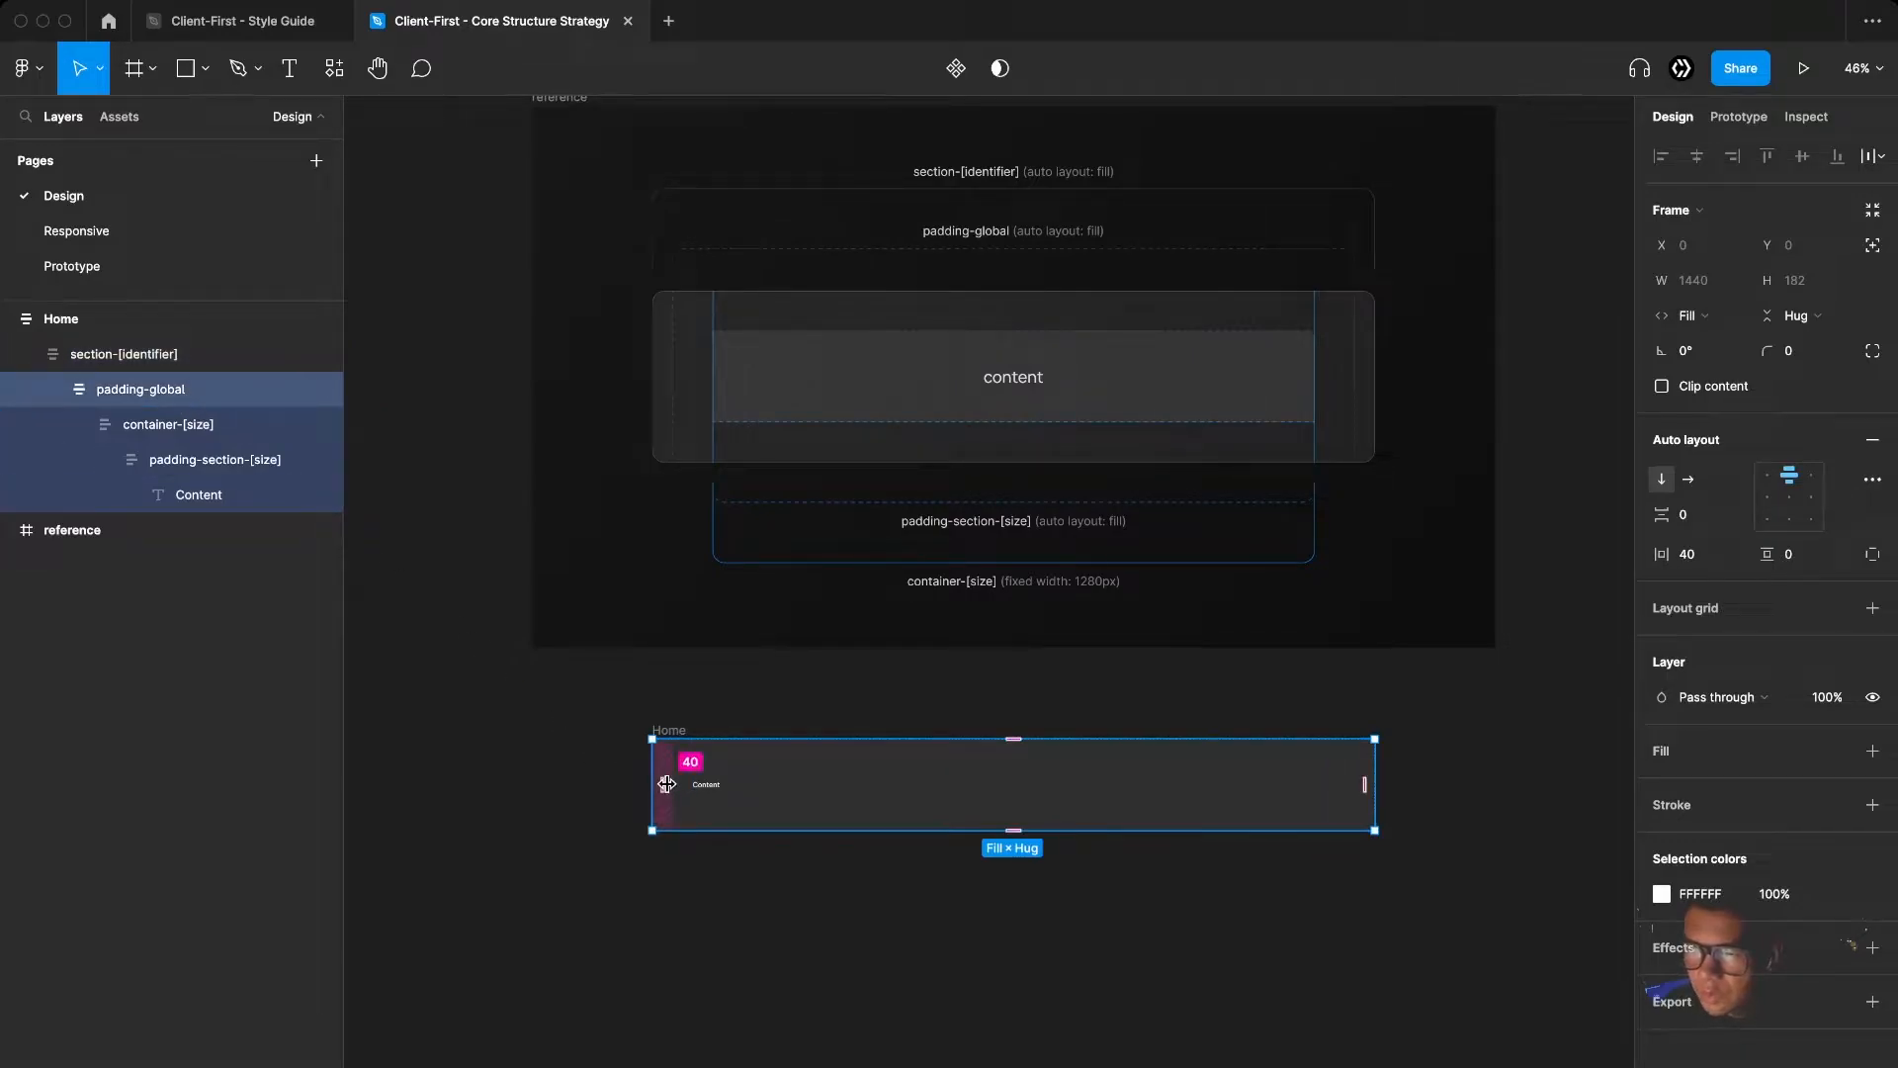
click(763, 880)
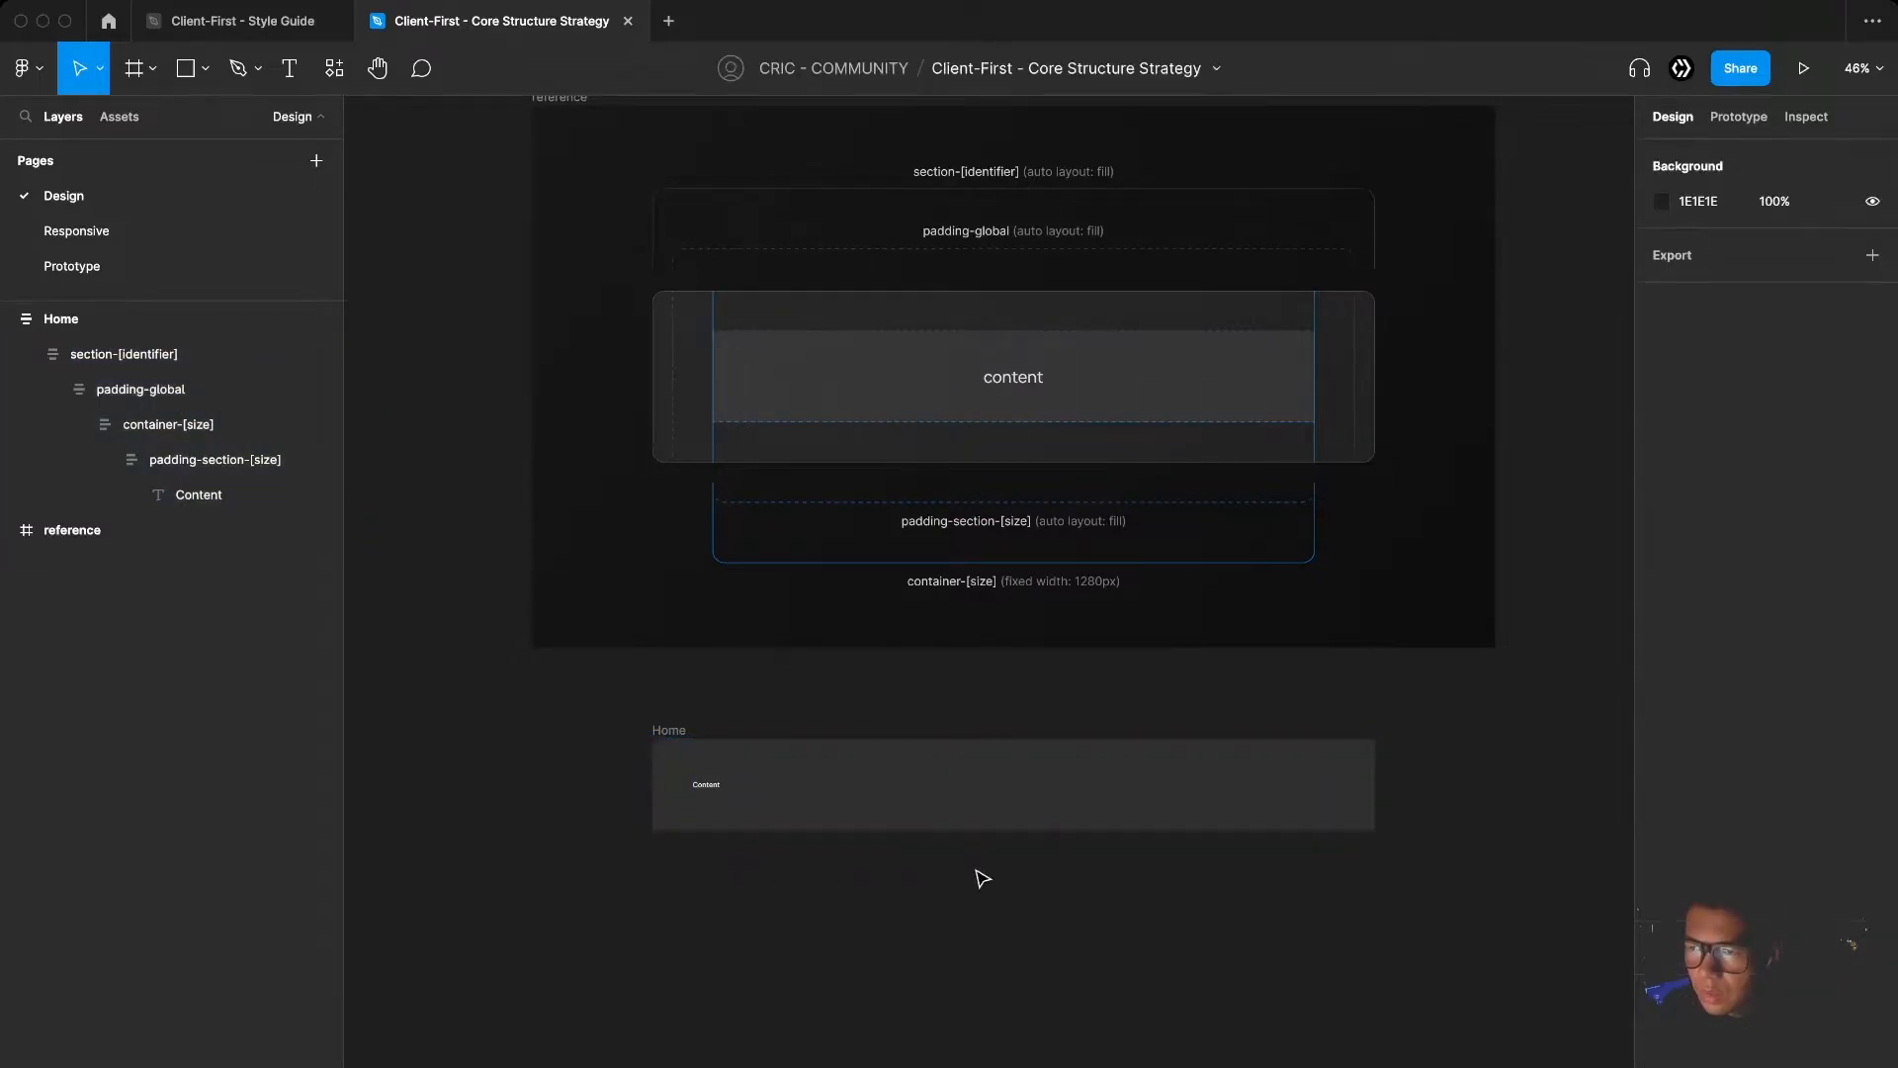
scroll(982, 878, up, 1)
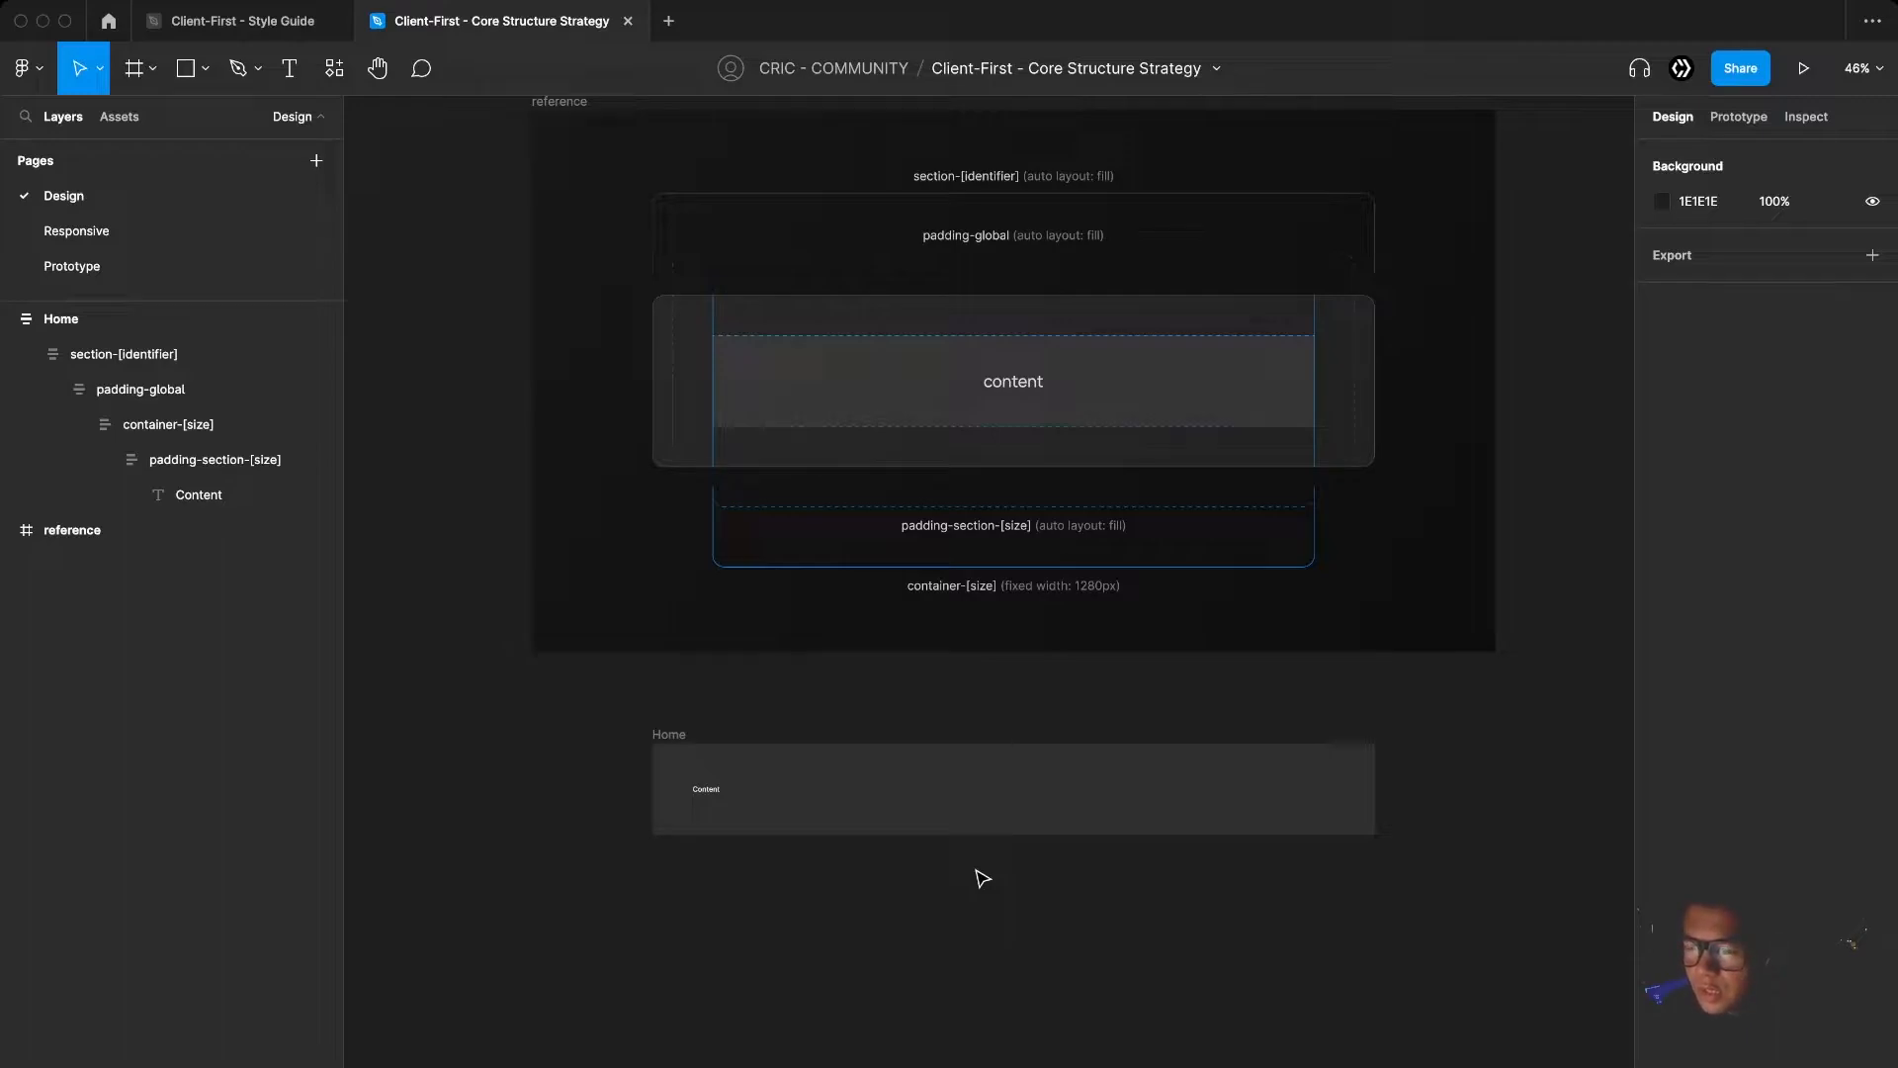
scroll(982, 878, up, 1)
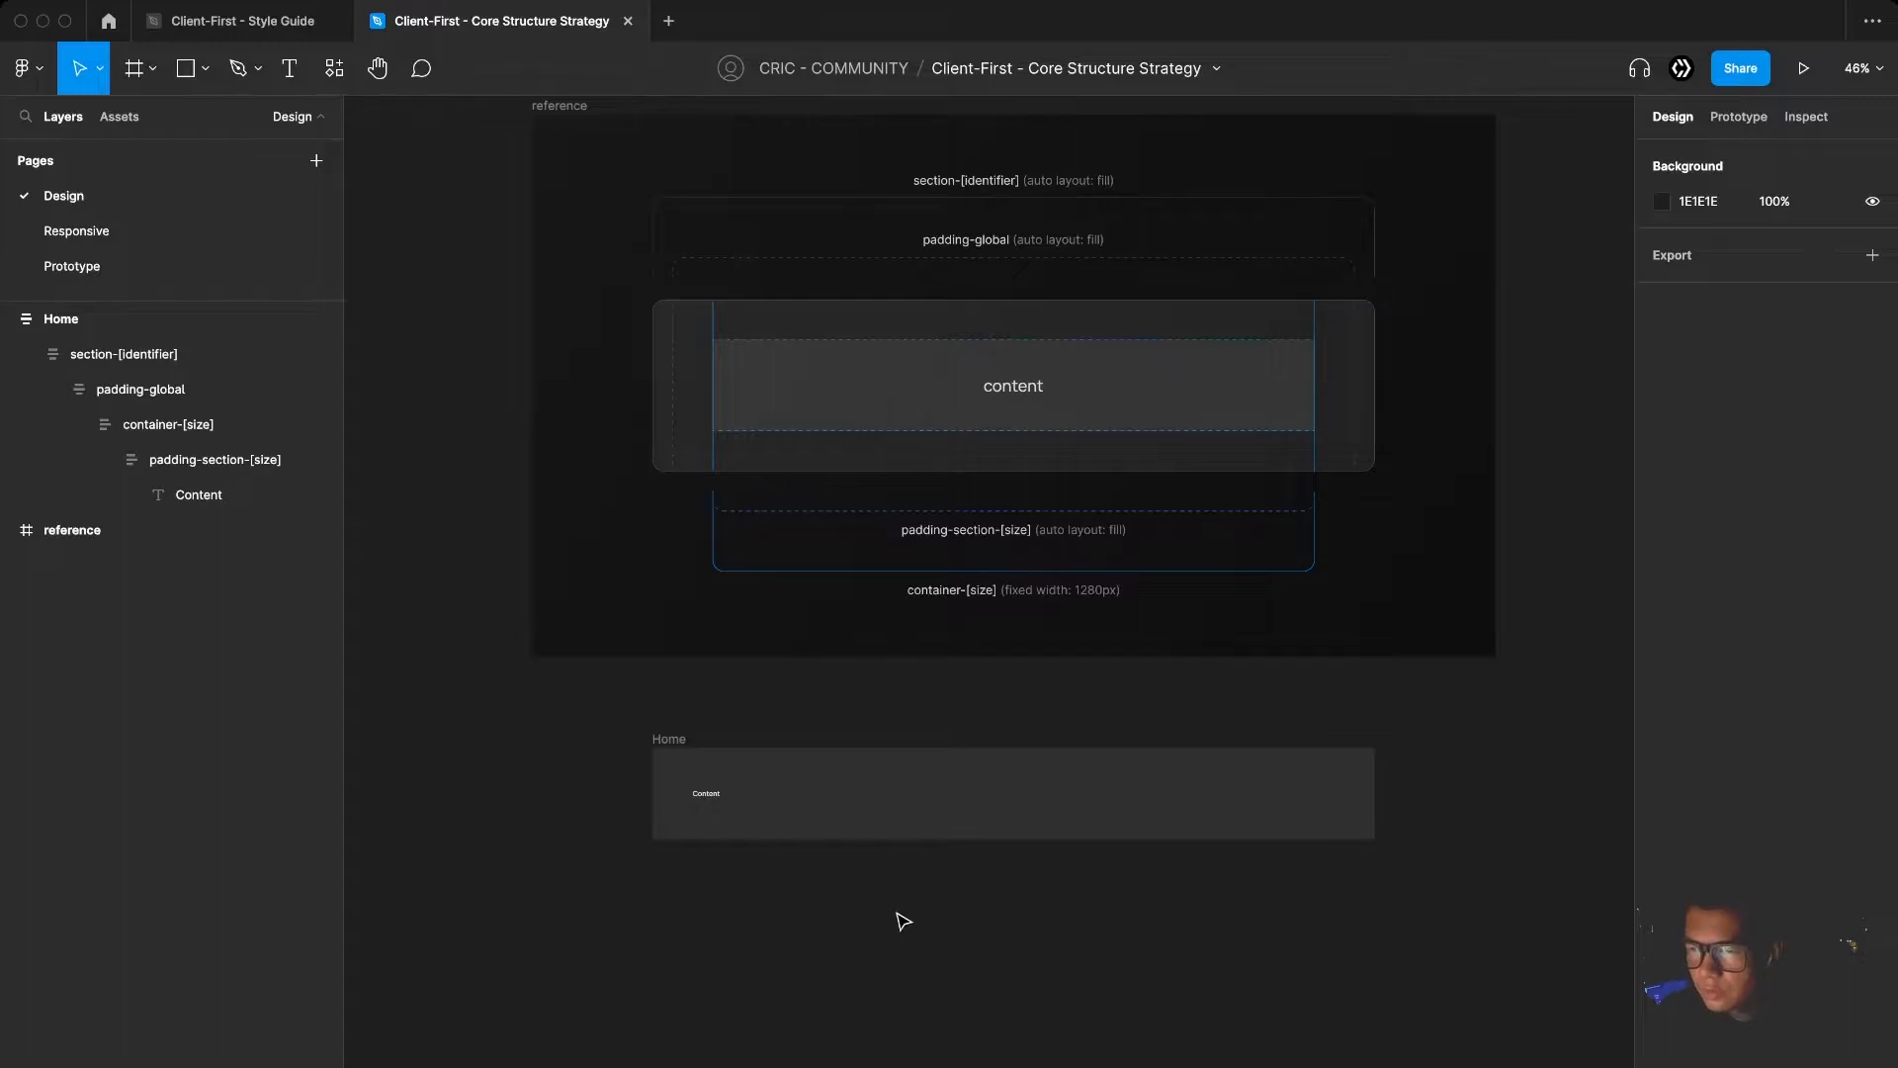
Paste the copied "home" hero page design onto the canvas and place it to the left of the Home structure frame
scroll(899, 919, down, 2)
key(super+v)
drag(945, 713, 527, 899)
scroll(682, 885, down, 4)
drag(993, 886, 1115, 862)
drag(806, 819, 798, 819)
Examine the layers of the pasted home design, including nav, logo, div and the browser frames
click(89, 459)
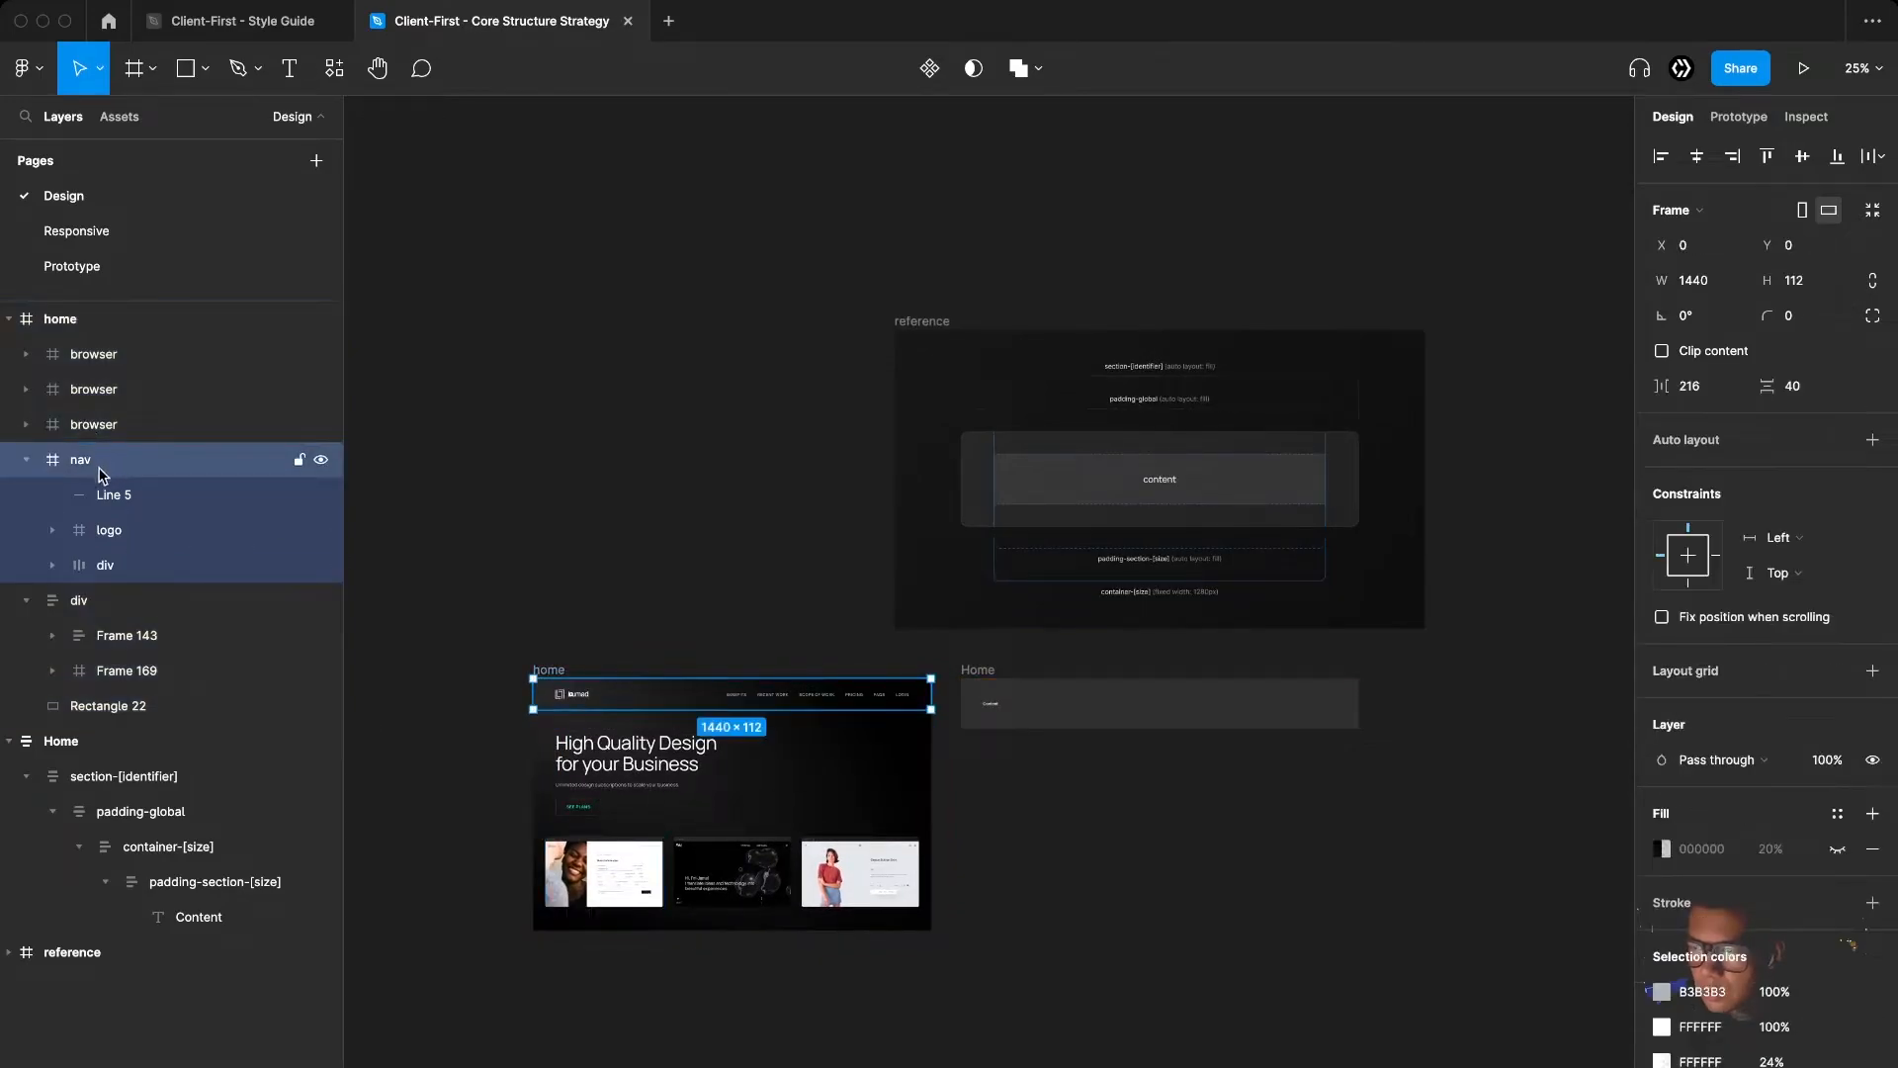
click(92, 534)
click(52, 565)
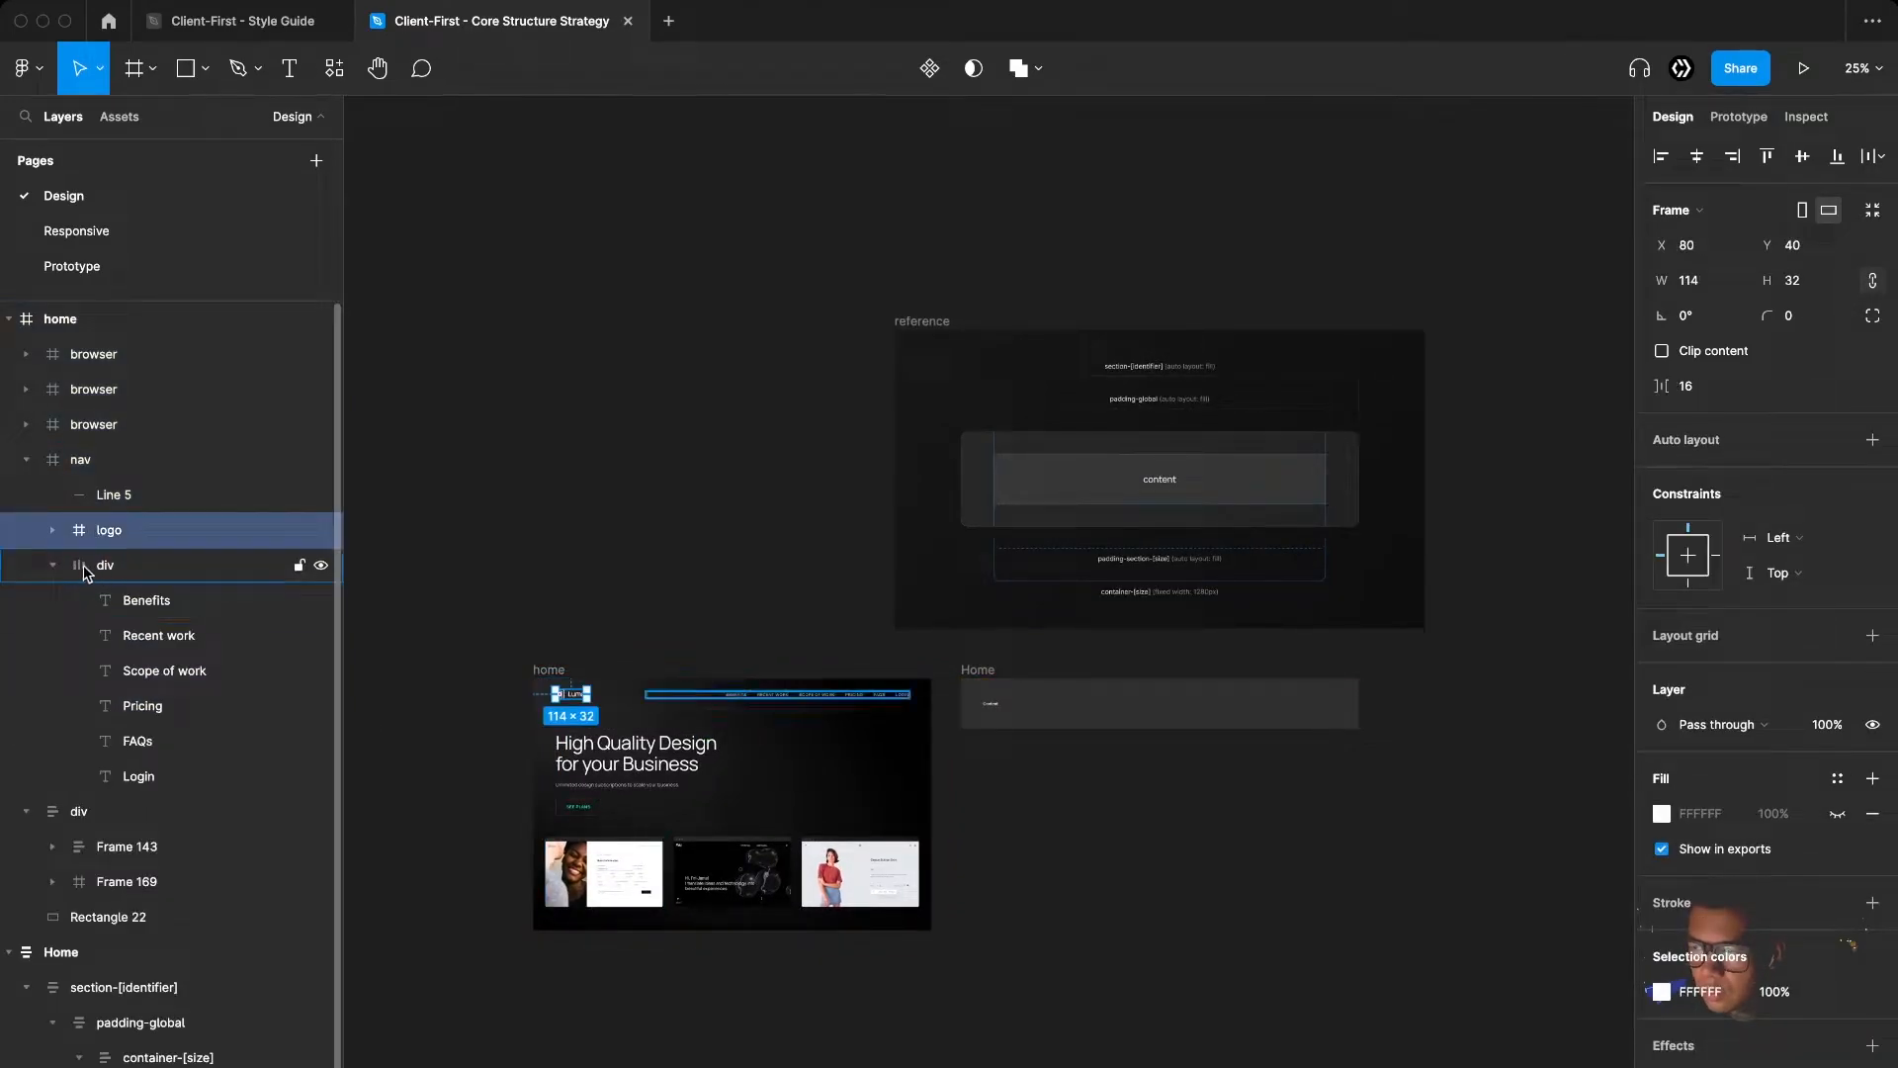
click(53, 565)
click(89, 633)
click(79, 600)
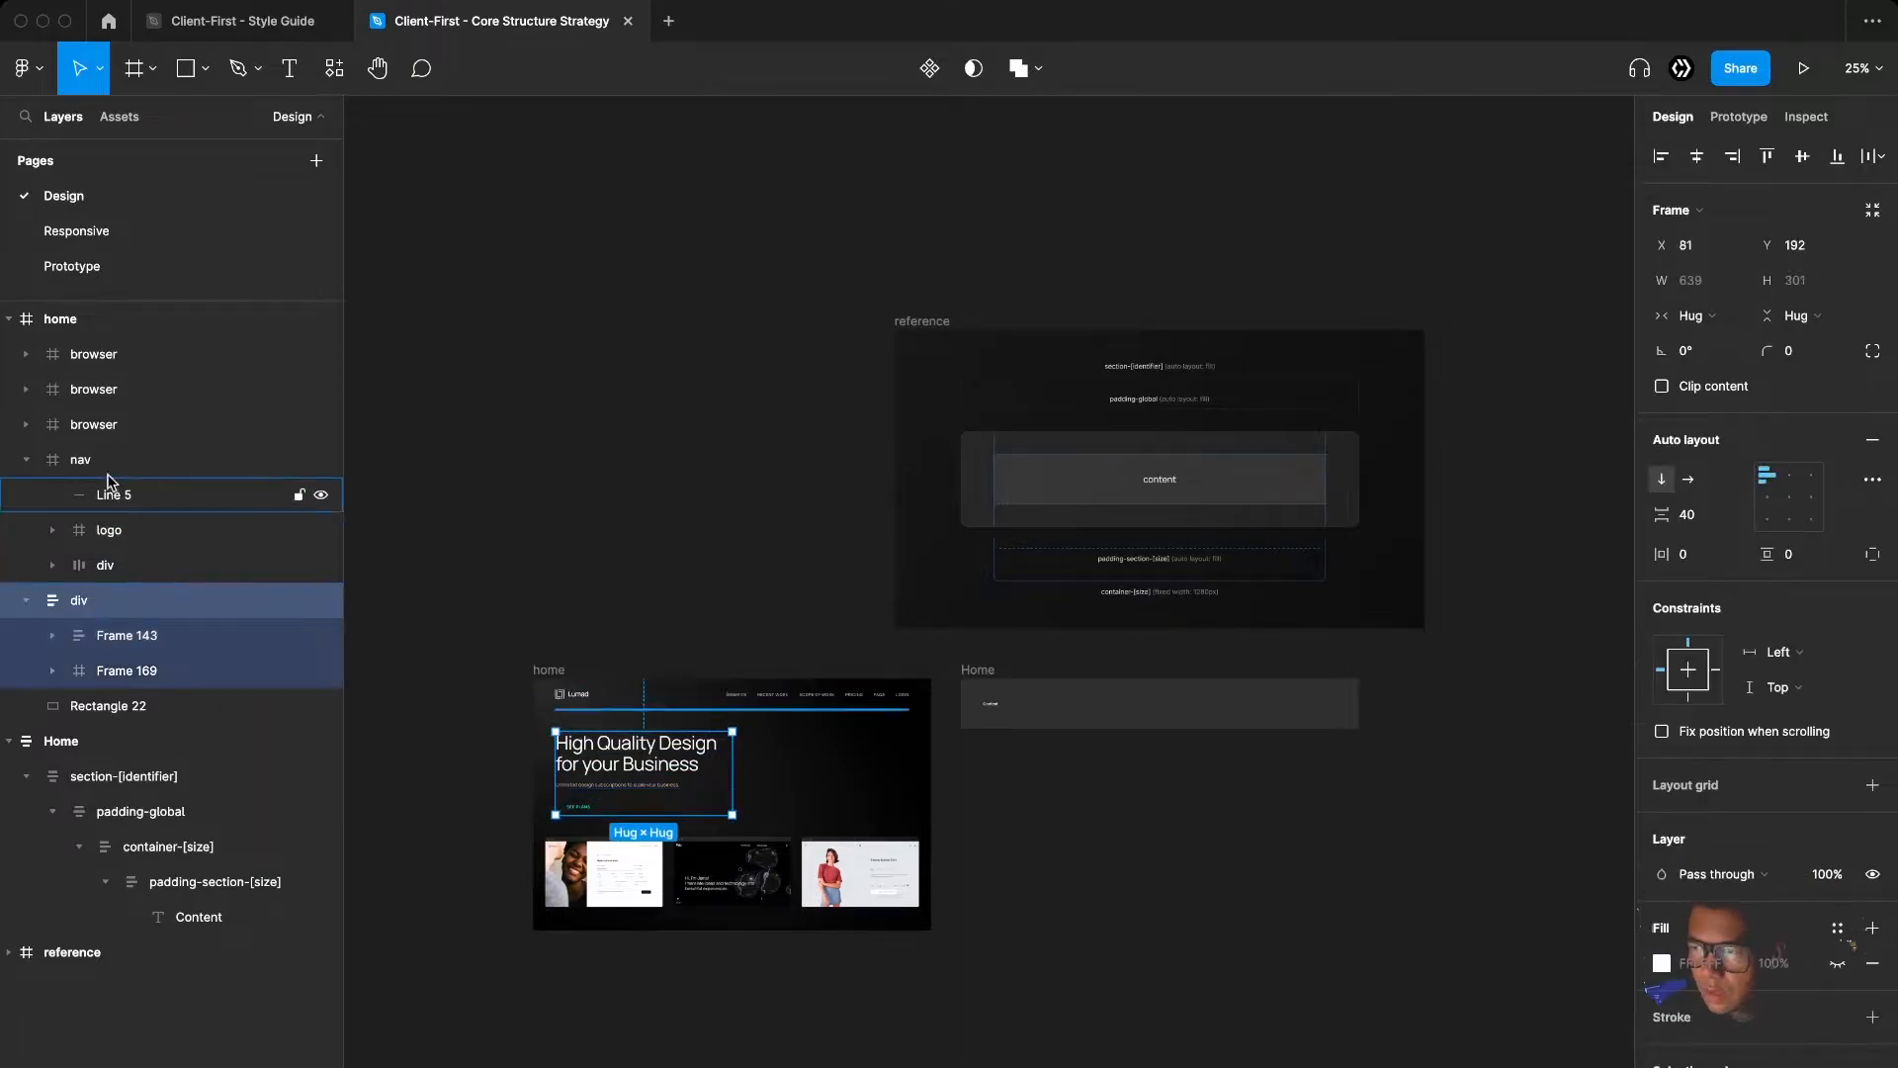
click(80, 459)
click(26, 459)
click(74, 415)
click(77, 352)
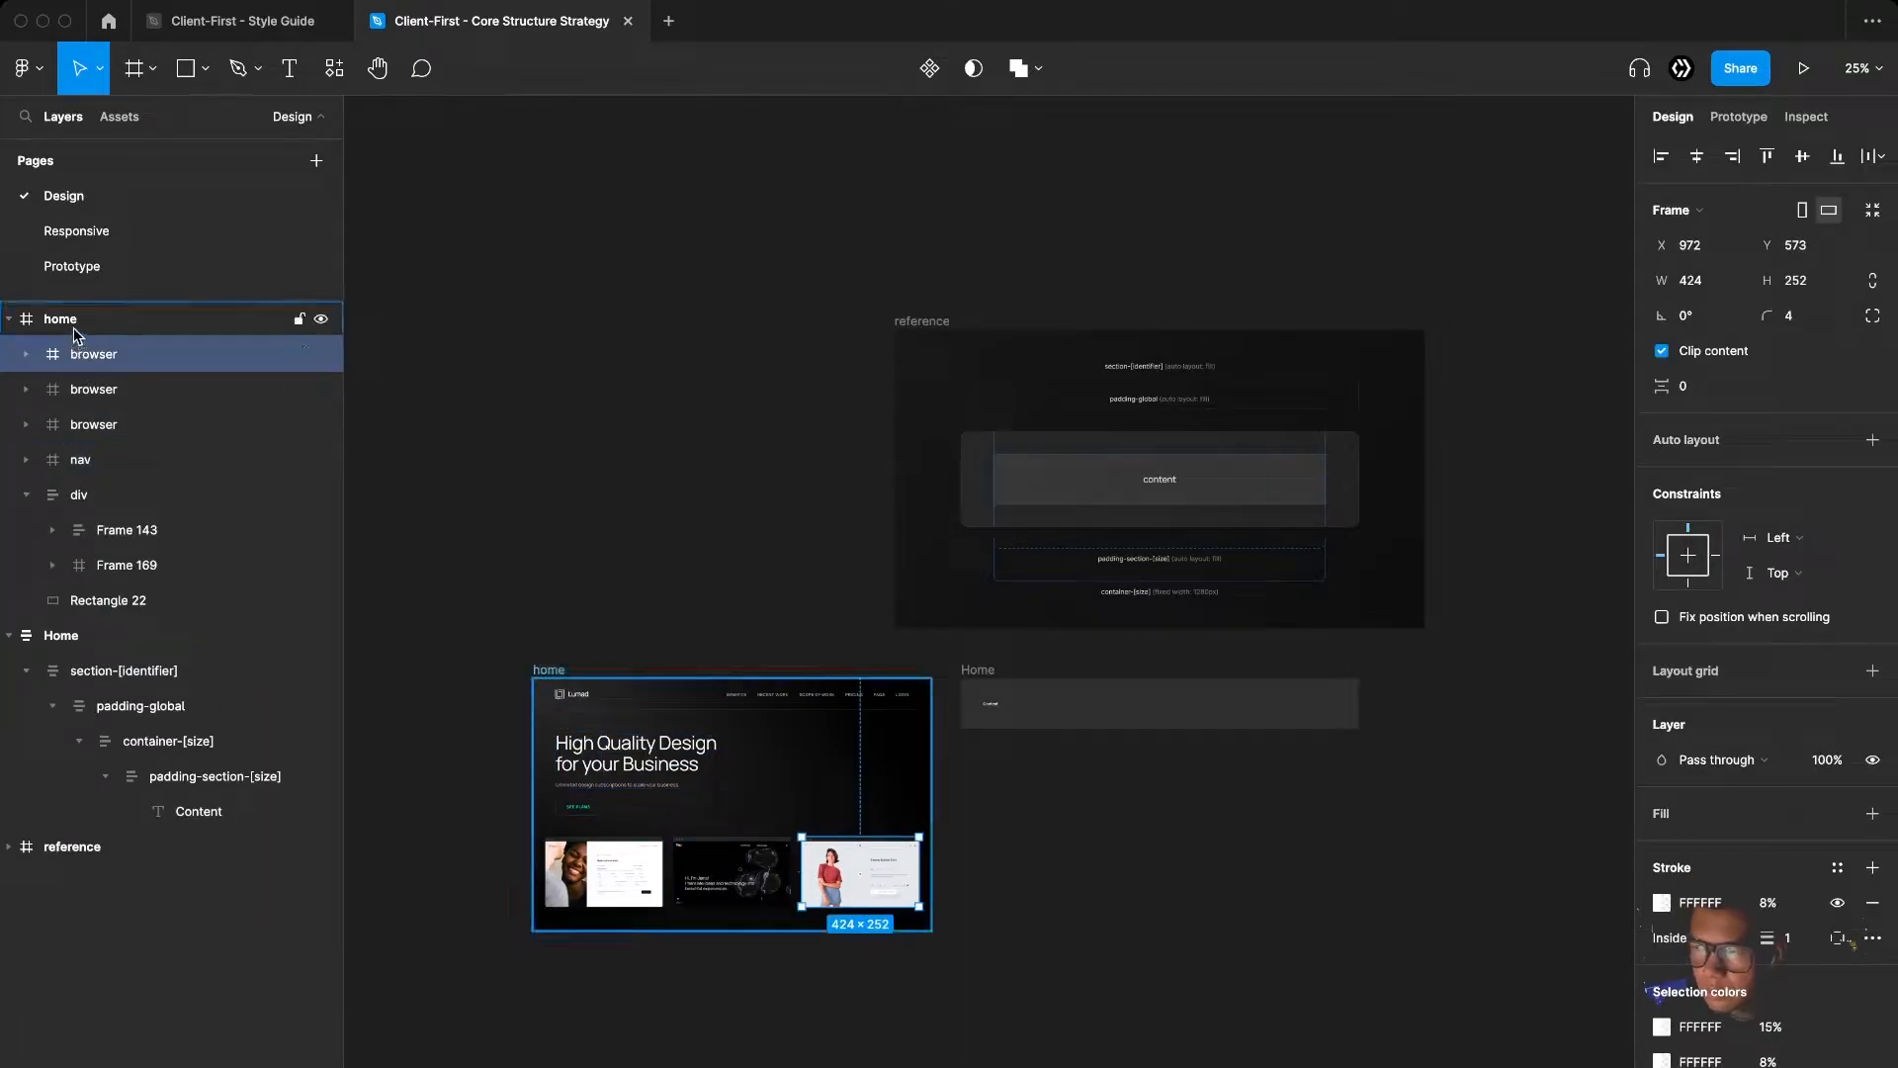
Select the Home structure frame and compare it with the pasted home design
click(1110, 869)
click(984, 675)
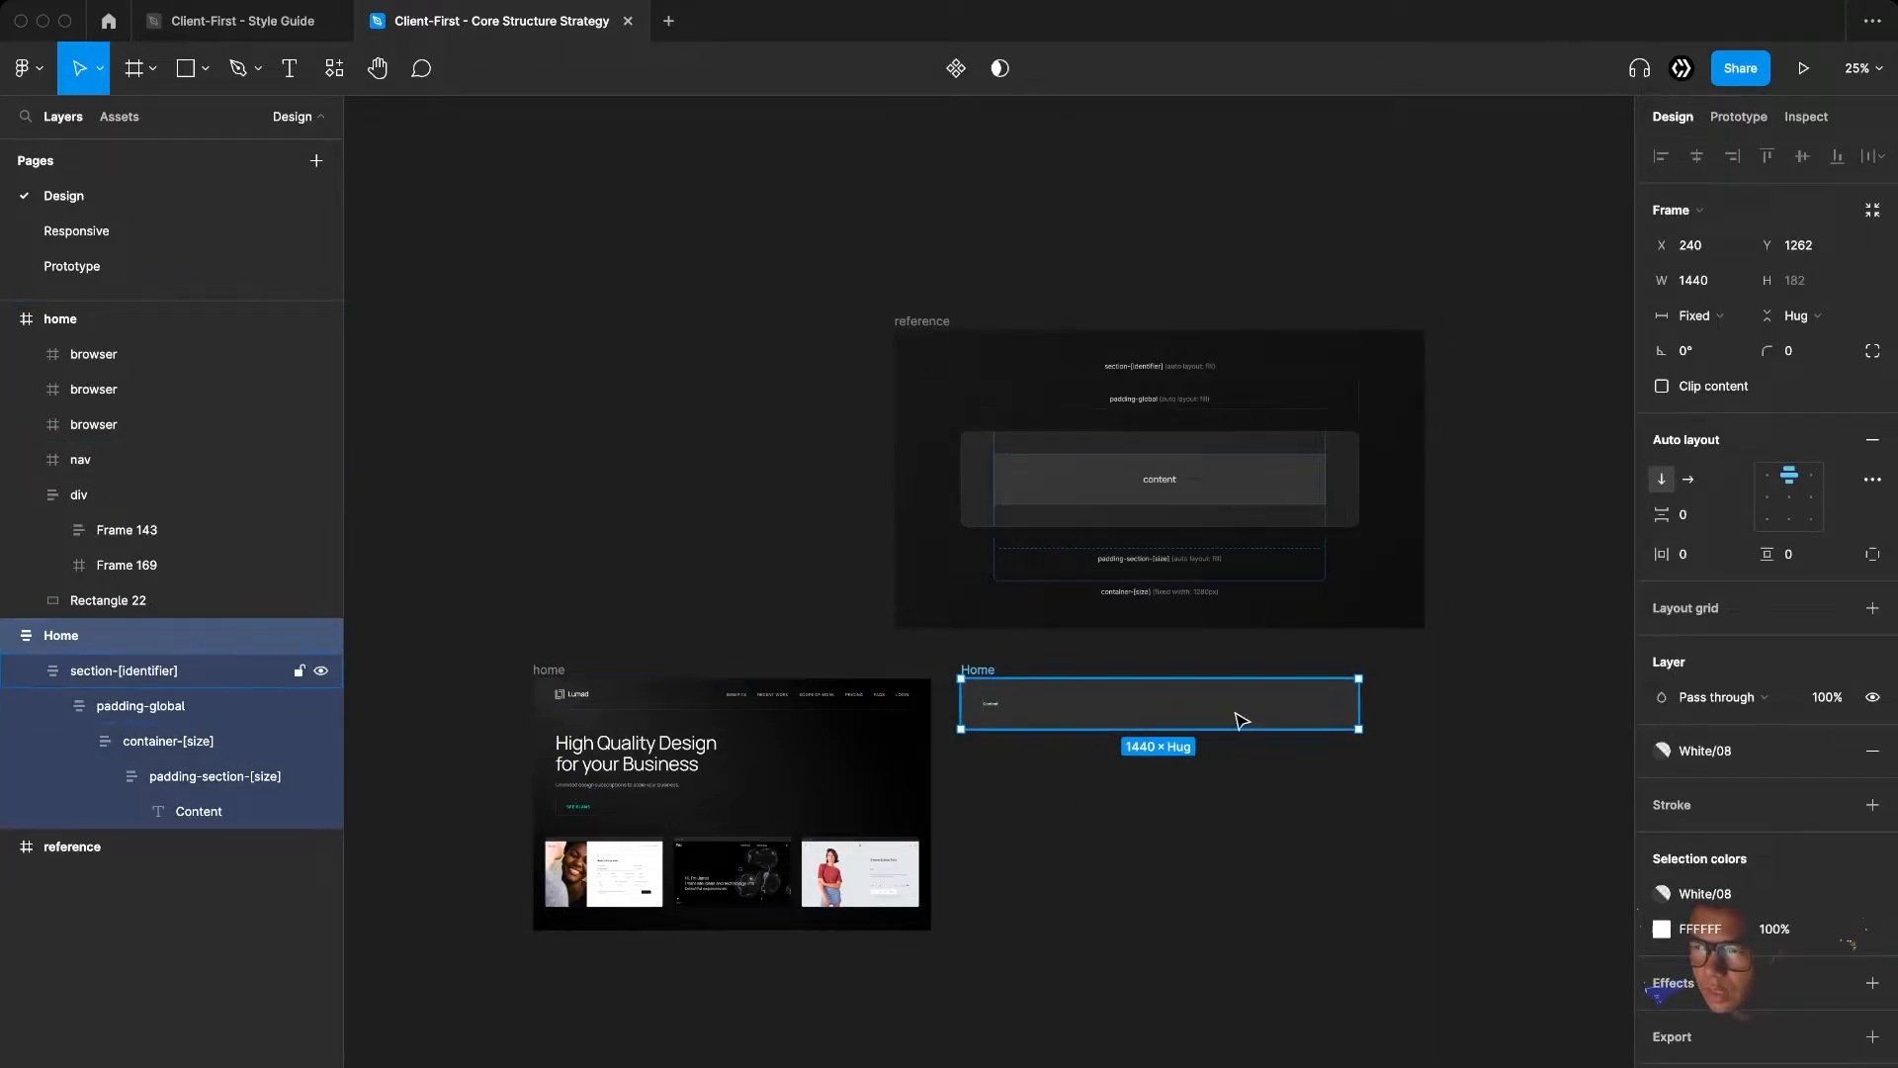
scroll(1236, 722, up, 2)
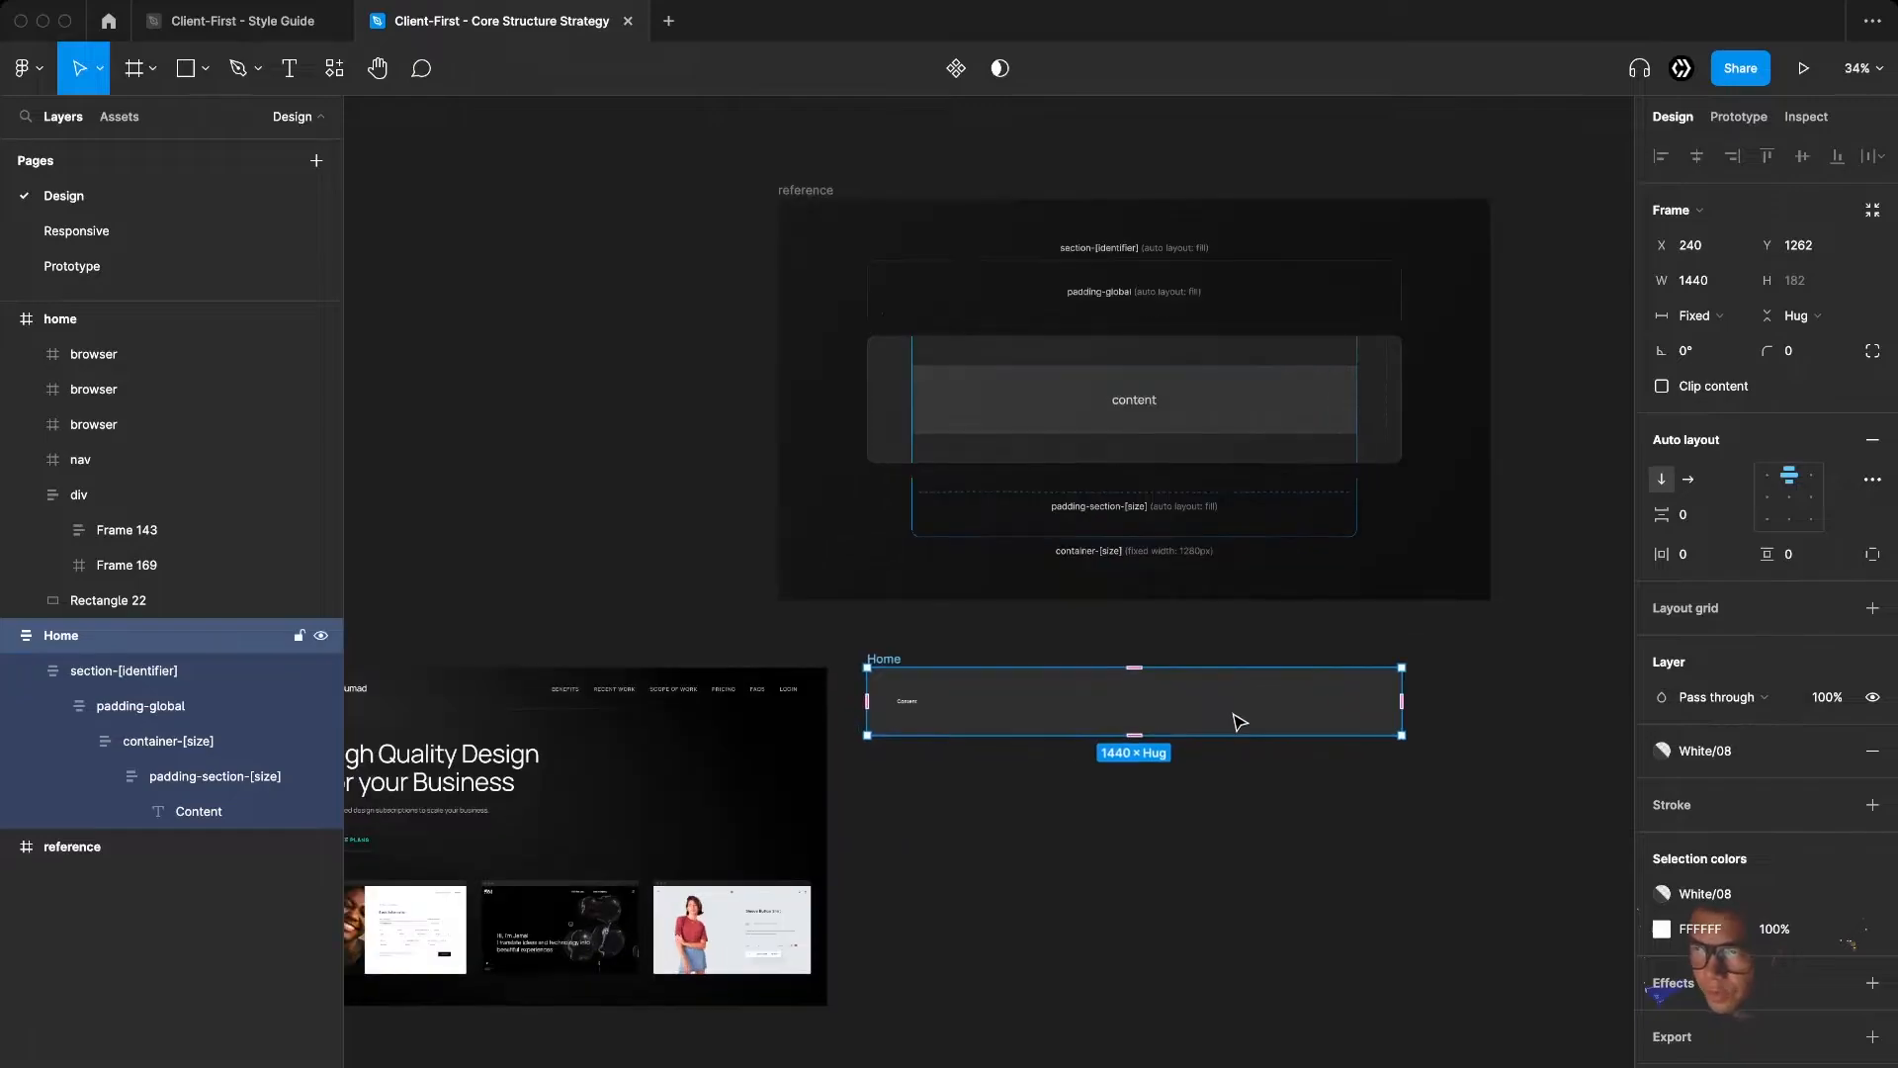
scroll(1167, 856, down, 1)
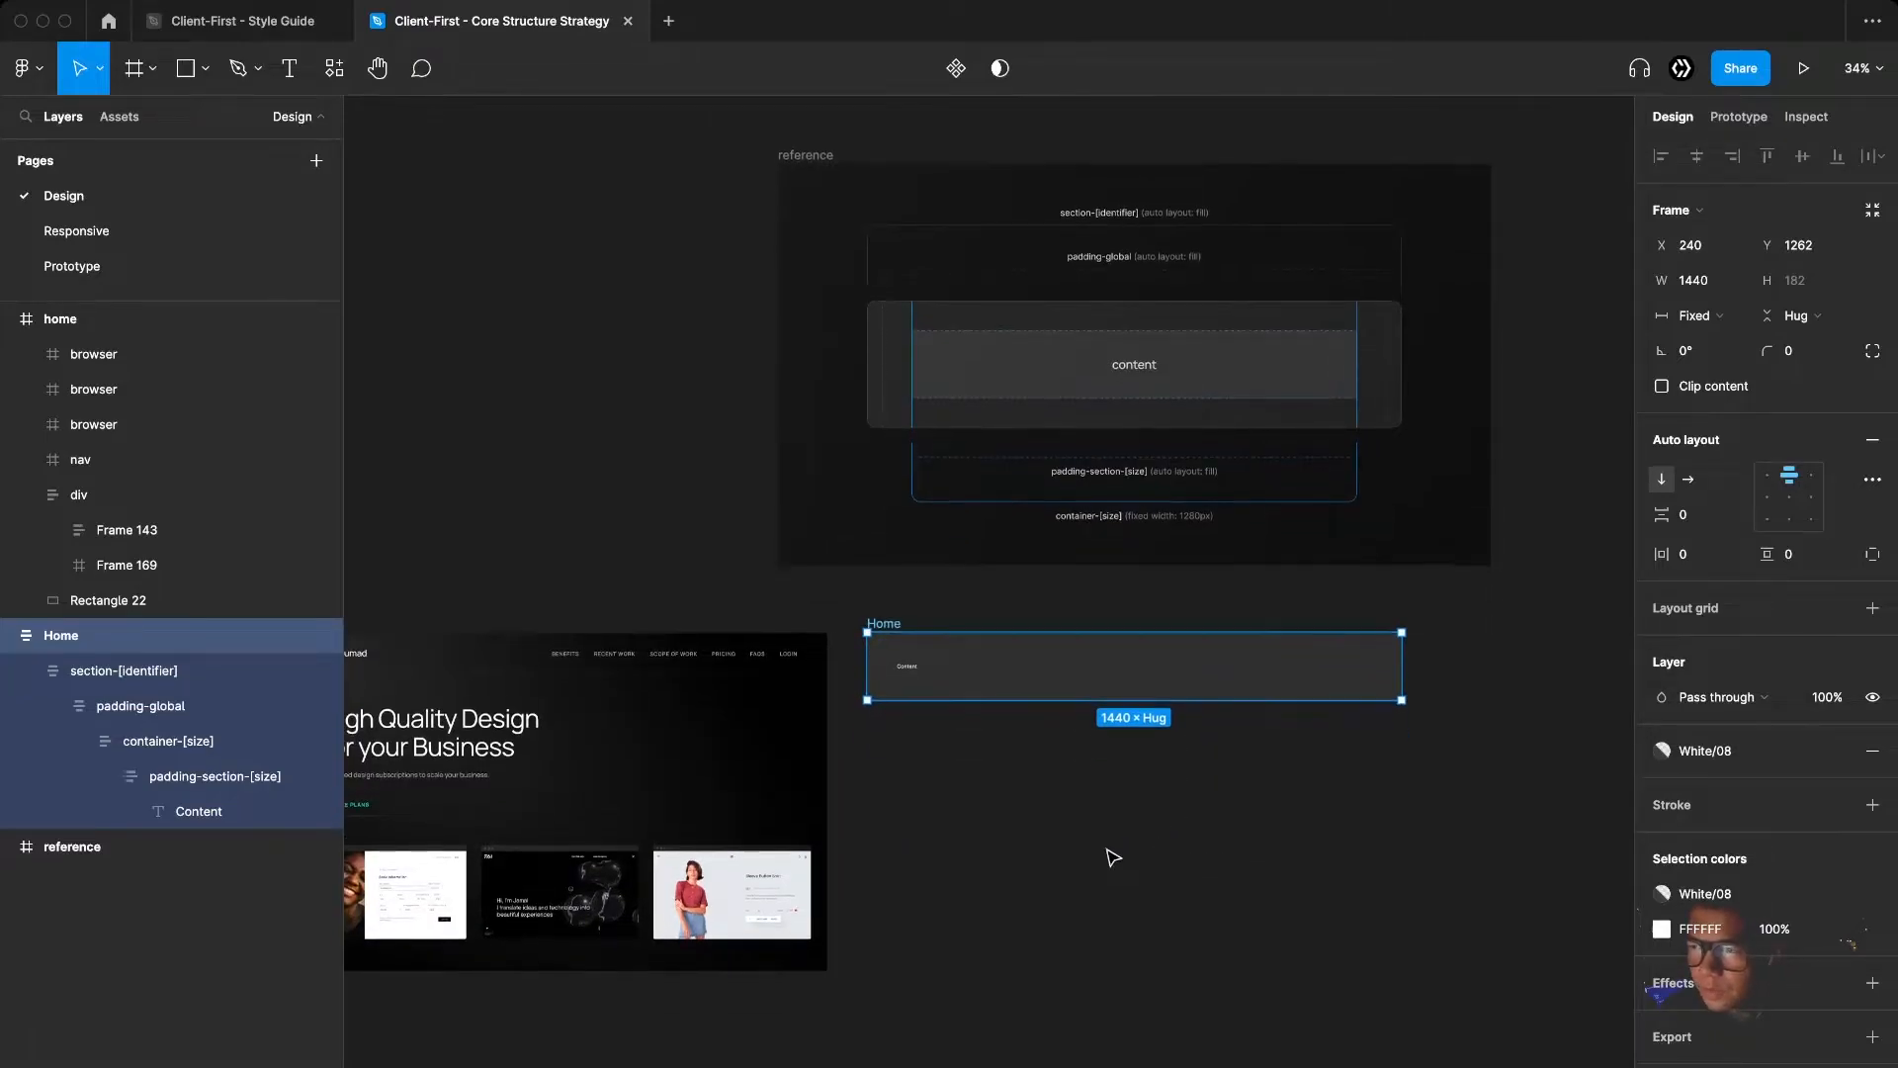
scroll(1110, 856, left, 4)
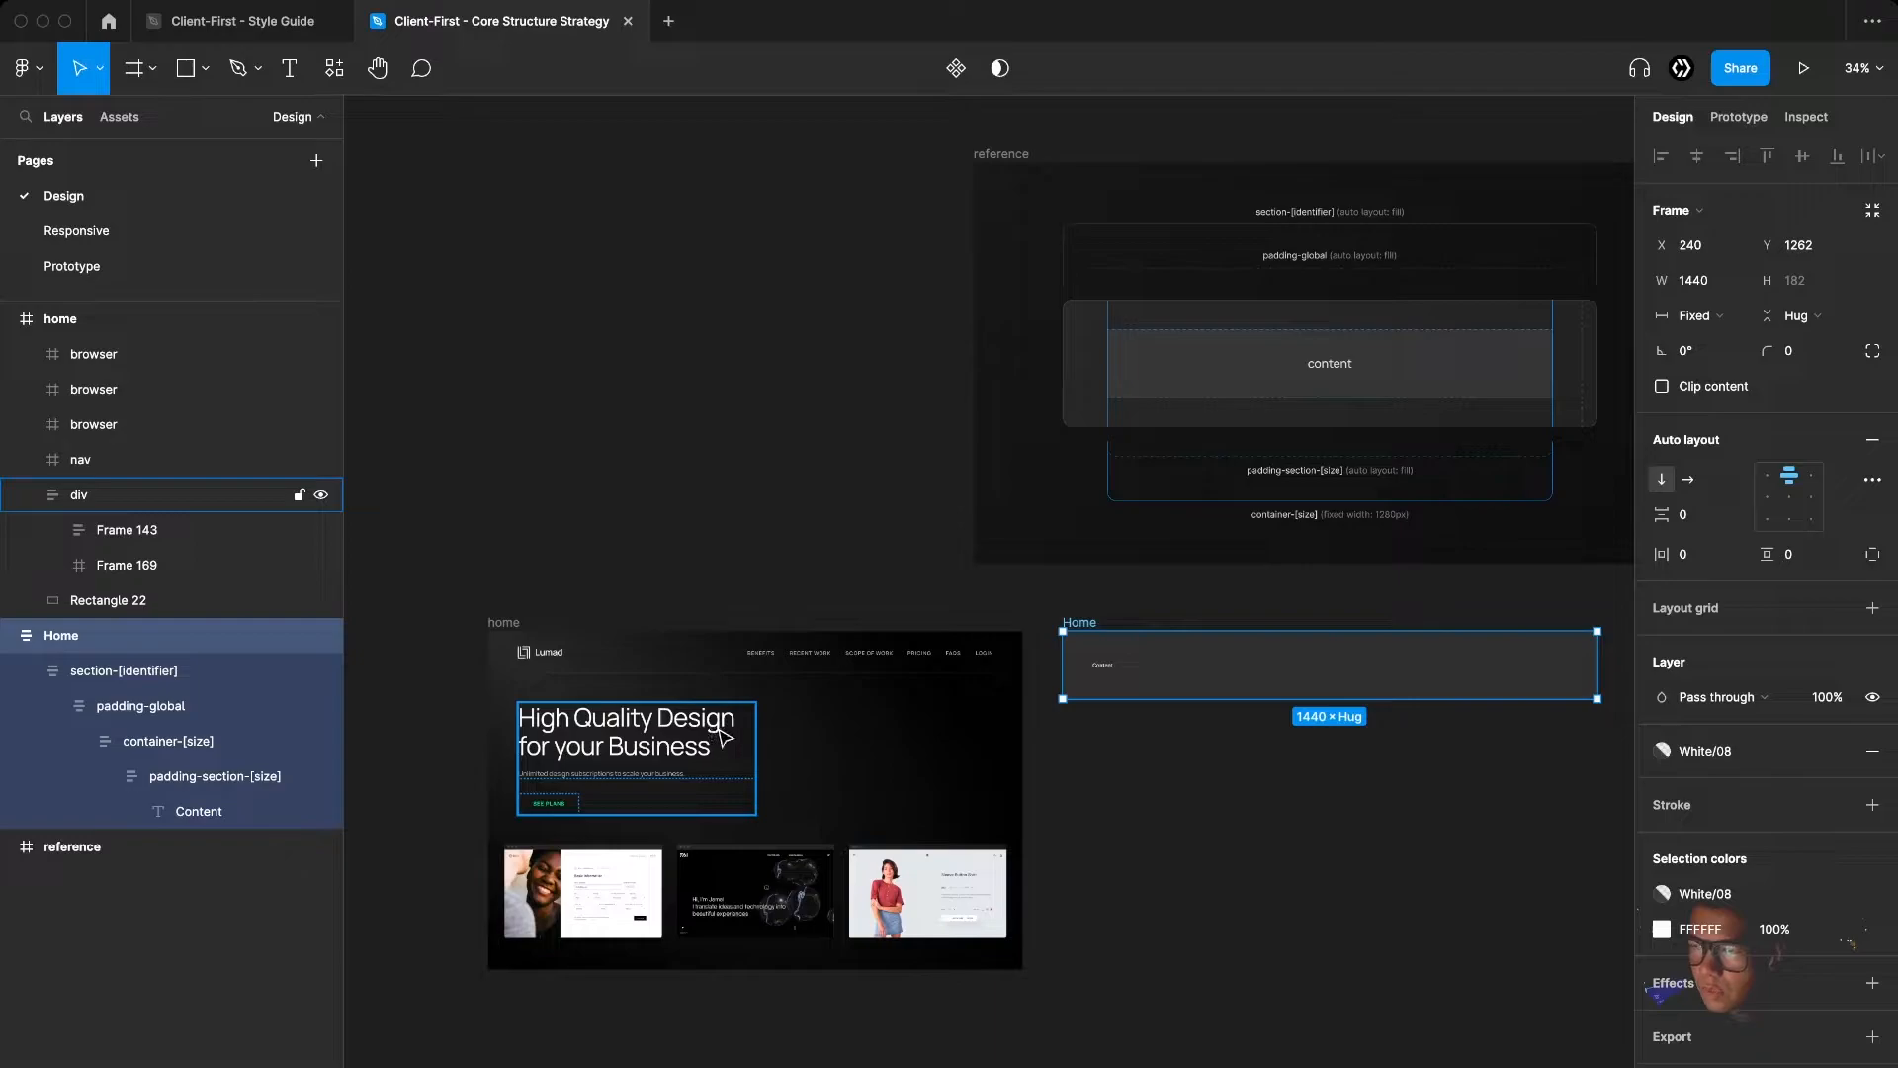
scroll(868, 842, down, 2)
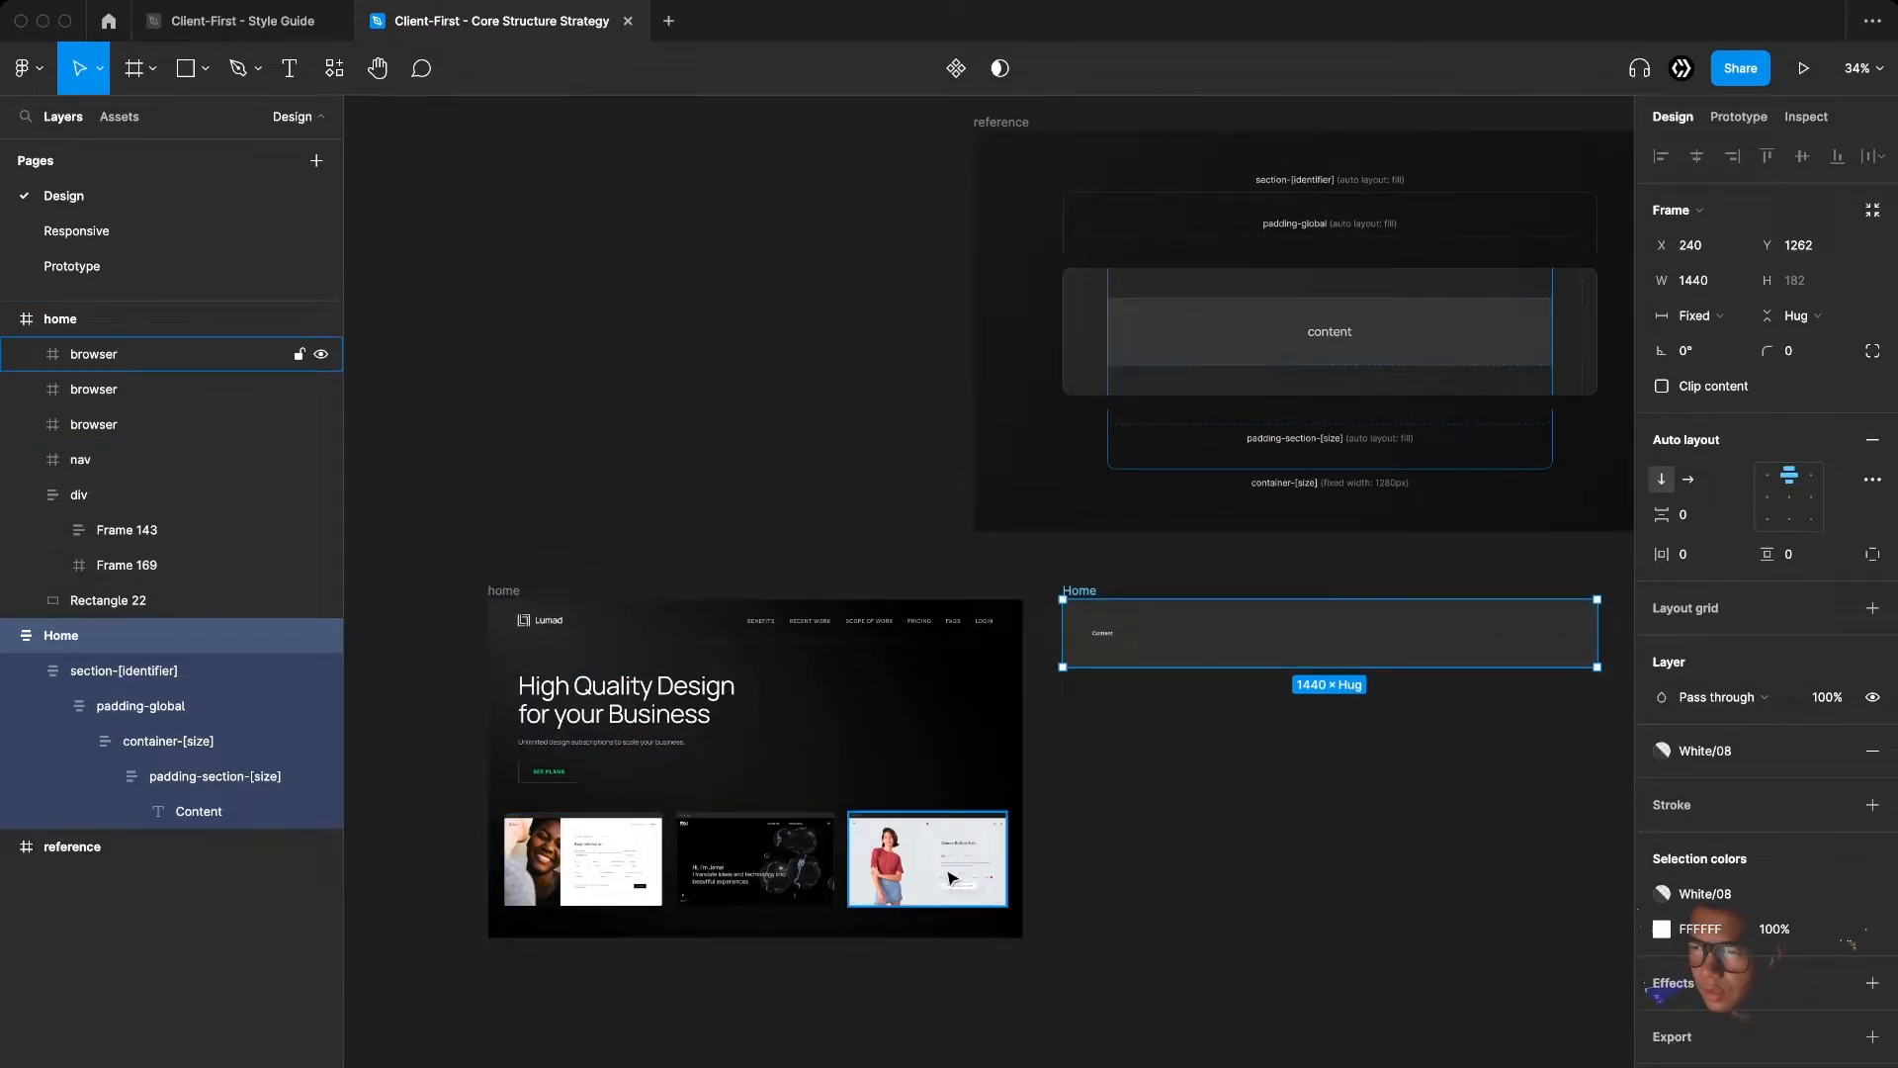
click(1182, 850)
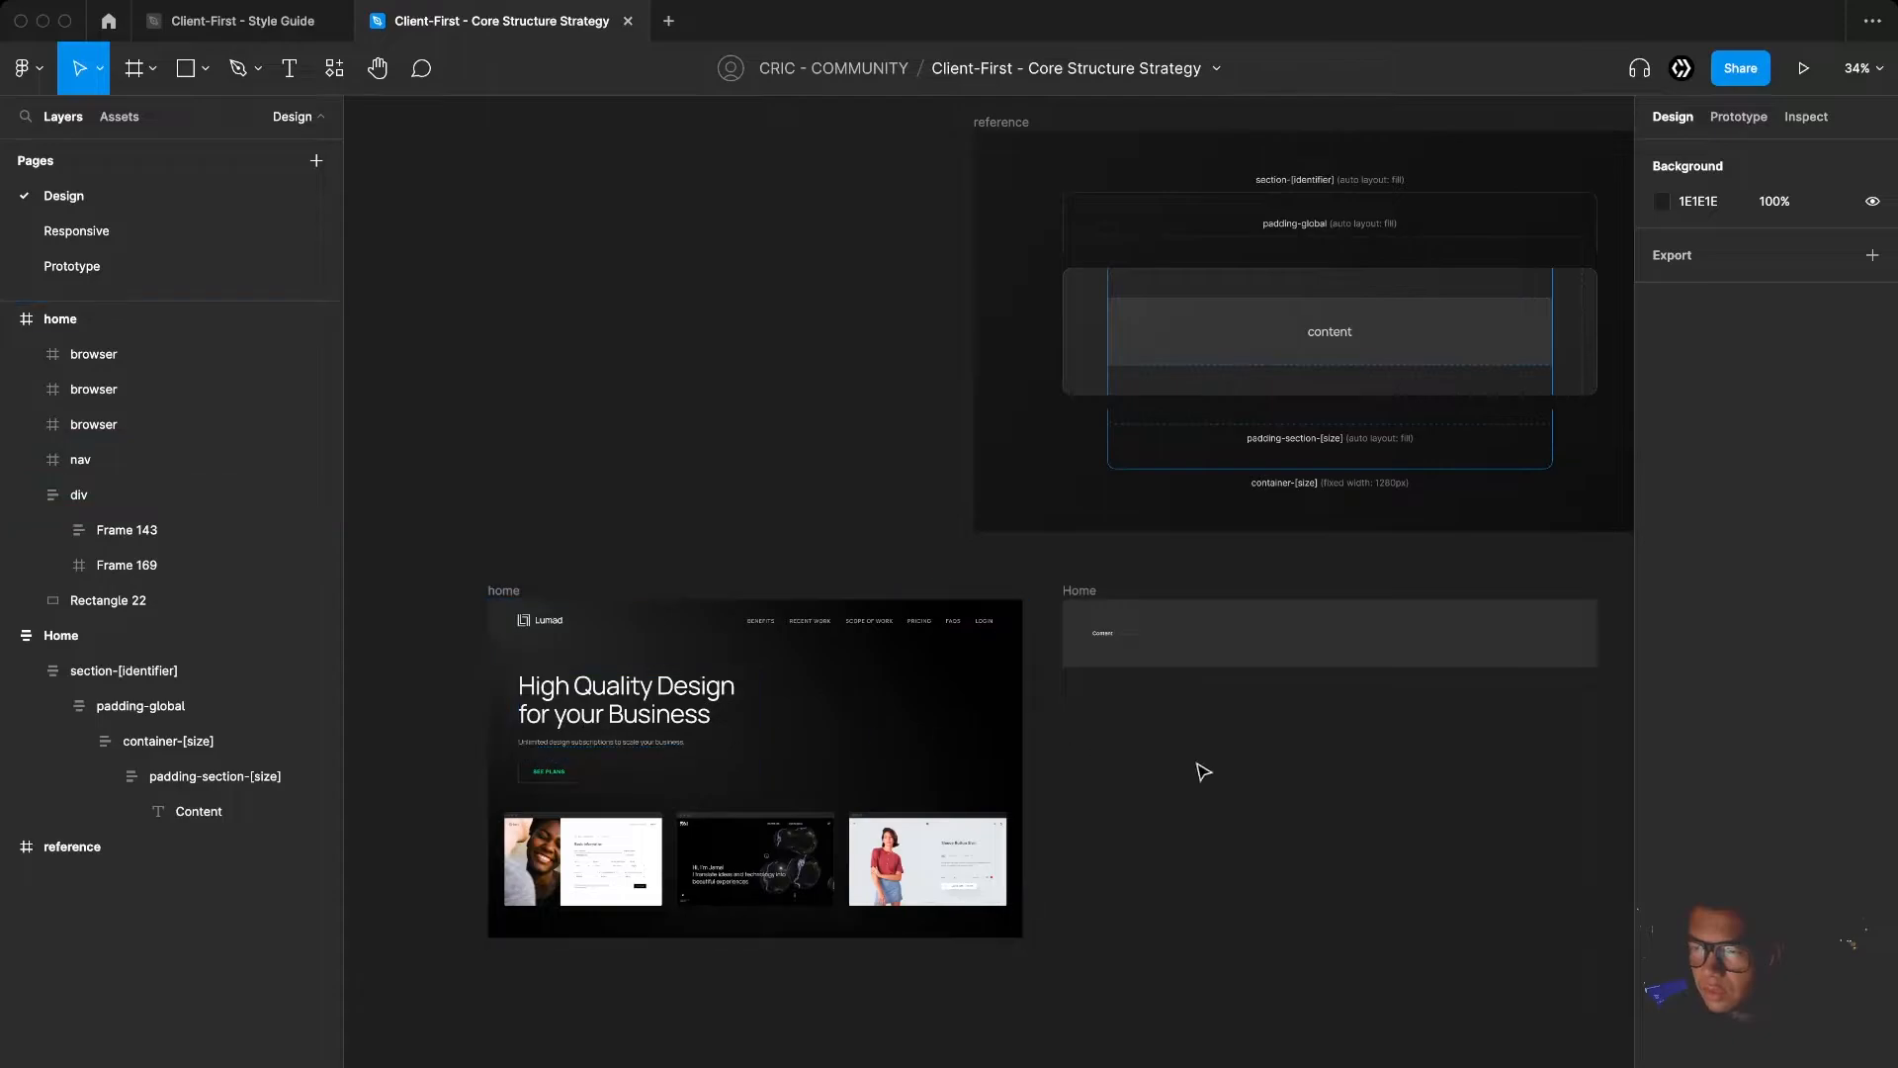
drag(1288, 784, 1217, 772)
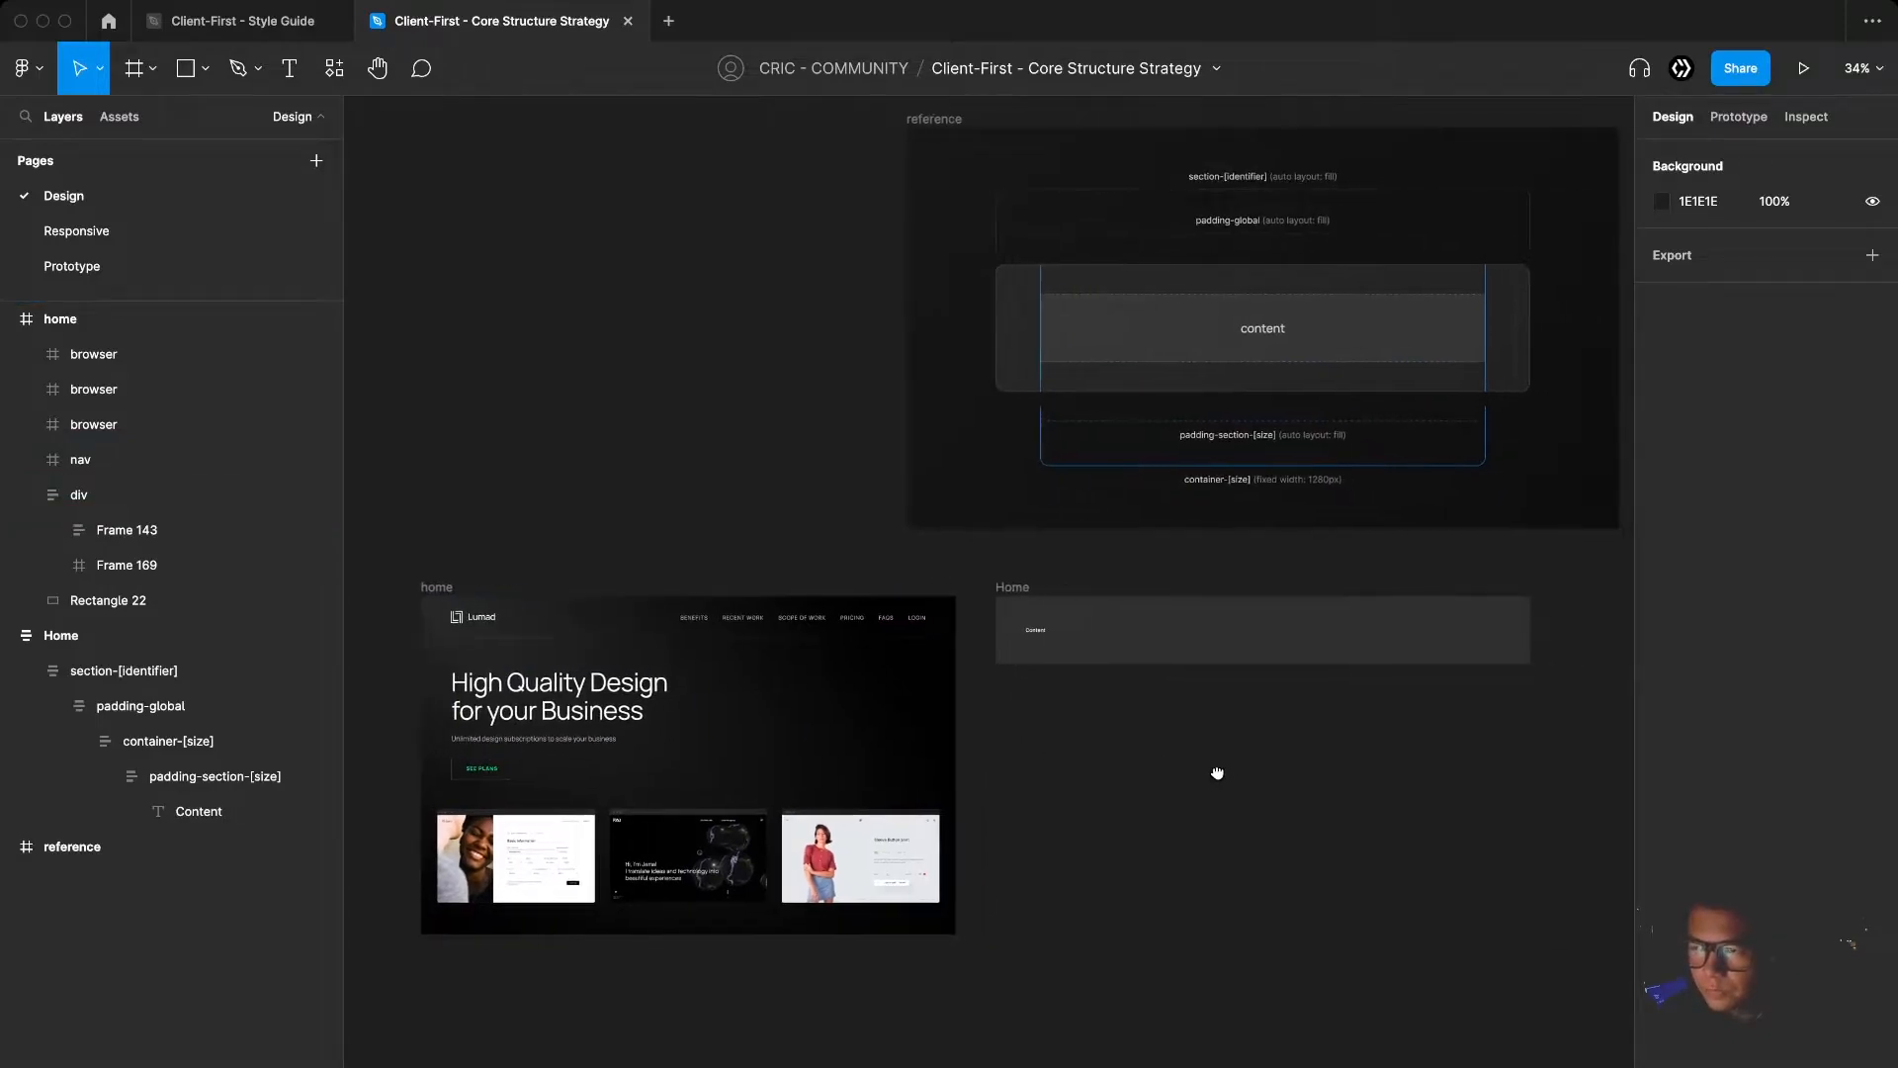
click(648, 619)
click(1164, 745)
Rename the section-[identifier] frame inside the Home structure as navbar_component
super+click(1042, 634)
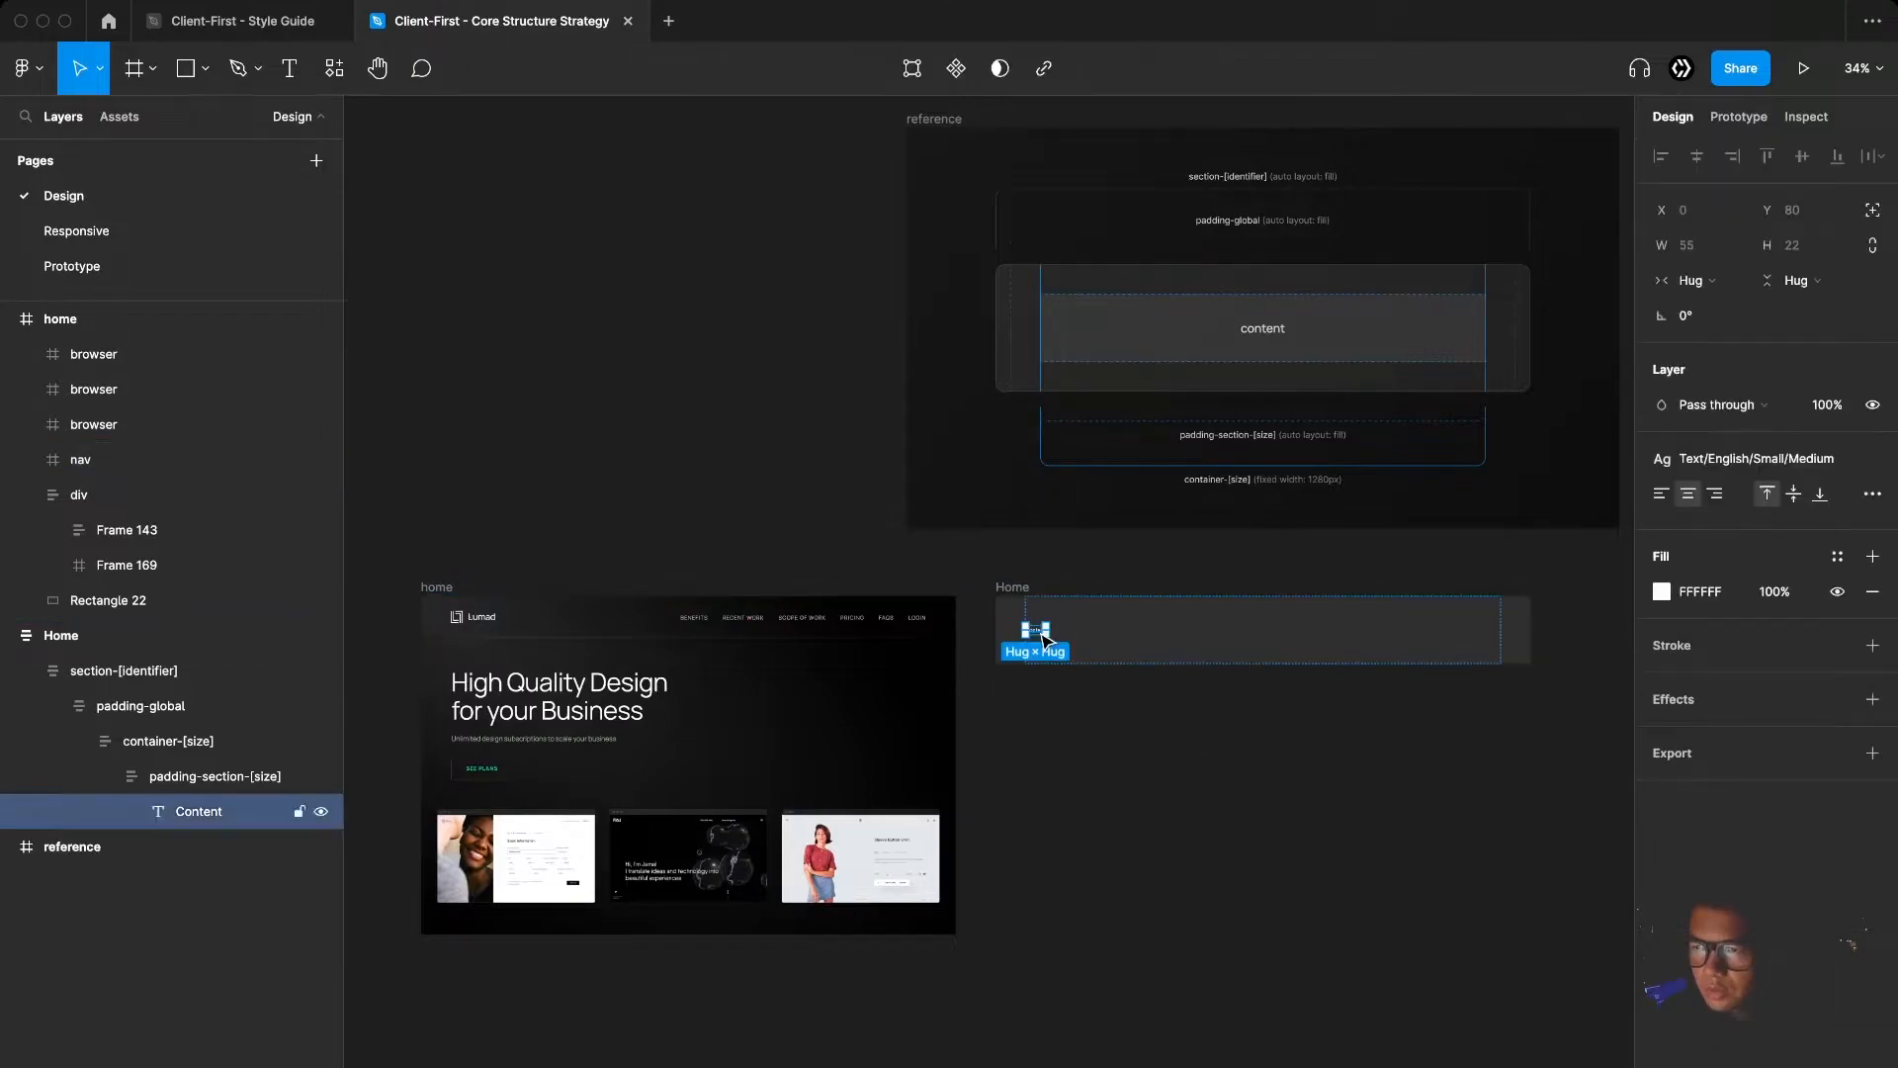
key(shift+Return)
key(shift+Return)
click(212, 671)
double_click(159, 672)
click(164, 672)
key(super+a)
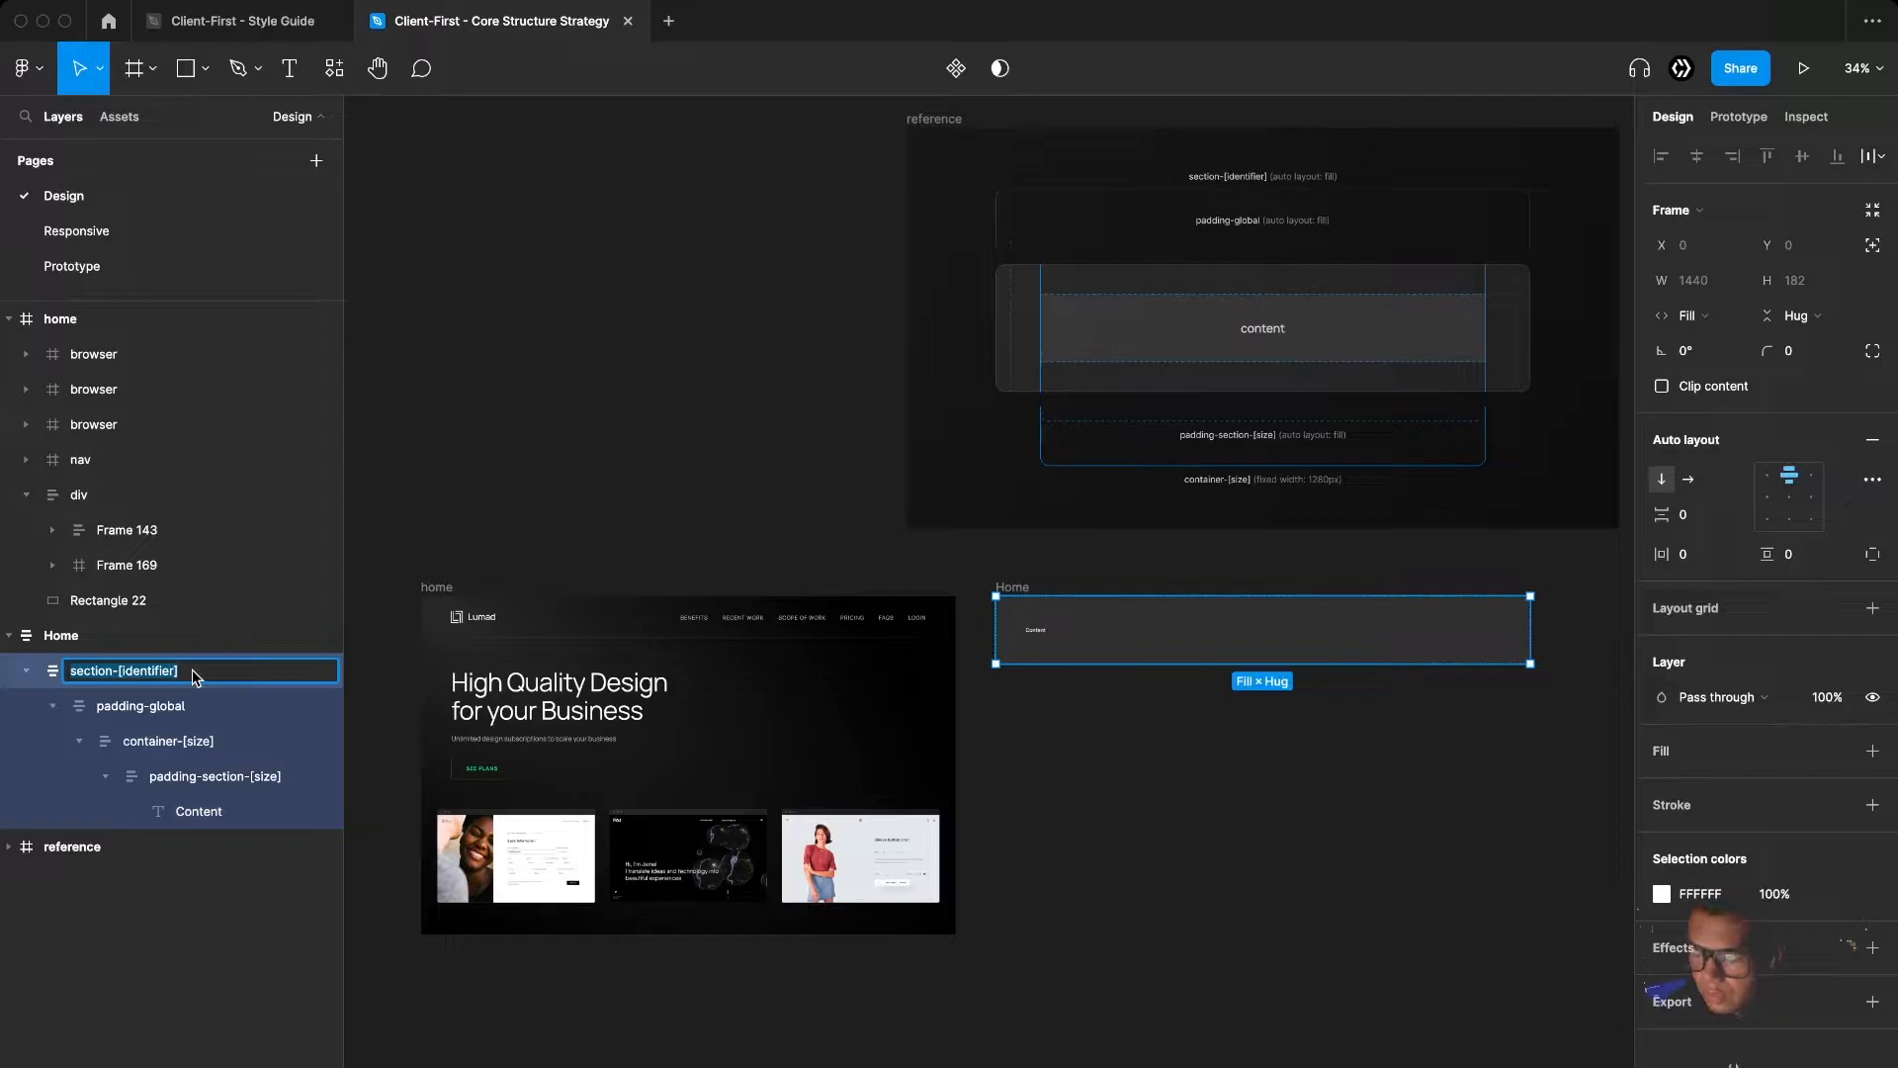
text(navbar_component)
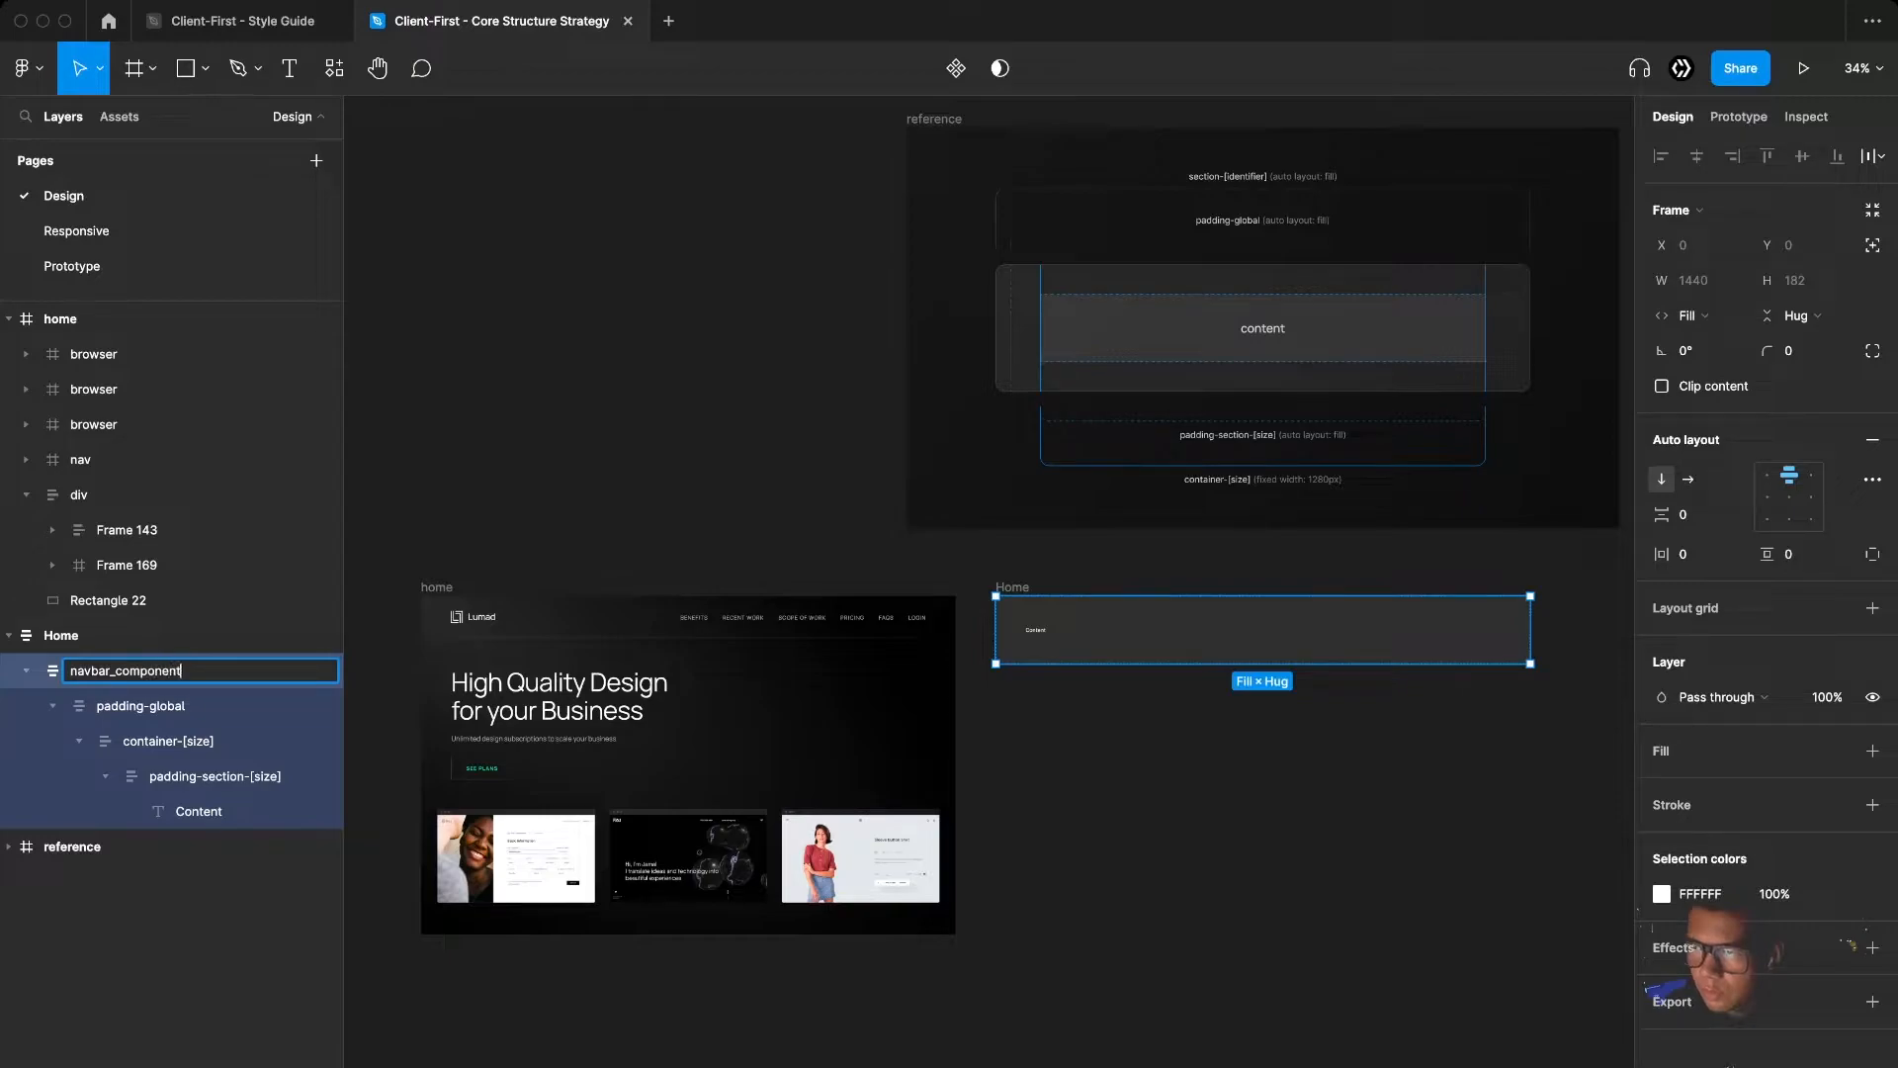
key(Return)
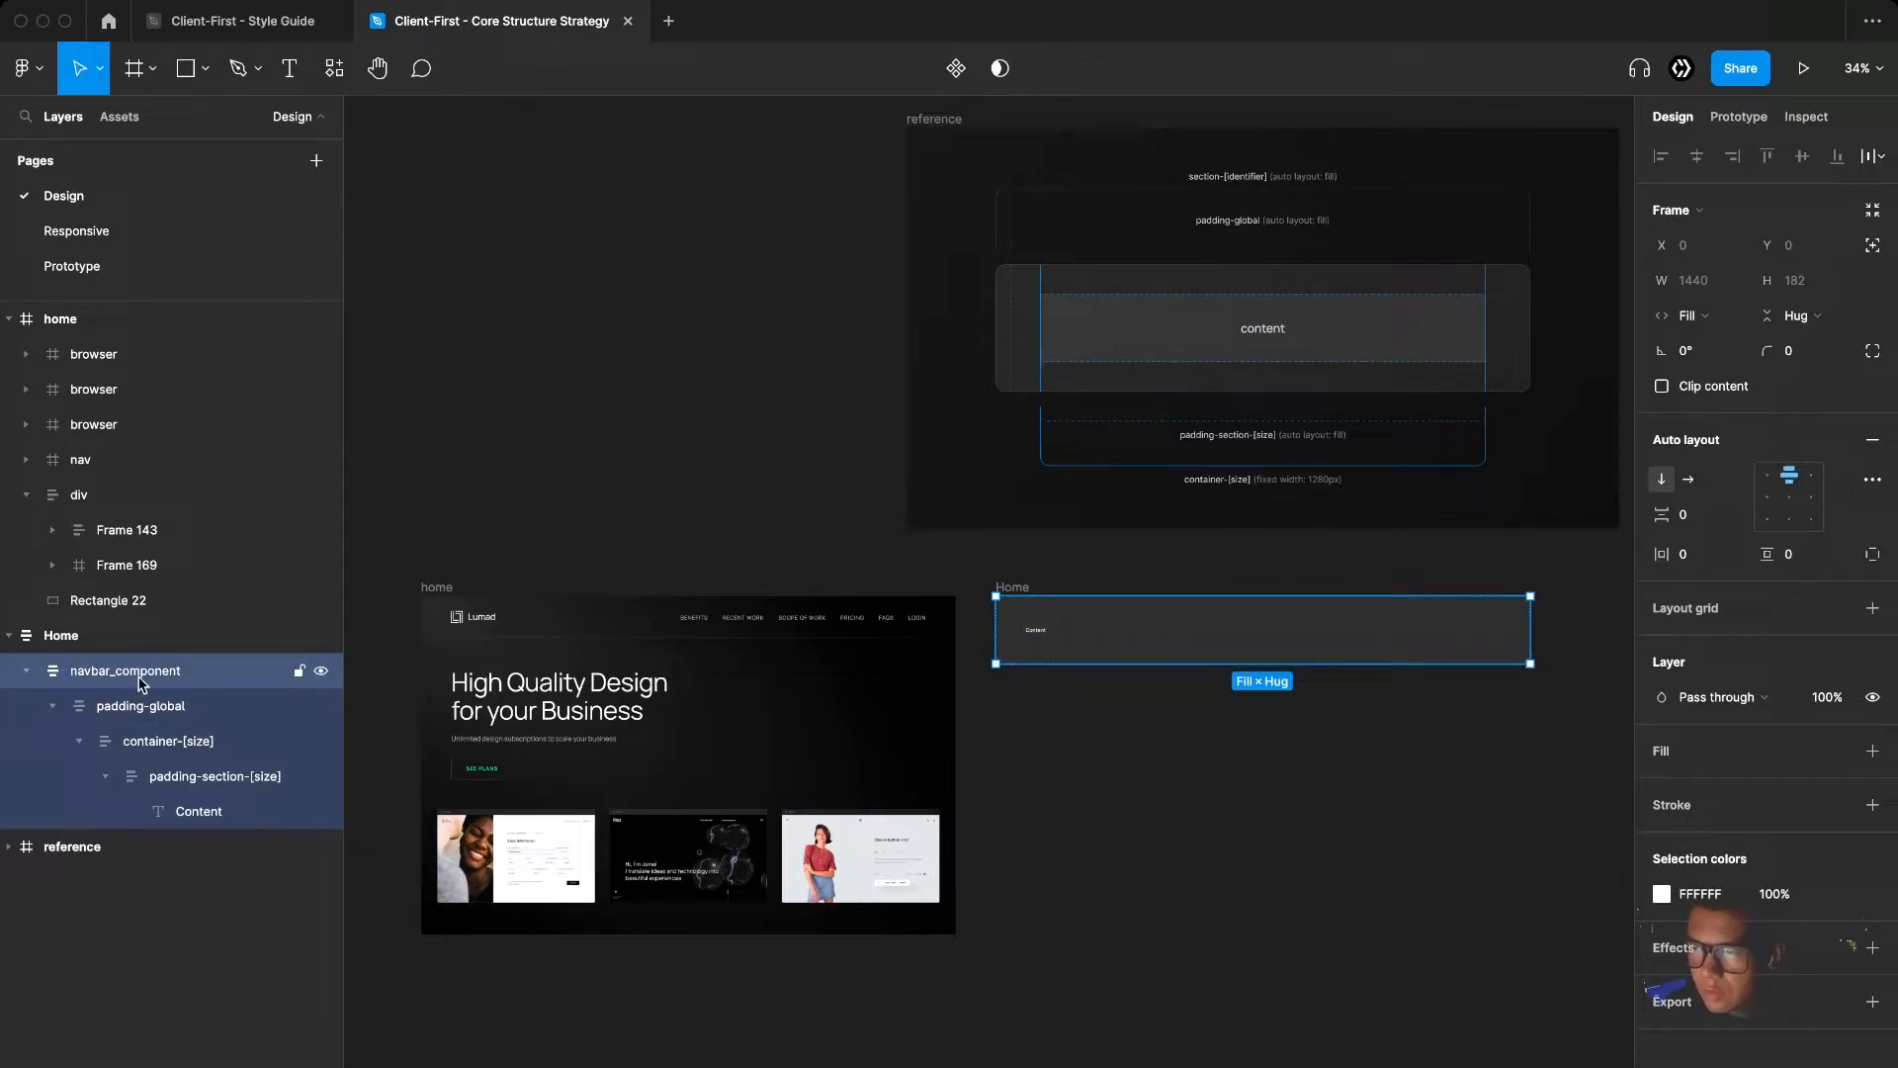
Rename the container-[size] frame inside navbar_component as container-large
double_click(182, 744)
drag(182, 744, 262, 749)
key(BackSpace)
text(large)
key(Return)
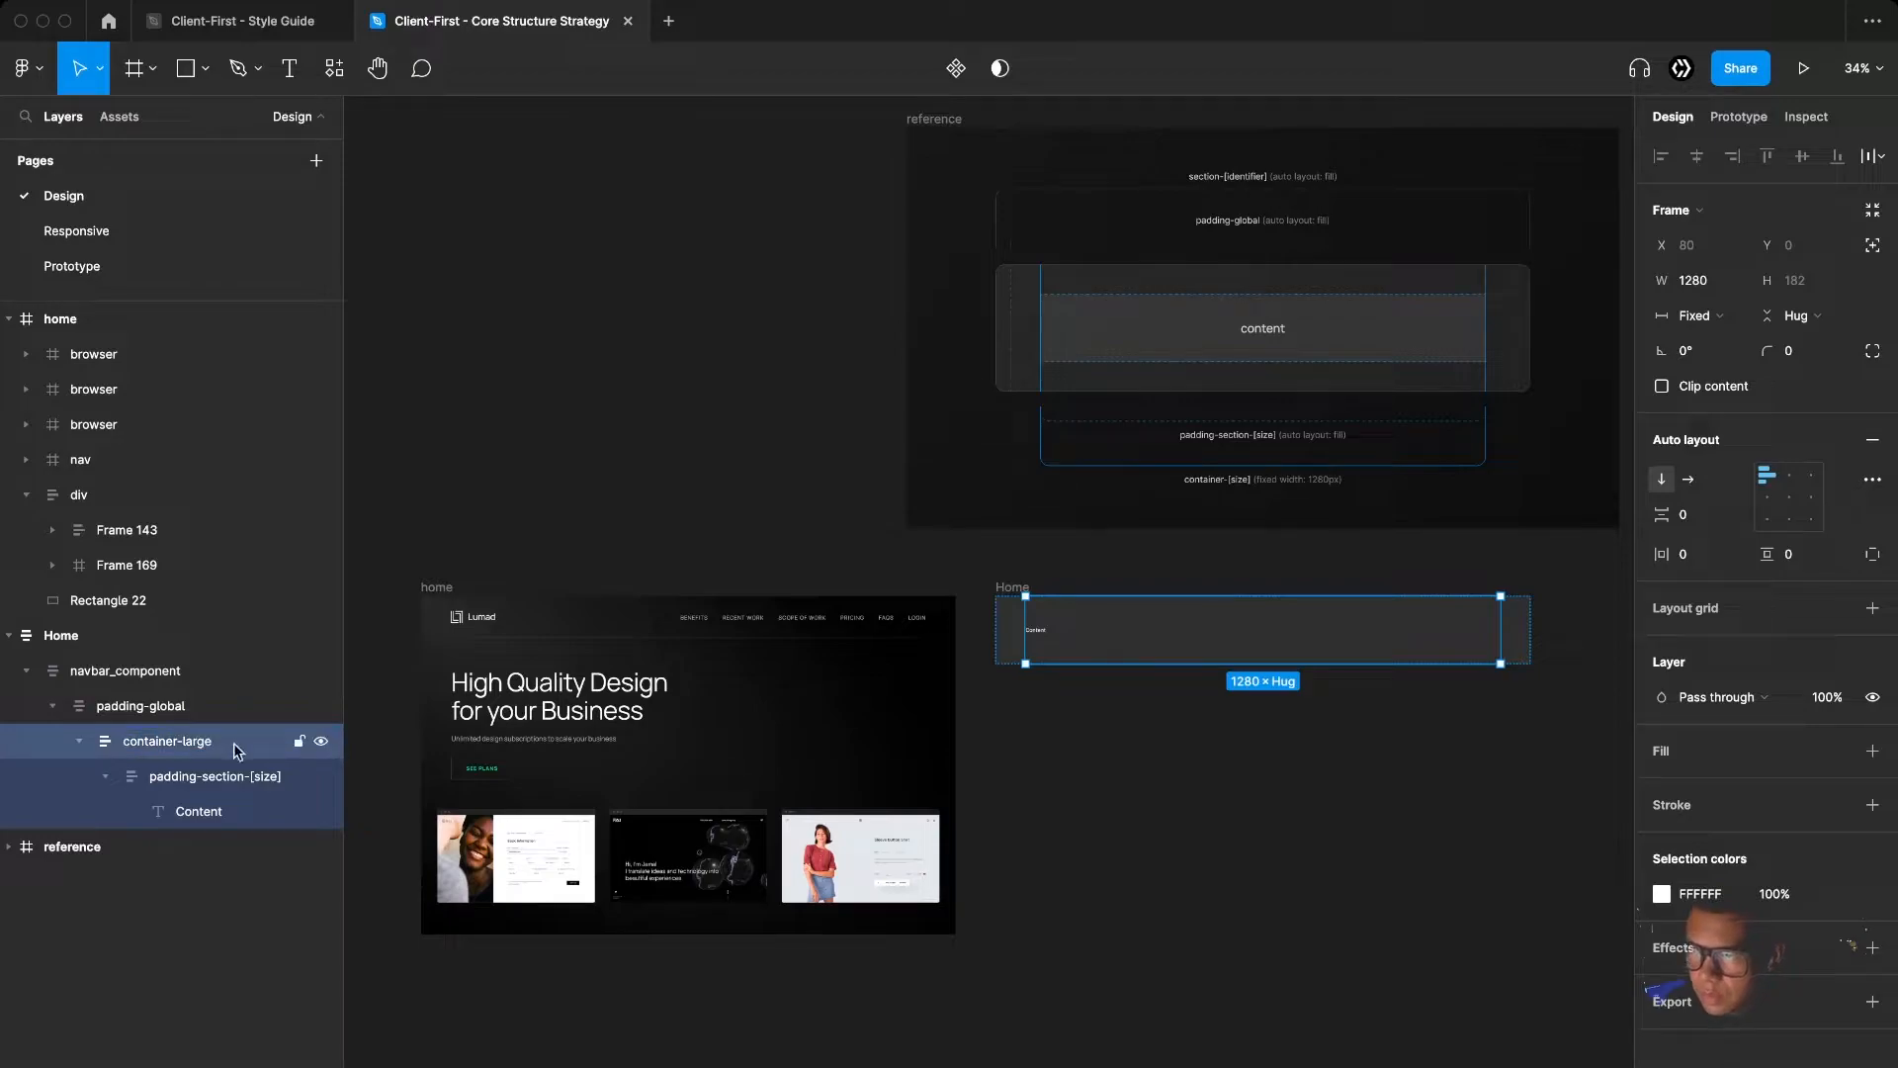
Rename the padding-section-[size] frame inside container-large as padding-section-small
double_click(217, 778)
click(181, 777)
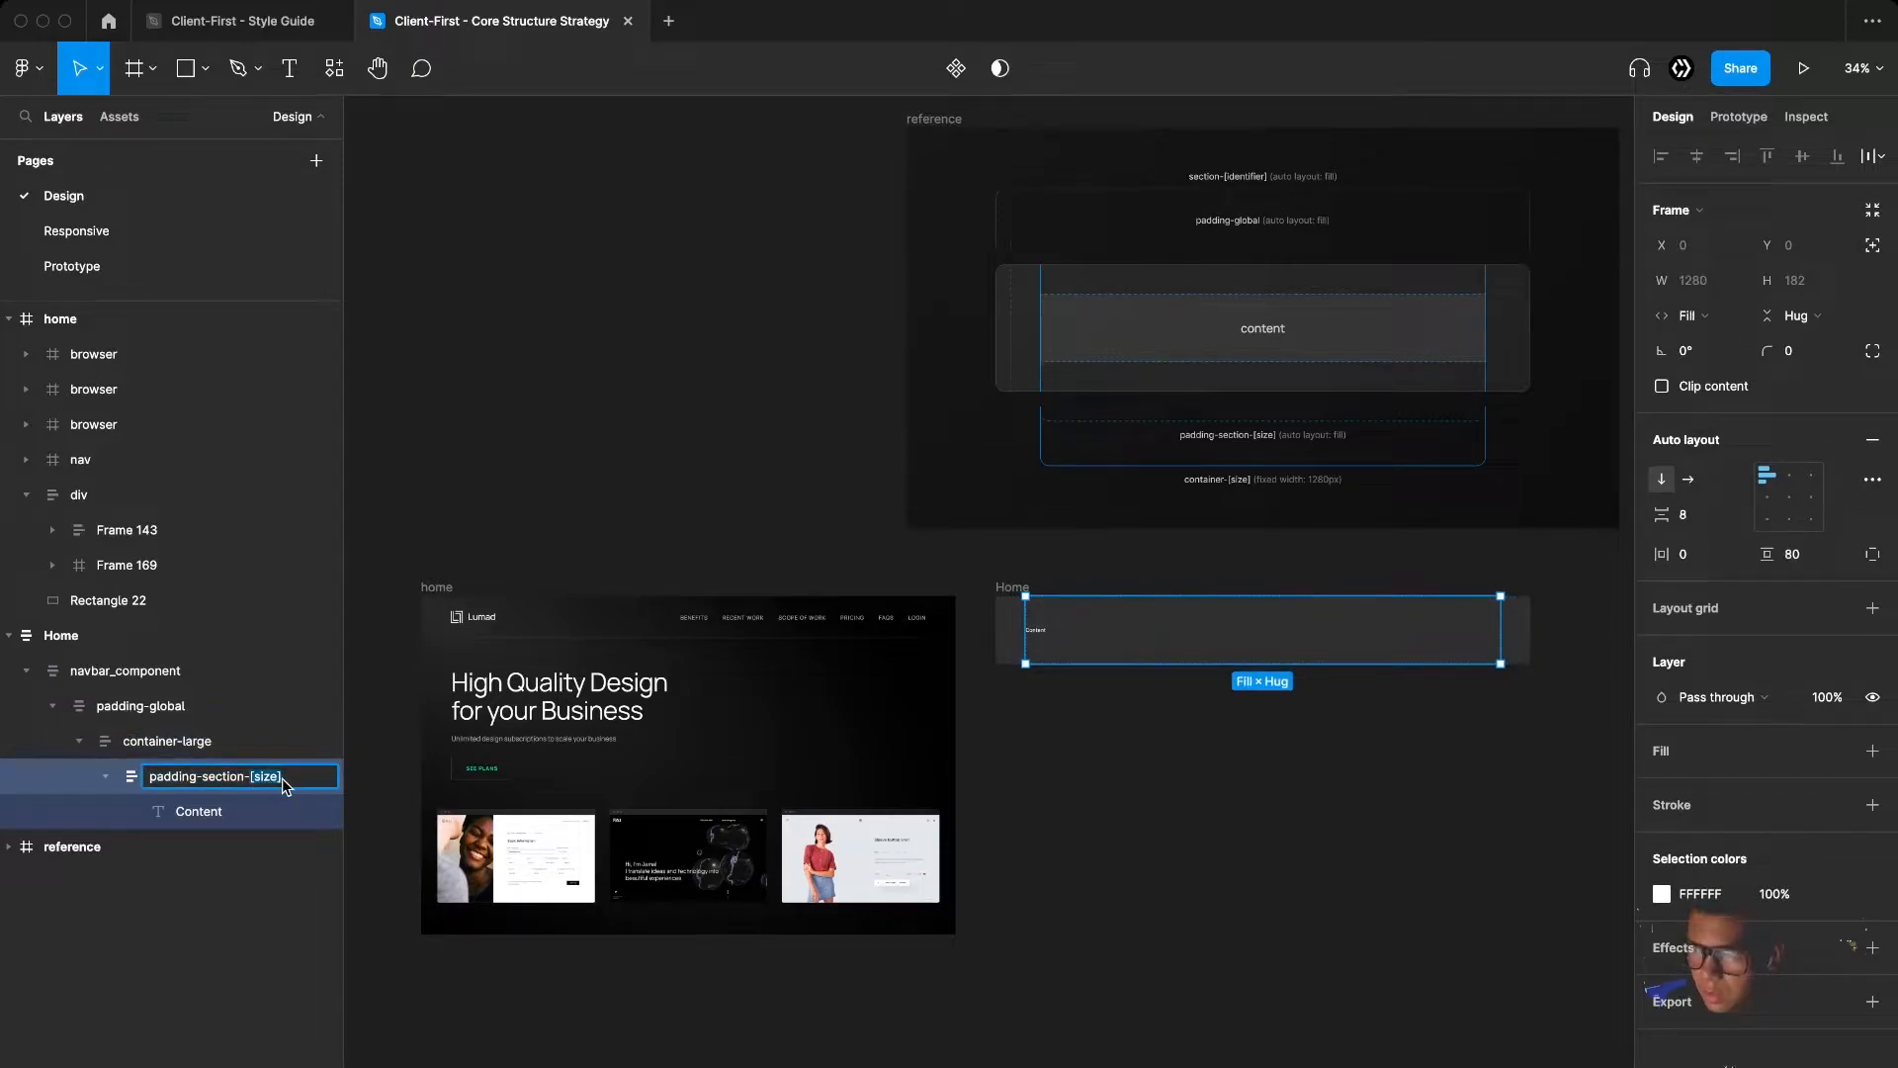
text(sma)
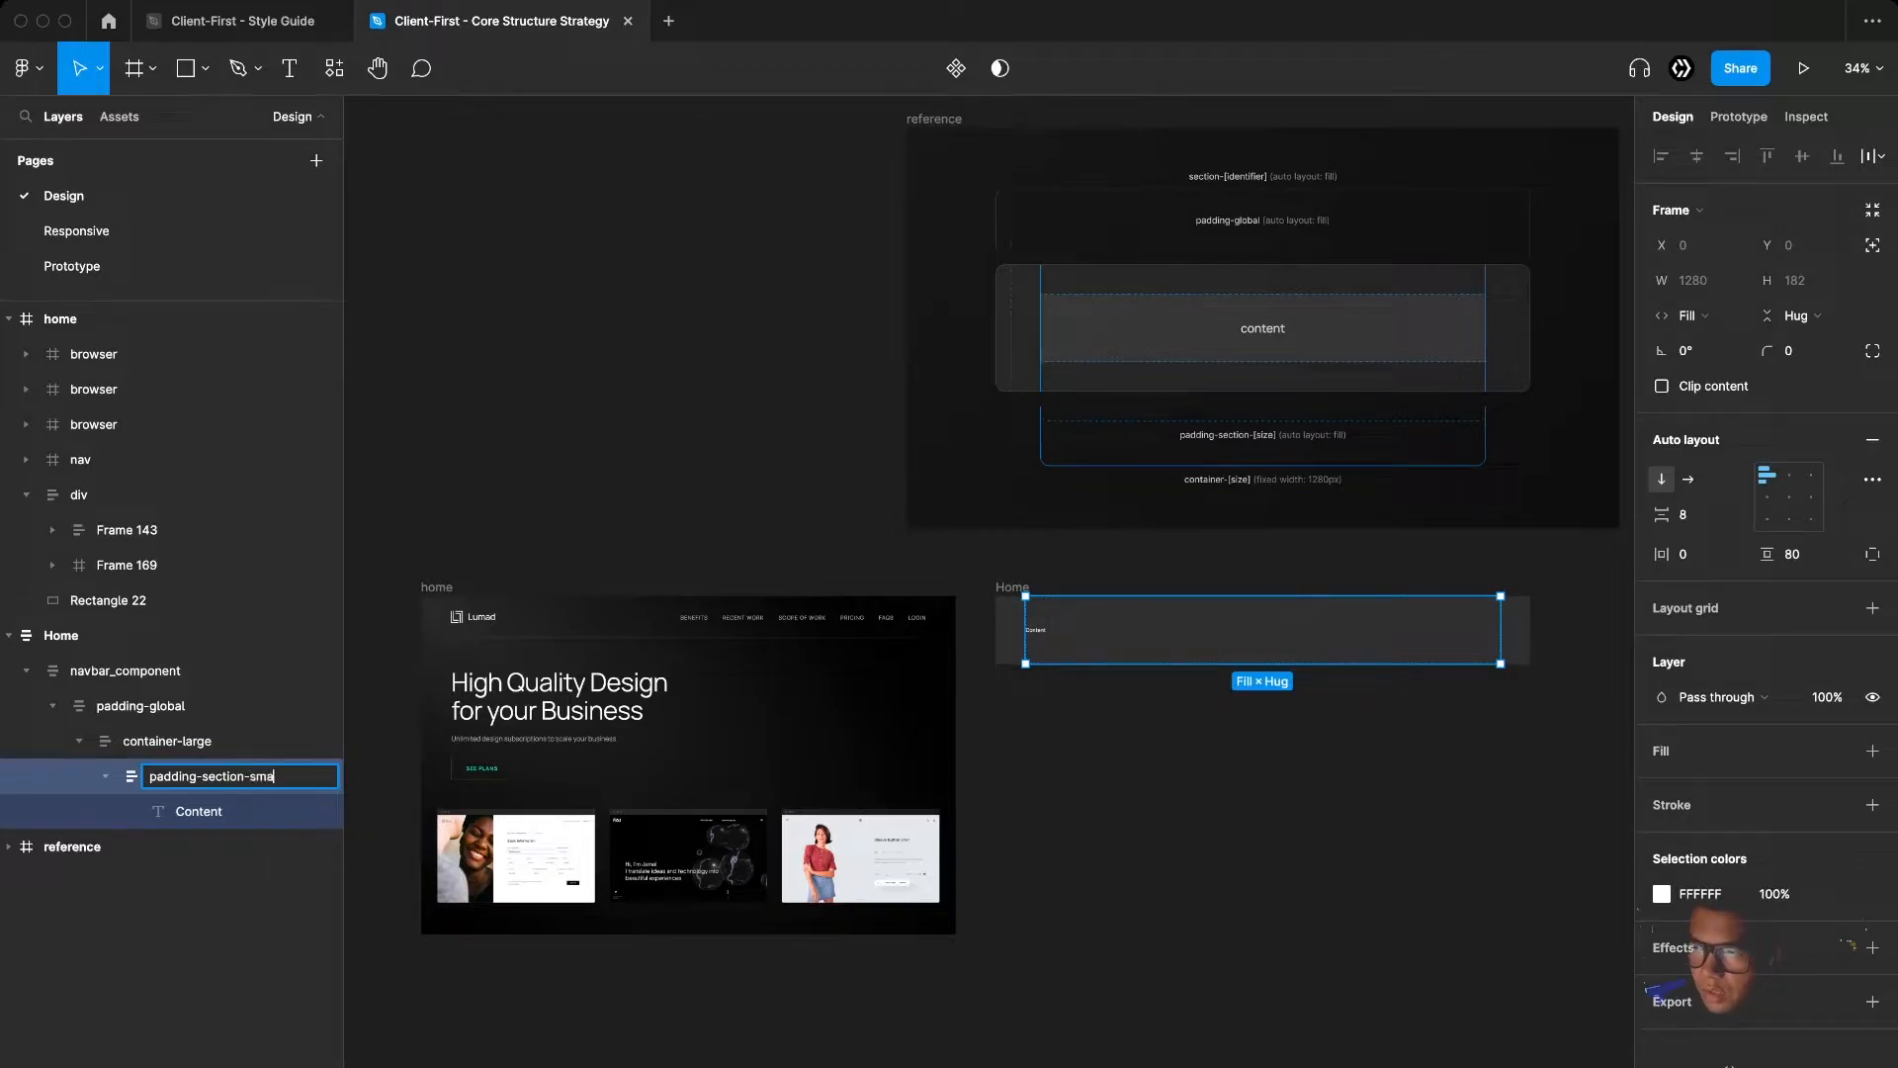
text(ll)
key(Return)
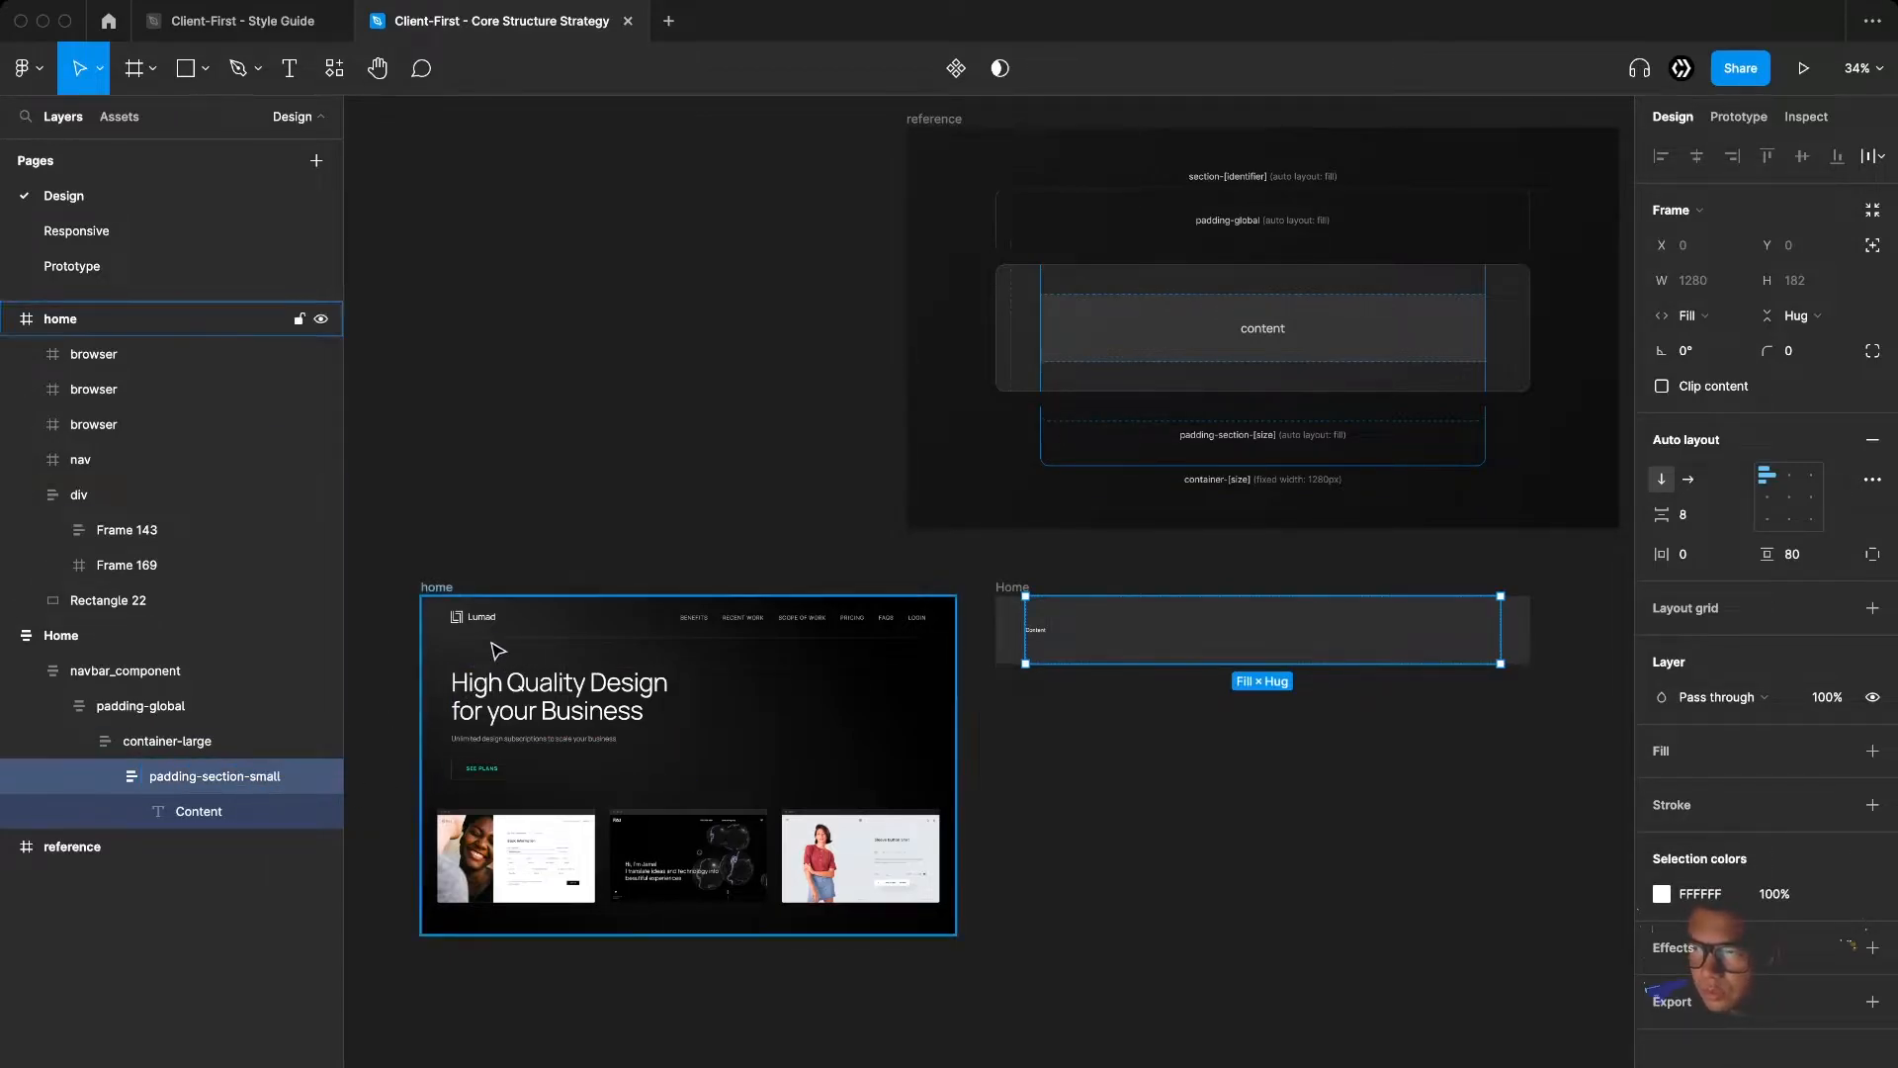
Examine the nav links and logo in the nav frame of the pasted home design
scroll(695, 630, up, 3)
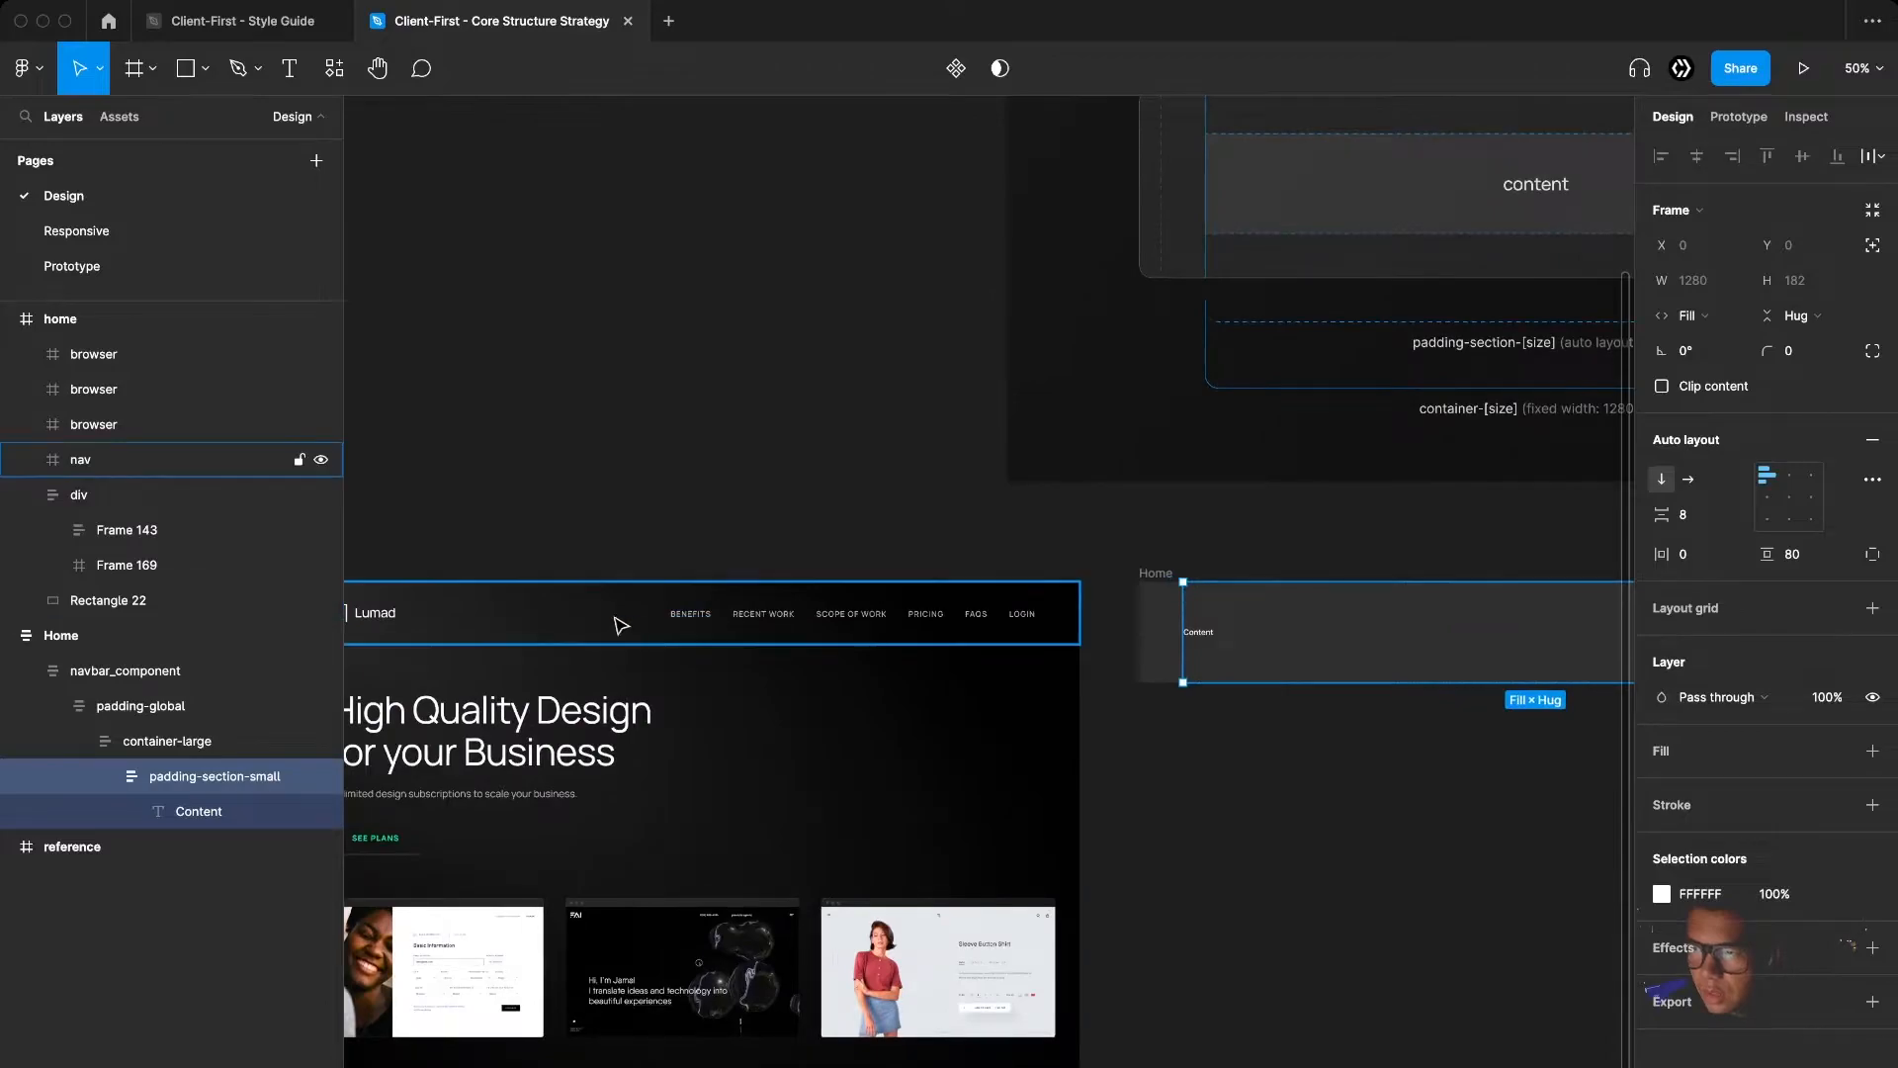
double_click(685, 616)
double_click(685, 616)
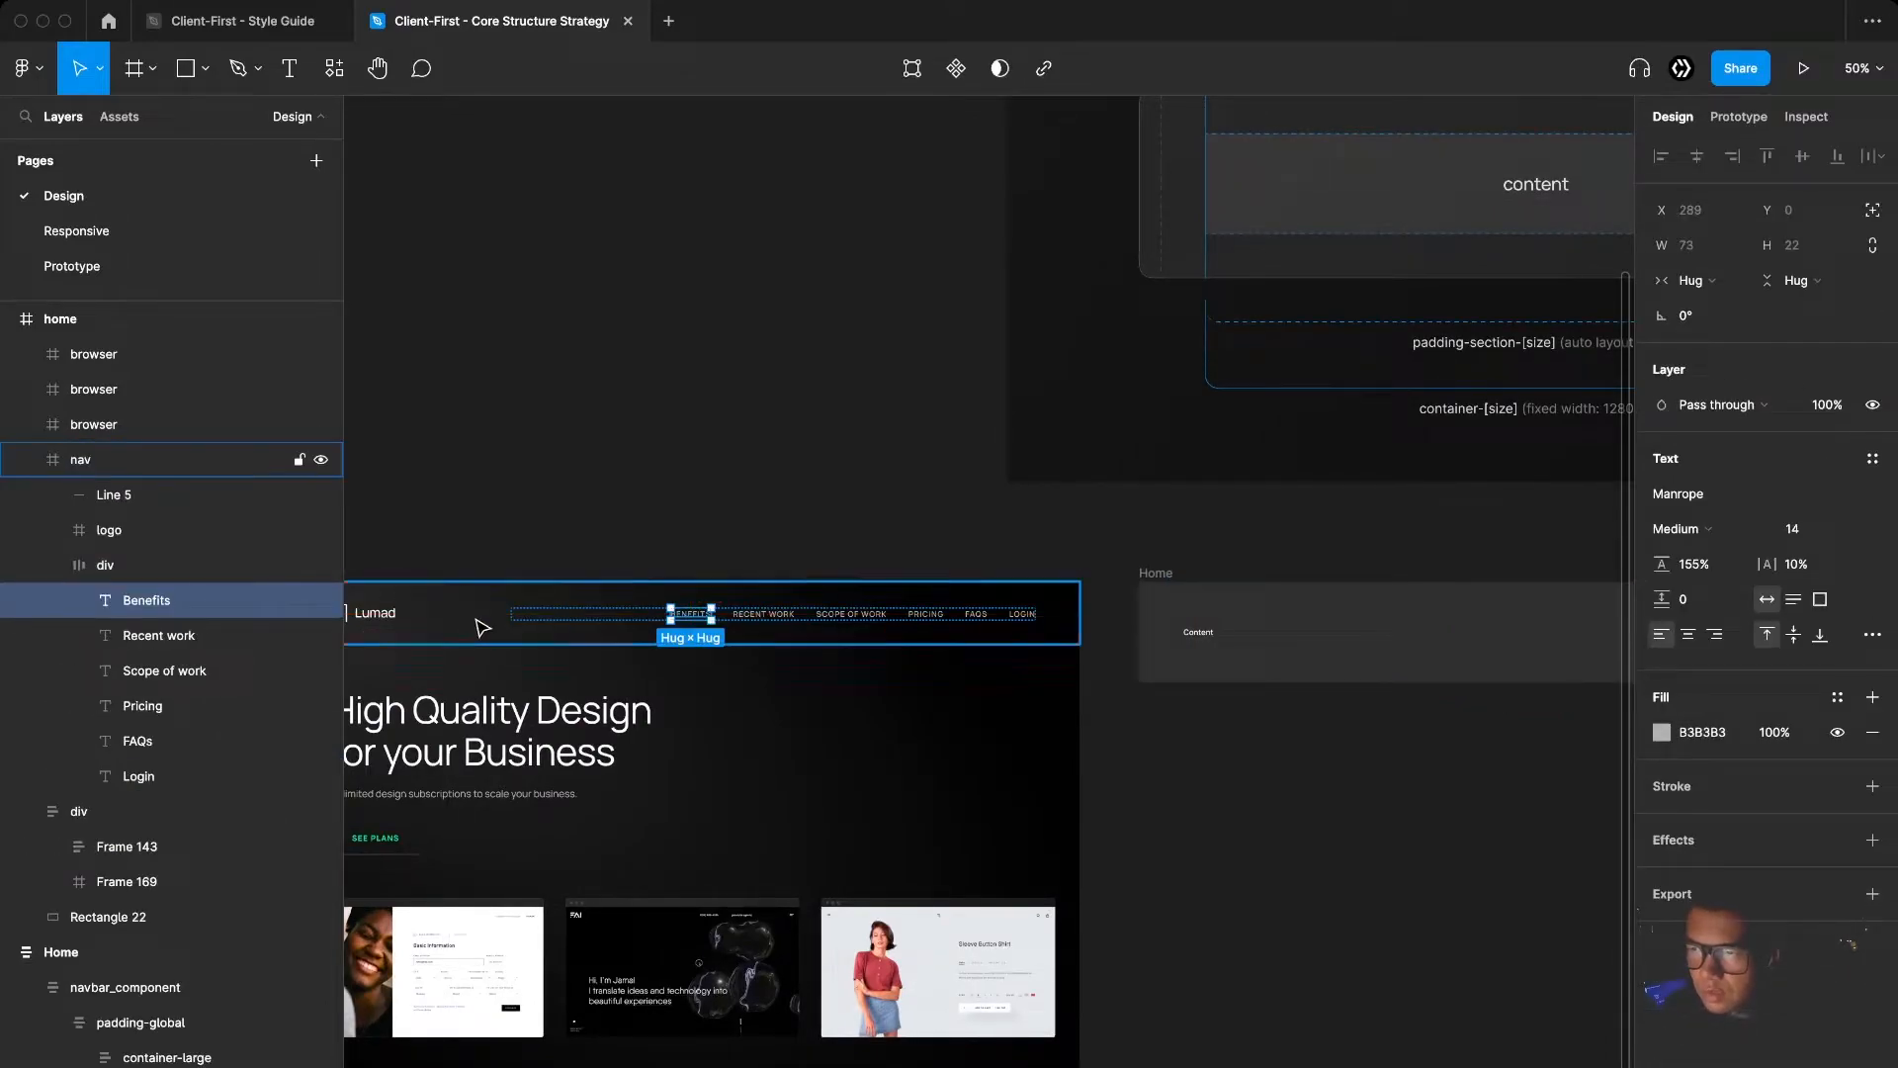
click(388, 615)
click(1246, 769)
Set the vertical padding of the padding-section-small frame to 40
scroll(1256, 770, down, 2)
drag(1296, 768, 951, 723)
super+click(866, 606)
click(954, 599)
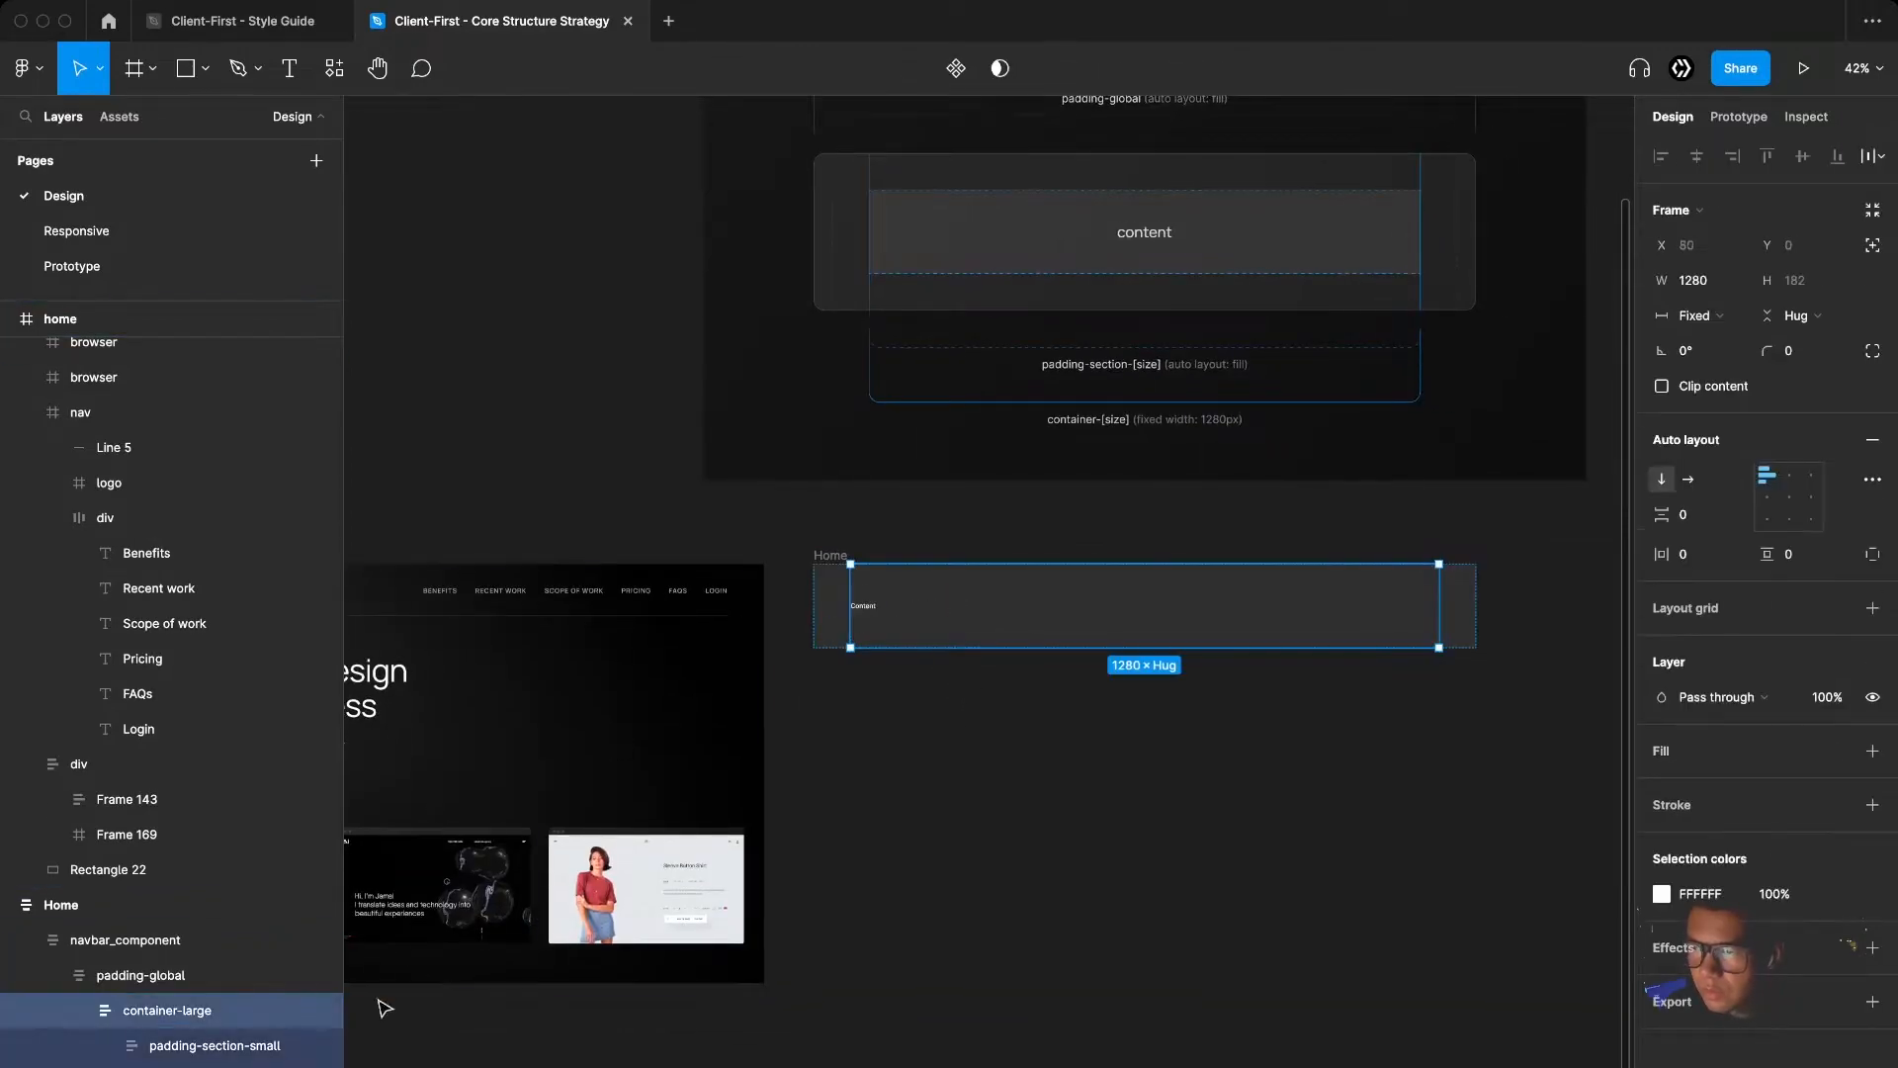
click(226, 1046)
click(1792, 554)
text(40)
key(Return)
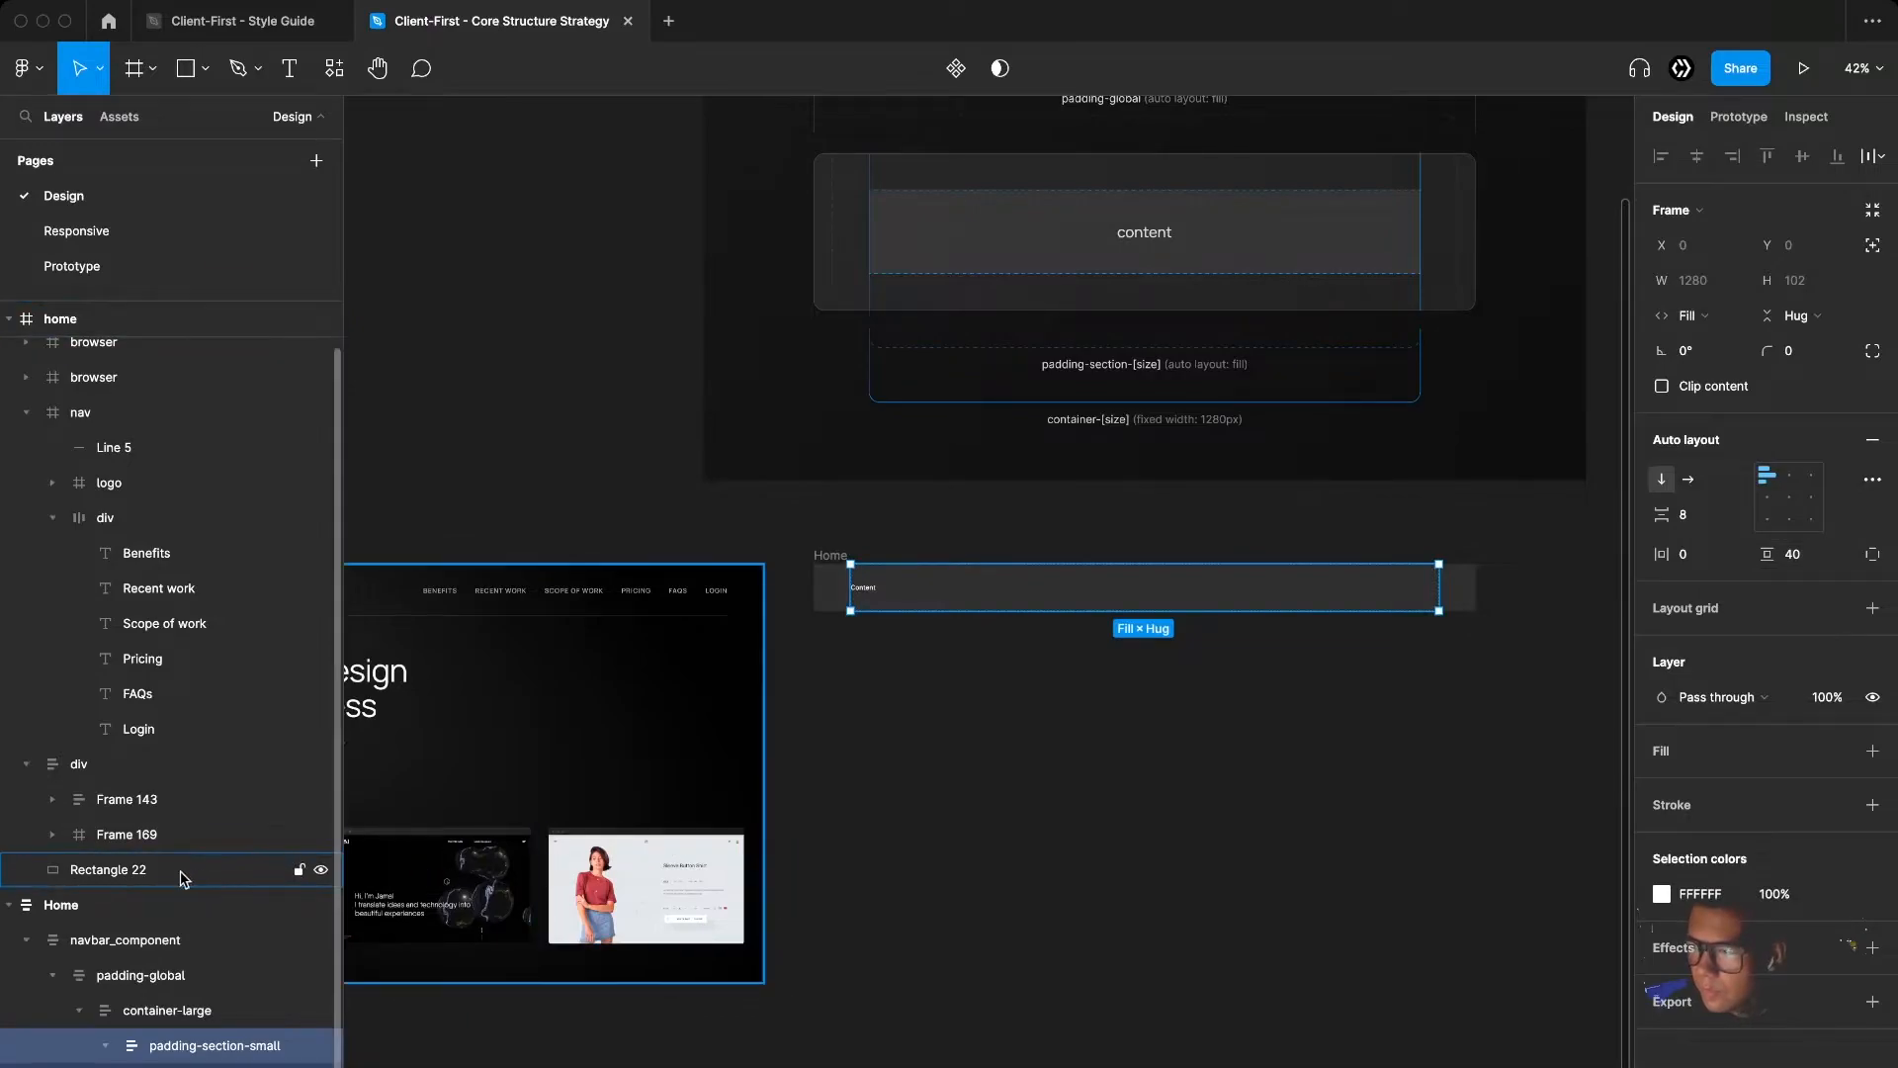
Copy the logo from the pasted home design into padding-section-small and delete the Content placeholder text
click(194, 1007)
click(158, 939)
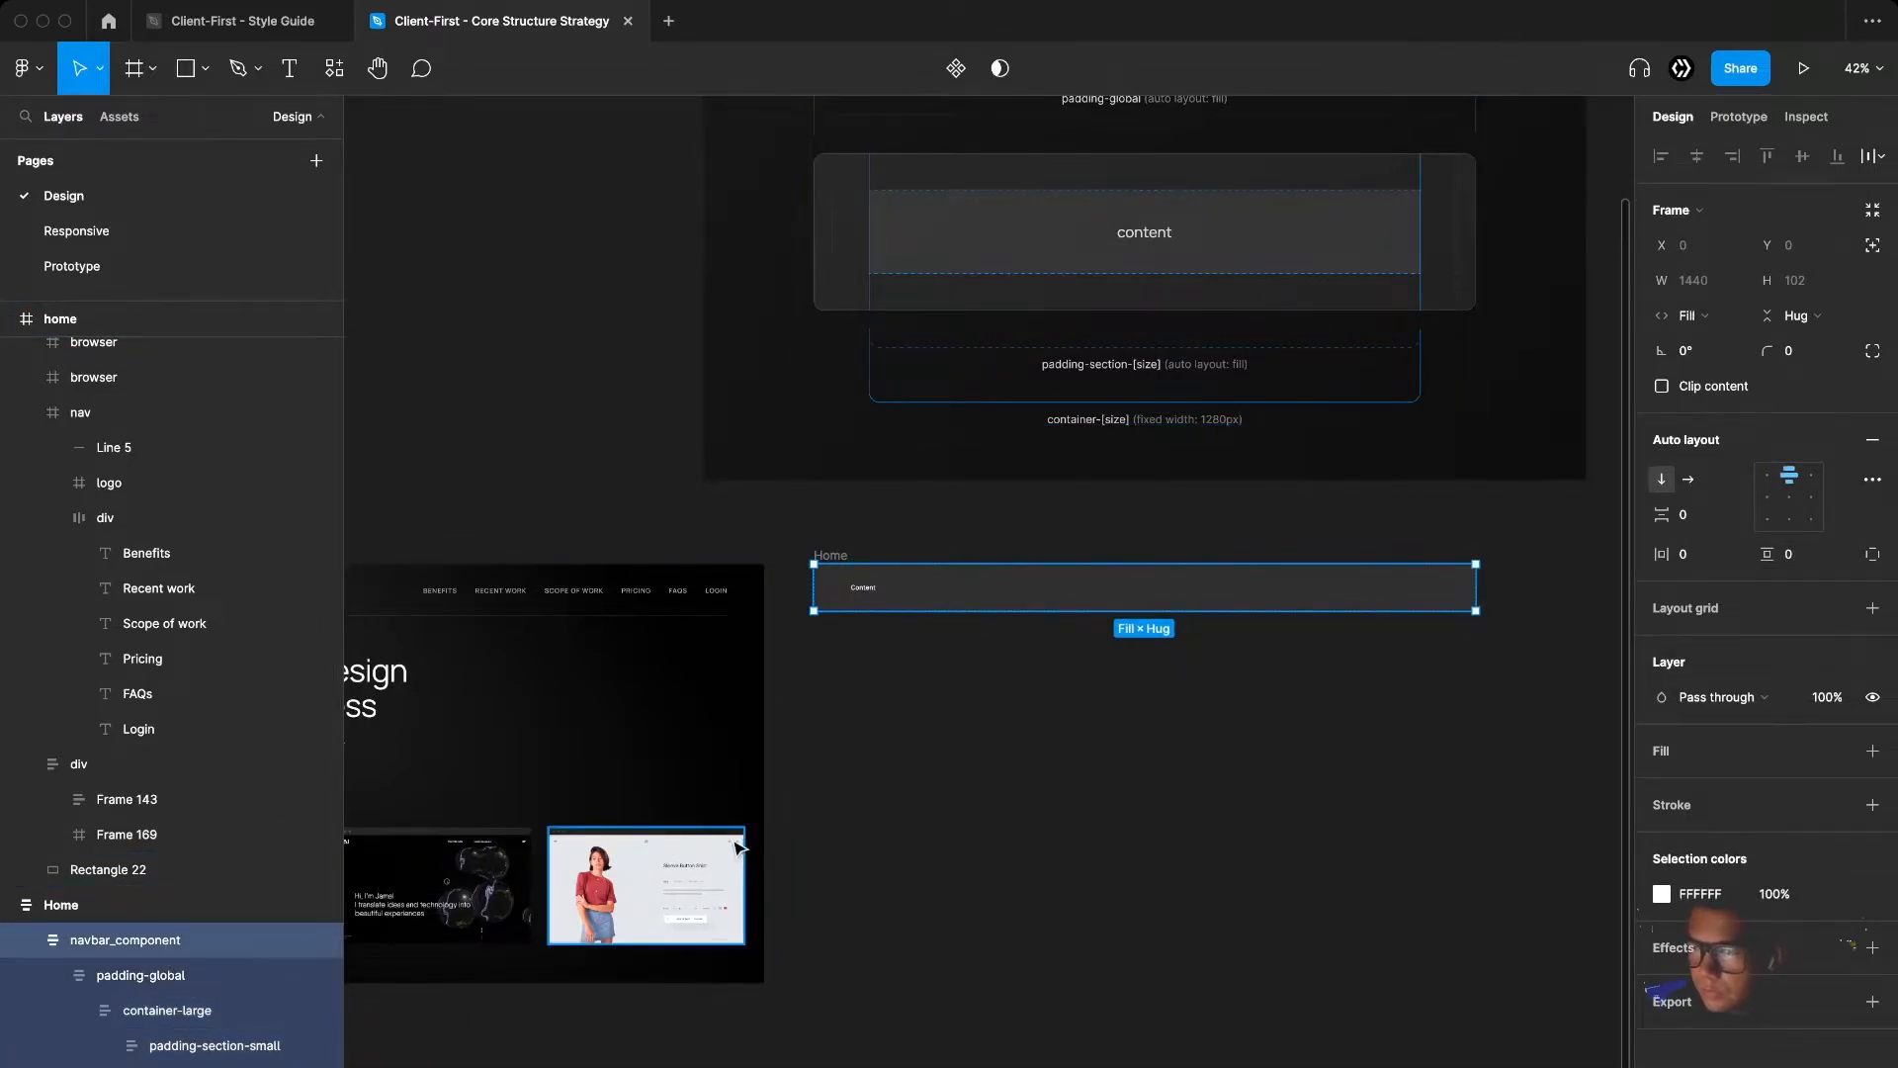
click(27, 940)
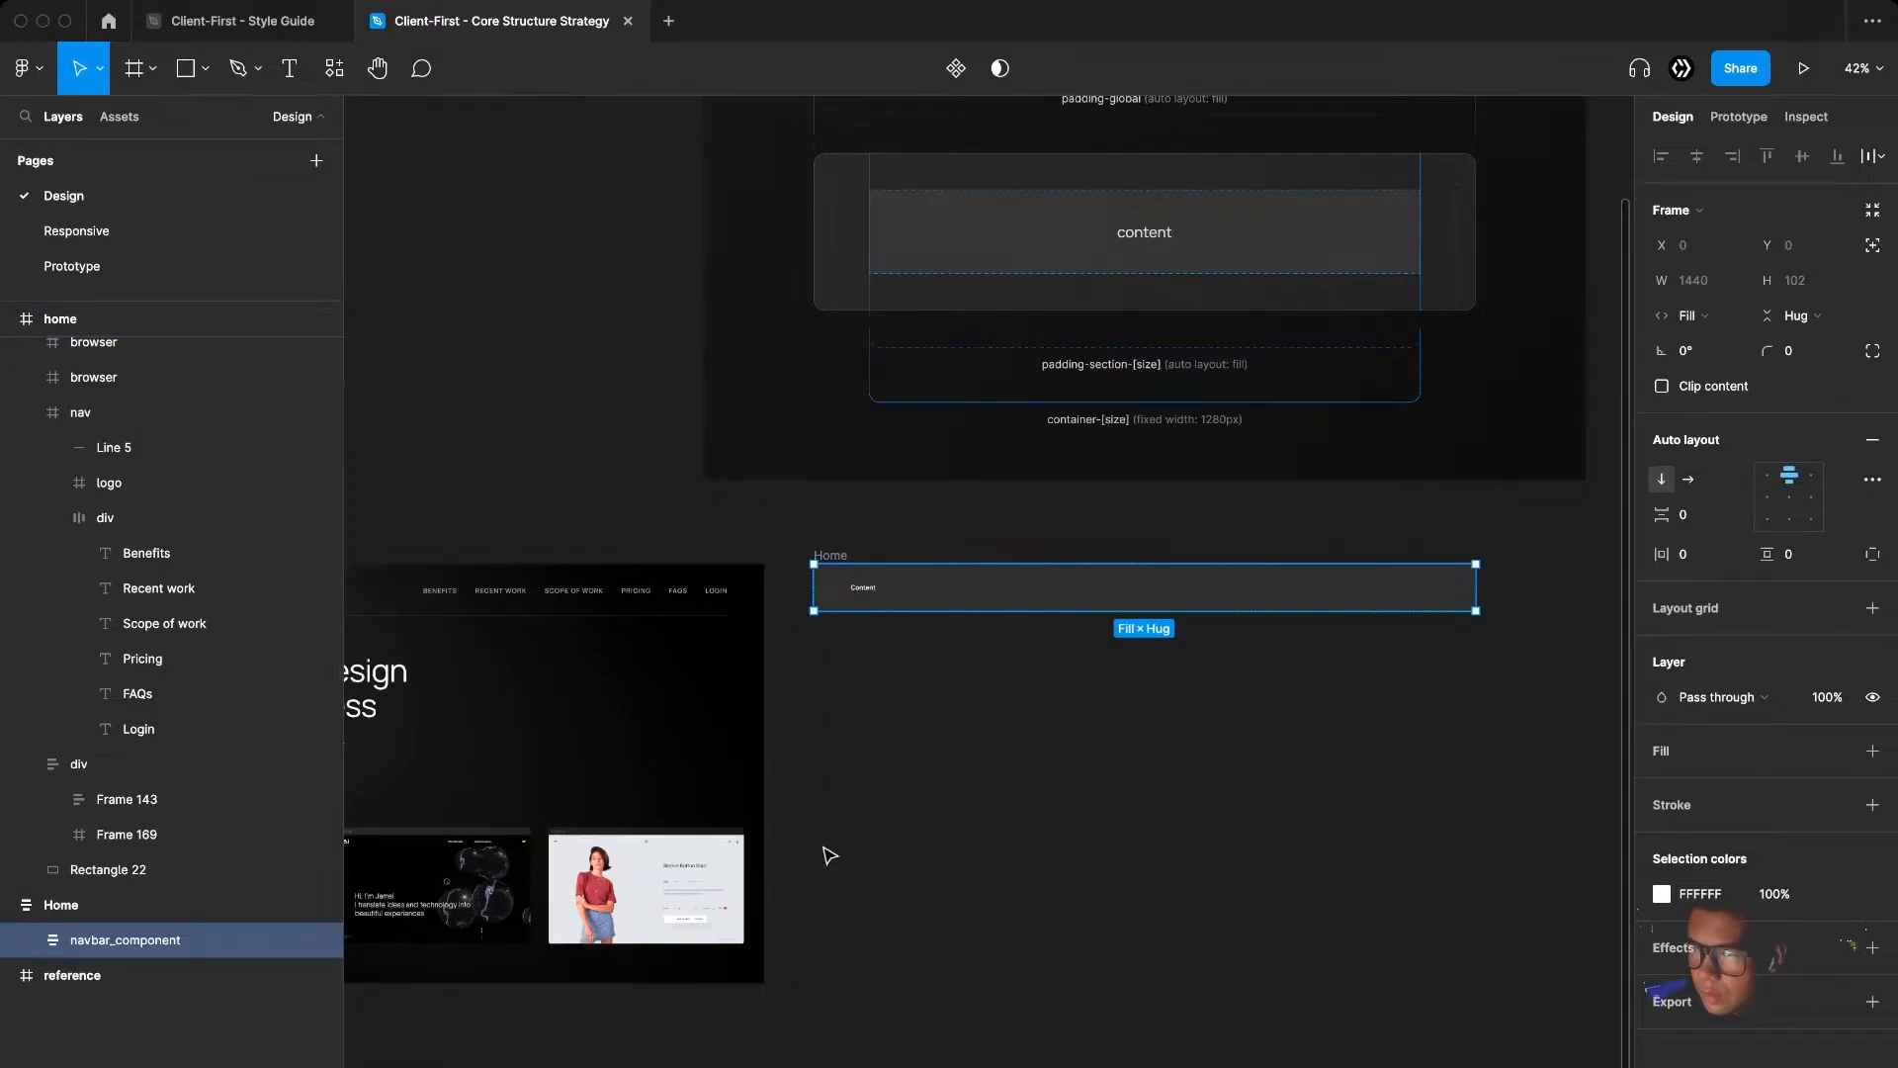
scroll(969, 850, left, 5)
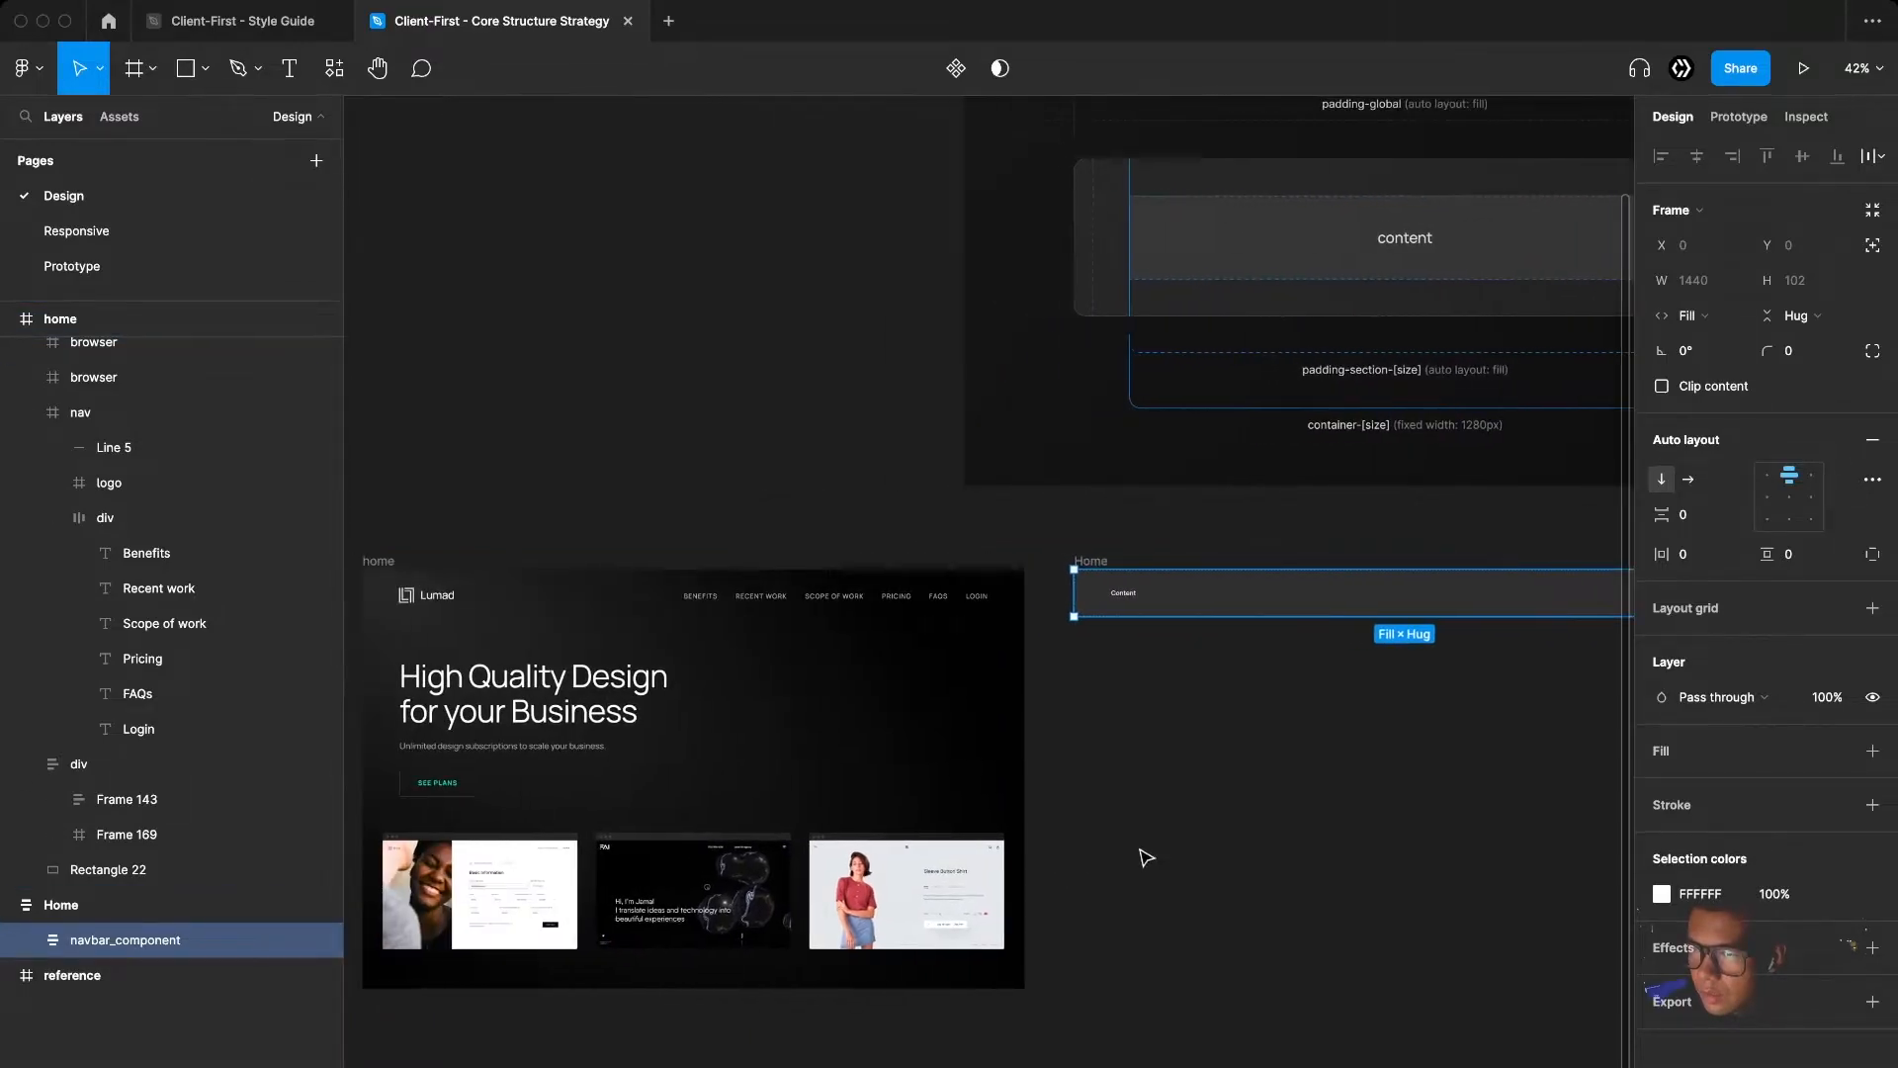
super+click(696, 597)
click(433, 598)
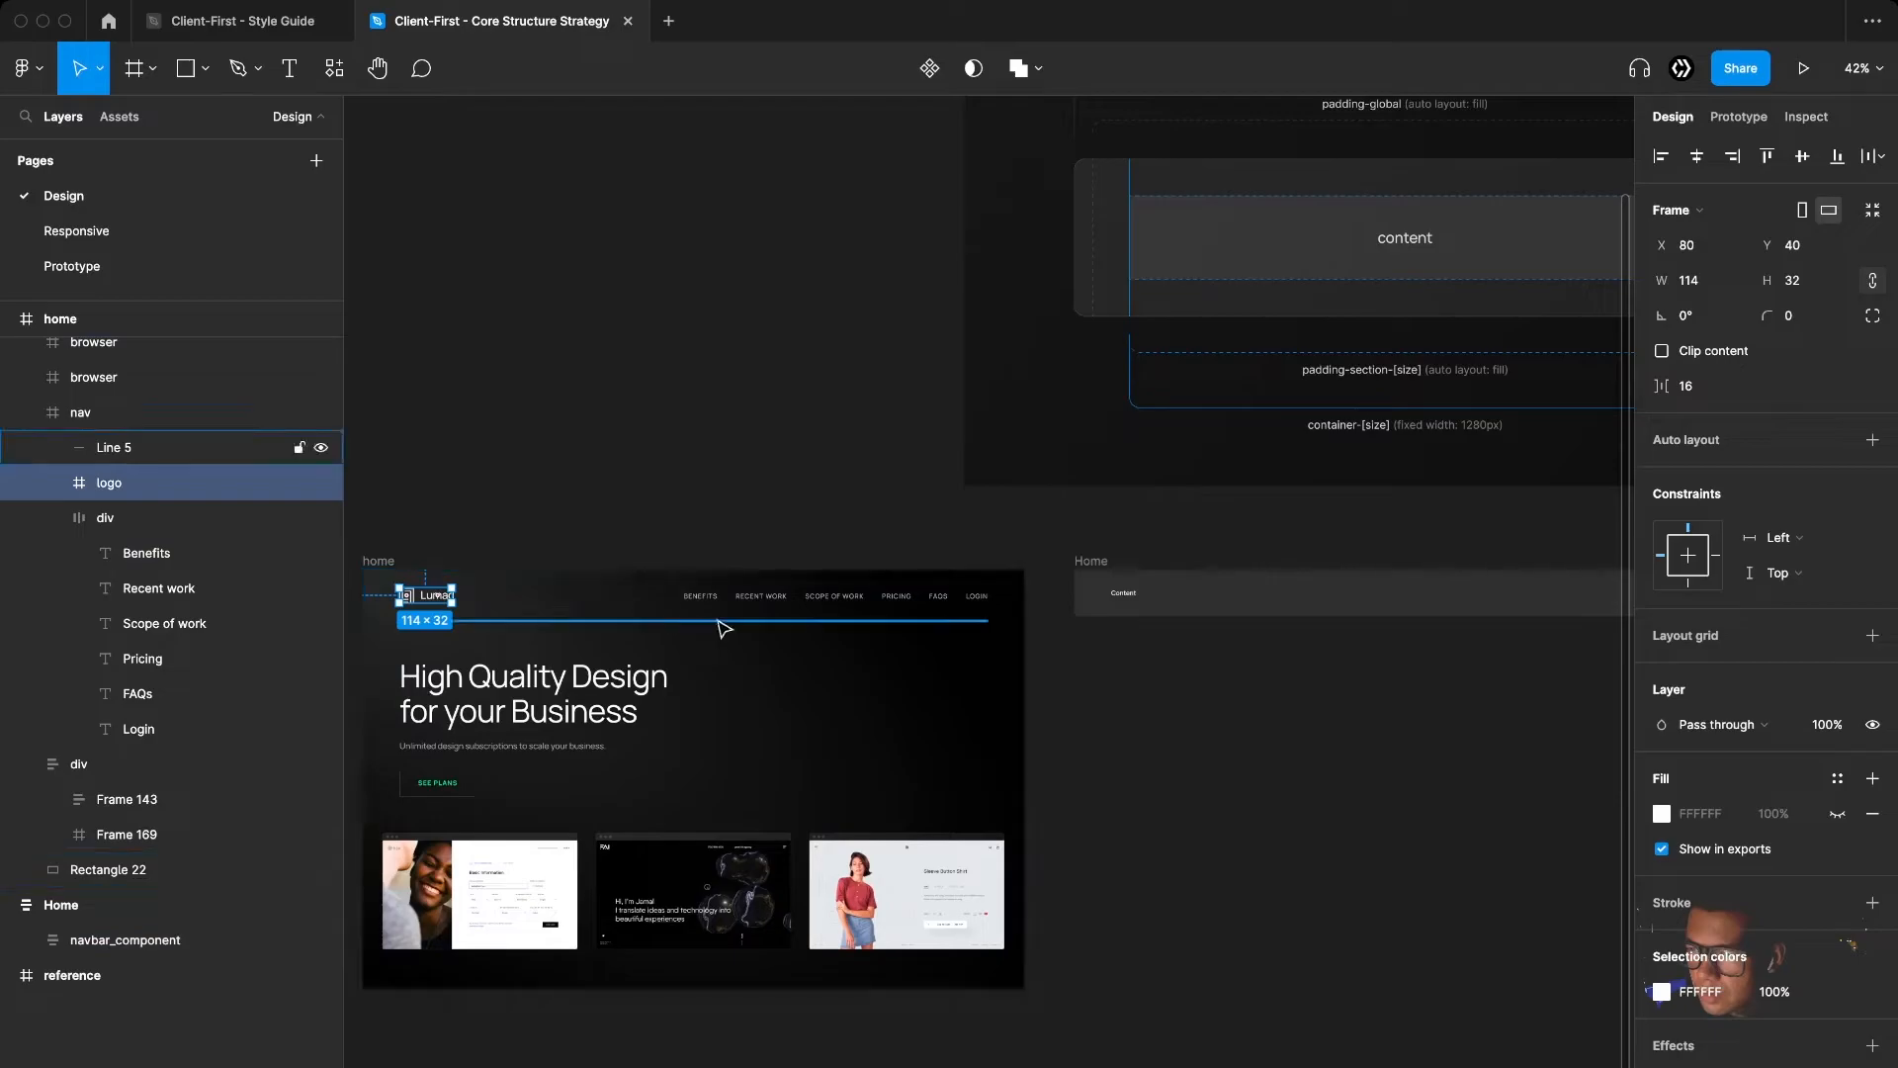
super+click(1123, 594)
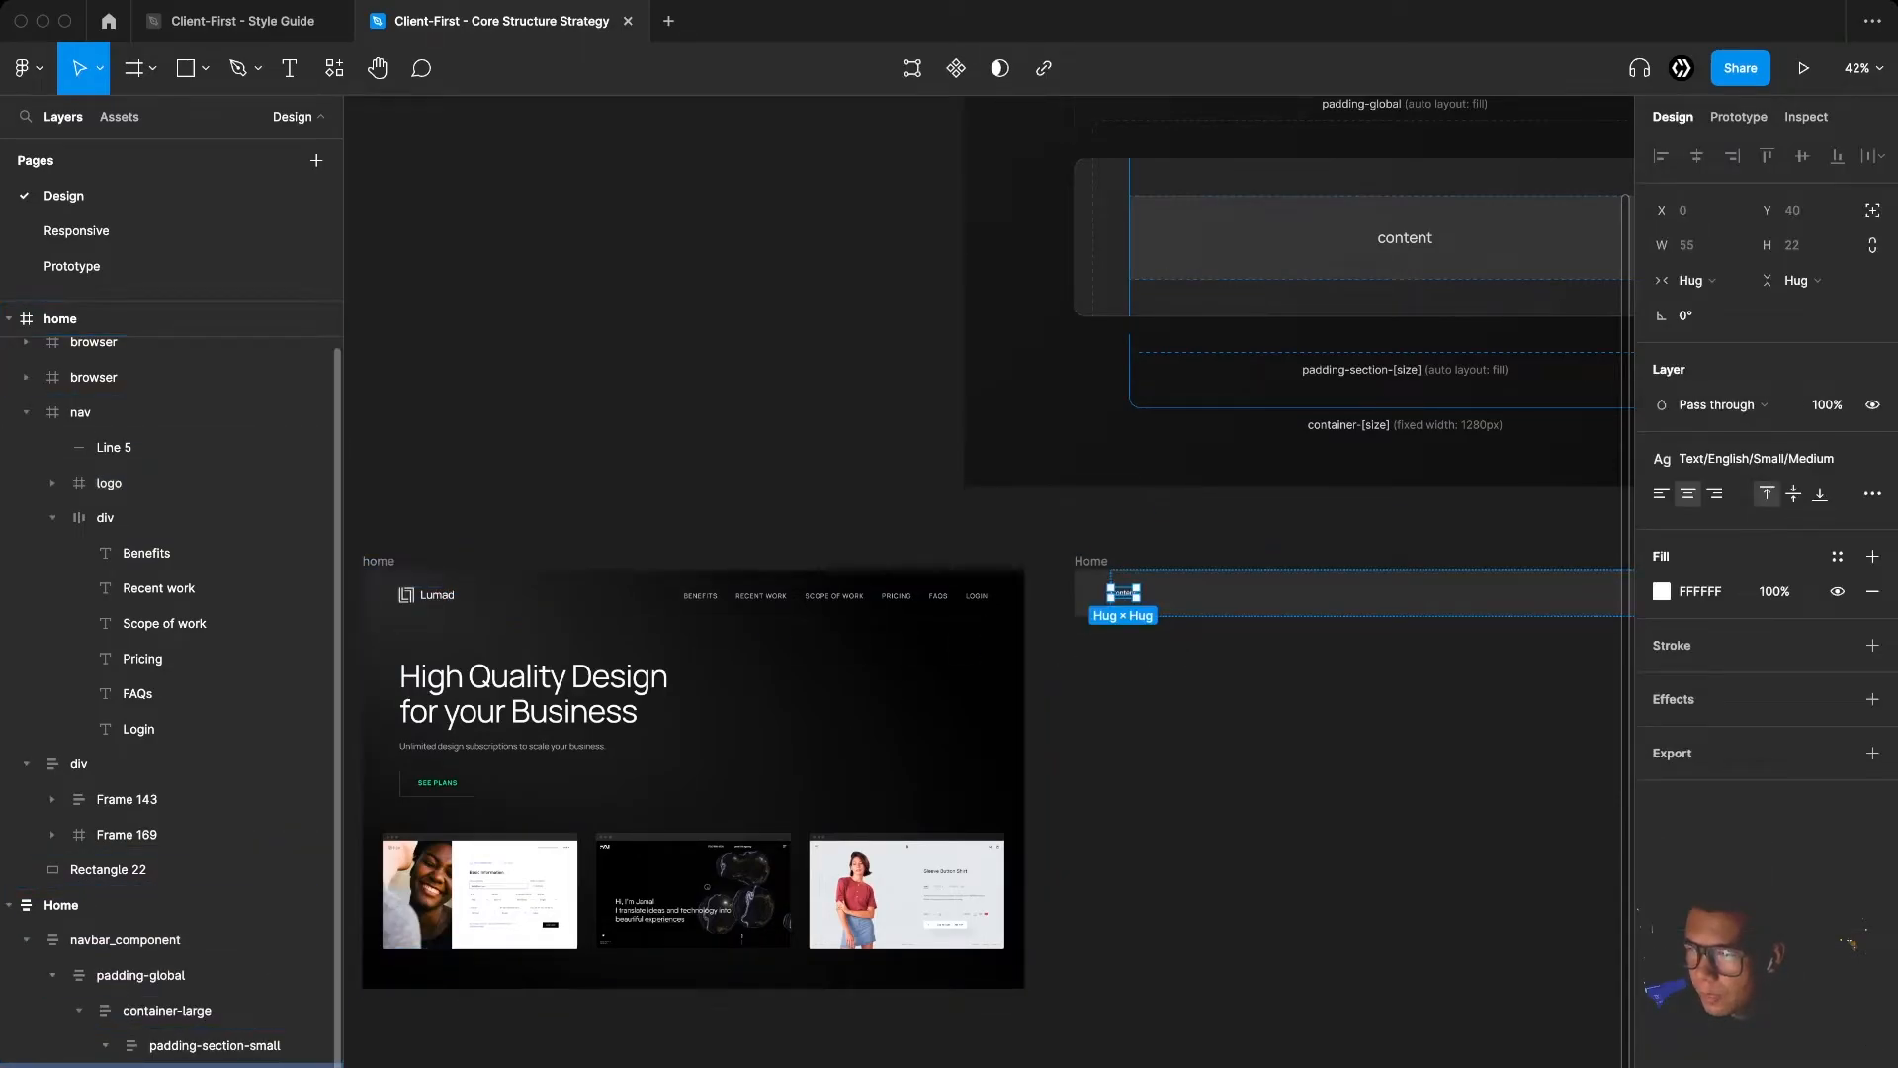
key(super+v)
click(247, 1066)
key(Delete)
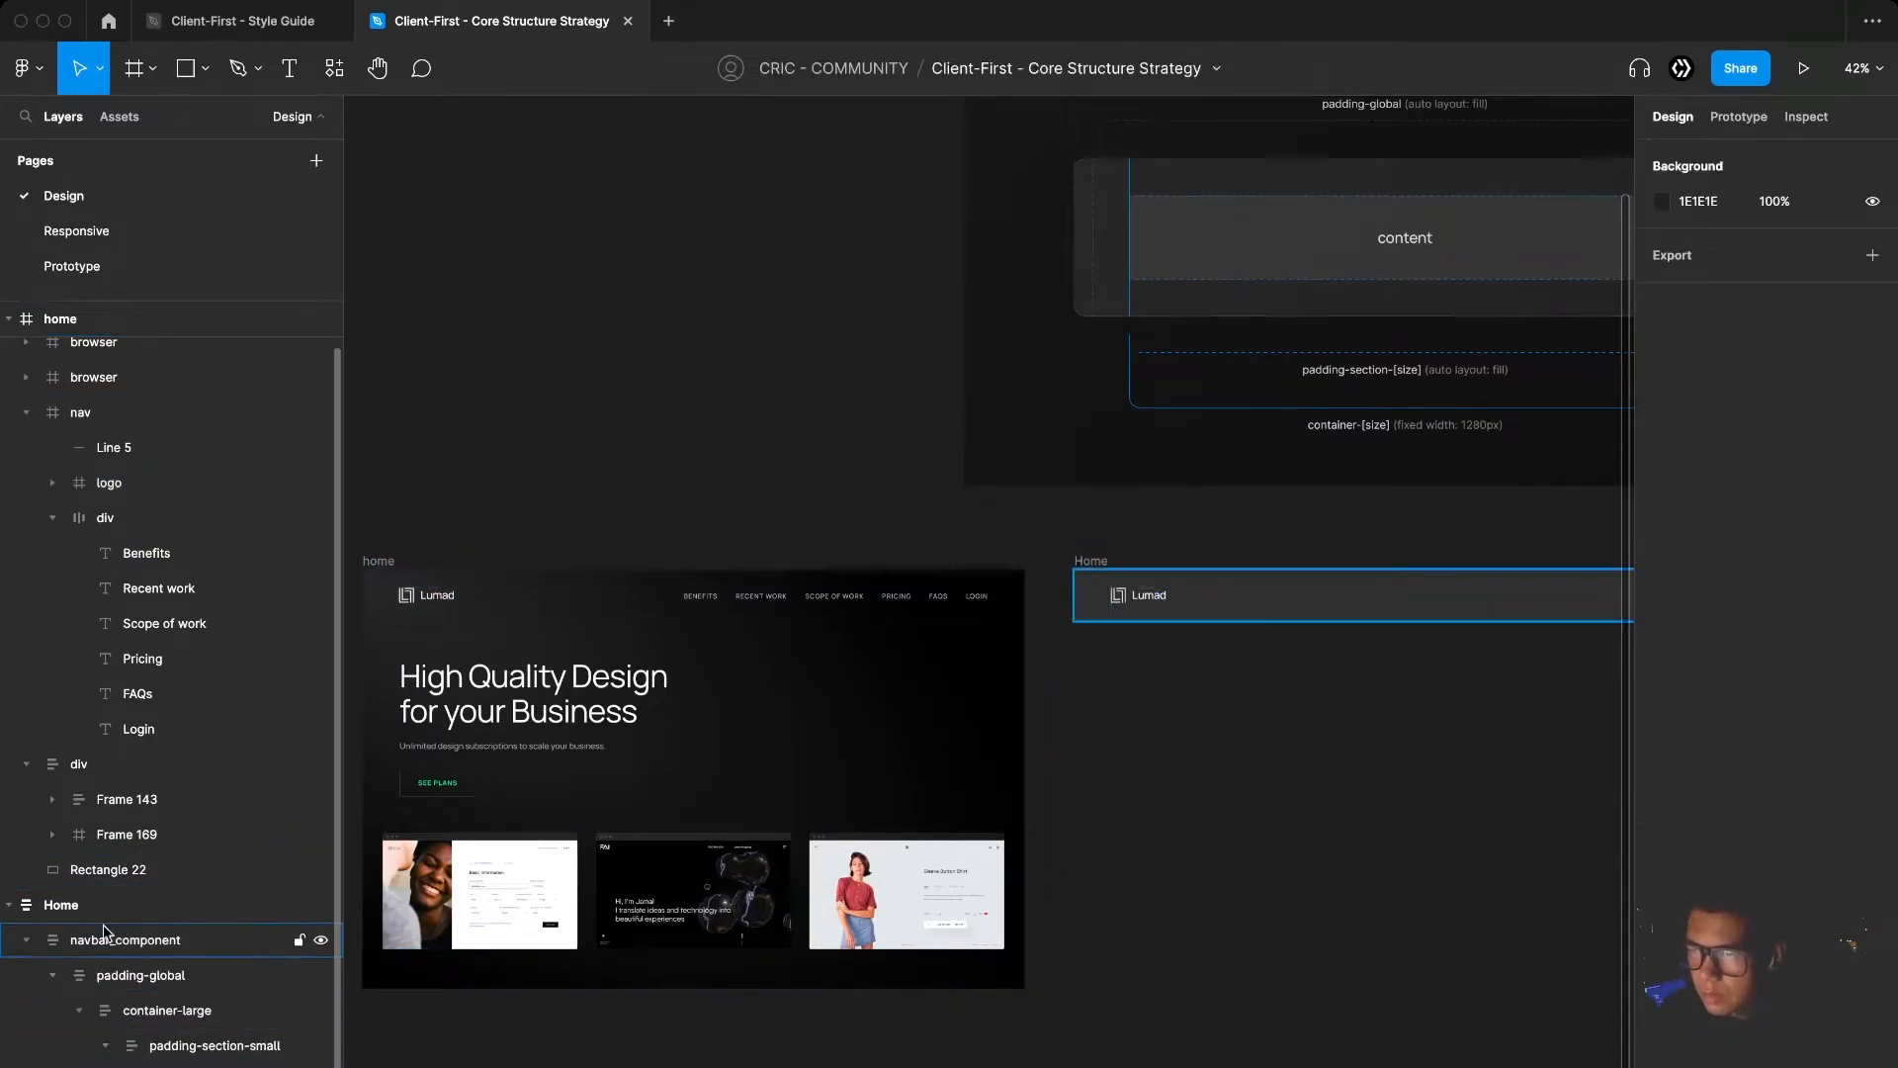
Collapse the layers of the pasted home design in the layer list
click(71, 423)
scroll(71, 426, up, 1)
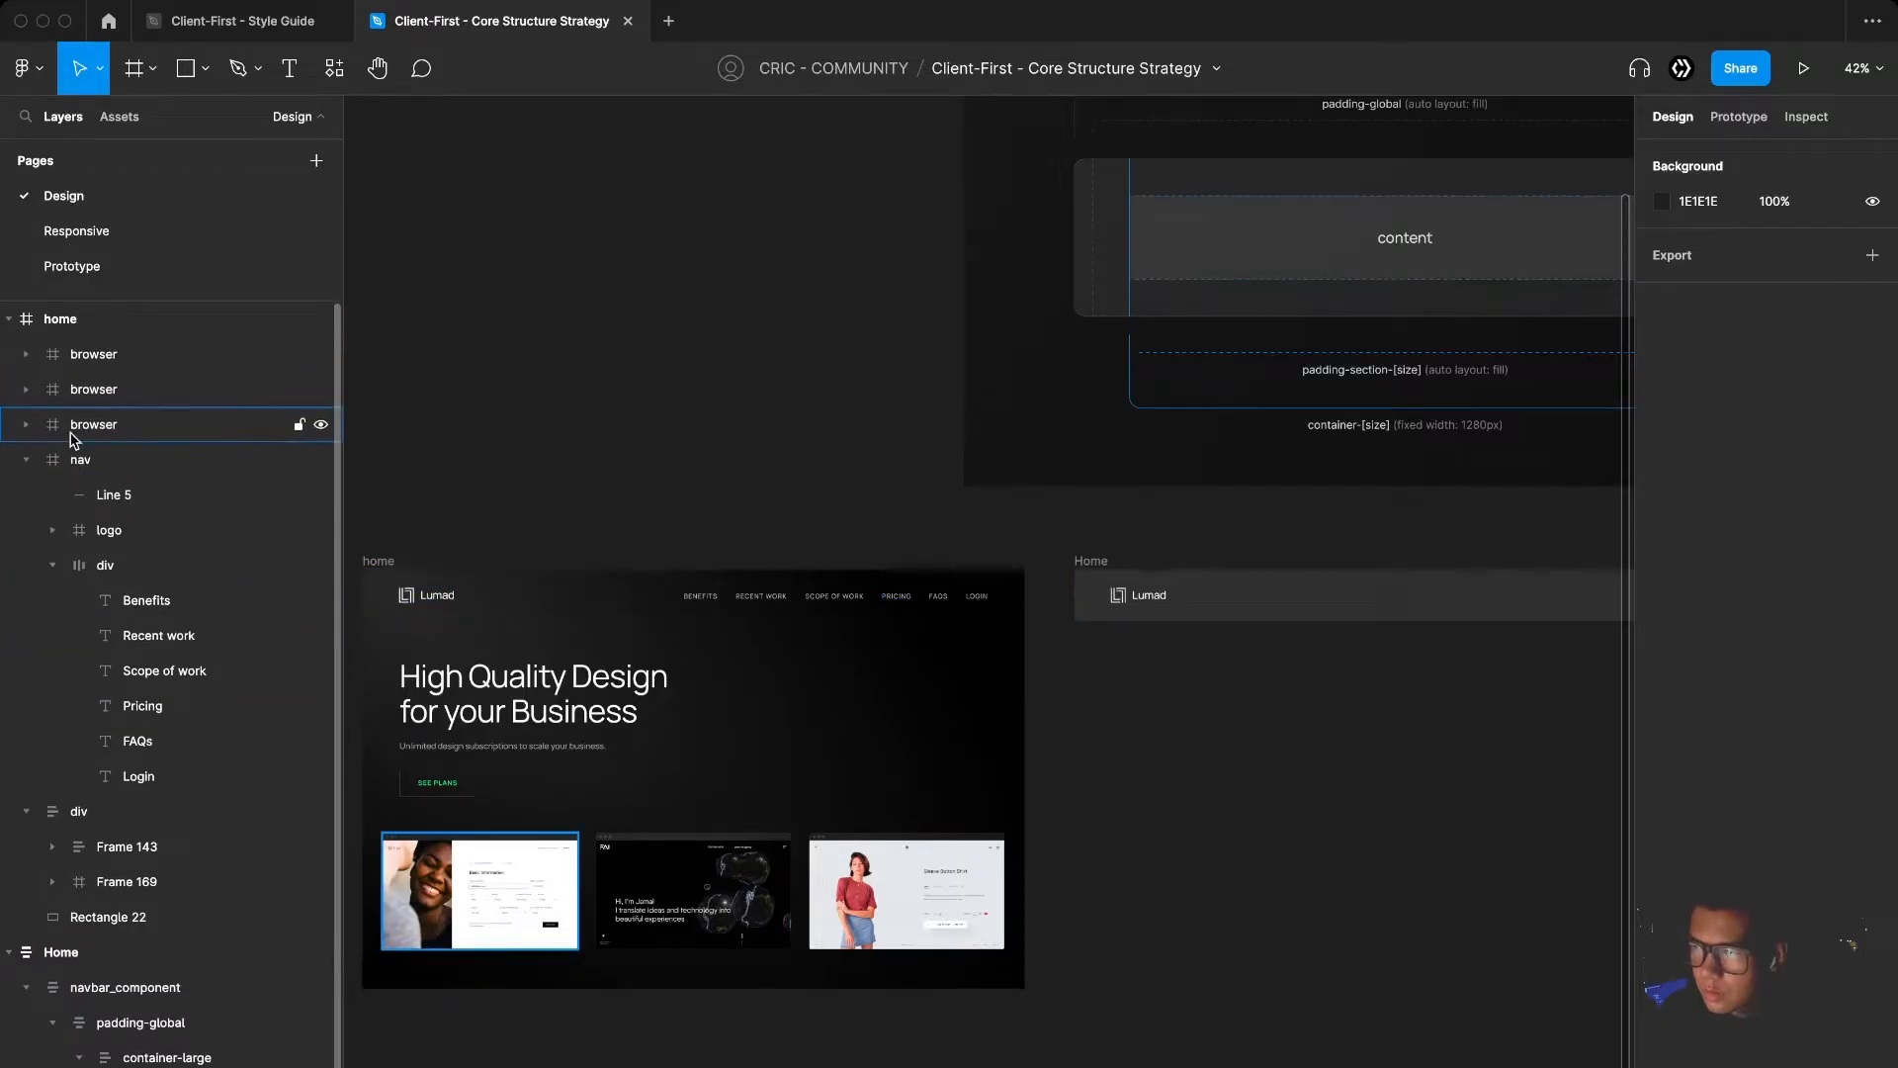
click(9, 319)
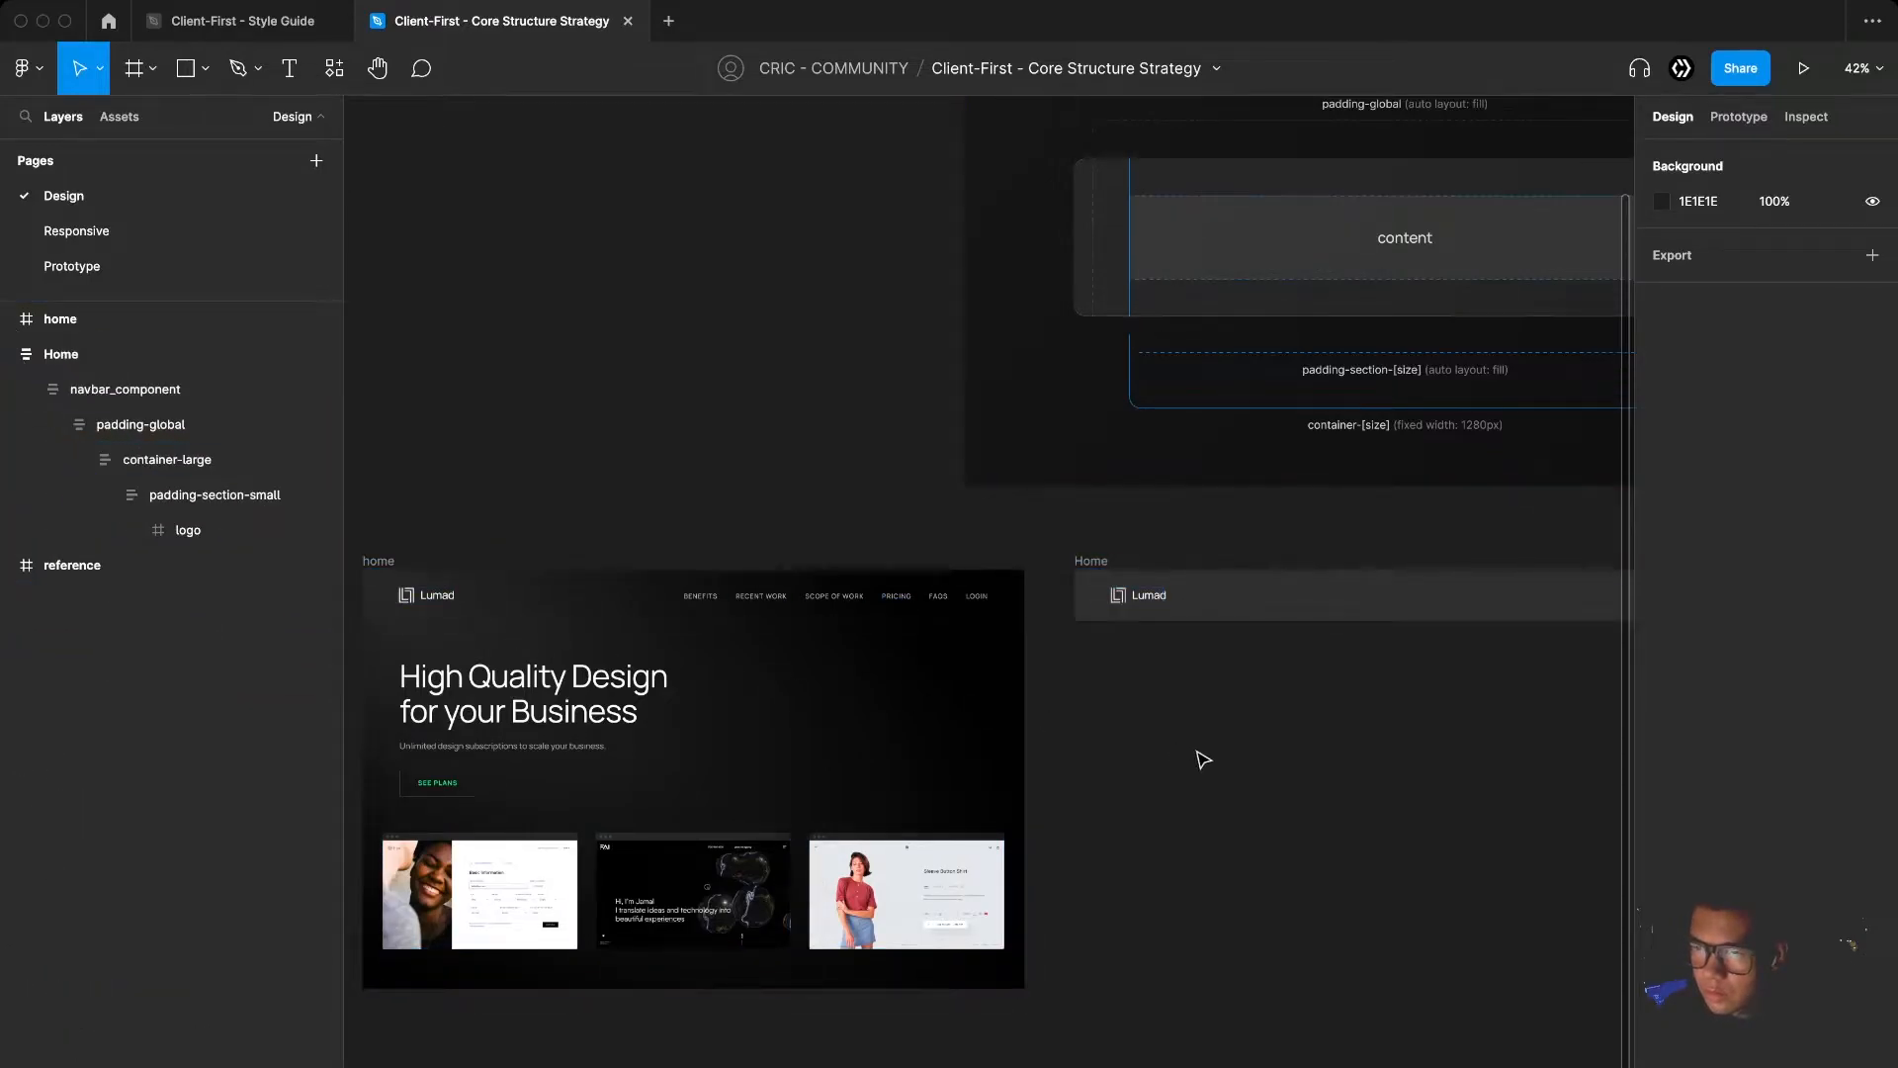
scroll(1199, 759, right, 2)
scroll(983, 708, left, 4)
Copy the nav links div from the pasted home design into padding-section-small alongside the logo
super+click(772, 605)
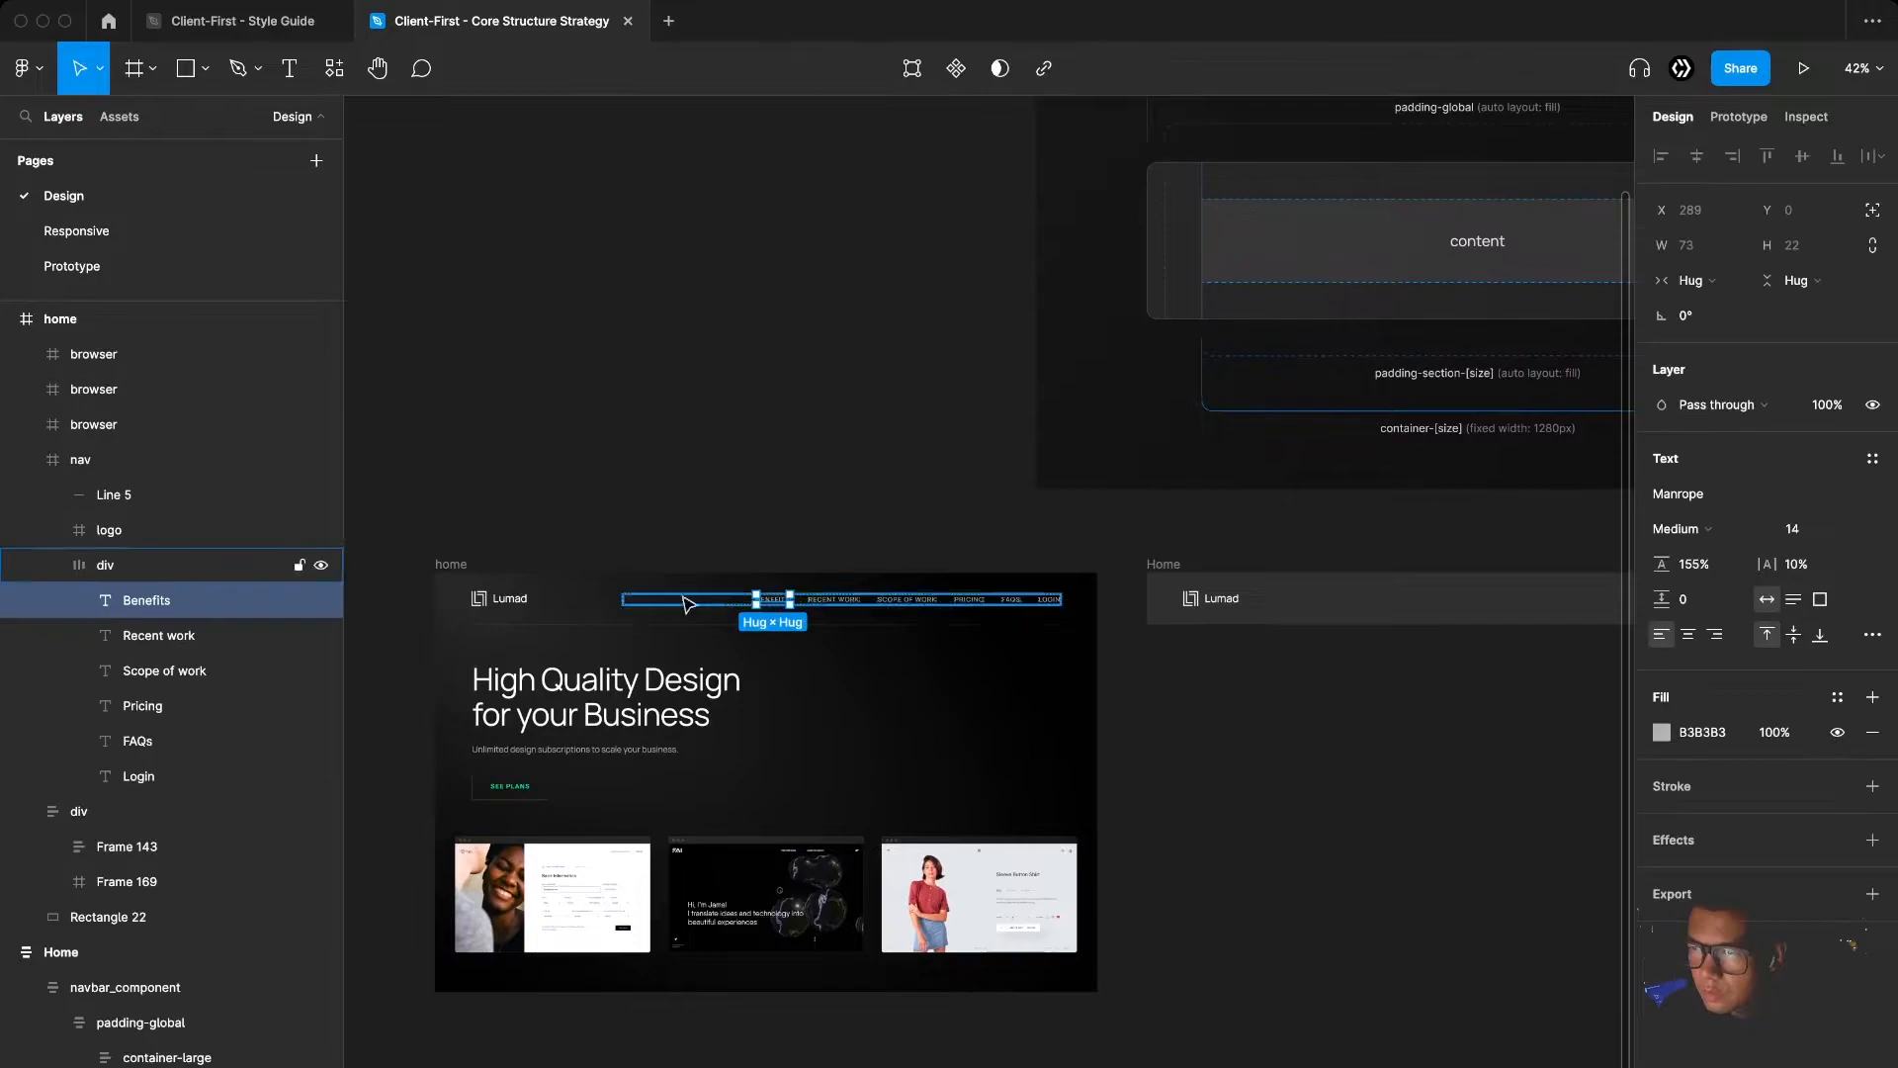
click(15, 819)
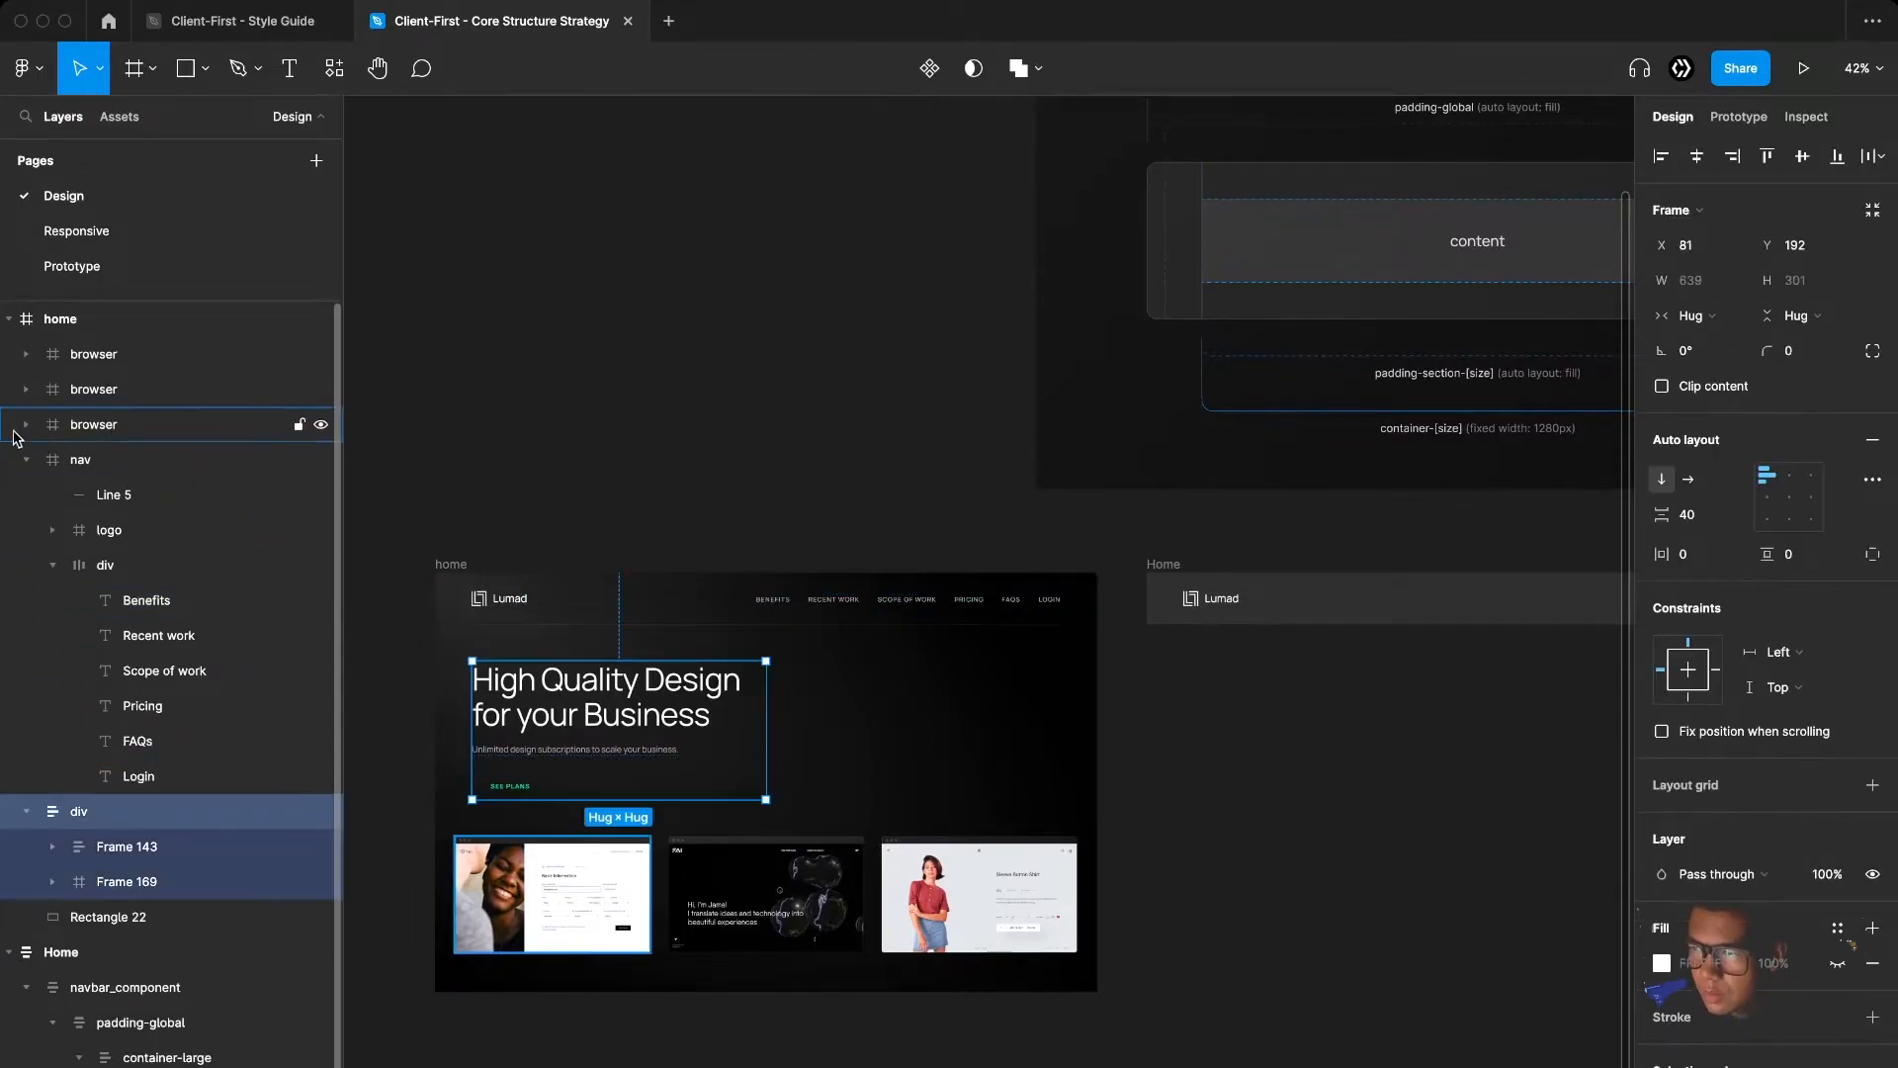
click(134, 573)
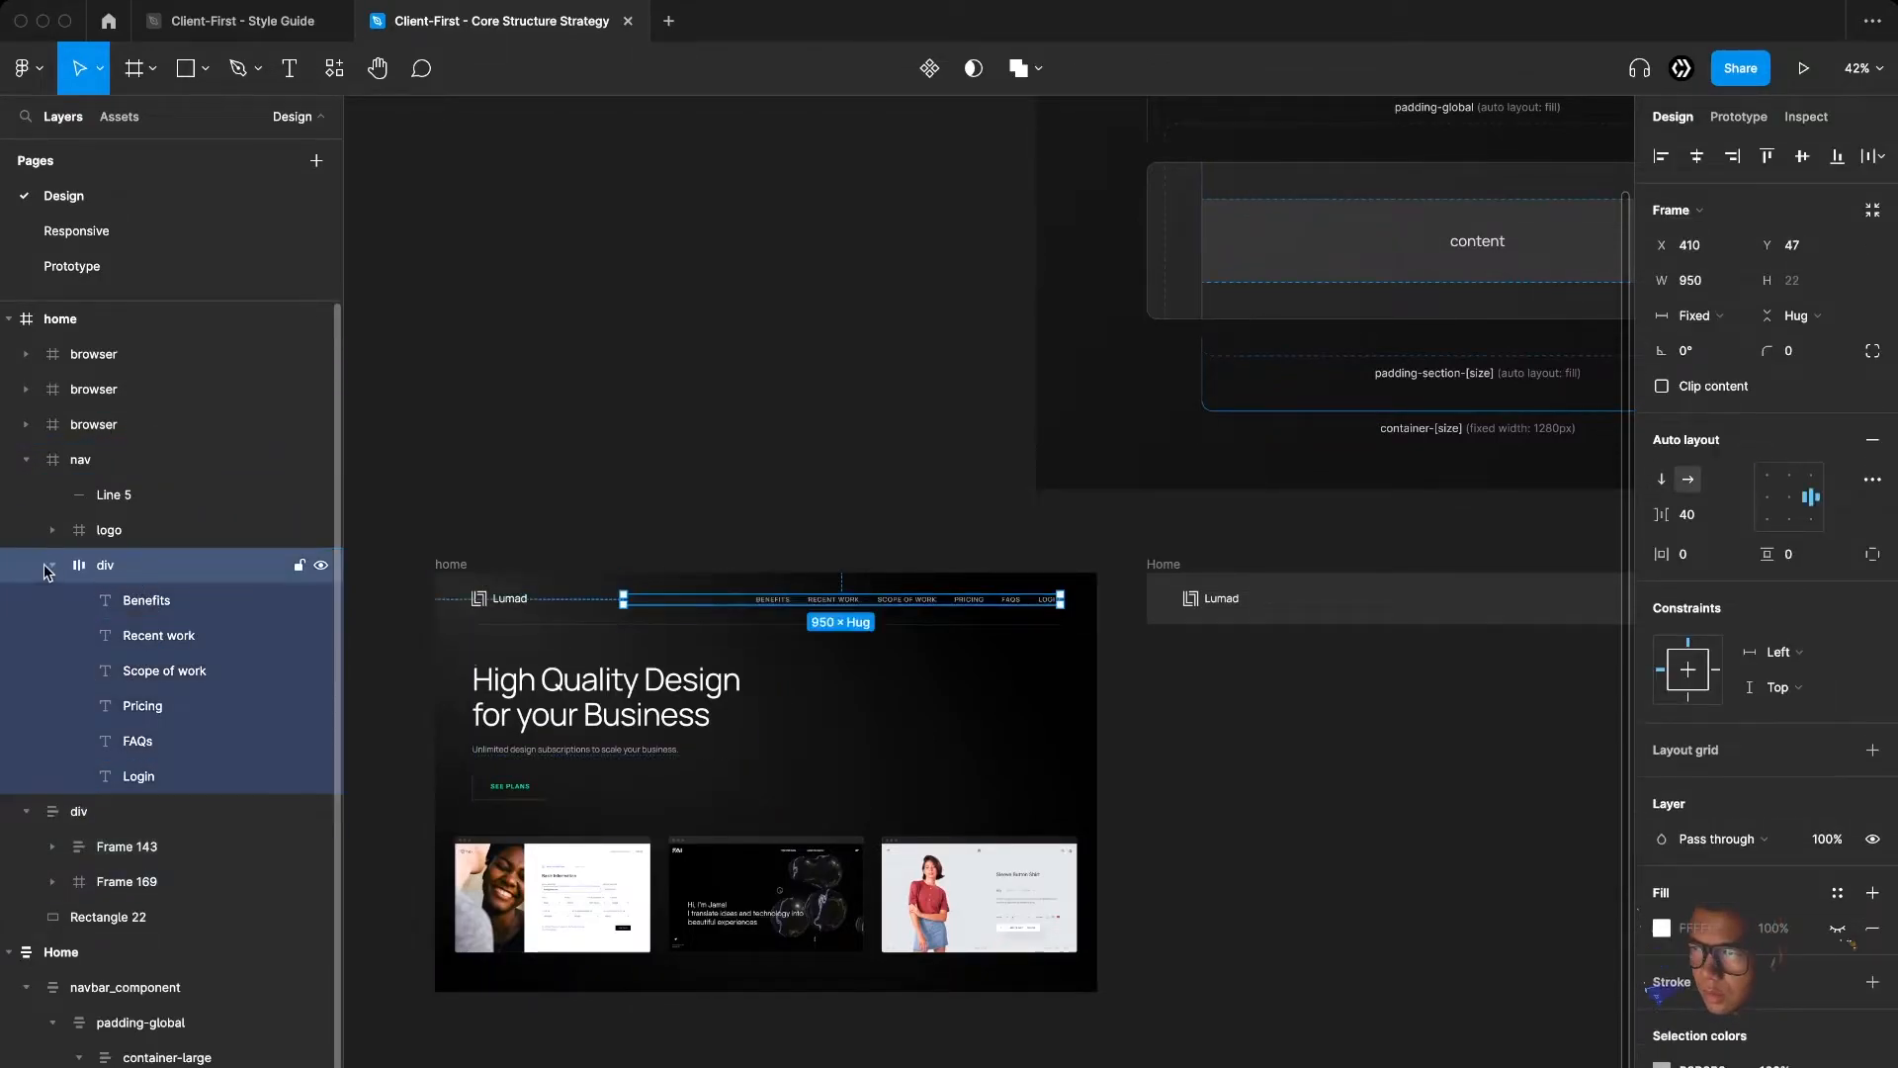
click(53, 564)
scroll(1146, 742, right, 4)
super+click(982, 598)
click(1156, 601)
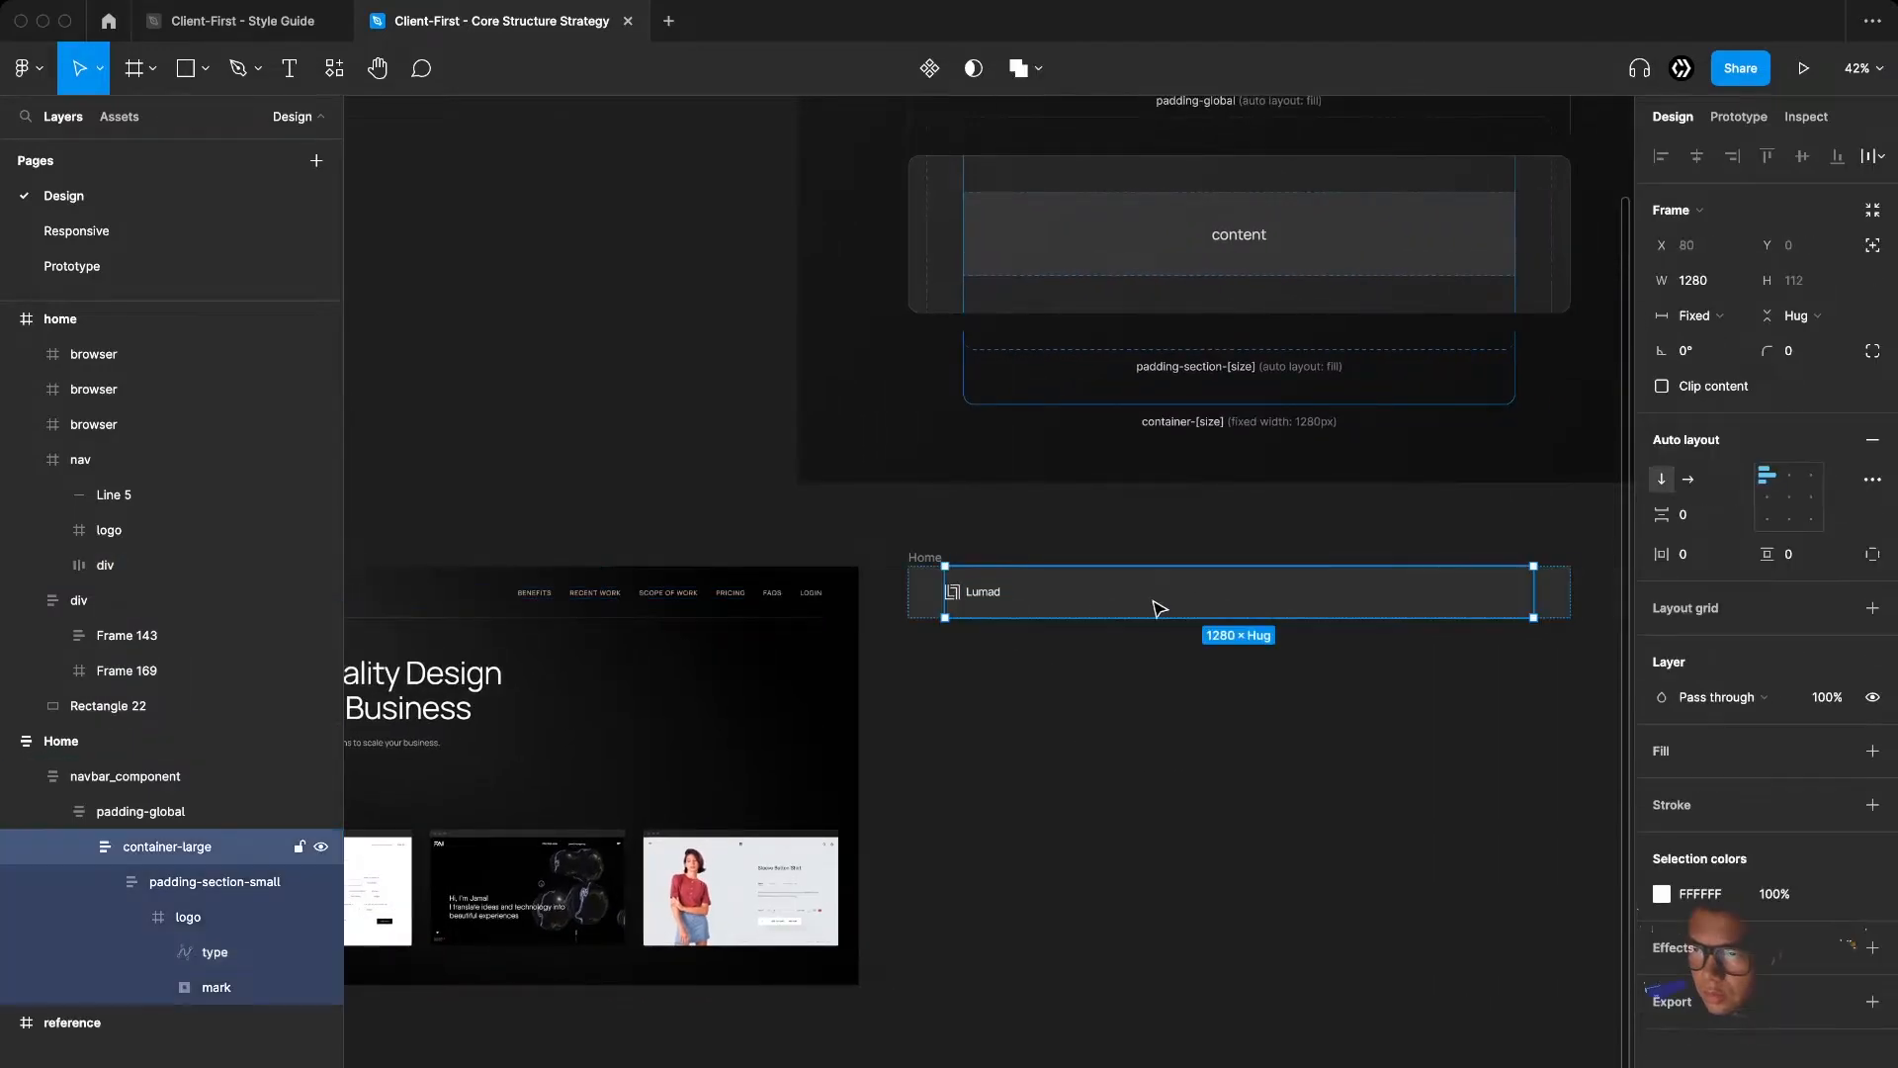
click(164, 914)
click(133, 917)
click(200, 885)
key(super+v)
Wrap the logo and the nav links div in padding-section-small in a new auto layout frame
click(1121, 775)
scroll(1279, 644, up, 5)
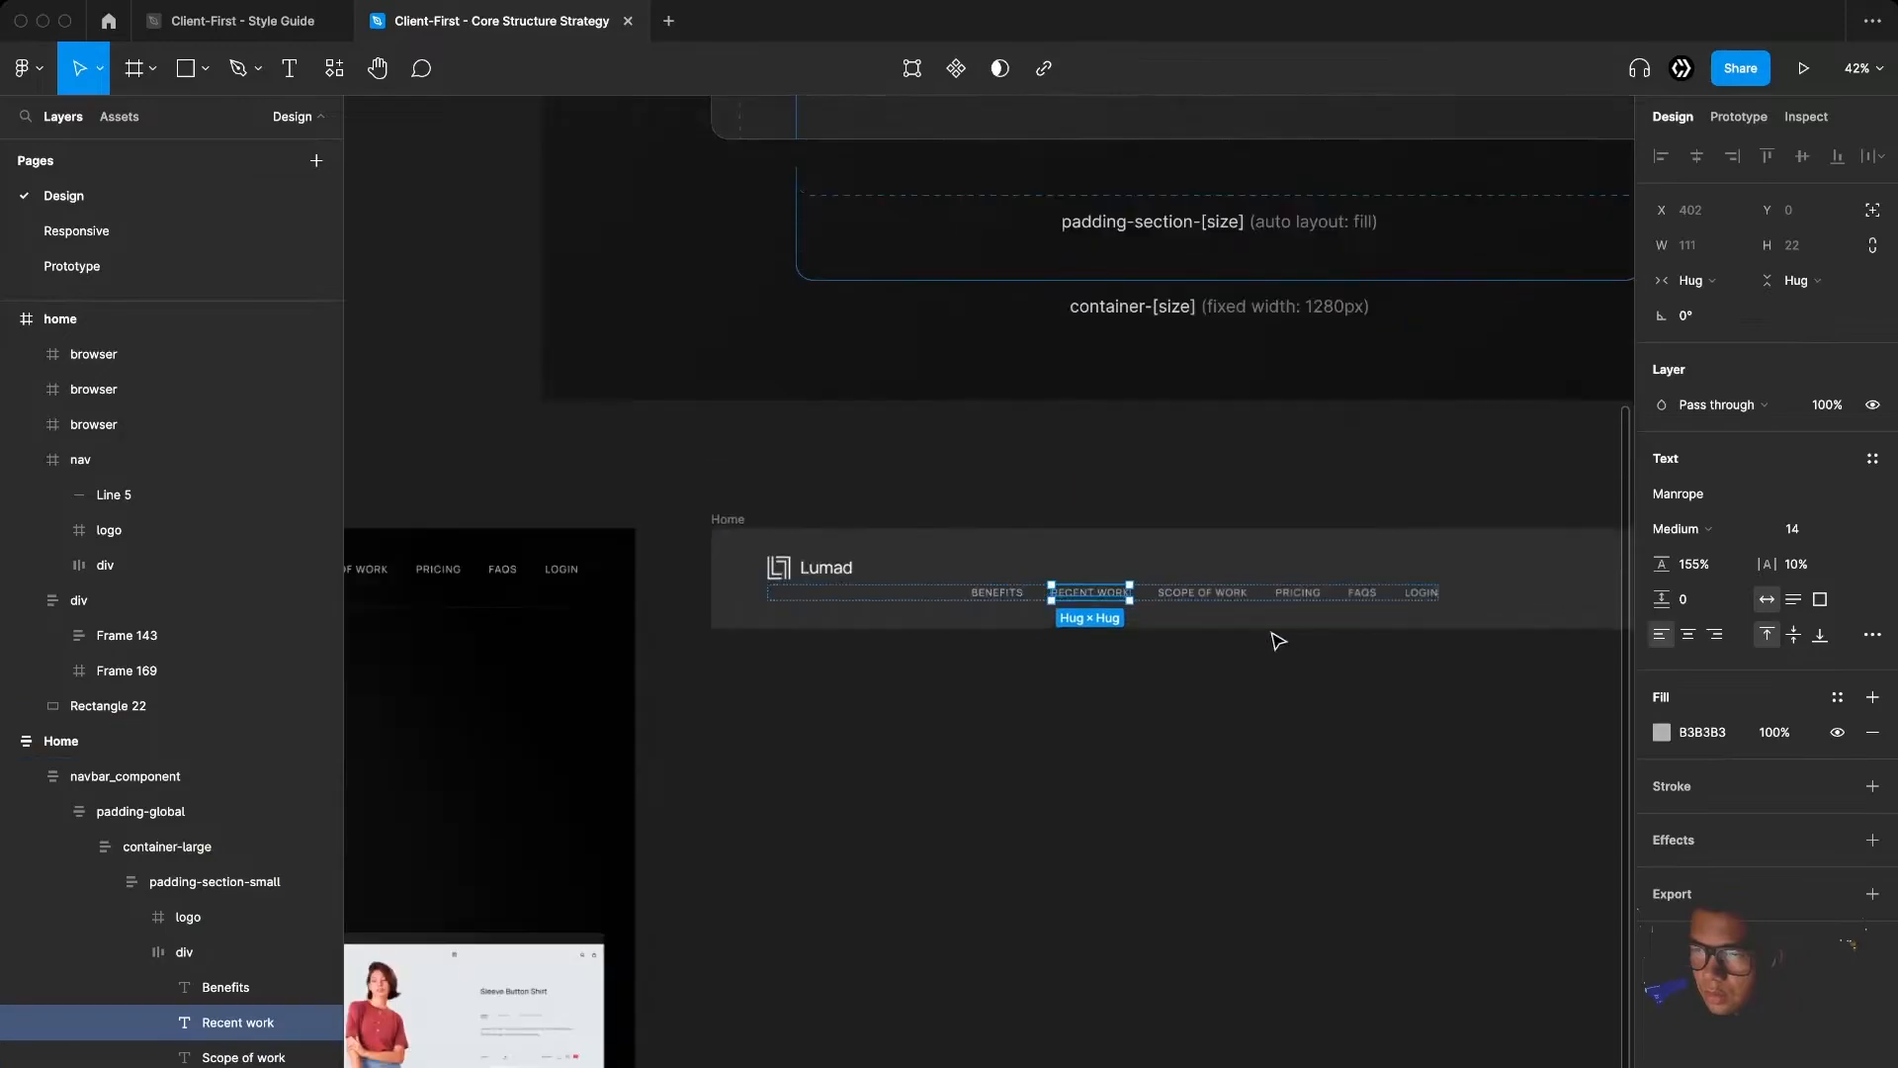
click(866, 575)
scroll(1058, 776, down, 3)
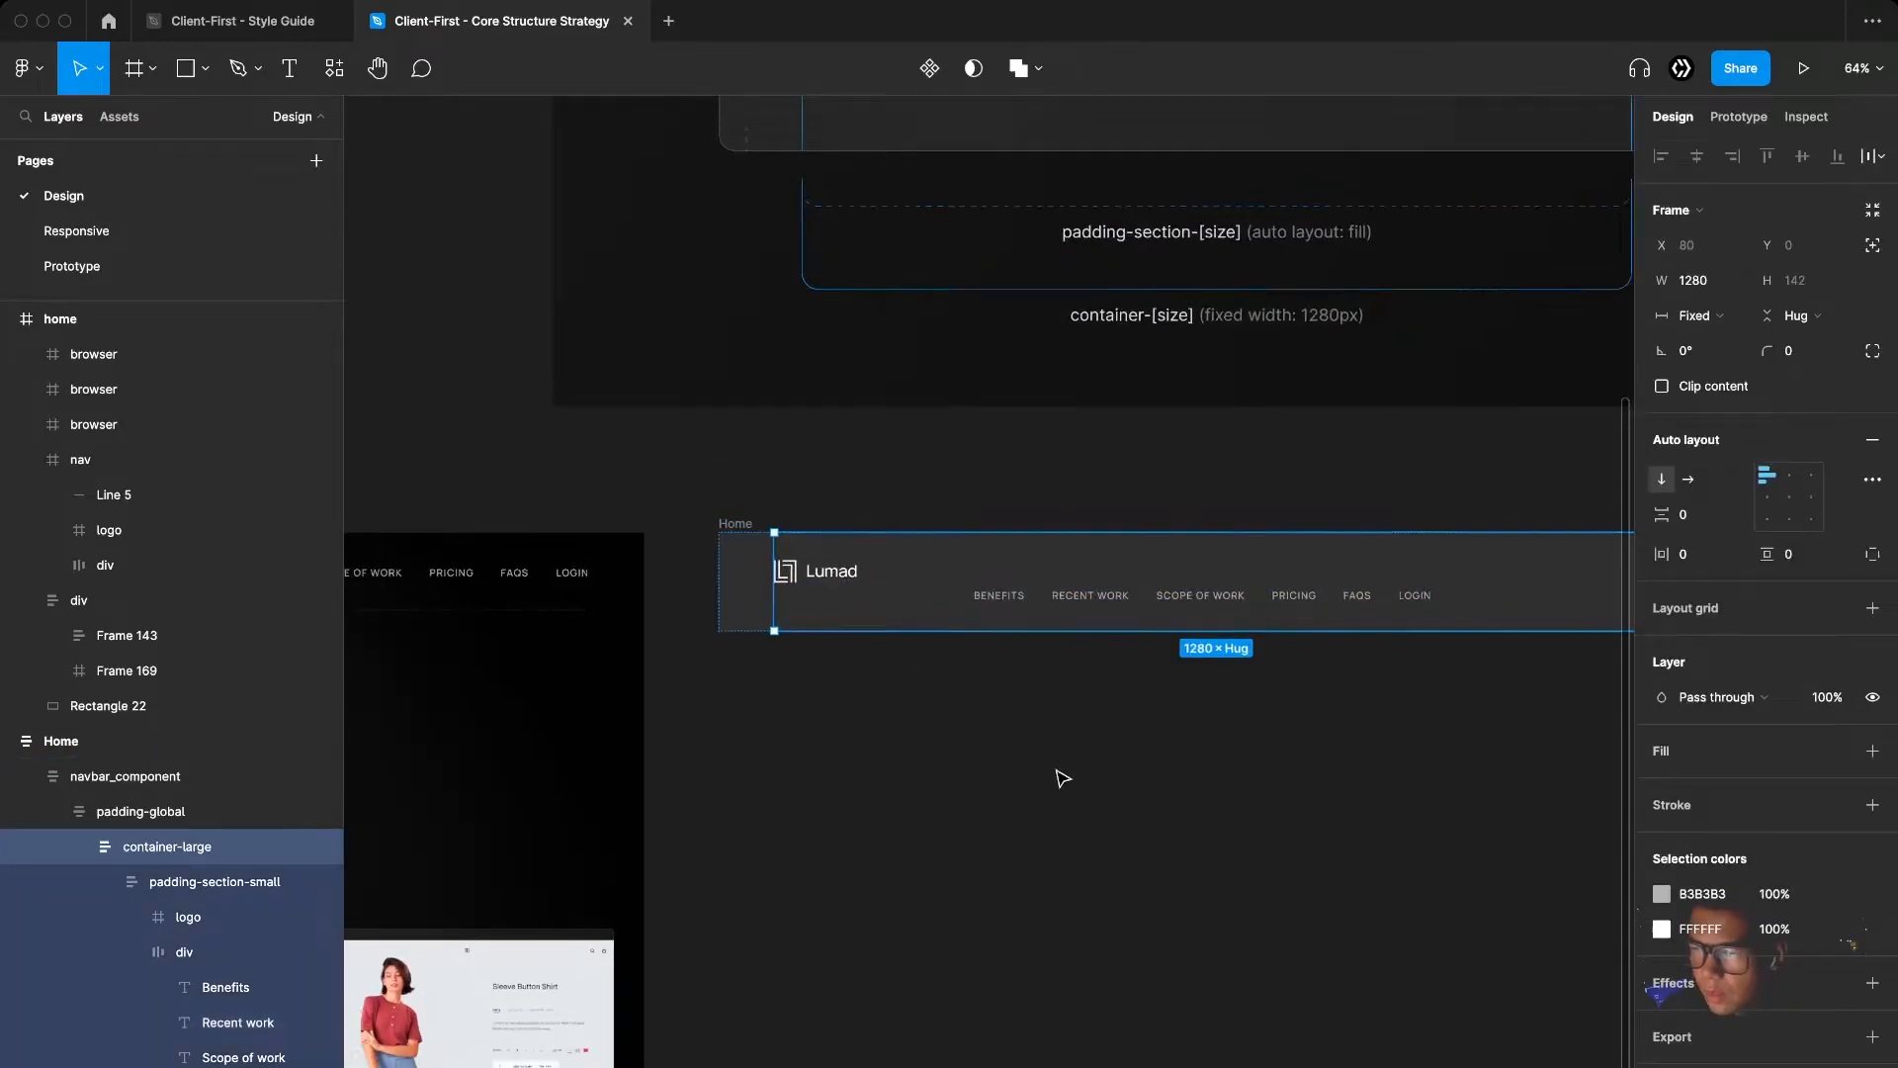
click(185, 952)
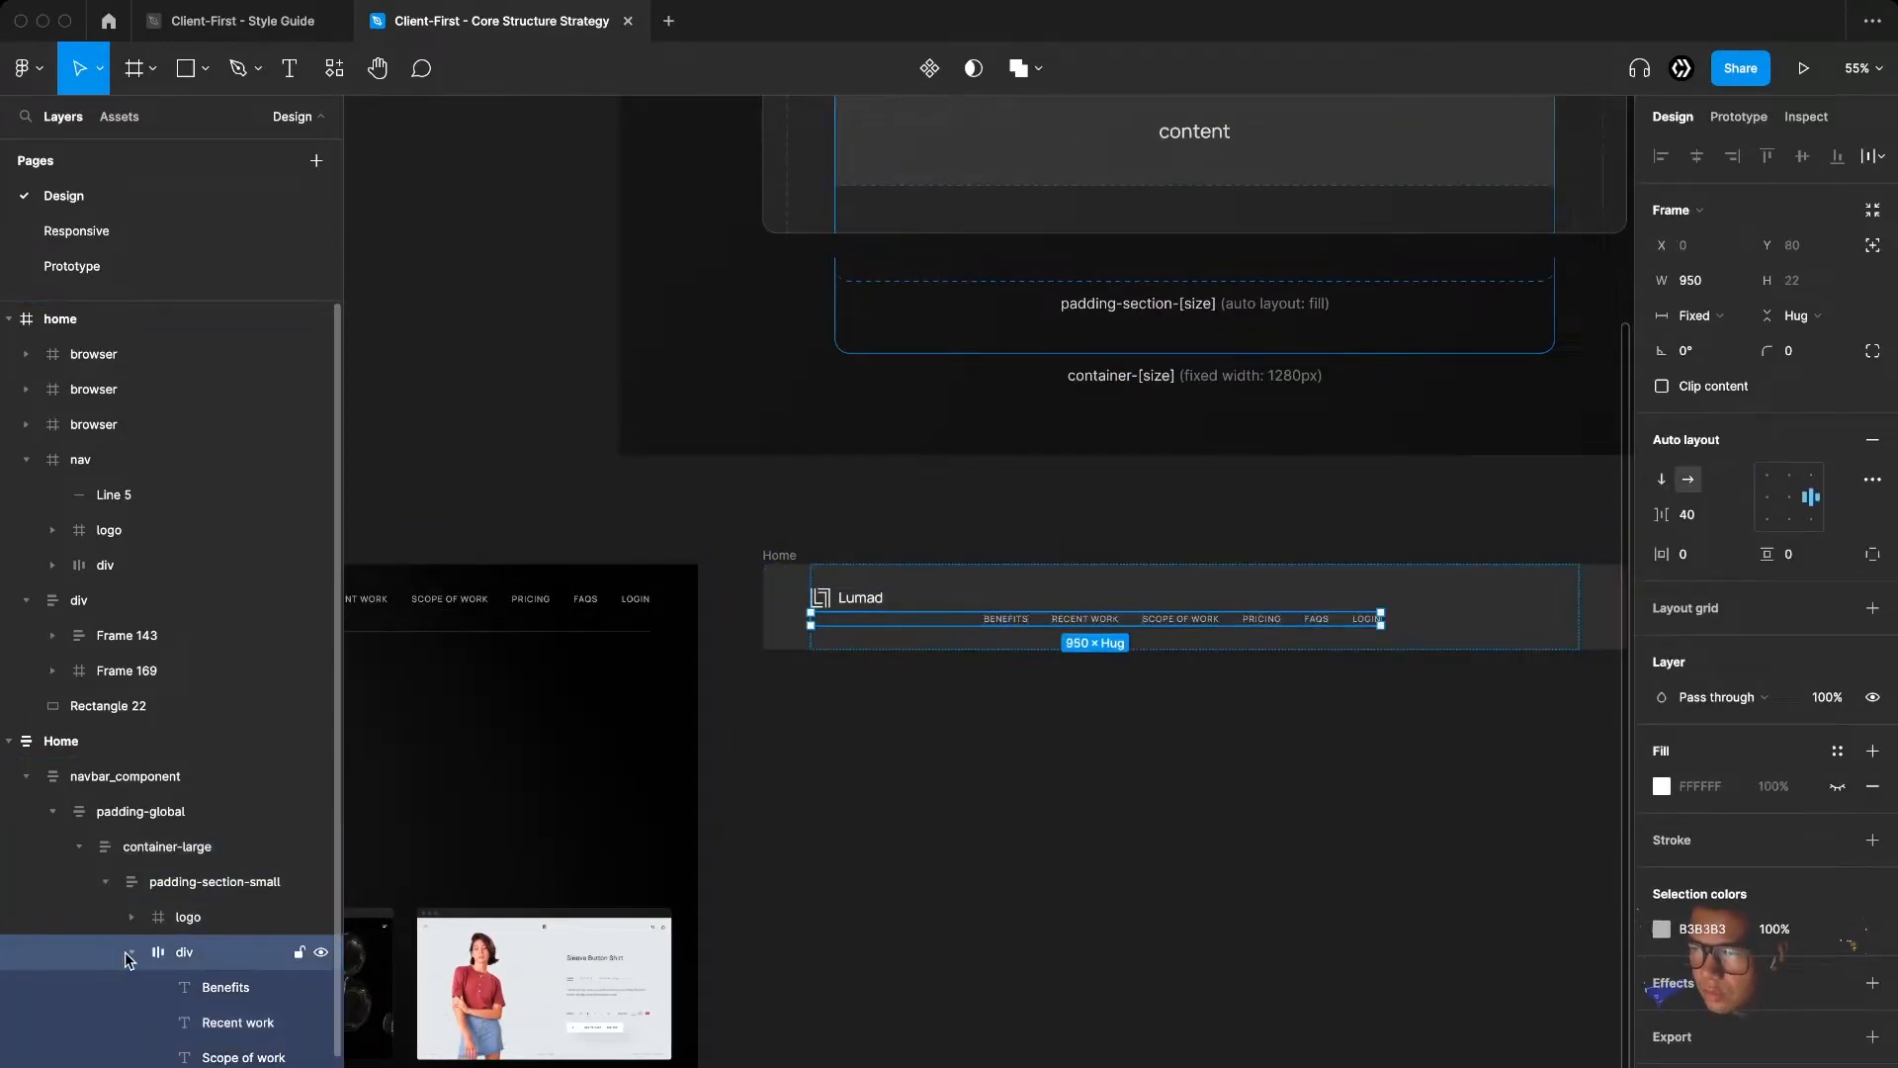
shift+click(194, 923)
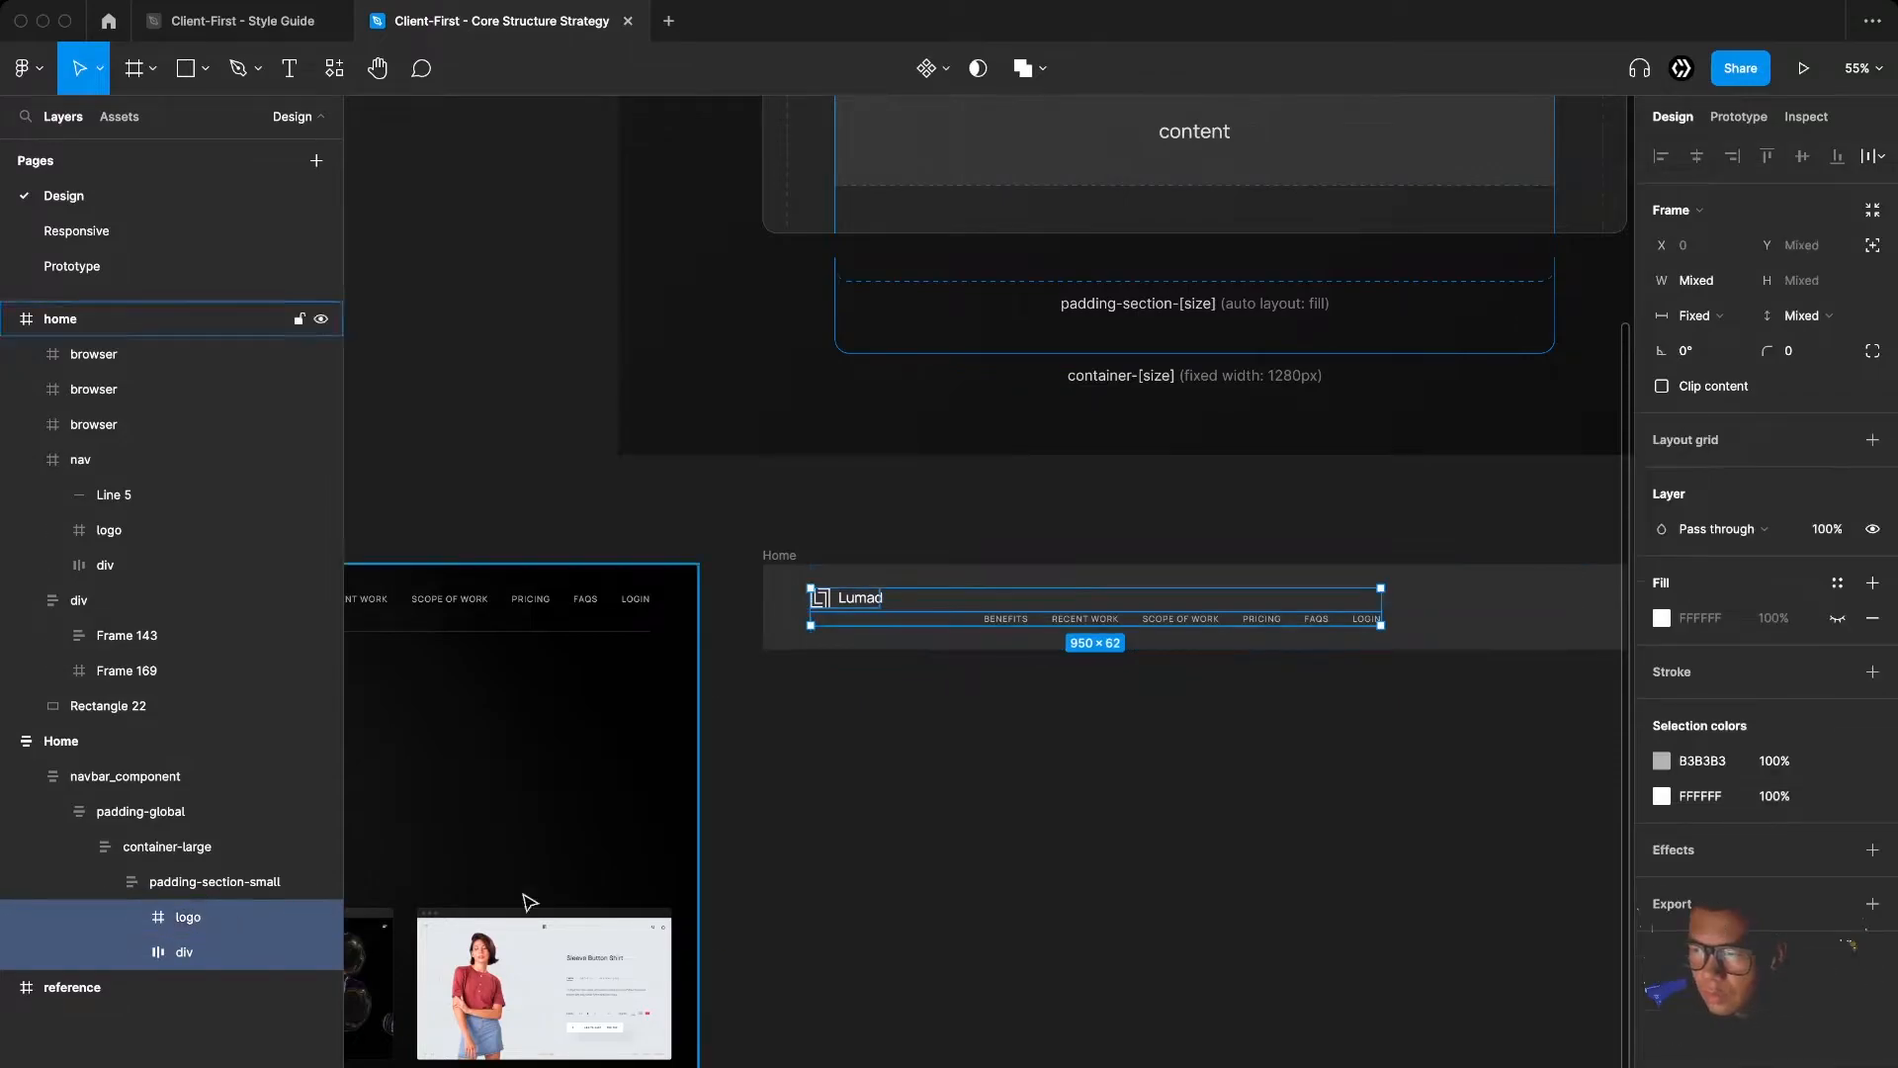
scroll(1347, 744, up, 2)
scroll(1347, 744, right, 3)
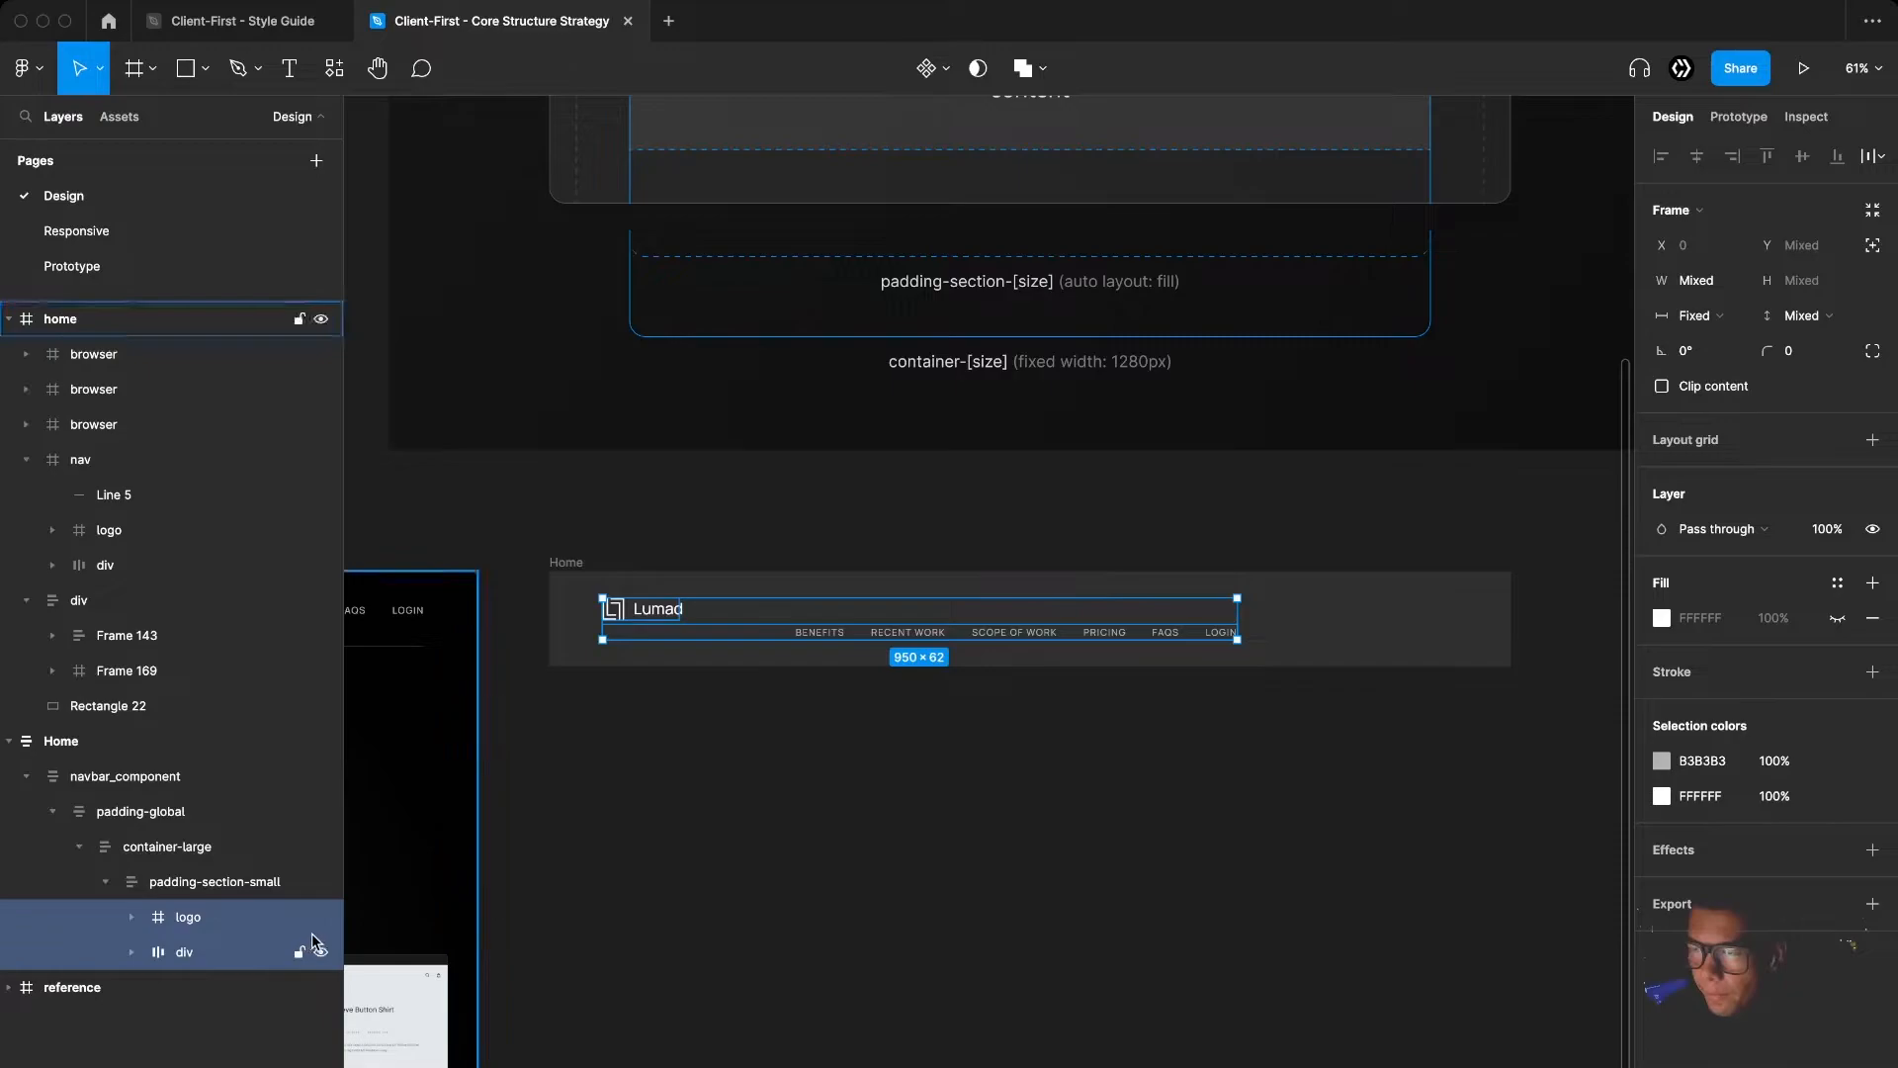
key(shift+a)
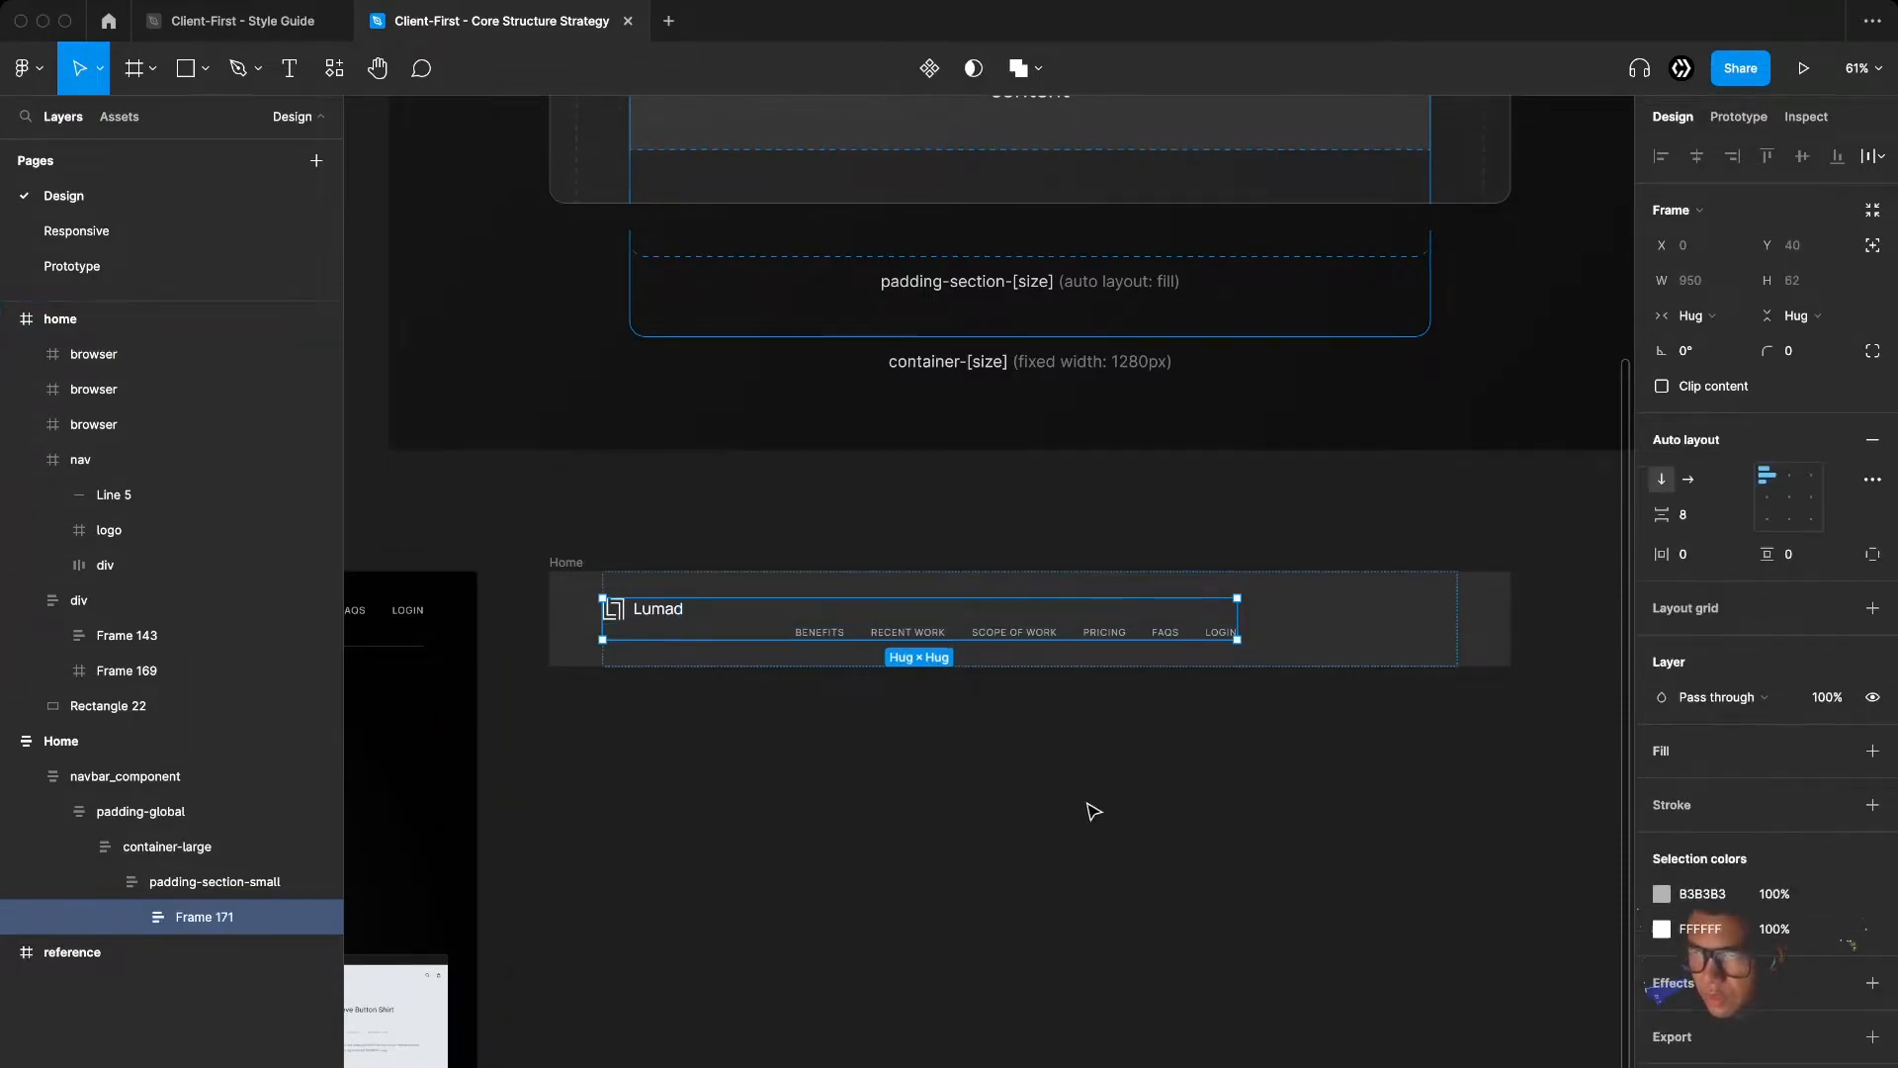
Set the new frame around the logo and nav links to fill its container's width with a horizontal layout direction
click(1694, 315)
click(1716, 342)
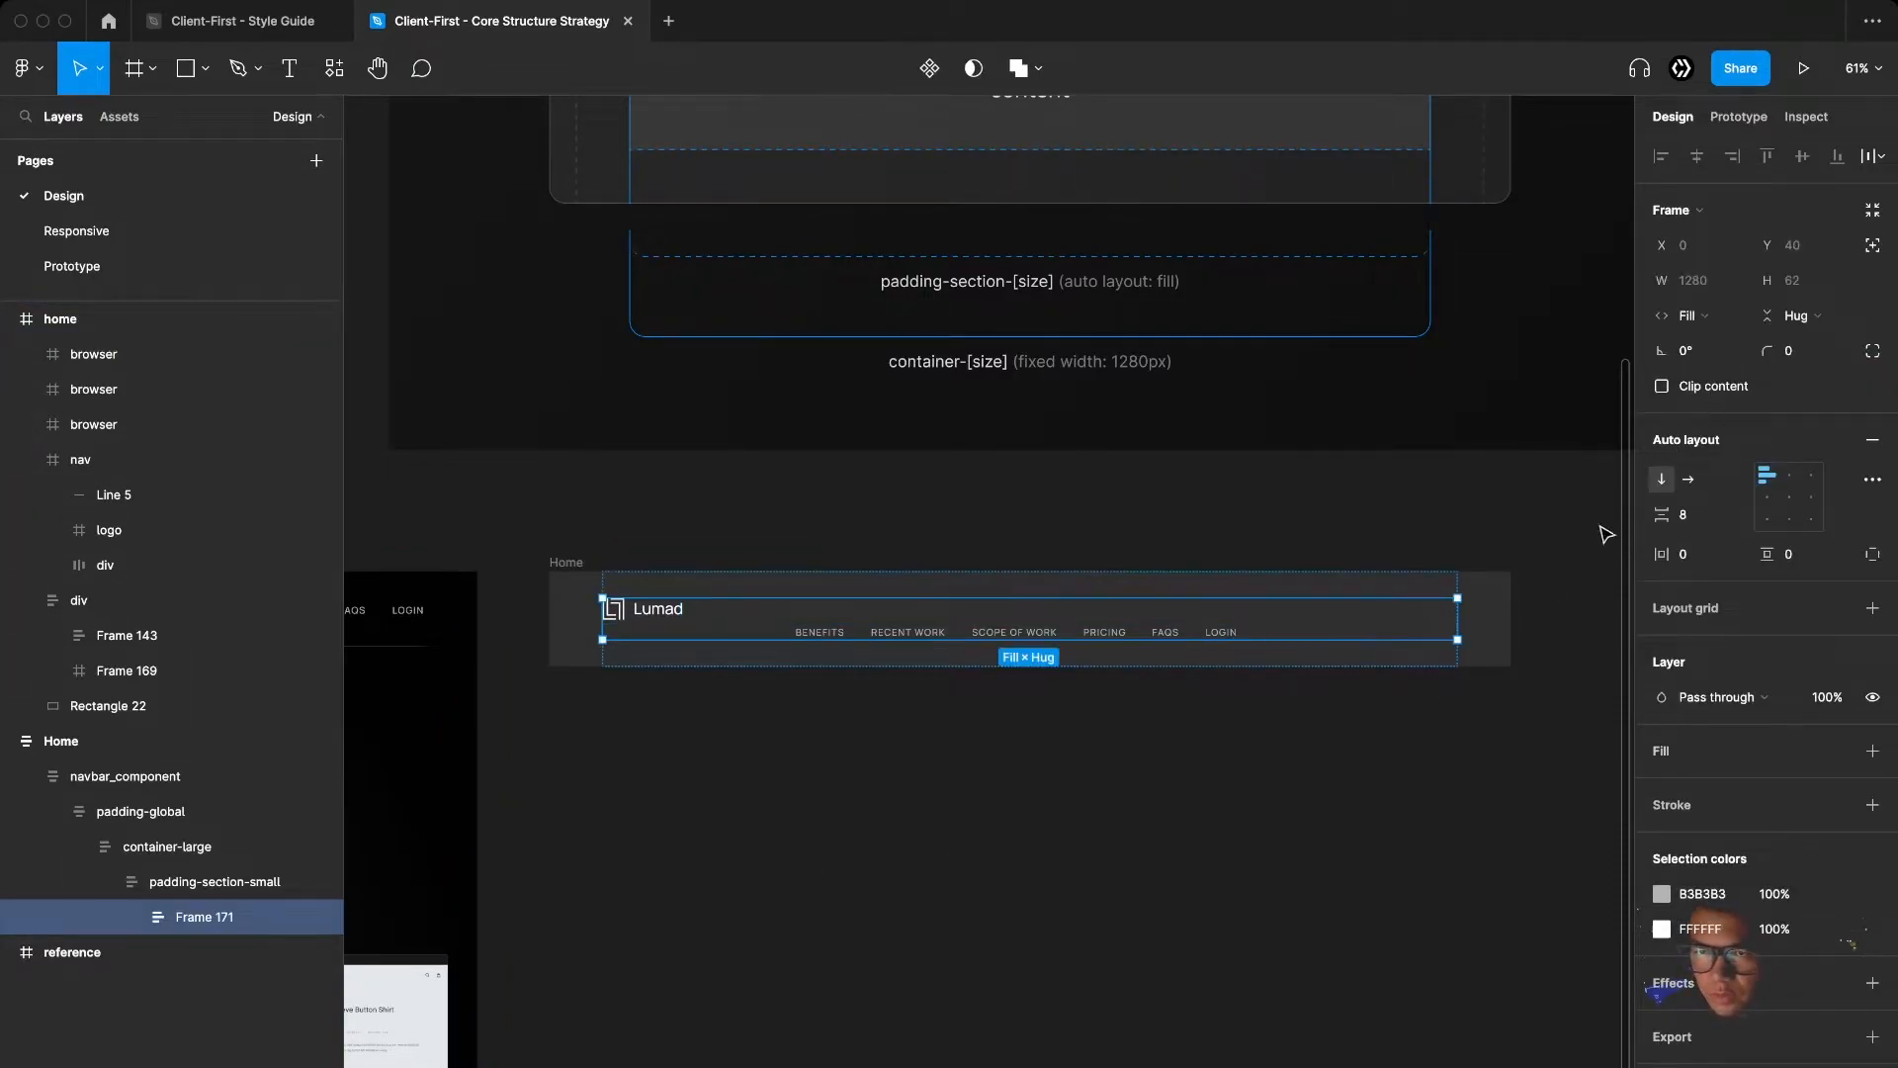
click(1690, 481)
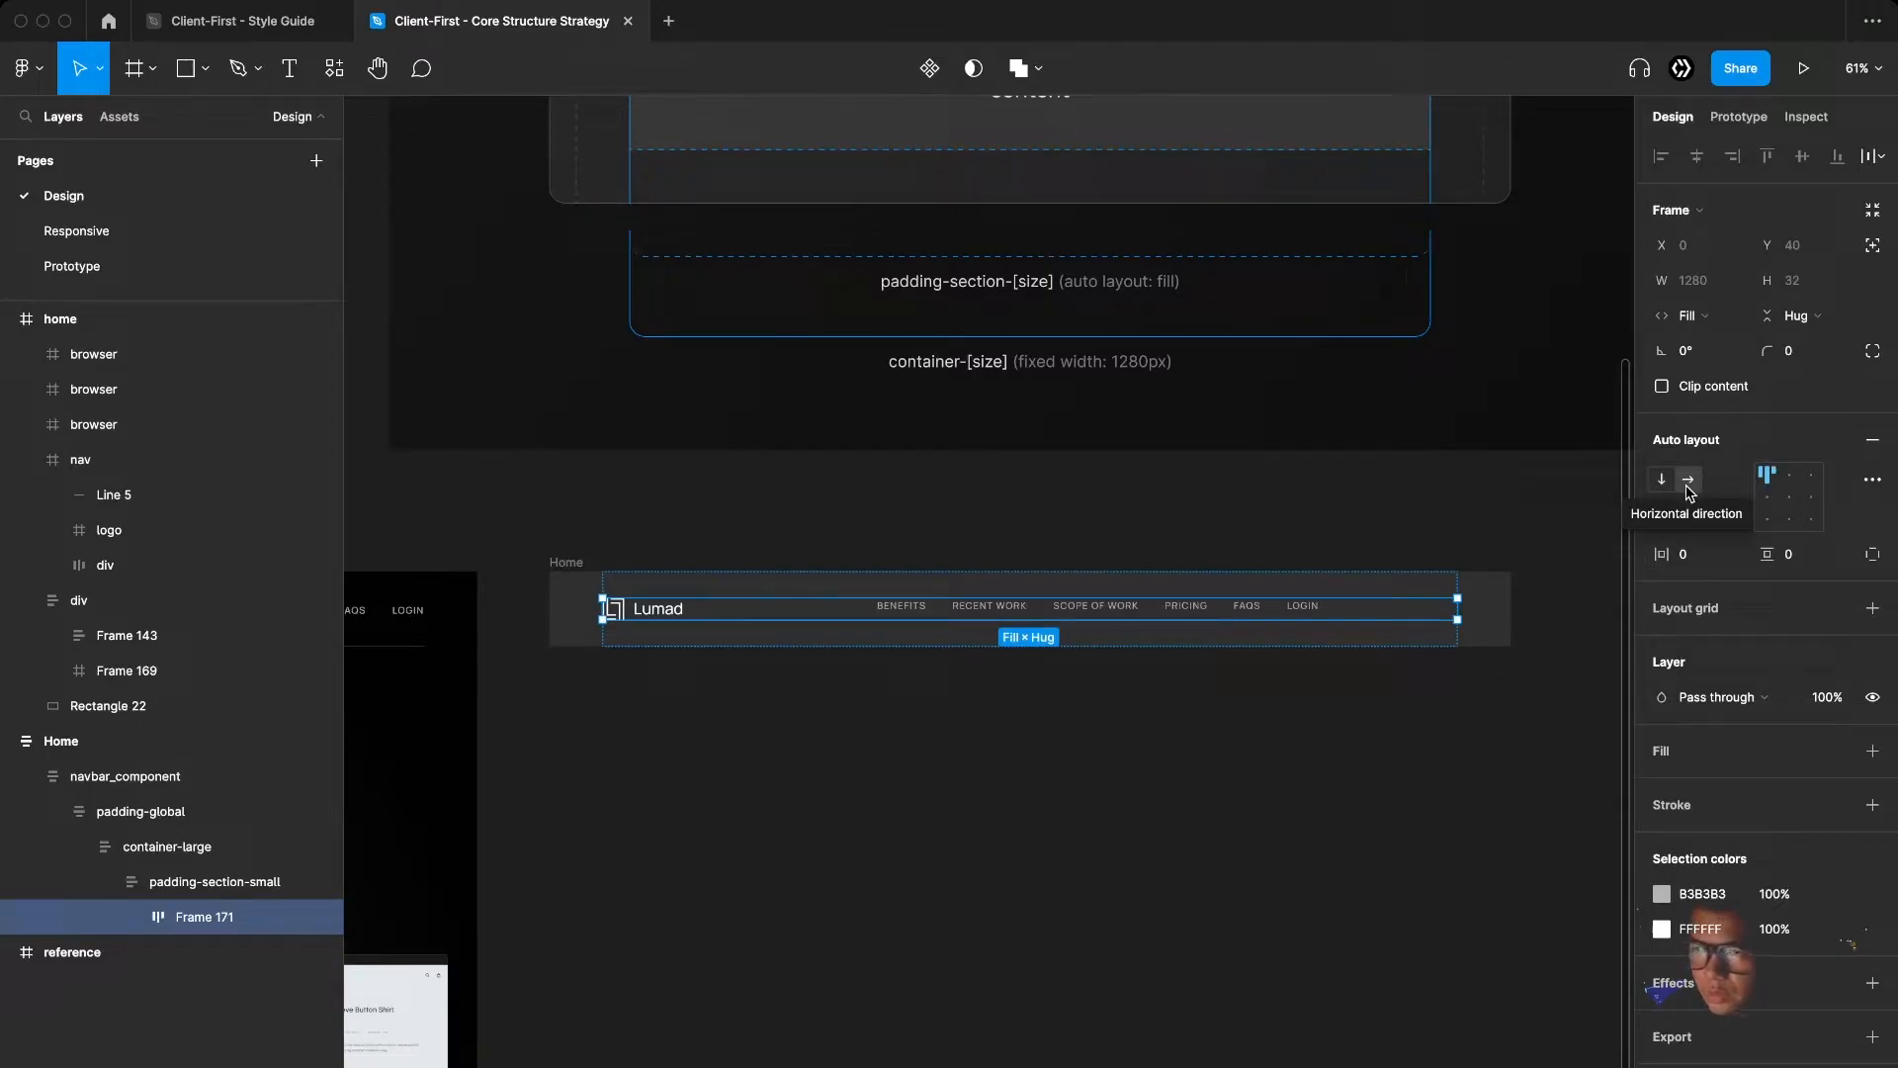
Set the frame around the logo and nav links to space-between spacing with its items vertically centred
click(1872, 480)
click(1560, 670)
click(1565, 690)
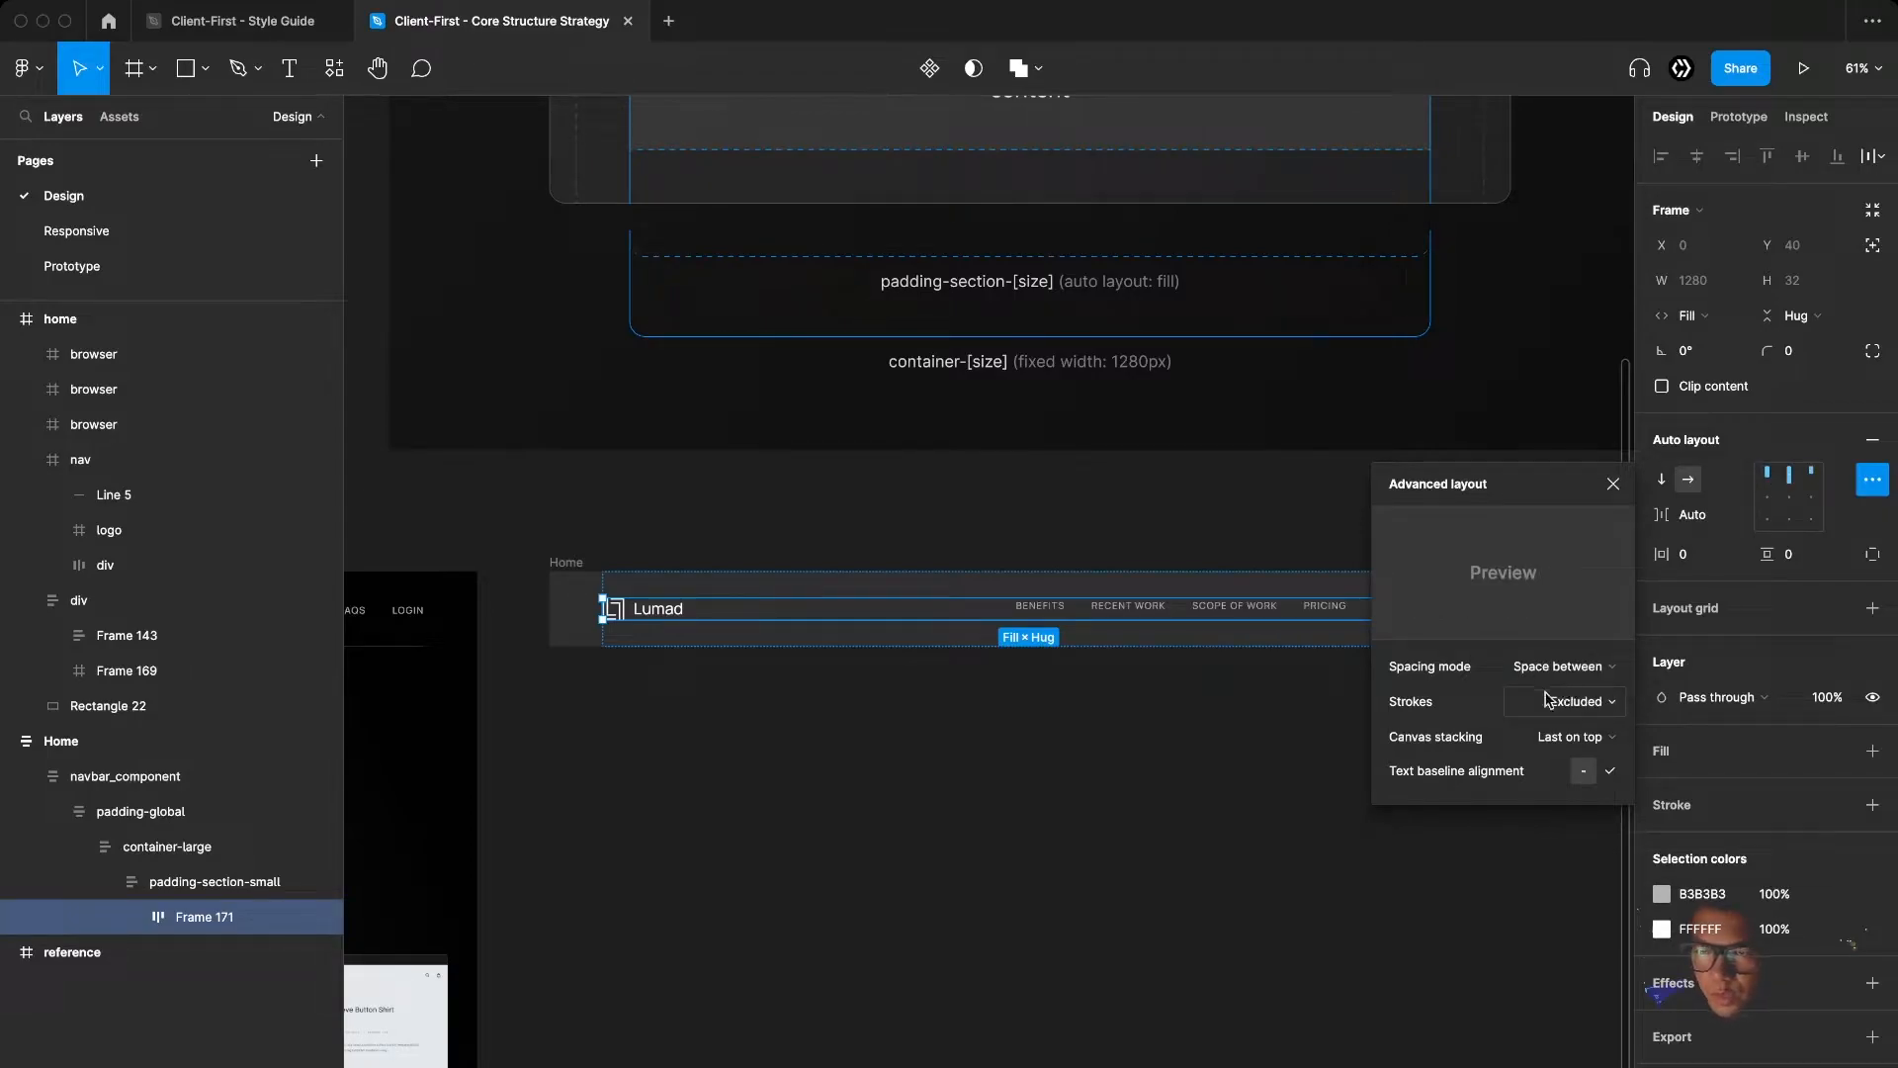
click(1790, 497)
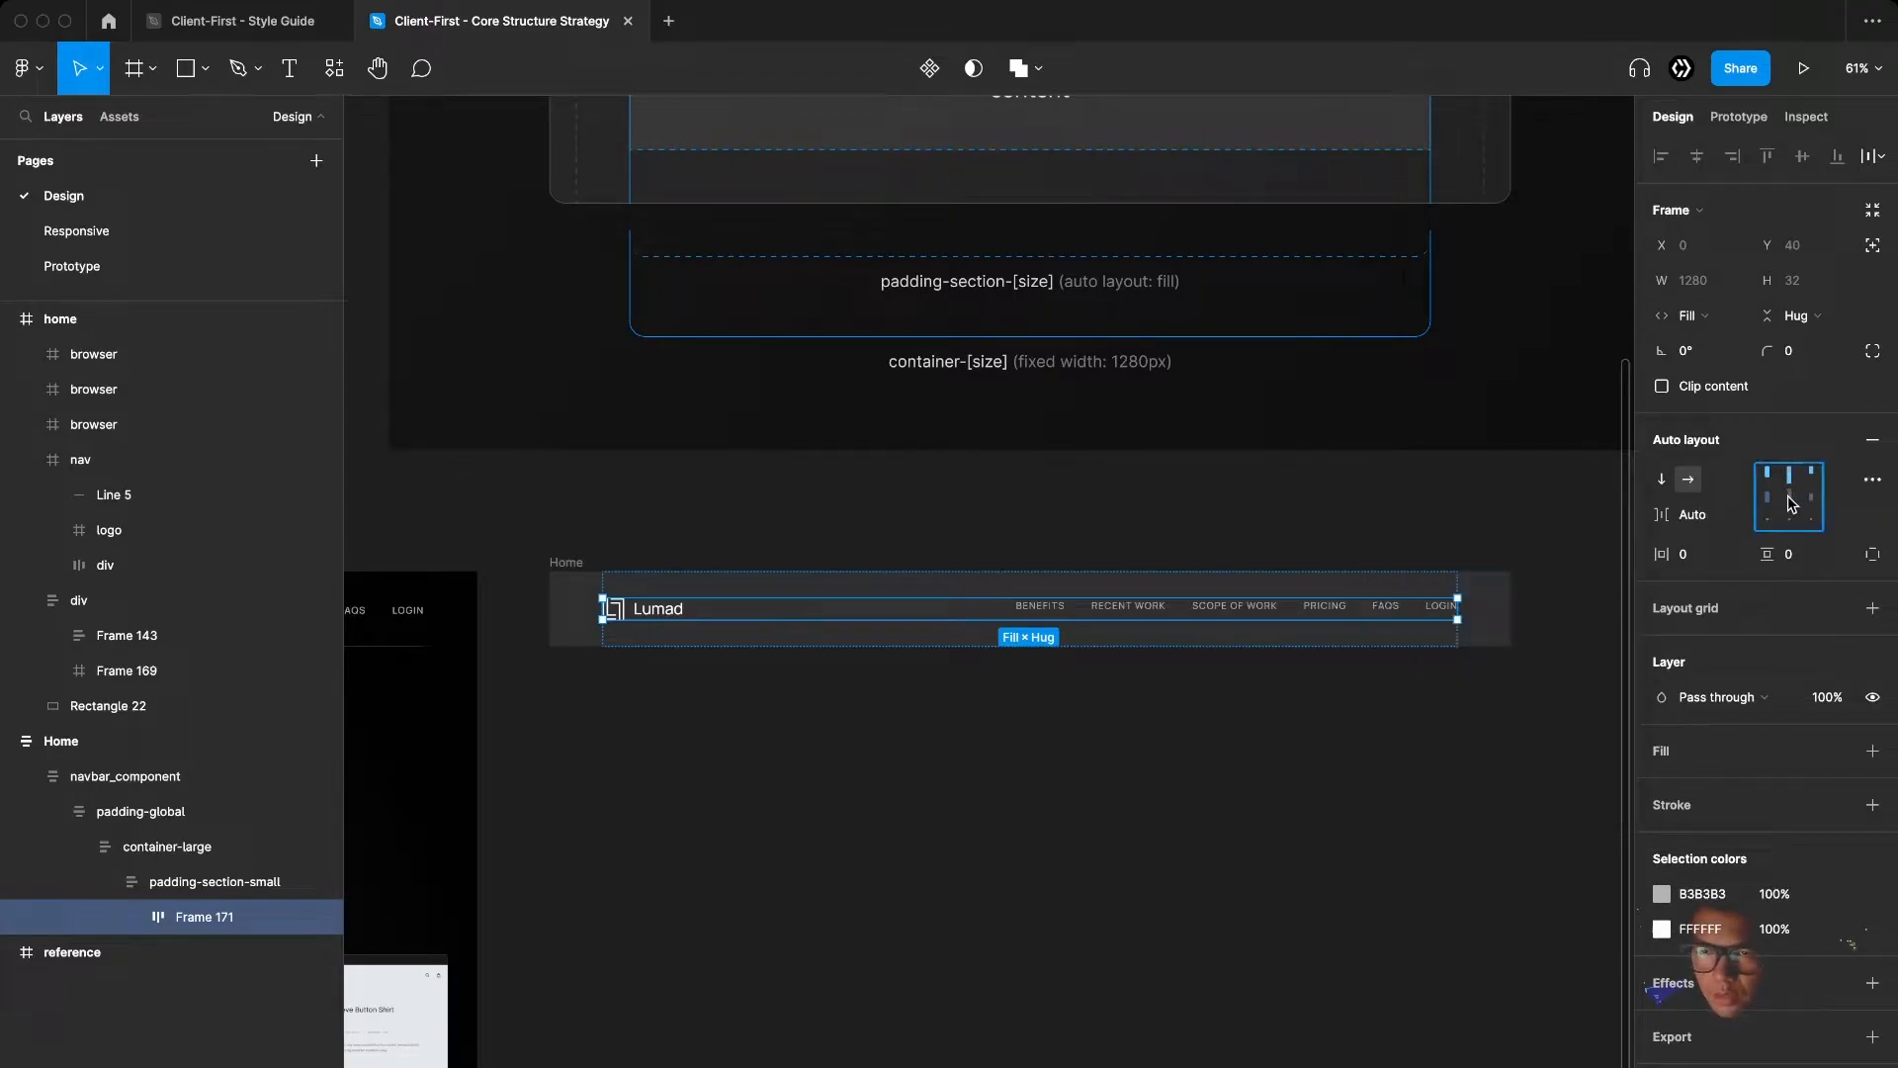
click(1056, 754)
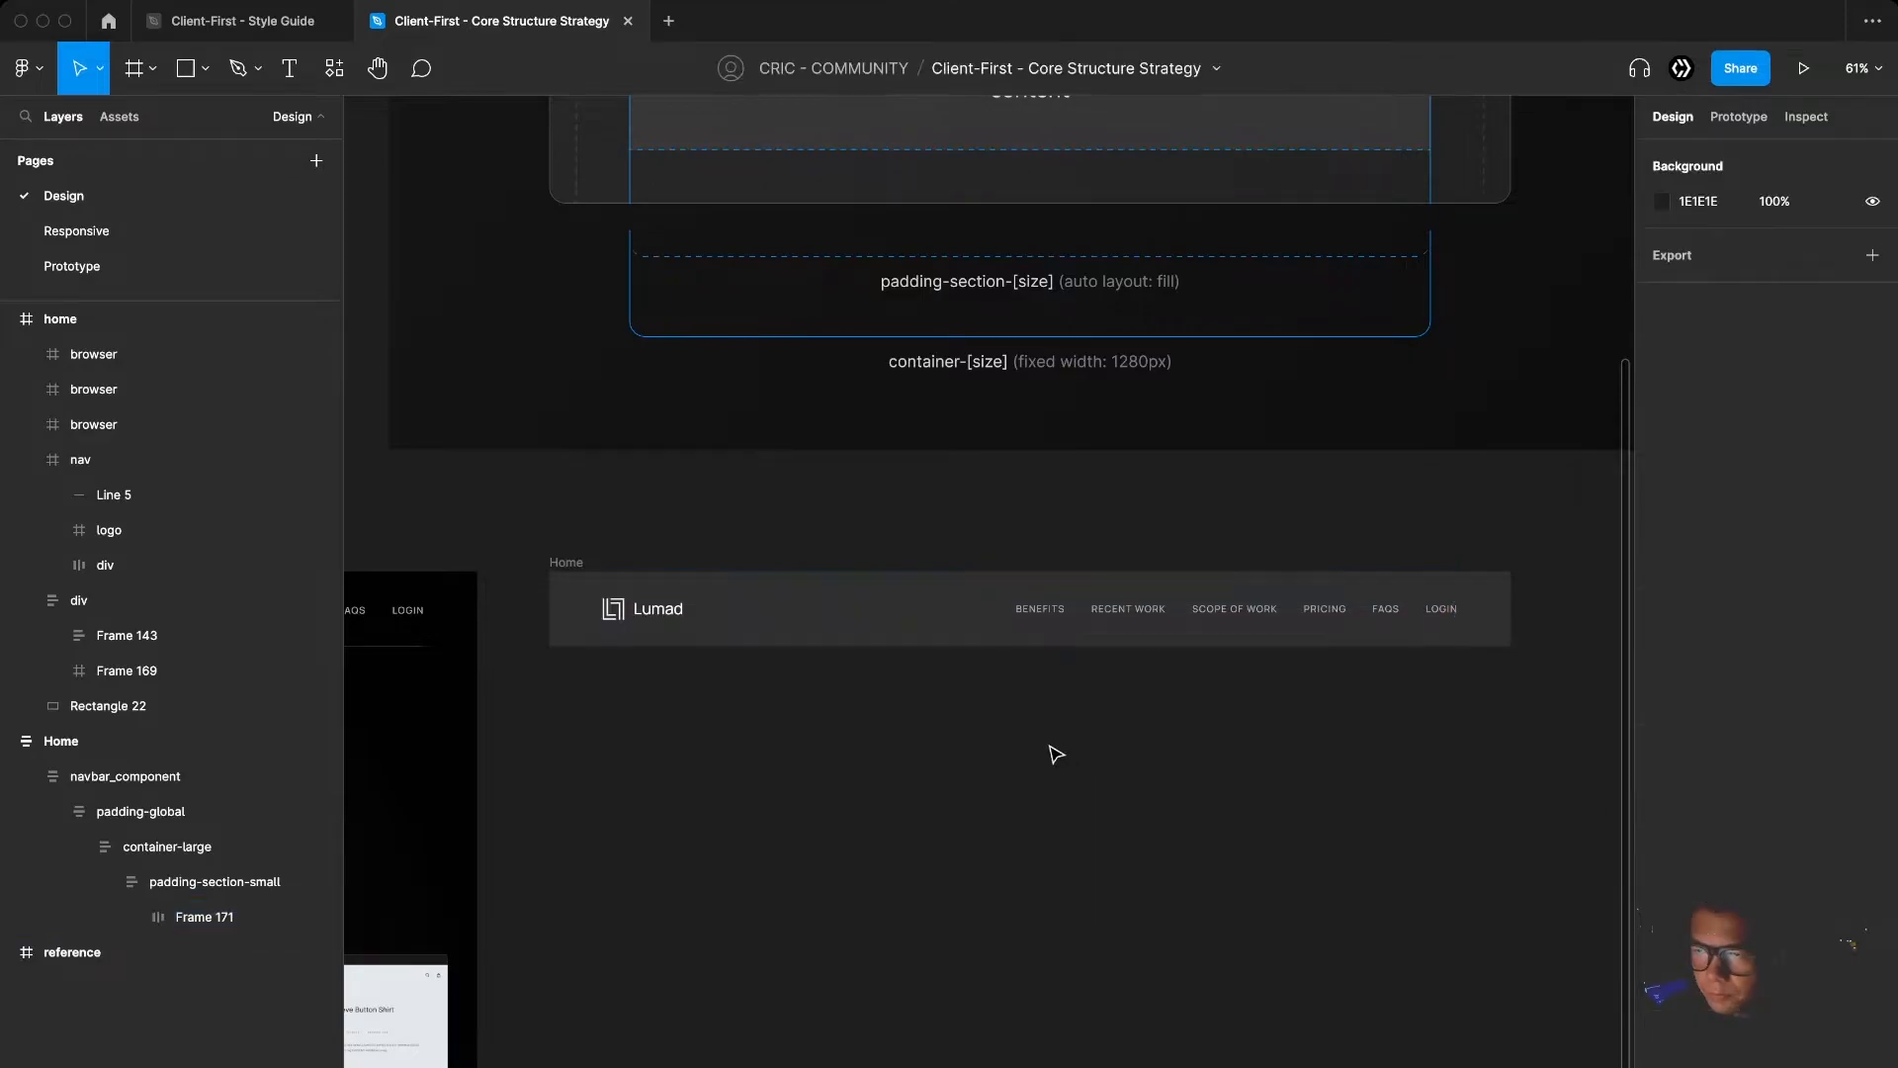
Set the nav links div's width to hug its contents
click(1045, 622)
scroll(1021, 750, down, 2)
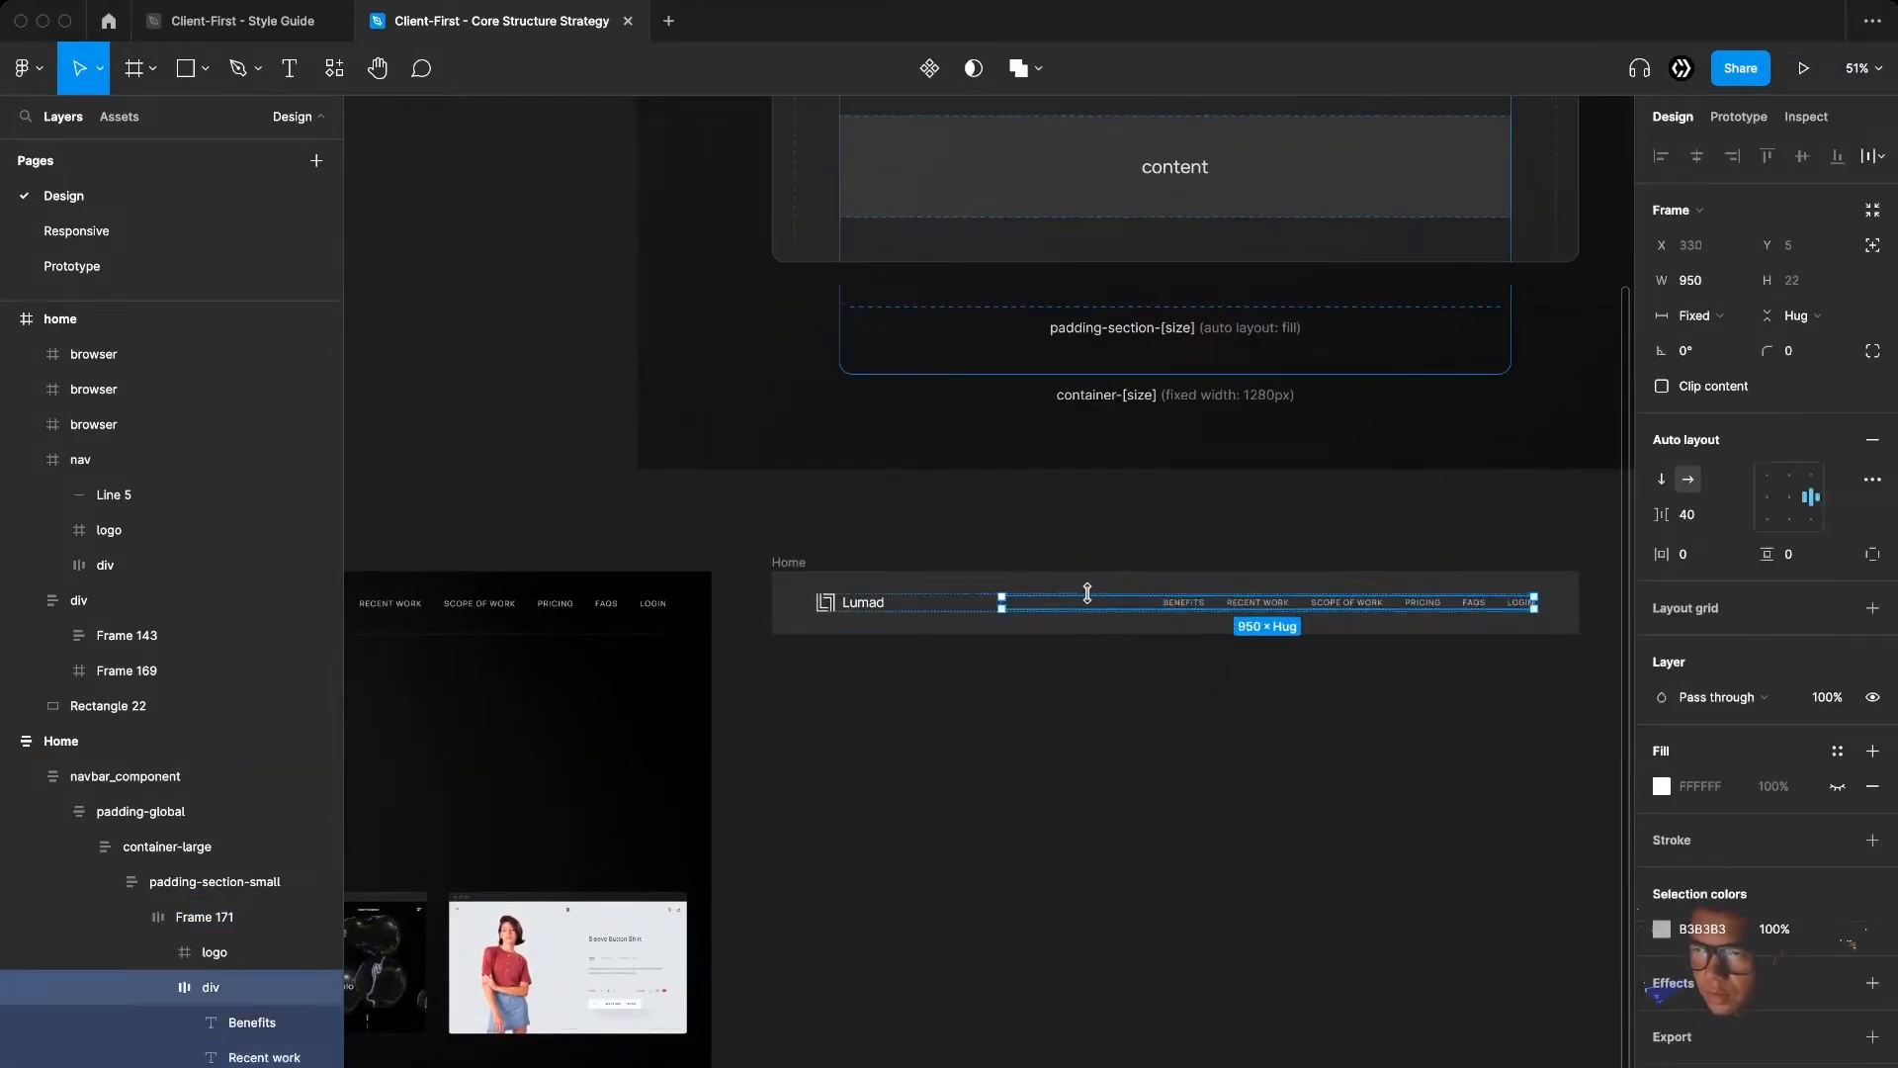
click(1694, 316)
click(1721, 339)
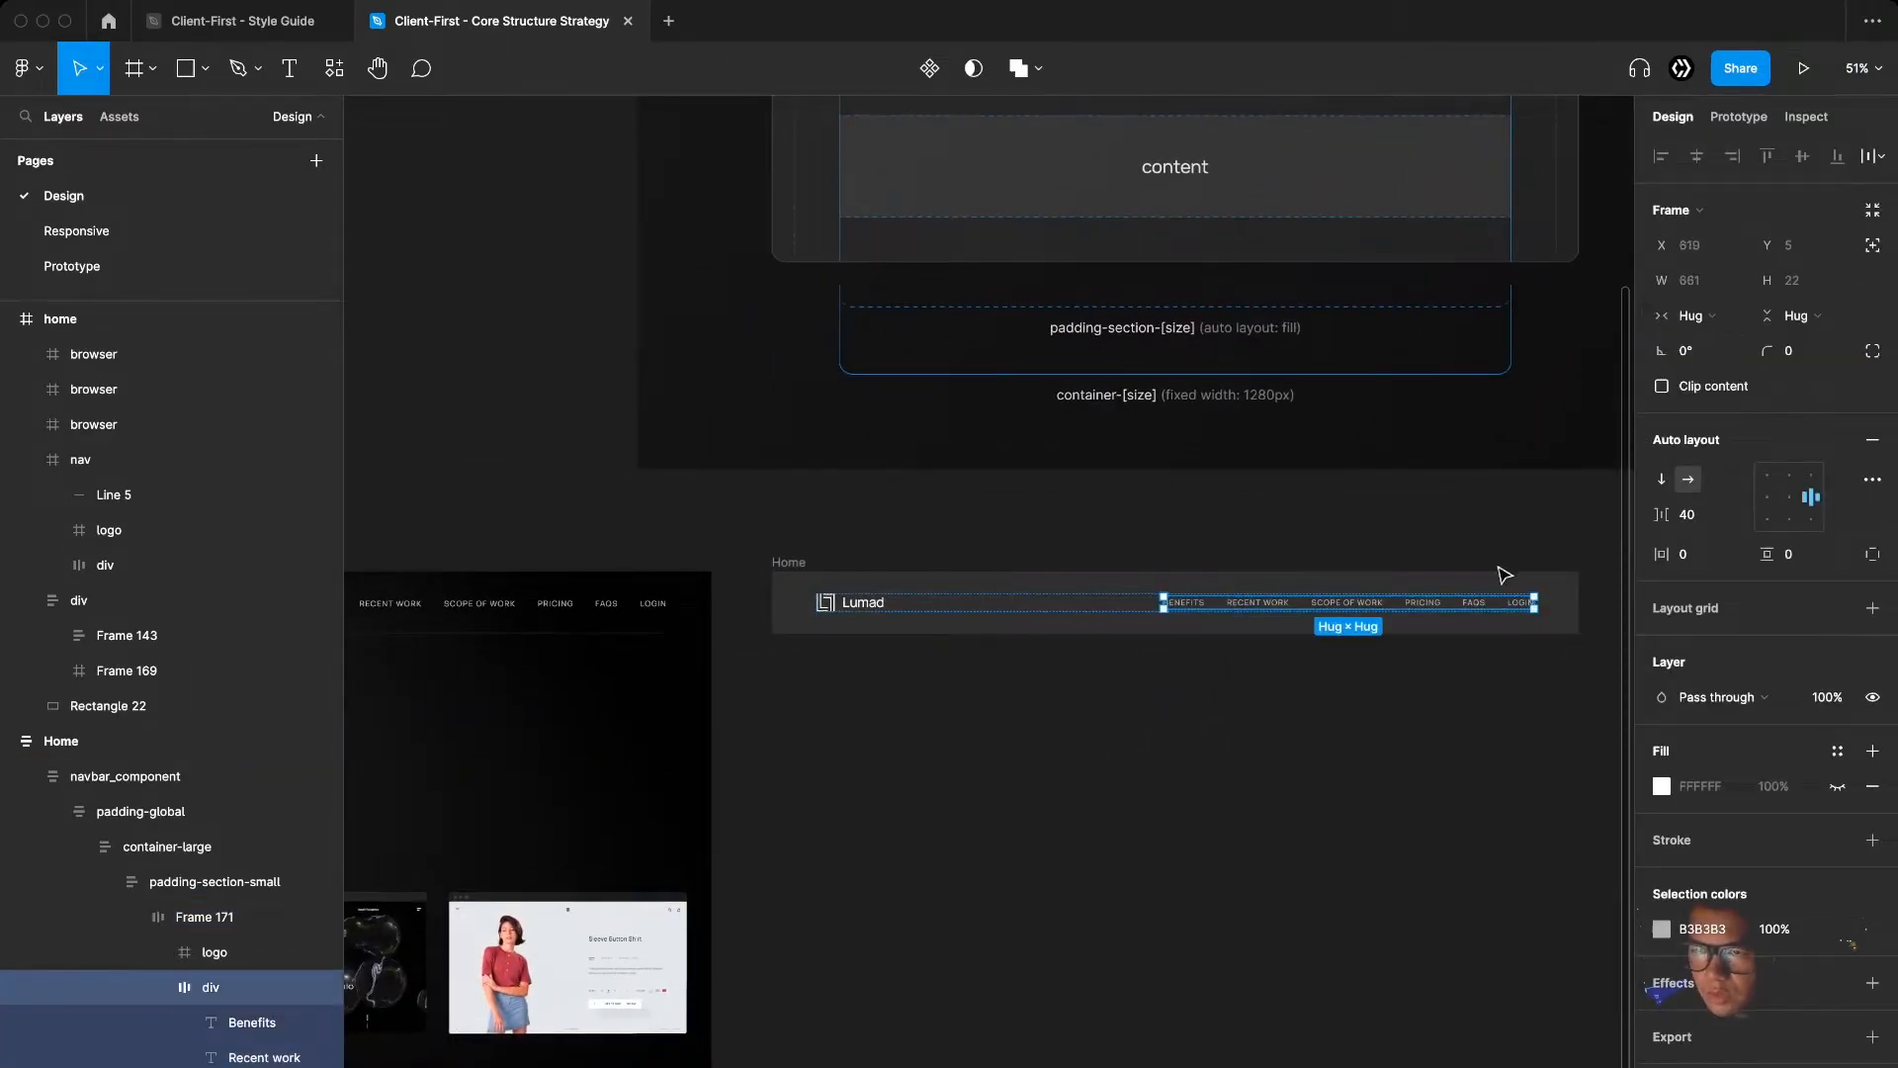
scroll(1464, 599, up, 3)
scroll(287, 870, down, 3)
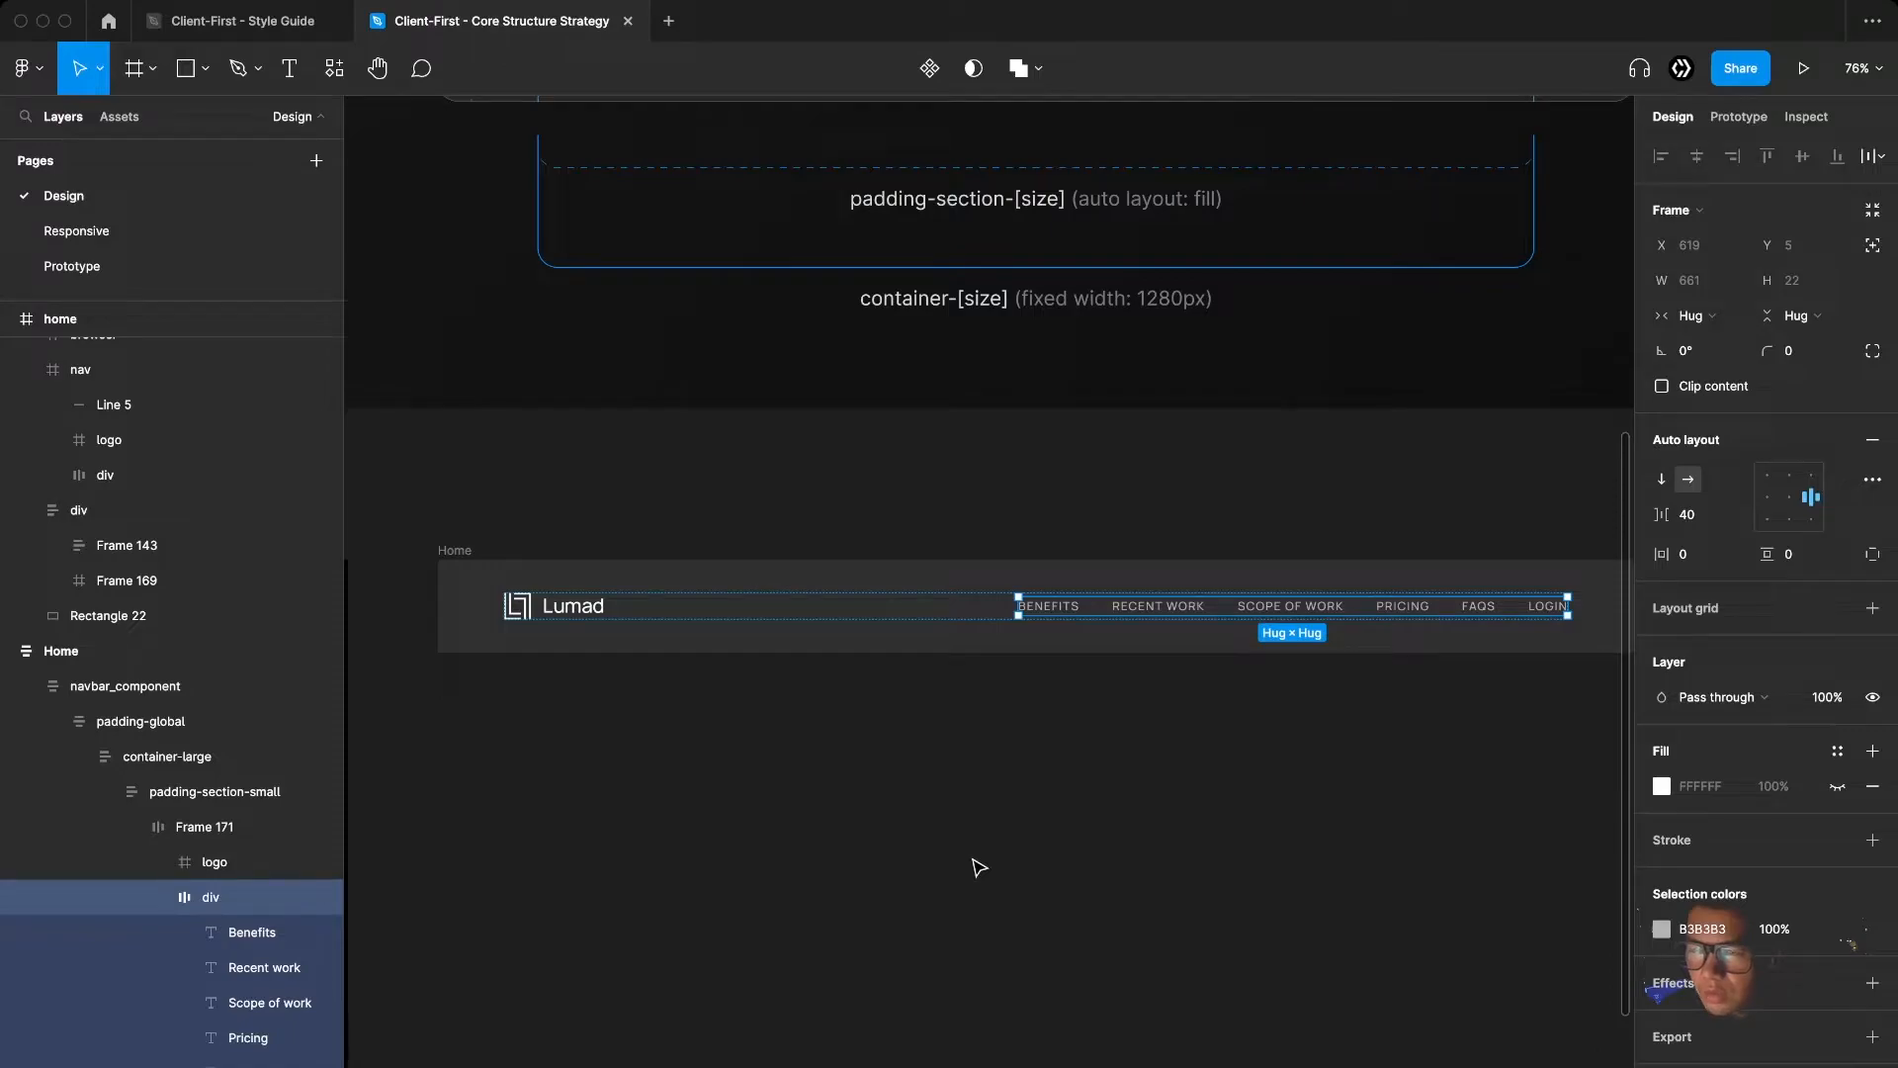
scroll(254, 935, down, 1)
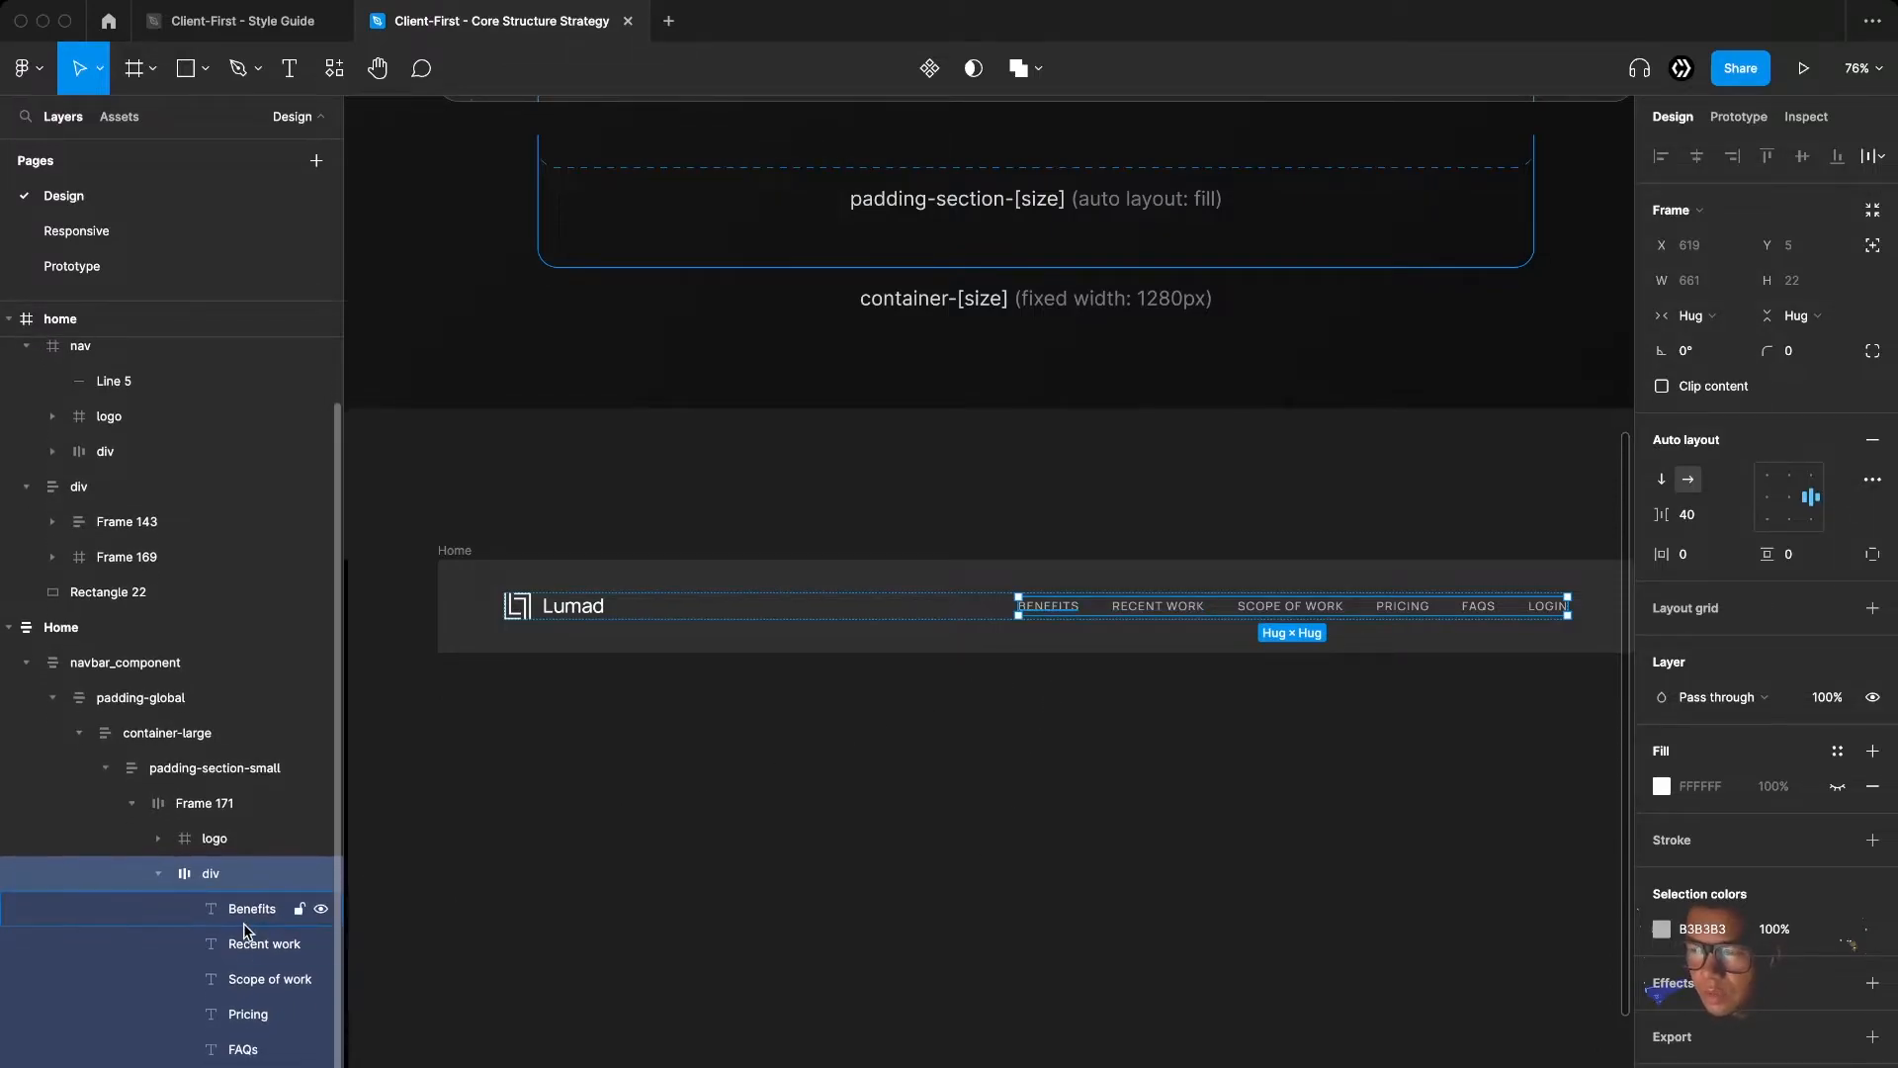
Wrap each of the six nav link texts in its own auto layout frame and select all six frames
click(248, 918)
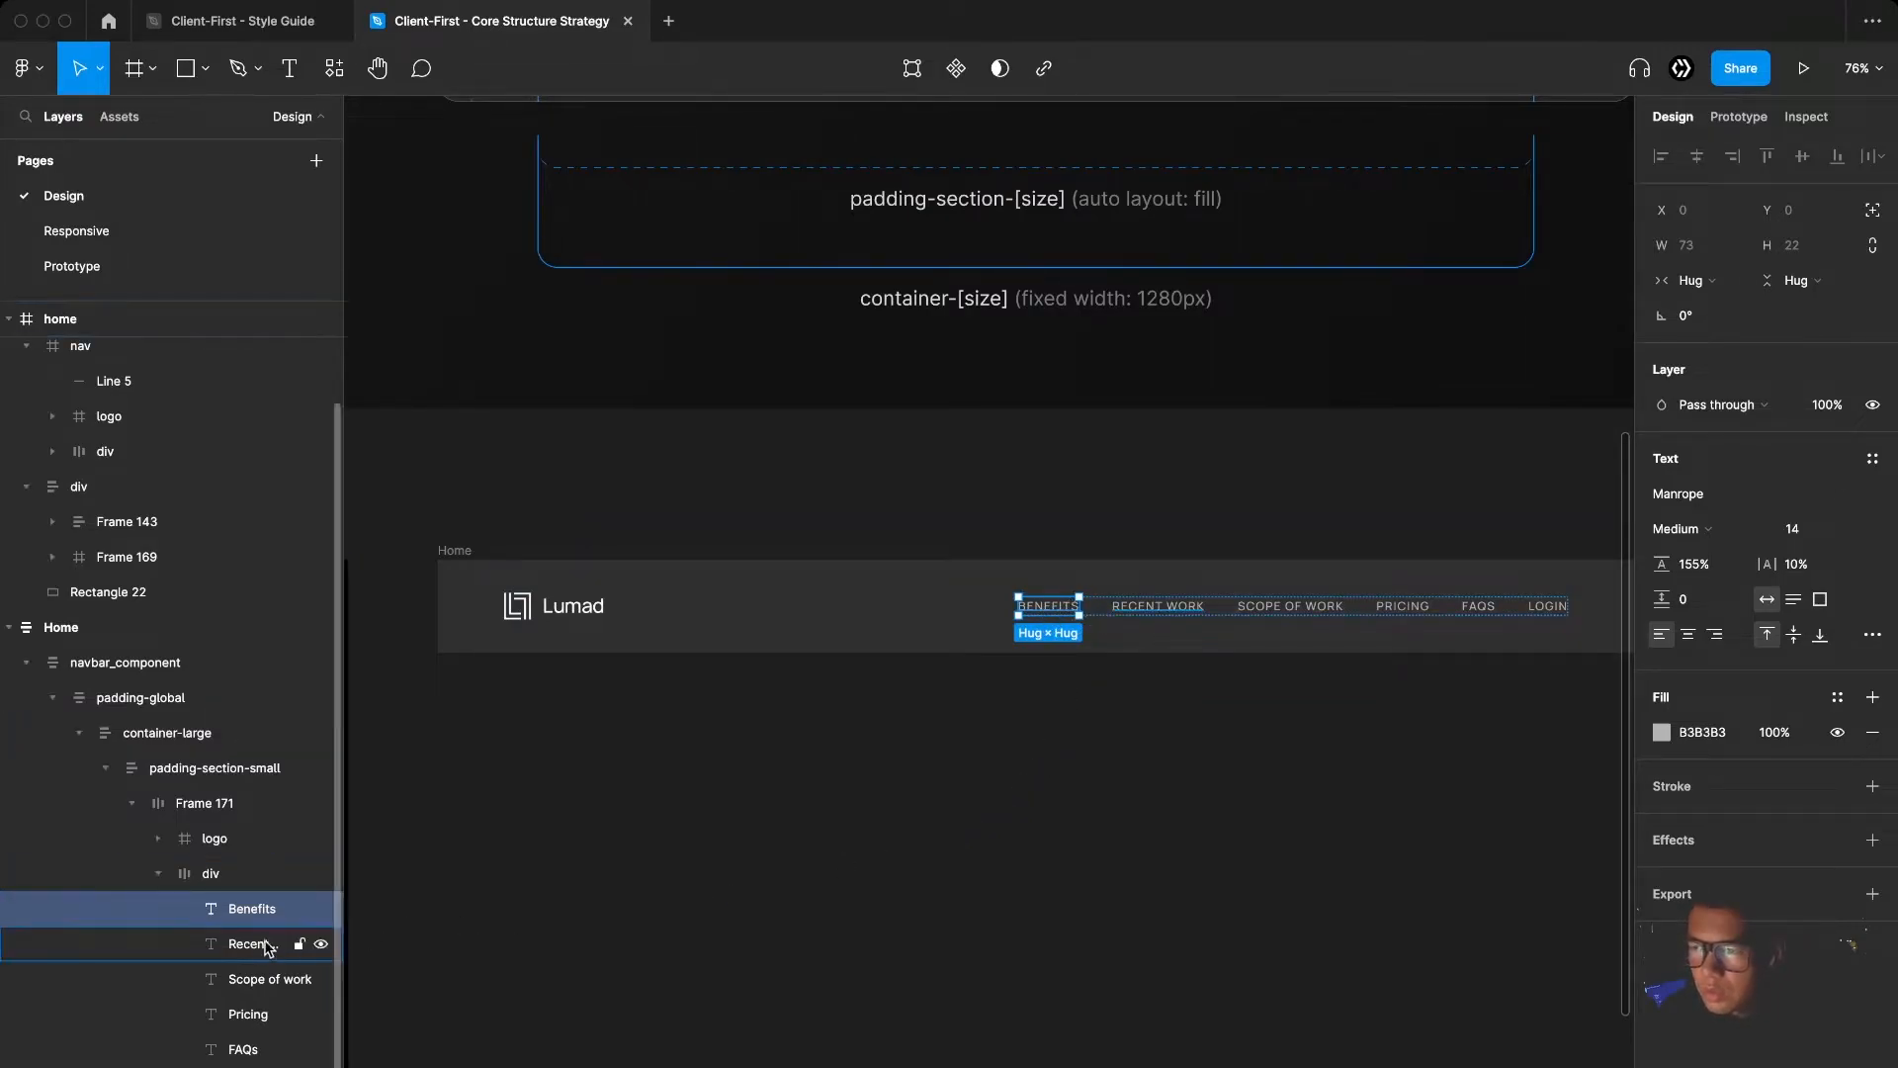
key(shift+a)
click(233, 952)
key(shift+a)
click(238, 987)
key(shift+a)
click(238, 1014)
key(shift+a)
click(239, 1051)
key(shift+a)
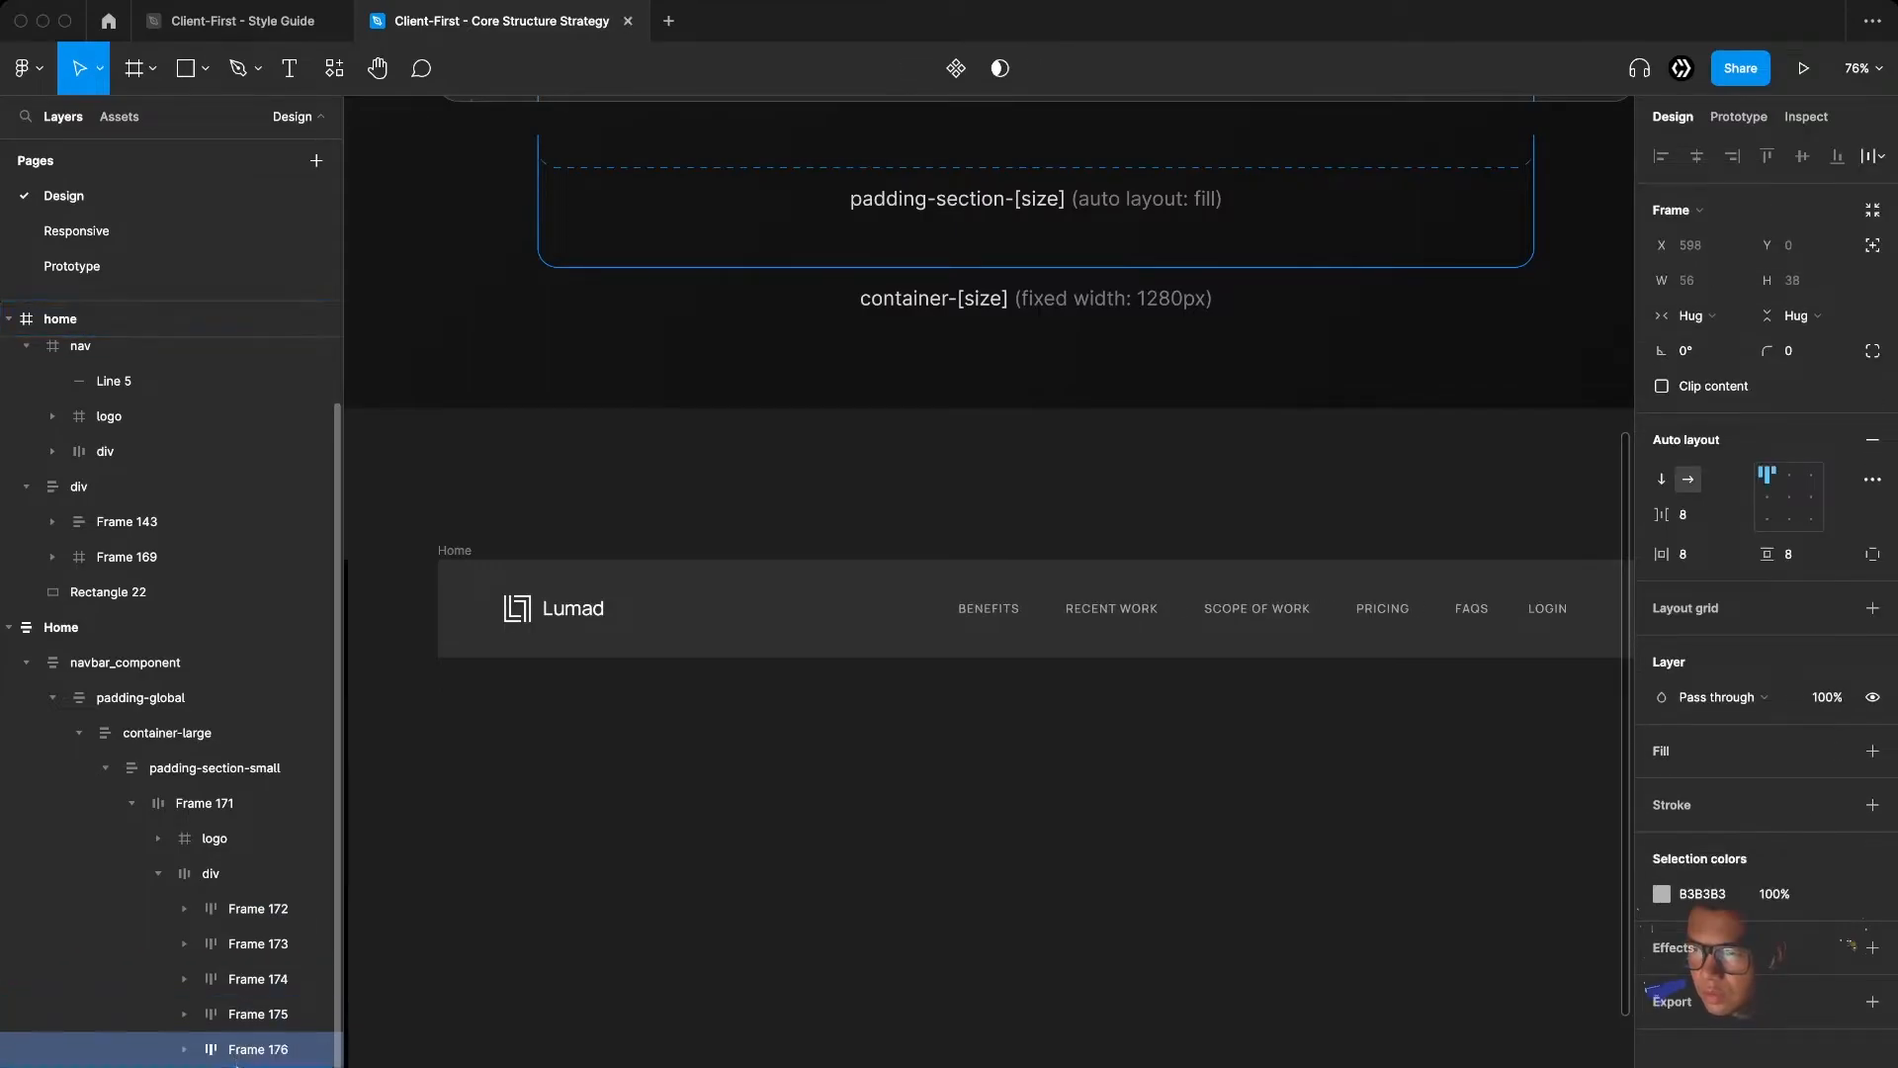
click(238, 1067)
key(shift+a)
shift+click(242, 915)
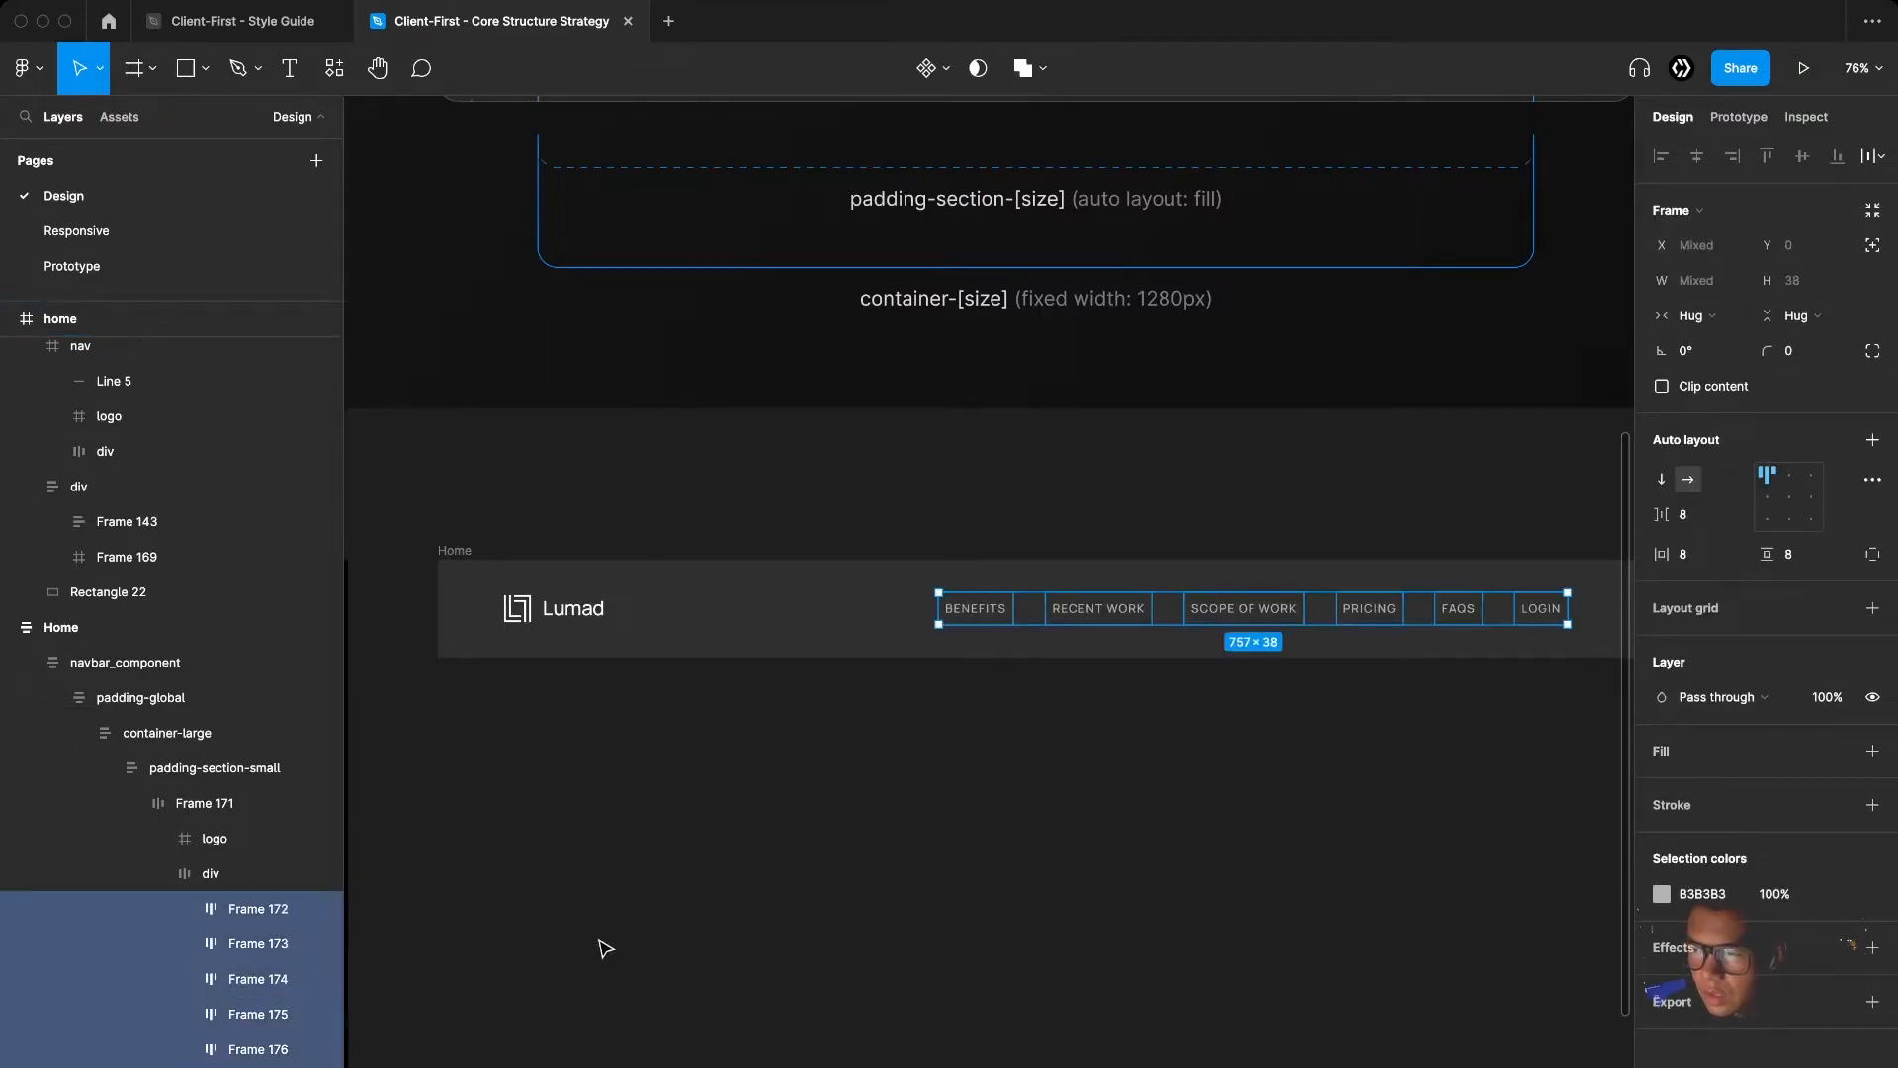
Rename the six new link frames to links
key(super+r)
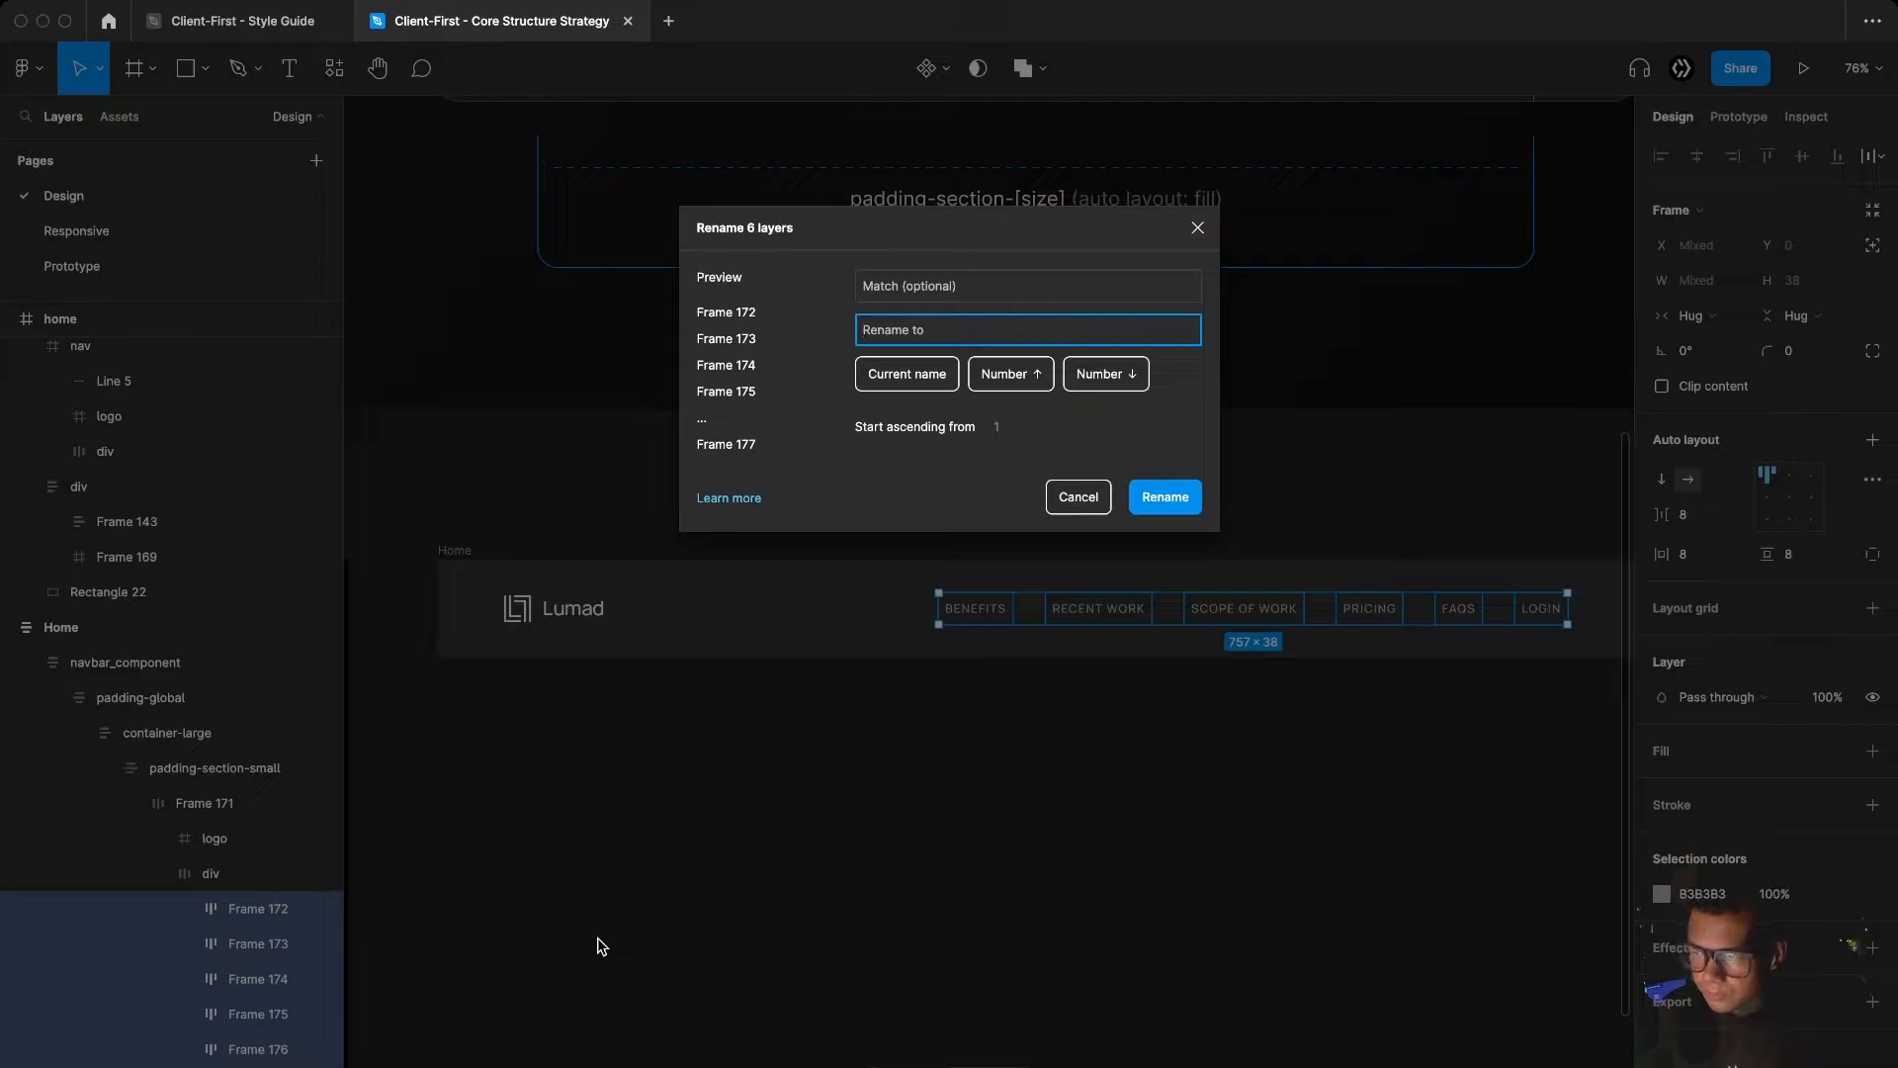
text(links)
key(Return)
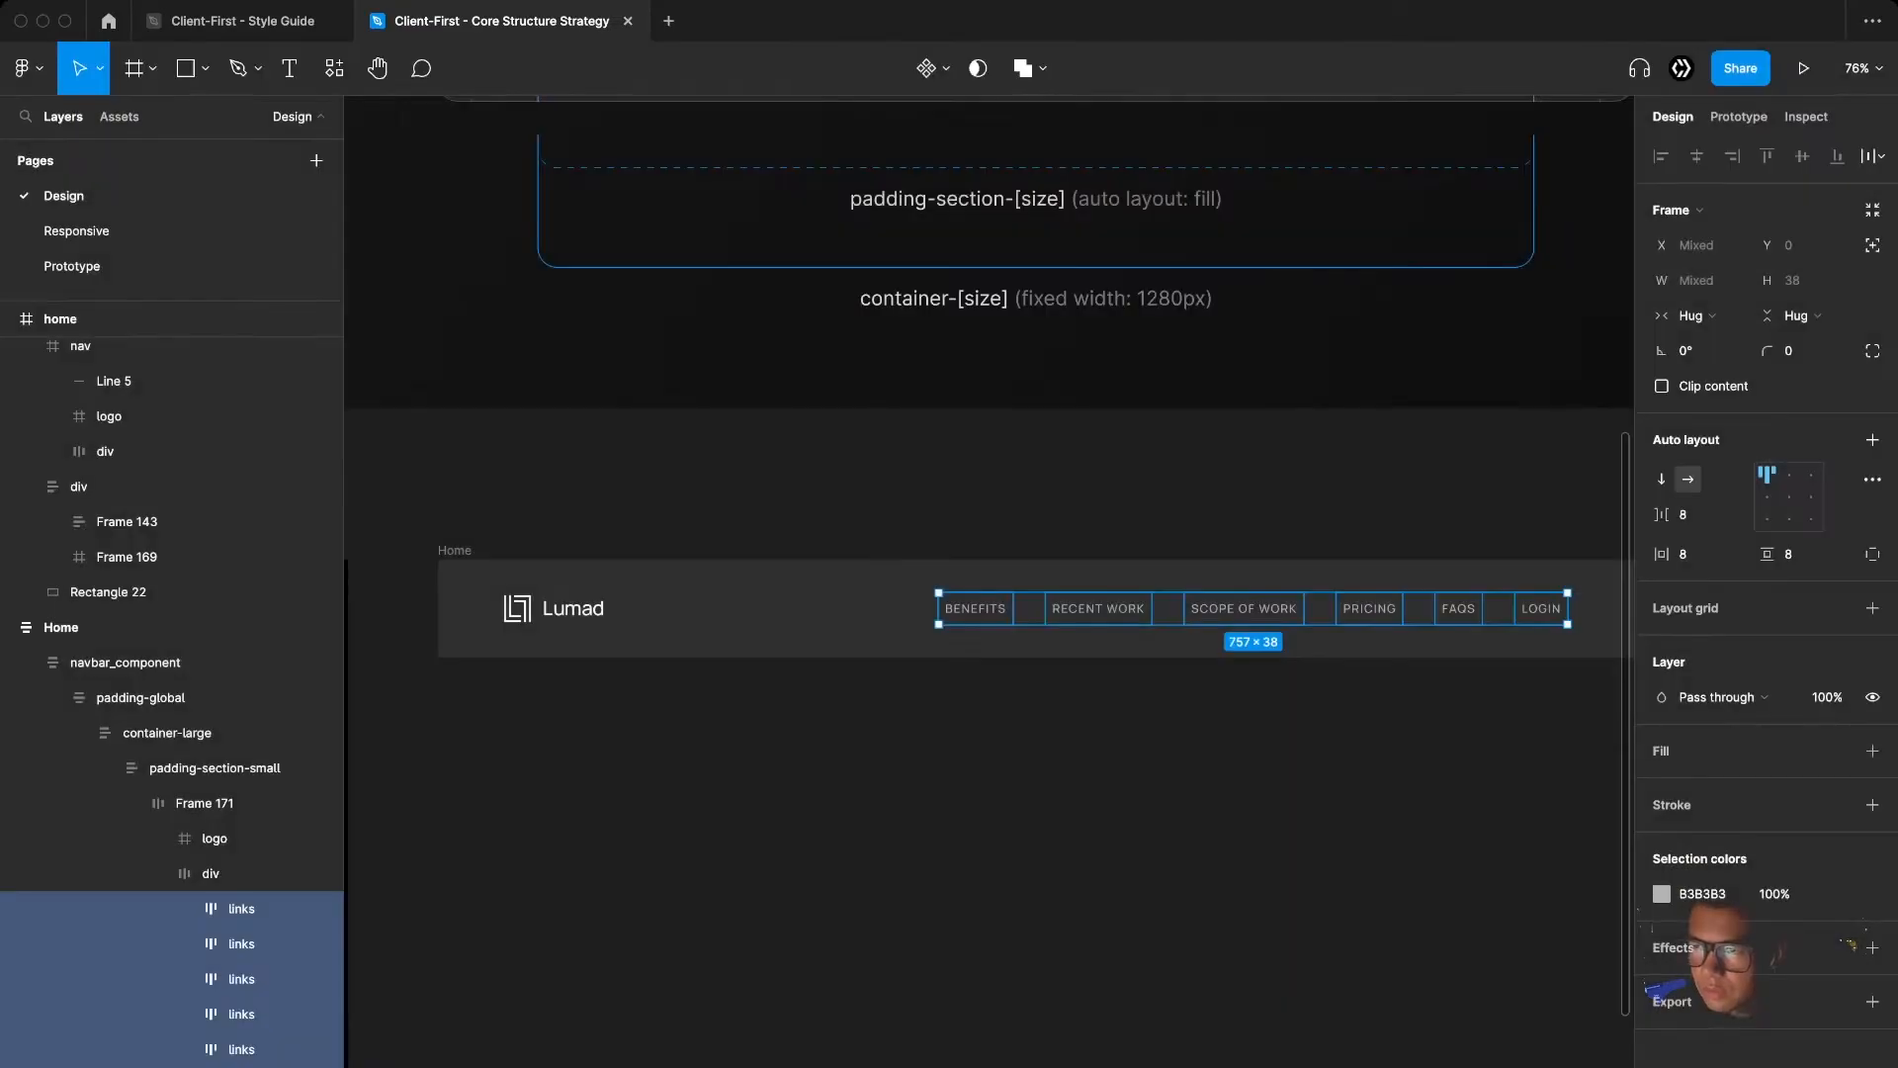
Set the horizontal padding of the six link frames to 20
click(1791, 561)
click(1700, 557)
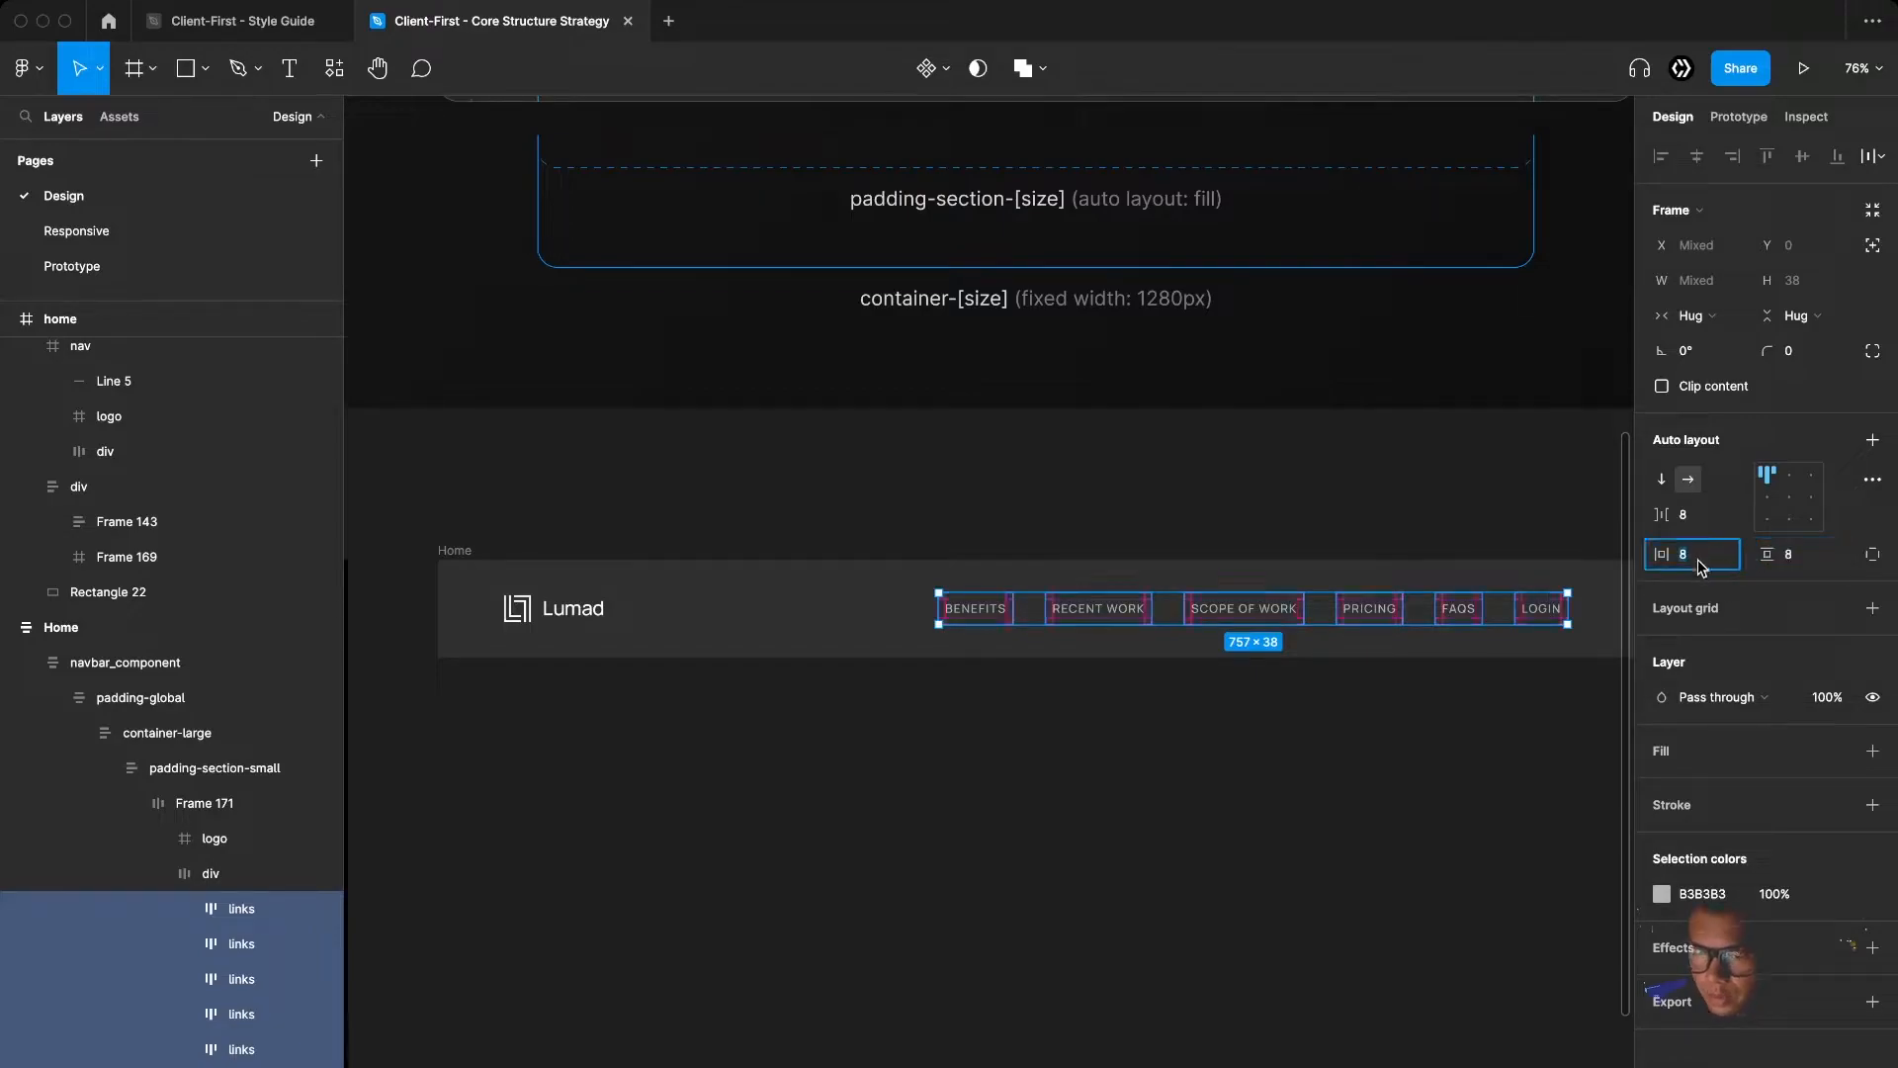
text(20)
key(Return)
Set the spacing between items in the div holding the link frames to 0
scroll(788, 883, down, 3)
scroll(791, 880, left, 4)
scroll(766, 703, up, 3)
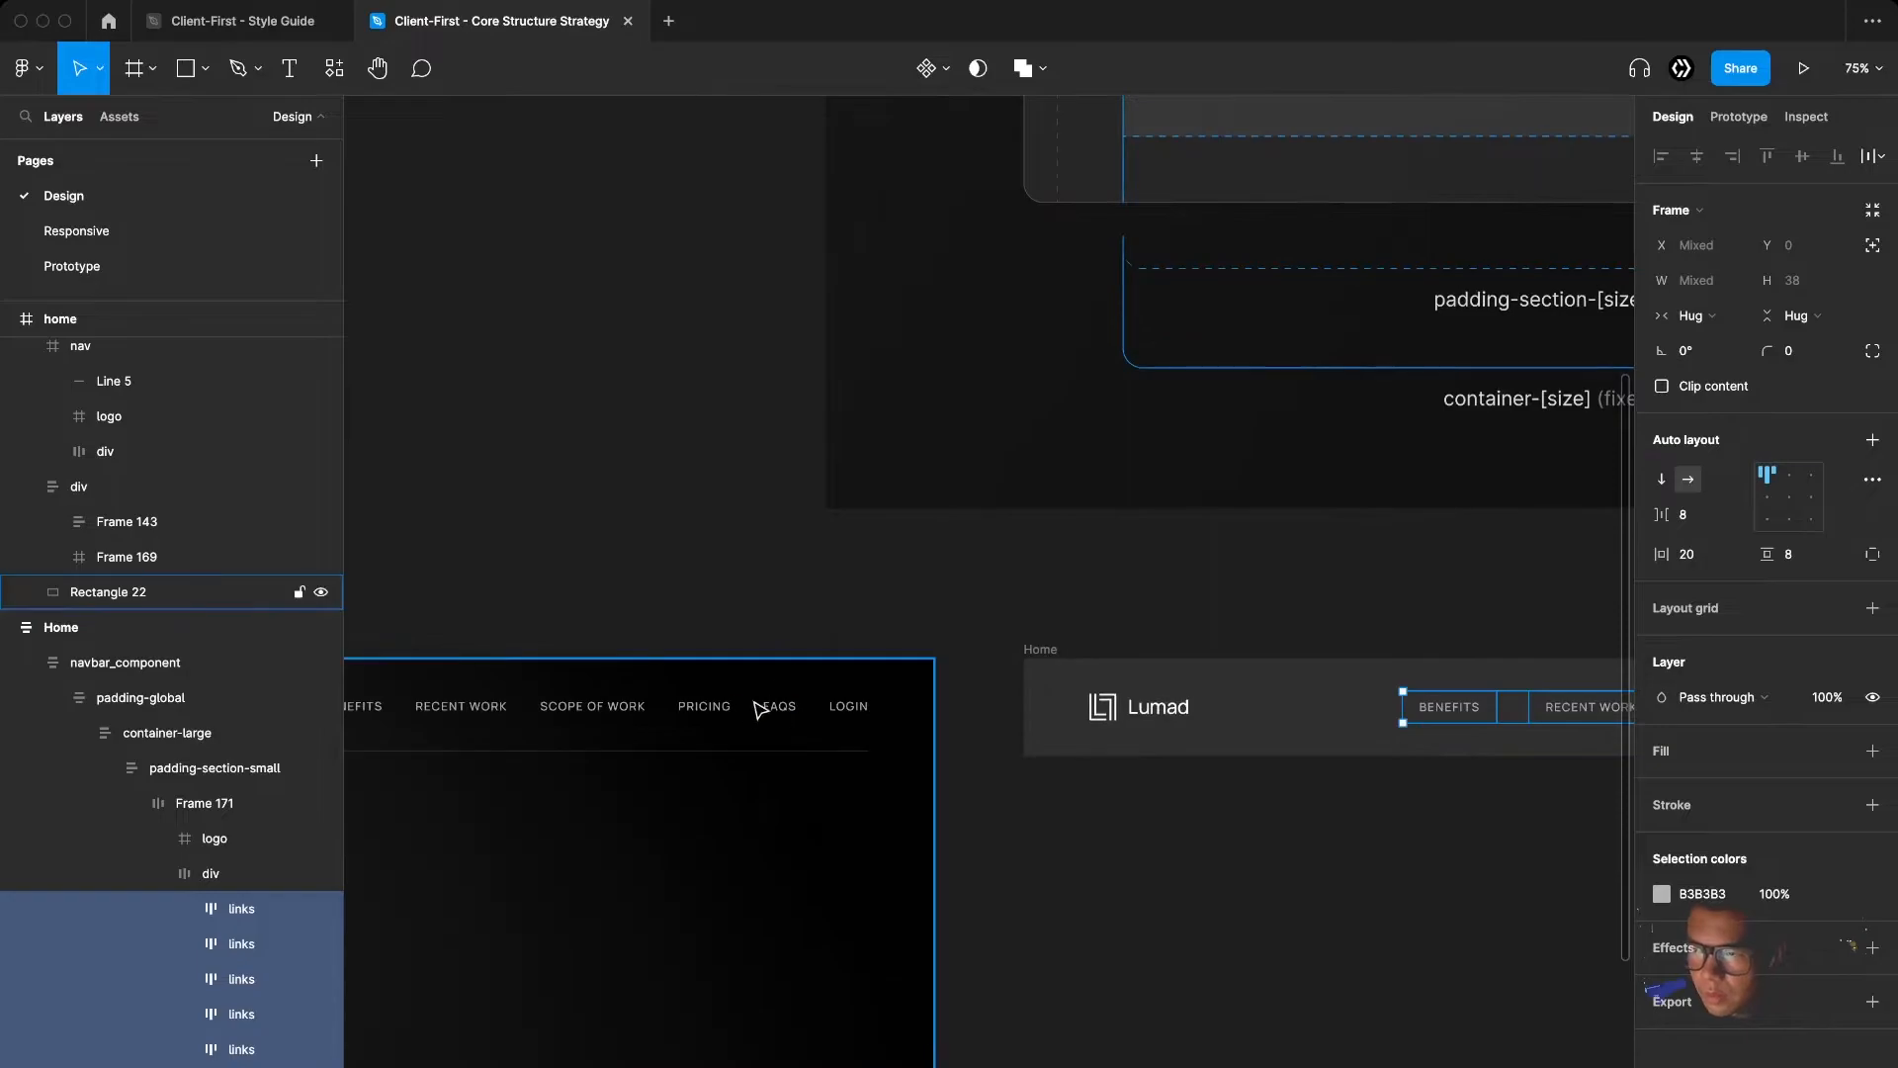
click(778, 707)
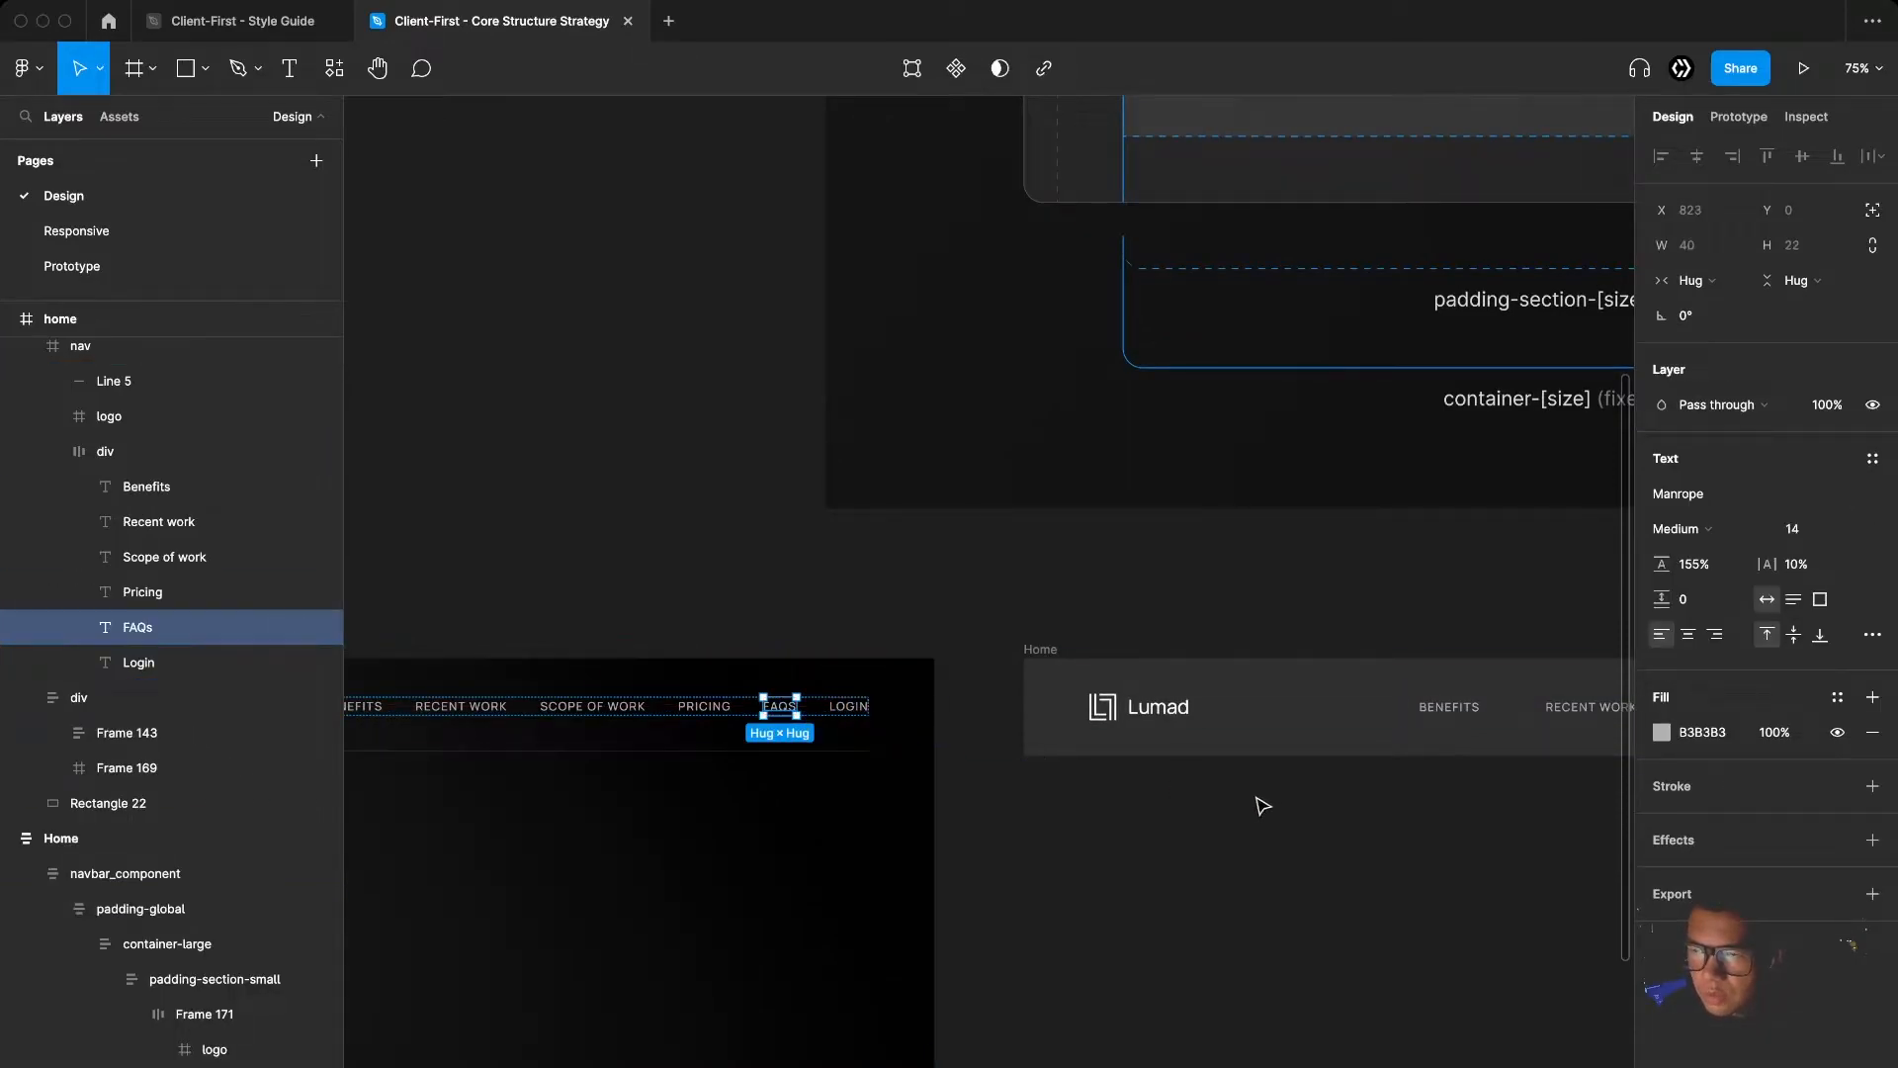
drag(1250, 802, 725, 778)
super+click(1081, 685)
super+click(982, 688)
click(1709, 529)
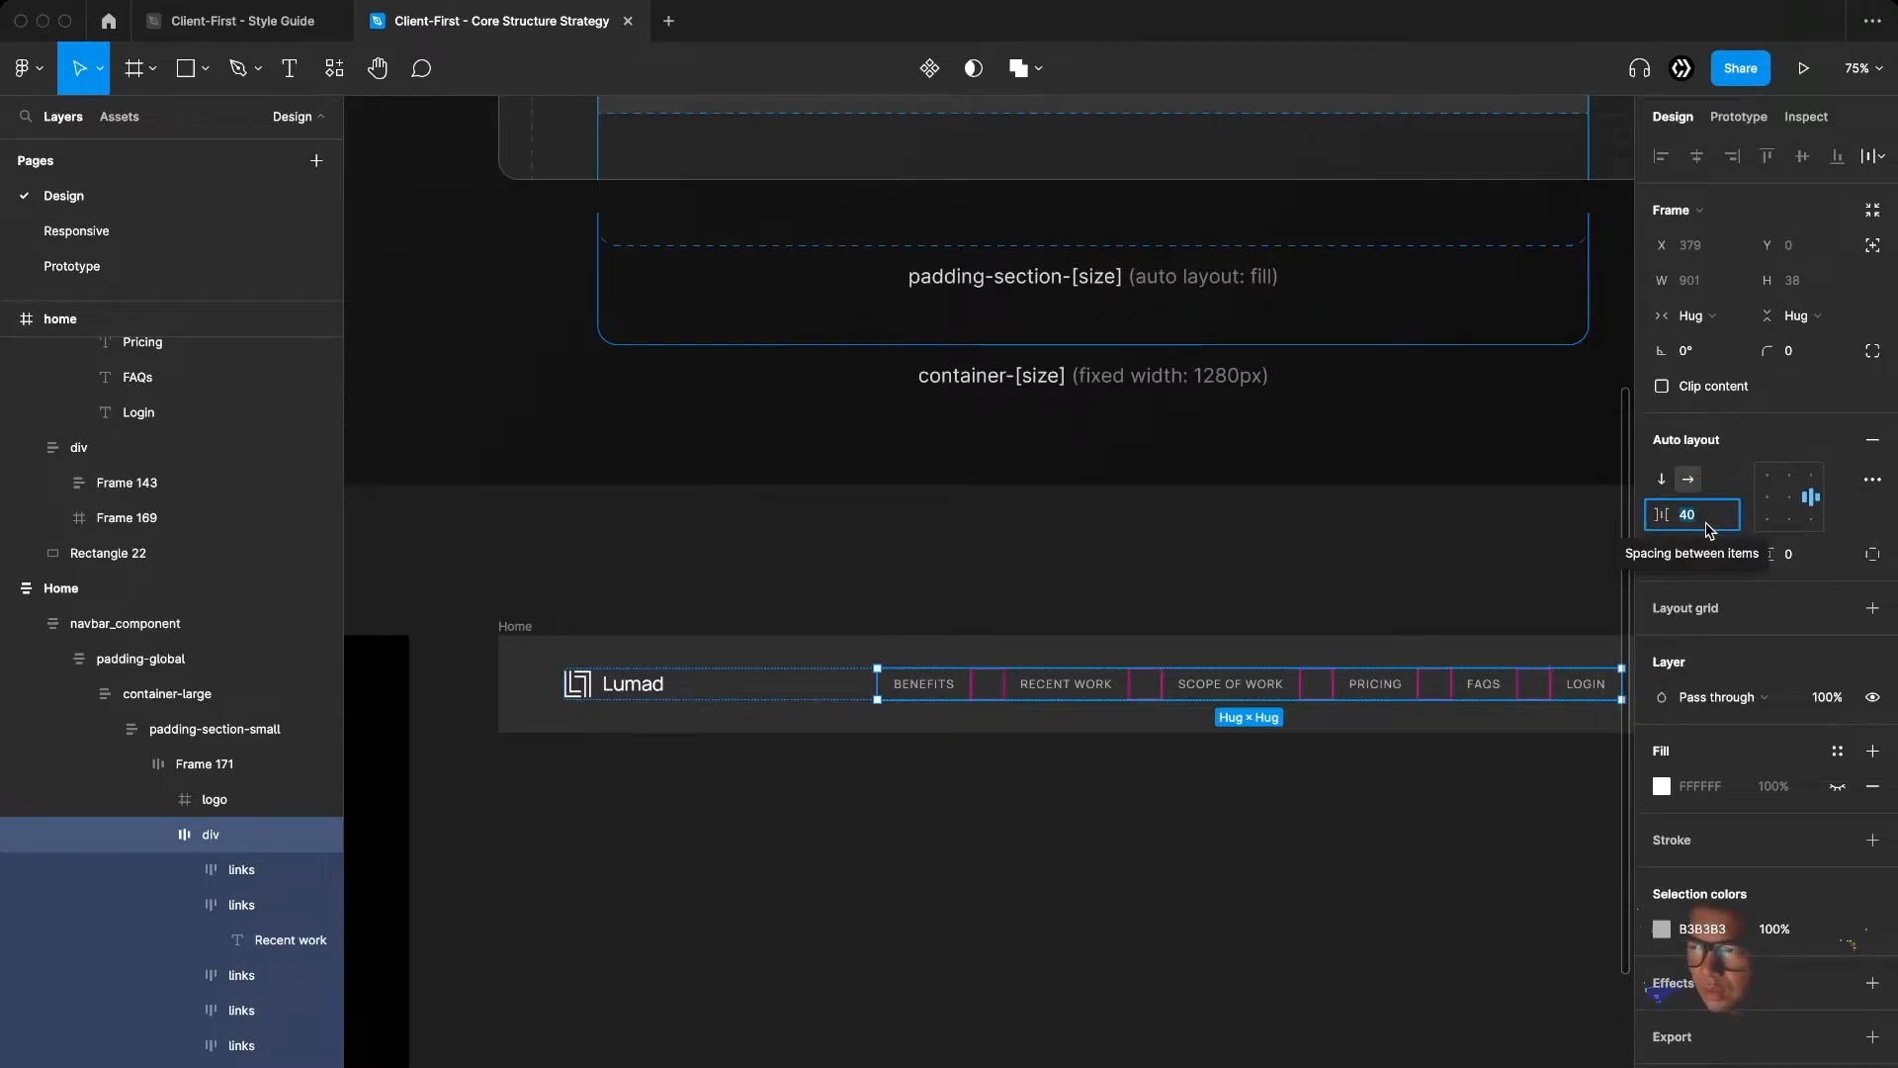
text(0)
key(Return)
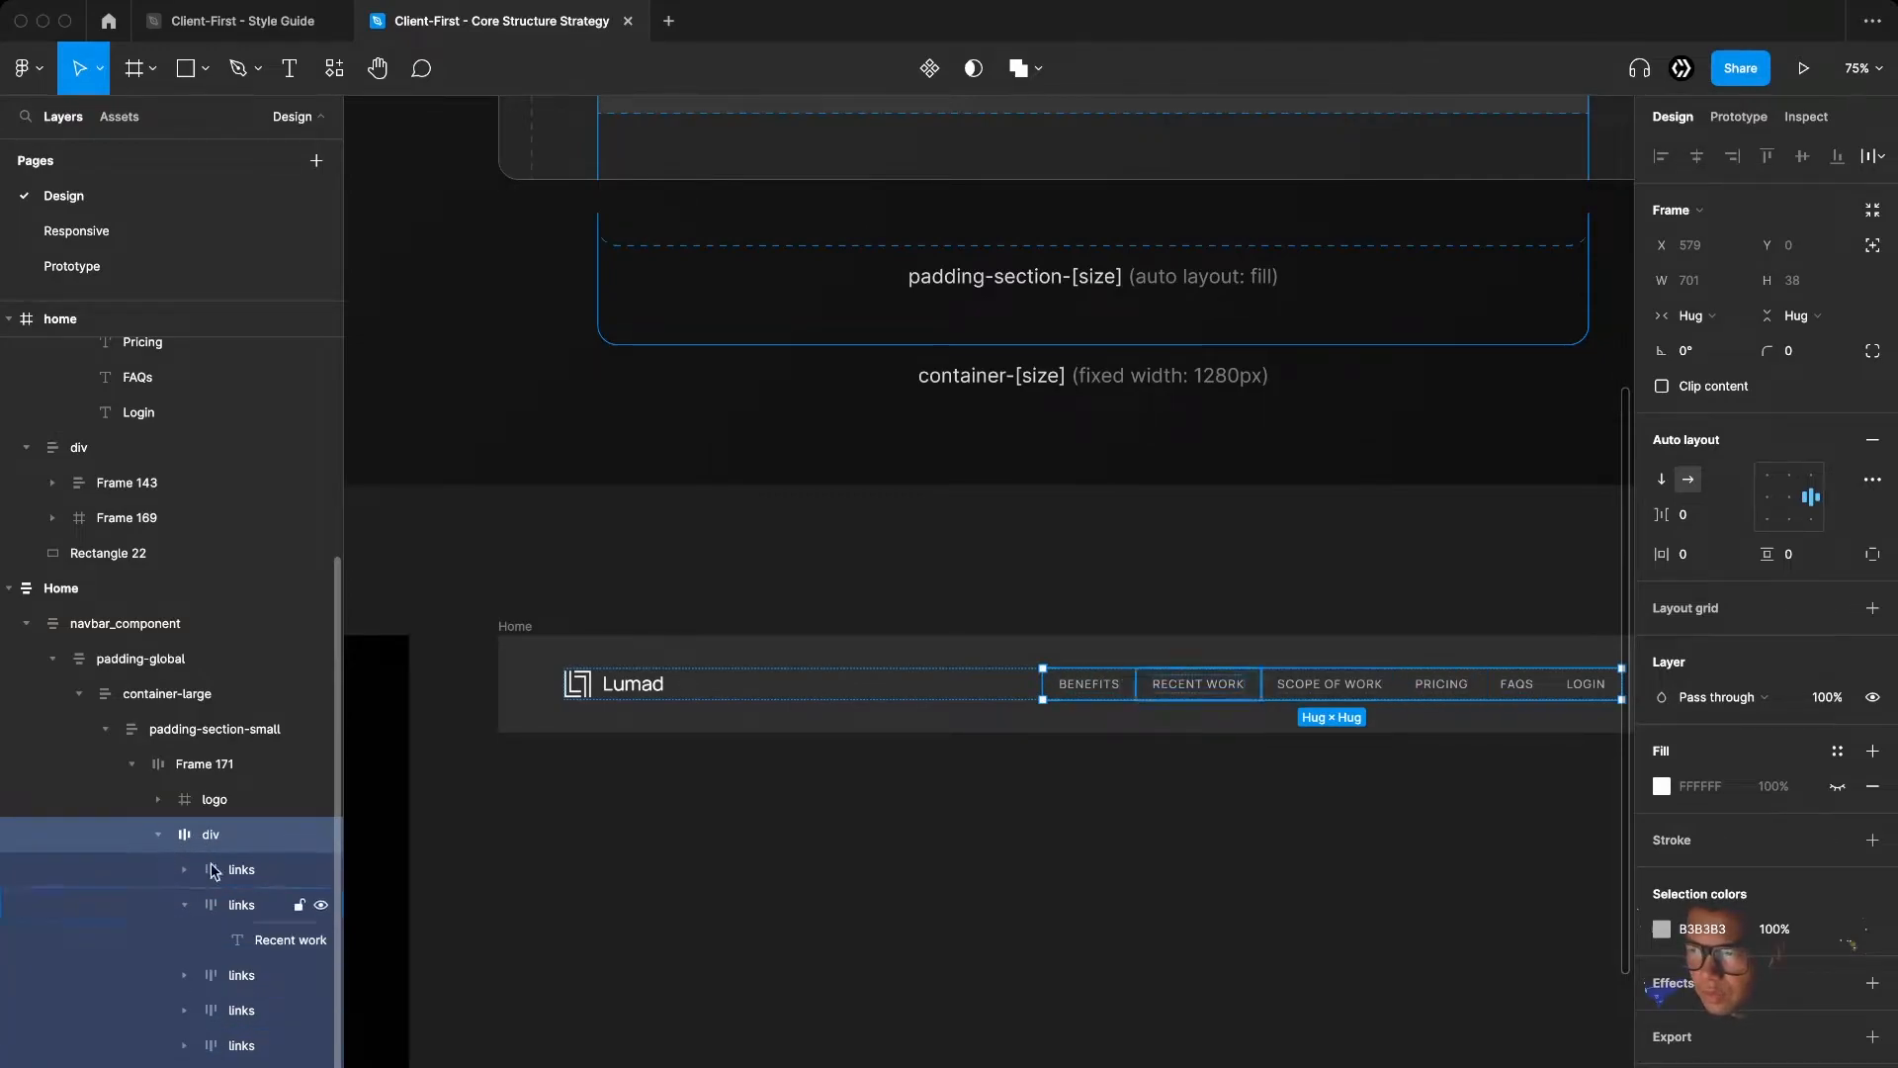
Collapse the div holding the links in the layer list and rename it navbar_nav-menu
click(158, 835)
drag(1067, 828, 895, 831)
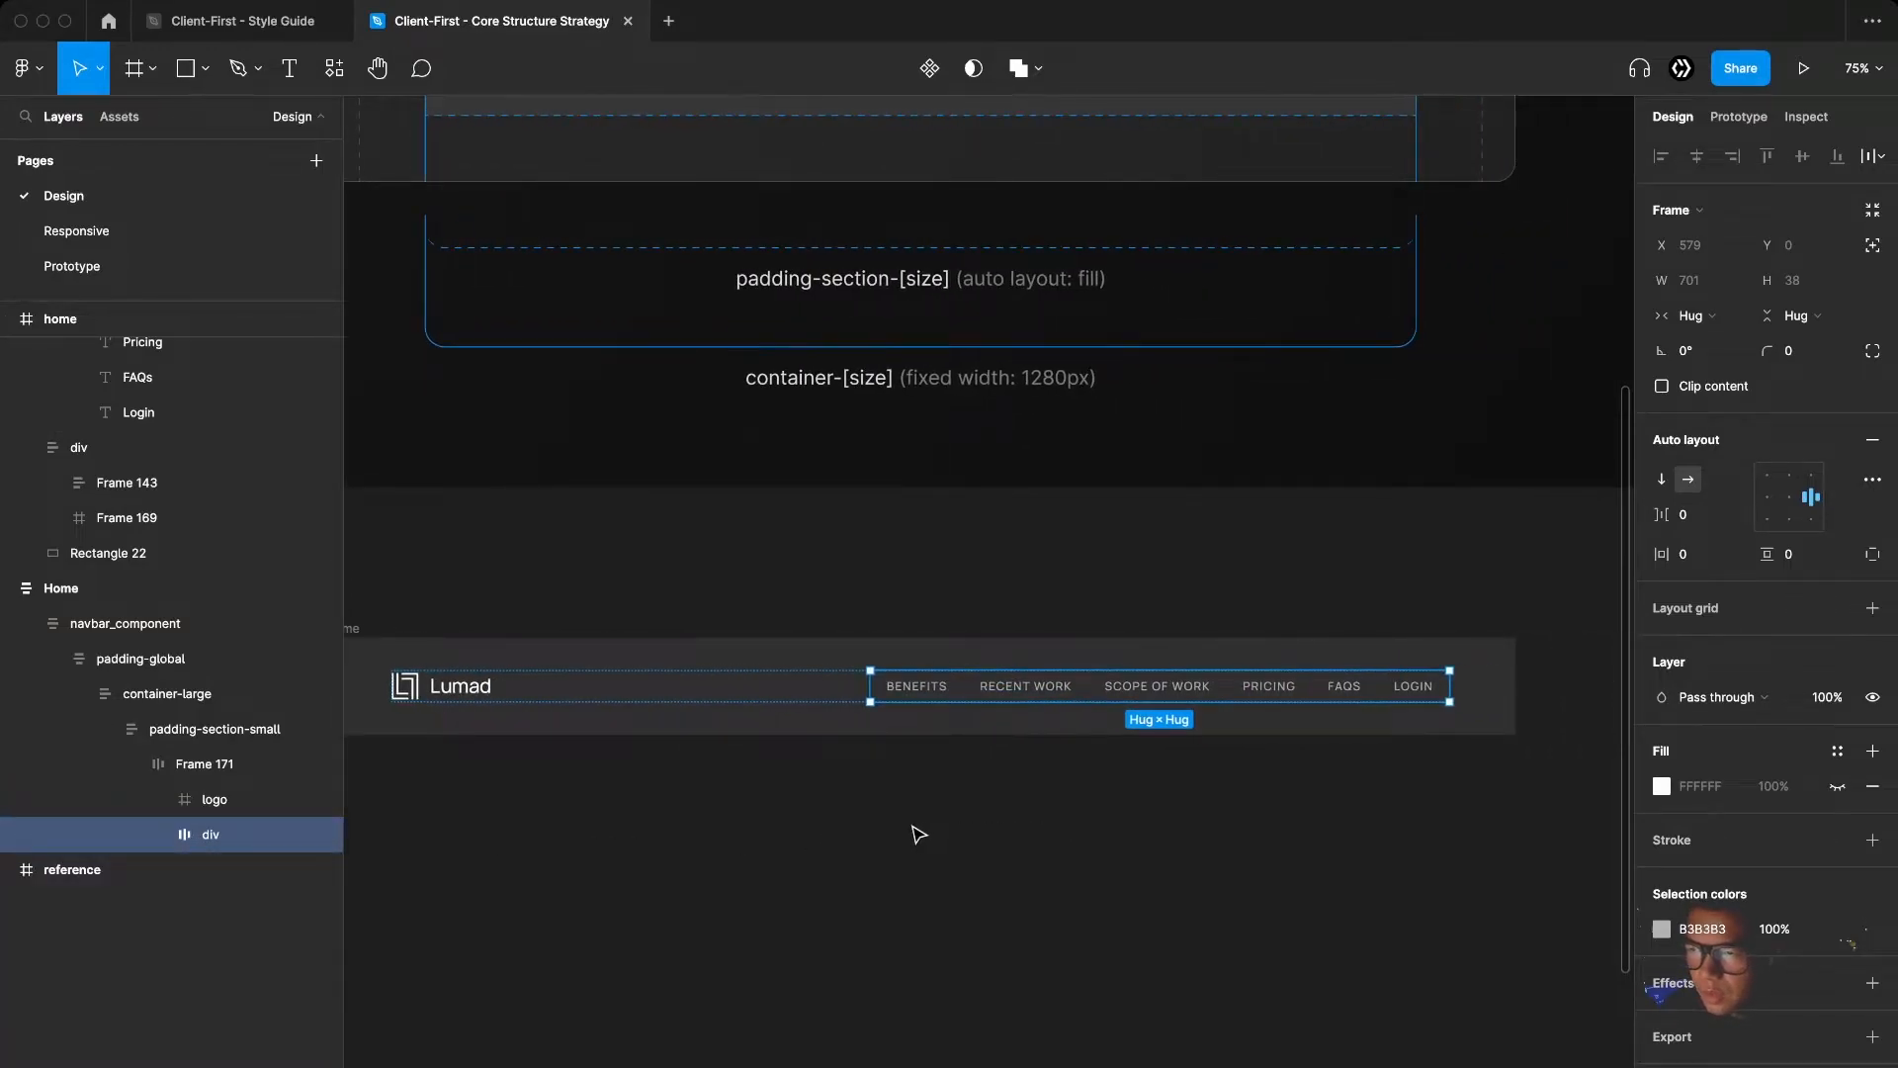
click(161, 837)
click(161, 836)
double_click(215, 837)
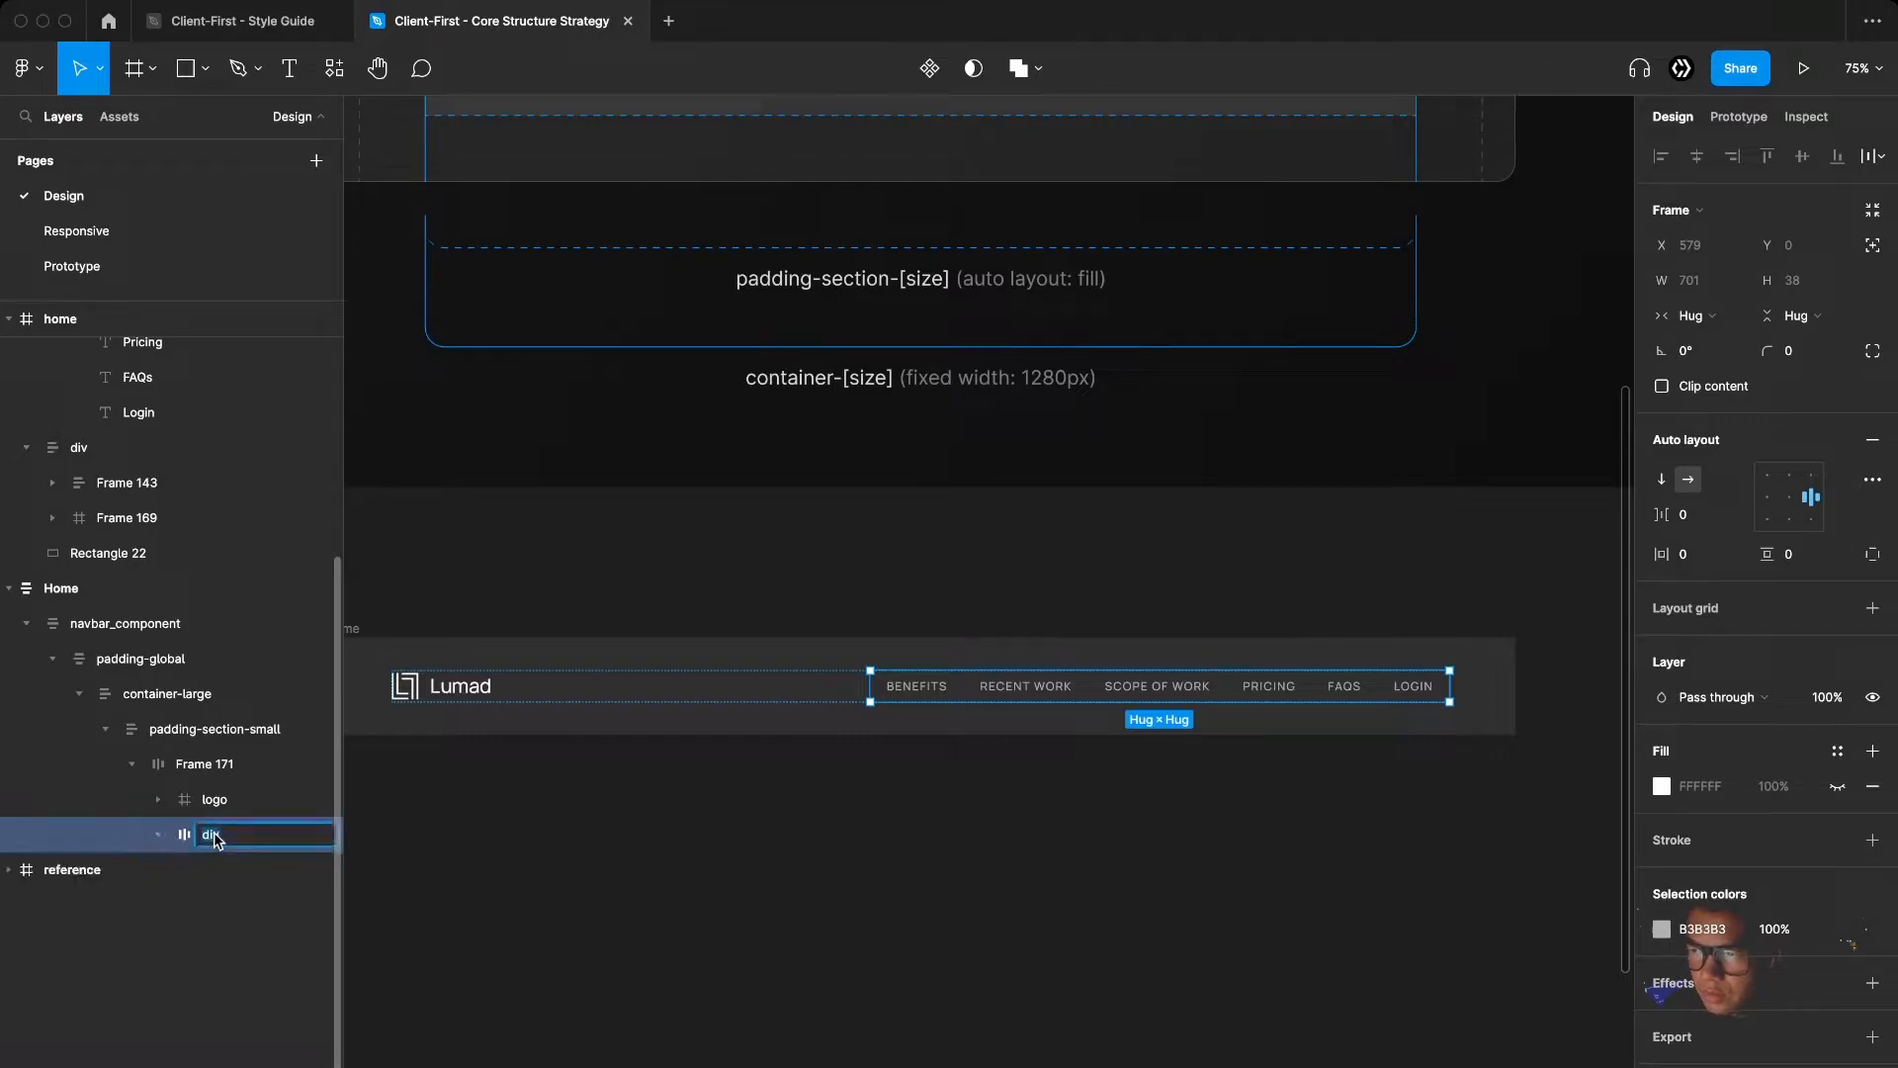
text(navbar_+)
text(av-menu)
key(Return)
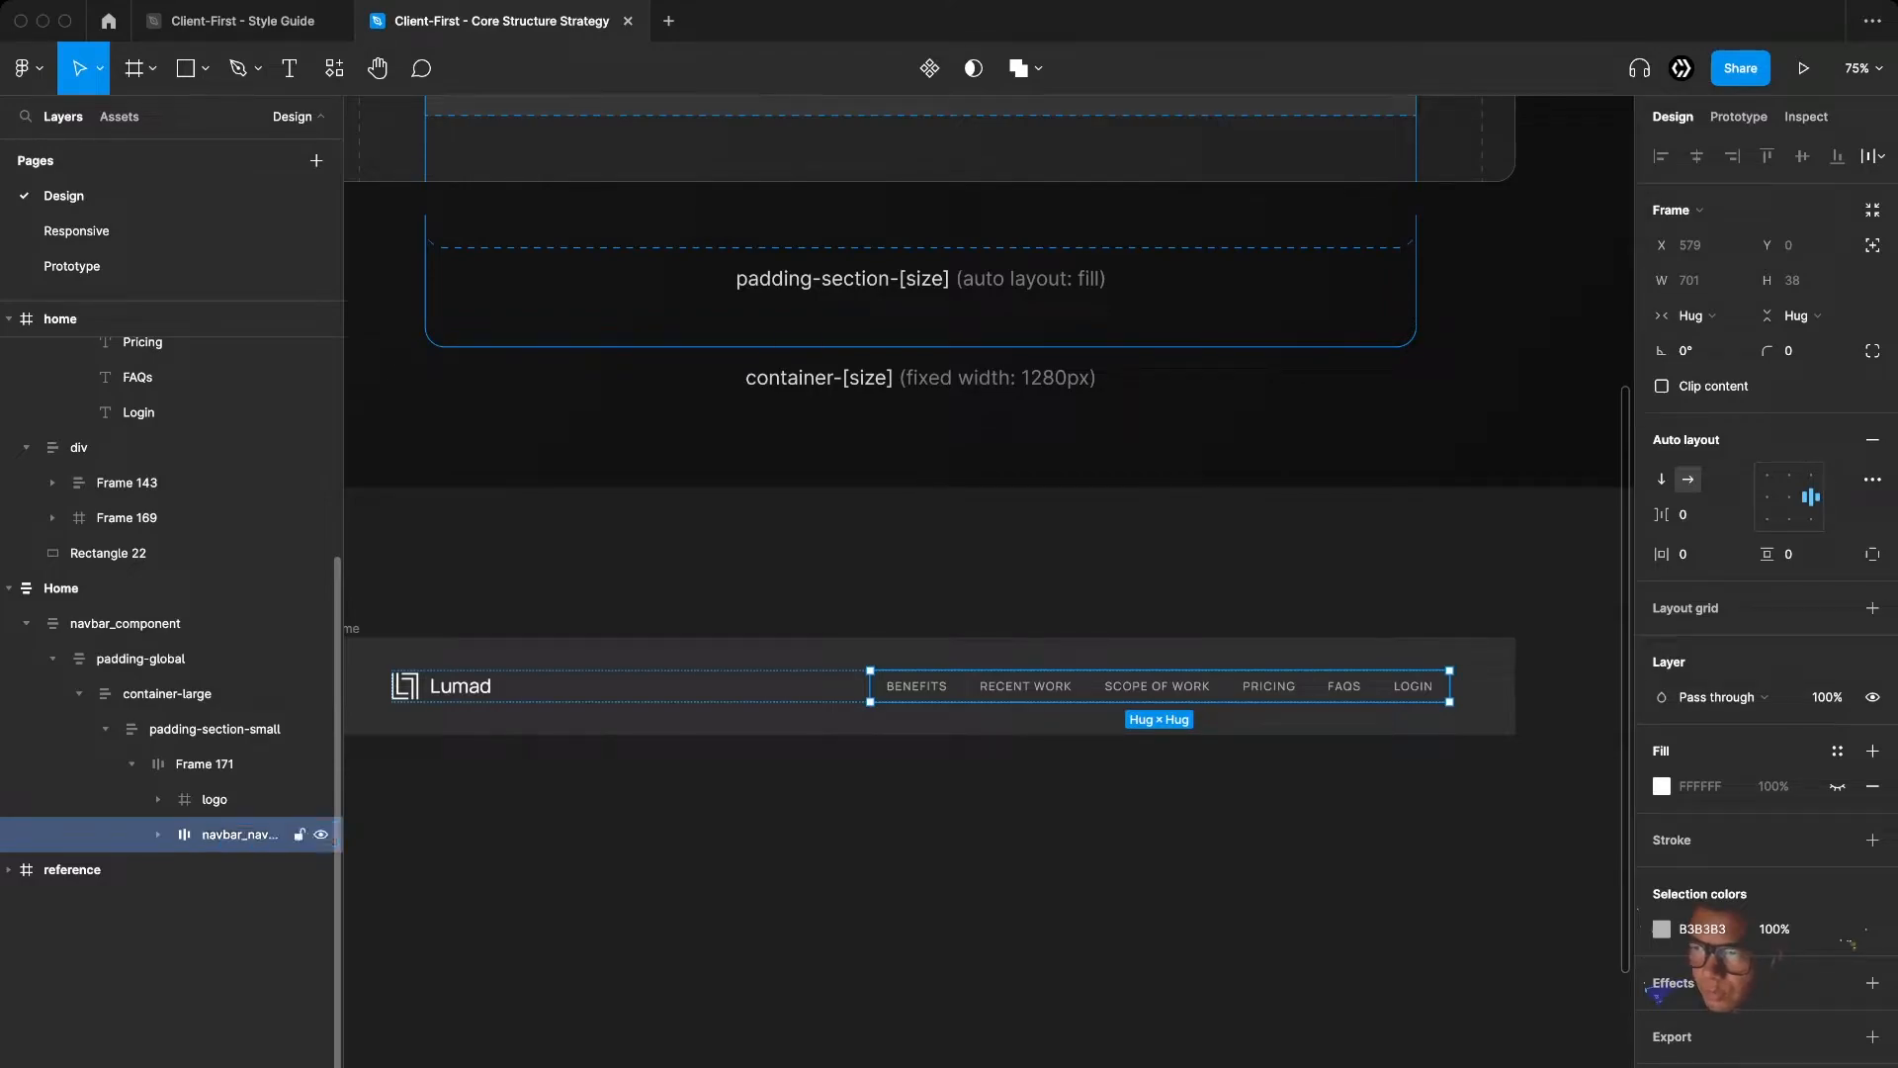
Rename all six link frames inside navbar_nav-menu to navbar_link, and collapse navbar_nav-menu in the layer list
click(158, 835)
click(223, 876)
click(185, 905)
shift+click(237, 1033)
key(super+r)
text(nav)
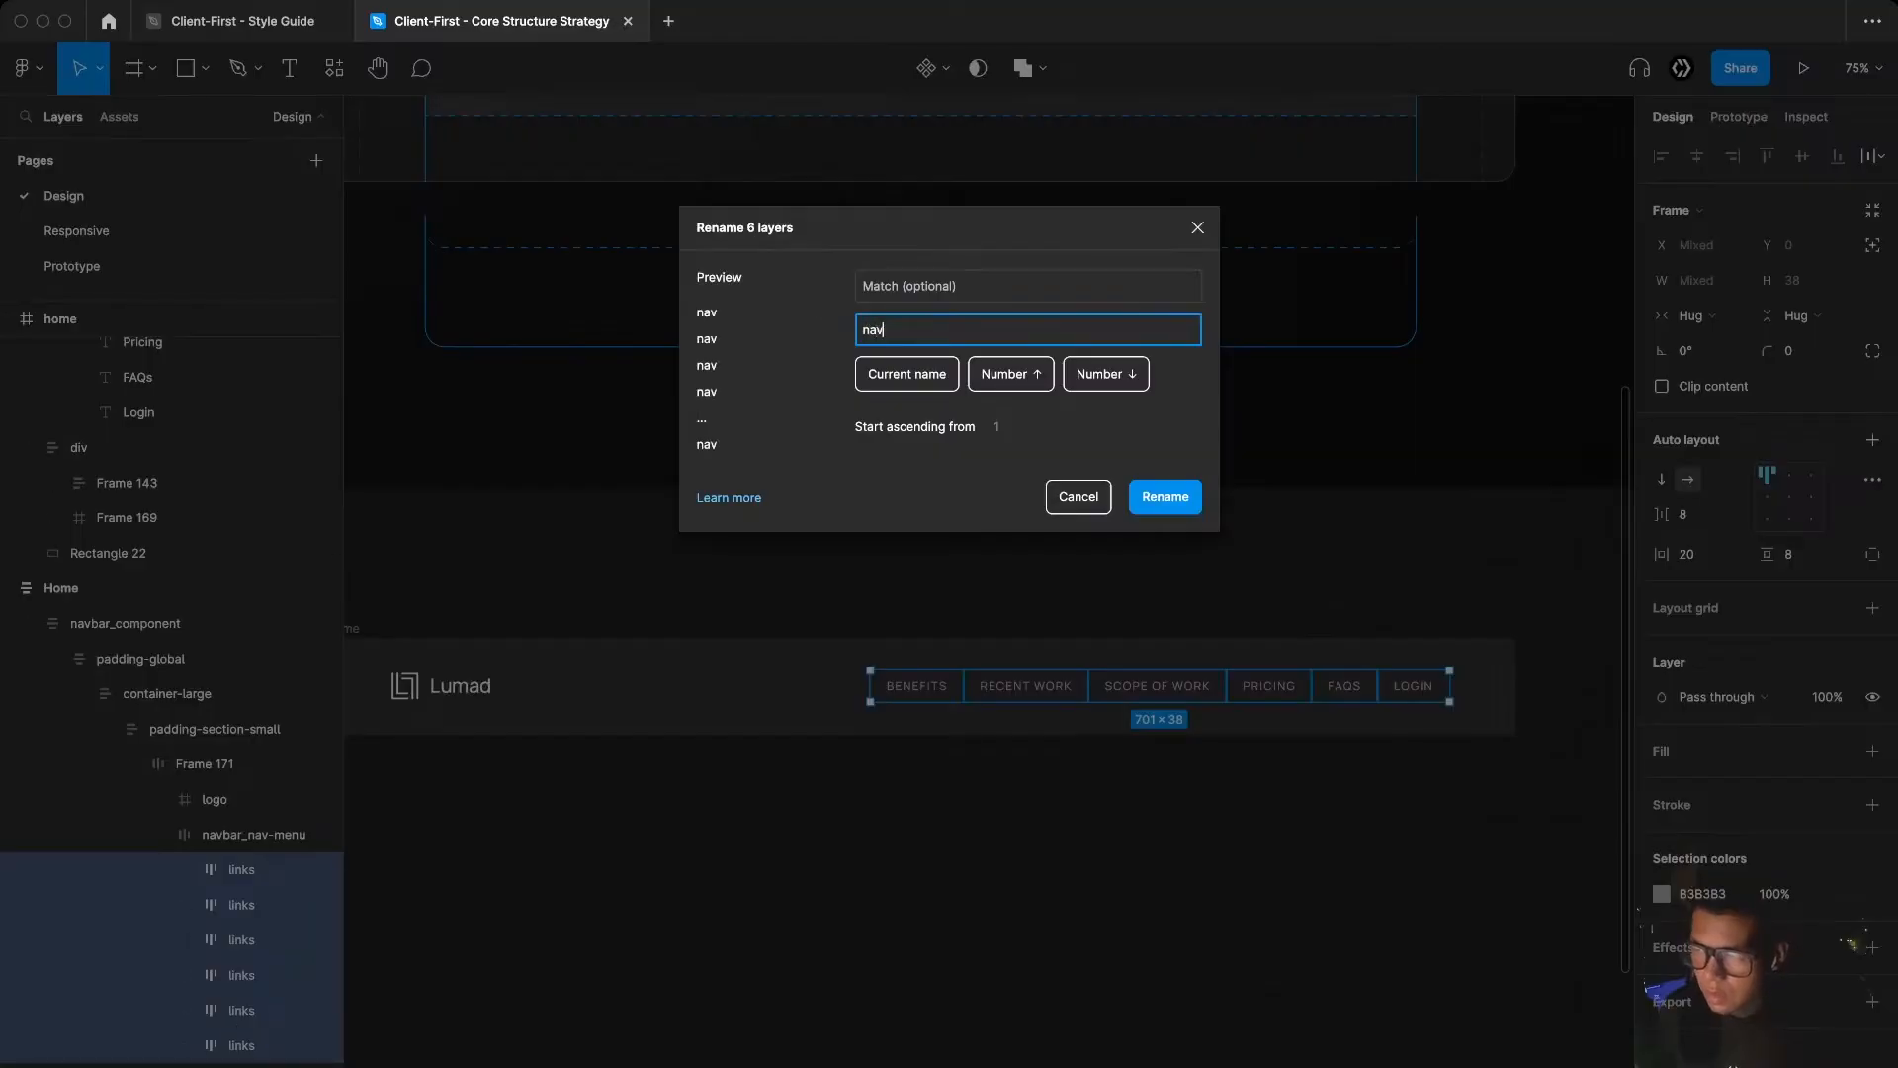
text(bar_links)
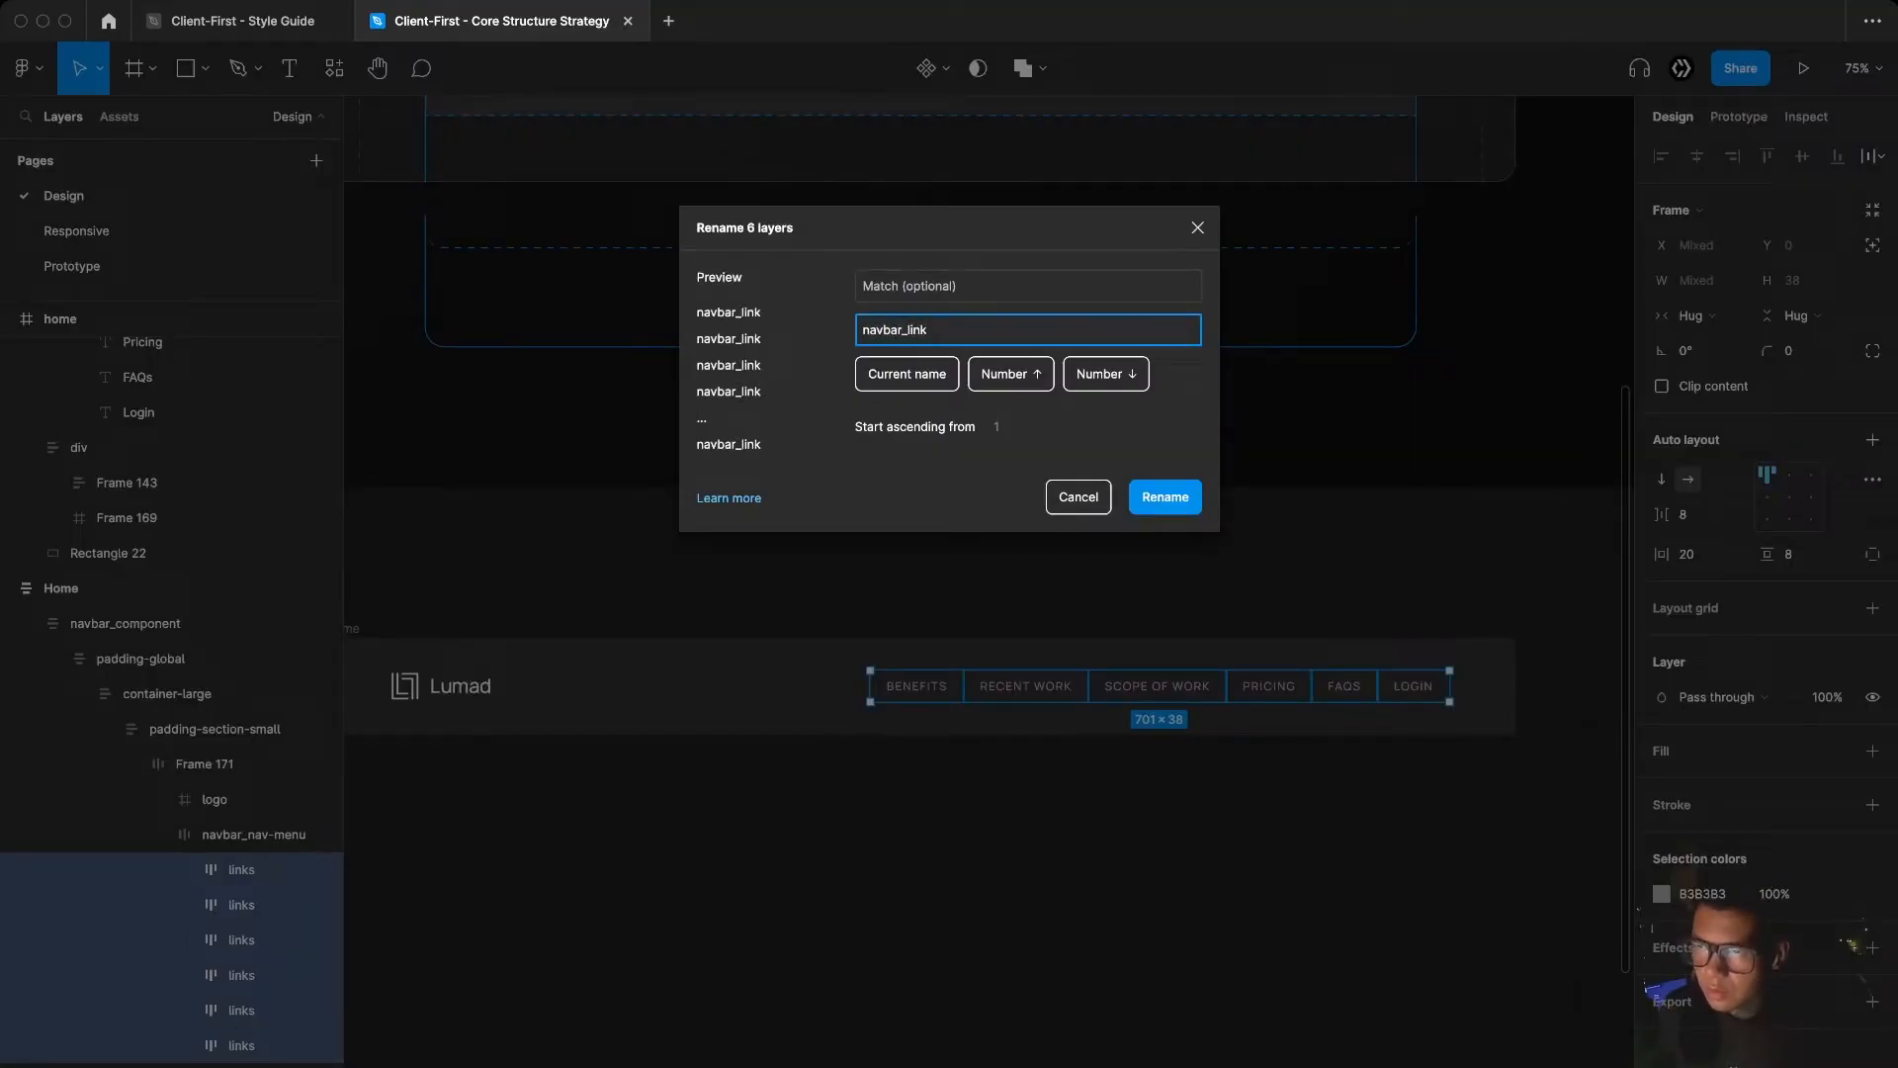
key(Return)
click(414, 929)
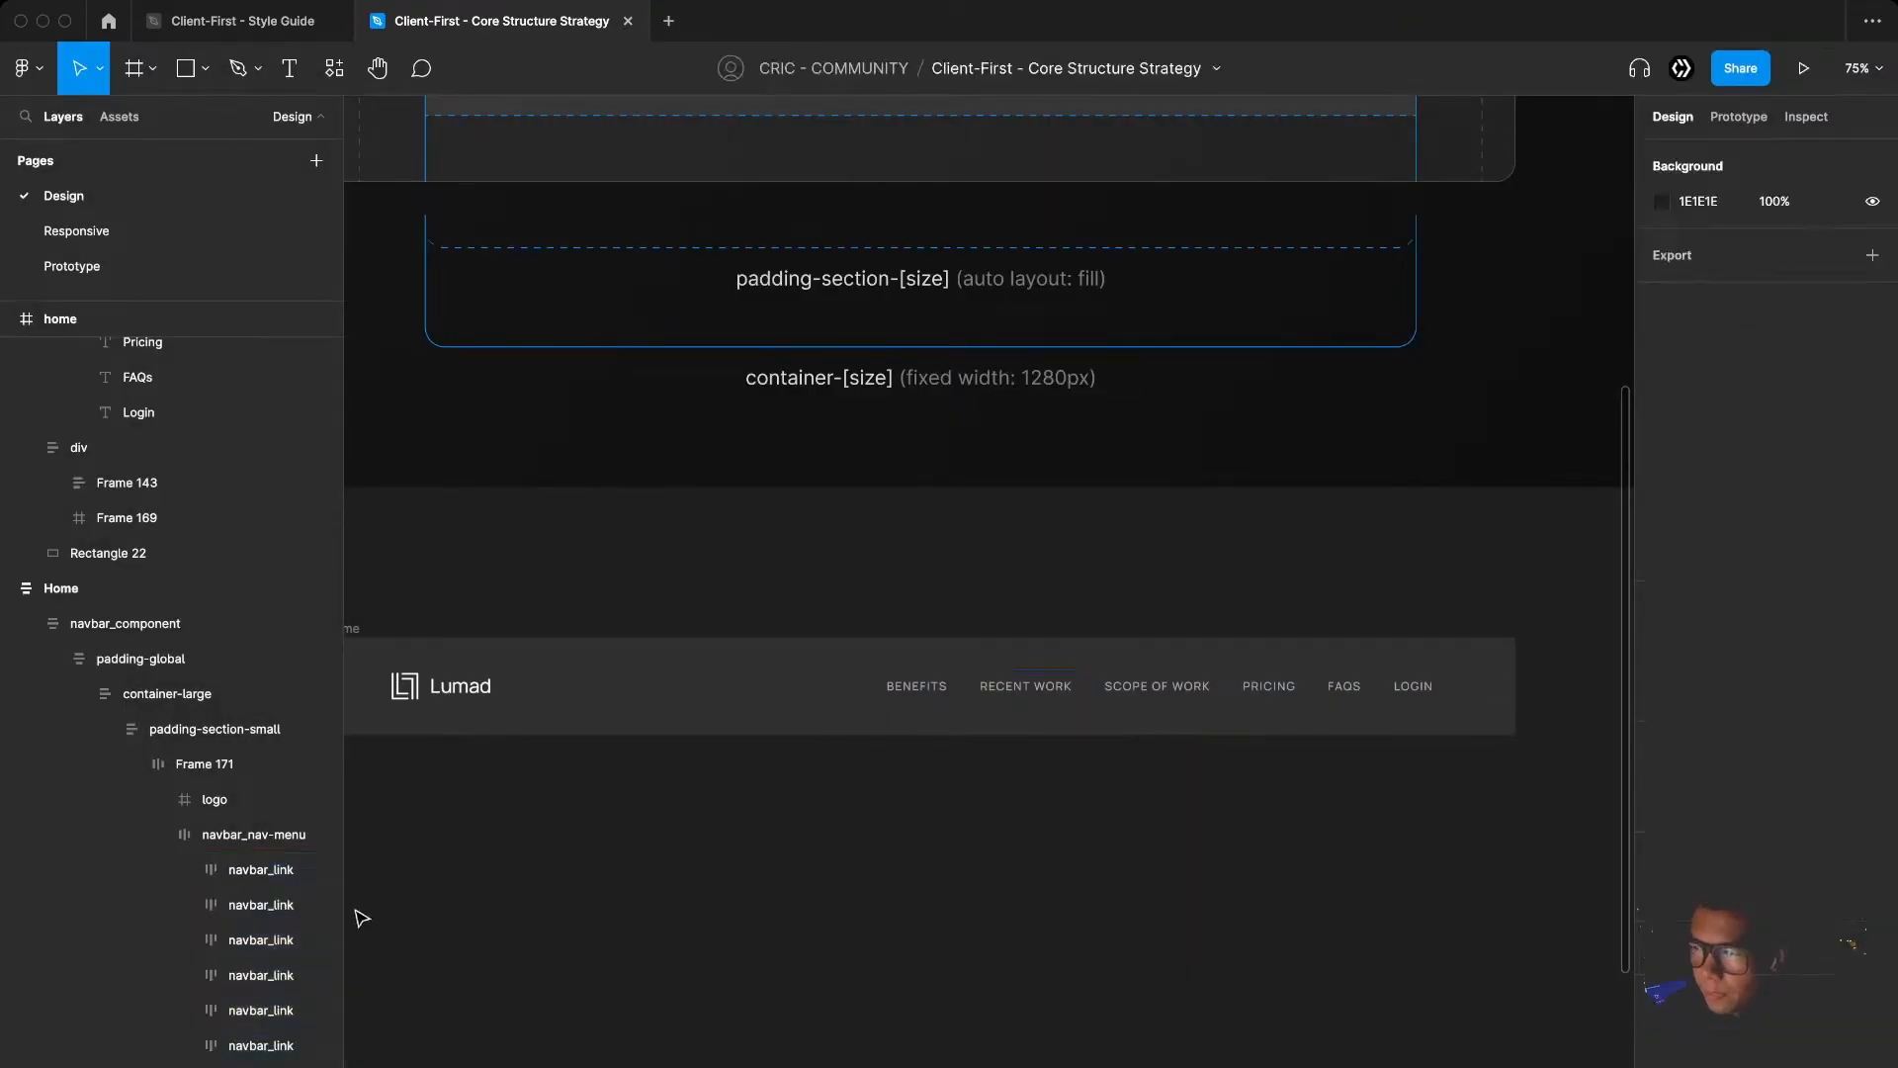
click(237, 843)
click(162, 837)
click(969, 824)
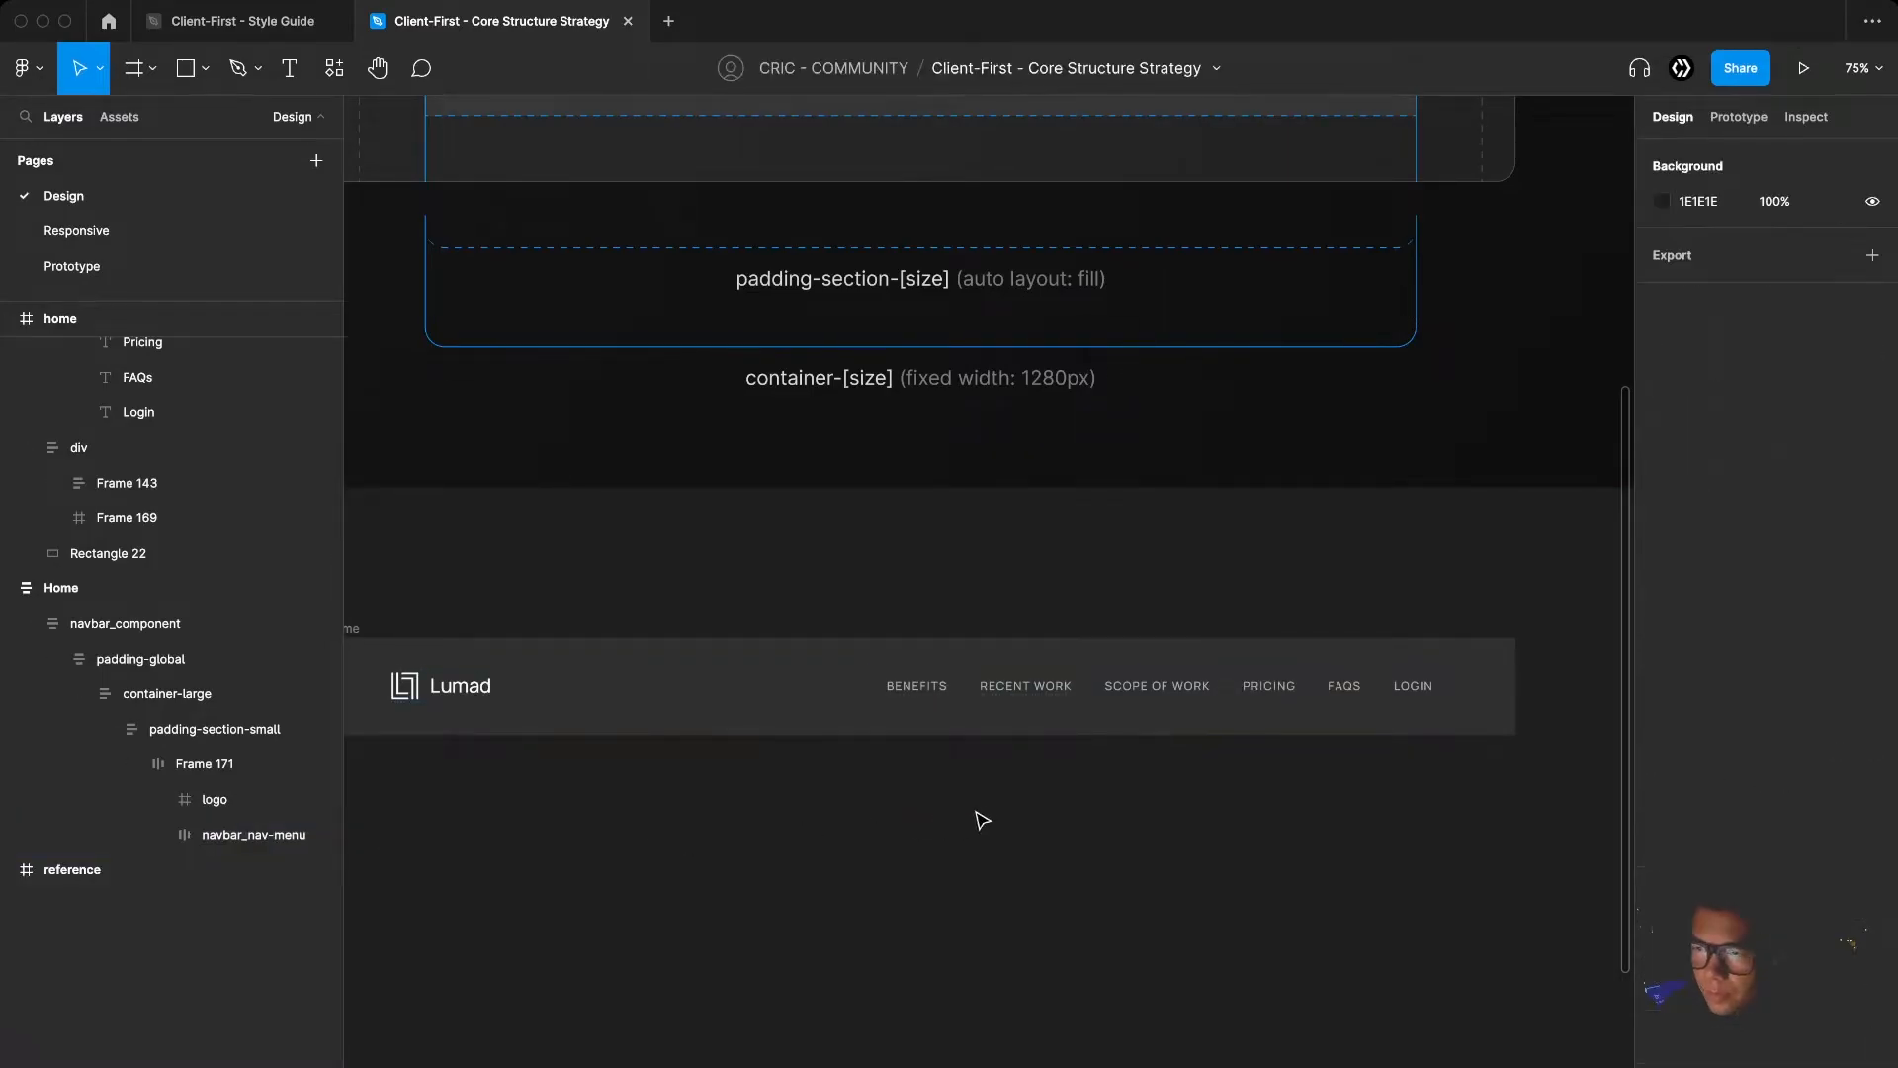
Examine the individual navbar_link frames and their structure within navbar_nav-menu
scroll(991, 821, down, 2)
scroll(1088, 771, left, 2)
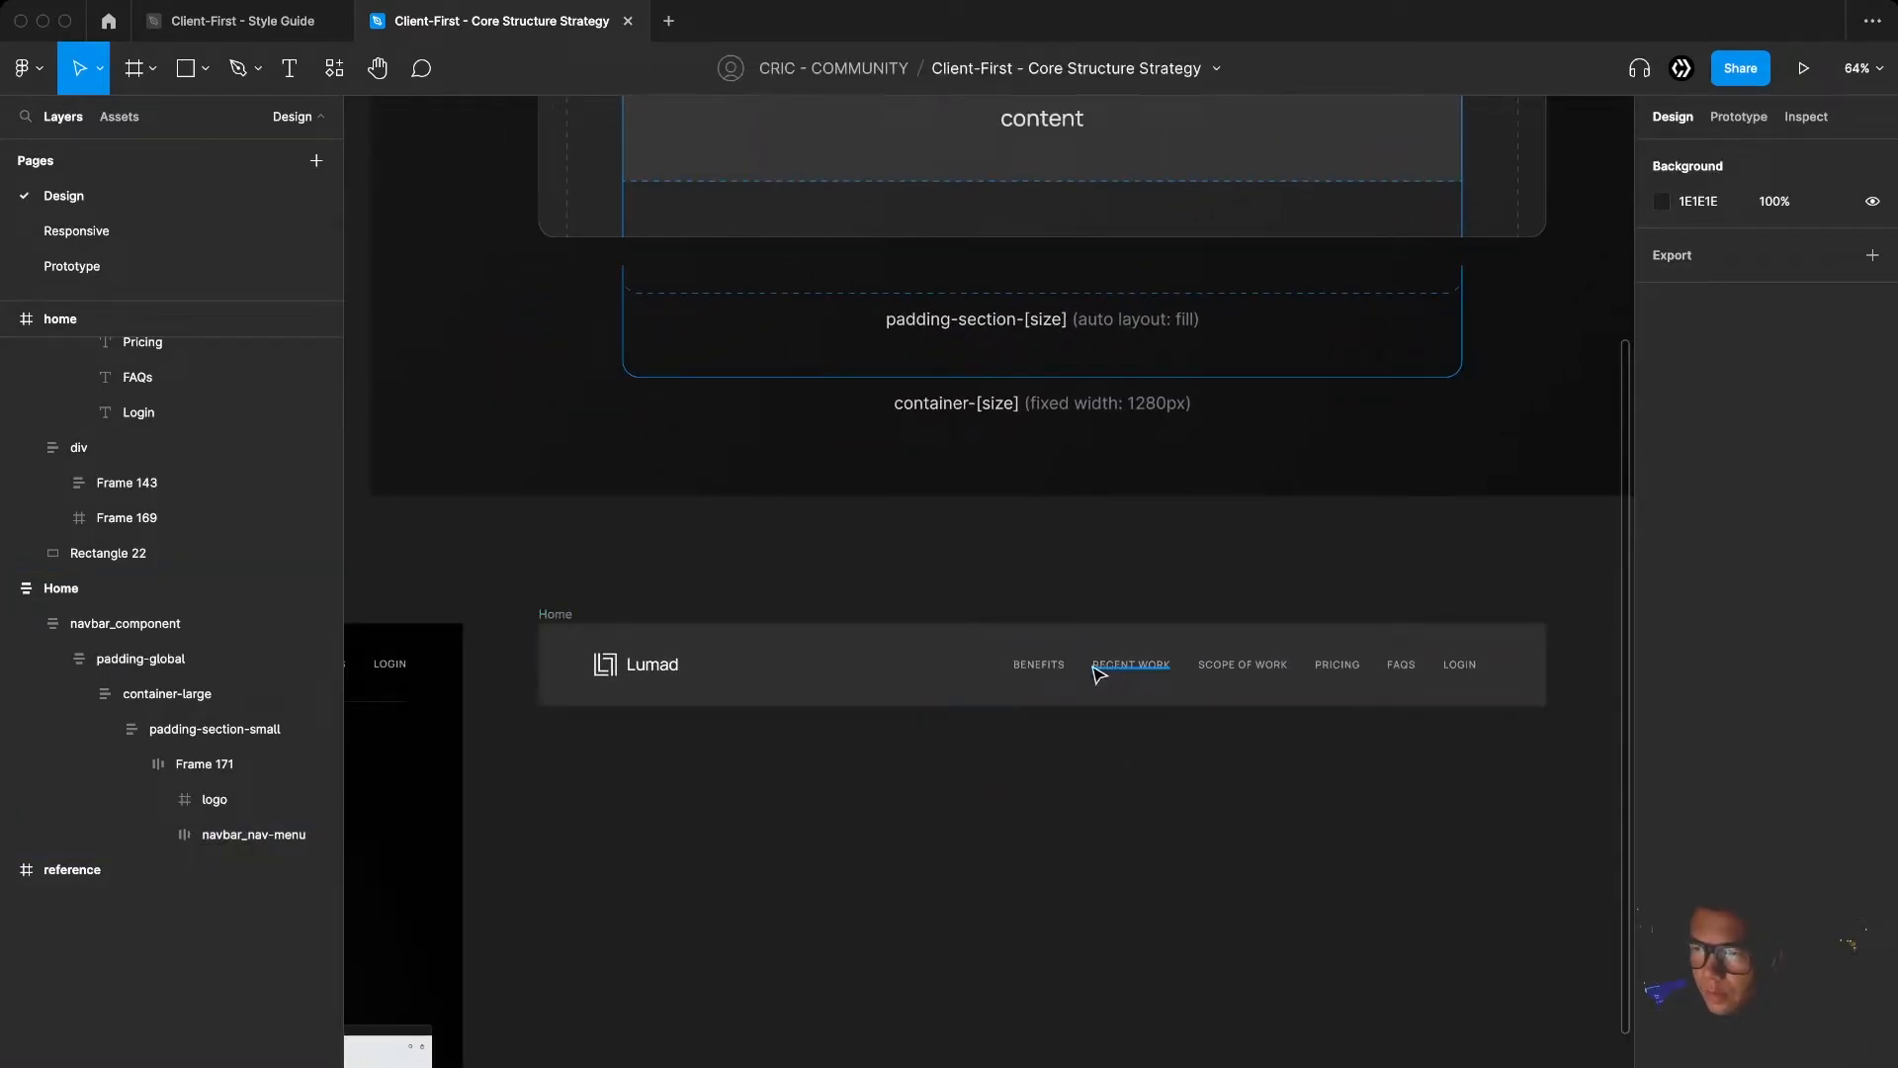
super+click(1060, 666)
click(1149, 660)
click(1057, 665)
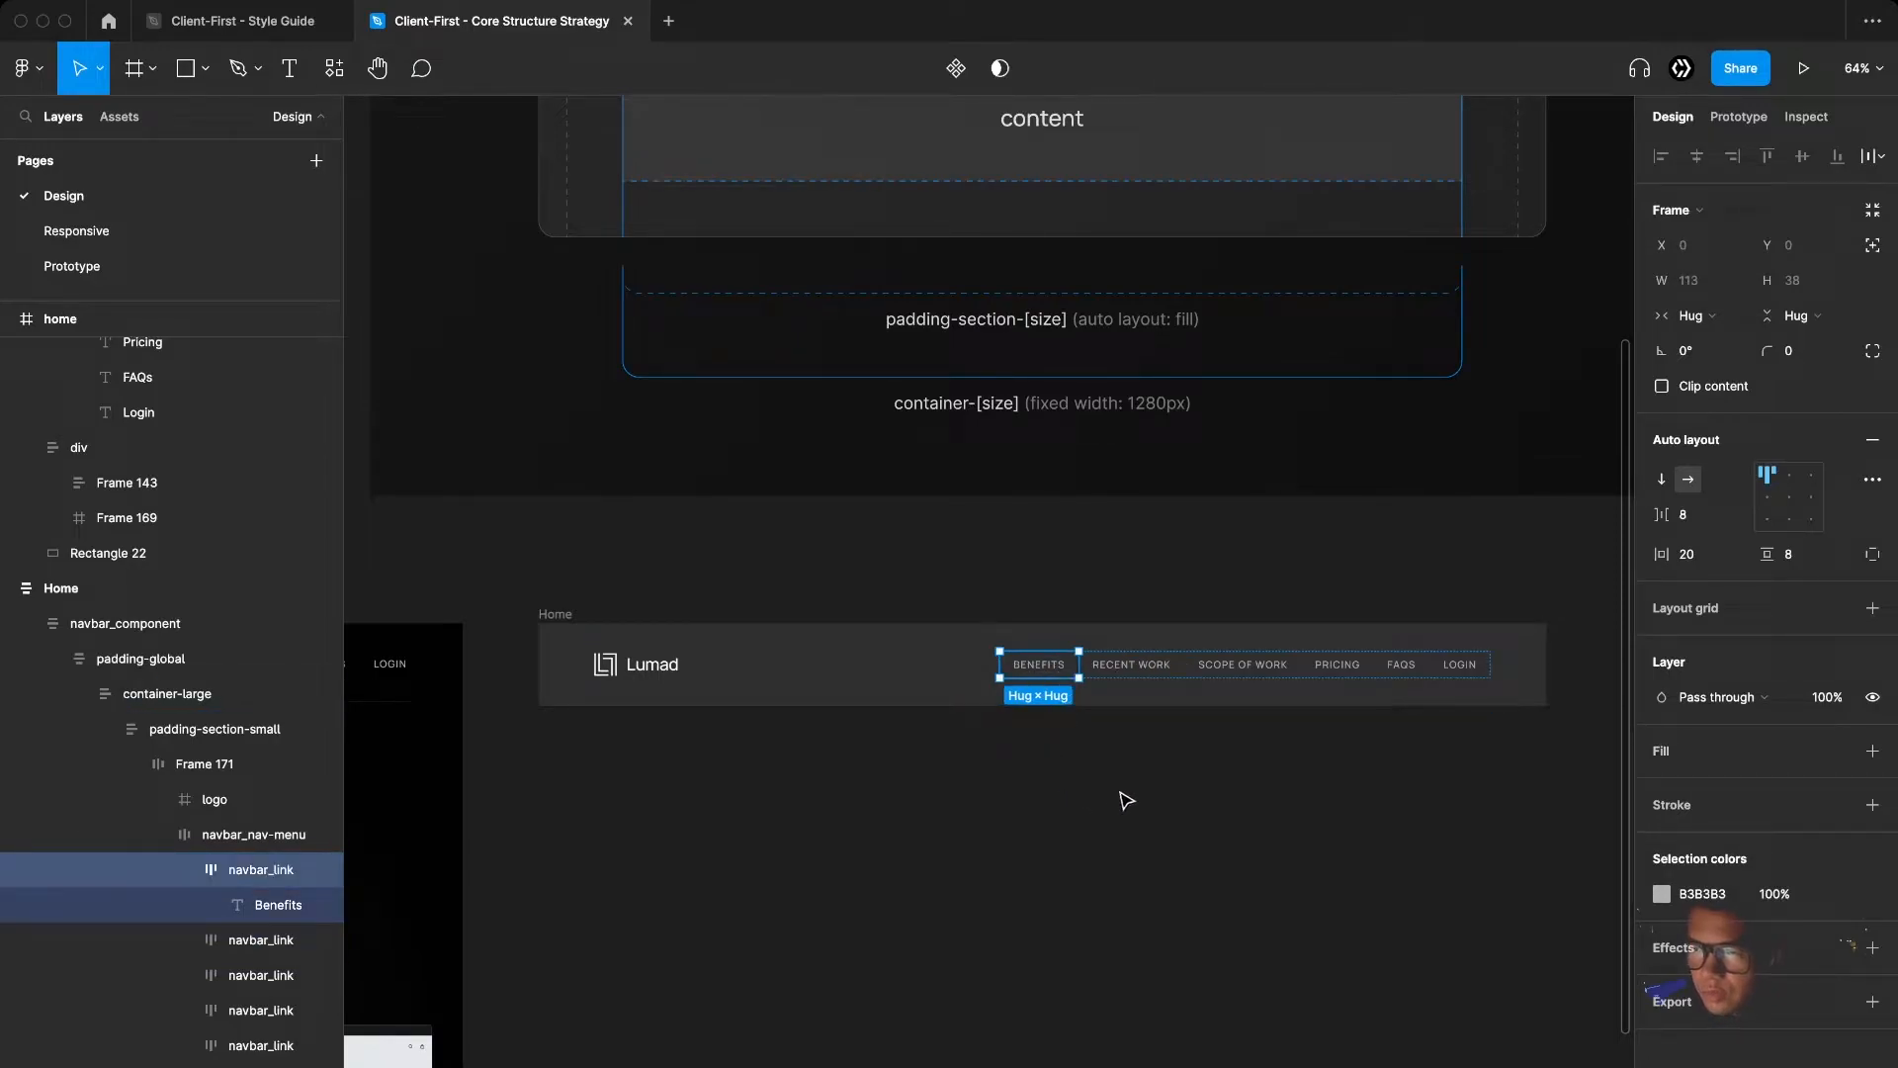
click(166, 841)
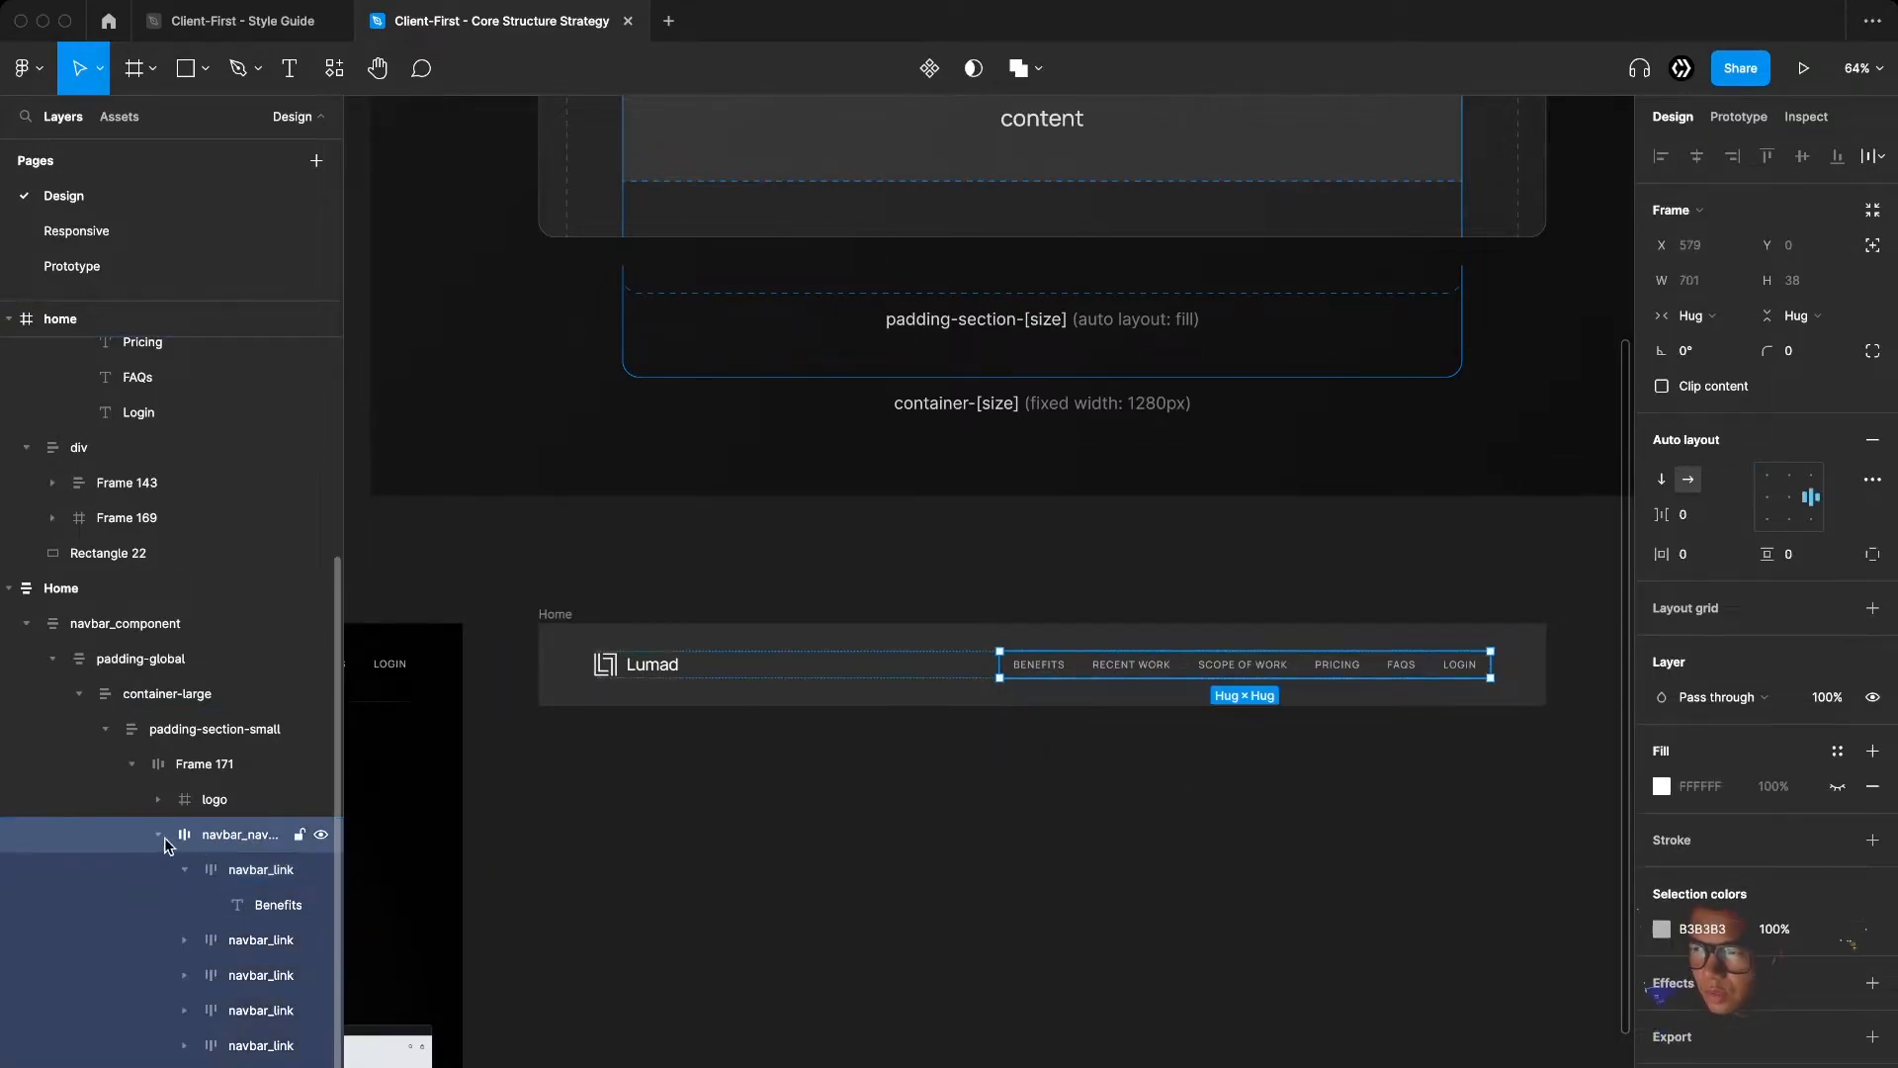
click(163, 837)
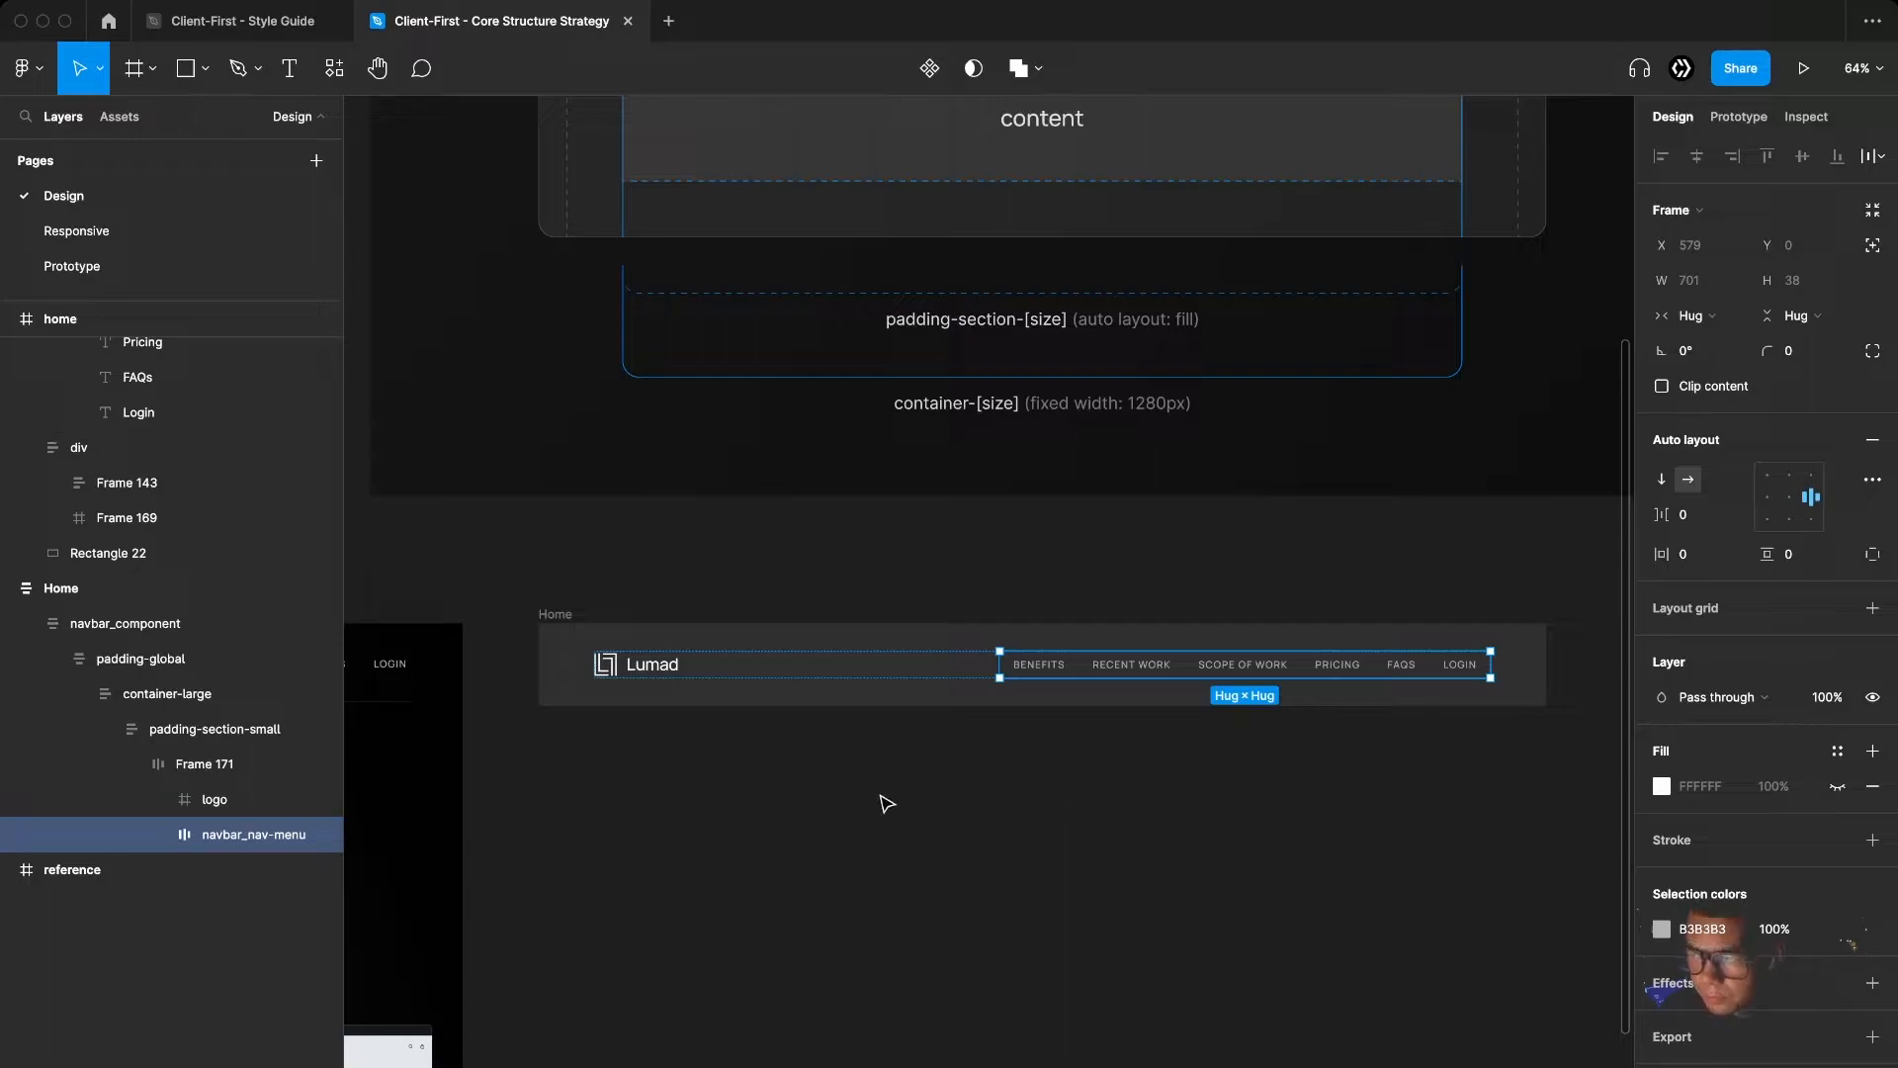
click(947, 806)
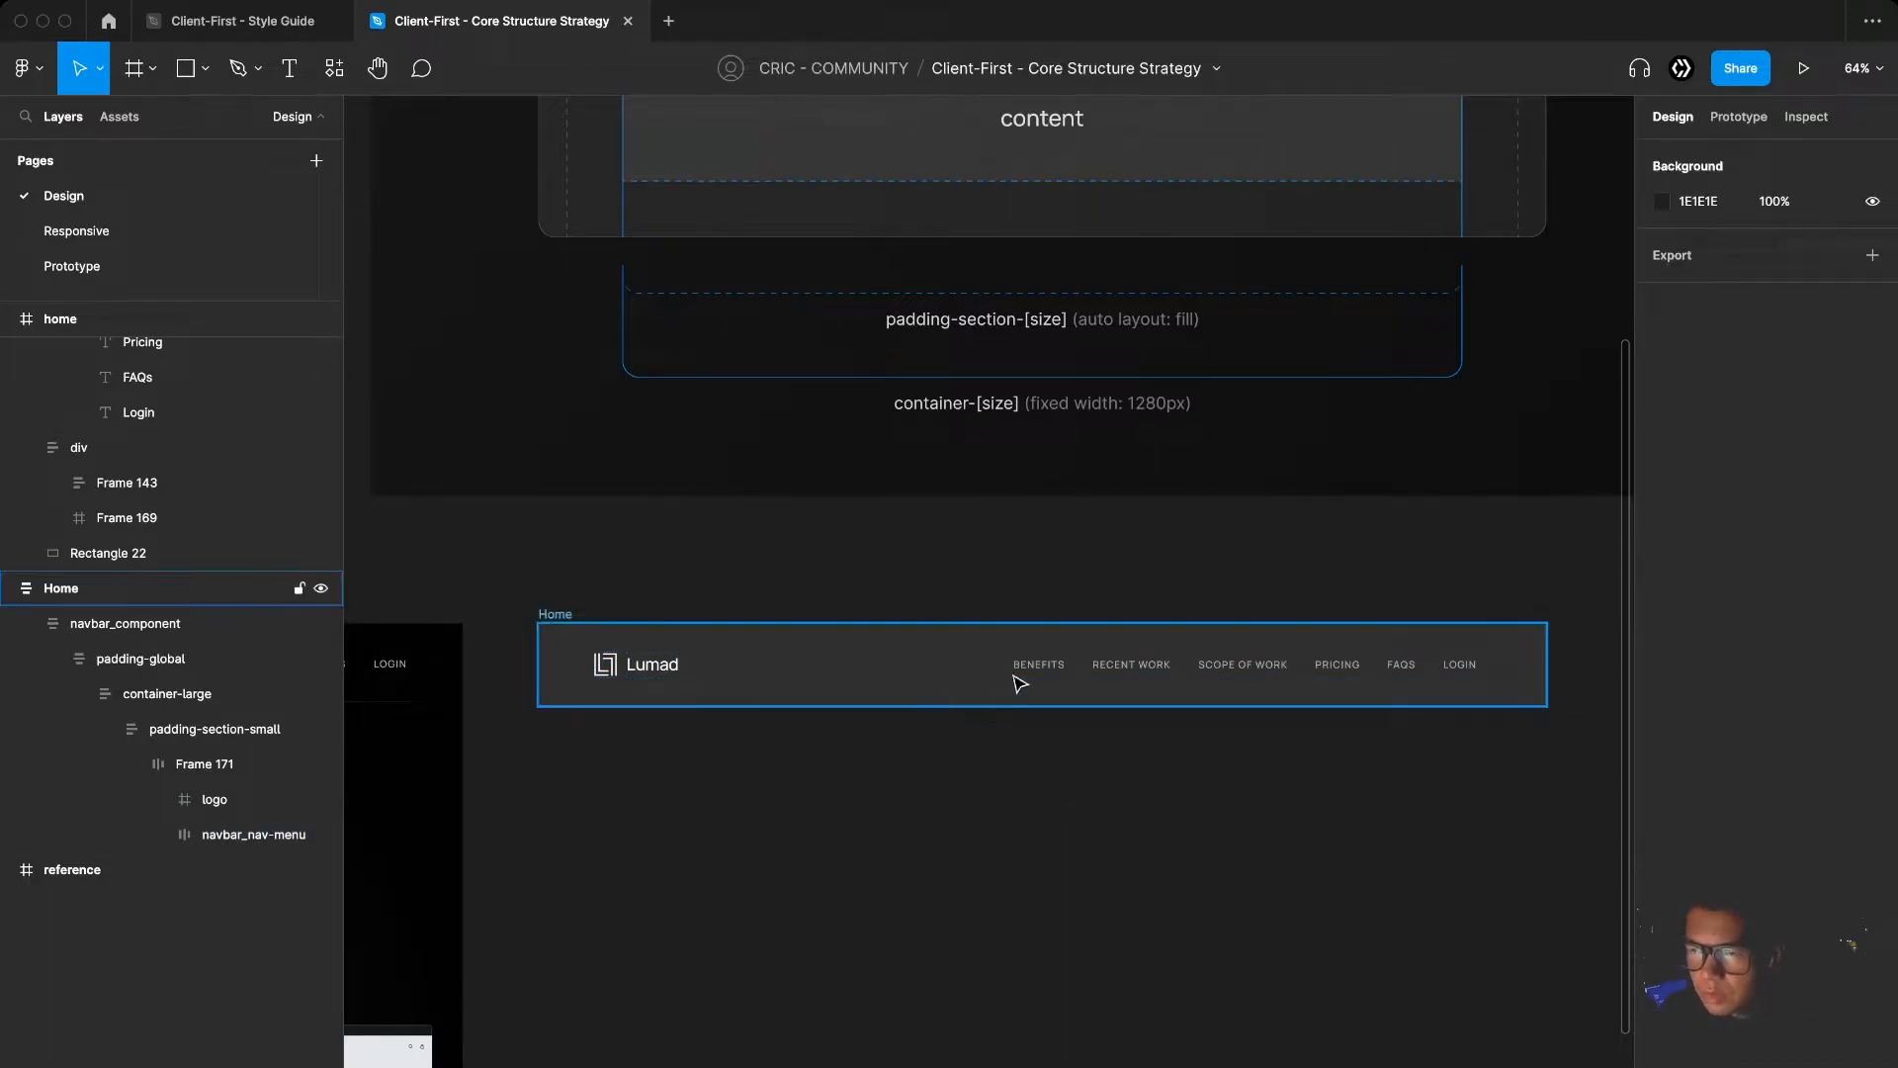
Add a 100 × 100 frame to the navbar, place it after navbar_nav-menu and name it navbar_menu-button
key(f)
click(982, 672)
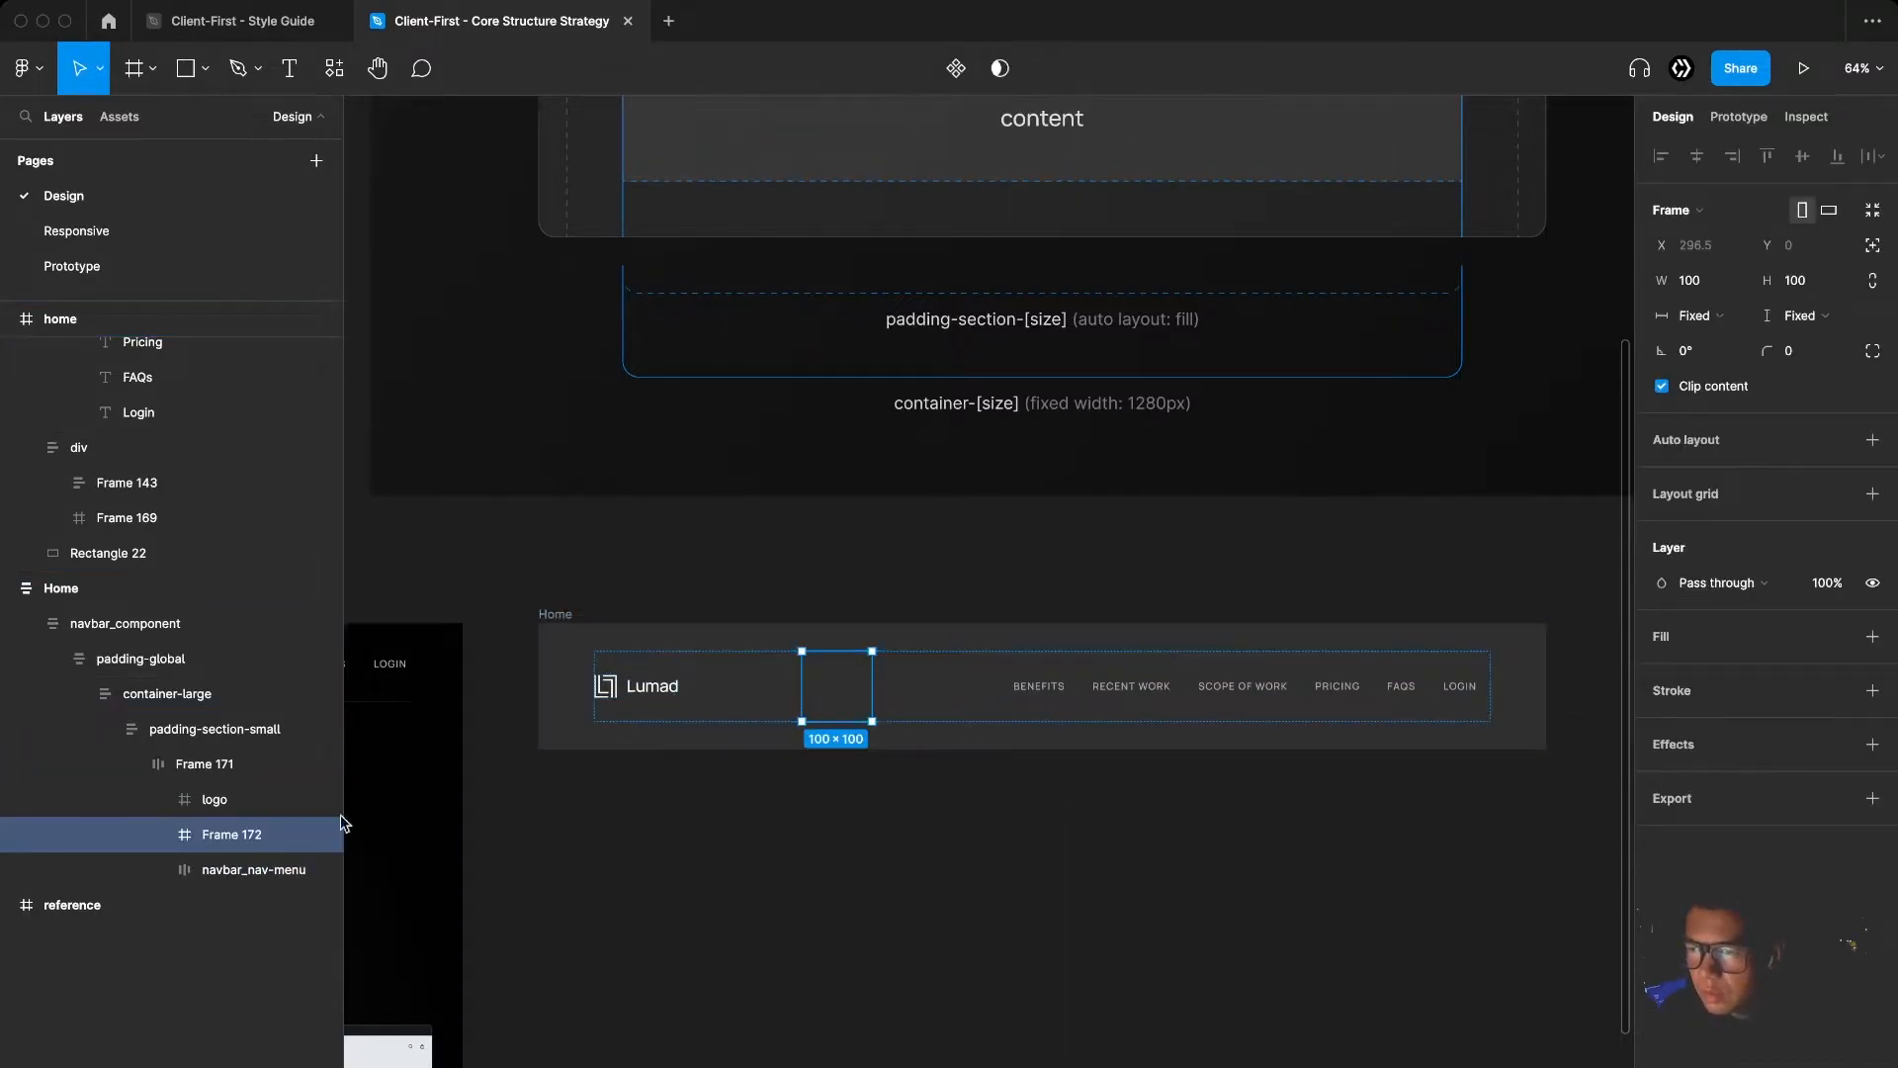
drag(232, 832, 238, 880)
key(super+r)
text(navbar_)
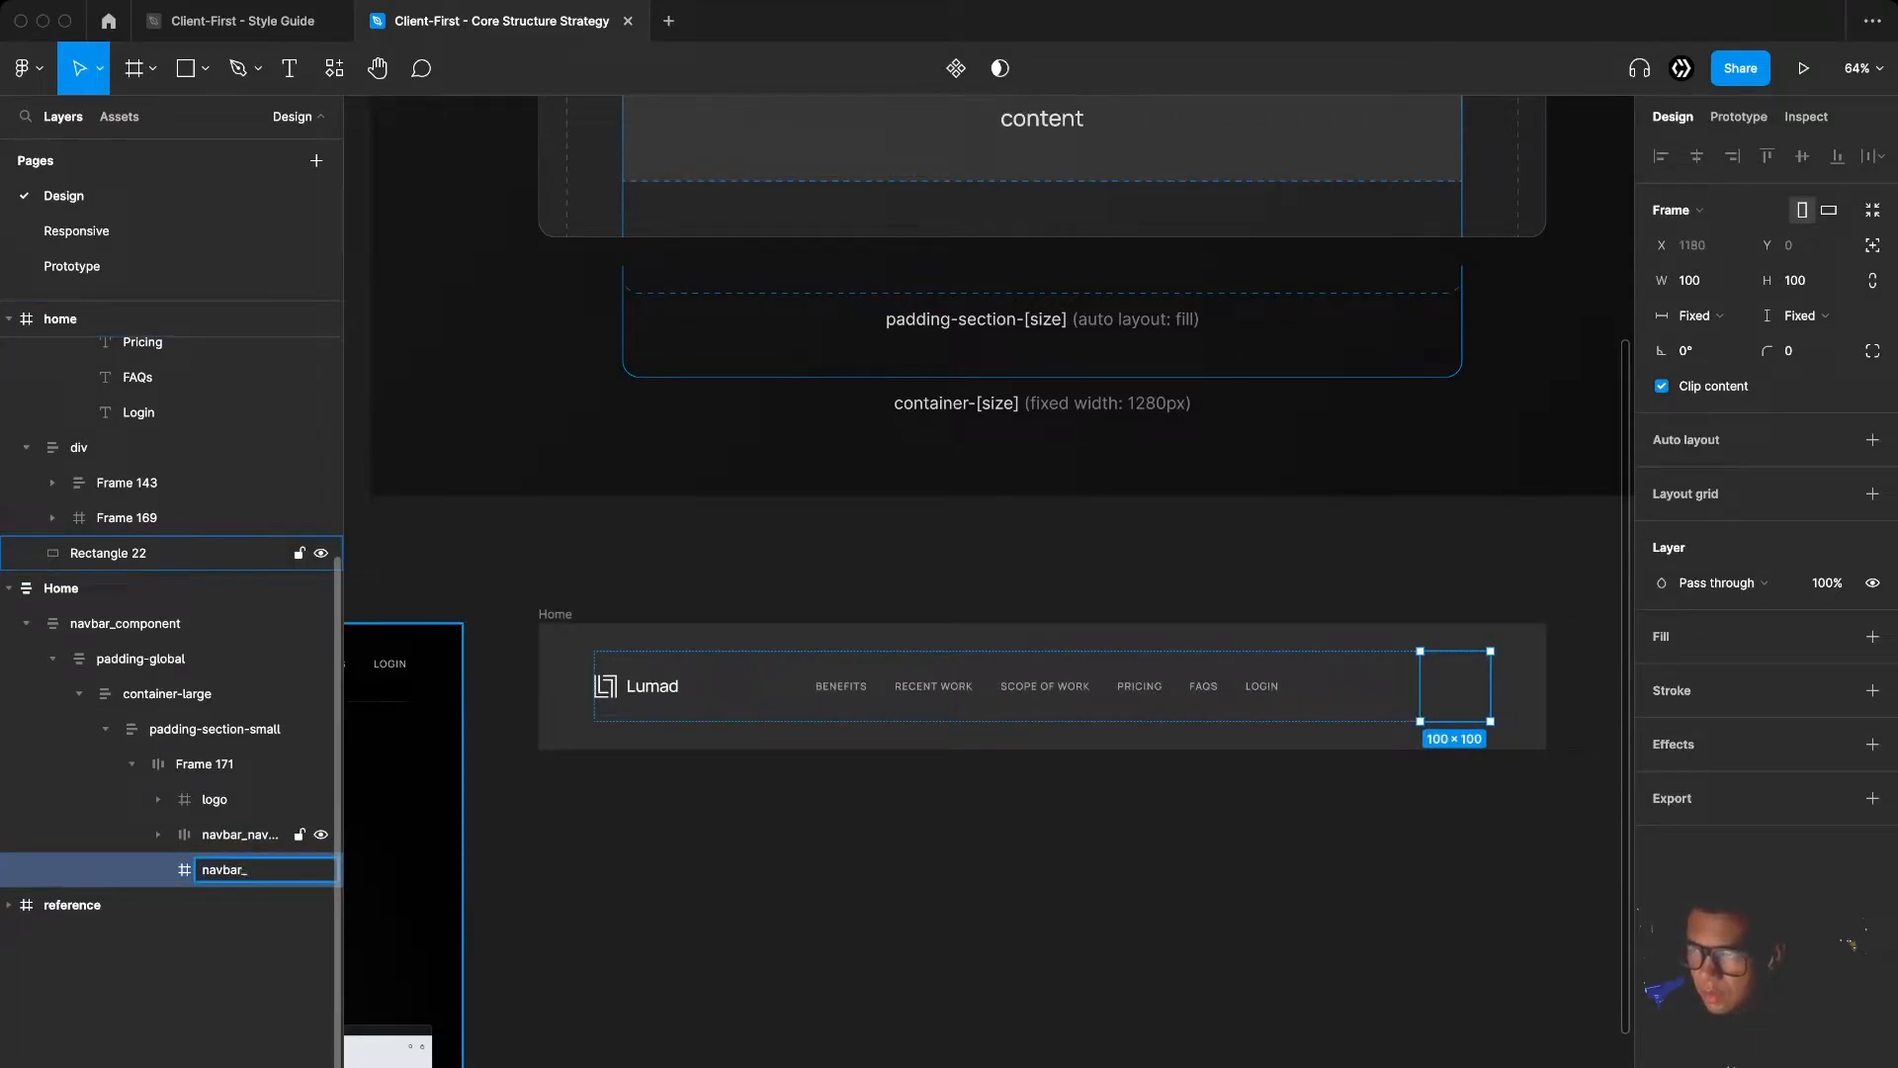
text(menu-button)
key(Return)
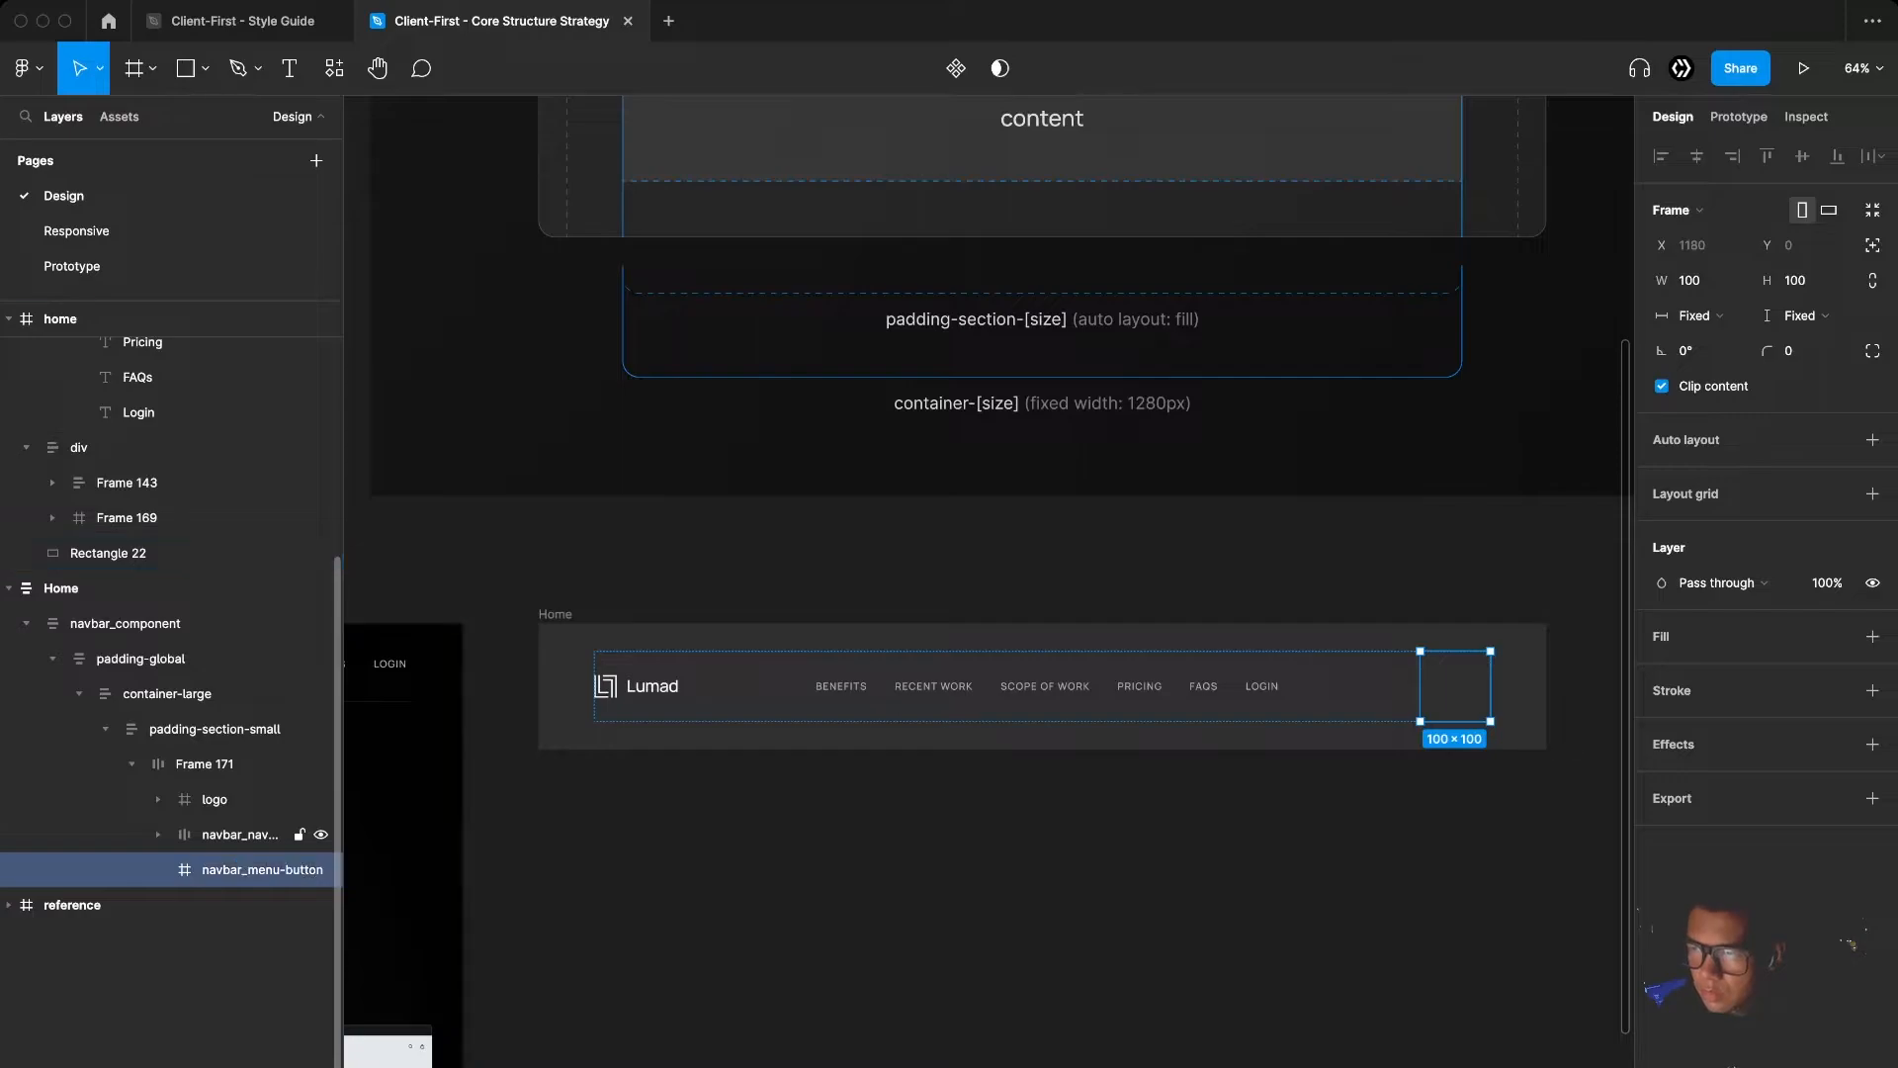
Resize the navbar_menu-button frame to 32 × 32
click(1702, 285)
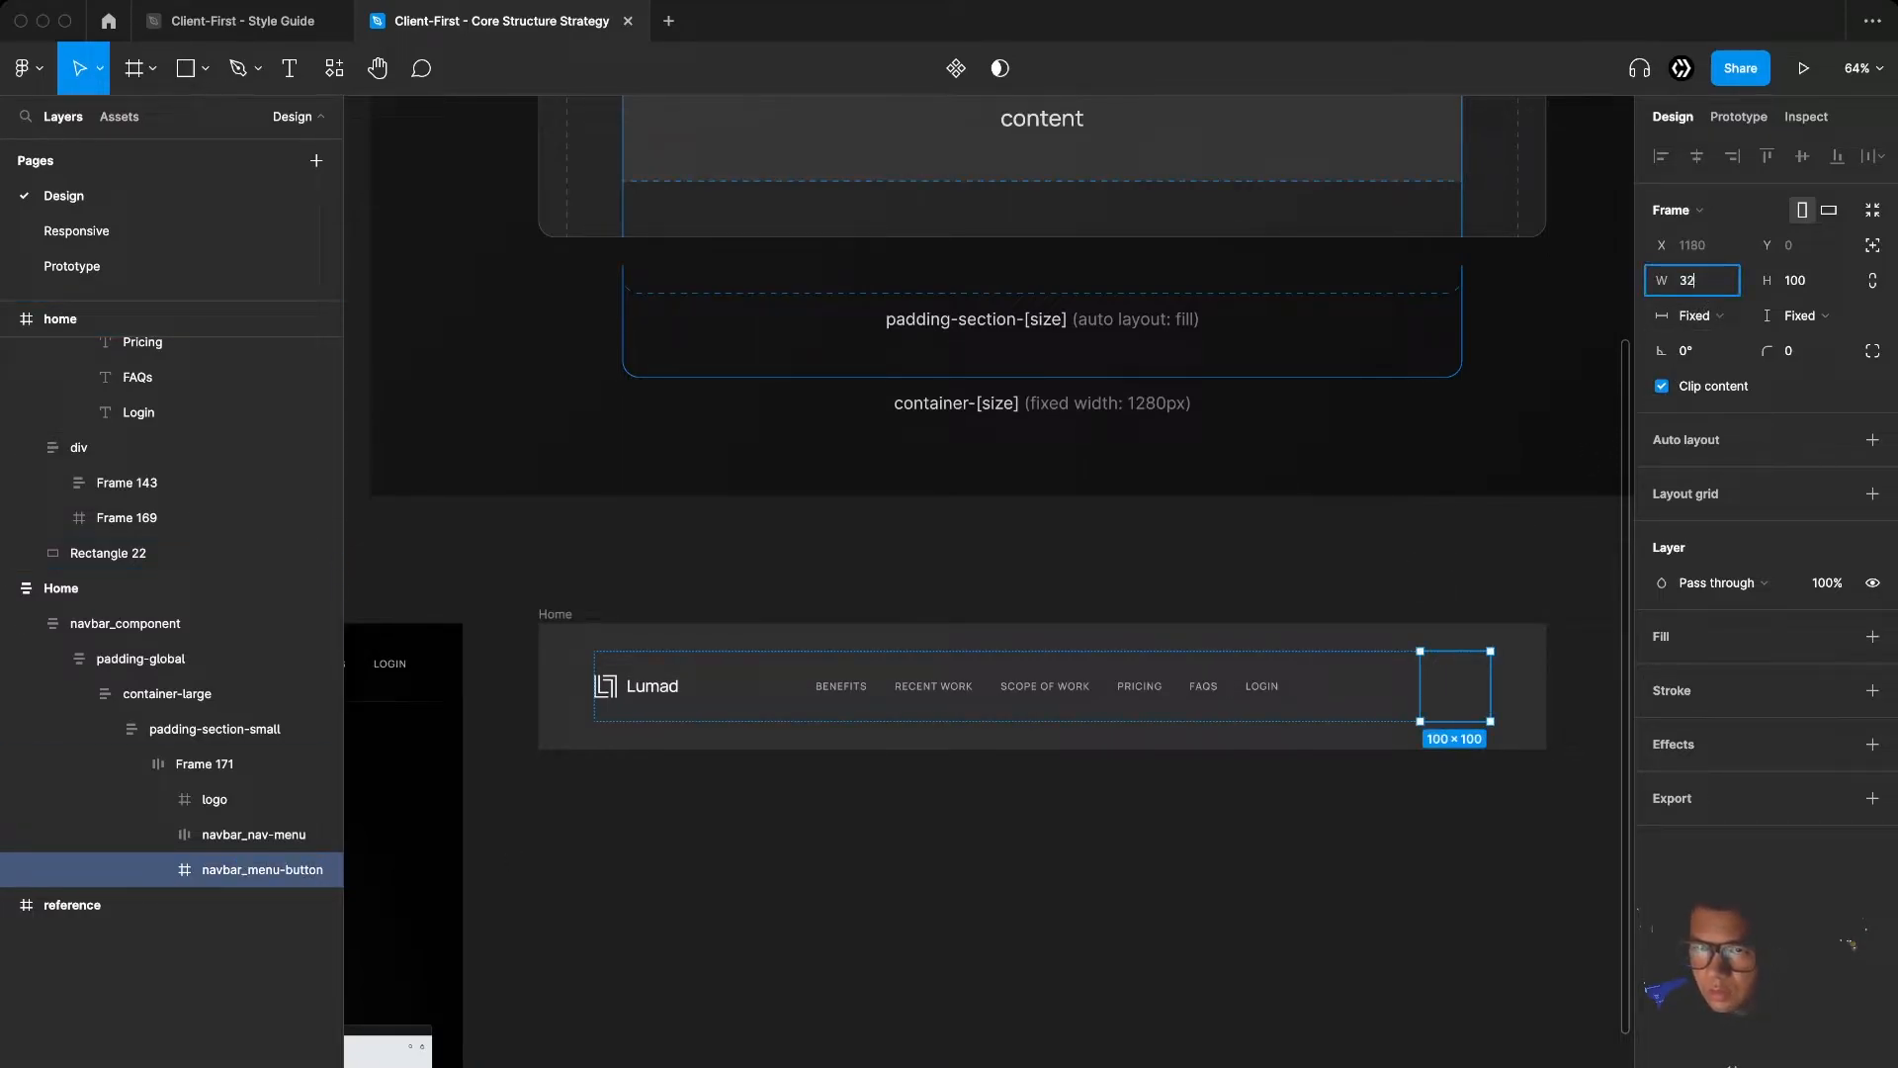
key(Return)
scroll(1498, 666, up, 5)
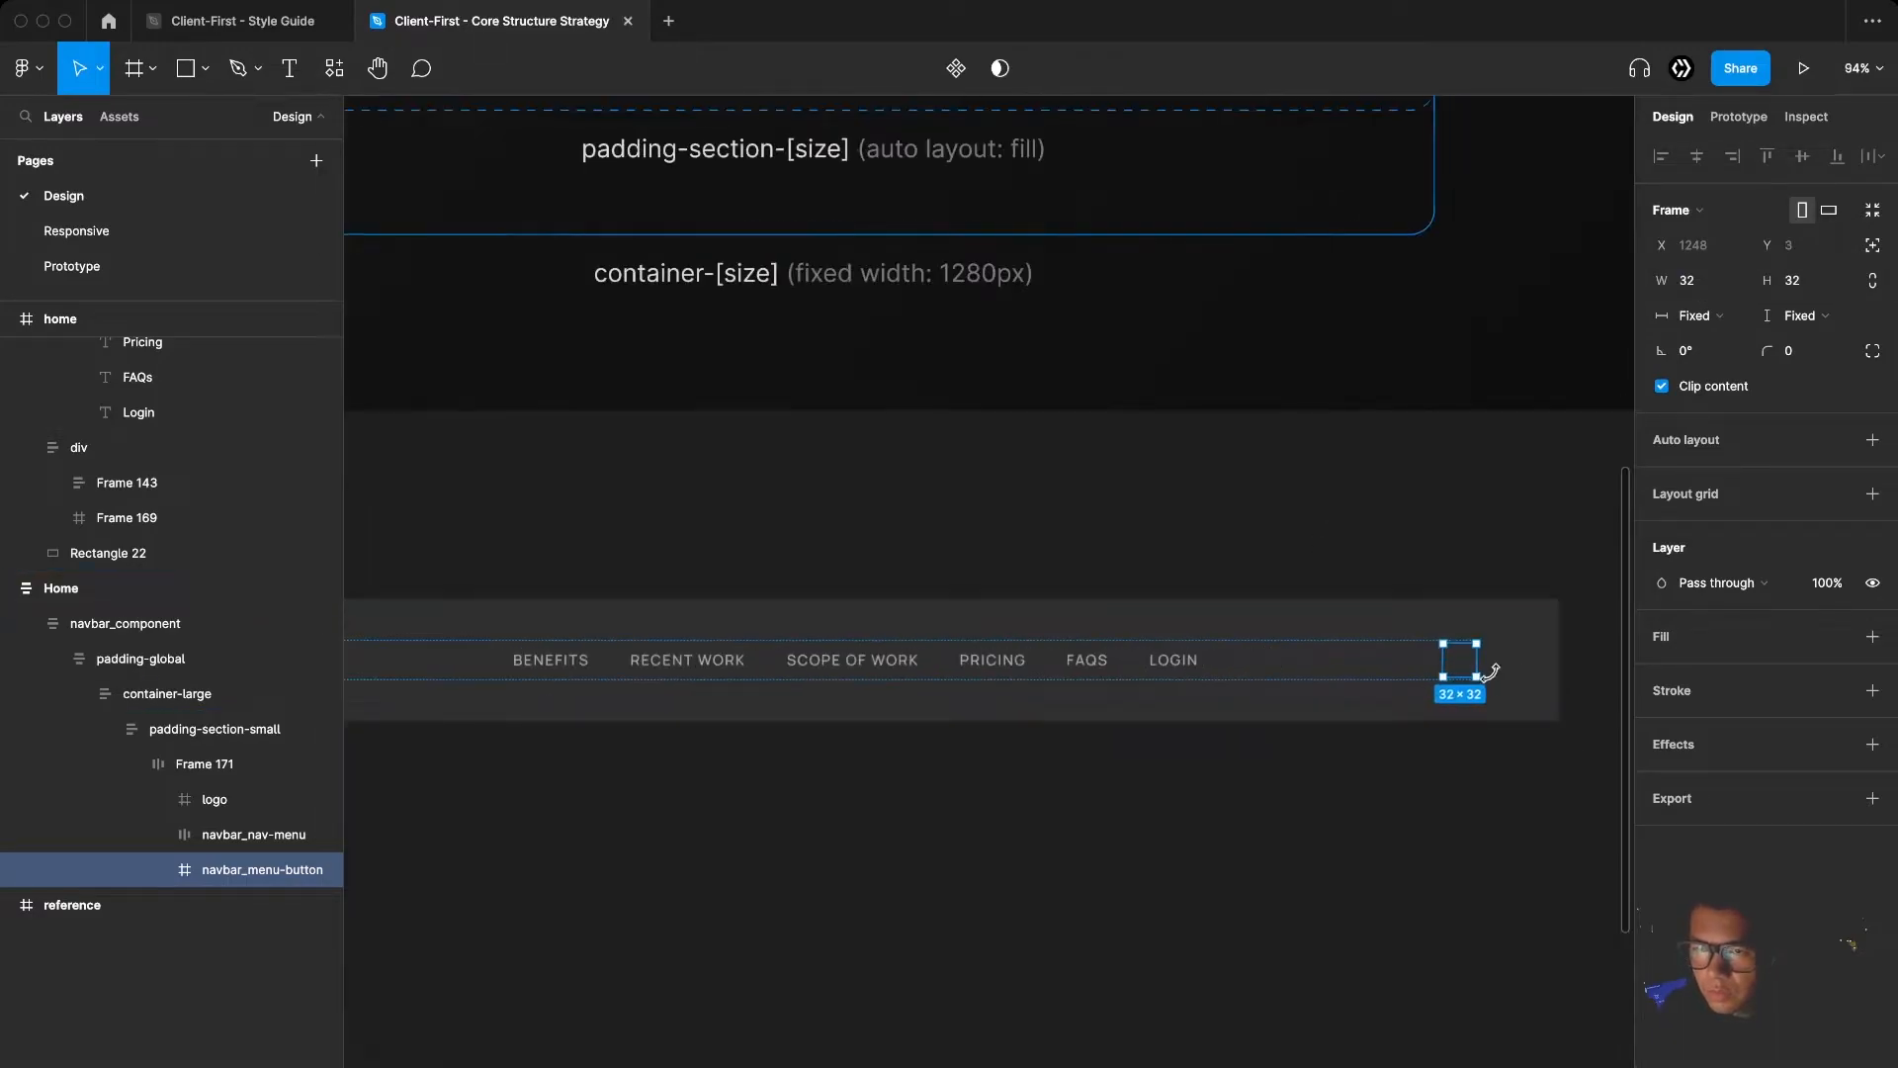
scroll(1246, 820, right, 3)
scroll(1184, 785, up, 1)
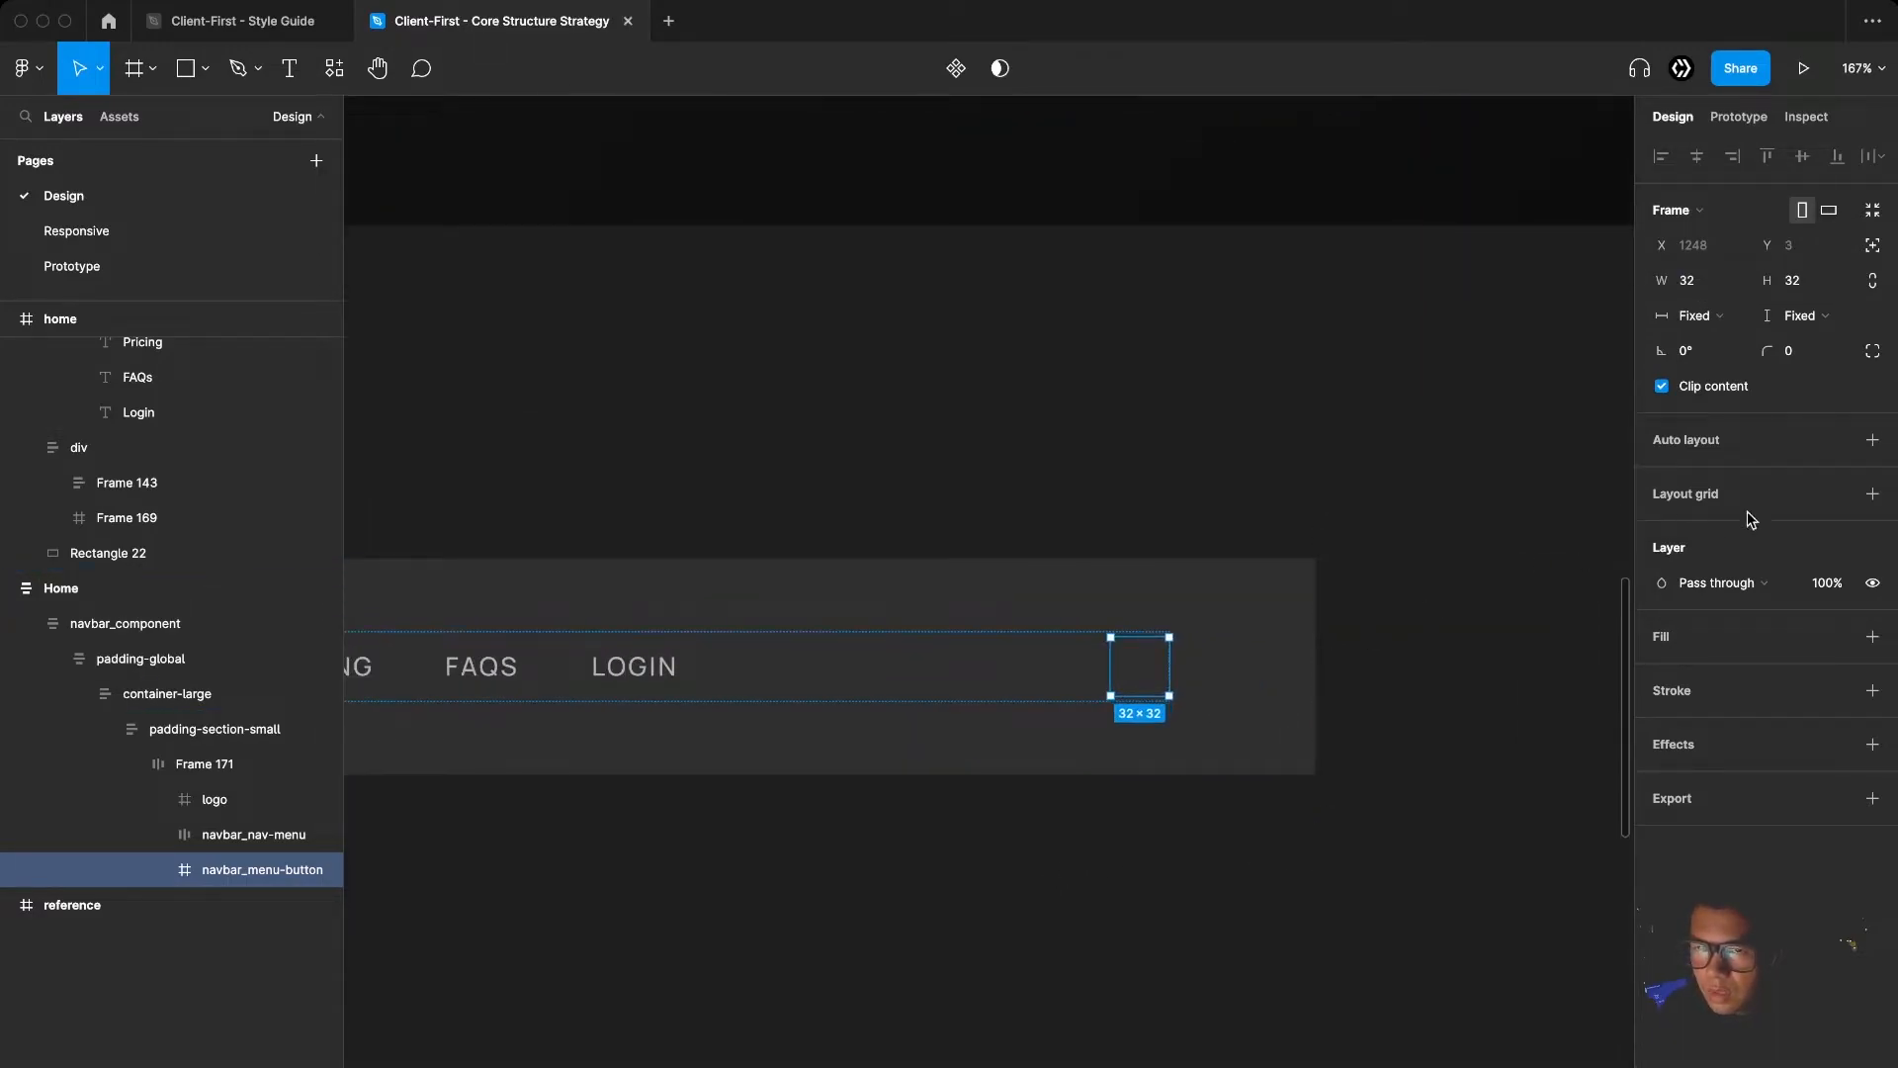
Add auto layout to the navbar_menu-button frame with 0 horizontal and vertical padding and a spacing of 4 between items
click(1872, 439)
click(1695, 562)
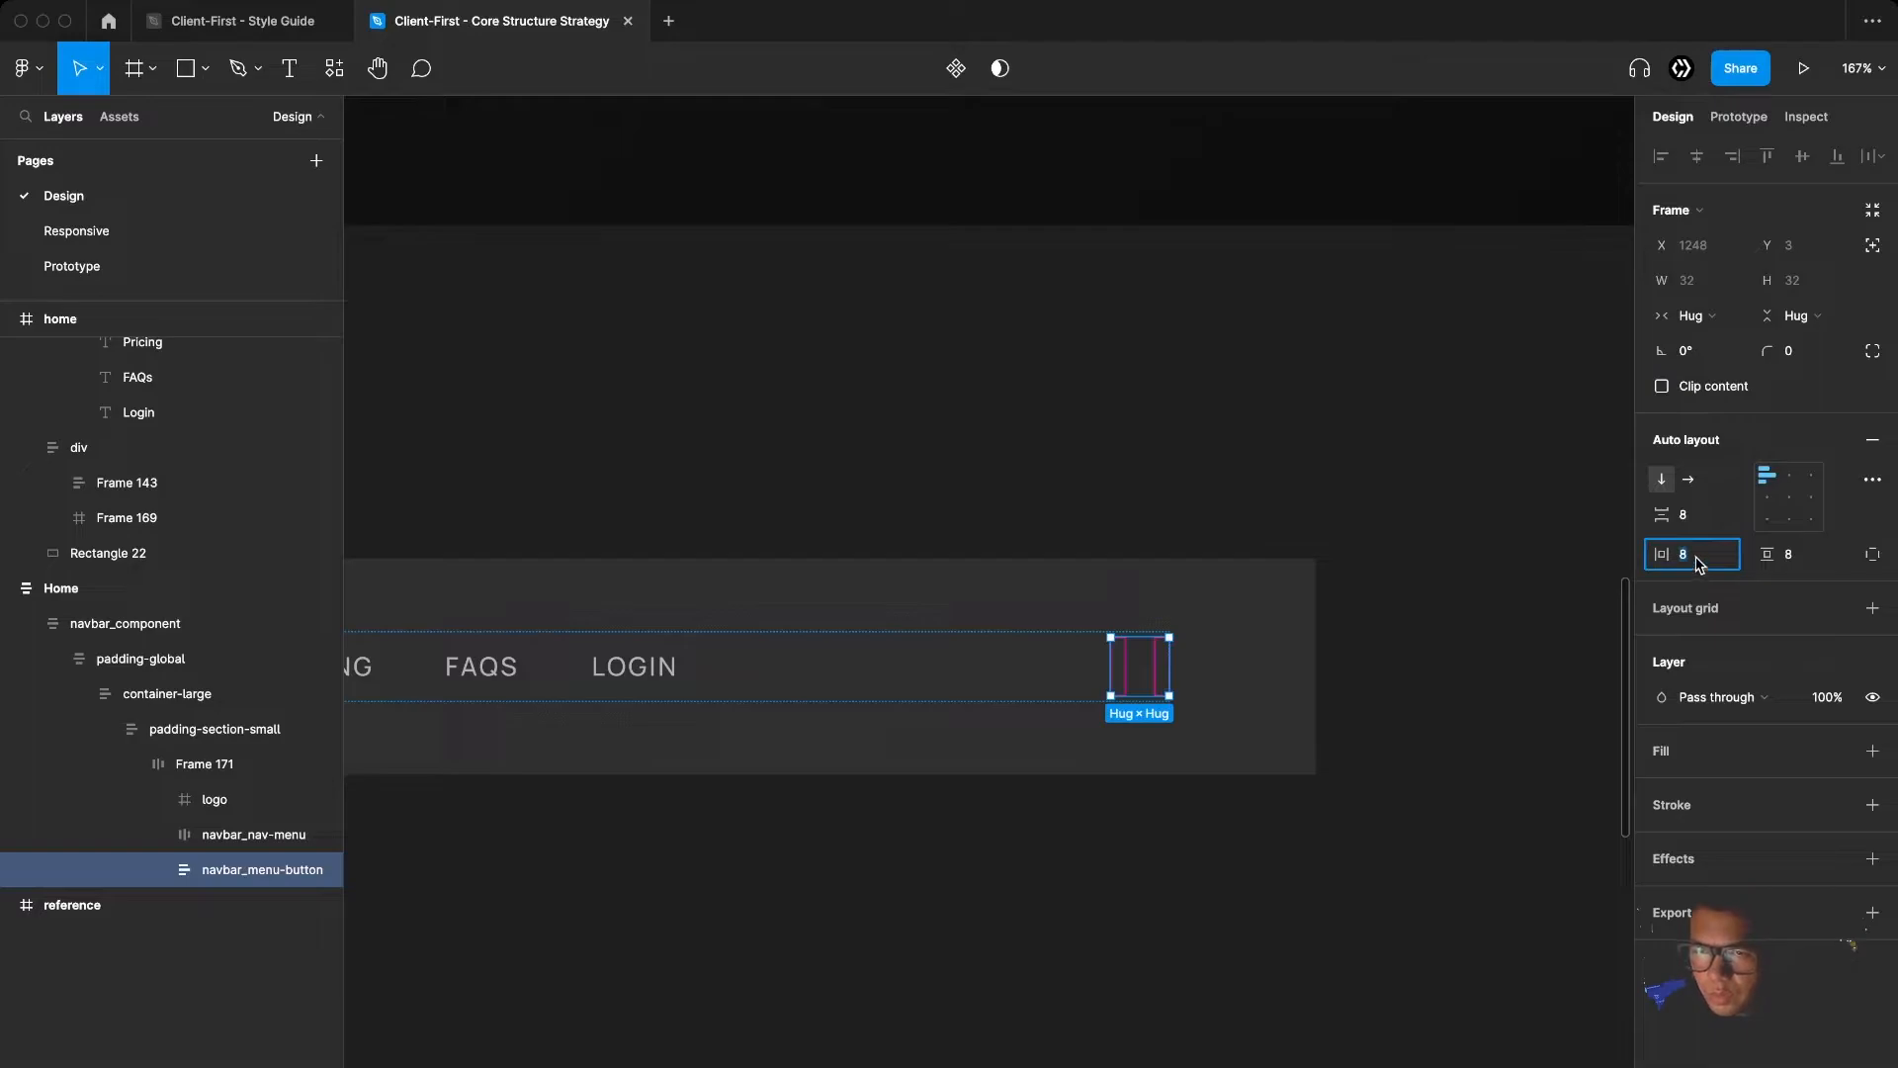
text(0)
key(Tab)
text(0)
key(Return)
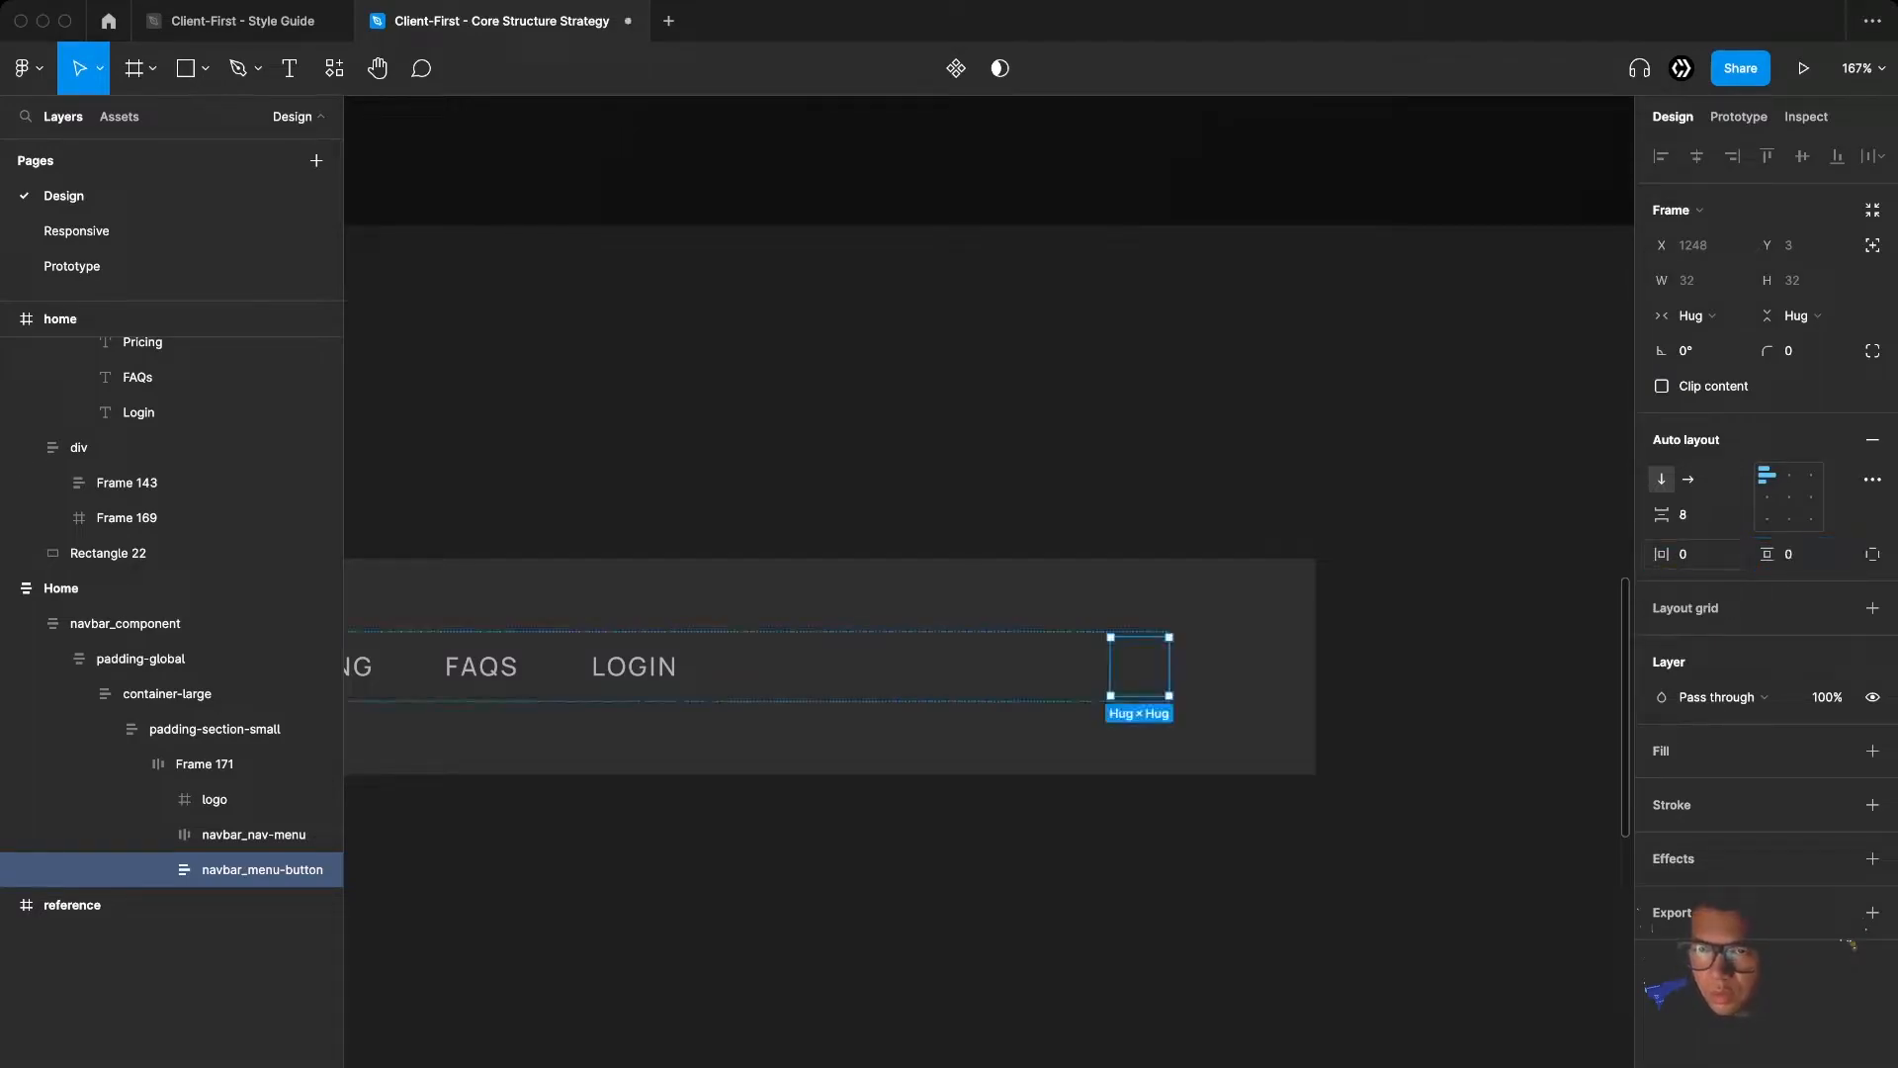
click(1685, 518)
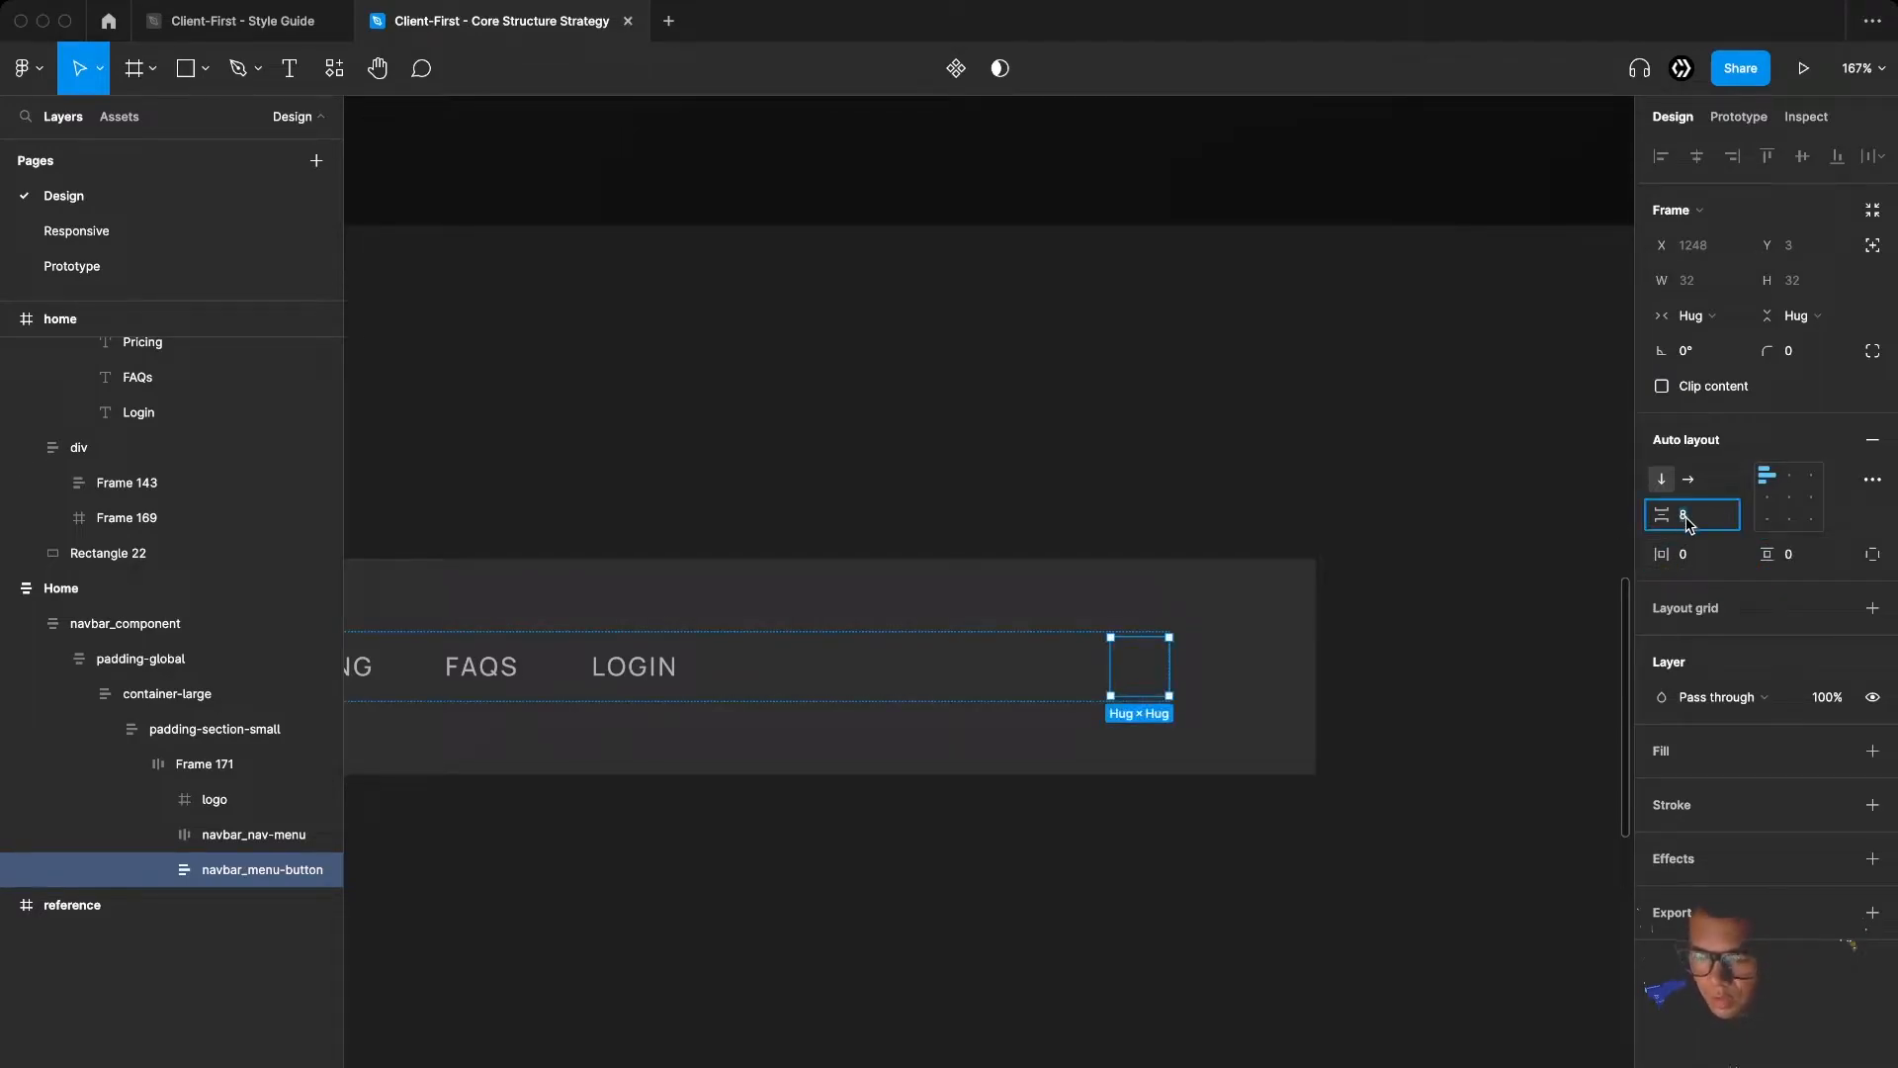
text(4)
key(Return)
Draw a thin rectangle about 22 × 2 inside navbar_menu-button and set its width to fill the container
scroll(1132, 648, up, 10)
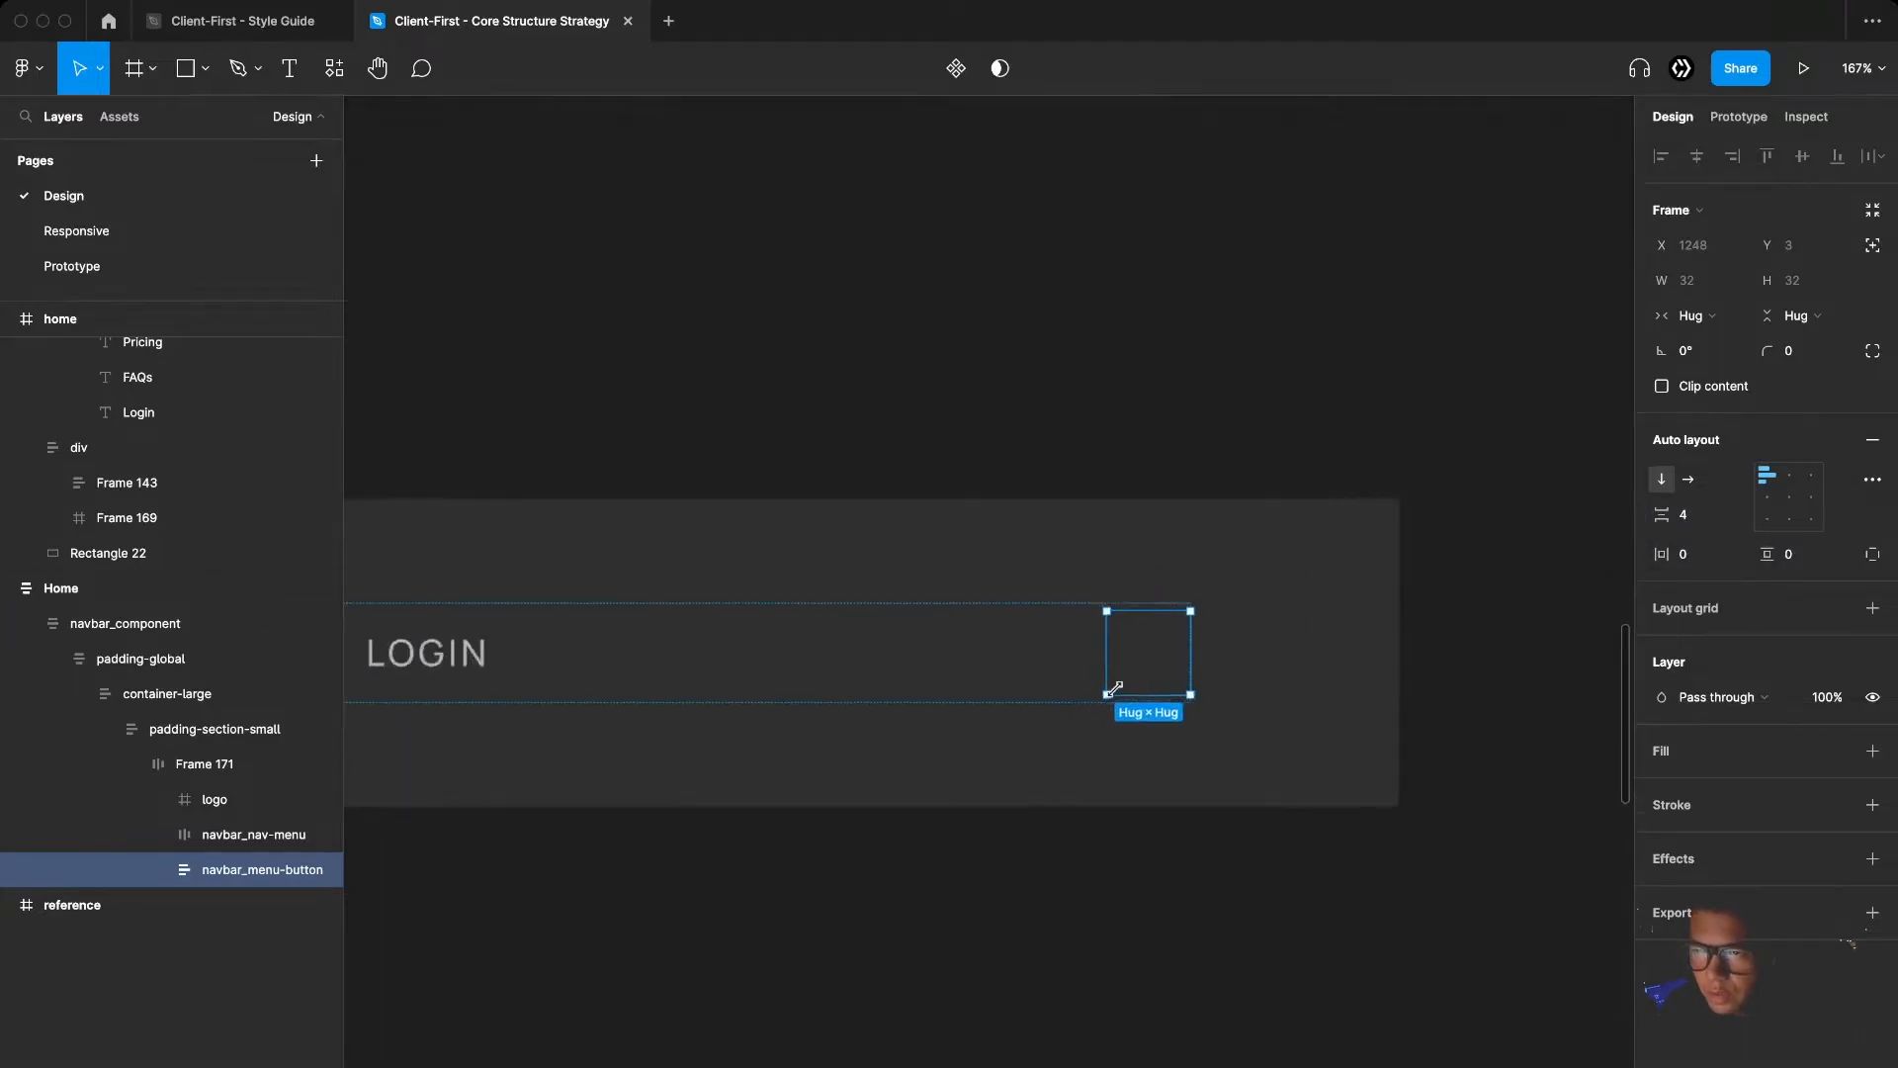
key(r)
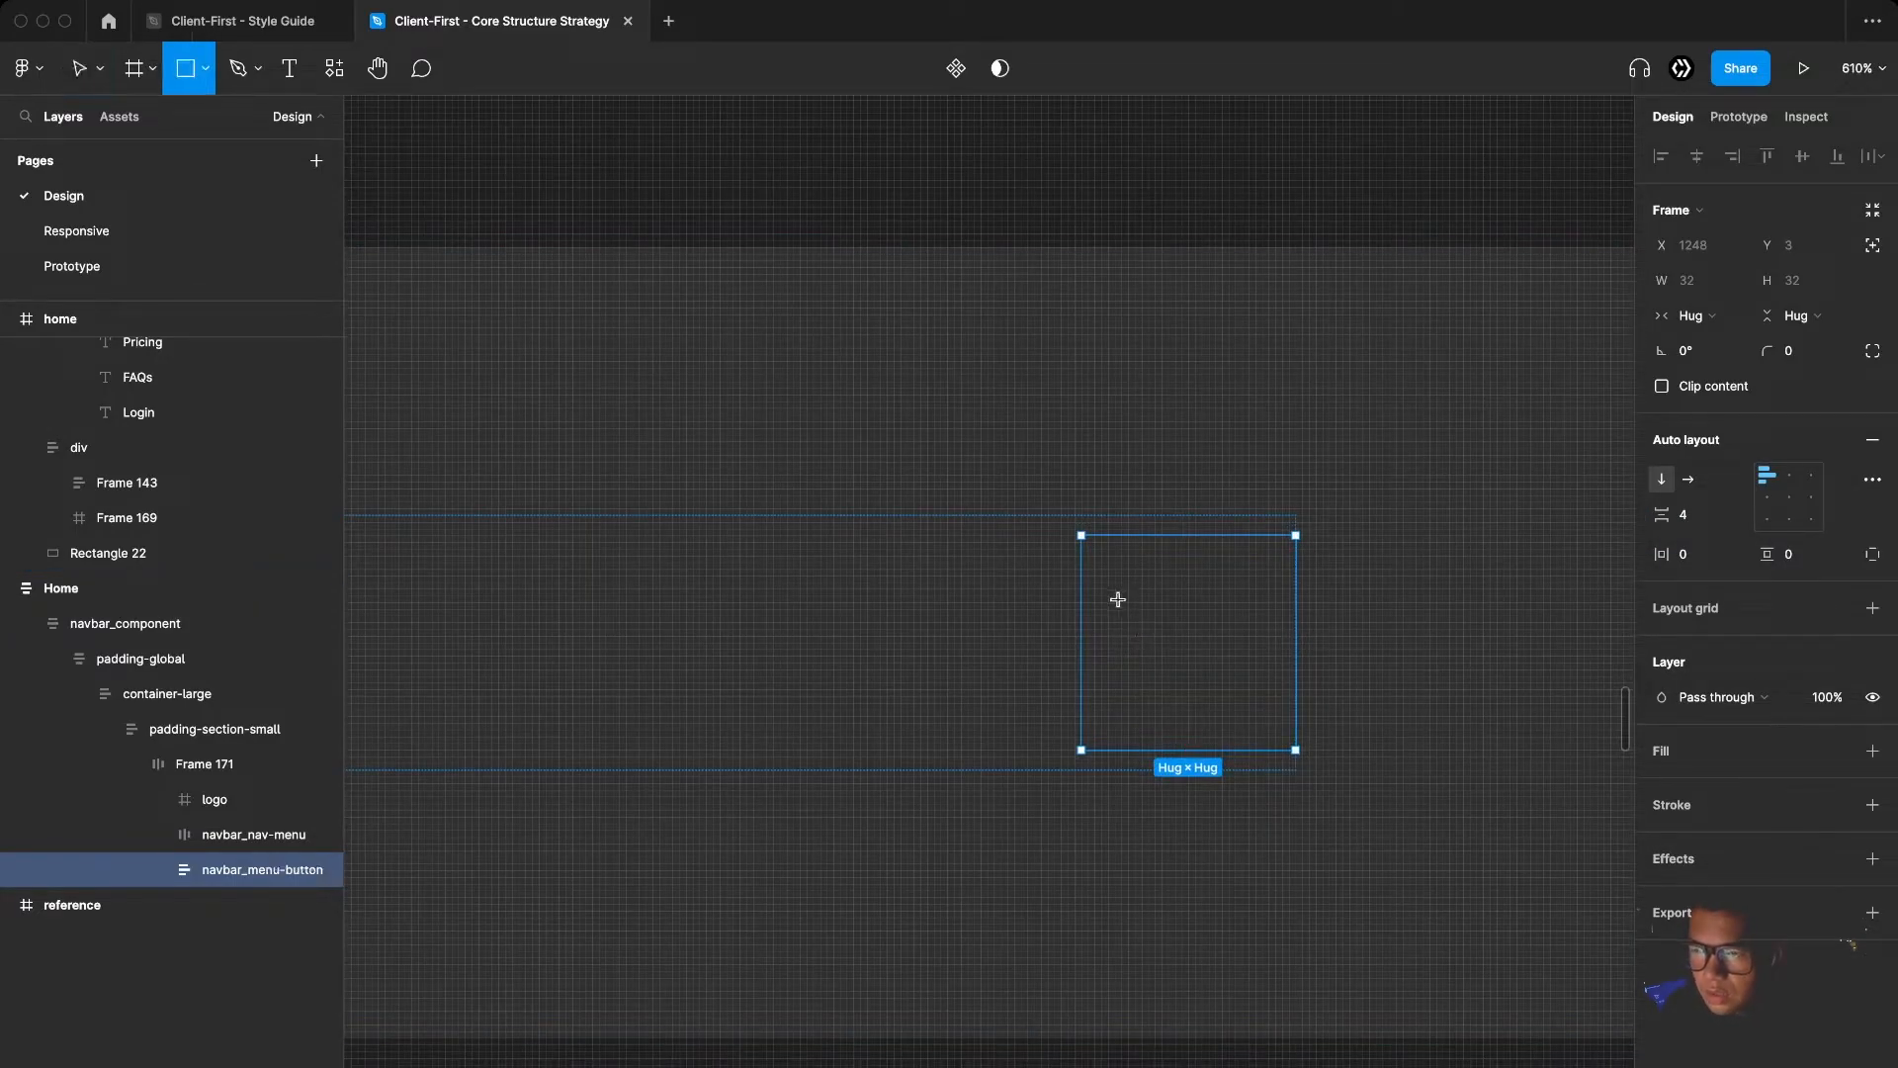
drag(1117, 600, 1250, 612)
click(1720, 281)
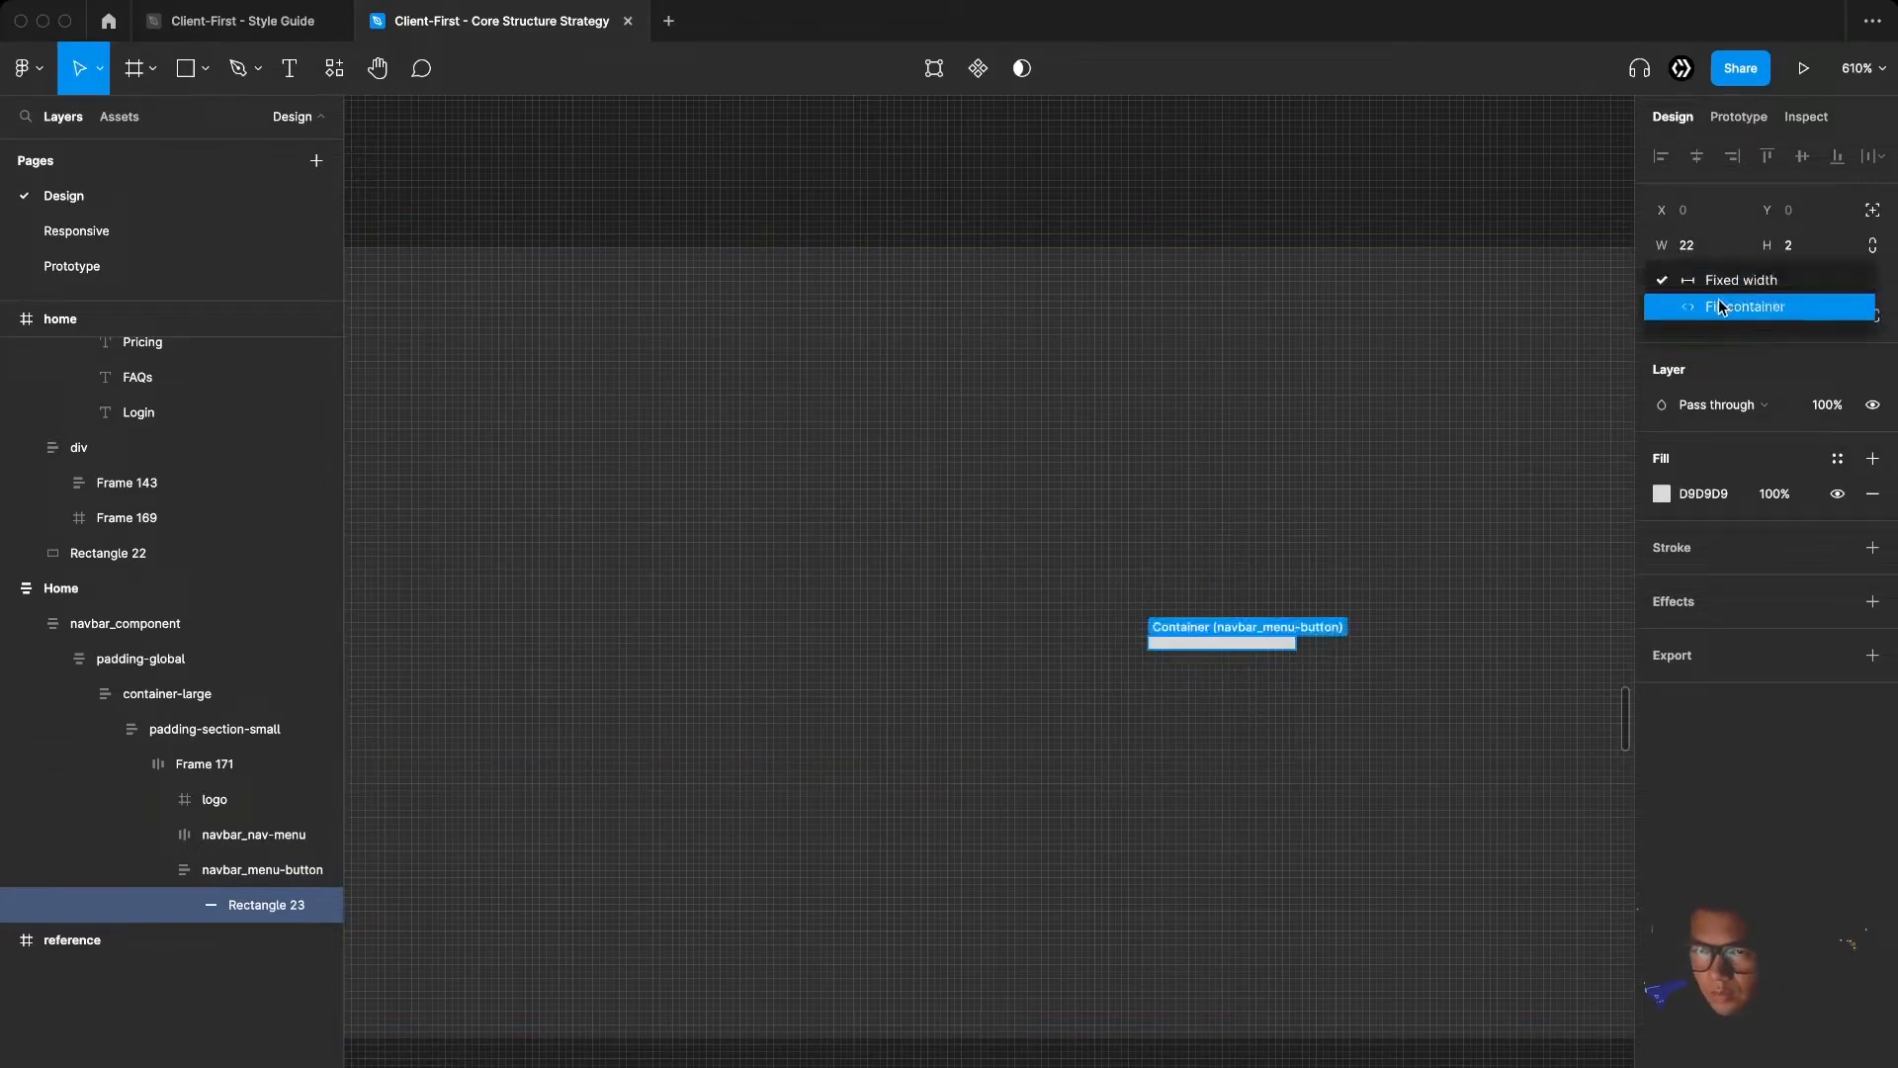
click(1722, 306)
click(1790, 245)
click(1199, 614)
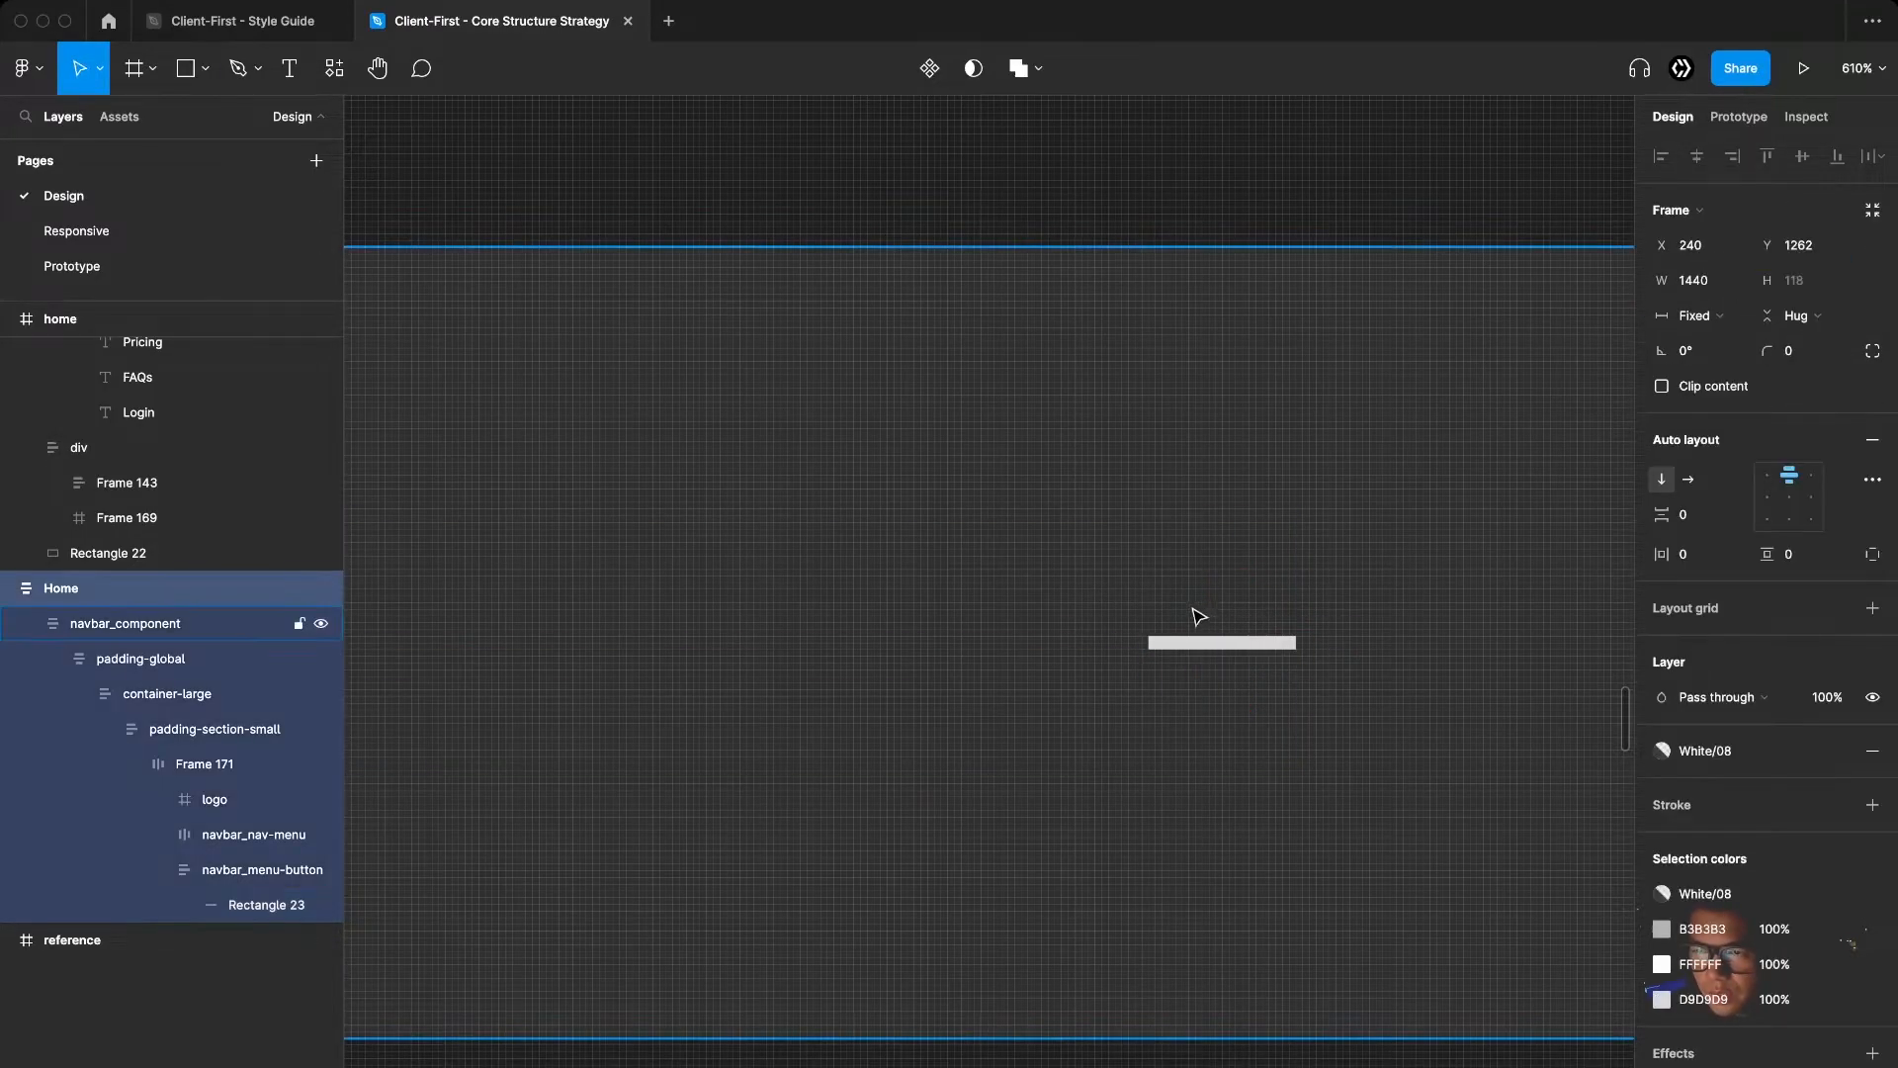
Set the navbar_menu-button frame to a fixed 32 × 32 and center its content in both directions
super+click(1211, 660)
click(252, 869)
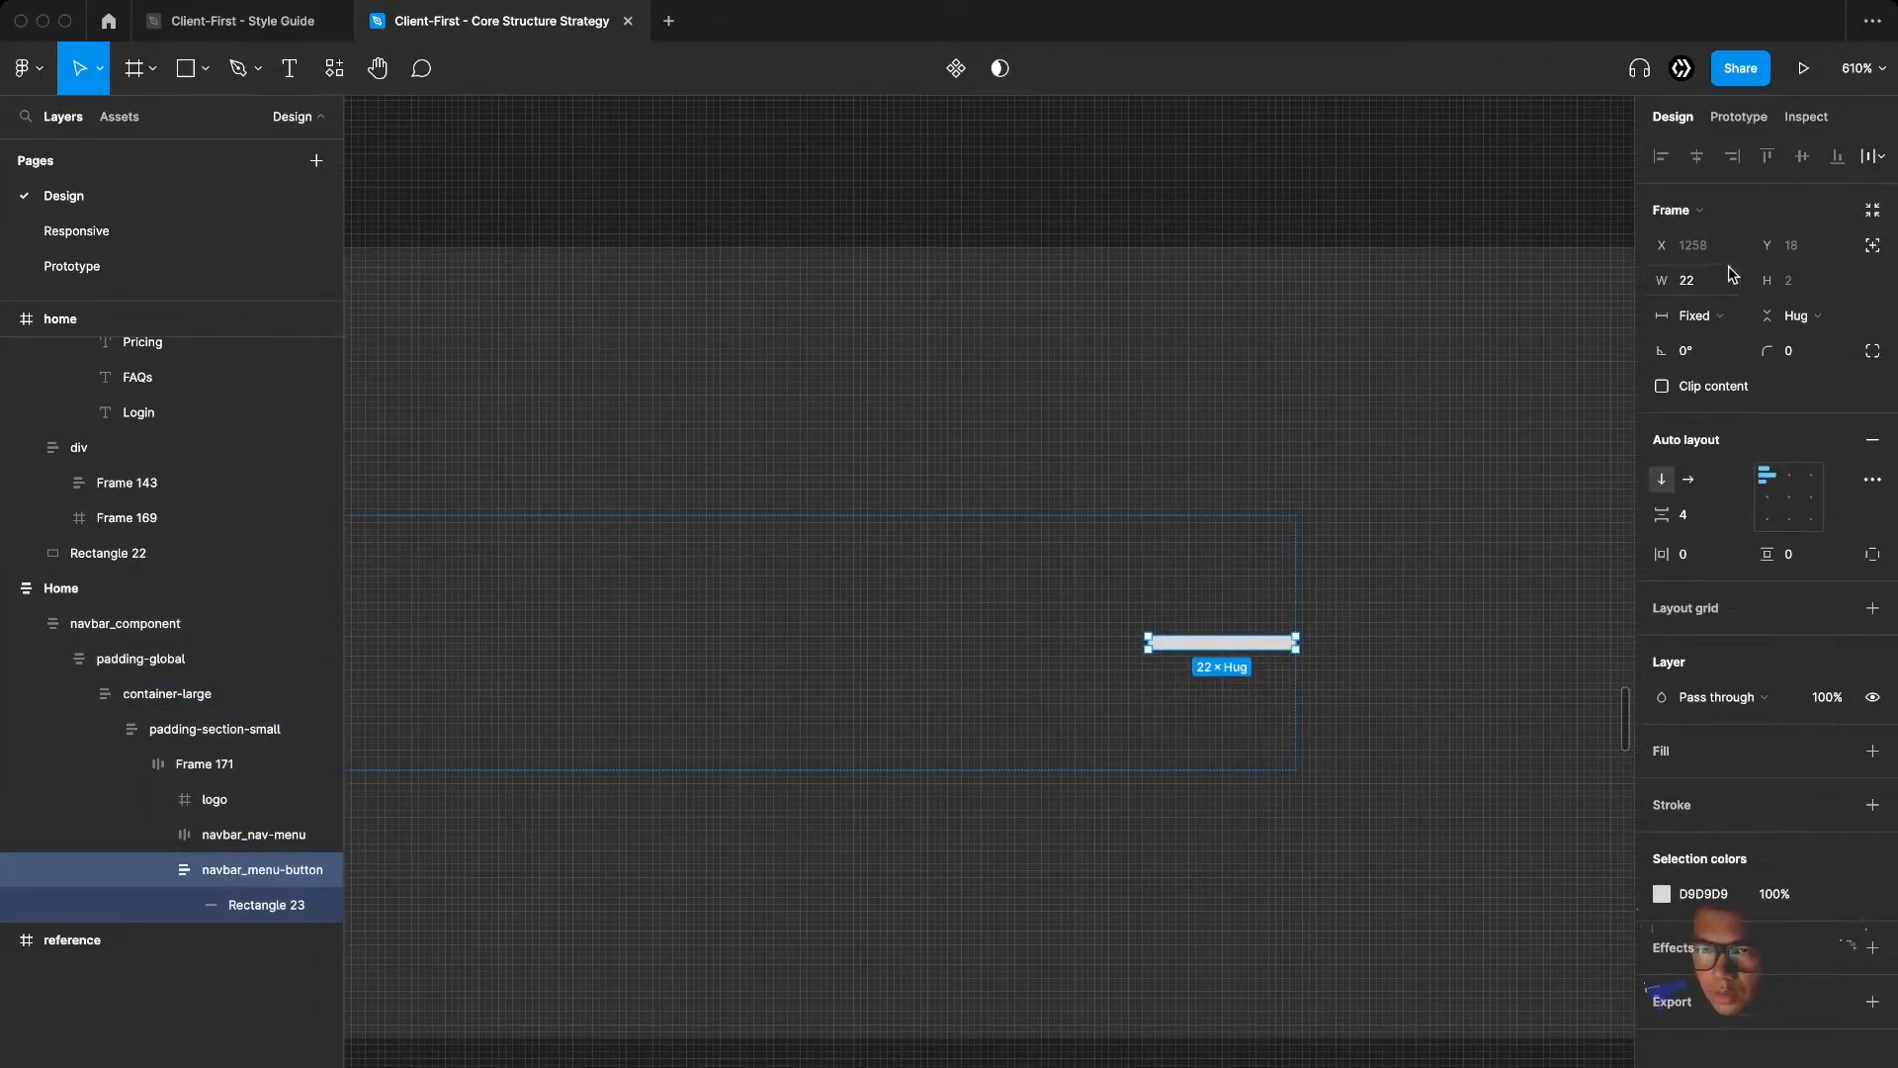
click(1699, 323)
click(1796, 315)
click(1809, 284)
click(1693, 281)
text(32)
key(Tab)
text(32)
key(Return)
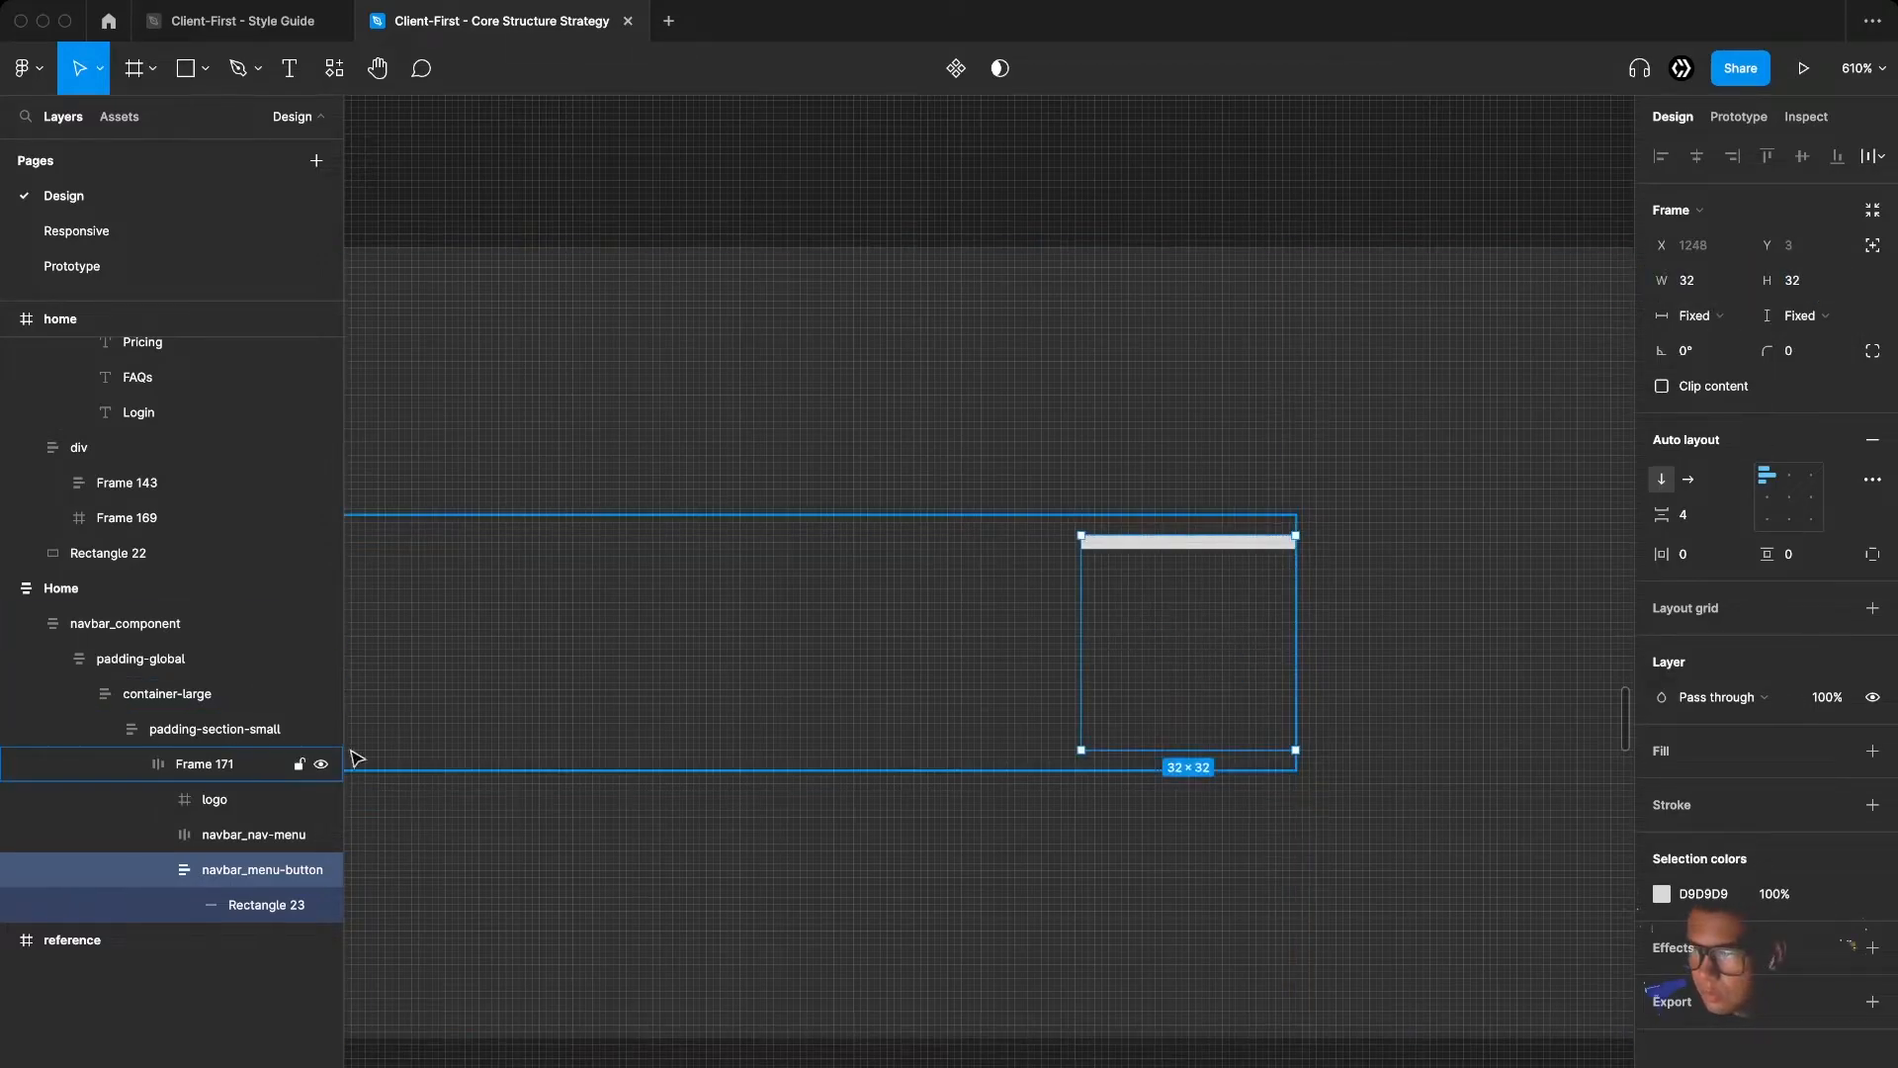
click(1788, 497)
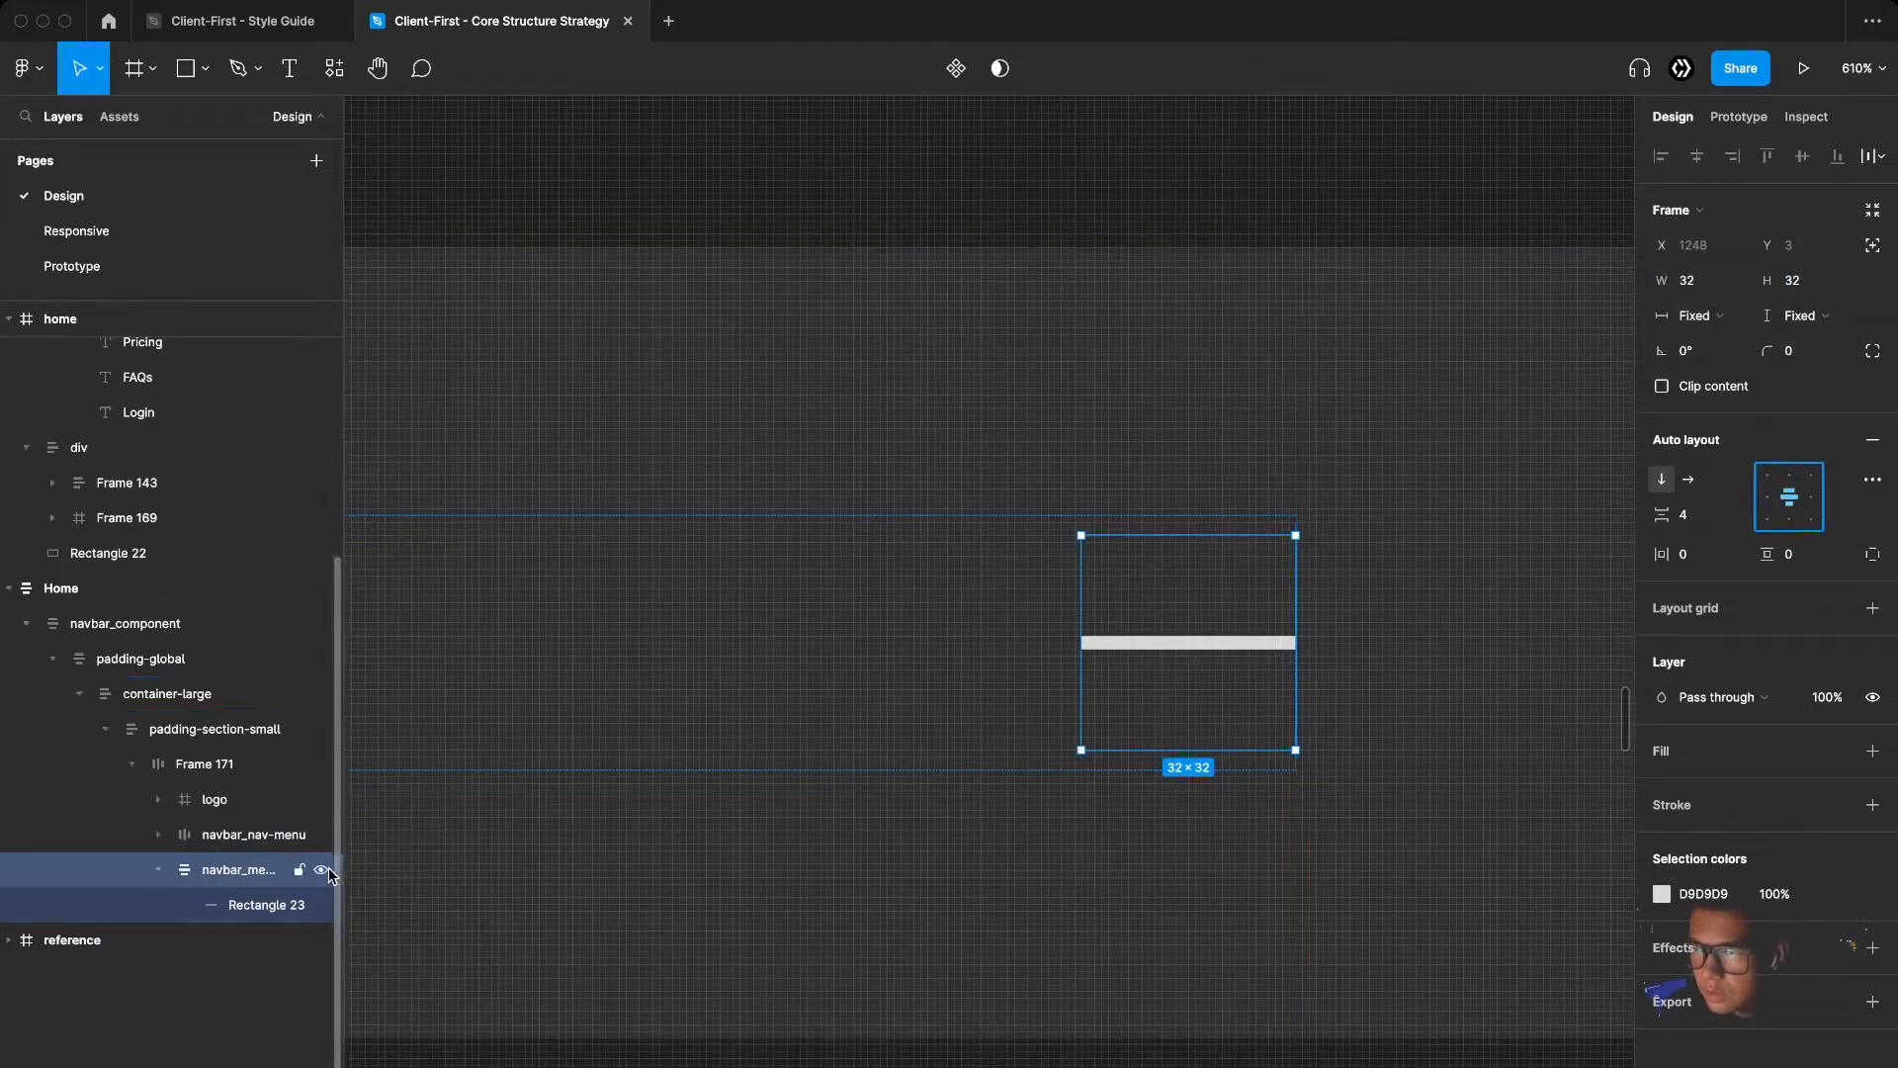
Duplicate the bar inside navbar_menu-button and set the spacing between the two bars to 8
click(1234, 643)
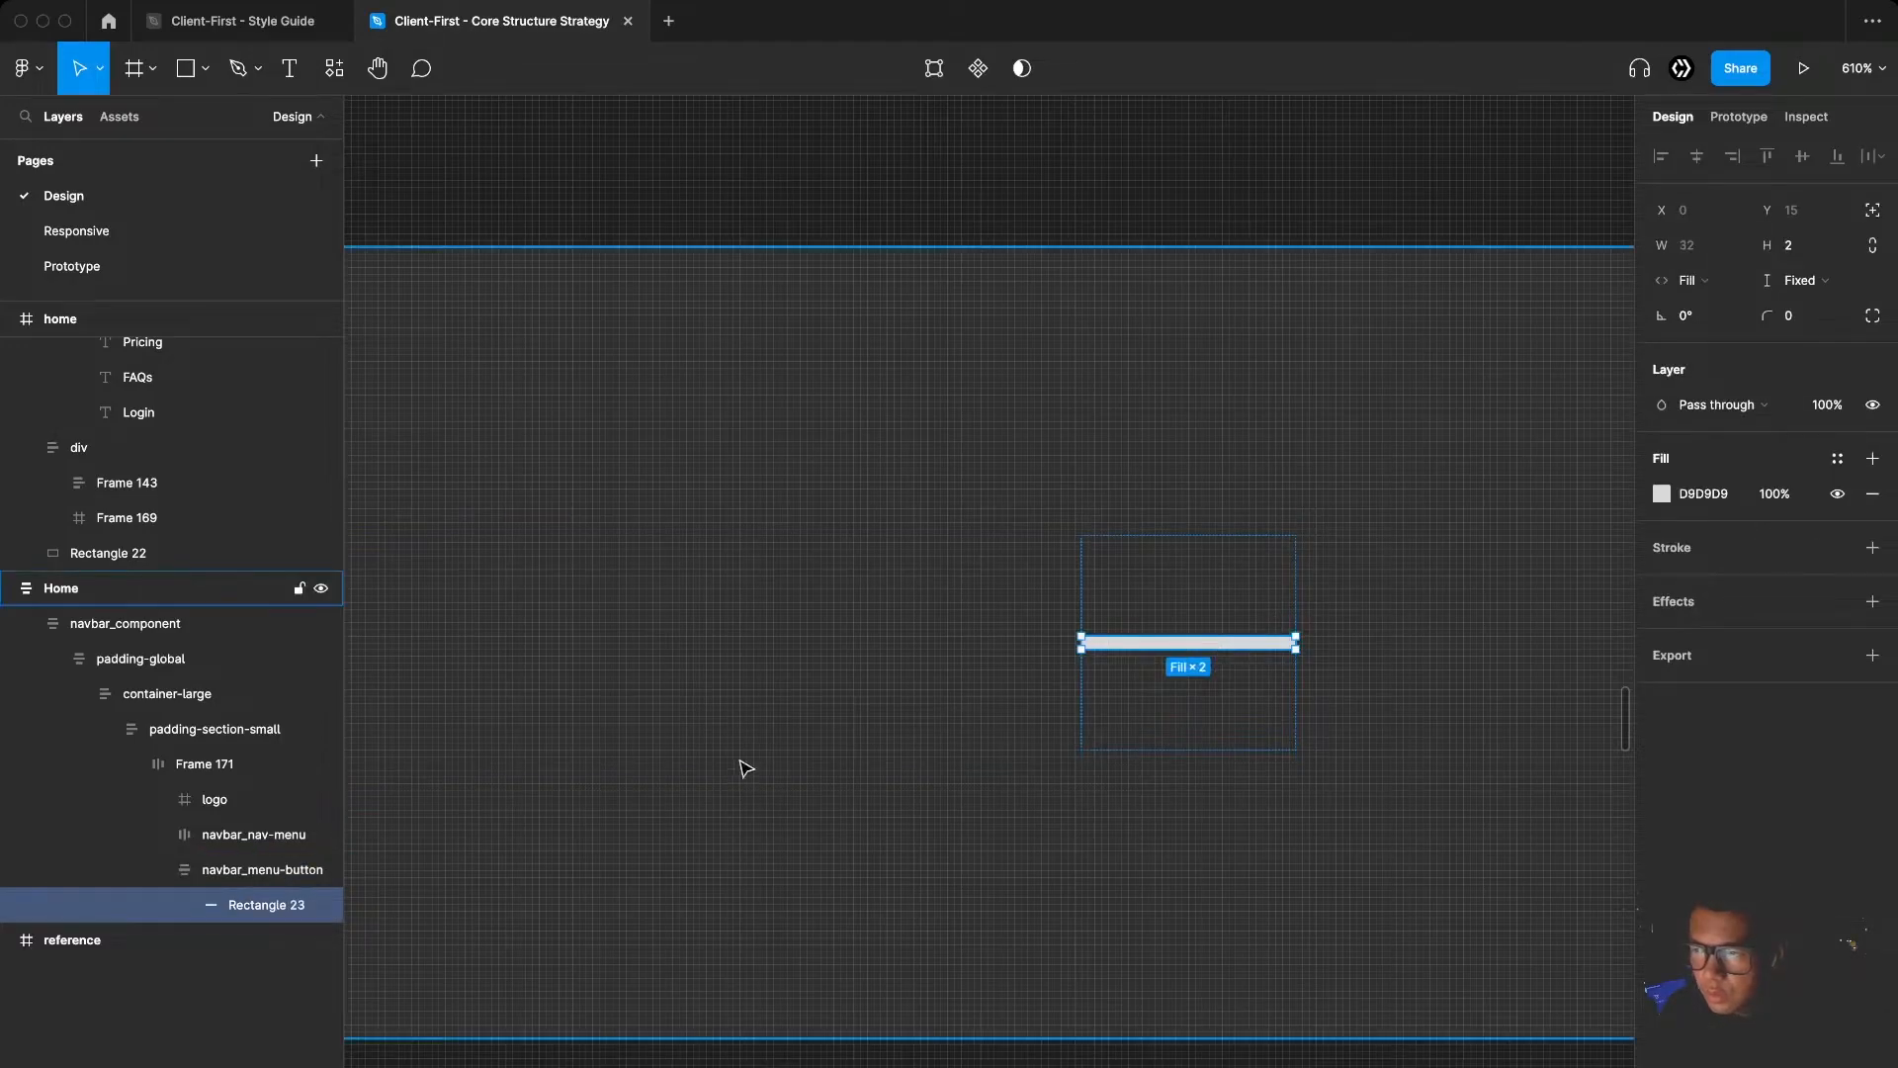
key(super+d)
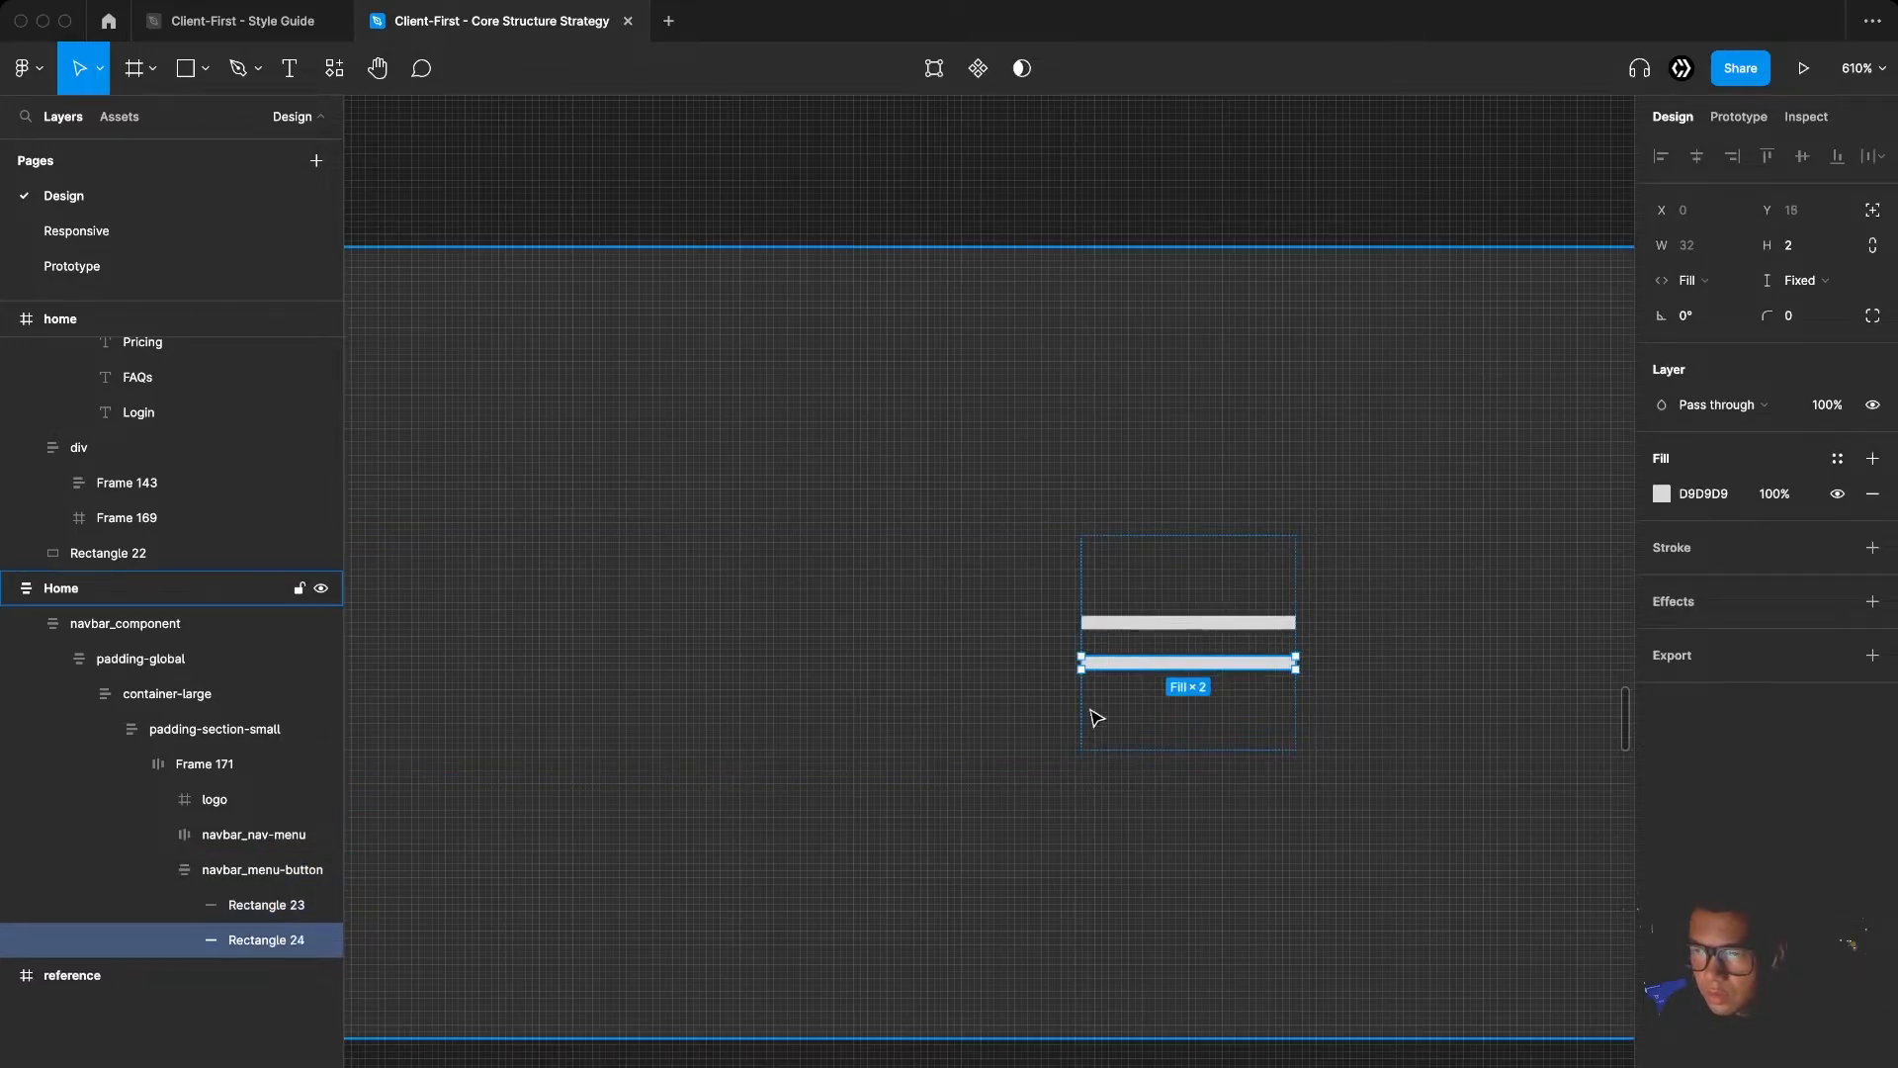
shift+click(227, 906)
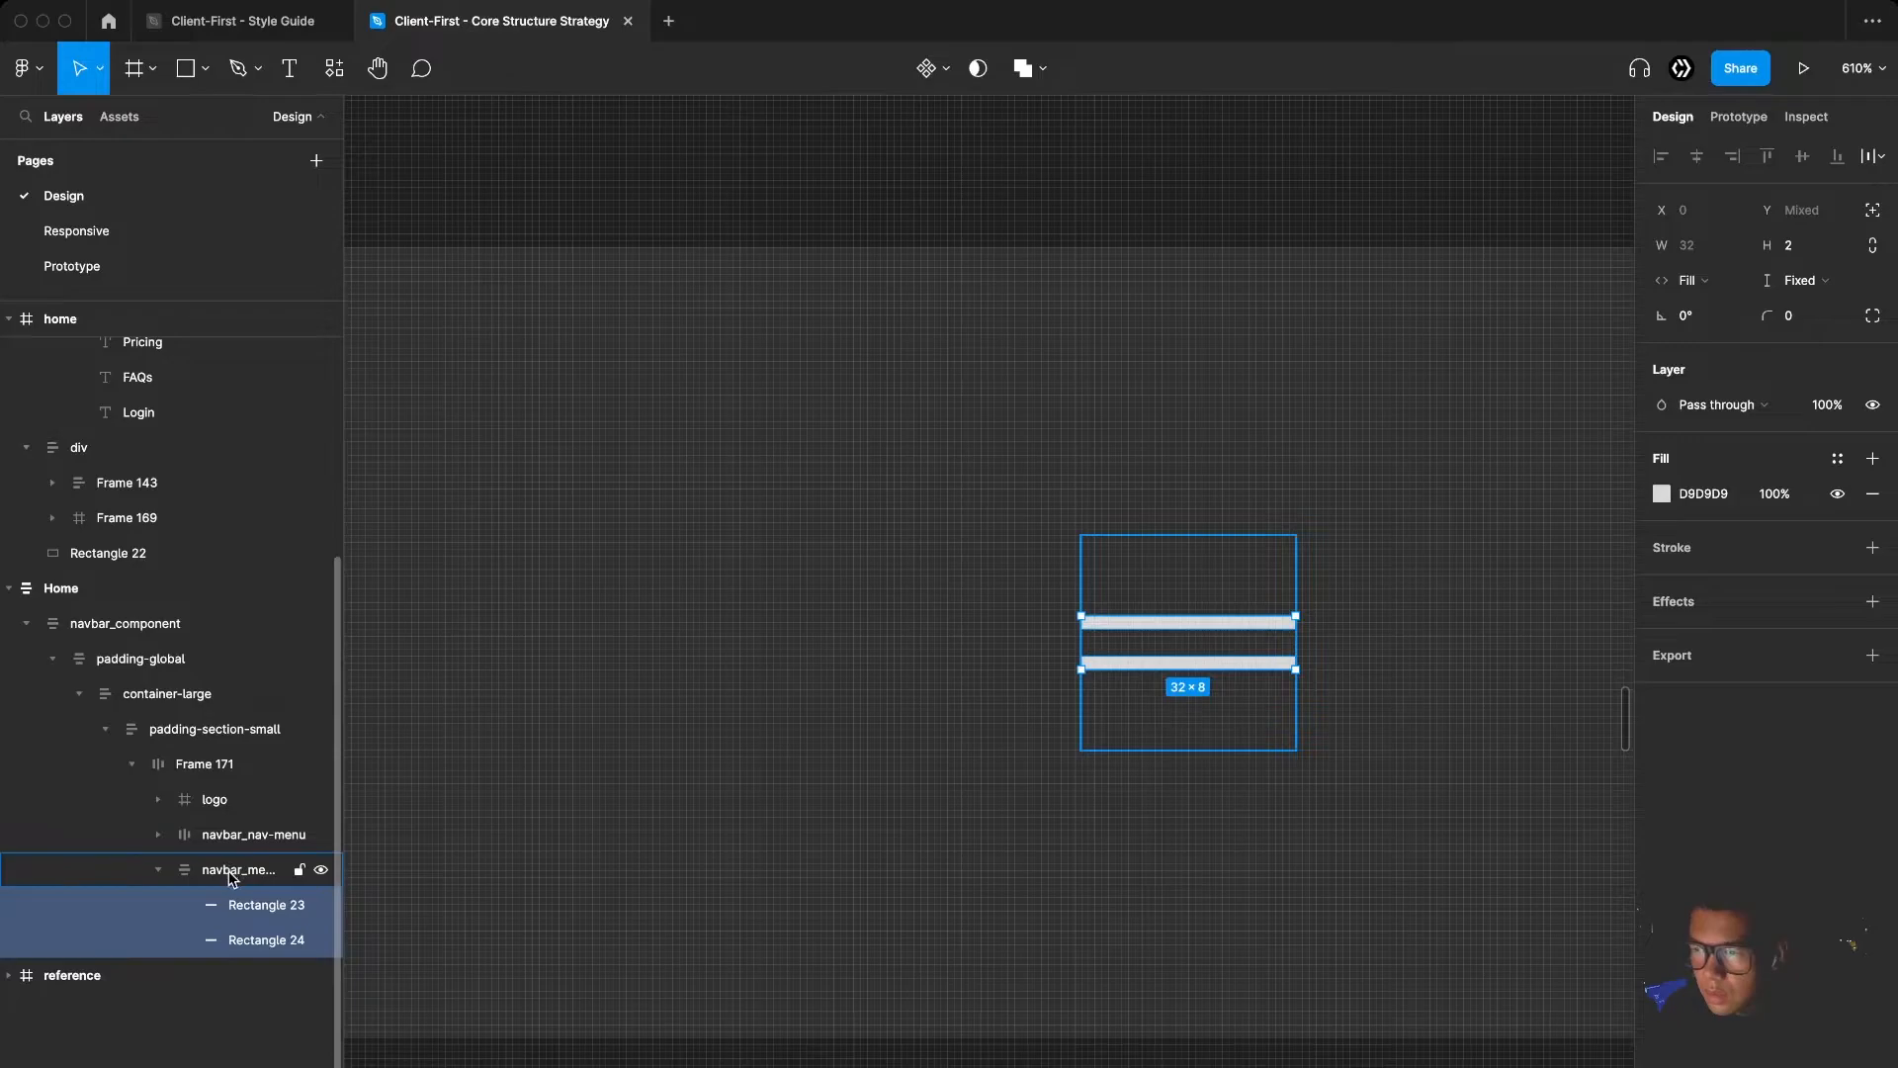
click(262, 869)
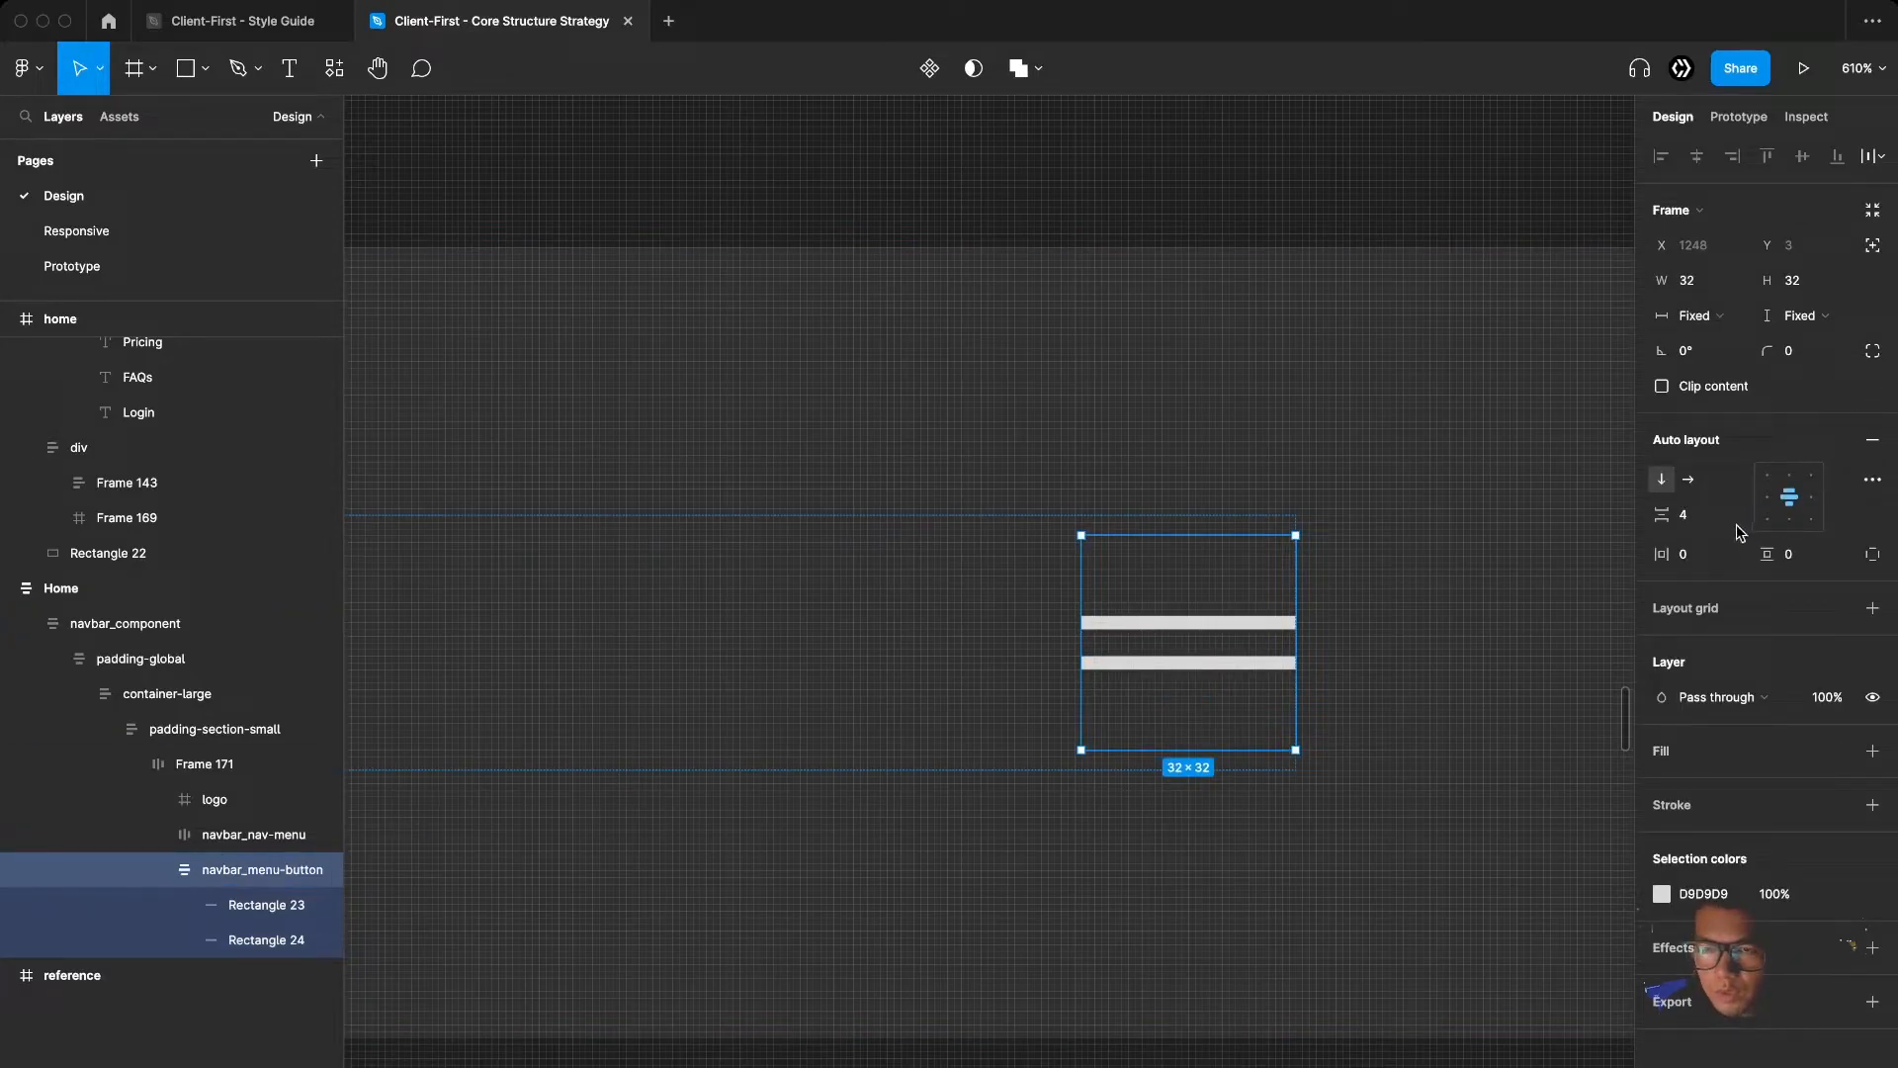
click(1710, 524)
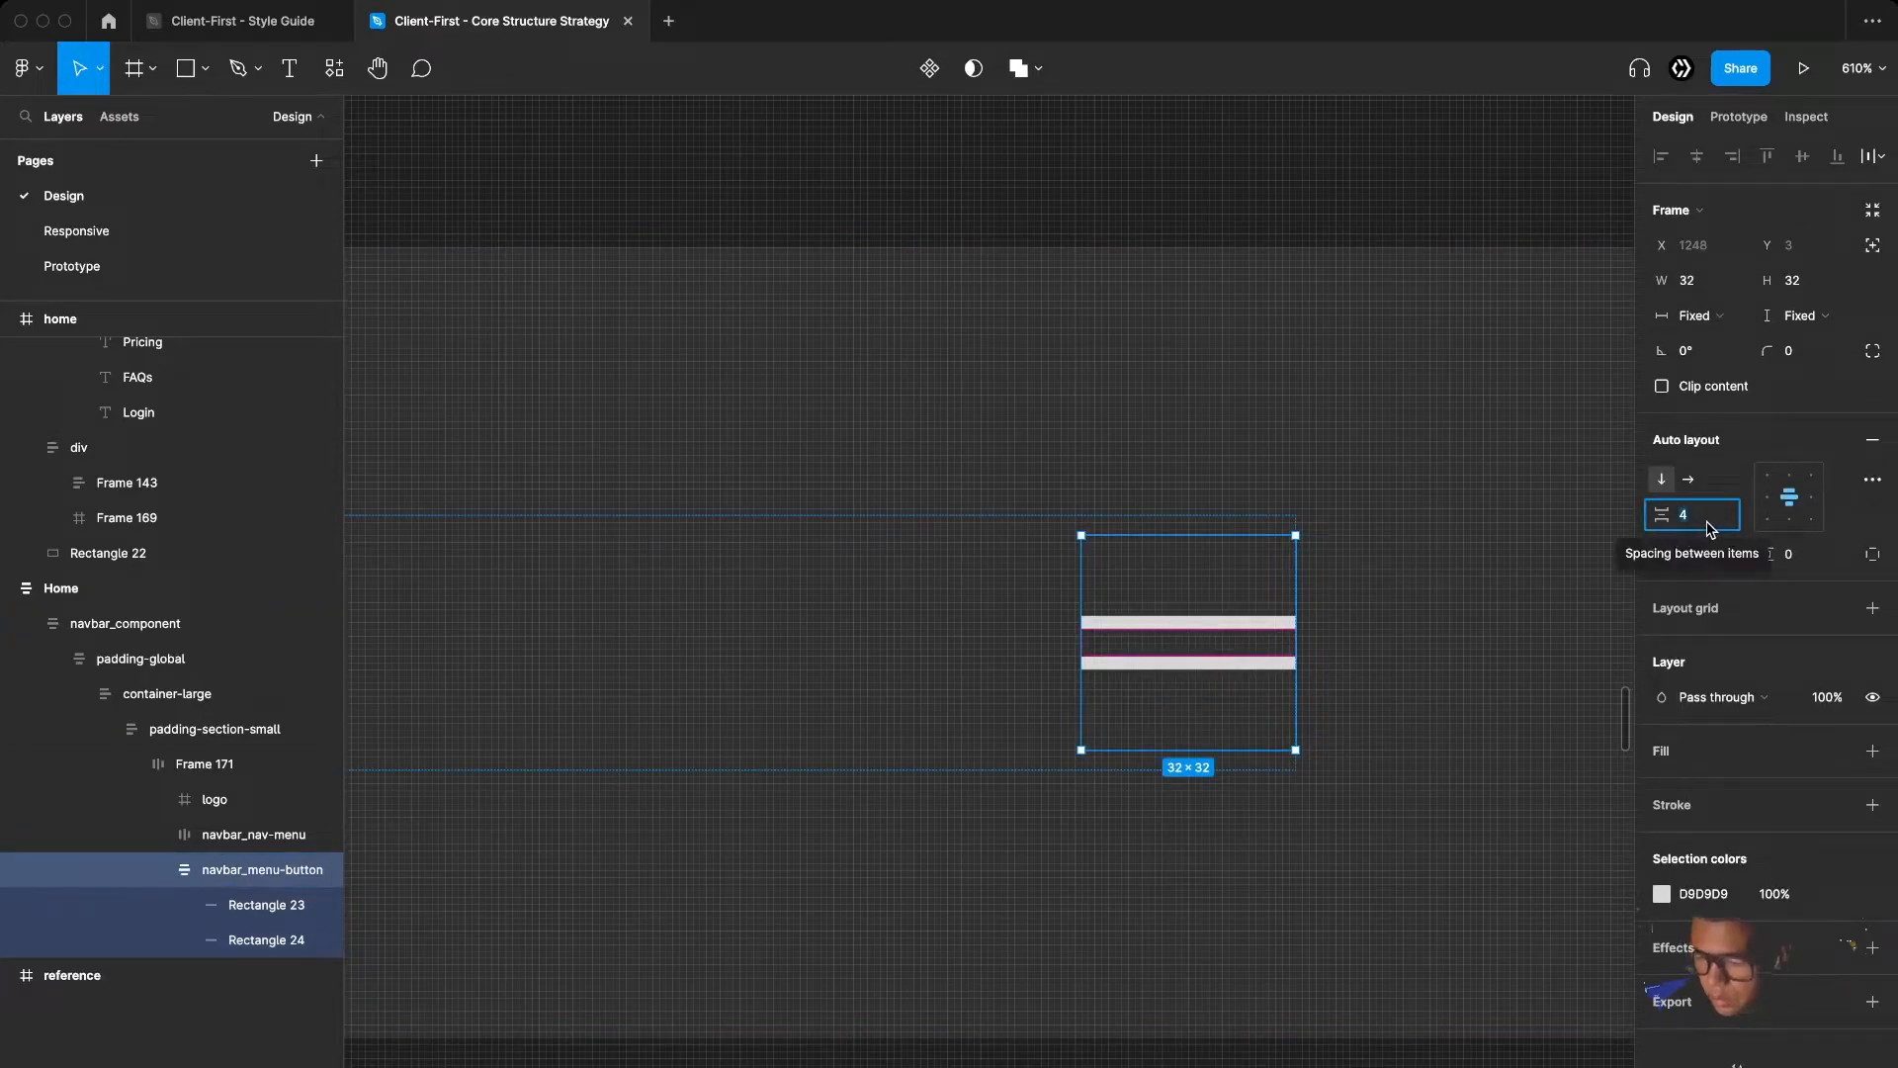
text(8)
key(Return)
Flatten the two bars in navbar_menu-button into one vector and set its width to 24
key(Return)
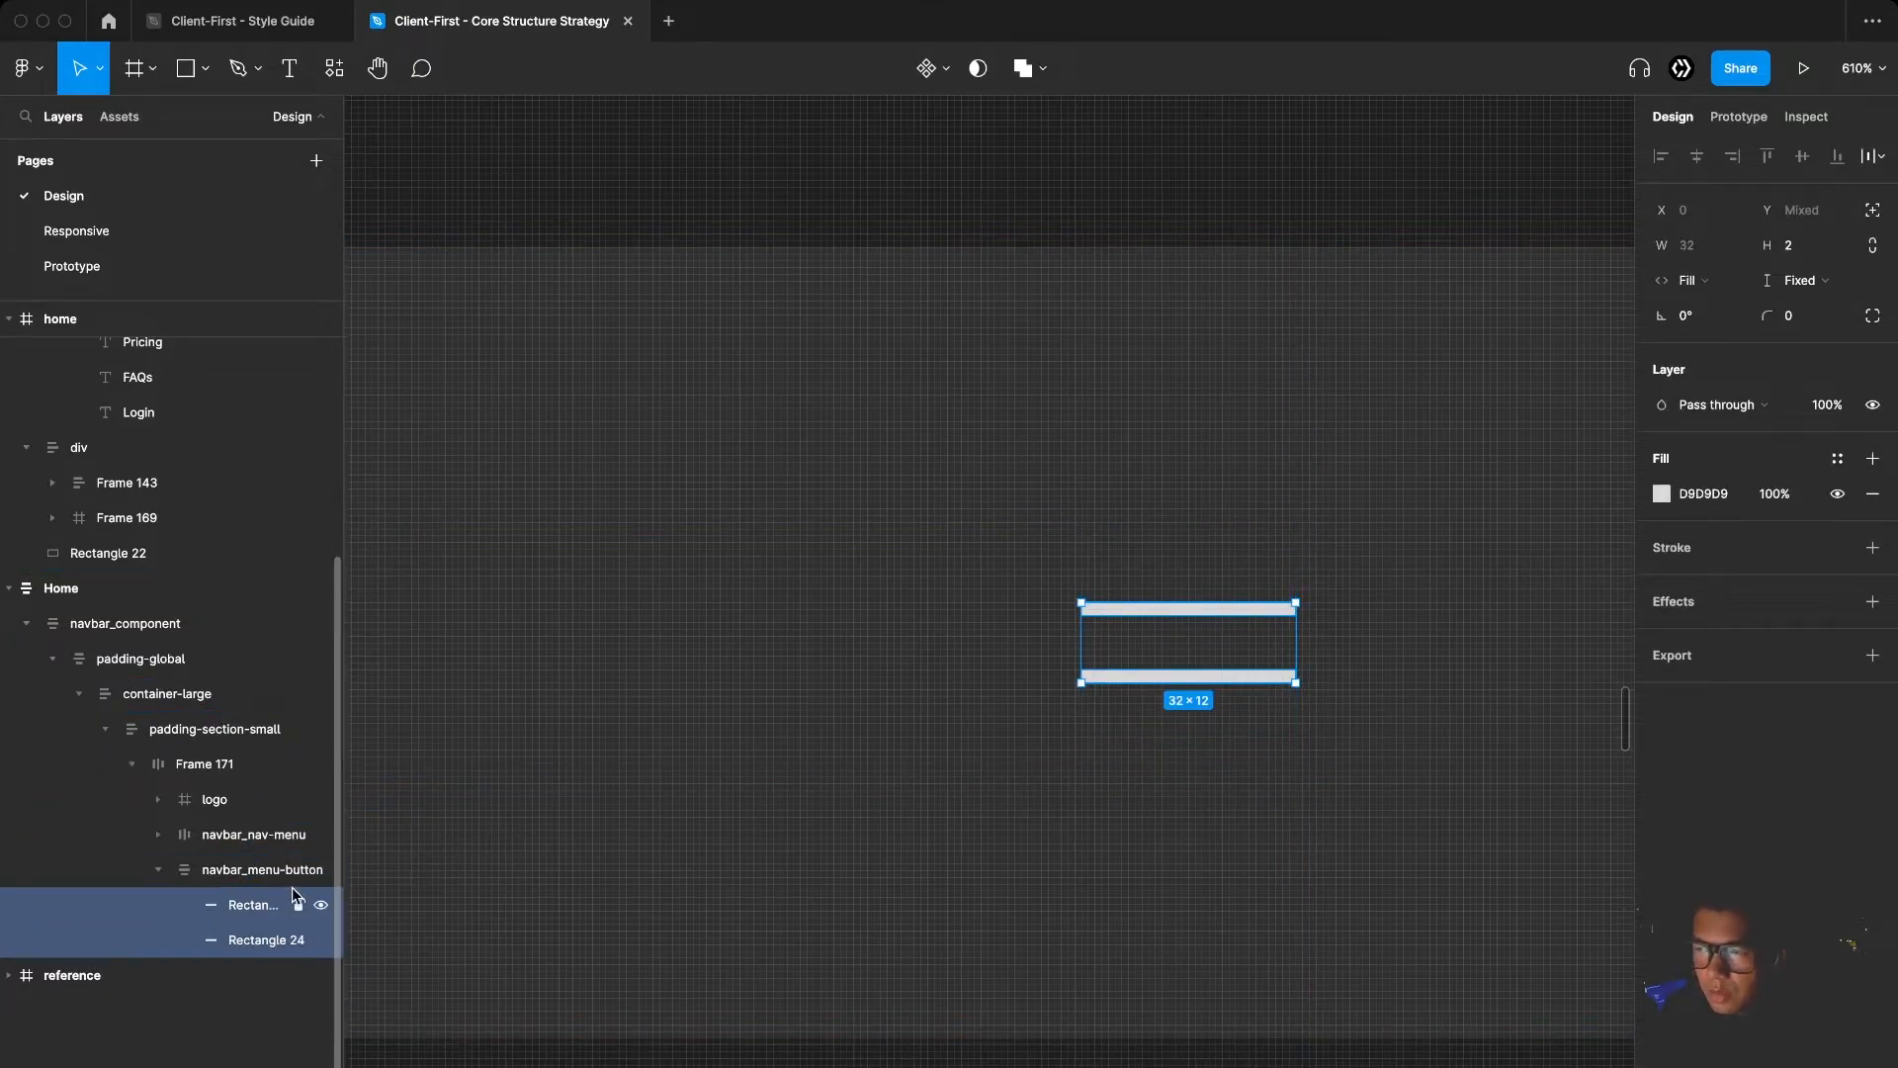
key(super+e)
click(1701, 245)
text(24)
key(Return)
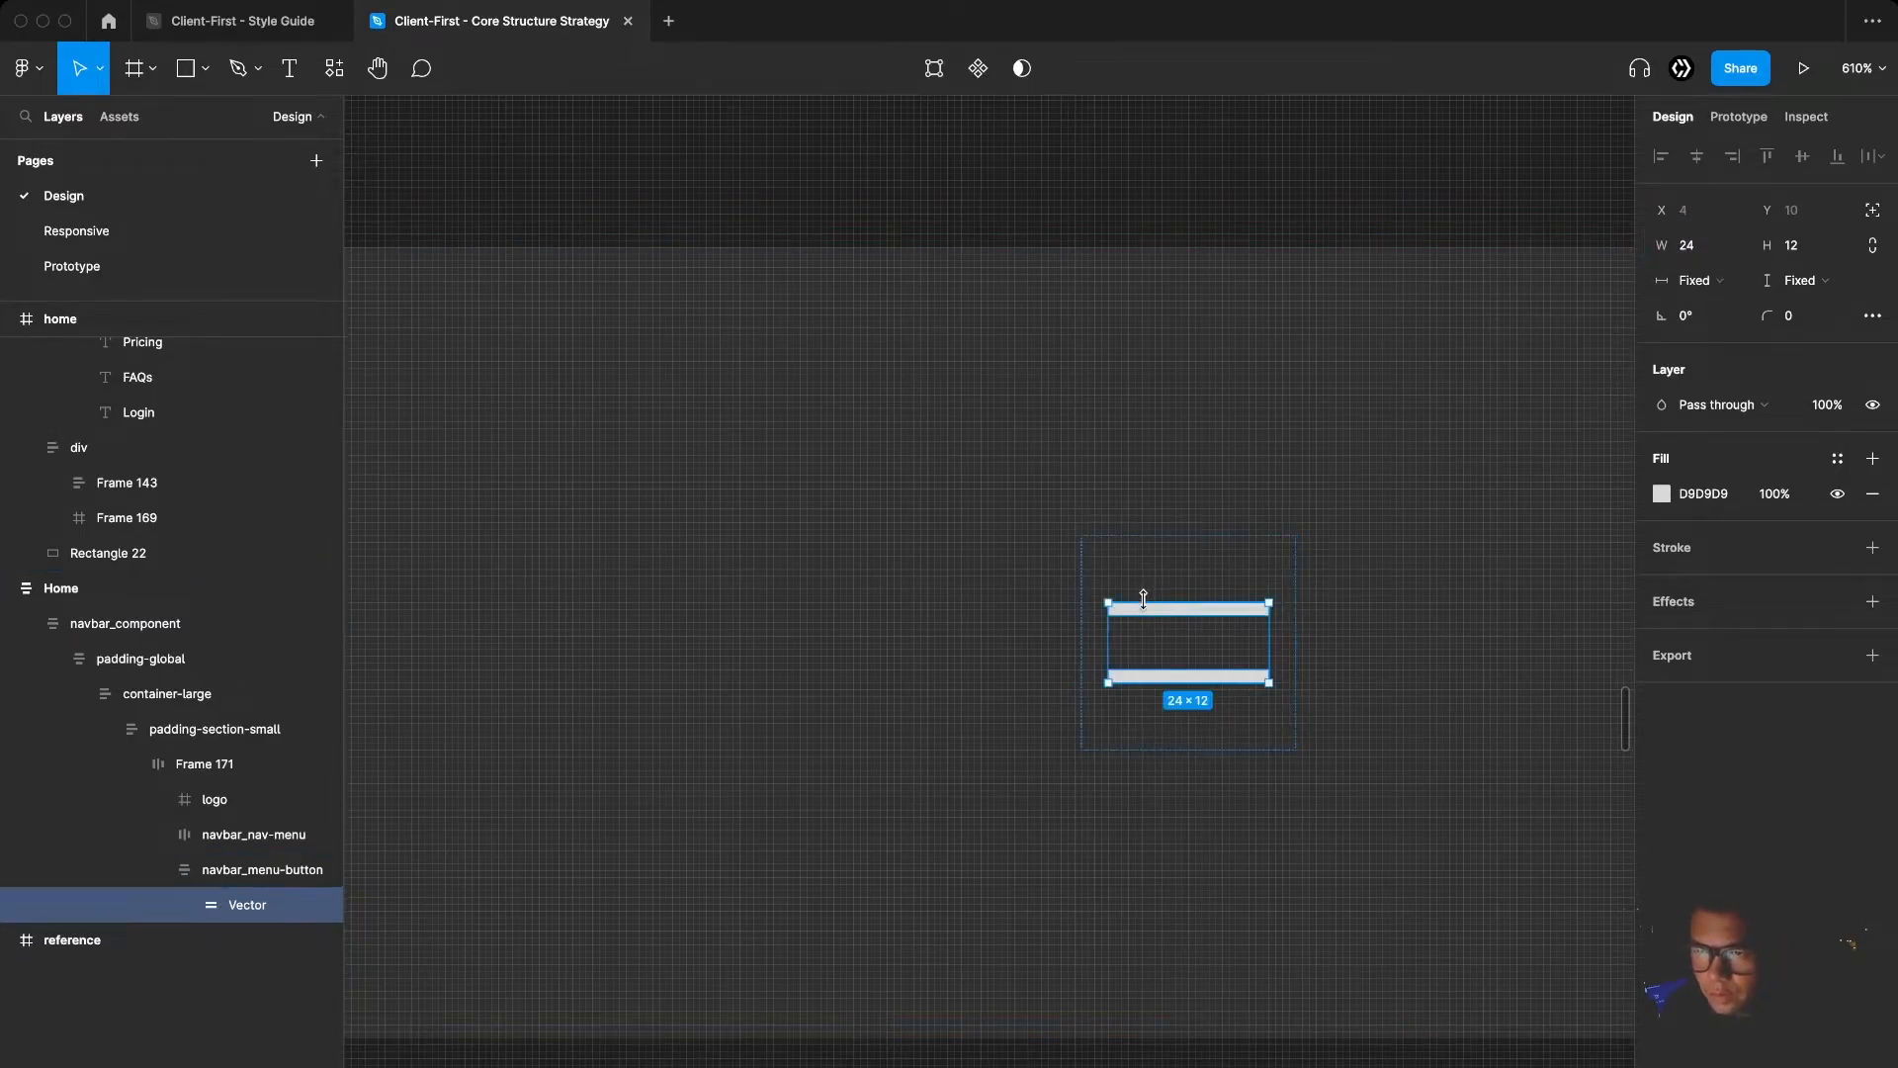
click(1153, 586)
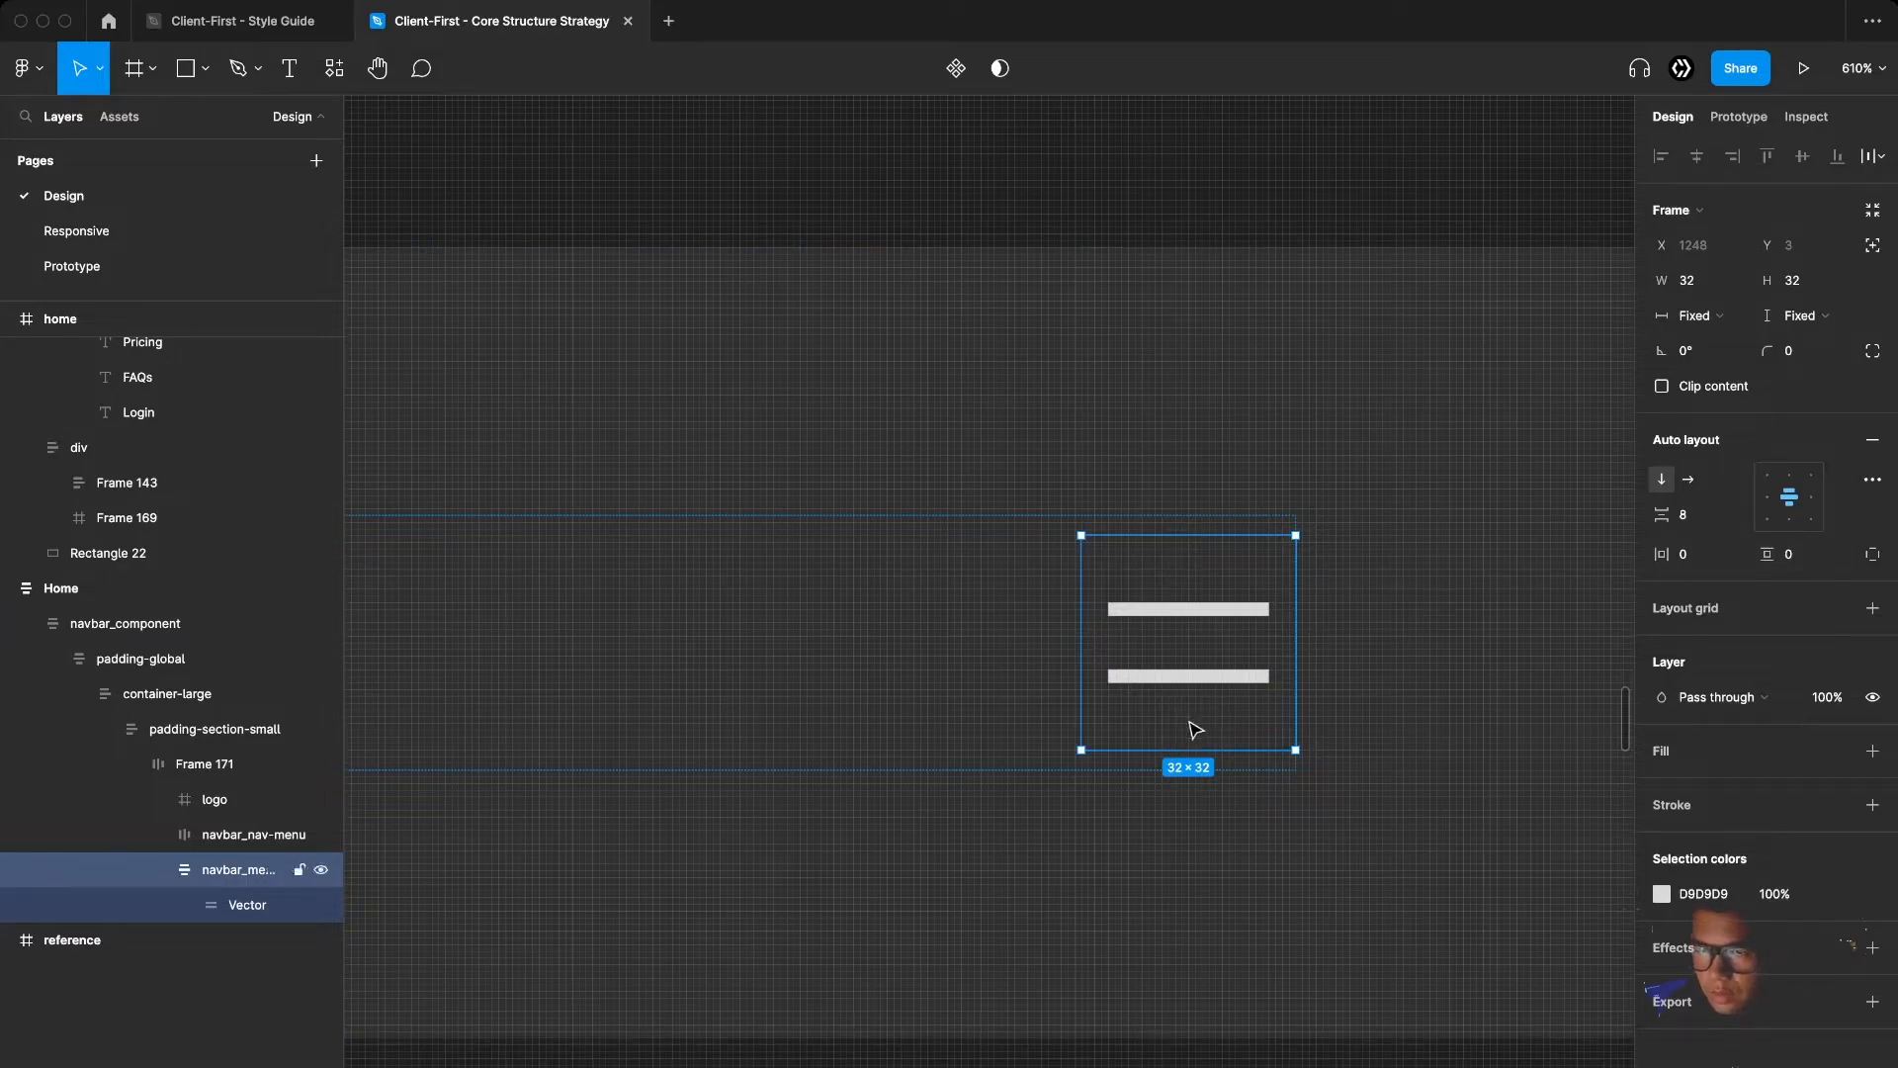
Apply the White/85 color style to the menu icon vector
click(1191, 631)
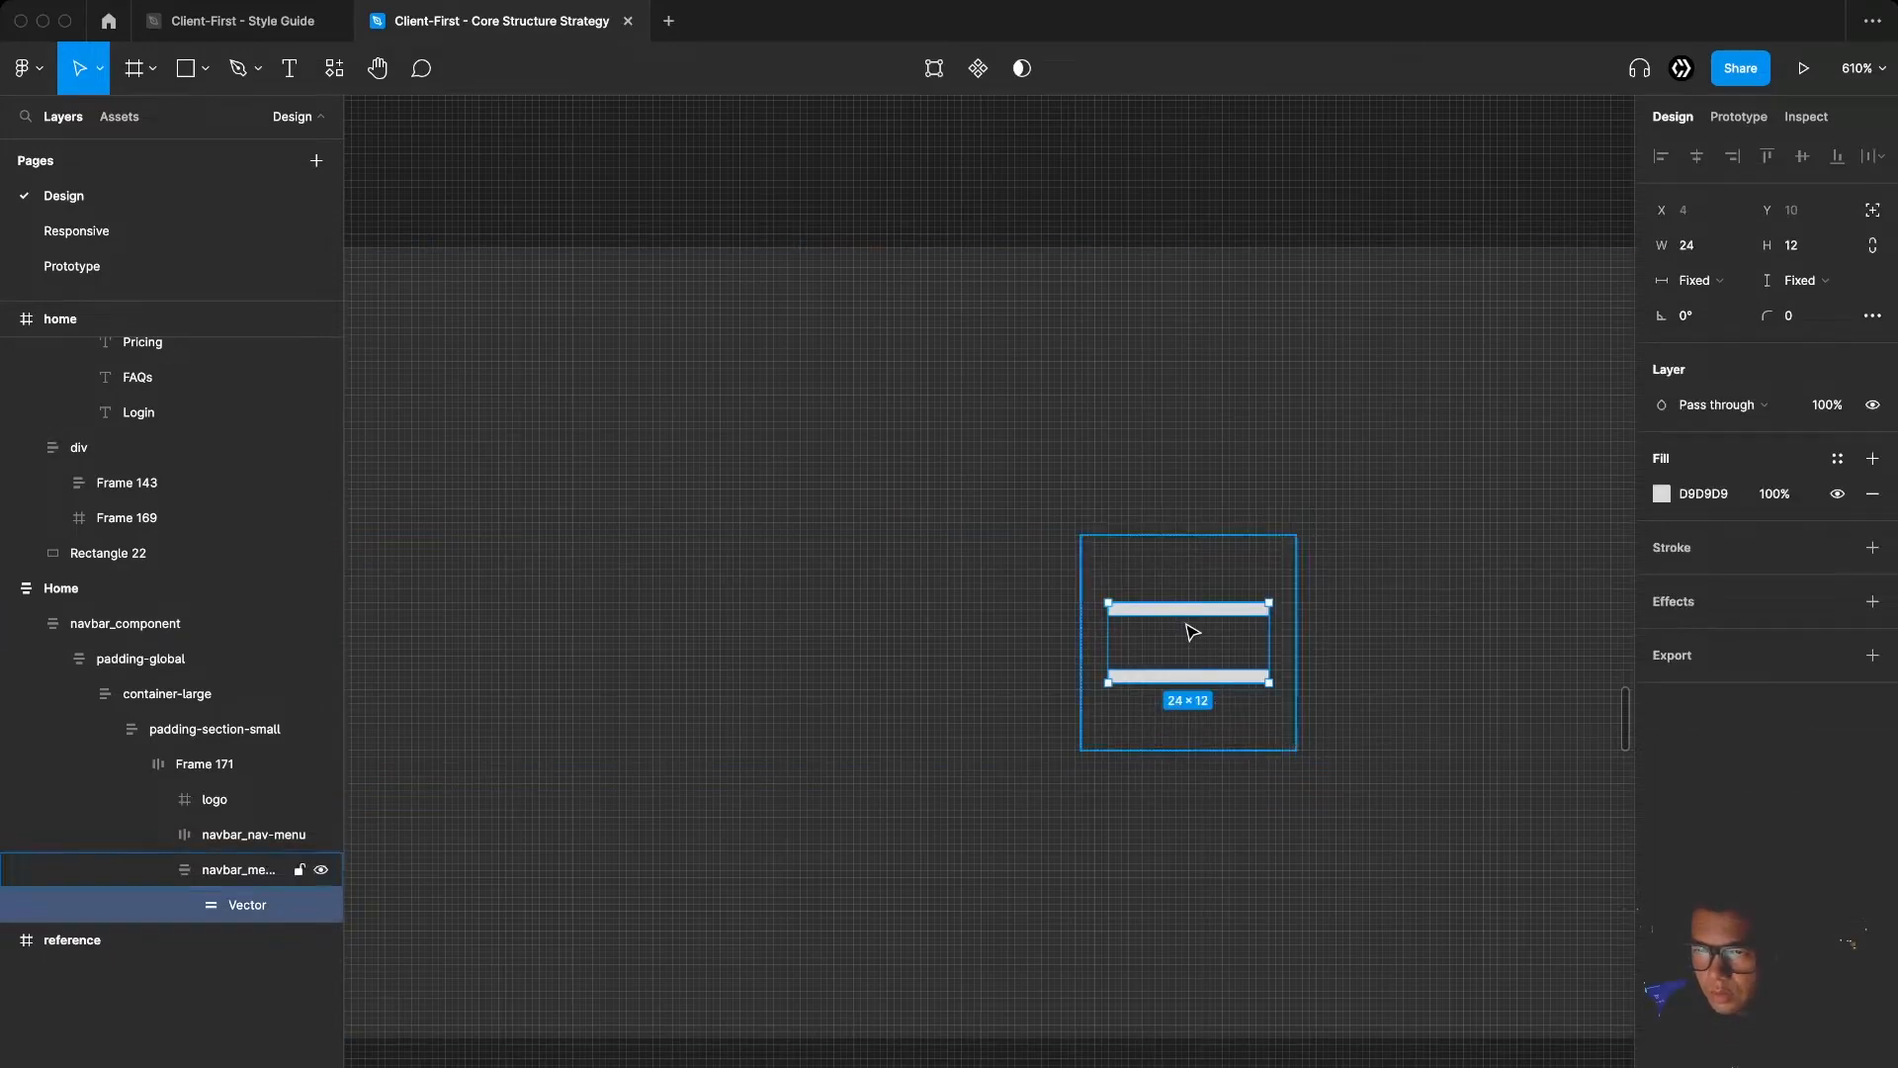
click(1837, 457)
click(1712, 811)
Apply the White/85 color style to all six link texts in the navbar, from Benefits to Login
scroll(1271, 670, down, 10)
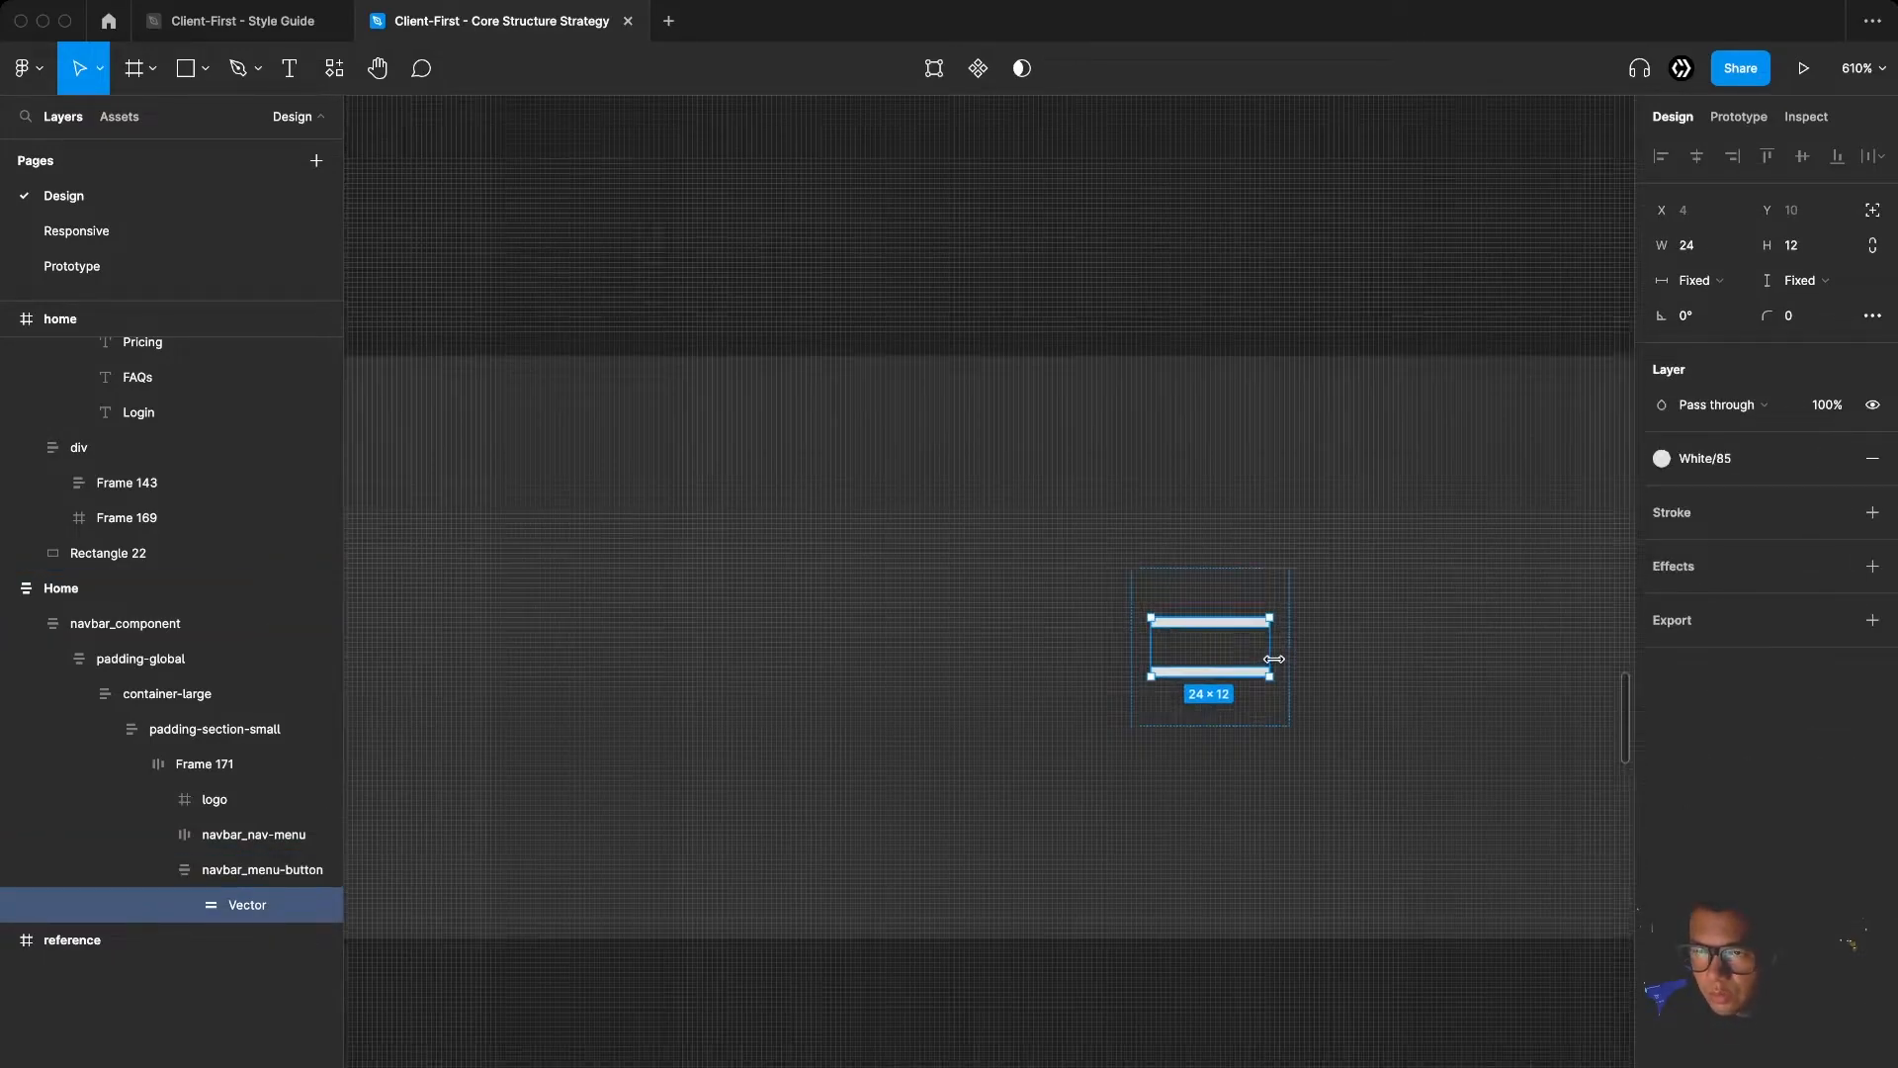
click(1204, 667)
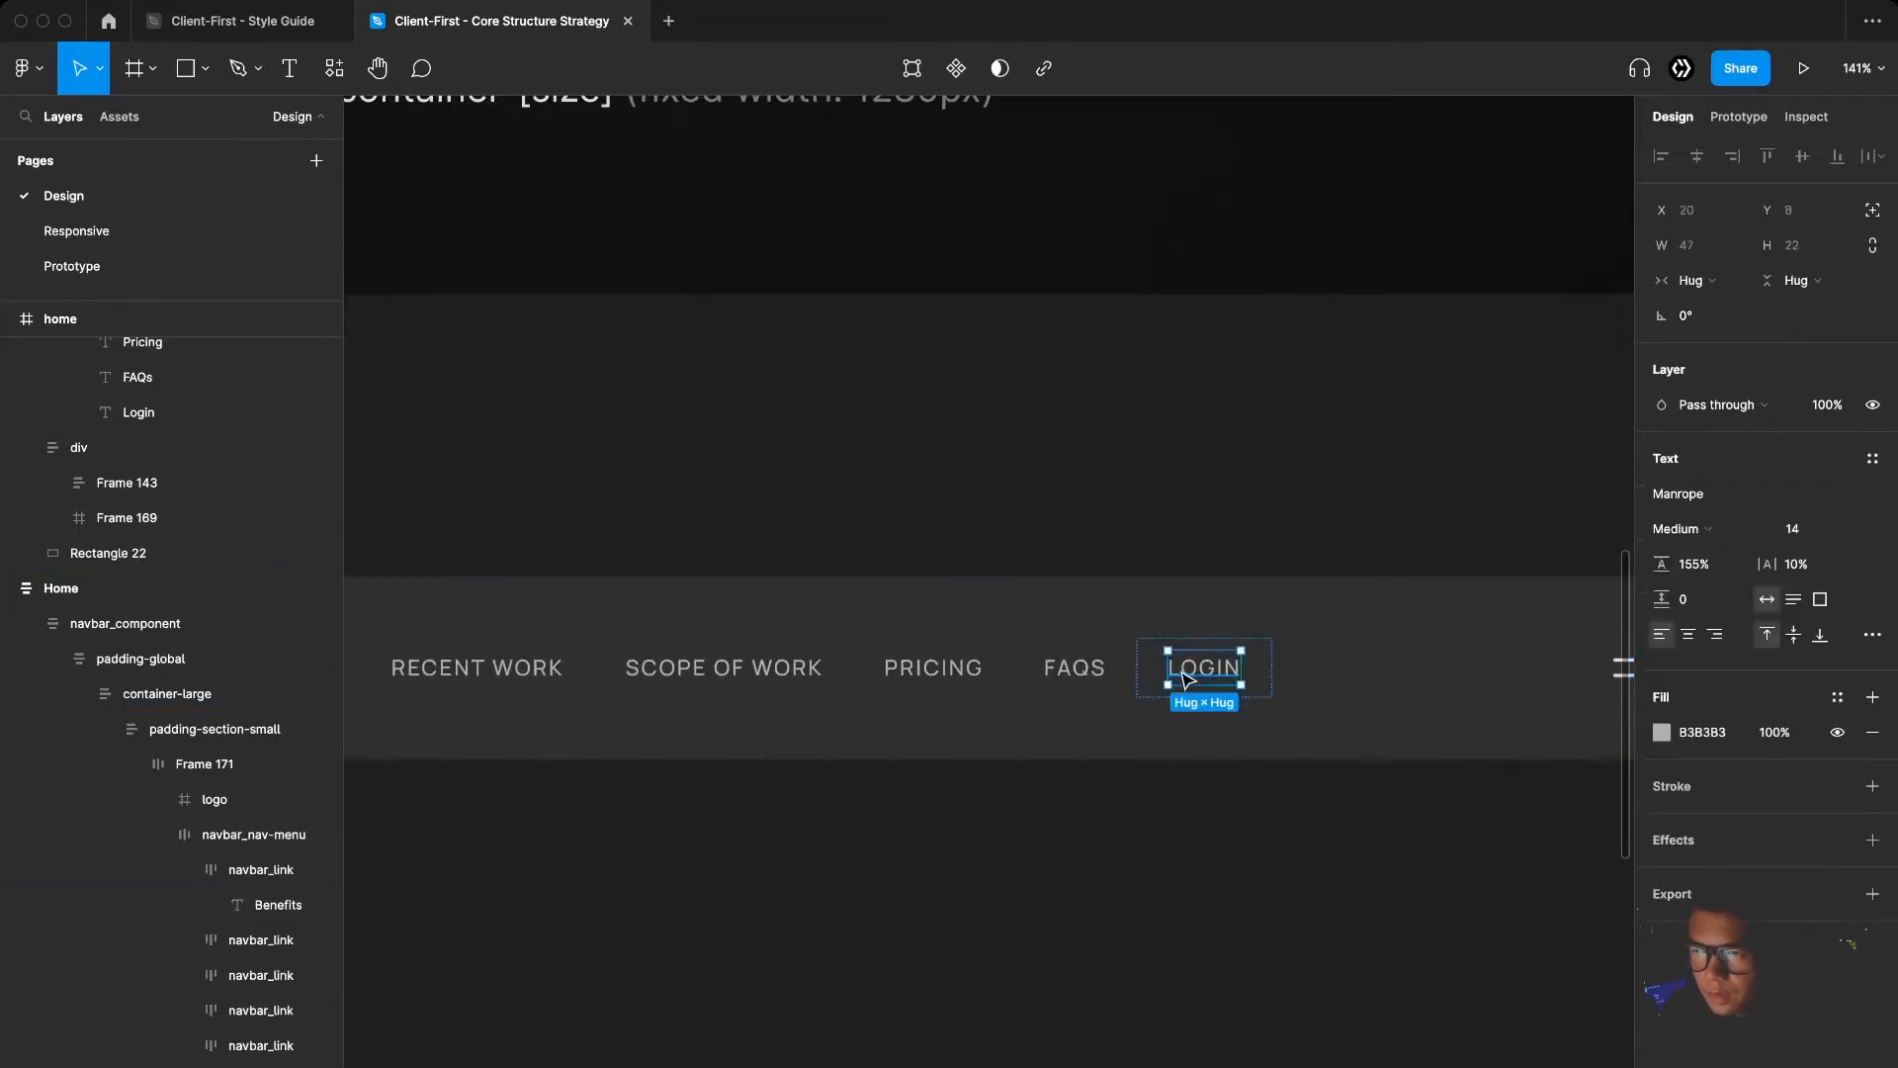
scroll(1124, 707, down, 4)
shift+click(1090, 680)
shift+click(1001, 679)
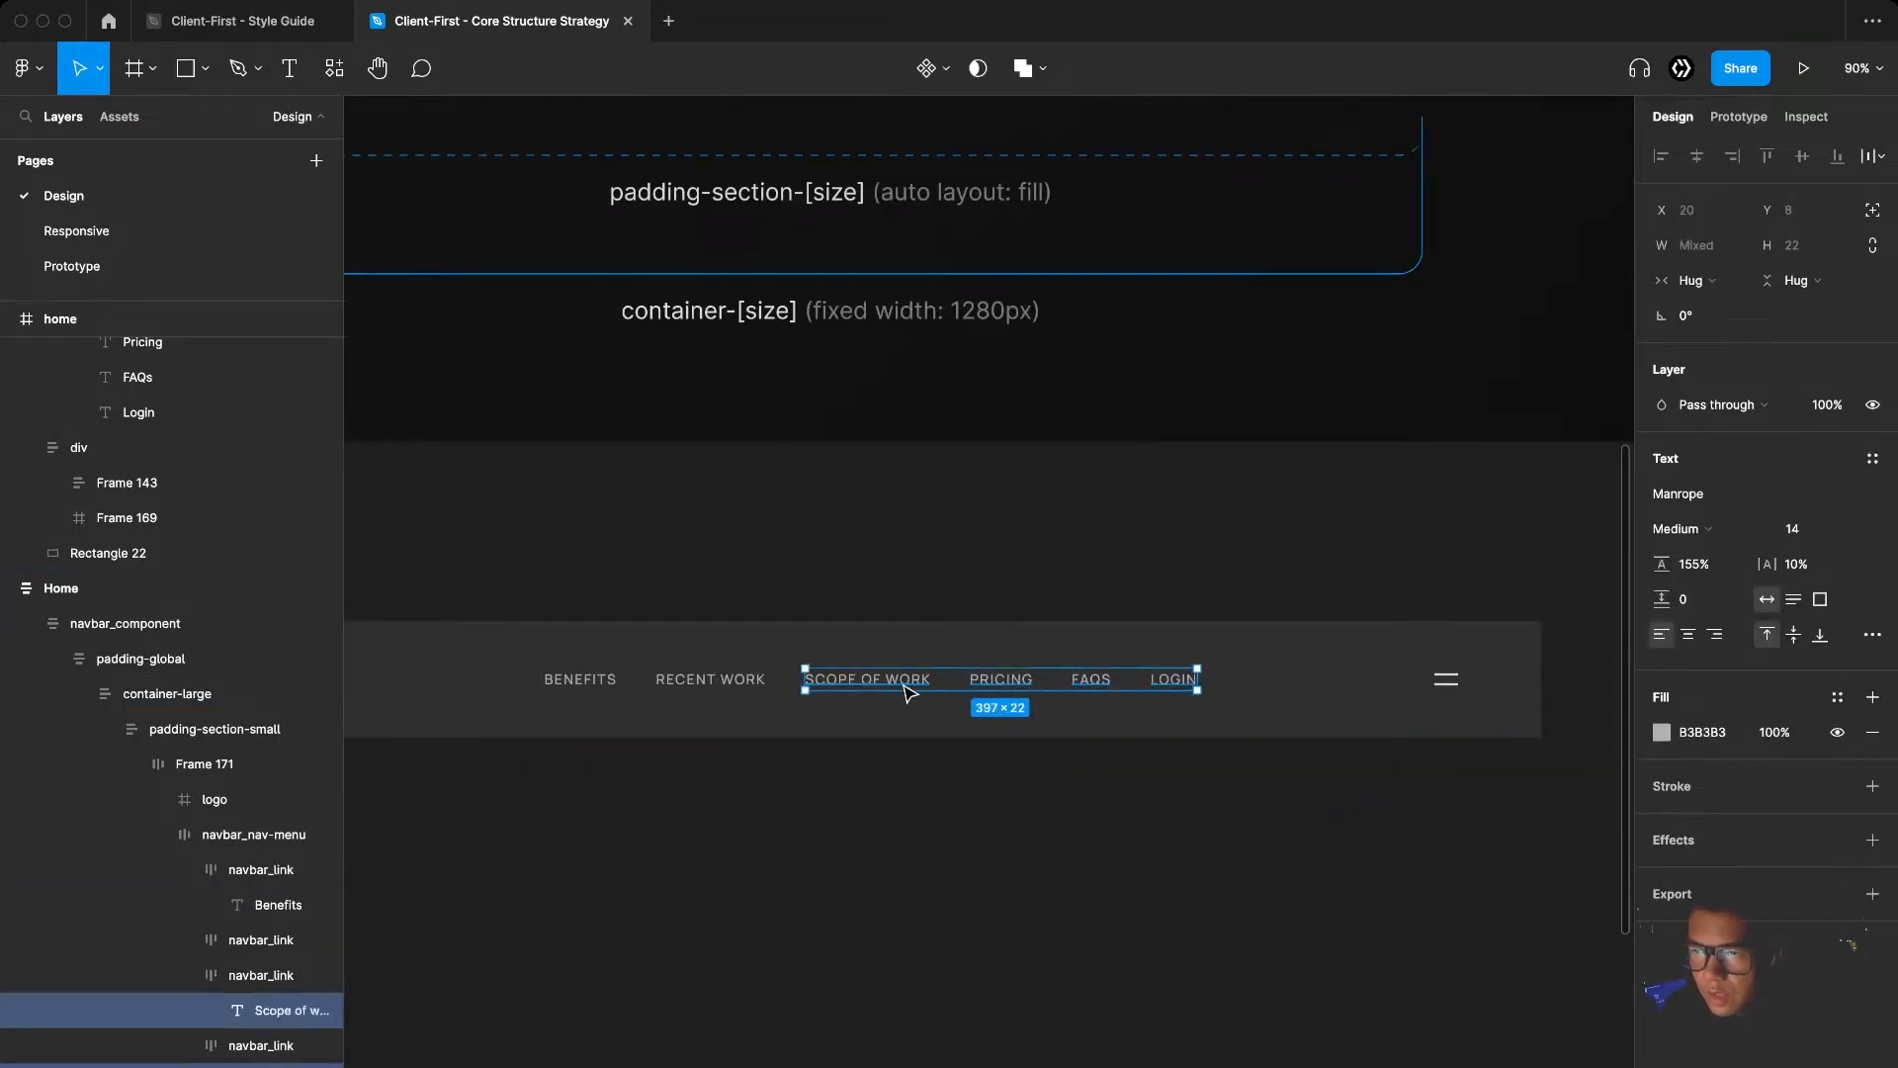
shift+click(867, 679)
shift+click(710, 680)
shift+click(580, 679)
click(1873, 458)
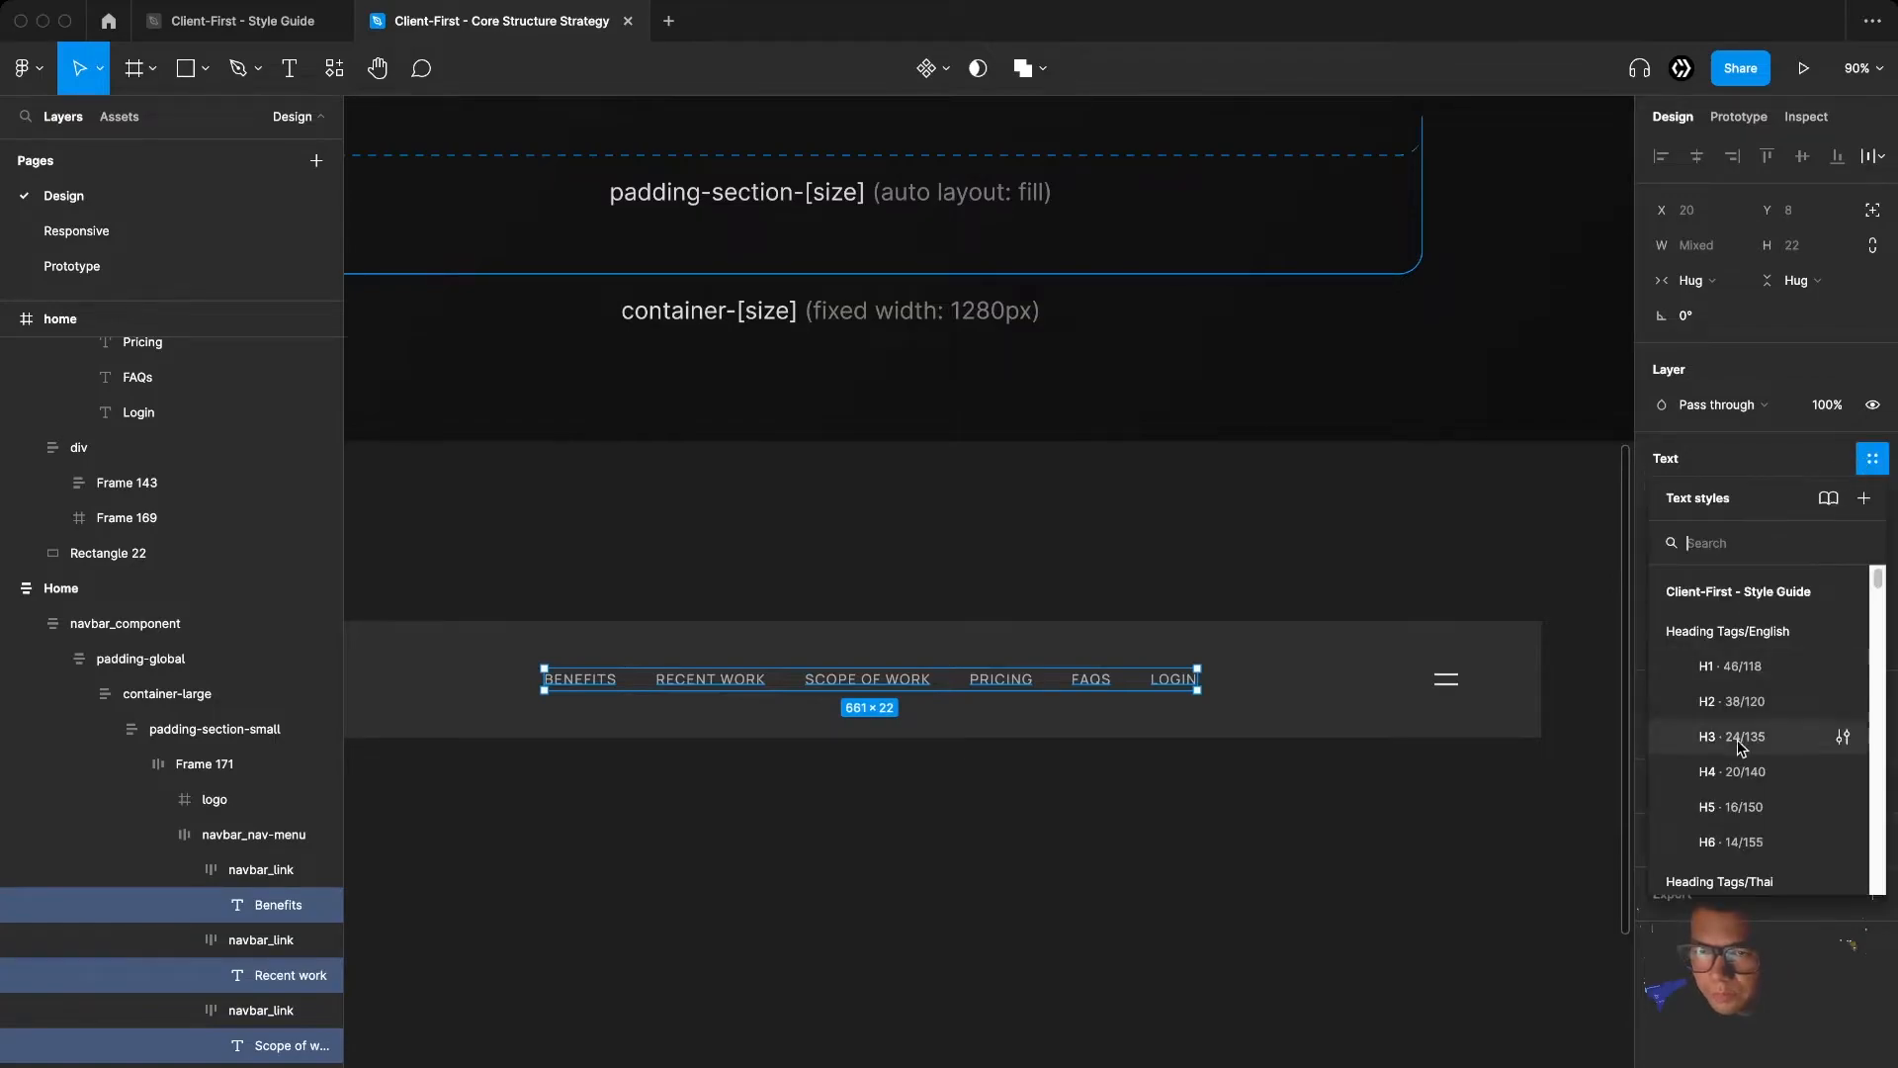
click(1732, 469)
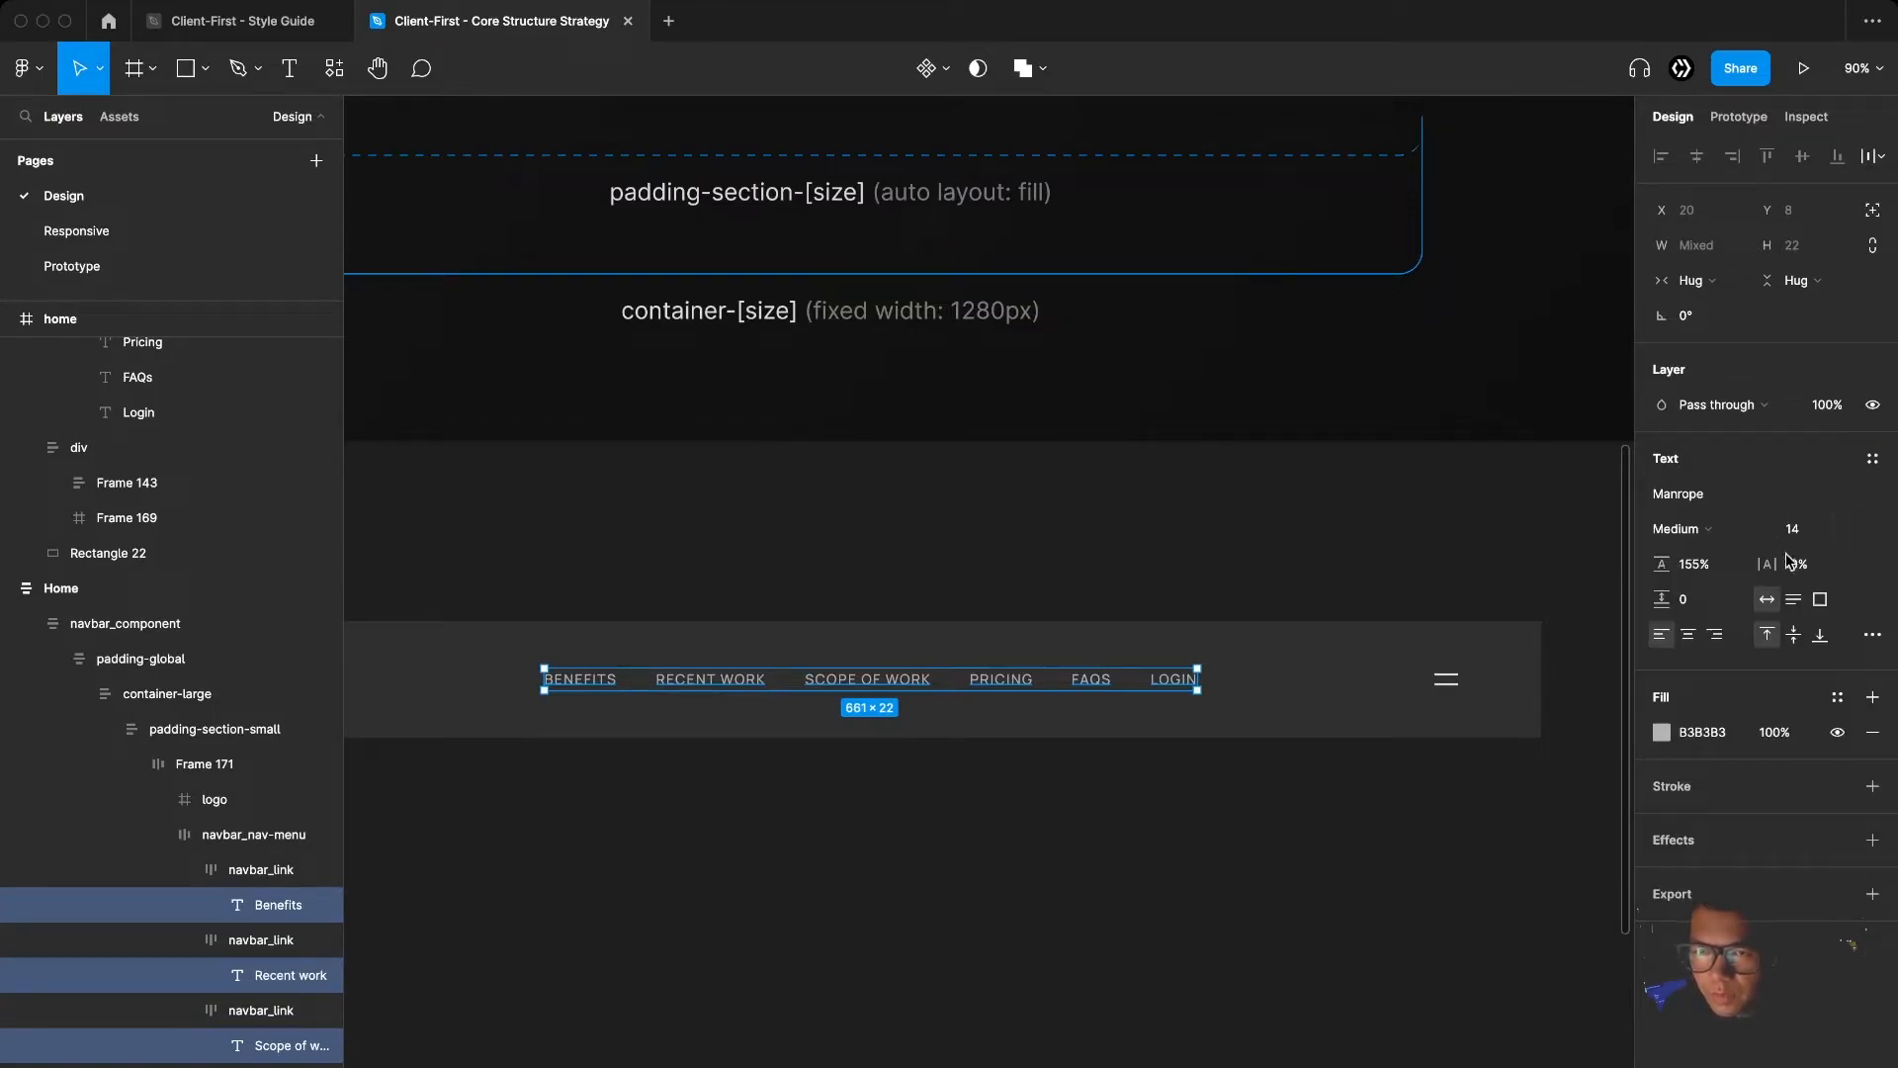
click(1837, 697)
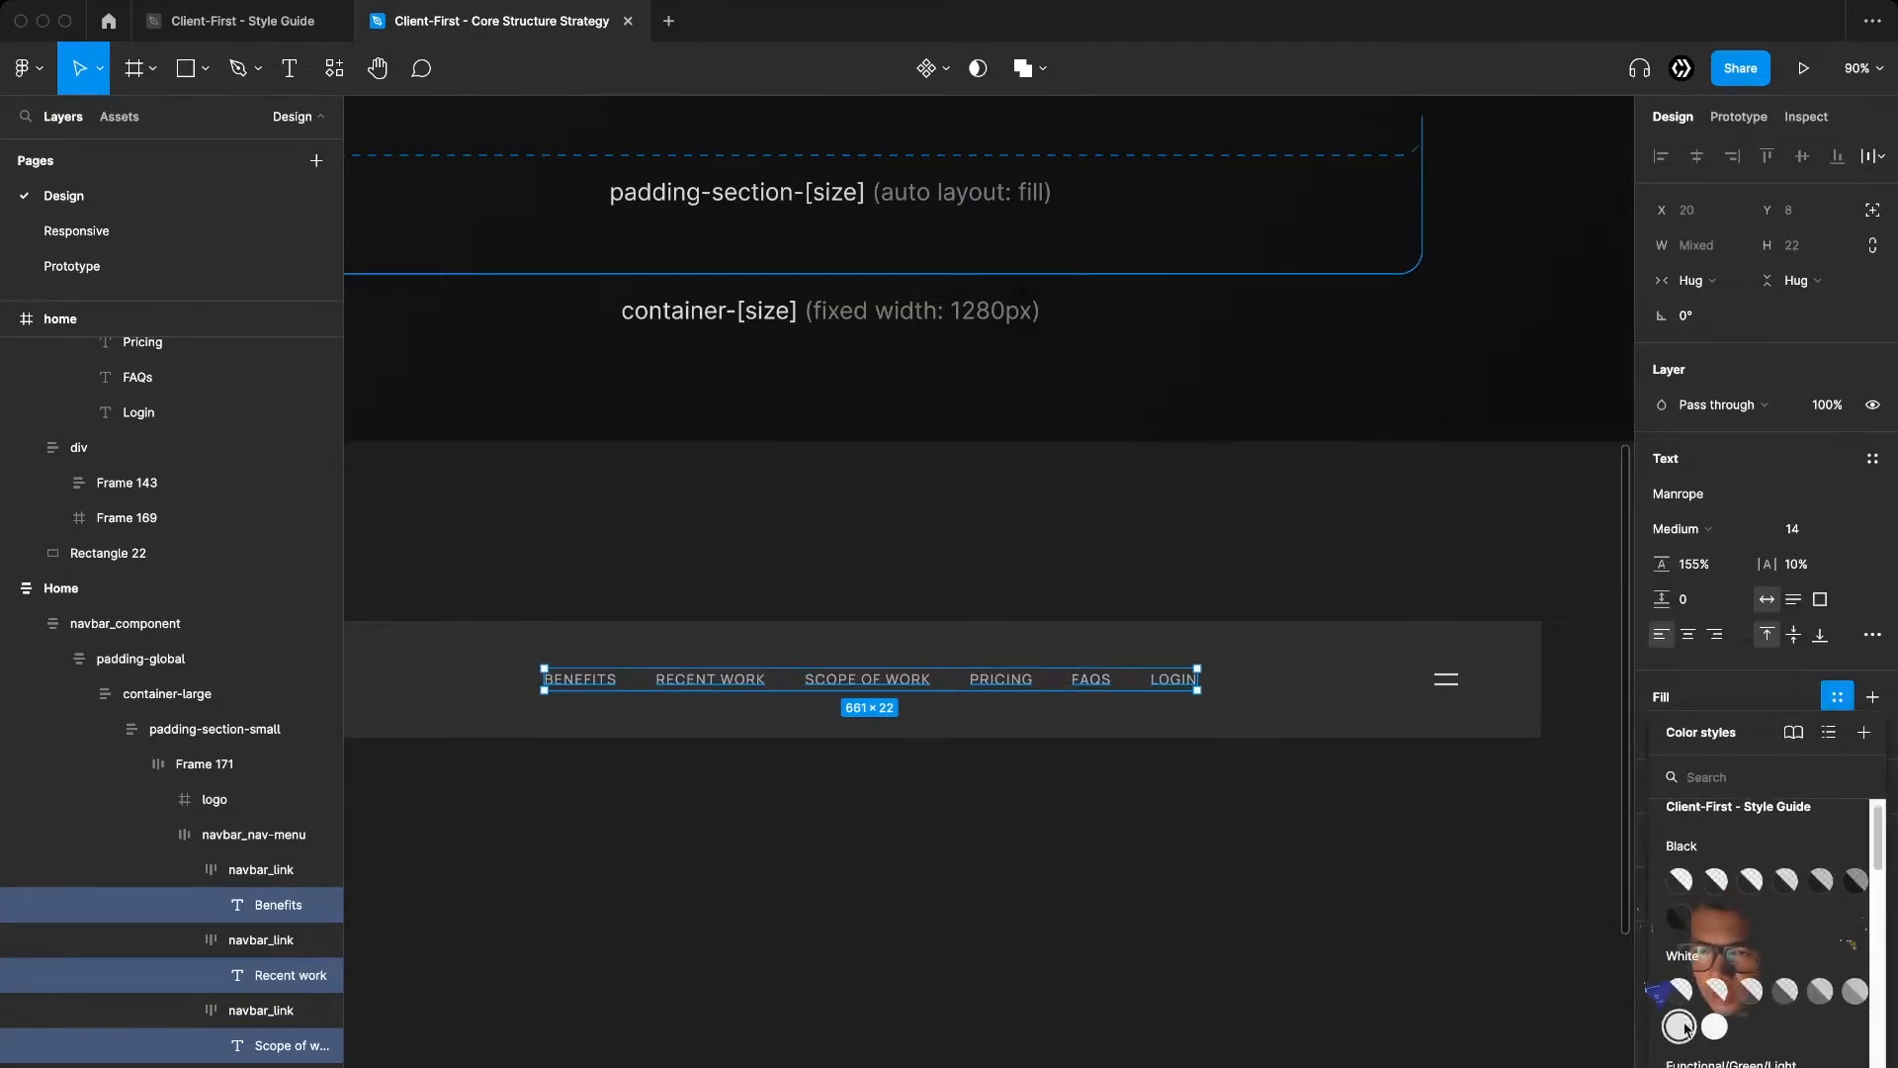
click(1684, 1023)
click(1162, 871)
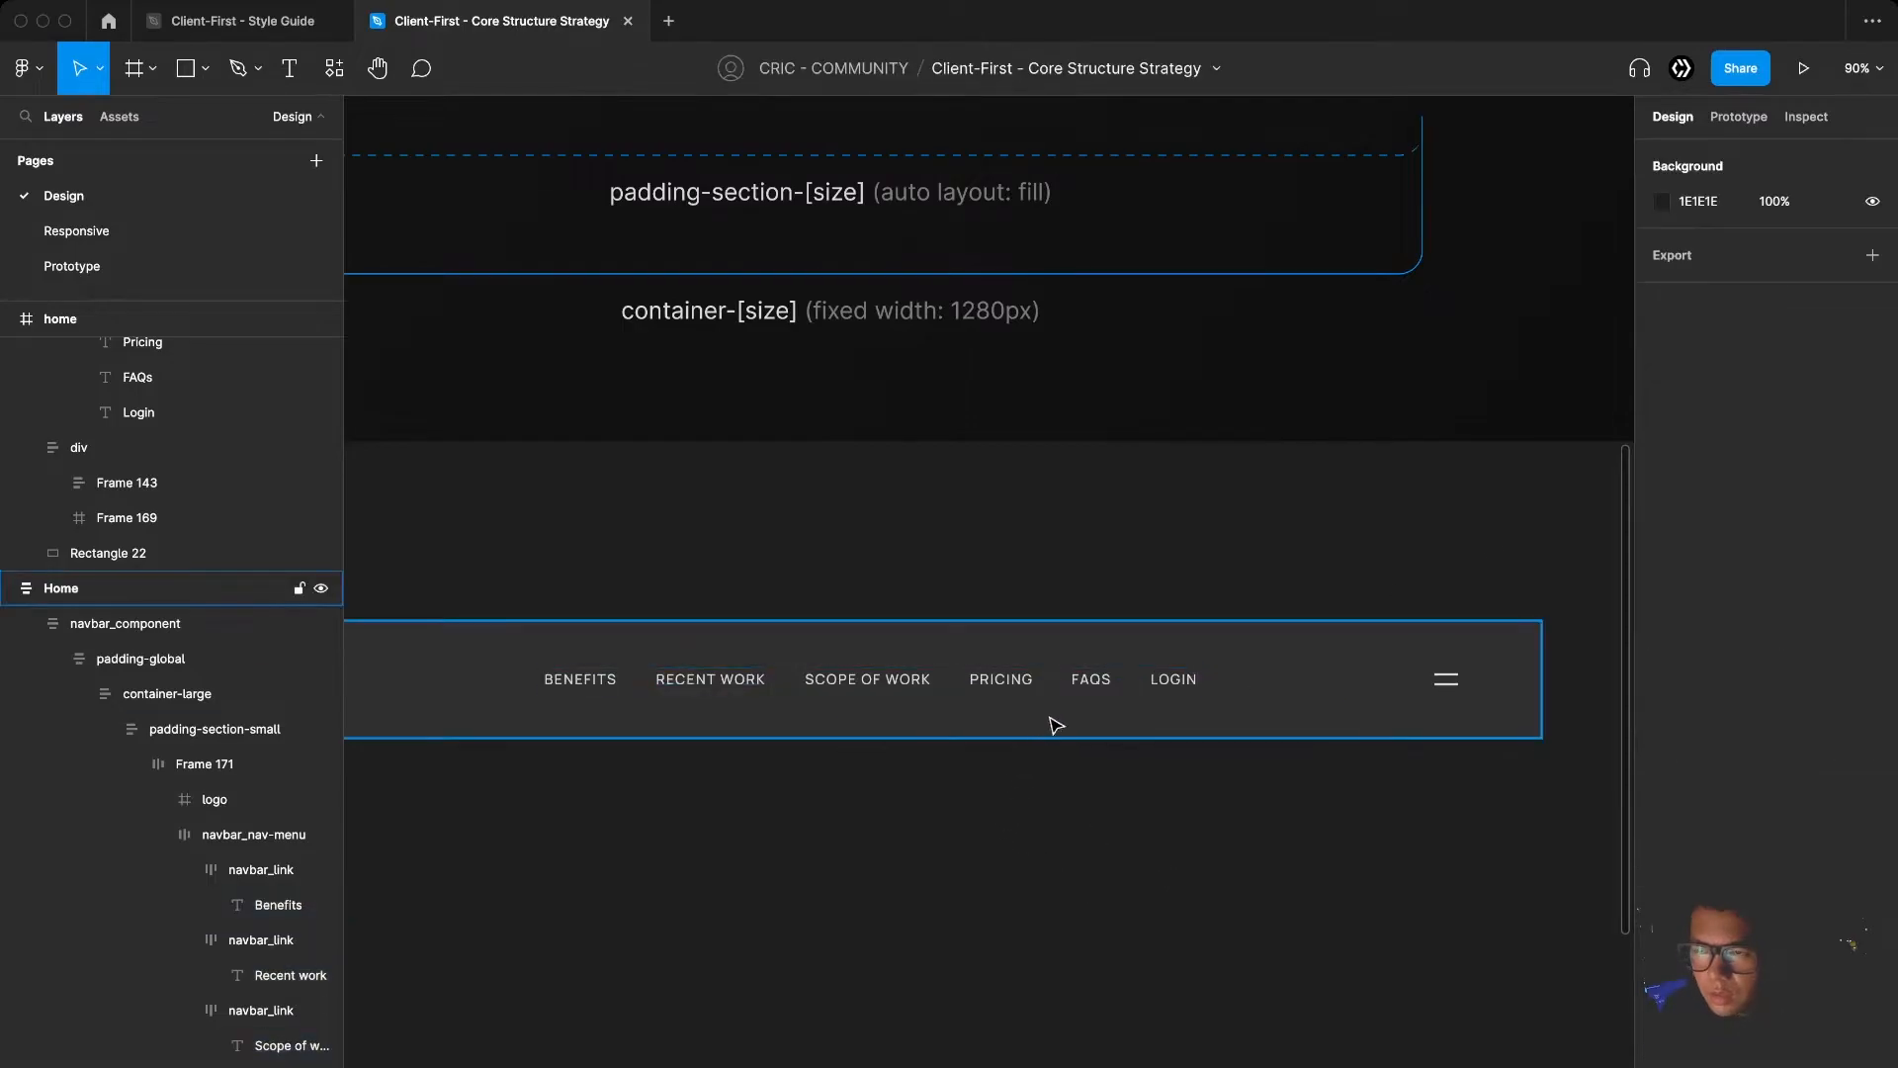
Apply the Text/English/Small/Medium text style to all six navbar link texts
super+click(1176, 683)
shift+super+click(1087, 684)
shift+super+click(998, 685)
shift+super+click(879, 686)
shift+super+click(723, 686)
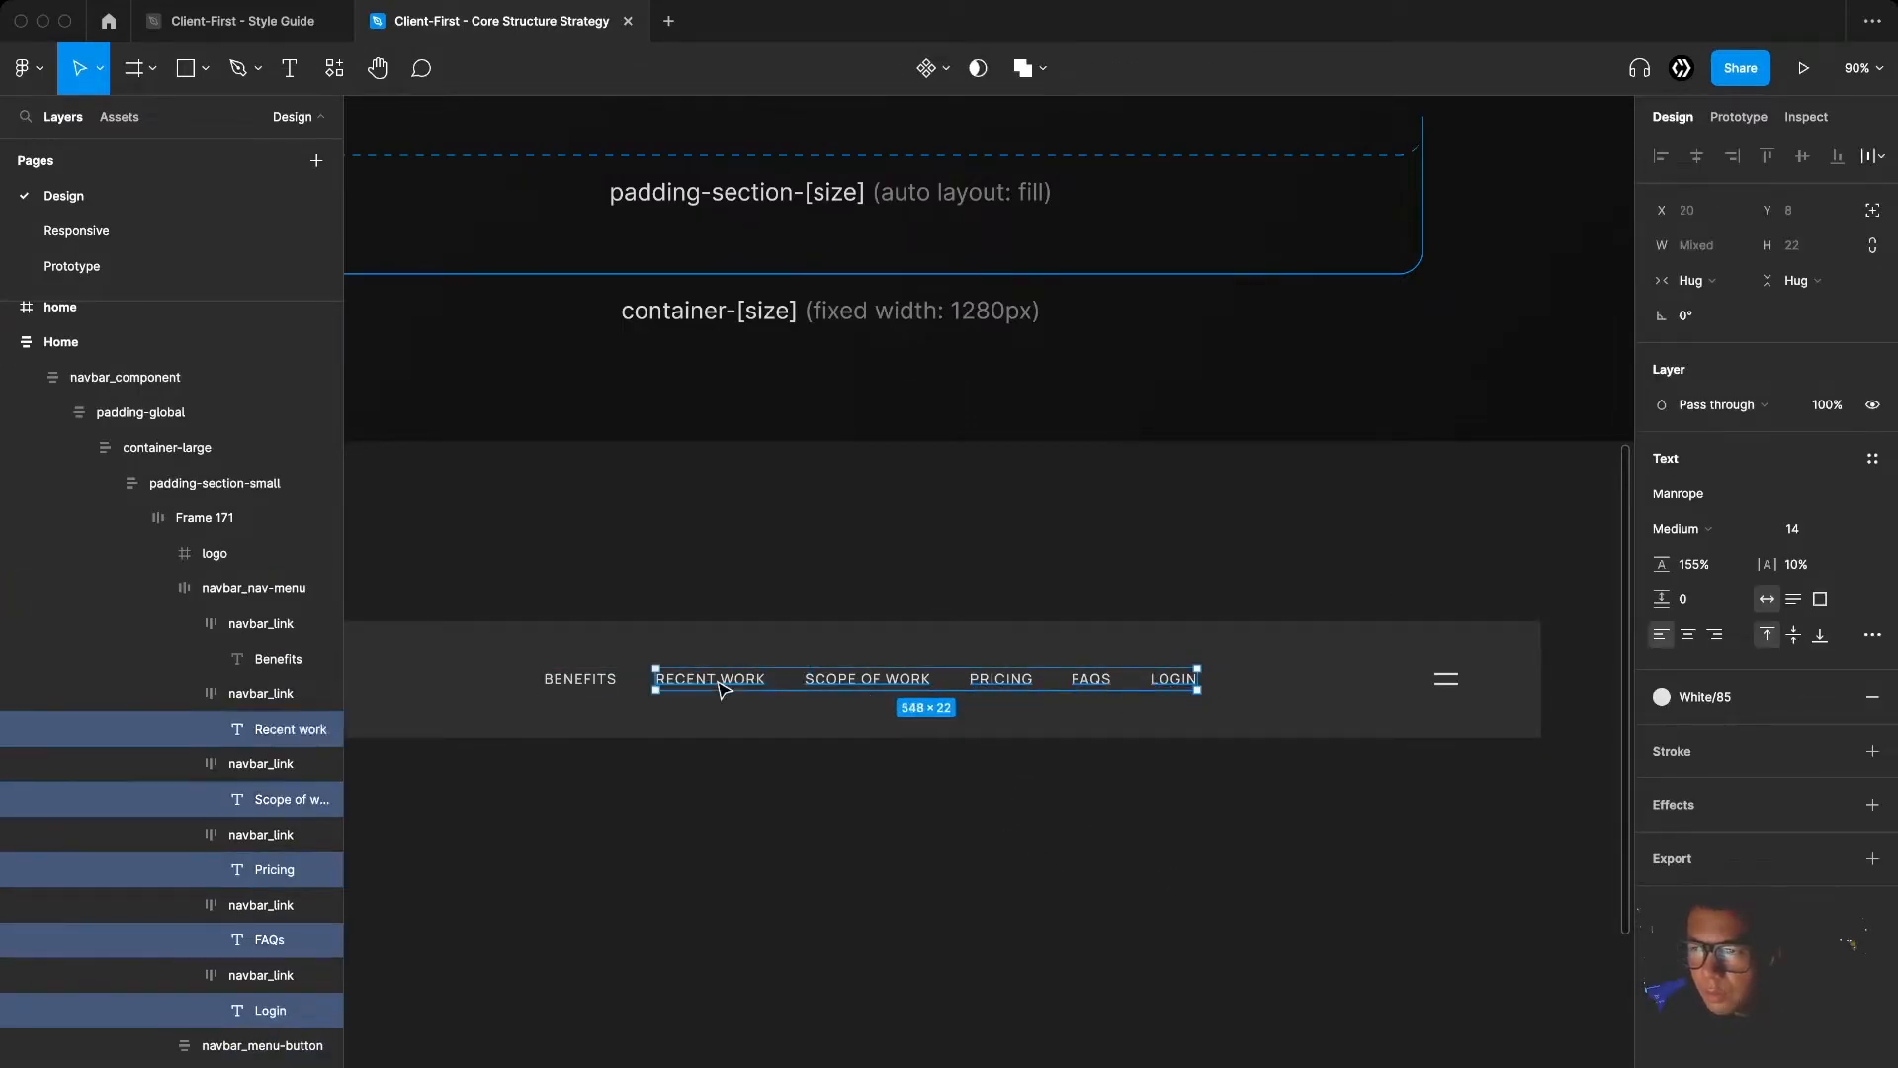
shift+super+click(580, 682)
click(1873, 458)
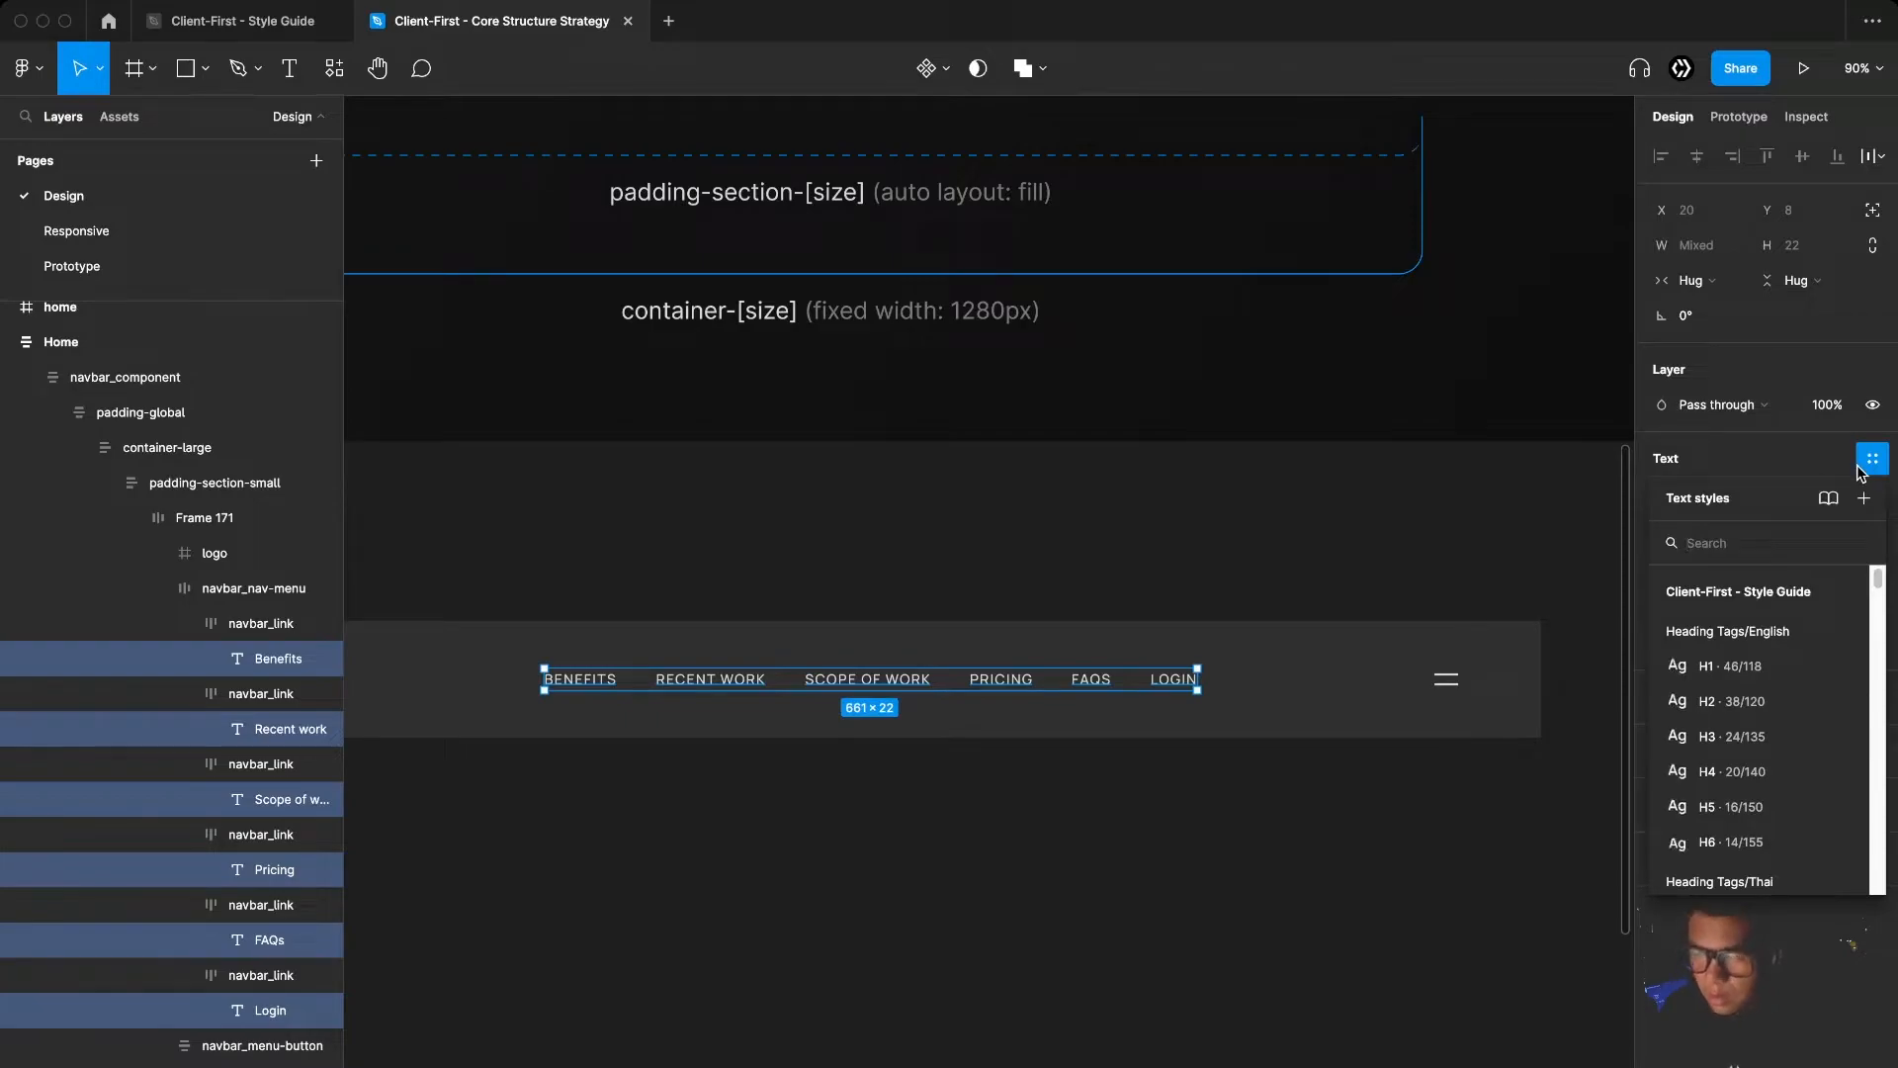
text(text)
key(BackSpace)
key(BackSpace)
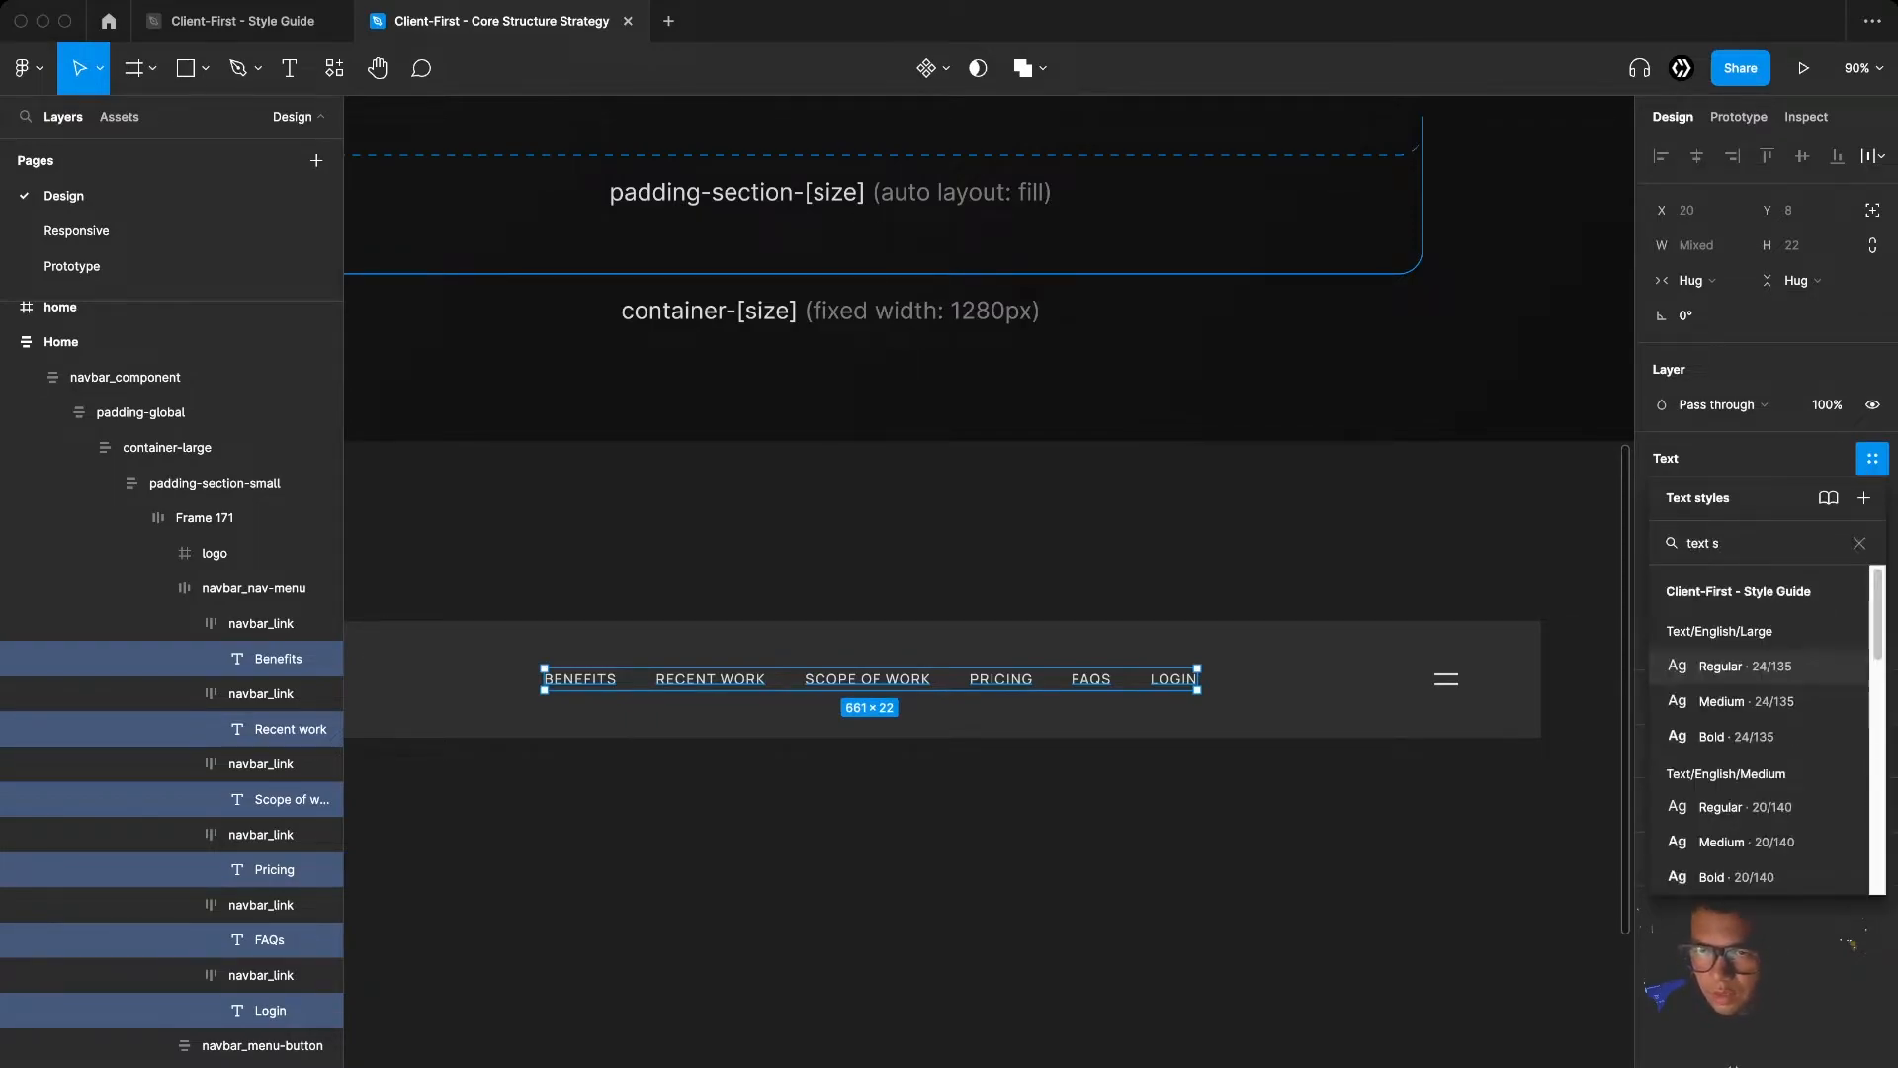
scroll(1768, 747, down, 3)
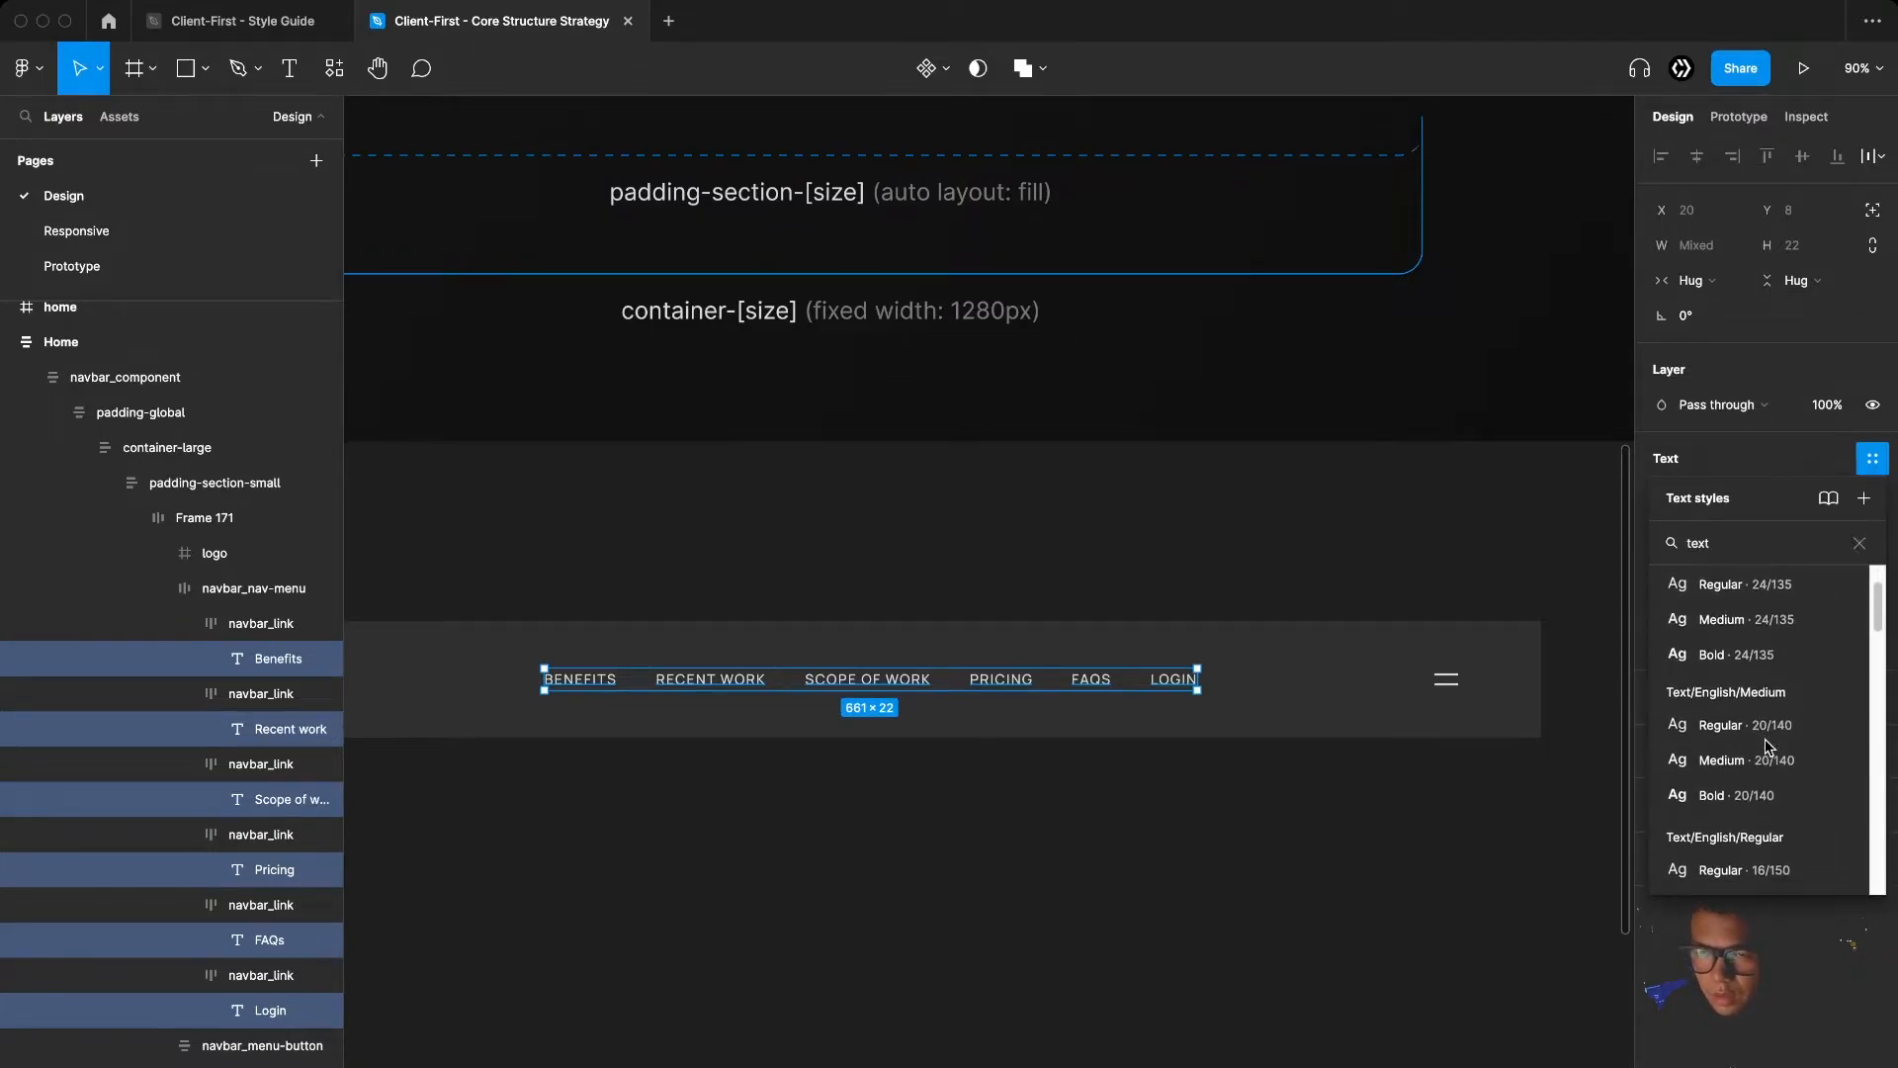
scroll(1768, 746, down, 2)
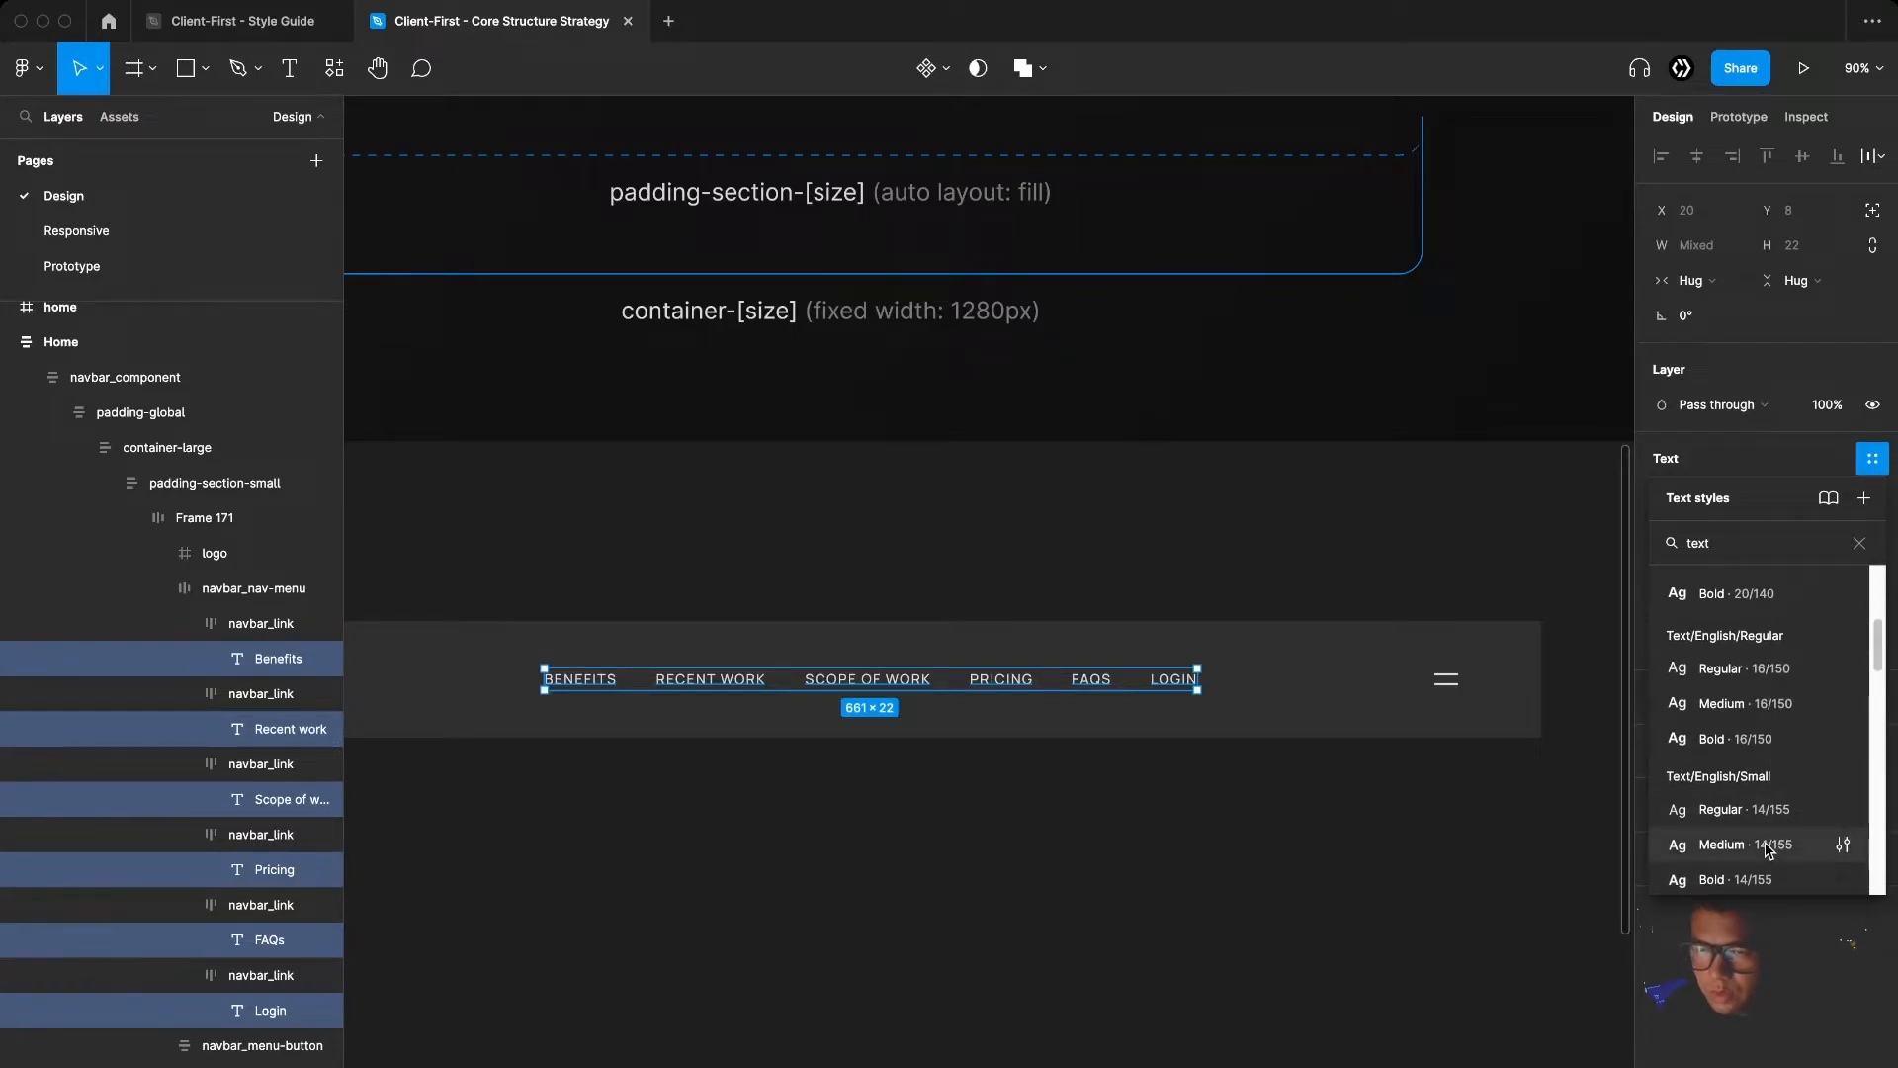
click(1768, 849)
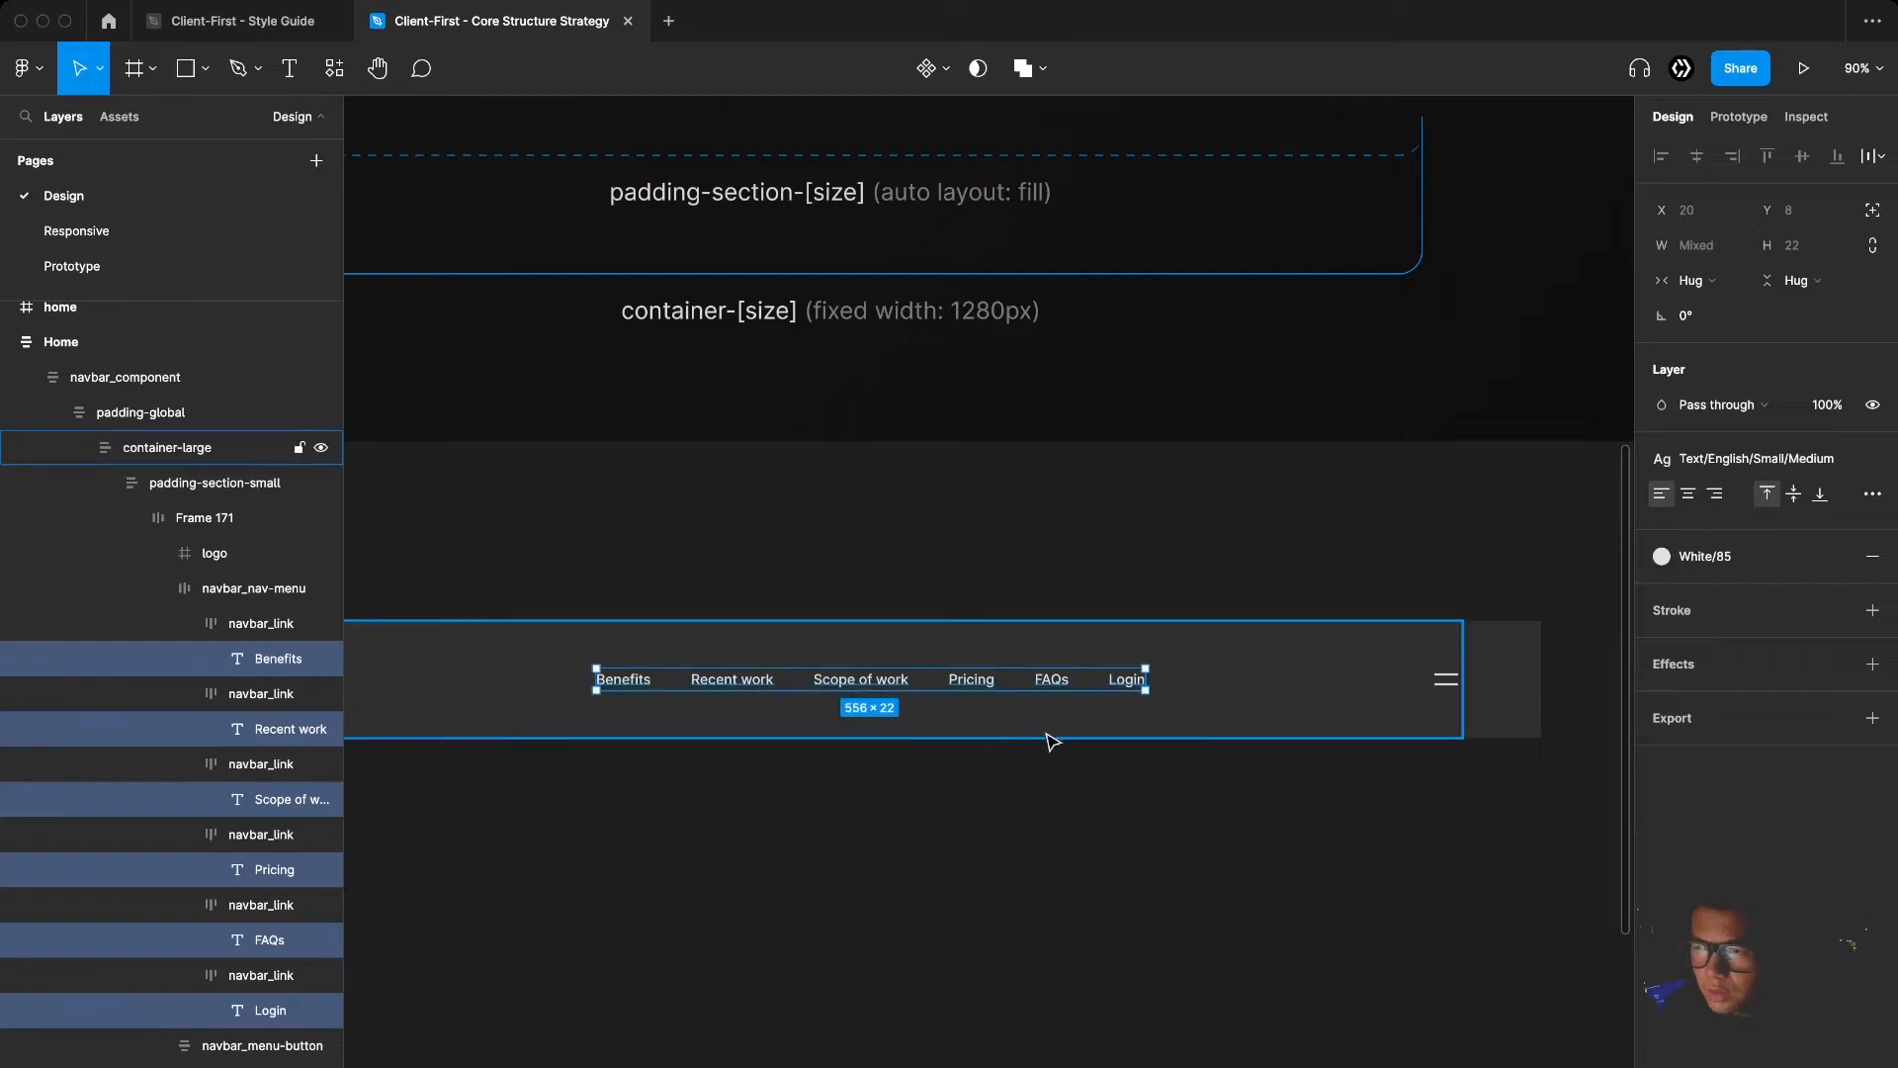
Retype the first three navbar link texts in capitals as BENEFITS, RECENT WORK and SCOPE OF WORK
double_click(616, 683)
text(BENEFITS)
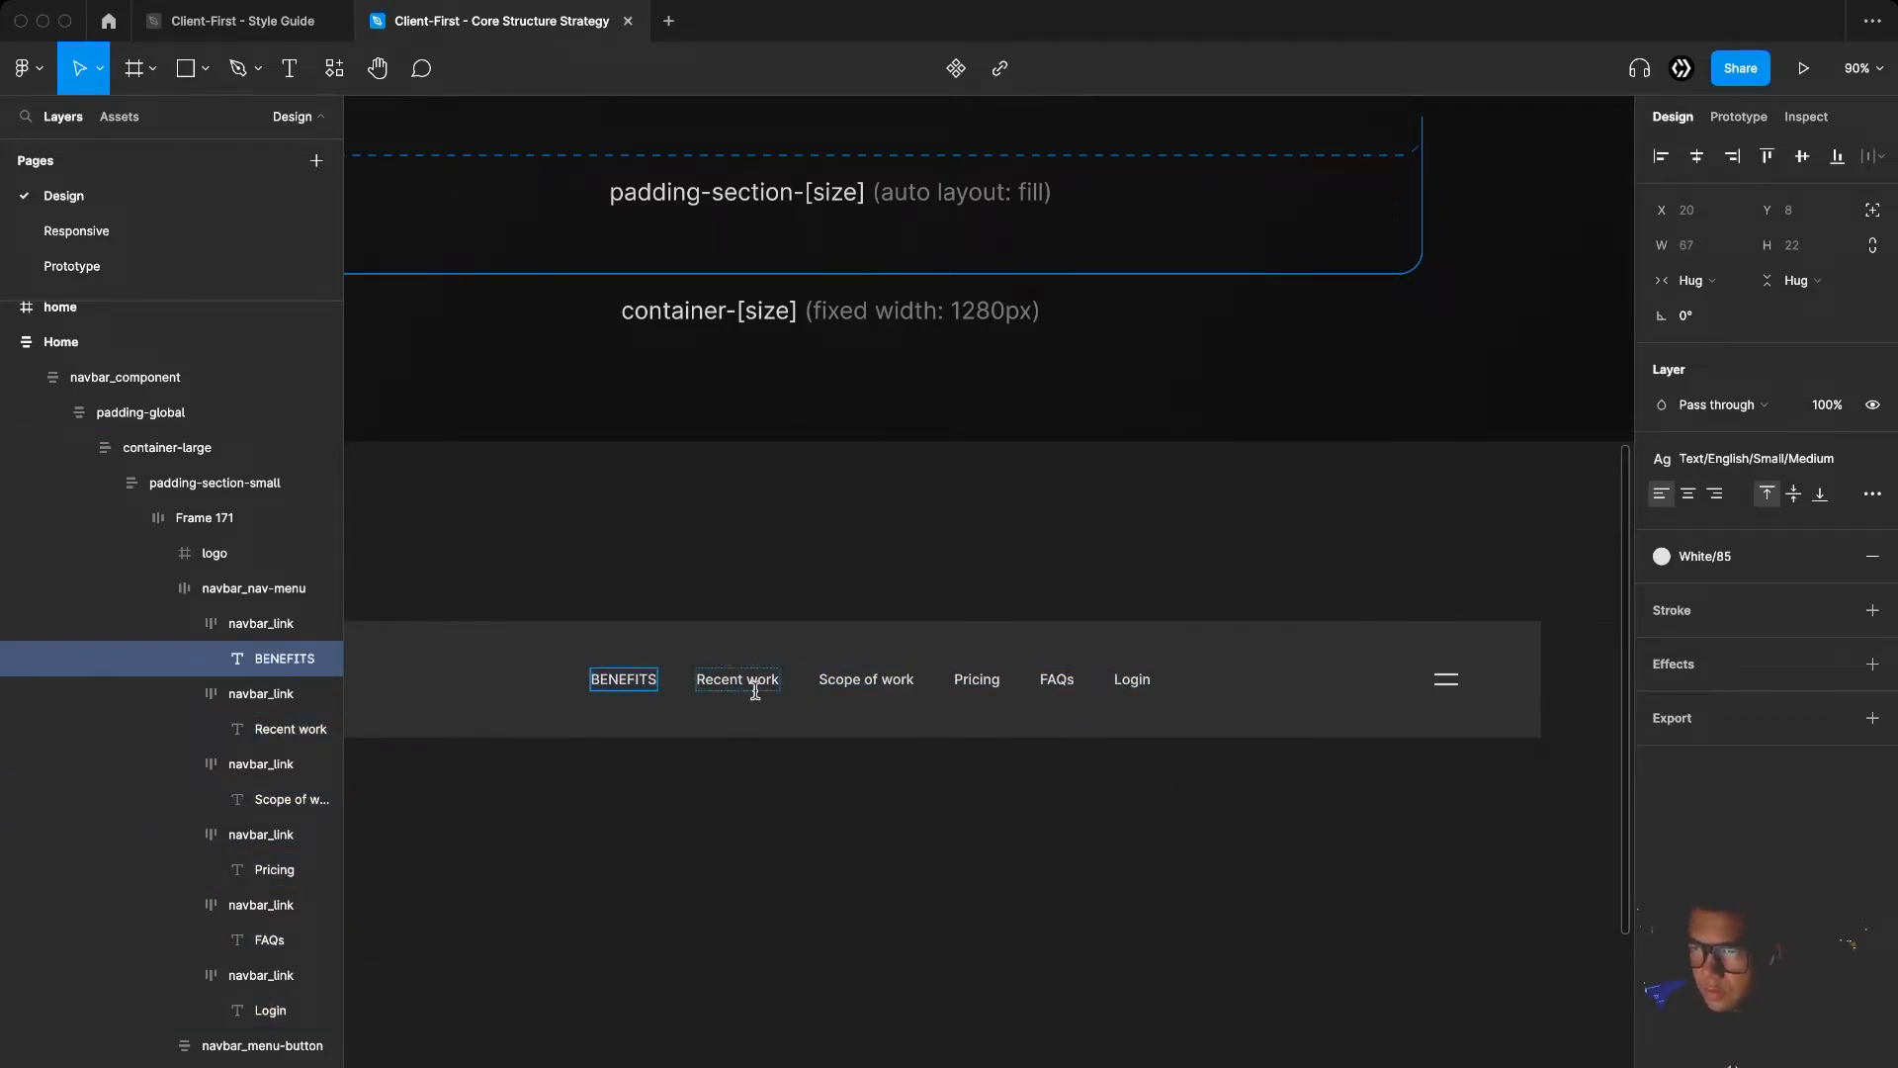
click(755, 691)
double_click(755, 682)
text(RECENT WORK)
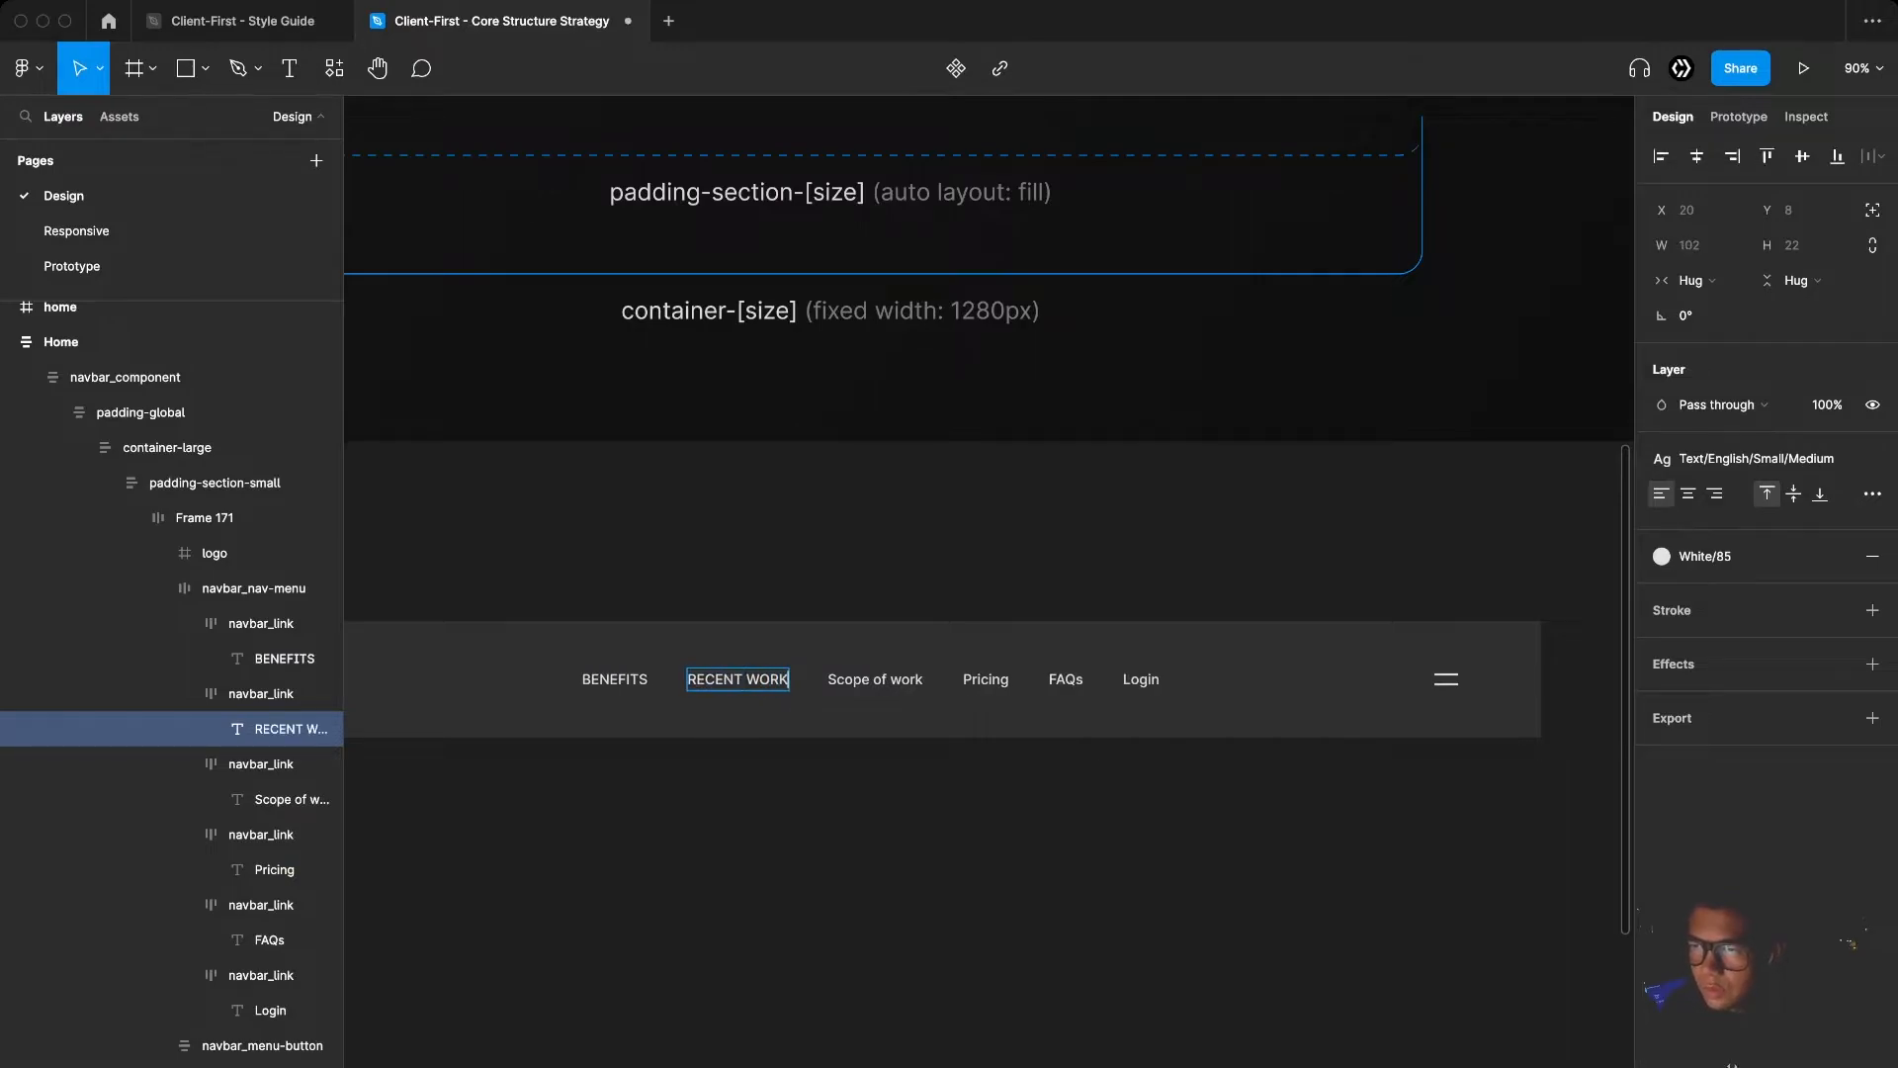
double_click(829, 692)
text(SCOPE)
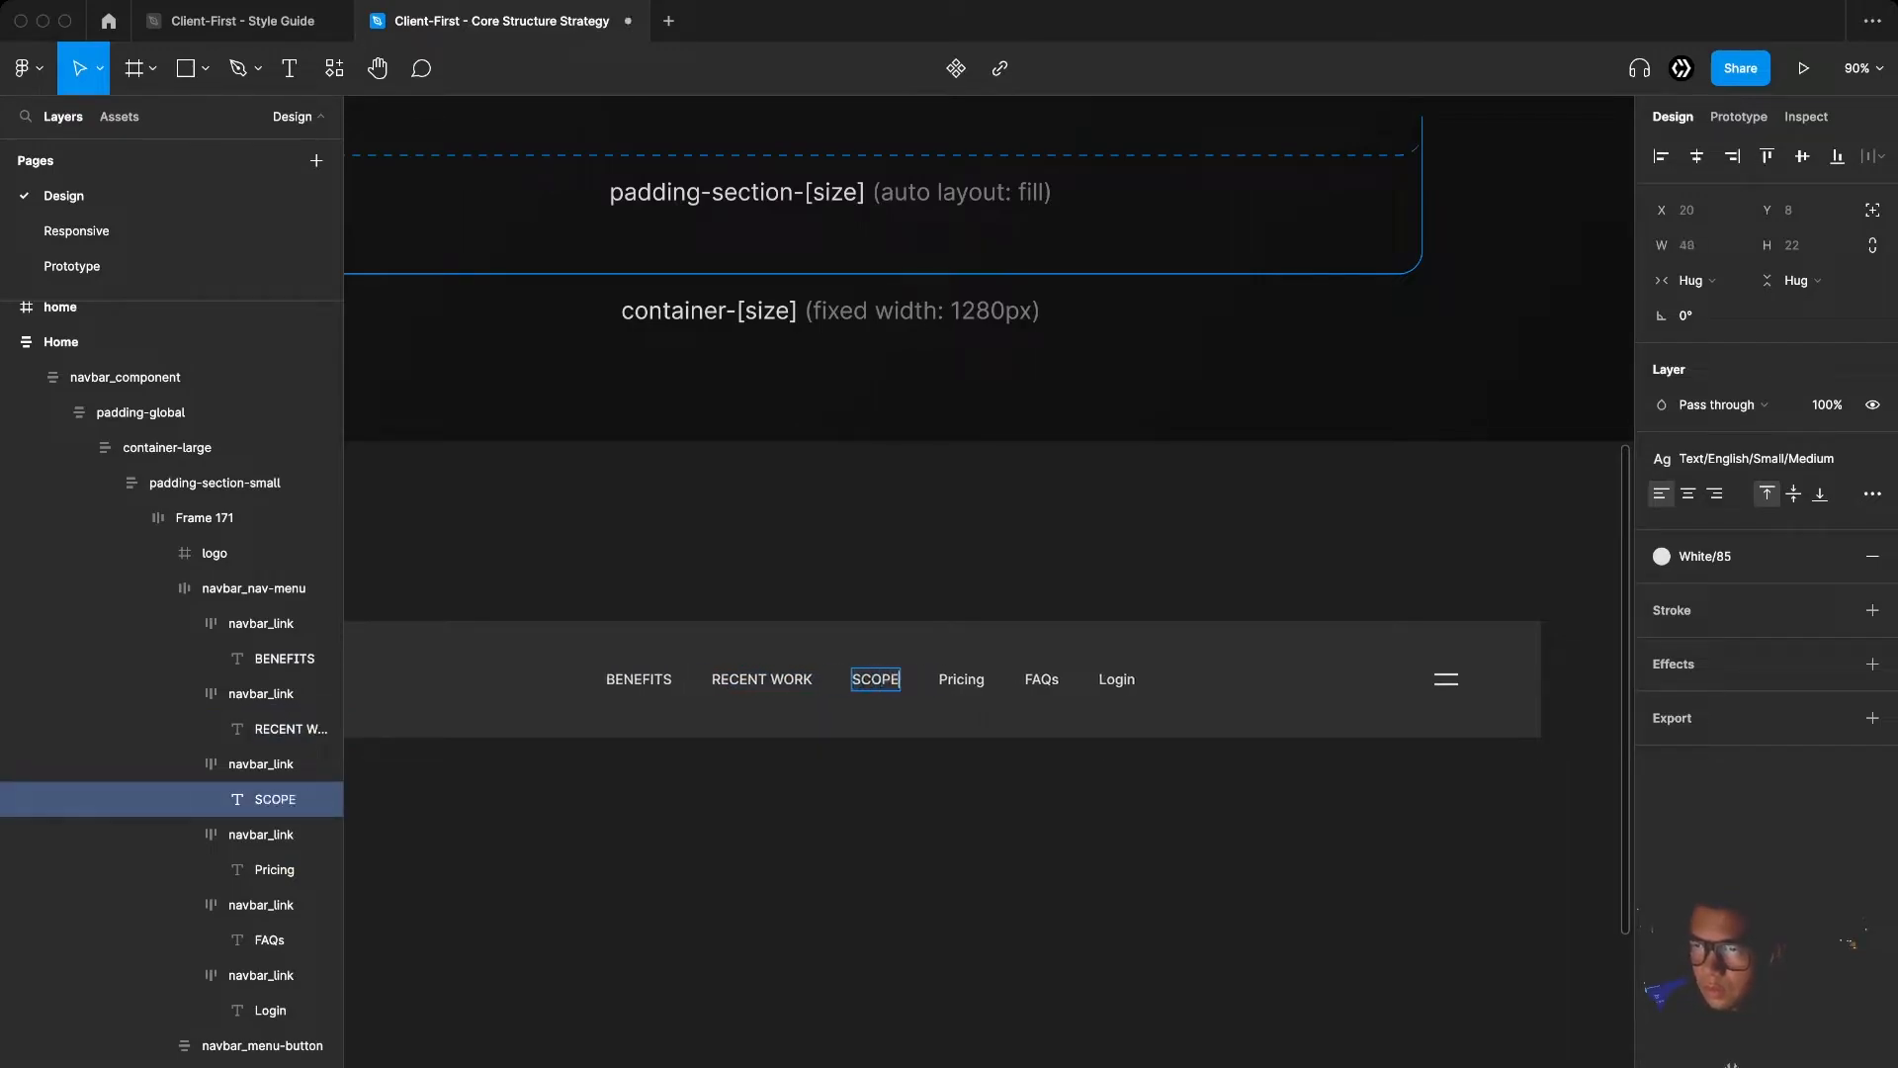
text( OF WORK)
Retype the last three navbar link texts in capitals as PRICING, FAQS and LOGIN
double_click(996, 680)
text(PRICING)
double_click(1081, 679)
text(FAQS)
double_click(1145, 676)
text(LOGIN)
key(Escape)
click(1201, 790)
Hide the navbar_menu-button layer in the Home frame's navbar
super+click(1173, 681)
click(1314, 683)
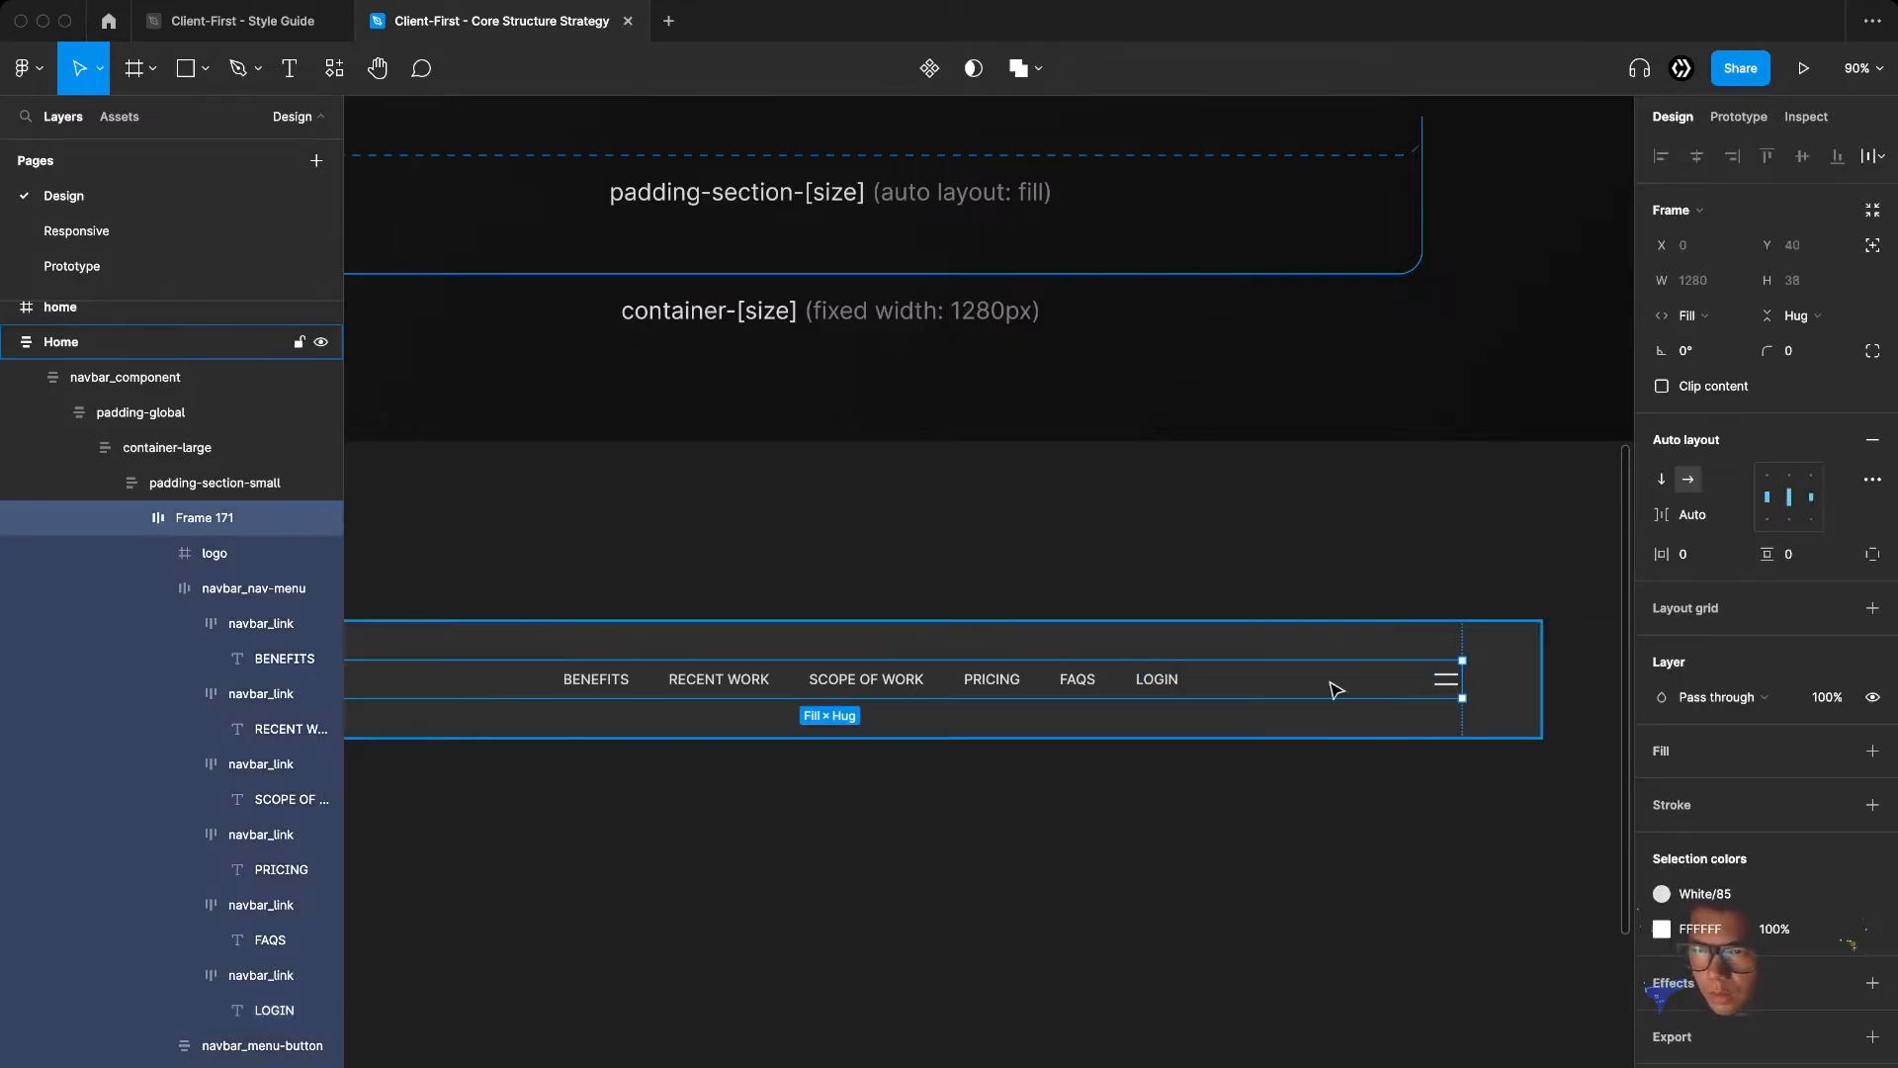
scroll(1335, 682, down, 5)
scroll(1285, 776, up, 2)
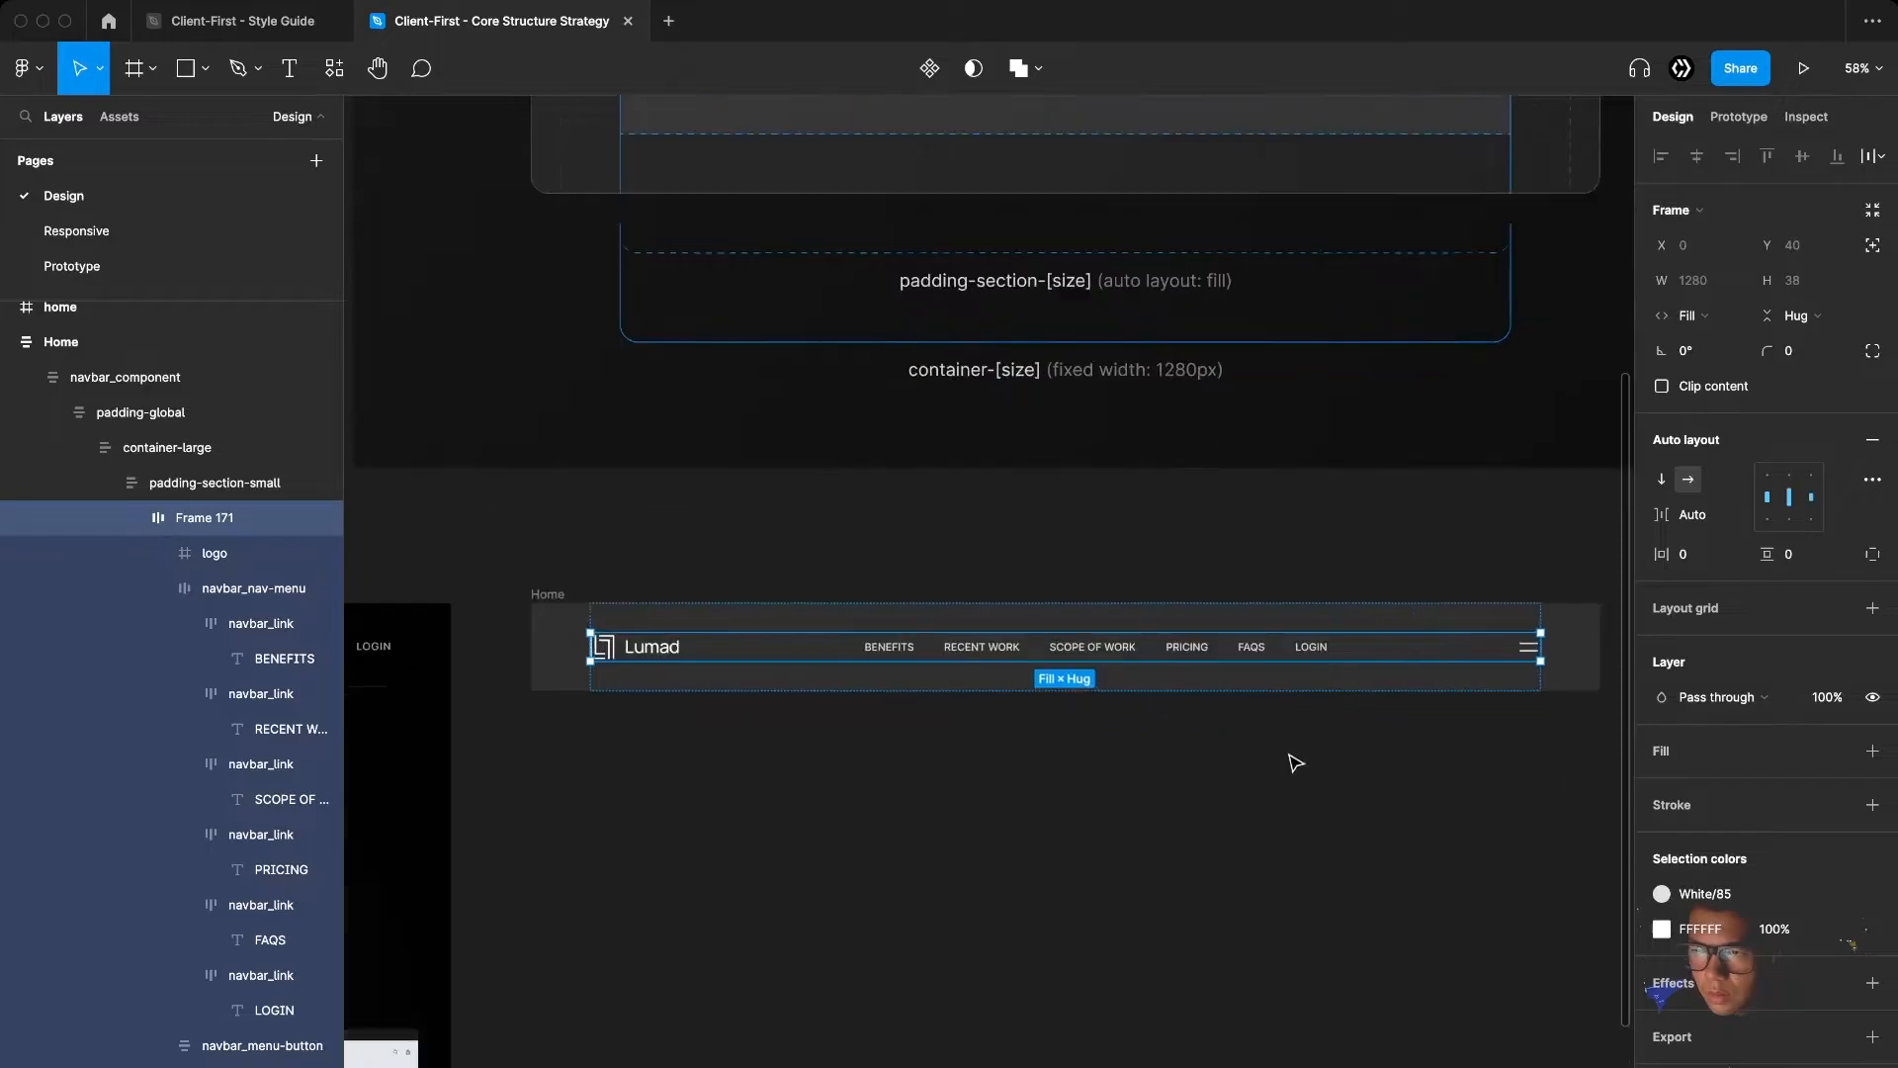
click(1532, 649)
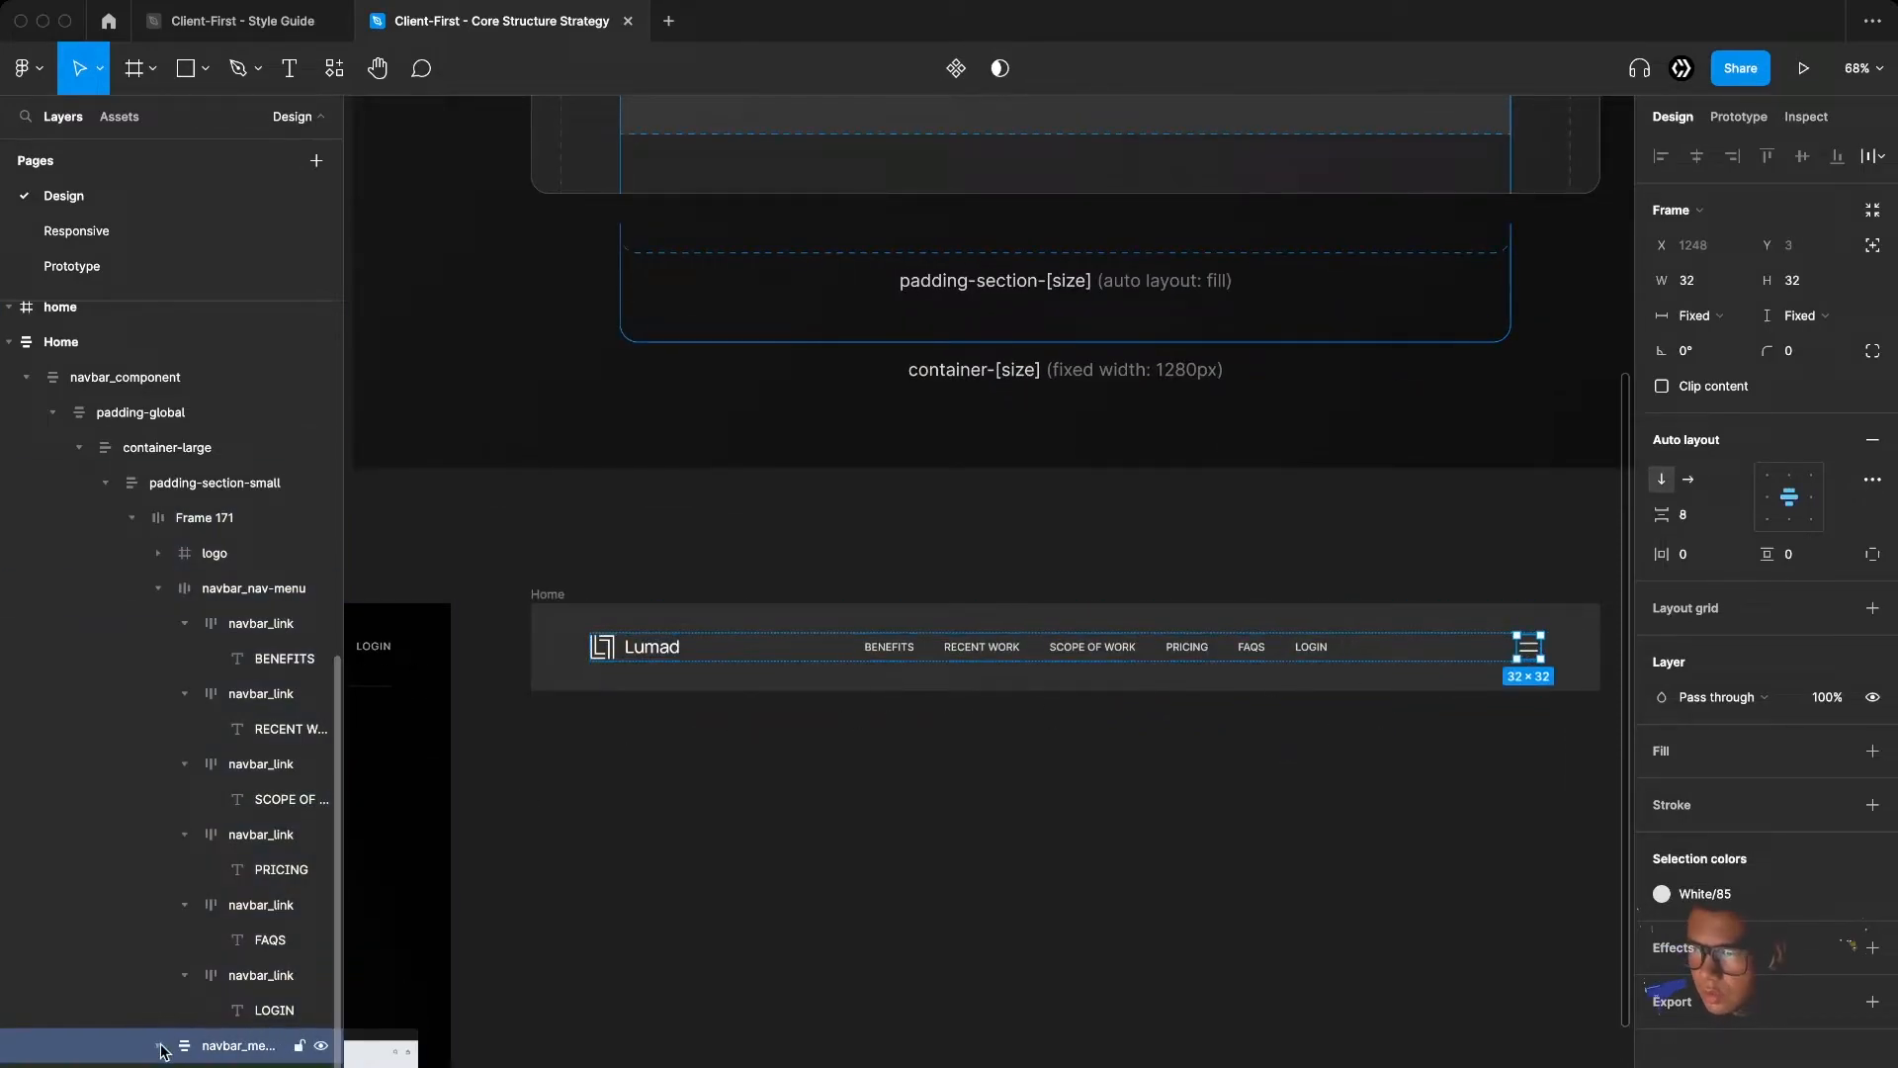
click(320, 1045)
click(810, 890)
Collapse Frame 171, which holds the logo and navigation links, and rename it as navbar_wrapper
click(1070, 655)
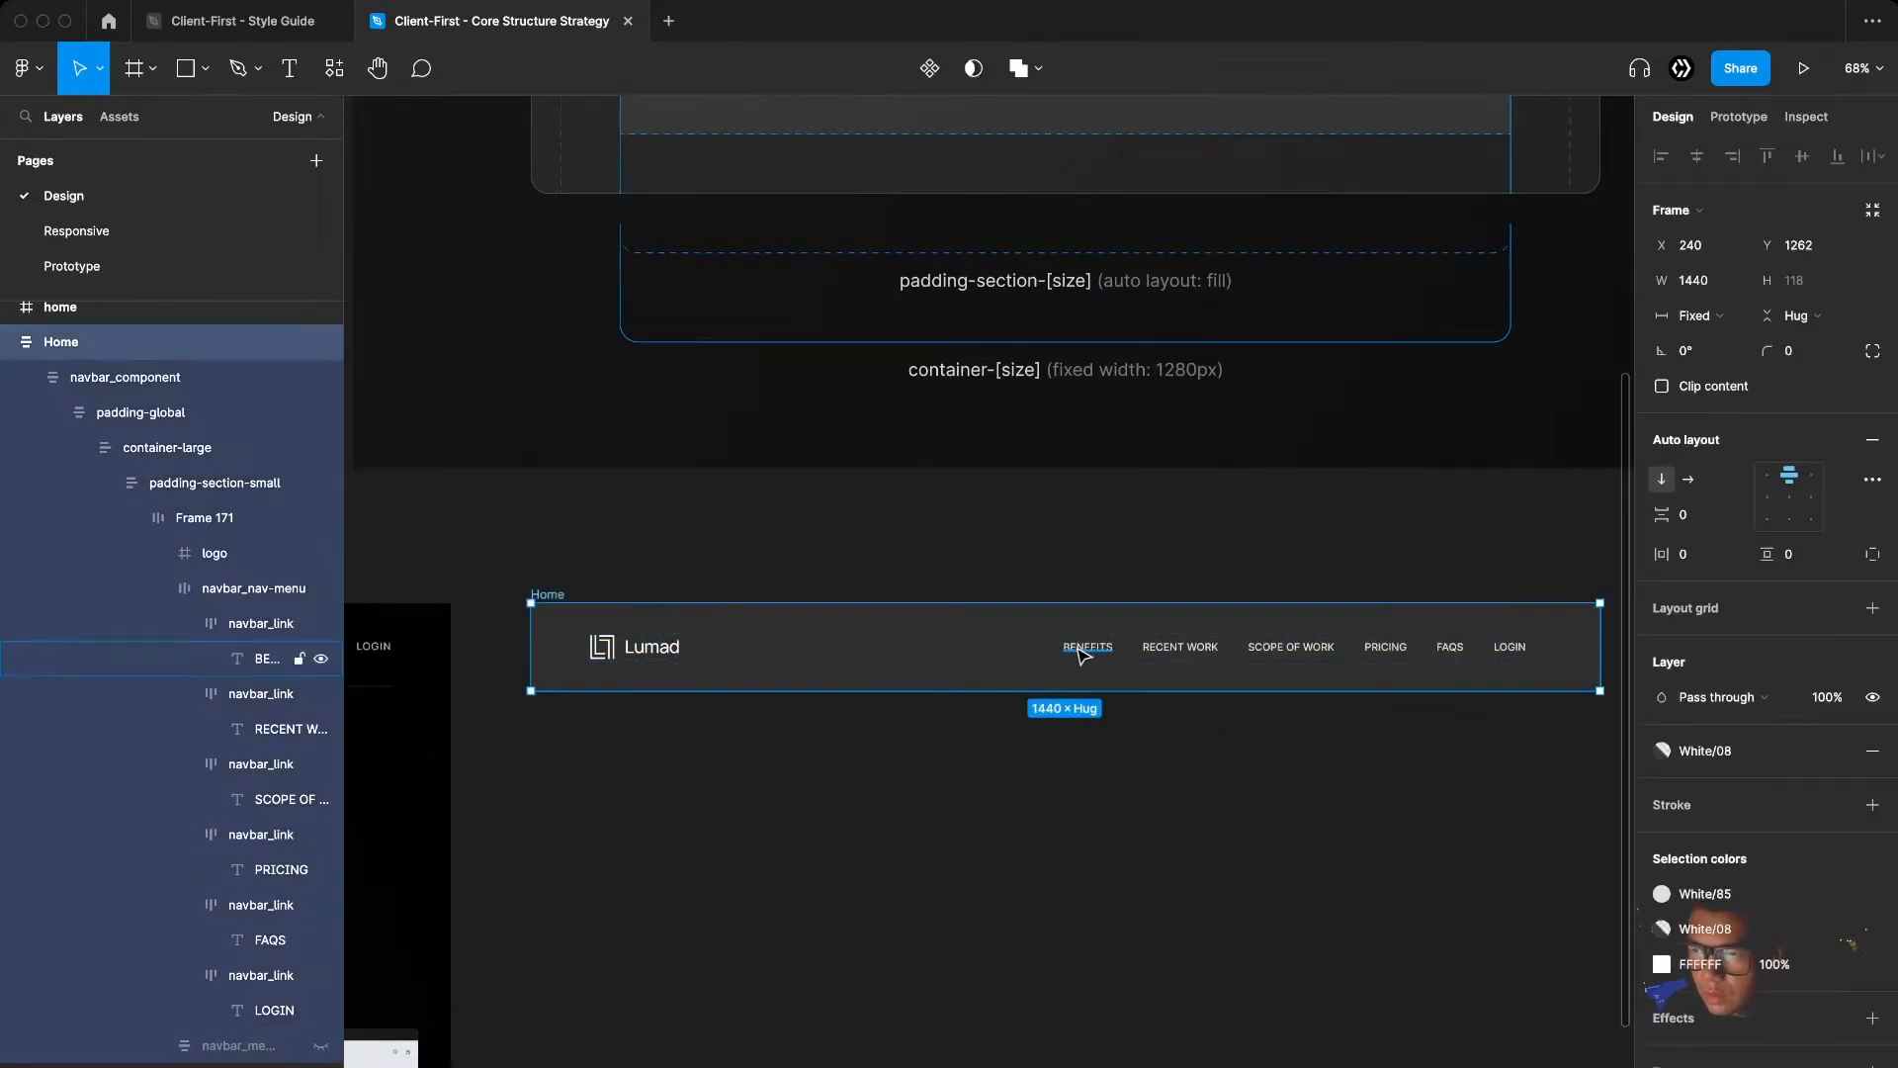
super+click(969, 652)
click(132, 518)
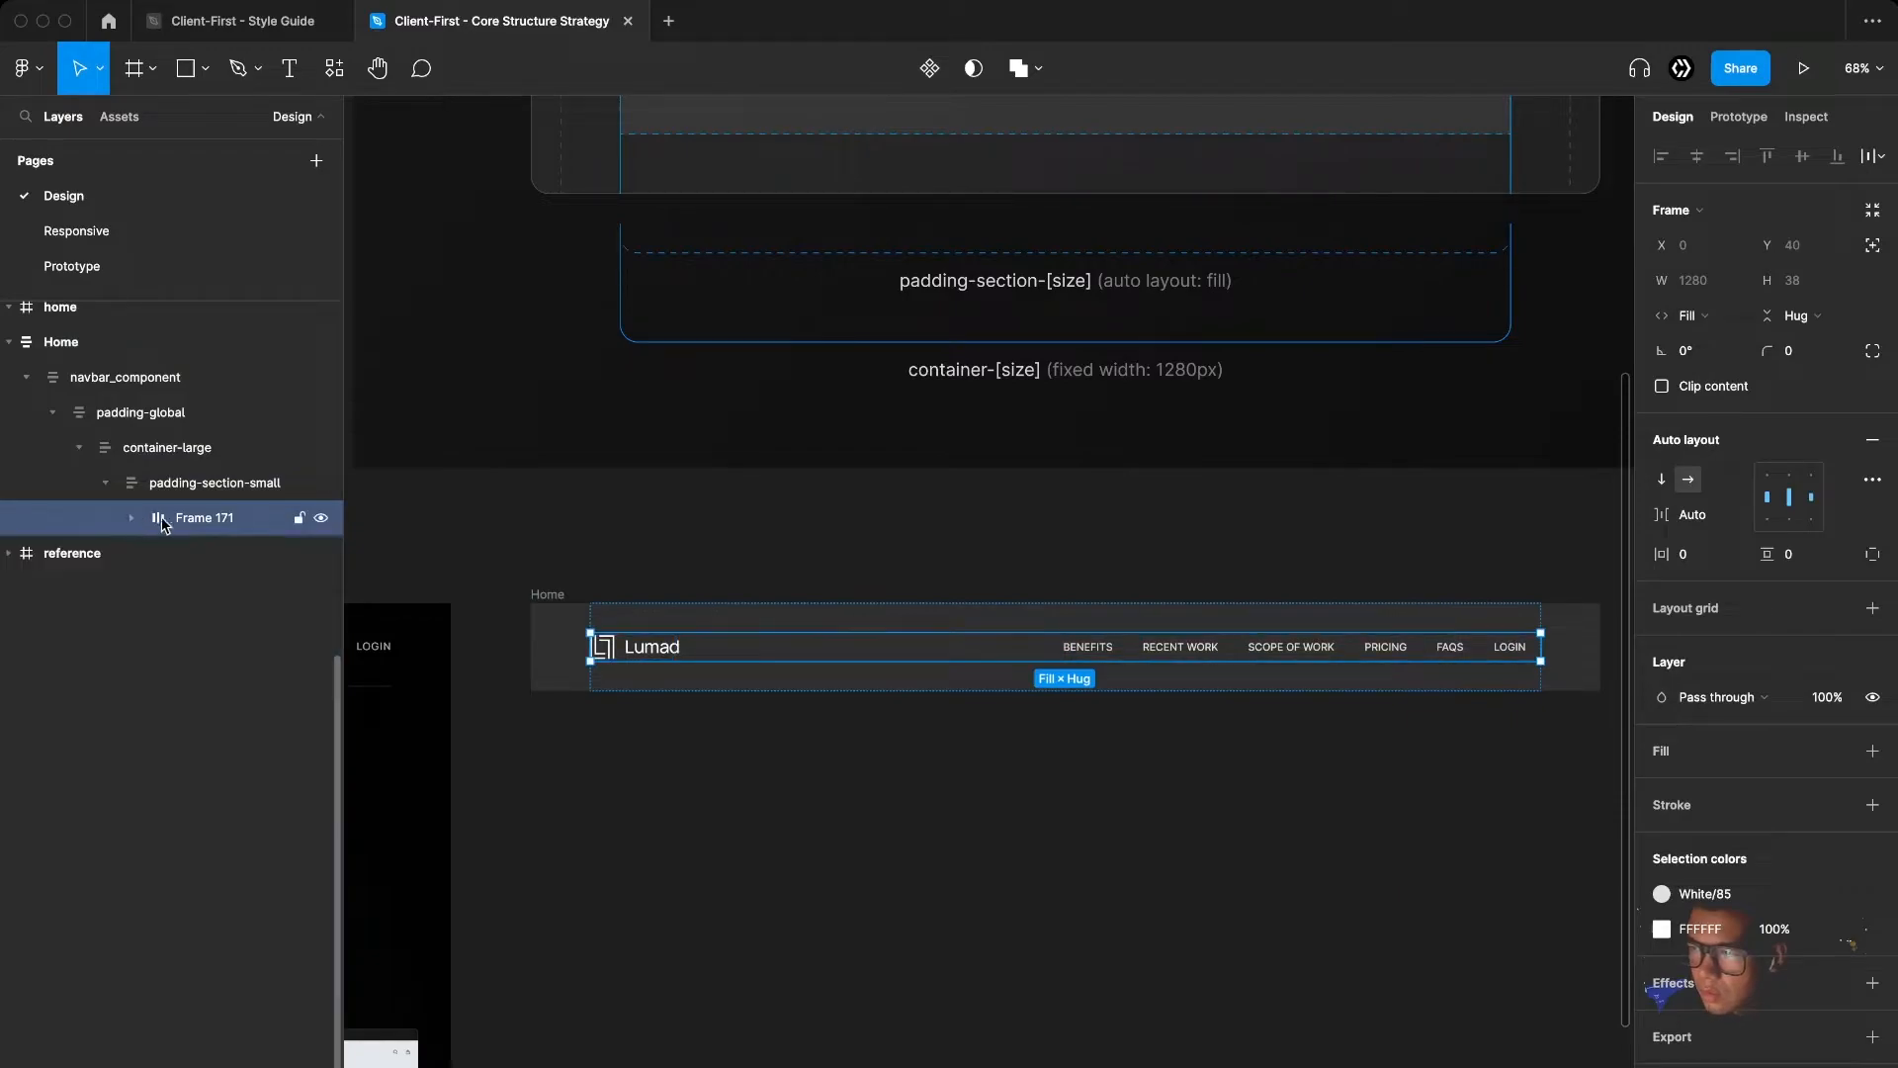
double_click(196, 519)
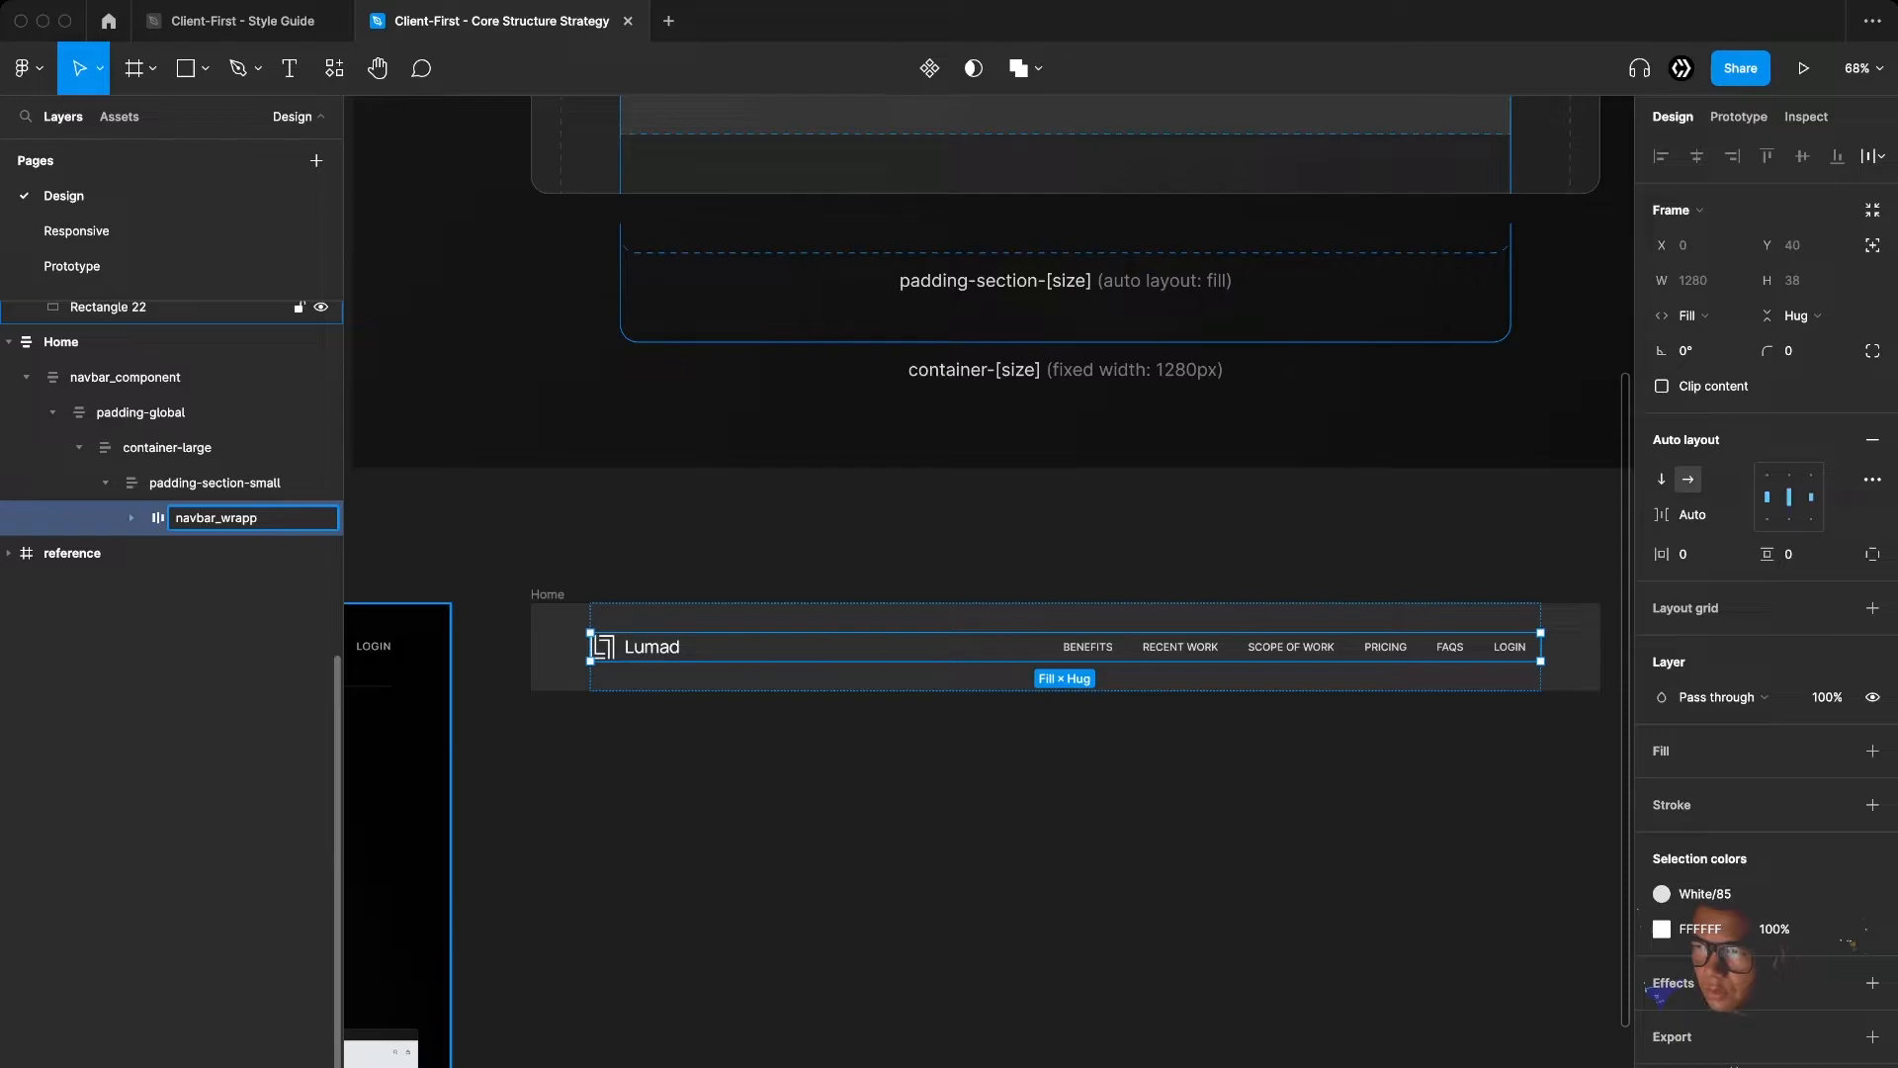
scroll(178, 494, up, 6)
click(656, 776)
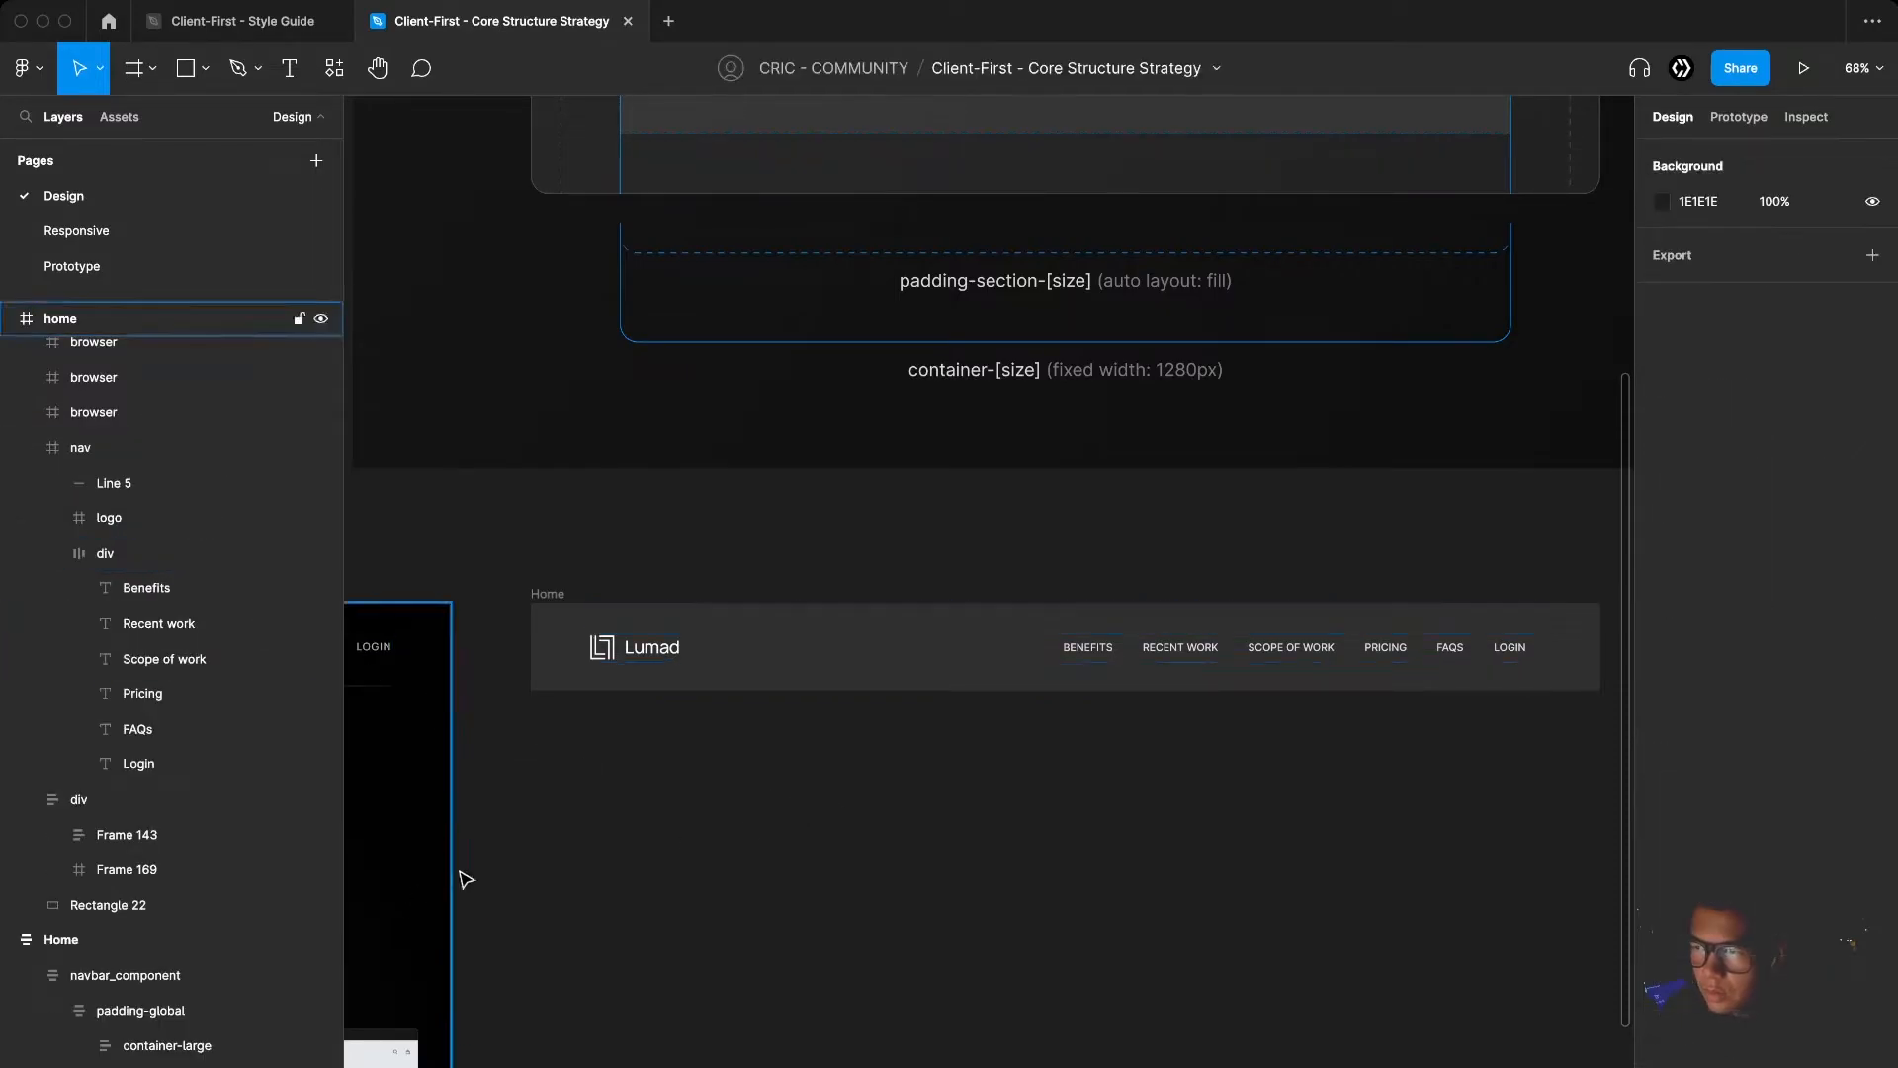
Duplicate navbar_component inside the Home frame and rename the copy as hero_section
click(791, 660)
scroll(867, 700, down, 3)
click(742, 679)
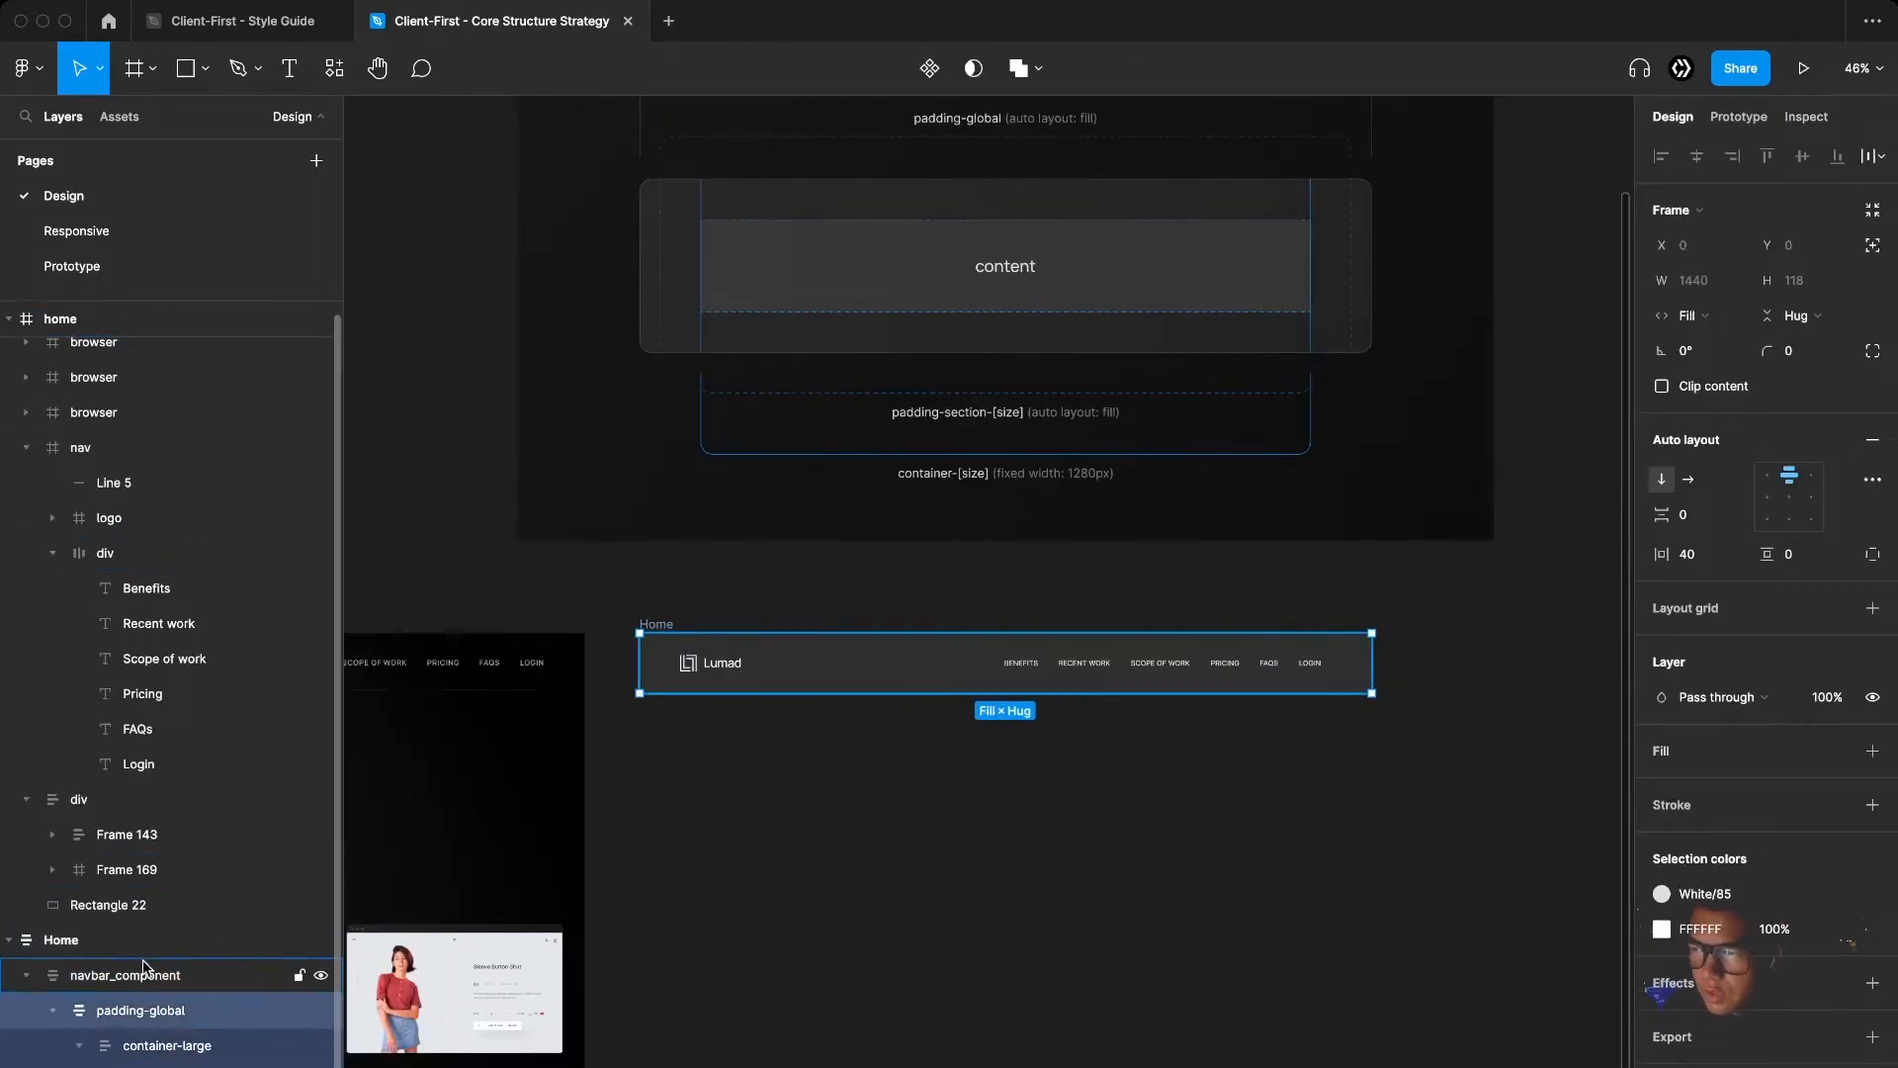
click(28, 976)
scroll(1234, 611, down, 2)
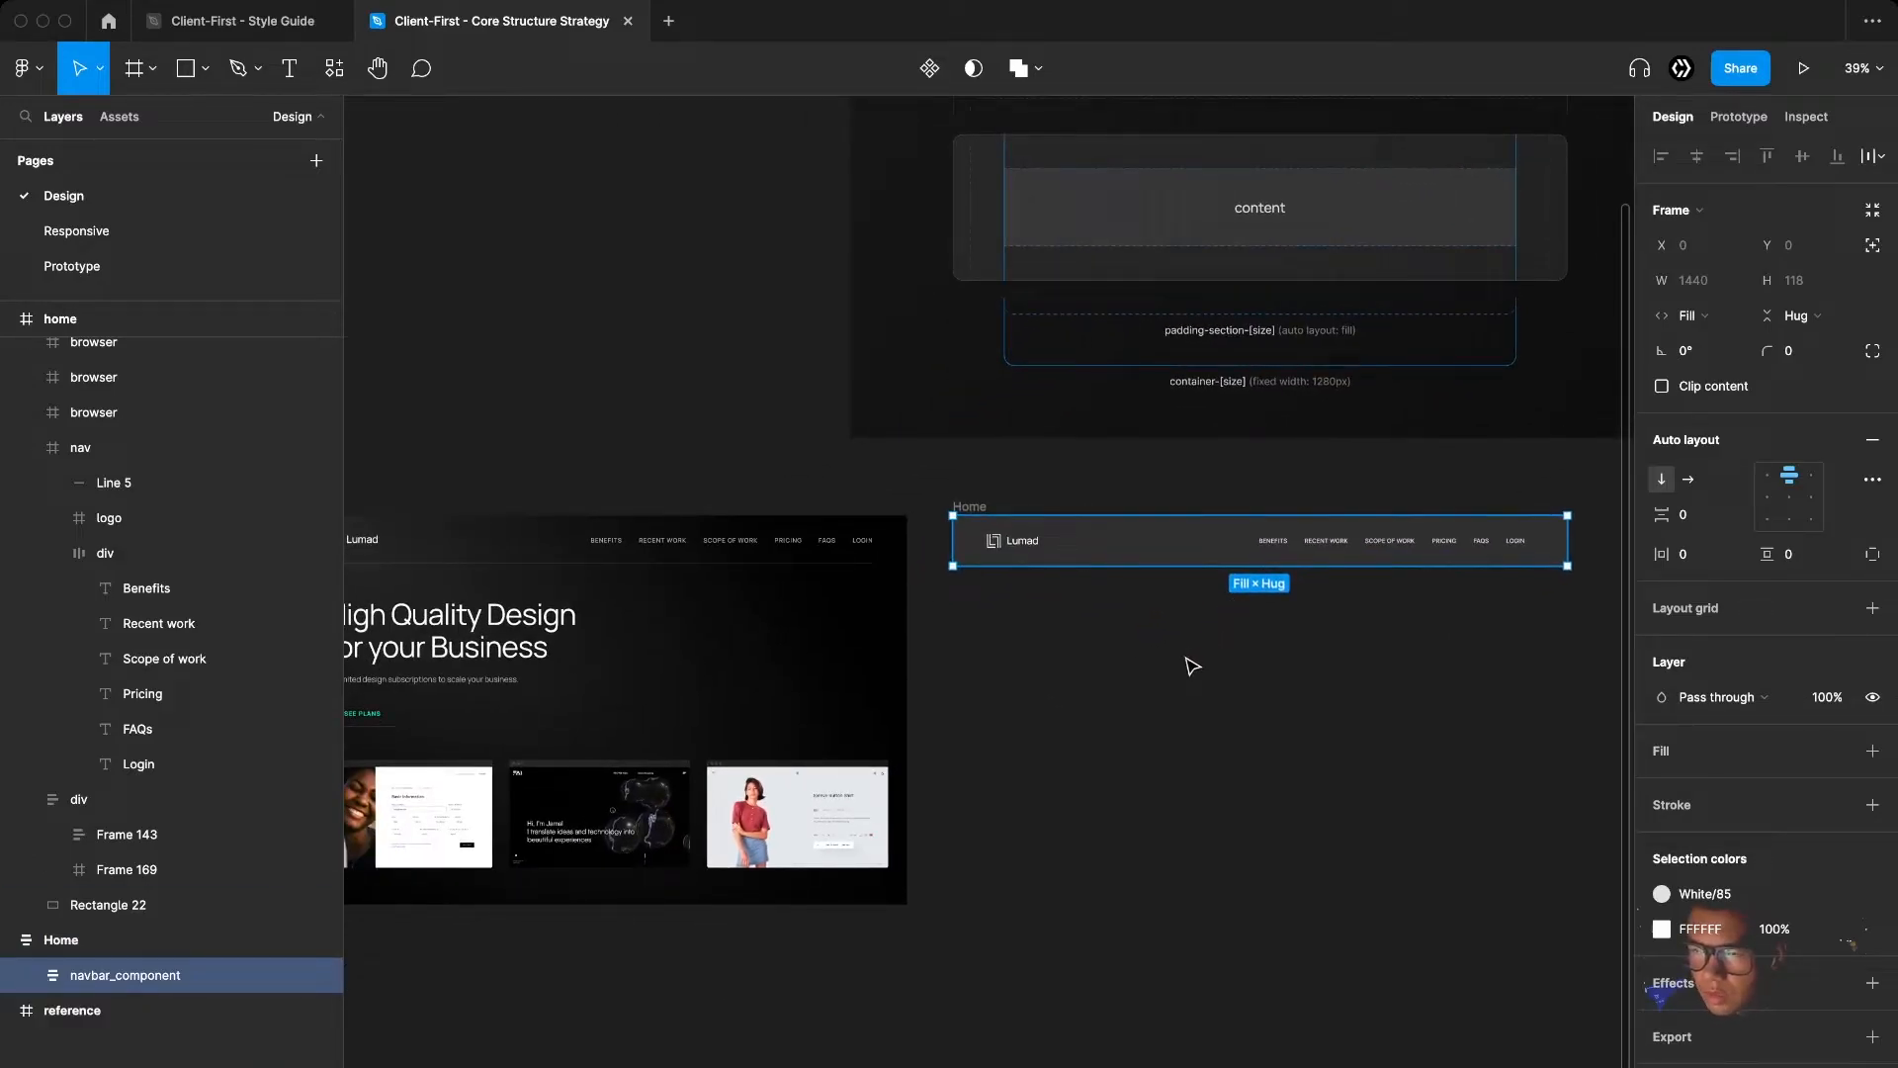
key(ctrl+d)
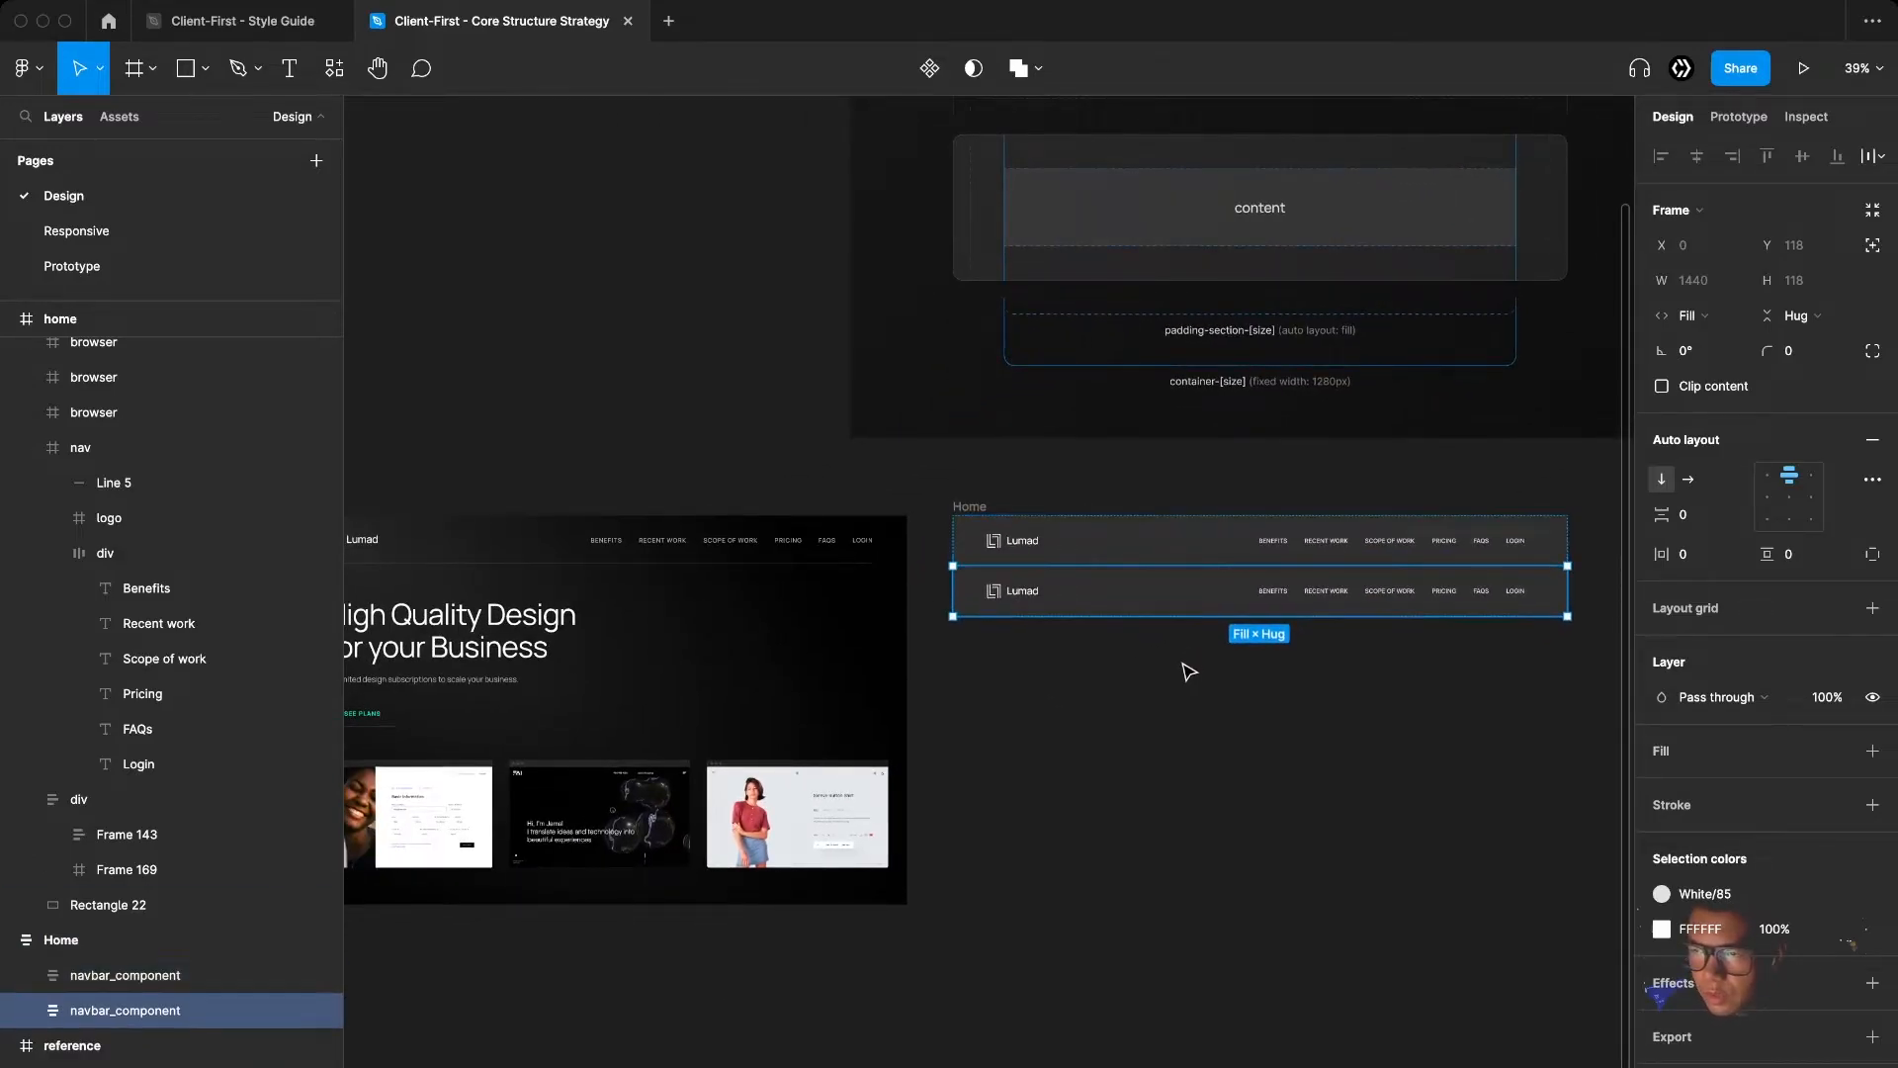
double_click(116, 1011)
text(hero_section)
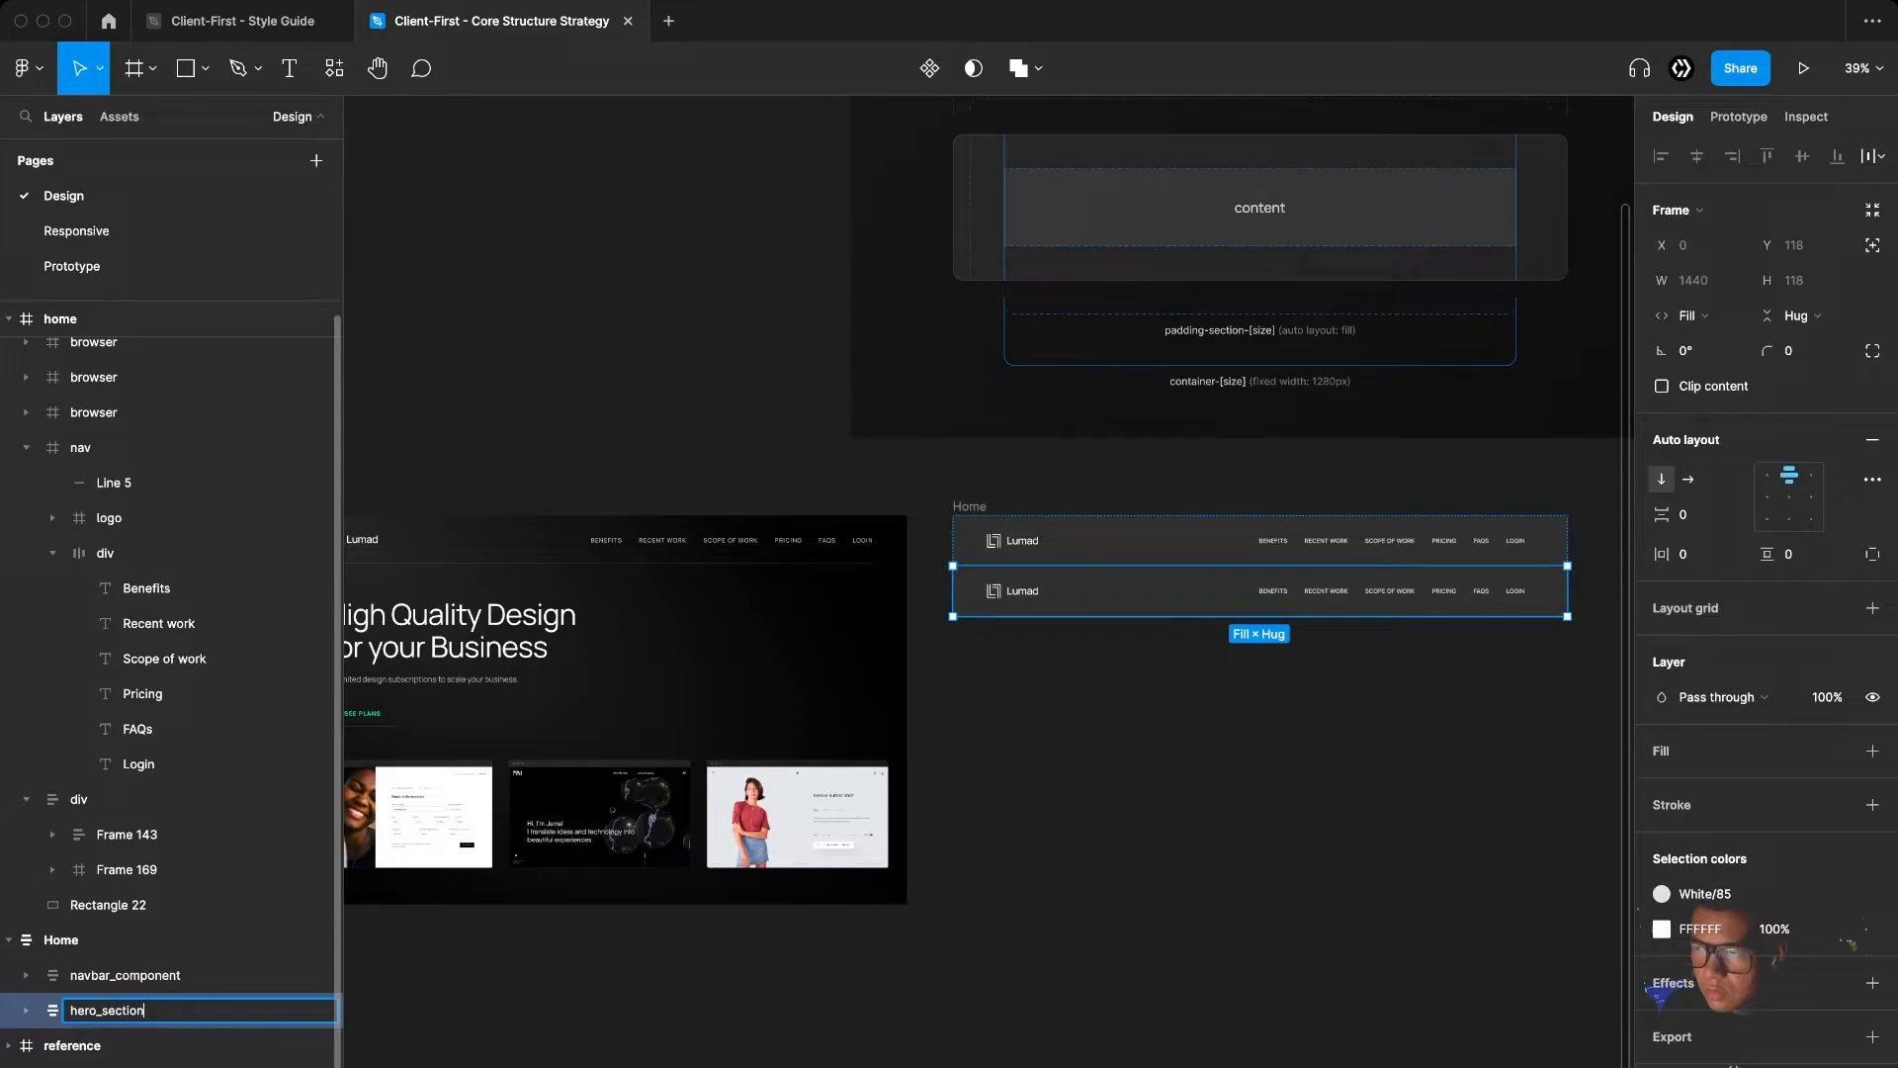
key(Return)
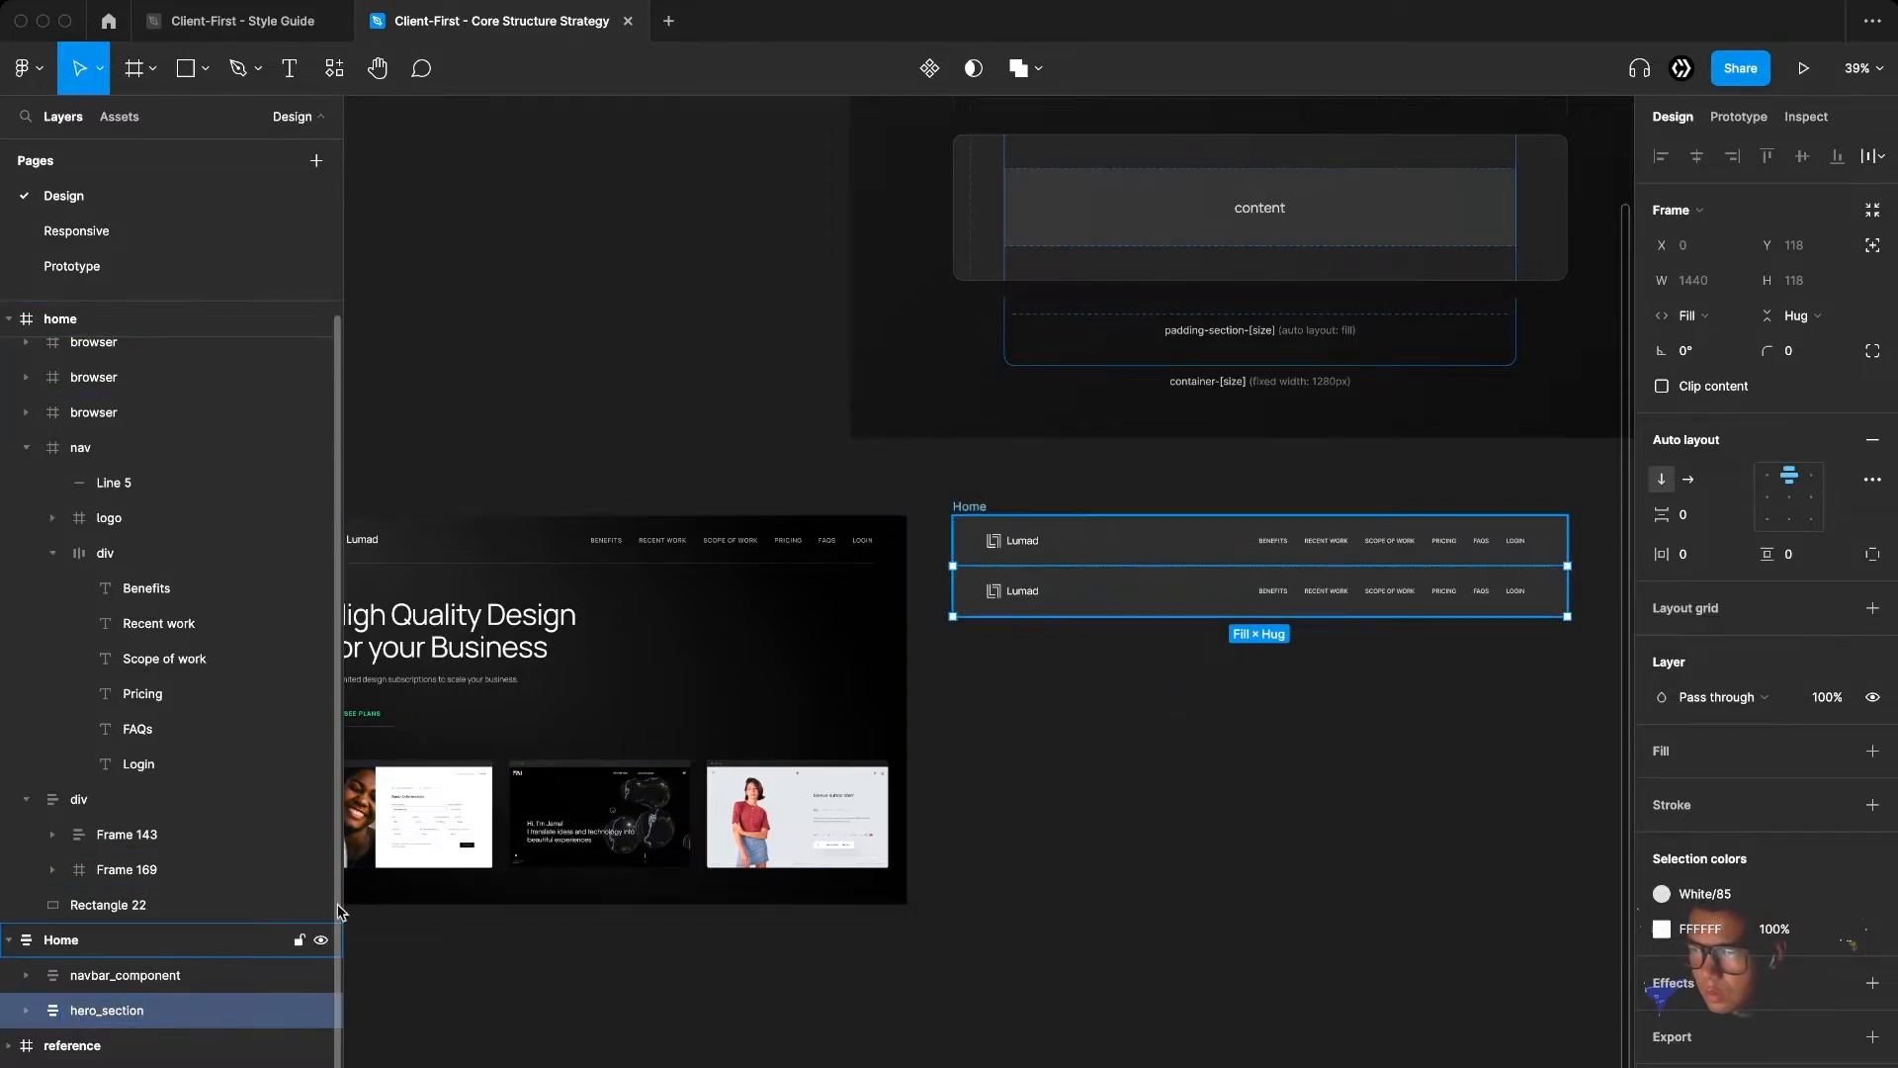
Switch the auto layout direction of the navbar_wrapper inside hero_section to vertical
click(1127, 549)
double_click(1127, 550)
double_click(1127, 550)
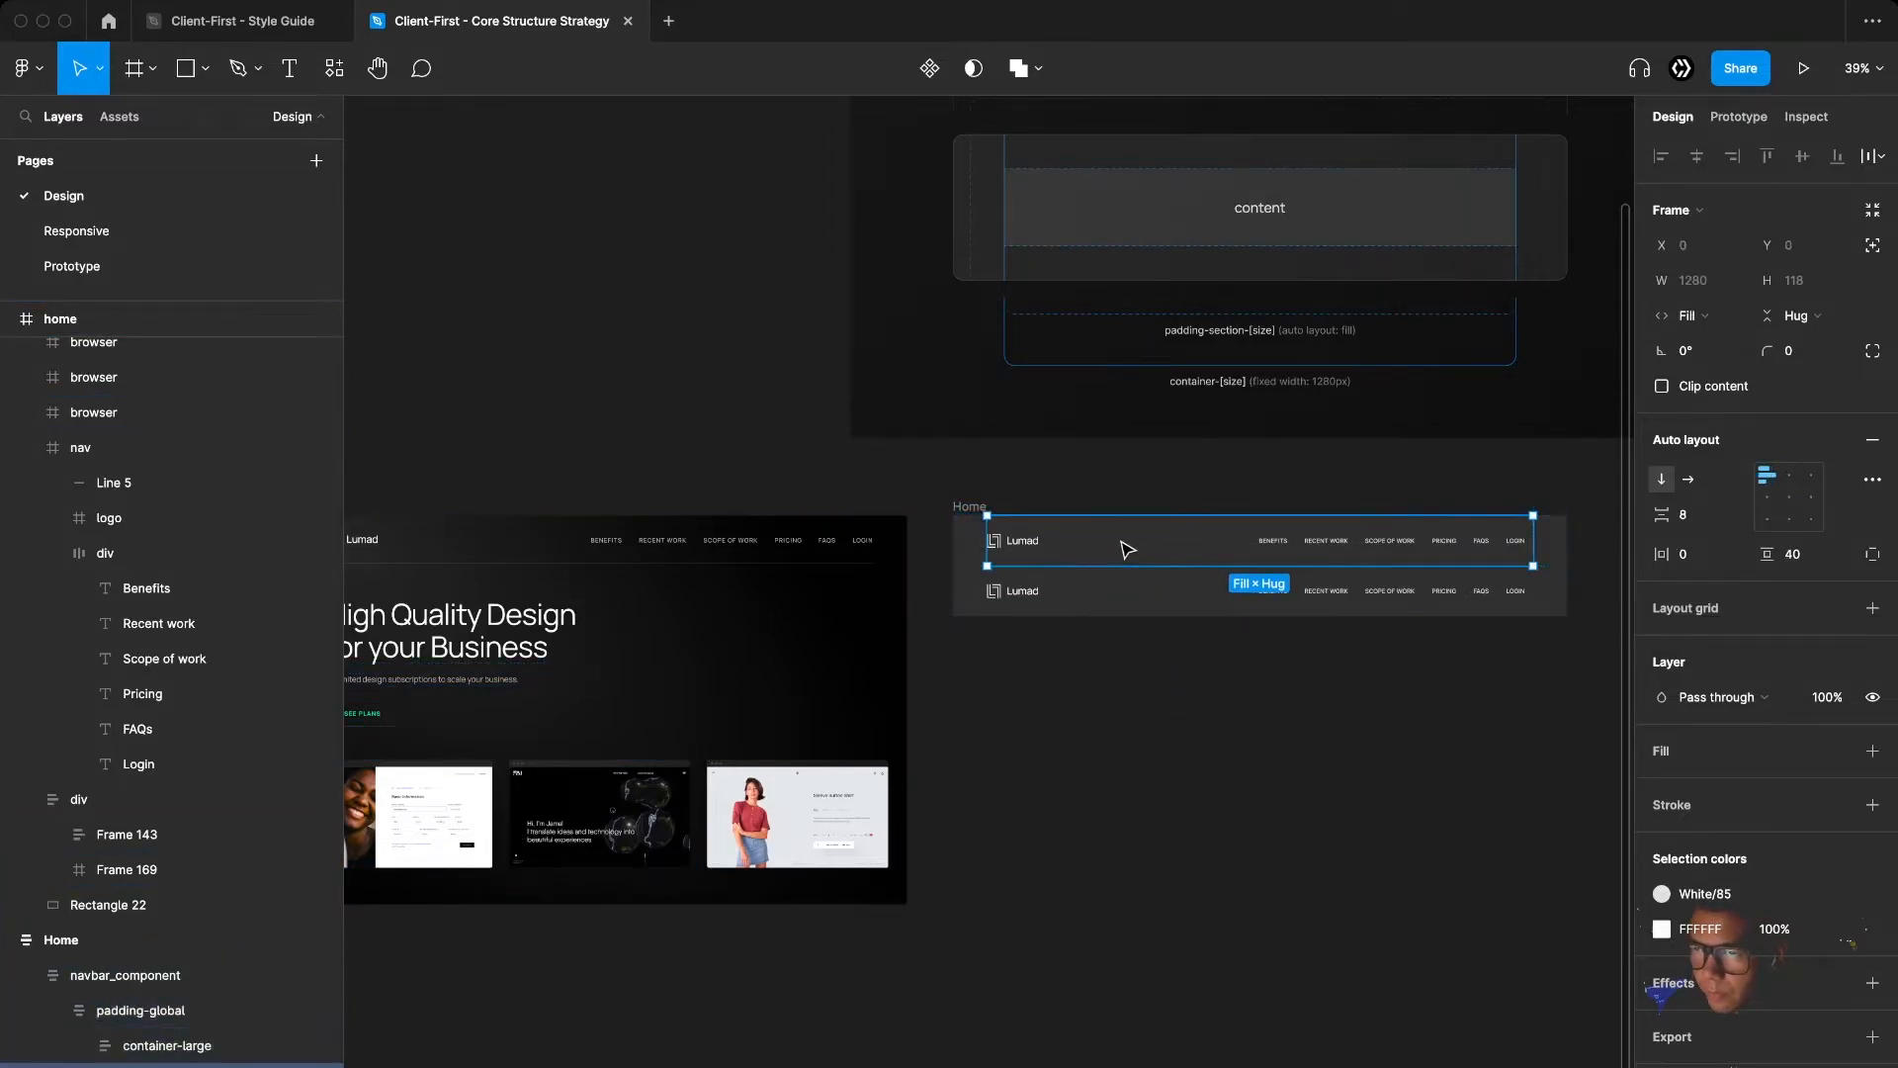
double_click(1127, 550)
click(1229, 572)
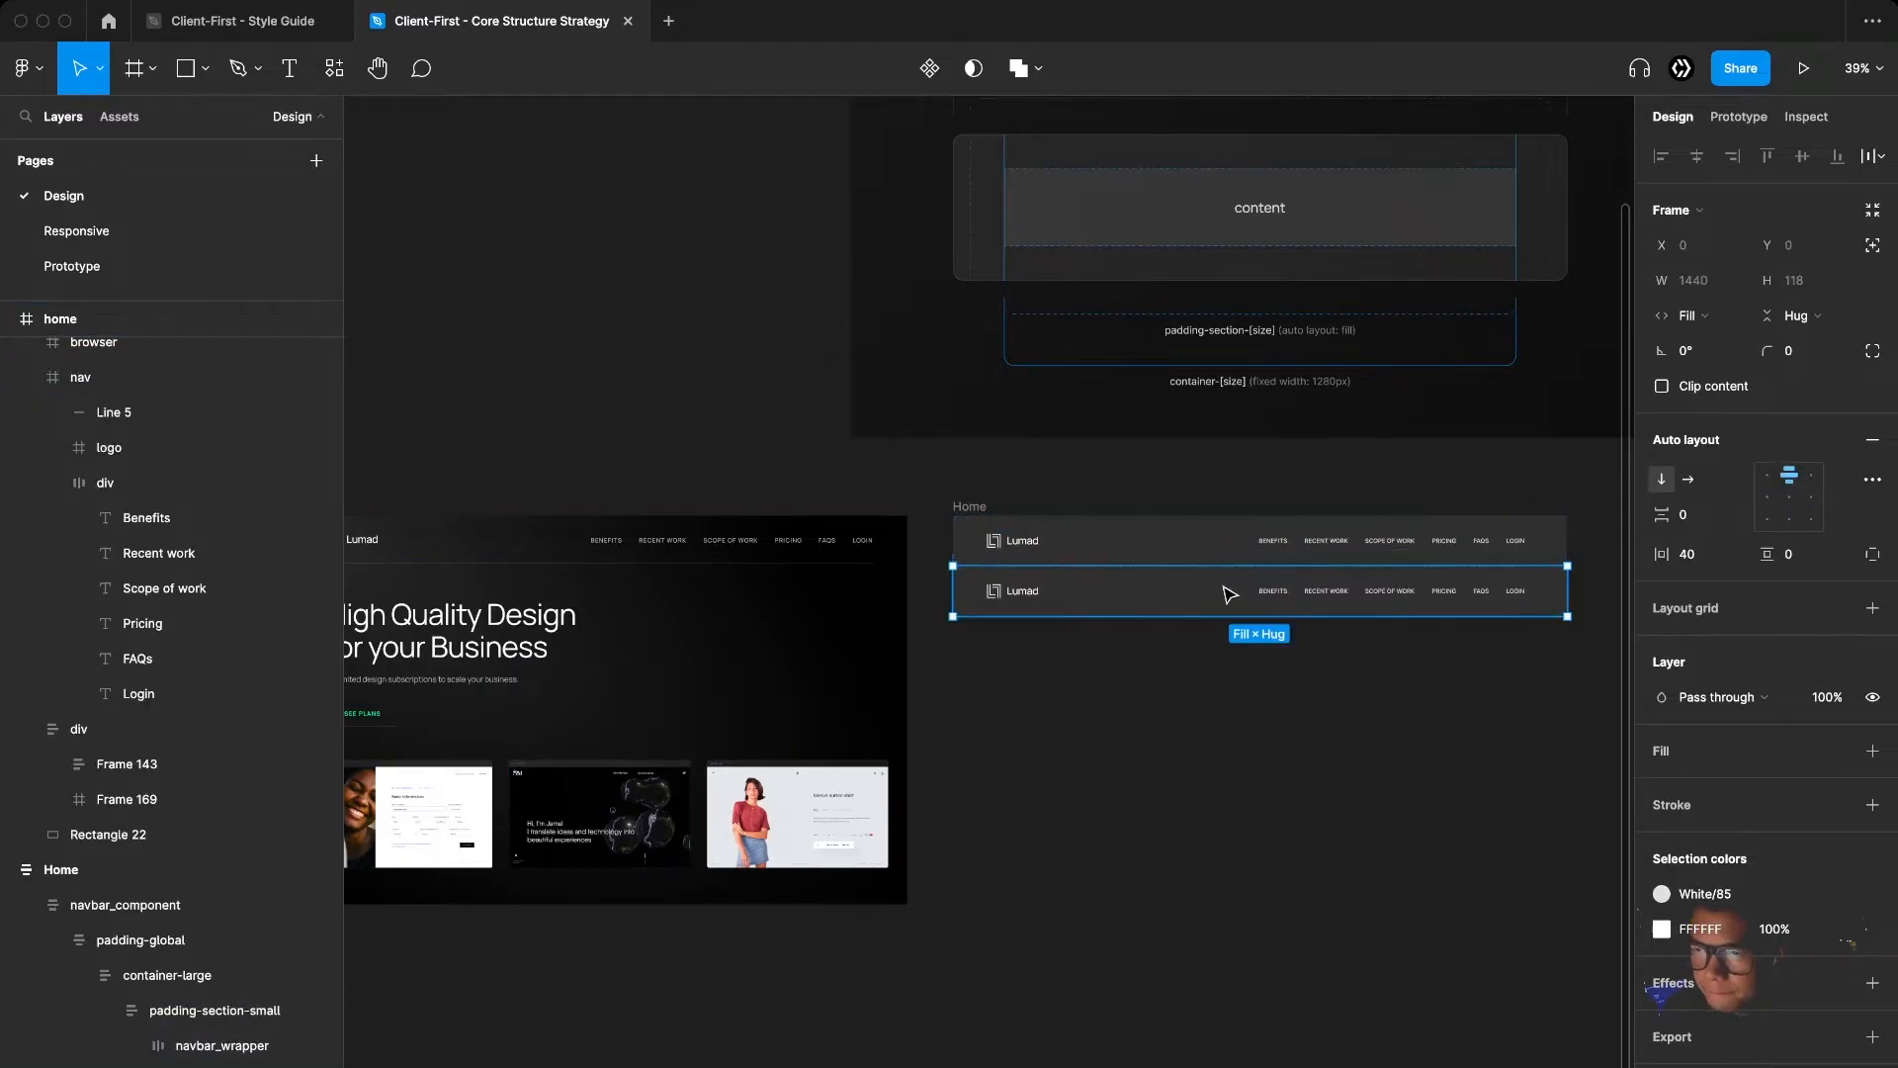
click(198, 1065)
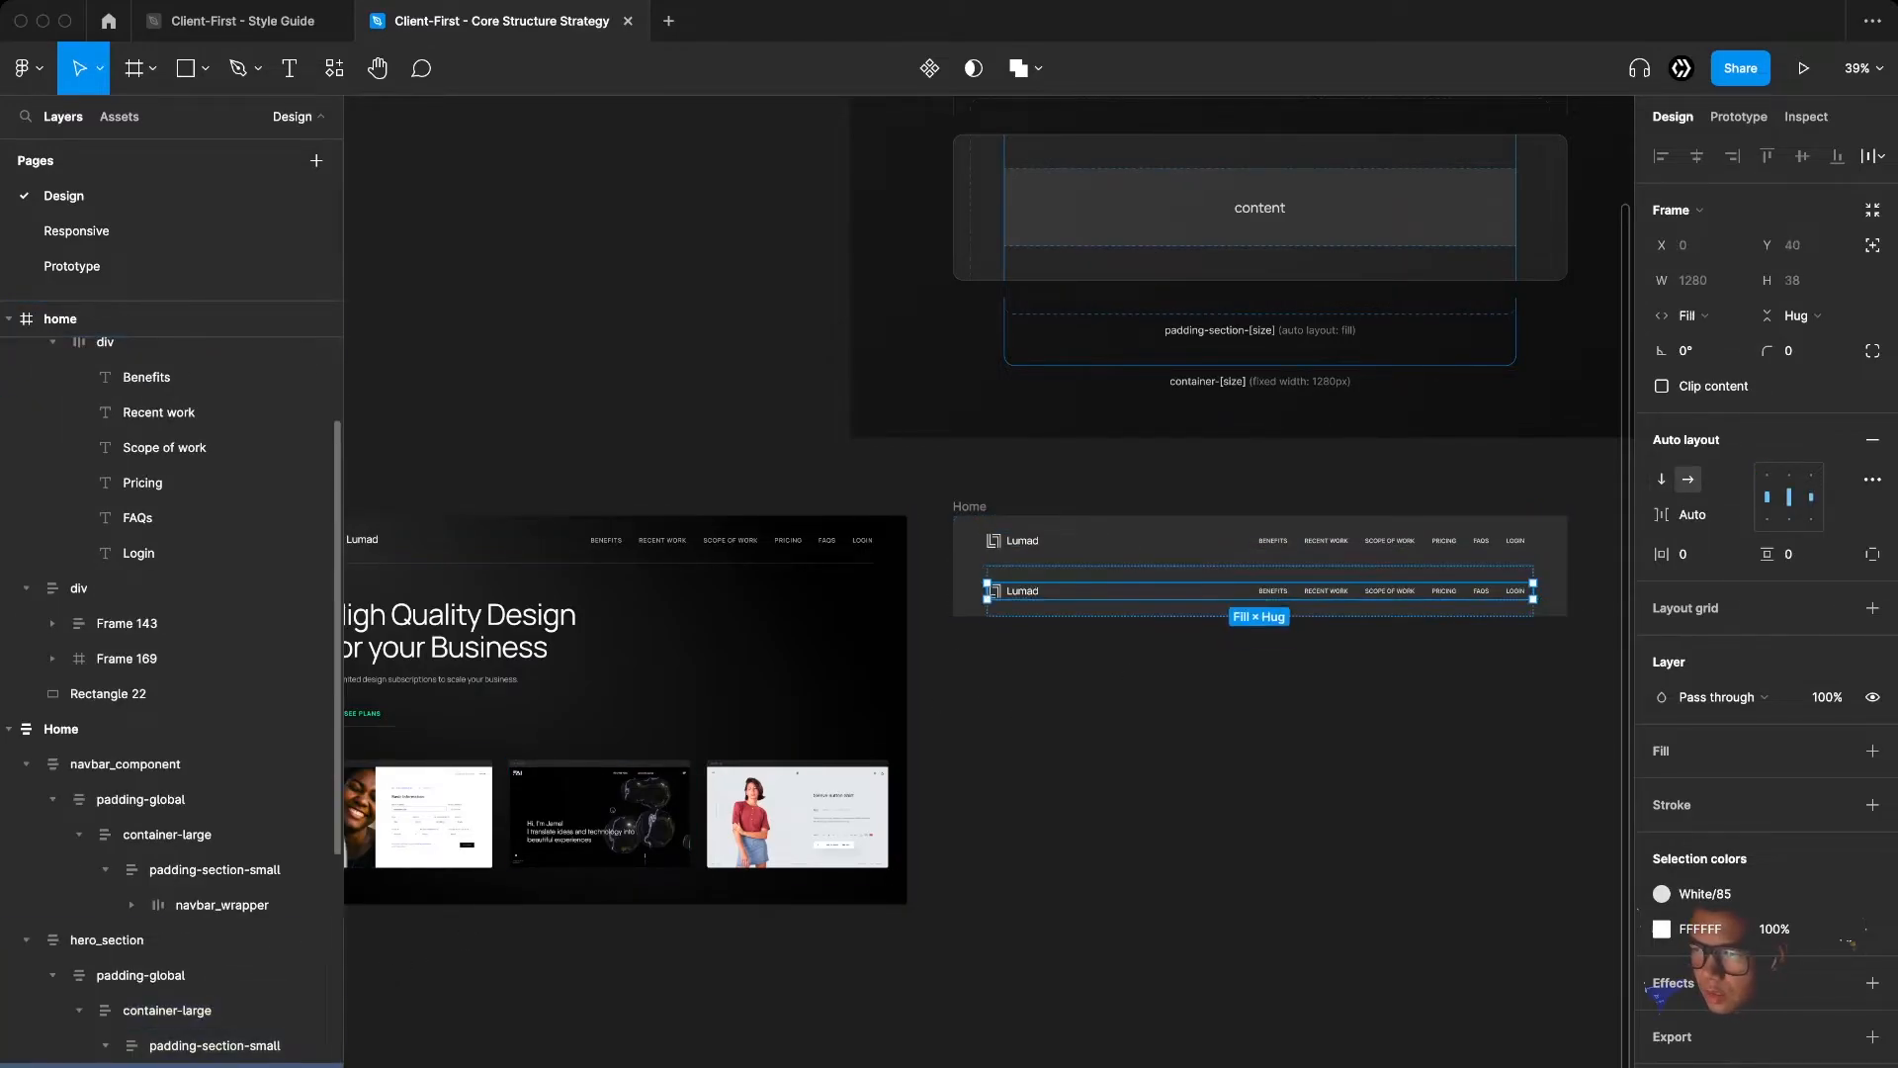
scroll(1028, 806, down, 3)
scroll(1088, 801, left, 5)
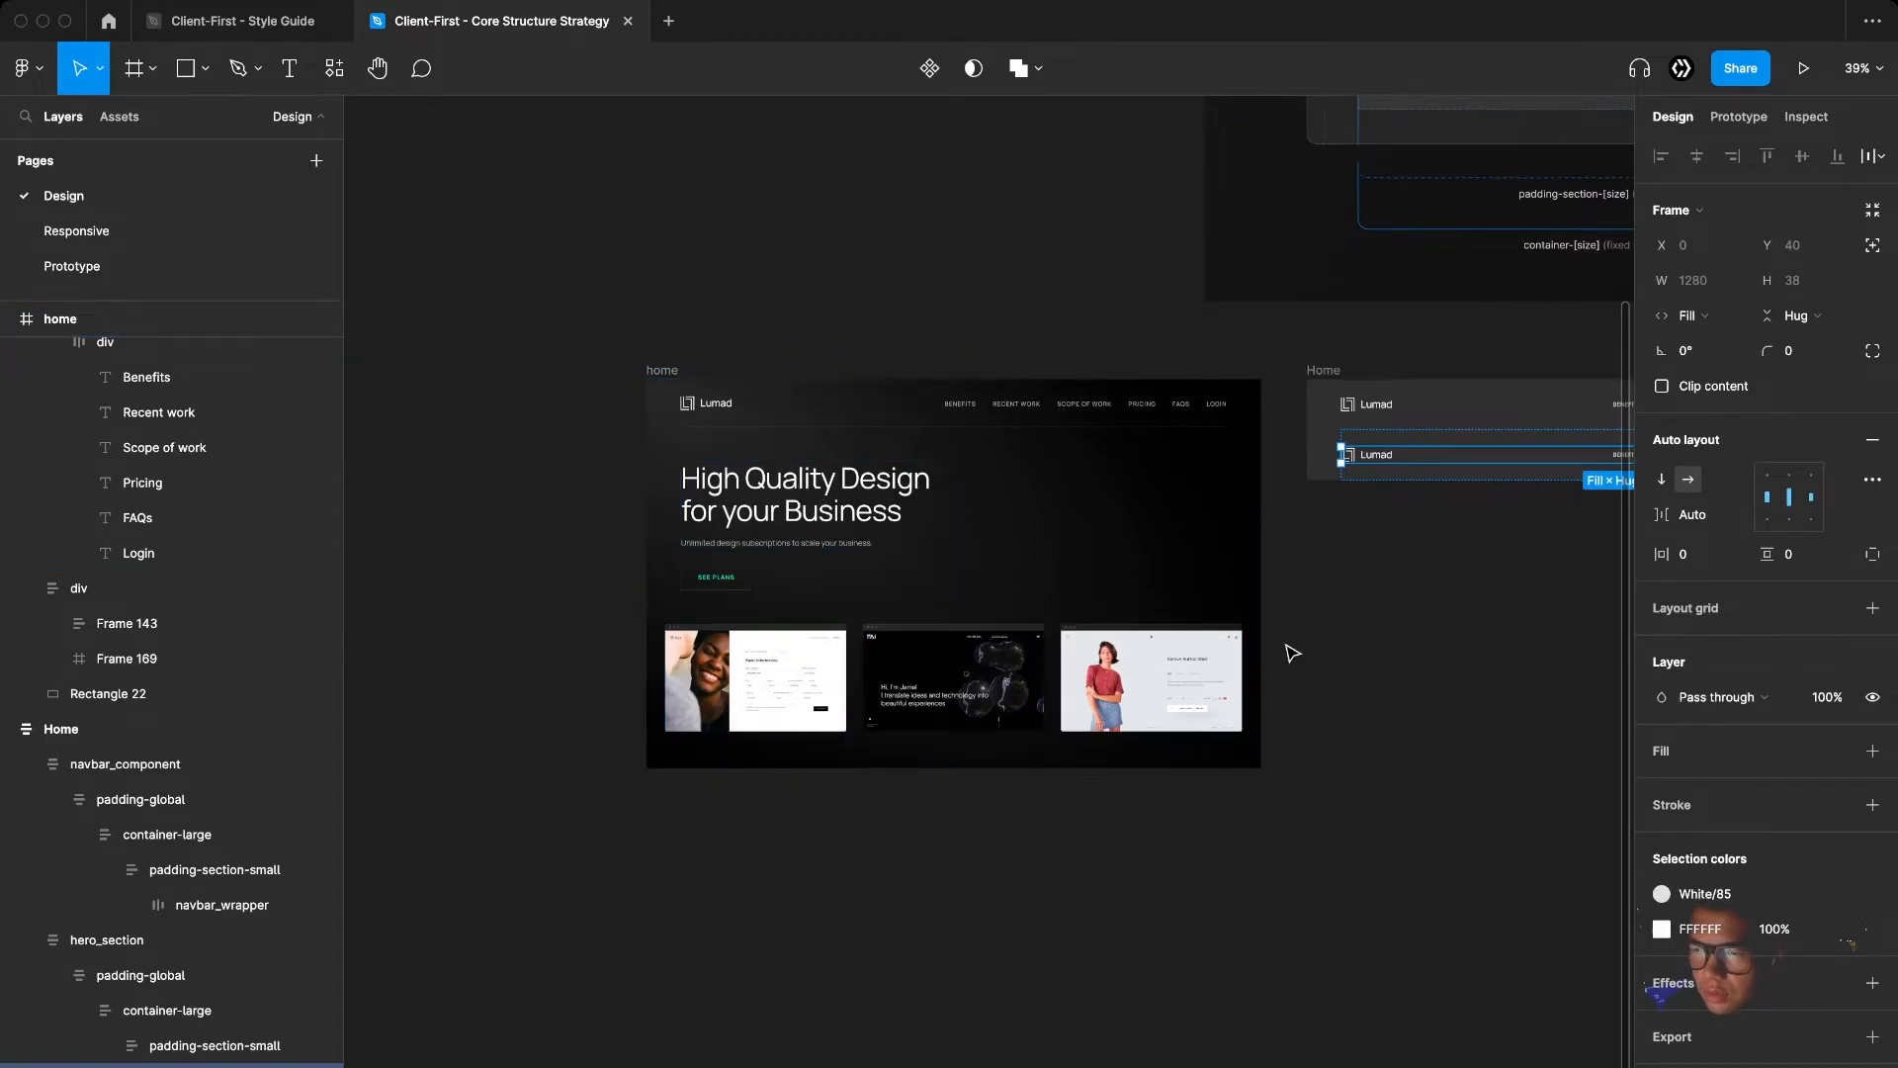
drag(1390, 623, 1068, 695)
scroll(1276, 589, up, 2)
drag(1302, 551, 1165, 602)
scroll(1163, 601, up, 4)
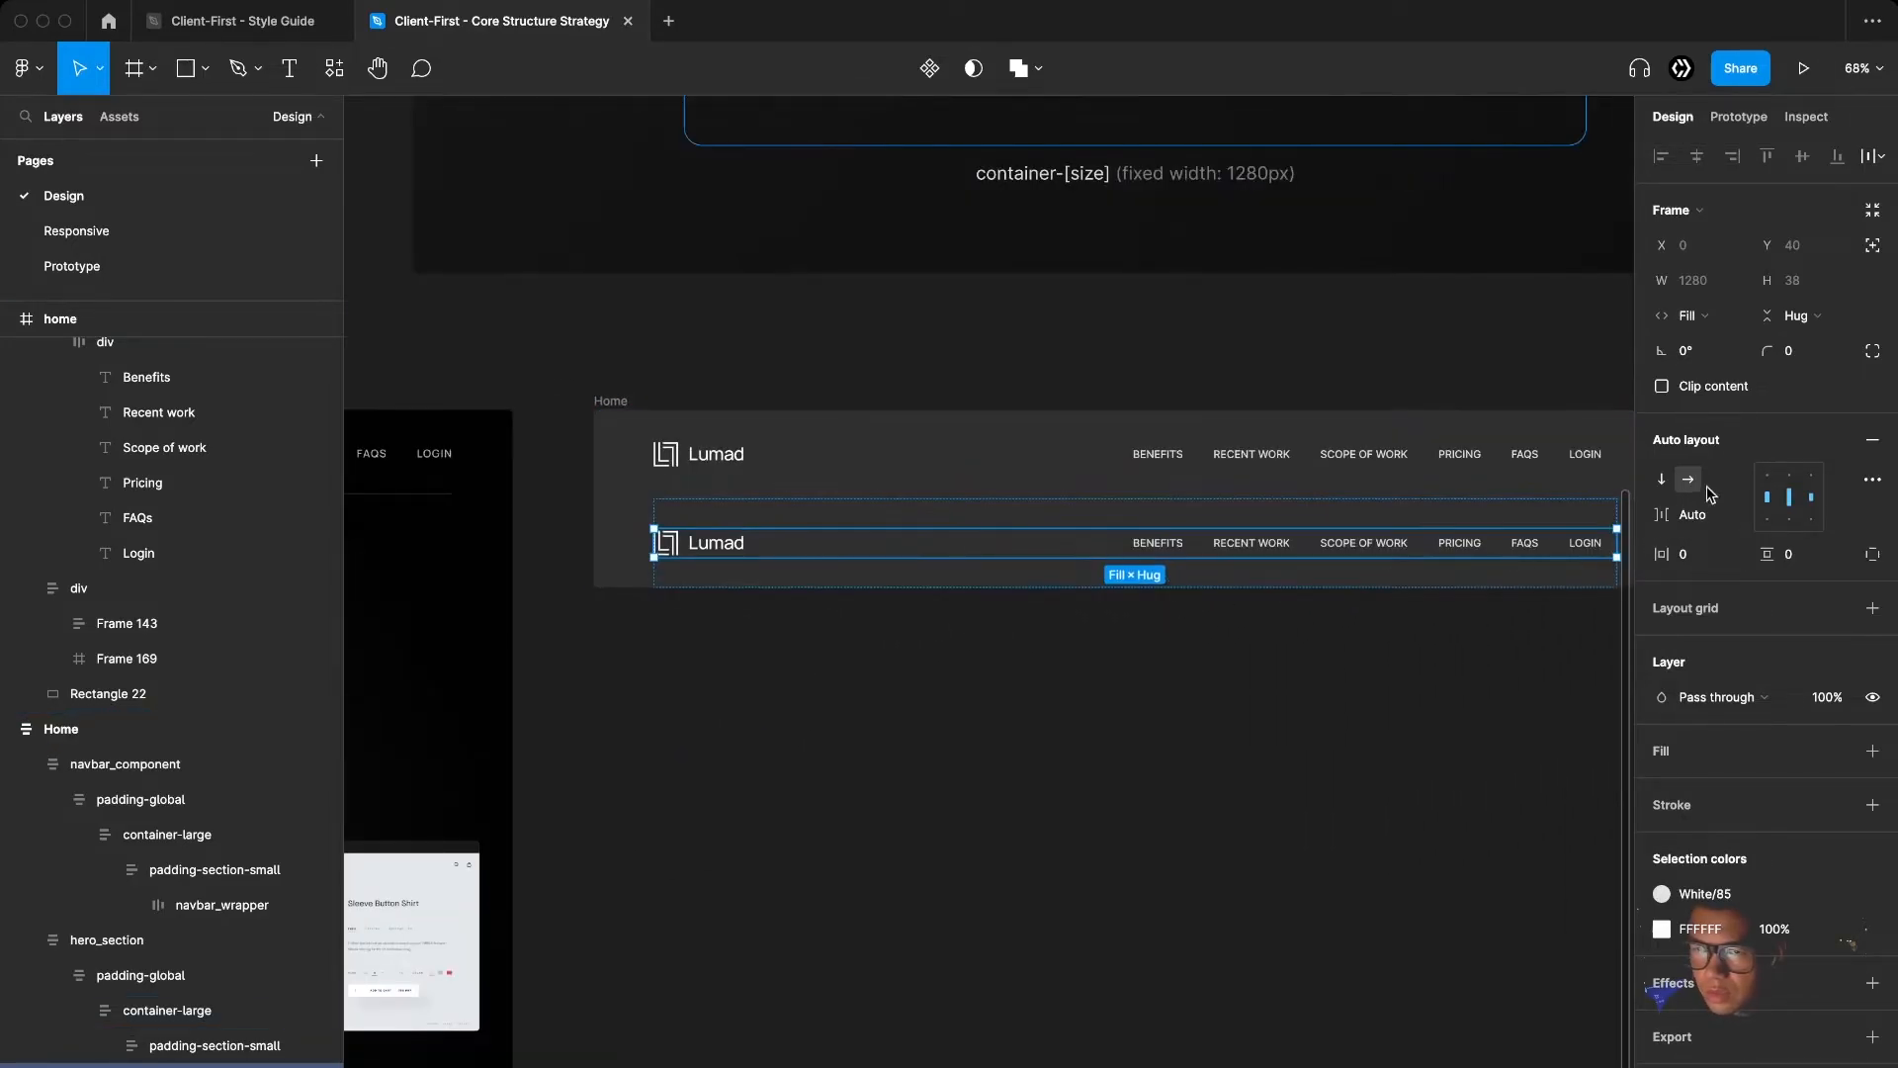
click(1666, 483)
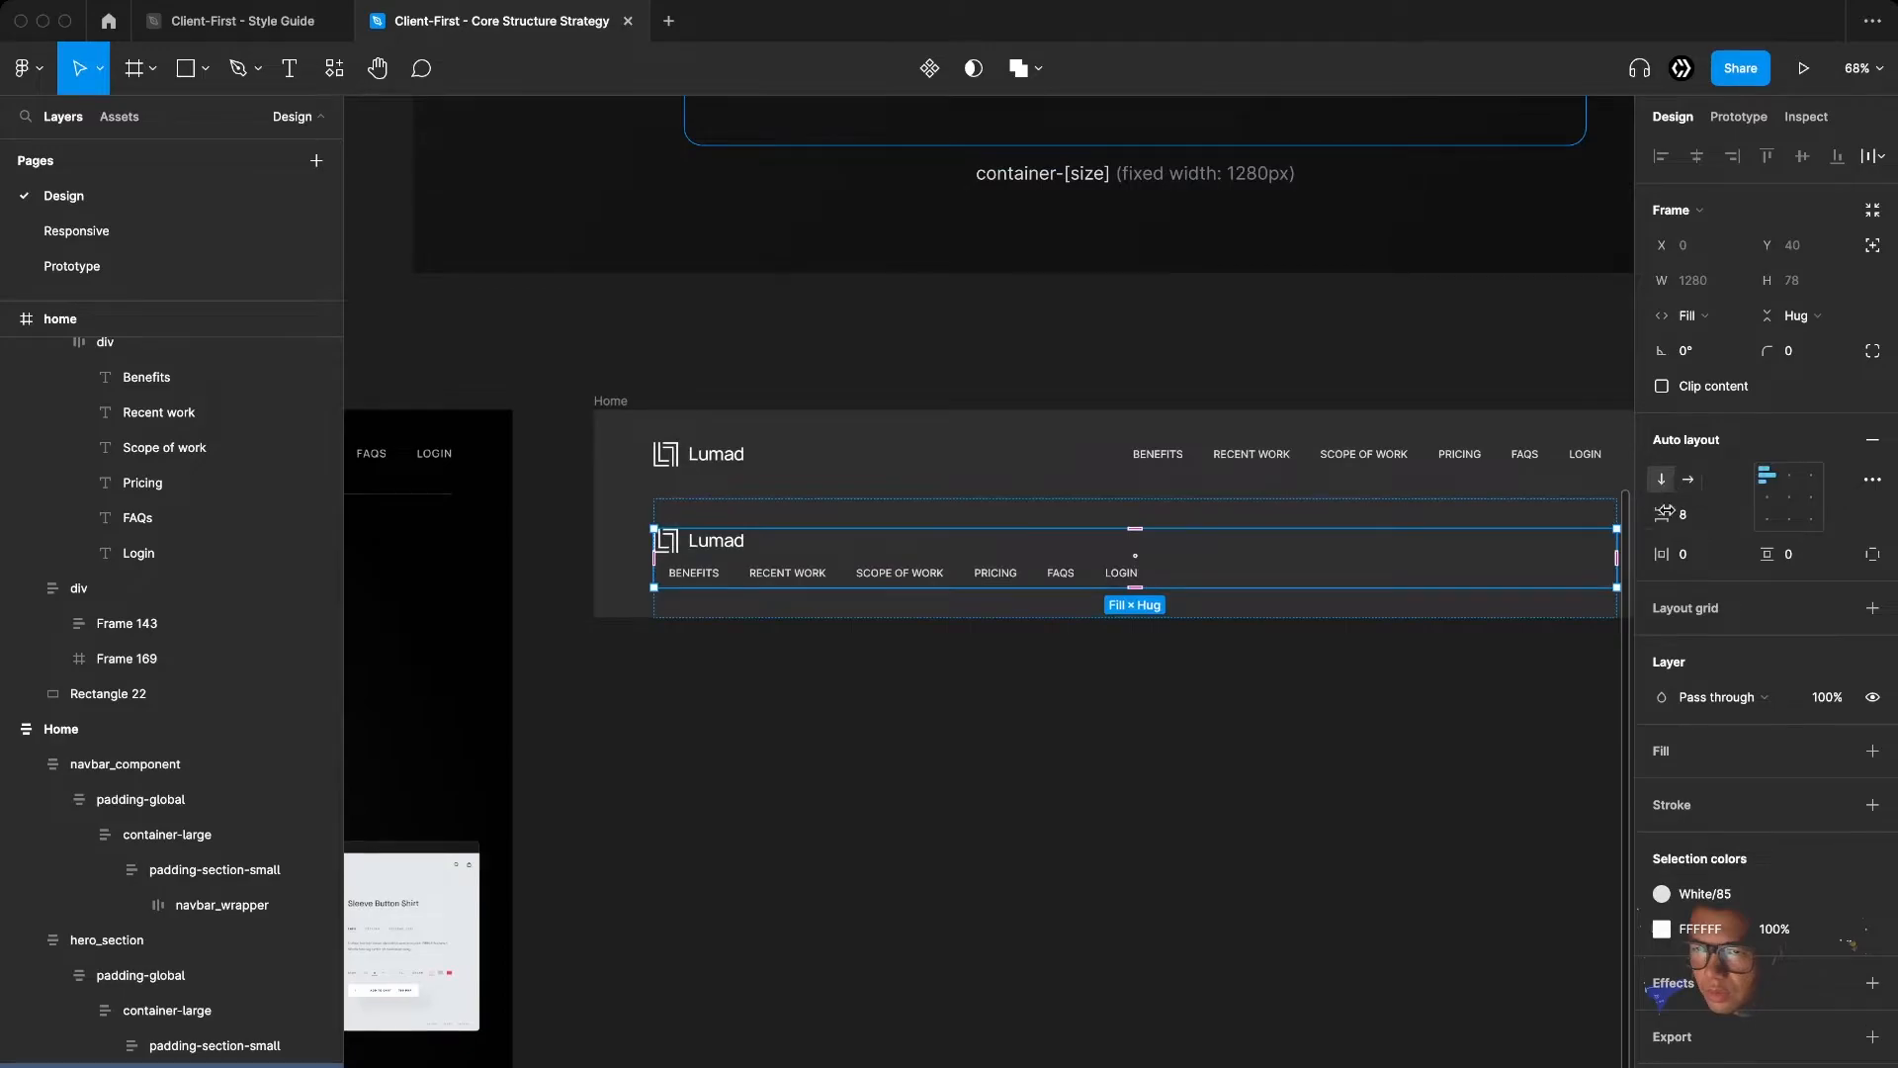
Set the spacing between items in hero_section's navbar_wrapper to 80
scroll(821, 827, down, 3)
drag(821, 827, 1371, 756)
super+click(585, 728)
click(582, 661)
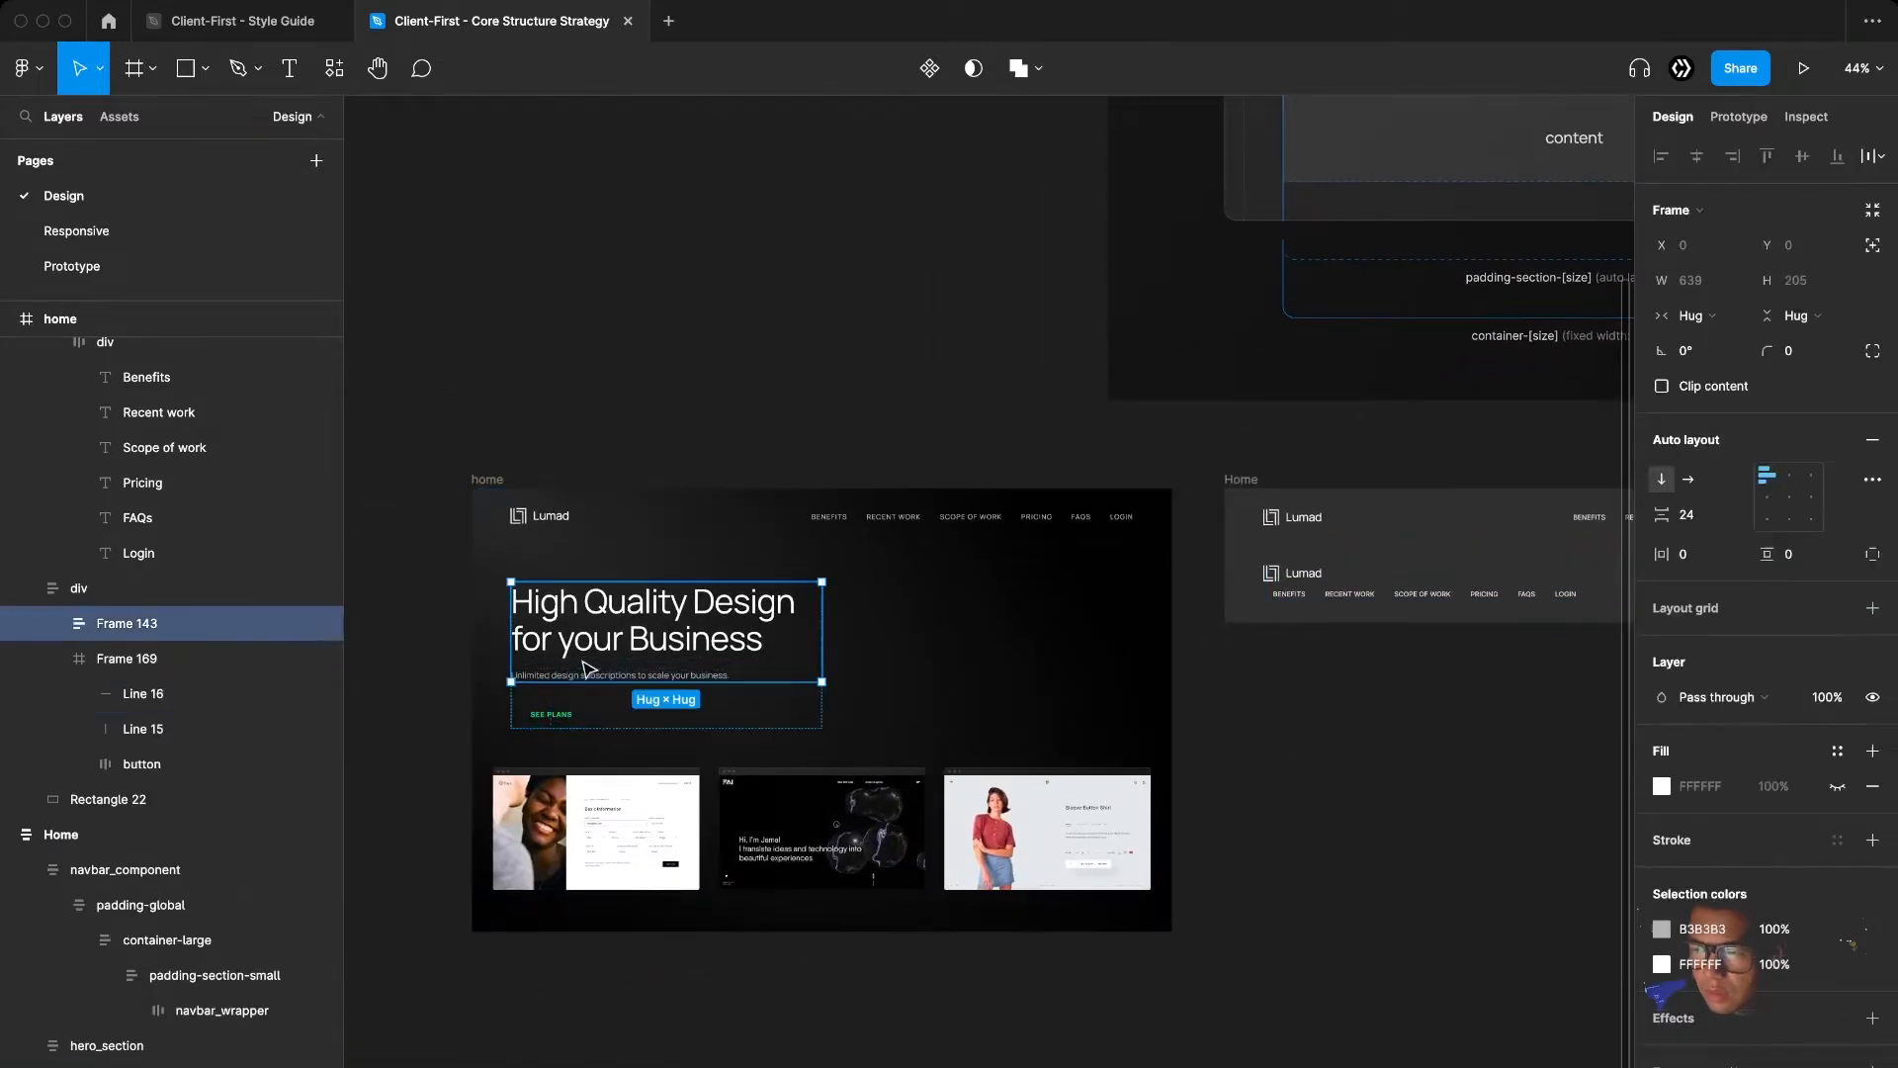
click(562, 719)
drag(1240, 649, 839, 670)
super+click(903, 594)
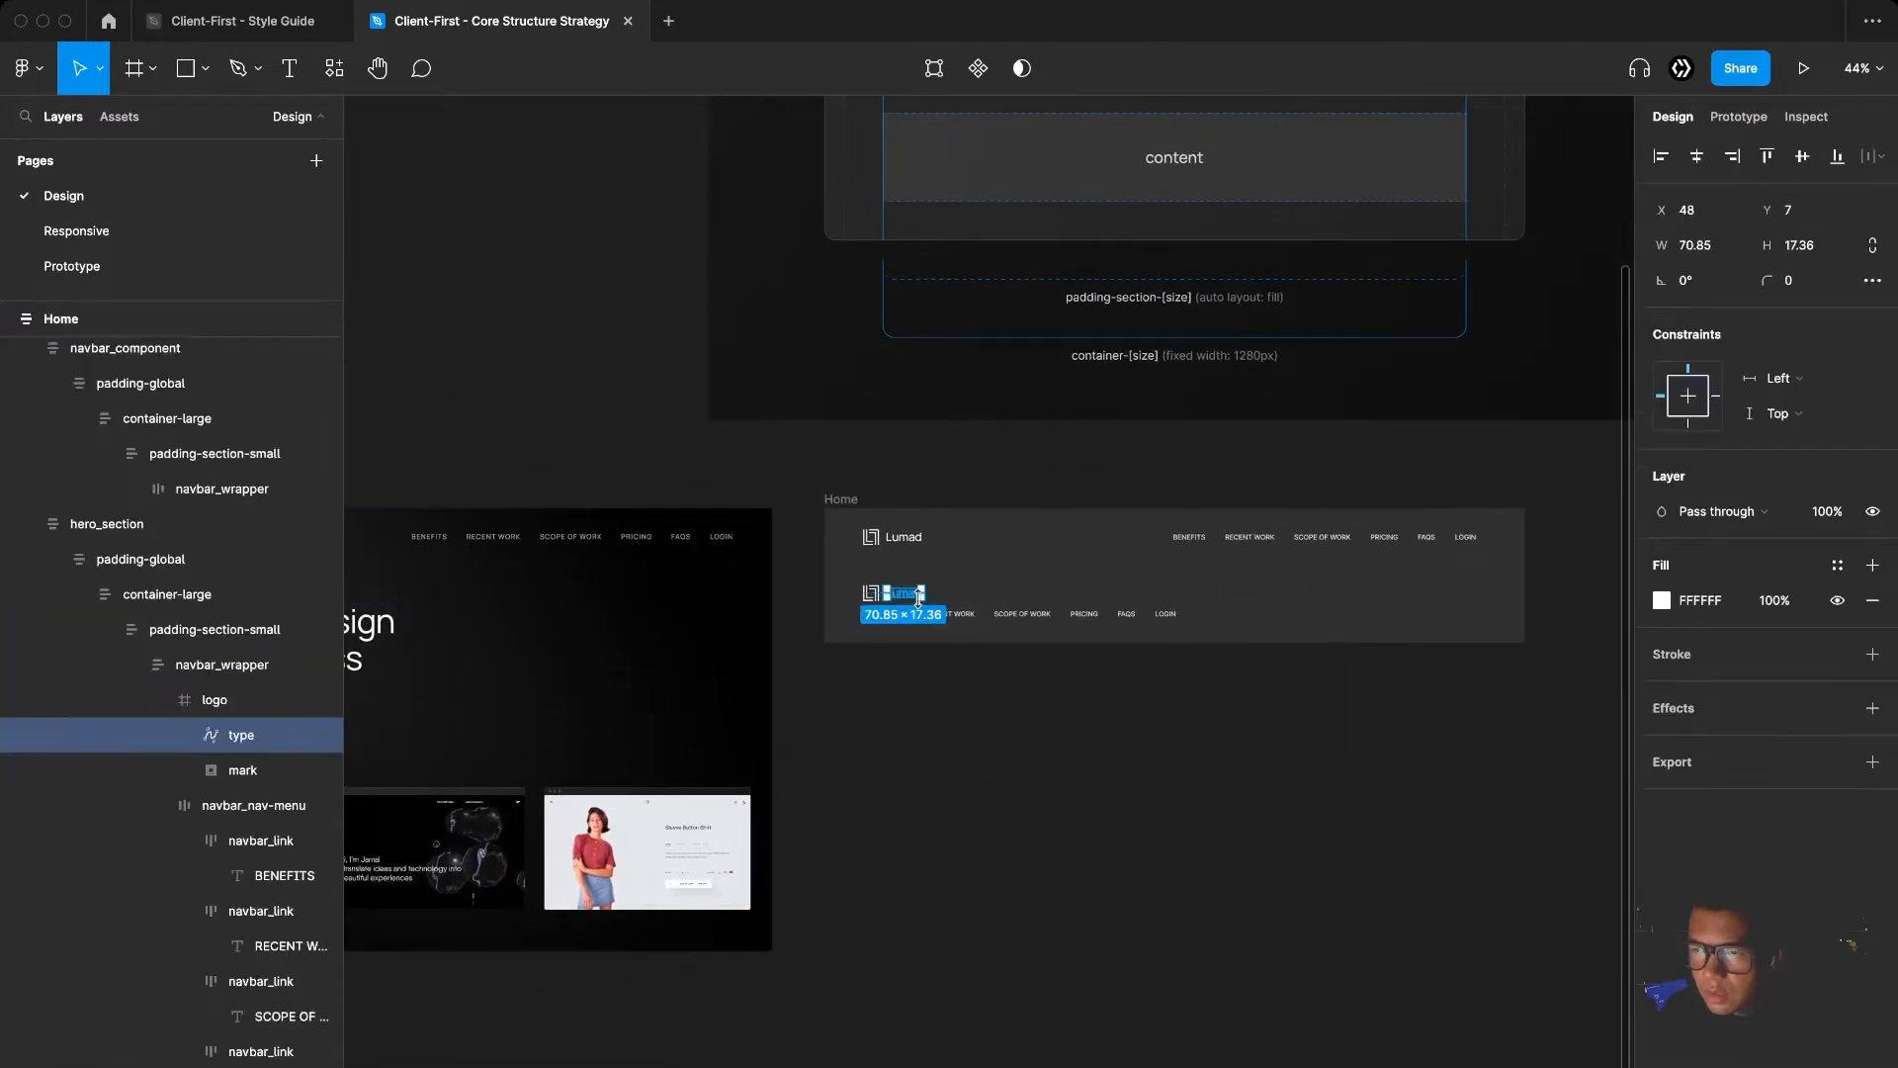
click(1067, 595)
click(1702, 516)
text(80)
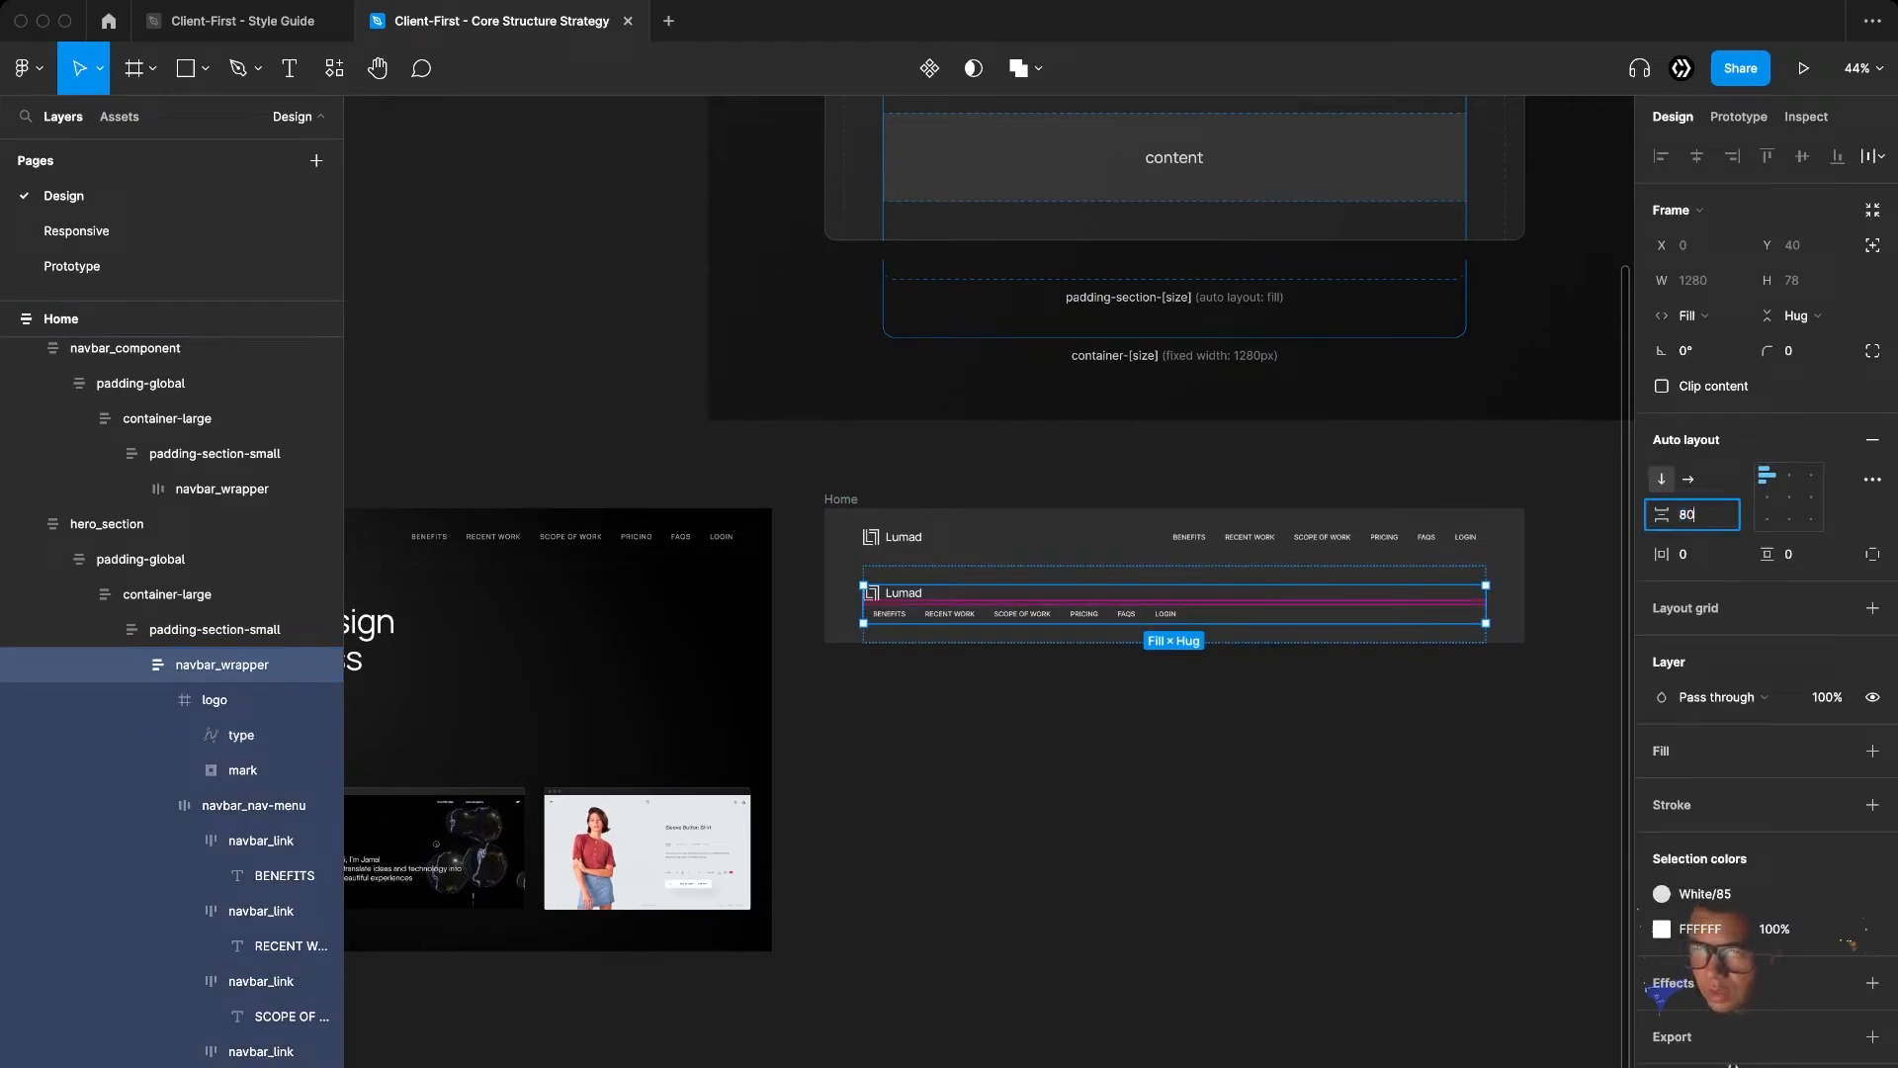
key(Return)
Copy the div holding the headline, description and SEE PLANS button from the original home design
scroll(966, 872, down, 3)
drag(966, 872, 1279, 804)
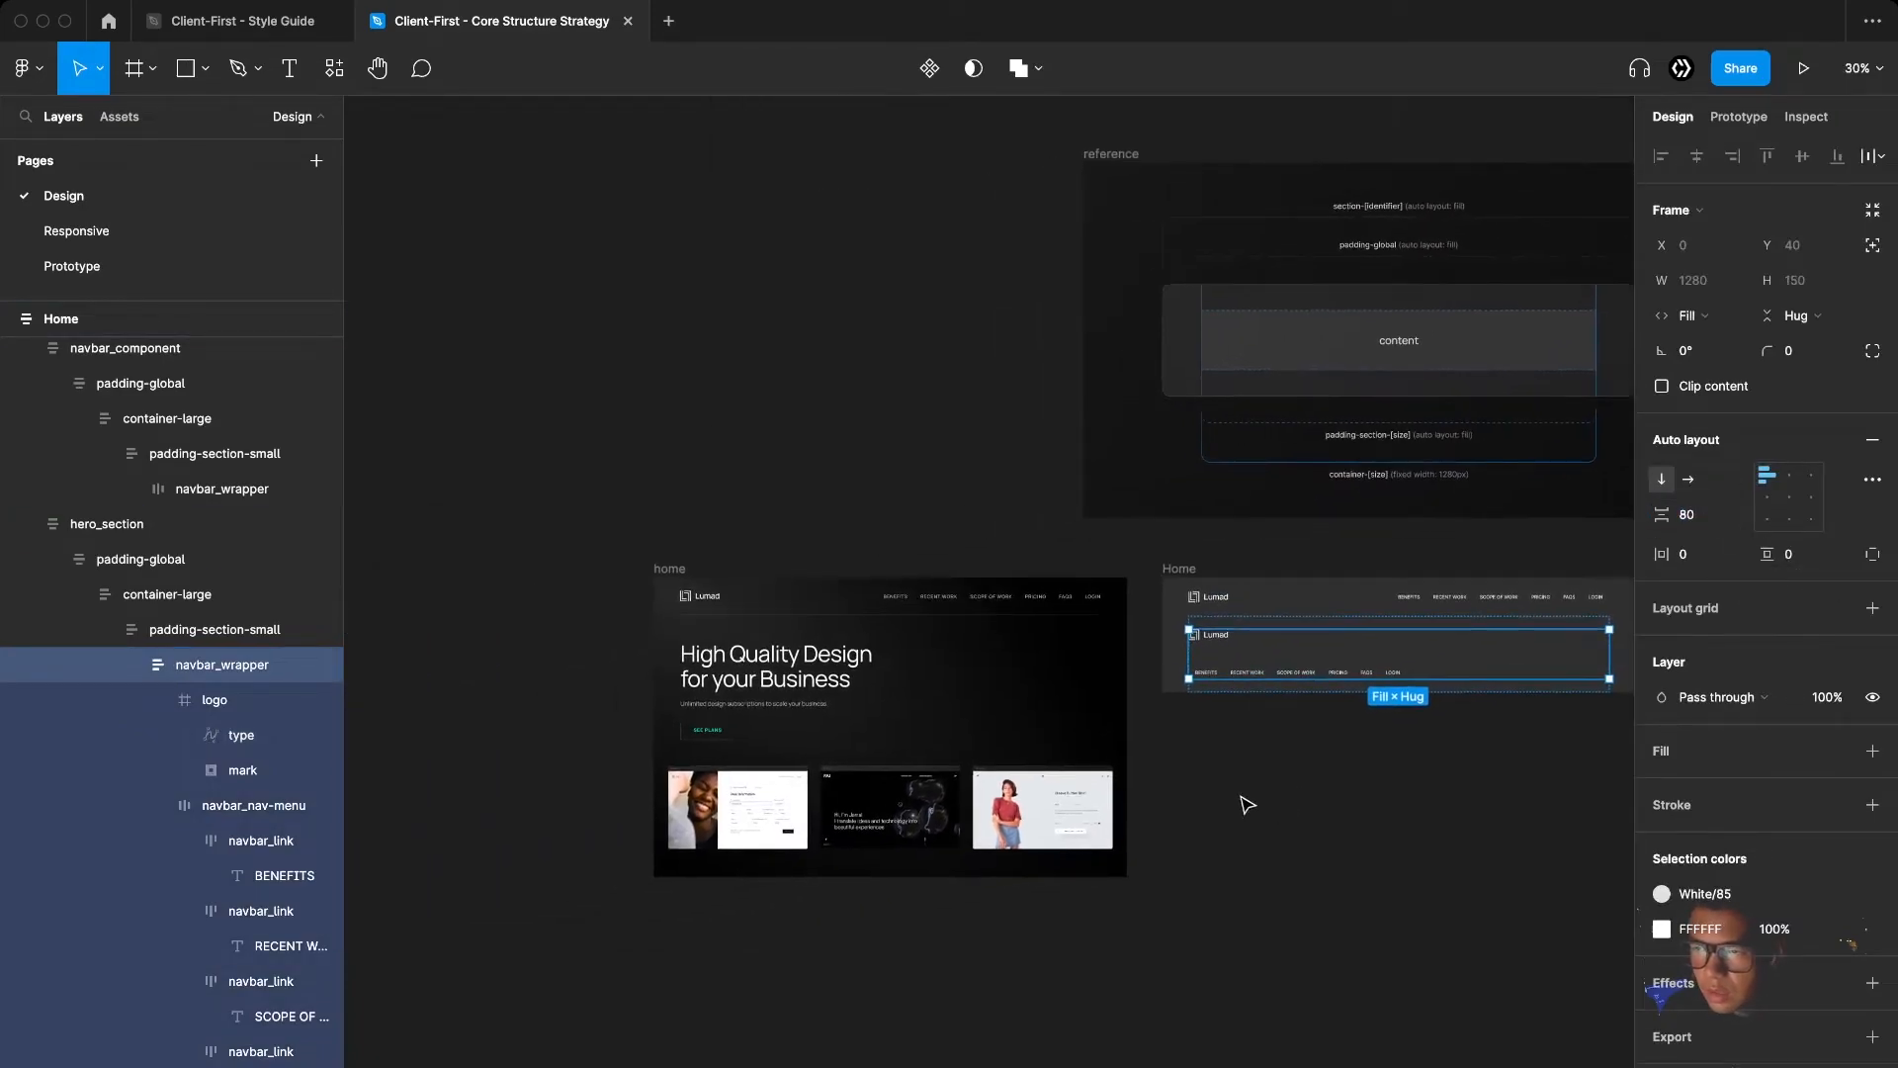
scroll(782, 682, up, 2)
super+click(753, 675)
scroll(222, 536, up, 2)
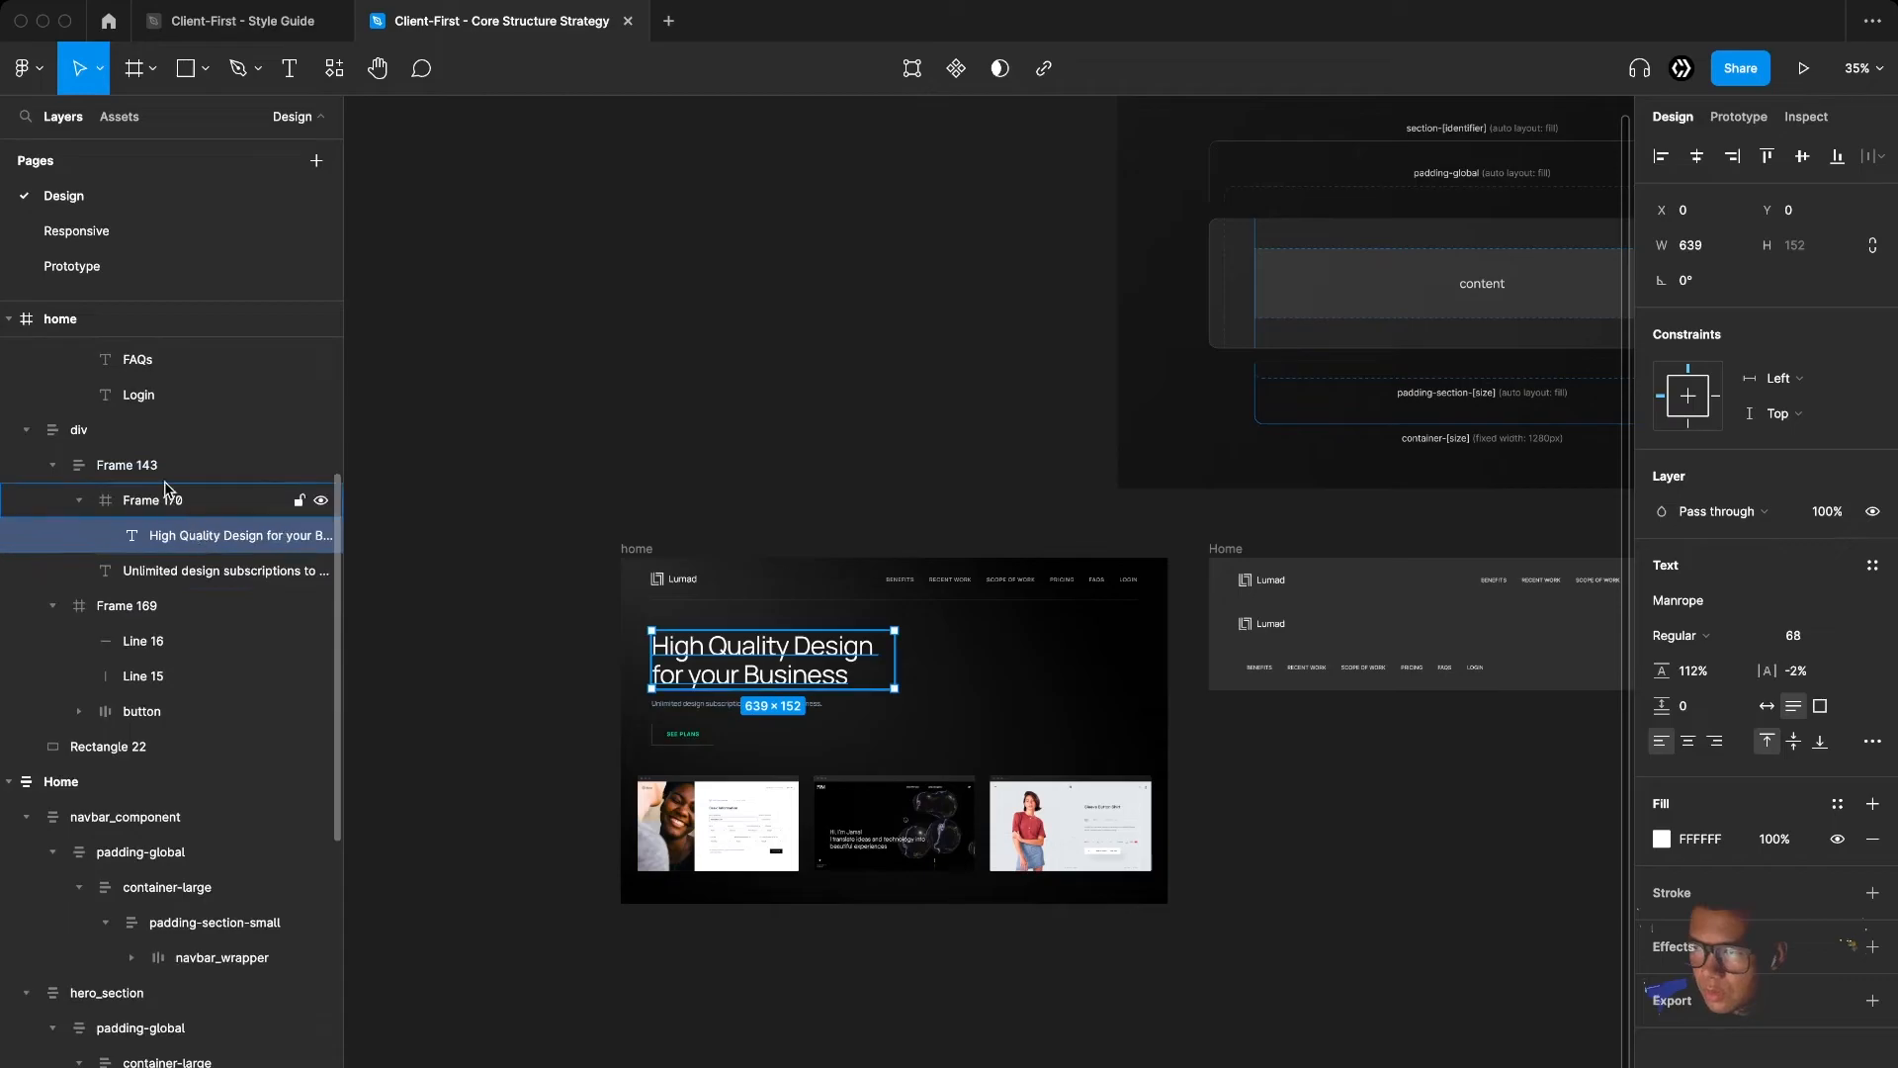
click(81, 472)
click(53, 472)
scroll(966, 721, right, 6)
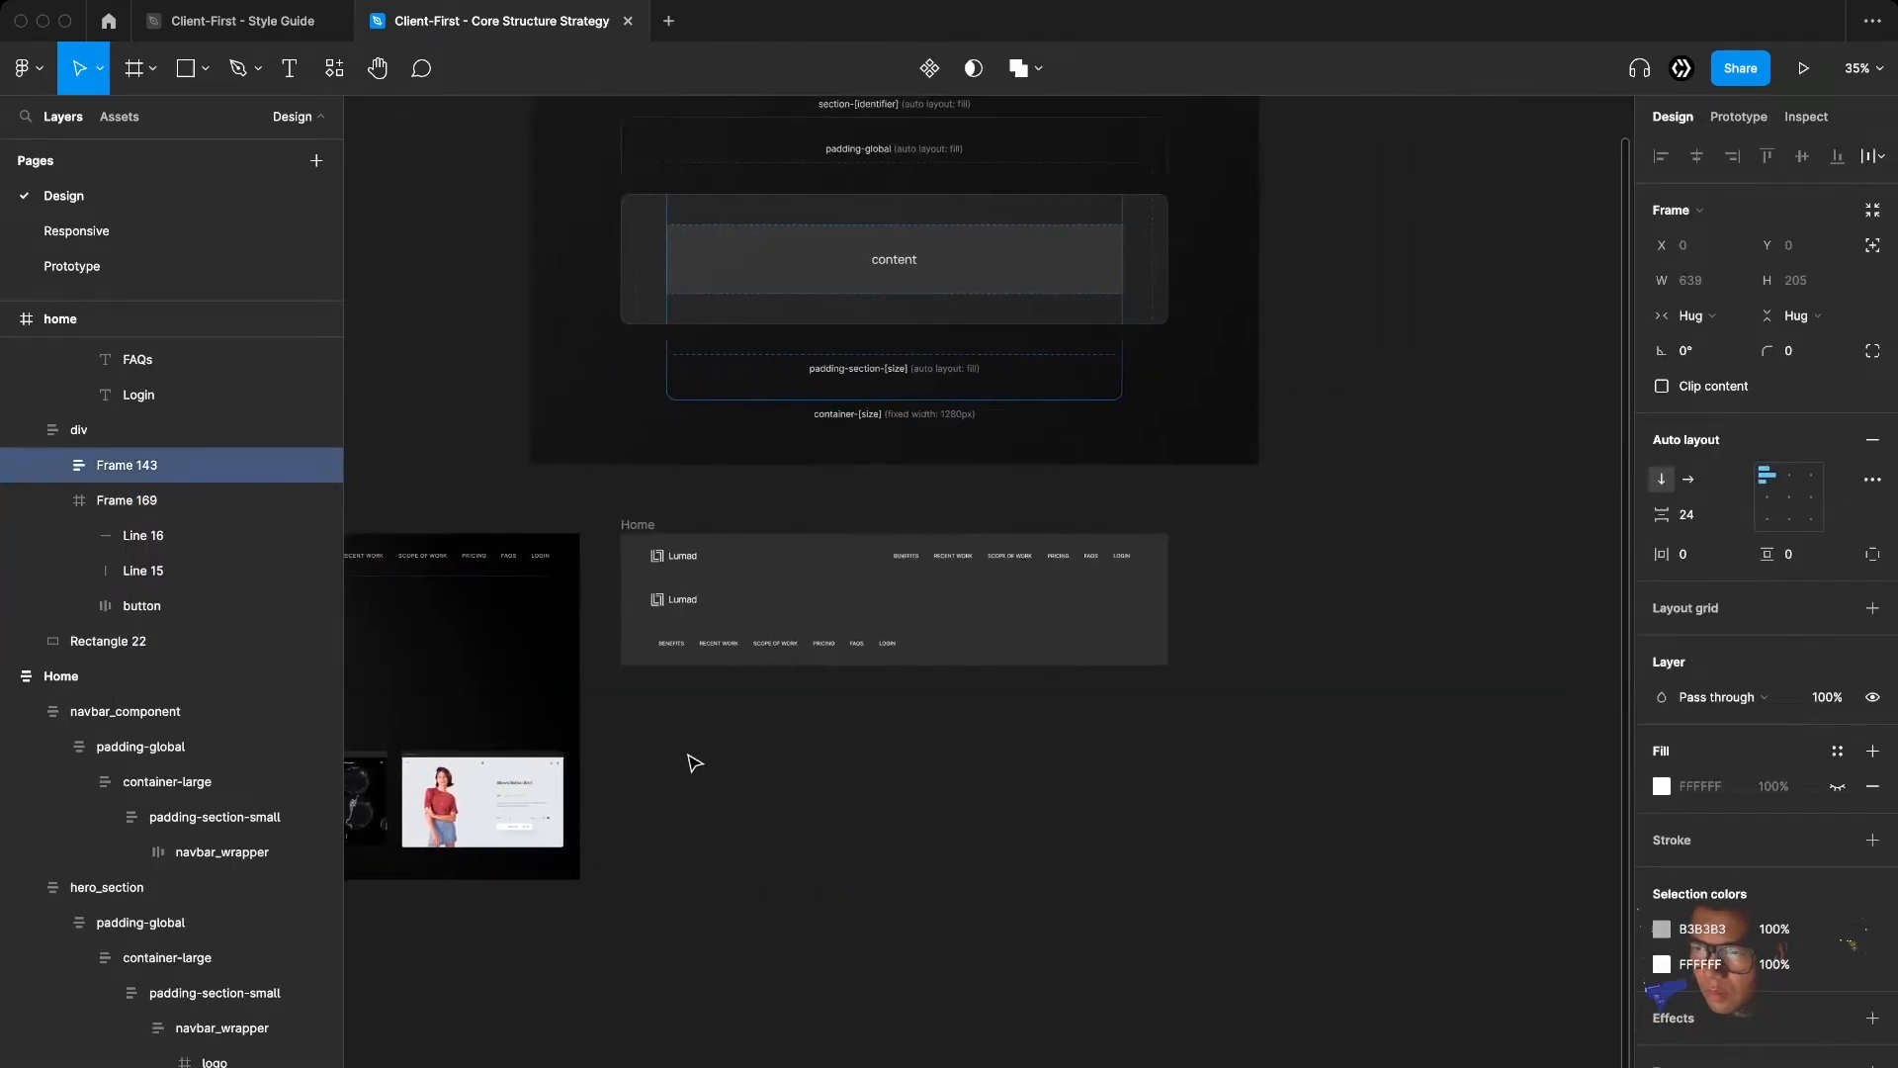
scroll(682, 762, left, 6)
click(786, 713)
scroll(1087, 712, right, 5)
scroll(767, 643, up, 3)
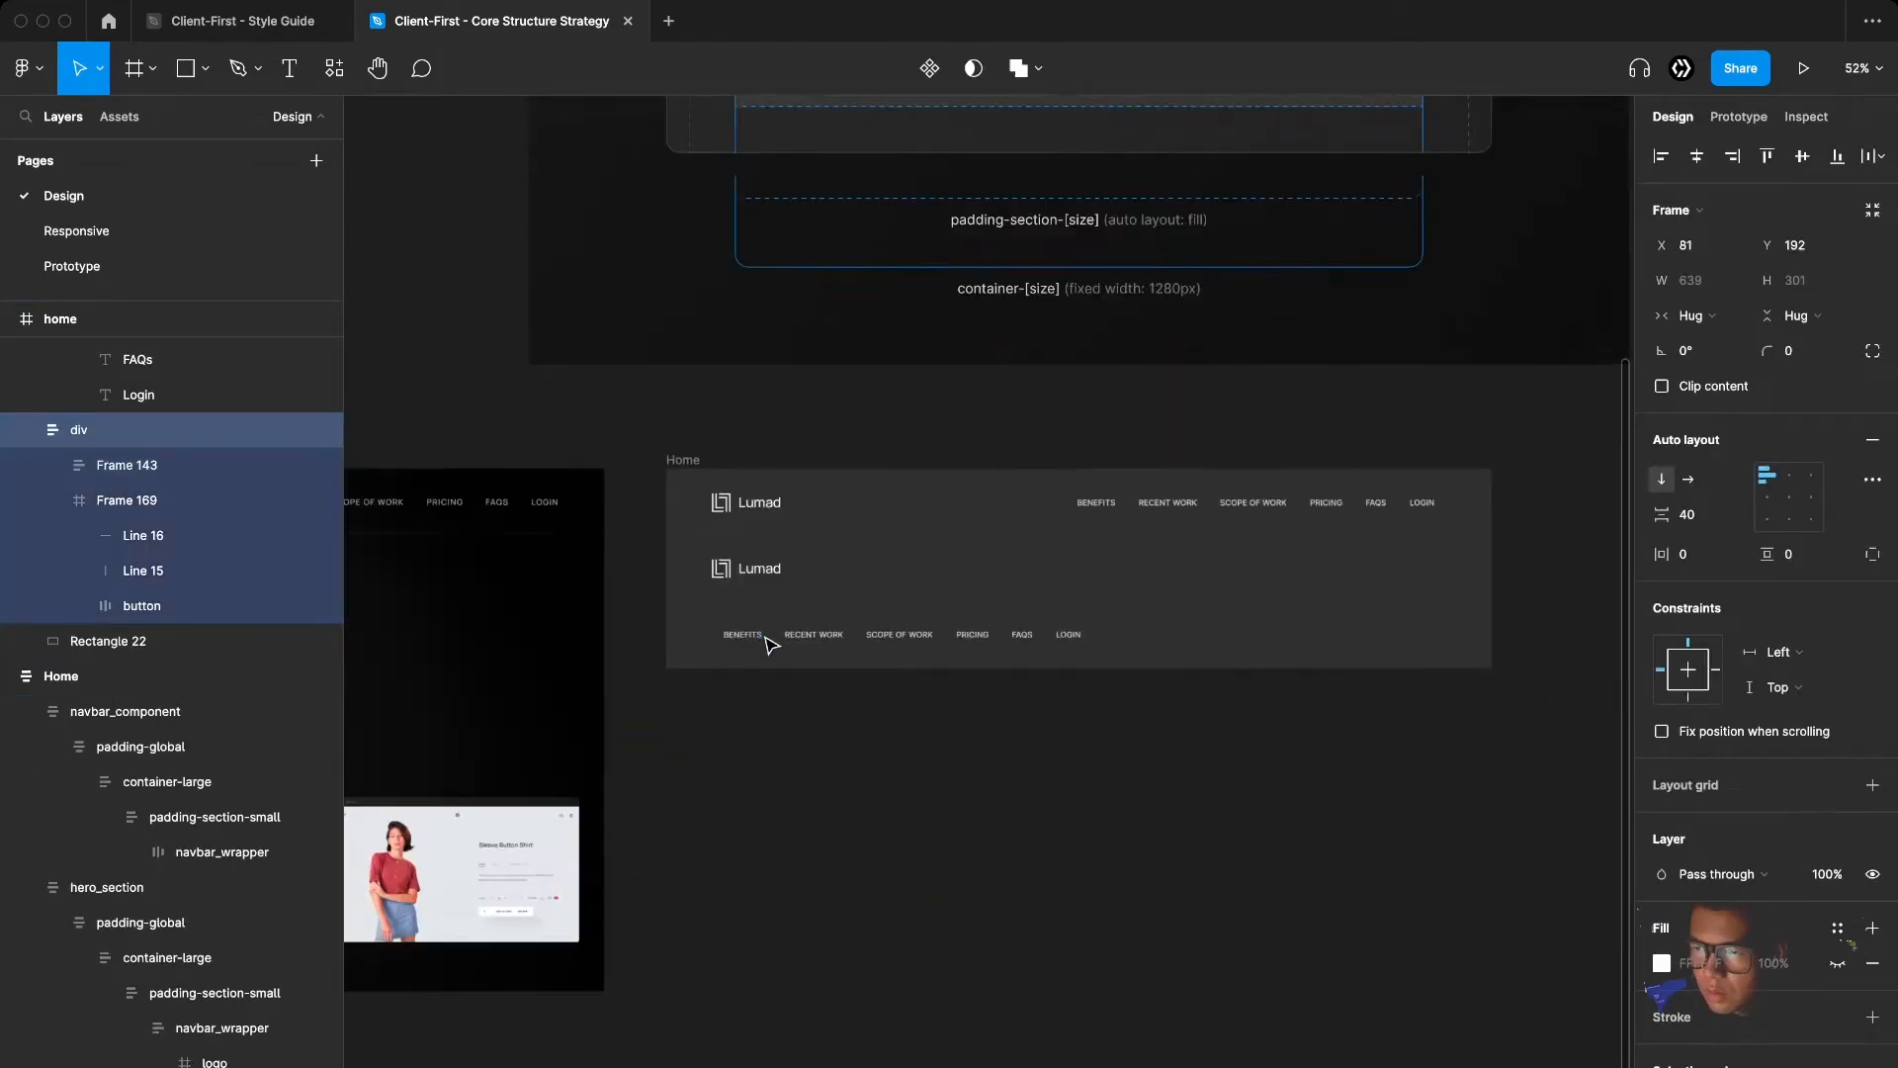
Paste the copied div after the logo in hero_section's navbar_wrapper, and delete that logo
super+click(755, 597)
double_click(753, 577)
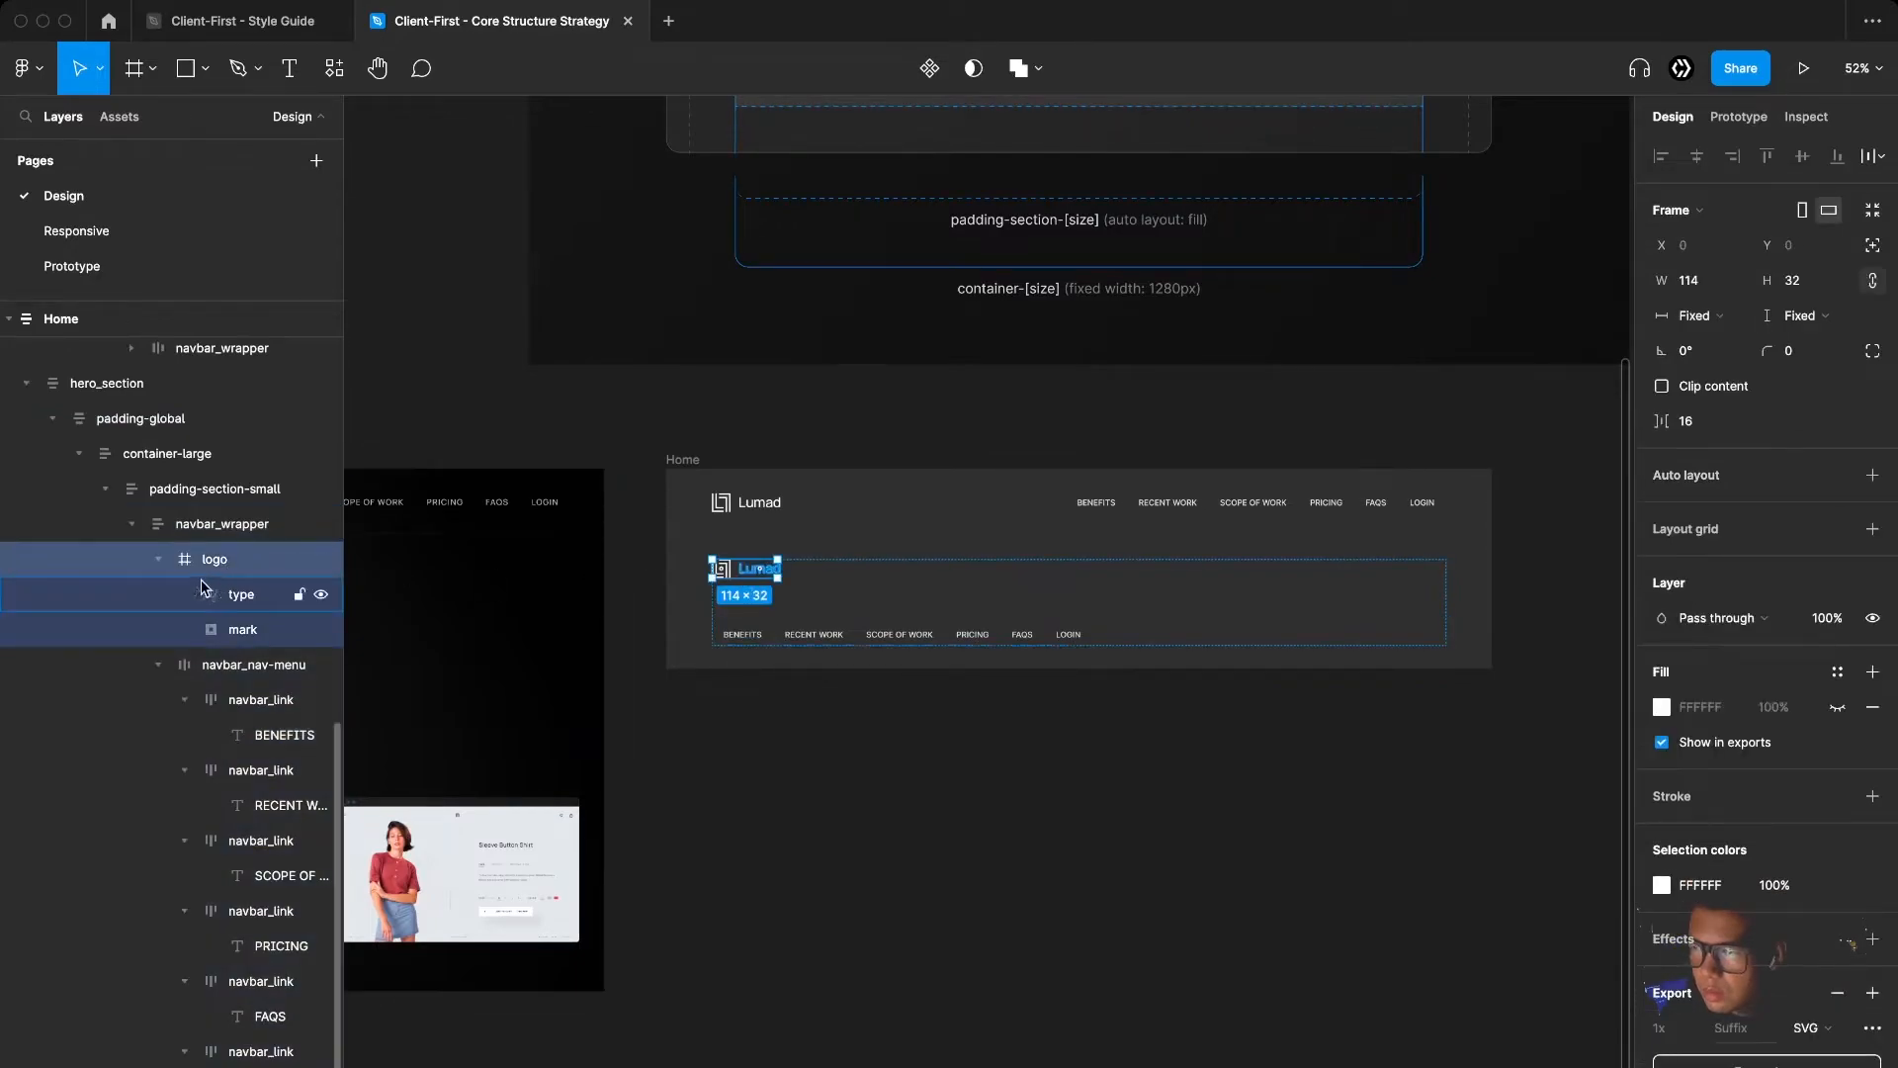
click(158, 560)
key(super+v)
click(214, 593)
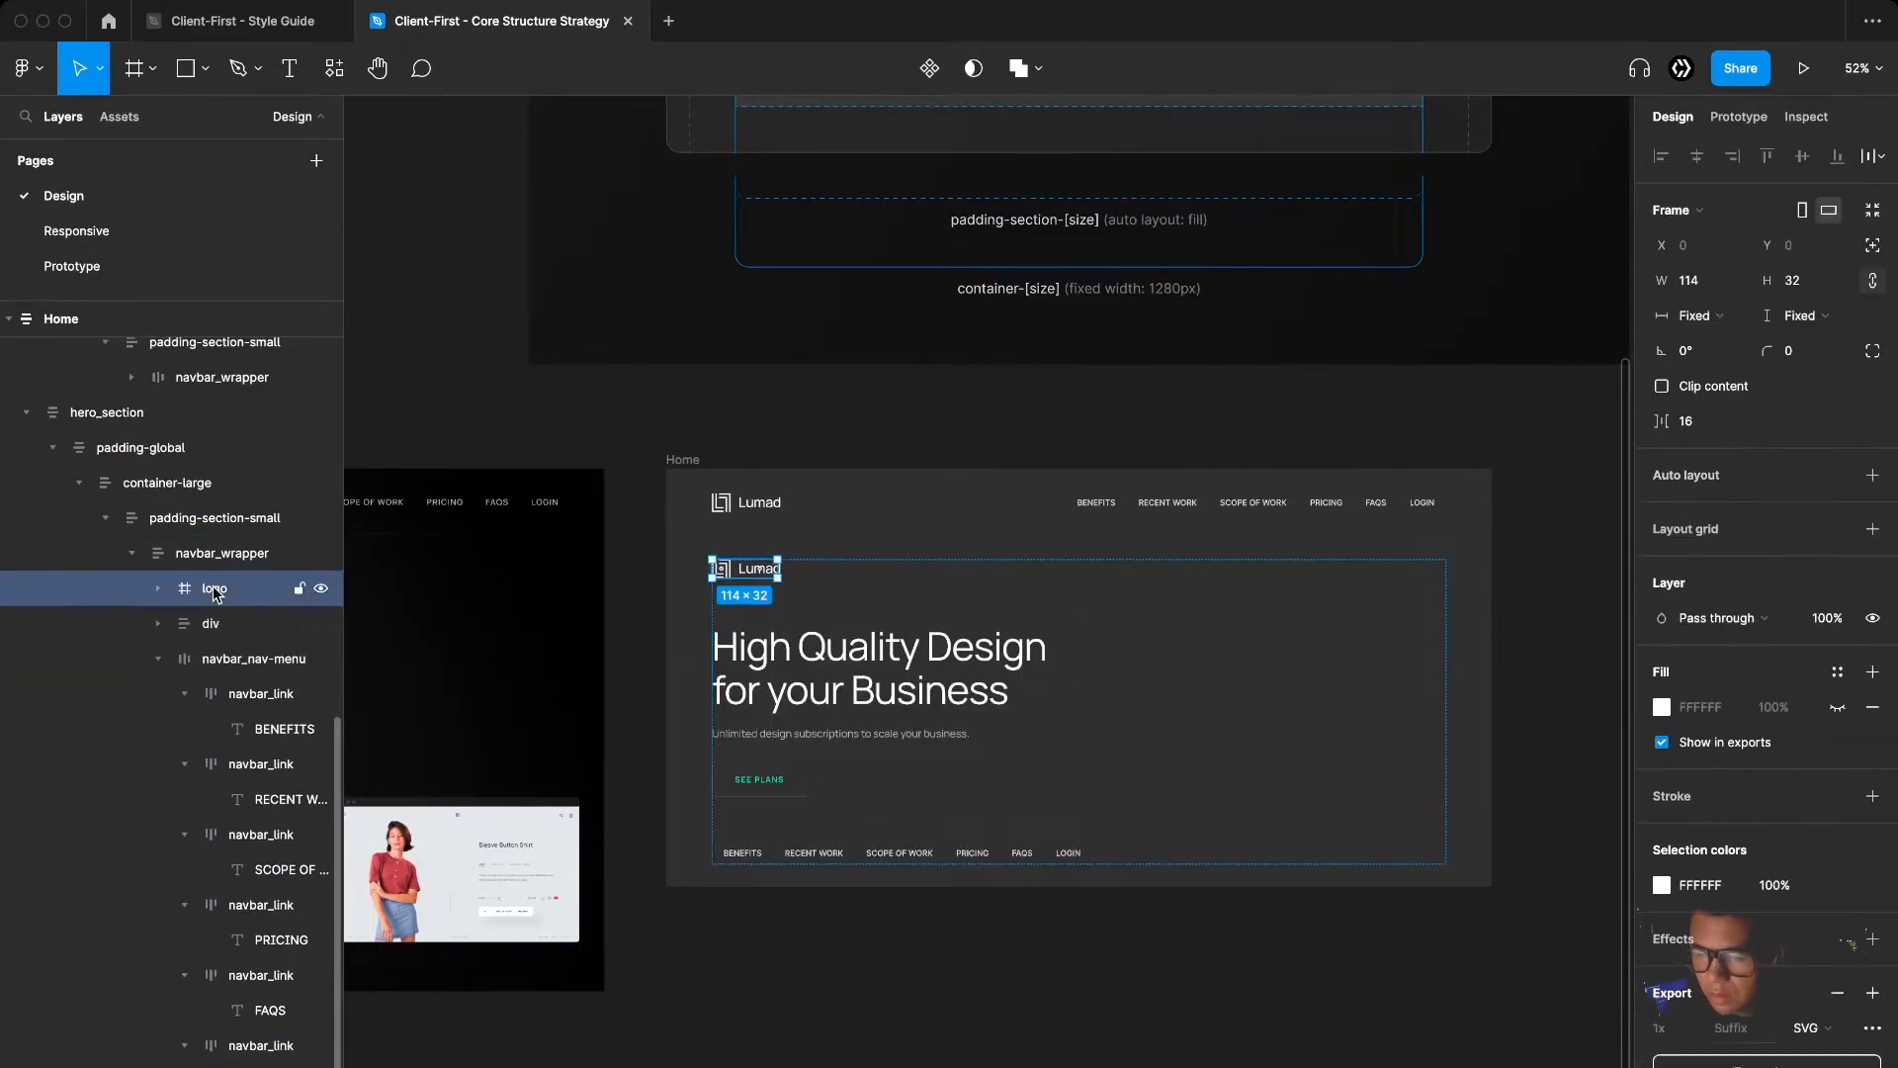
key(Delete)
Examine the nested frames and texts of the pasted div, from the headline up to its outer container
super+click(844, 625)
scroll(852, 657, up, 2)
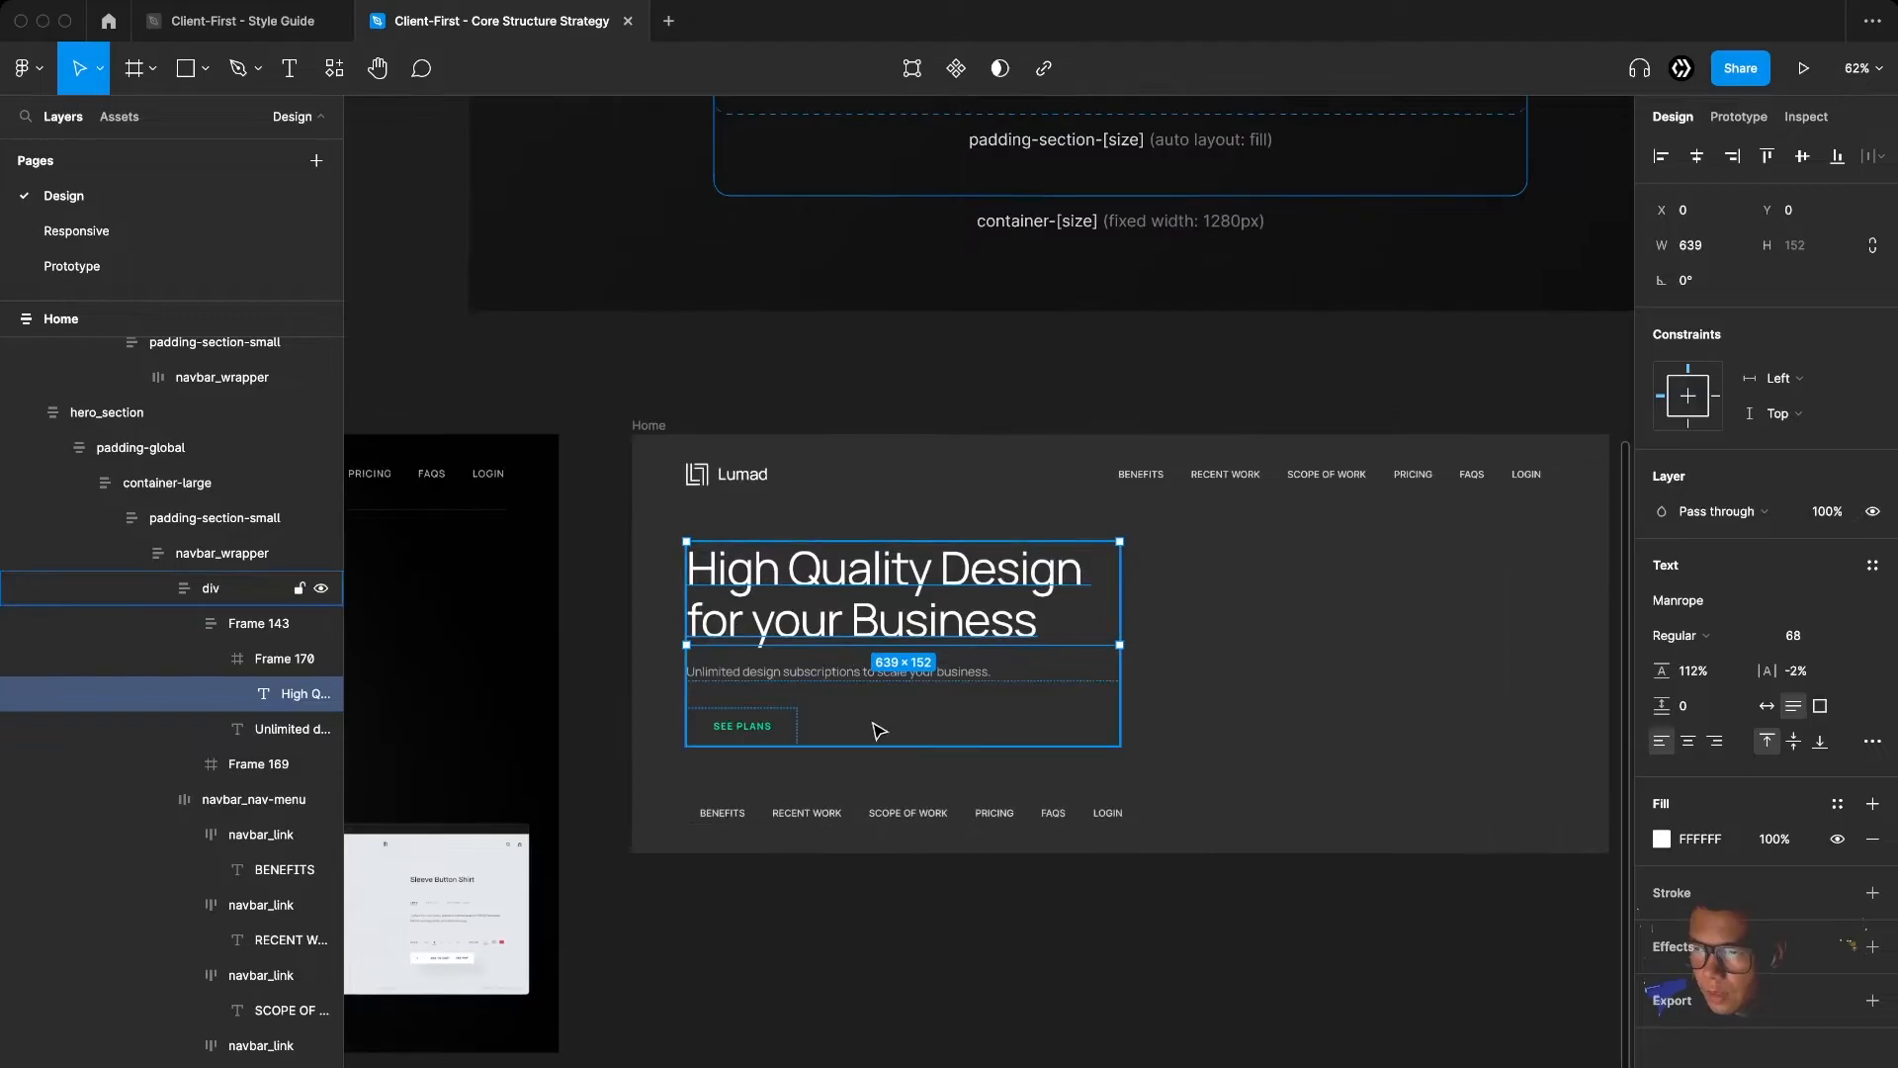
click(841, 673)
scroll(842, 689, up, 4)
click(241, 671)
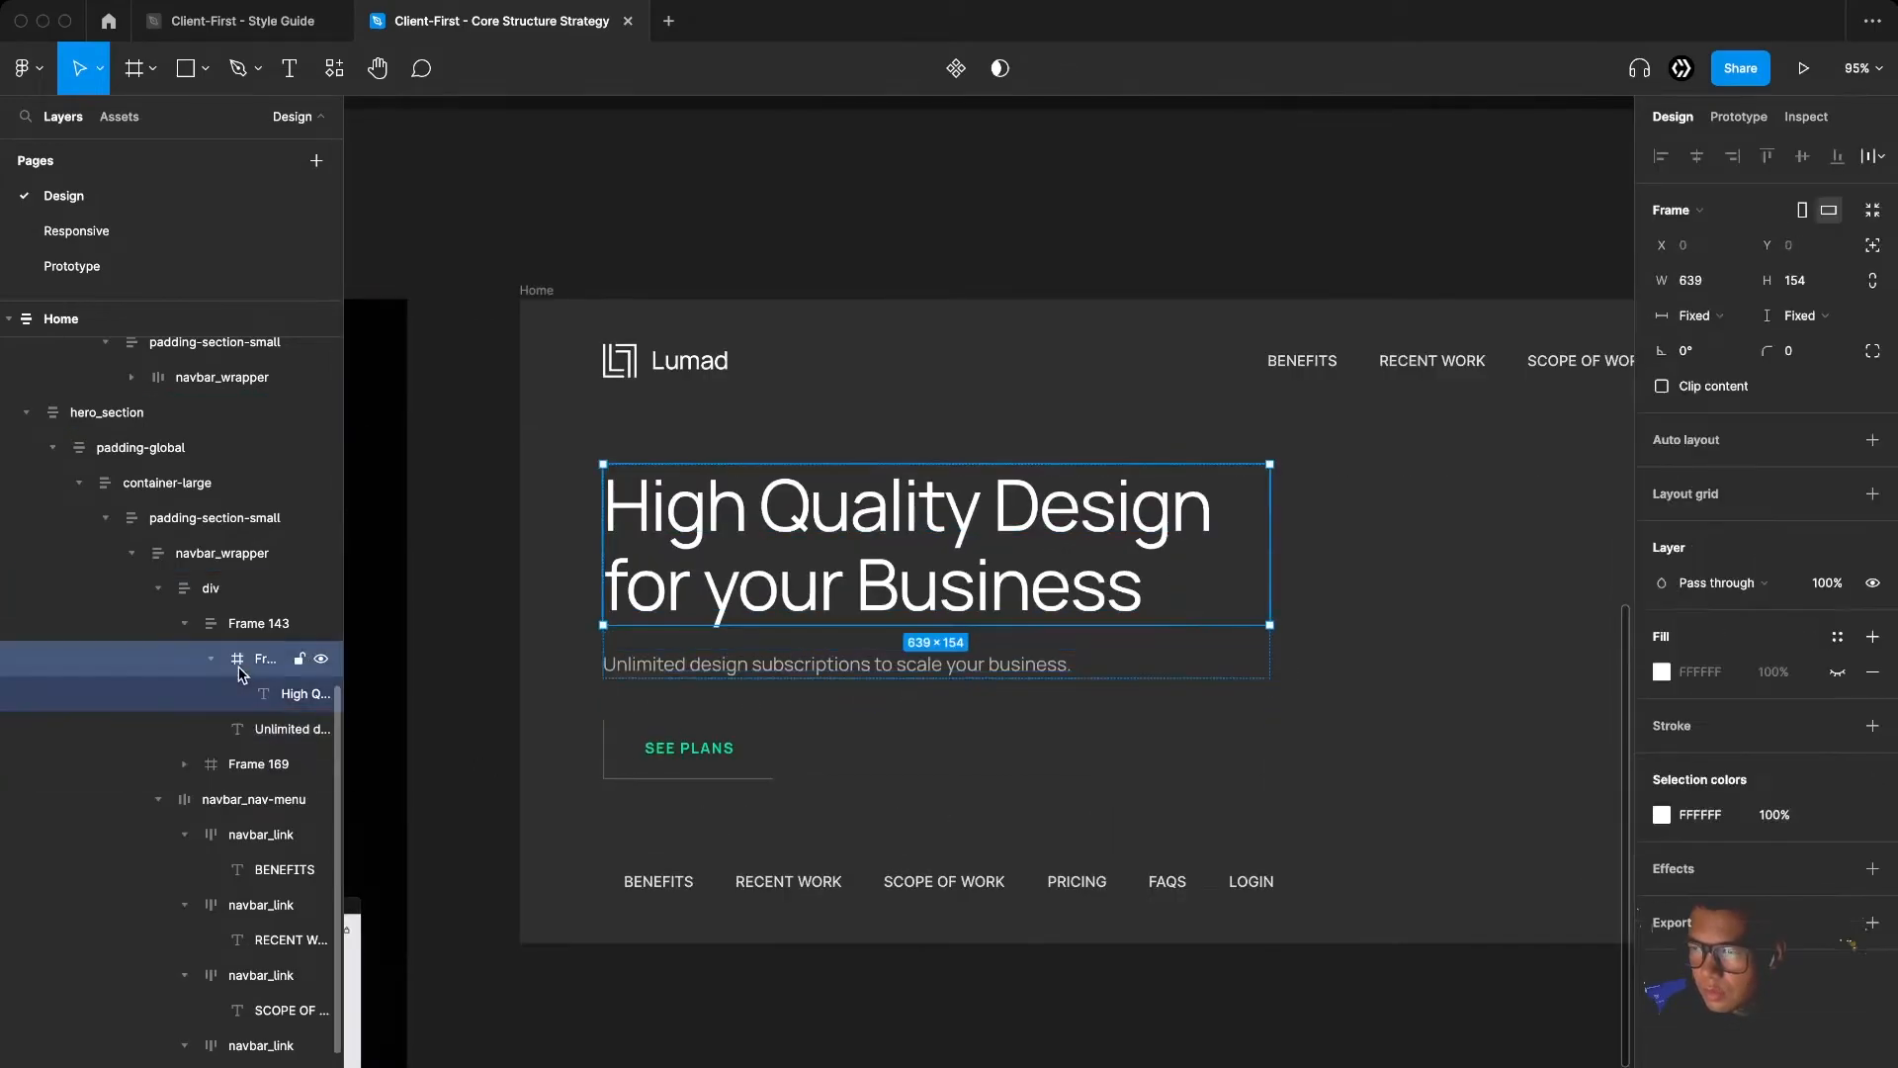
click(255, 623)
click(210, 589)
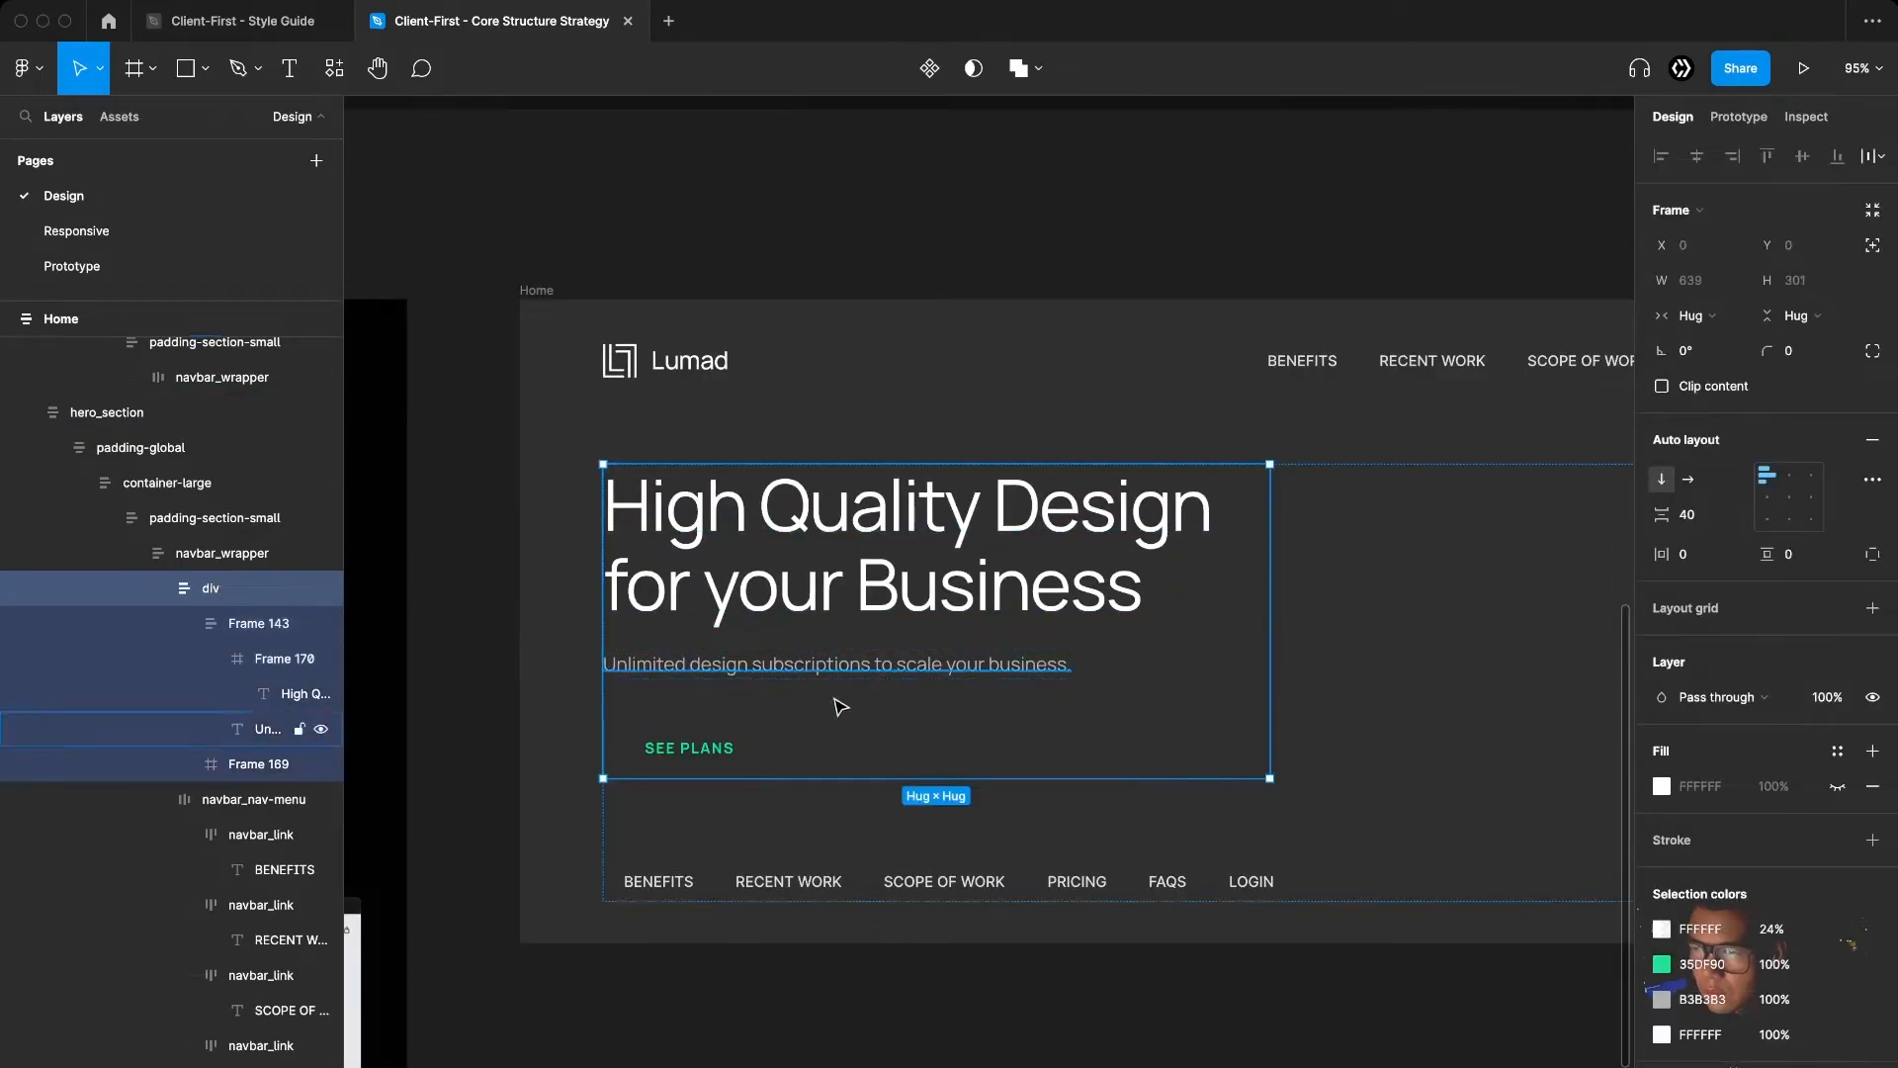
scroll(915, 725, down, 3)
Rename the navbar_wrapper inside hero_section as hero_wrapper
click(193, 554)
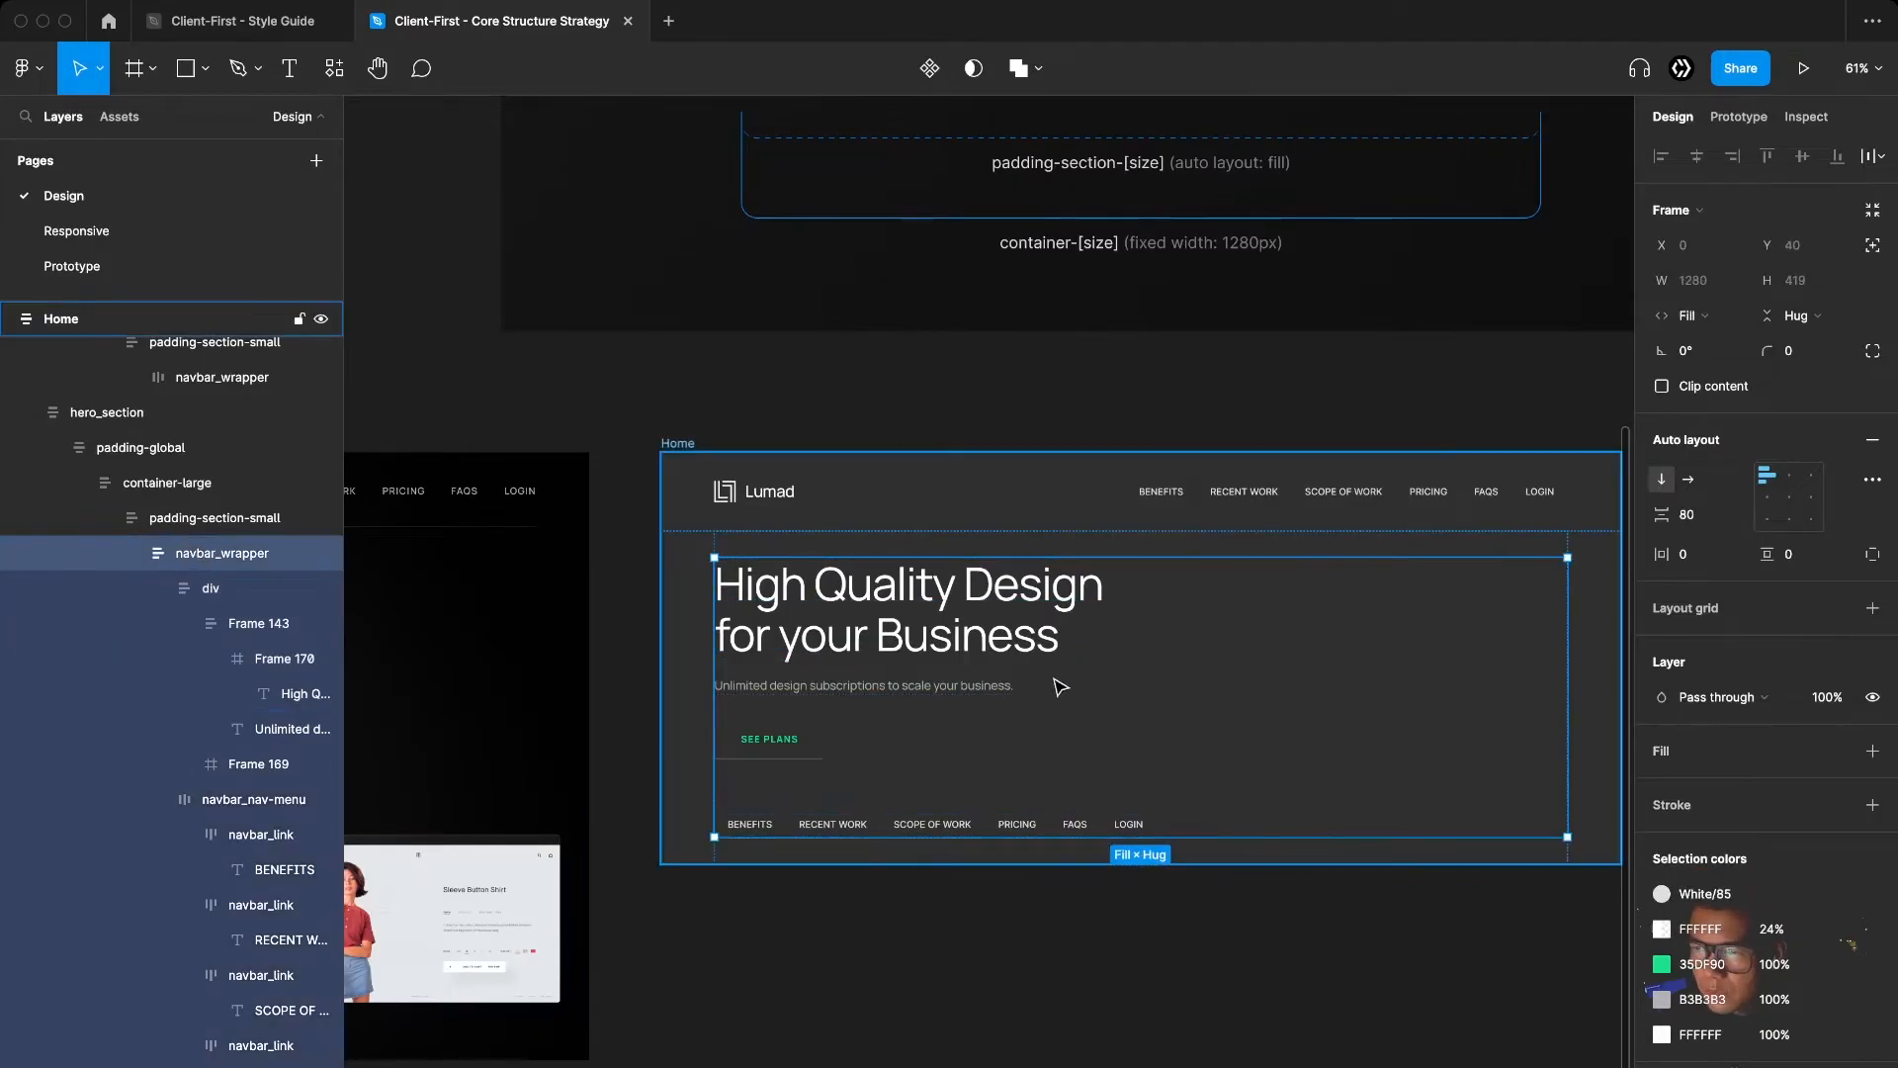
double_click(222, 554)
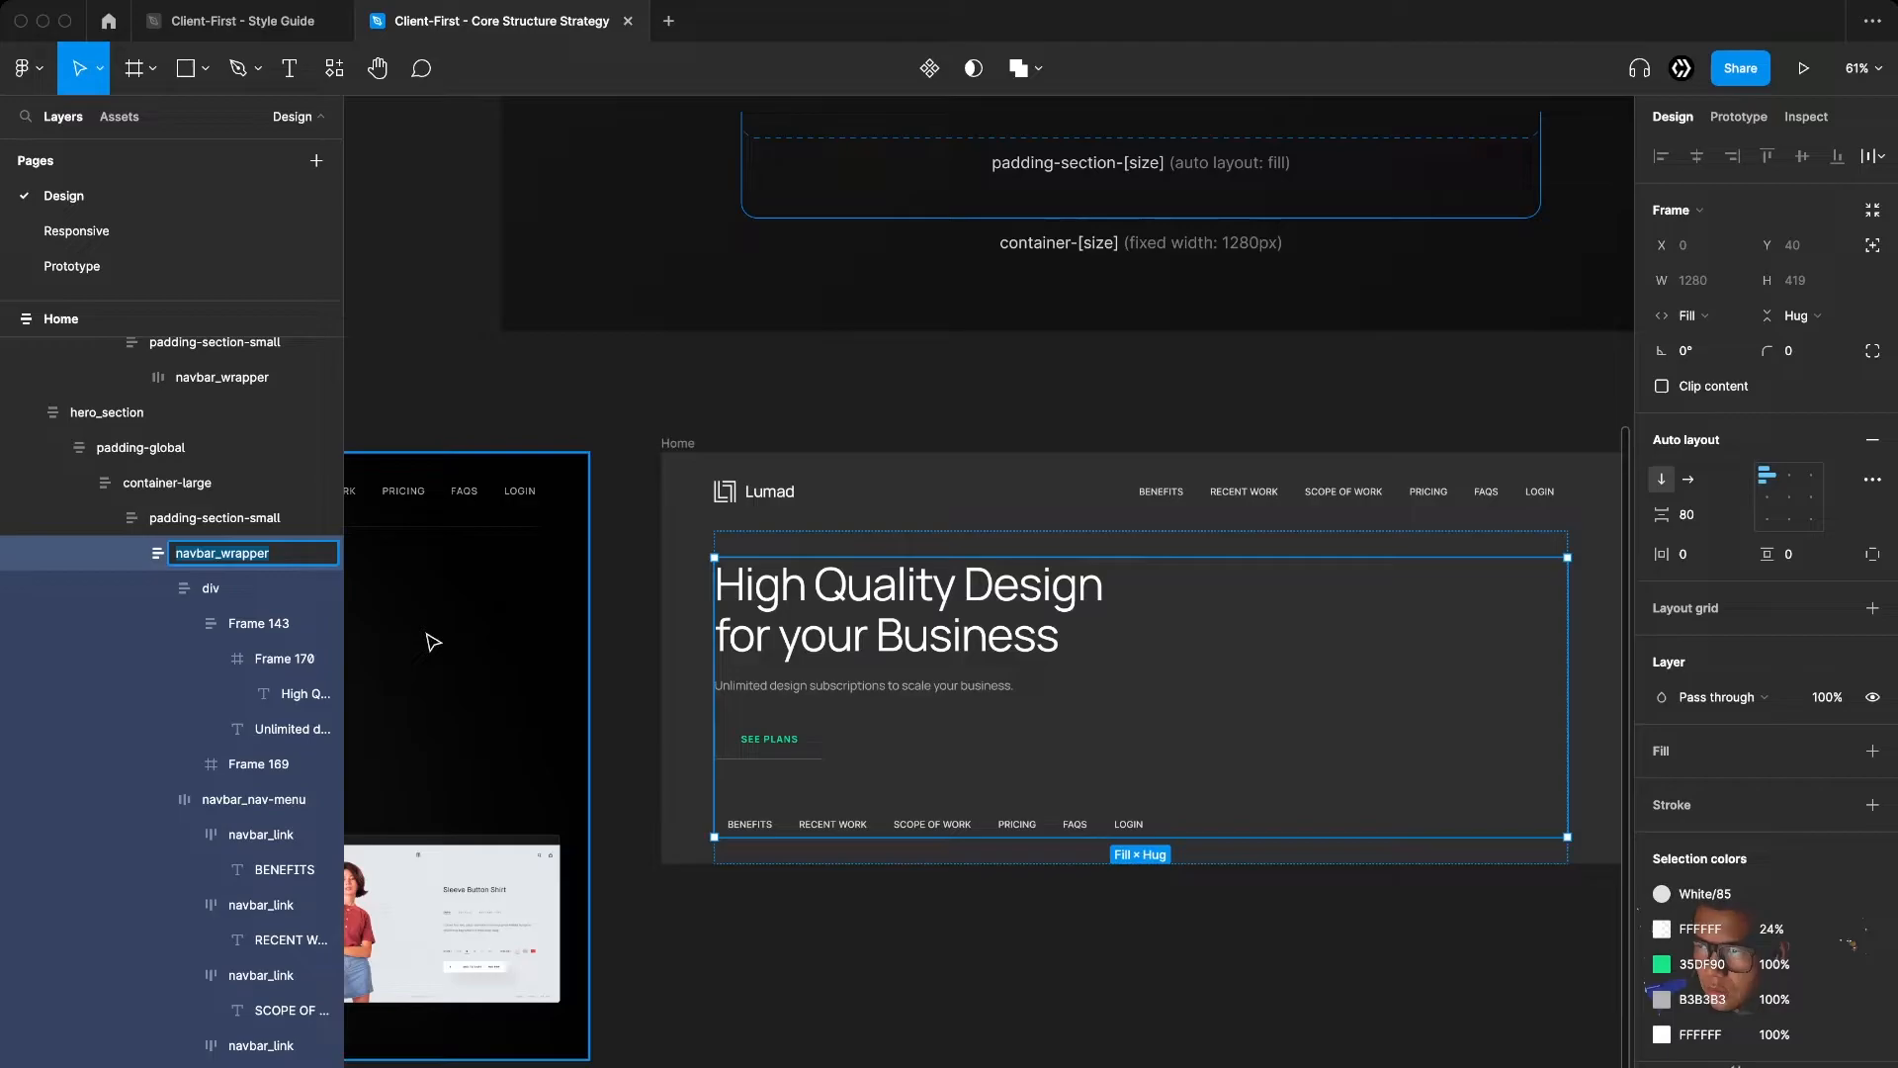
text(hero)
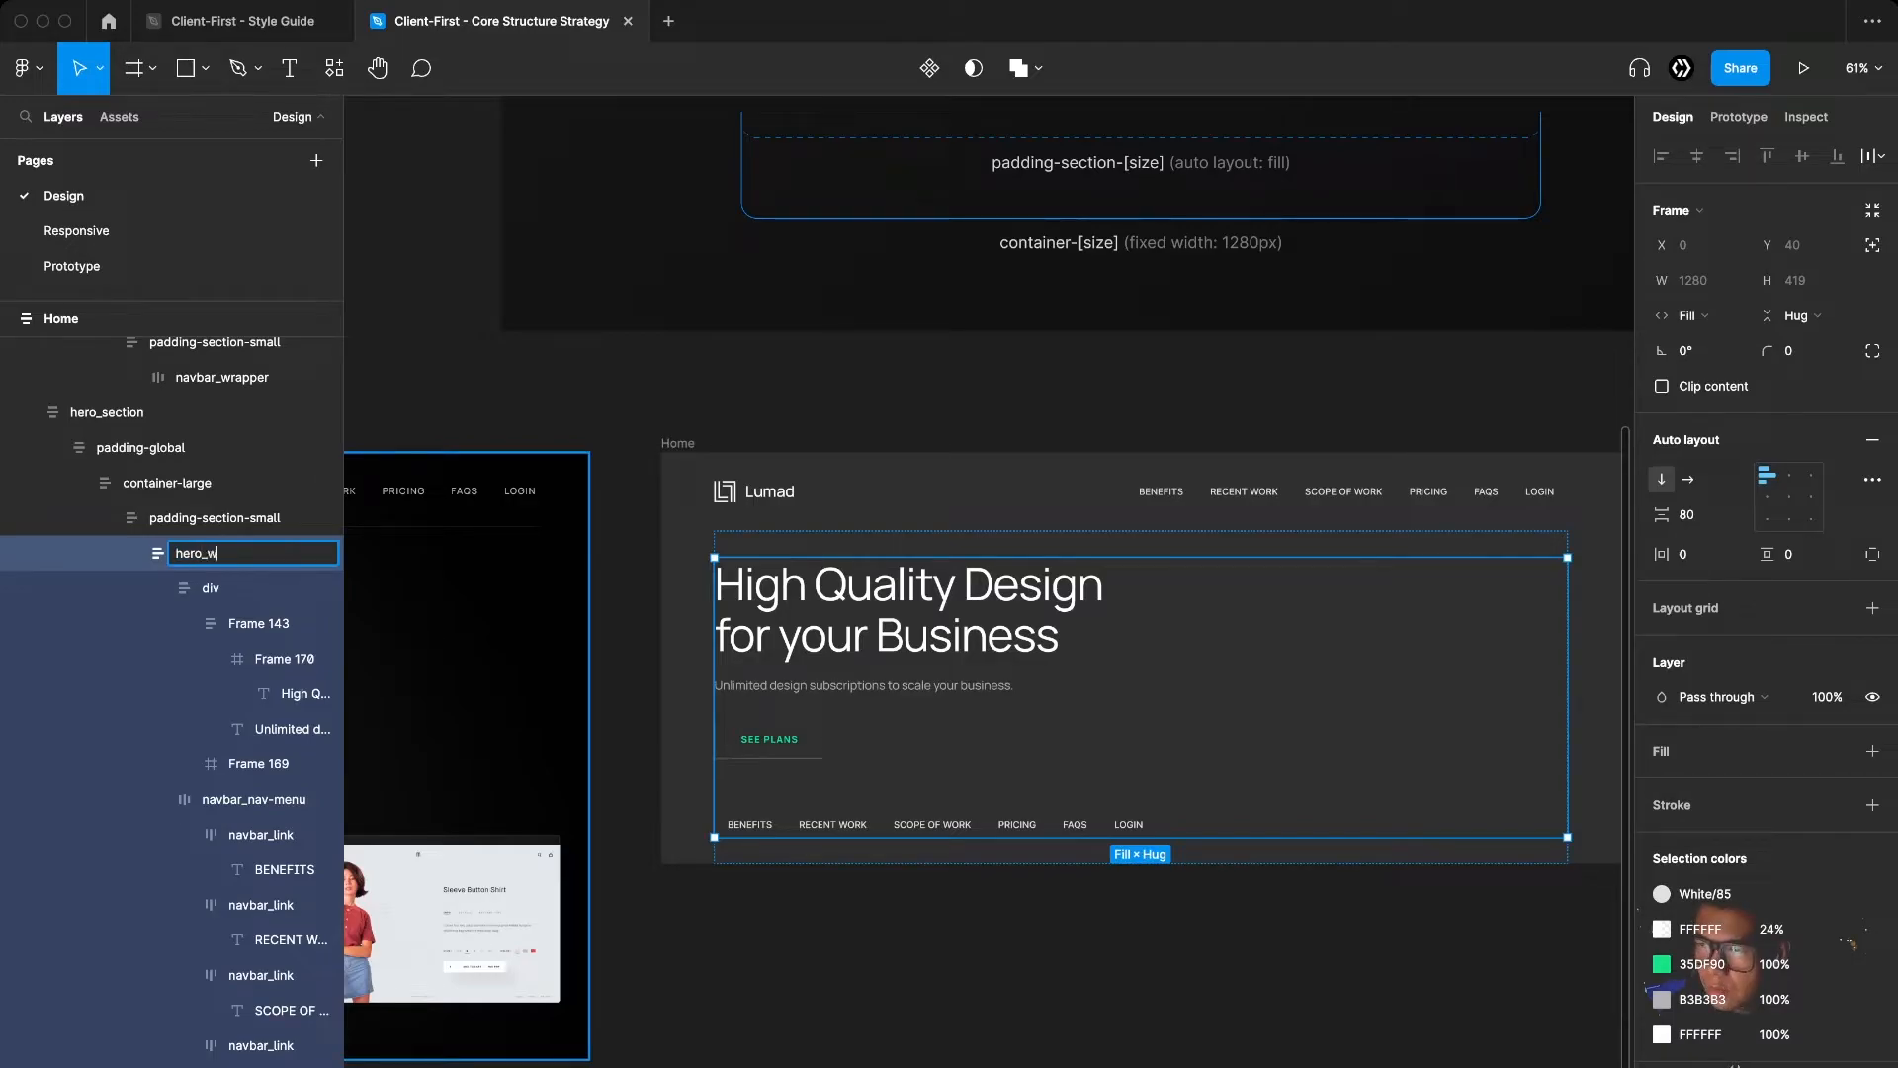
key(Return)
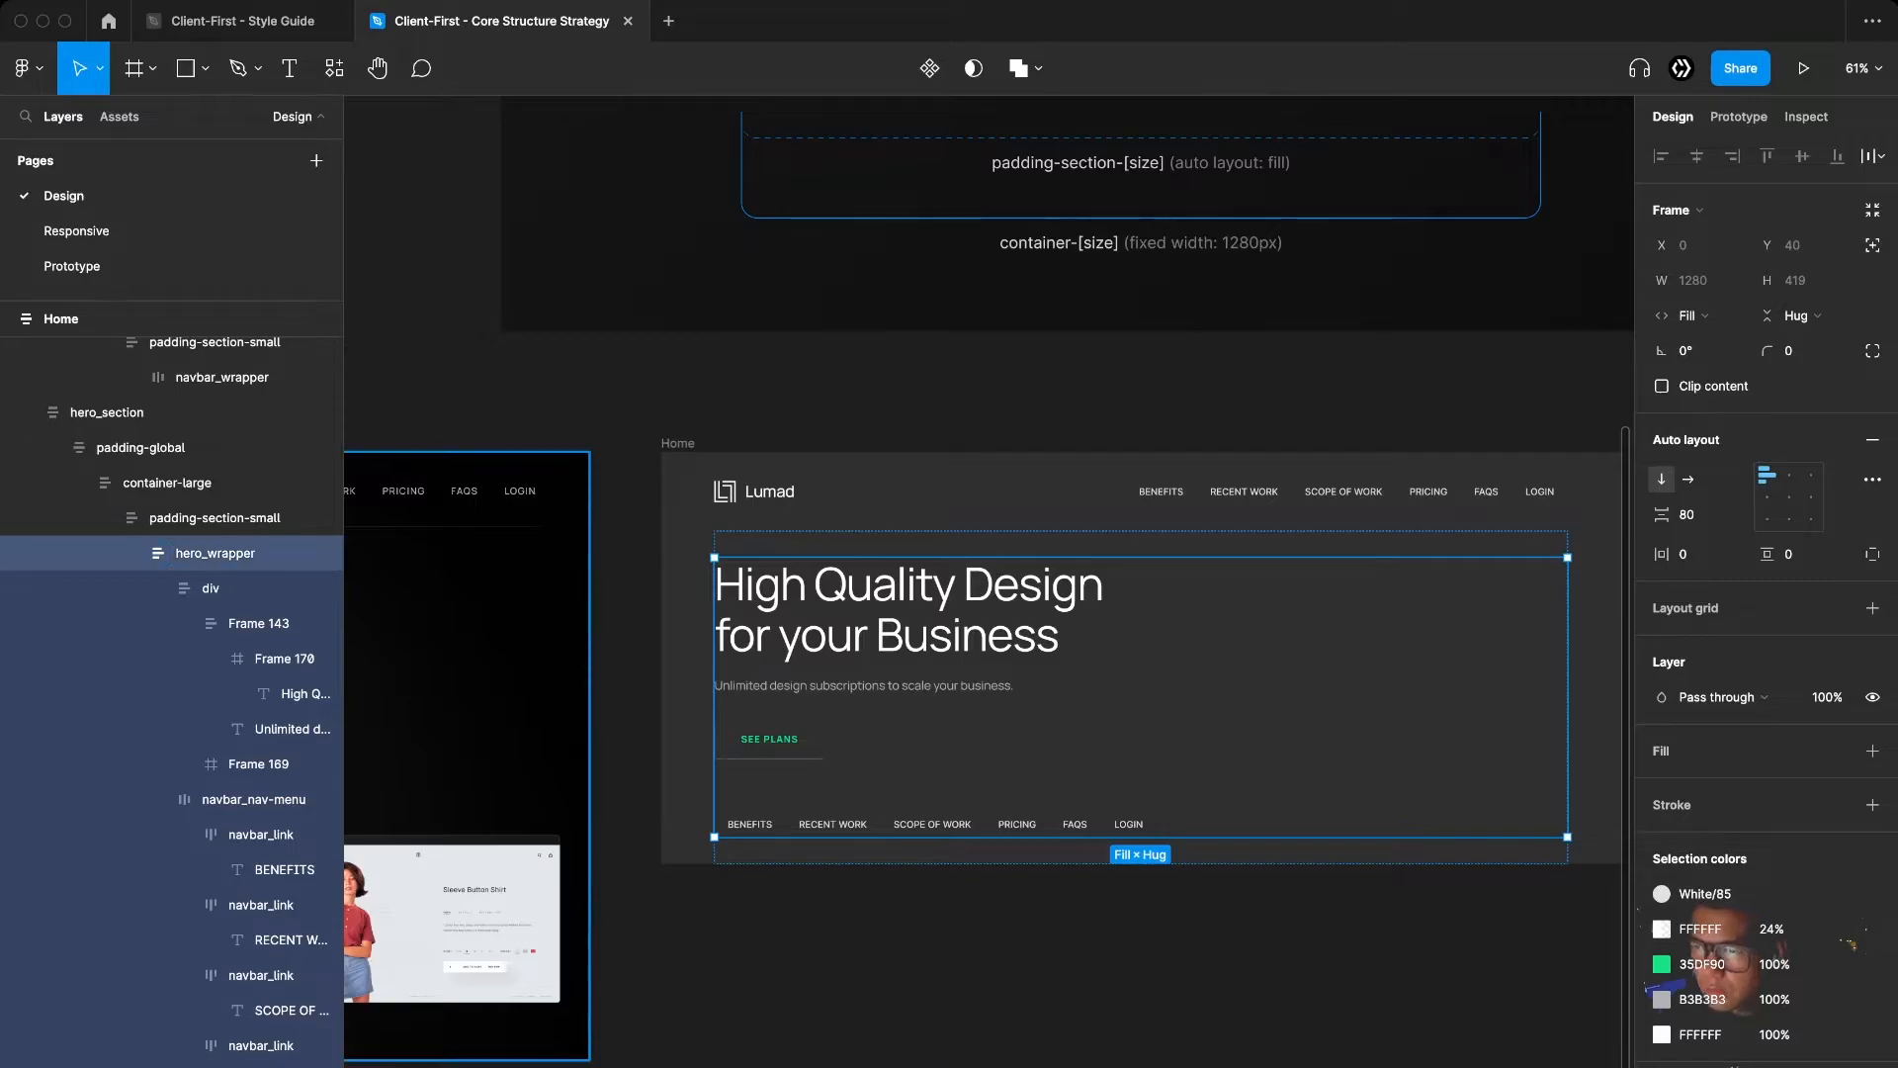
Rename the pasted div inside hero_wrapper as hero_header
click(99, 585)
double_click(161, 591)
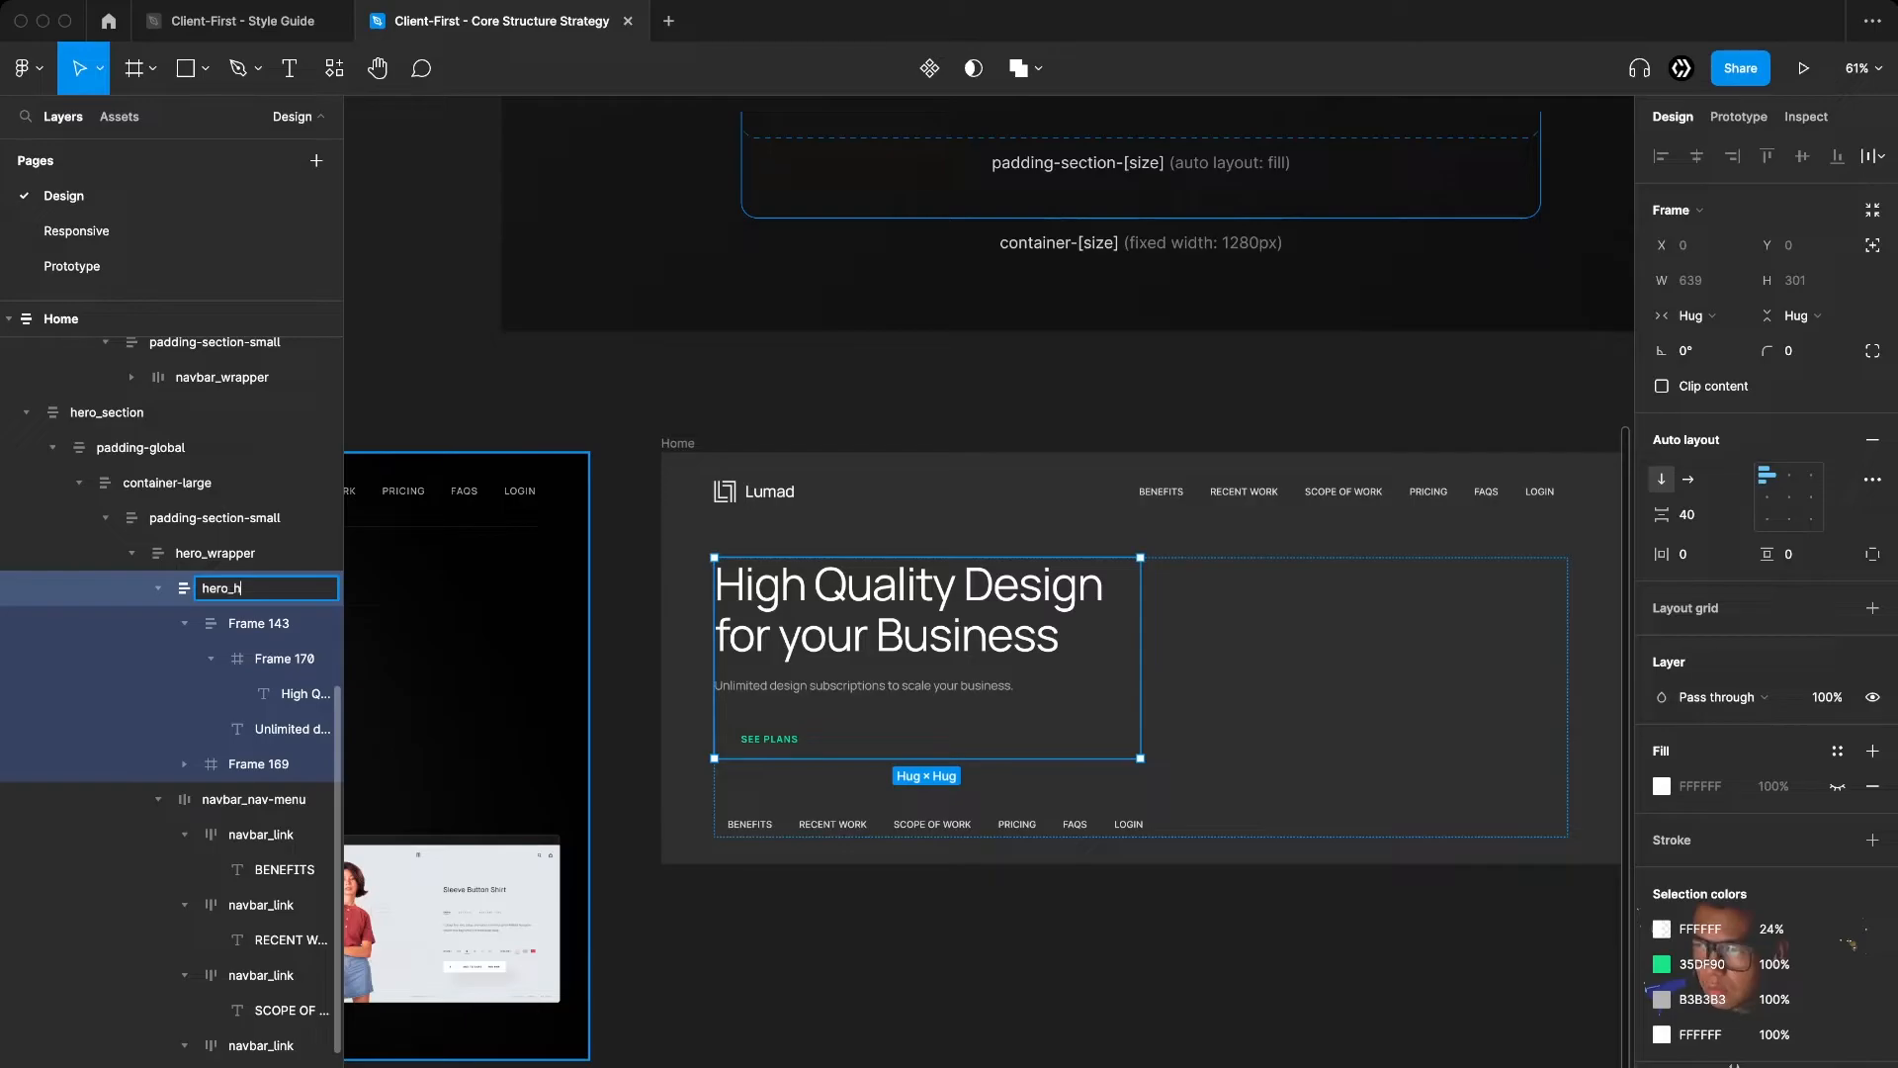
key(Return)
click(267, 658)
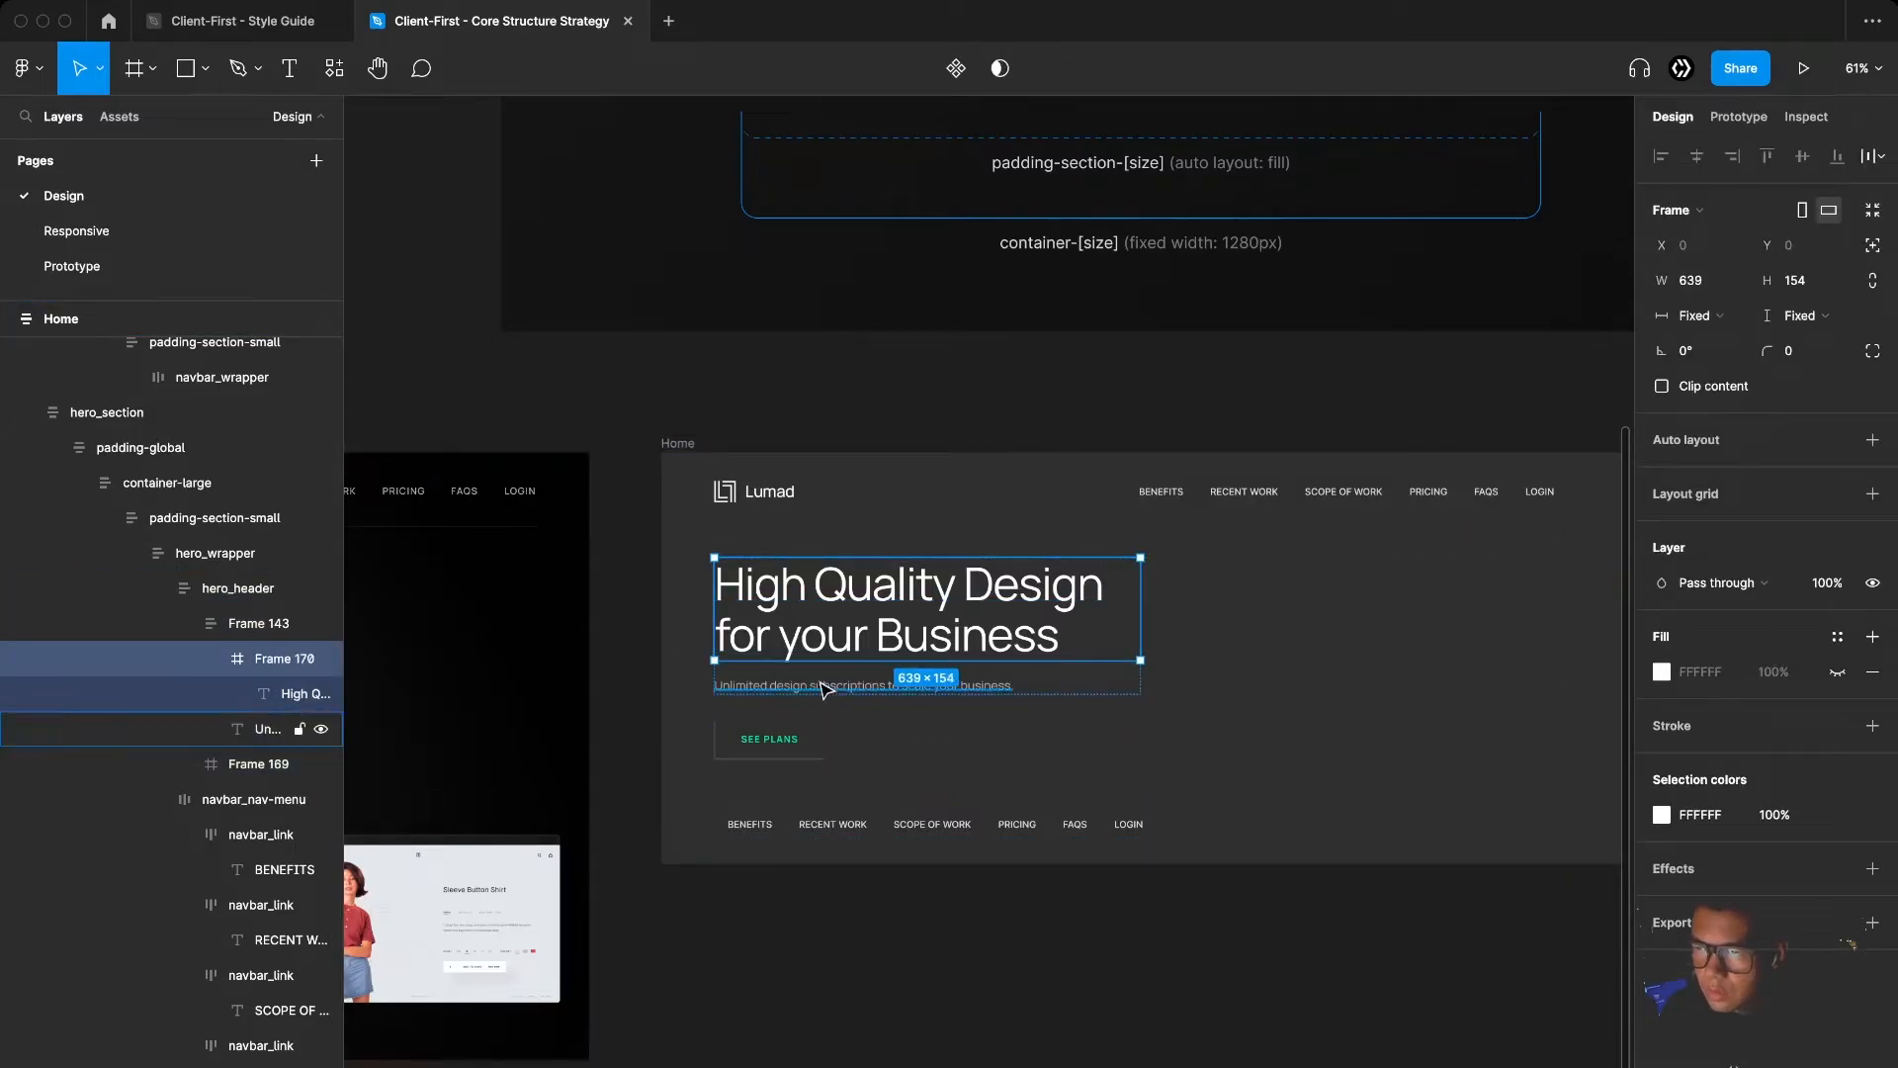
Ungroup Frame 170 around the hero headline and rename its parent Frame 143 to hero_text
key(shift+2)
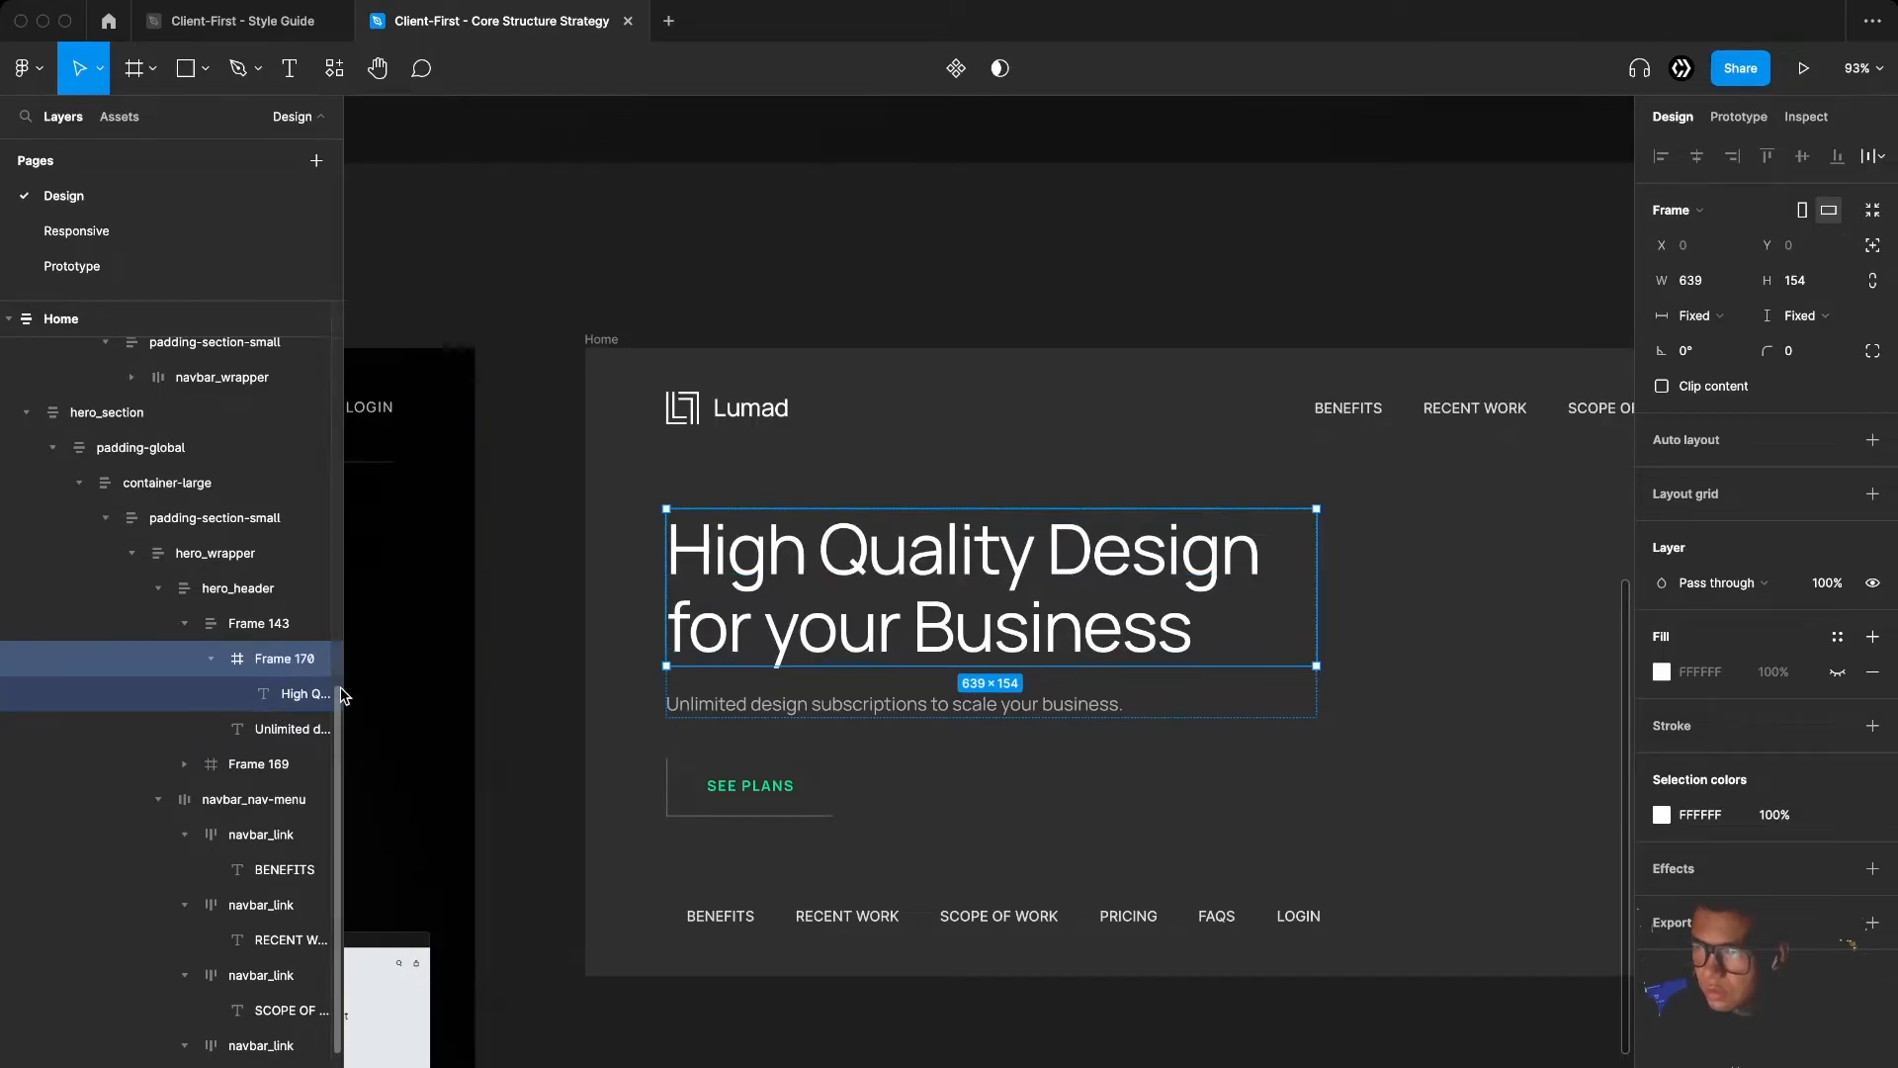
key(super+shift+g)
click(247, 629)
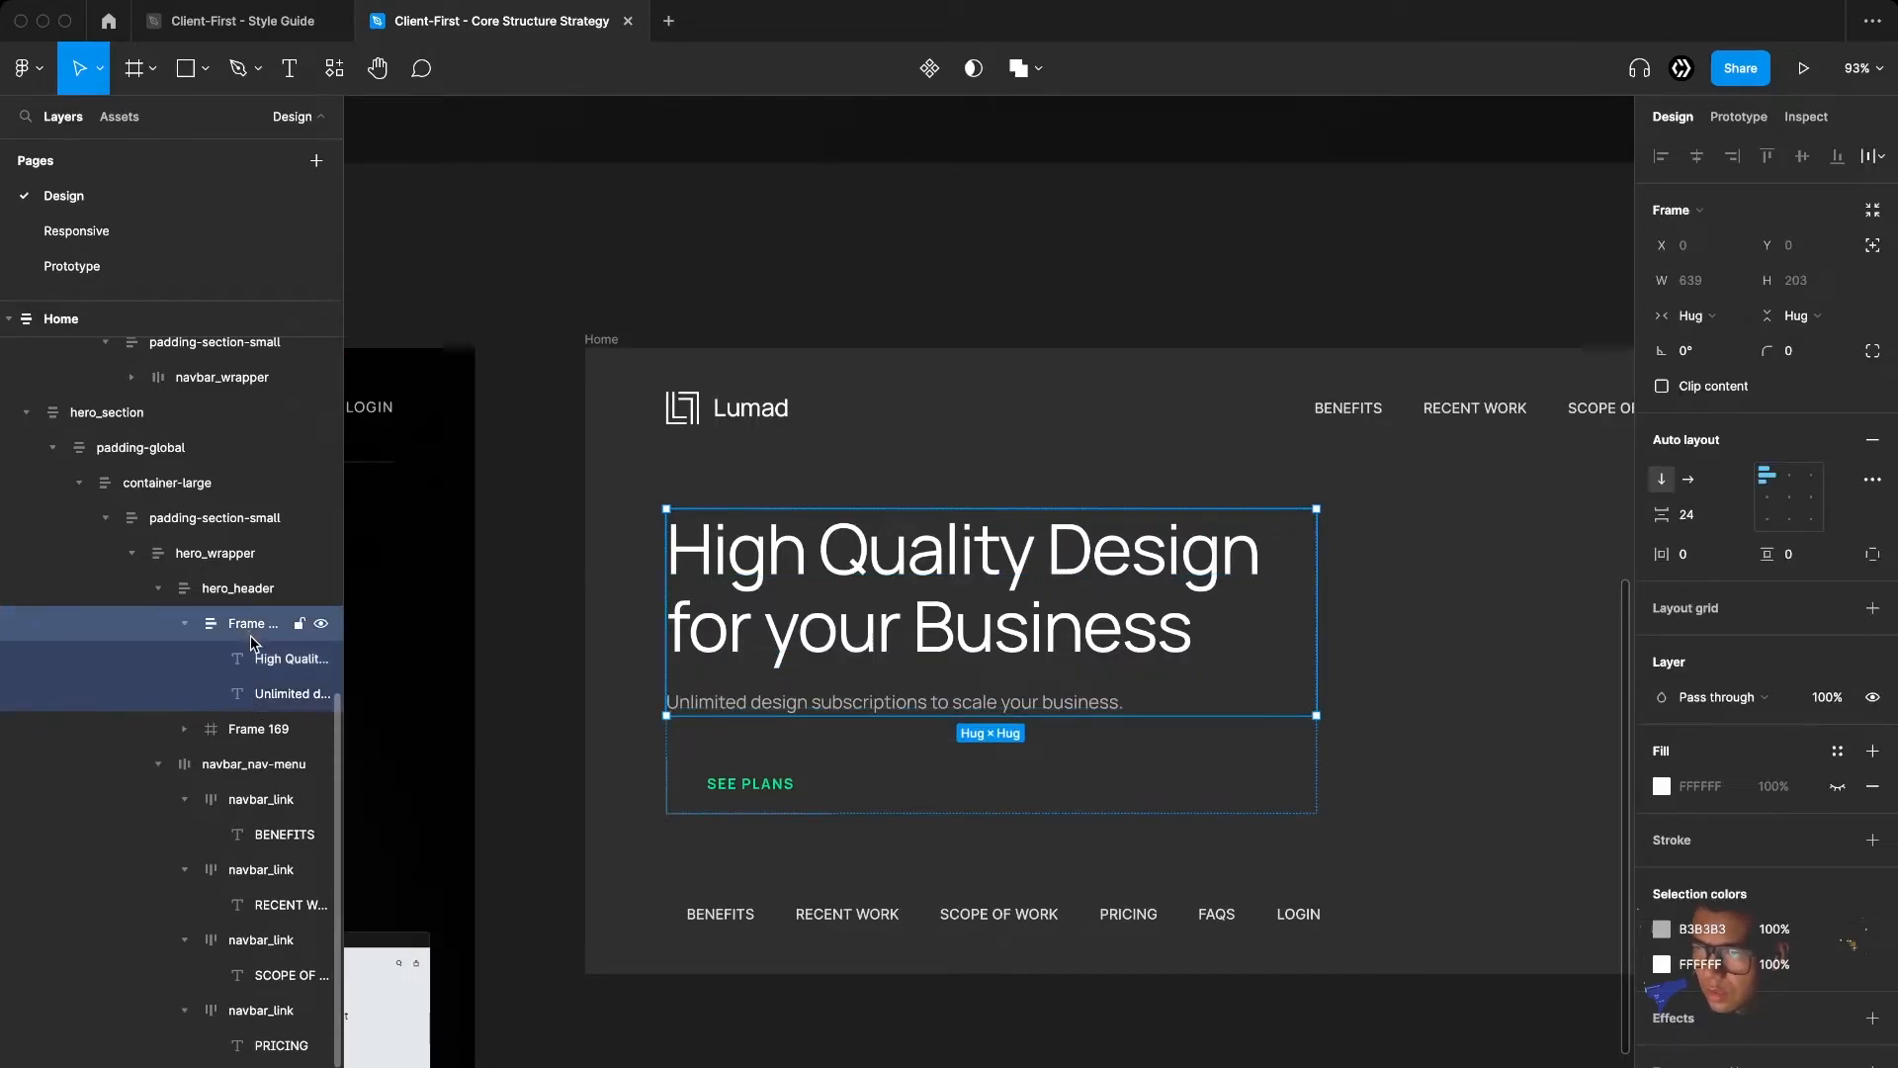
key(super+r)
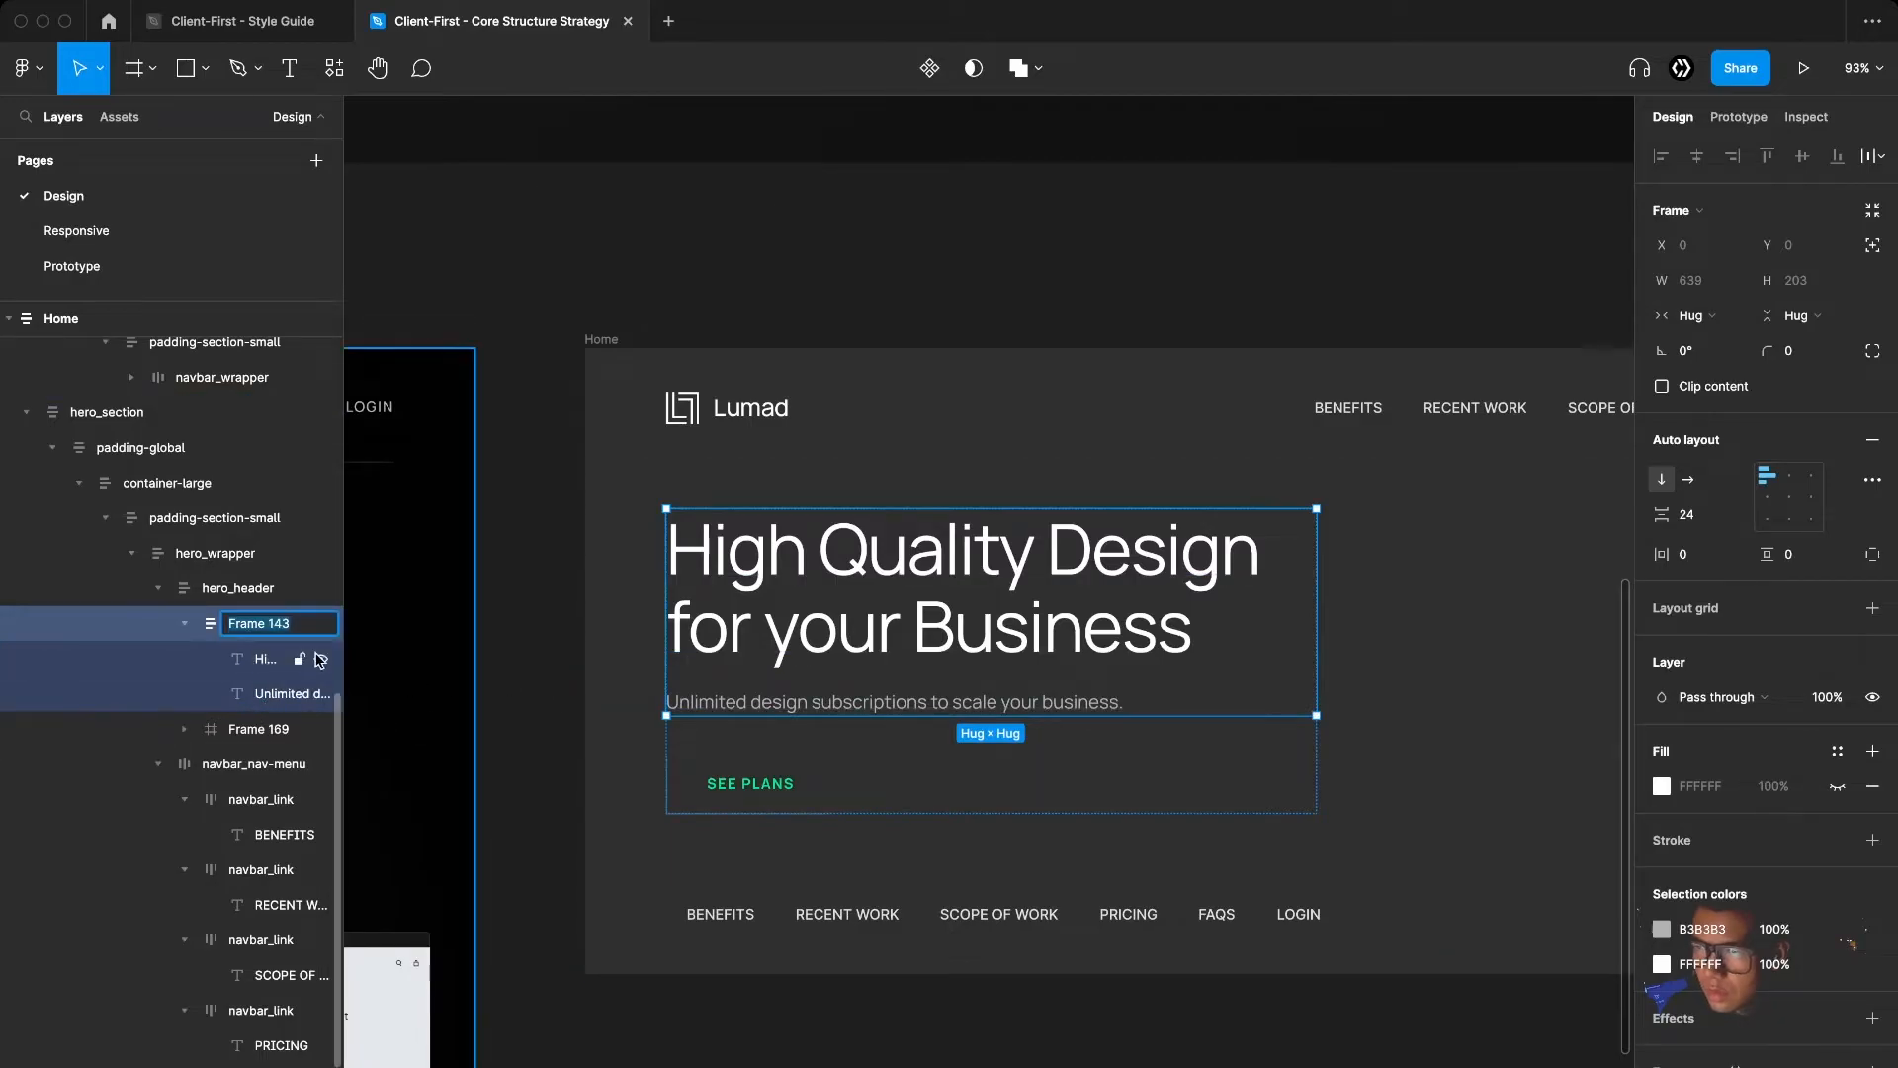
text(hero_Text)
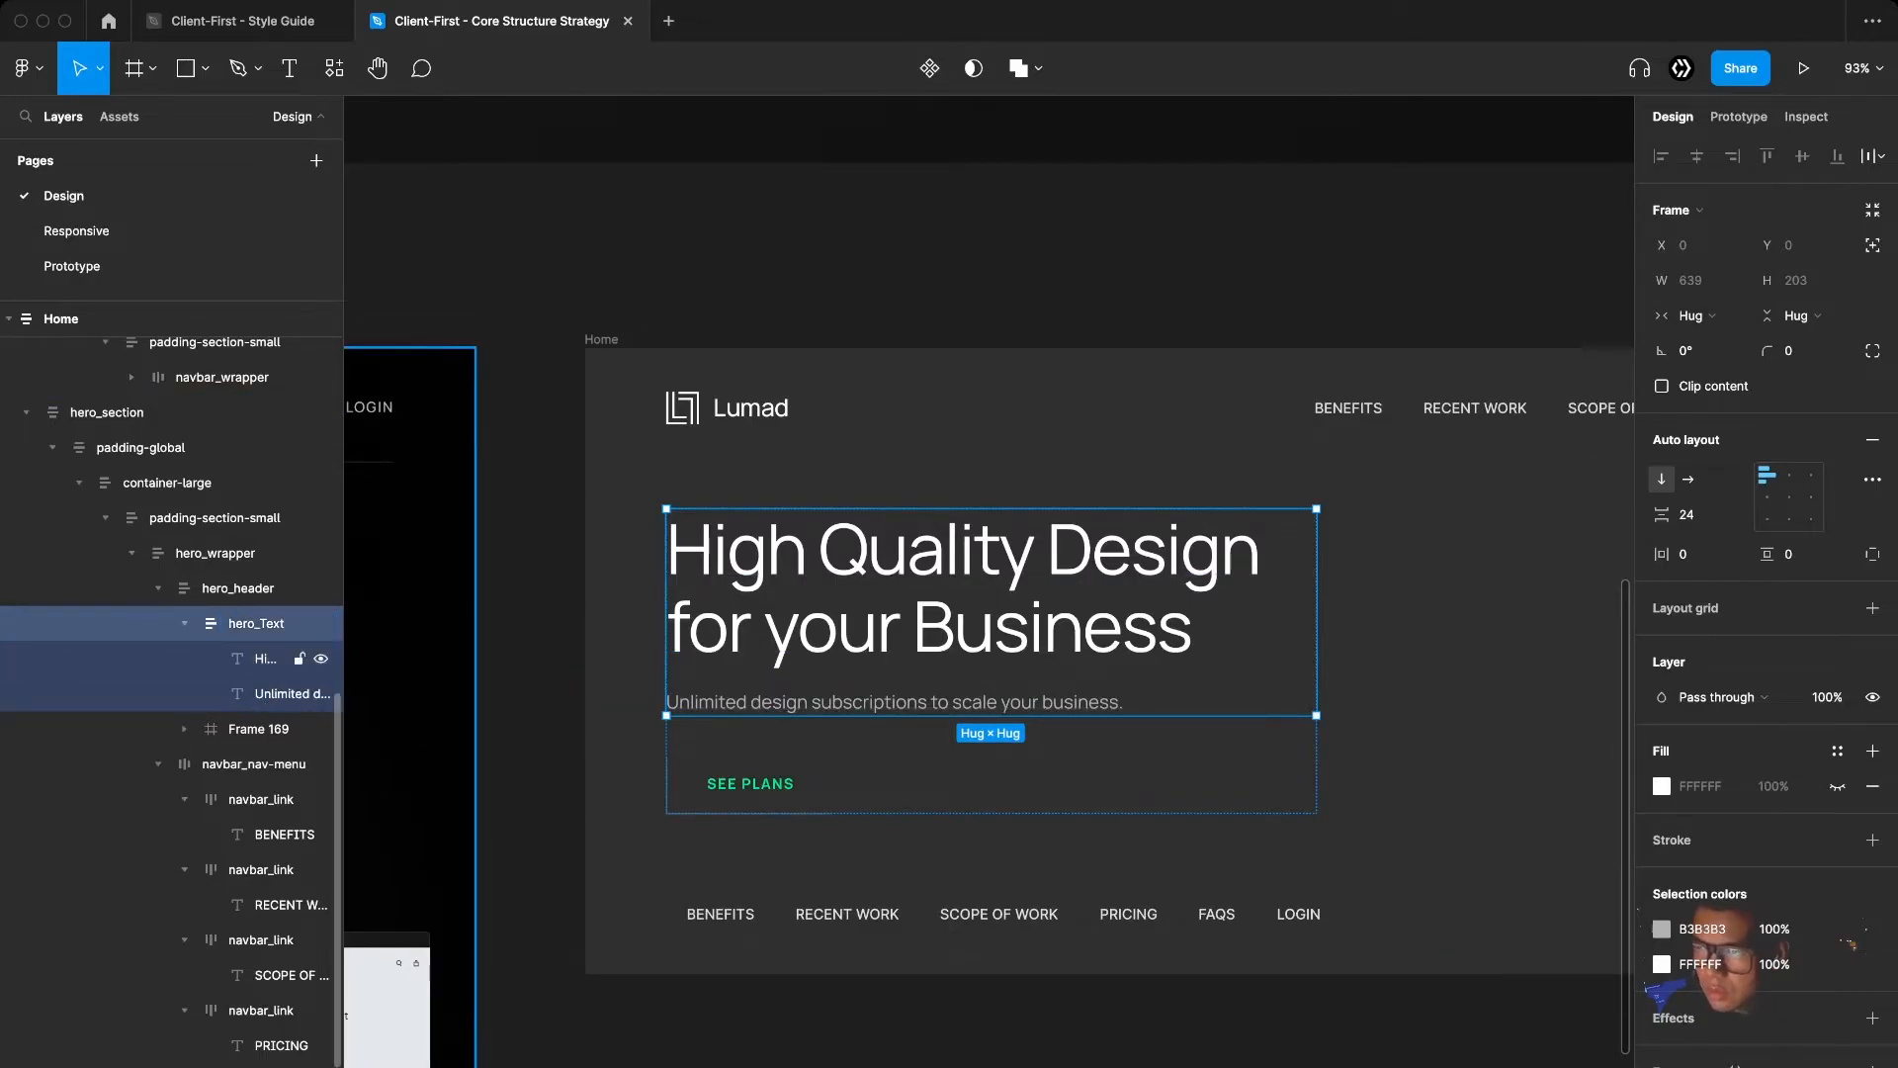
key(Return)
key(super+r)
key(Left)
key(BackSpace)
text(t)
key(Return)
scroll(881, 663, up, 5)
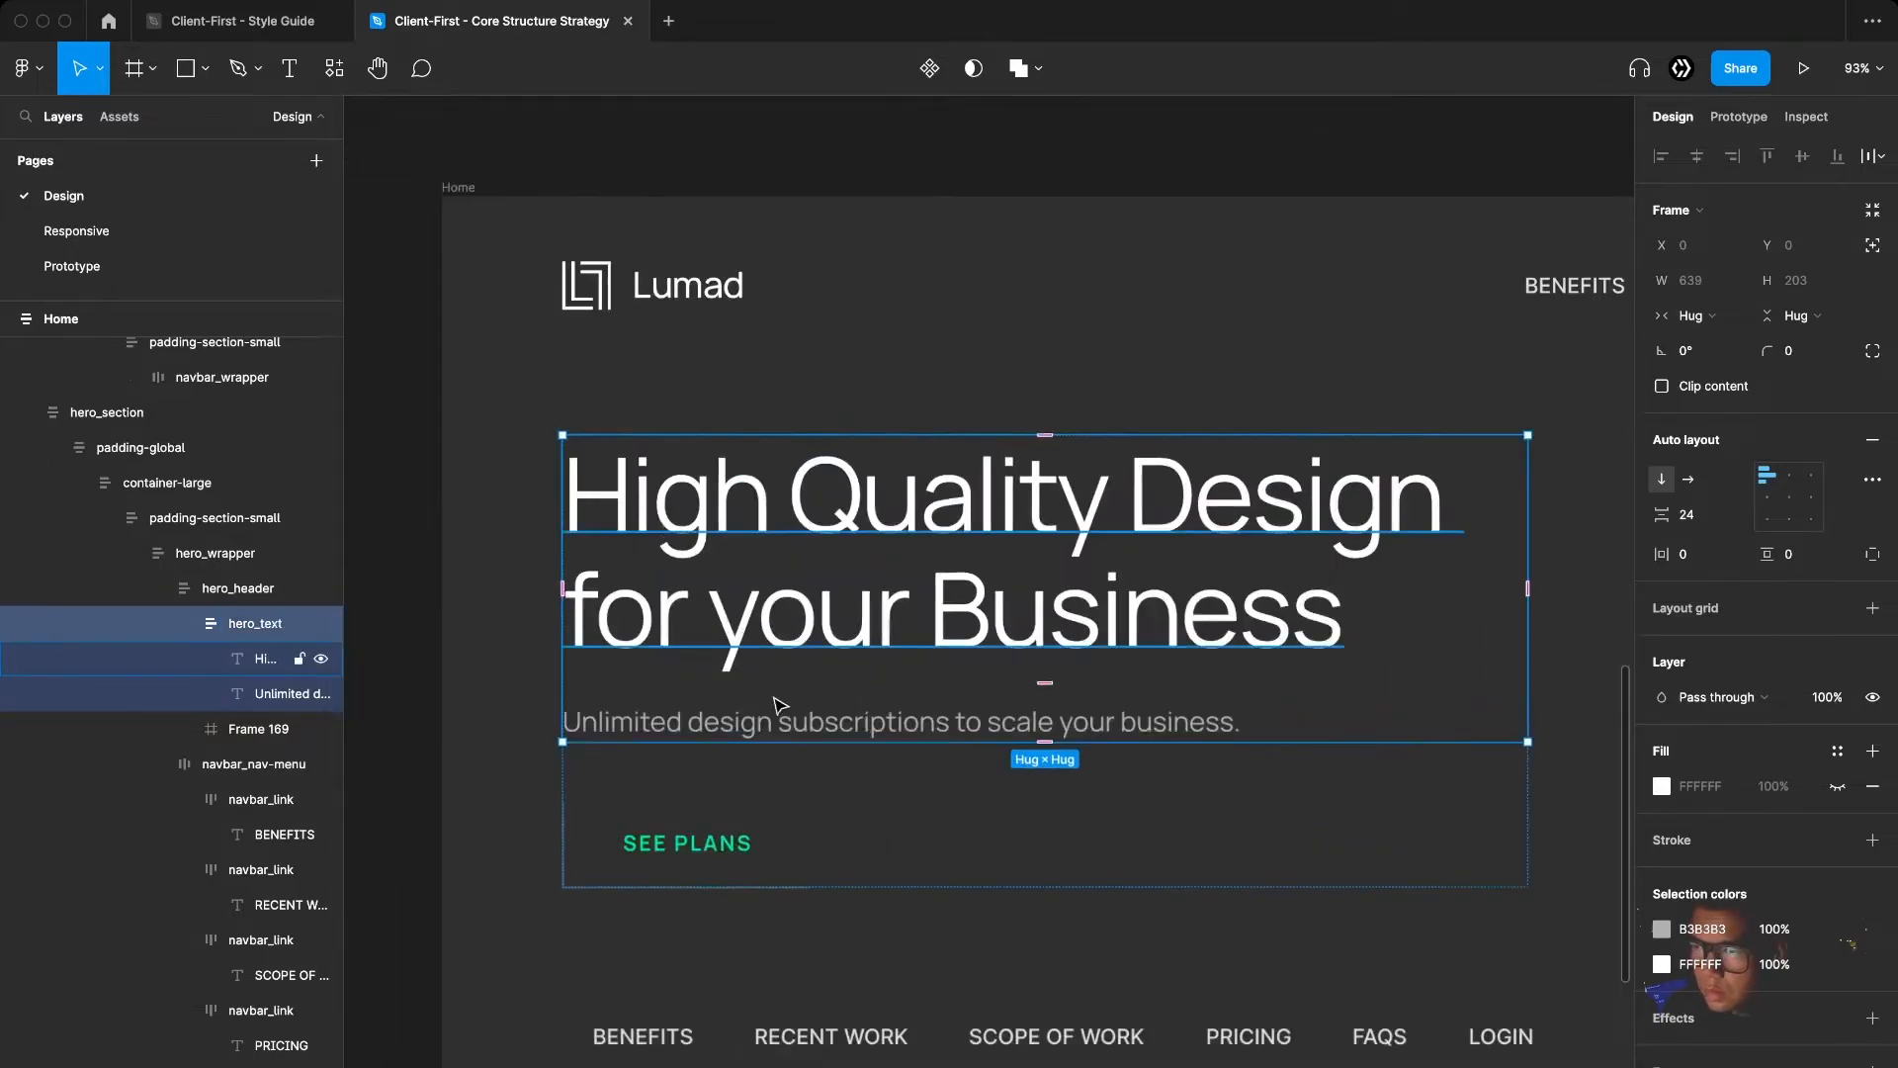
click(188, 625)
scroll(769, 720, down, 5)
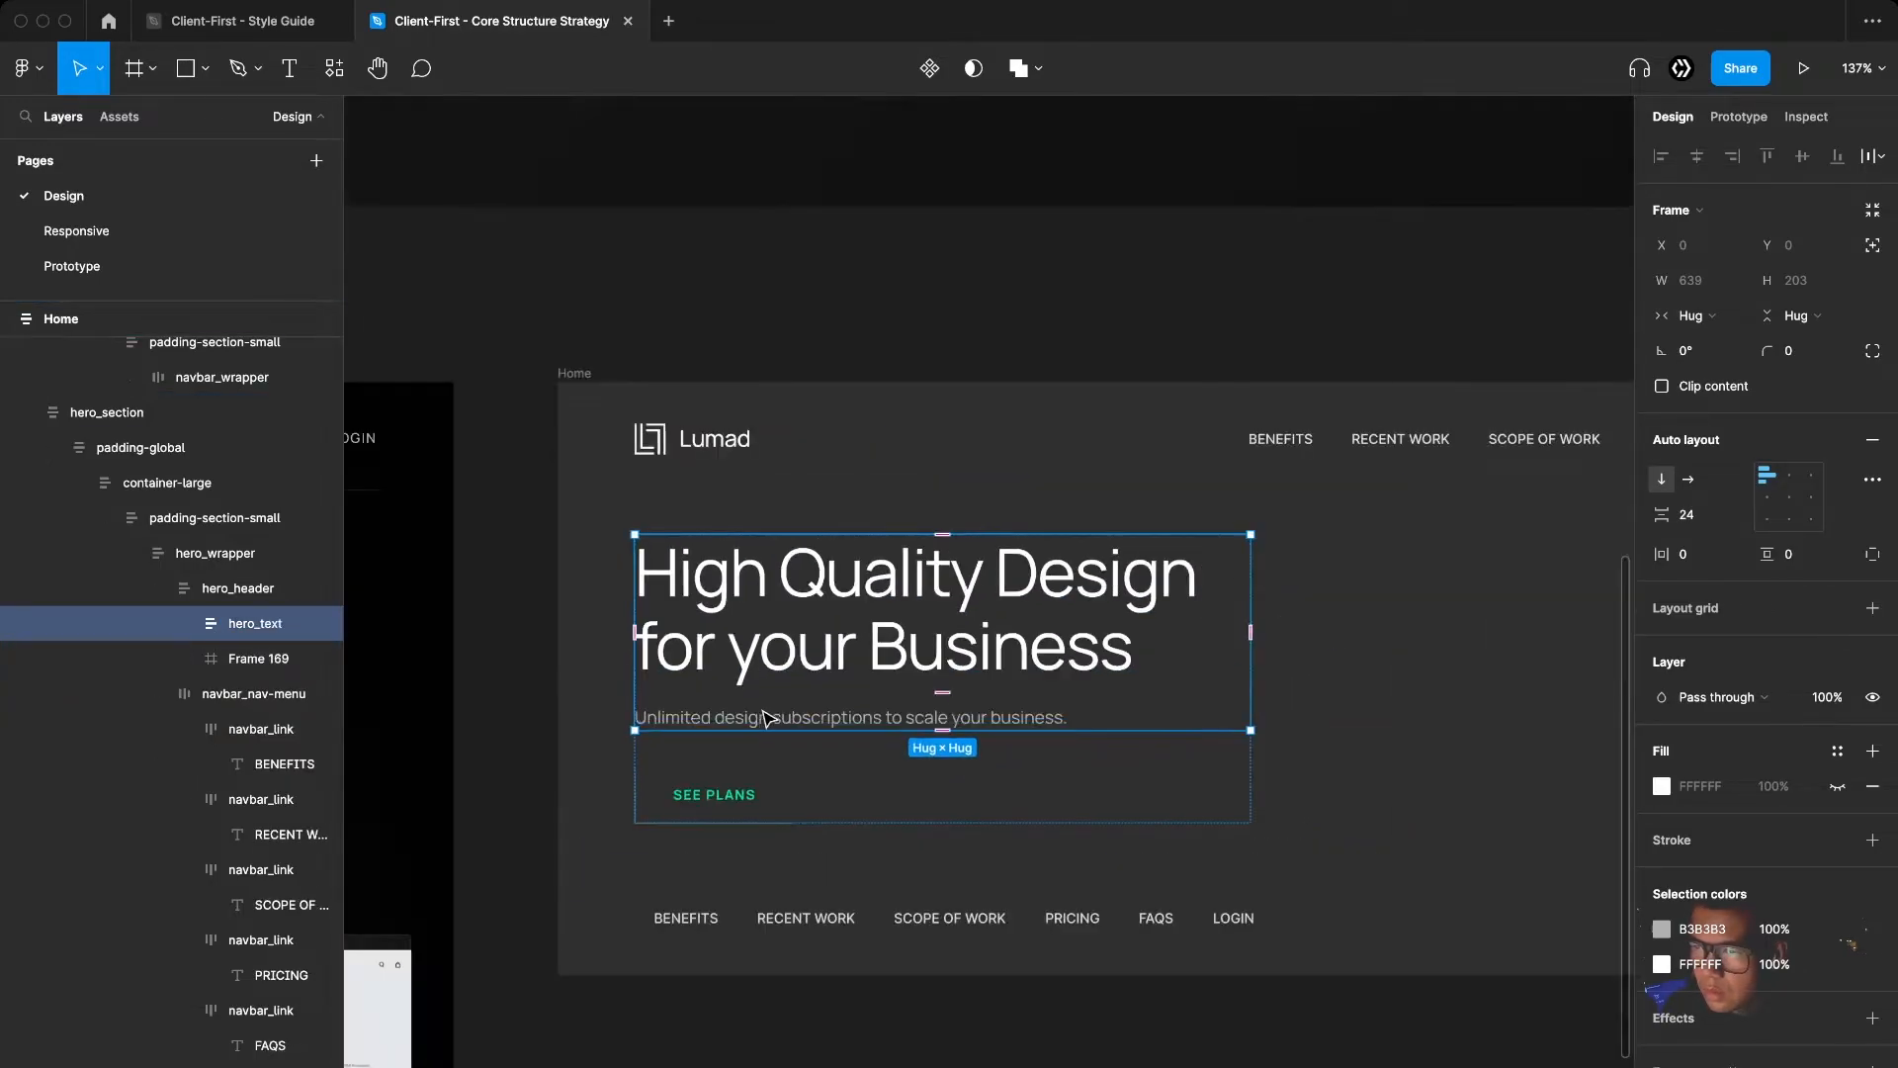
Apply the Text/English/Medium/Regular text style to the hero subtitle about unlimited design subscriptions
double_click(829, 722)
scroll(829, 722, down, 5)
click(1872, 463)
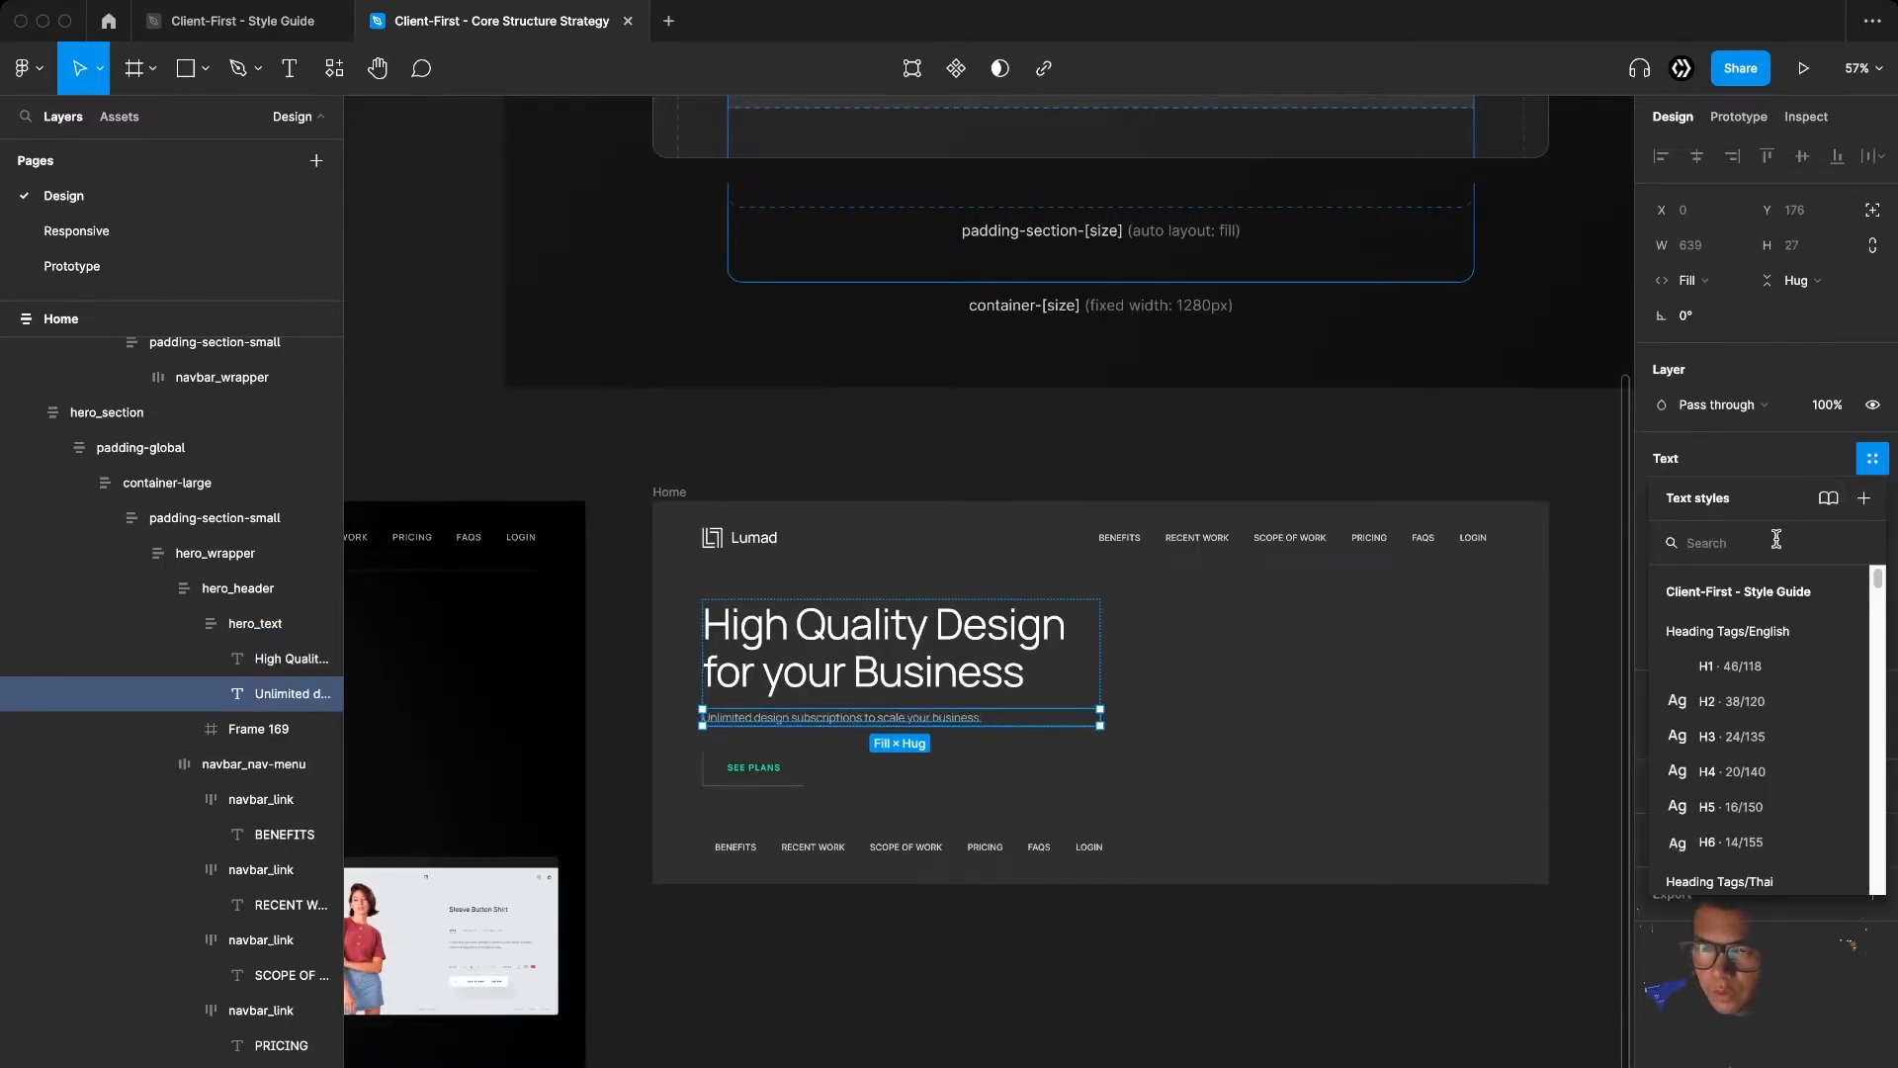
text(text st)
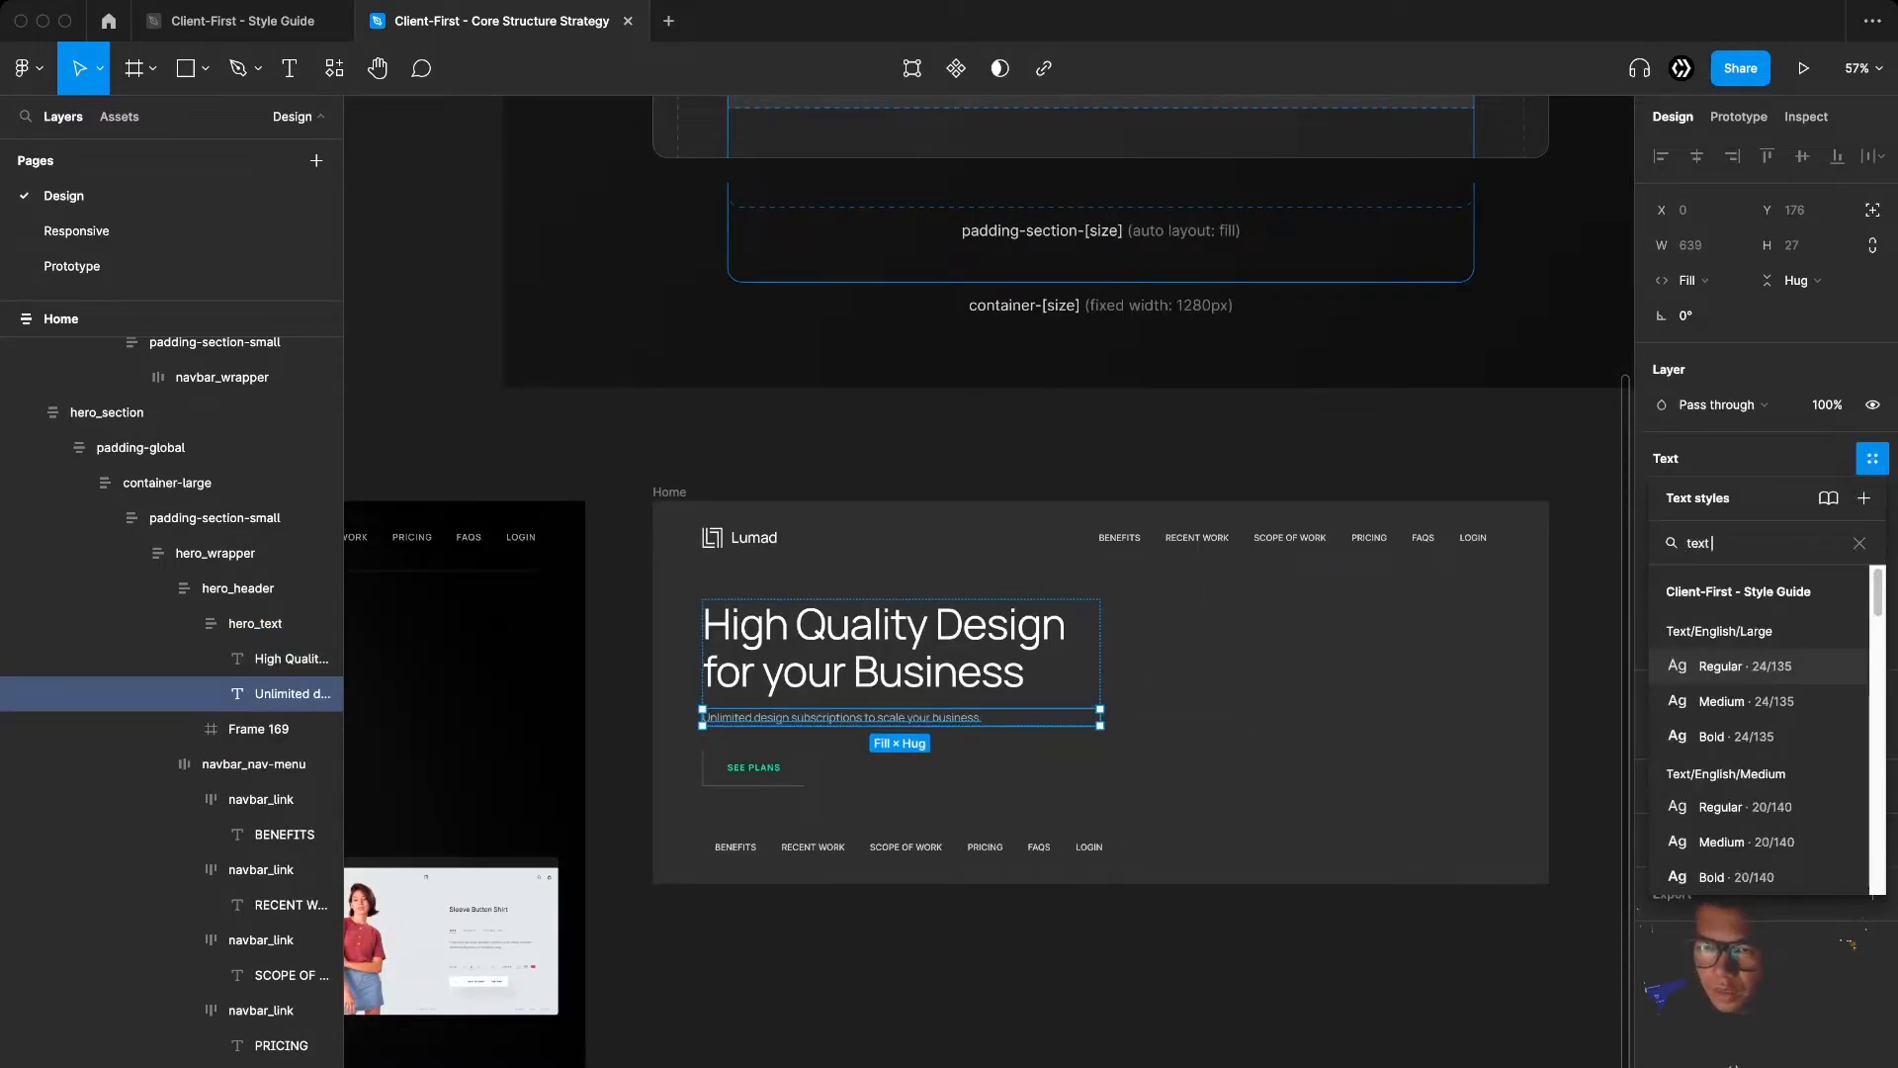
key(BackSpace)
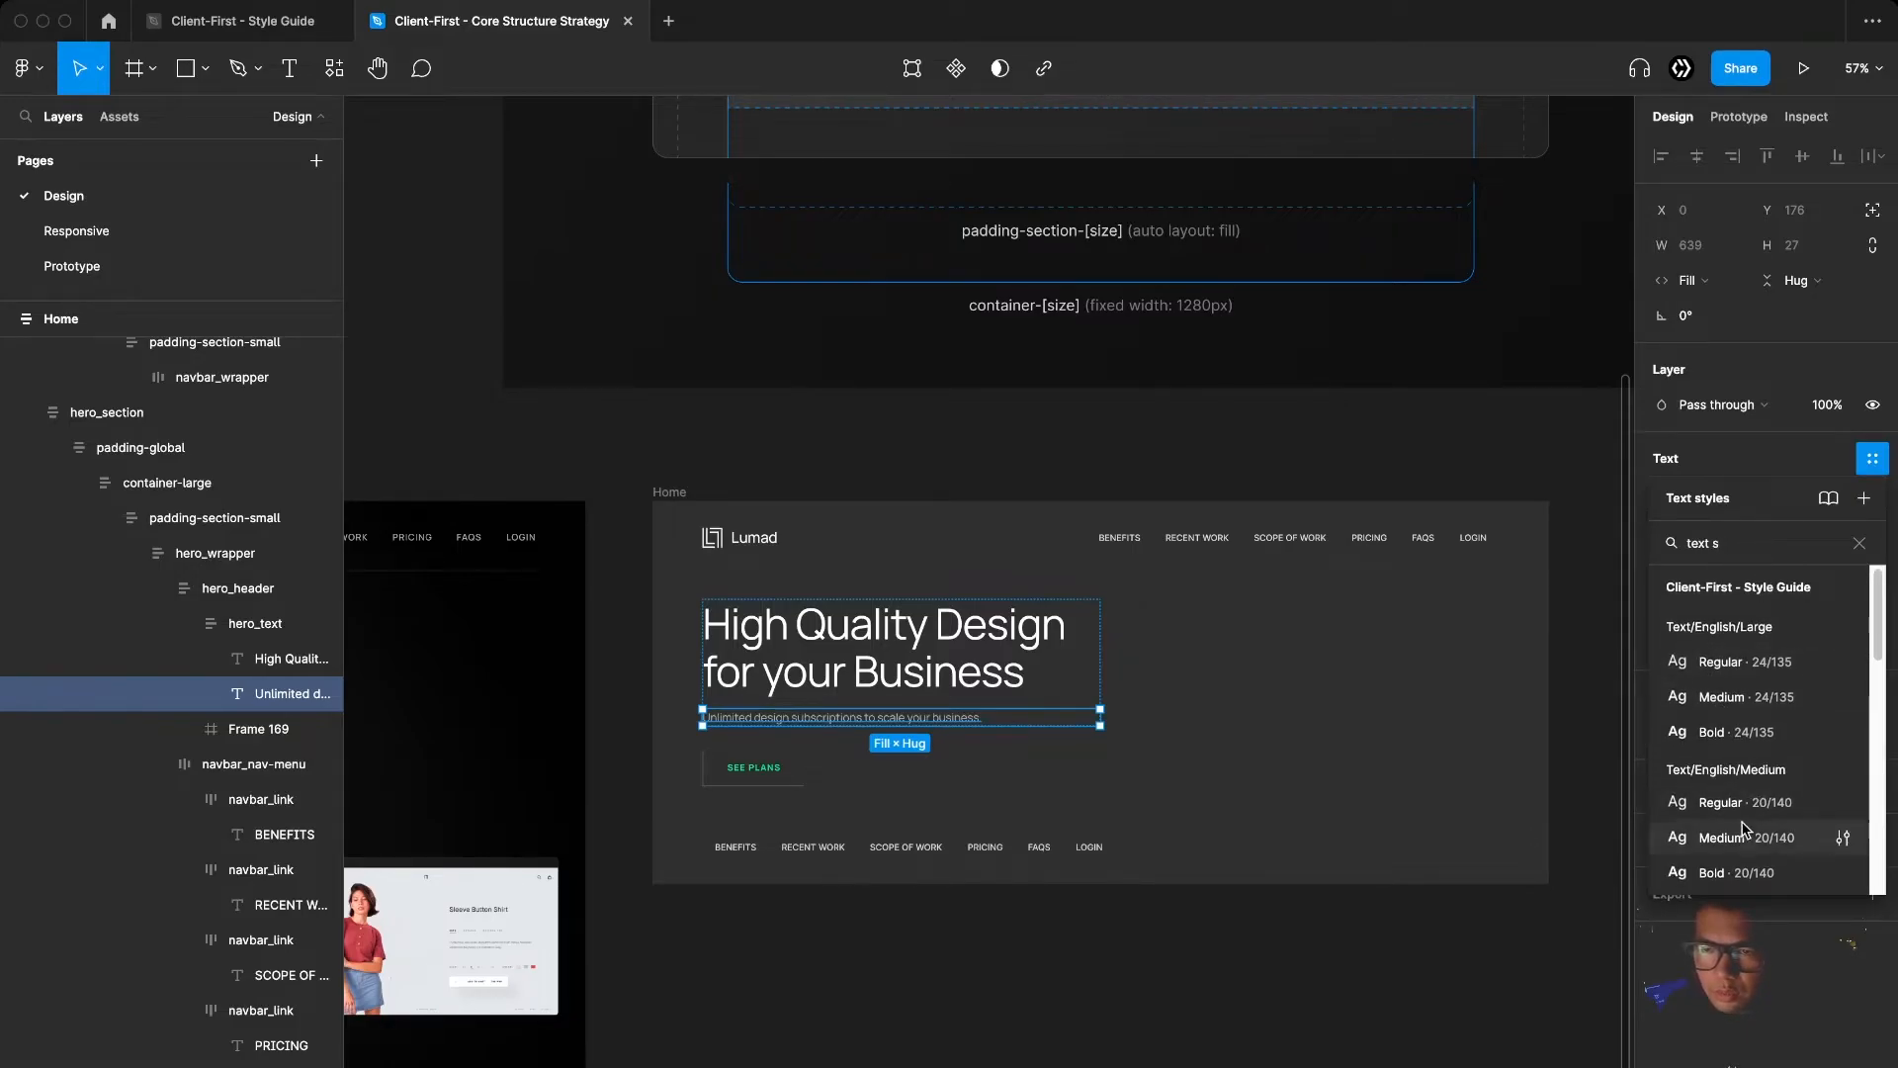
click(1725, 783)
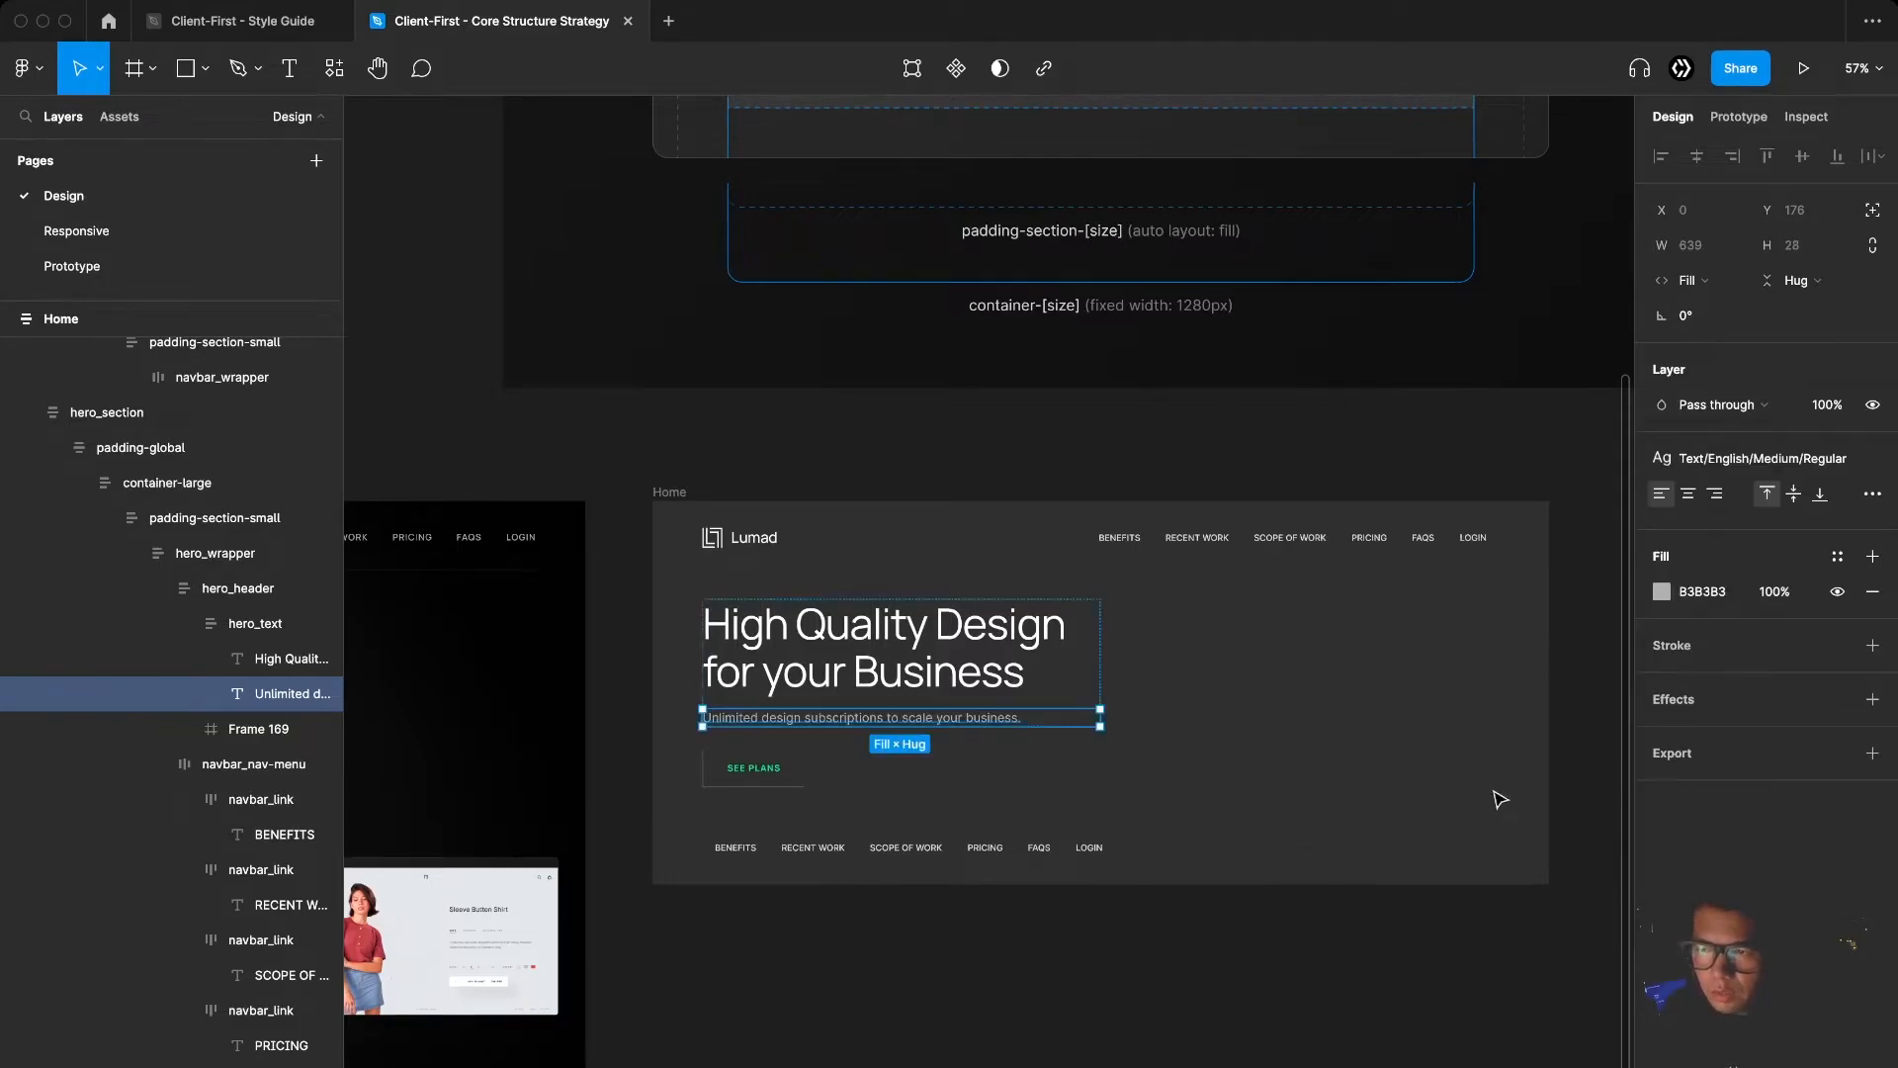
Look through the text styles offered for the hero headline
scroll(927, 715, up, 2)
click(934, 653)
scroll(954, 538, down, 3)
scroll(975, 666, down, 2)
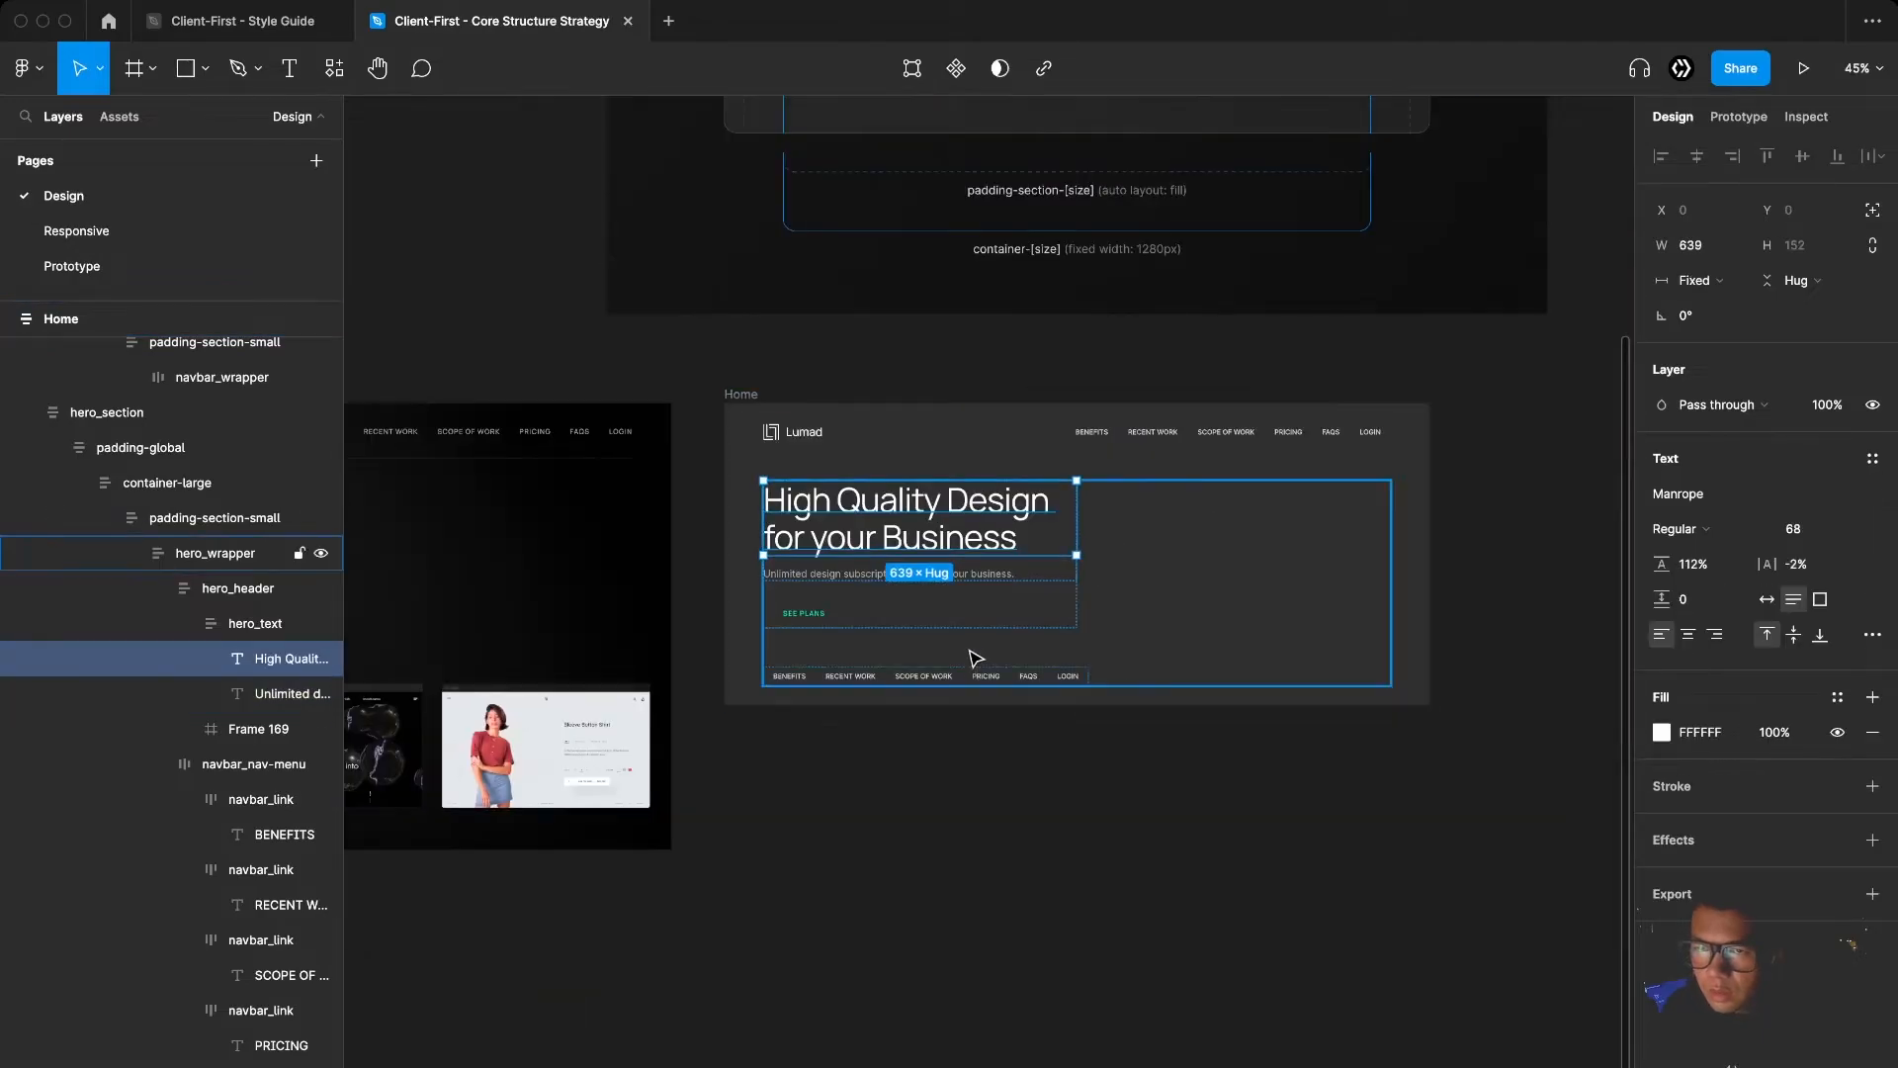
scroll(951, 593, up, 2)
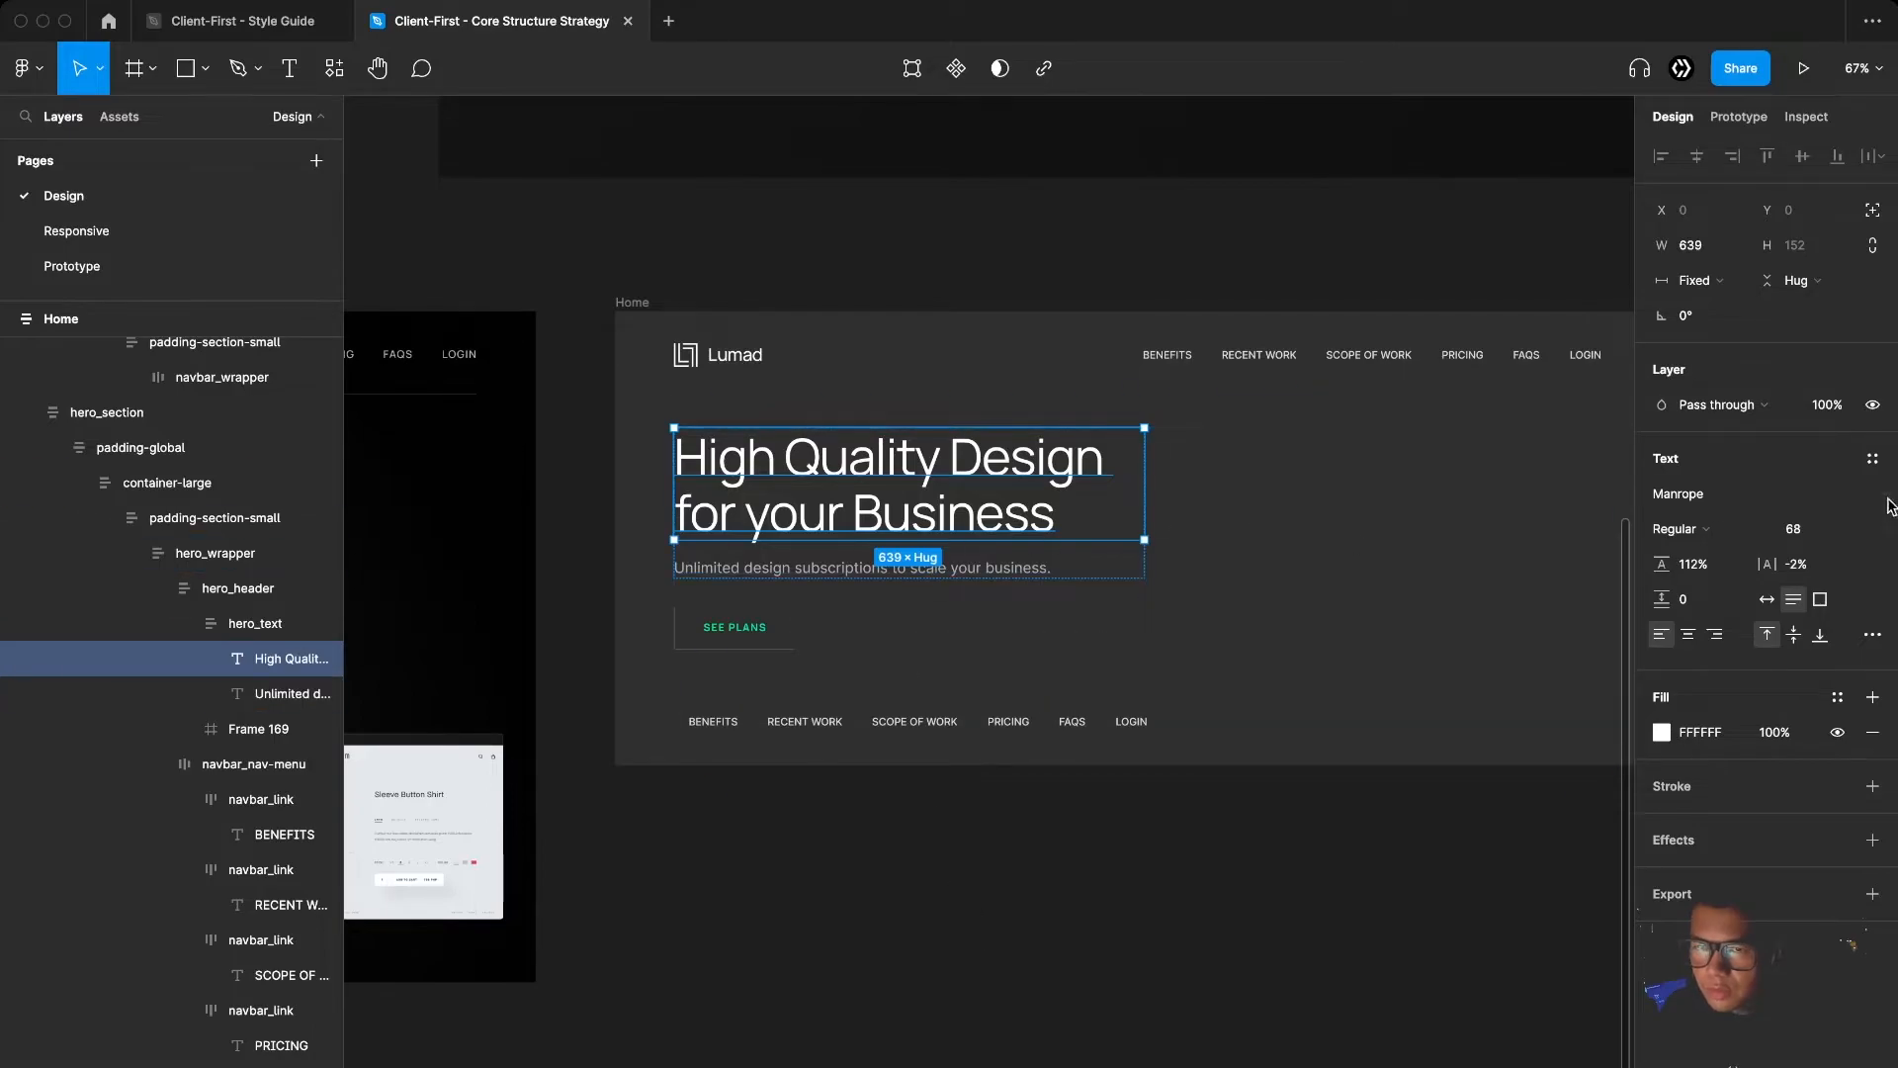
click(1872, 458)
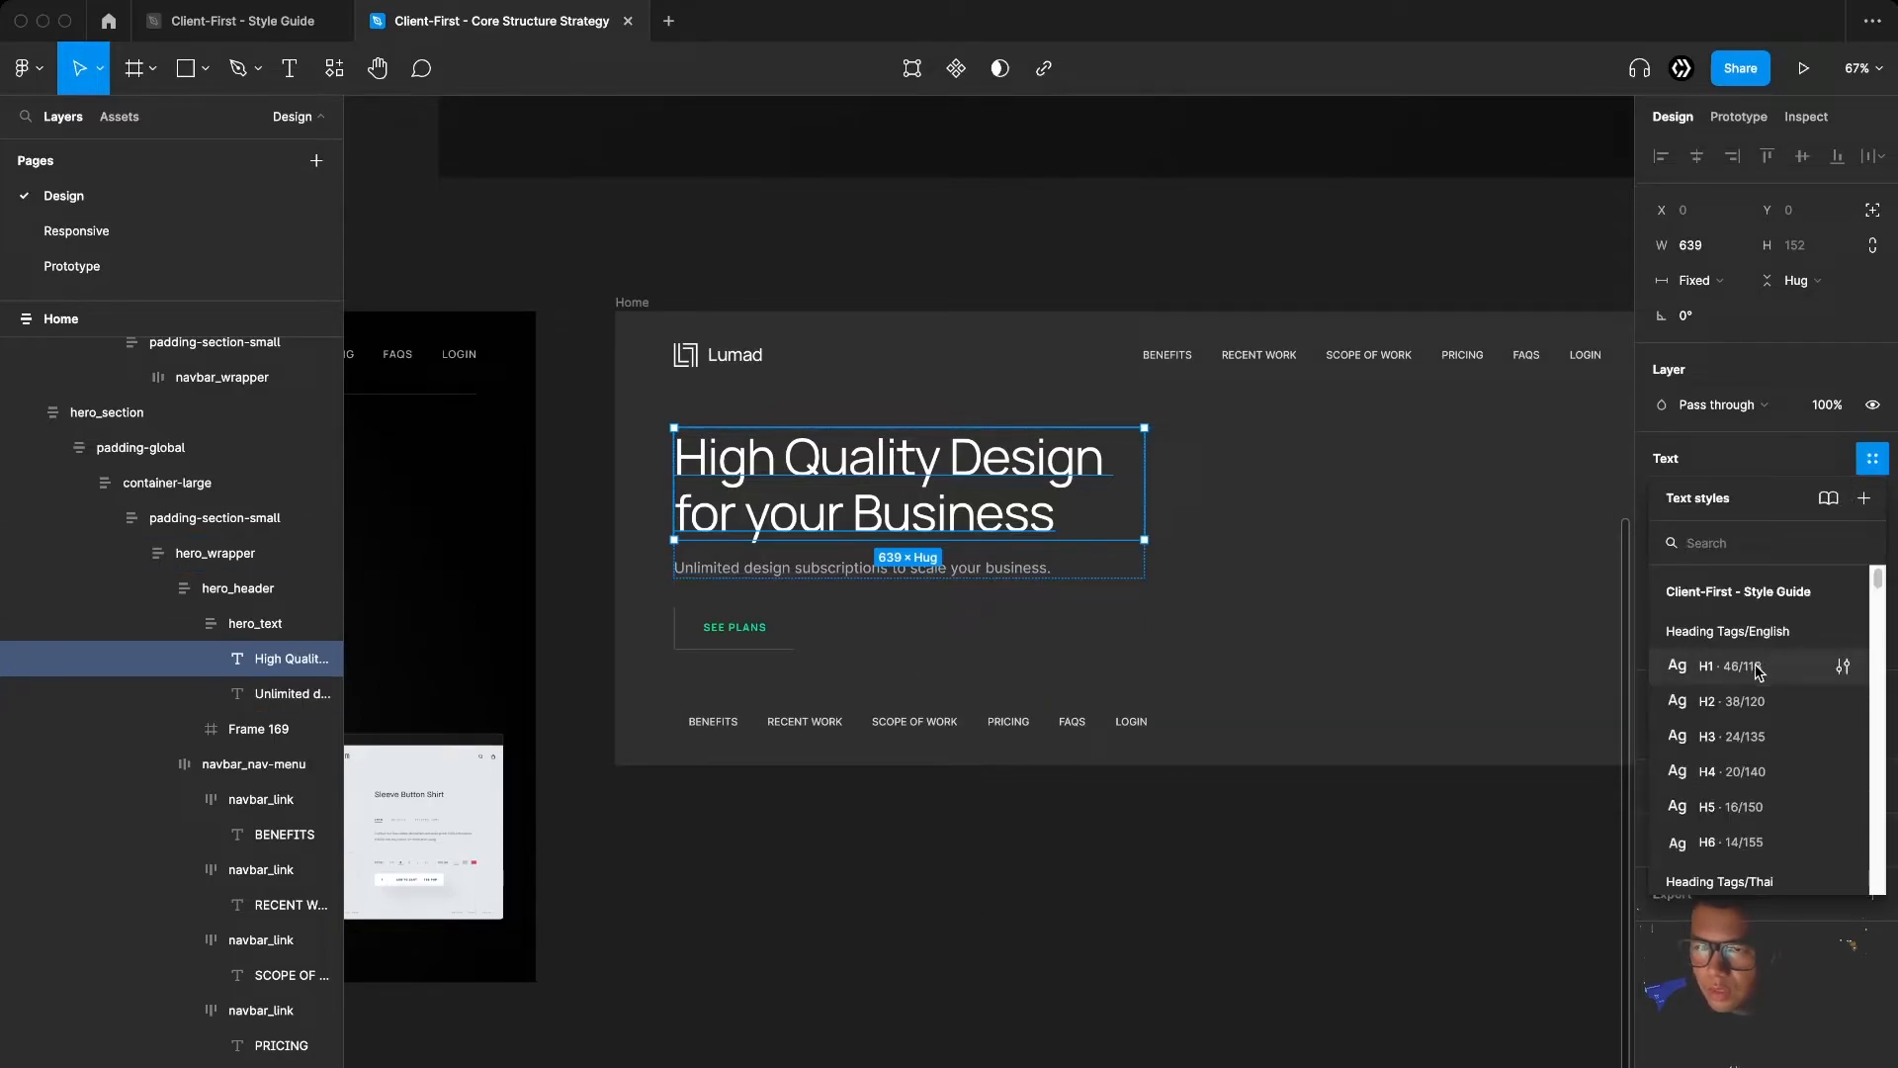
click(1186, 593)
right_click(885, 440)
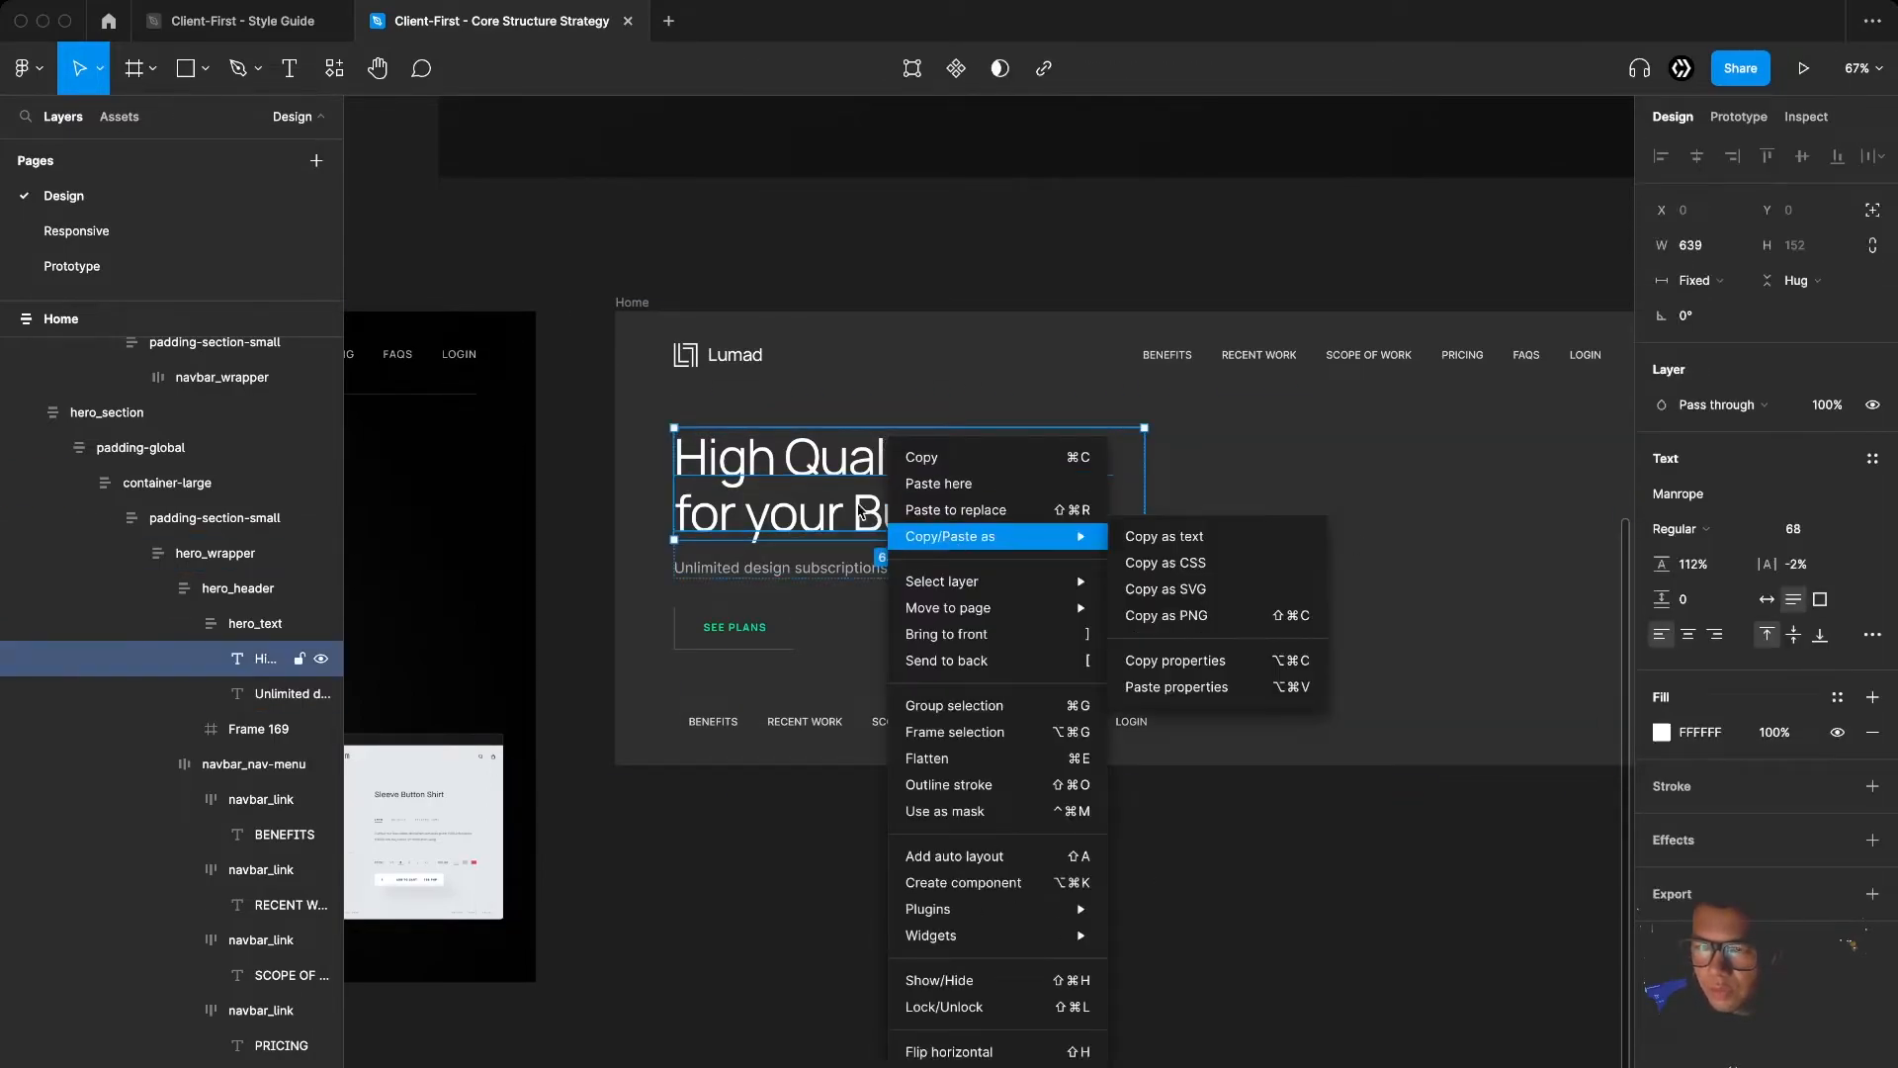
click(823, 492)
right_click(748, 625)
click(713, 591)
super+click(717, 626)
click(766, 560)
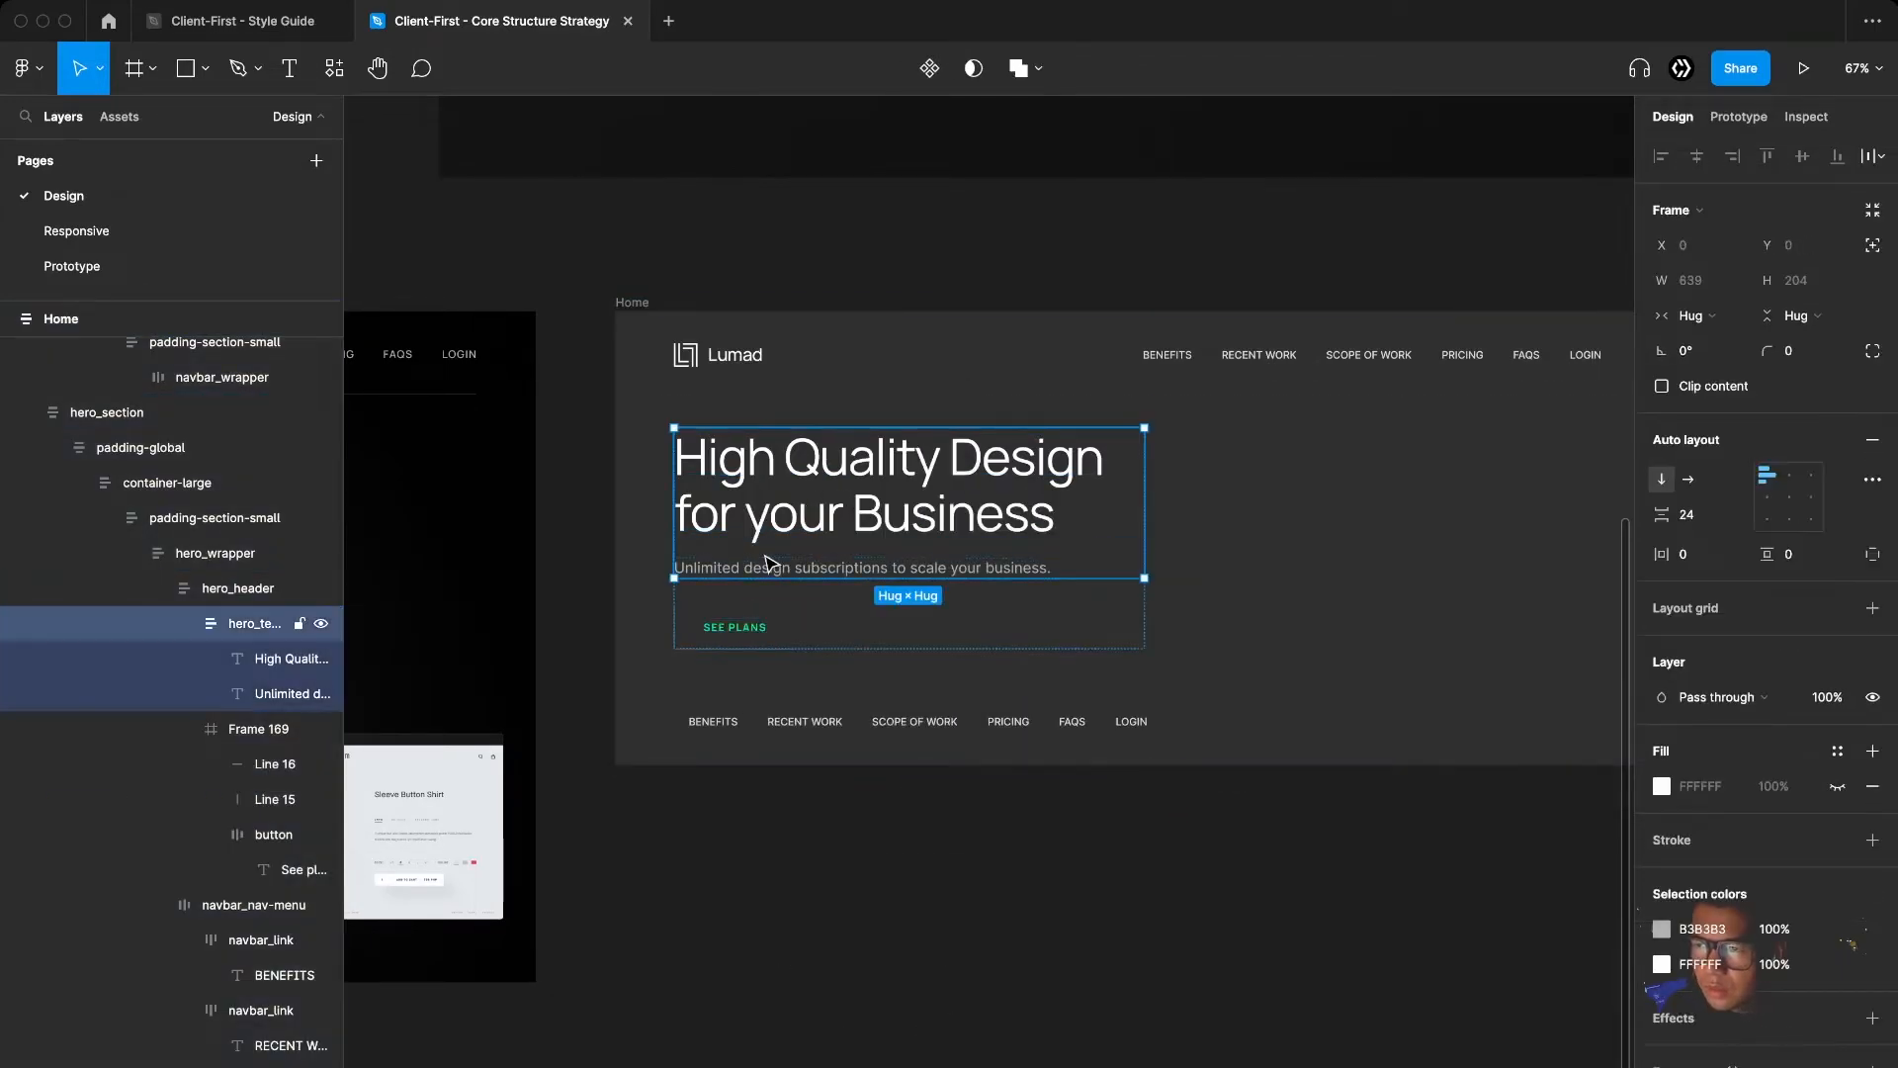
Apply the Text/English/Small/Bold text style to the hero button's label and retype it in capitals as SEE PLANS
scroll(750, 614, up, 4)
super+click(731, 634)
click(1872, 458)
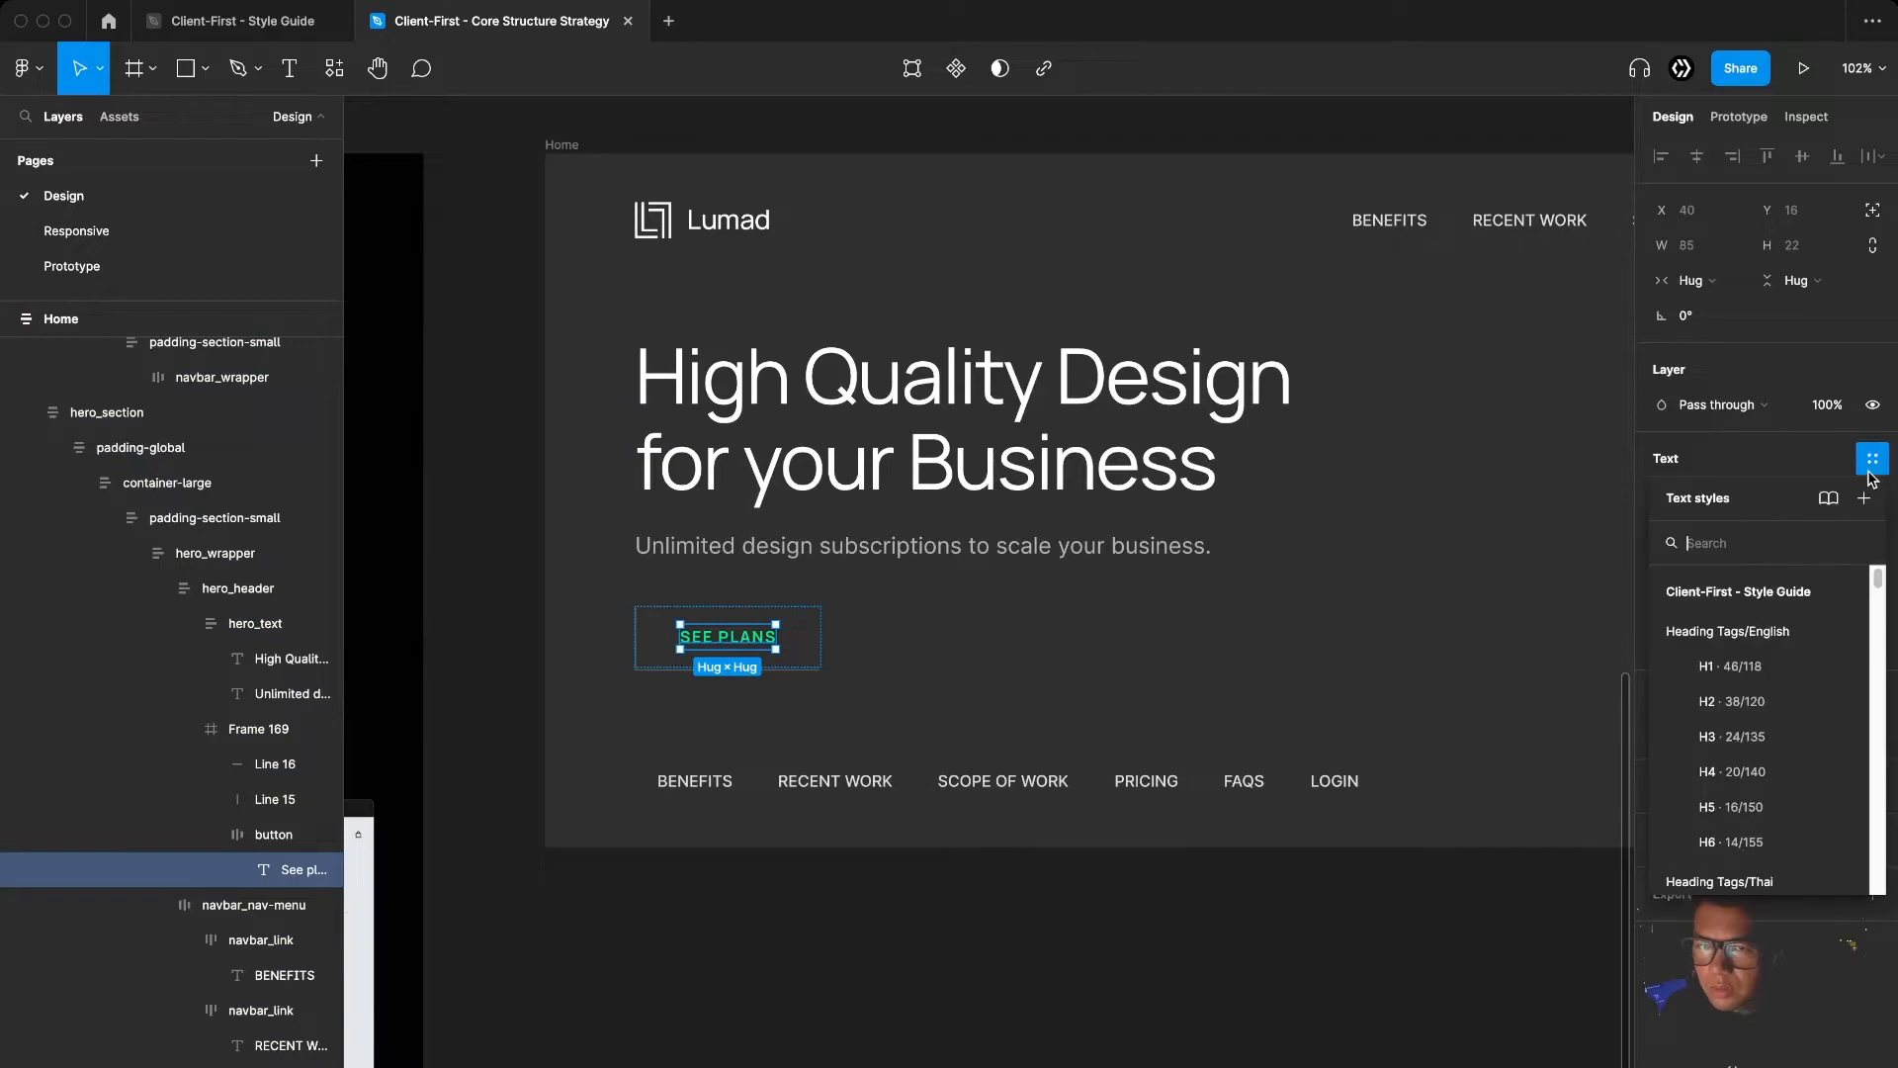
text(text small)
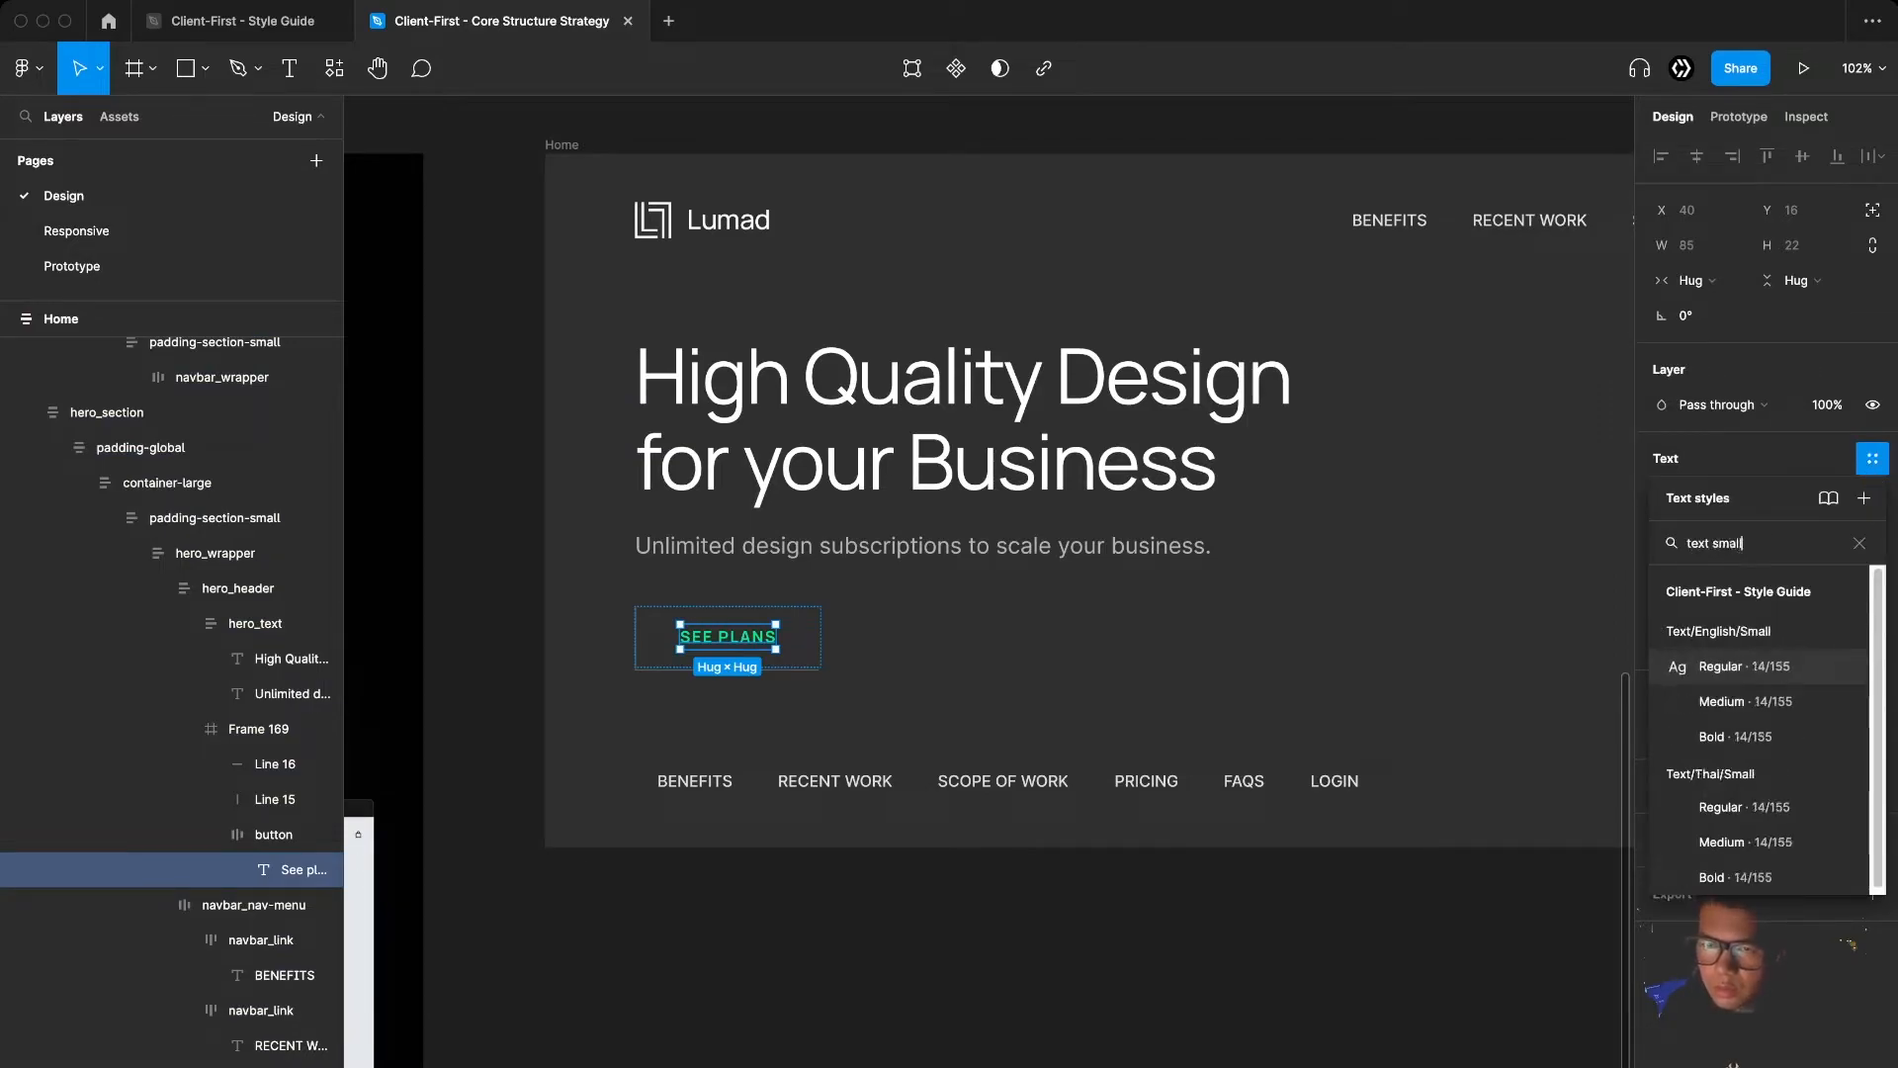
click(1732, 737)
key(Return)
text(SEE)
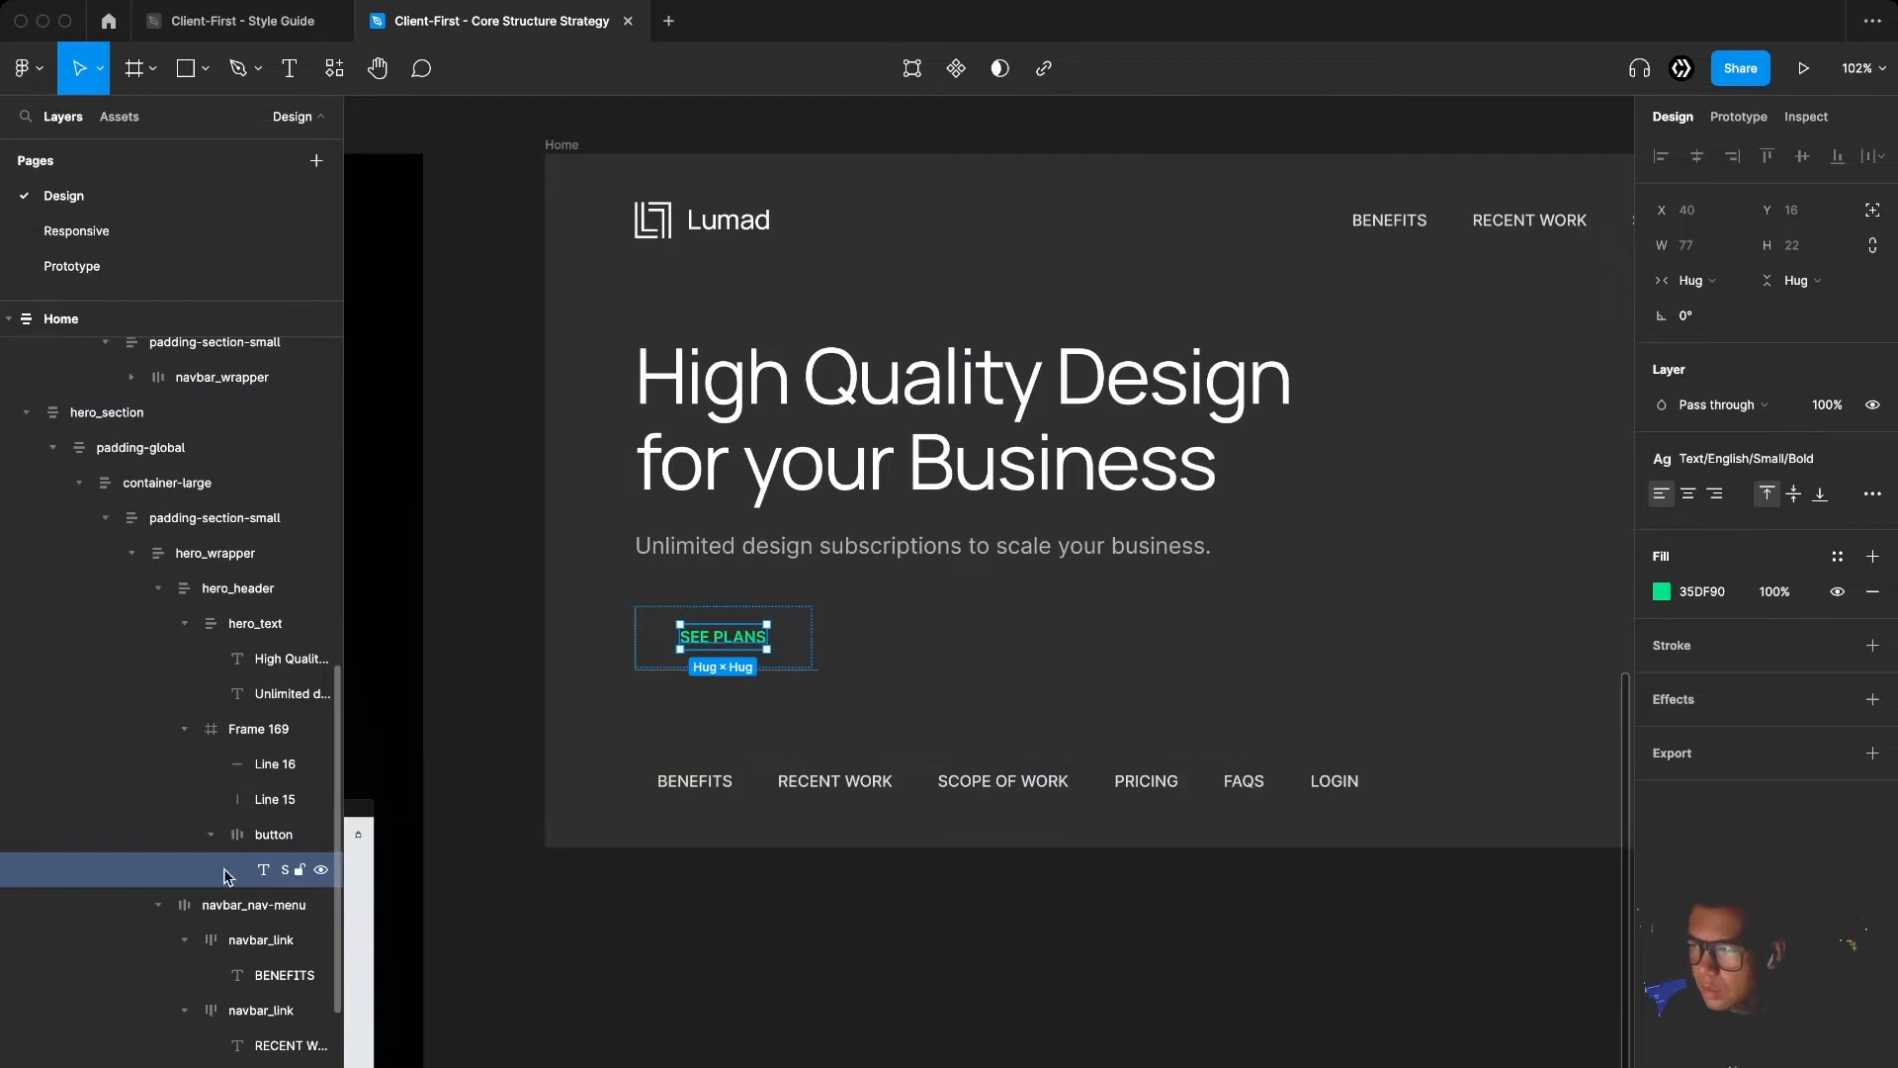
Delete Line 16 and Line 15 from Frame 169 around the SEE PLANS button
click(274, 834)
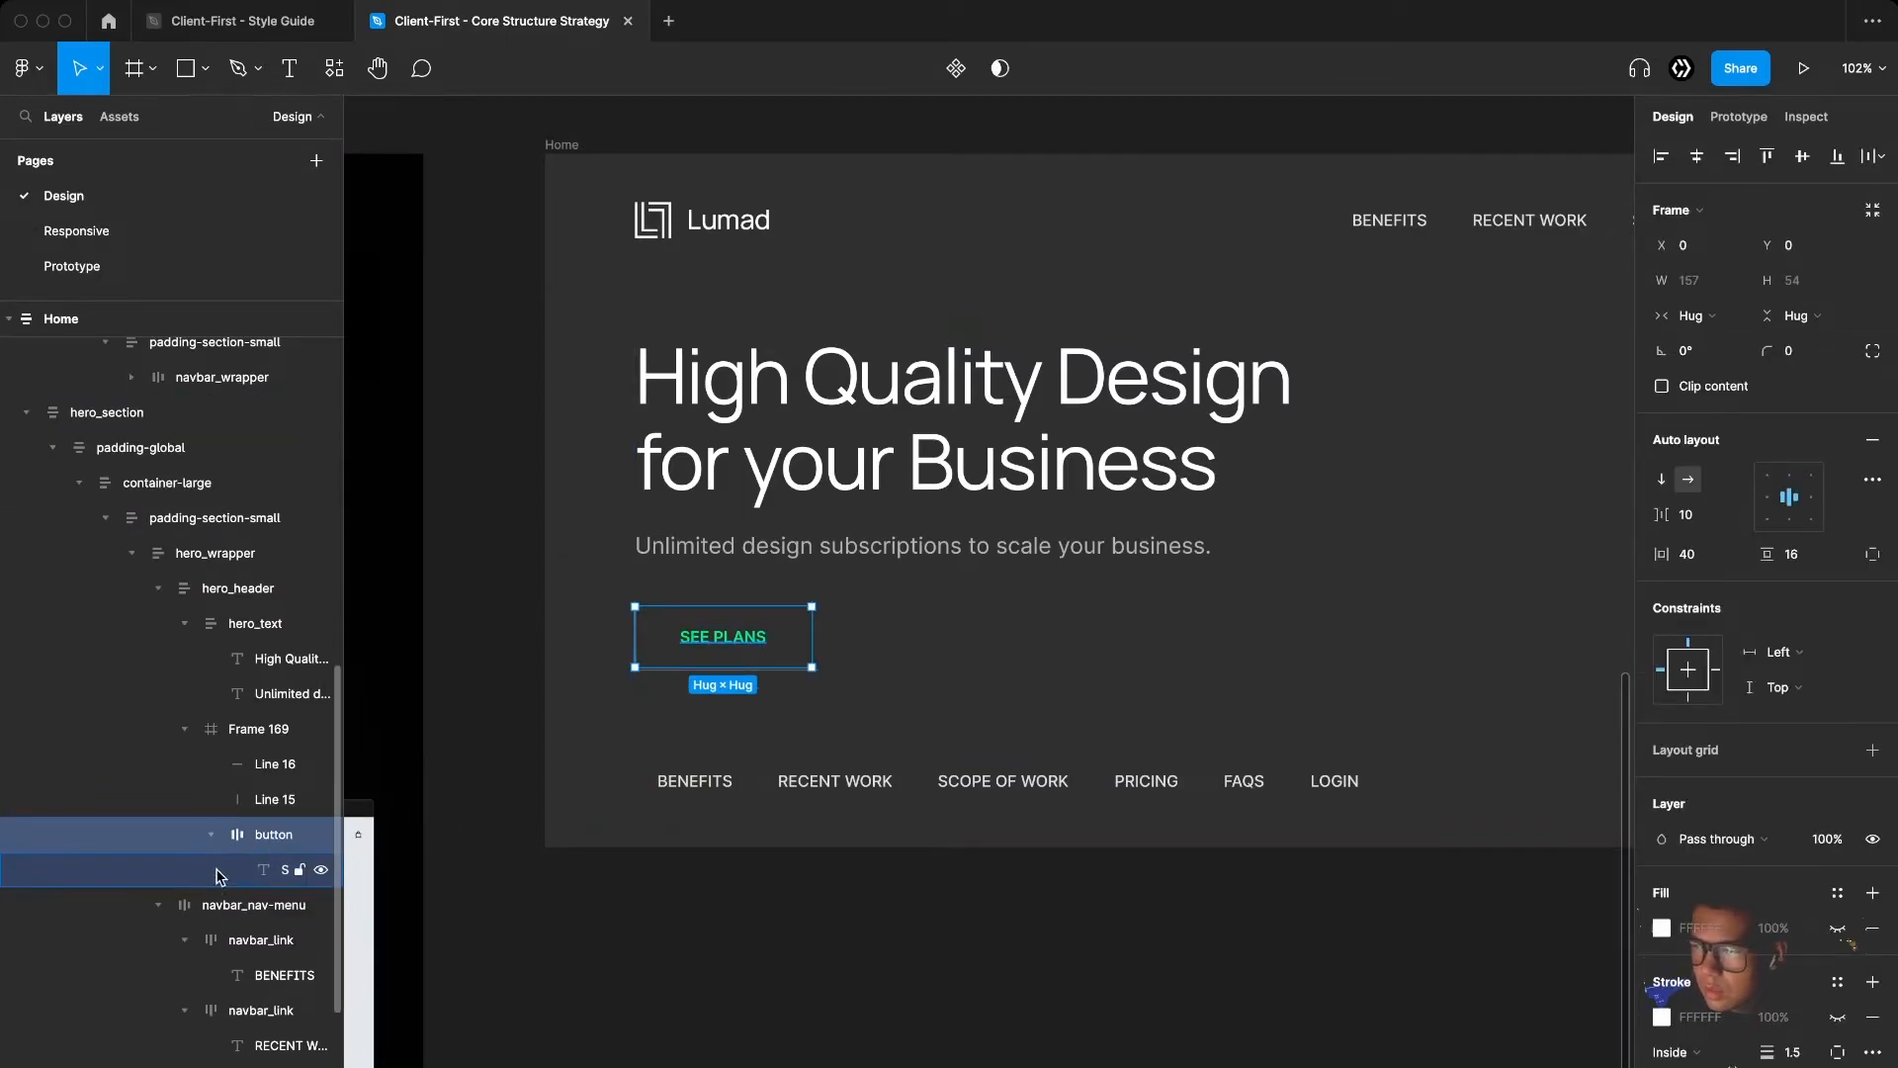
click(243, 732)
click(251, 769)
shift+click(240, 801)
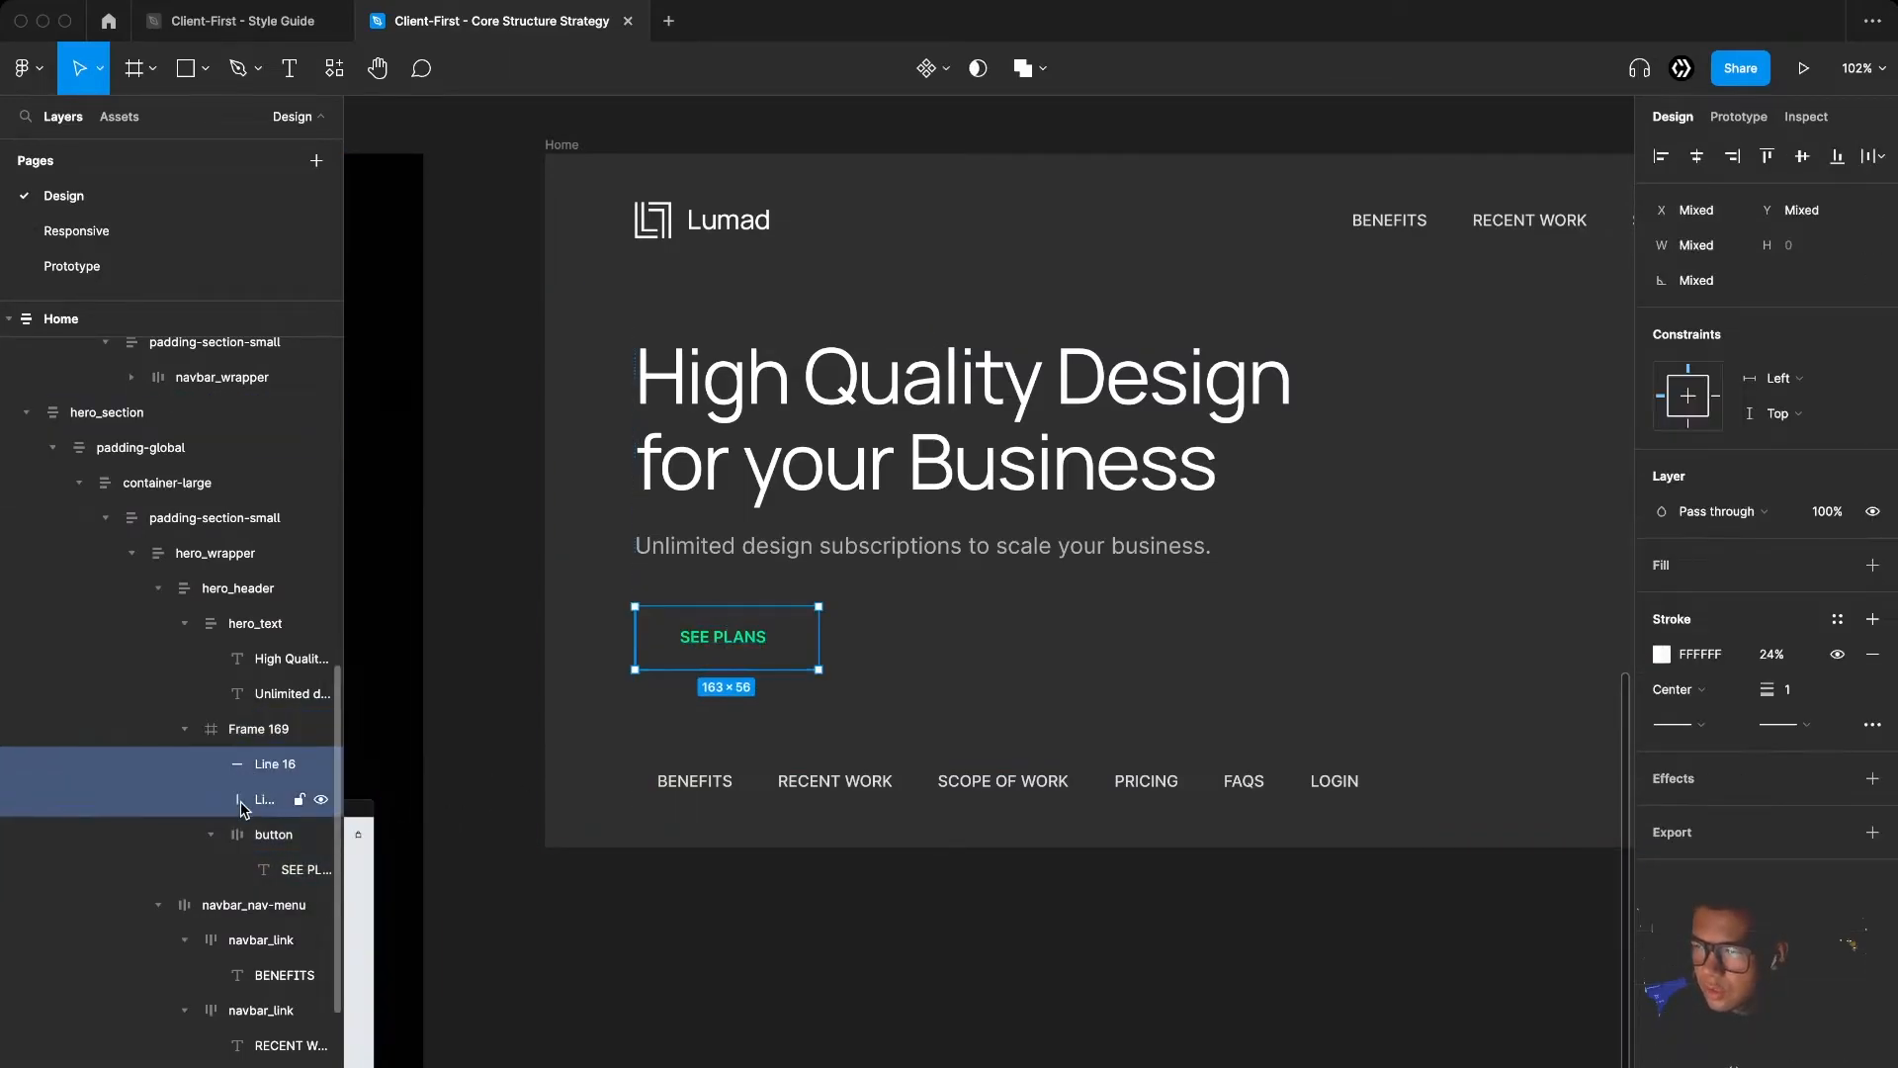
key(Delete)
Ungroup Frame 169 so the button sits directly inside hero_header, and collapse the button layer
click(245, 735)
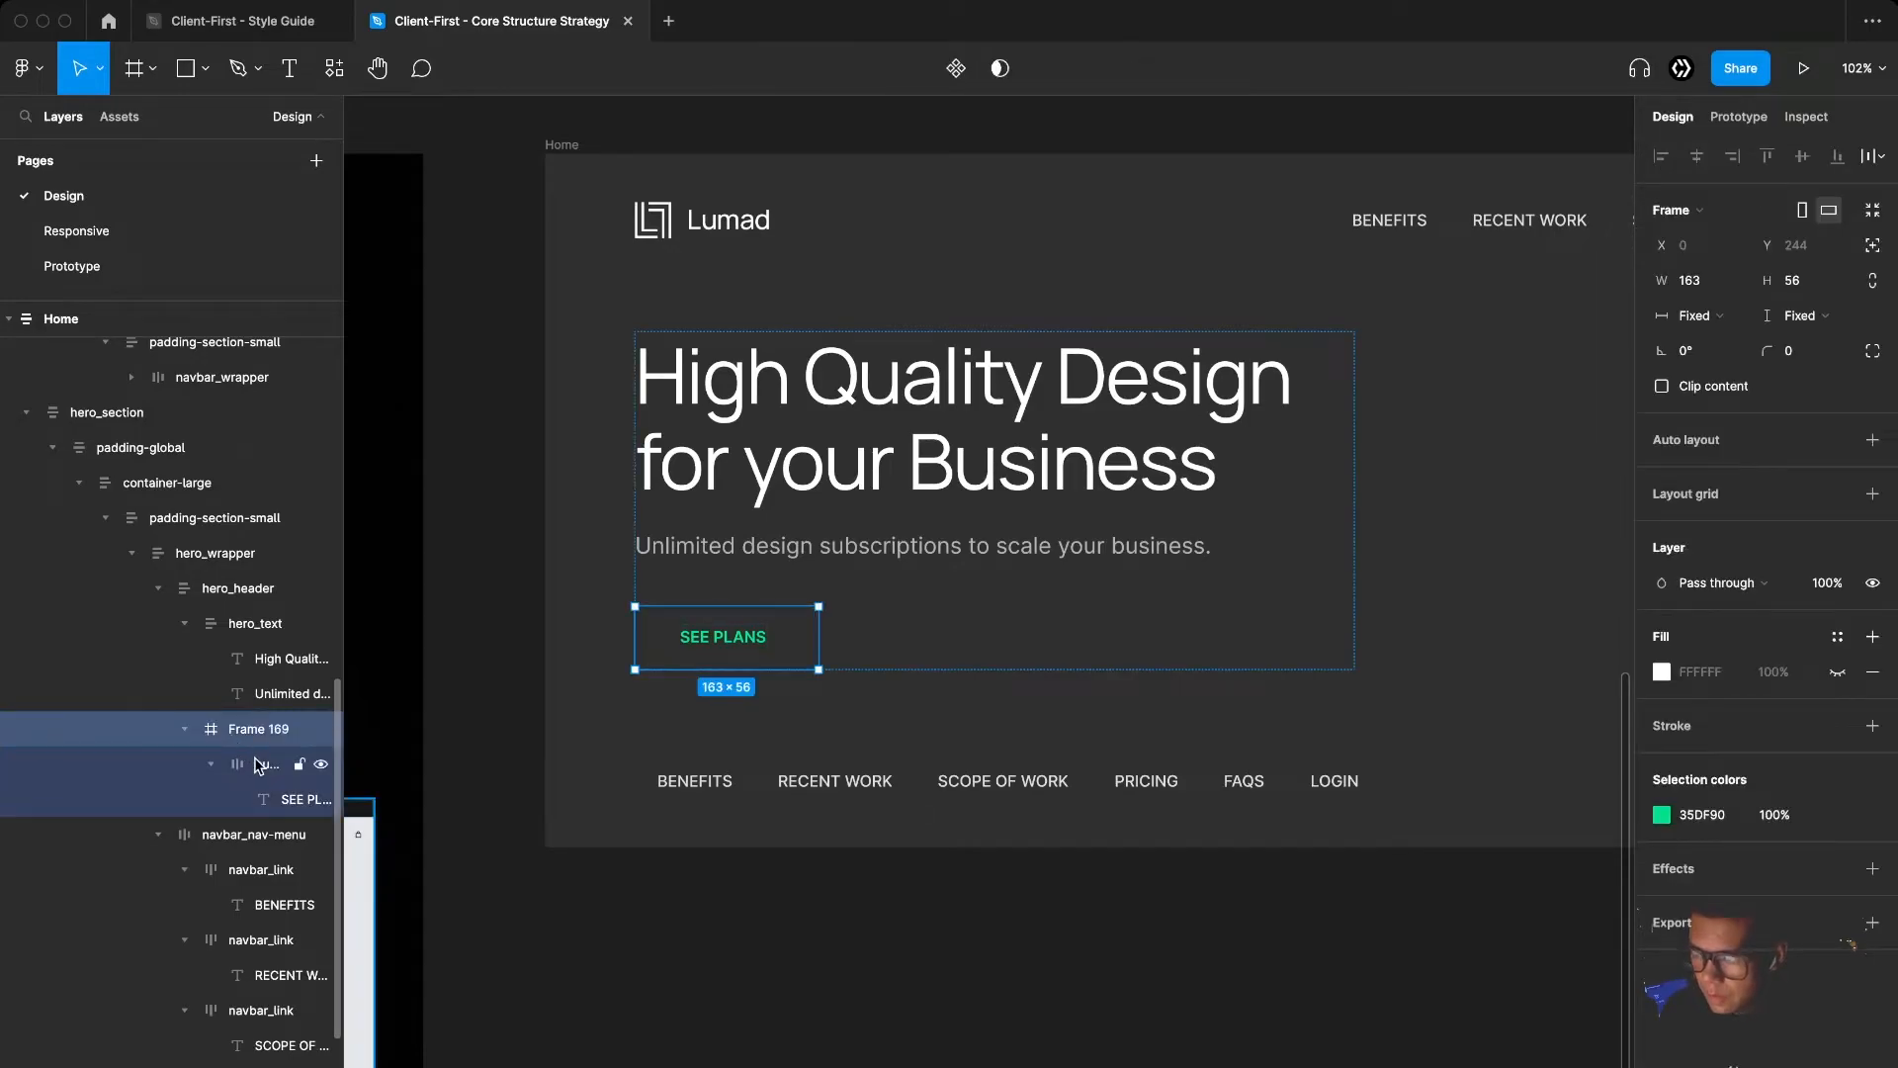
key(super+shift+g)
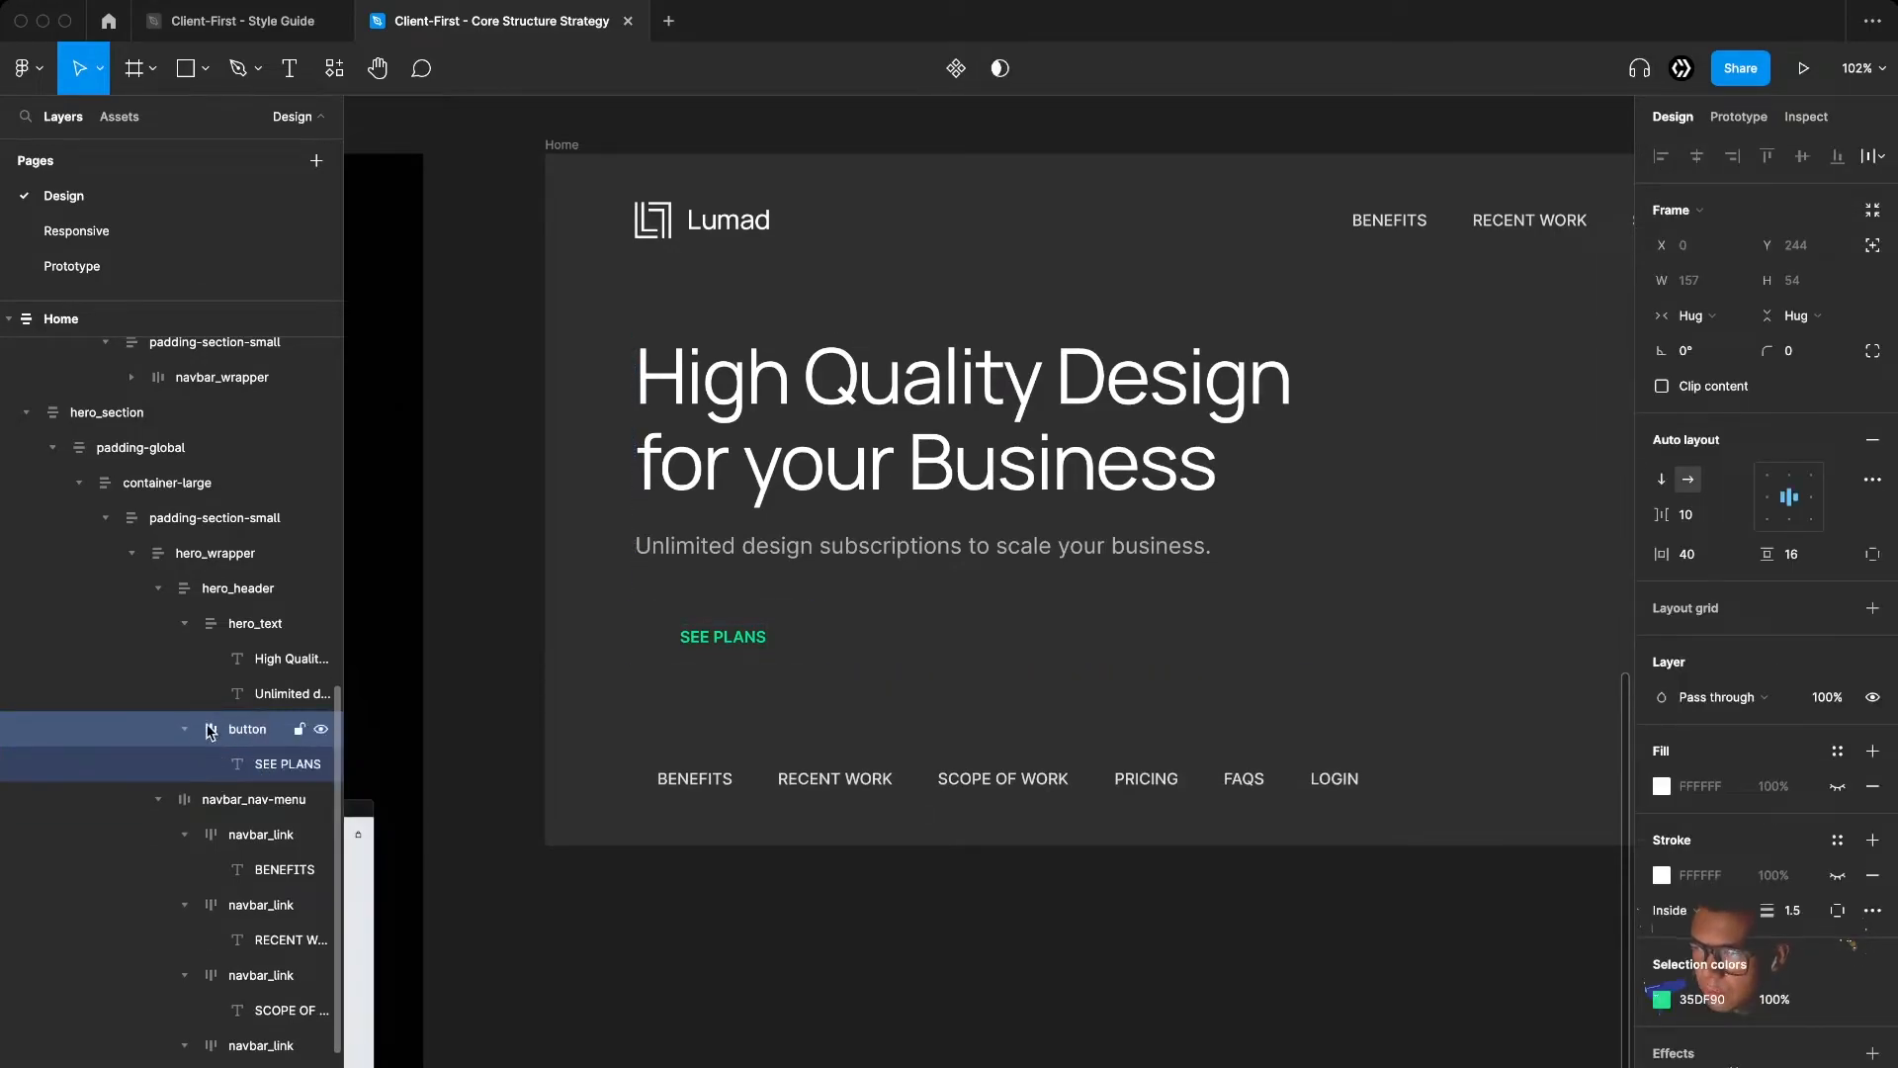
click(184, 728)
Remove the hidden fill and hidden stroke from the SEE PLANS button
scroll(636, 640, up, 2)
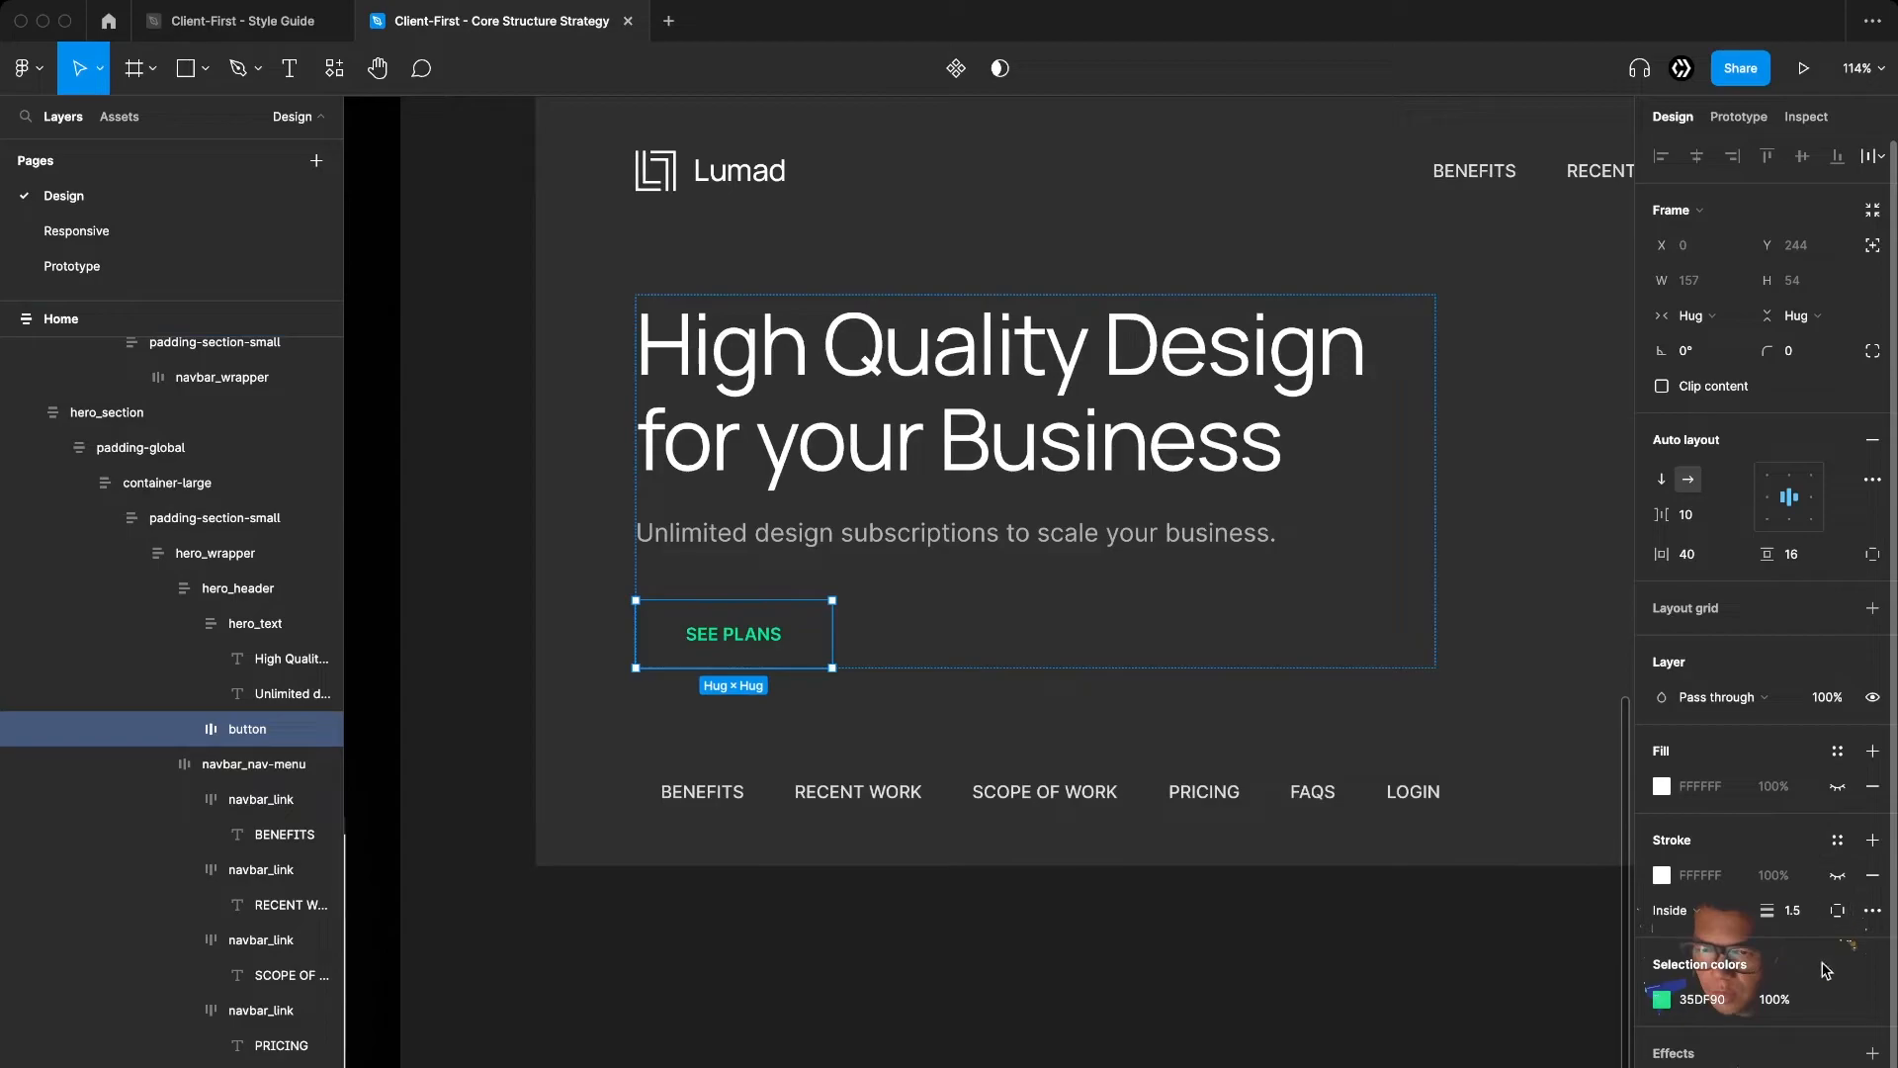
scroll(1825, 967, down, 2)
click(1873, 734)
click(1874, 821)
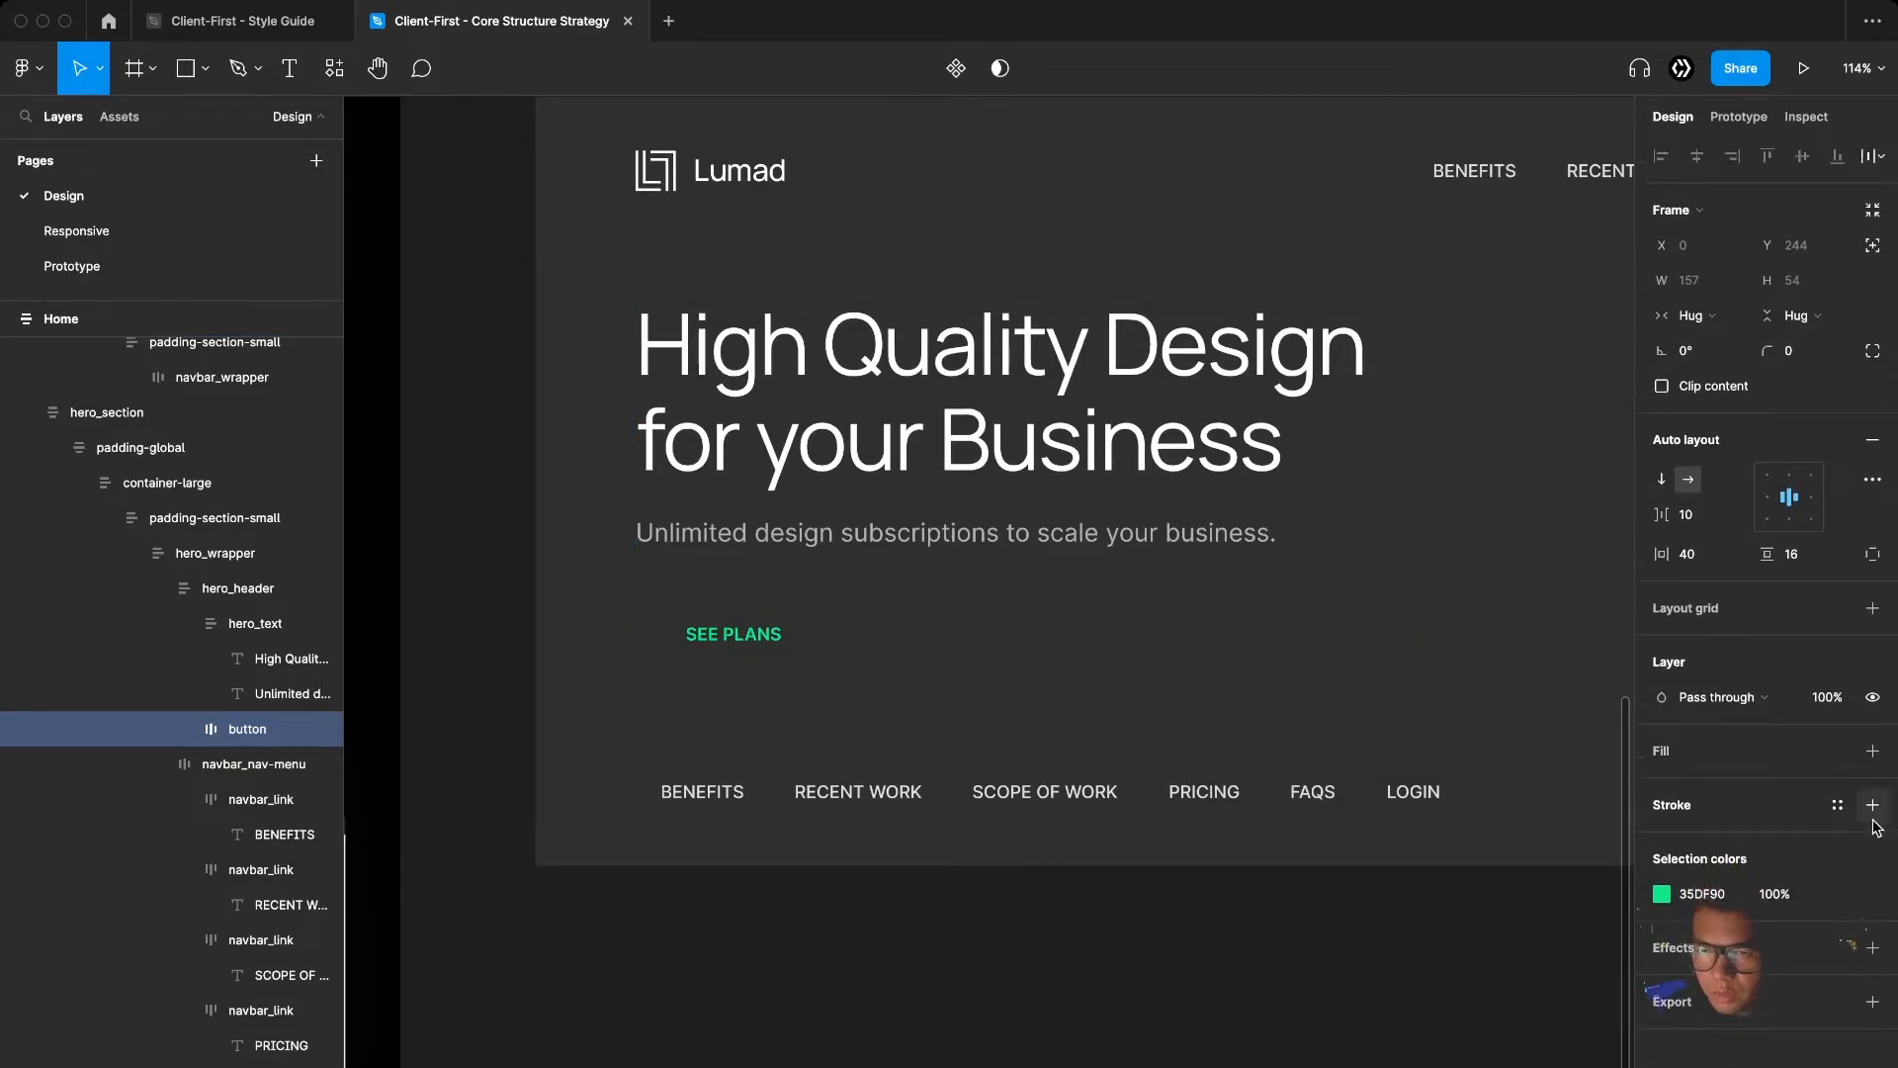
Add a stroke on only the left and bottom sides of the SEE PLANS button, coloured with a translucent White style
click(1872, 803)
click(1837, 875)
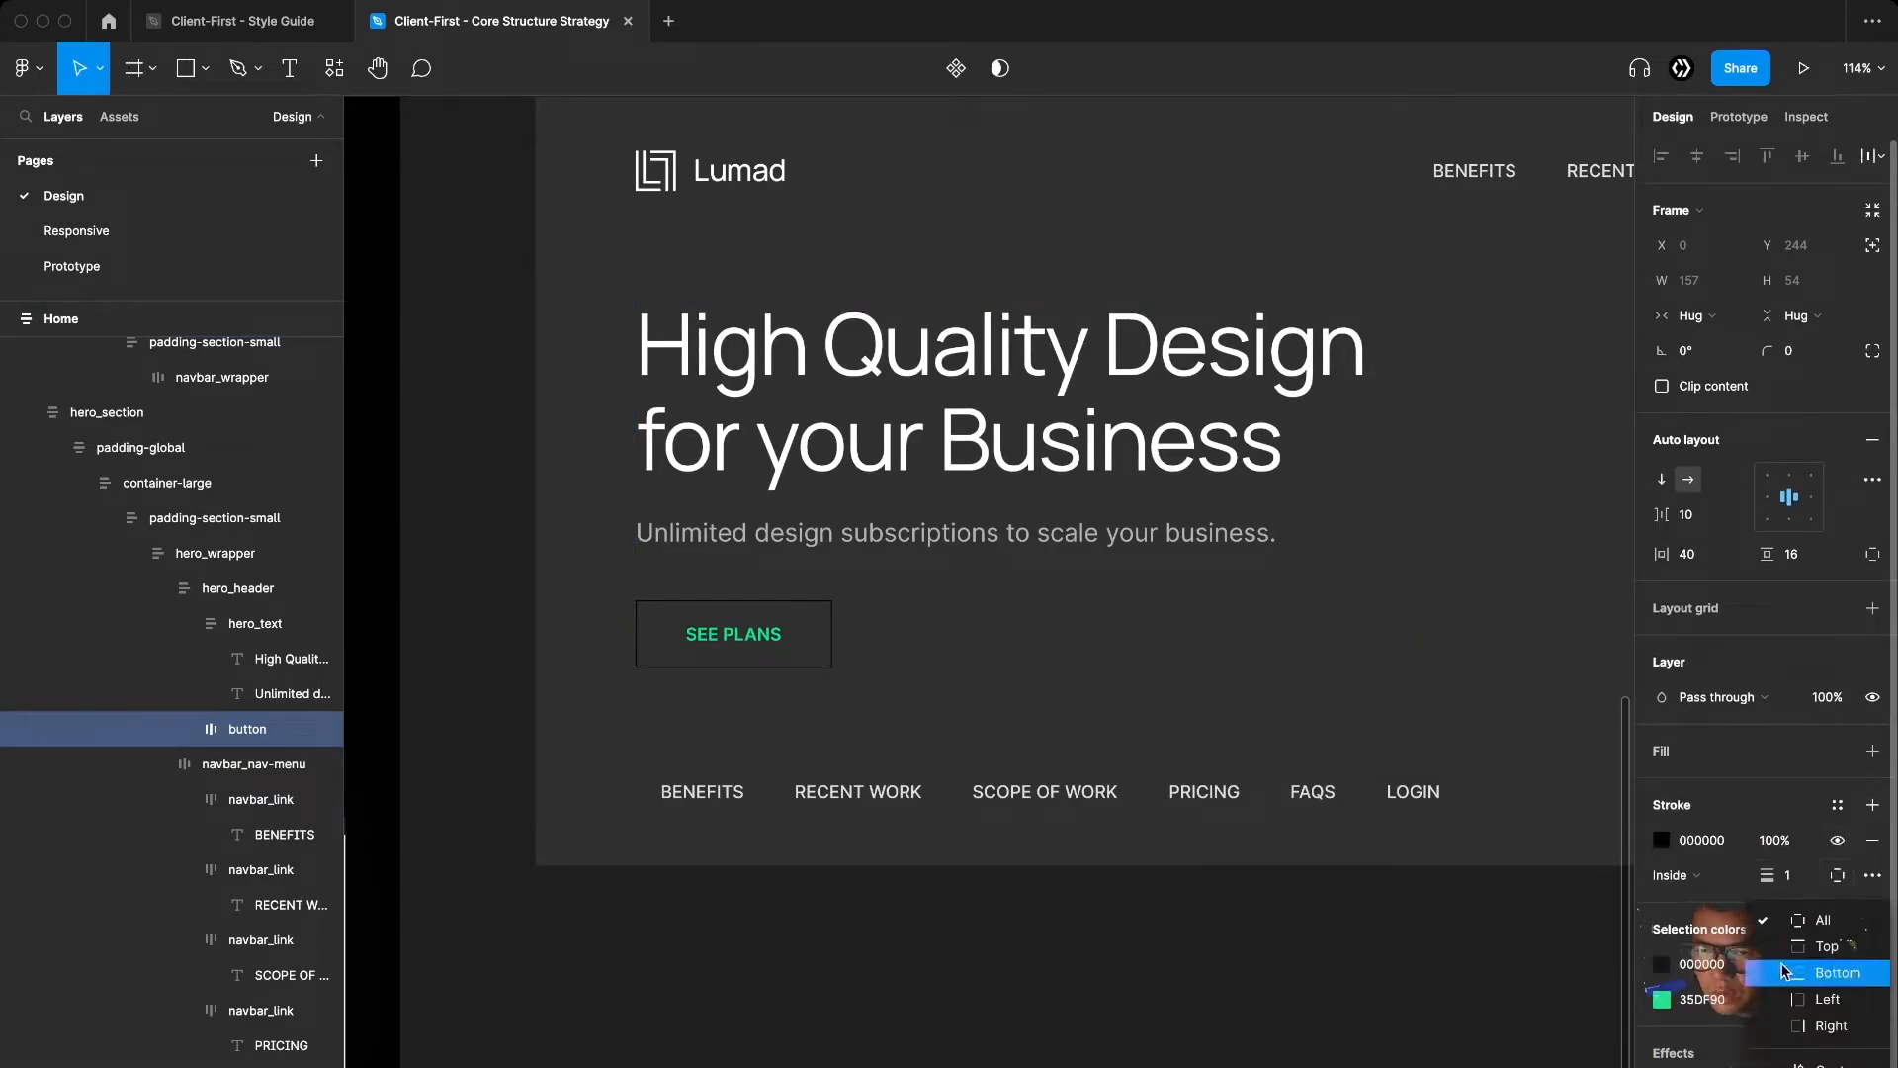
click(1819, 998)
click(1837, 875)
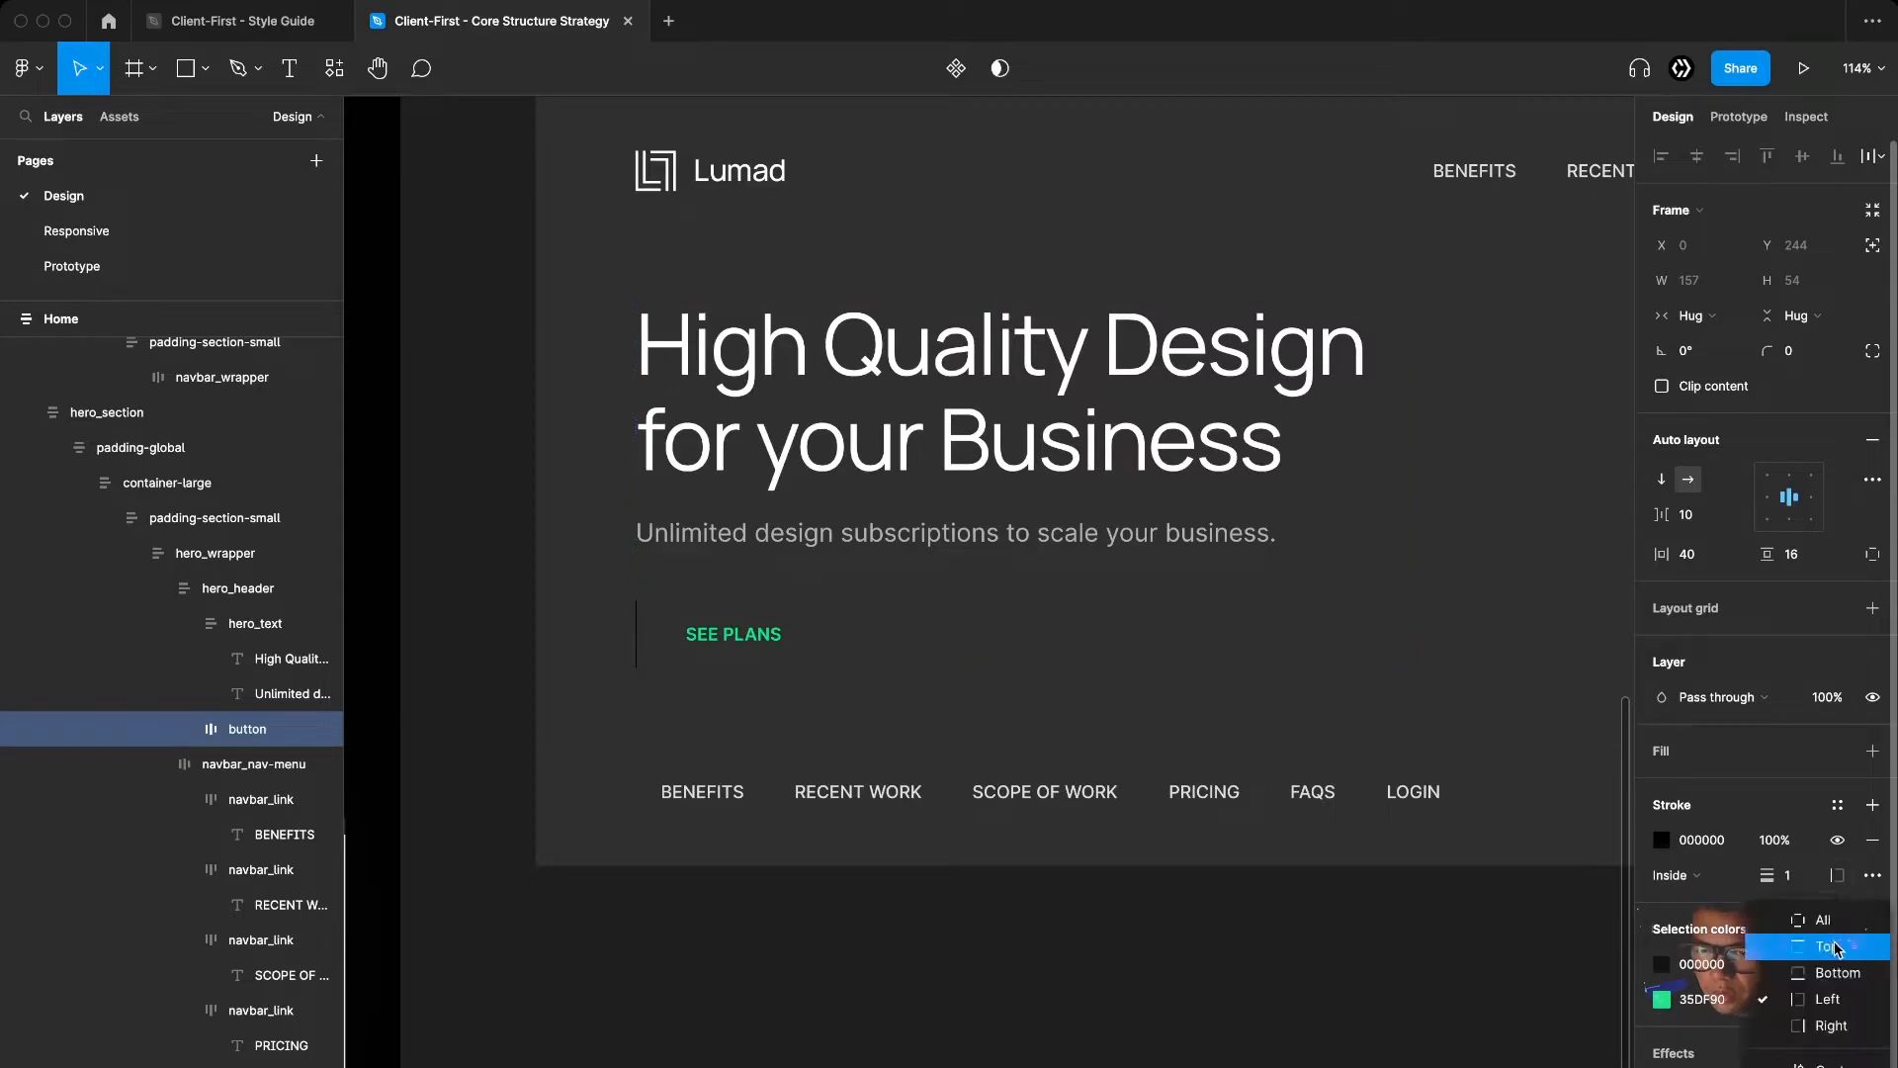
click(1829, 1062)
key(Return)
click(1837, 808)
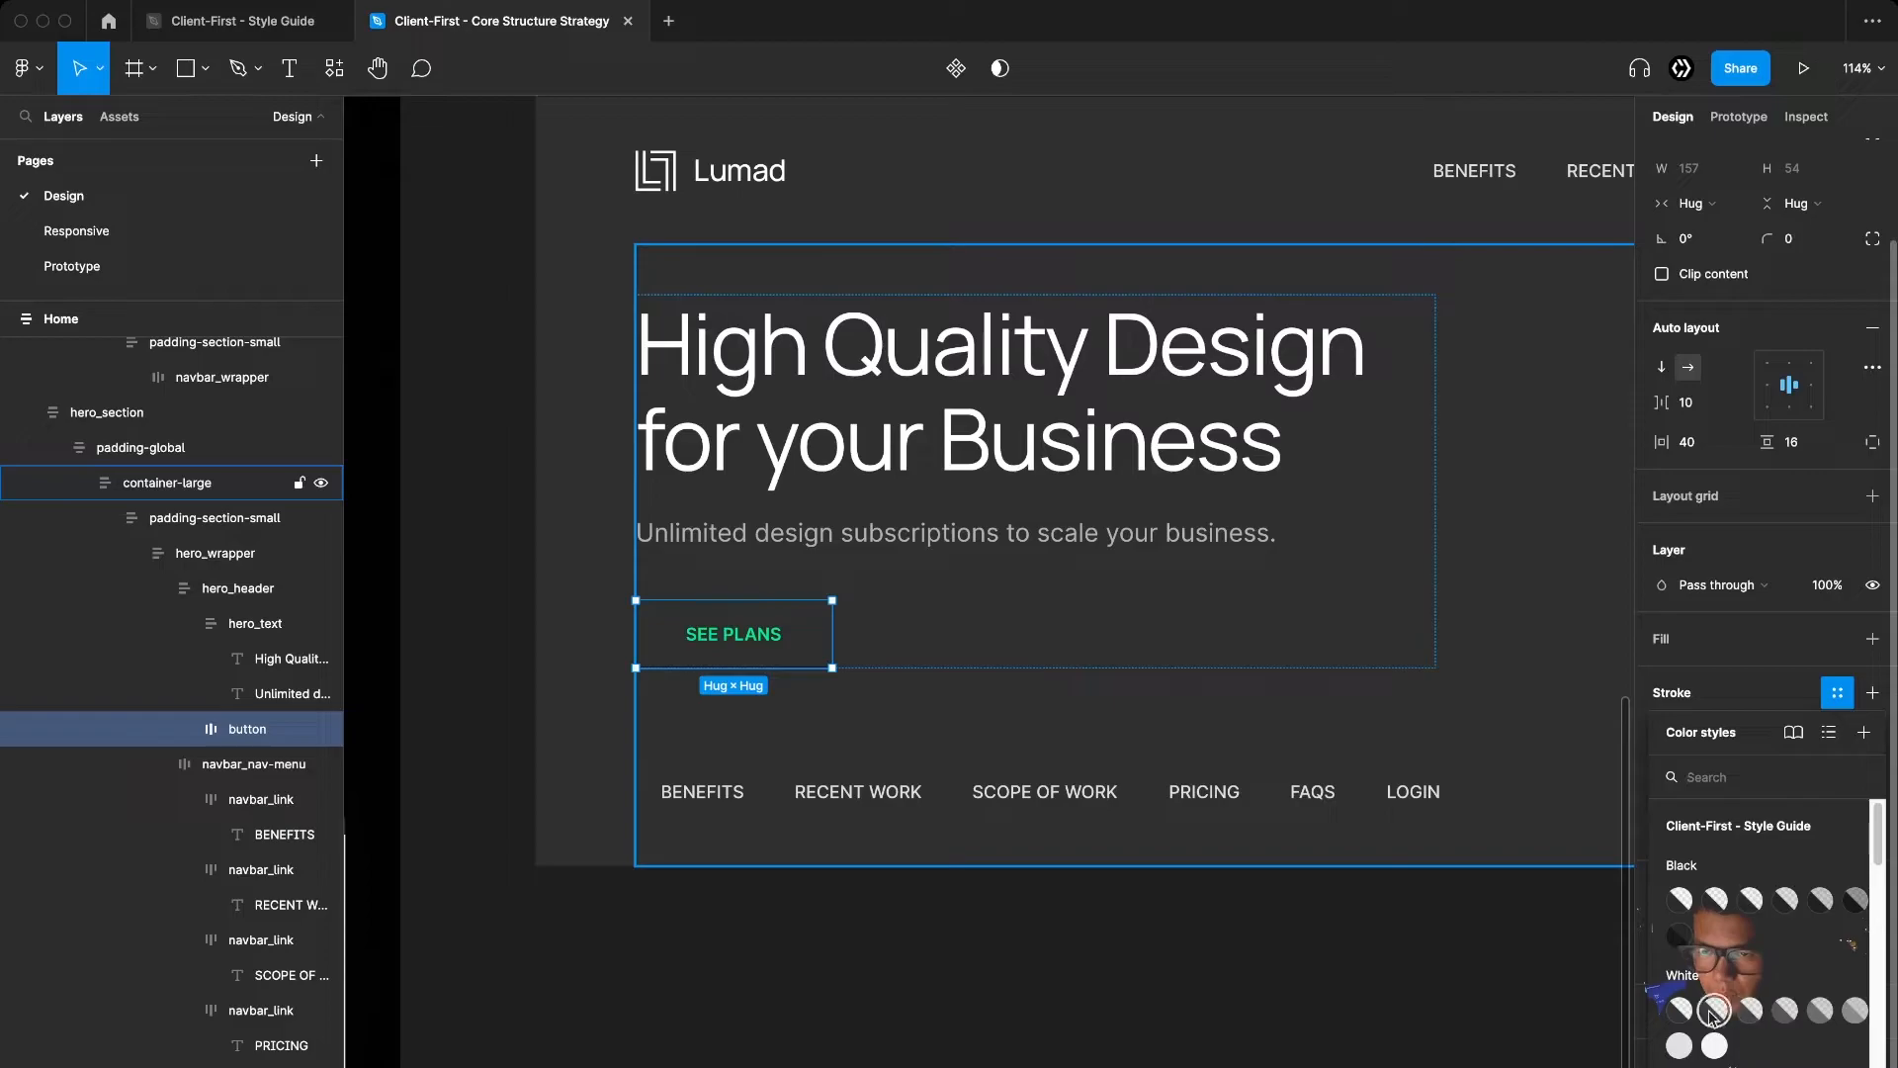
click(1786, 1009)
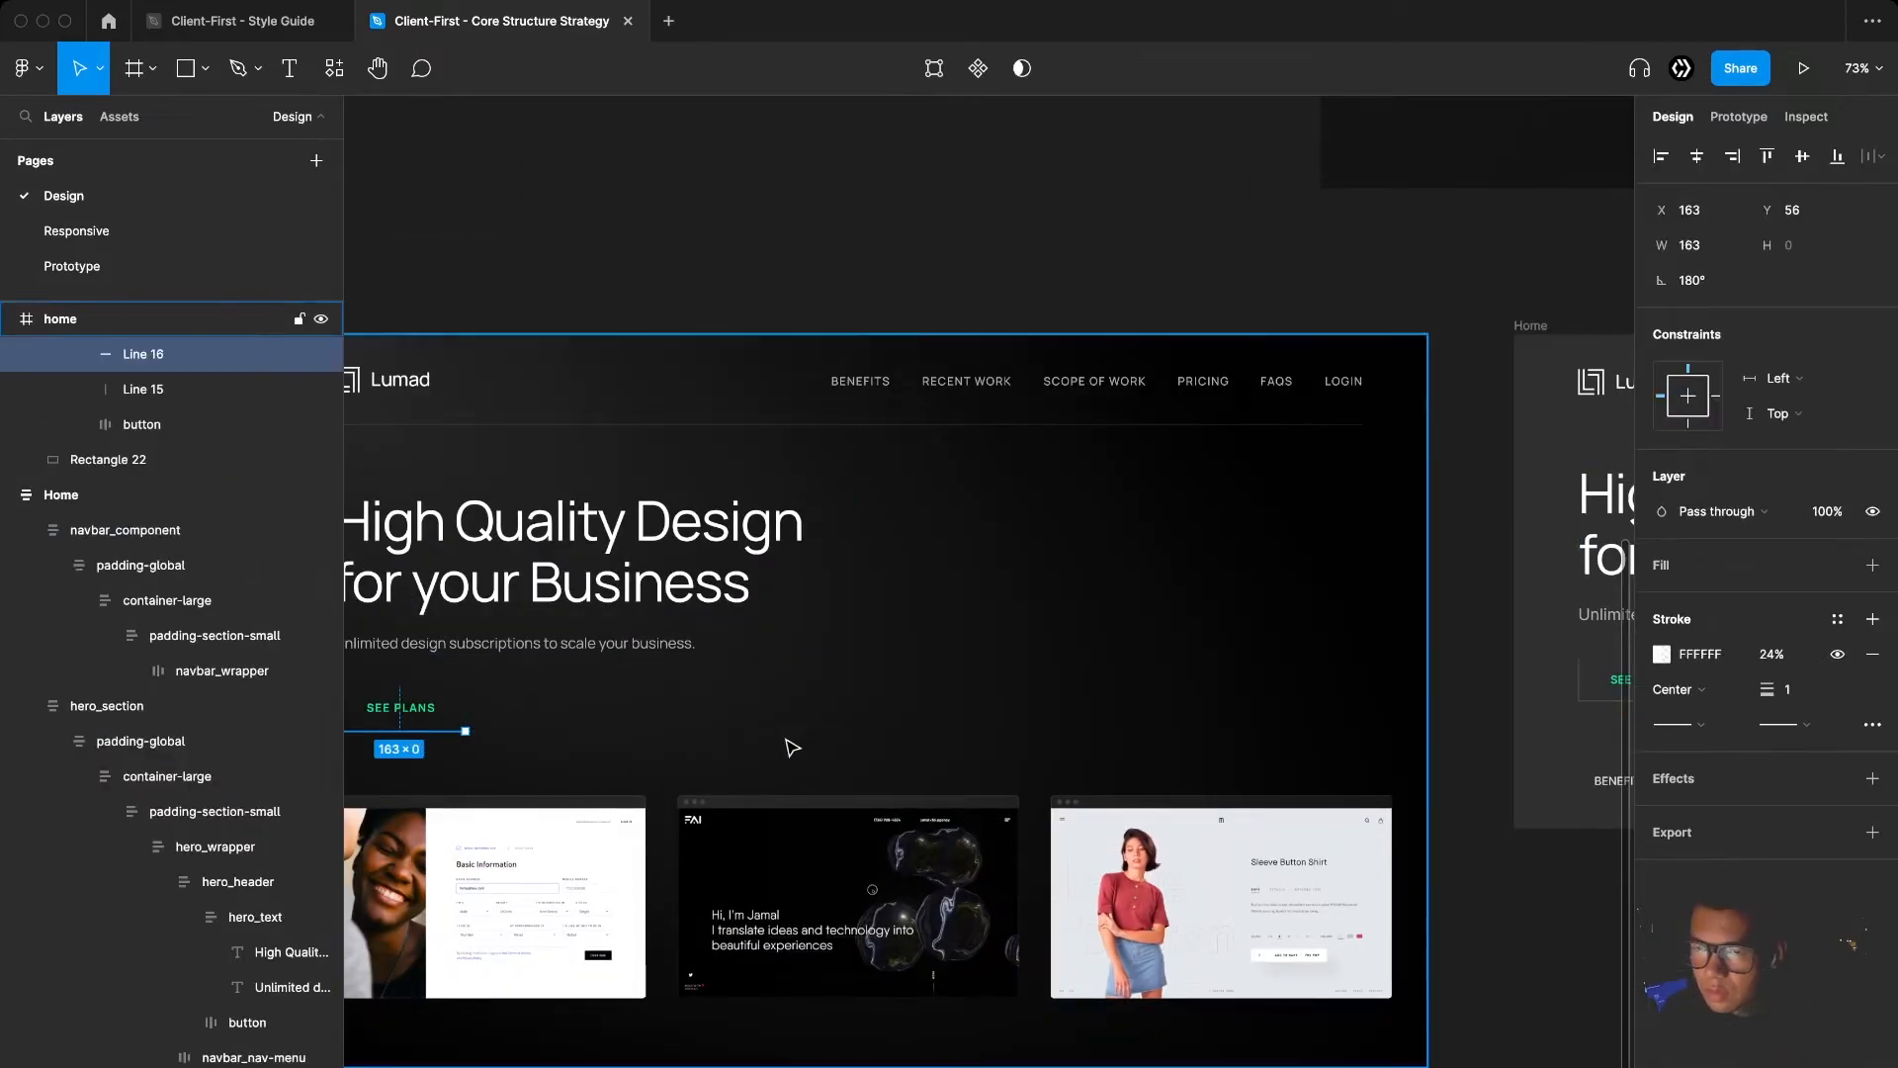
Compare the rebuilt SEE PLANS button with the lined button in the original home design
click(861, 752)
scroll(1094, 752, right, 6)
scroll(1102, 683, up, 5)
super+click(1099, 613)
scroll(1145, 647, down, 5)
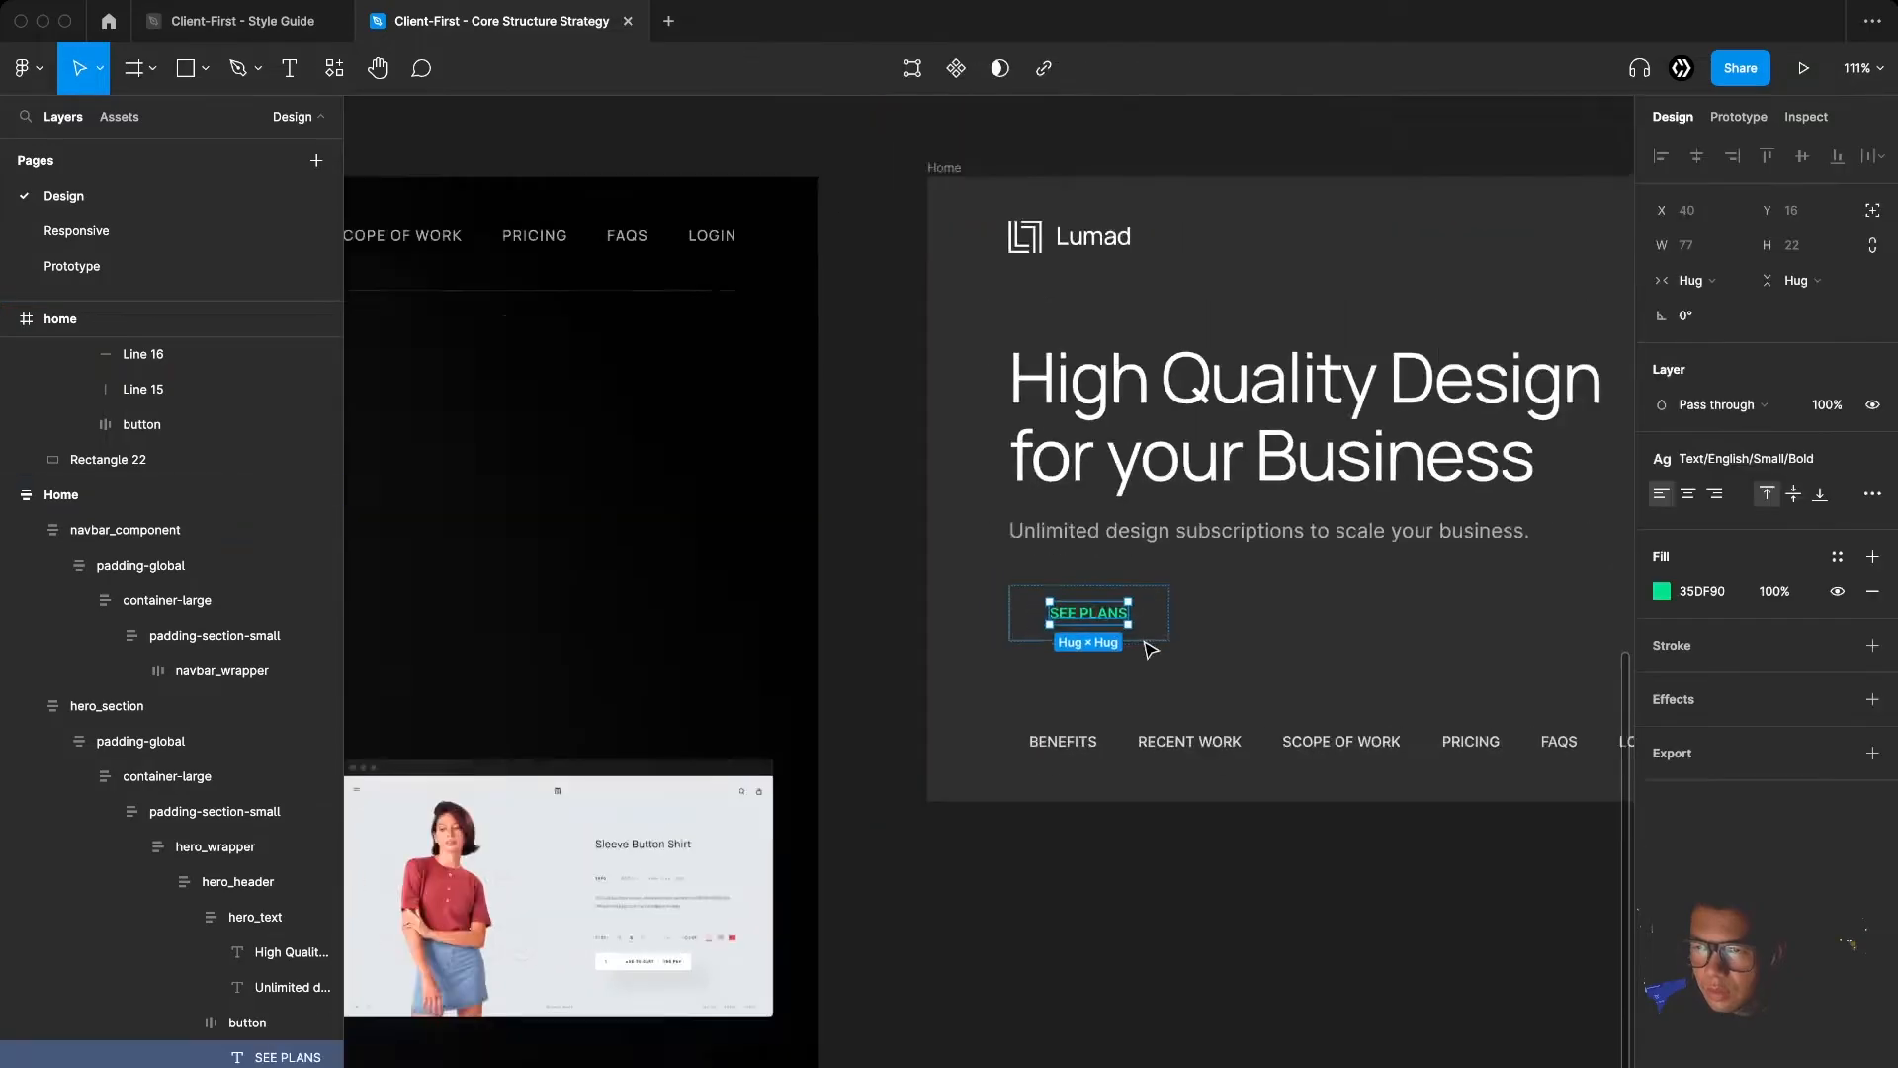
scroll(1098, 712, right, 2)
super+click(1093, 759)
scroll(1037, 675, up, 5)
super+click(987, 604)
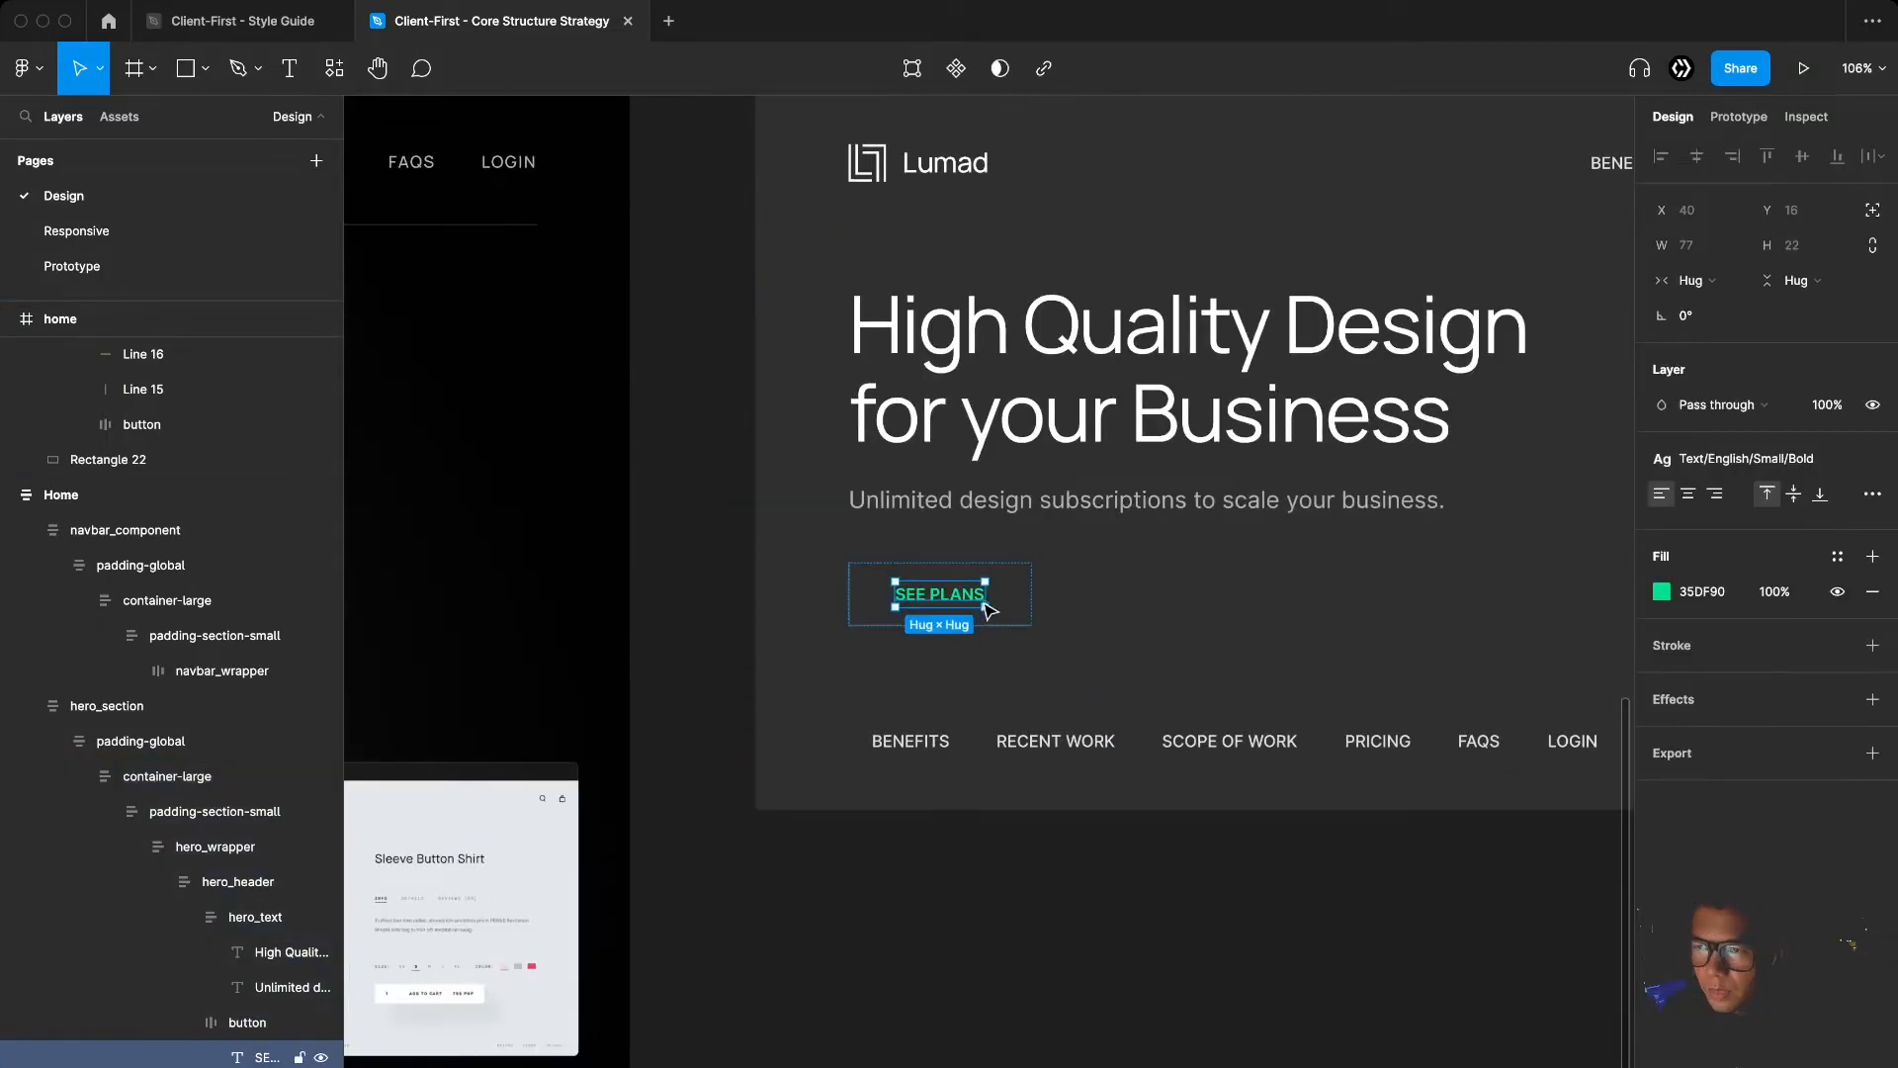
click(1078, 917)
scroll(1007, 927, up, 2)
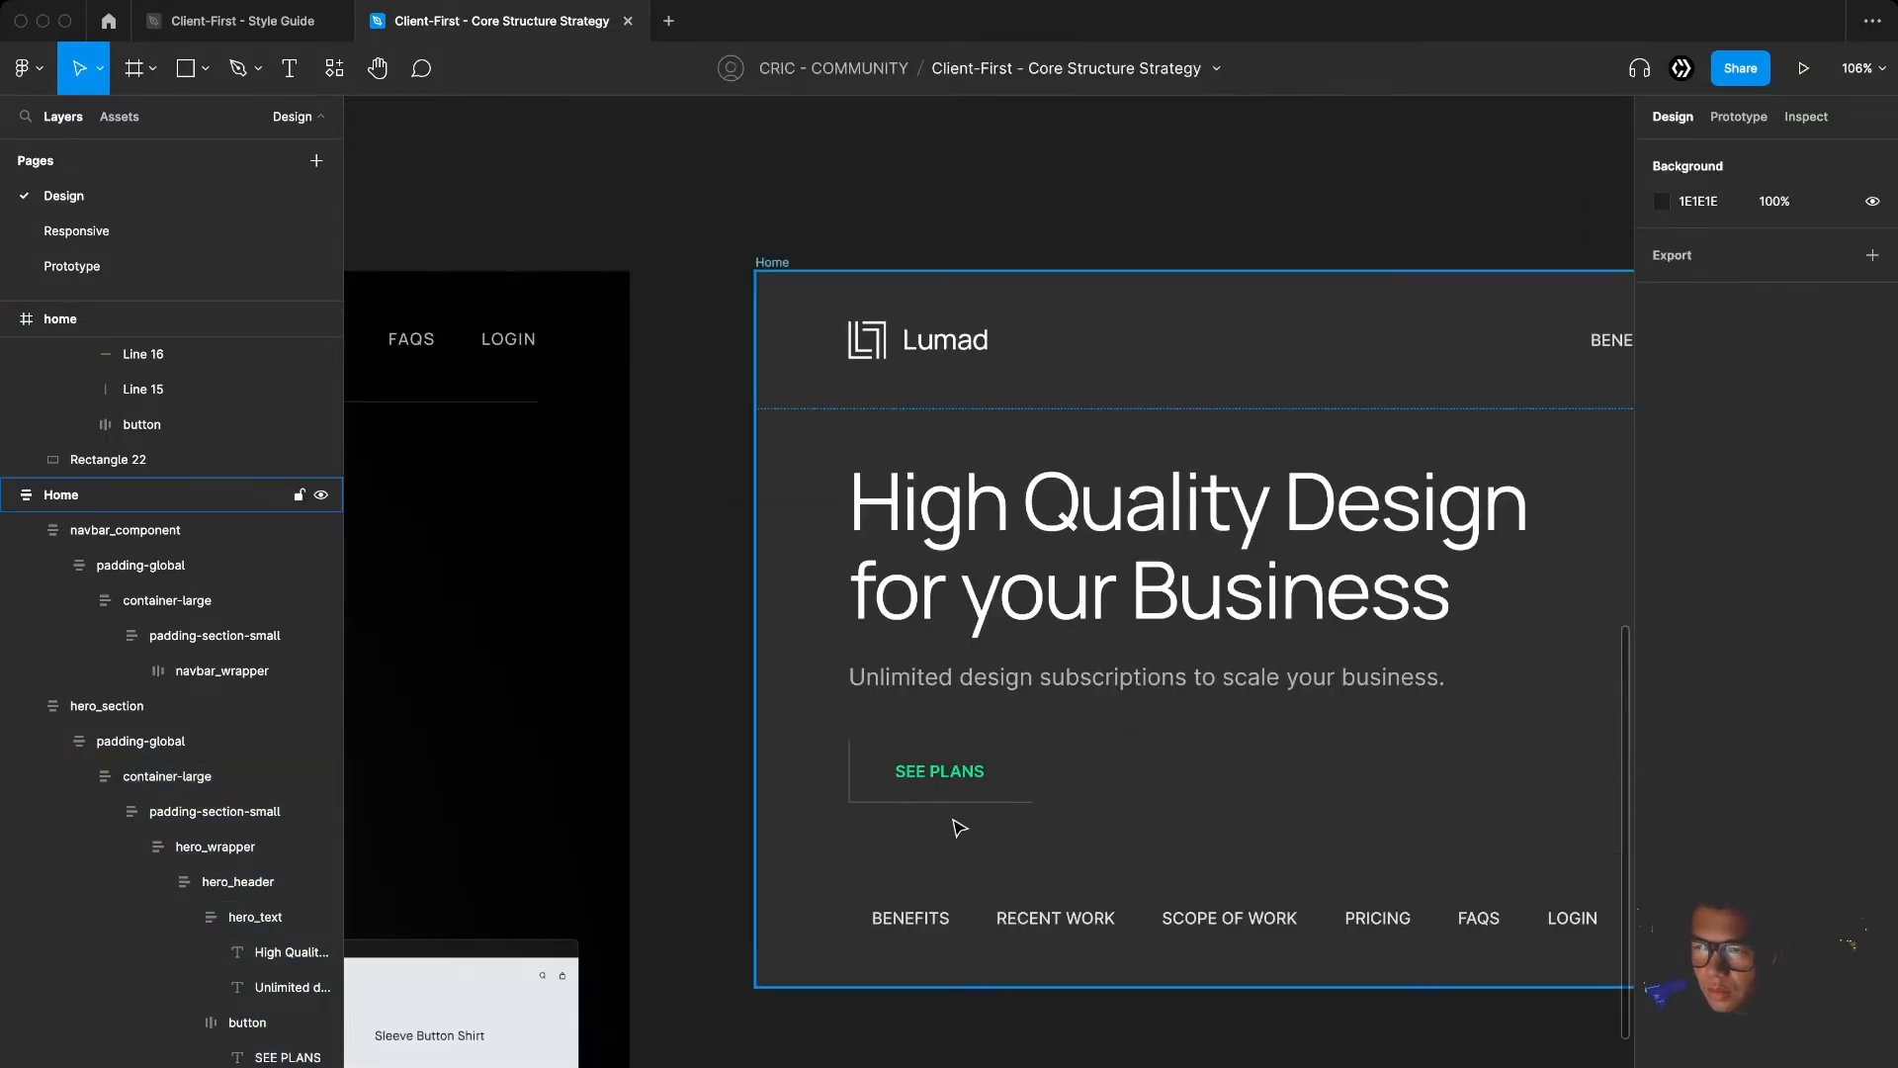
Look through the colour styles offered for the SEE PLANS label's fill
super+click(945, 773)
scroll(1078, 819, right, 1)
scroll(857, 738, up, 4)
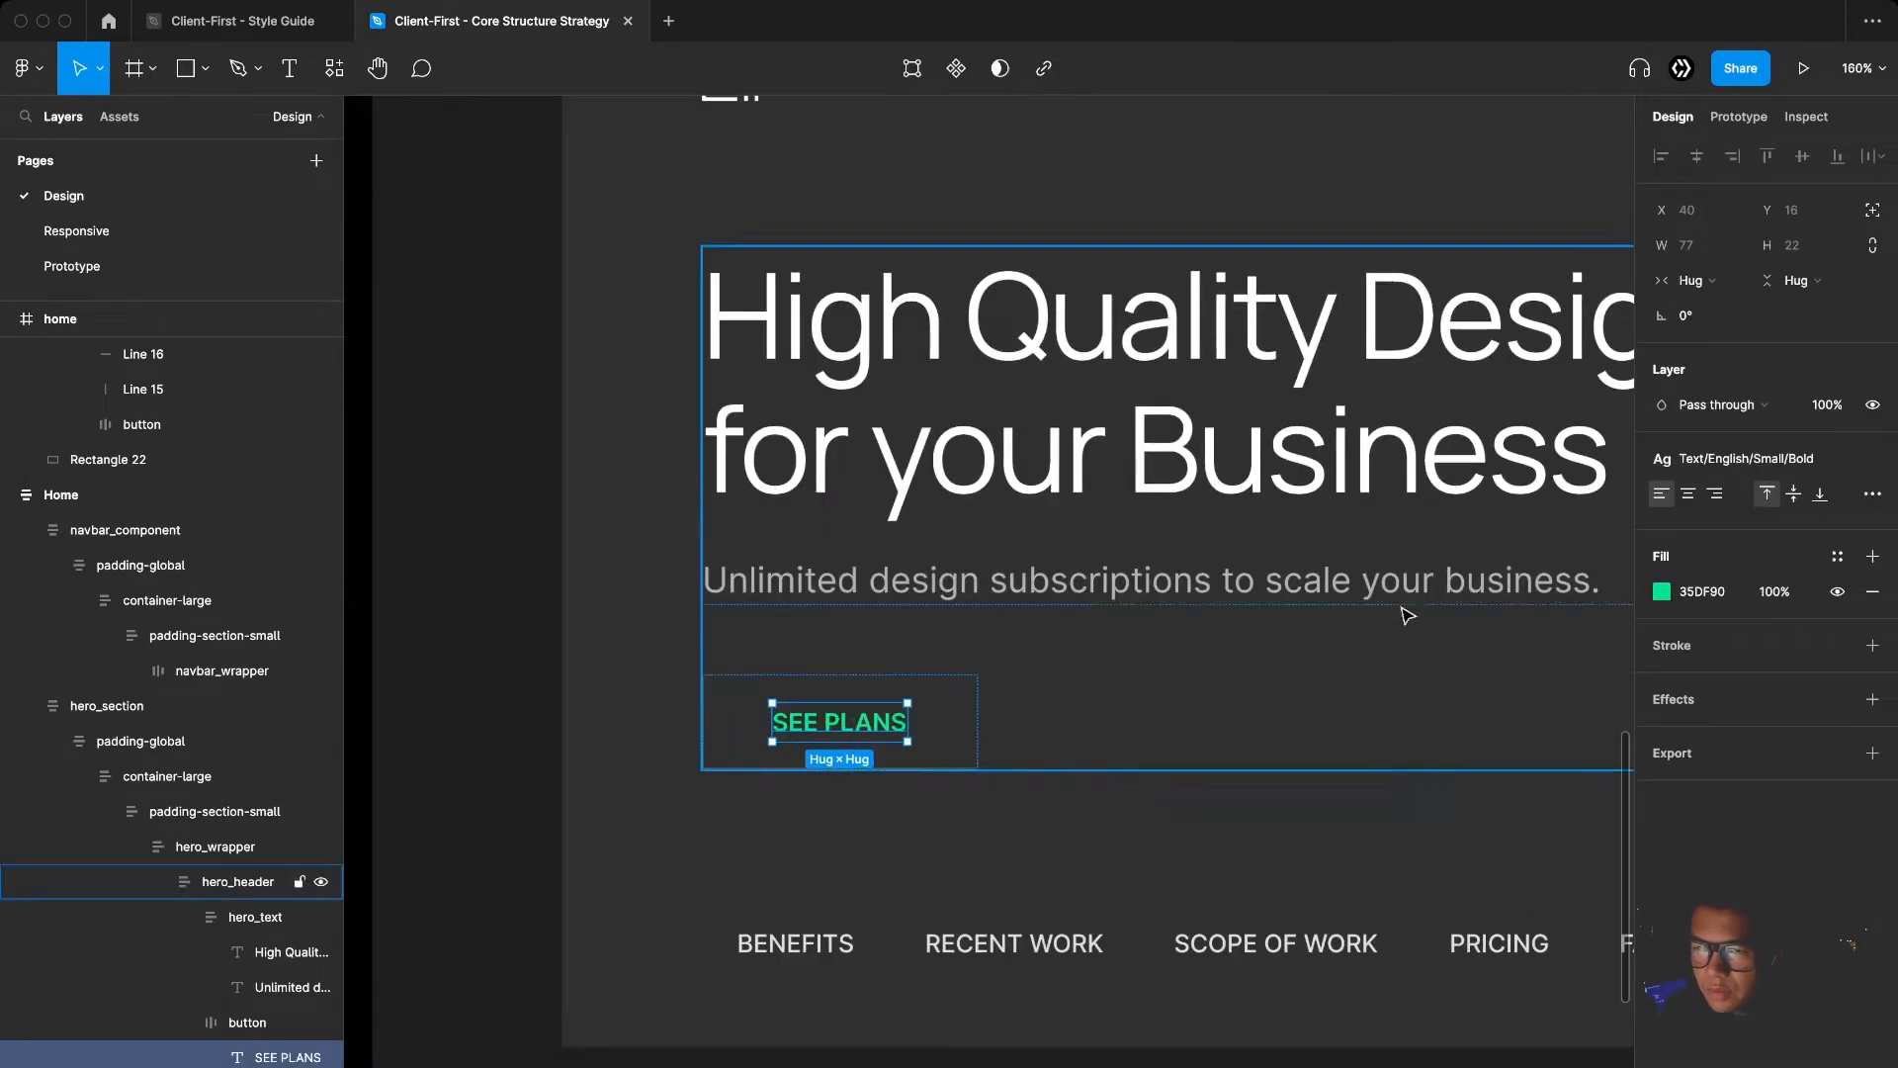
click(1839, 558)
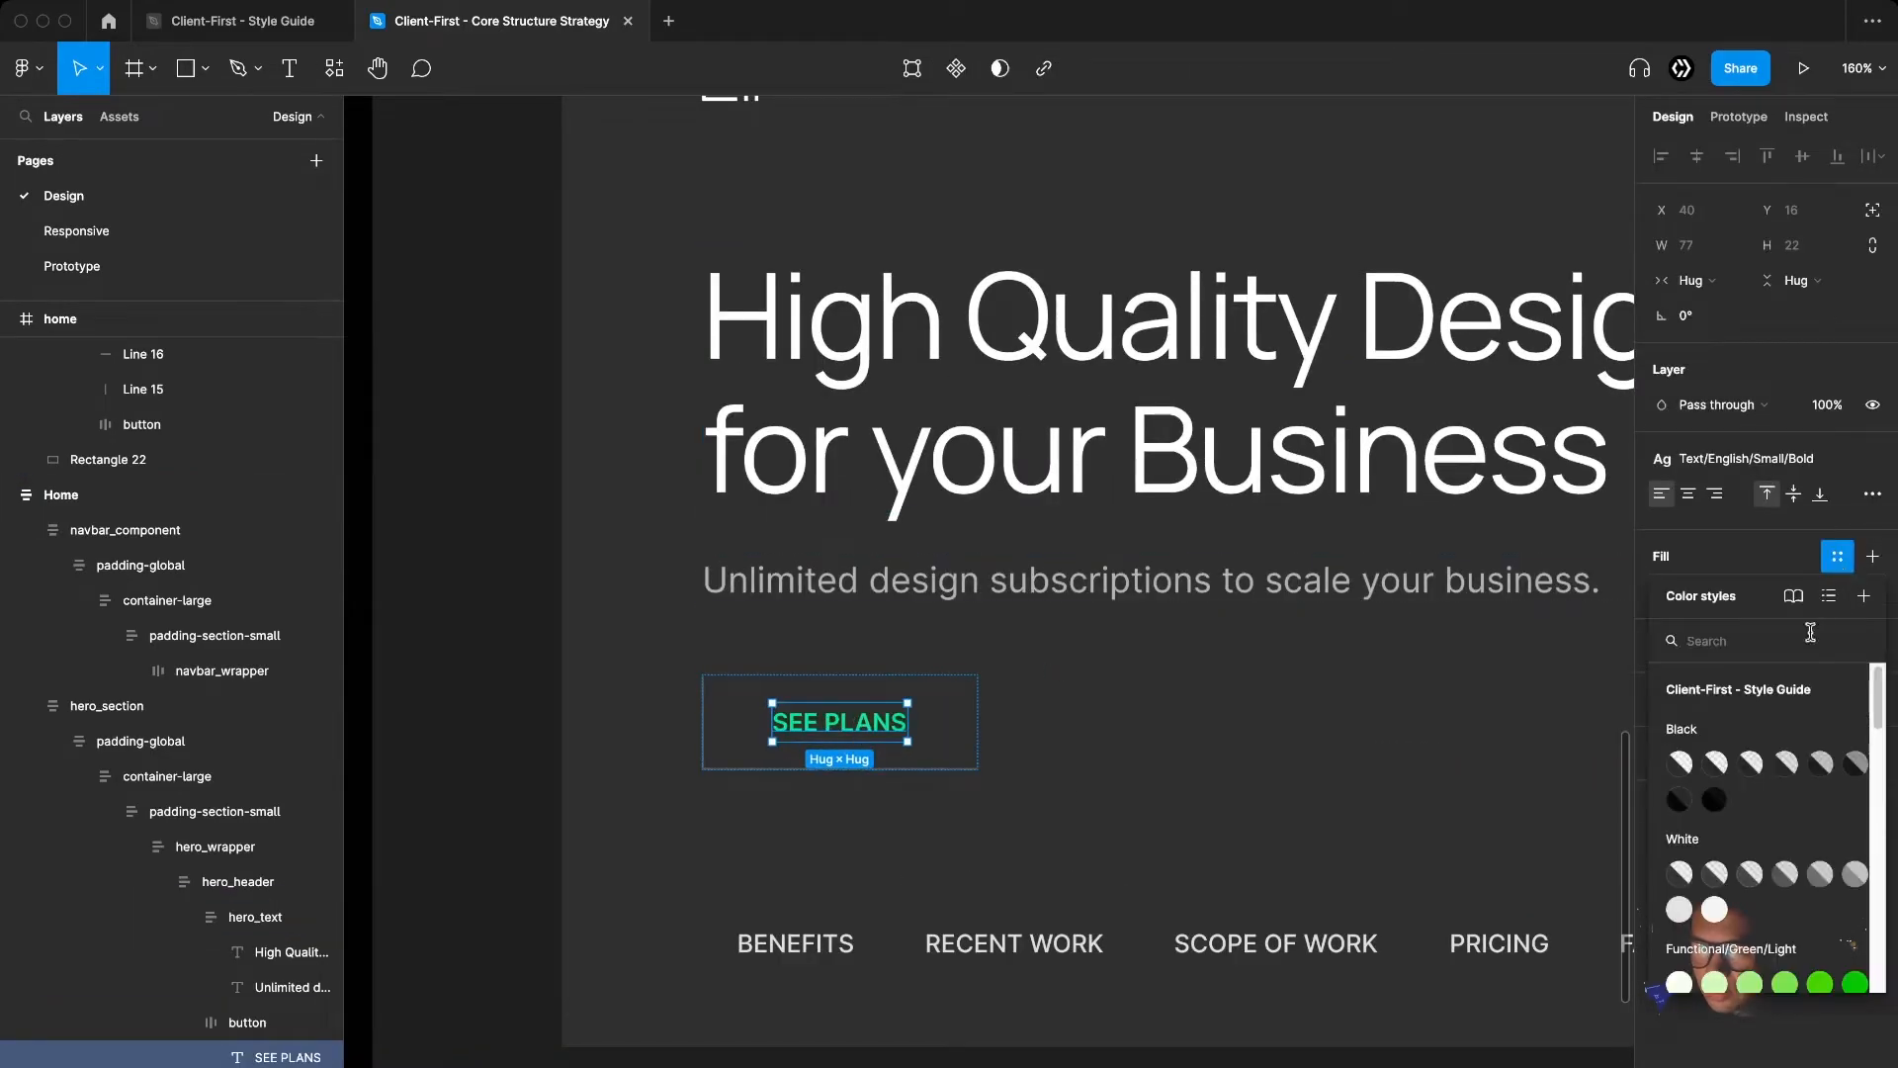
key(Escape)
key(Escape)
Apply the White/85 colour style to the High Quality Design headline in the rebuilt hero section
scroll(992, 776, down, 5)
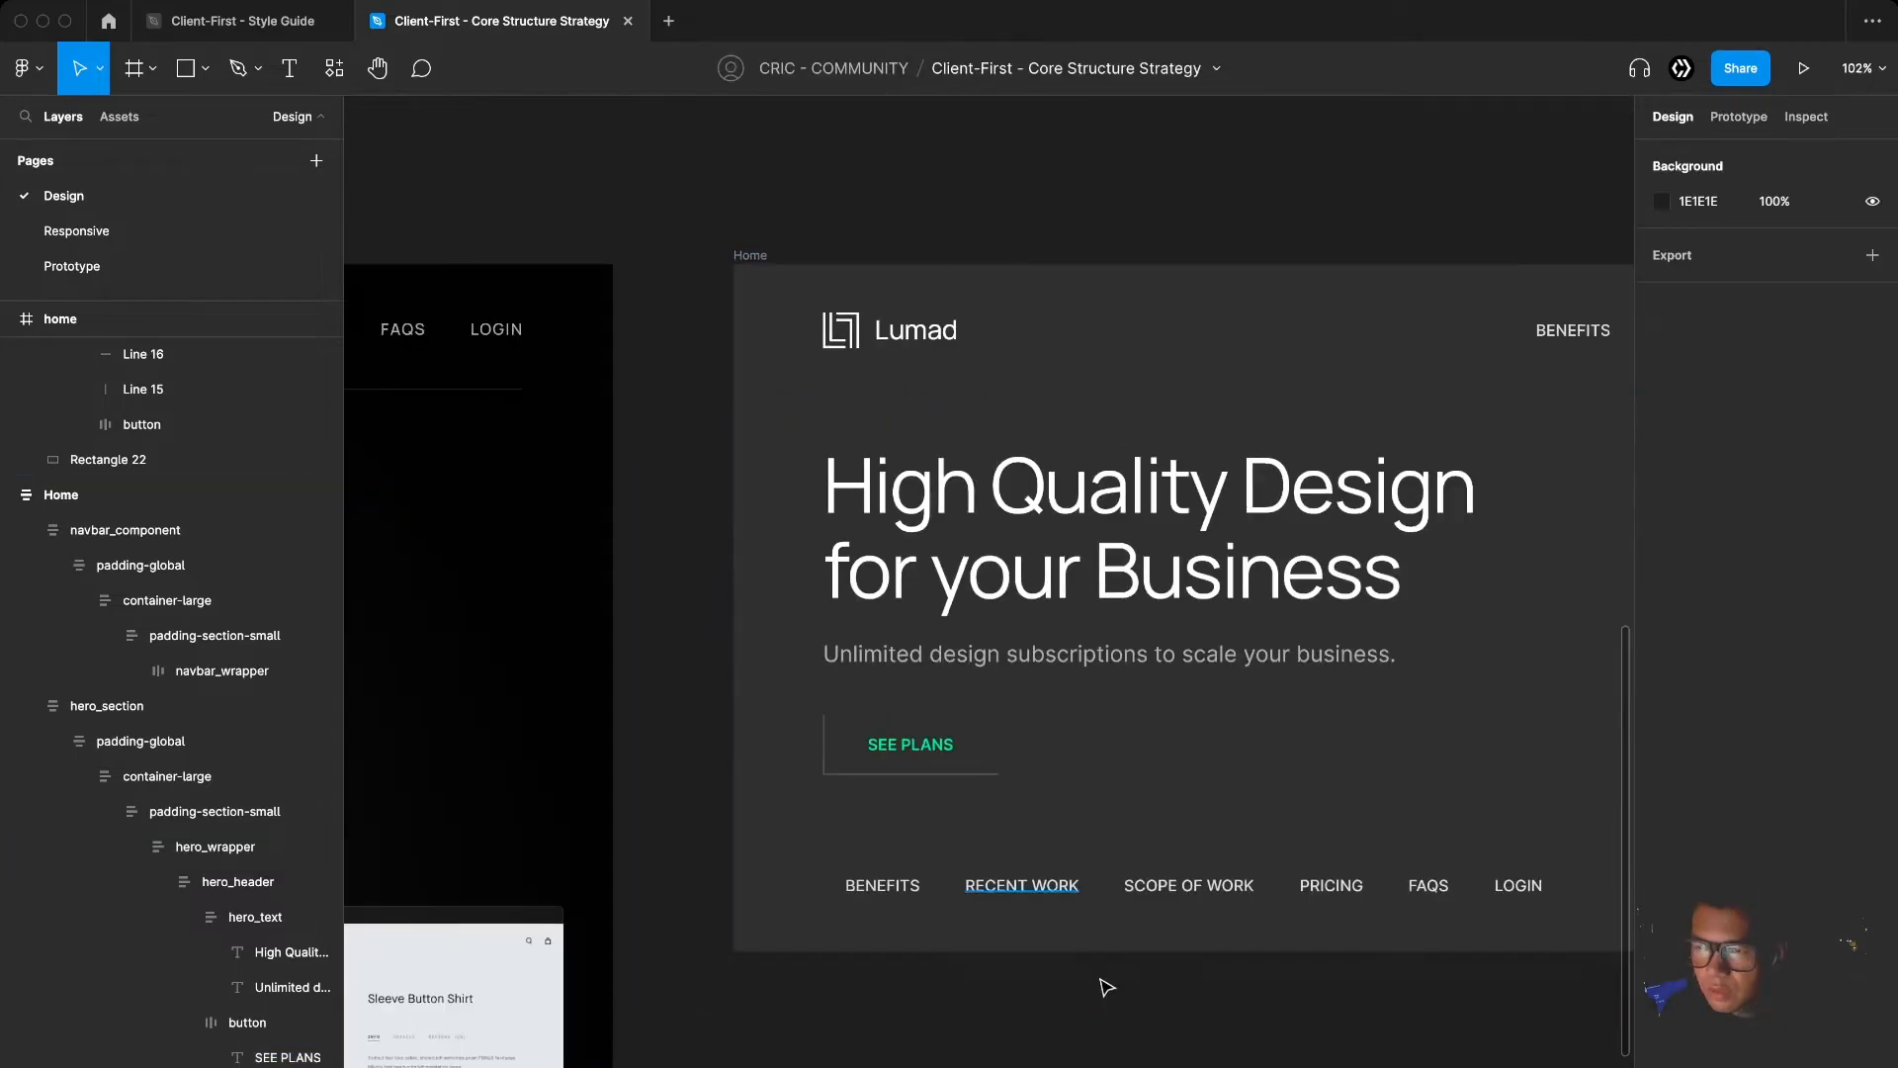
scroll(1042, 875, up, 2)
drag(1042, 875, 1029, 851)
click(949, 641)
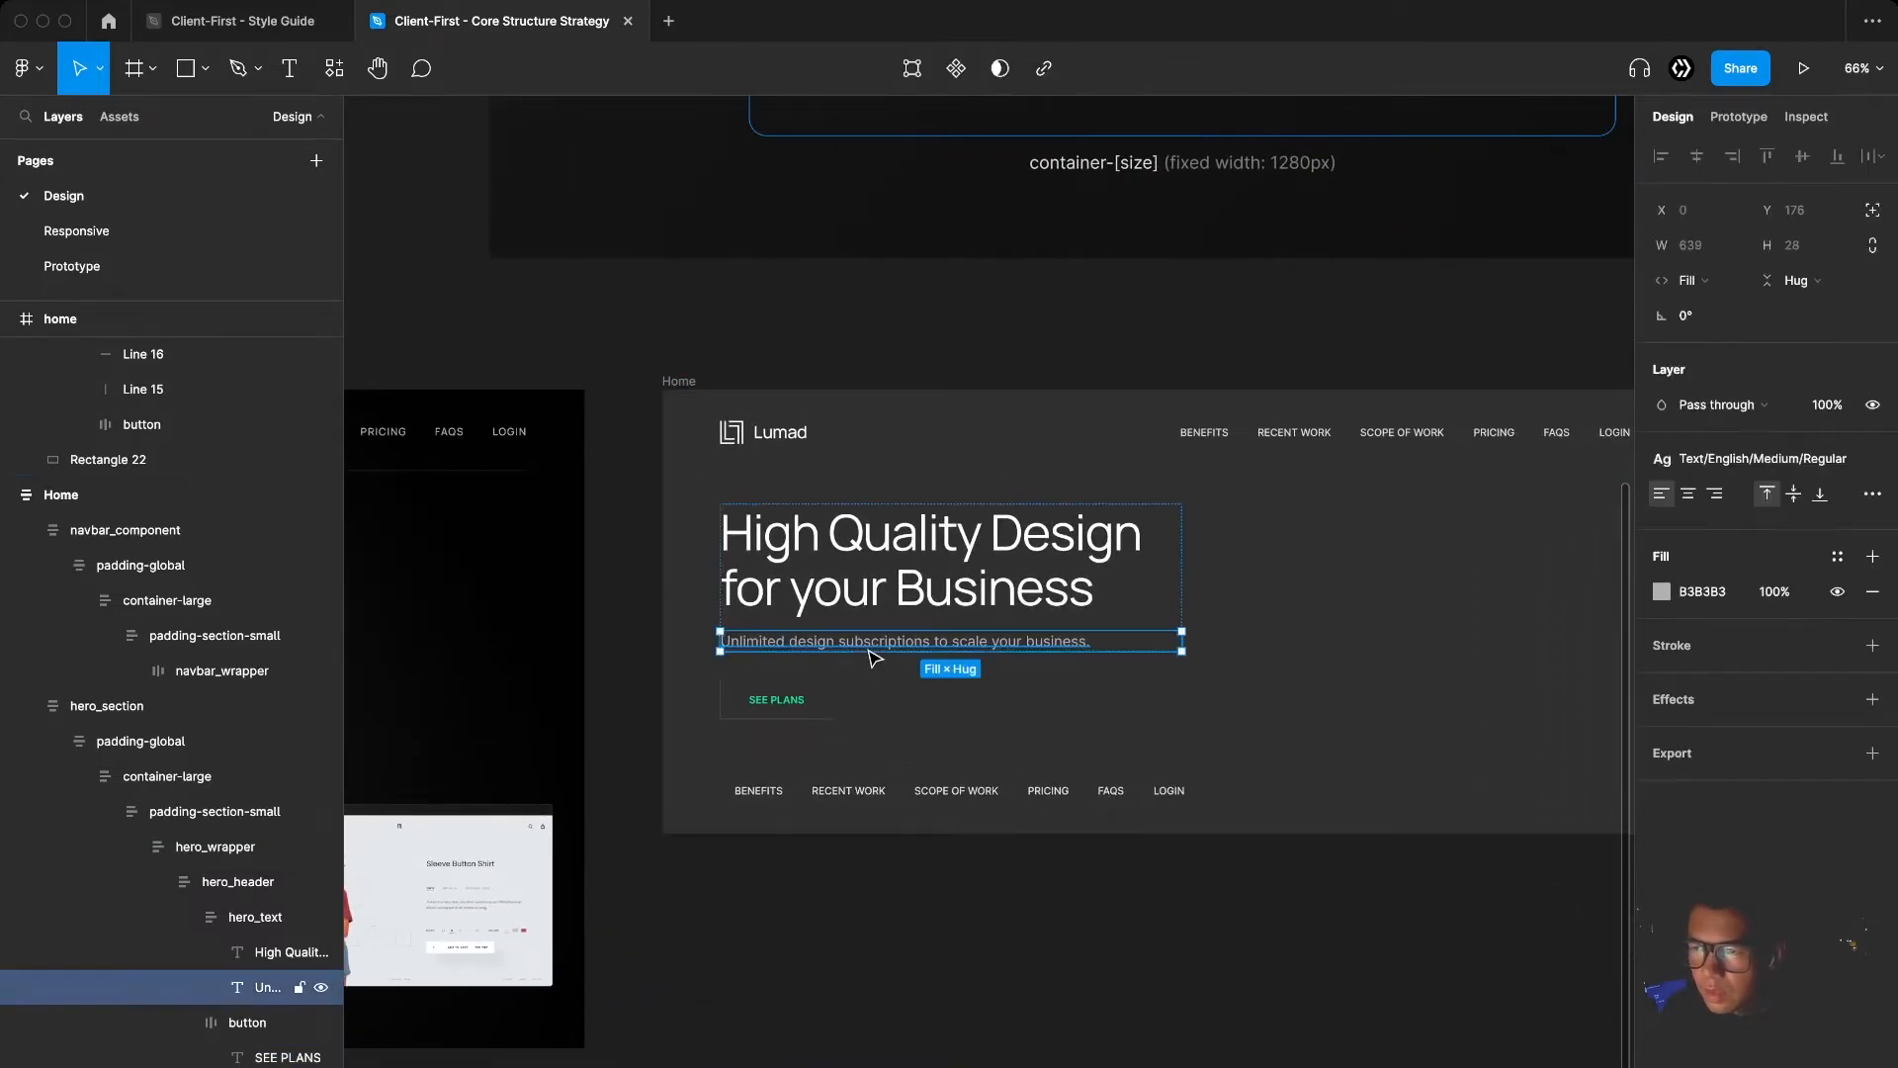
click(883, 594)
click(1837, 697)
scroll(1725, 935, down, 5)
scroll(1726, 934, up, 5)
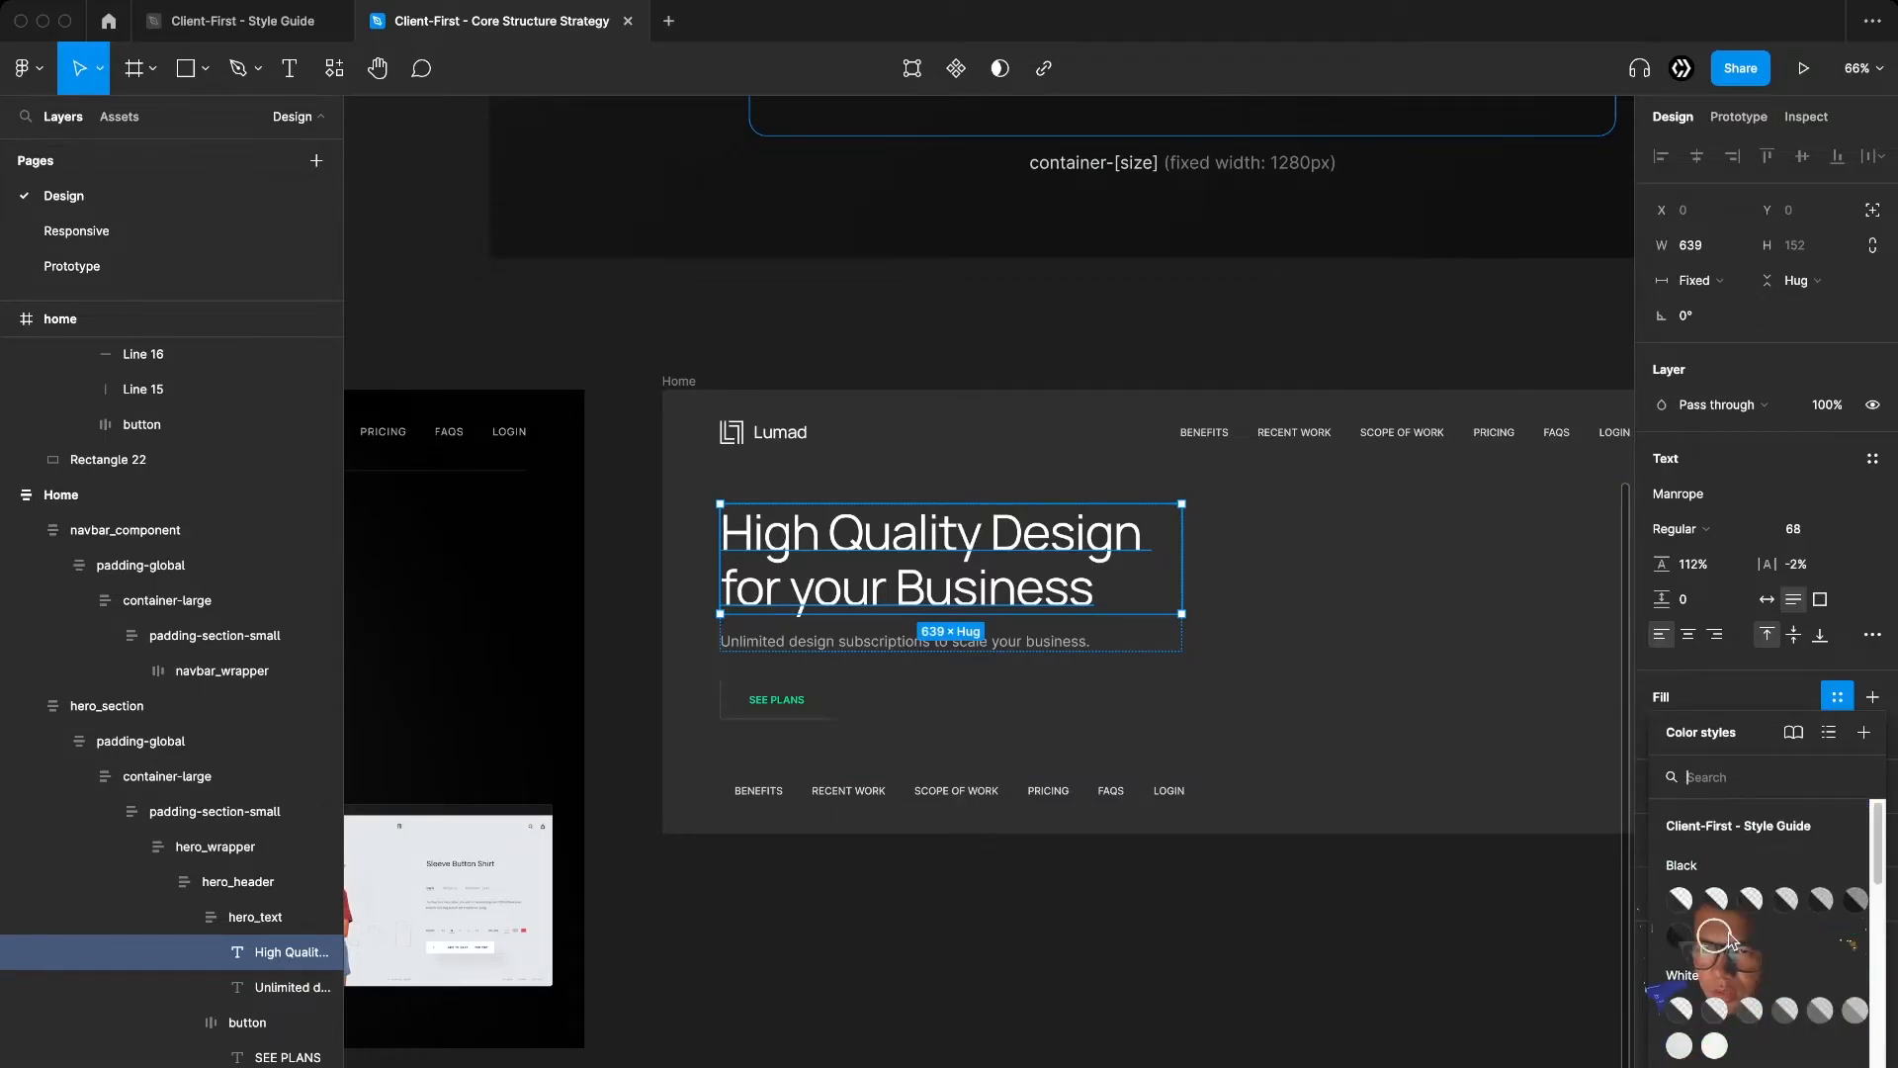
click(1700, 1046)
click(1527, 1023)
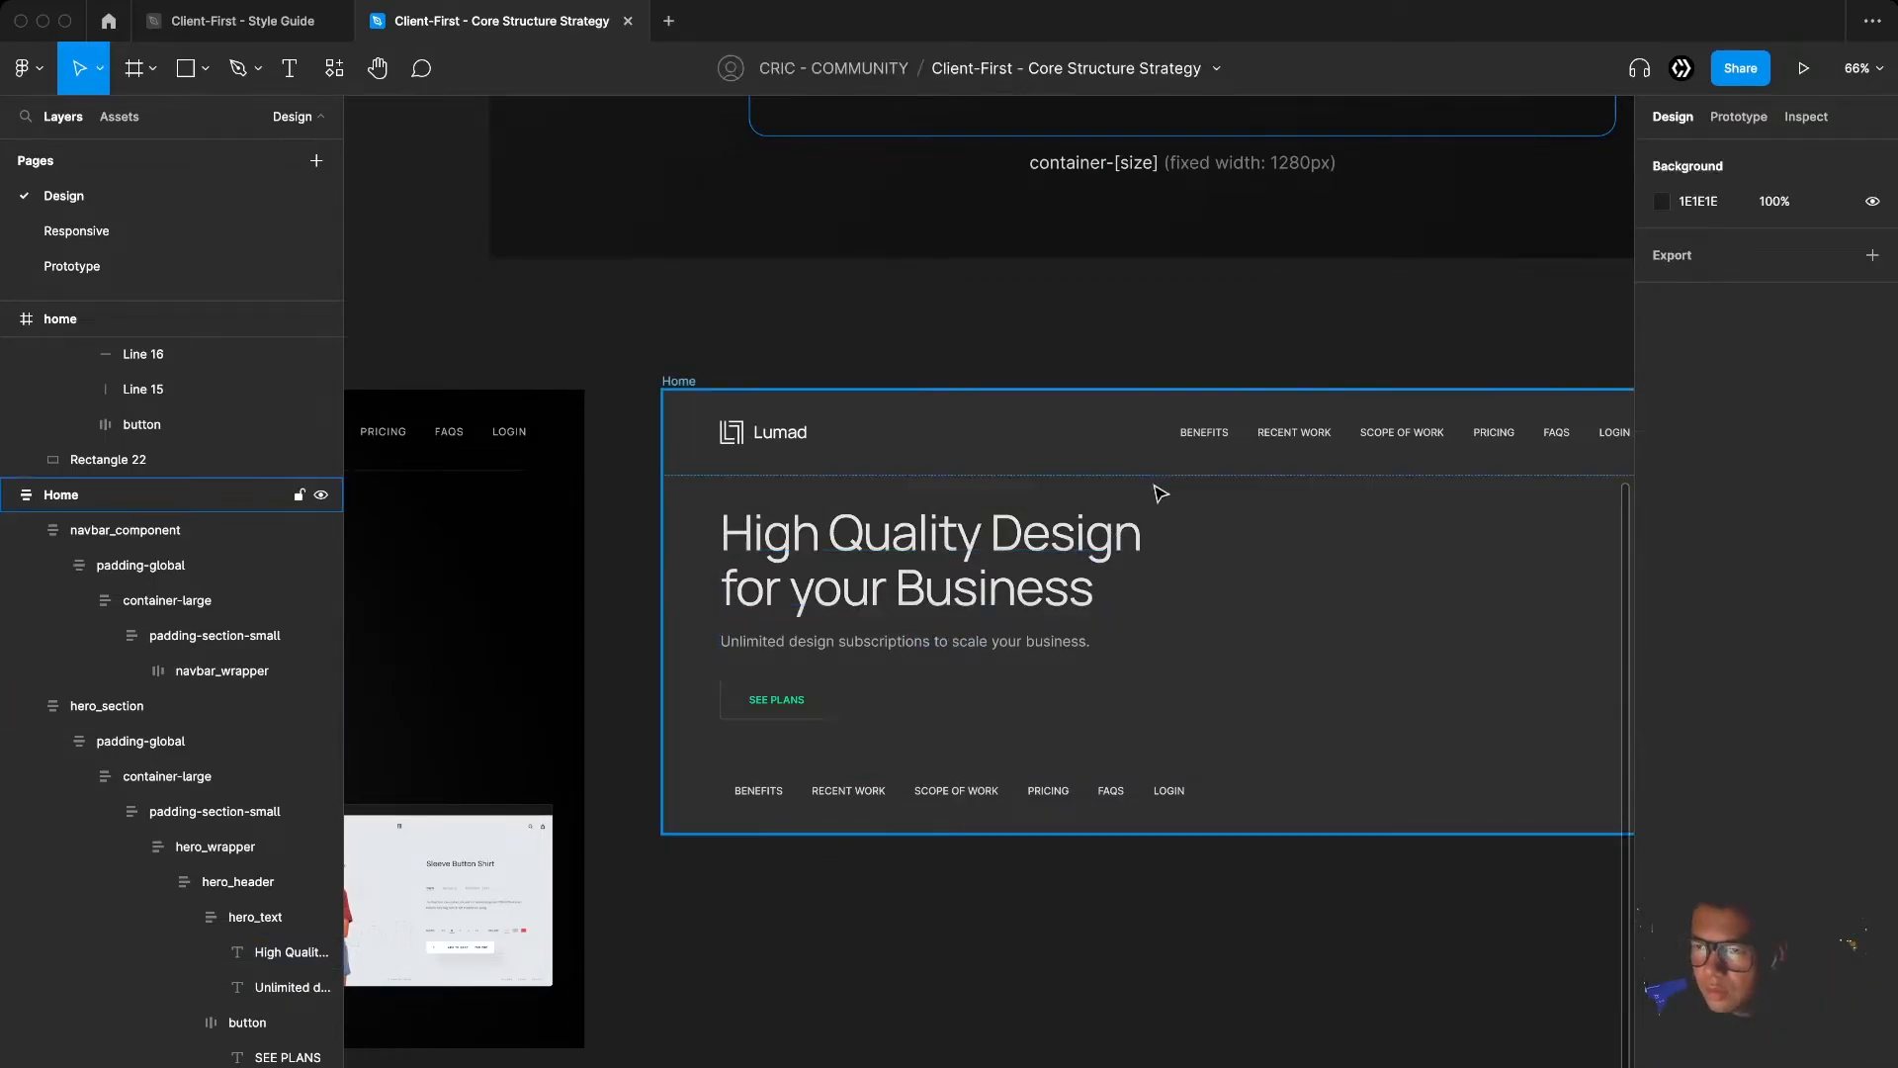
click(983, 576)
click(1705, 697)
click(1263, 913)
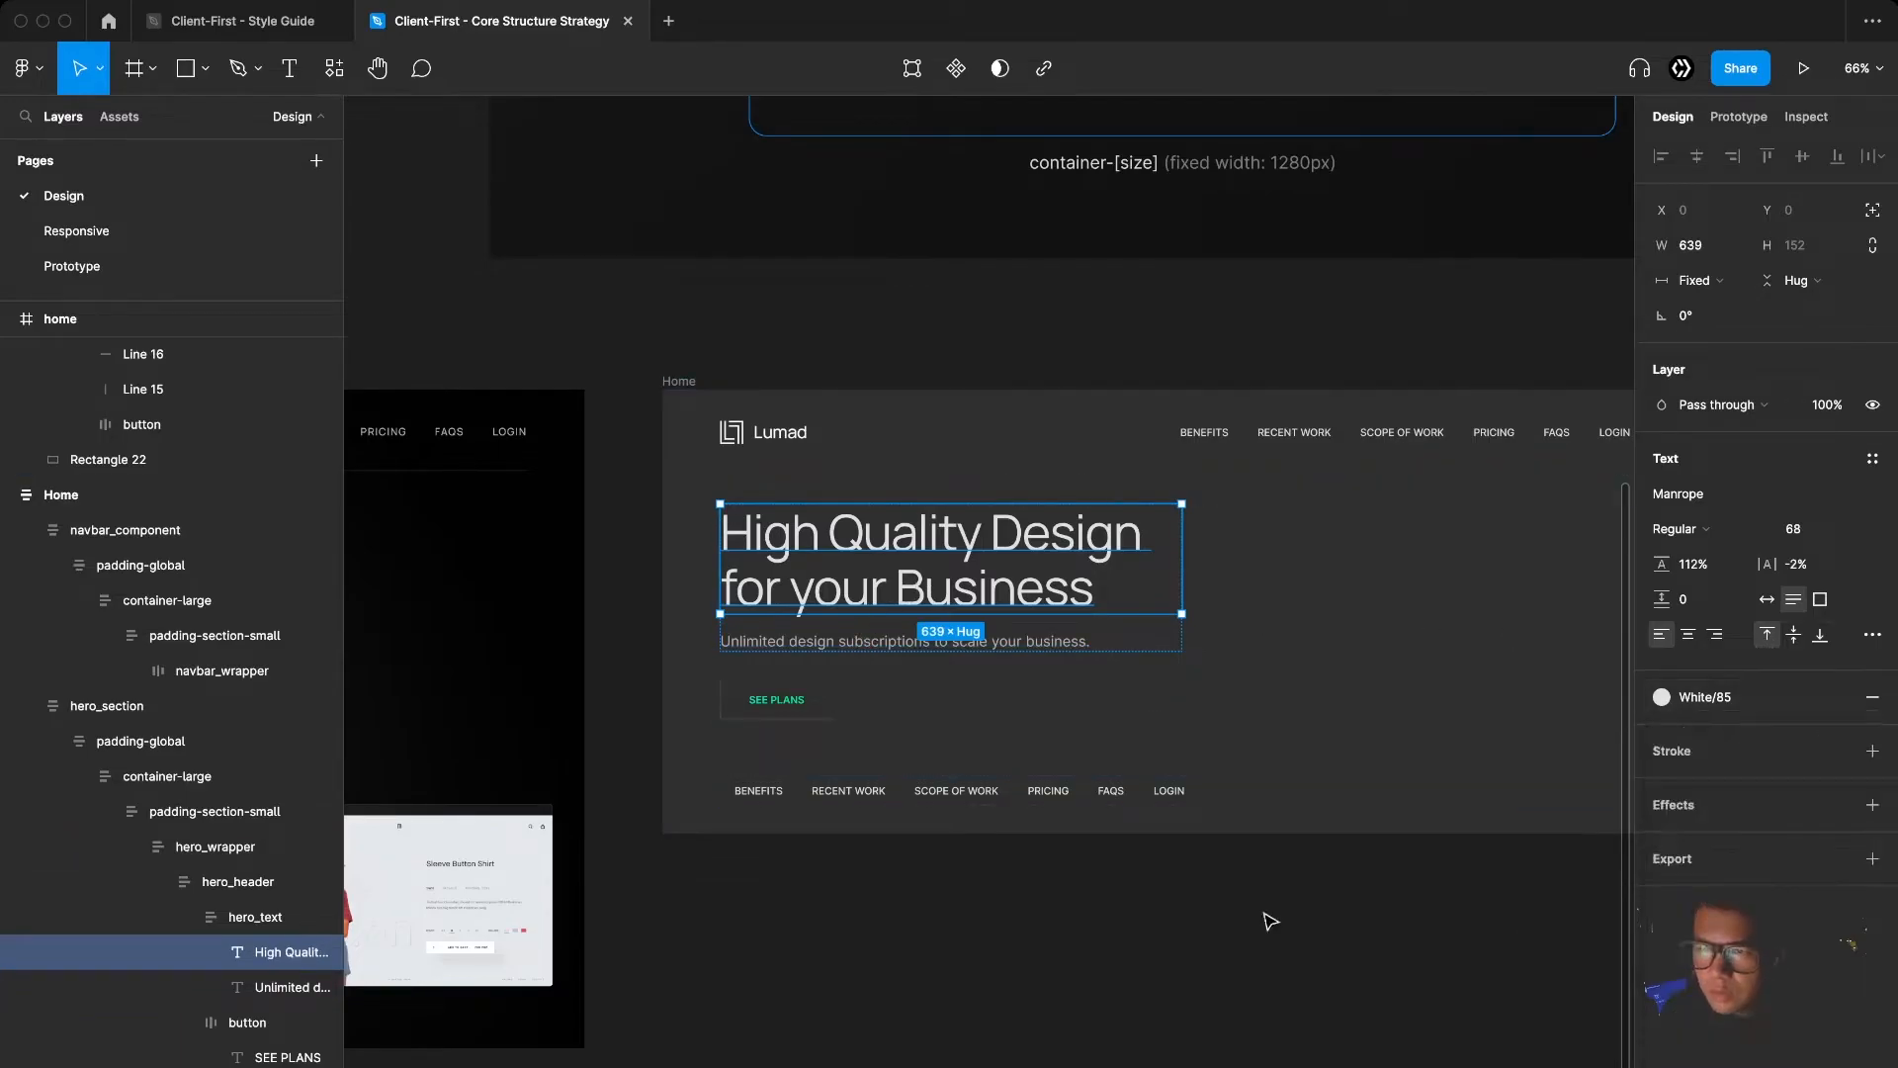
Apply the White/45 colour style to the hero subtitle about unlimited design subscriptions
super+click(907, 645)
click(1706, 557)
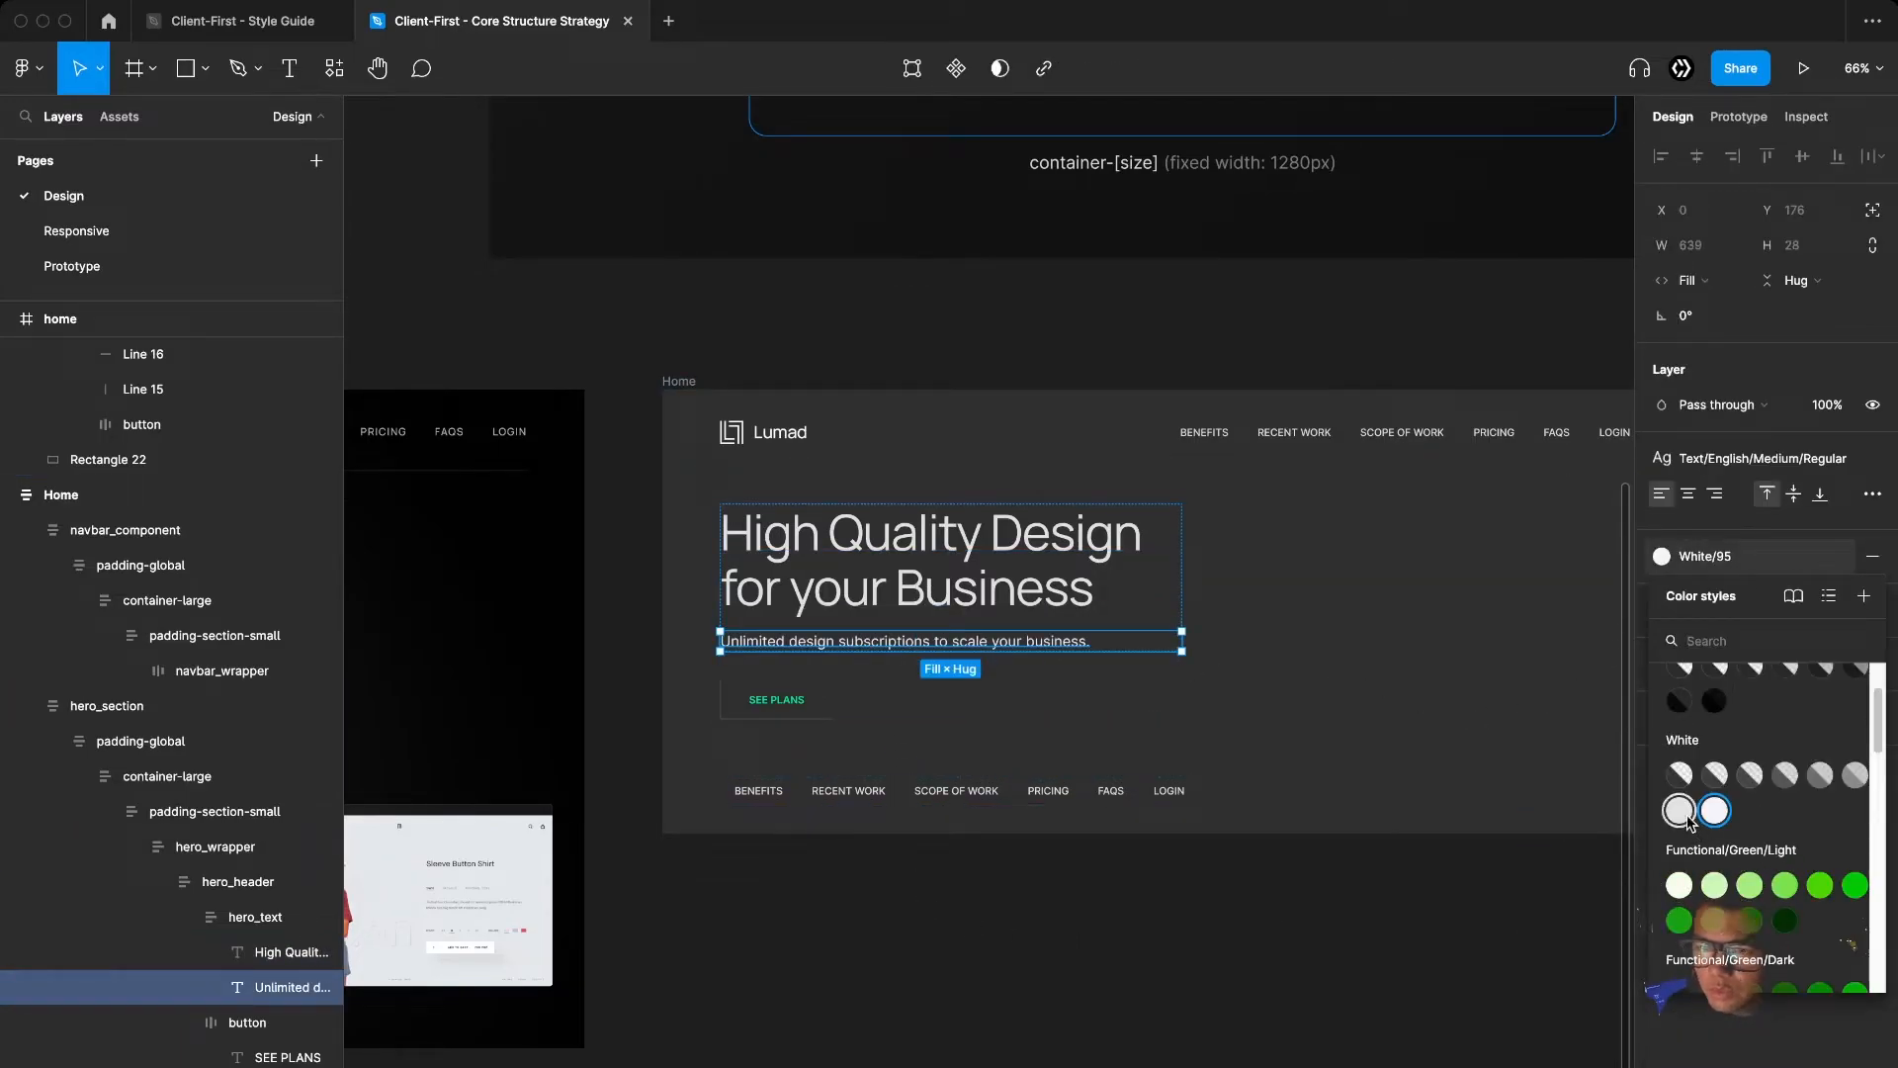
click(1820, 775)
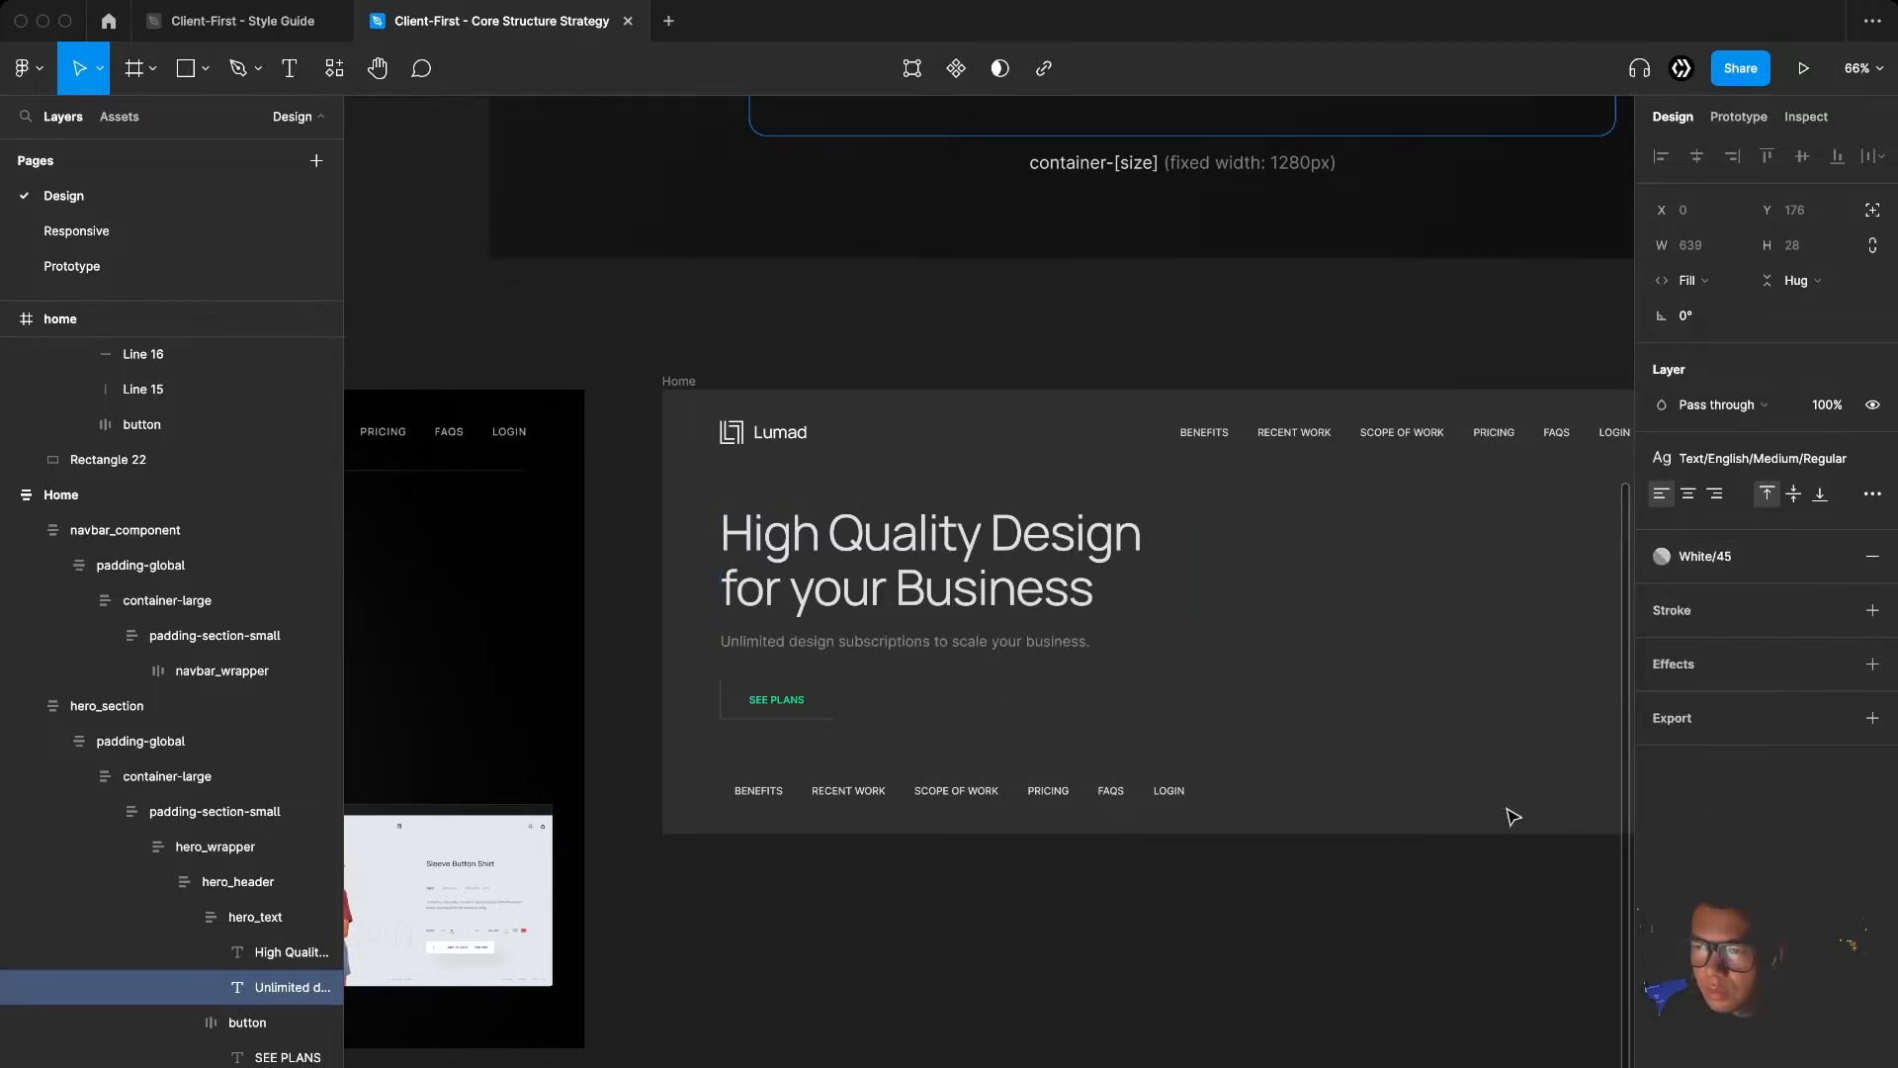
click(971, 836)
Inspect the hero_header layers and the auto layout spacing between its text group and button
scroll(874, 835, up, 2)
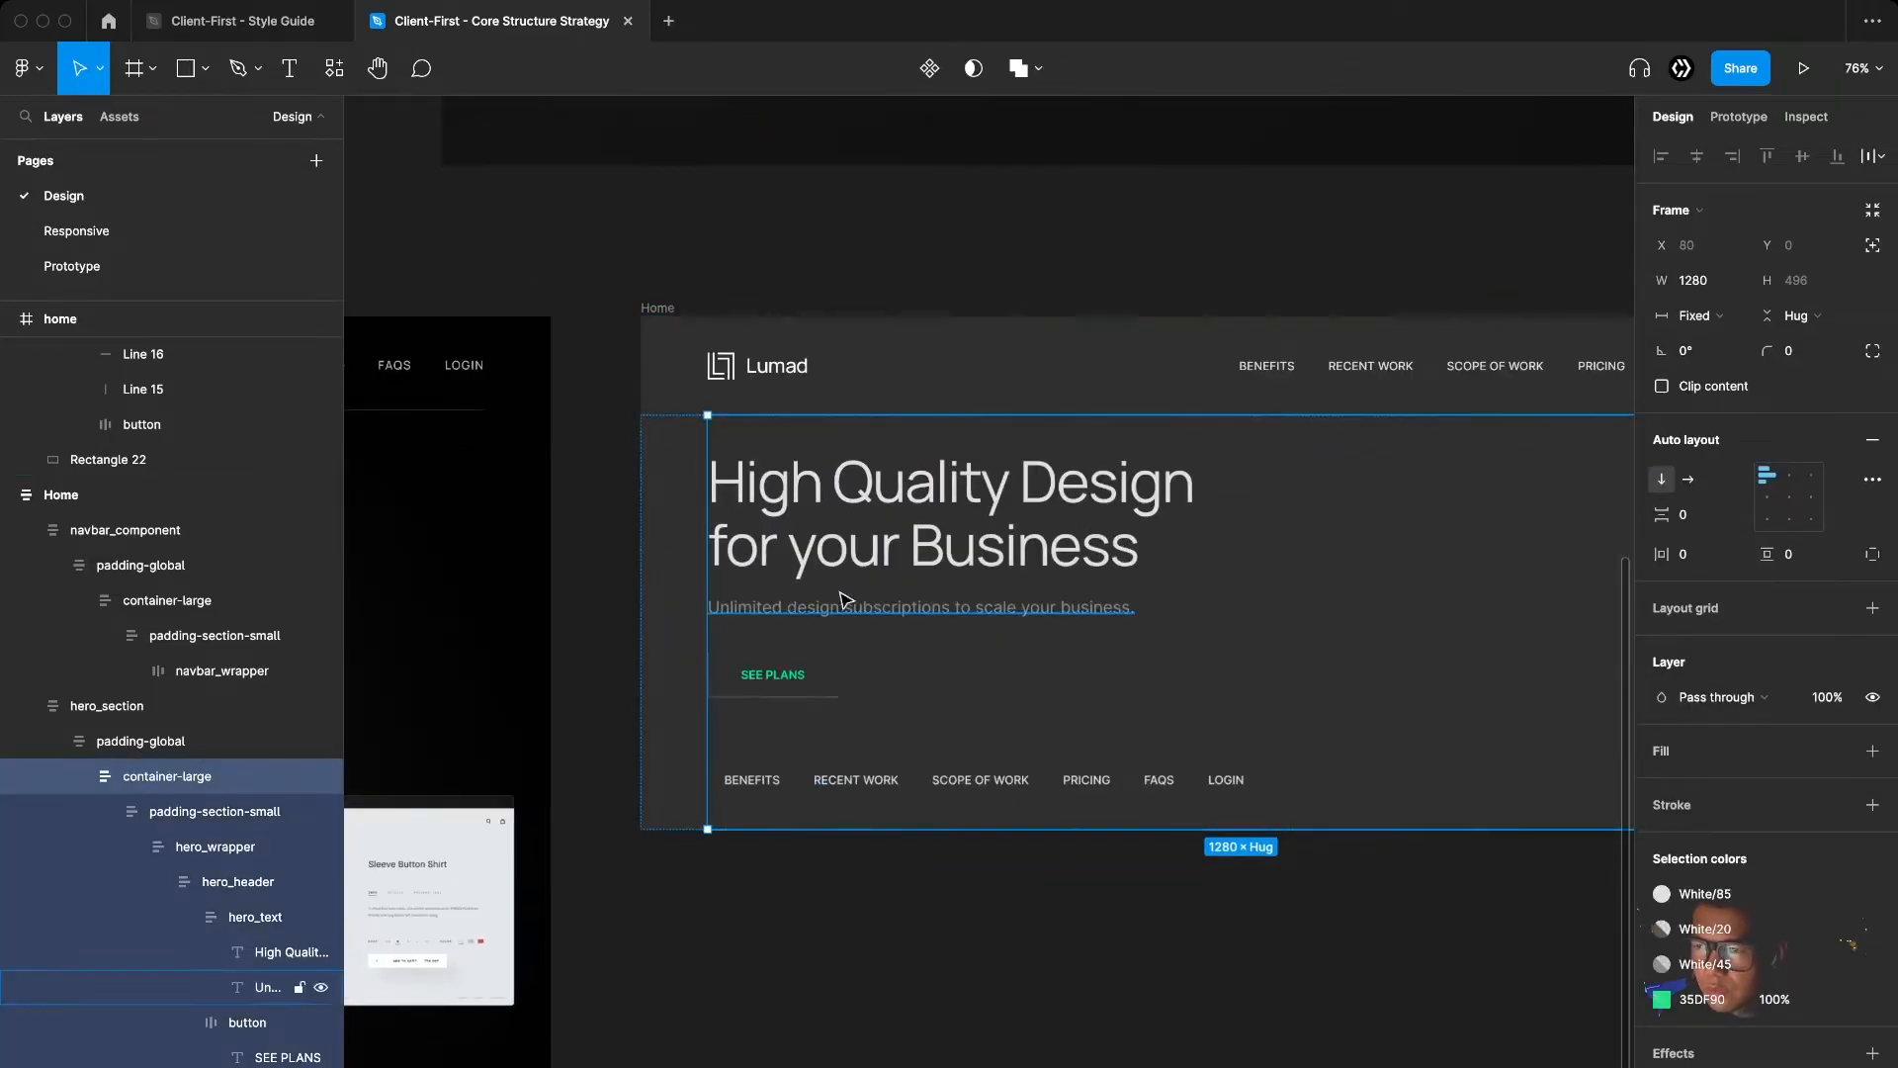
super+click(781, 677)
click(882, 903)
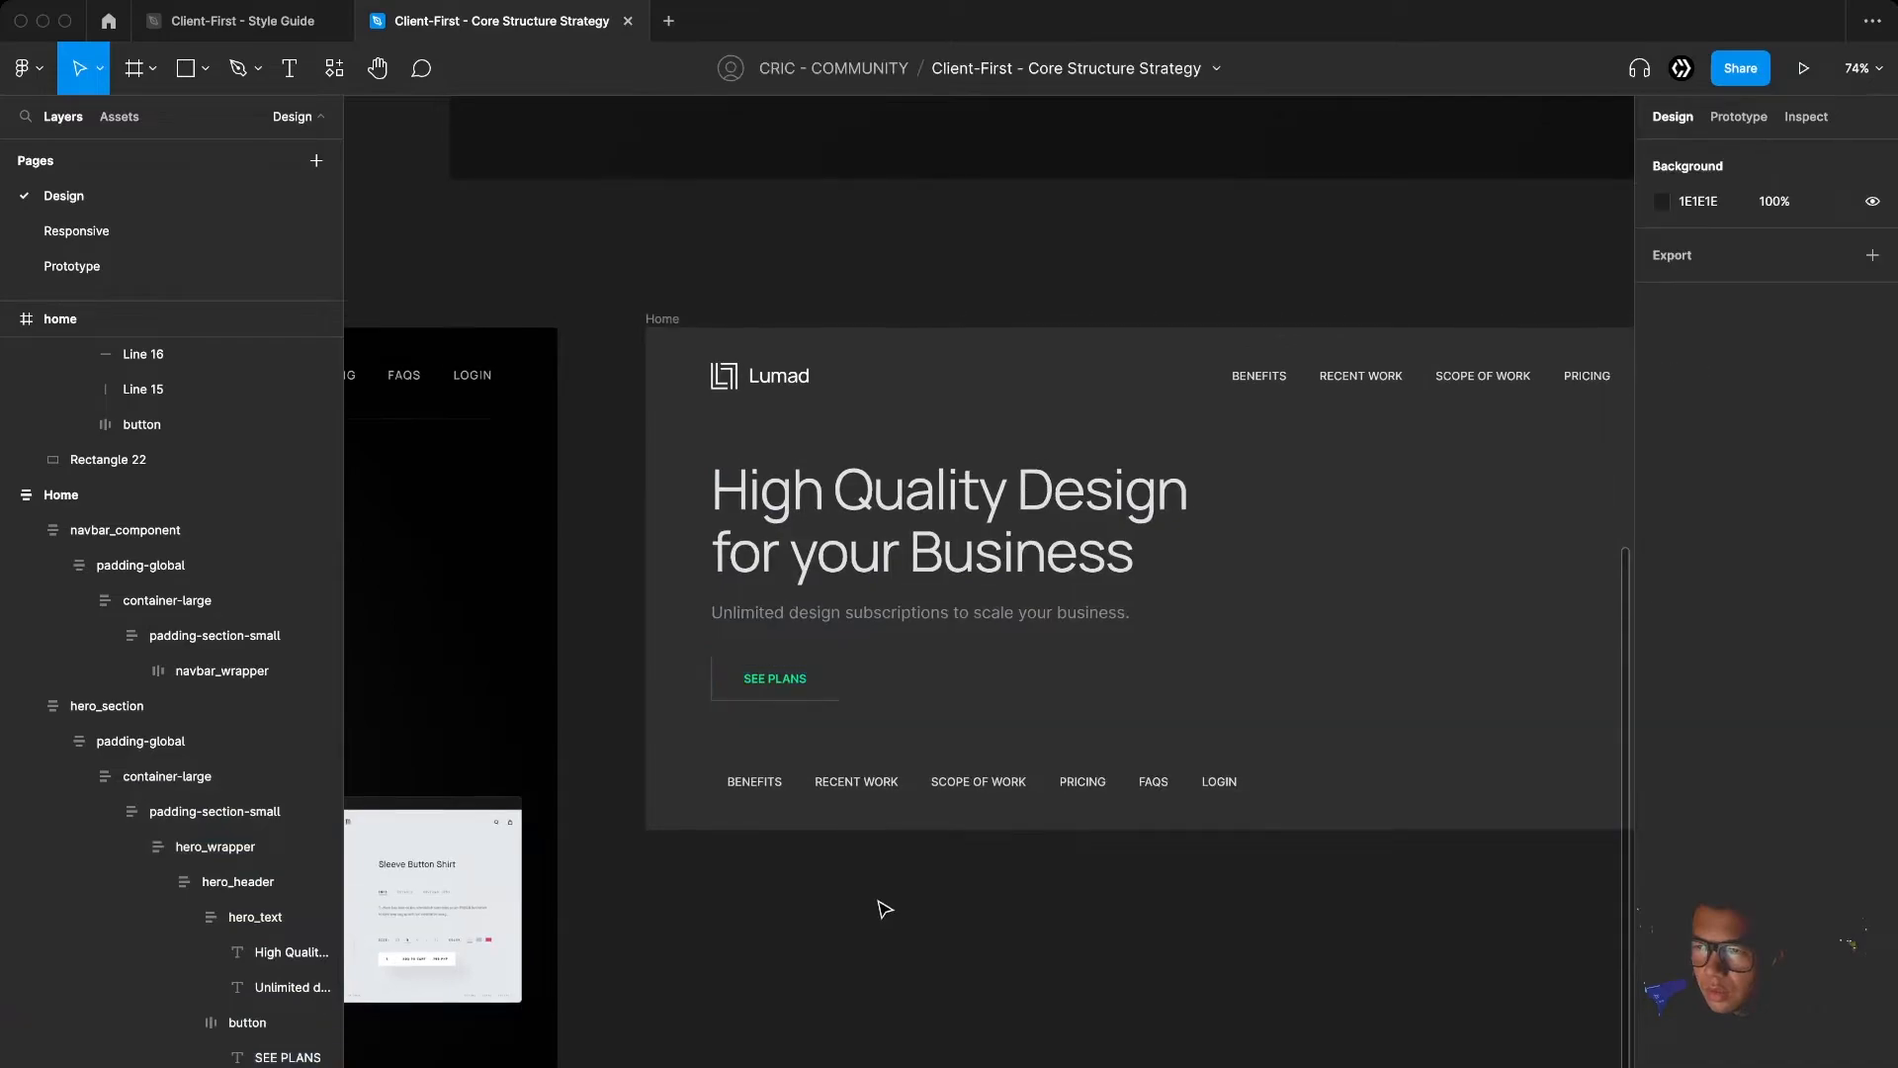
scroll(1038, 840, left, 5)
click(1044, 627)
super+click(1044, 627)
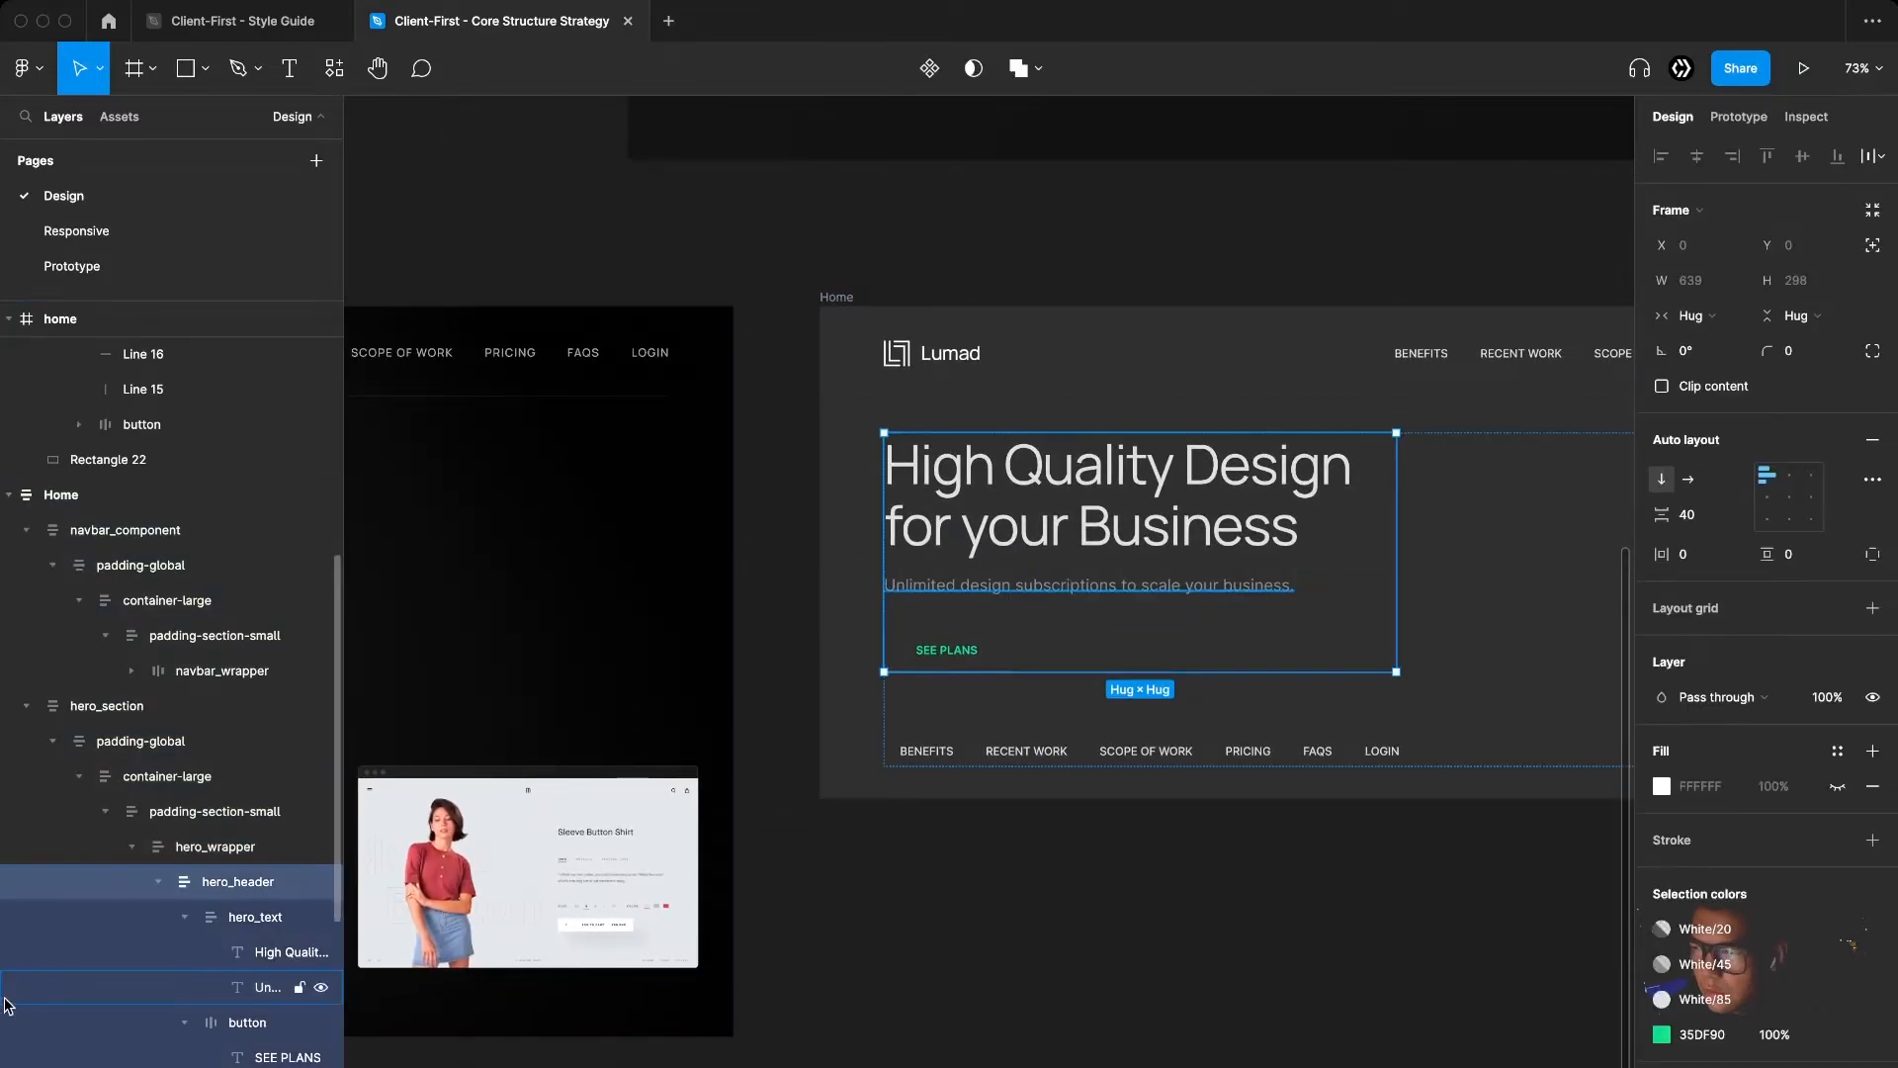
click(185, 951)
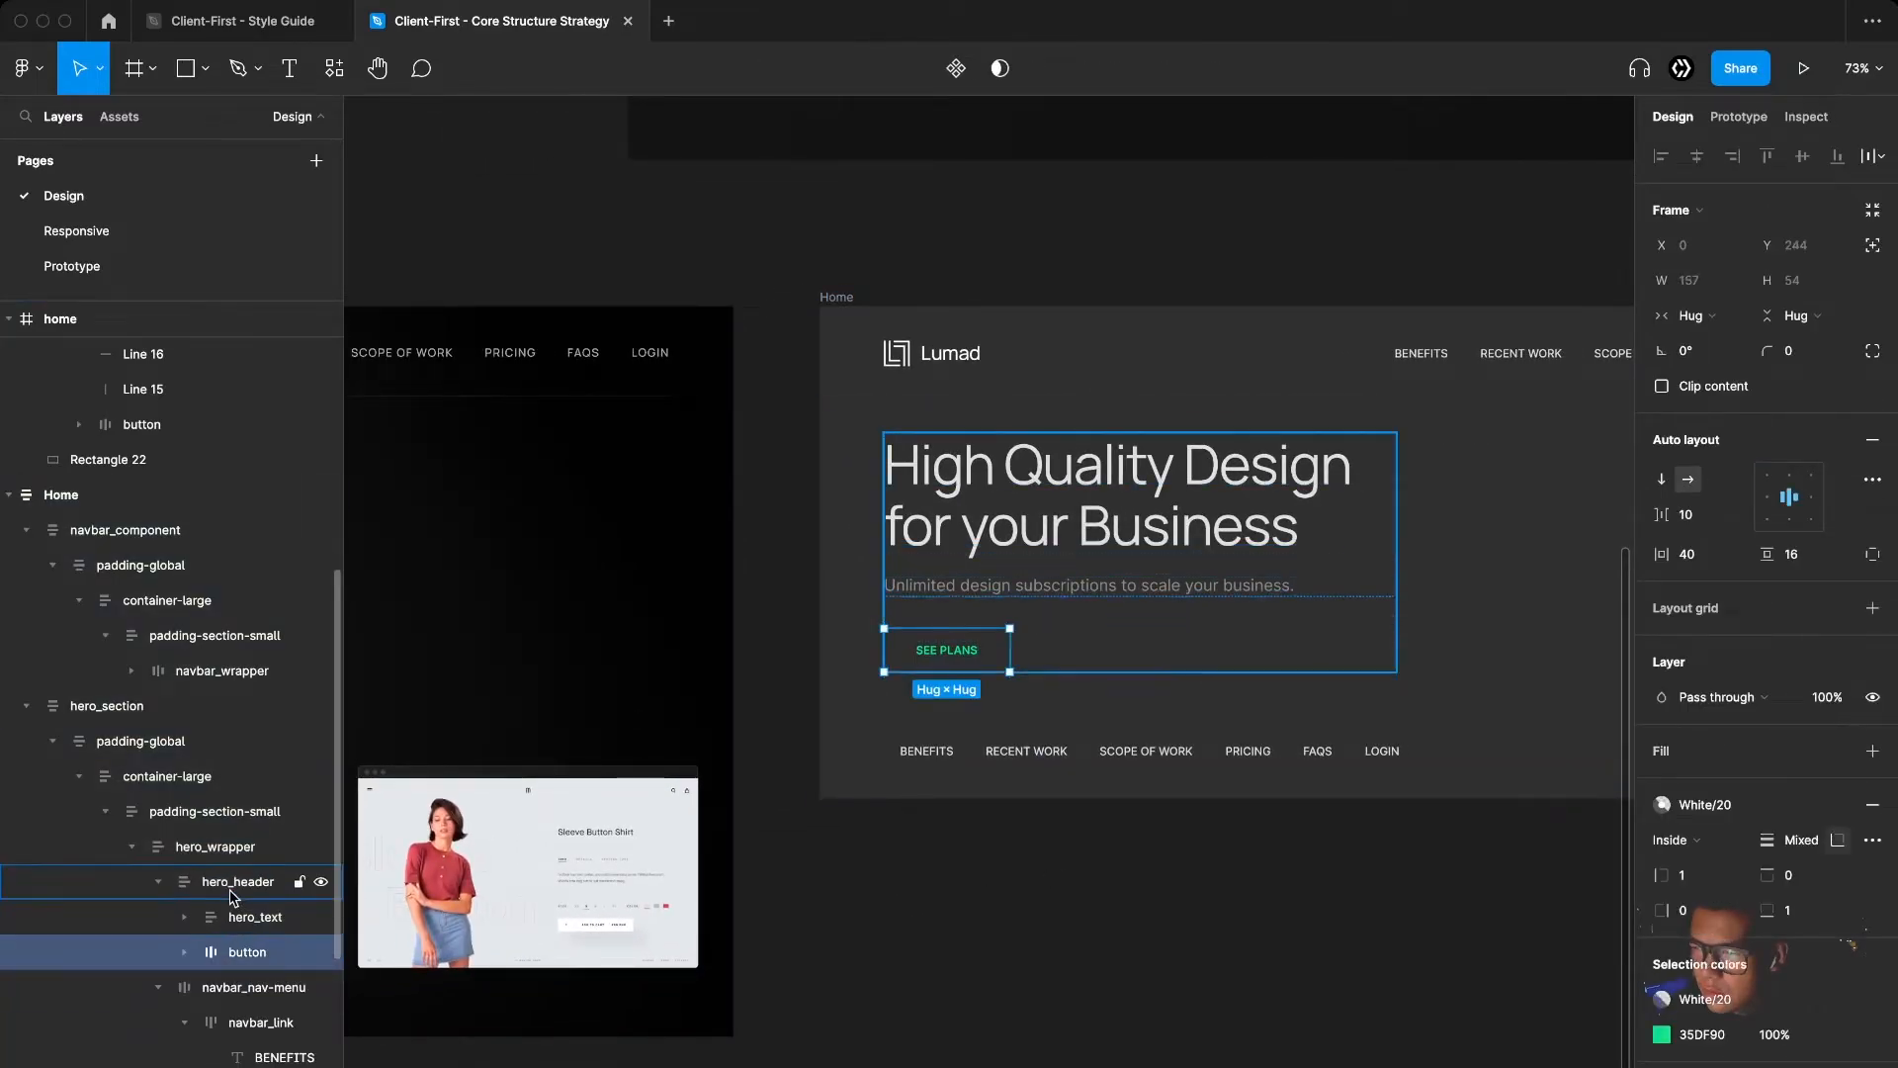
click(1702, 517)
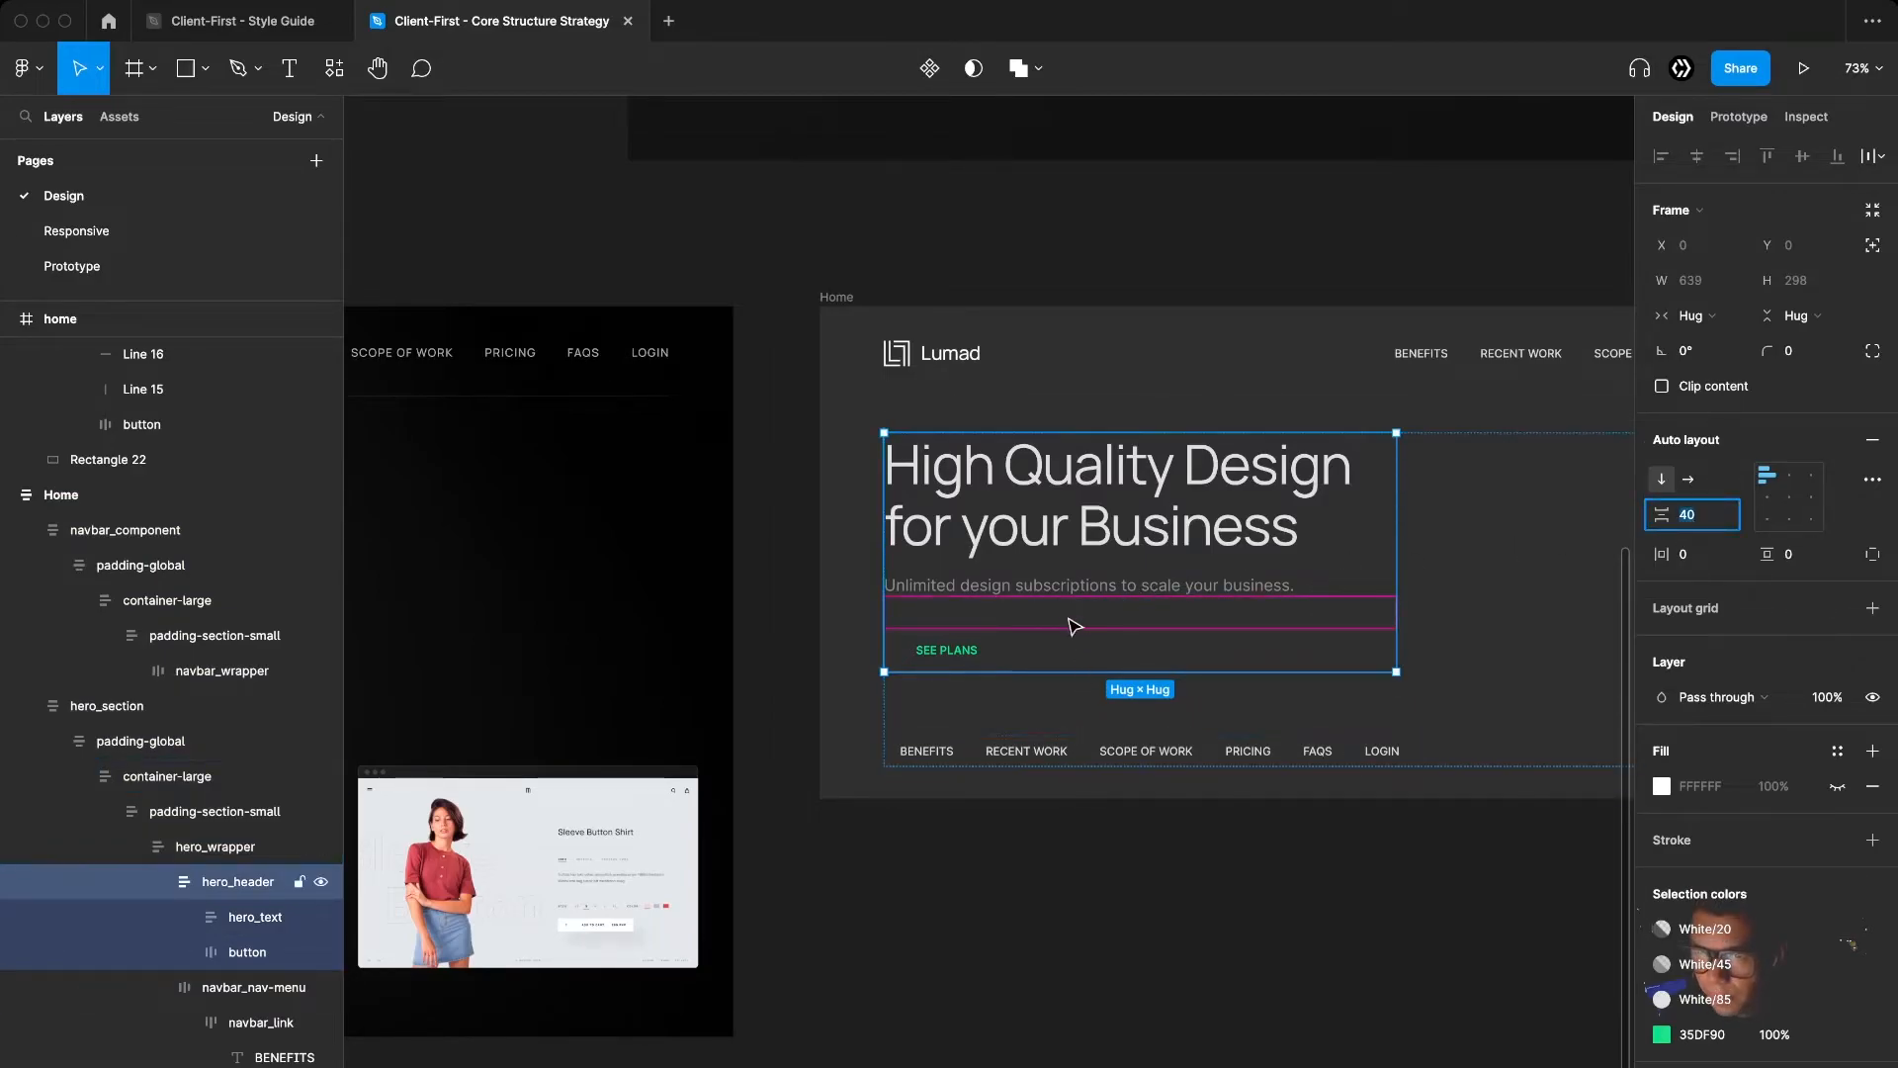
Copy the three browser mockup frames from the original home design
scroll(1041, 821, down, 2)
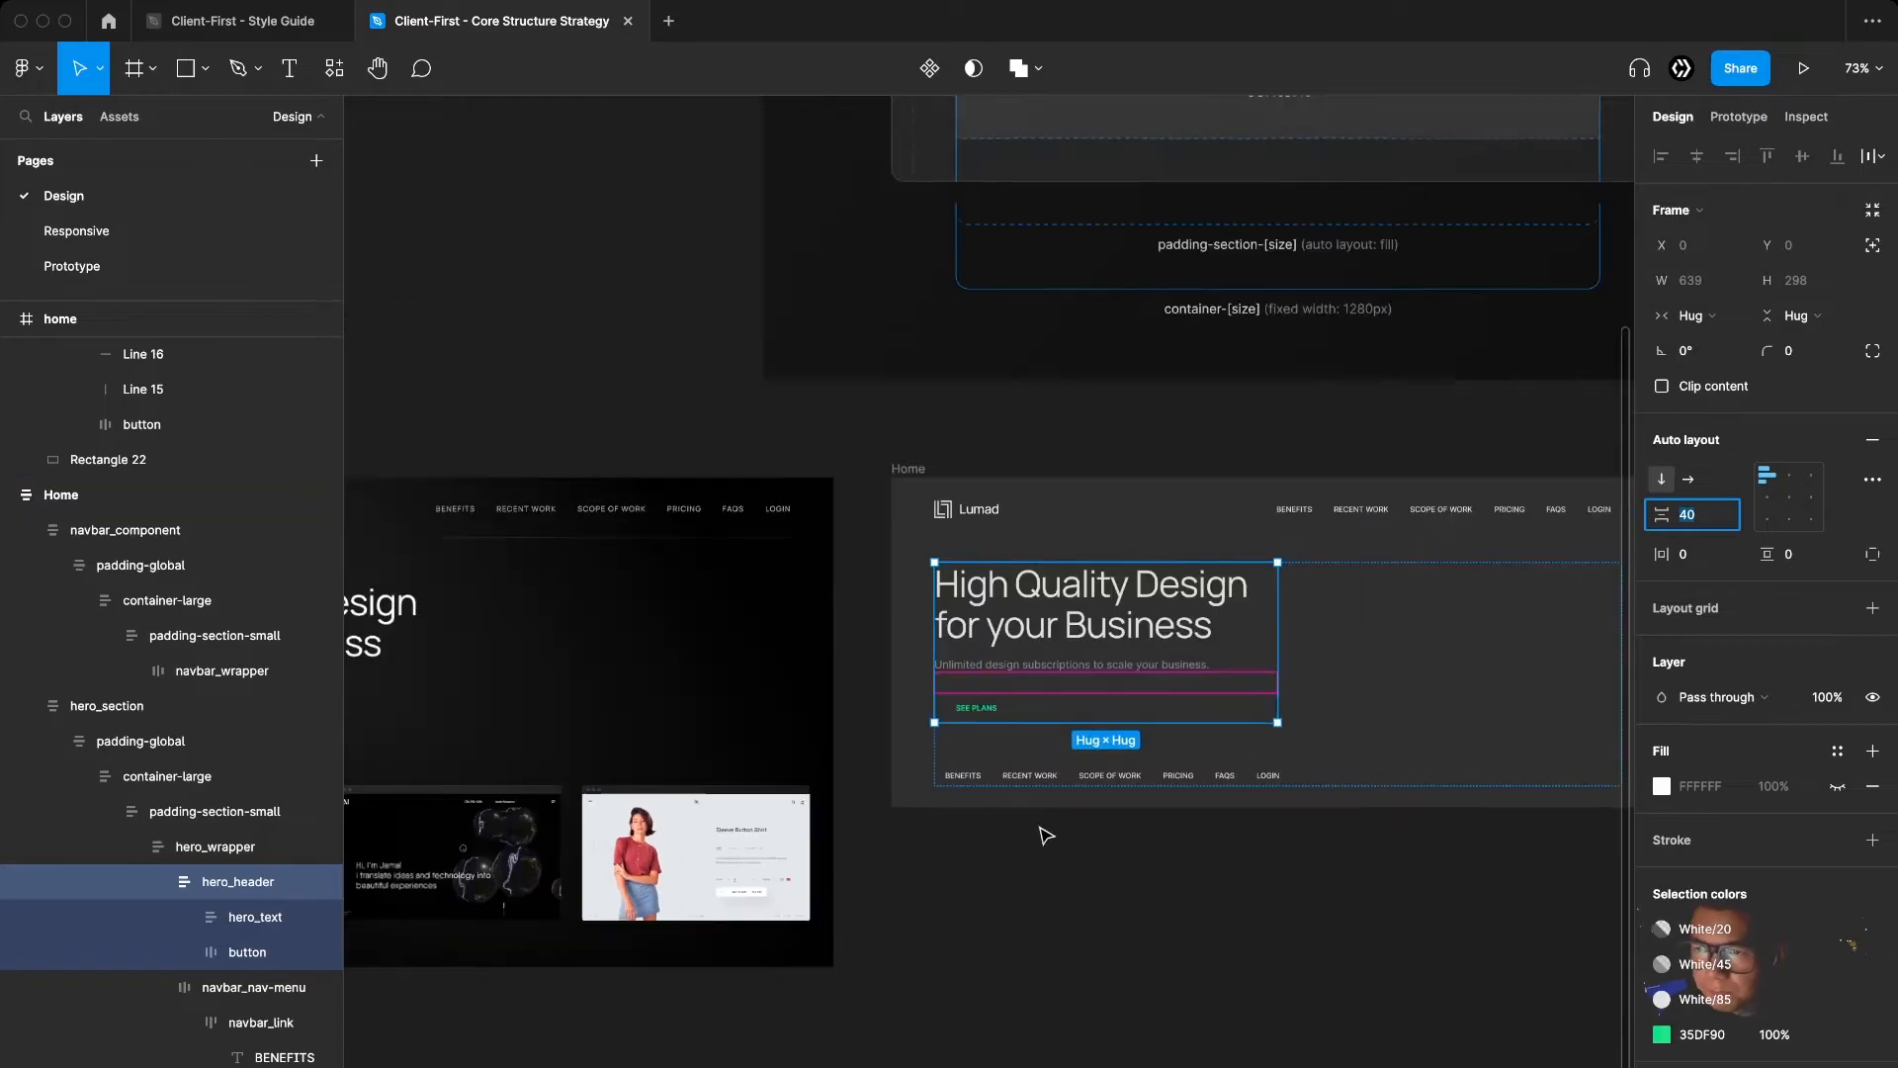
click(1038, 846)
scroll(1035, 851, down, 2)
drag(1034, 851, 1199, 802)
super+click(615, 713)
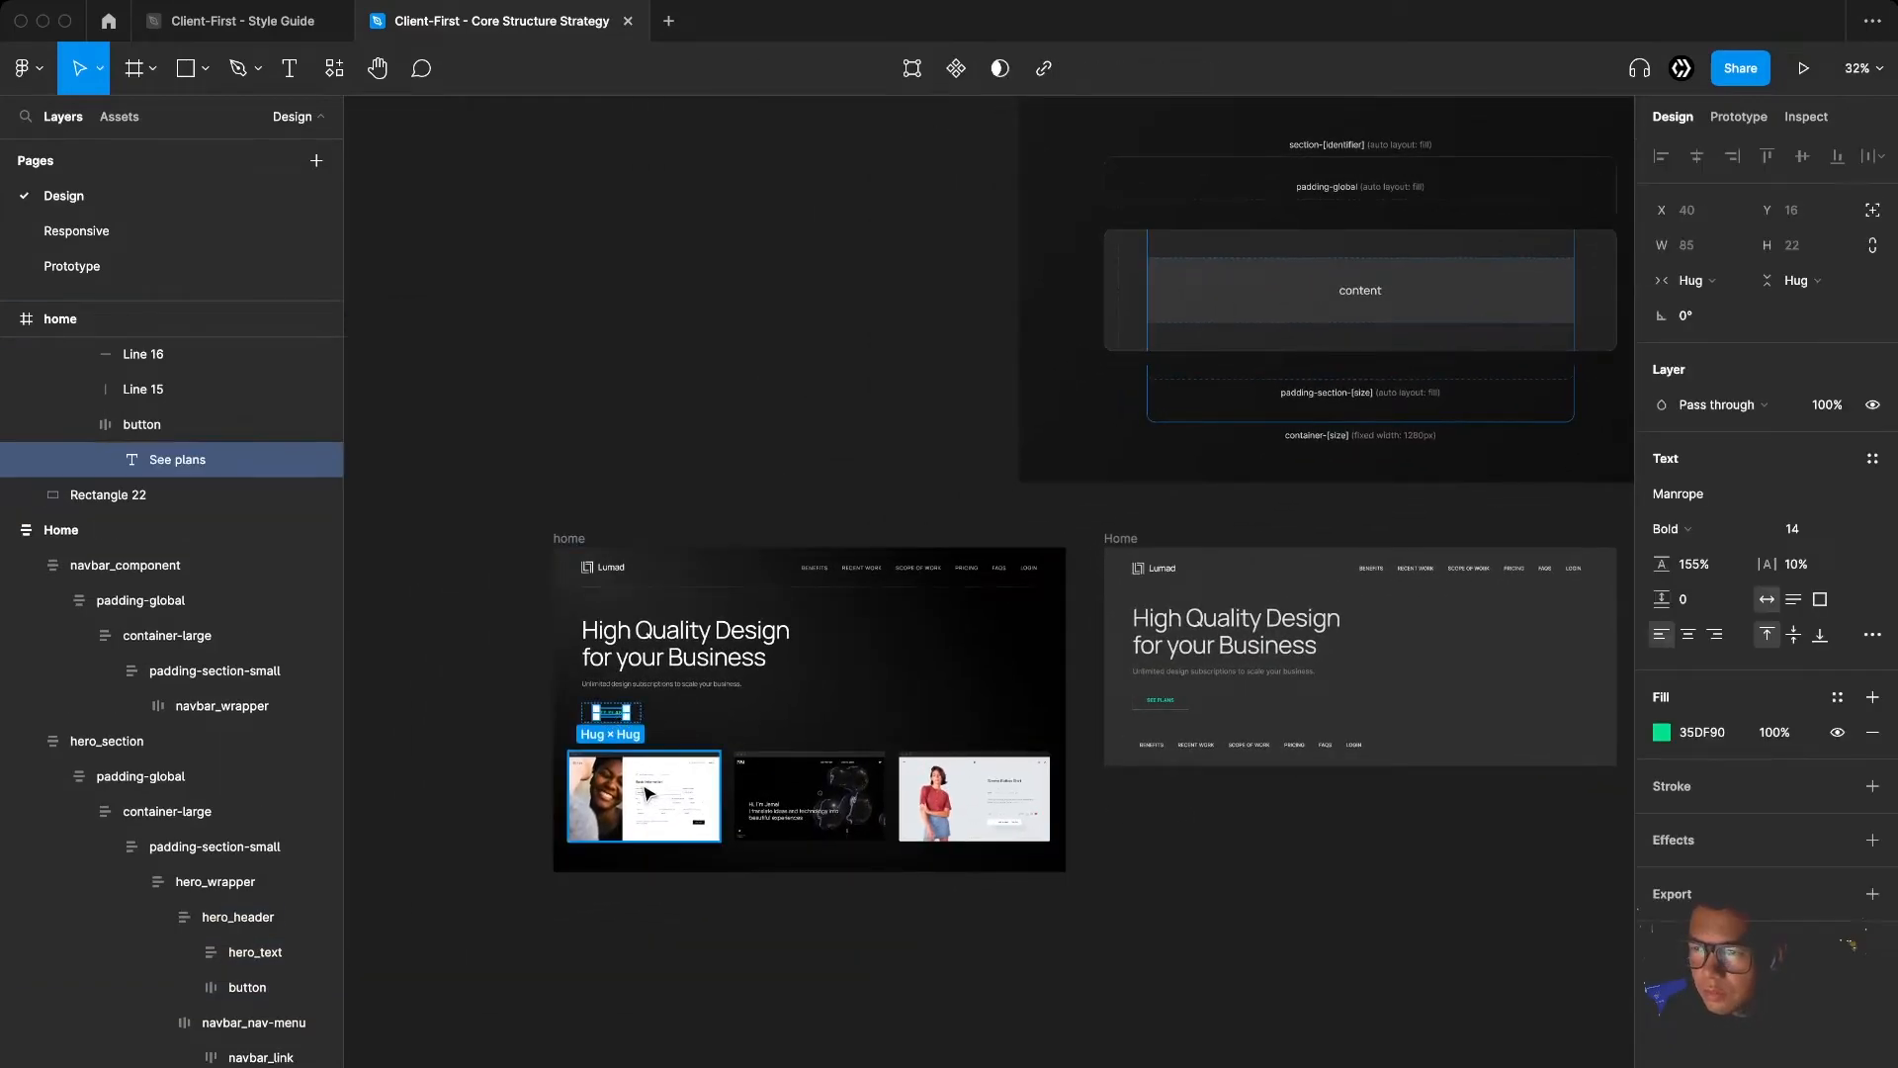
click(650, 794)
scroll(117, 522, up, 1)
scroll(117, 495, up, 1)
shift+click(94, 354)
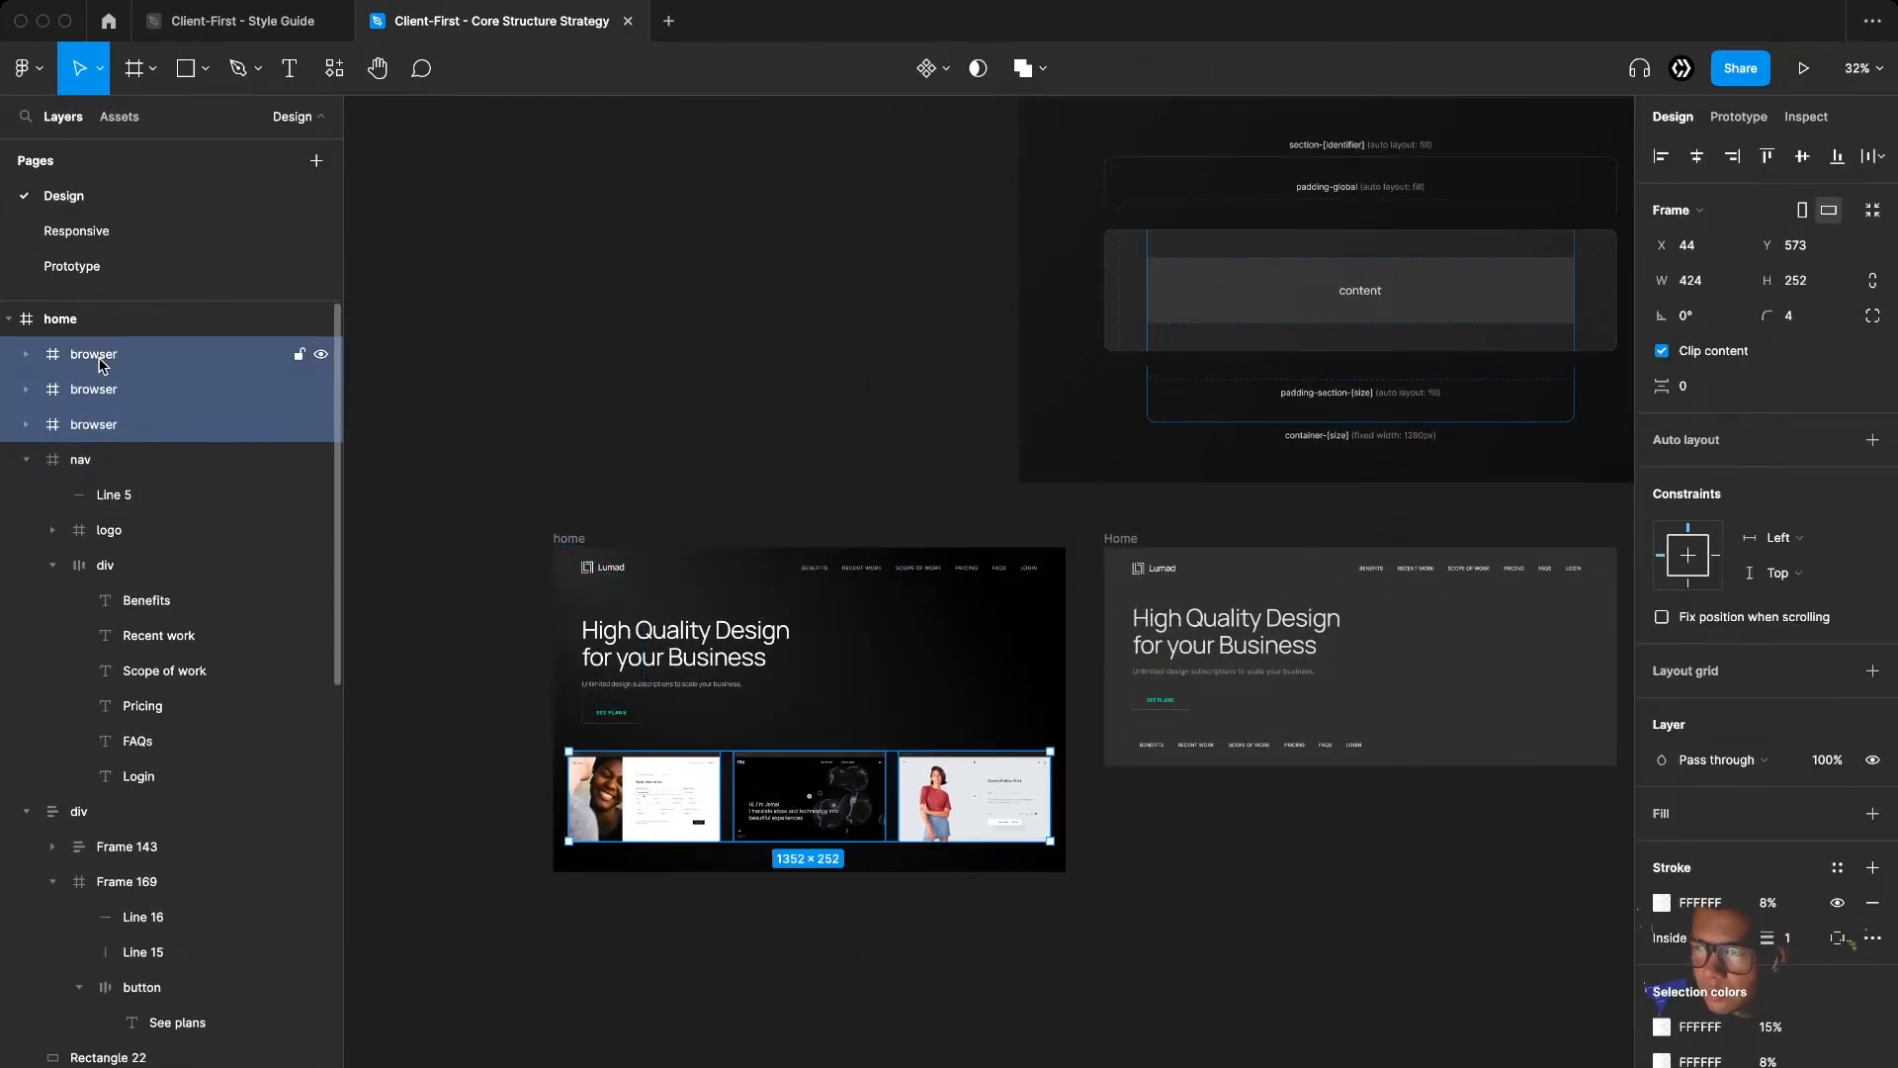
Paste the three browser mockups into hero_wrapper and delete the navbar_nav-menu row beneath the hero header
scroll(1186, 841, right, 3)
scroll(1013, 774, up, 2)
super+click(851, 706)
click(791, 642)
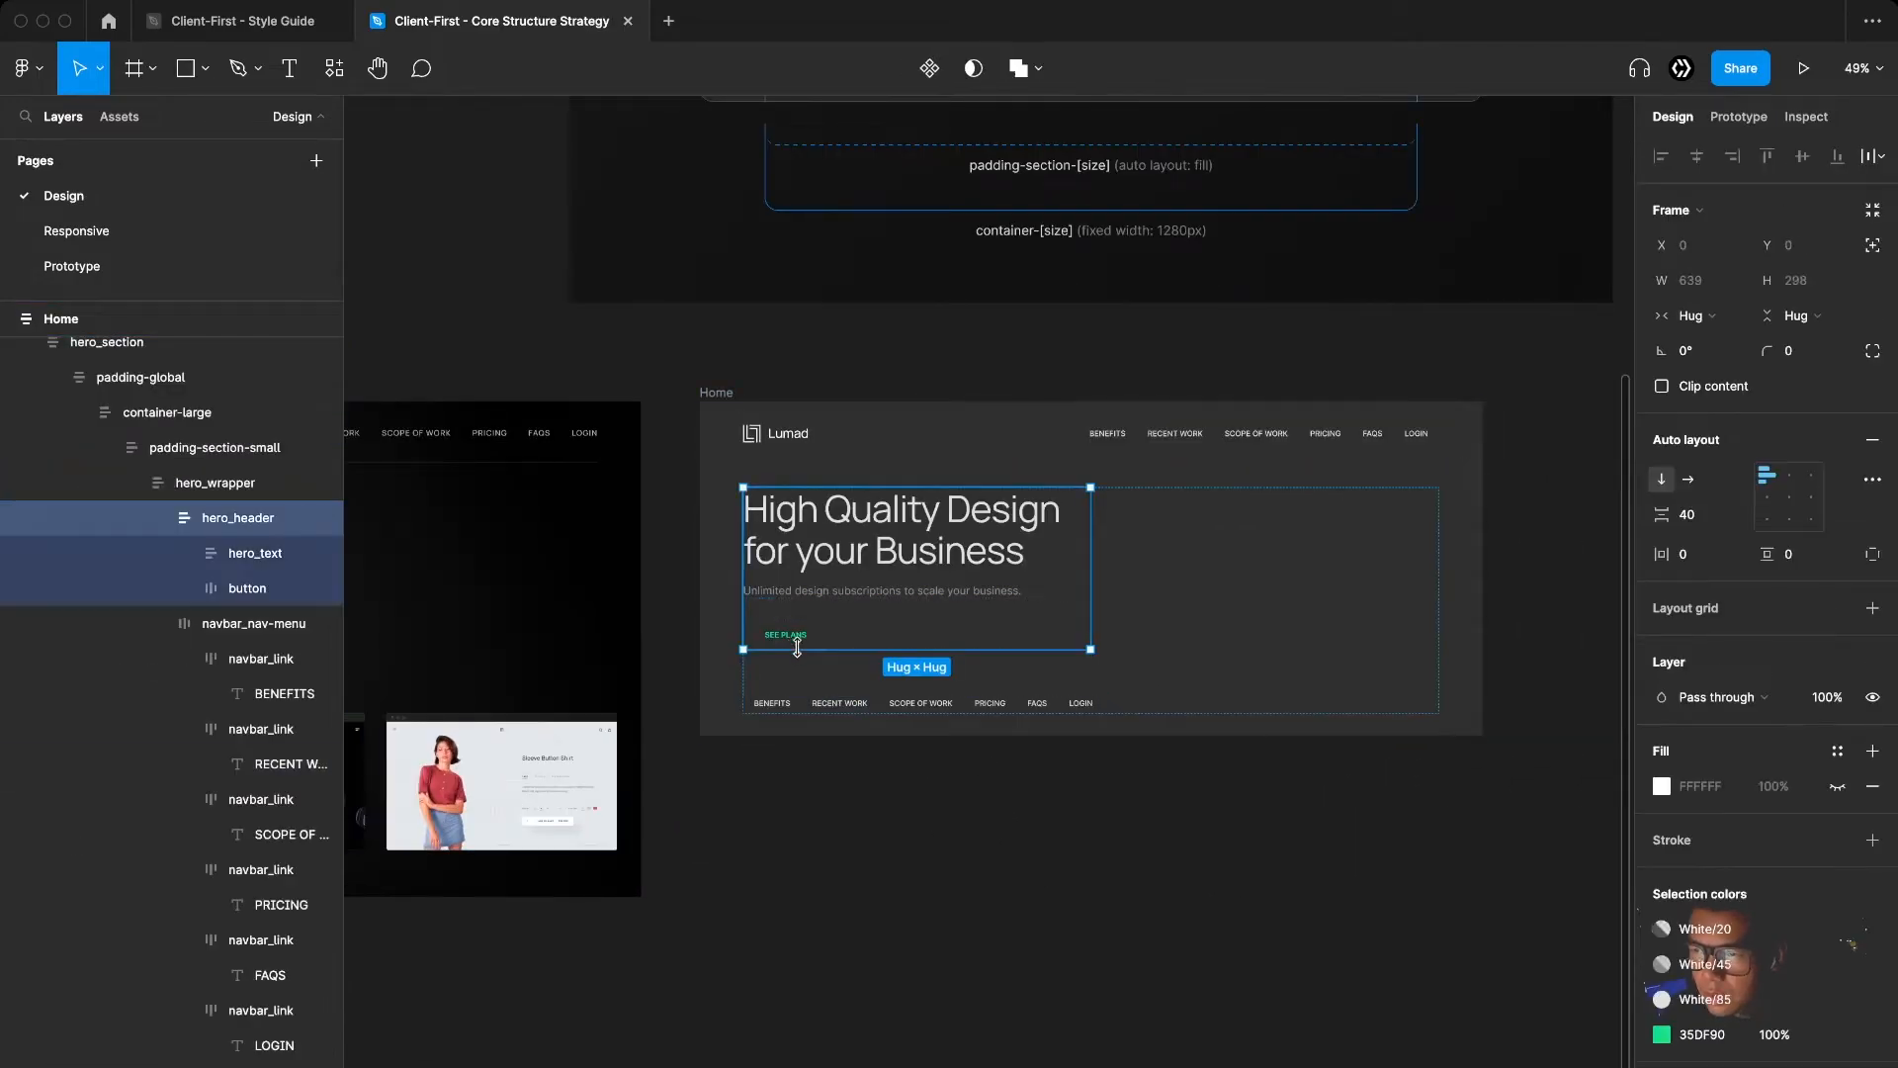
click(864, 705)
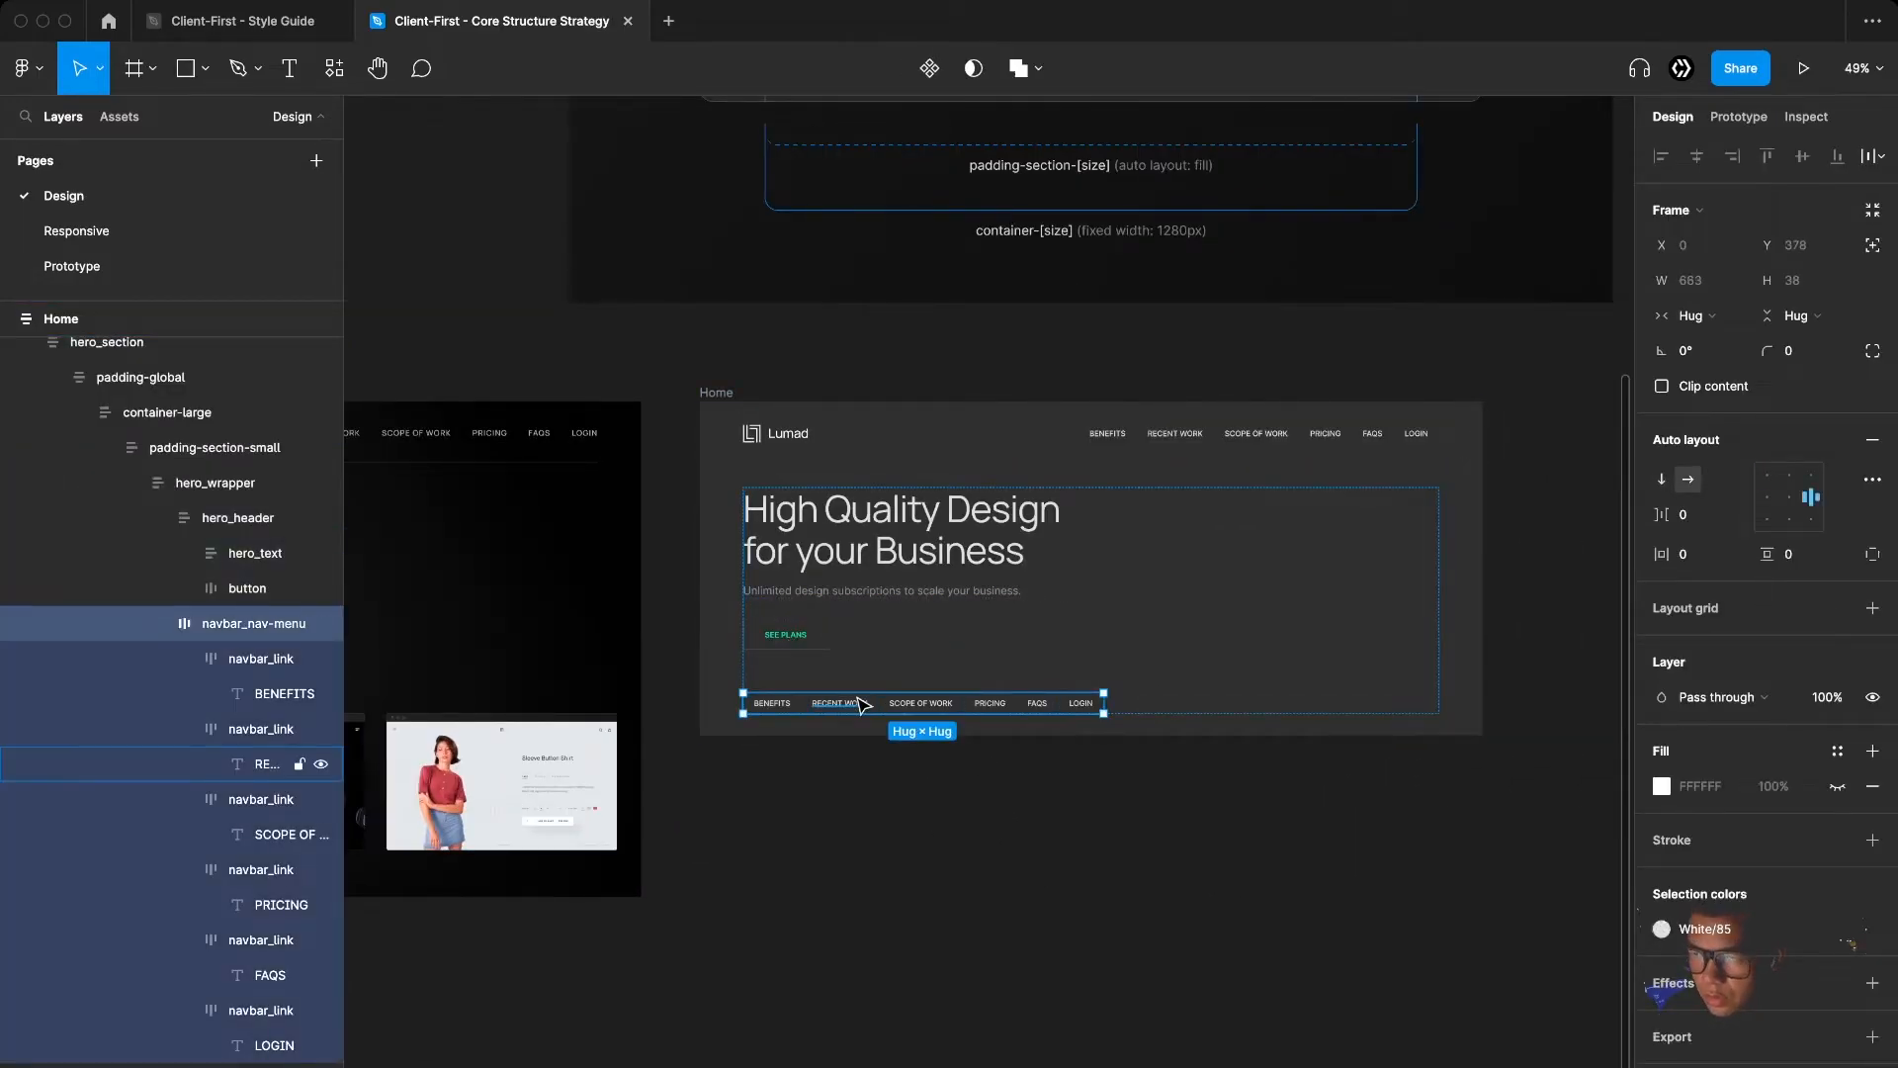
key(super+v)
click(890, 709)
key(Delete)
scroll(895, 716, down, 5)
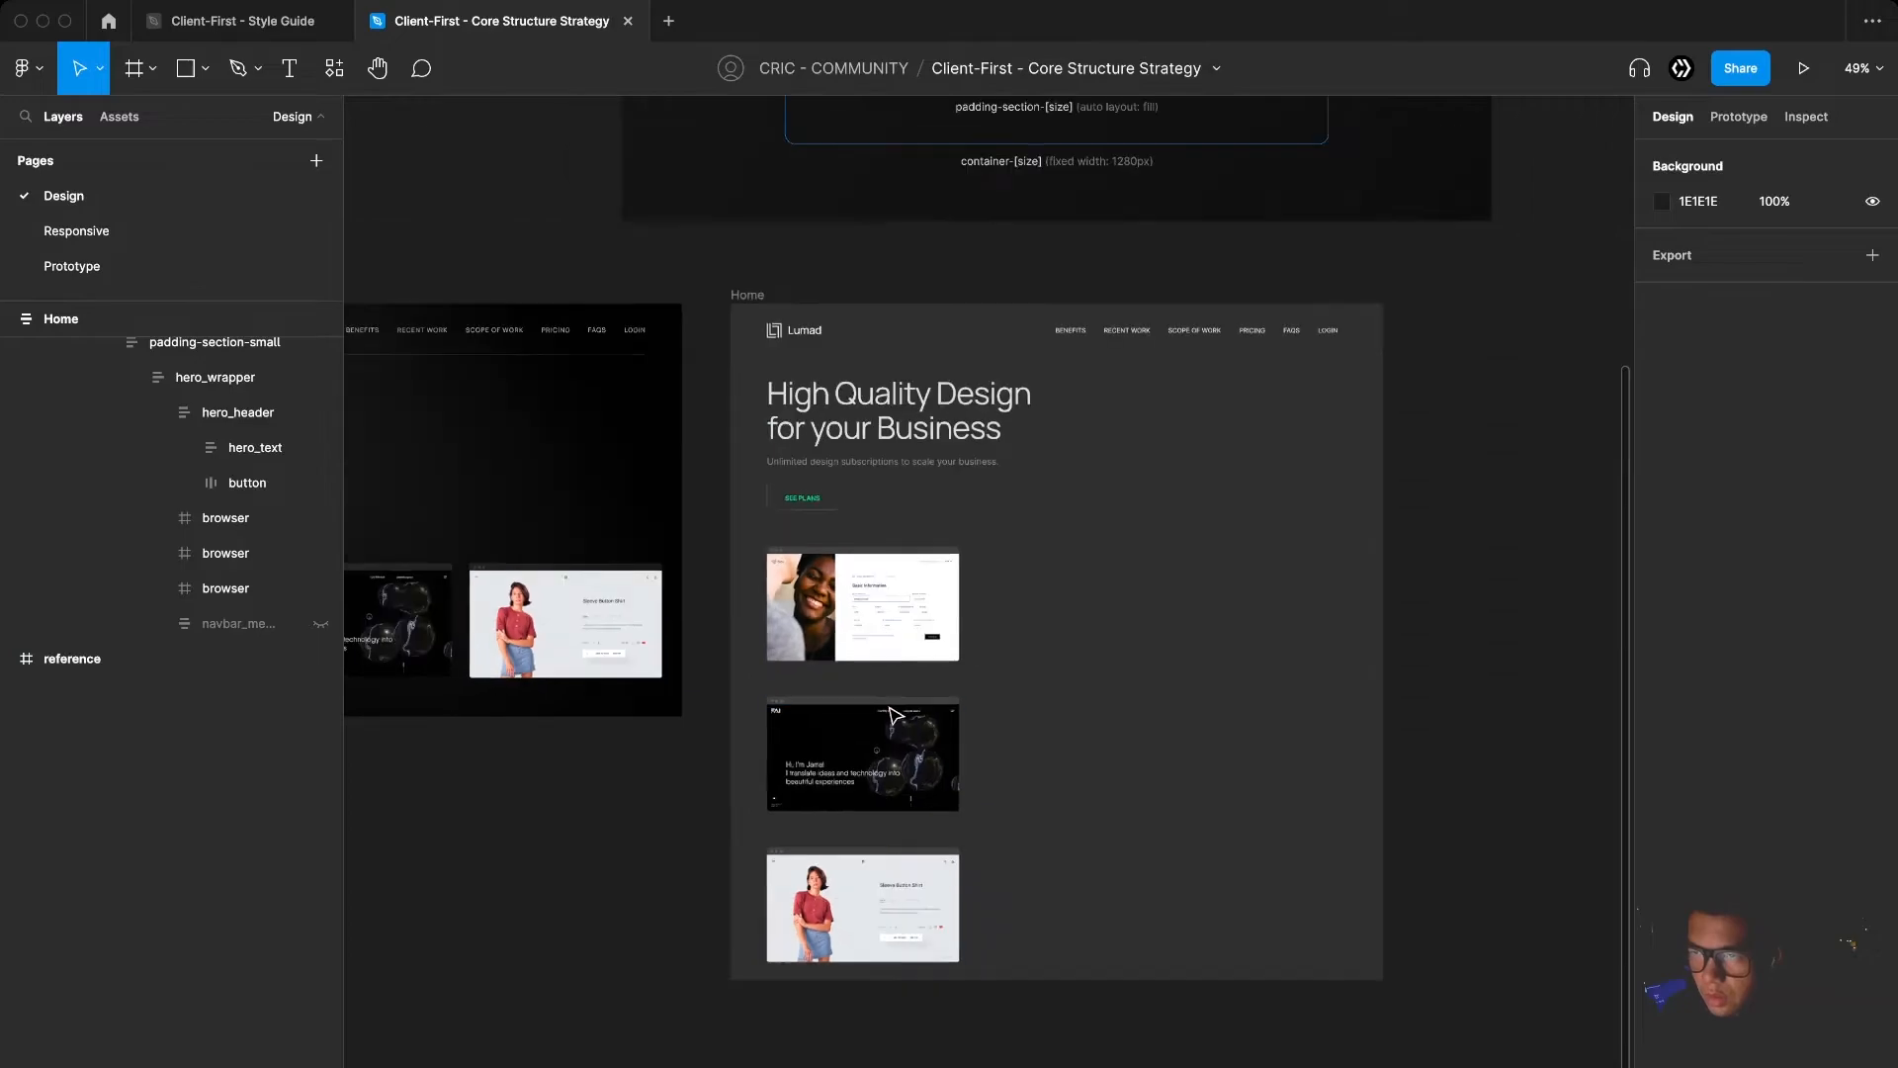
Wrap the three pasted browser mockups together in a new auto layout frame
click(888, 687)
super+click(893, 727)
click(904, 658)
click(905, 774)
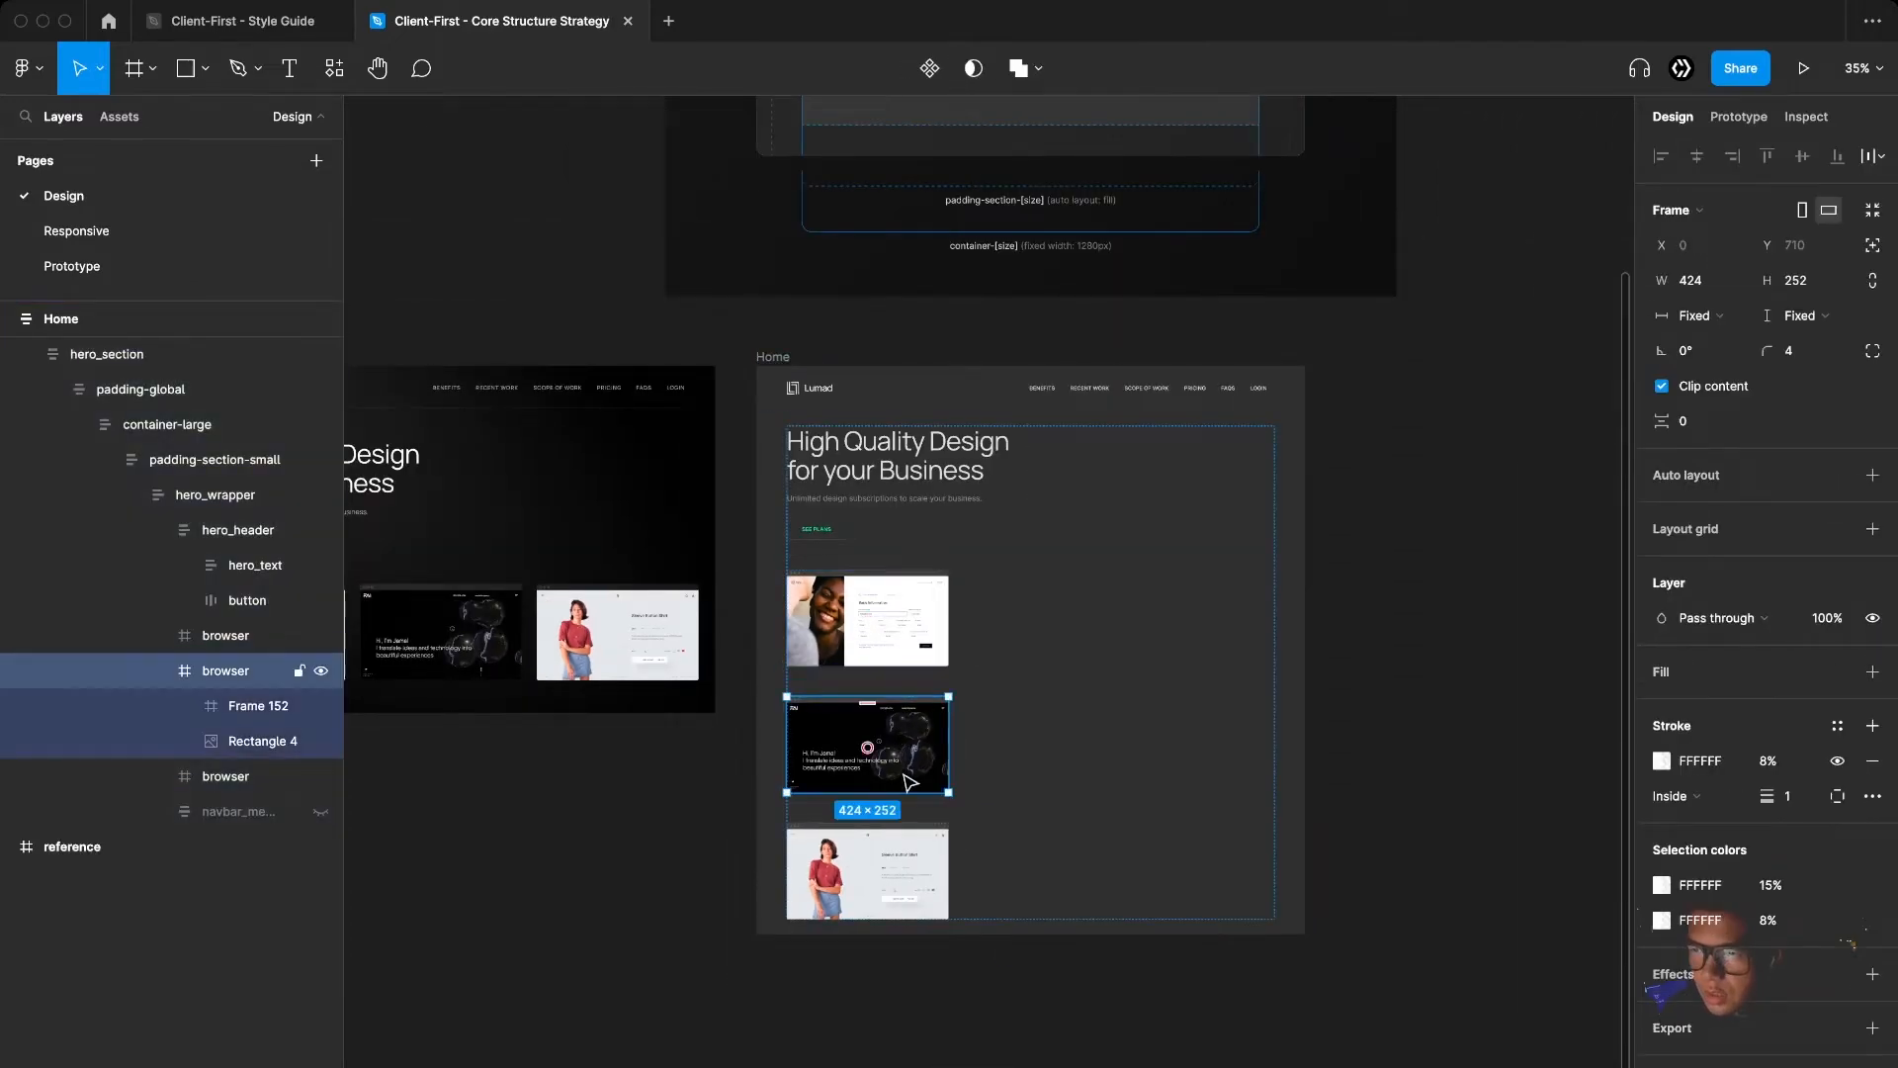
click(896, 680)
click(900, 647)
shift+click(867, 746)
shift+click(867, 870)
key(shift+a)
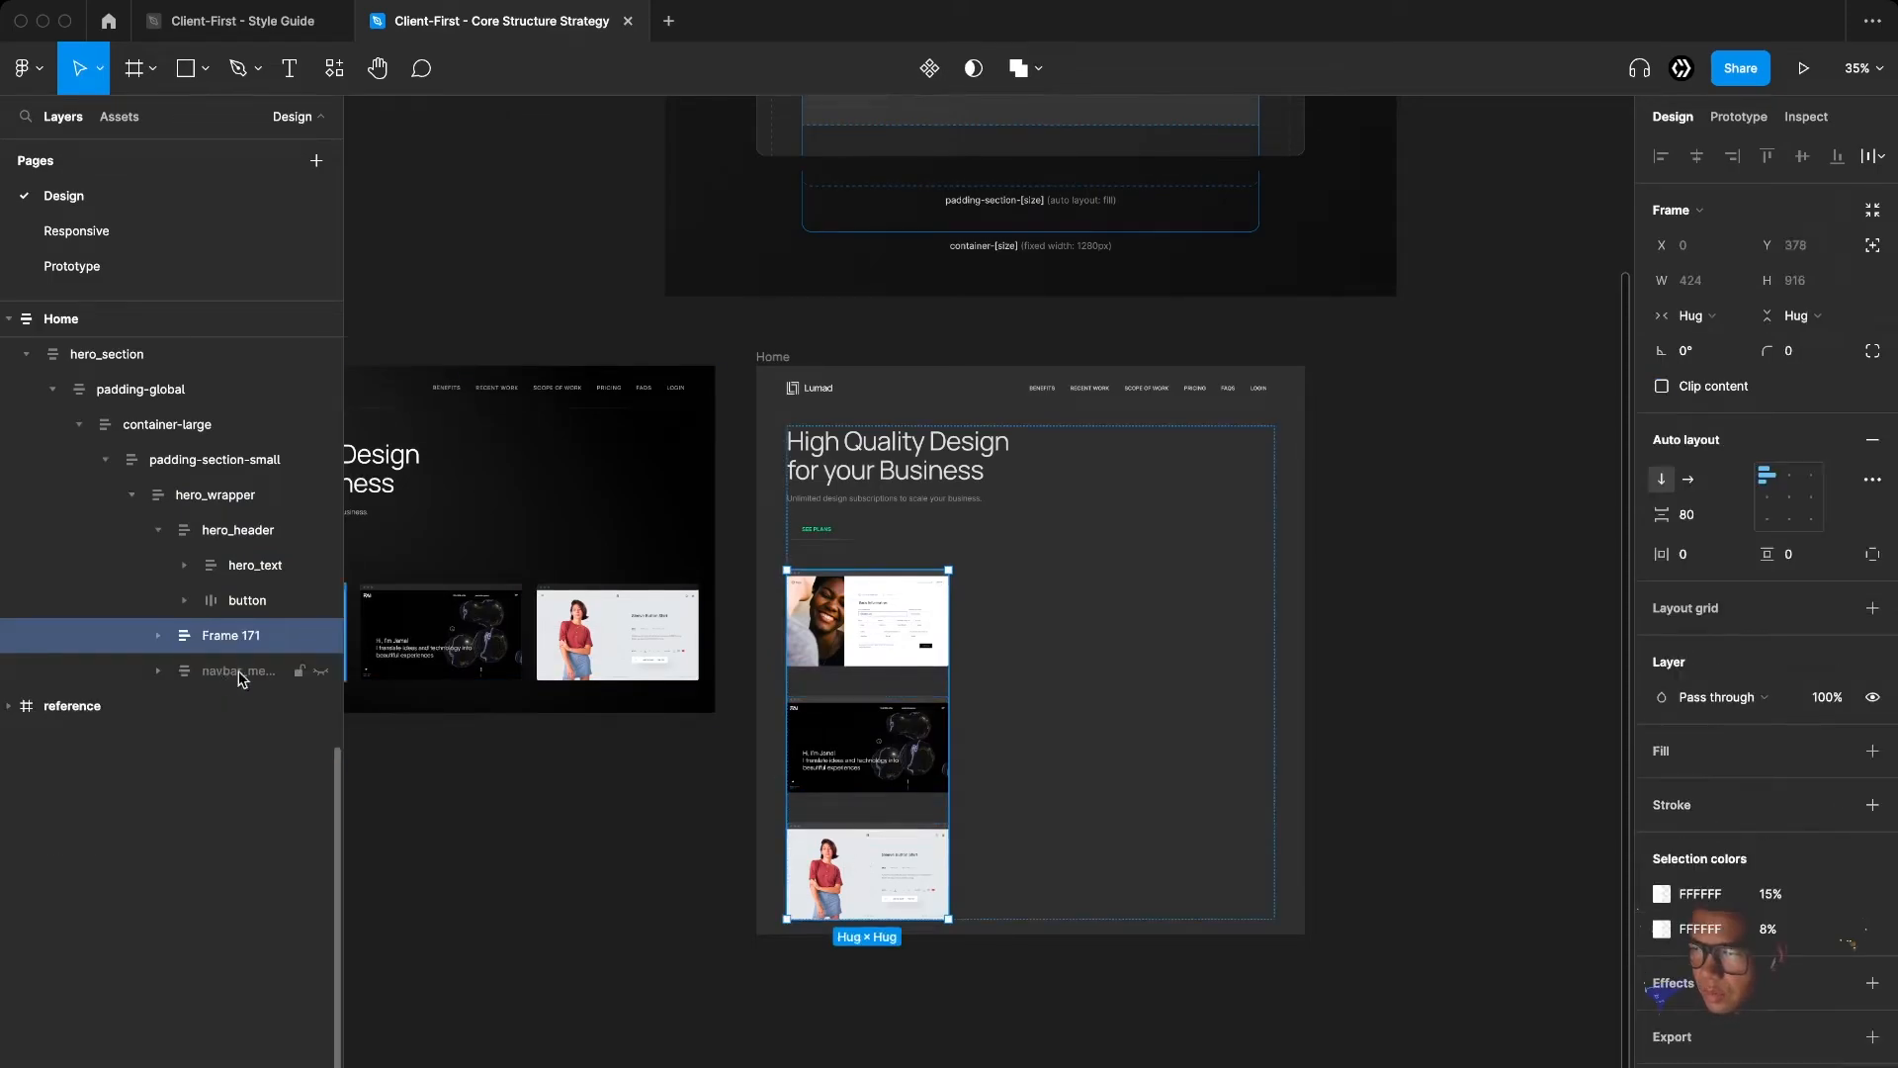
Rename the new auto layout frame around the browser mockups as hero_list-wrapper
key(super+r)
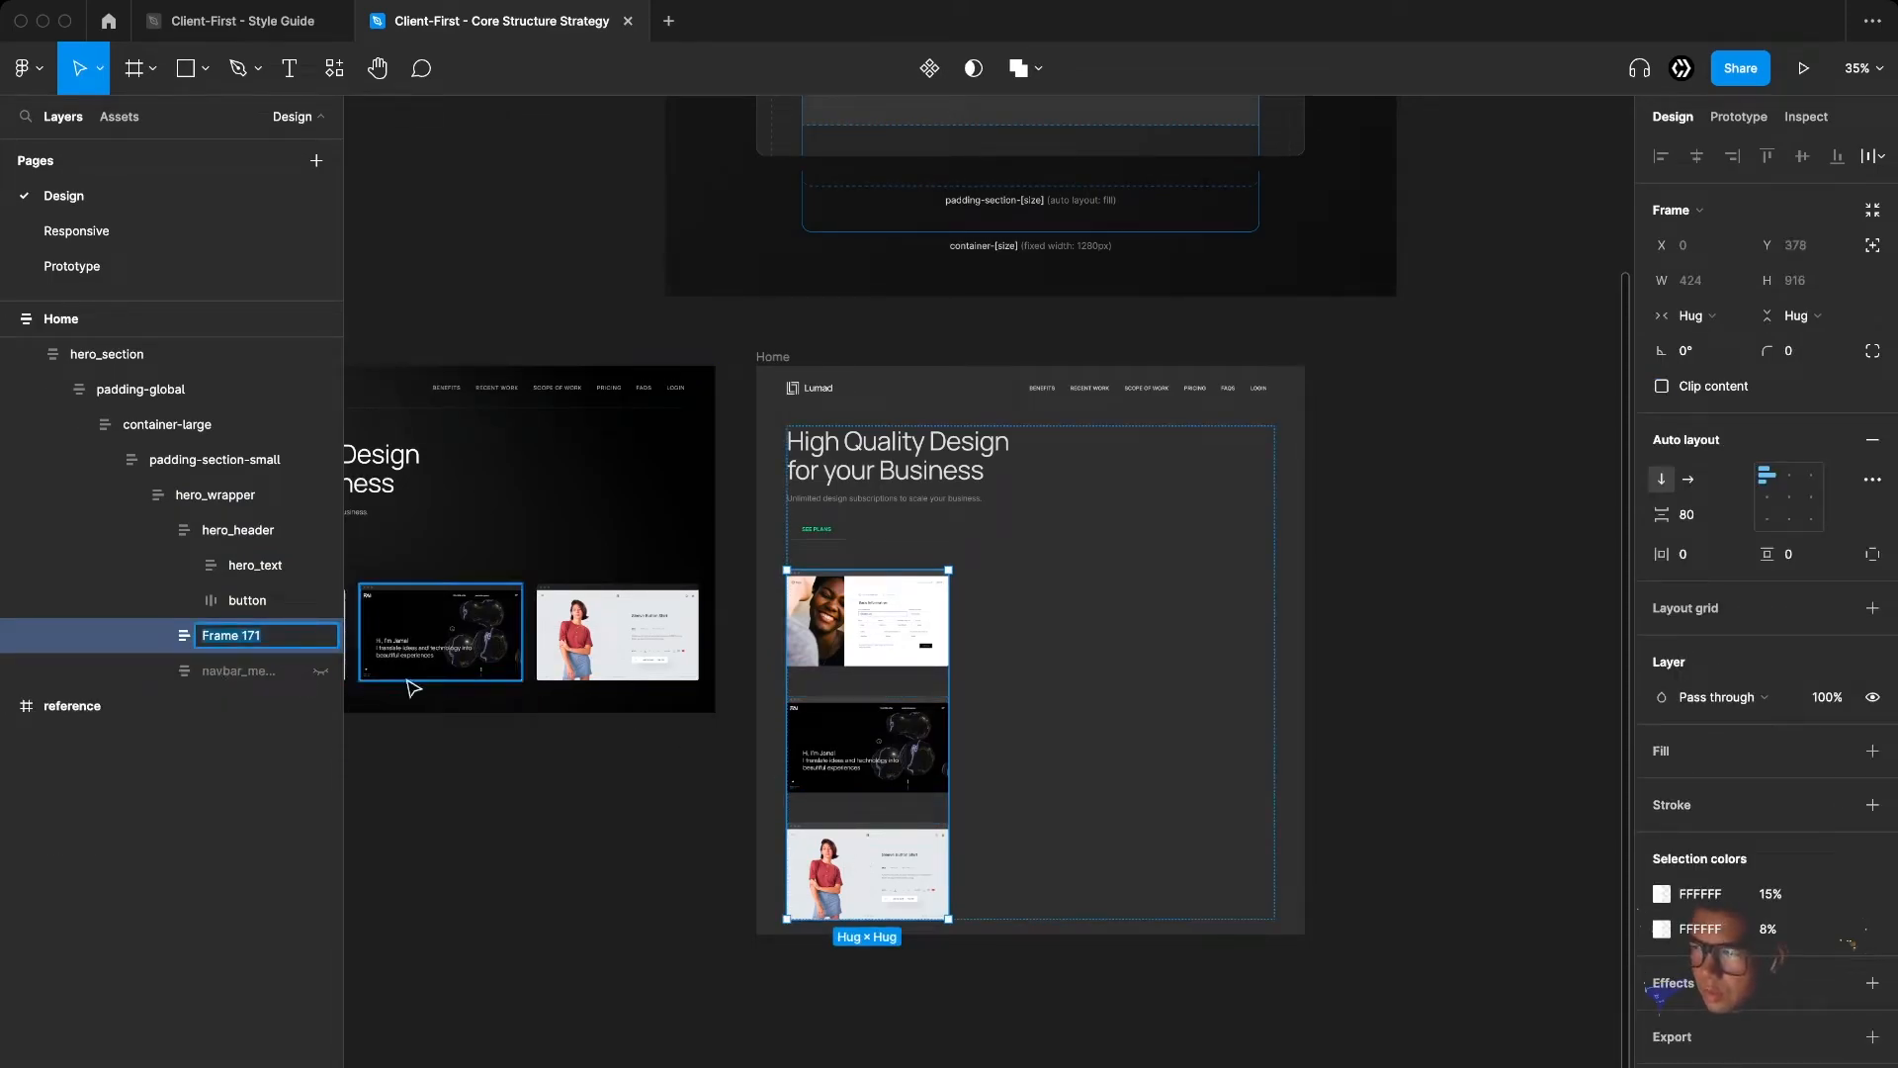
key(Return)
double_click(227, 639)
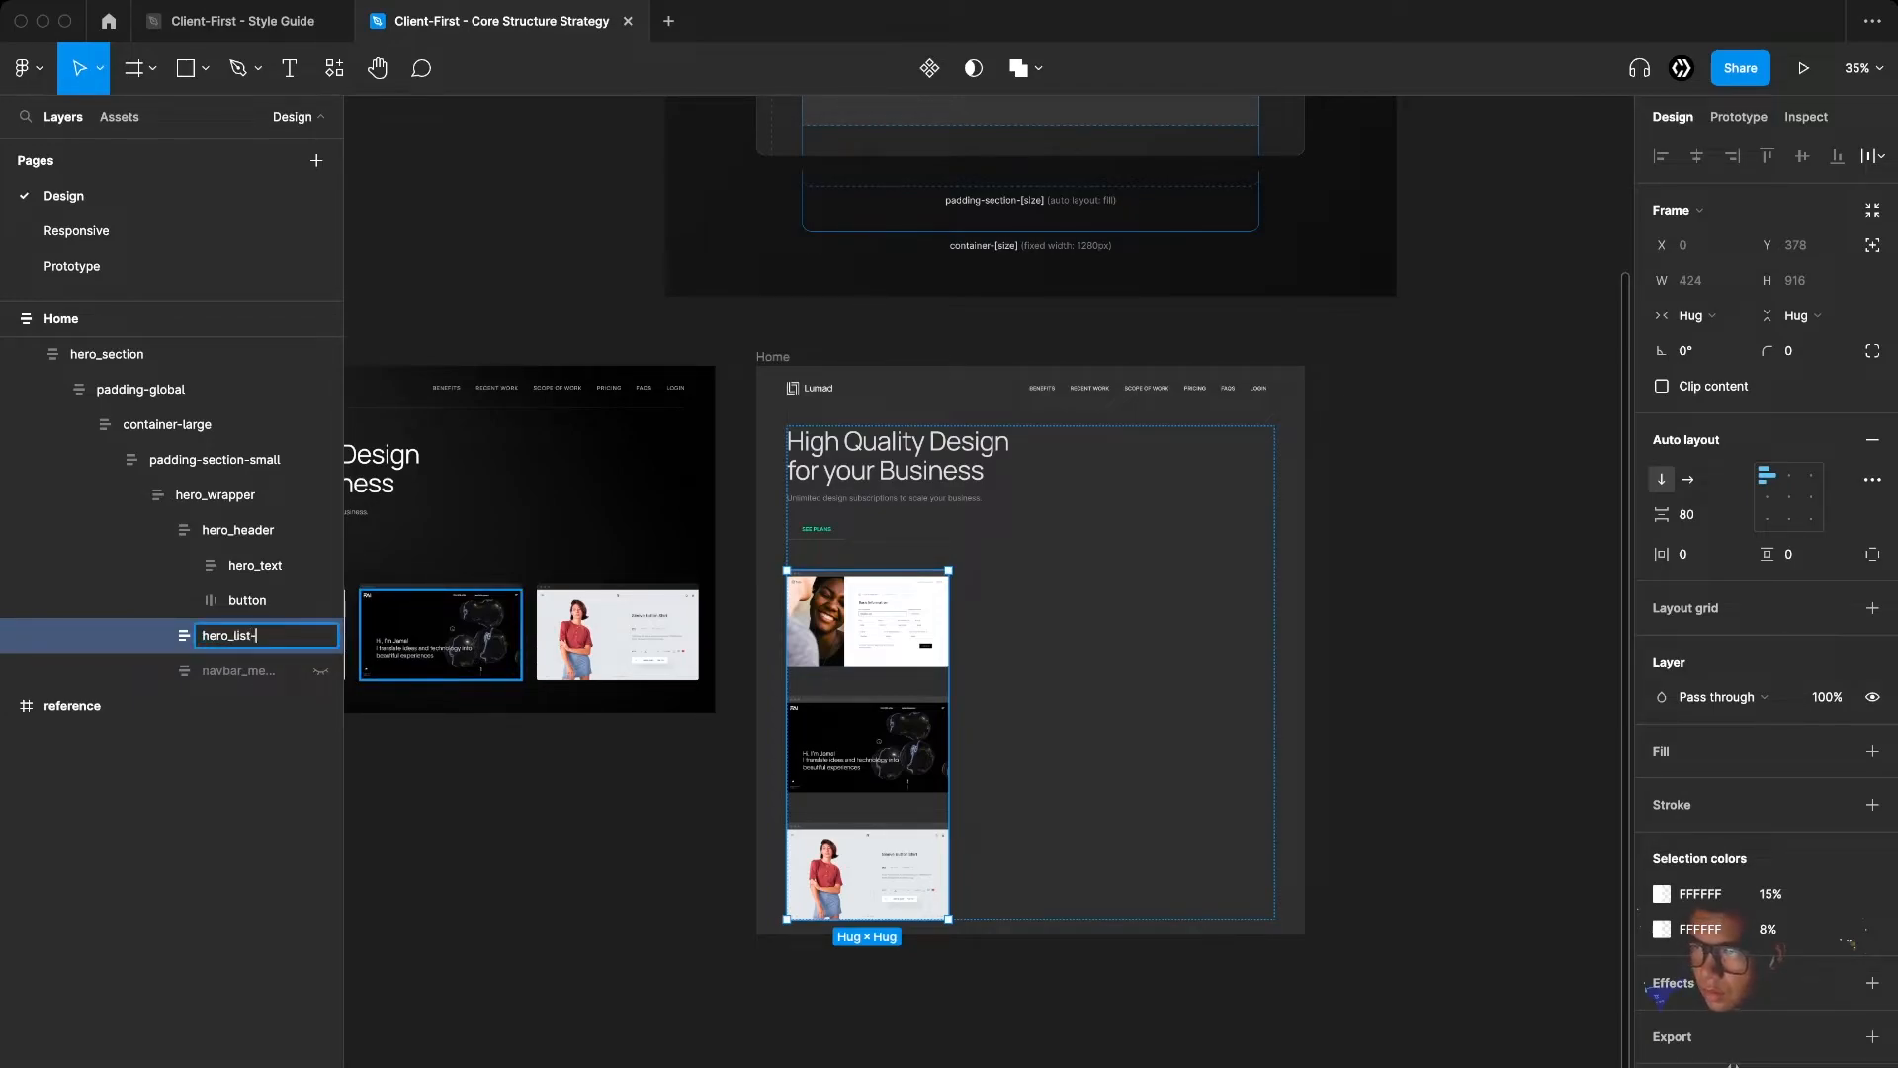
key(Return)
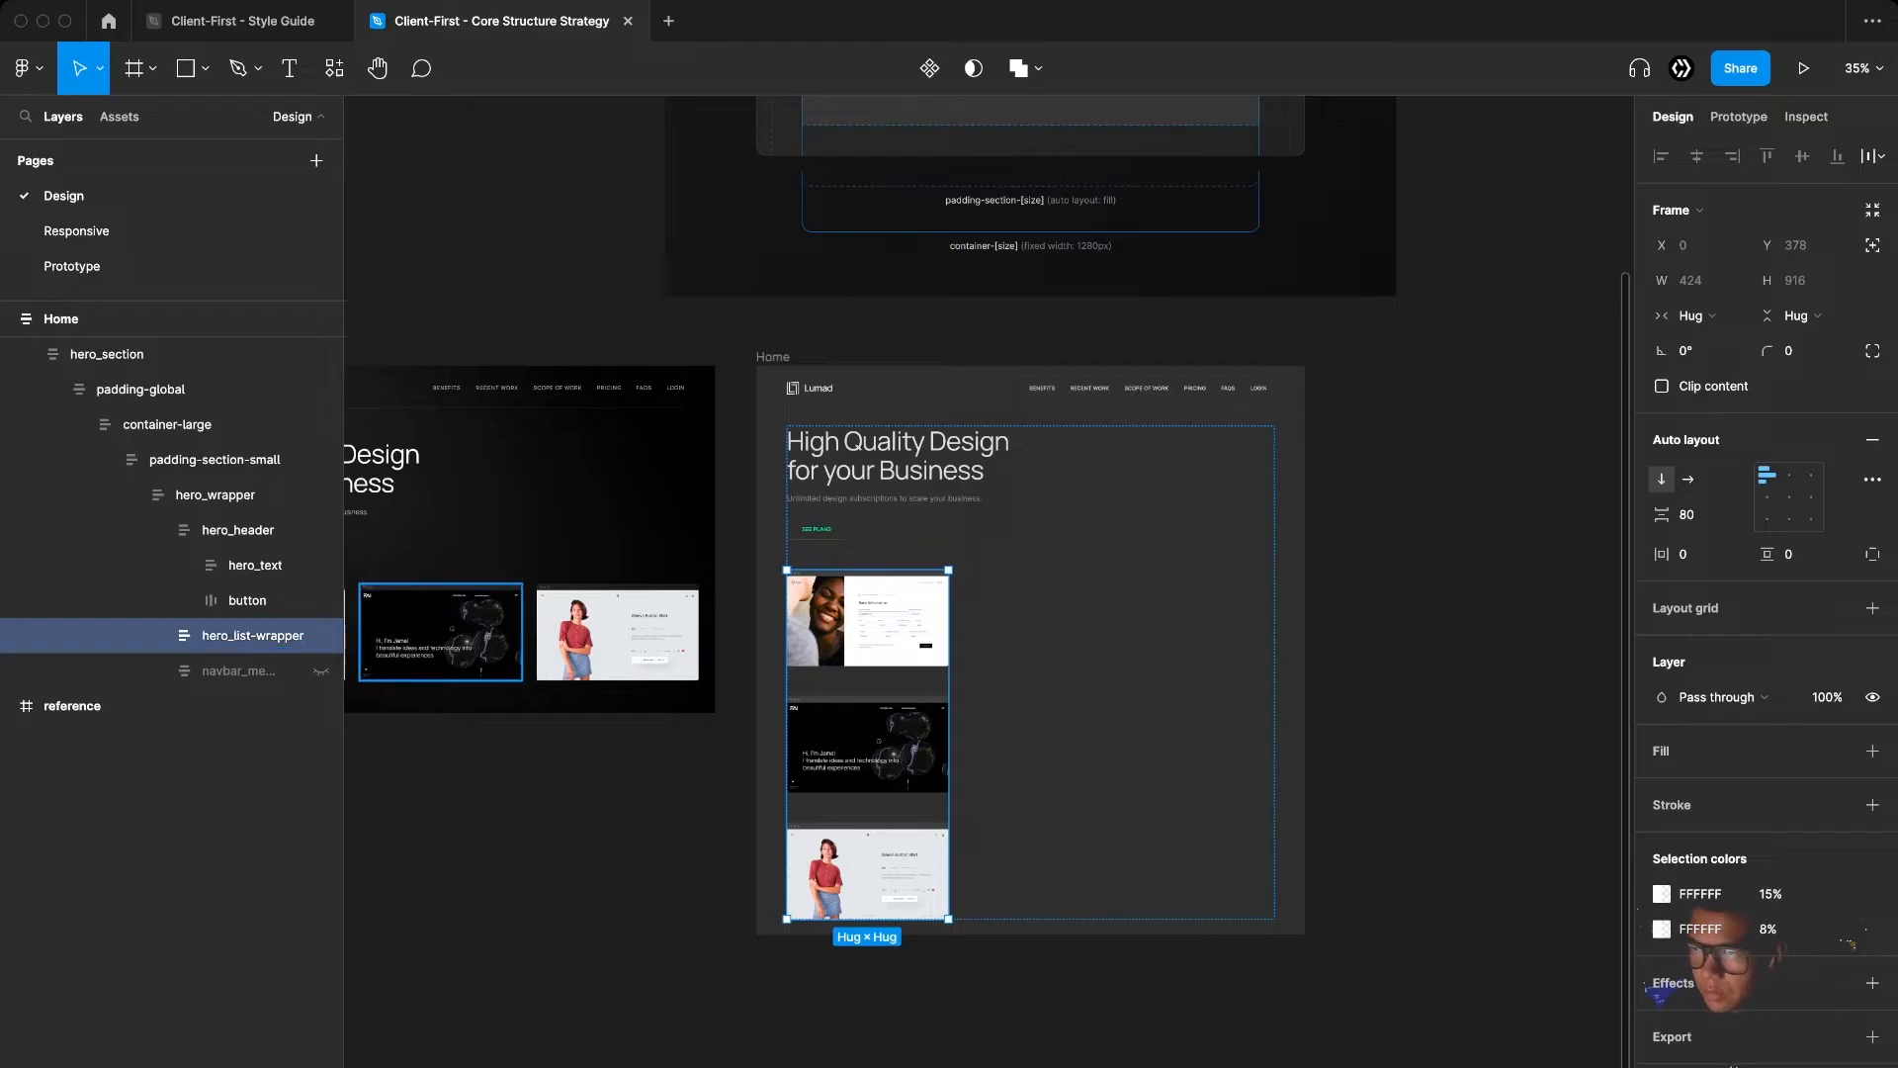
Set hero_list-wrapper to fill the available width and arrange its mockups horizontally with 40 spacing
click(1703, 316)
click(1738, 345)
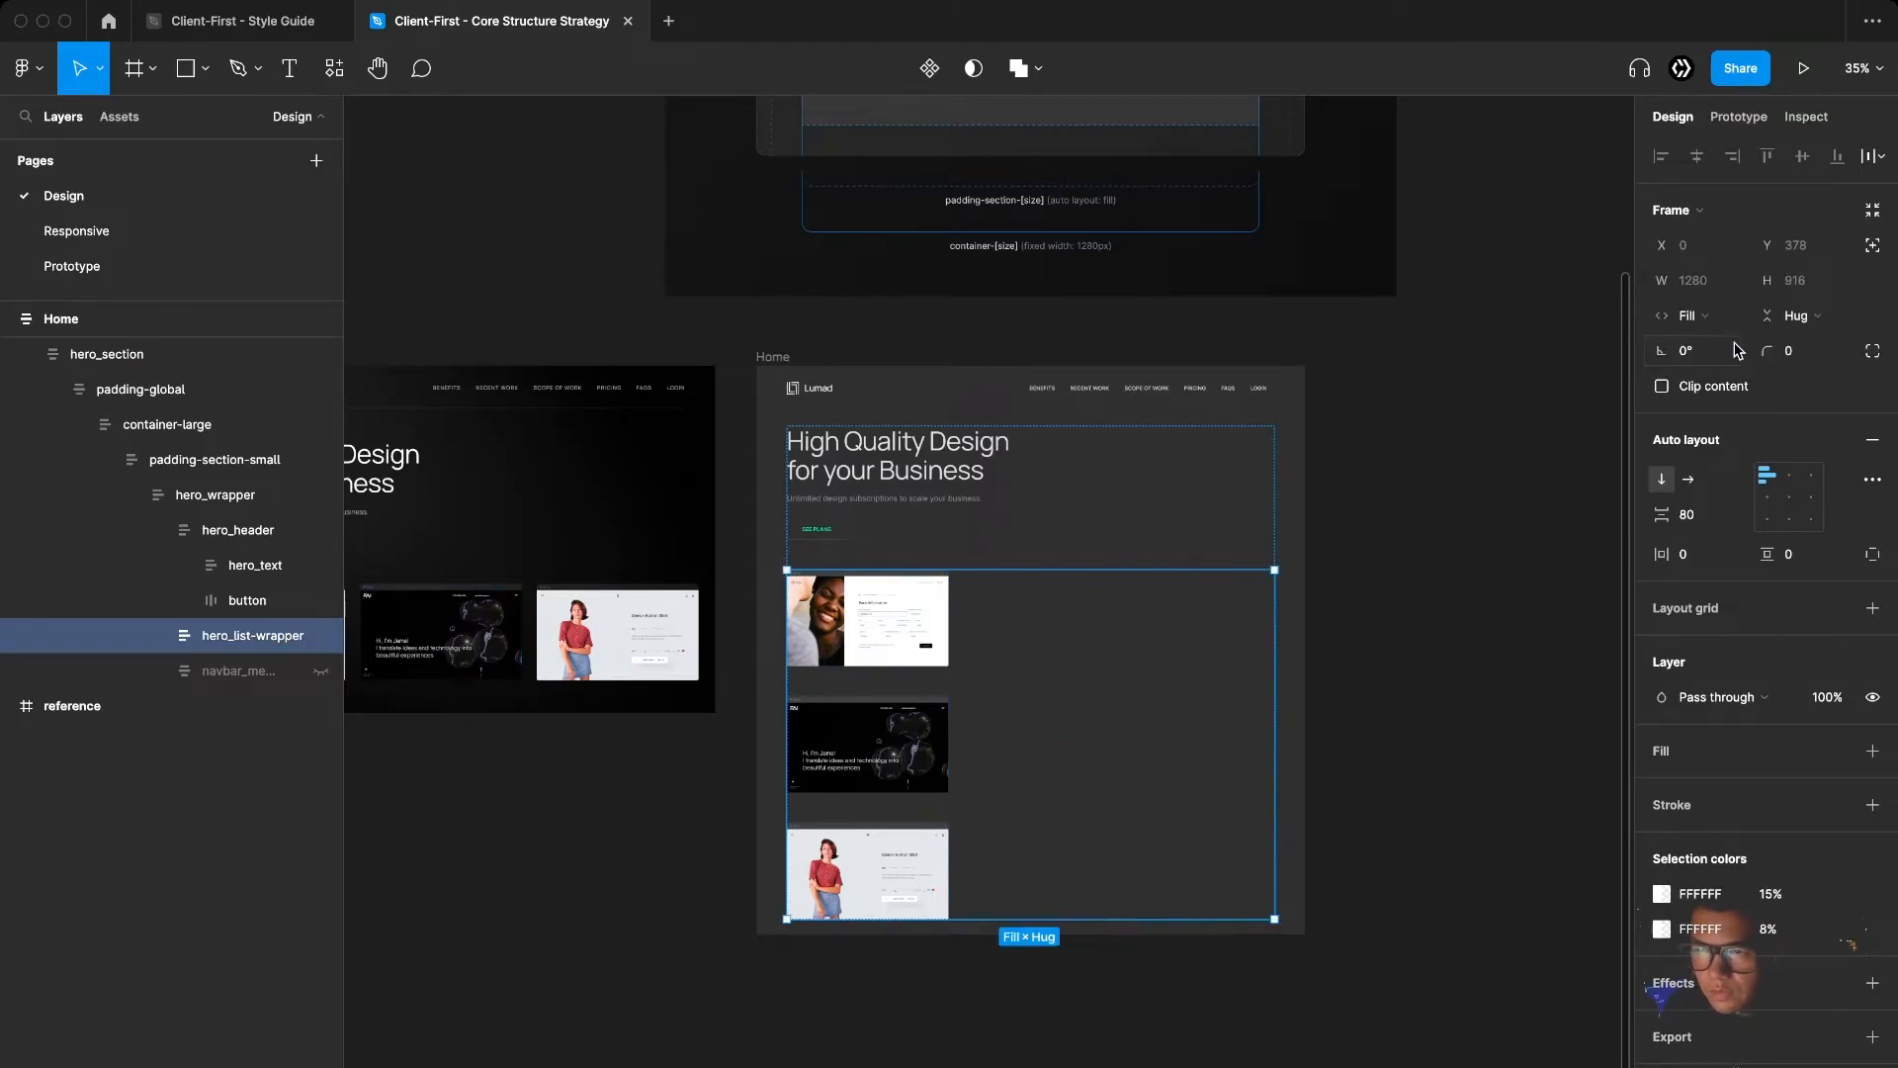
click(1688, 479)
key(shift+equal)
click(1725, 512)
key(Return)
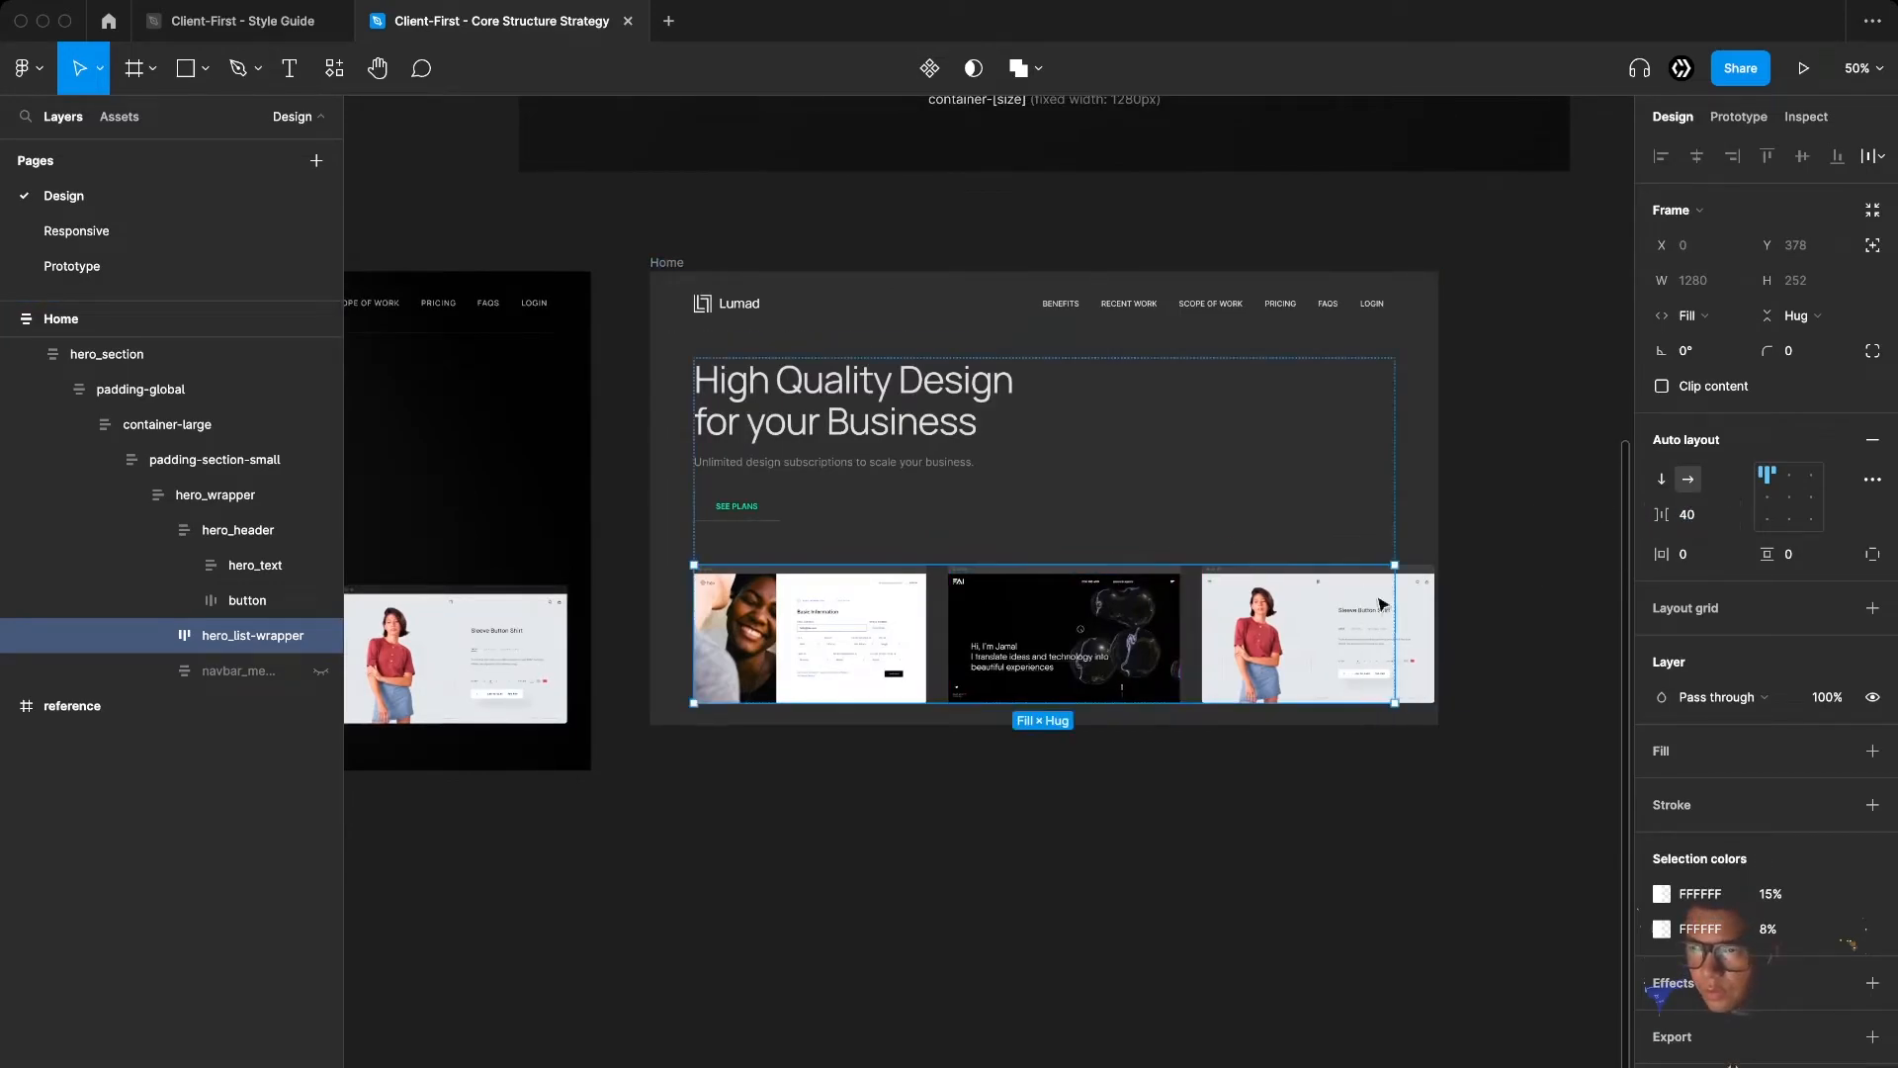
Examine the mockup row's placement in the original home design, including in outline view
scroll(1088, 623, up, 3)
scroll(856, 768, down, 5)
drag(838, 787, 1579, 769)
scroll(994, 765, up, 2)
click(705, 640)
scroll(751, 590, up, 2)
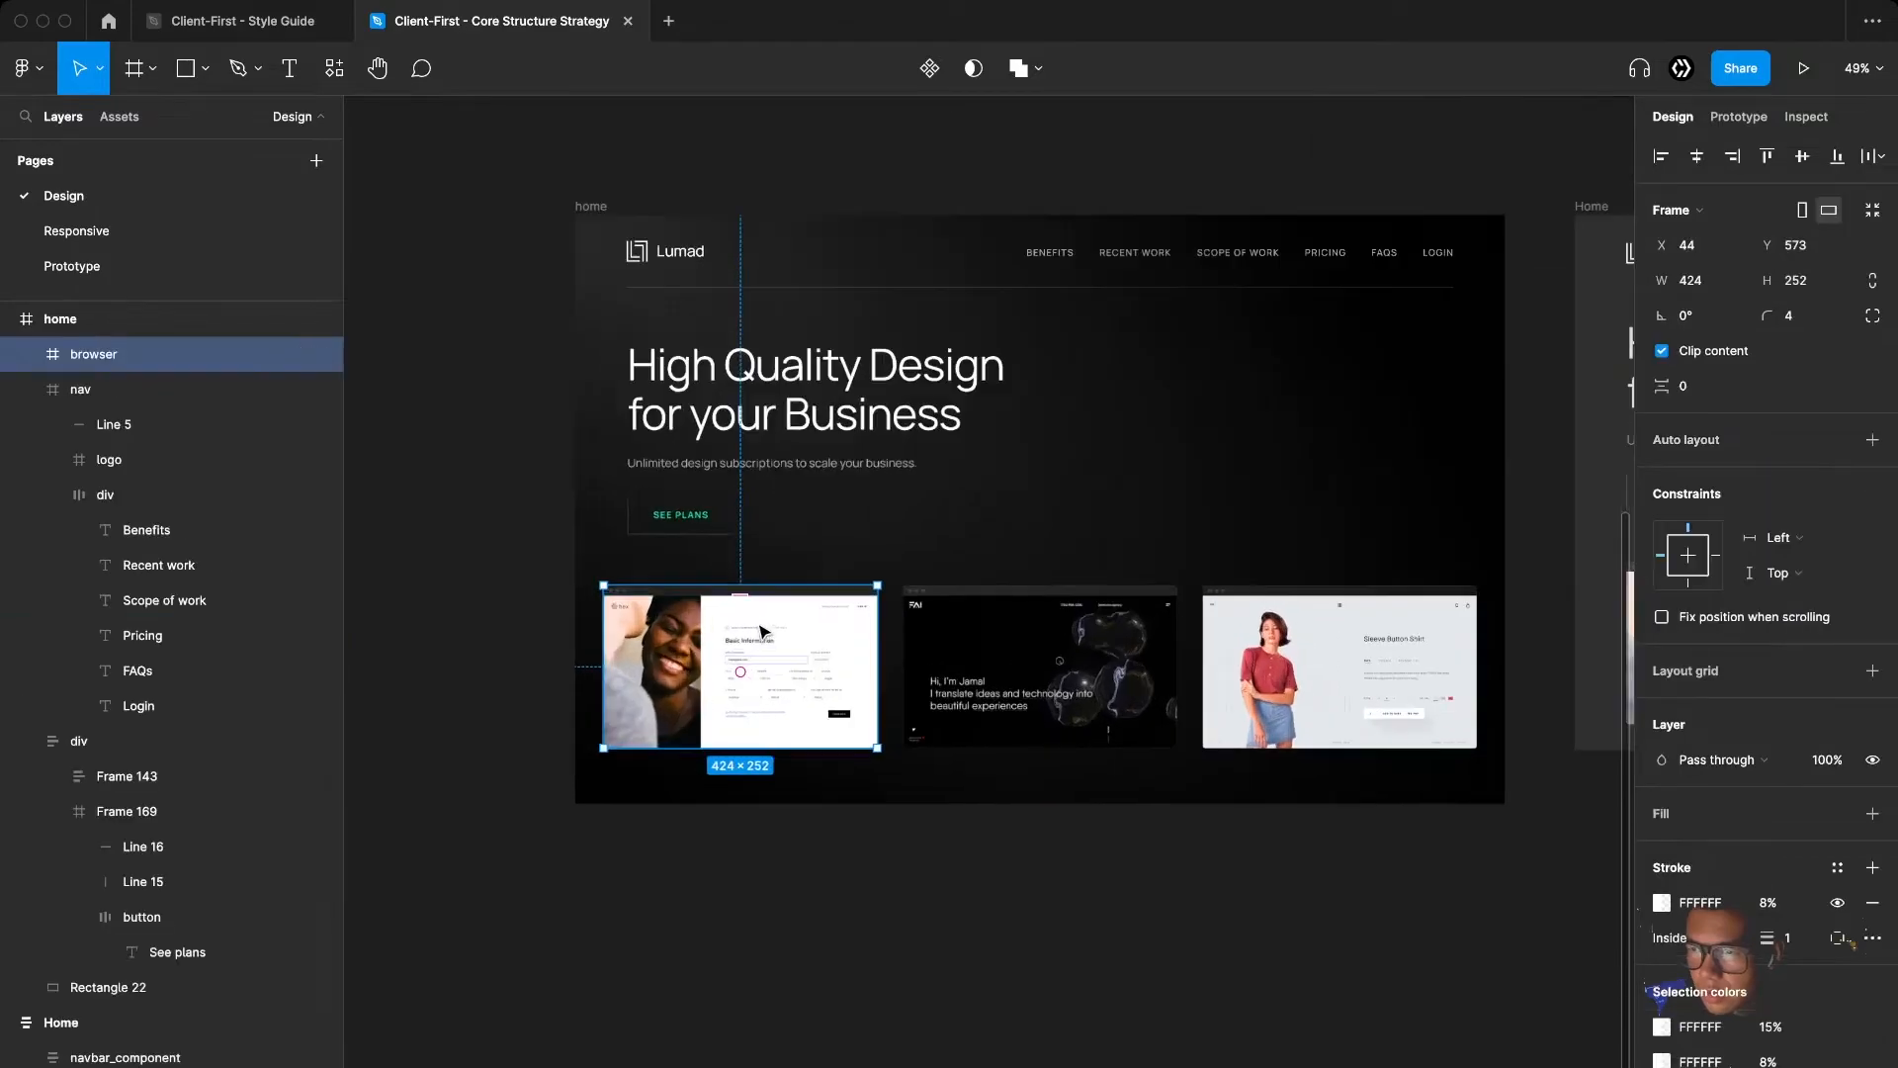
click(979, 895)
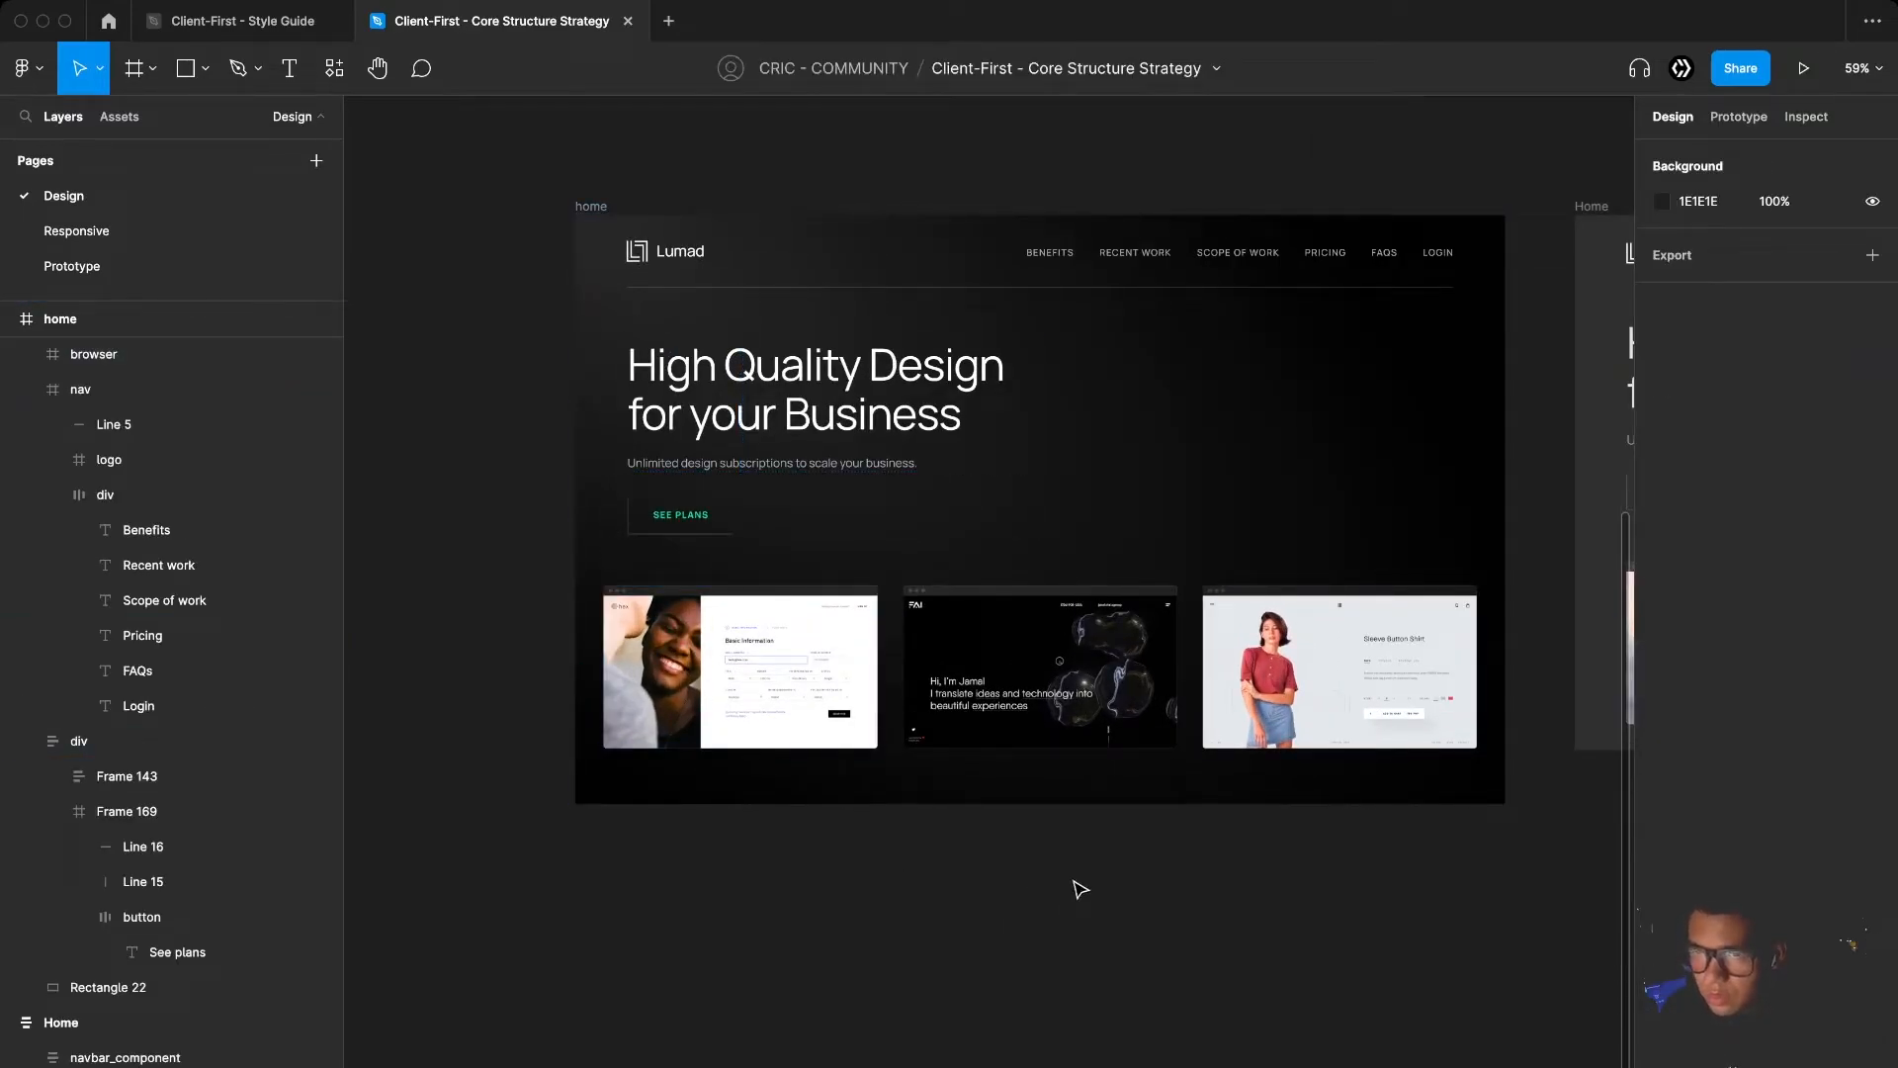
key(super+y)
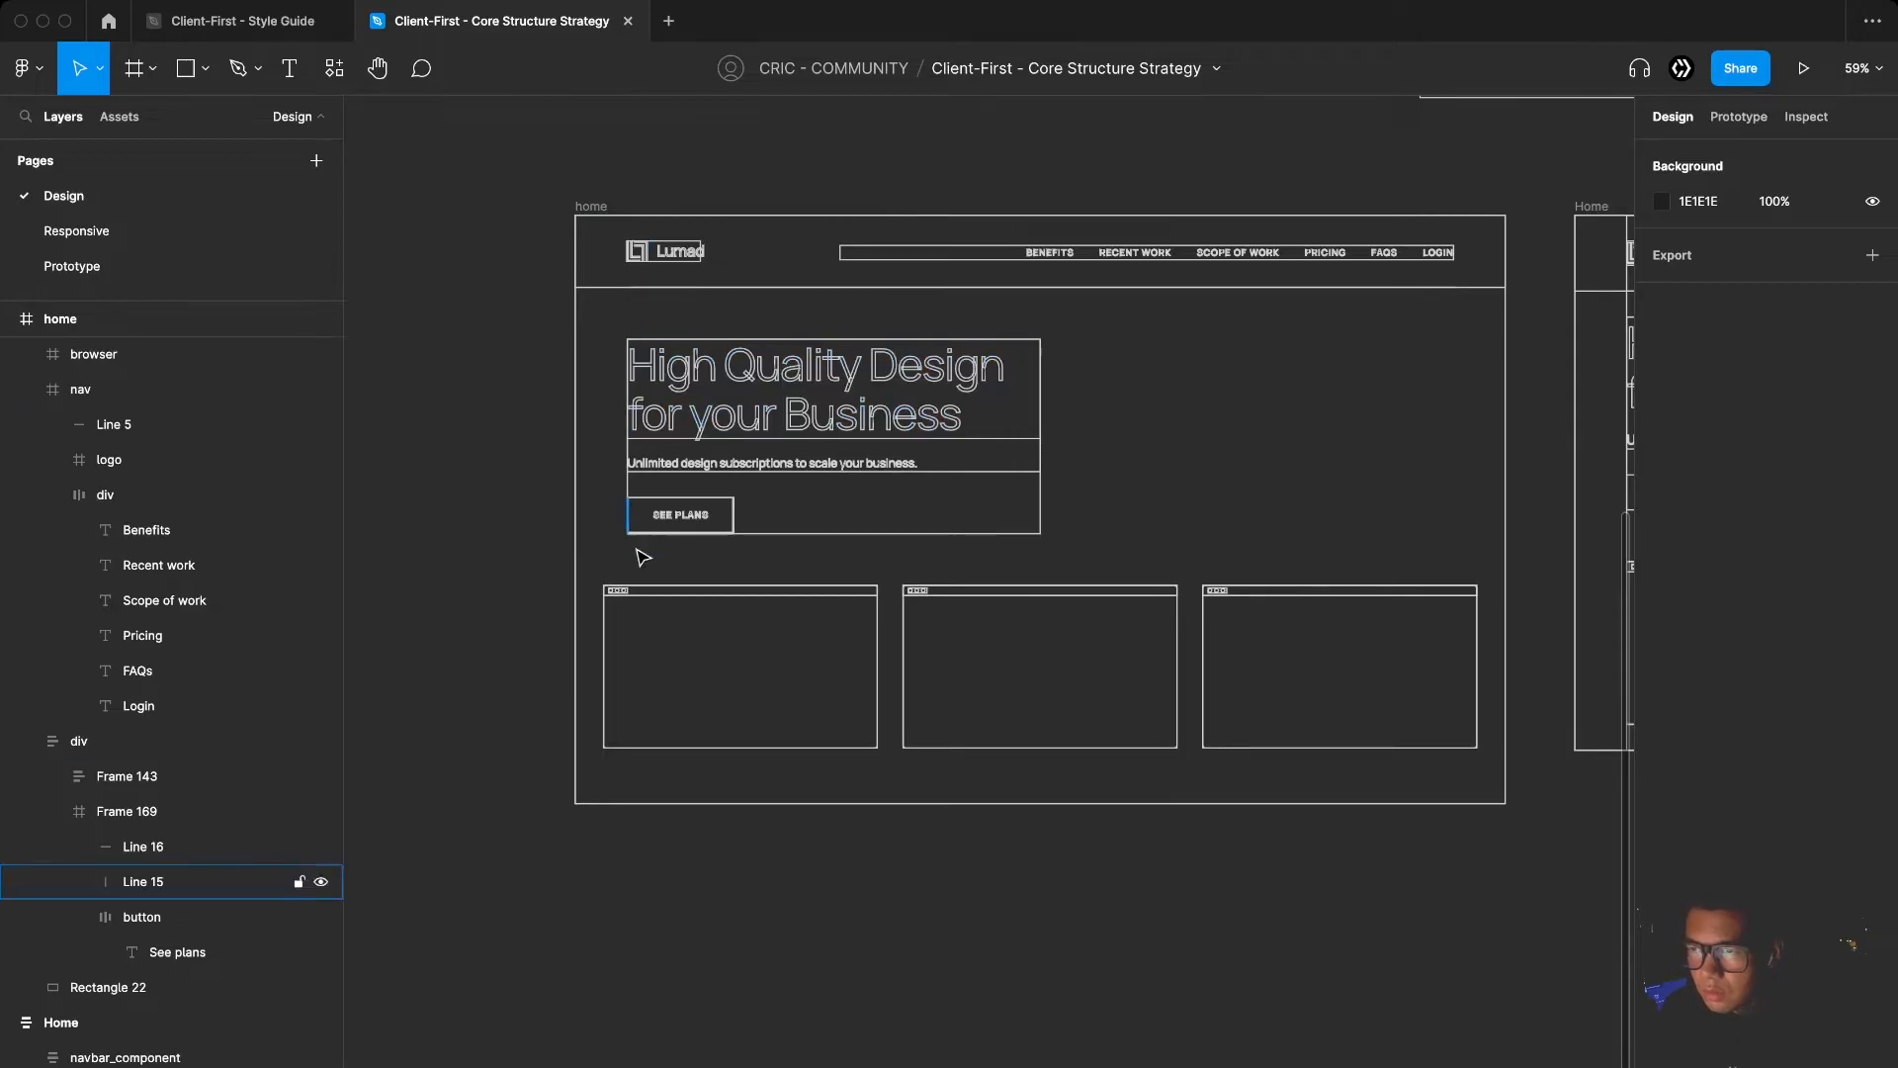
key(super+y)
scroll(960, 734, down, 4)
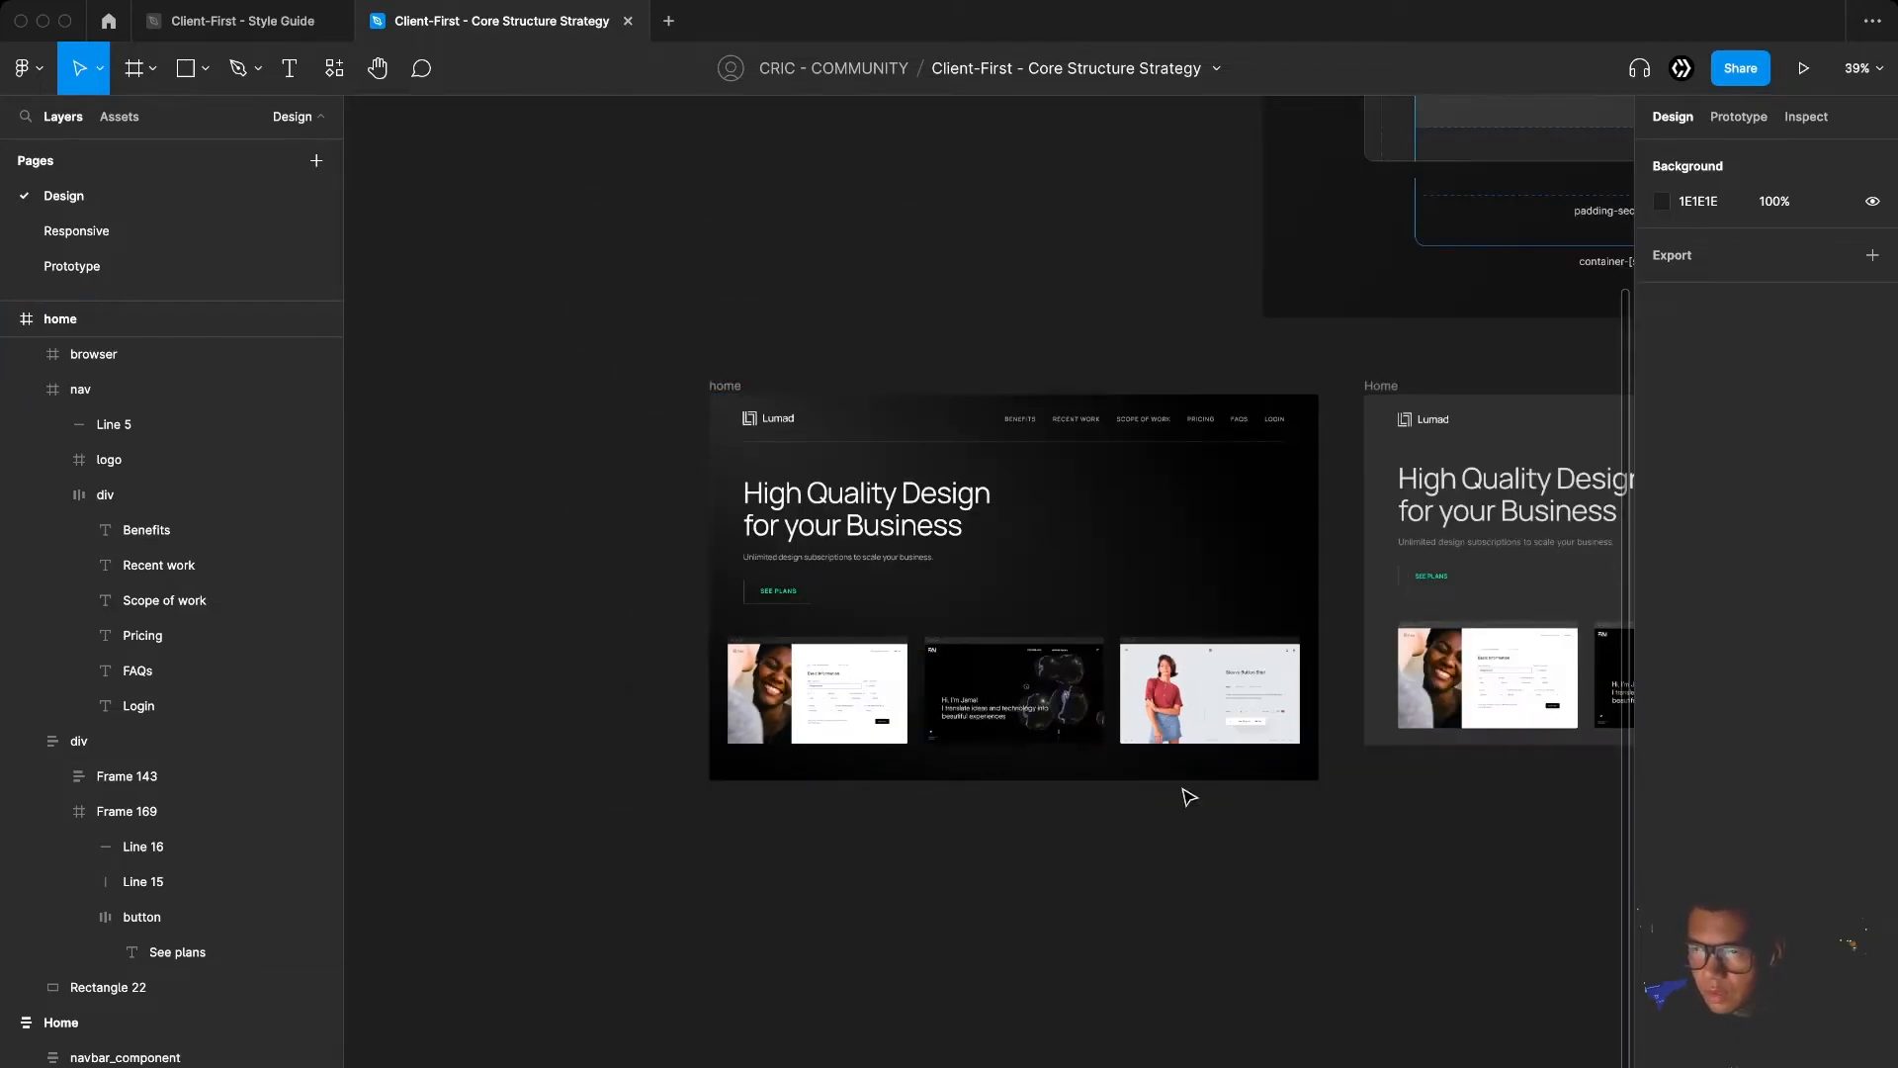
Set the hero_list-wrapper auto layout to top center alignment
scroll(1176, 786, right, 5)
scroll(1038, 684, up, 4)
super+click(914, 526)
click(990, 620)
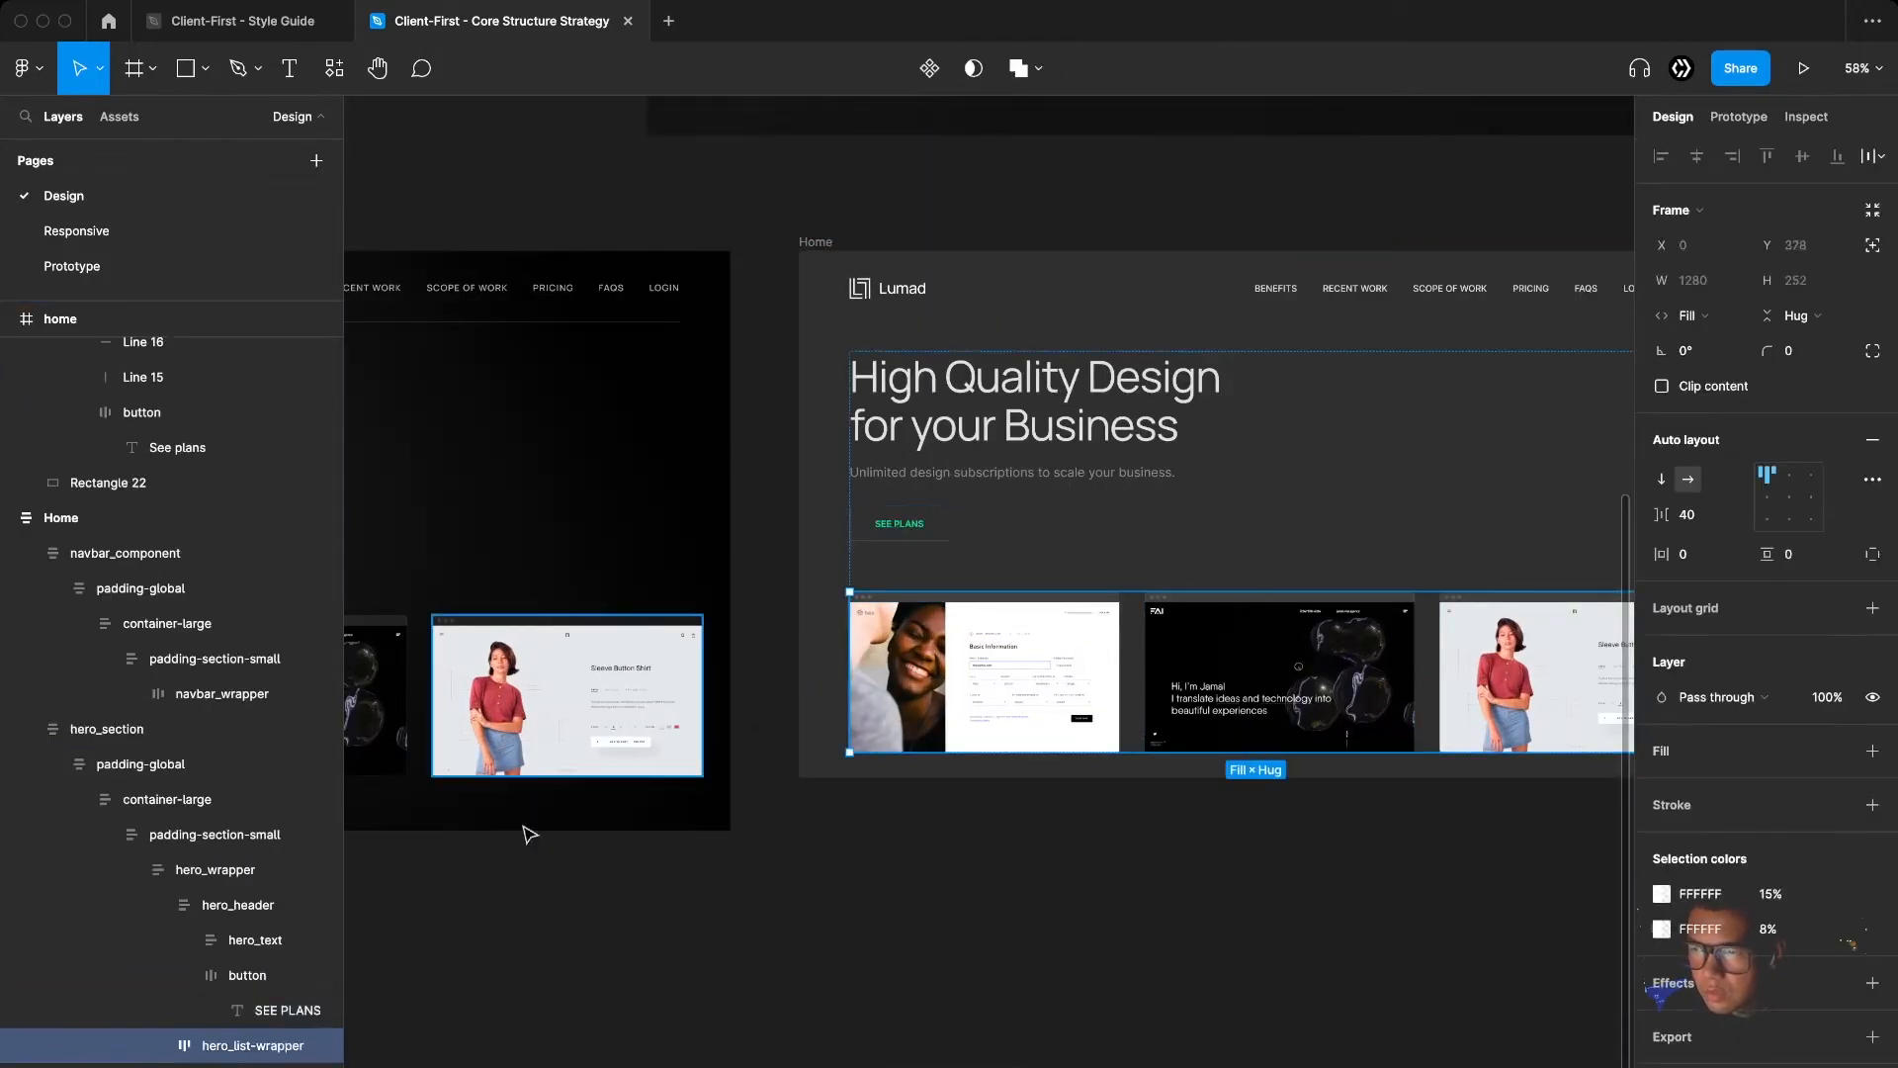
scroll(1025, 897, right, 3)
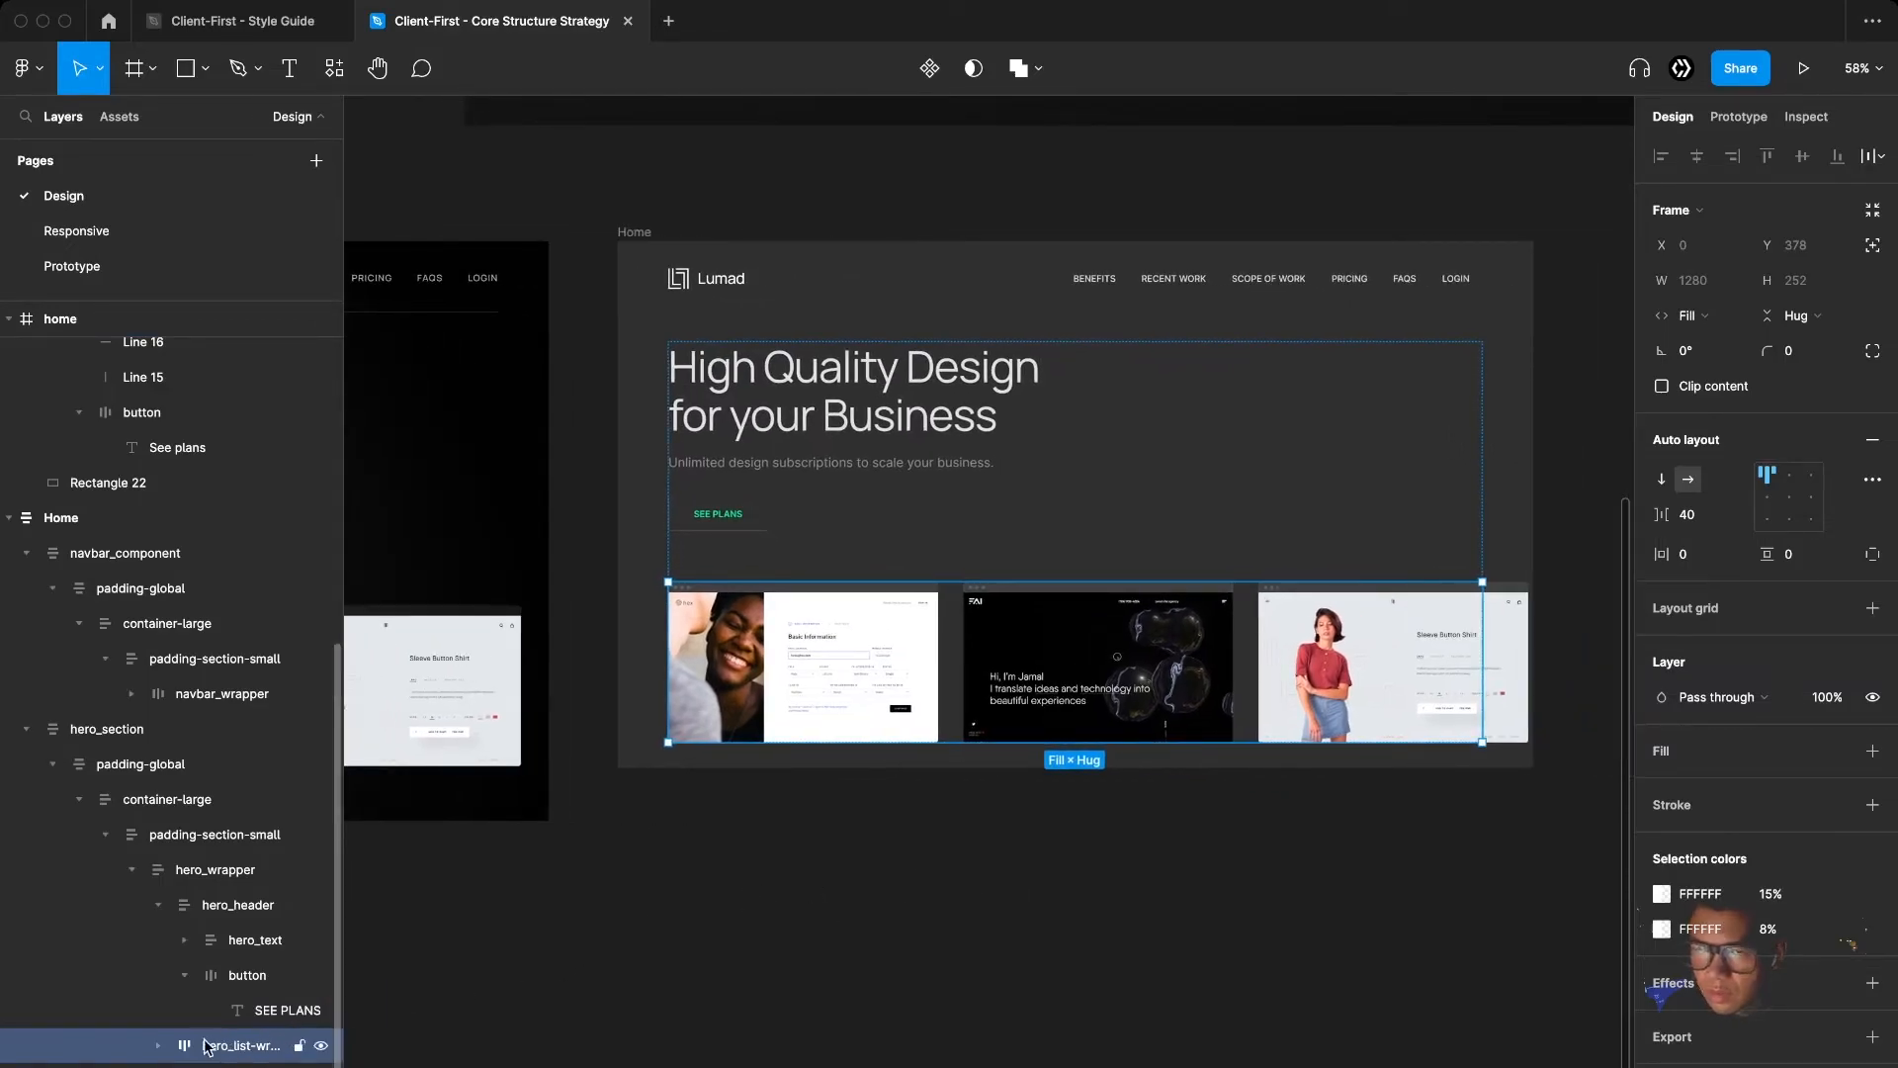
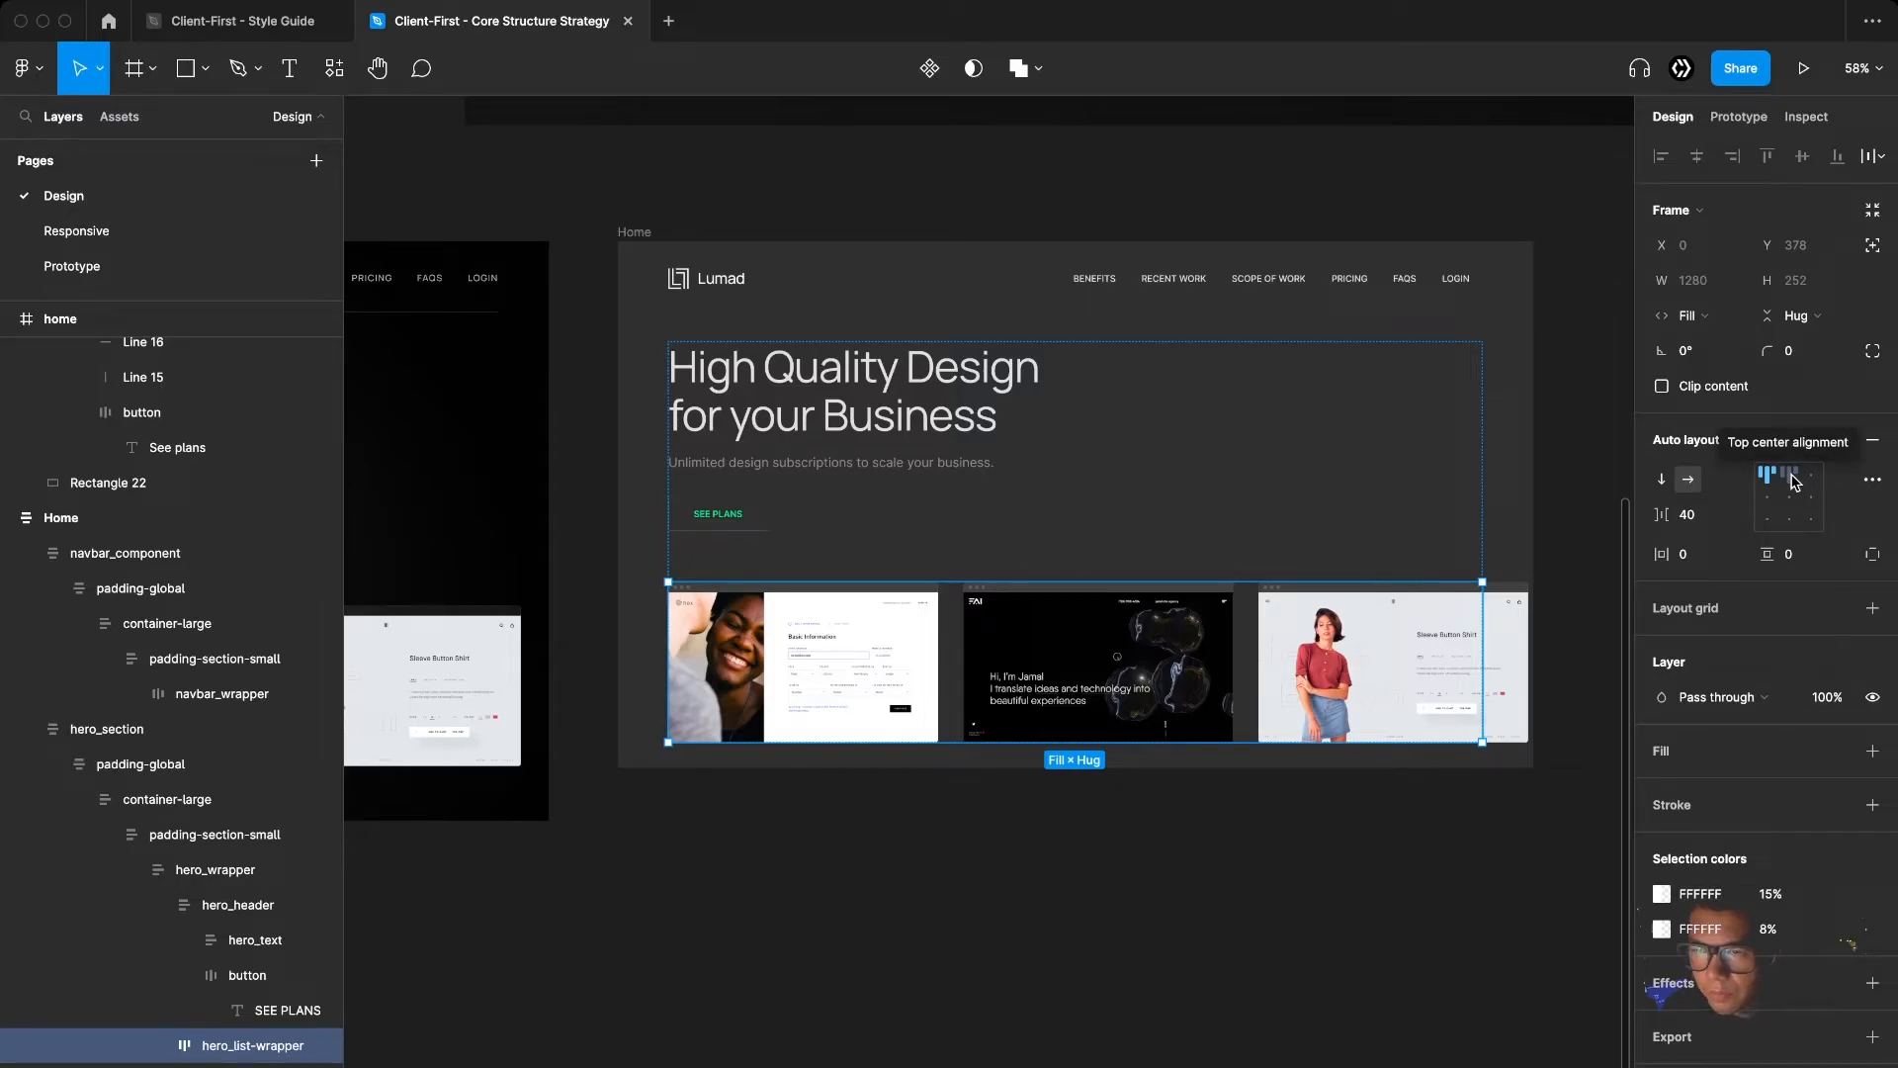
click(1791, 477)
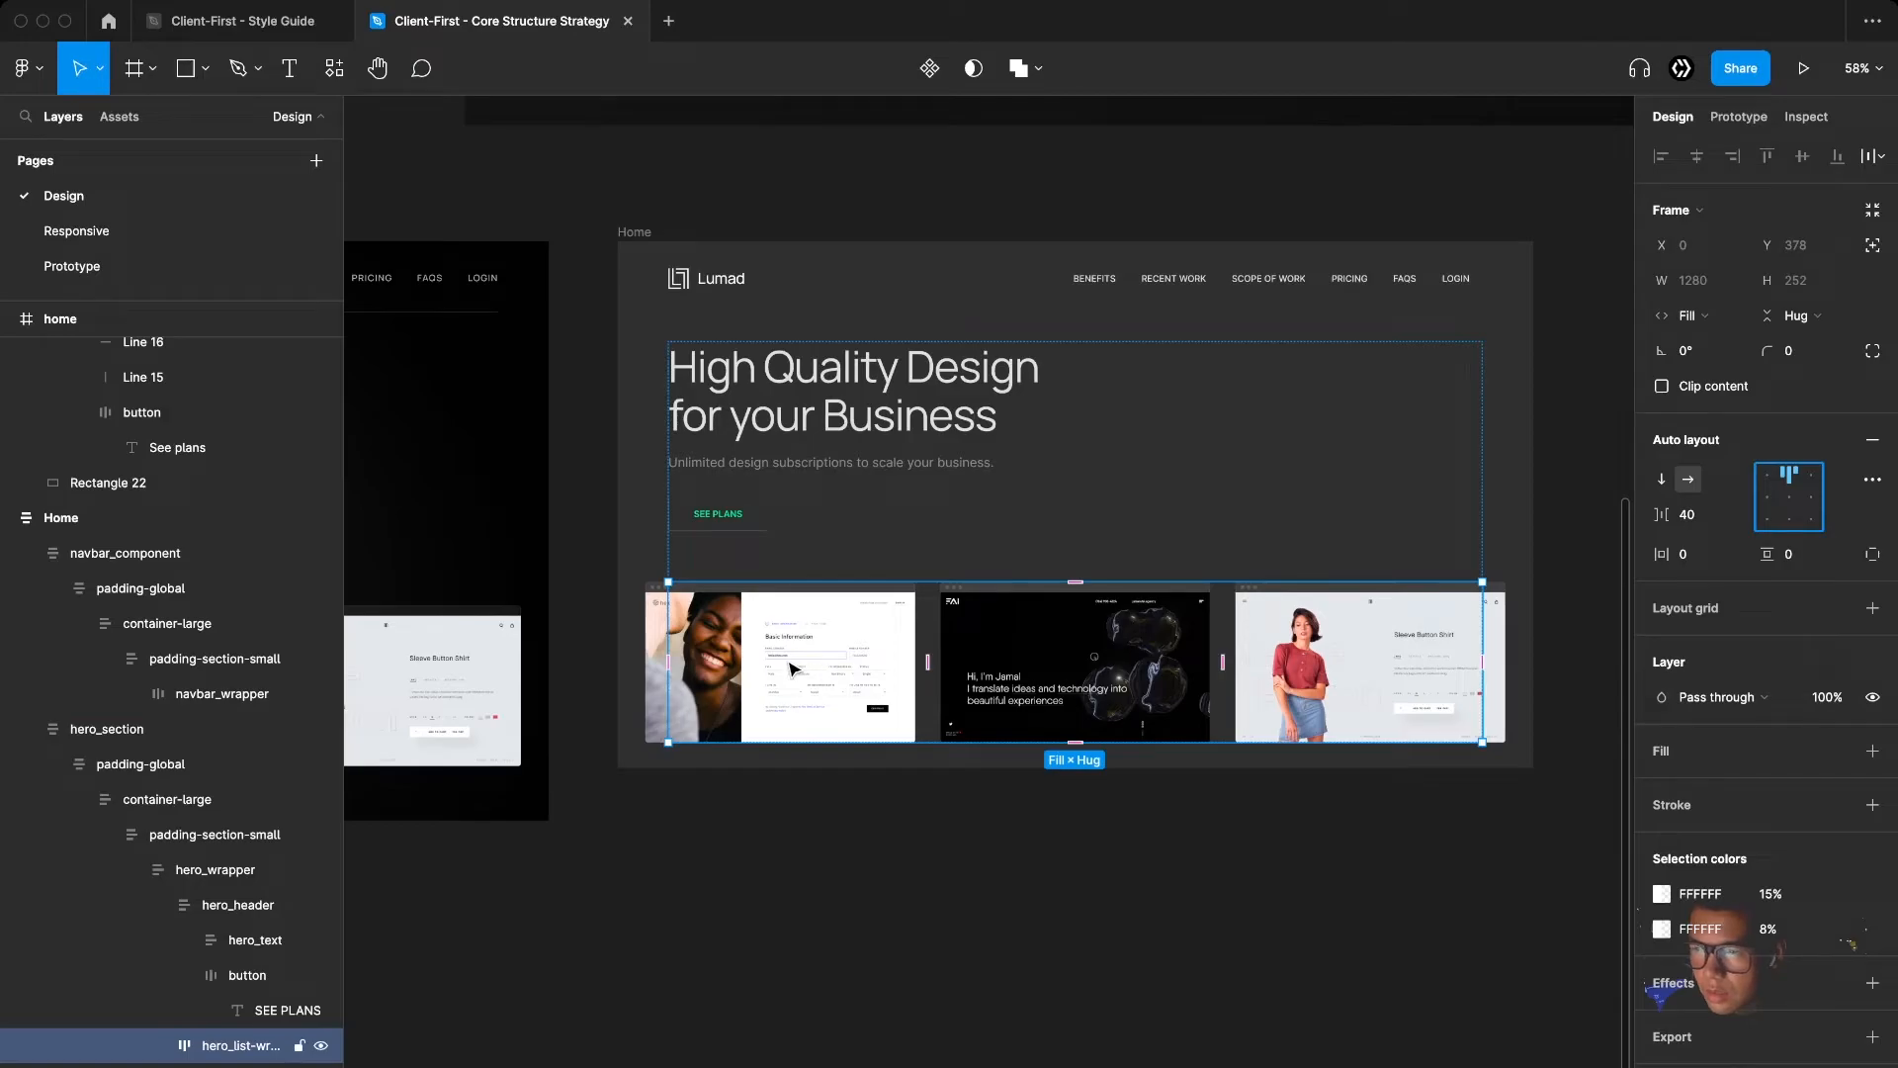
Rename the mockup wrapper as hero_list and its three browser frames as hero_items
double_click(241, 1045)
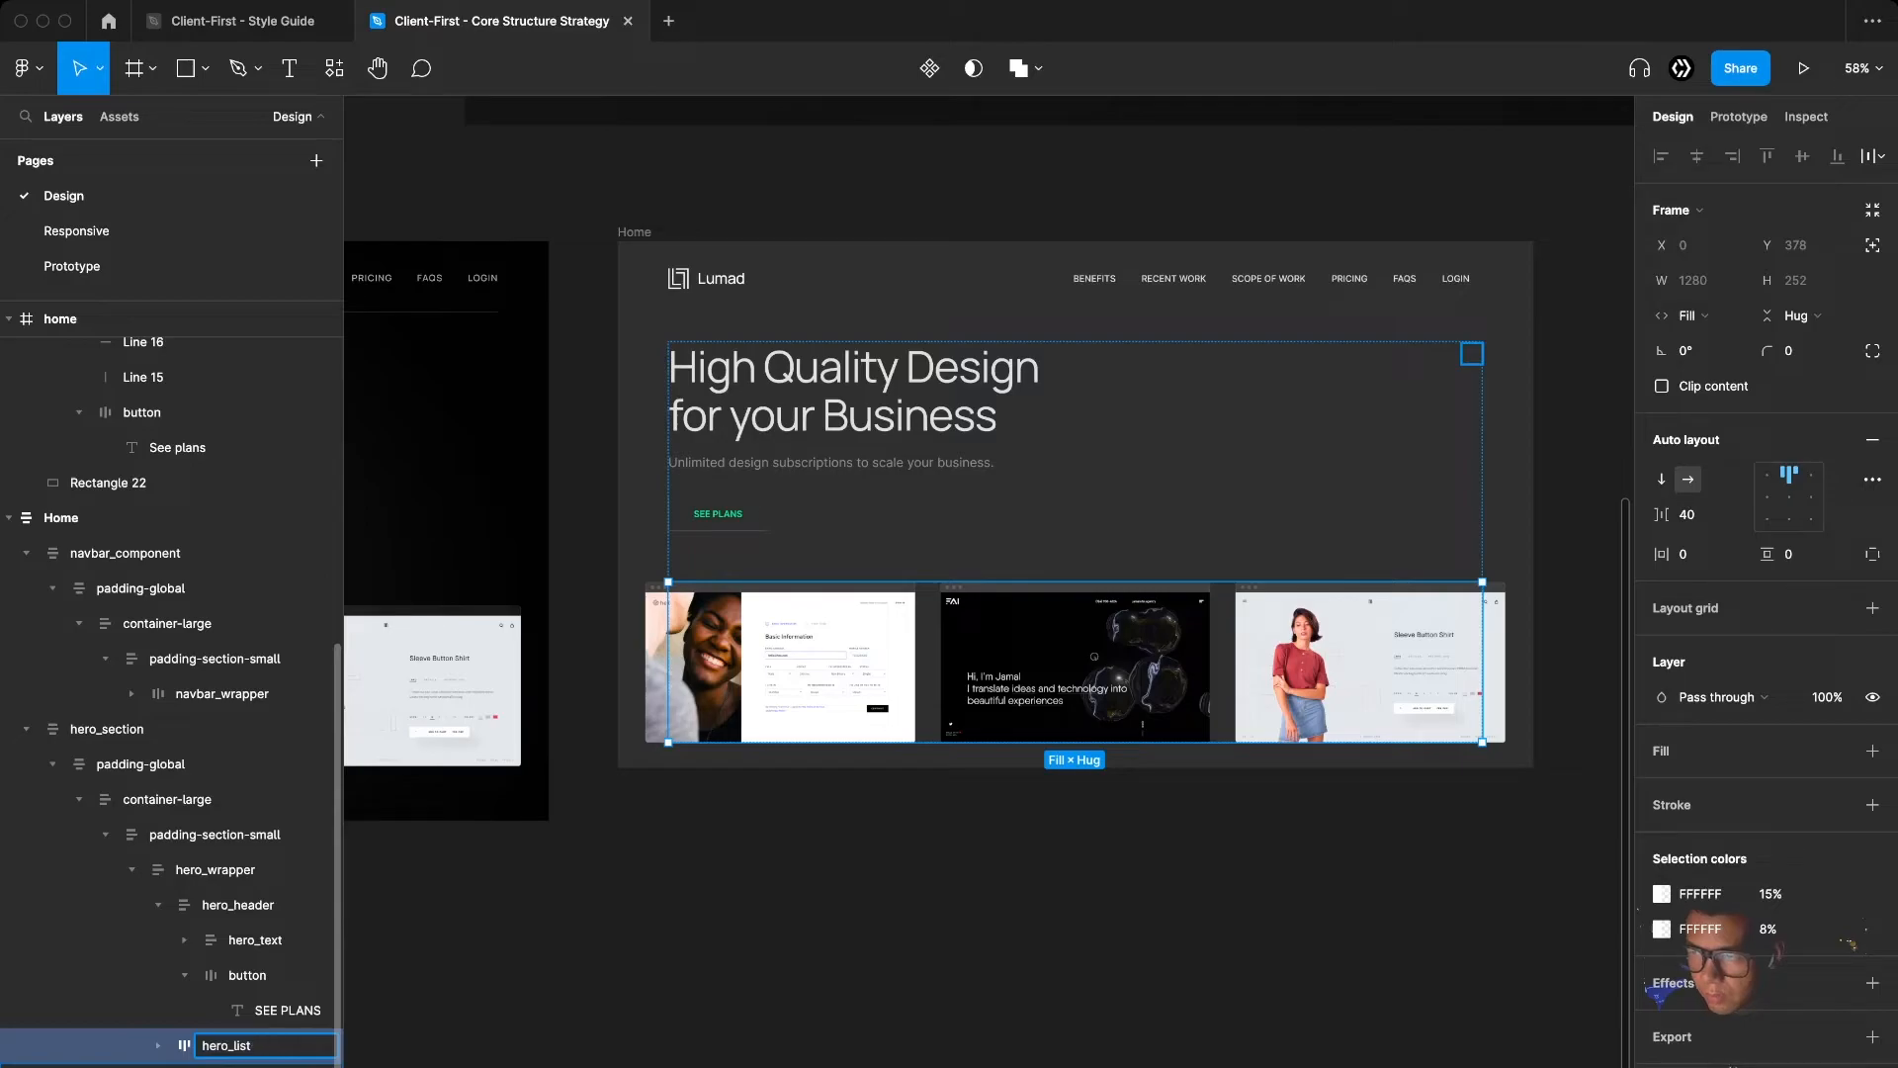
key(Return)
click(843, 692)
key(super+a)
key(super+r)
text(hero_items)
key(Return)
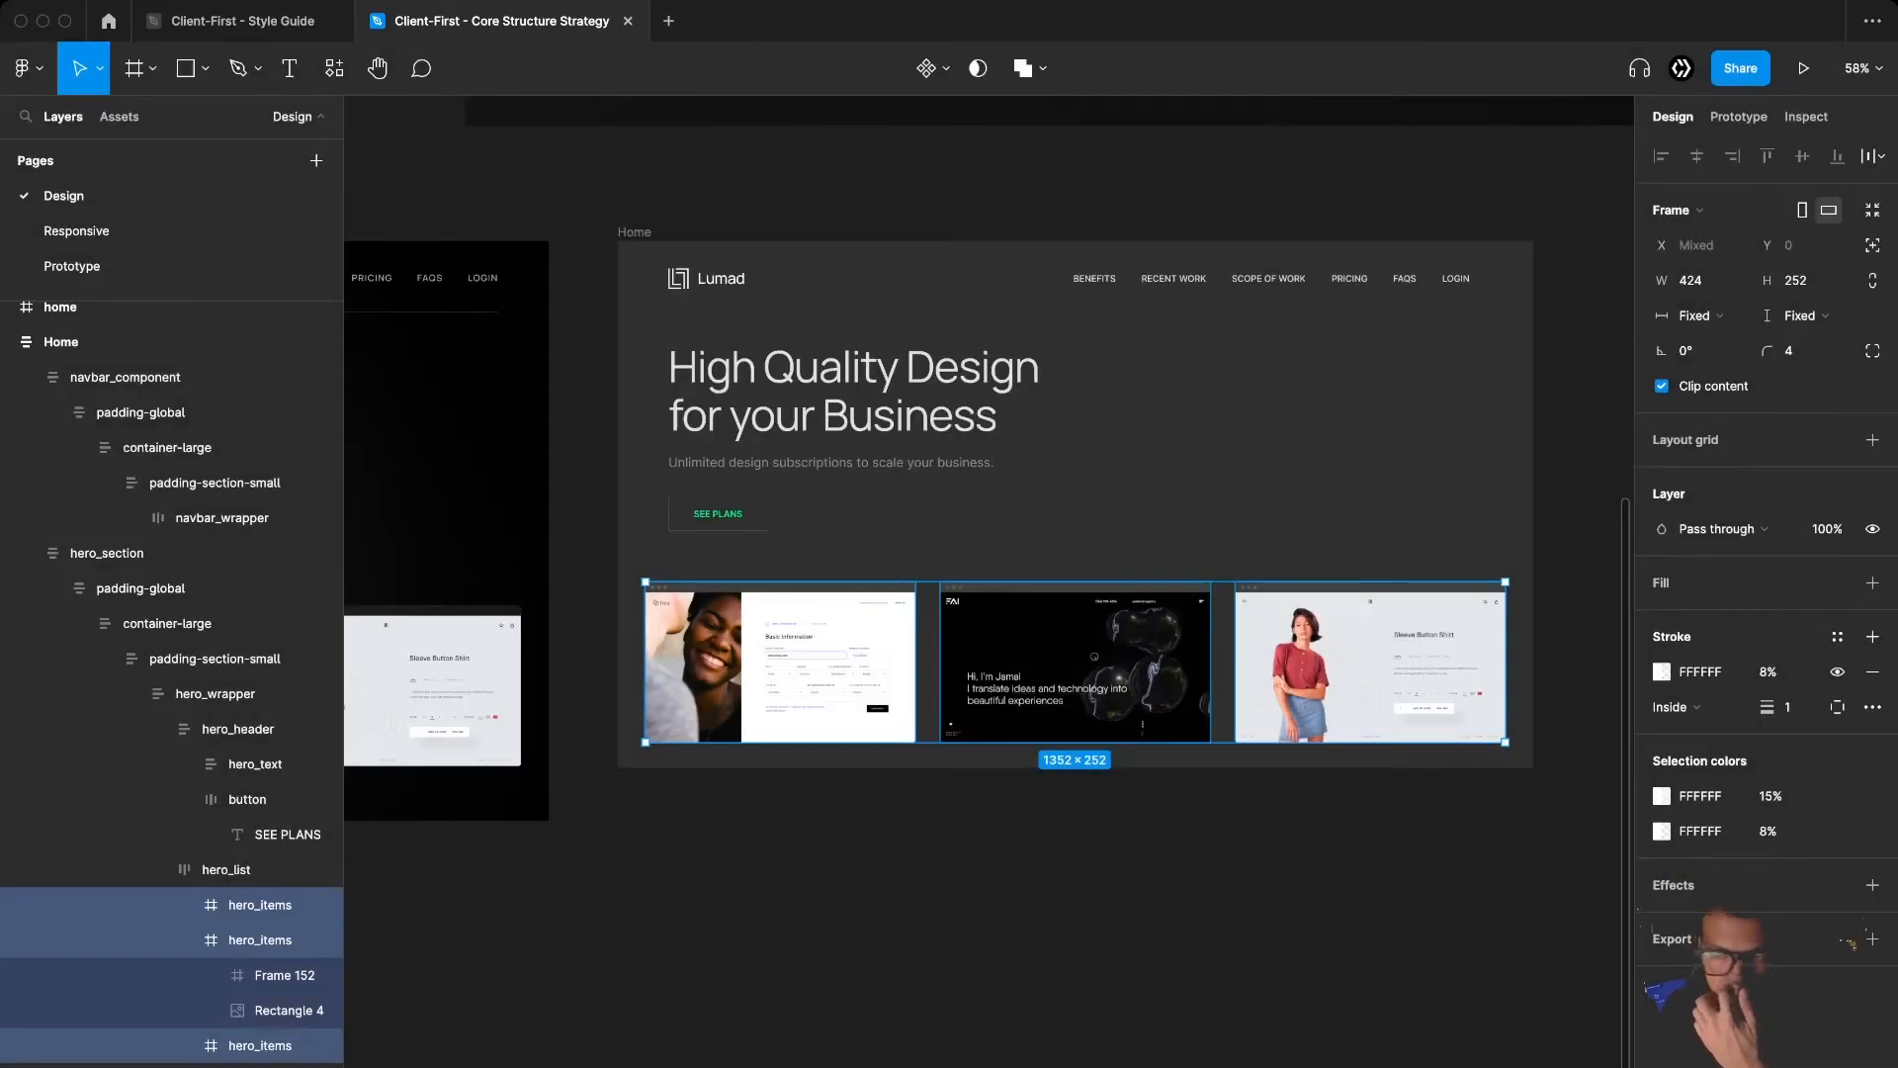
Add vertical auto layout to each of the three hero_items frames in hero_list
click(272, 1009)
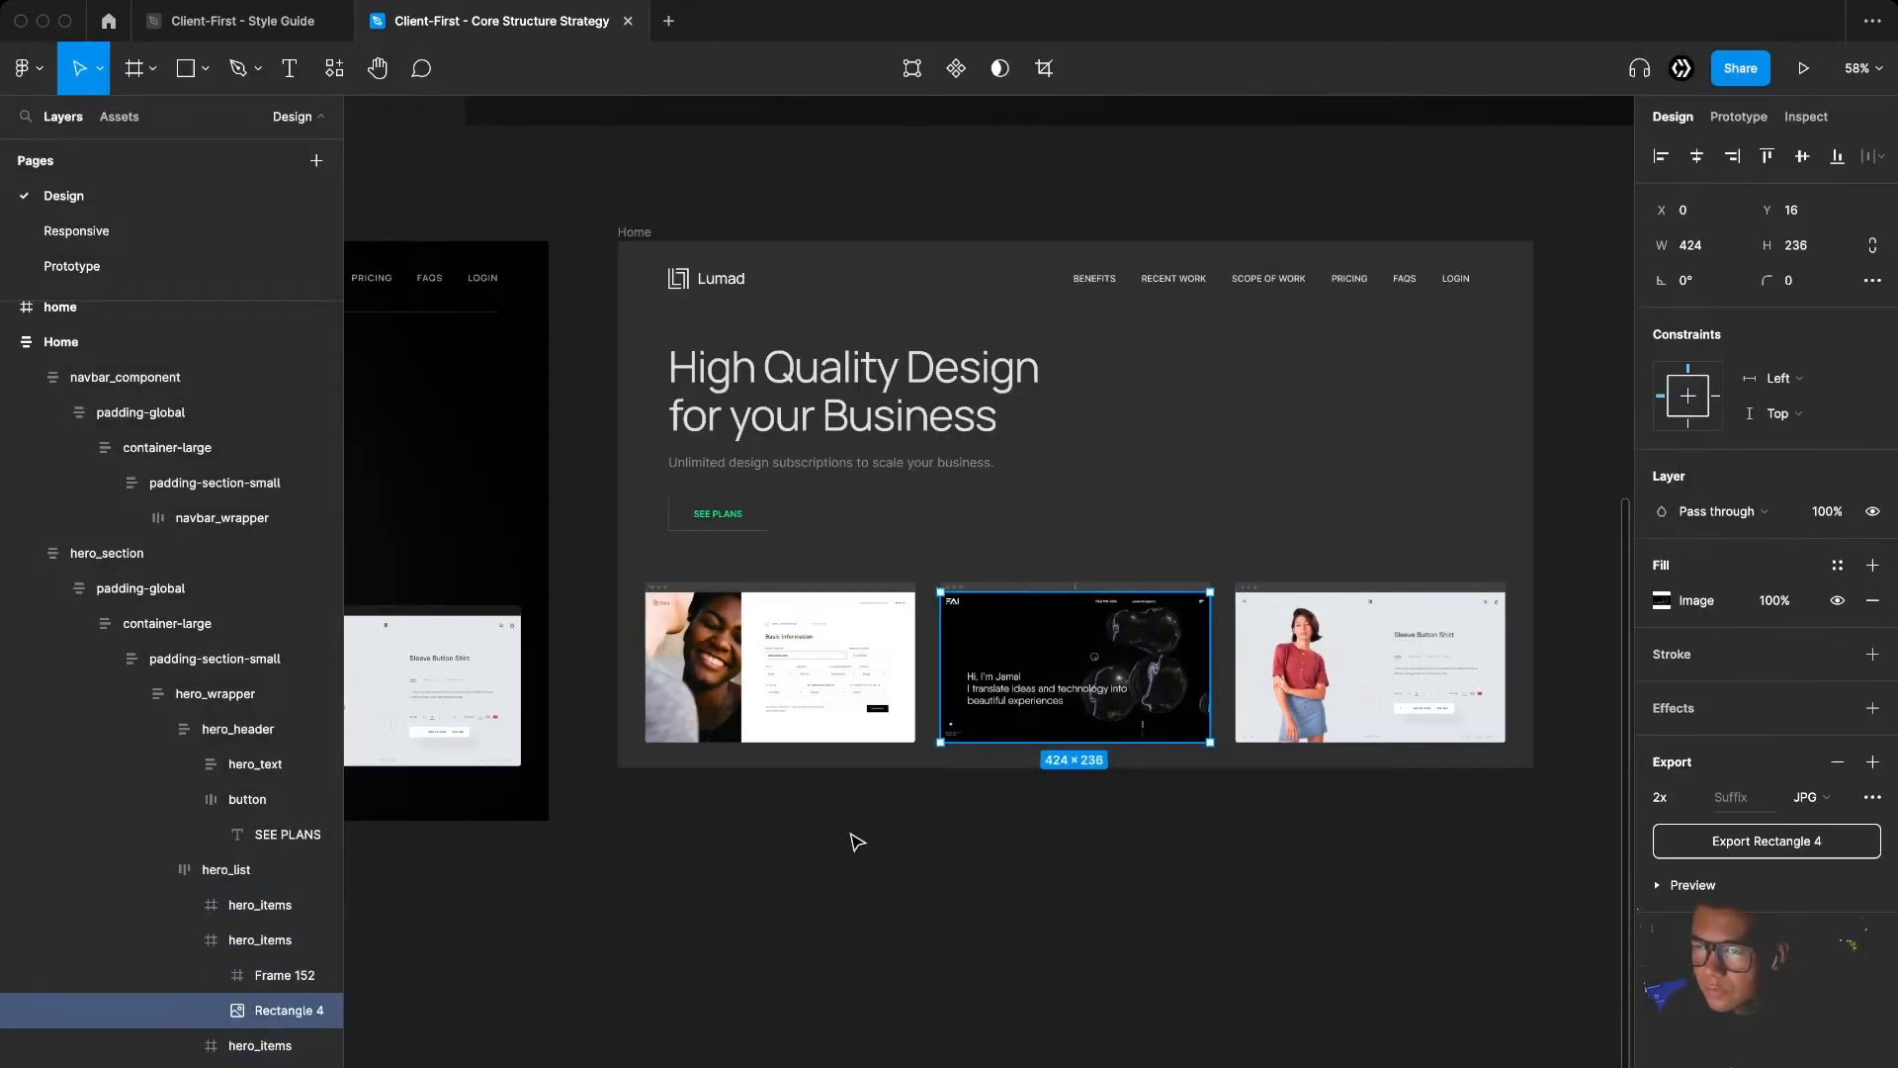
scroll(851, 839, up, 2)
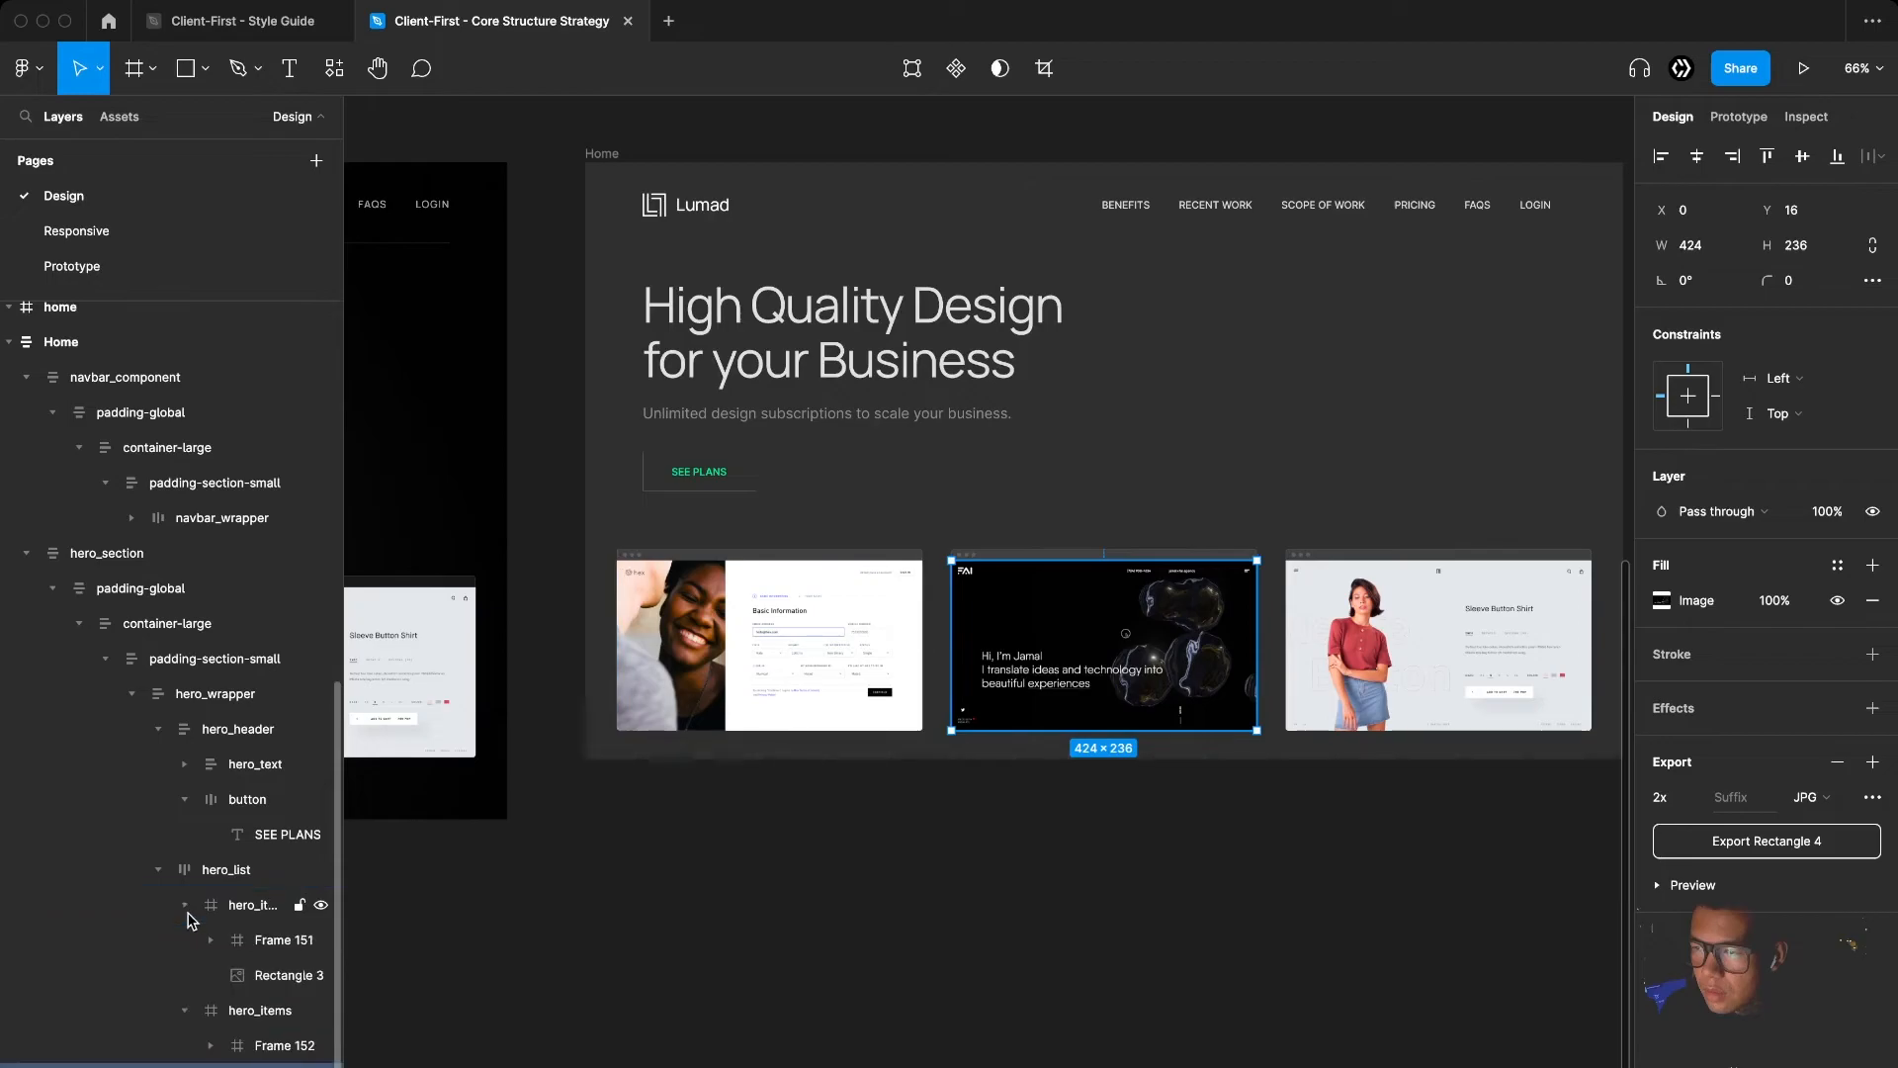
click(223, 908)
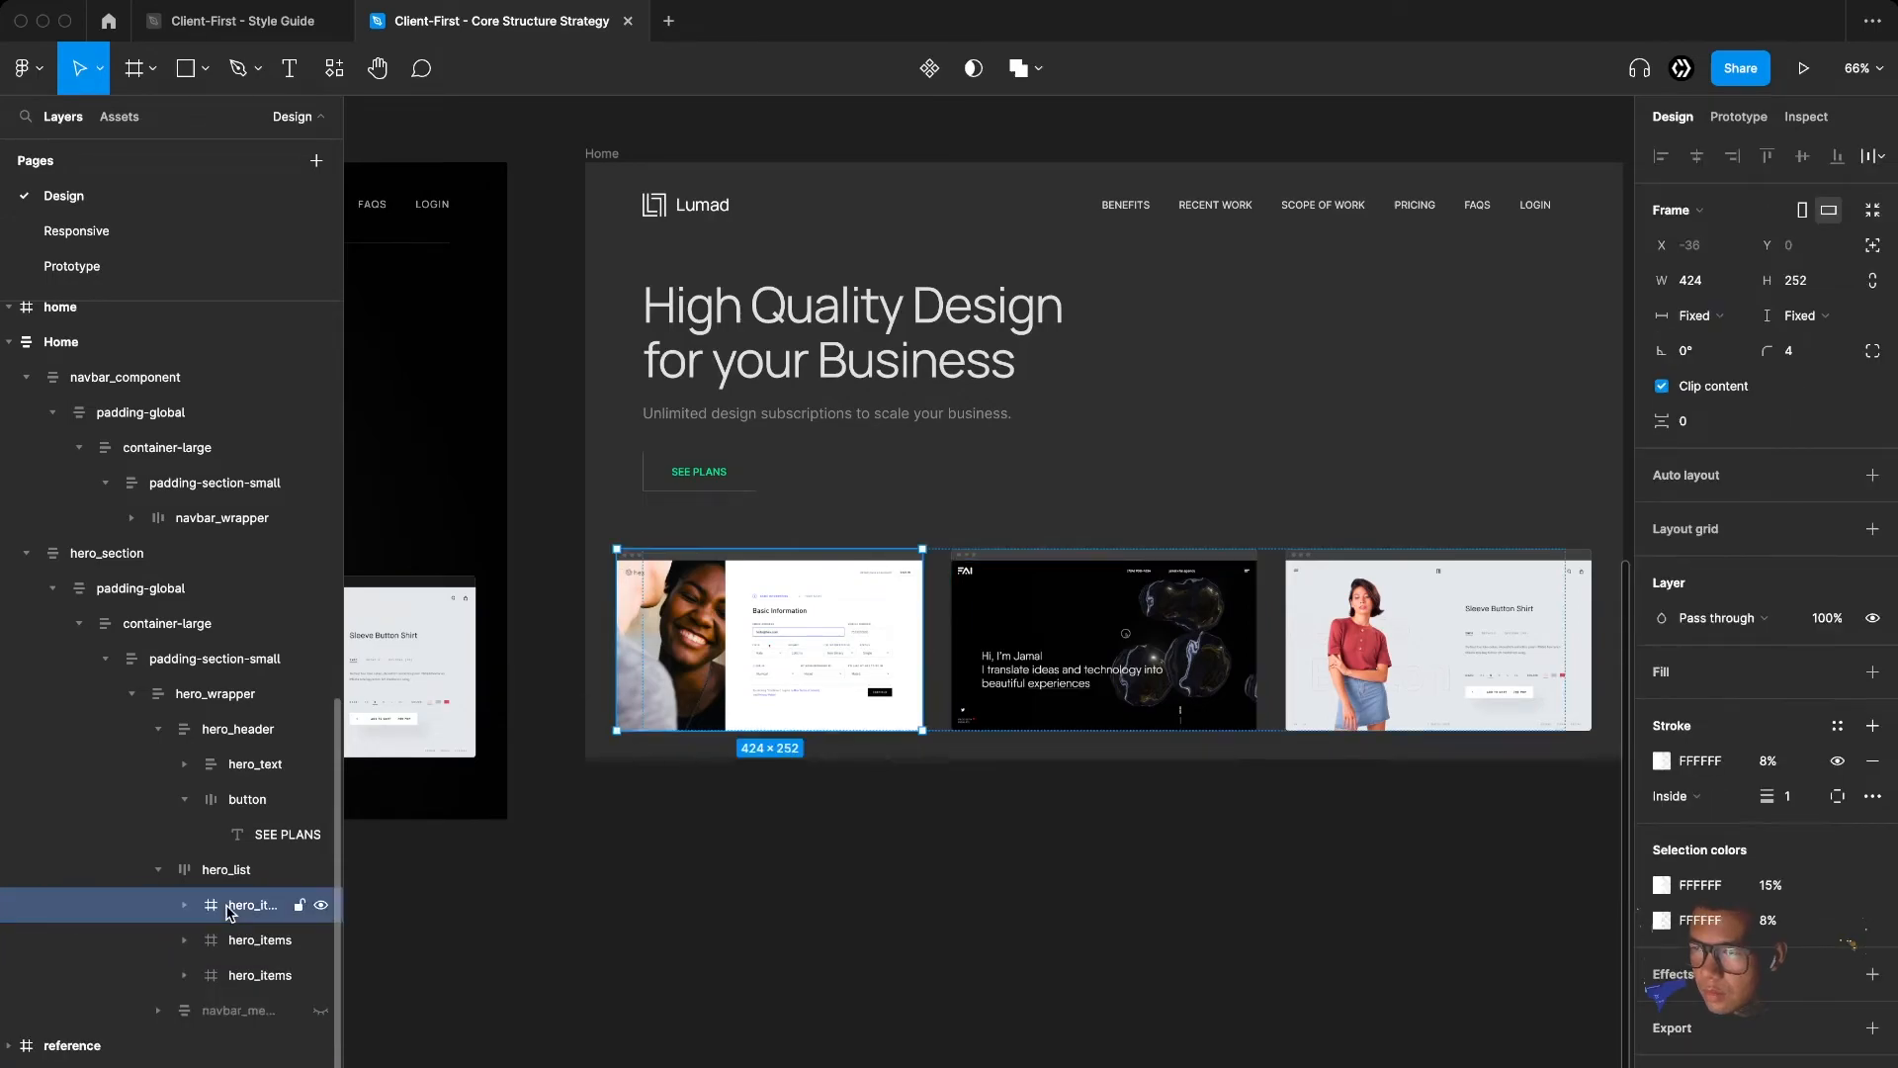
double_click(658, 608)
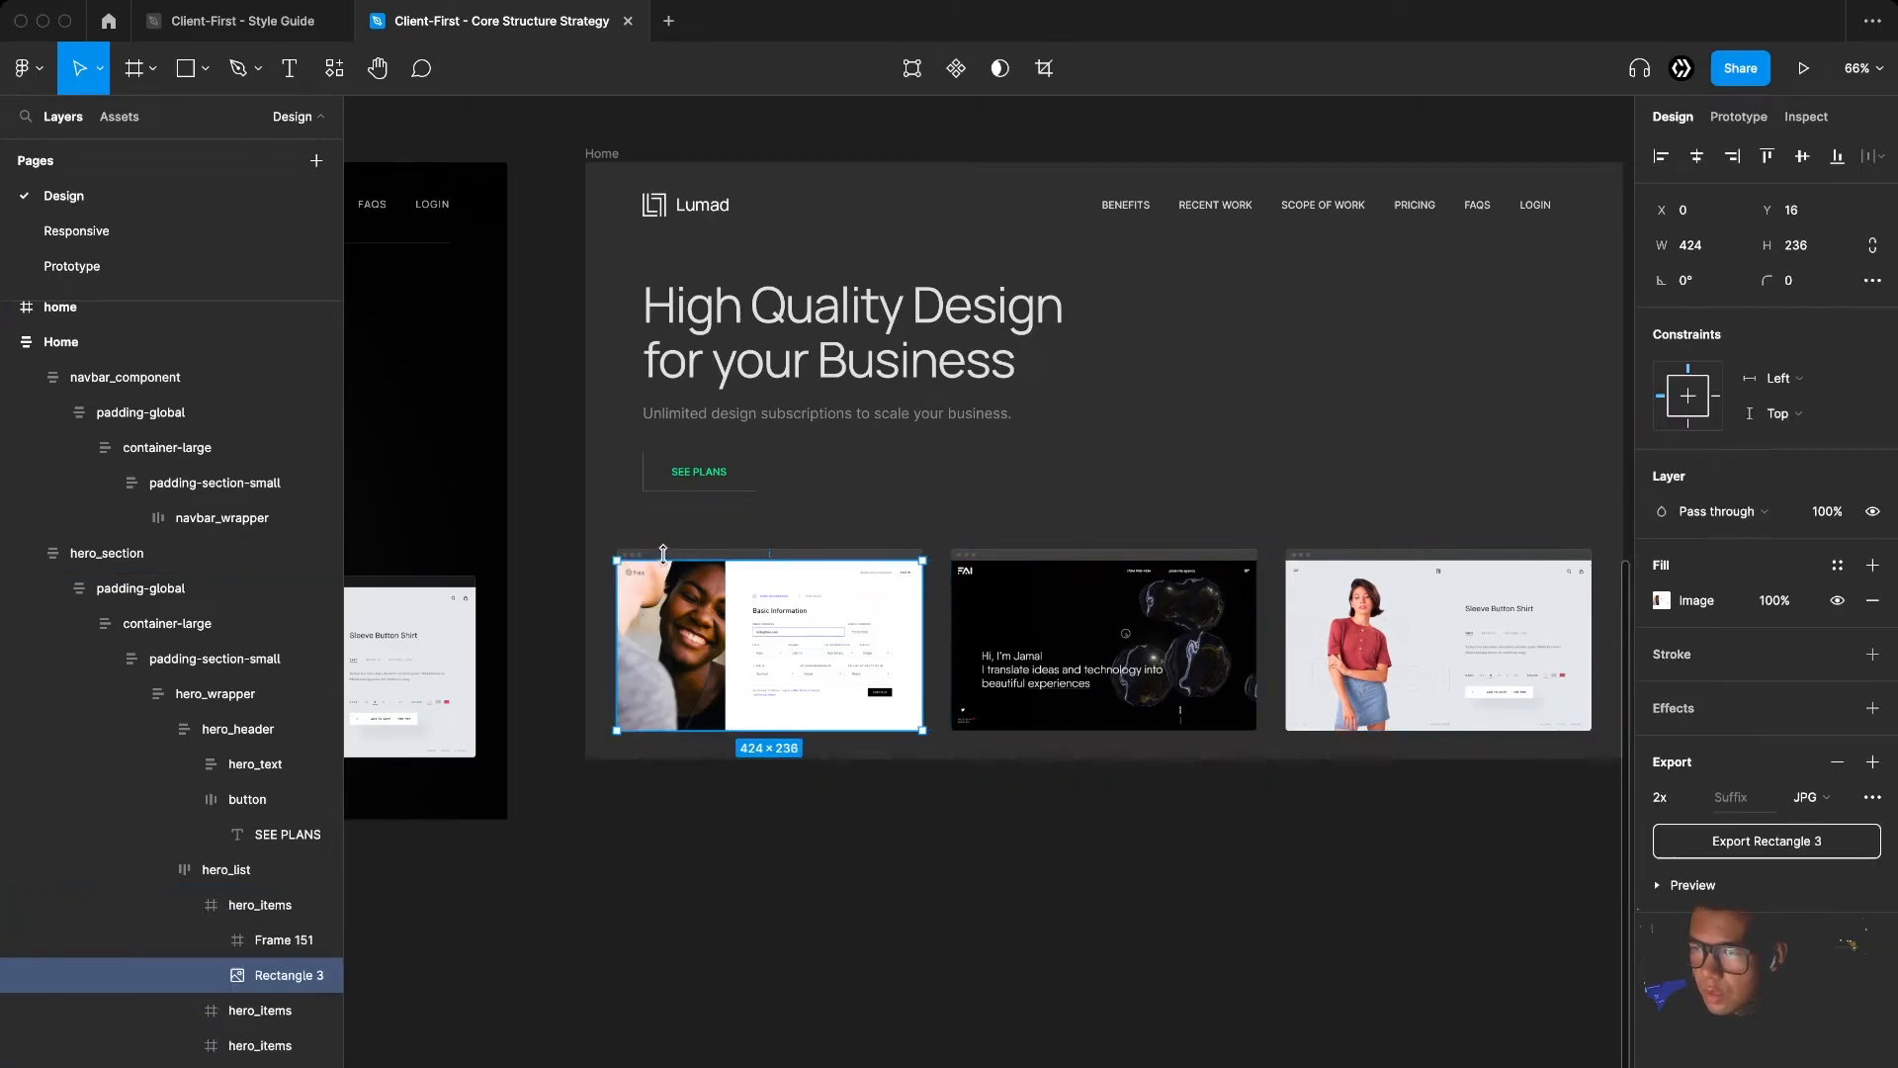
click(690, 551)
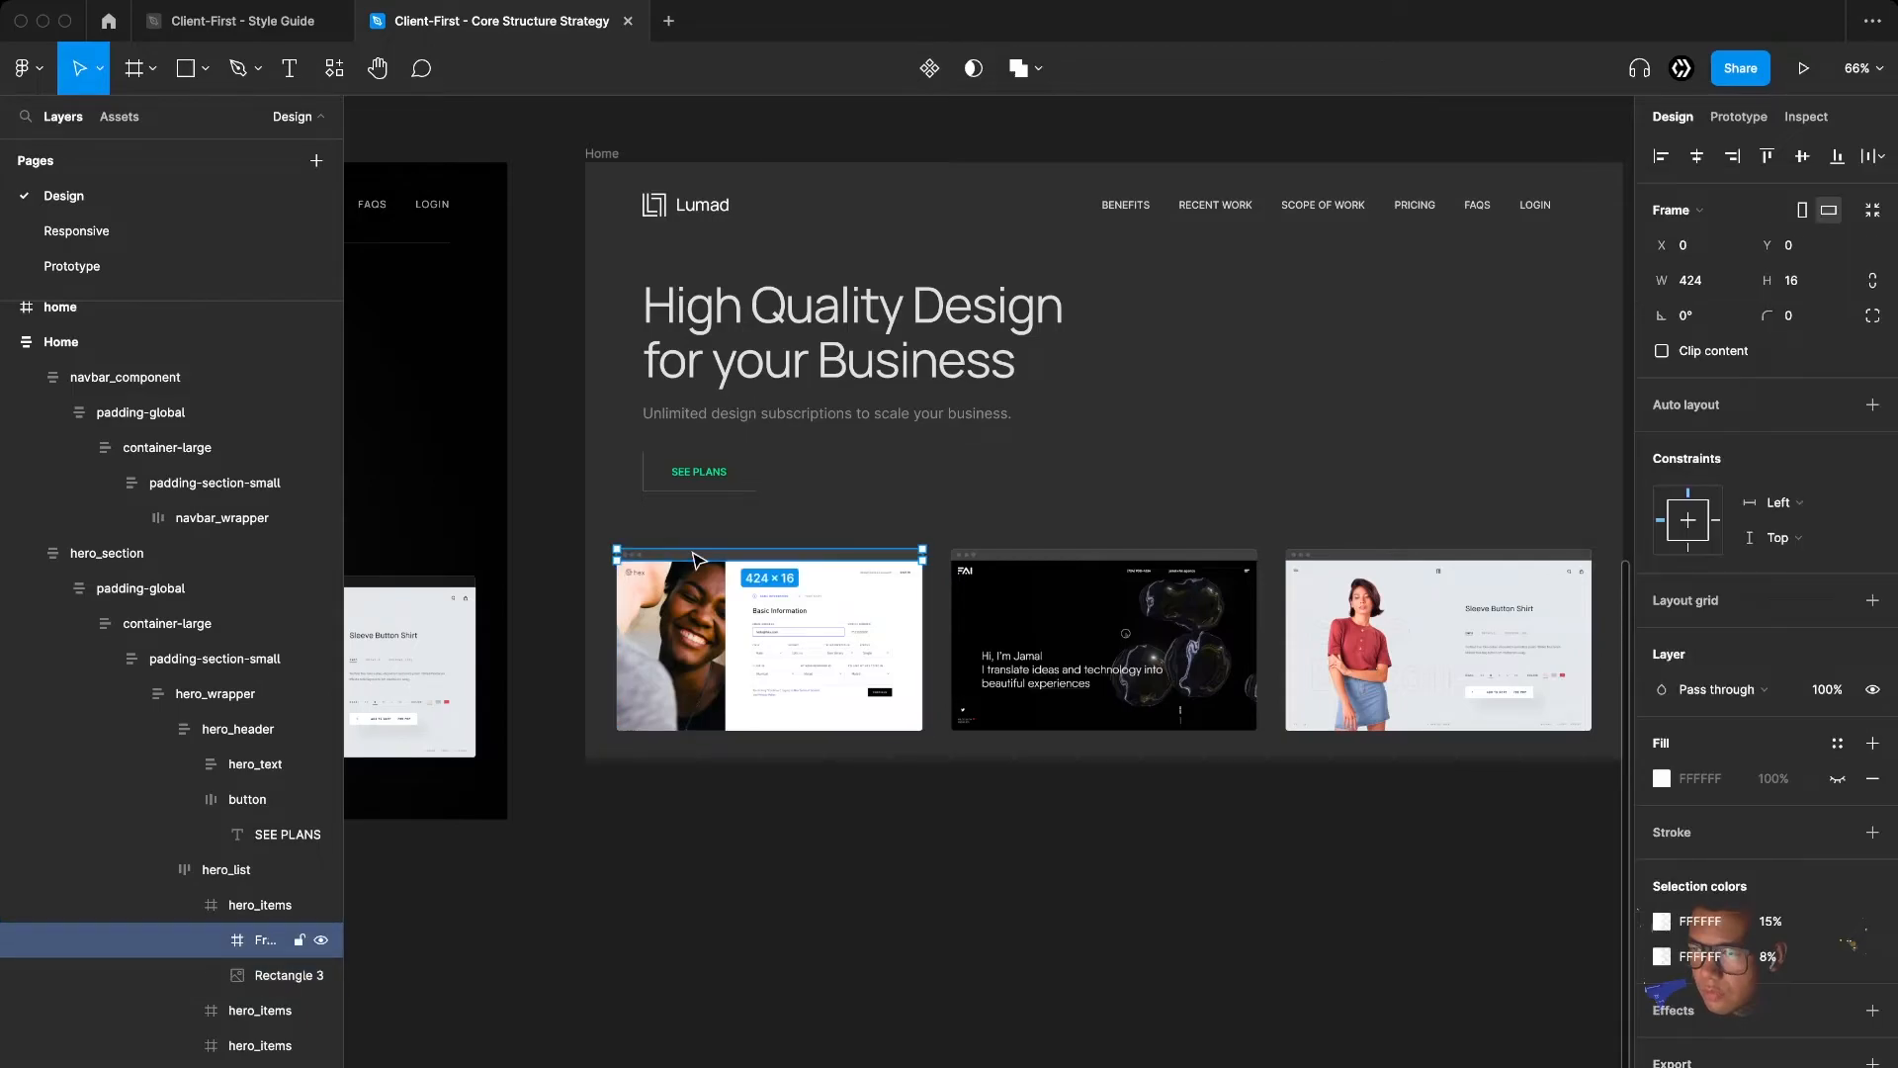
click(228, 907)
click(186, 905)
key(shift+a)
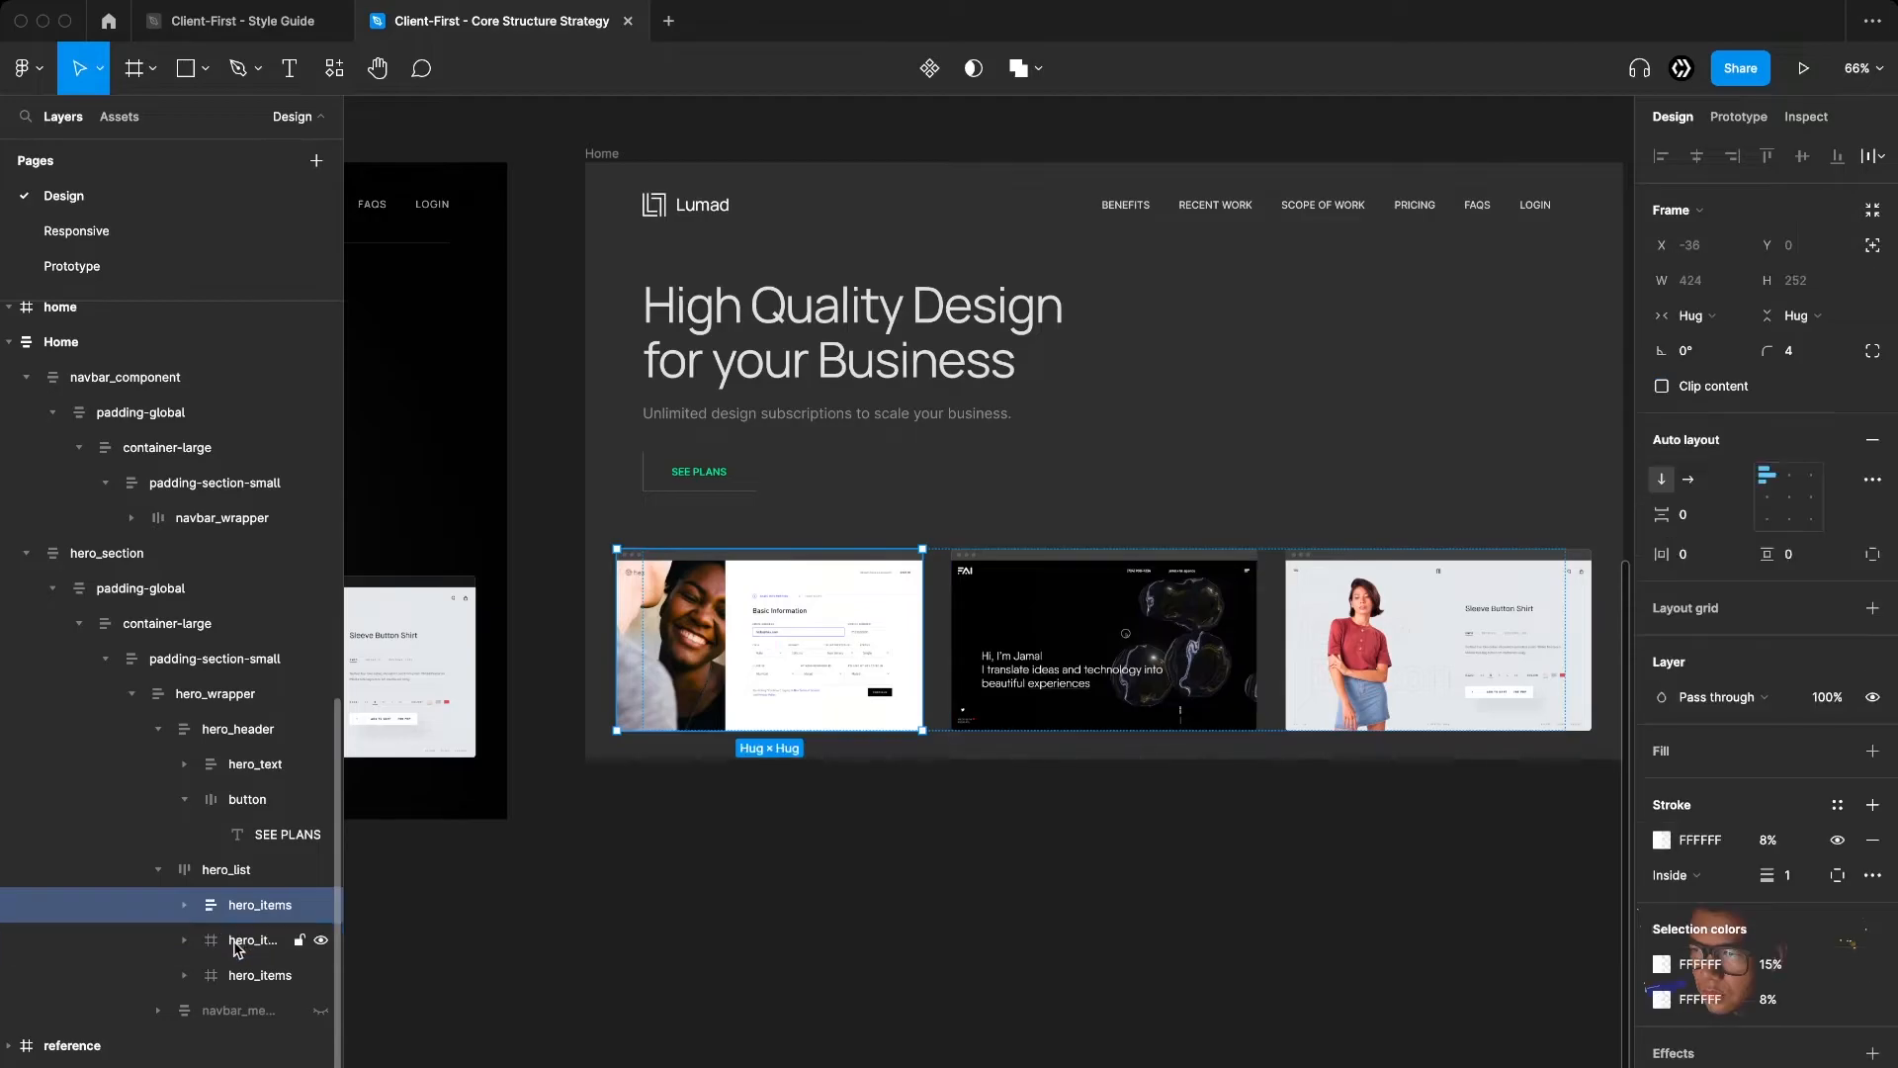
click(237, 940)
key(shift+a)
click(245, 975)
key(shift+a)
scroll(924, 848, right, 3)
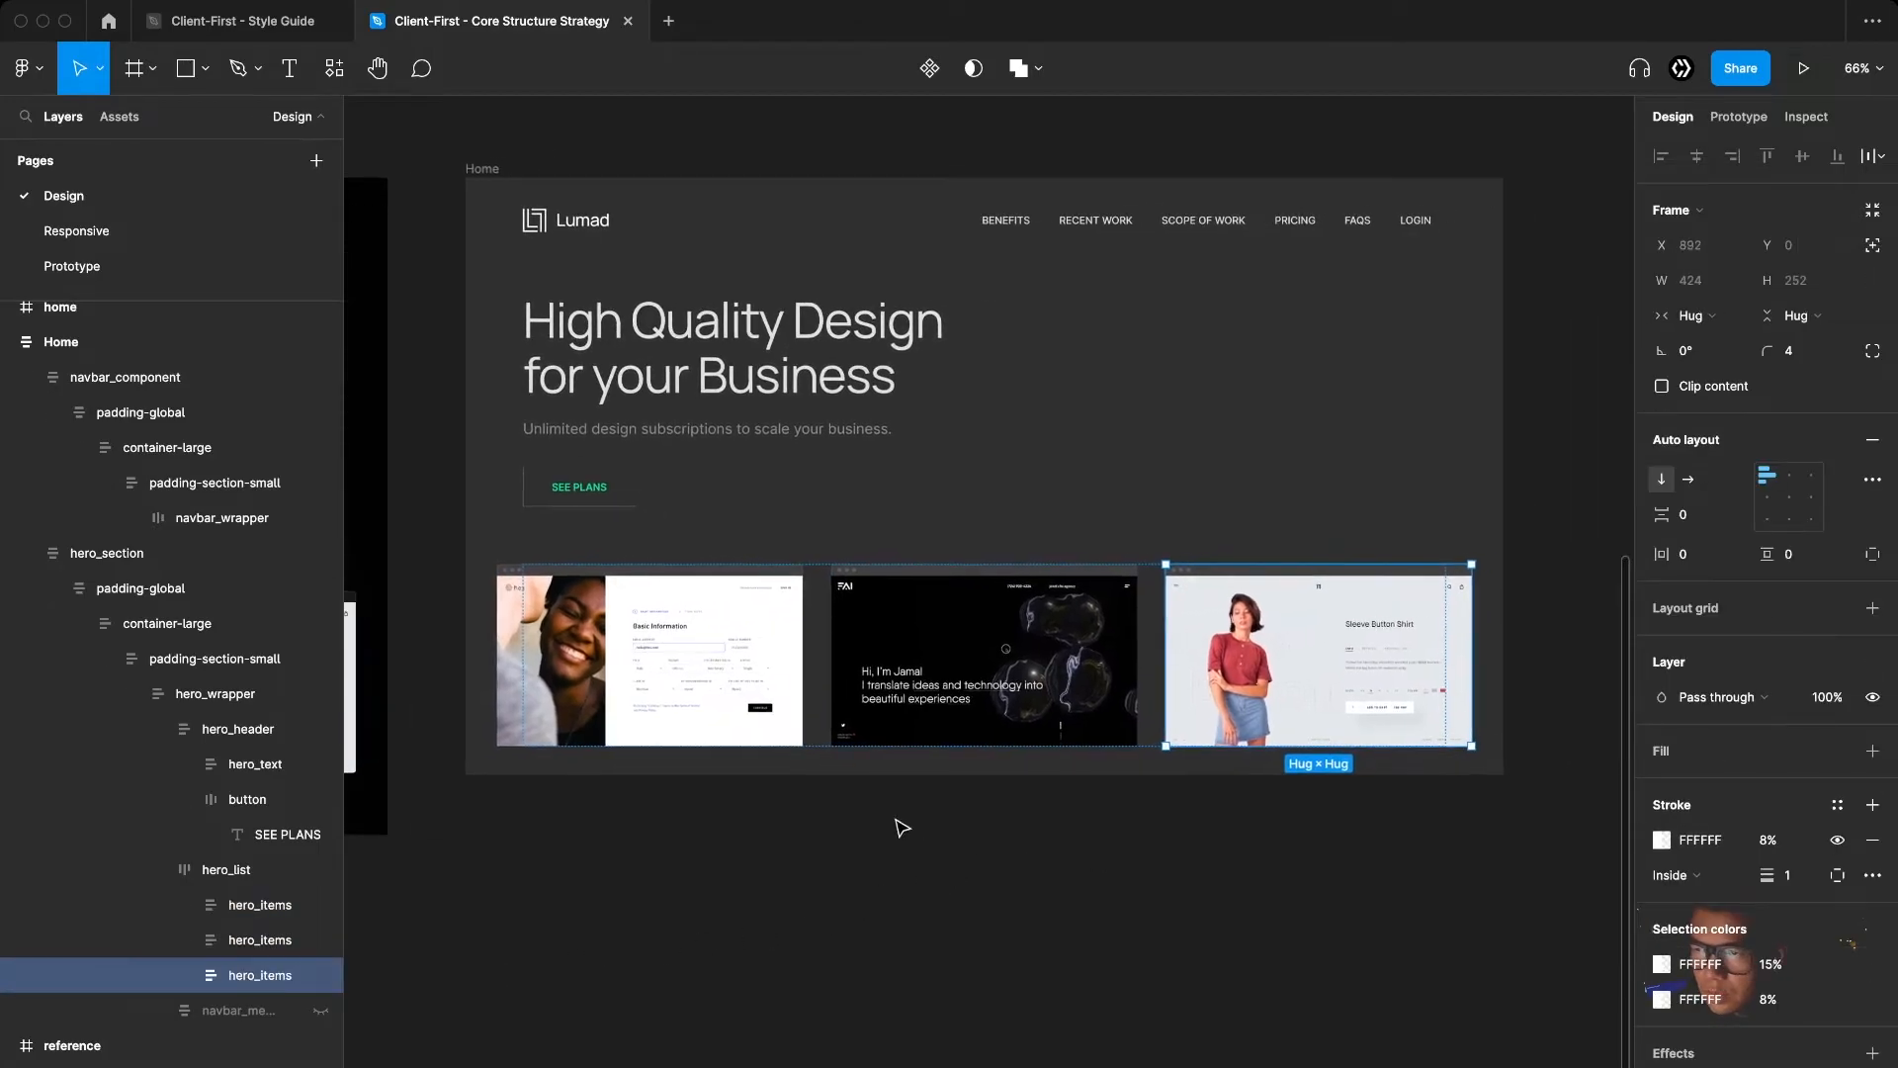
Rename the browser bar frame inside the first hero_items as hero_item-header
double_click(650, 680)
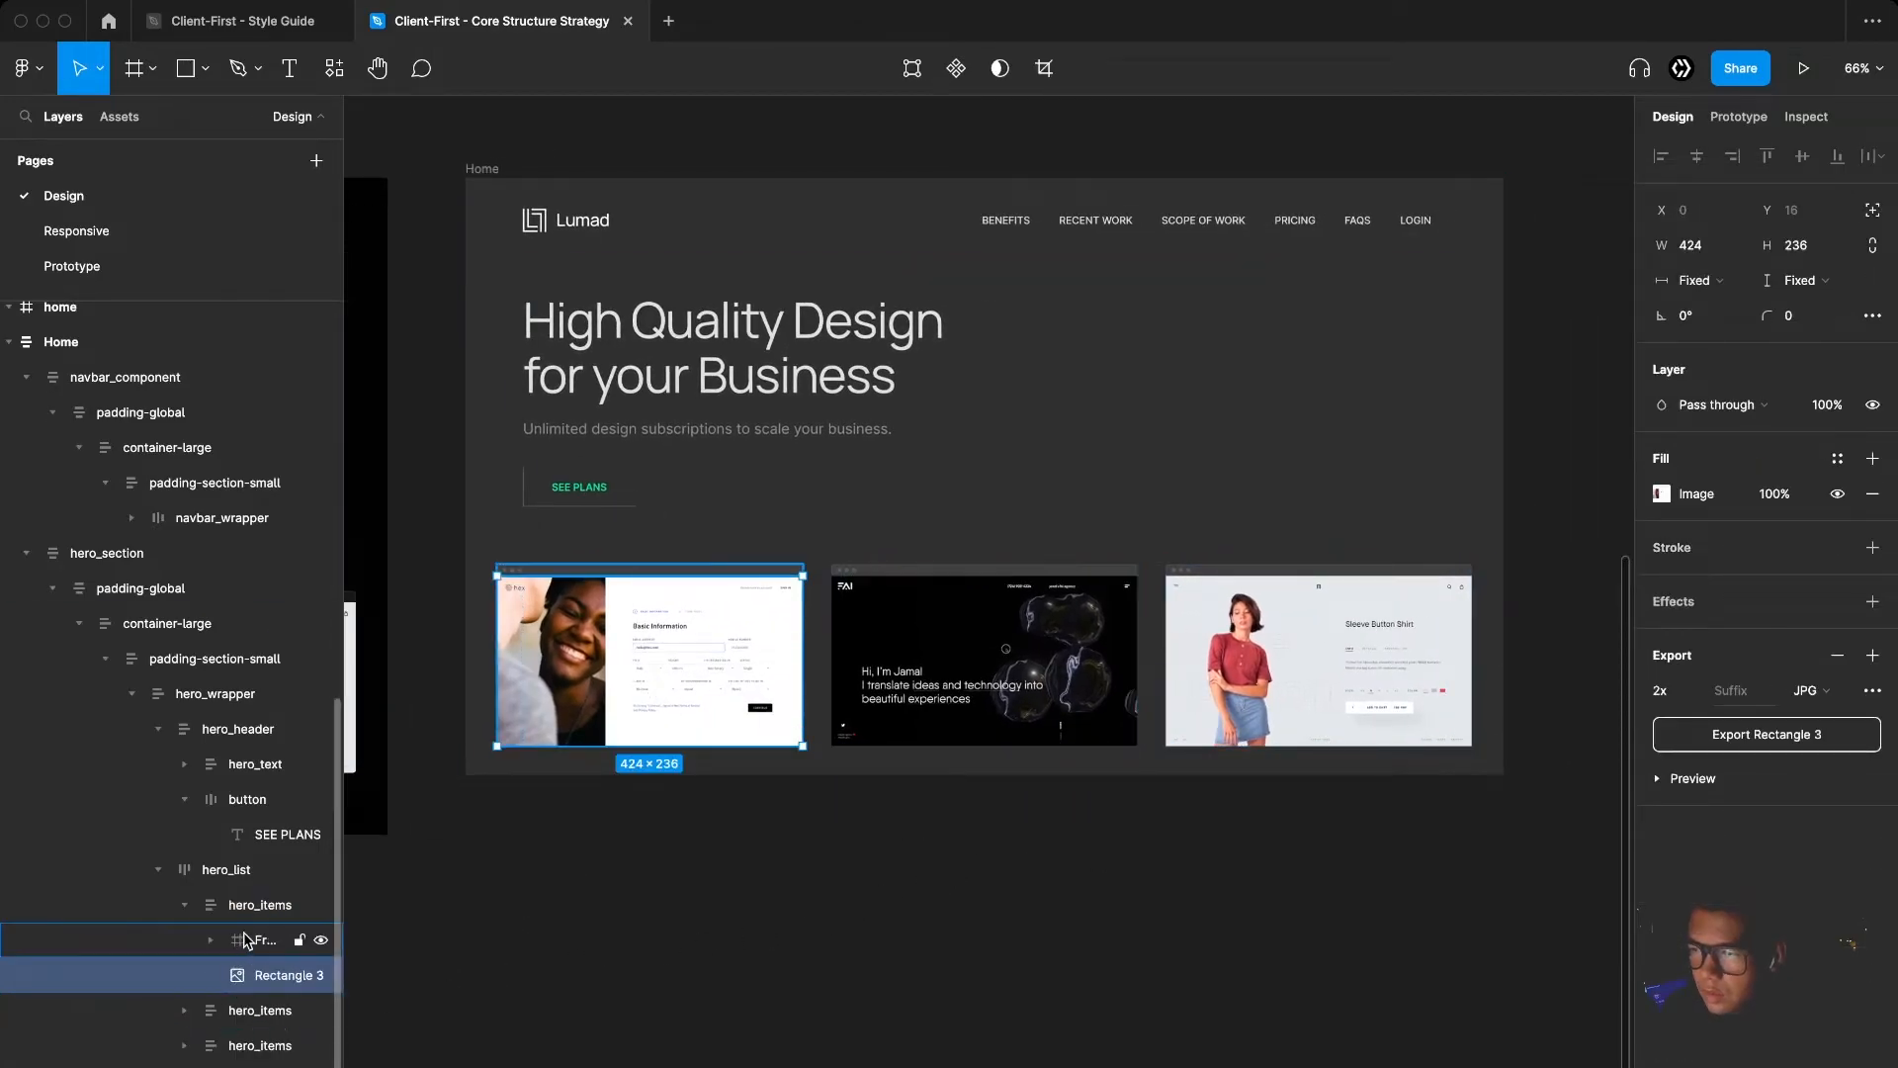
click(282, 940)
key(super+r)
text(h)
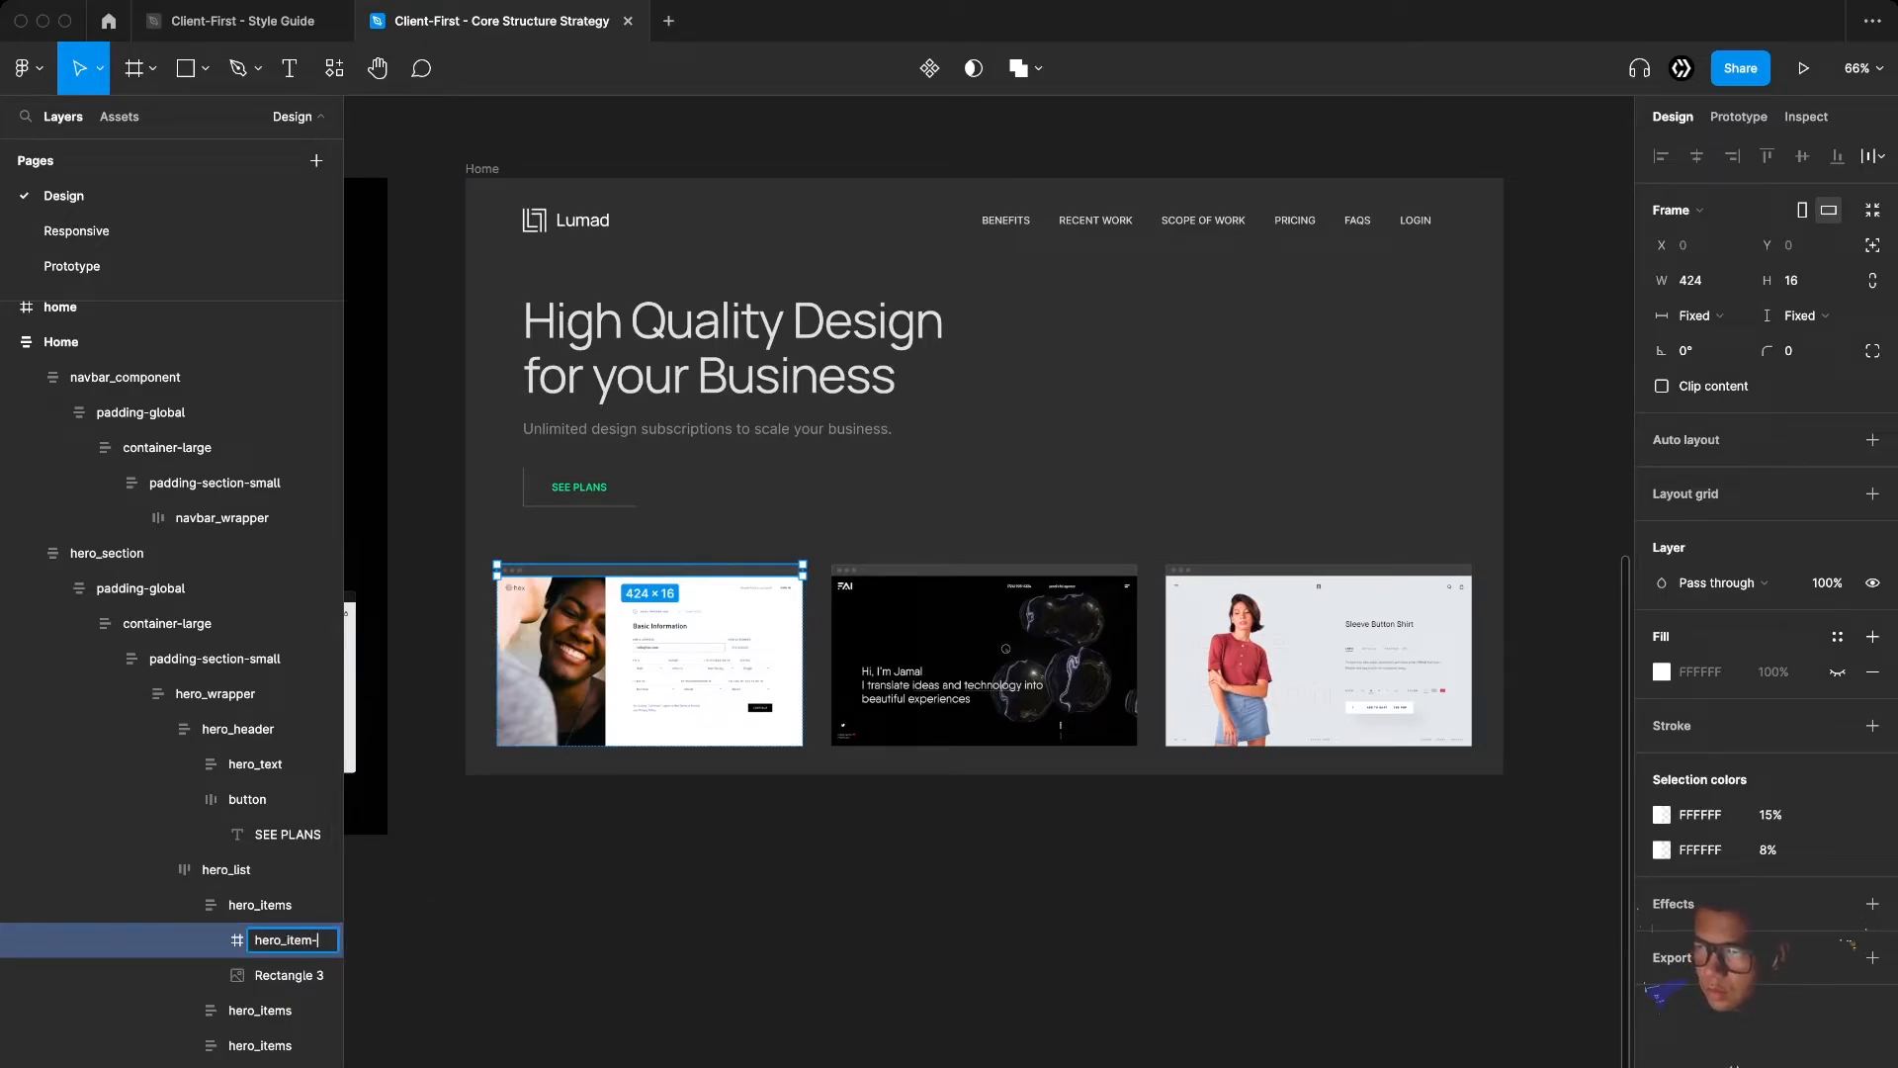
text(ero_item-hea)
Rename the browser bar frames inside the second and third hero_items as hero_item-header
click(923, 567)
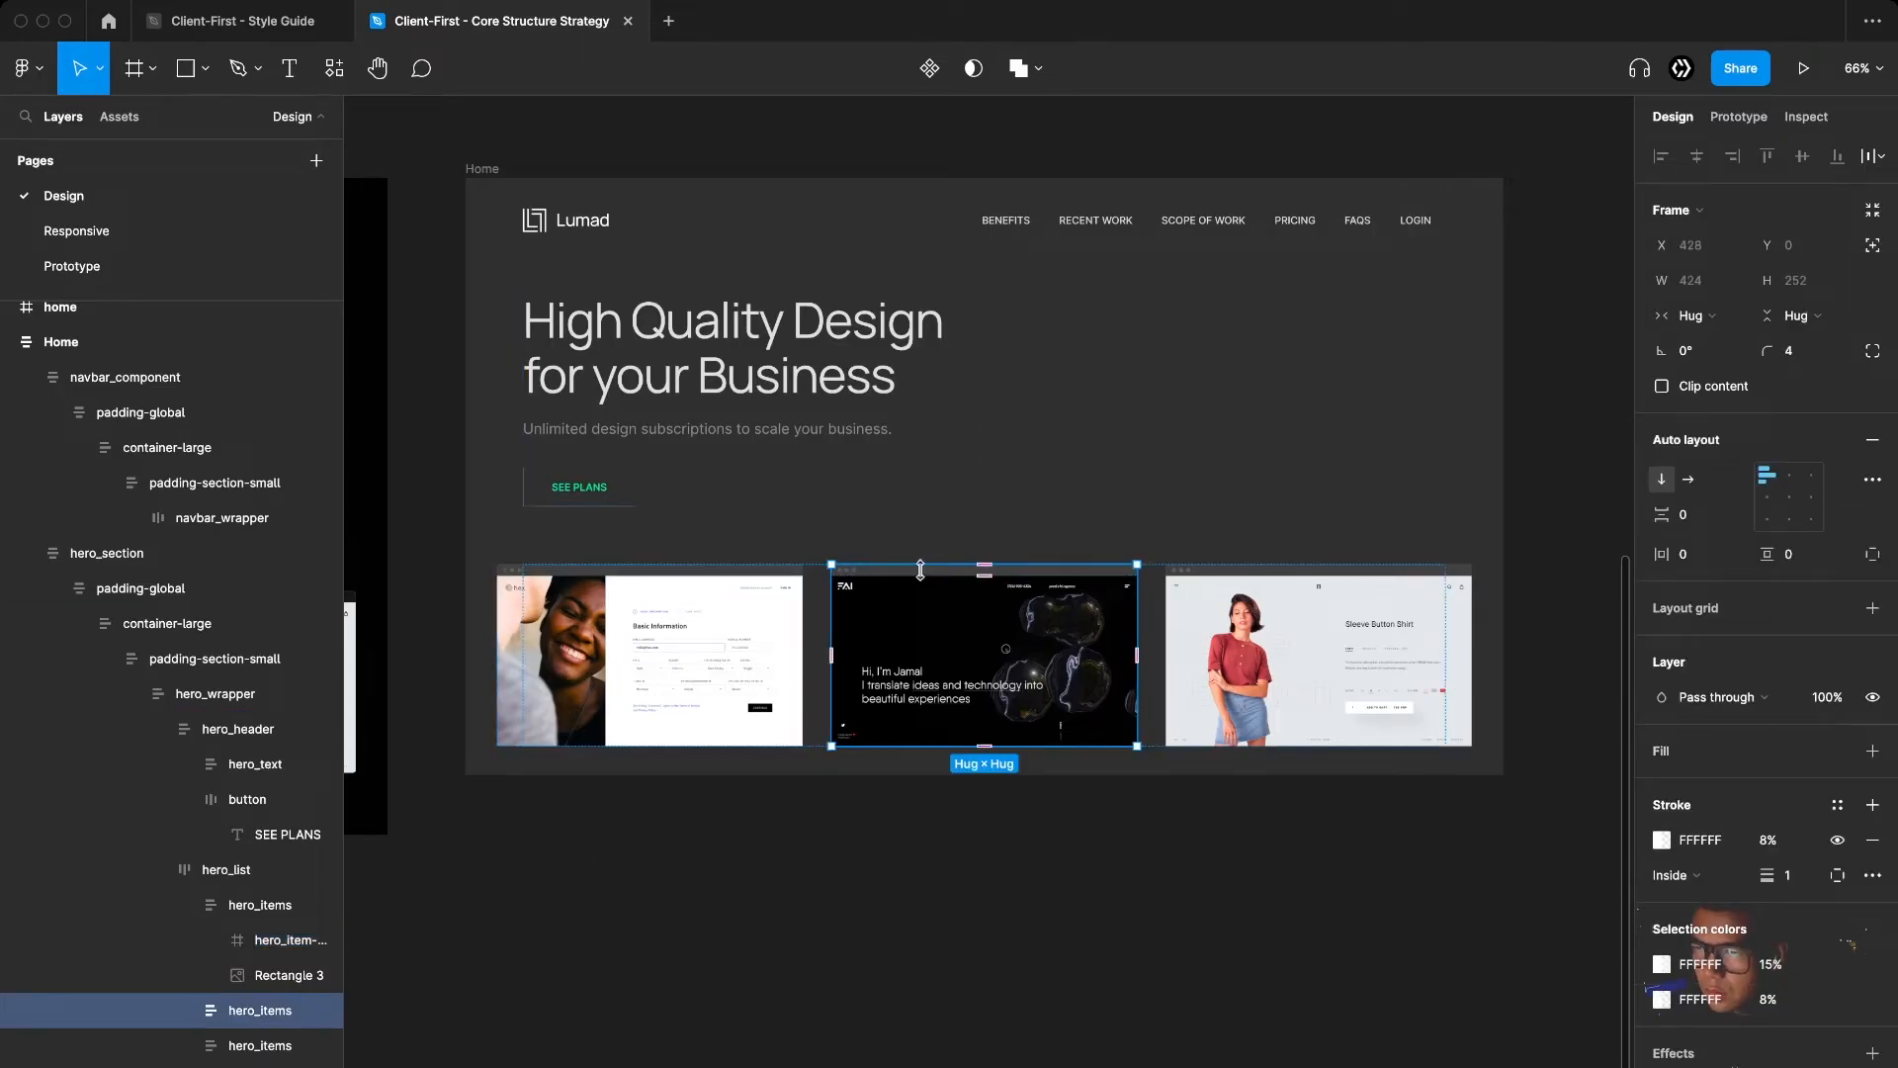
click(183, 1009)
click(238, 1046)
key(super+r)
text(hero_item-header)
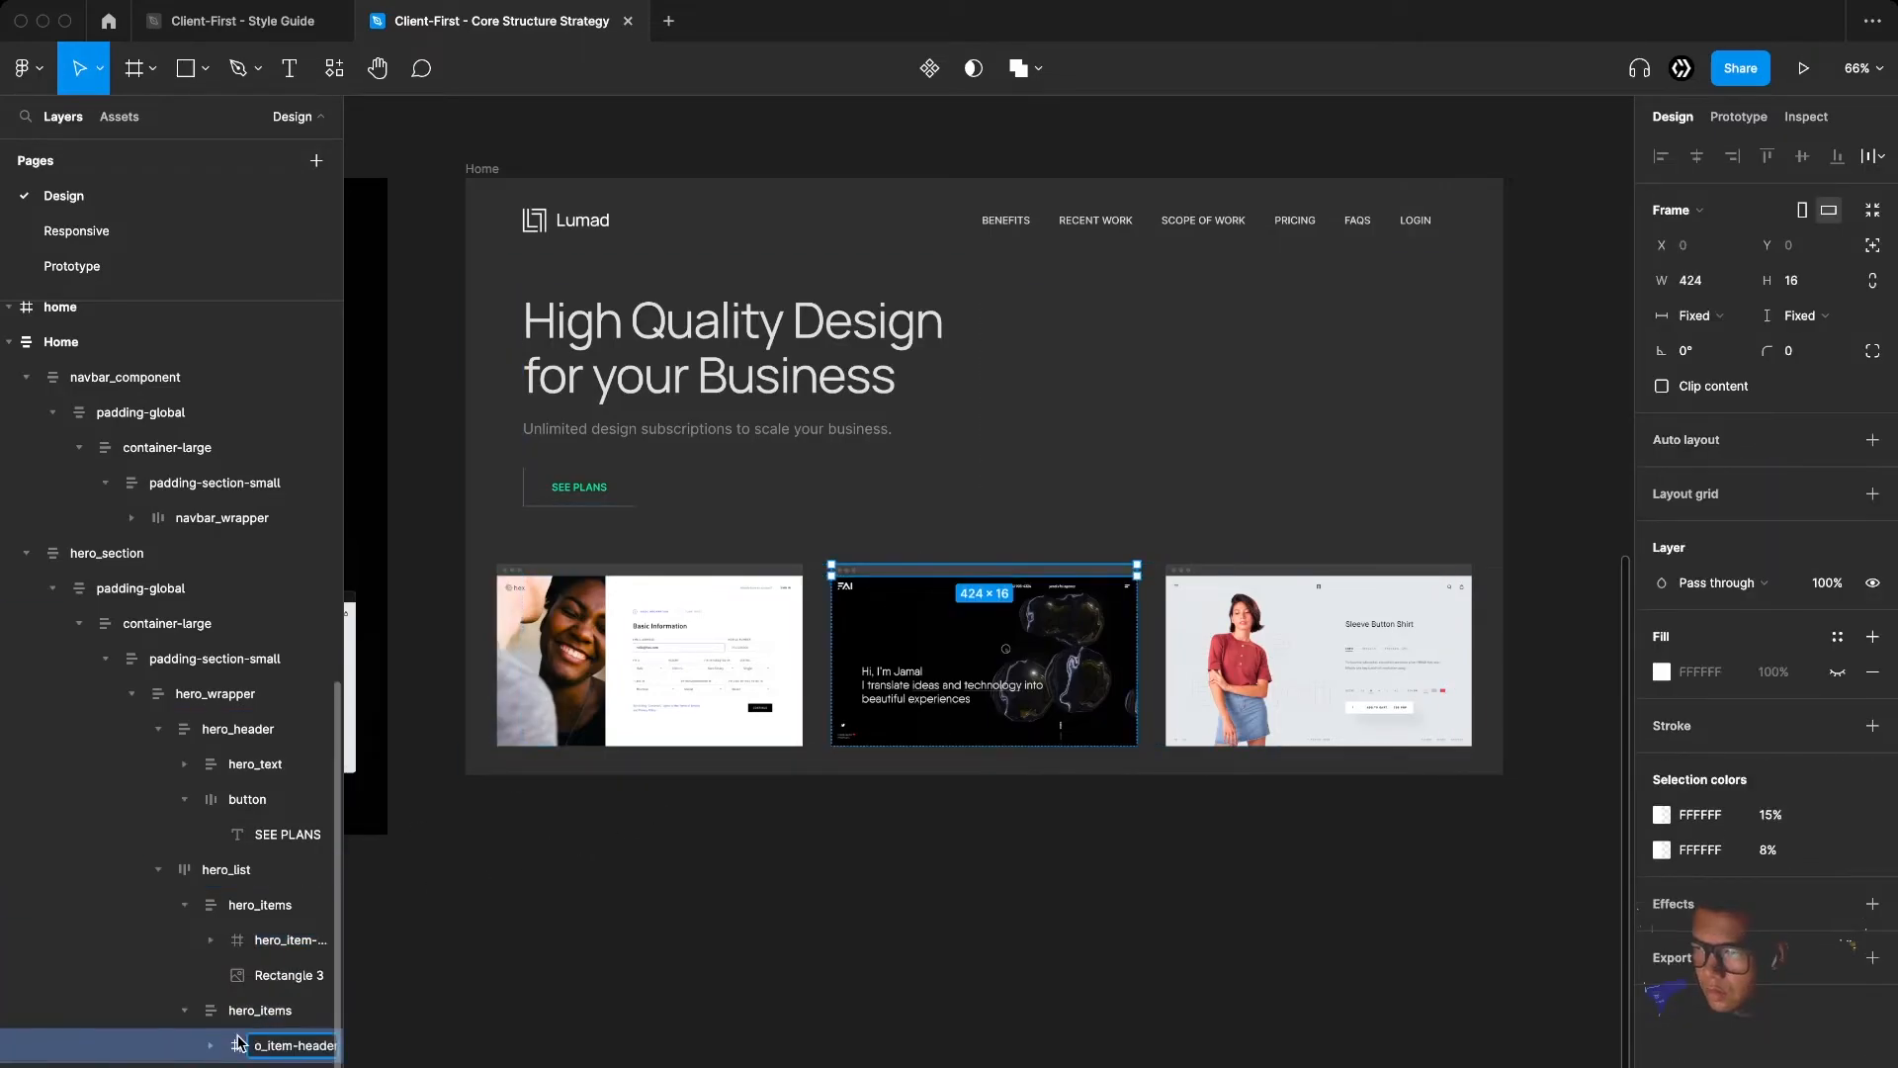
key(Return)
scroll(248, 1040, down, 3)
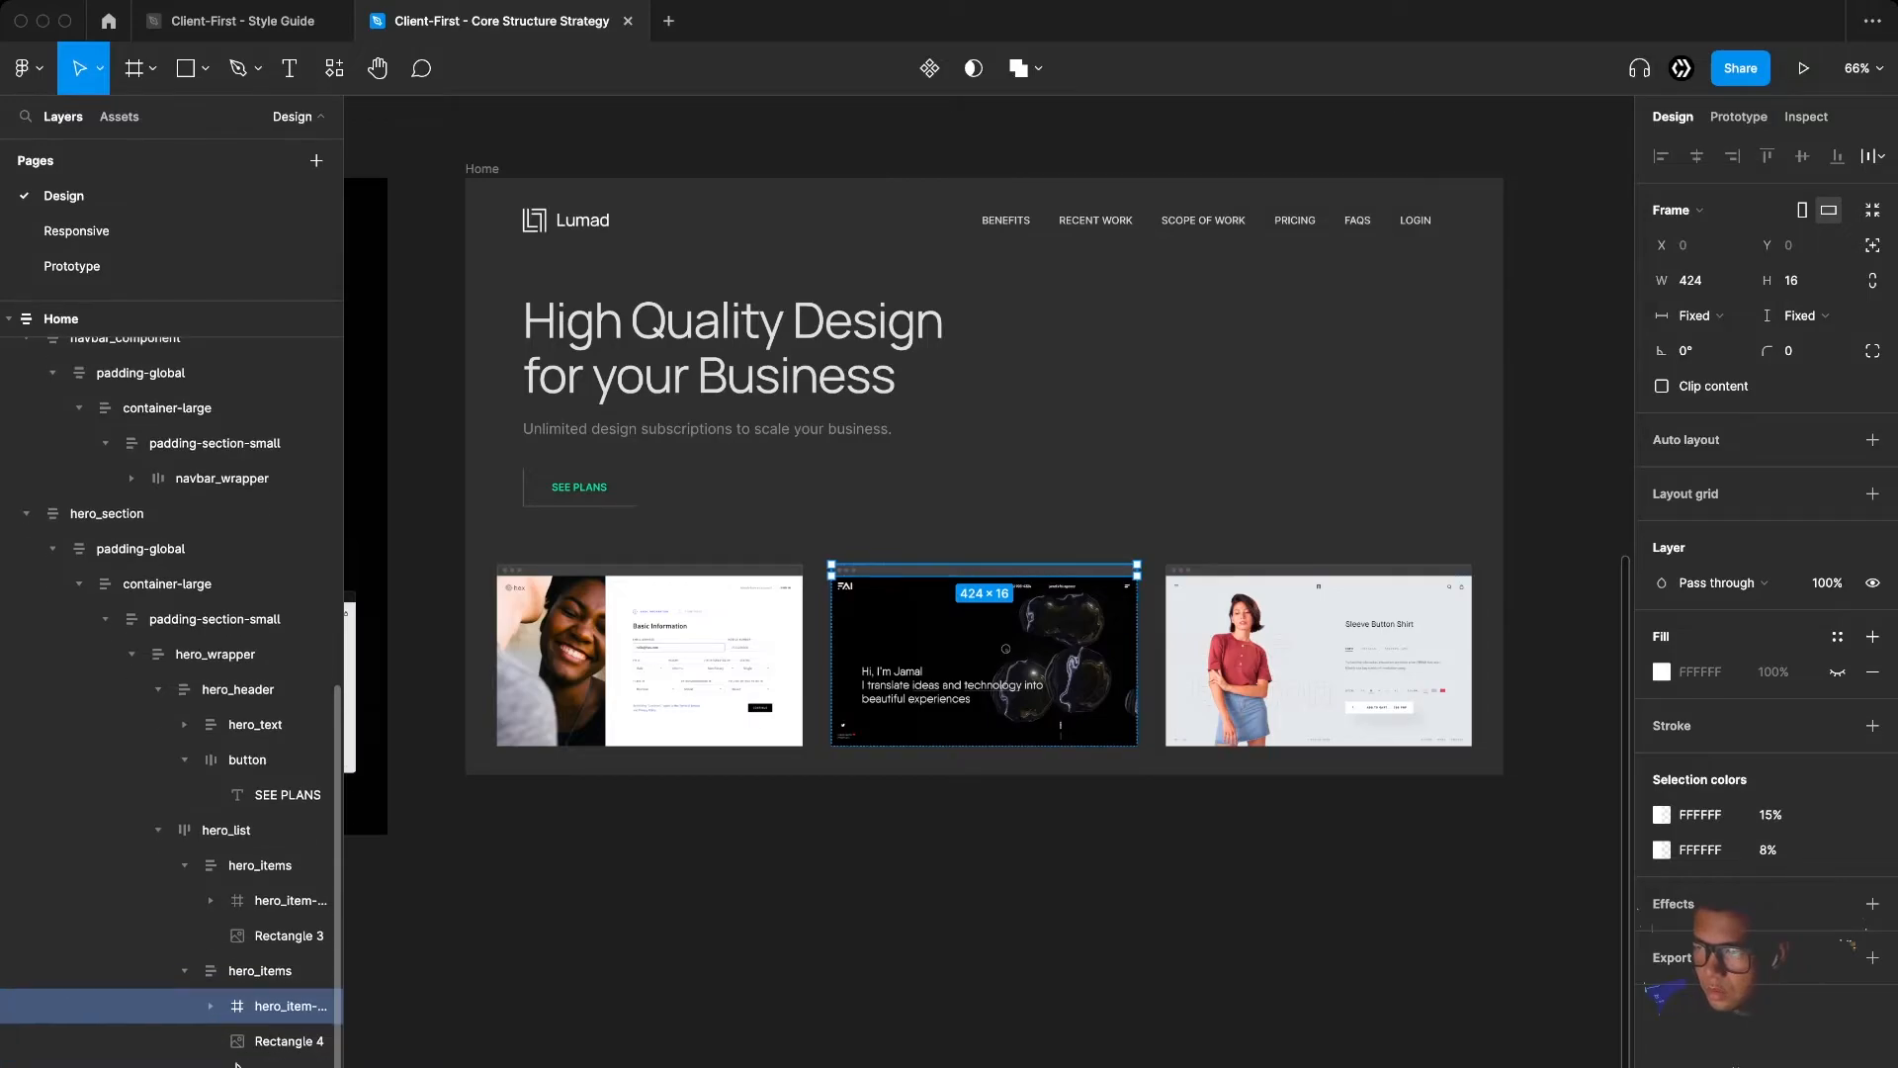
click(250, 1026)
key(super+r)
key(Return)
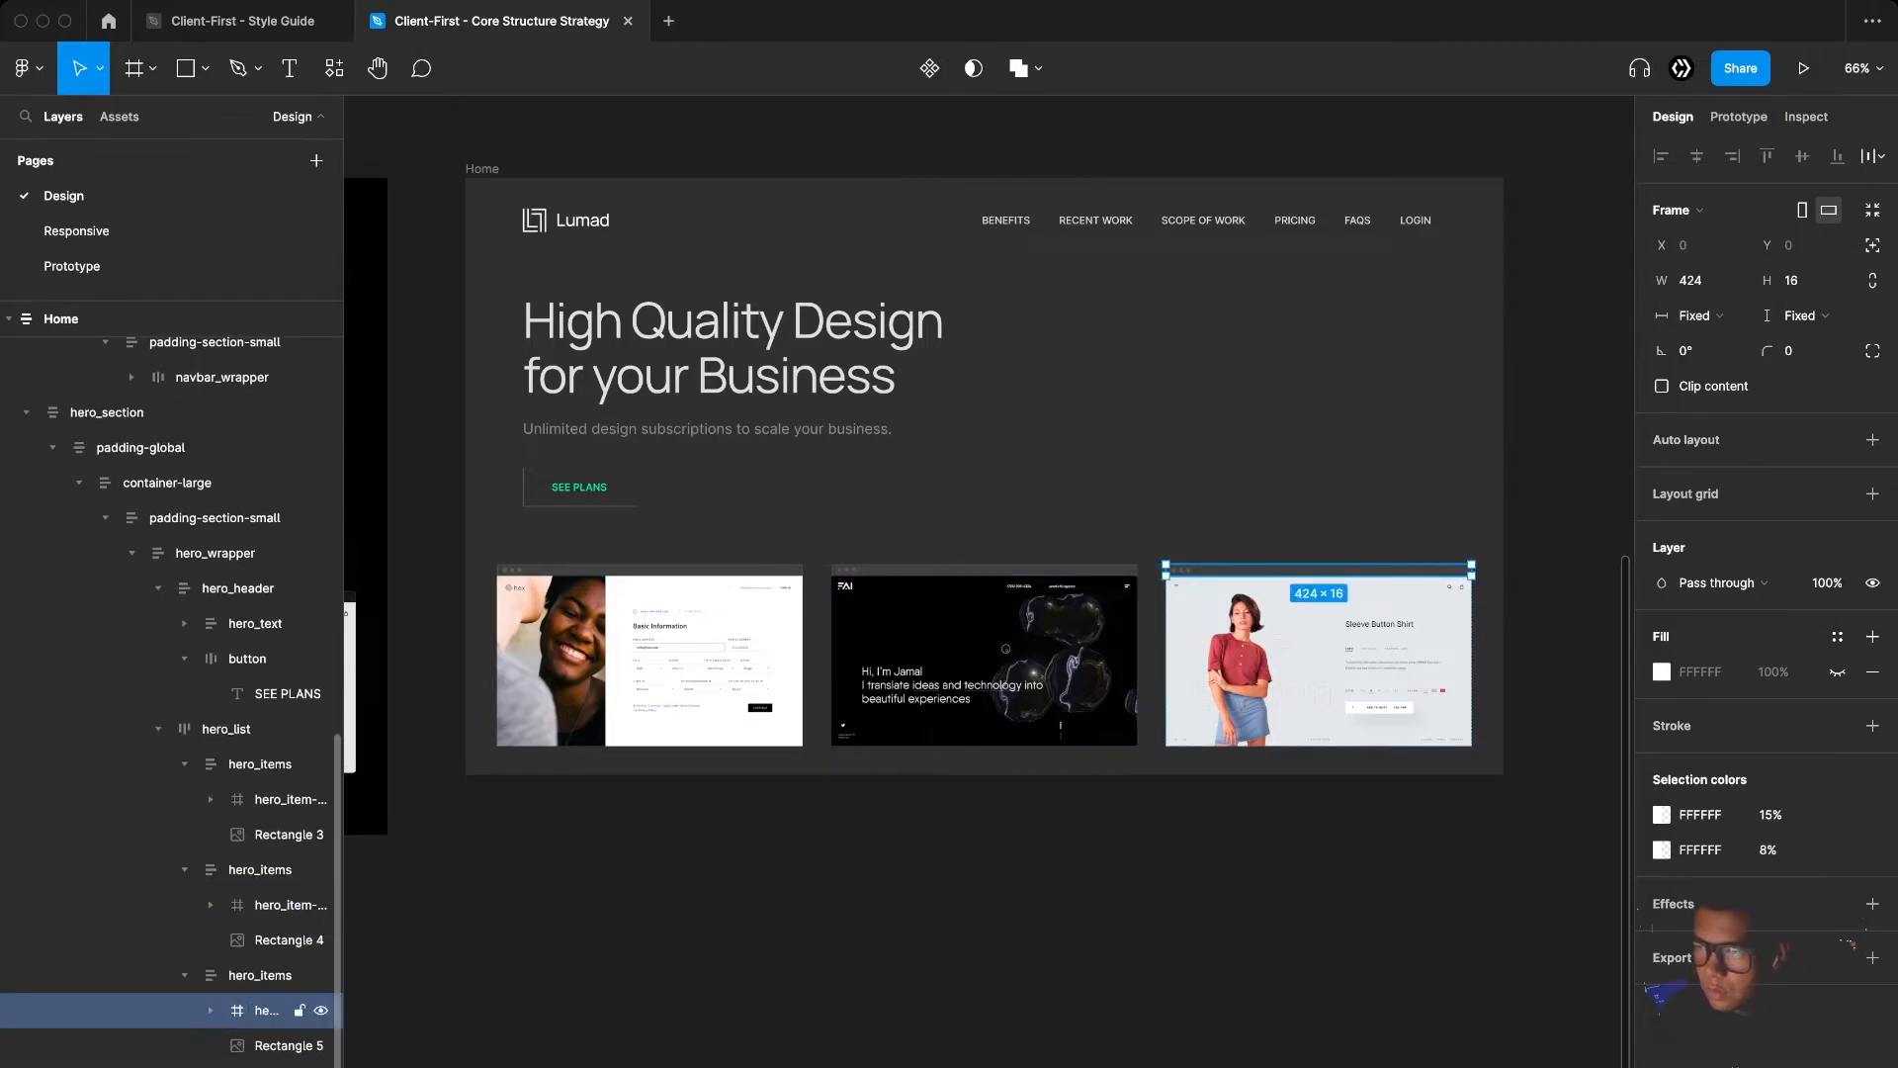
click(223, 1065)
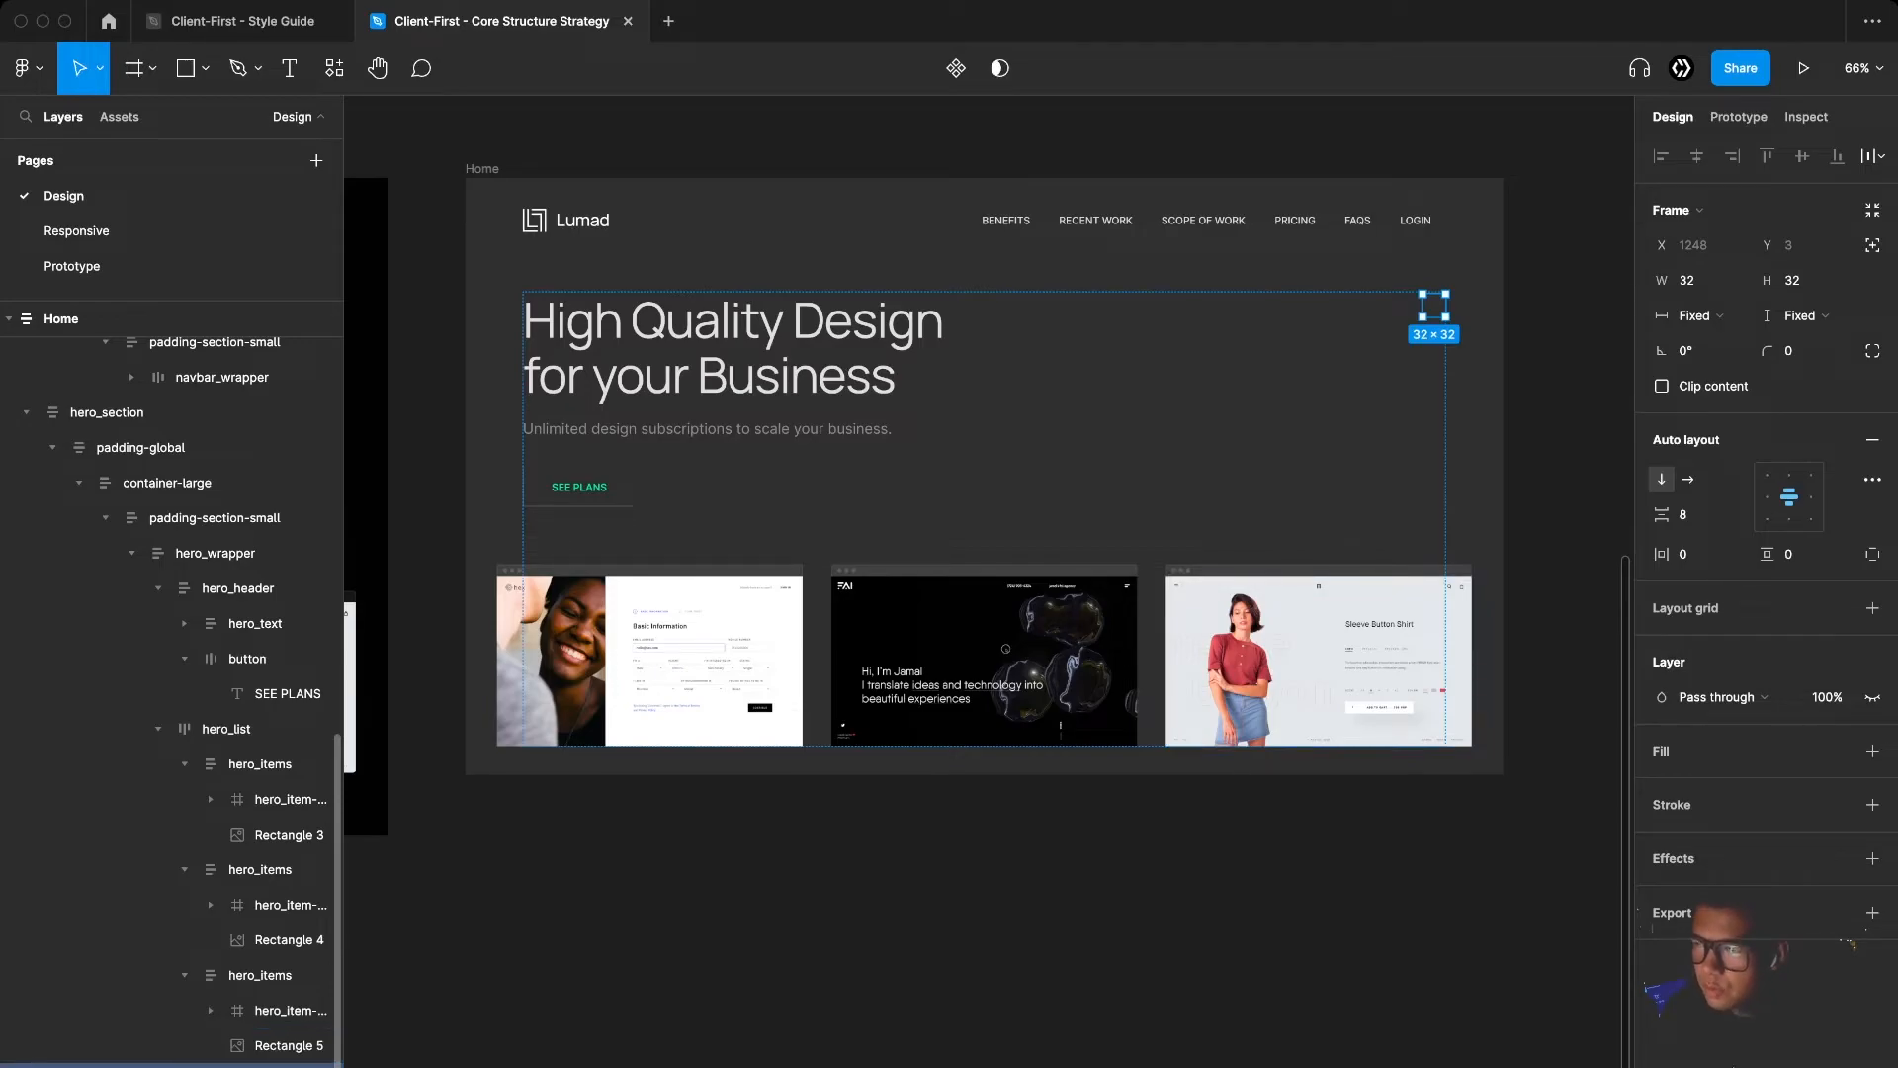
key(Escape)
Copy the radial gradient fill of Rectangle 22, the background of the original home design
scroll(962, 893, down, 5)
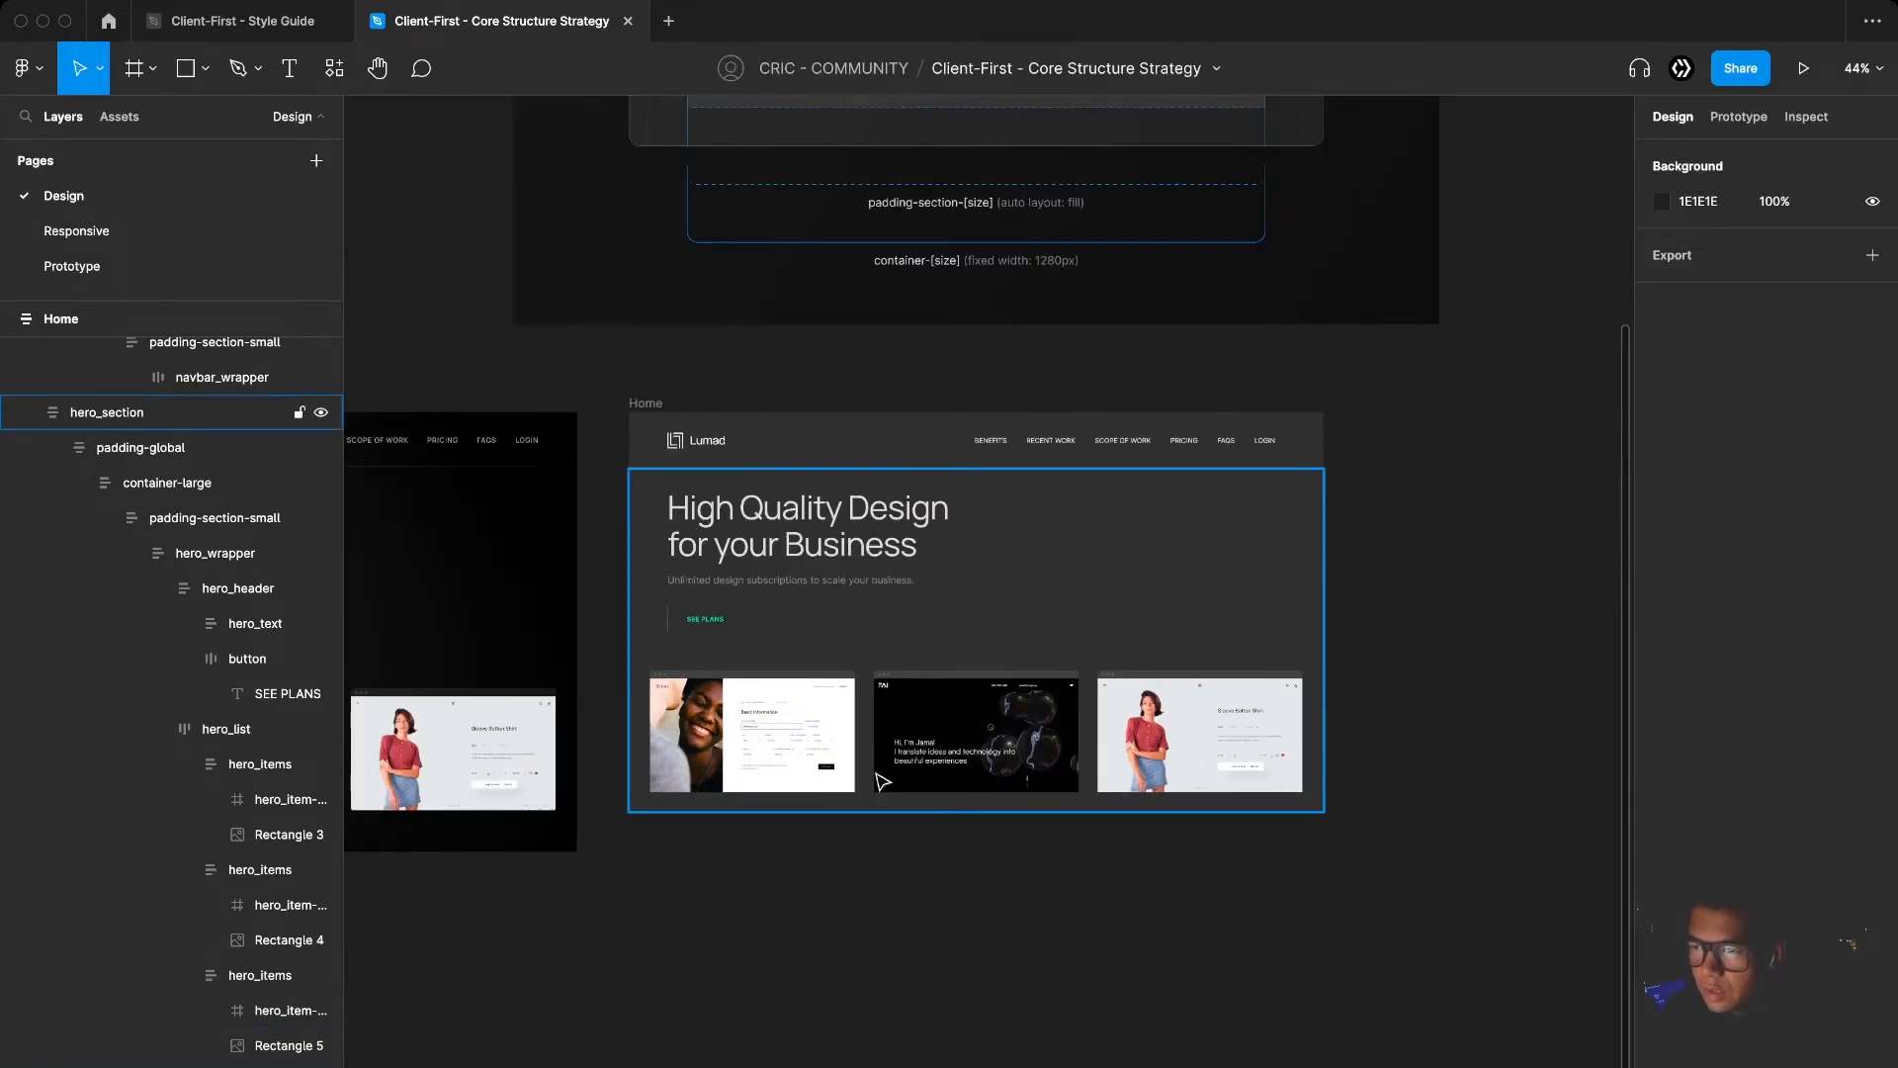
click(730, 698)
scroll(730, 698, up, 5)
scroll(957, 906, down, 2)
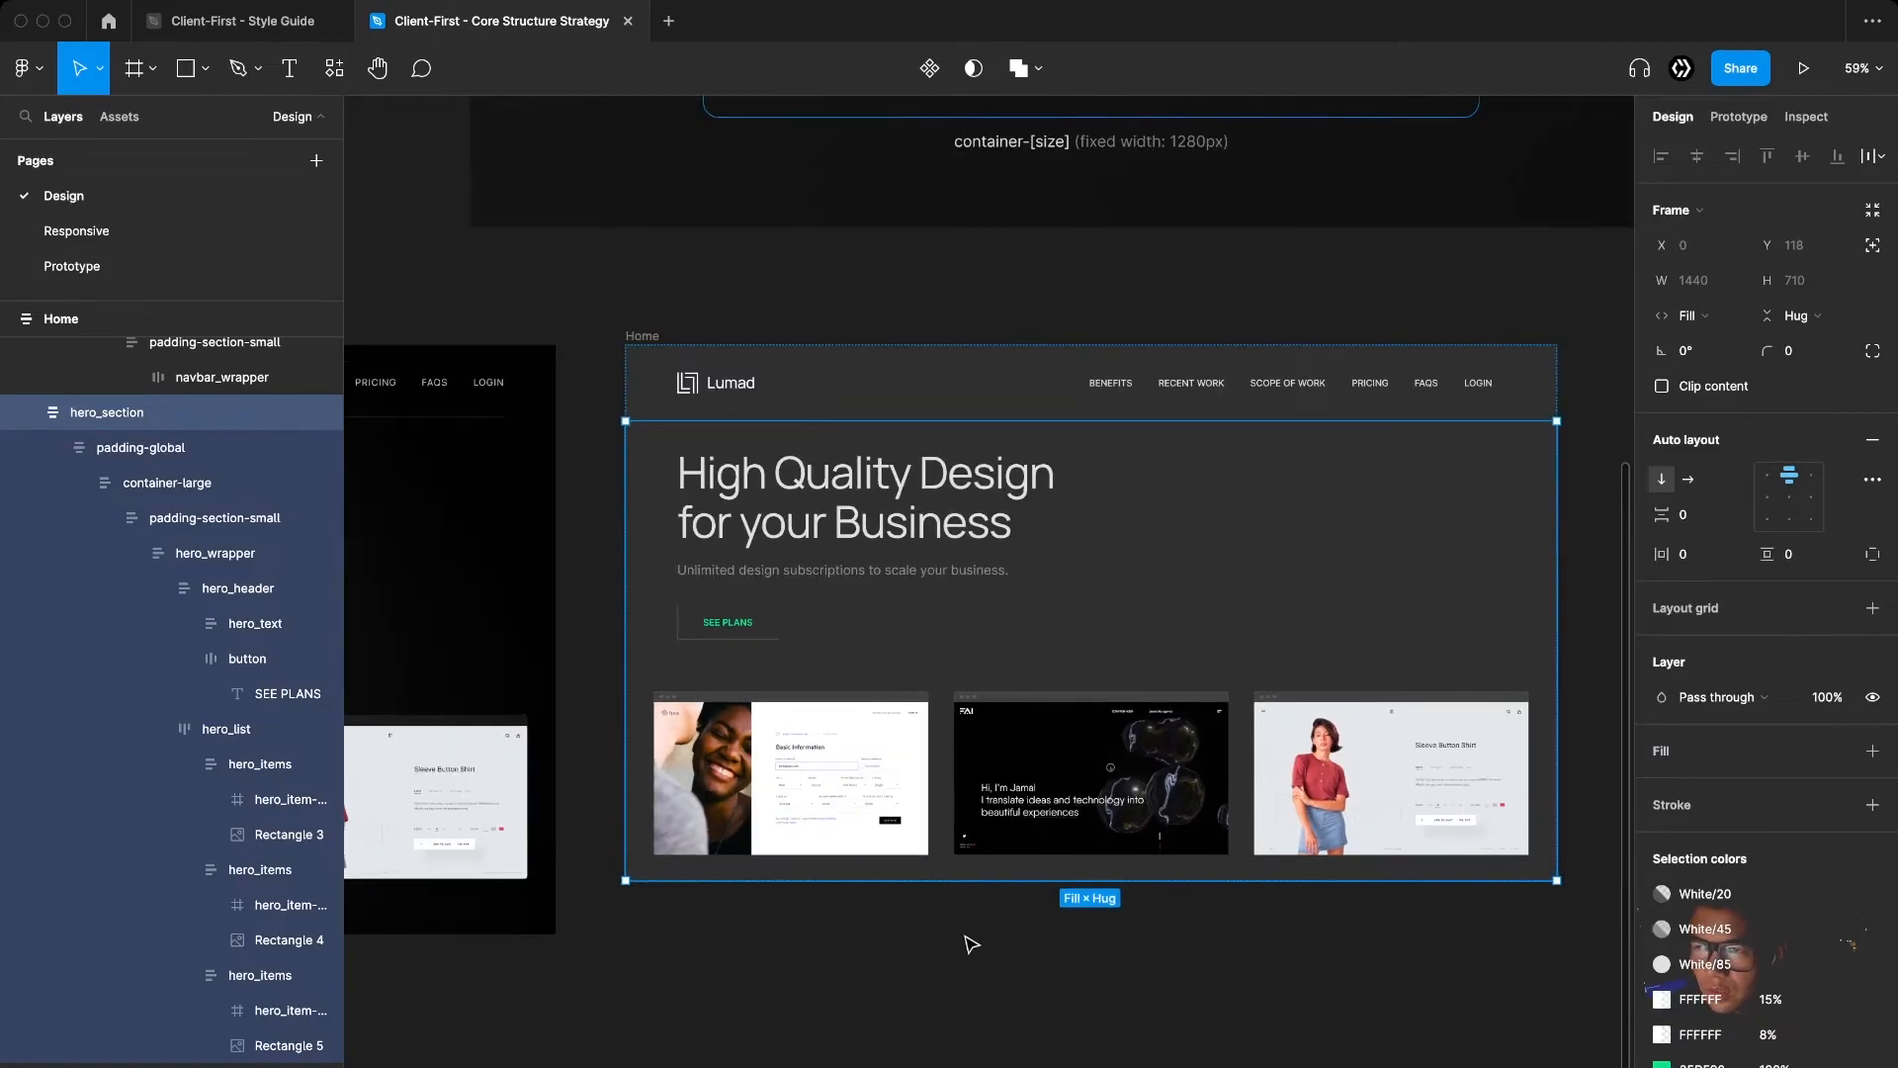
click(965, 952)
scroll(964, 954, down, 3)
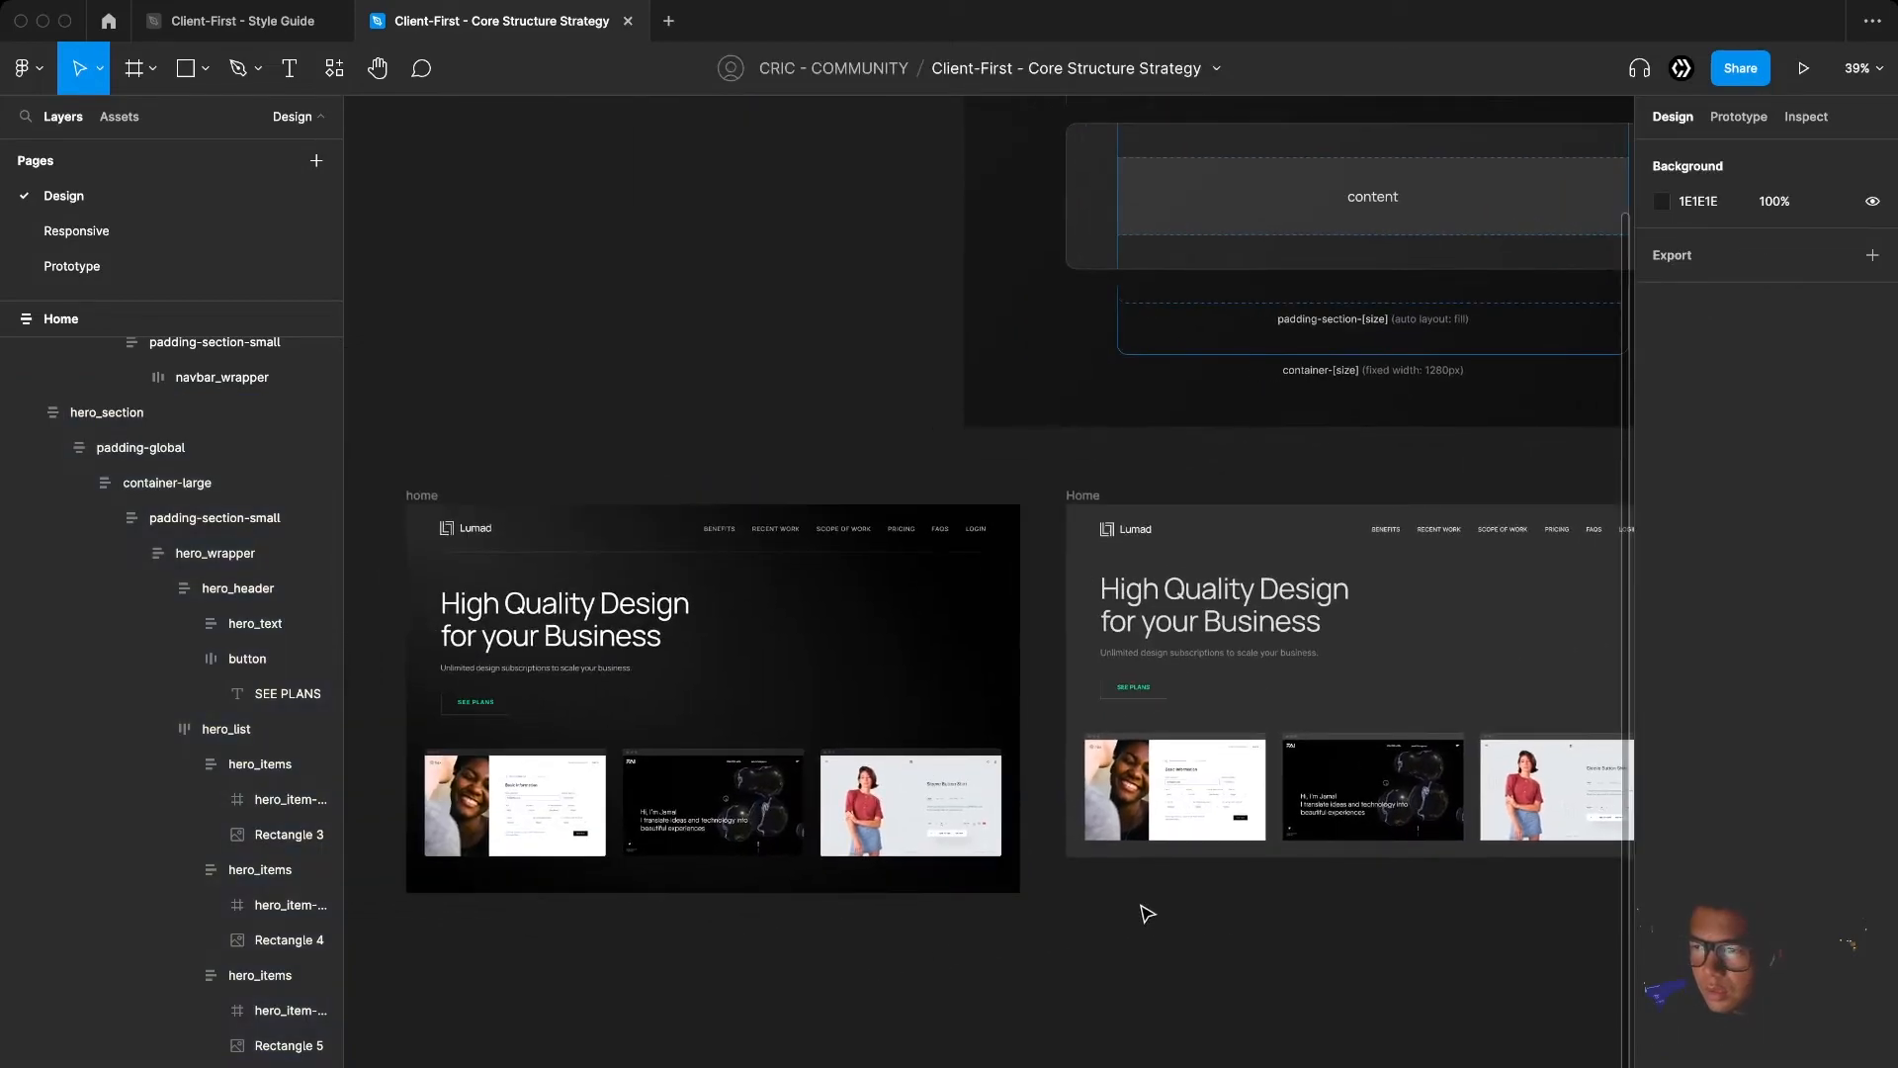
click(442, 571)
click(1726, 635)
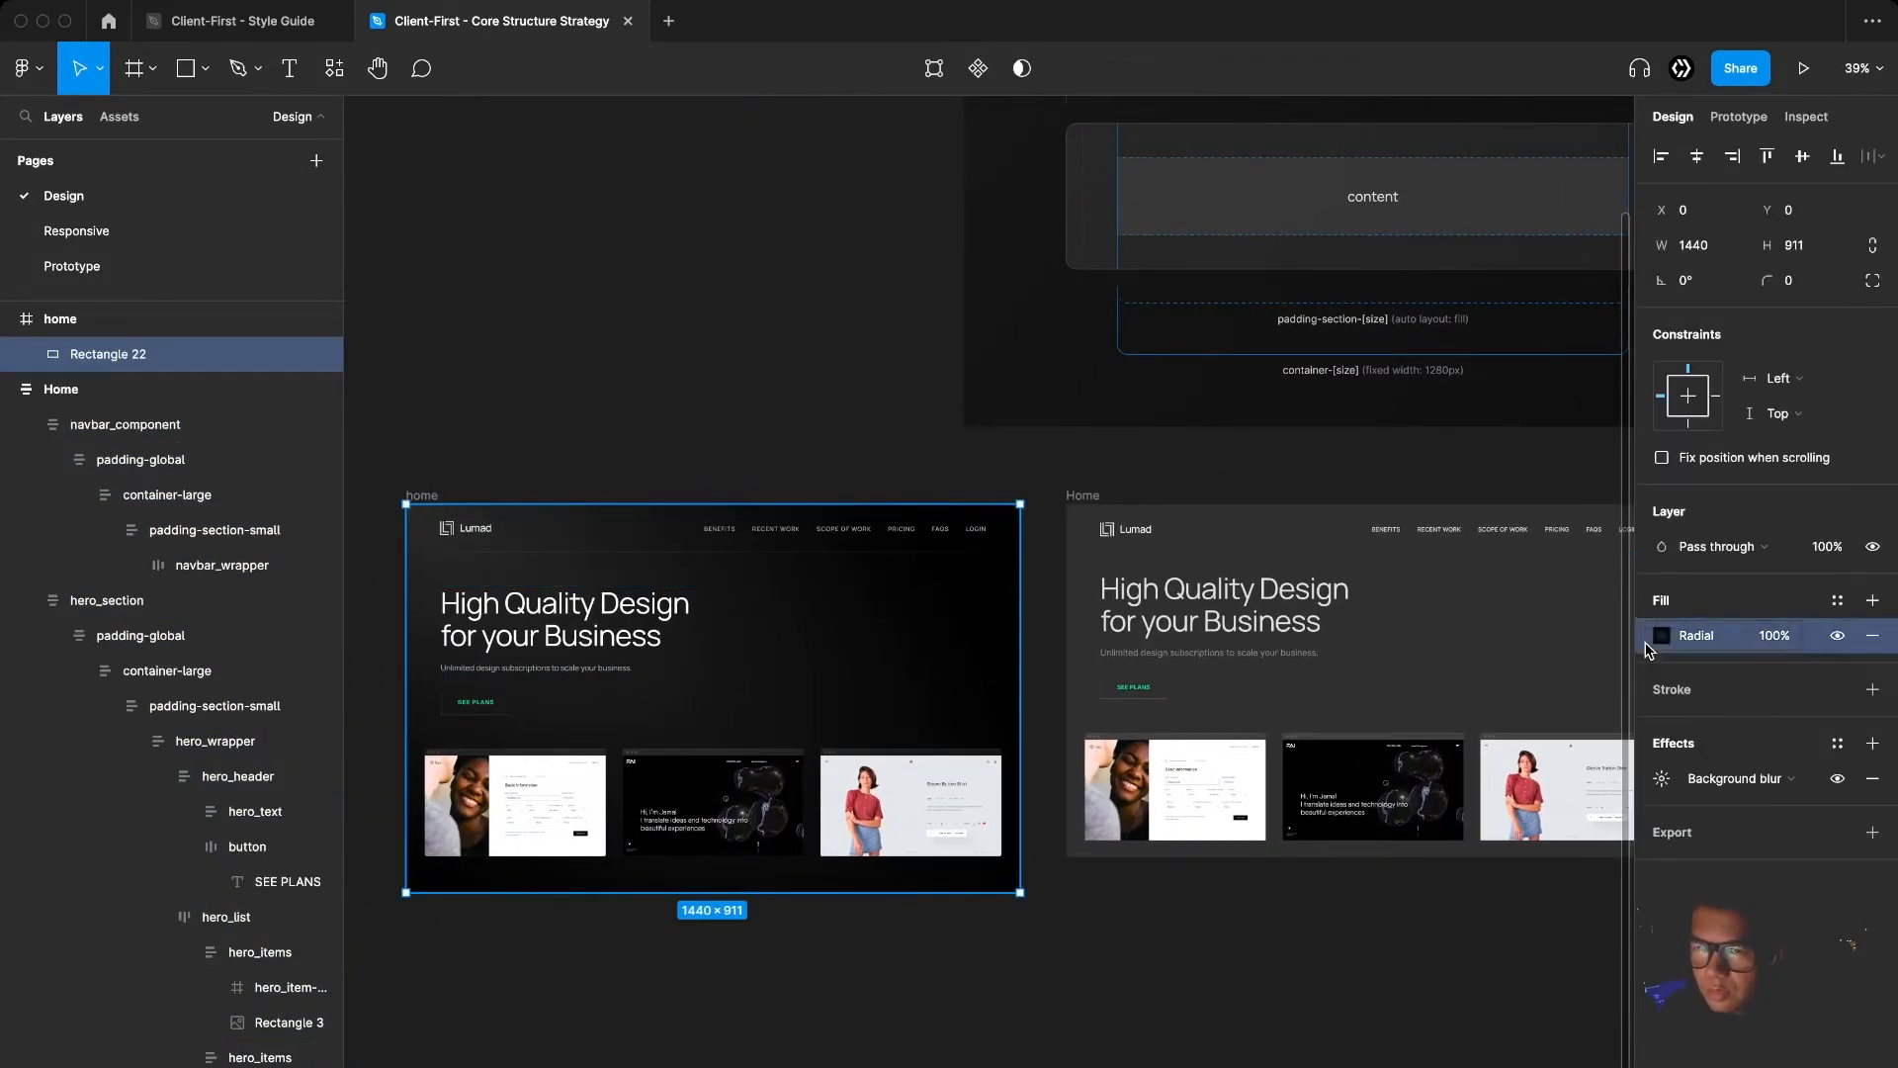
Apply the copied radial gradient as the rebuilt Home frame's background and remove its extra FFFFFF fill
scroll(1167, 747, right, 5)
click(1166, 747)
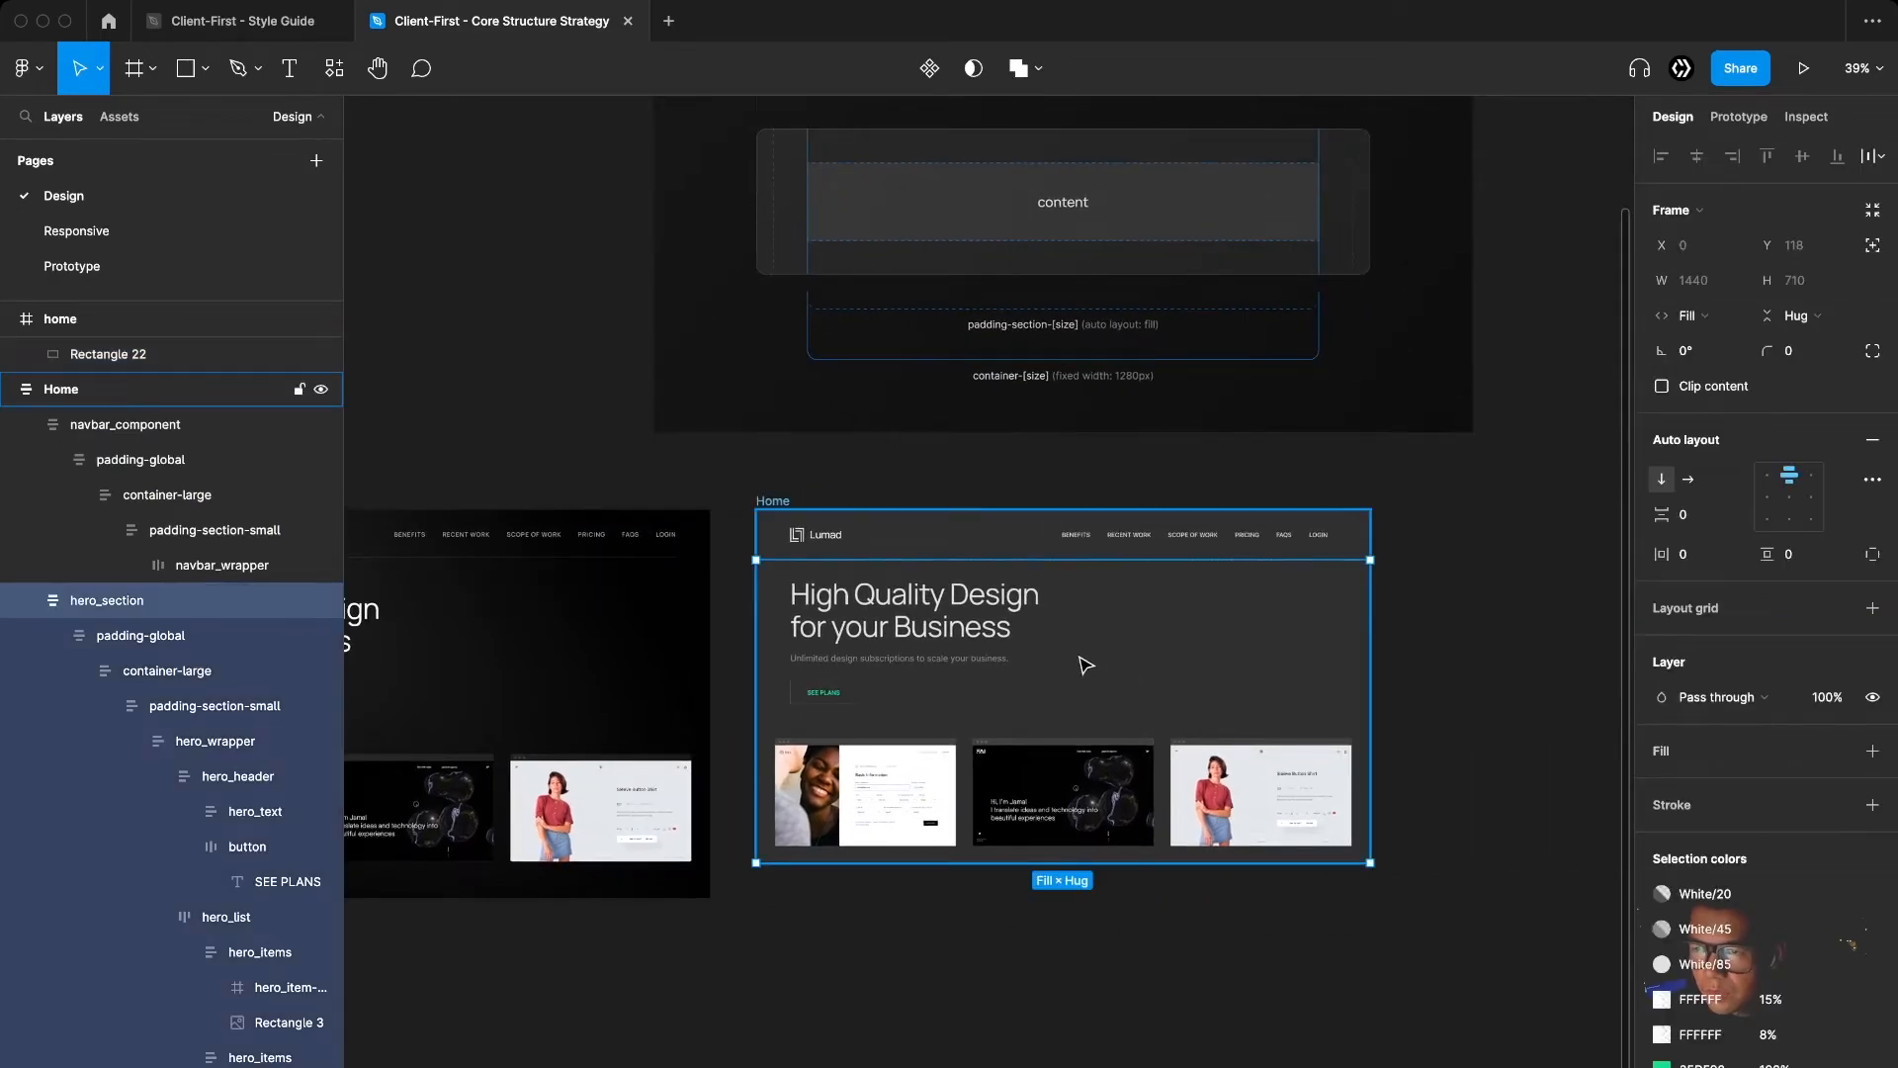
click(770, 500)
scroll(1031, 712, up, 3)
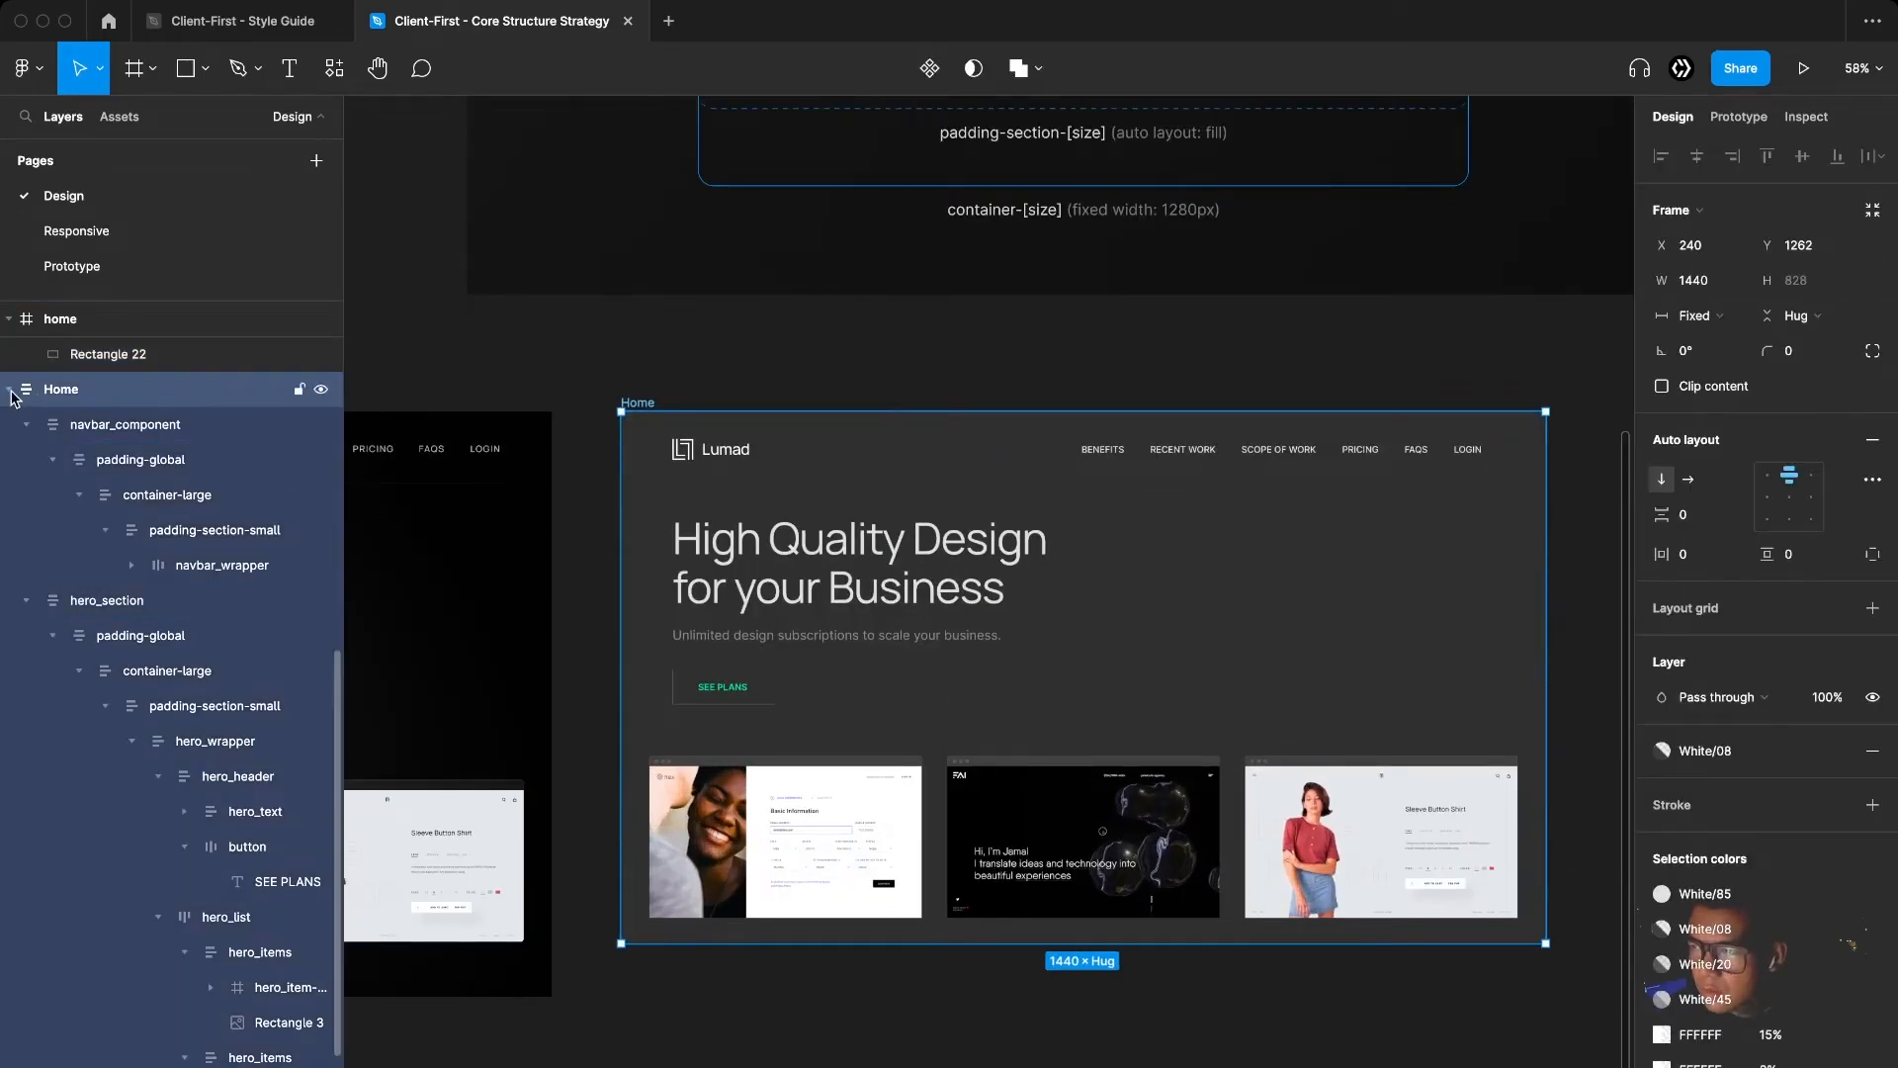
click(11, 389)
click(9, 424)
click(9, 424)
scroll(96, 405, up, 3)
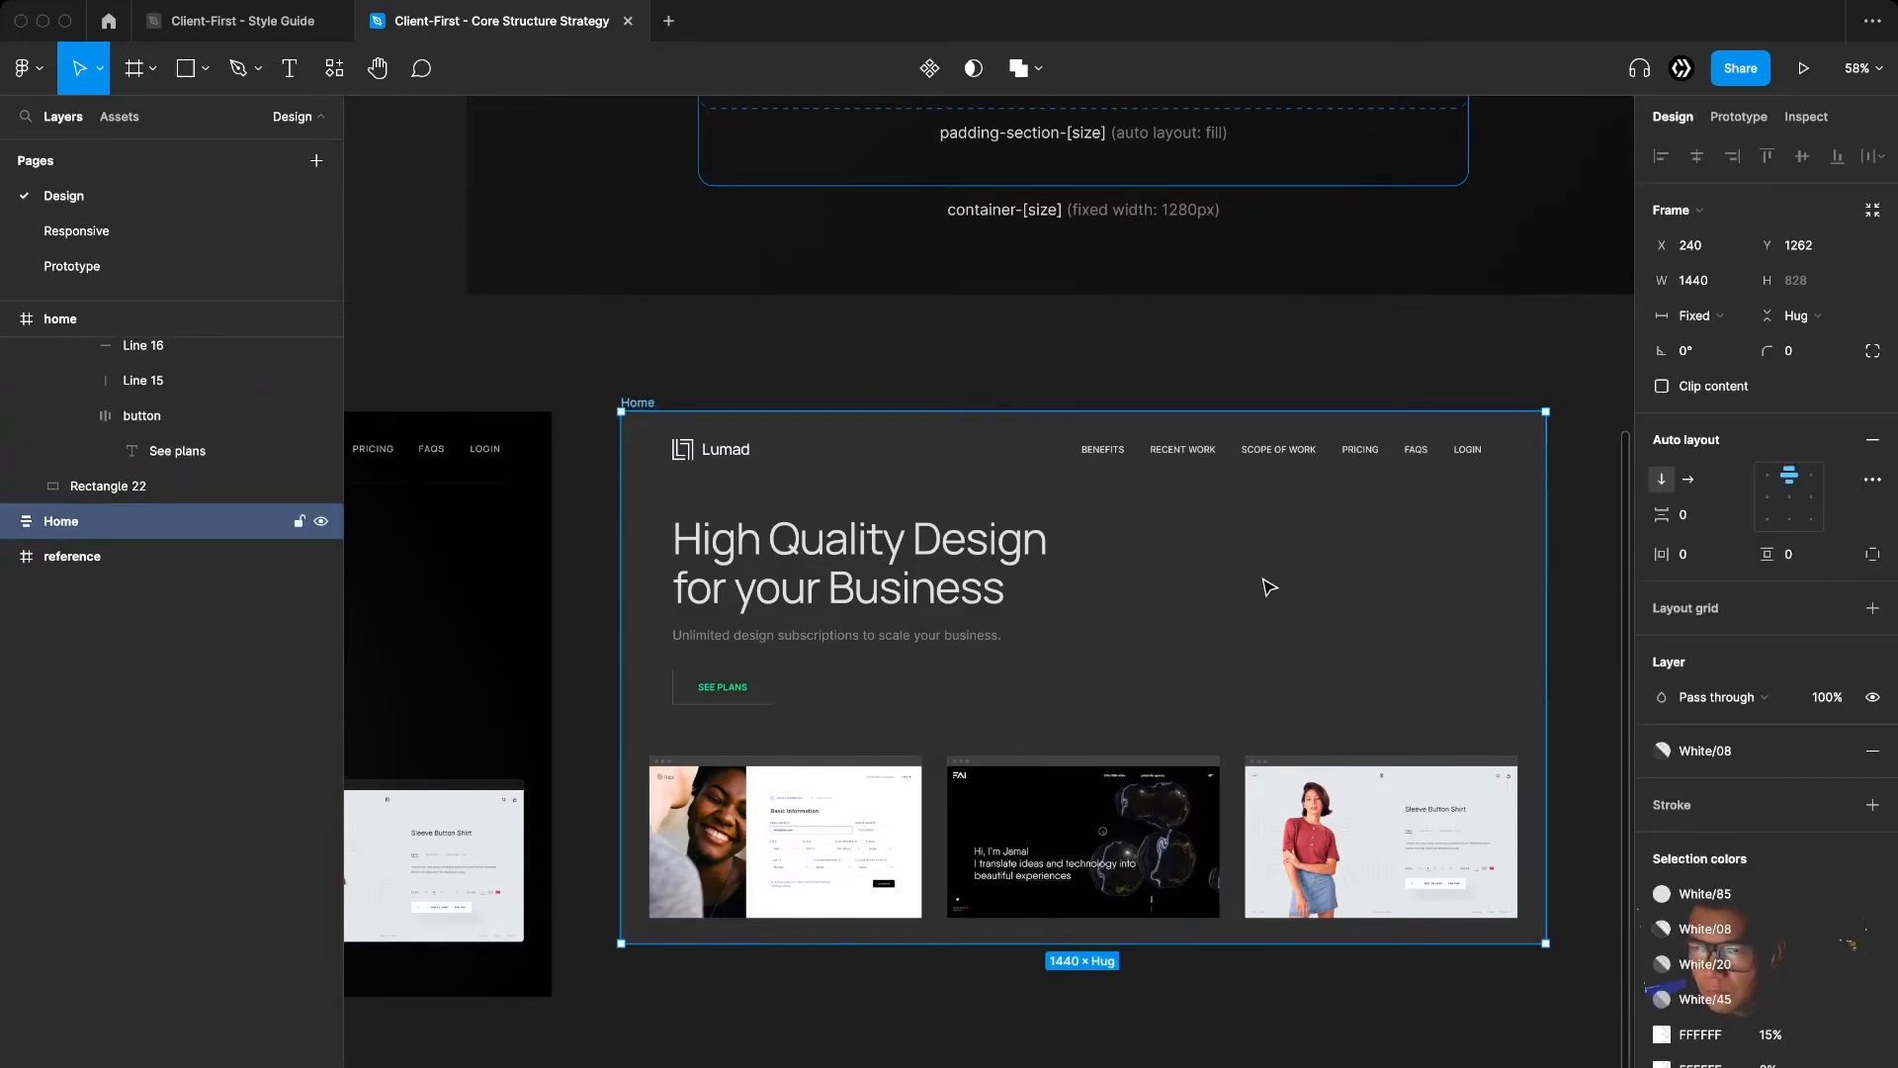
key(alt+super+v)
click(1794, 820)
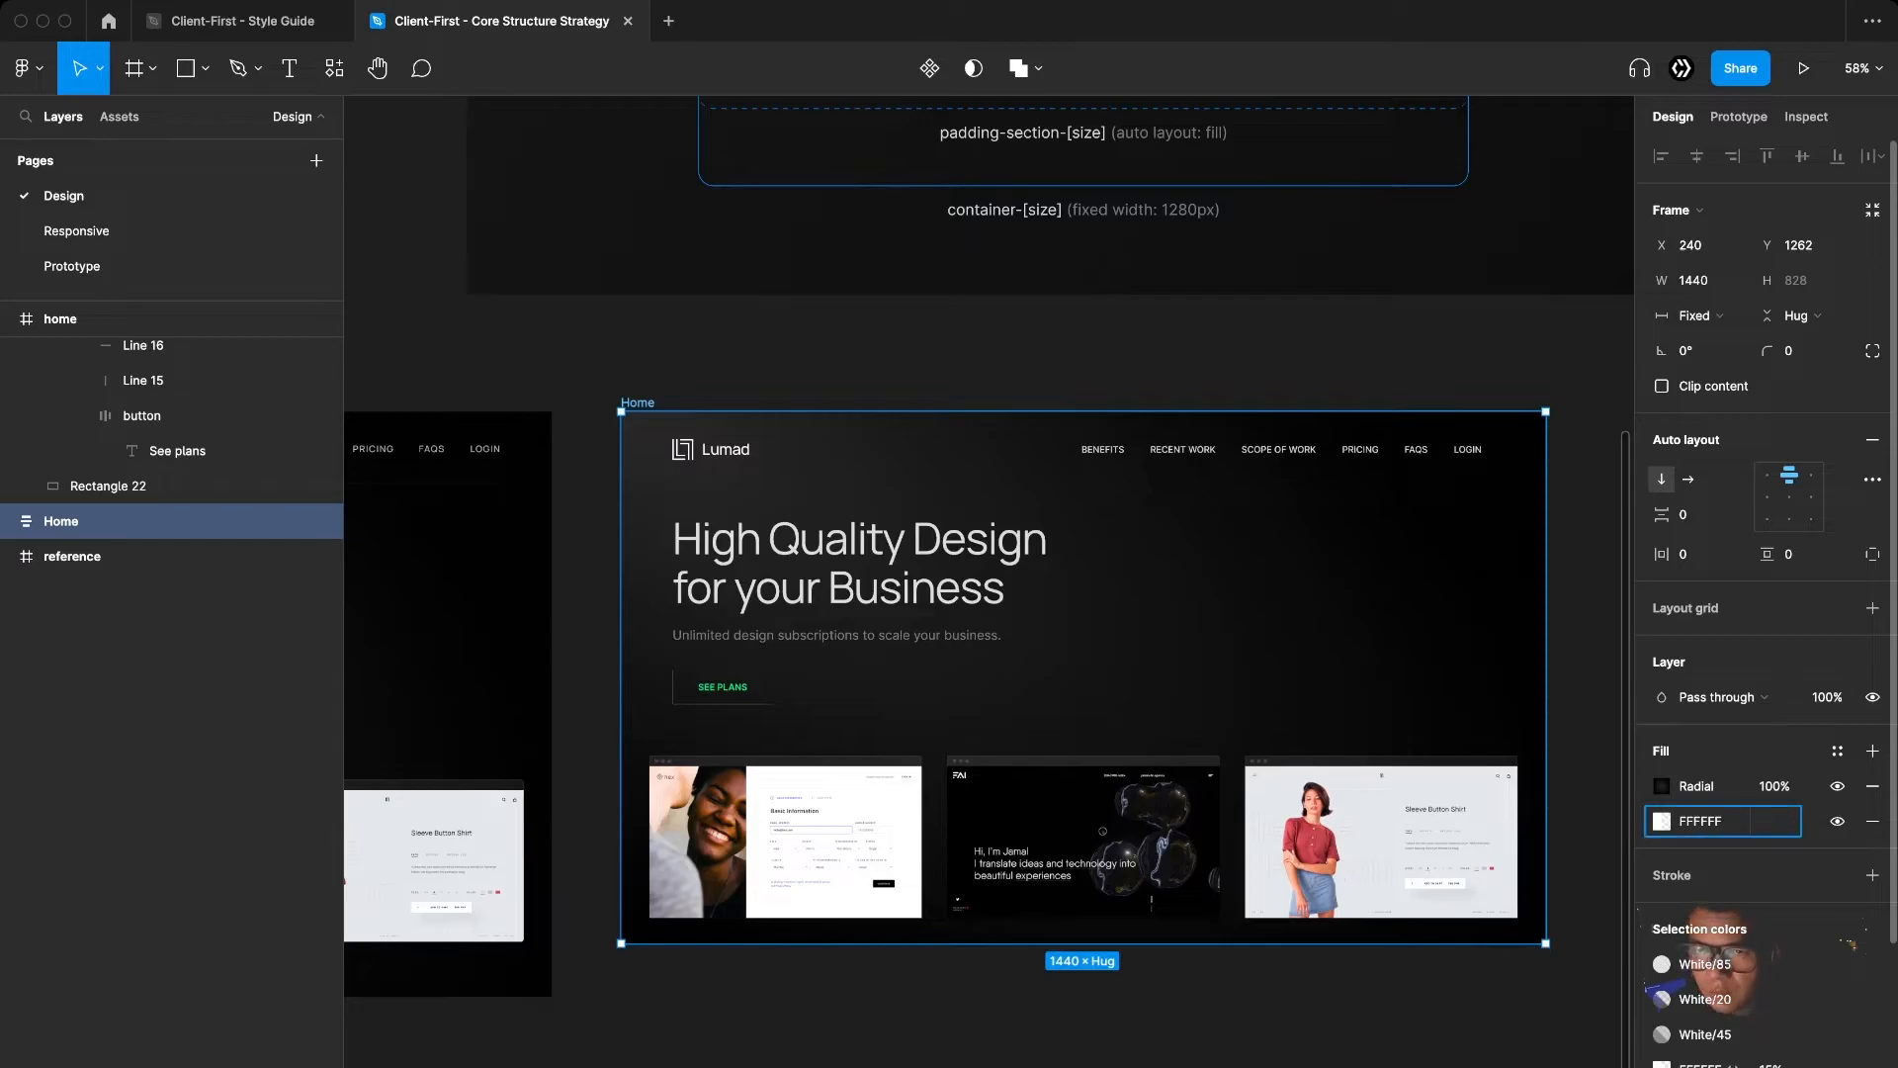
click(1874, 821)
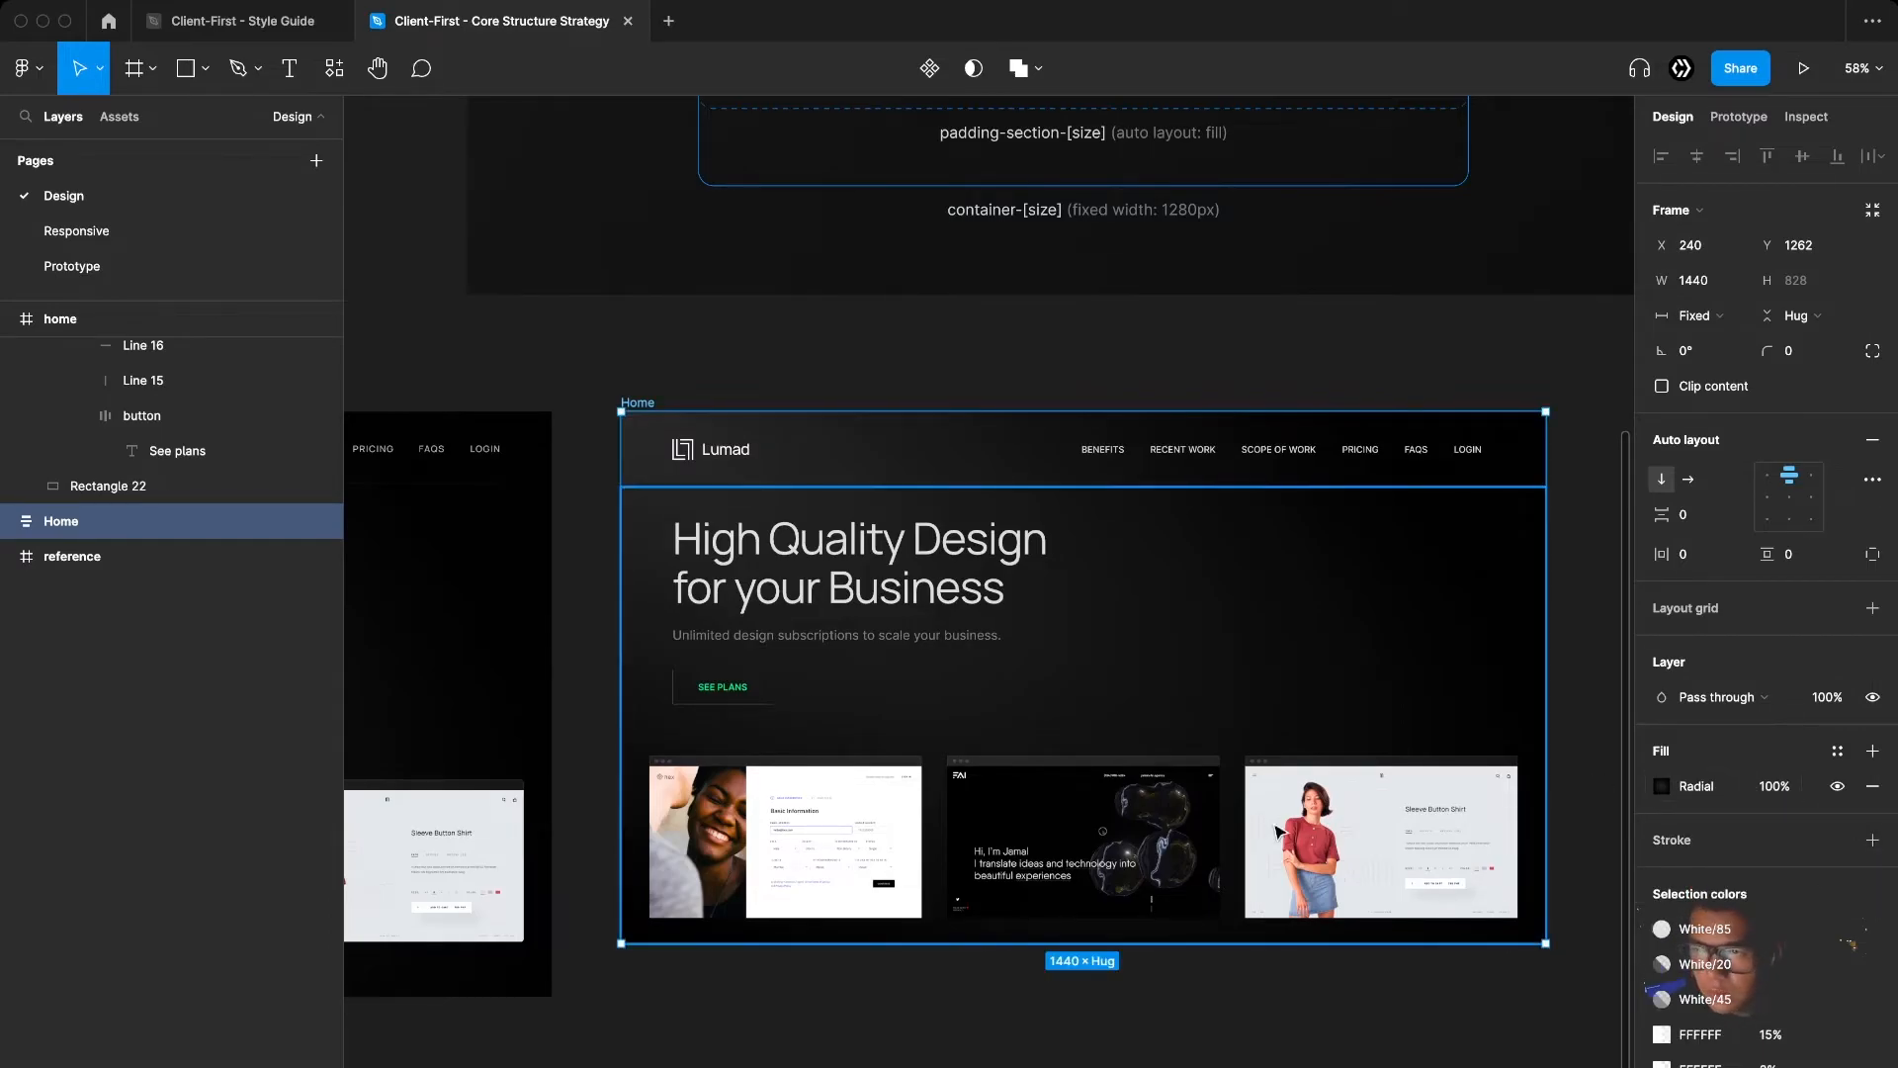
click(1144, 987)
scroll(1142, 985, down, 1)
scroll(1142, 969, down, 2)
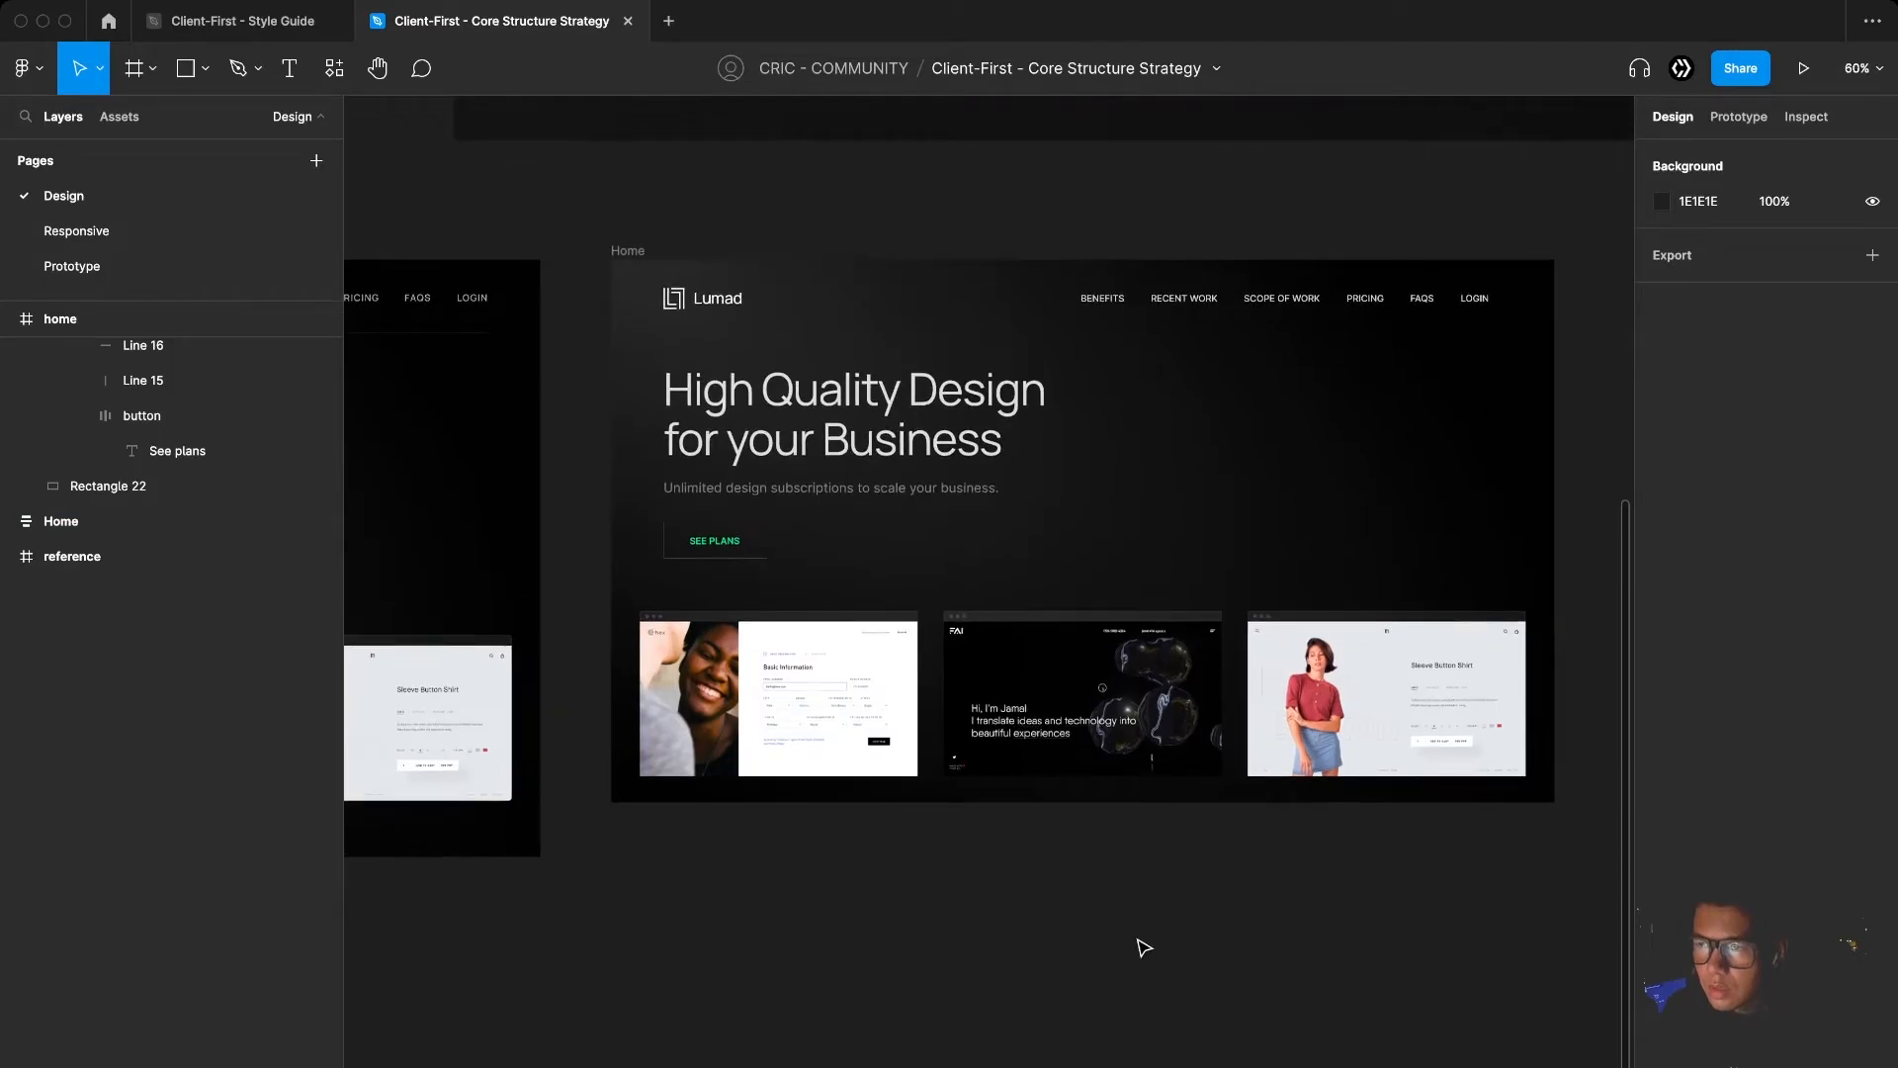
scroll(1220, 886, up, 2)
scroll(1224, 888, up, 1)
scroll(1275, 924, down, 4)
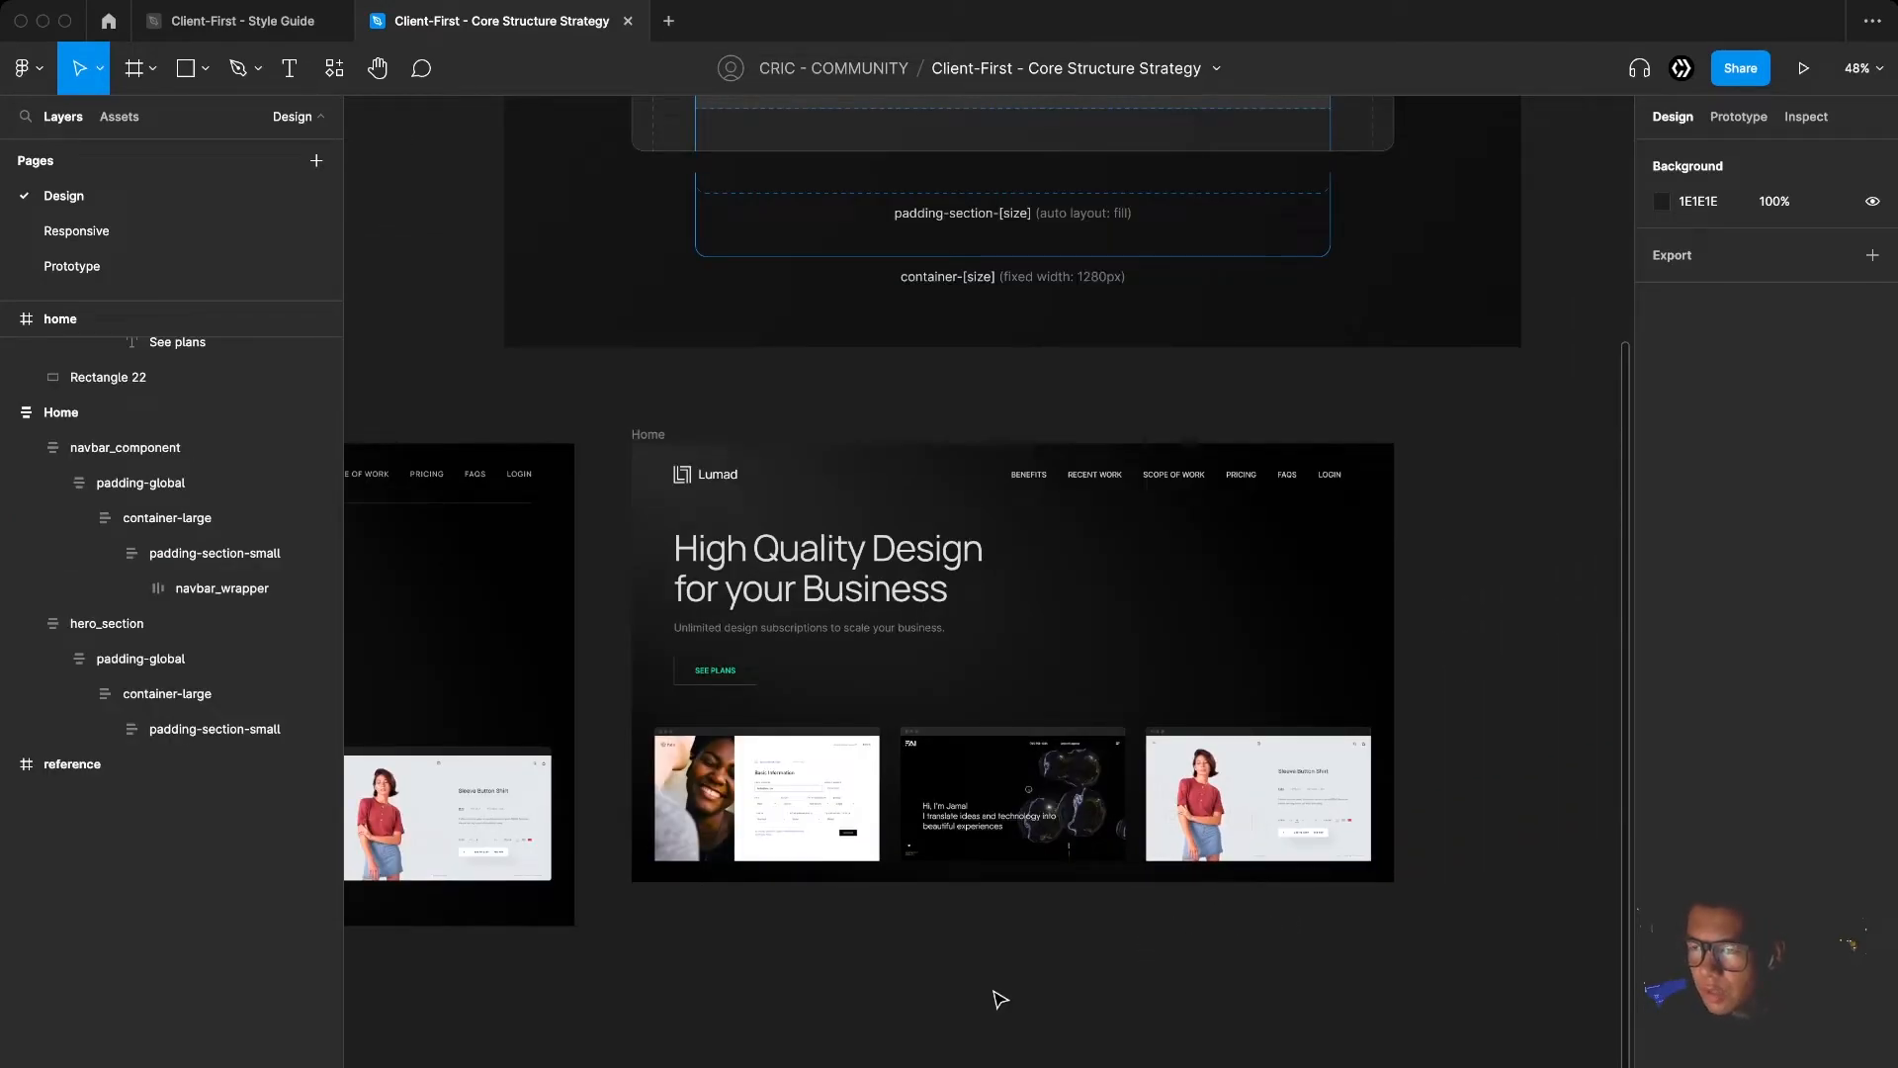
Make a 768-wide duplicate of the rebuilt Home frame and move it clear of the original
click(649, 435)
scroll(850, 927, down, 3)
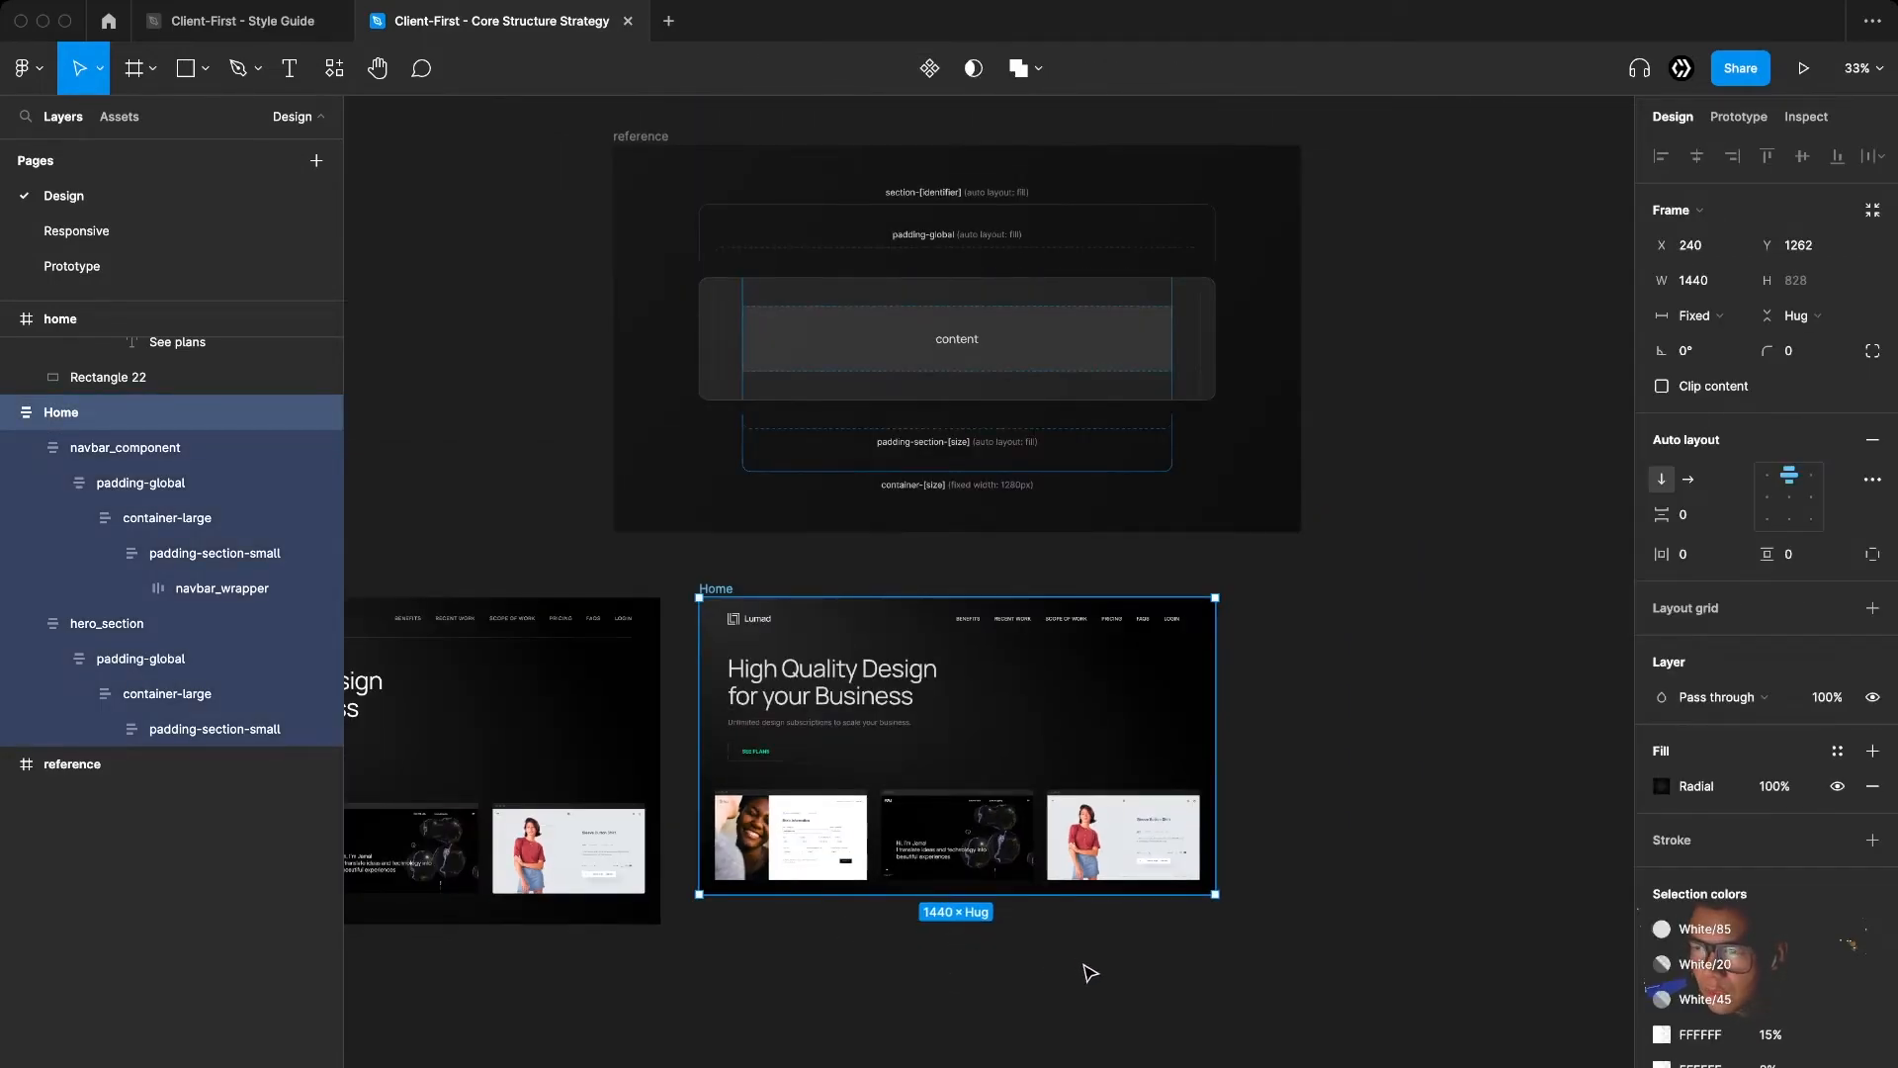
key(super+d)
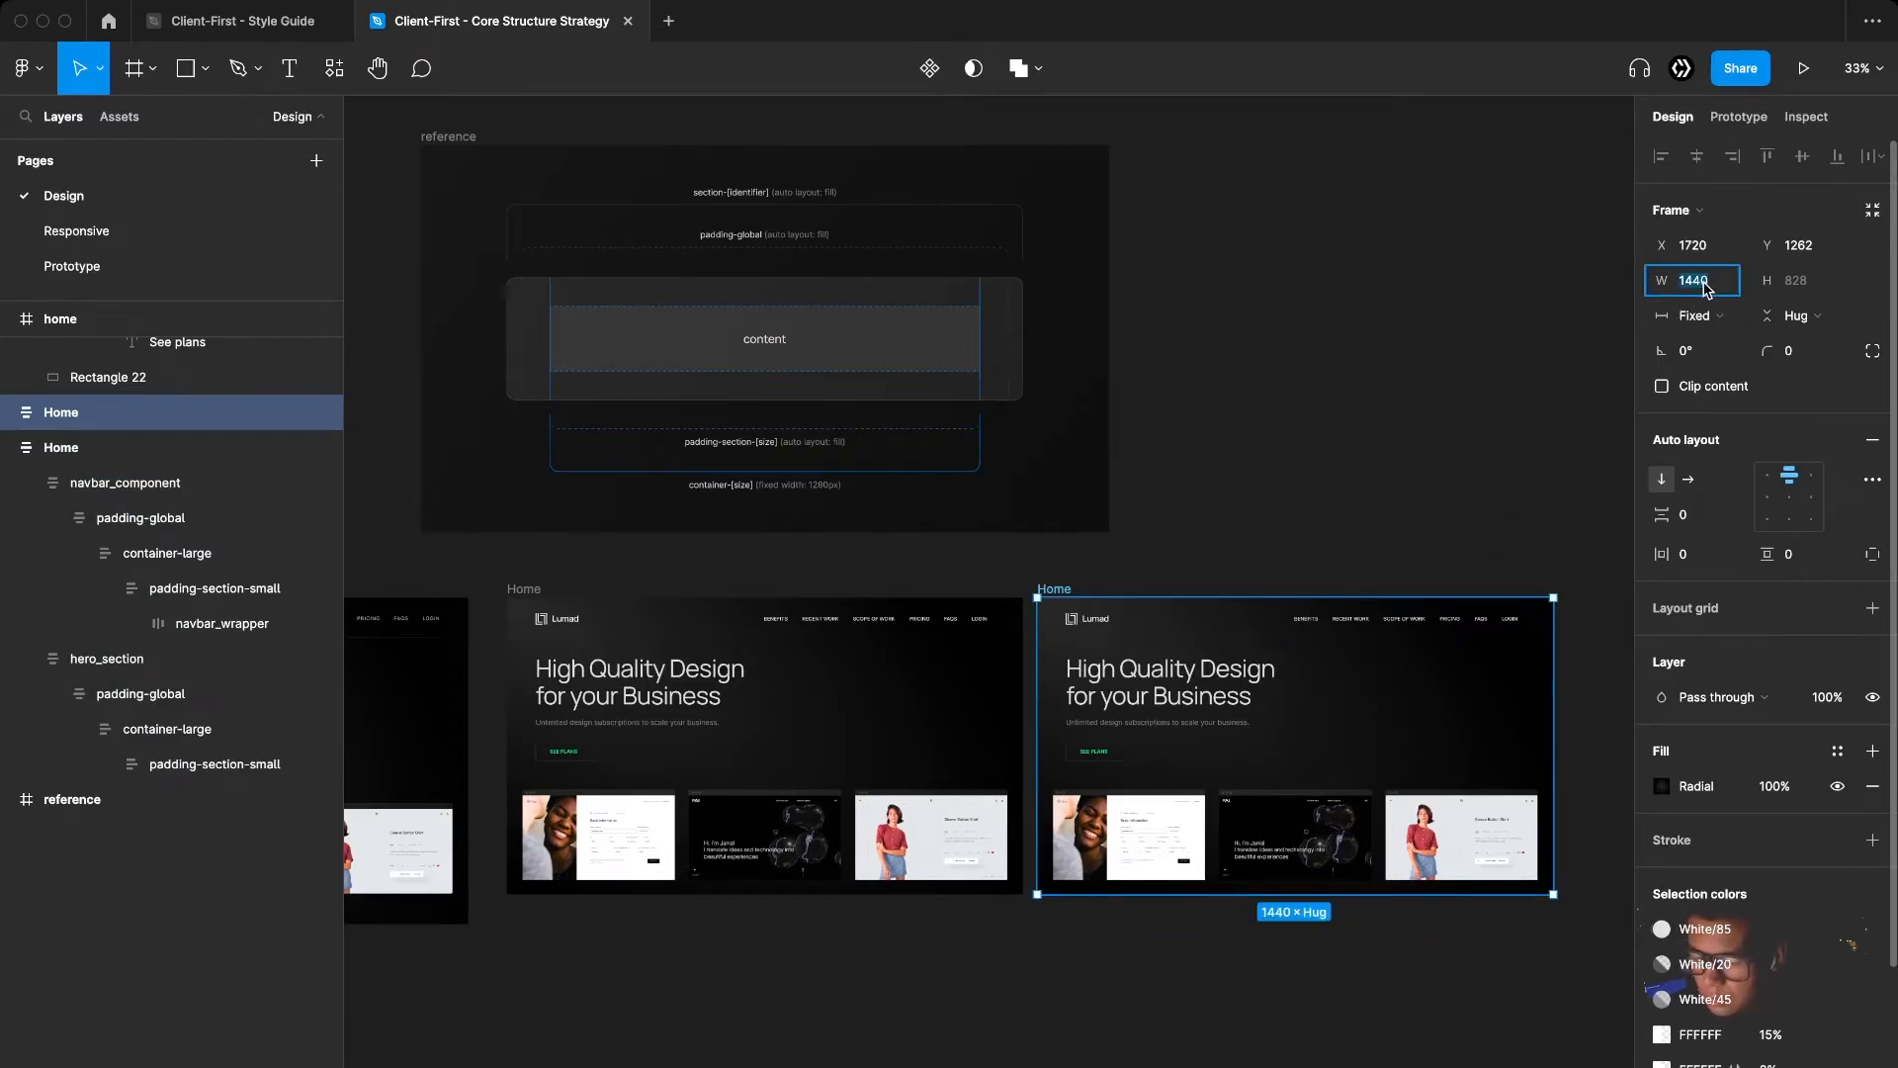
text(768)
key(Return)
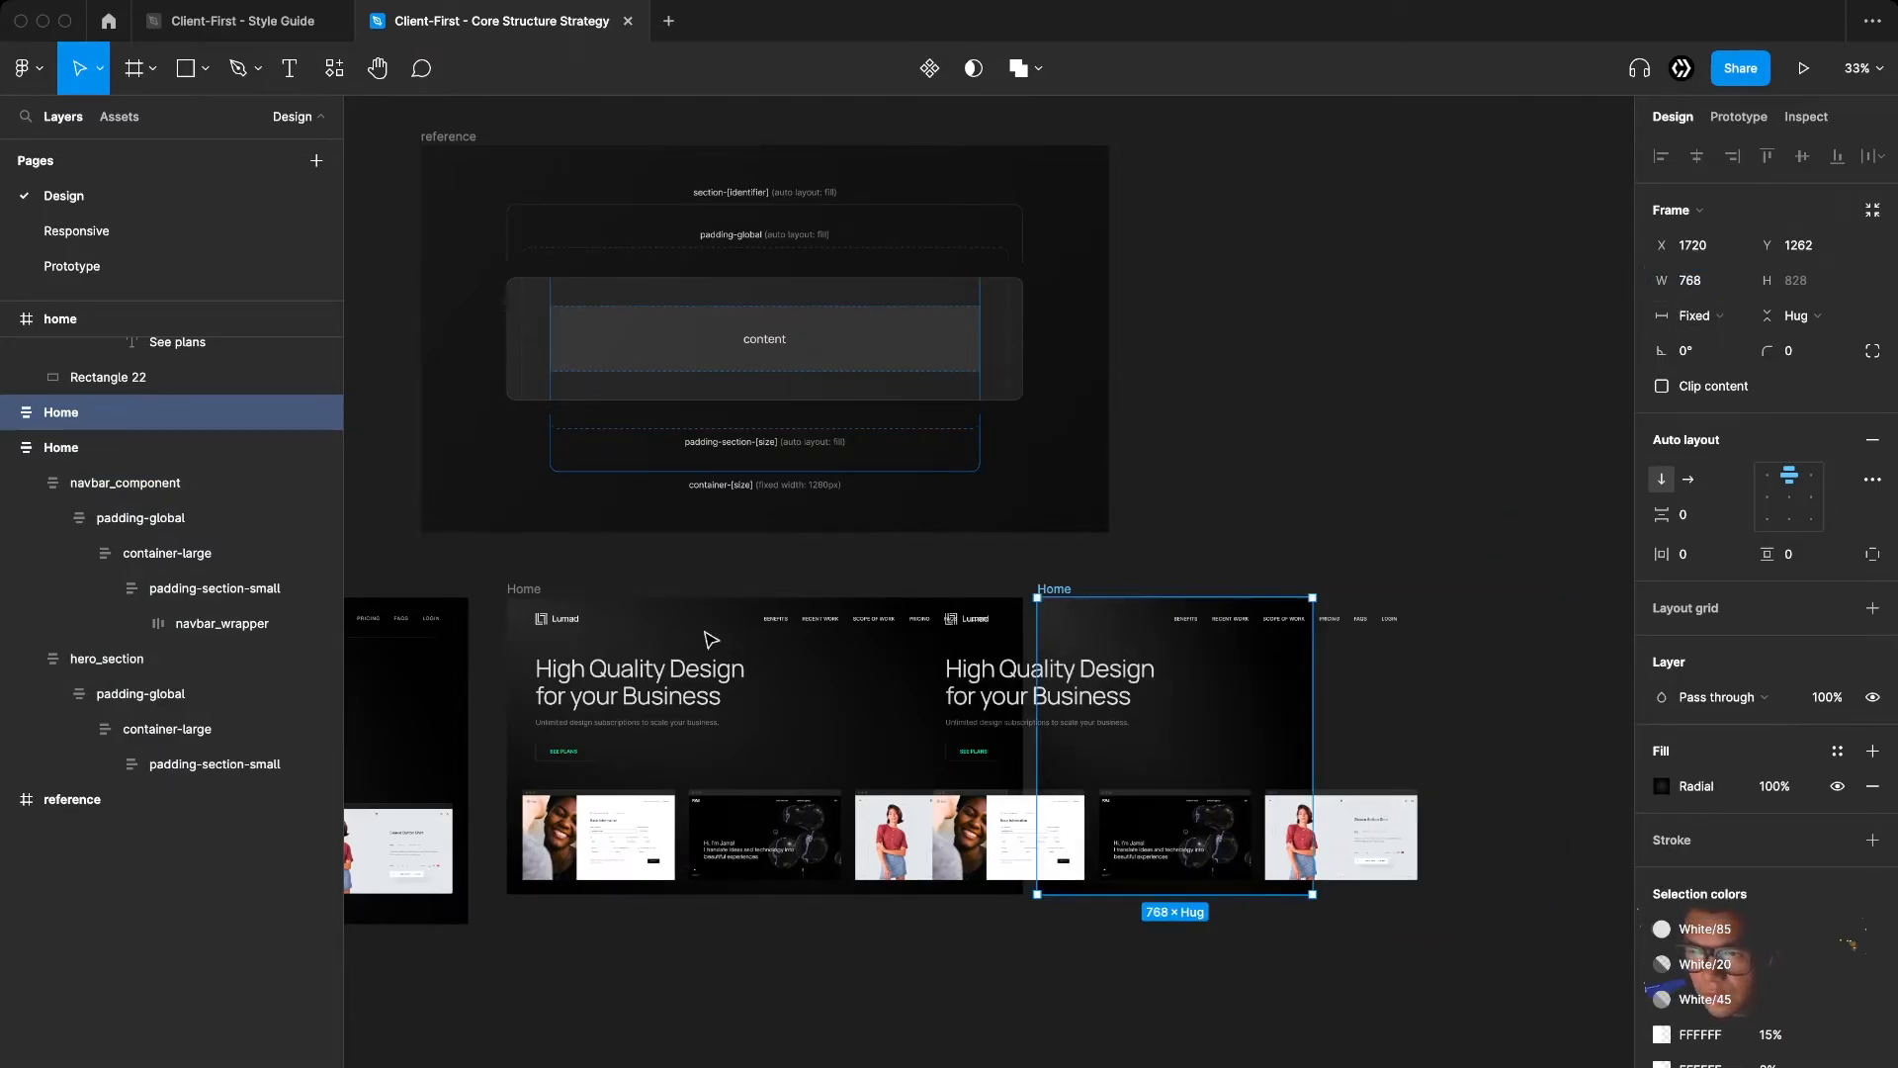
drag(1093, 620, 1253, 617)
Set the width of the navbar and hero container-large frames in the 768-wide Home copy to 688
scroll(1169, 499, right, 3)
scroll(1140, 598, up, 2)
scroll(1146, 605, up, 3)
click(1000, 524)
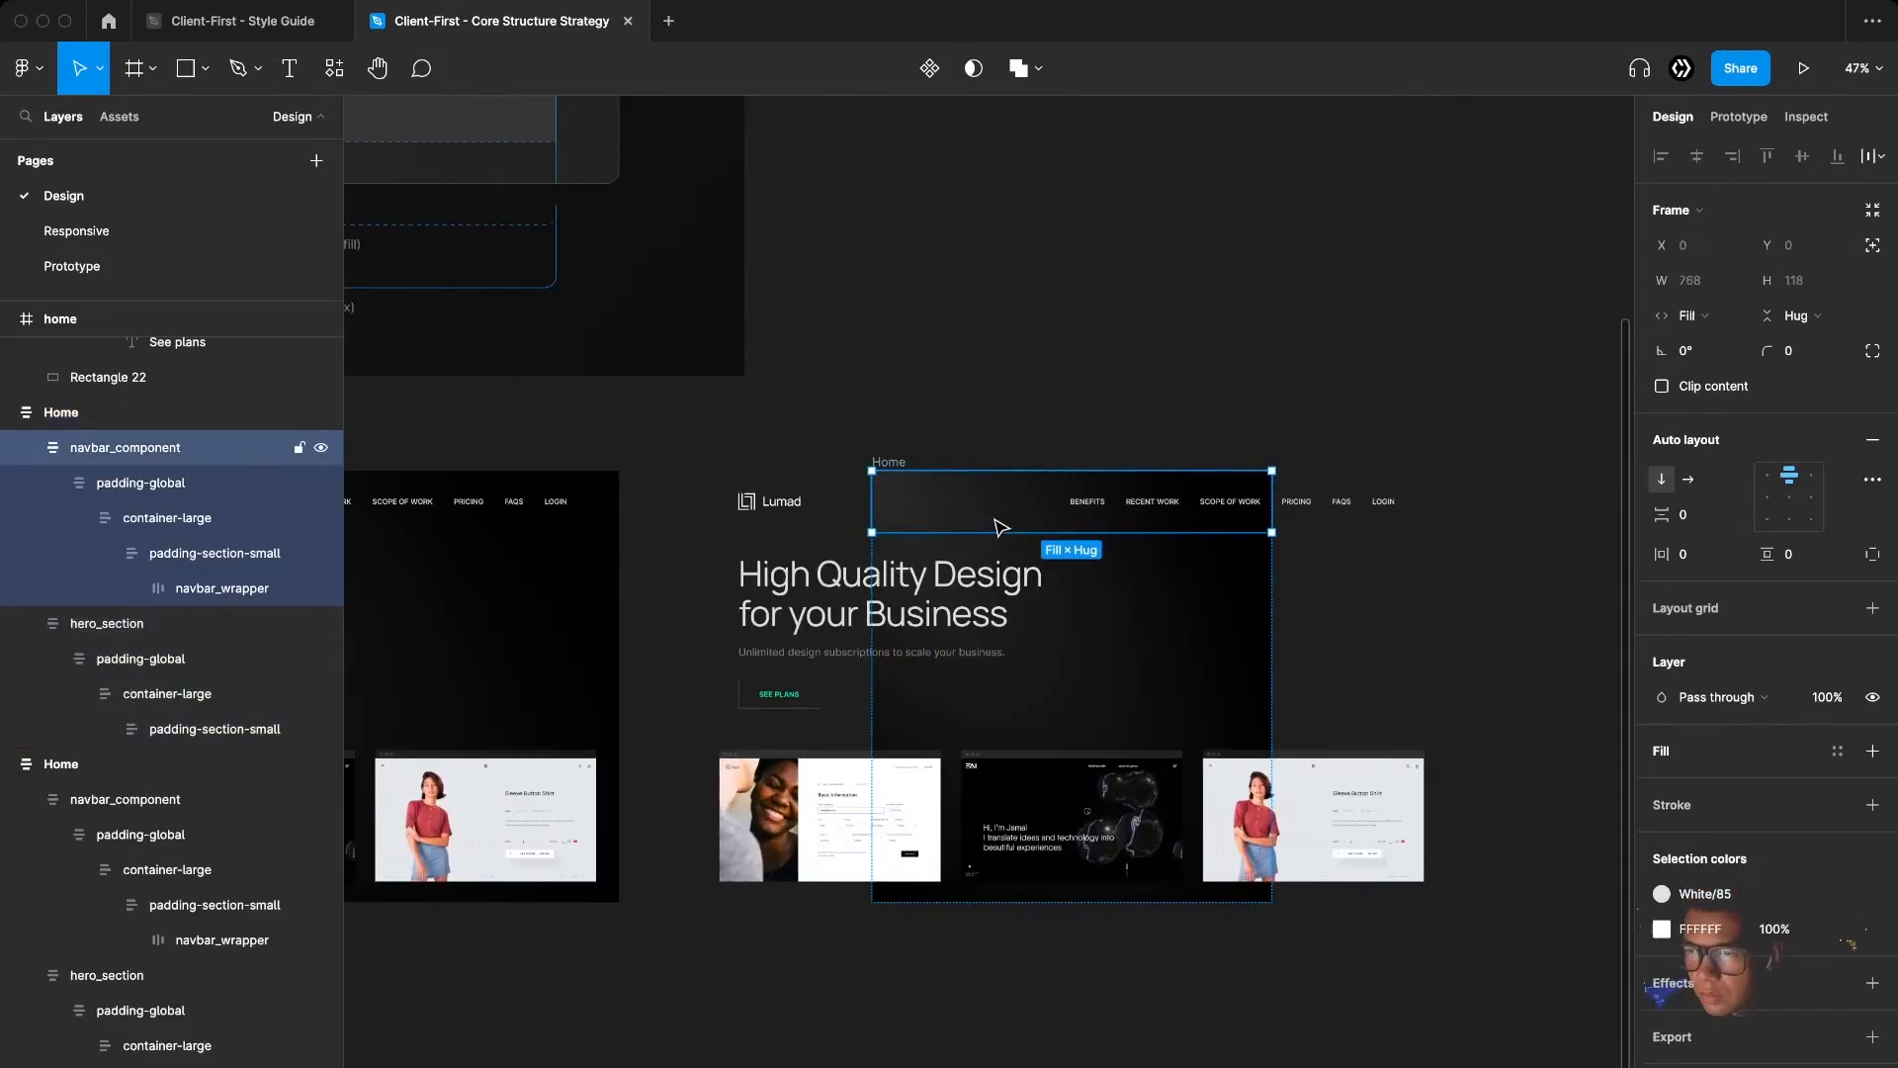
click(814, 509)
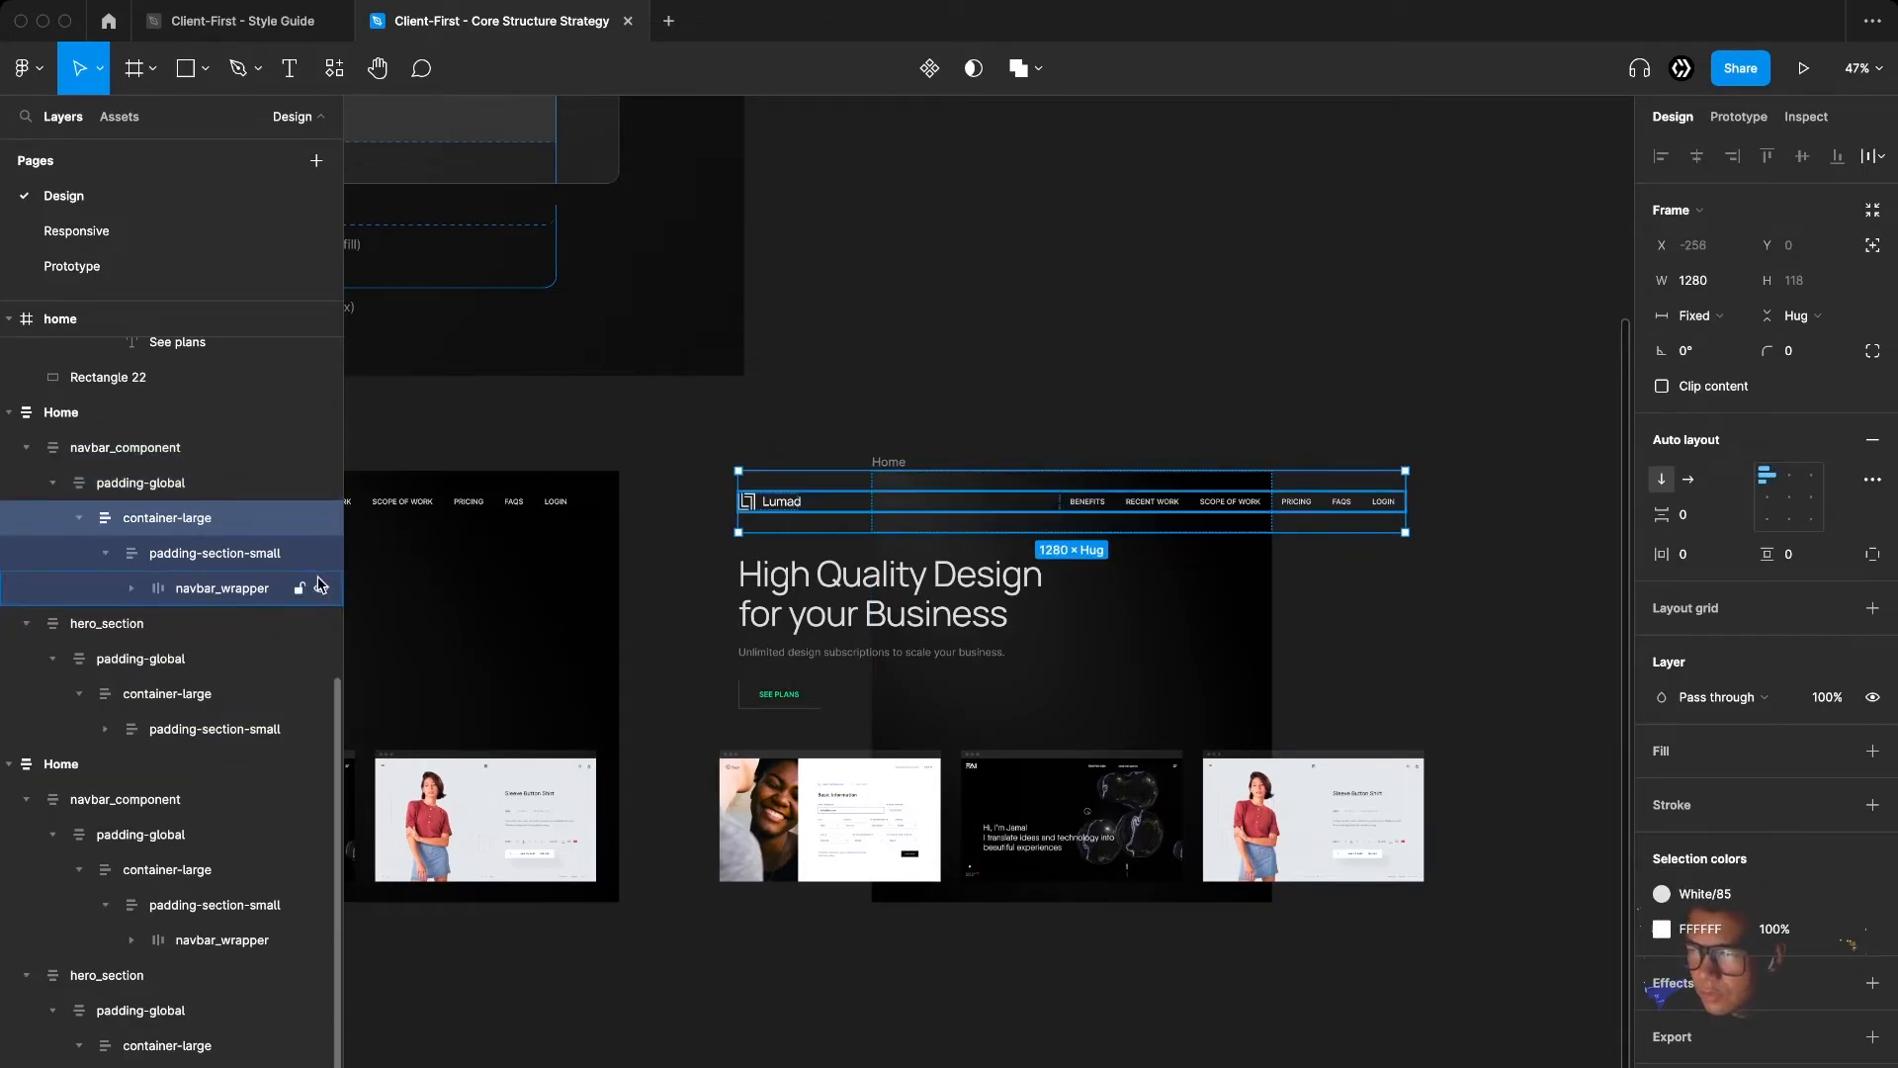
shift+click(170, 697)
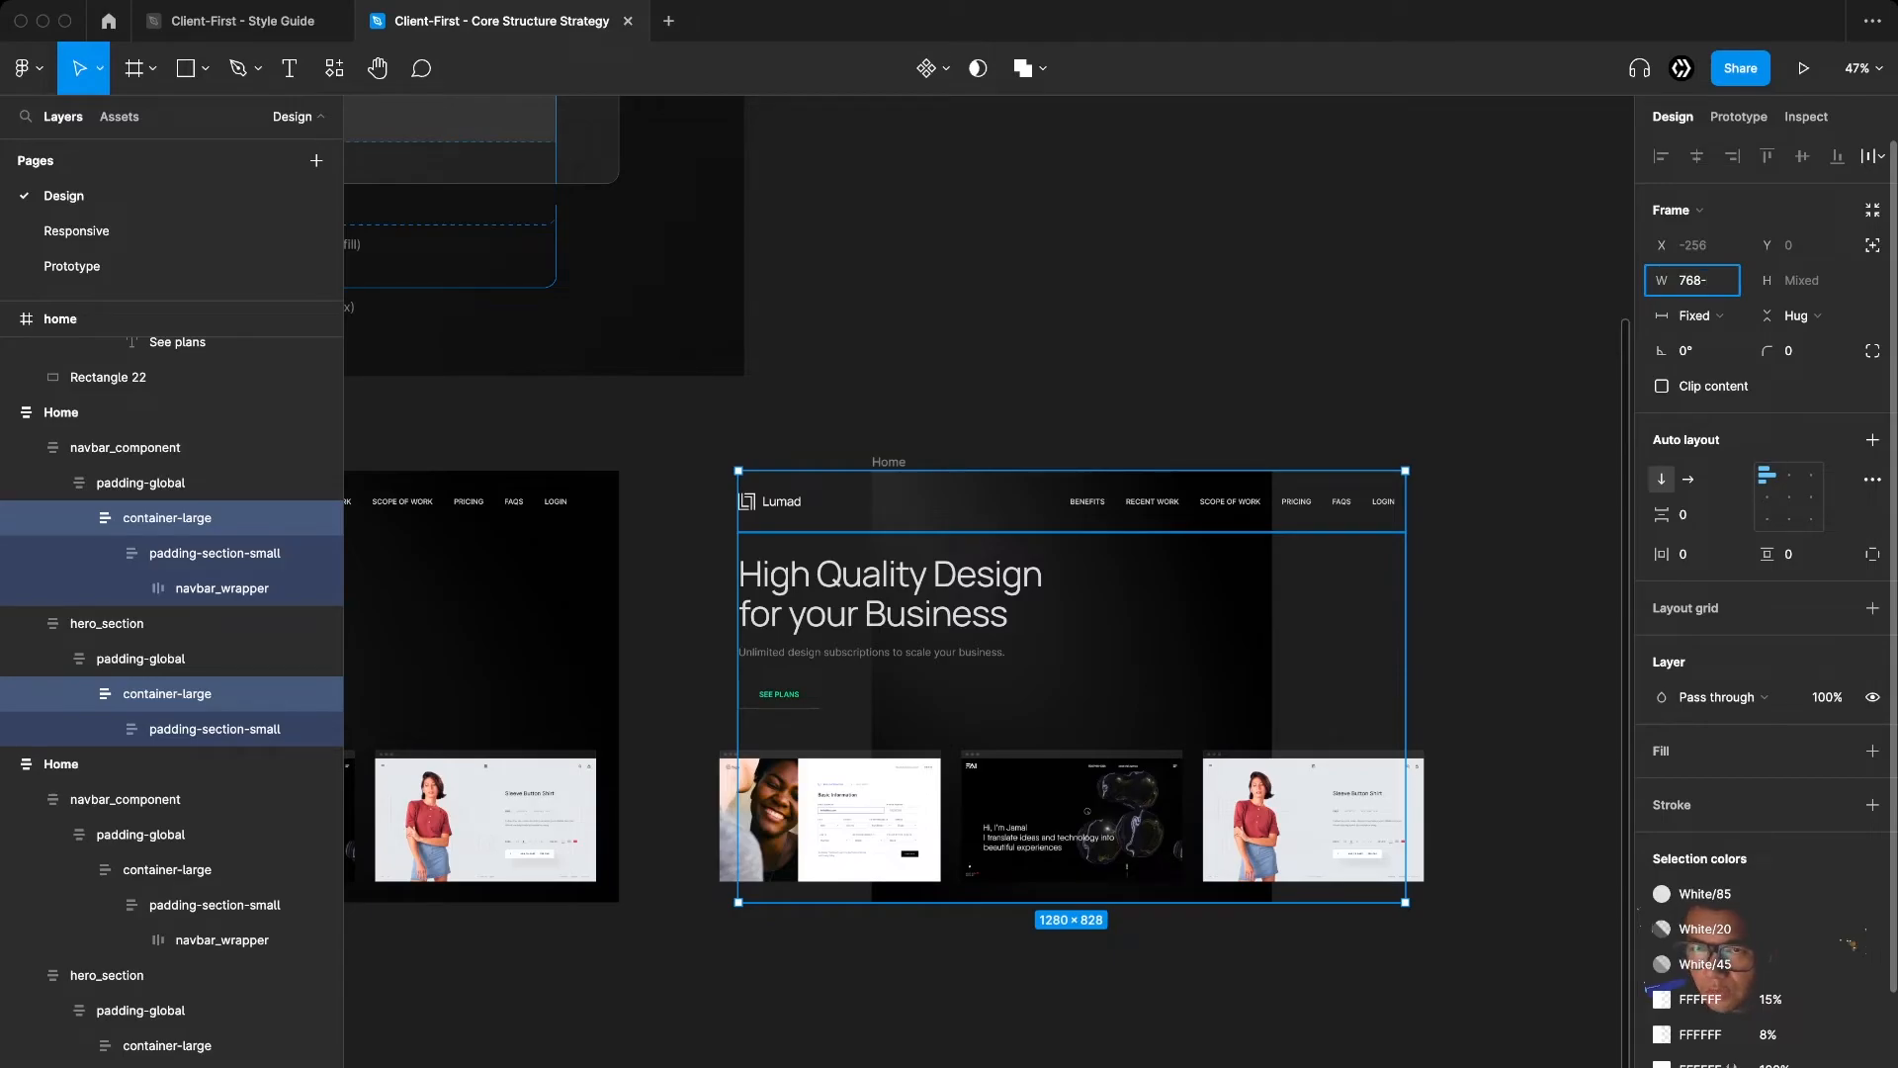
key(Return)
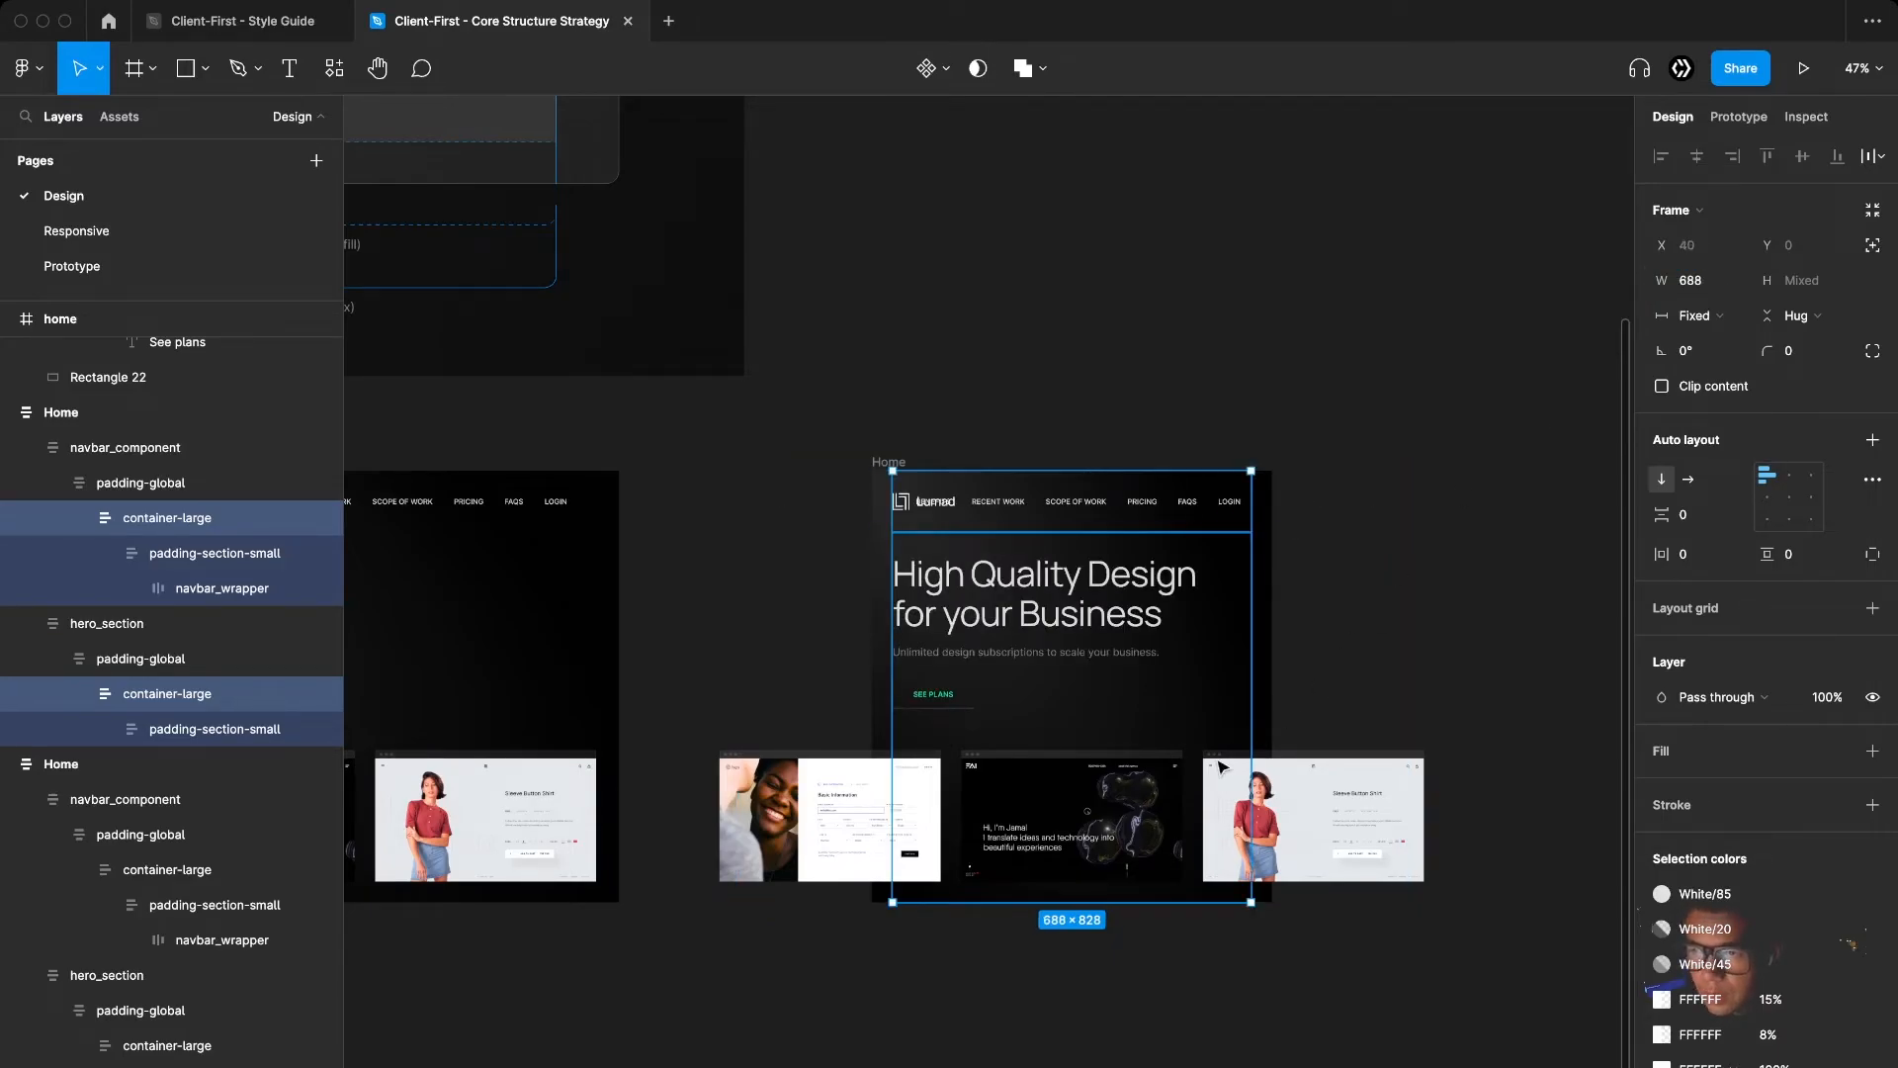
Align the contents of the hero_list frame in the 768-wide Home copy to the top left
scroll(1124, 856, up, 2)
click(1109, 842)
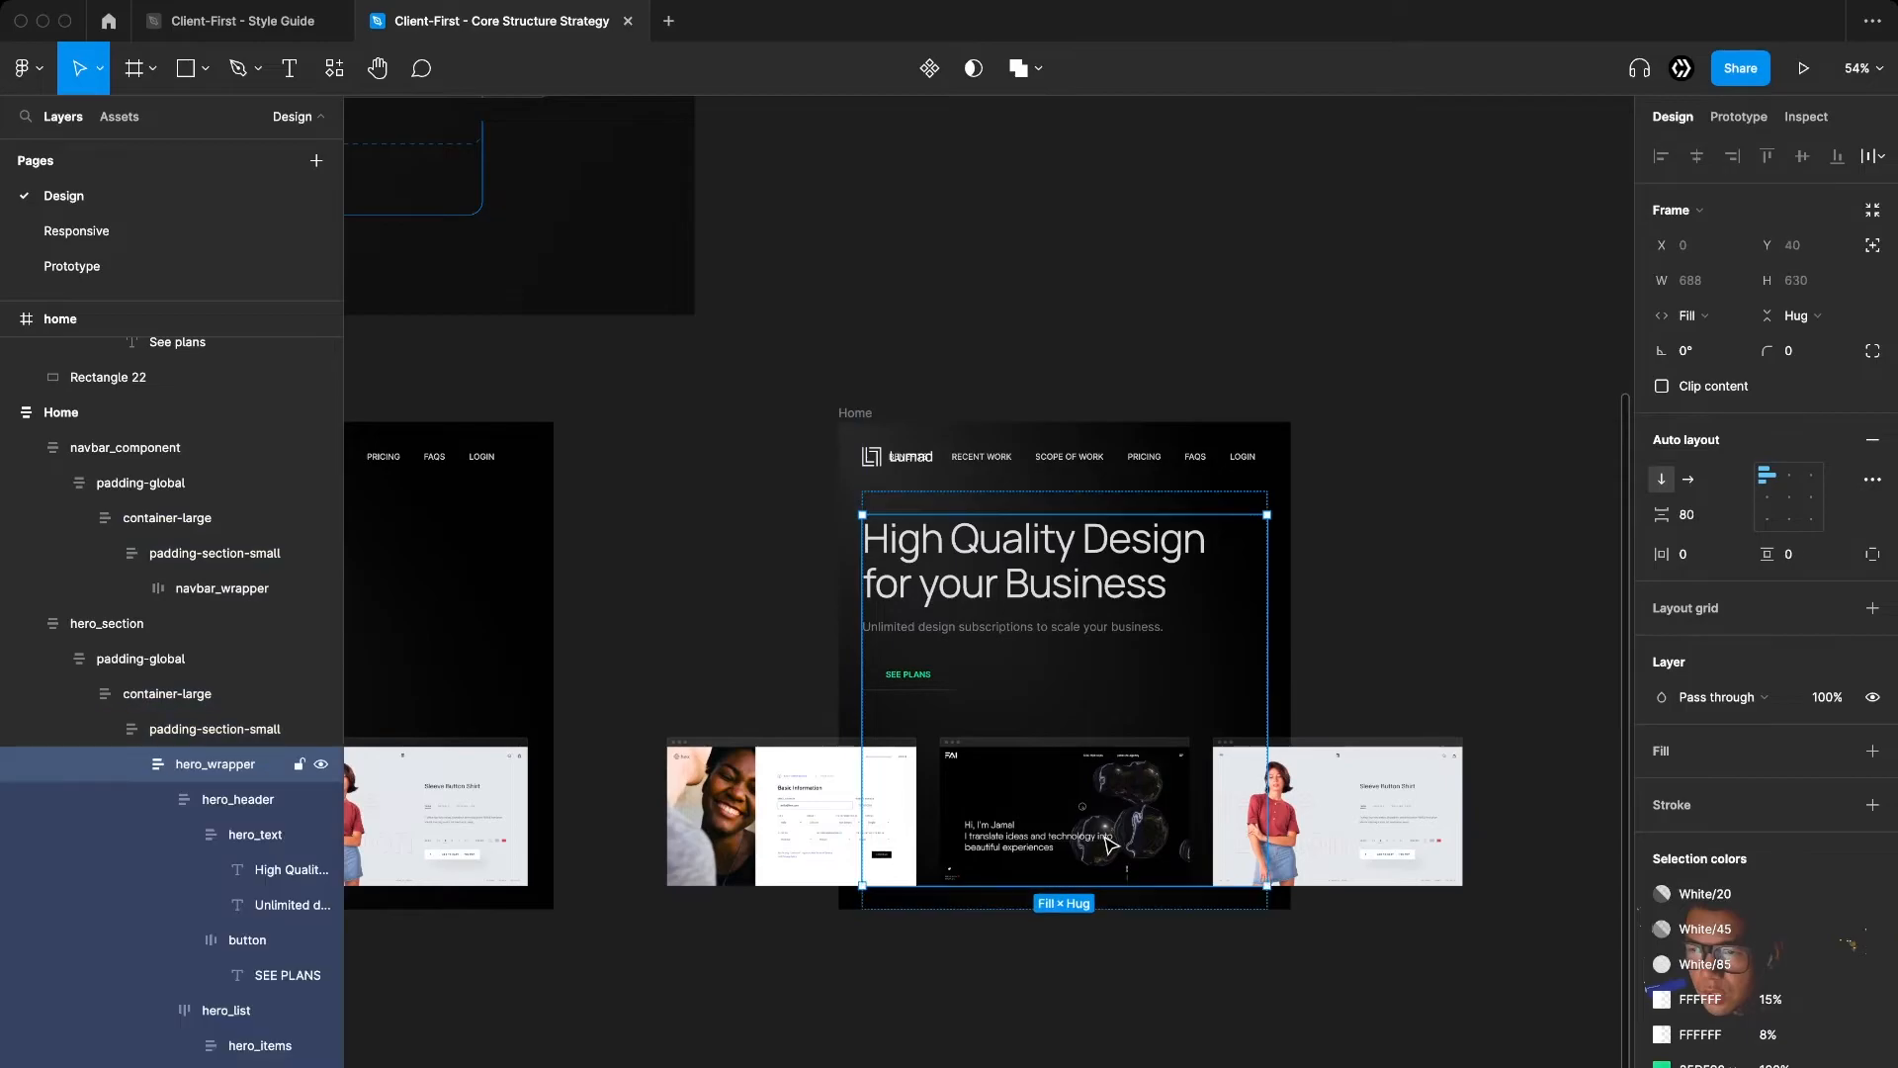
click(1109, 842)
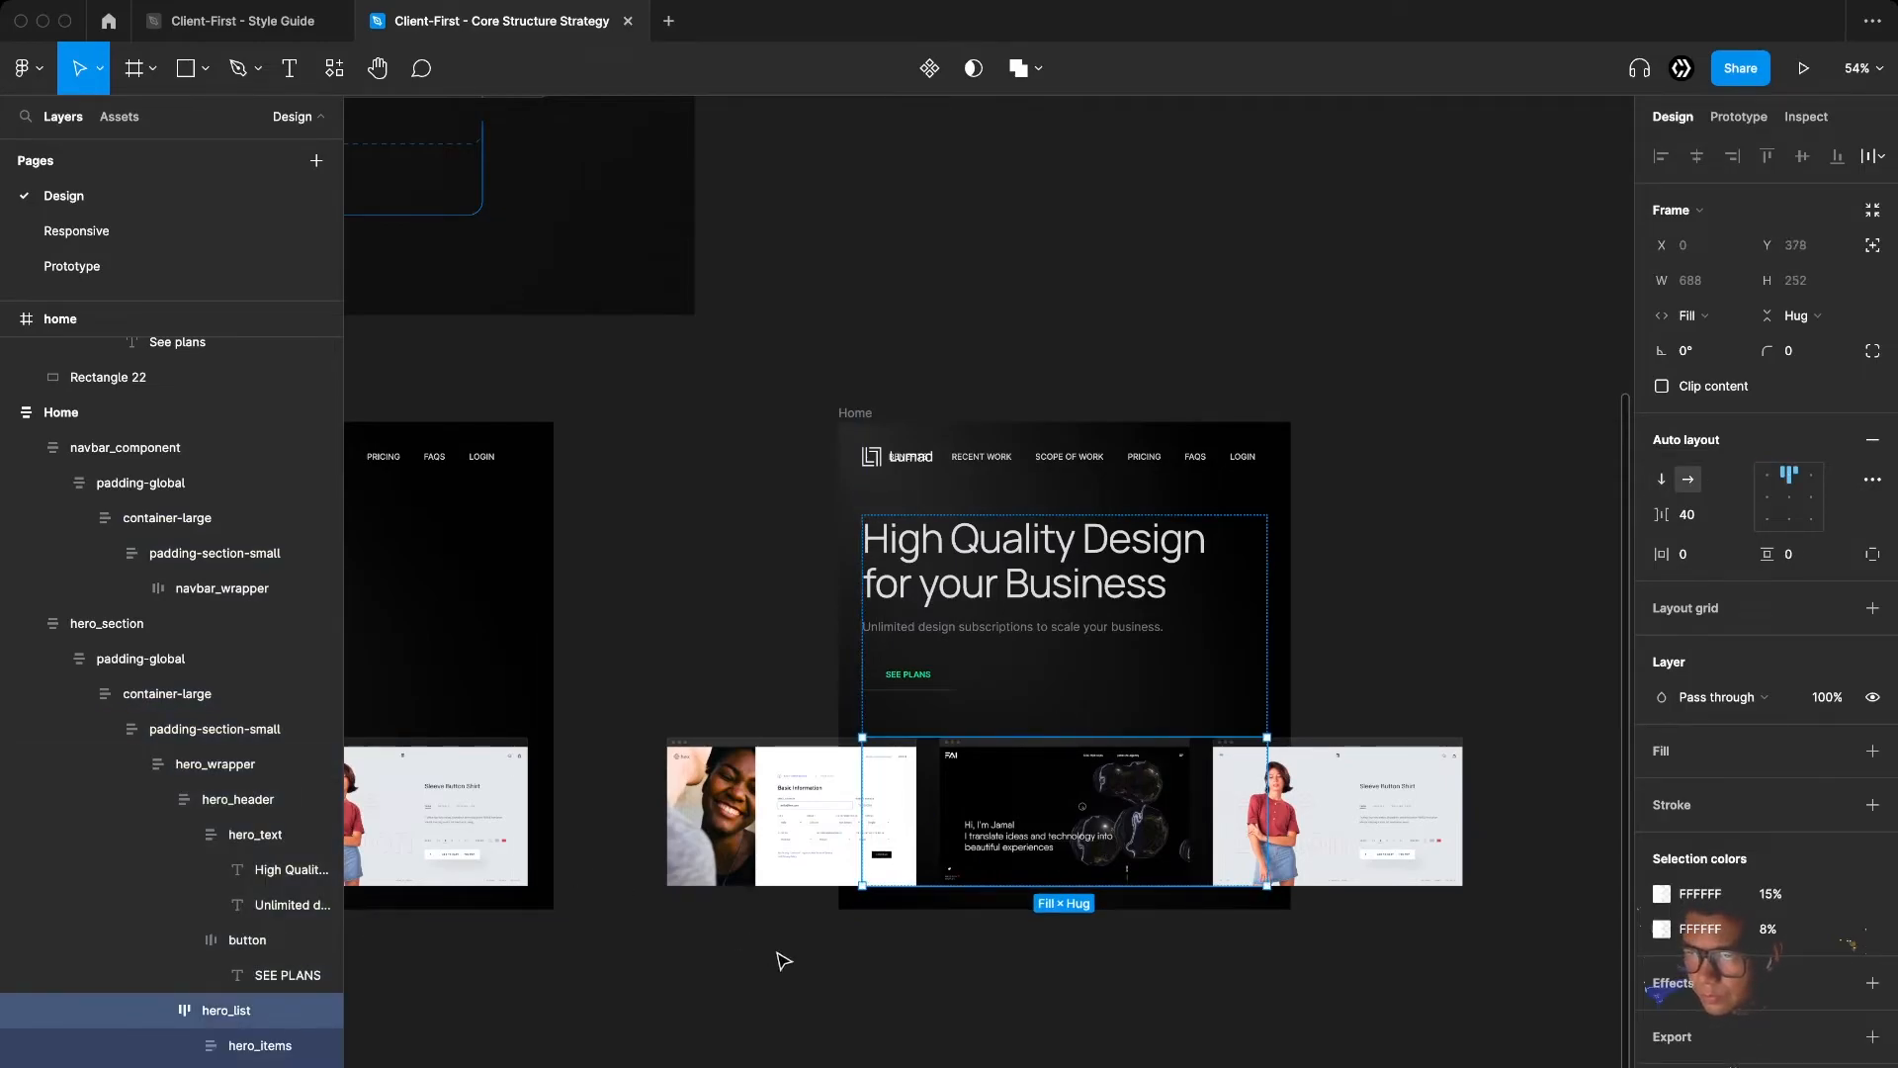
scroll(228, 1028, down, 2)
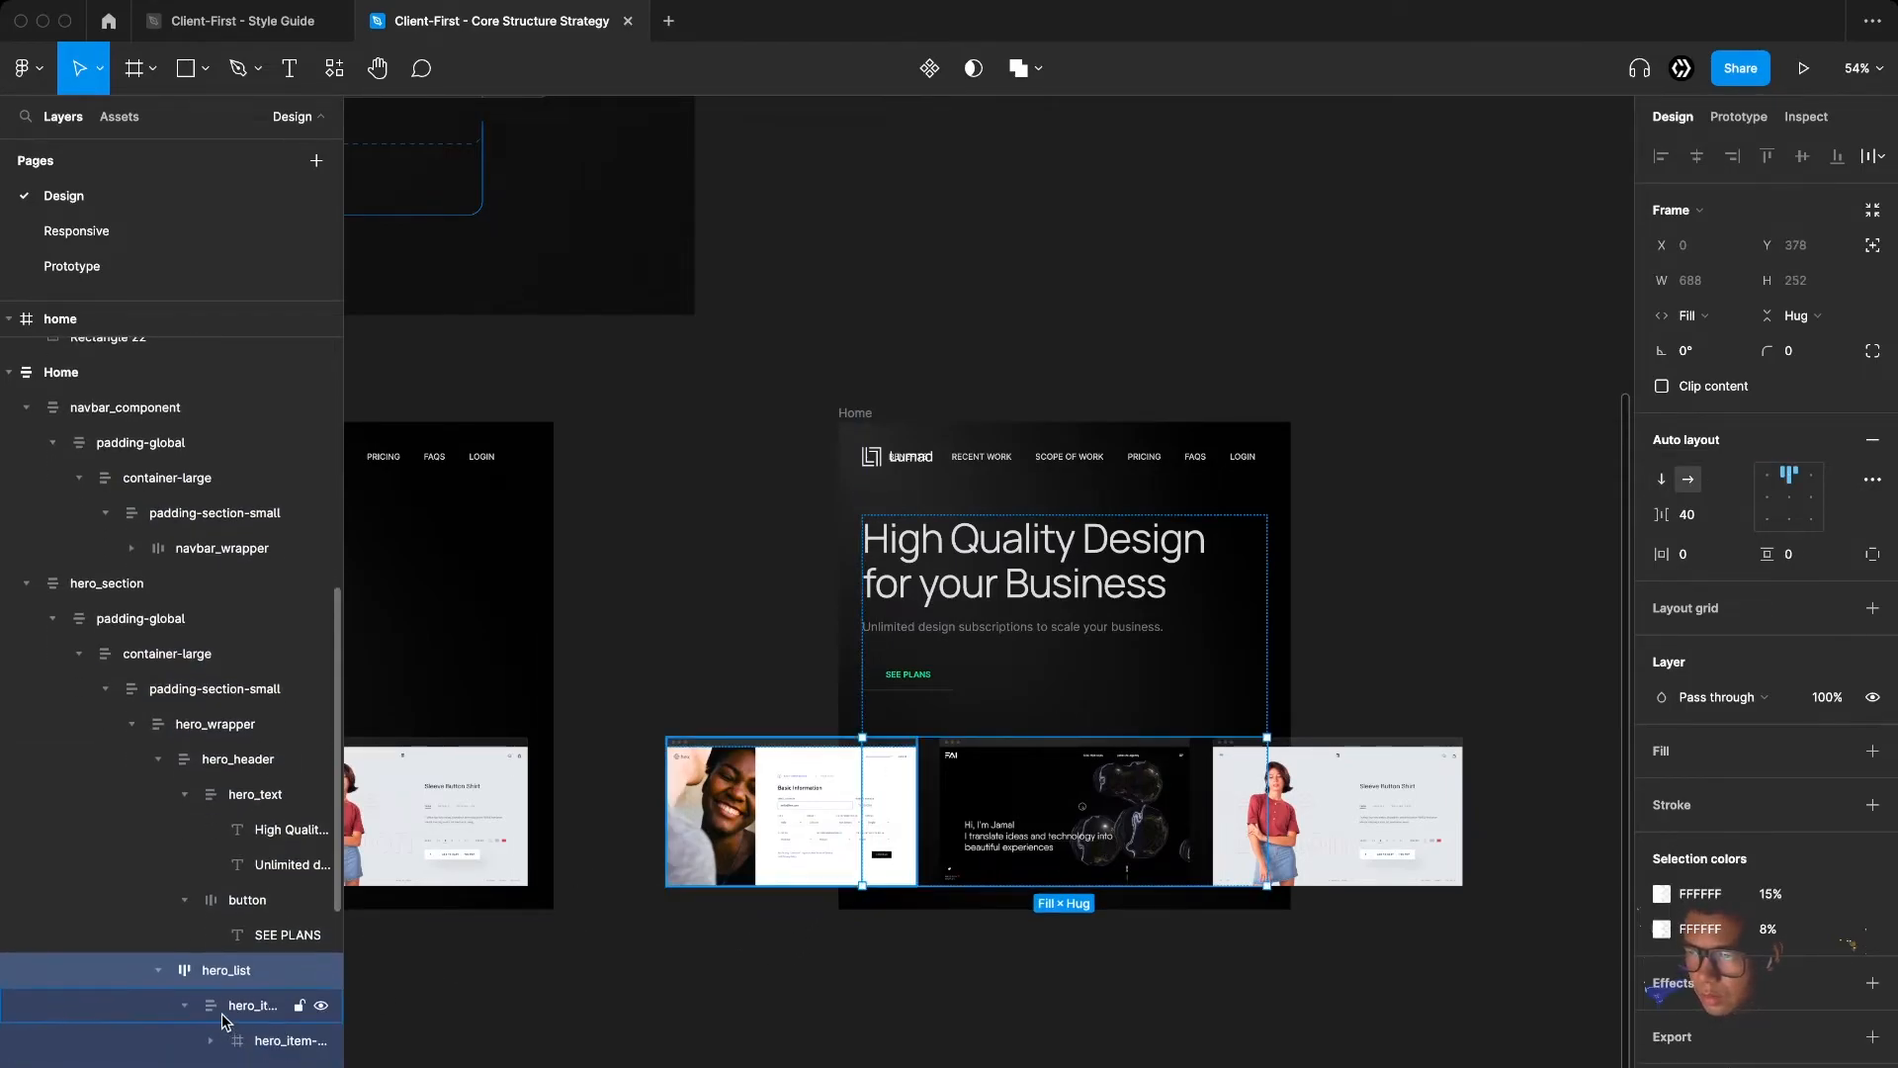
click(1767, 475)
scroll(1137, 909, down, 1)
scroll(1161, 902, up, 2)
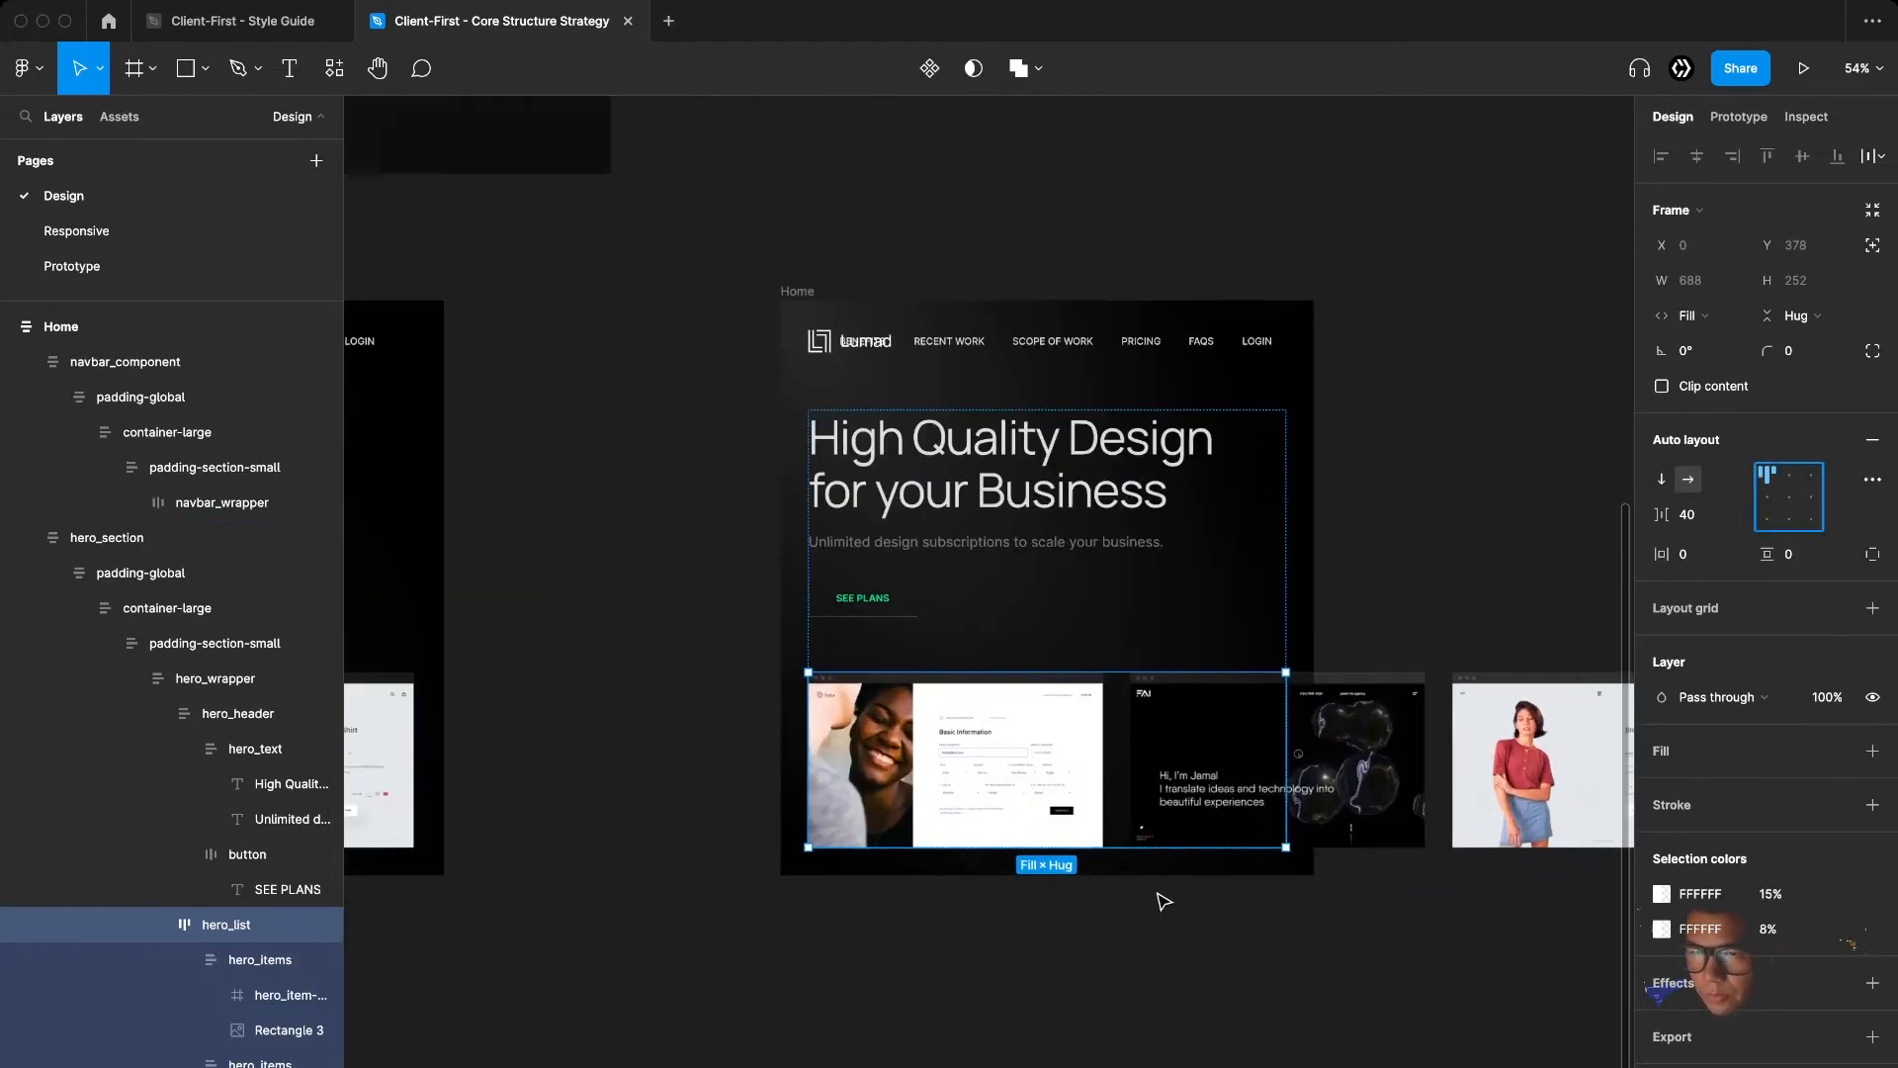
click(1262, 935)
Enable content clipping on the 768-wide Home frame to cut off the overflowing hero cards
click(797, 290)
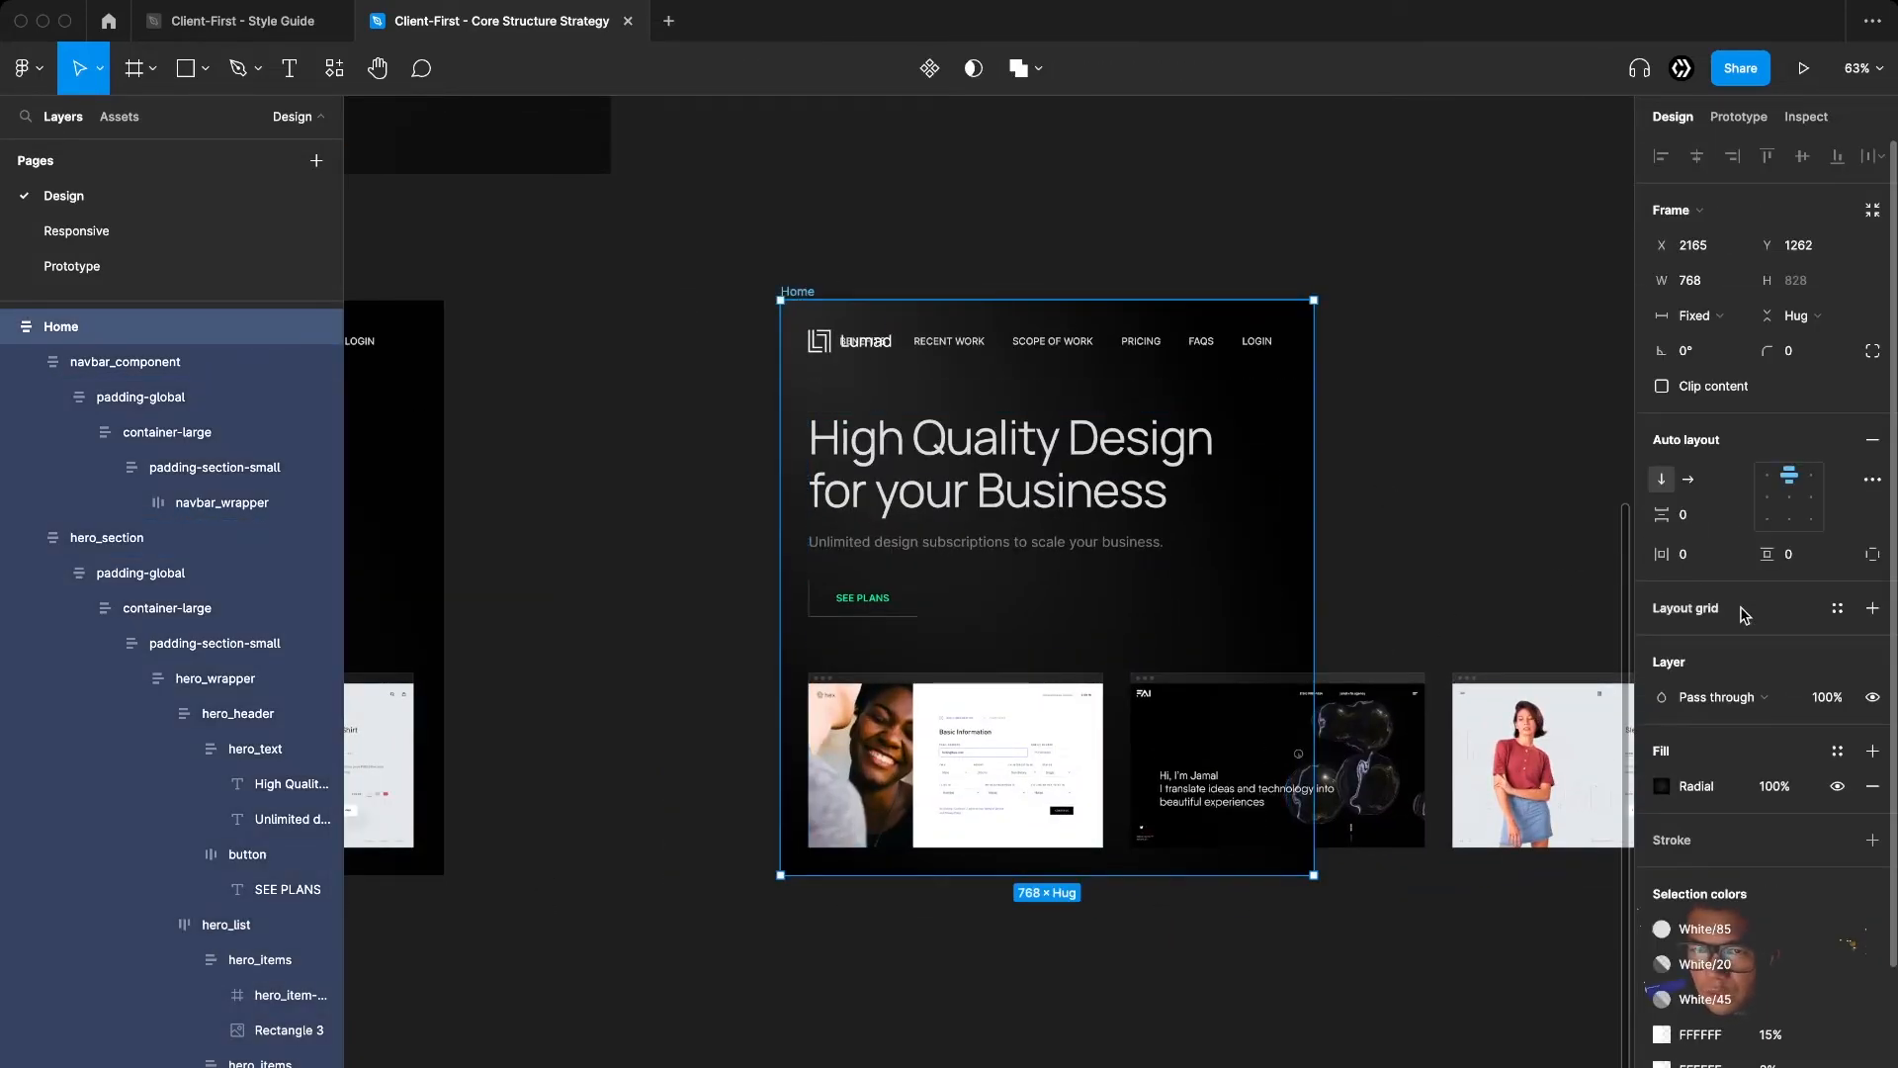
click(1662, 386)
click(1380, 545)
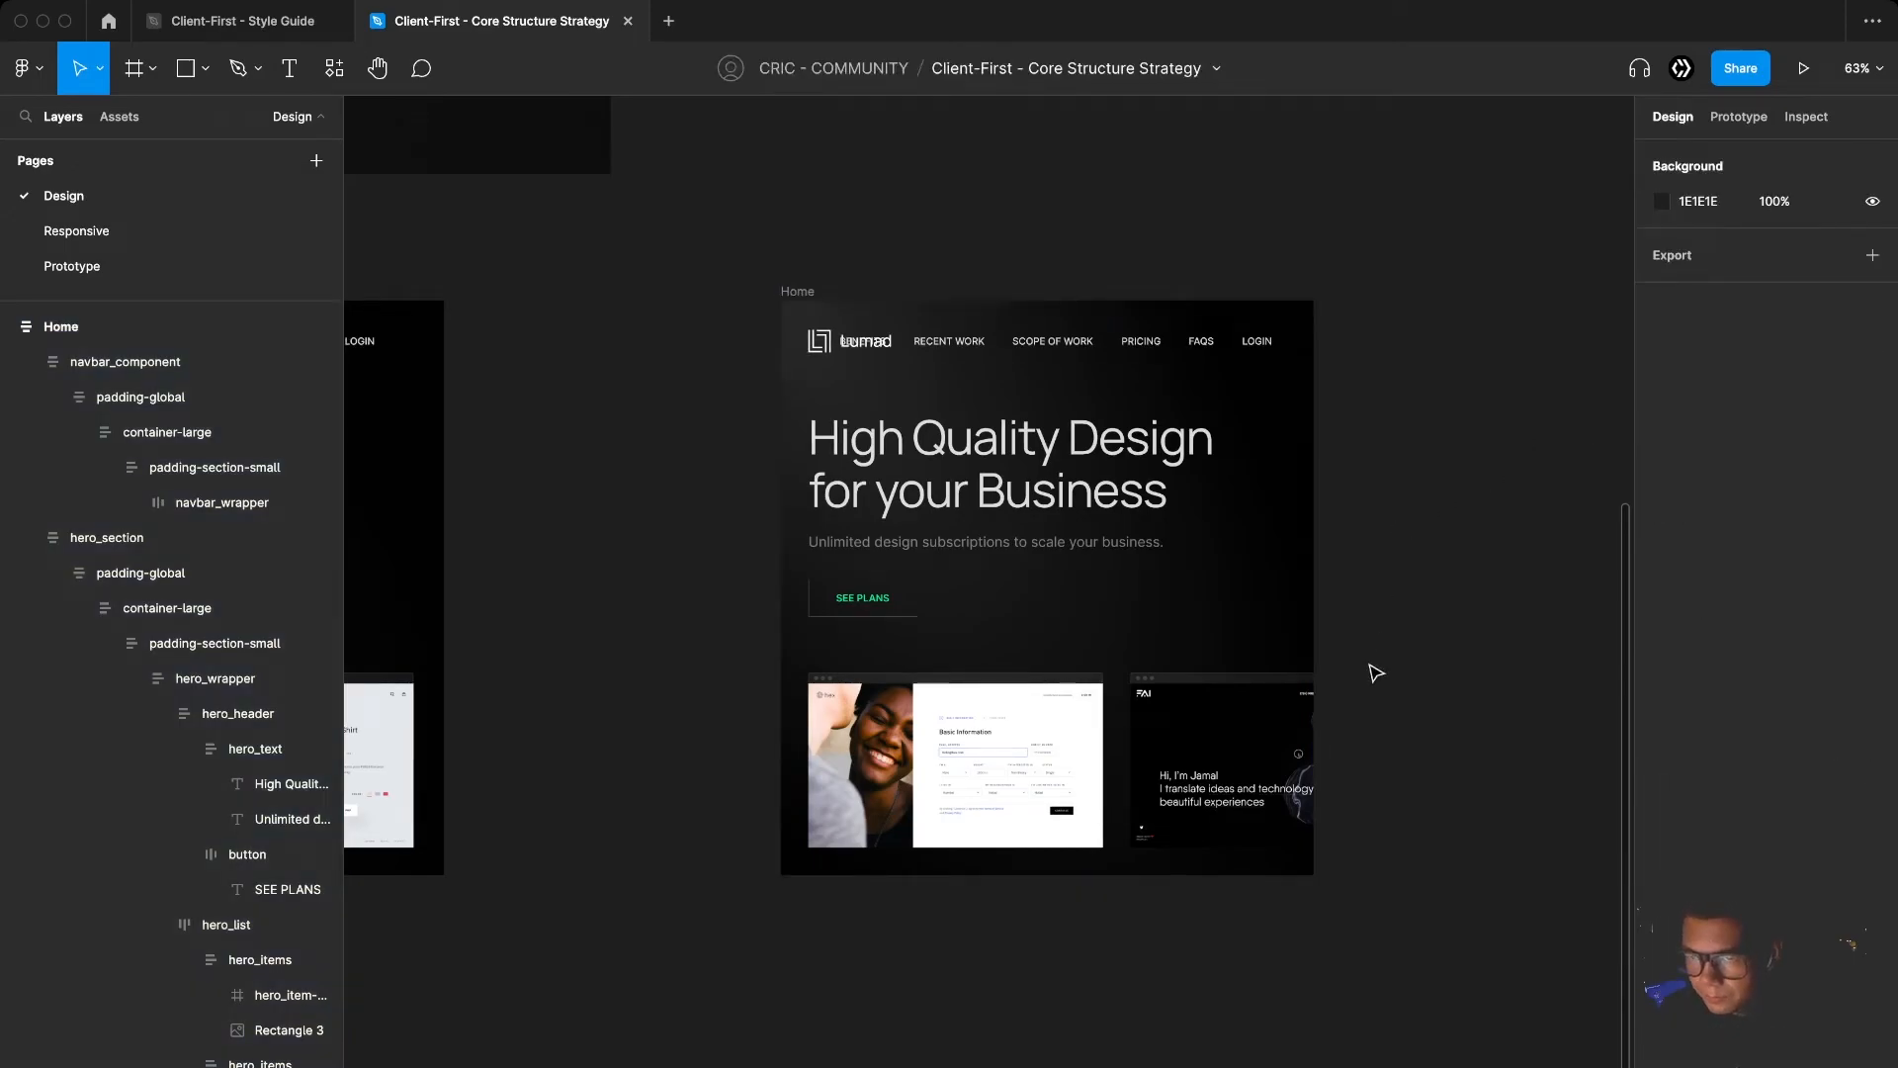
scroll(1396, 716, up, 2)
scroll(1065, 615, down, 2)
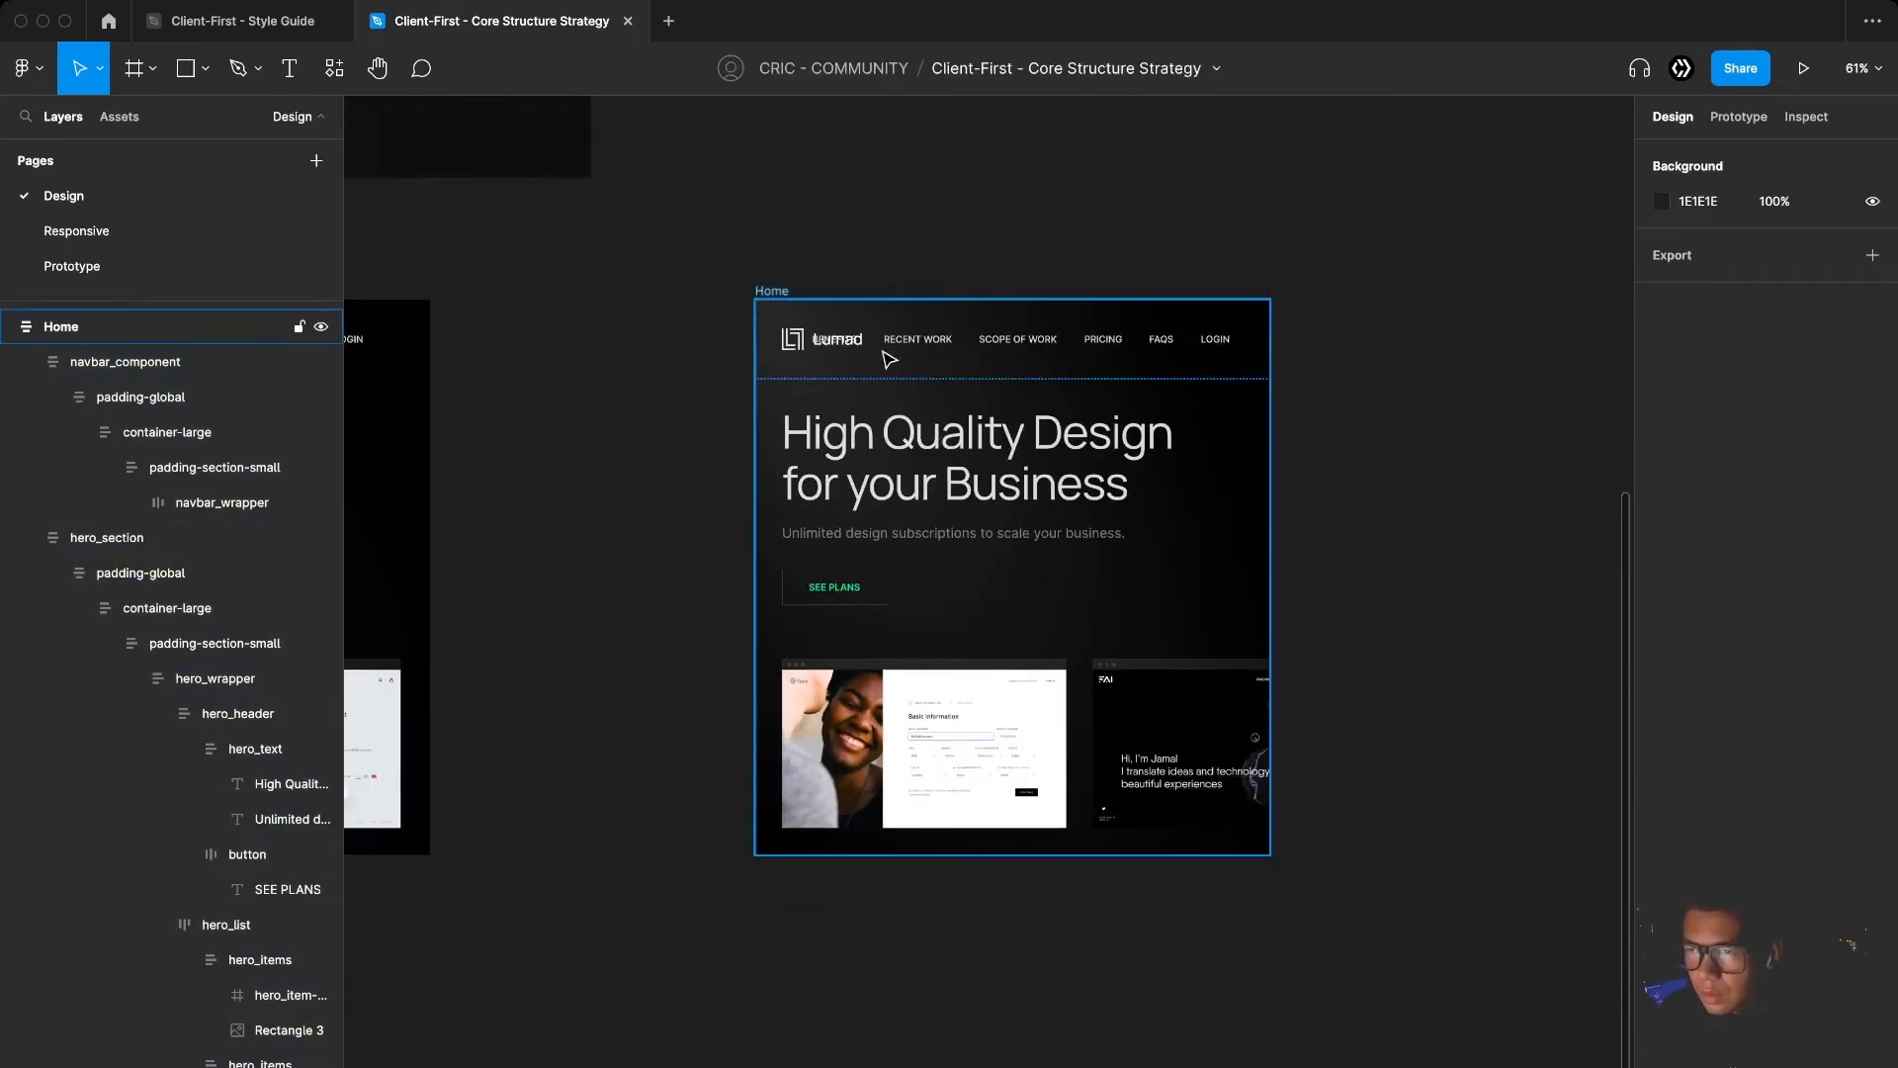
Hide the navbar_nav-menu layer in the 768-wide Home's navbar_wrapper and show the navbar_menu-button layer instead
super+click(889, 338)
click(1017, 345)
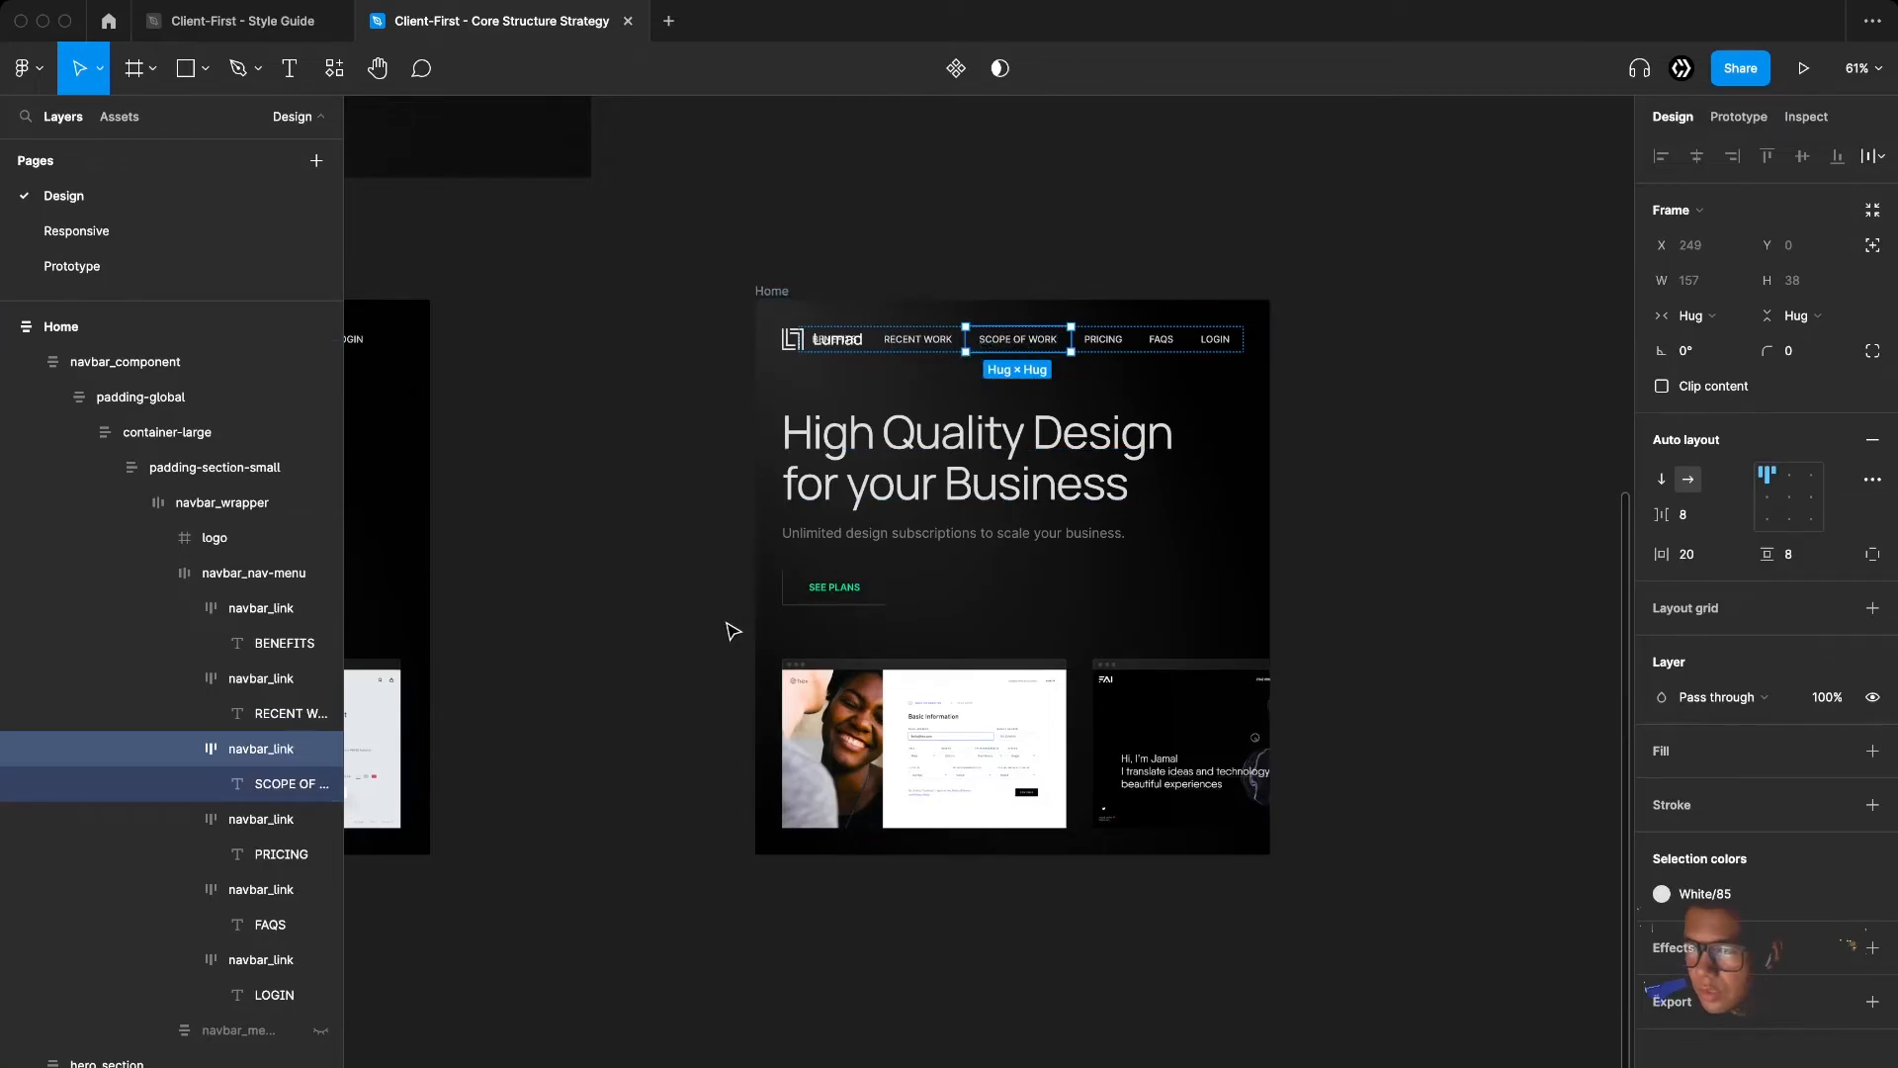
scroll(733, 631, left, 5)
super+click(890, 353)
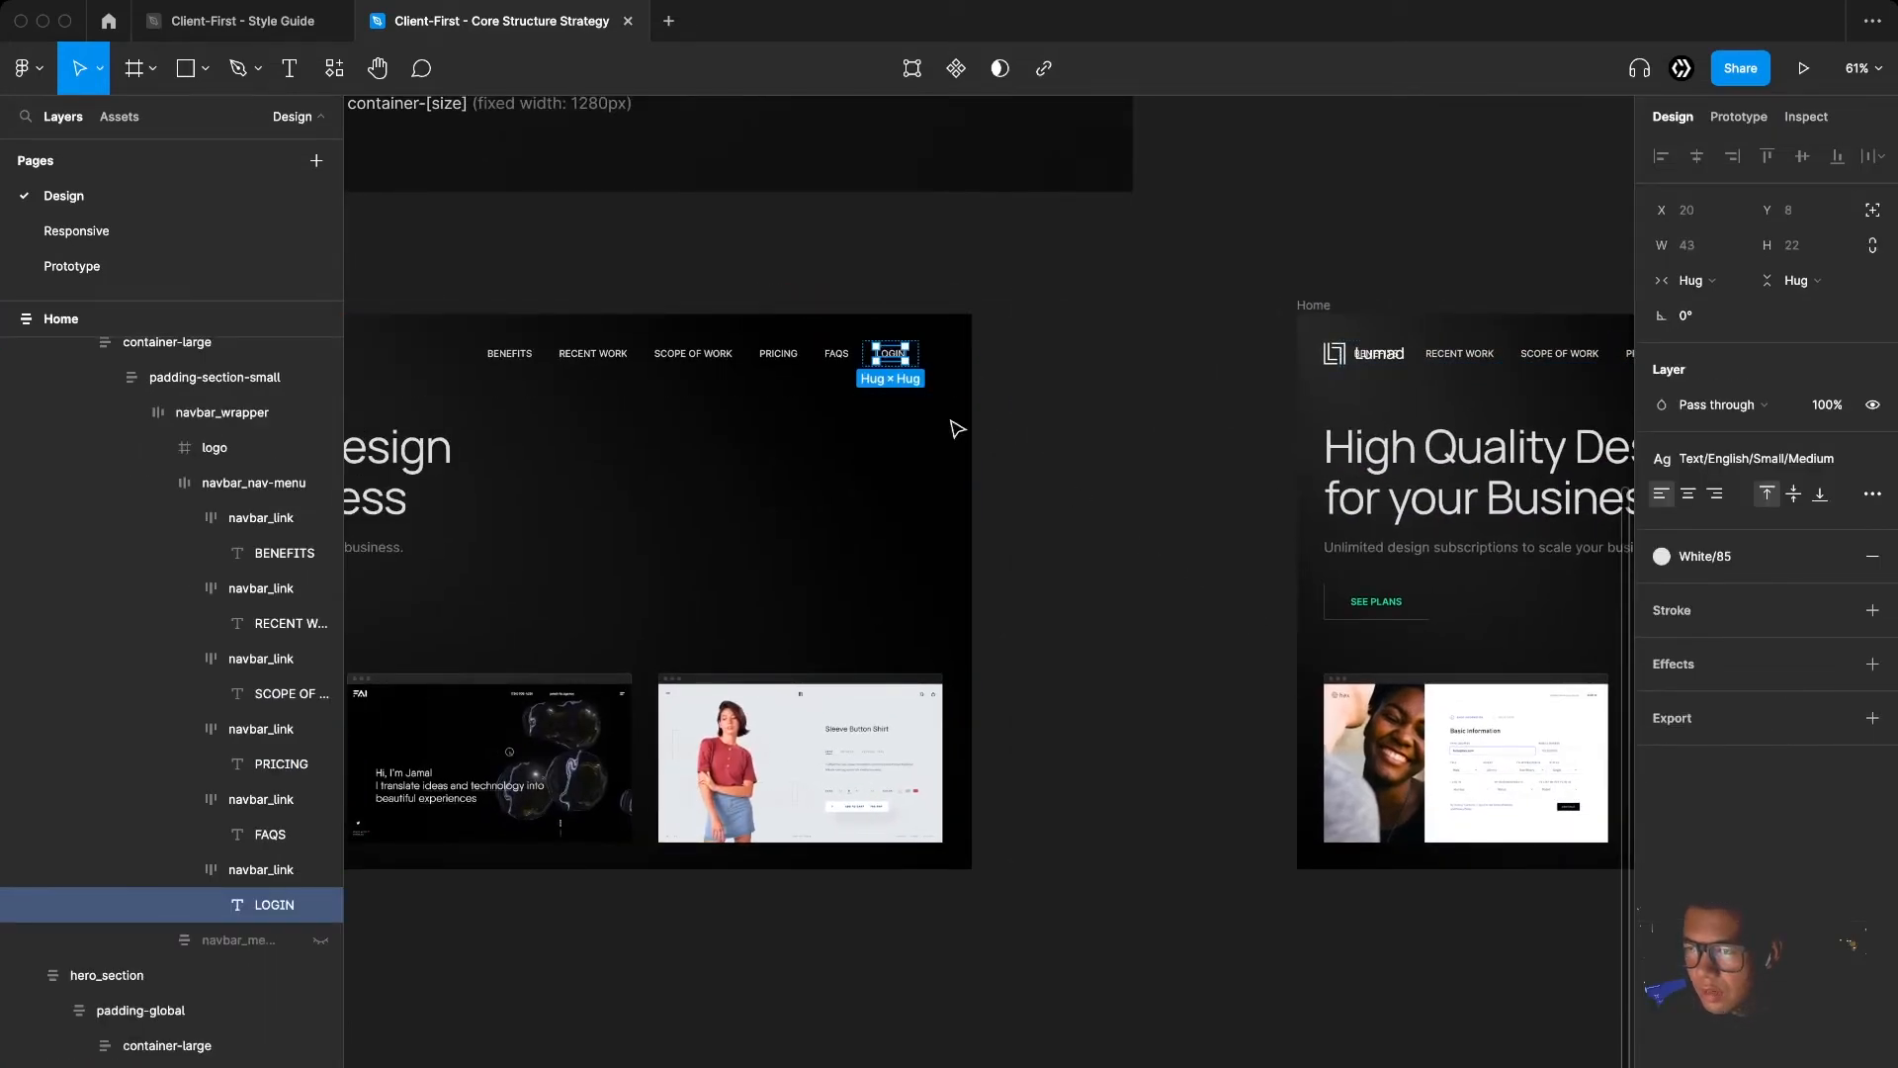
click(228, 941)
scroll(384, 939, right, 5)
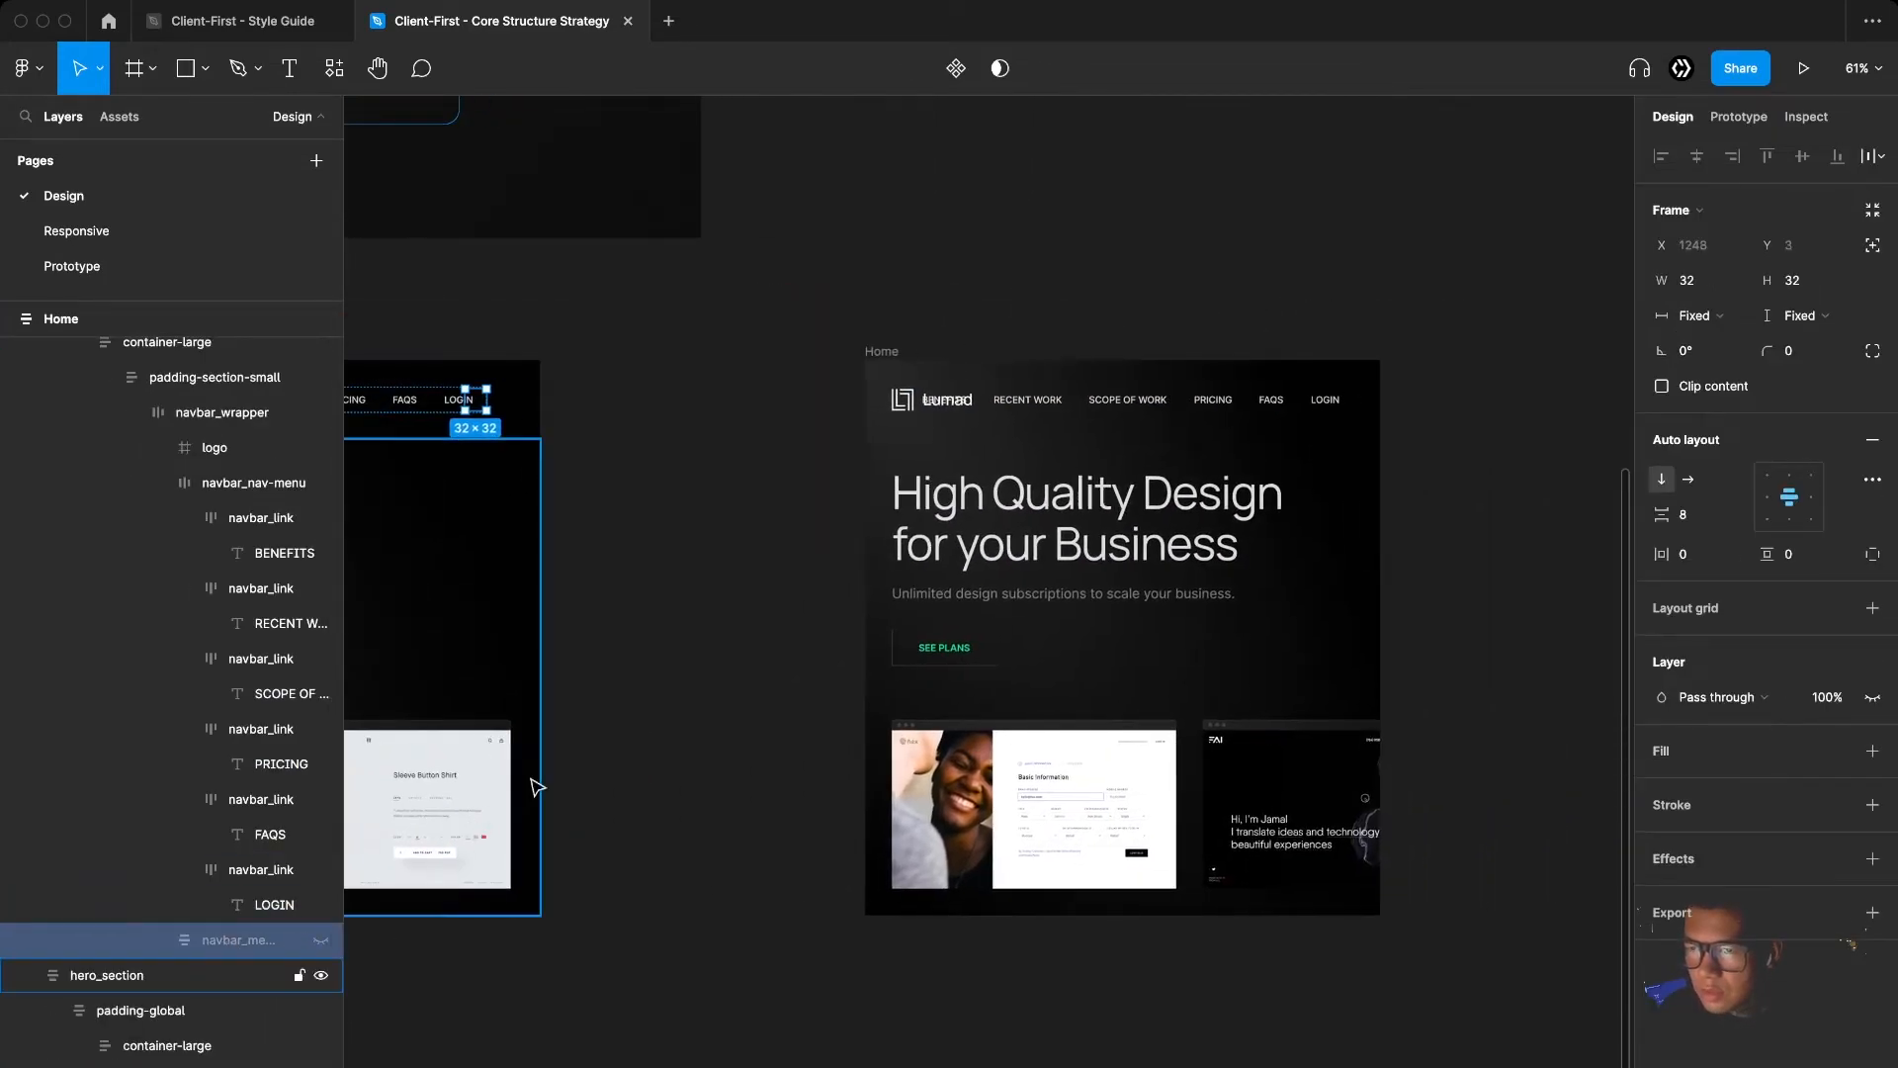
super+click(1128, 400)
scroll(43, 495, up, 5)
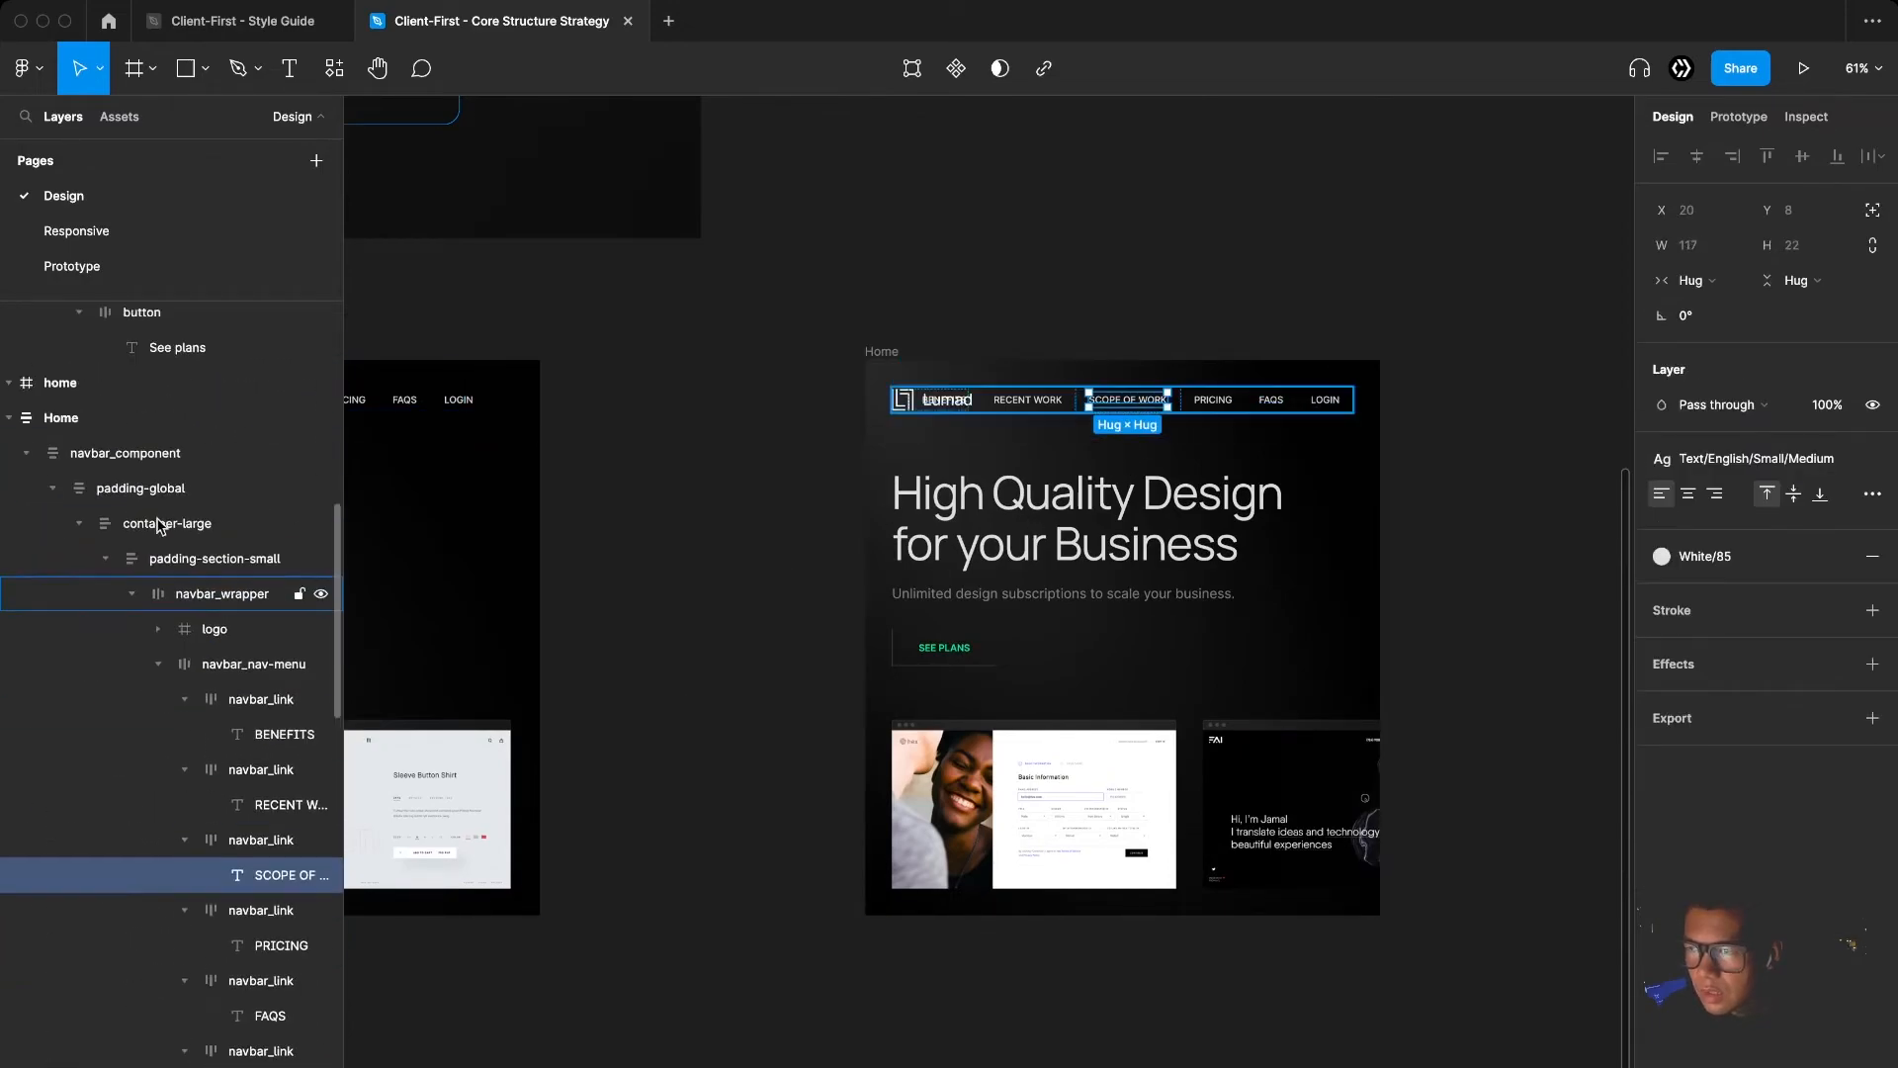
click(181, 665)
click(159, 665)
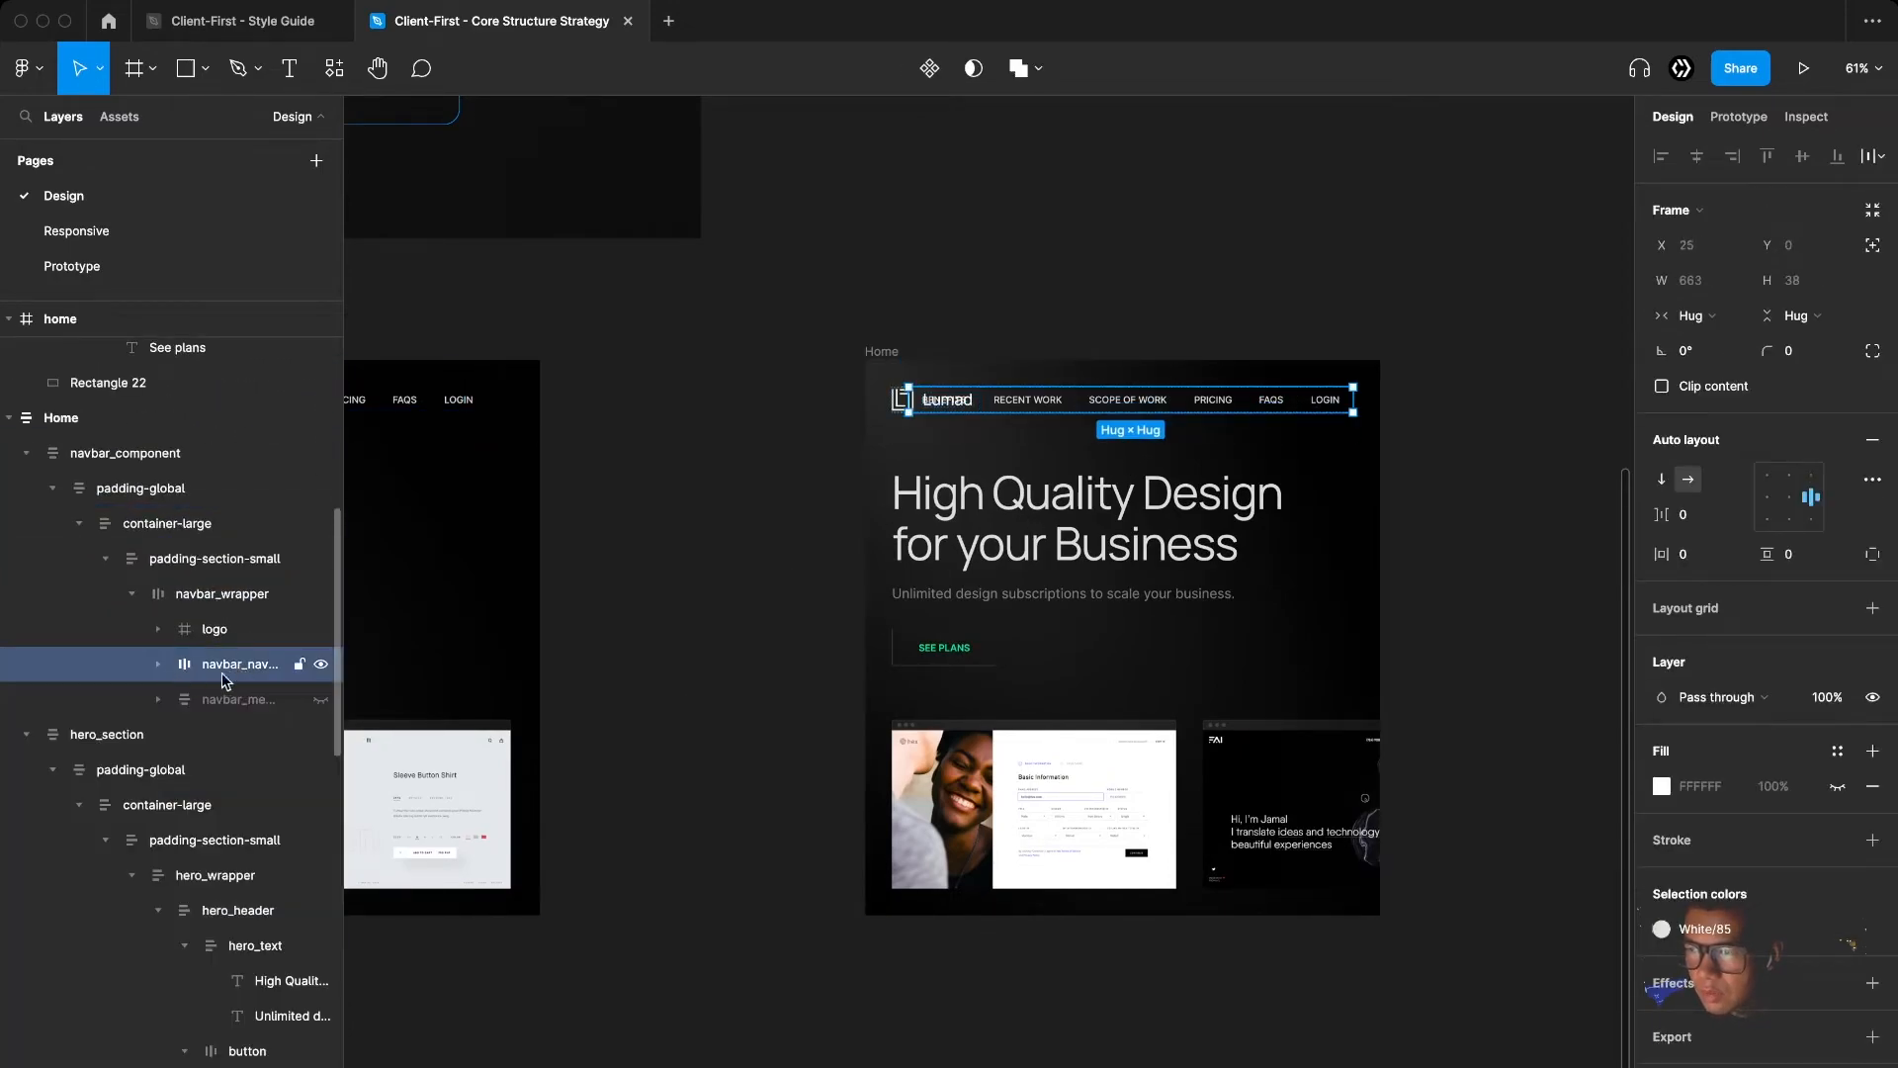
click(320, 665)
click(320, 699)
scroll(1539, 479, up, 3)
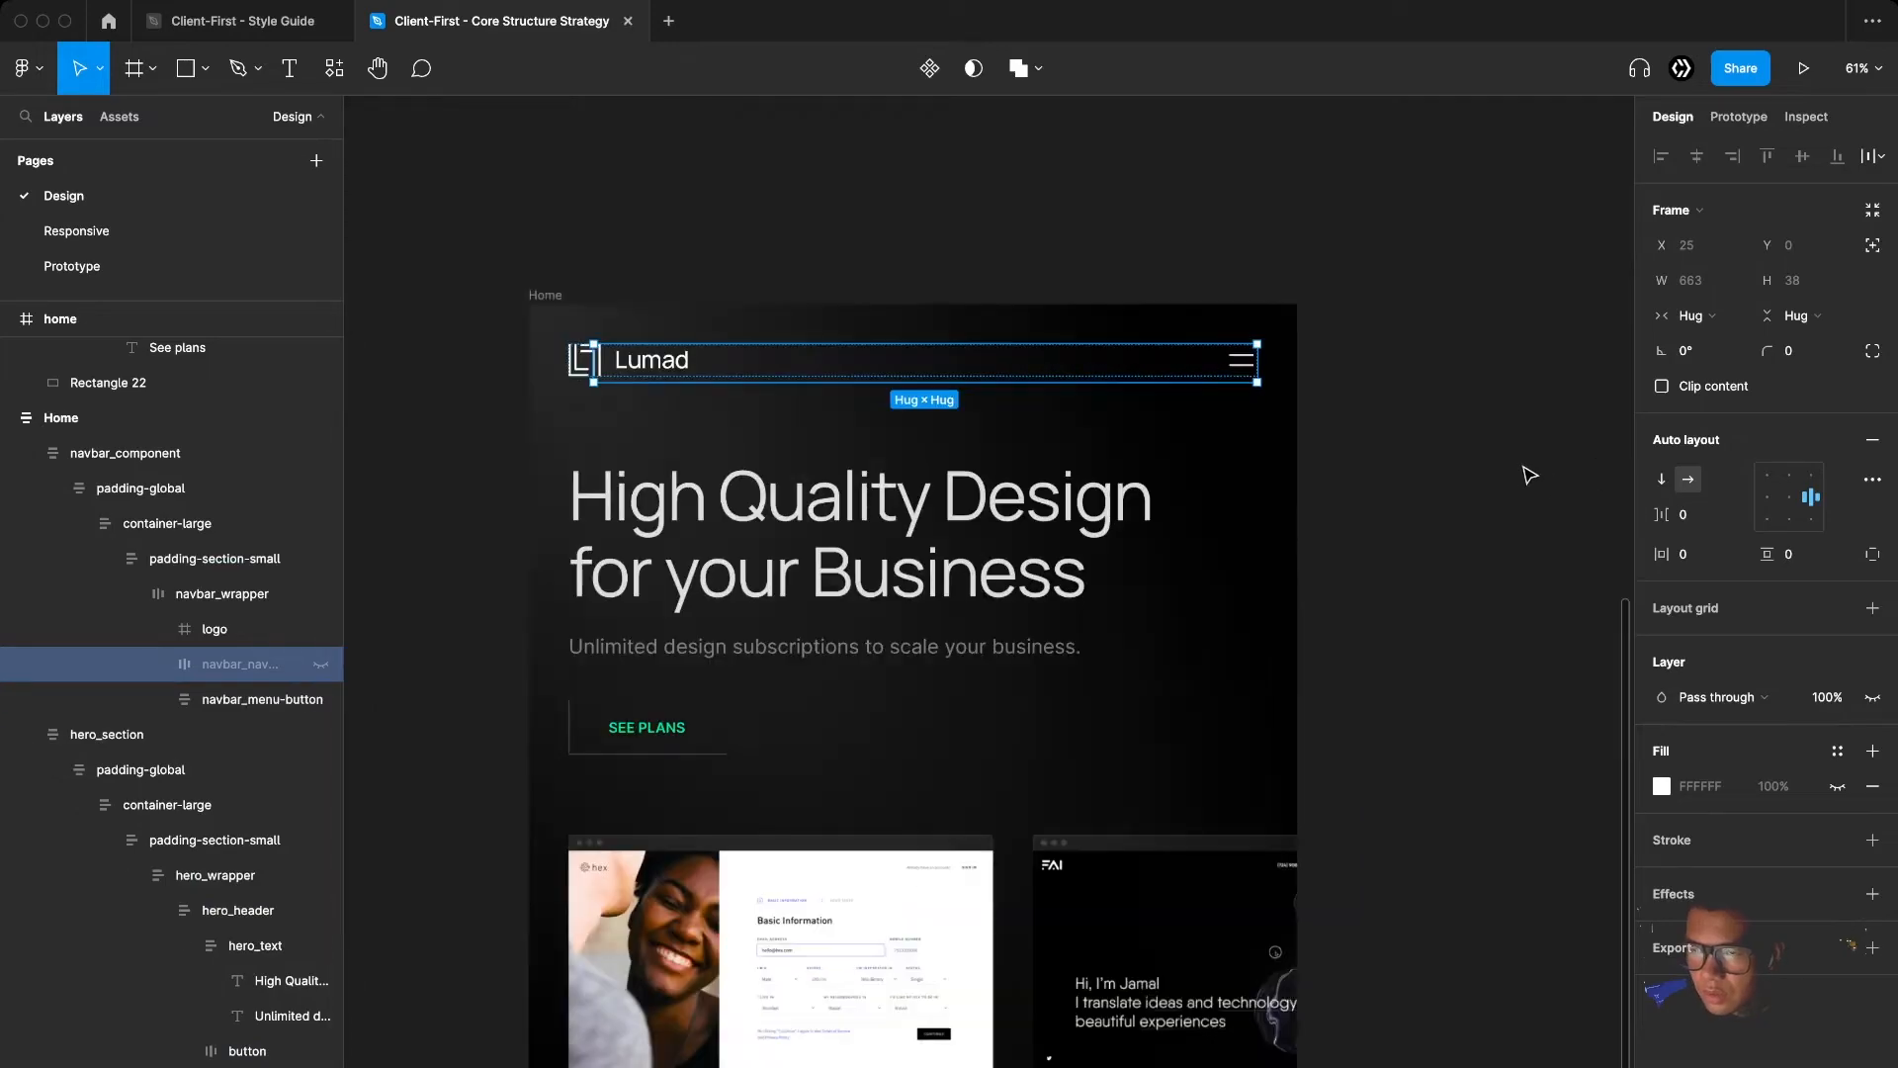
click(1390, 545)
scroll(1390, 545, down, 3)
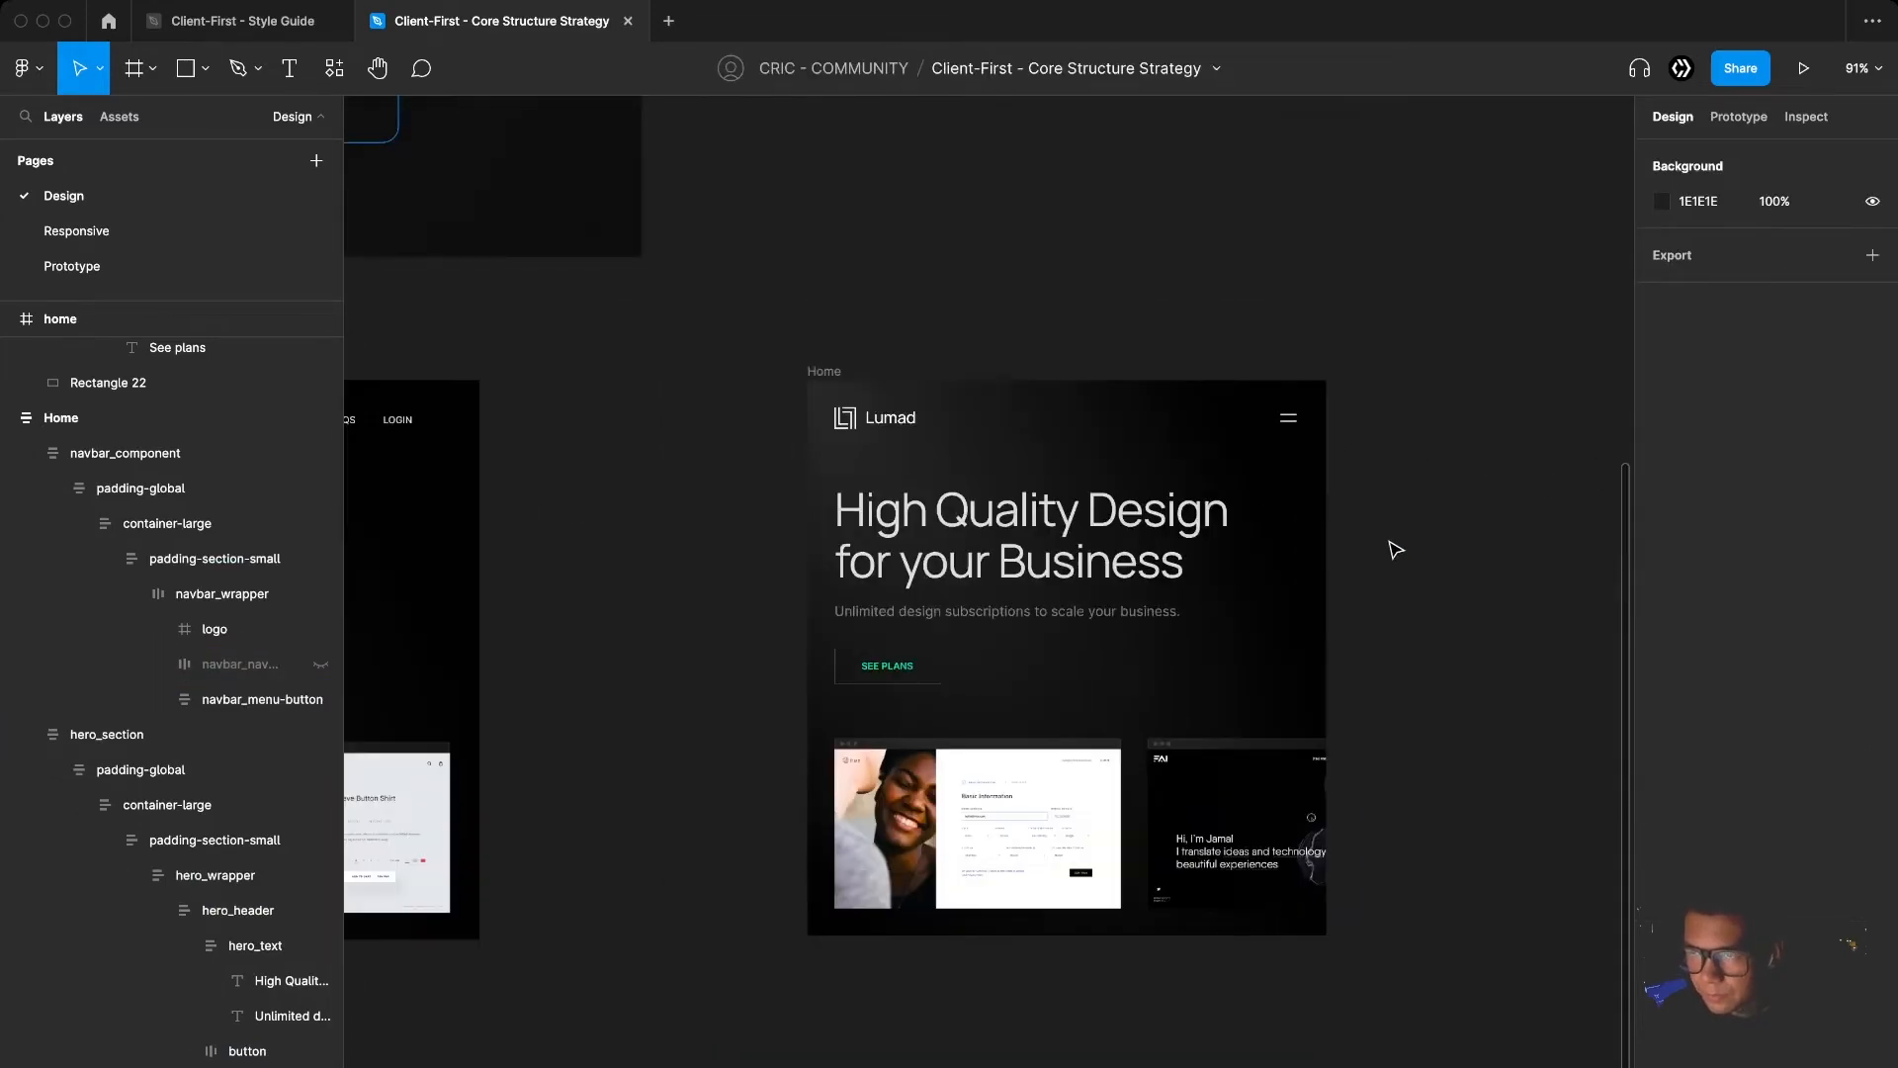
Duplicate the 768-wide Home frame and place the copy beside it, clear of the original
scroll(1361, 559, down, 1)
scroll(1238, 539, up, 2)
scroll(947, 484, down, 3)
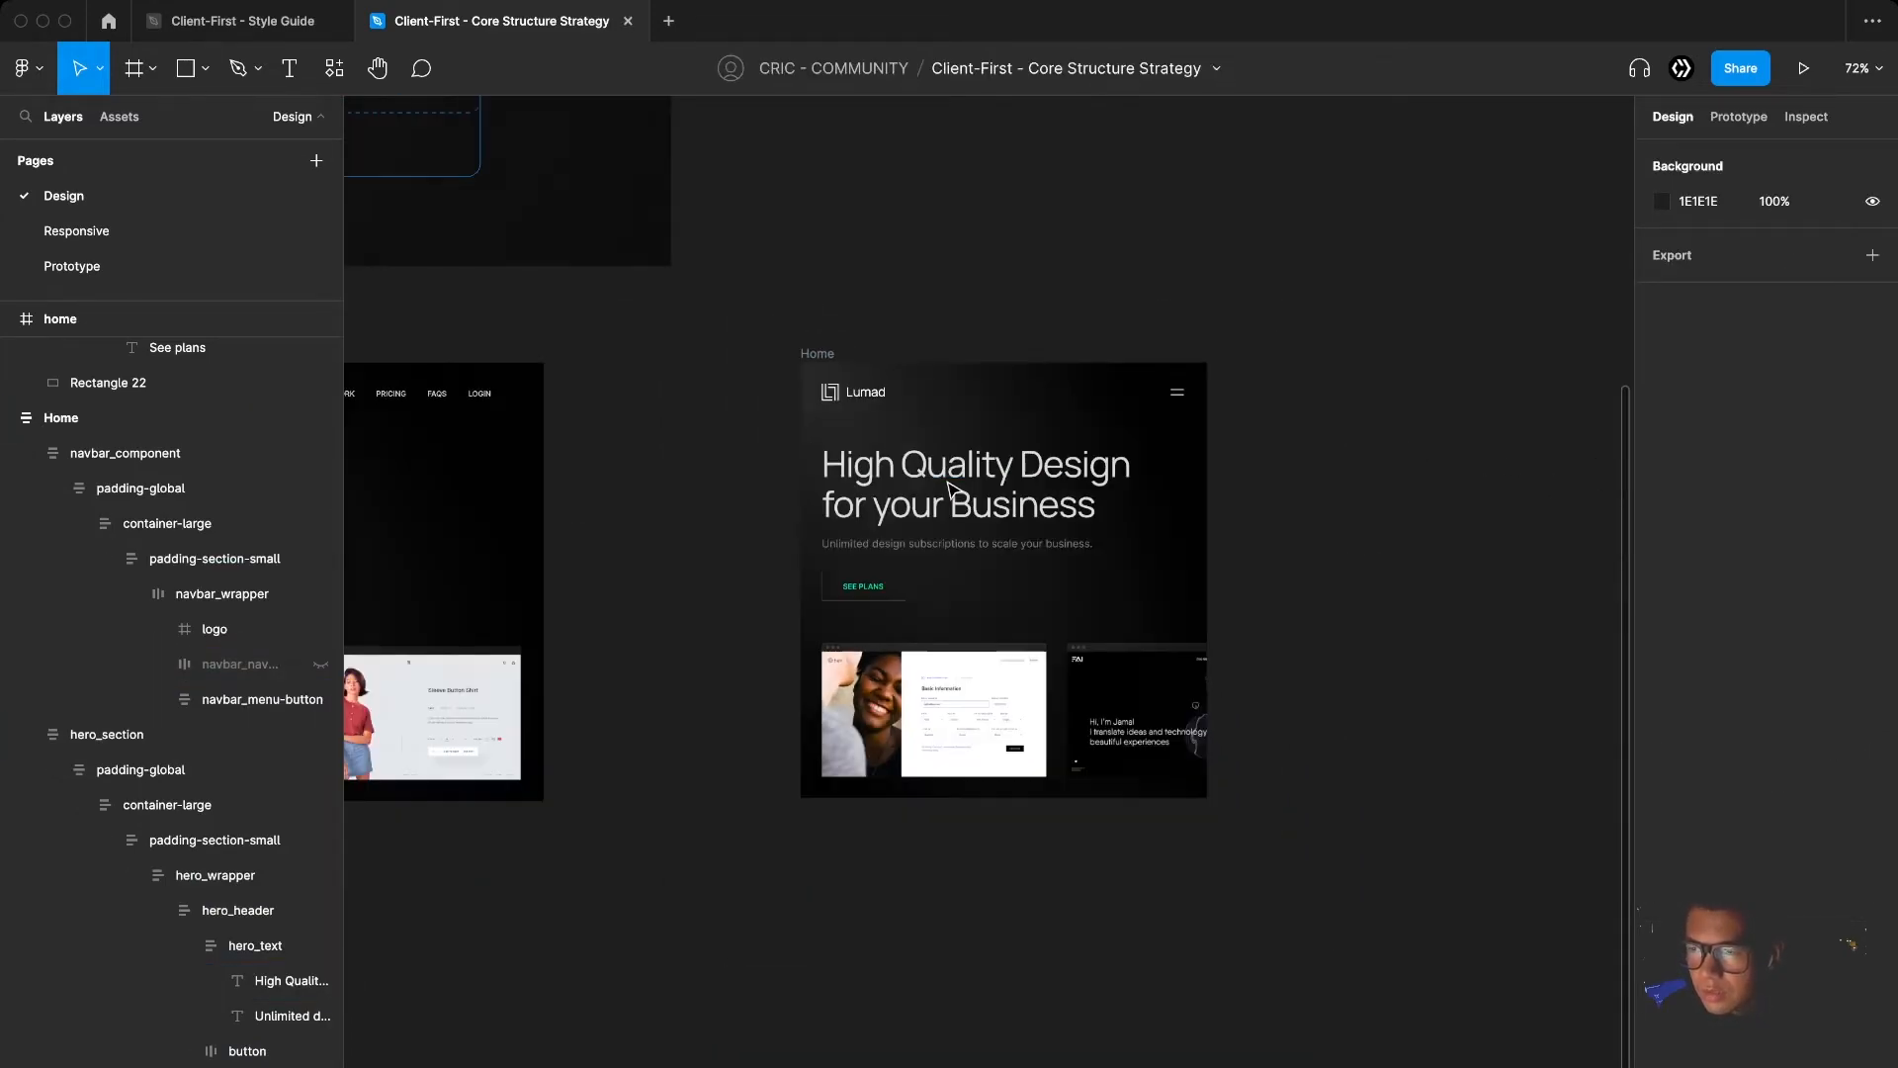
click(805, 353)
drag(921, 328, 1123, 329)
drag(1112, 449, 950, 449)
scroll(1131, 475, down, 3)
key(super+d)
drag(1371, 526, 1127, 542)
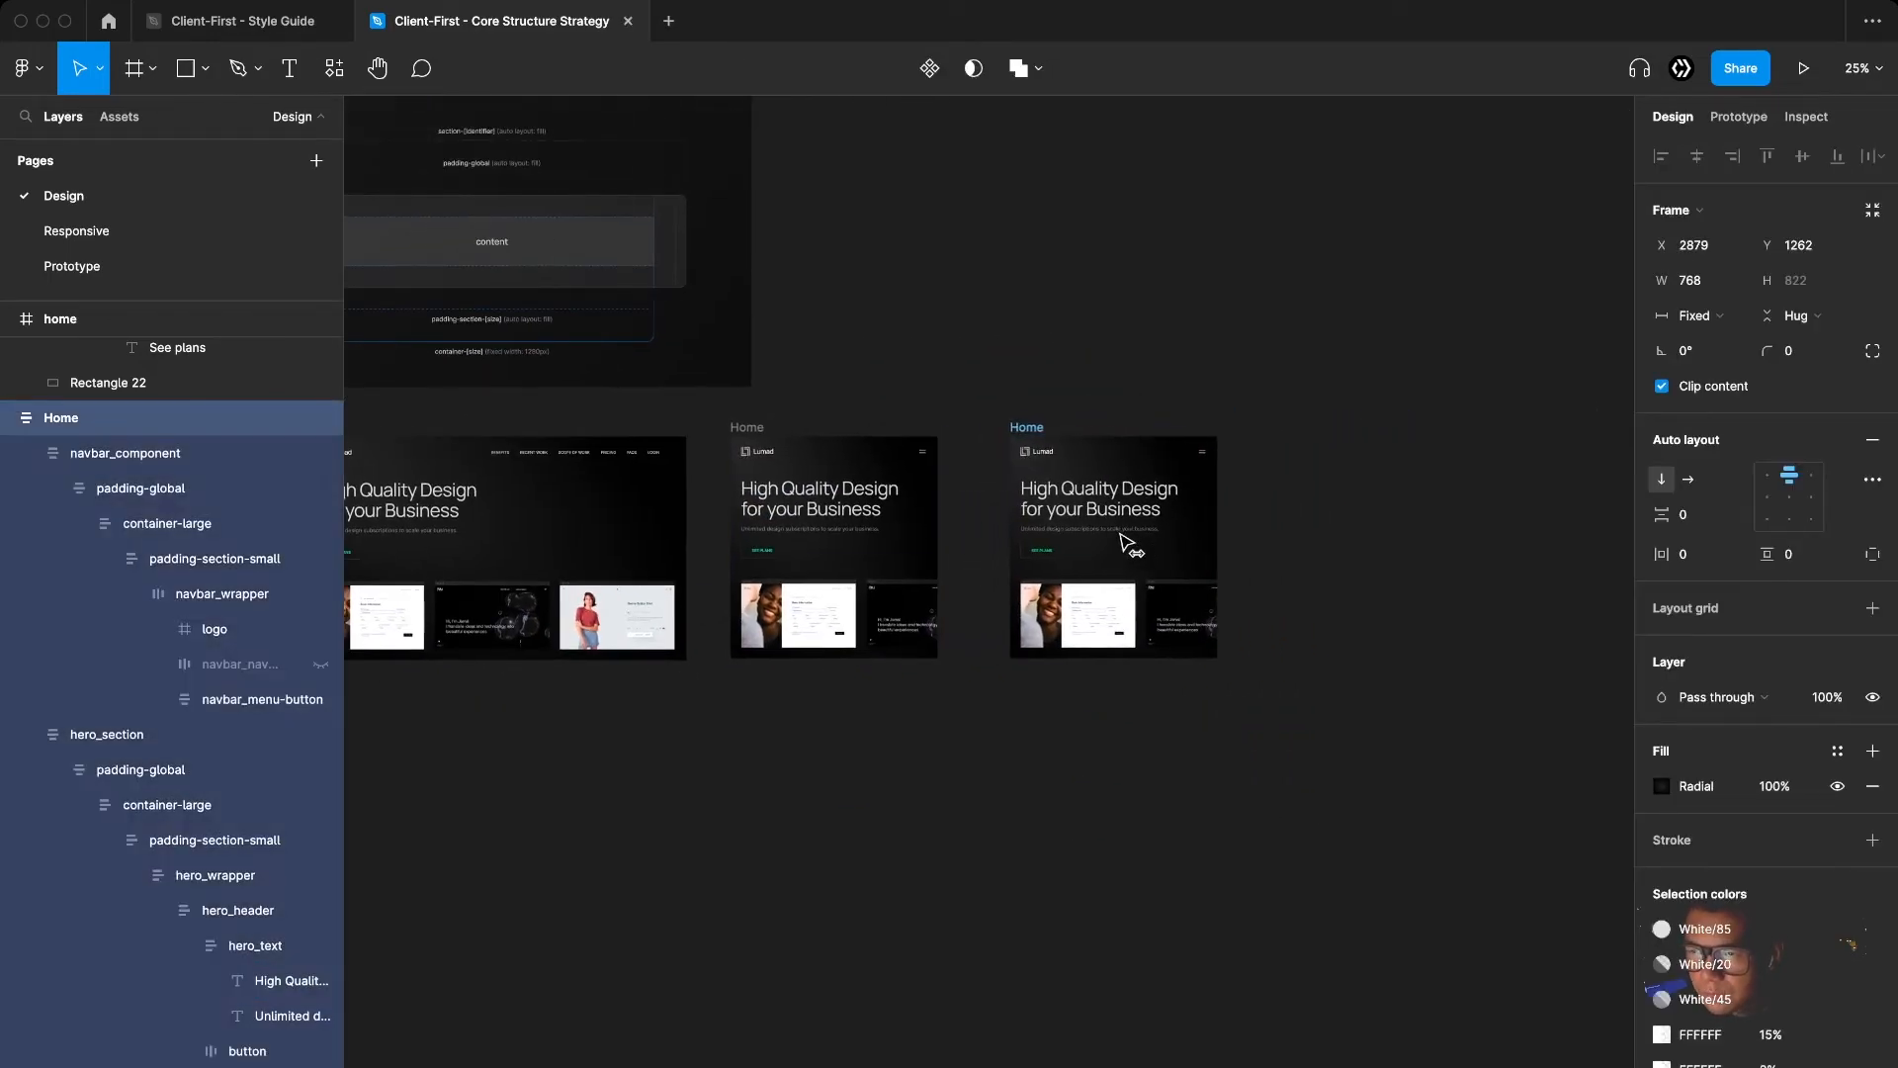
Set the width of the new Home duplicate to 320
scroll(1265, 523, up, 3)
click(1721, 286)
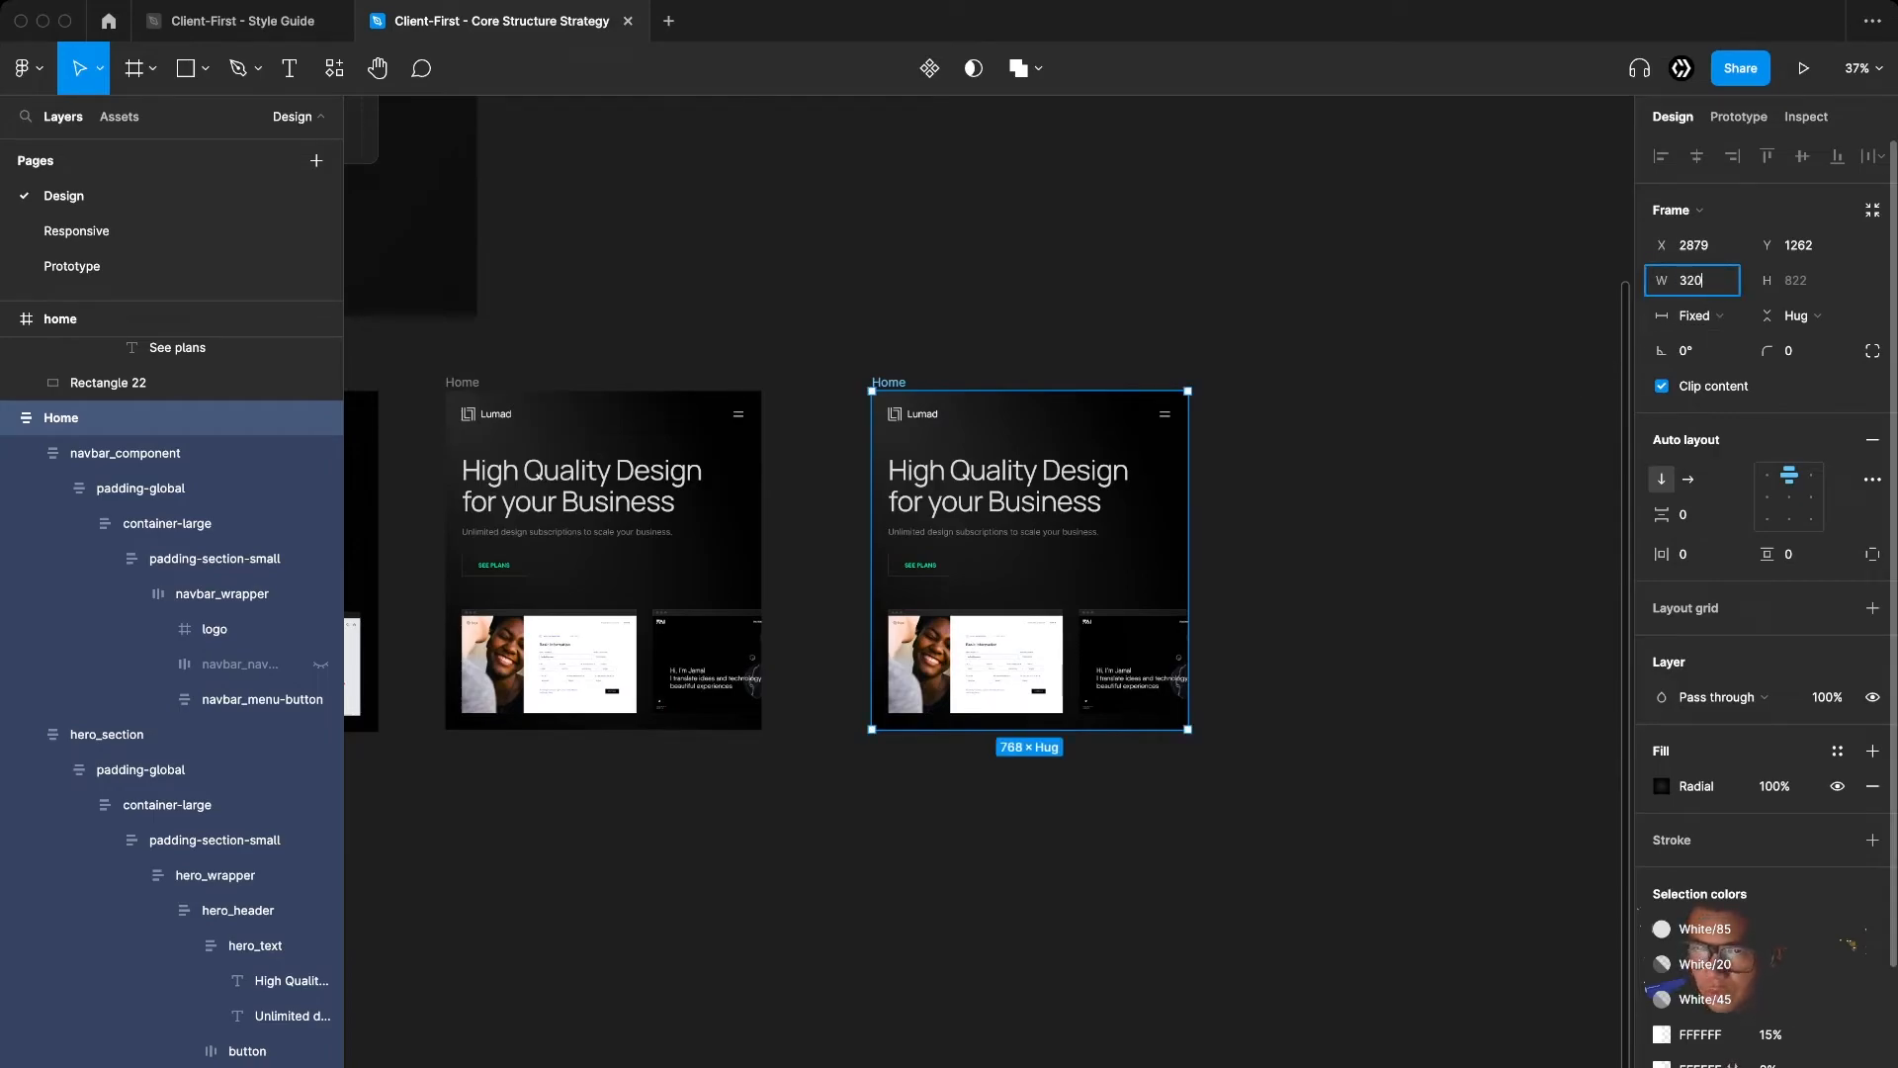
text(320)
key(Return)
scroll(899, 534, up, 3)
Set the width of the navbar and hero container-large frames in the 320-wide Home copy to 320-40
click(1113, 447)
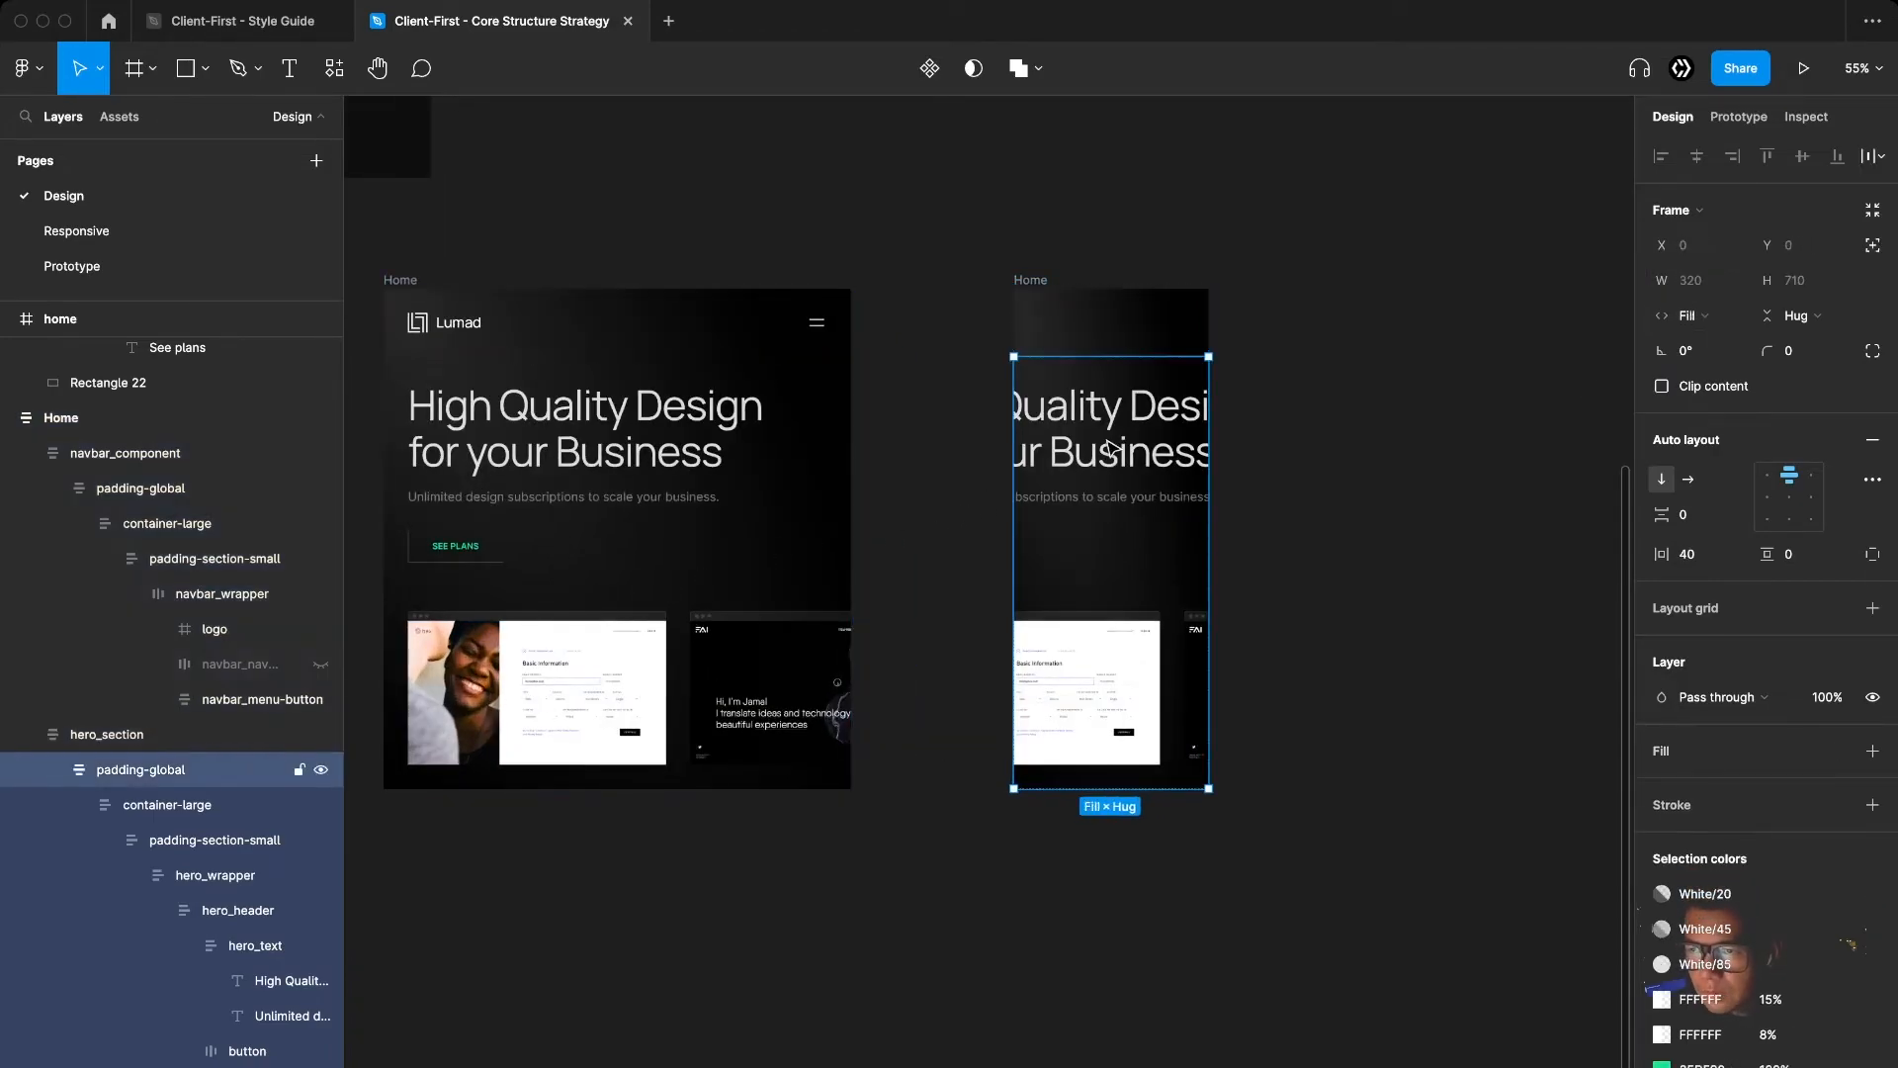
click(188, 806)
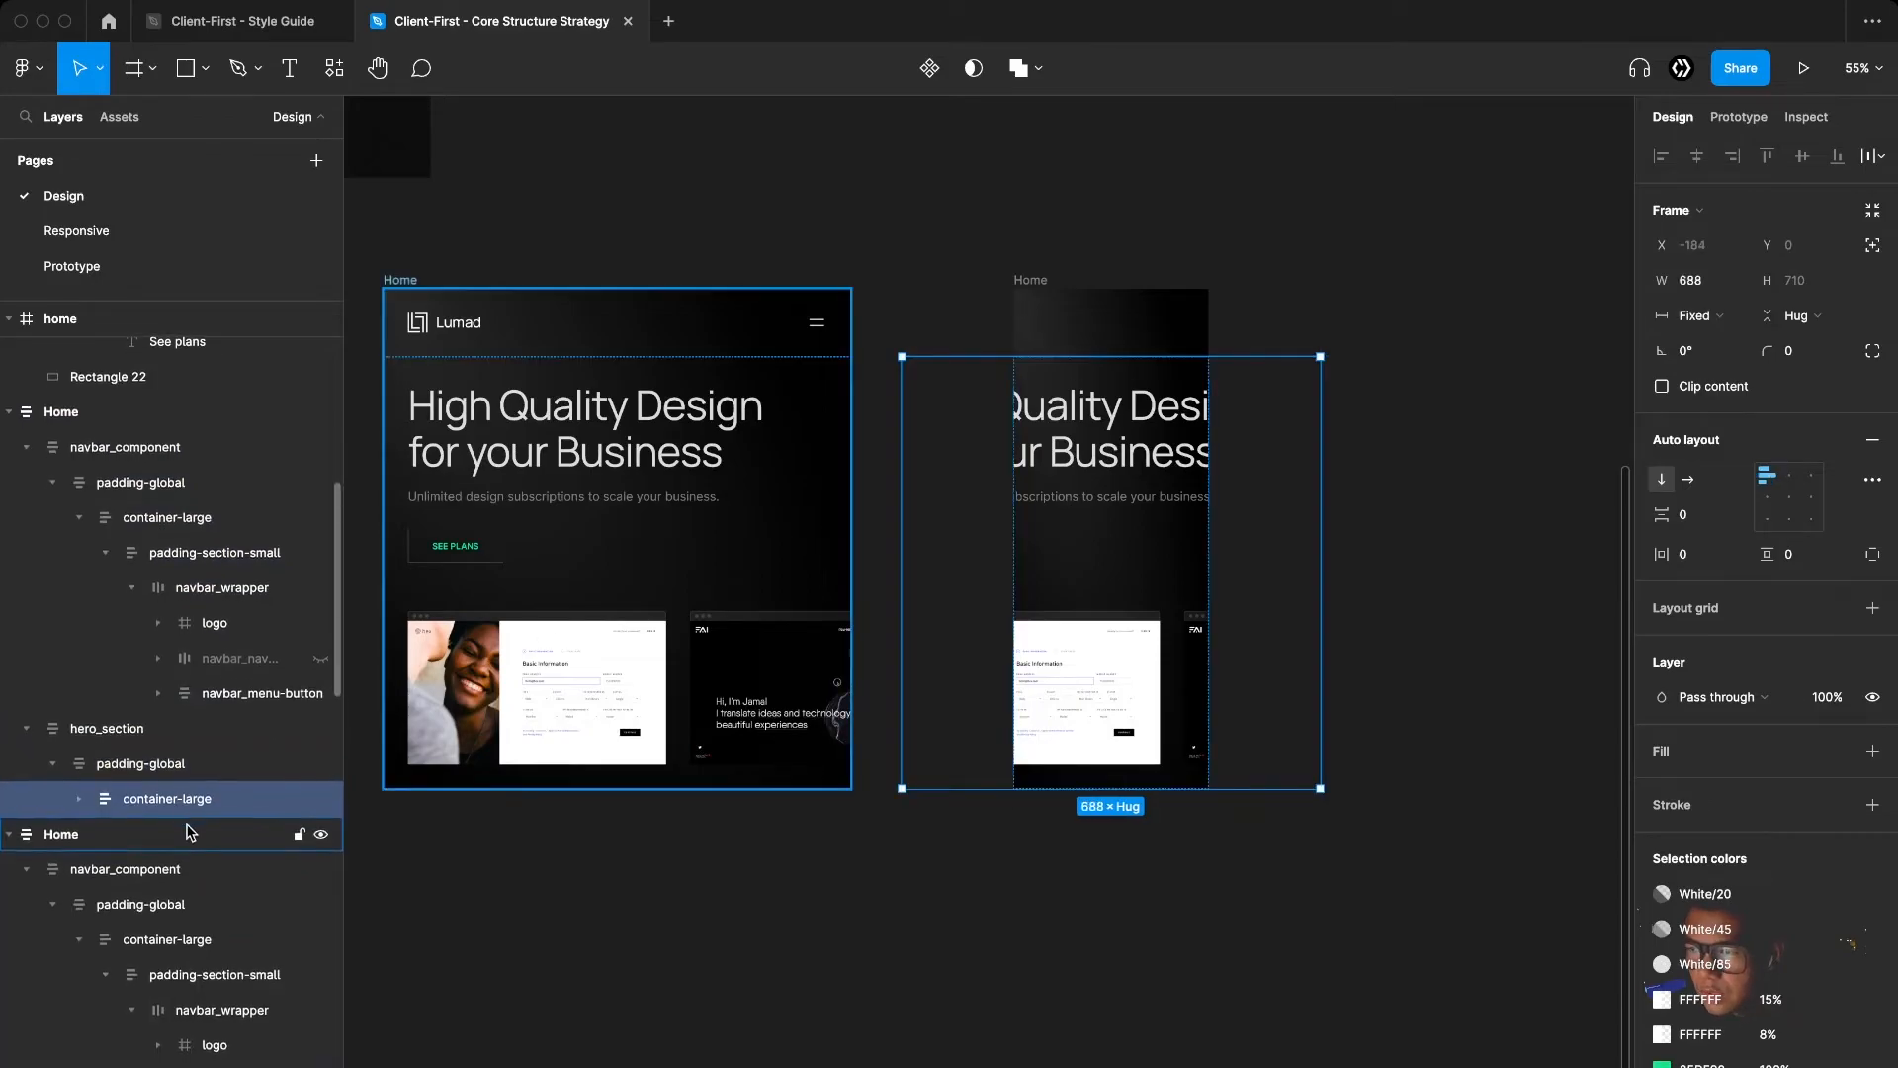
shift+click(148, 934)
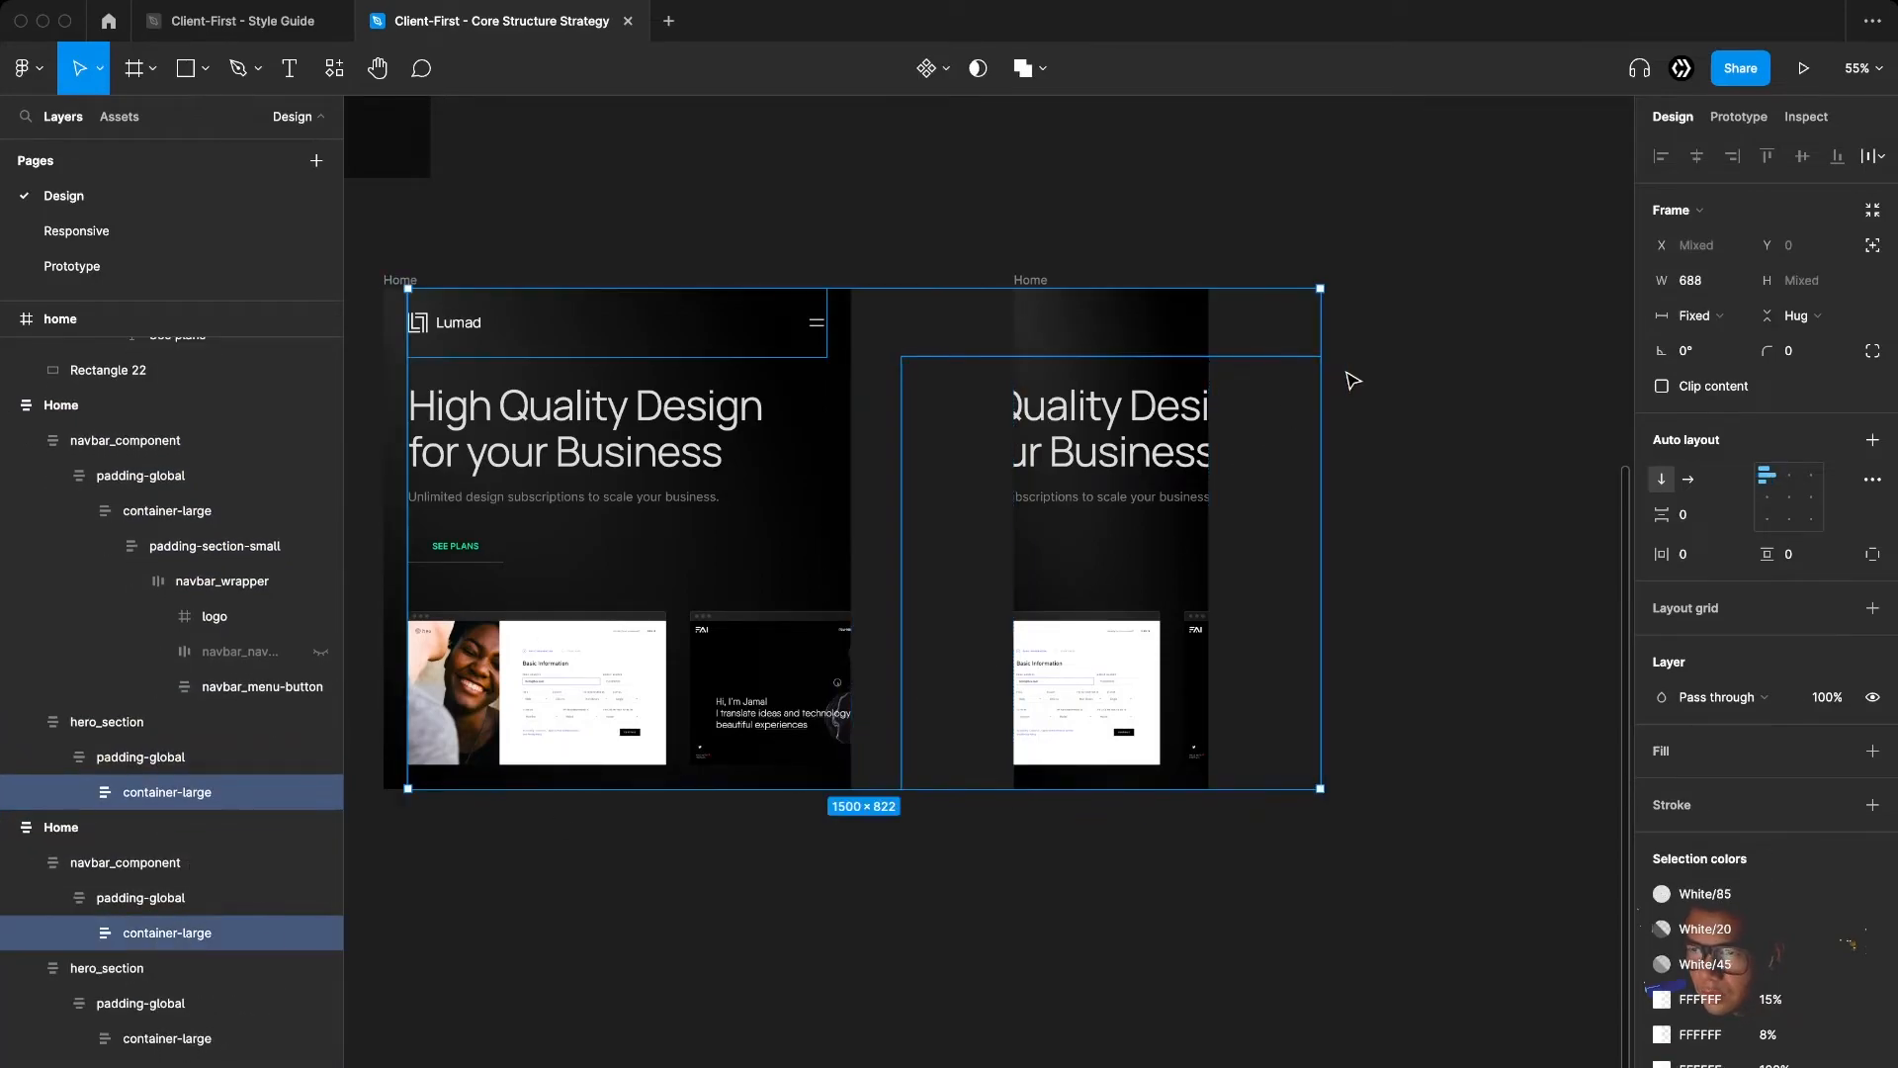
click(229, 514)
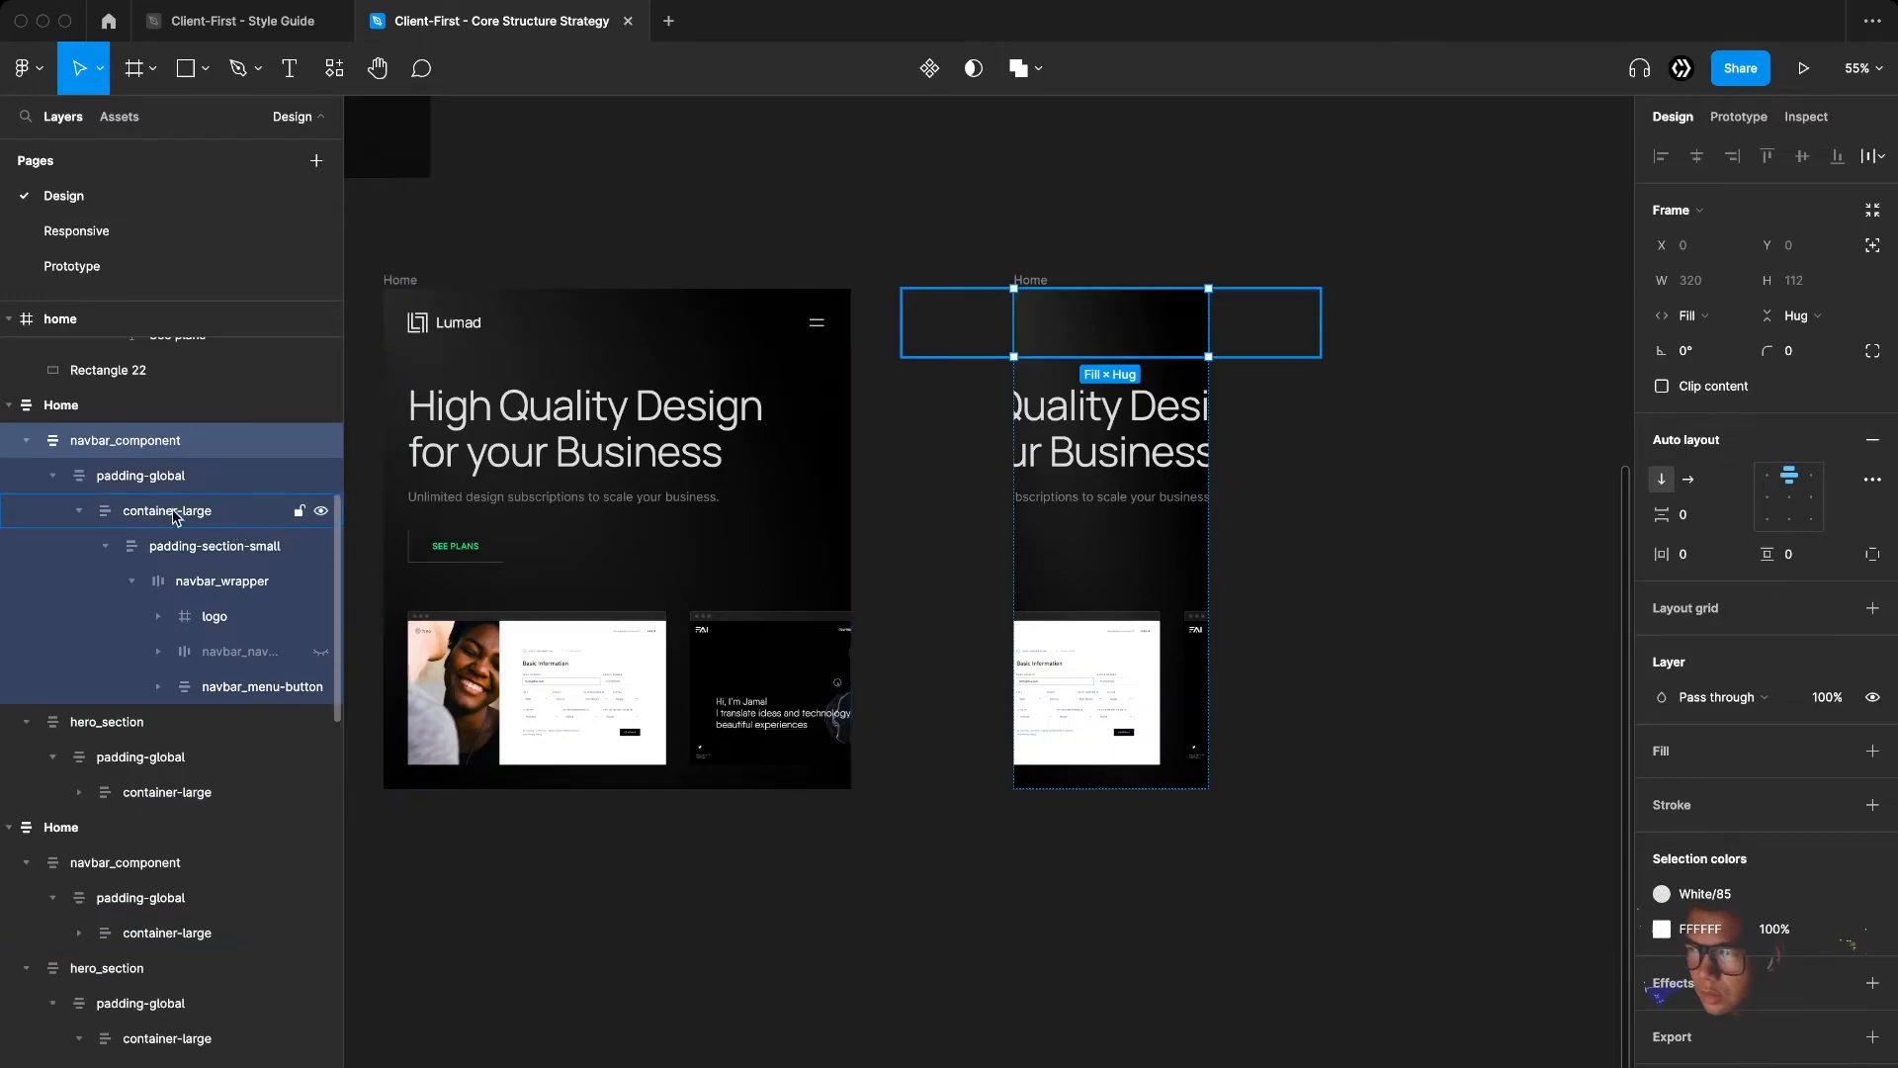
shift+click(198, 792)
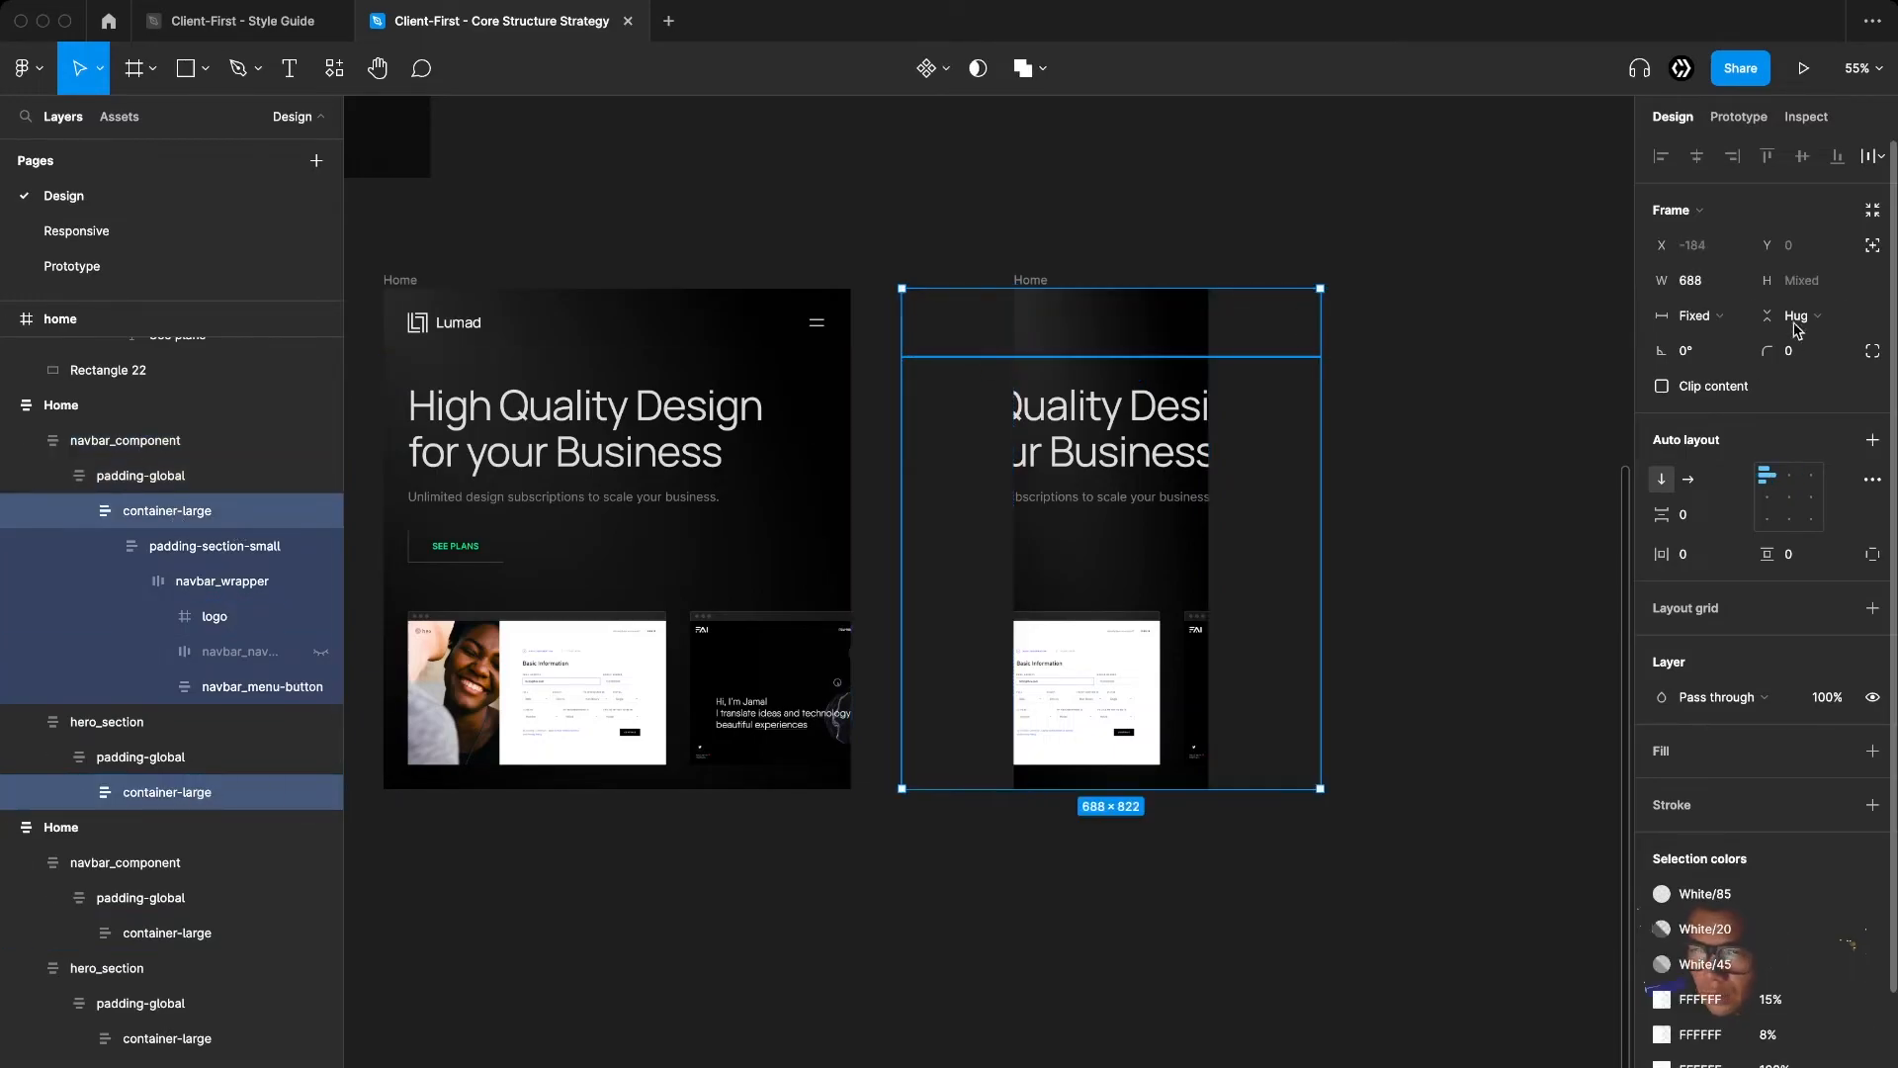
click(1714, 287)
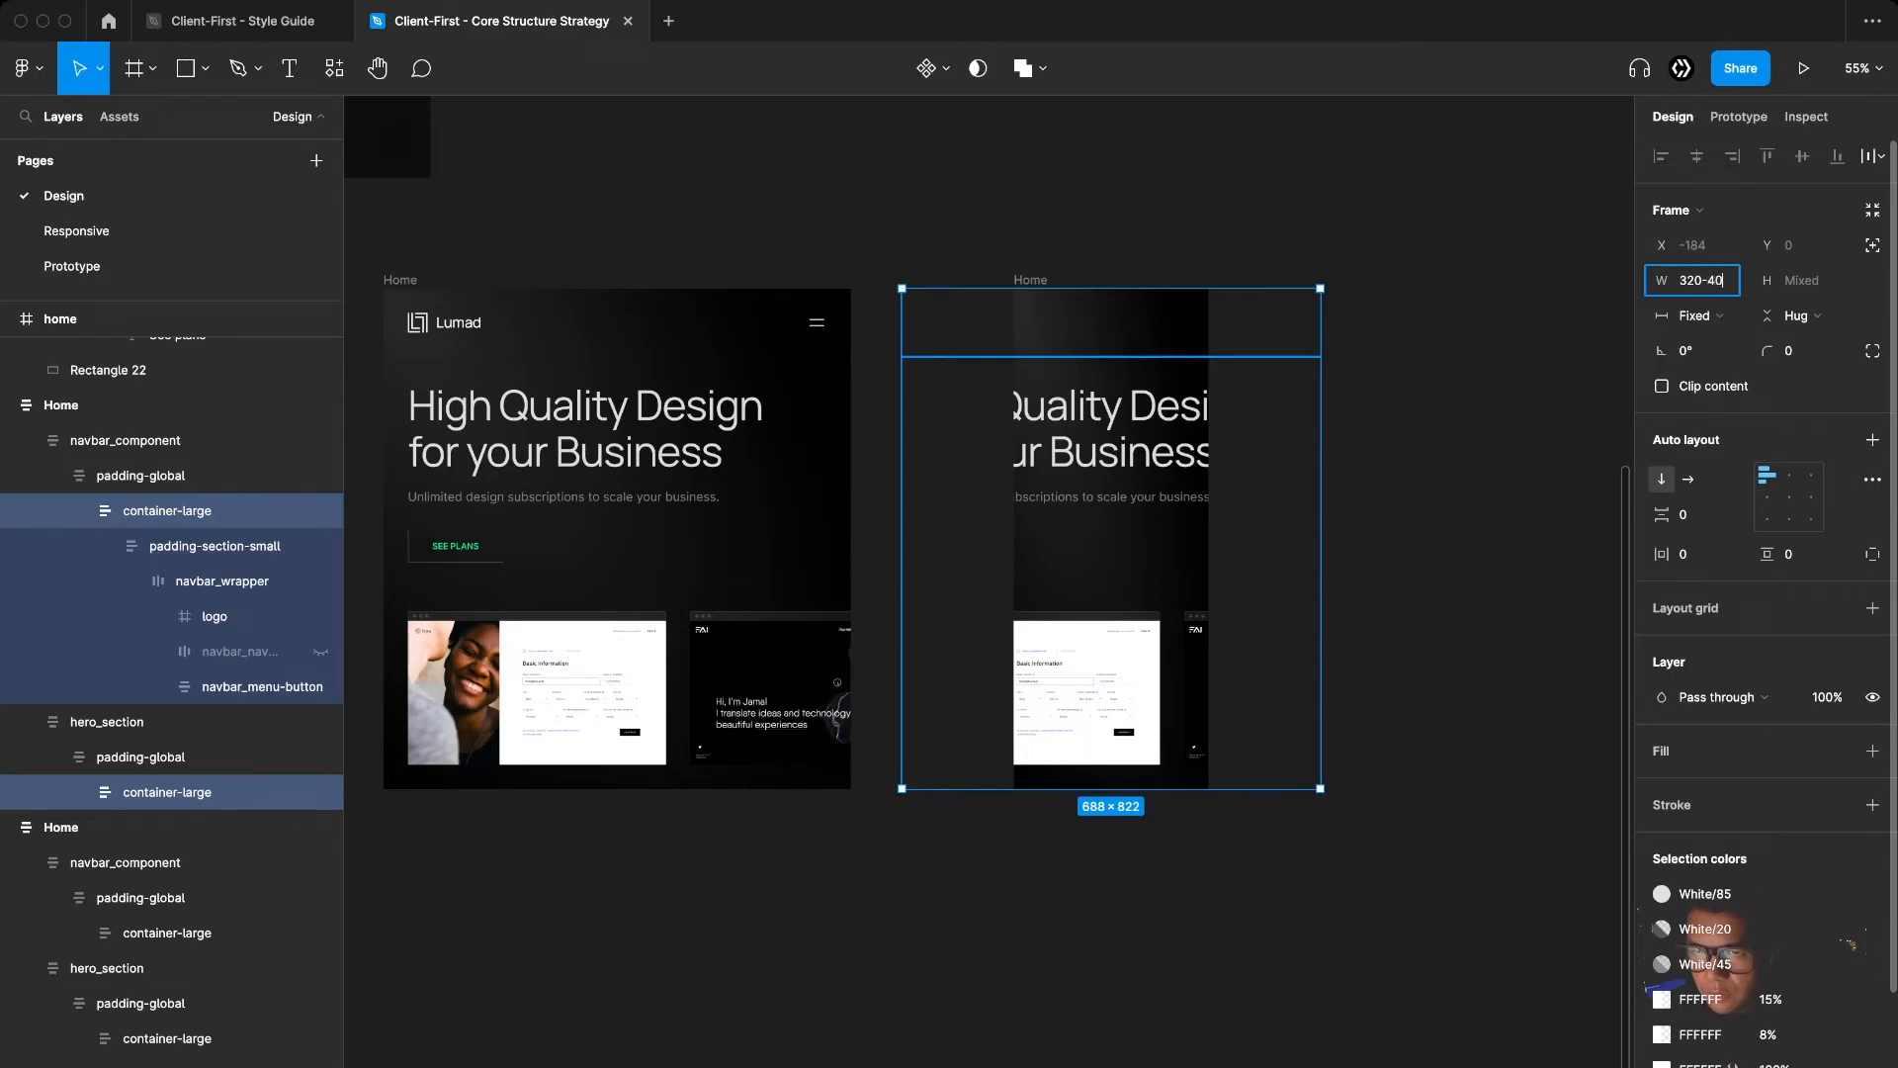
key(Return)
scroll(1236, 291, up, 2)
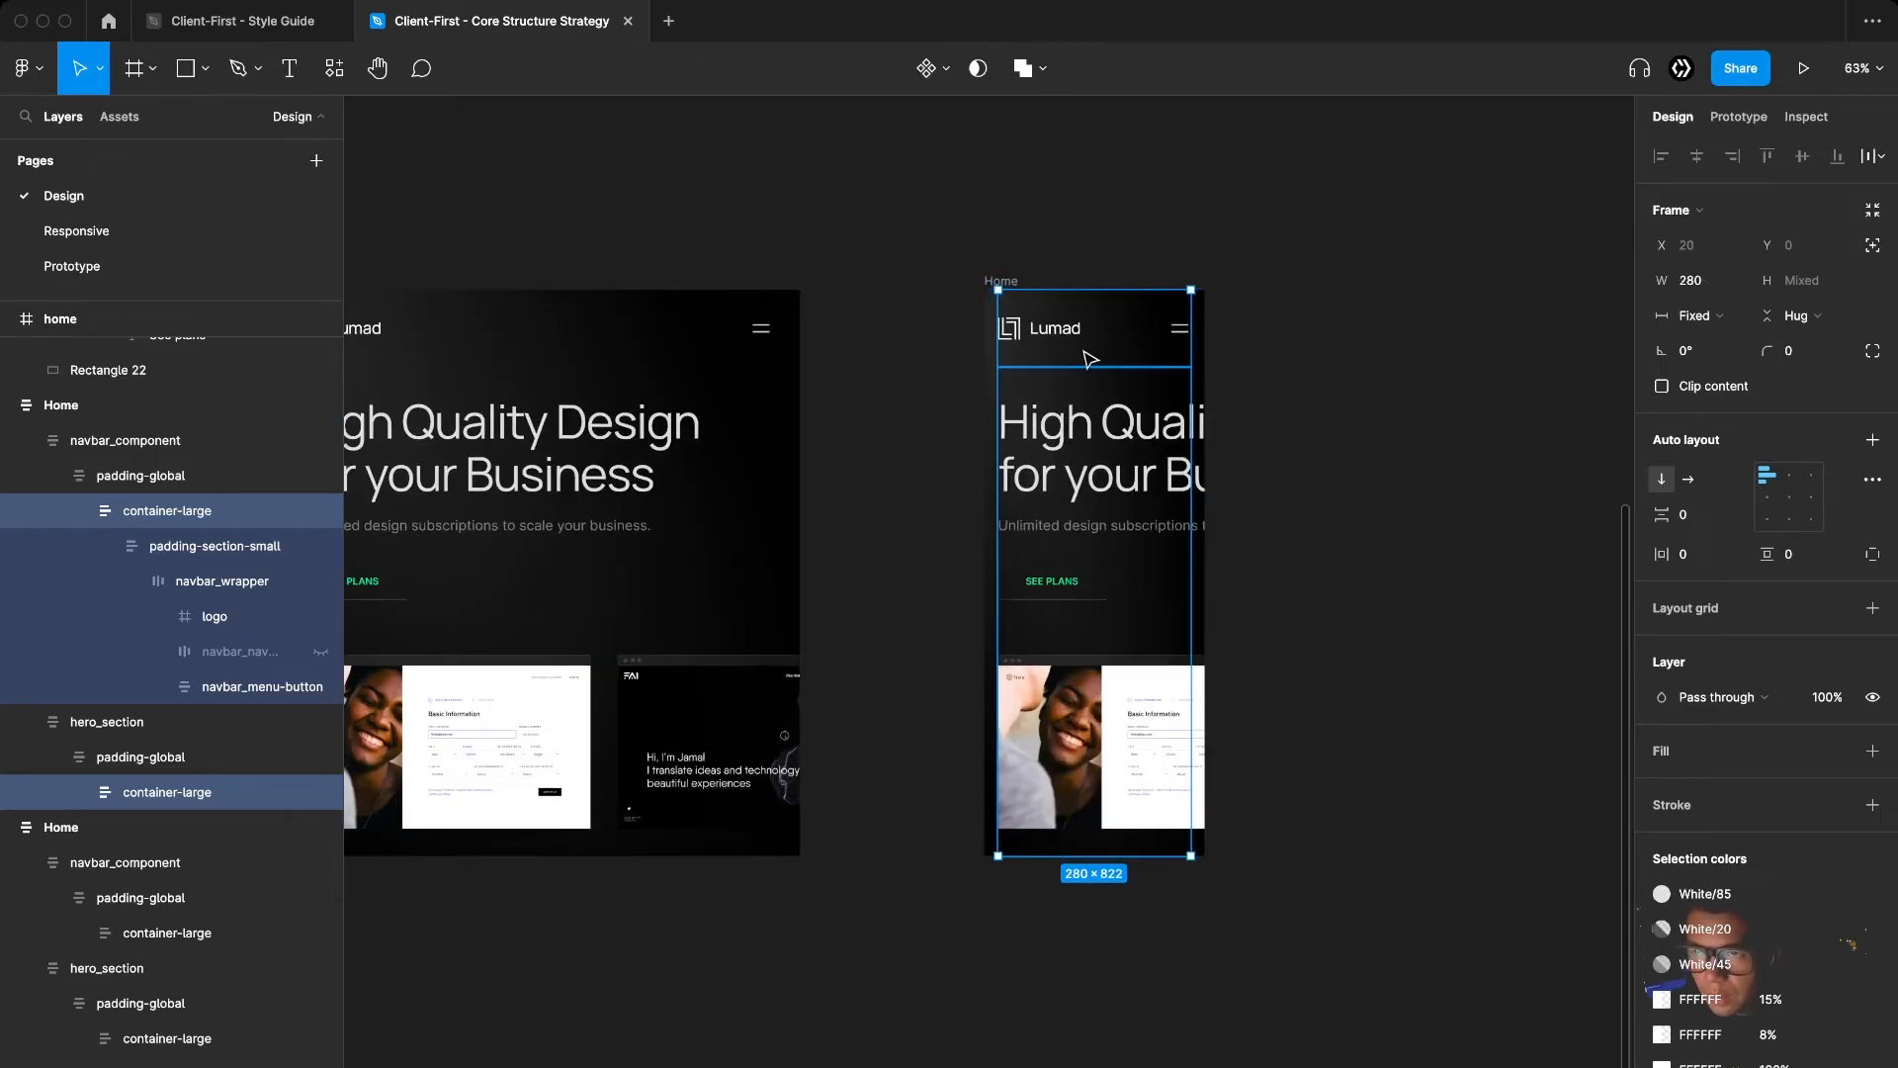
Set the vertical padding of the navbar's padding-section-small frame in the 320-wide Home copy to 20
click(1090, 358)
scroll(1091, 358, up, 3)
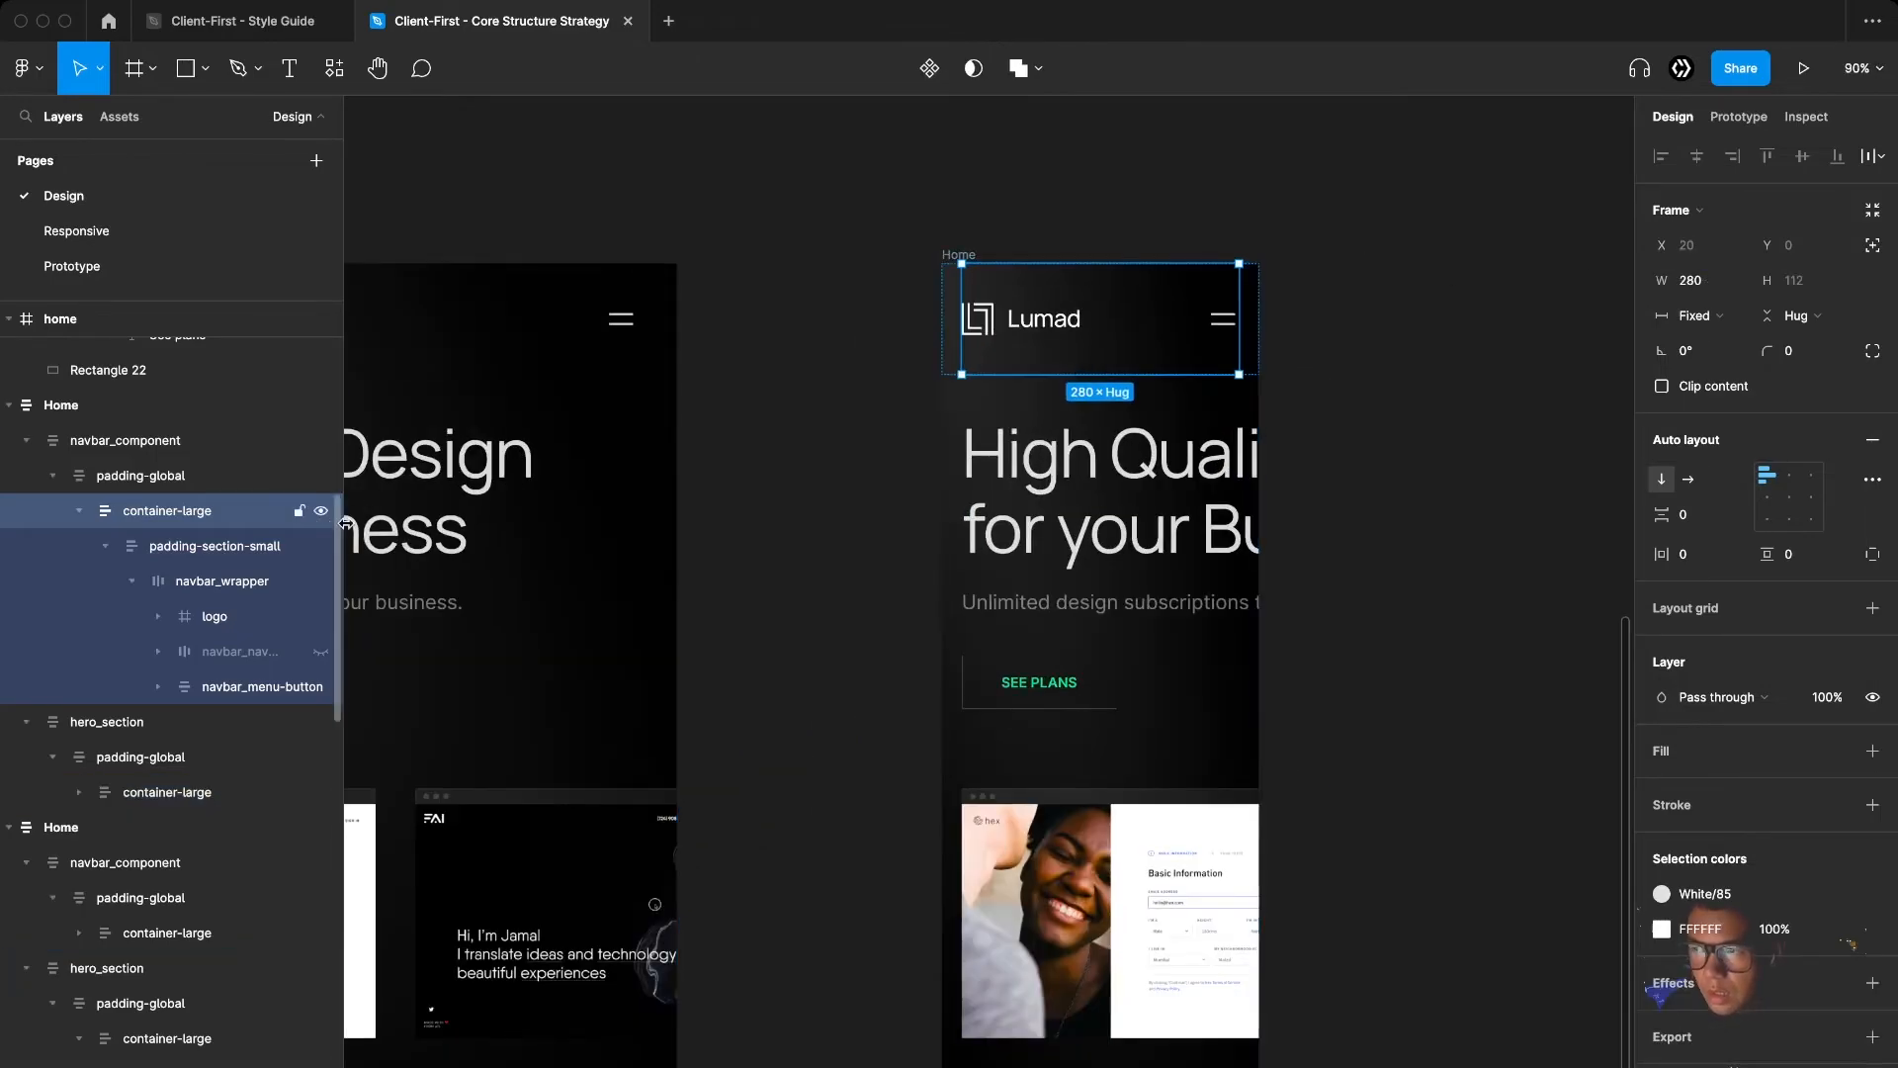
click(233, 553)
scroll(1184, 388, up, 1)
click(1794, 553)
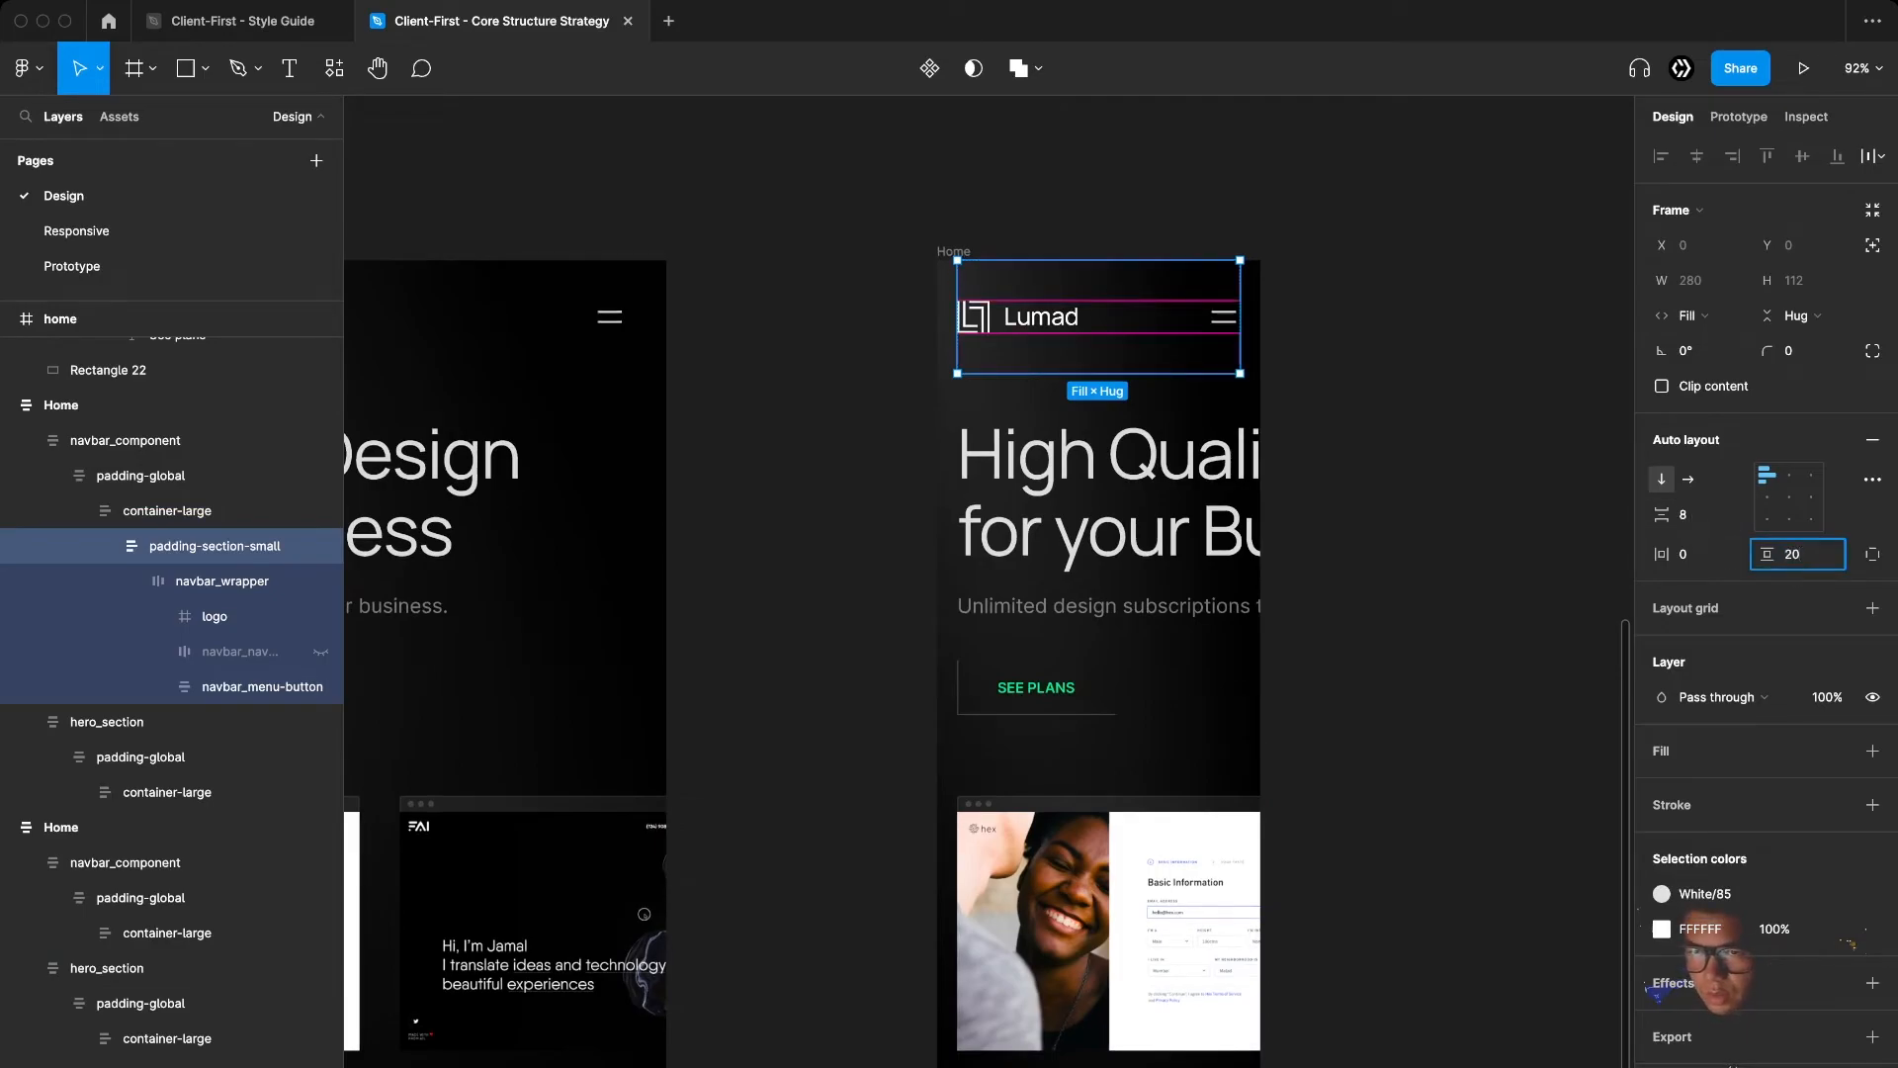
key(Return)
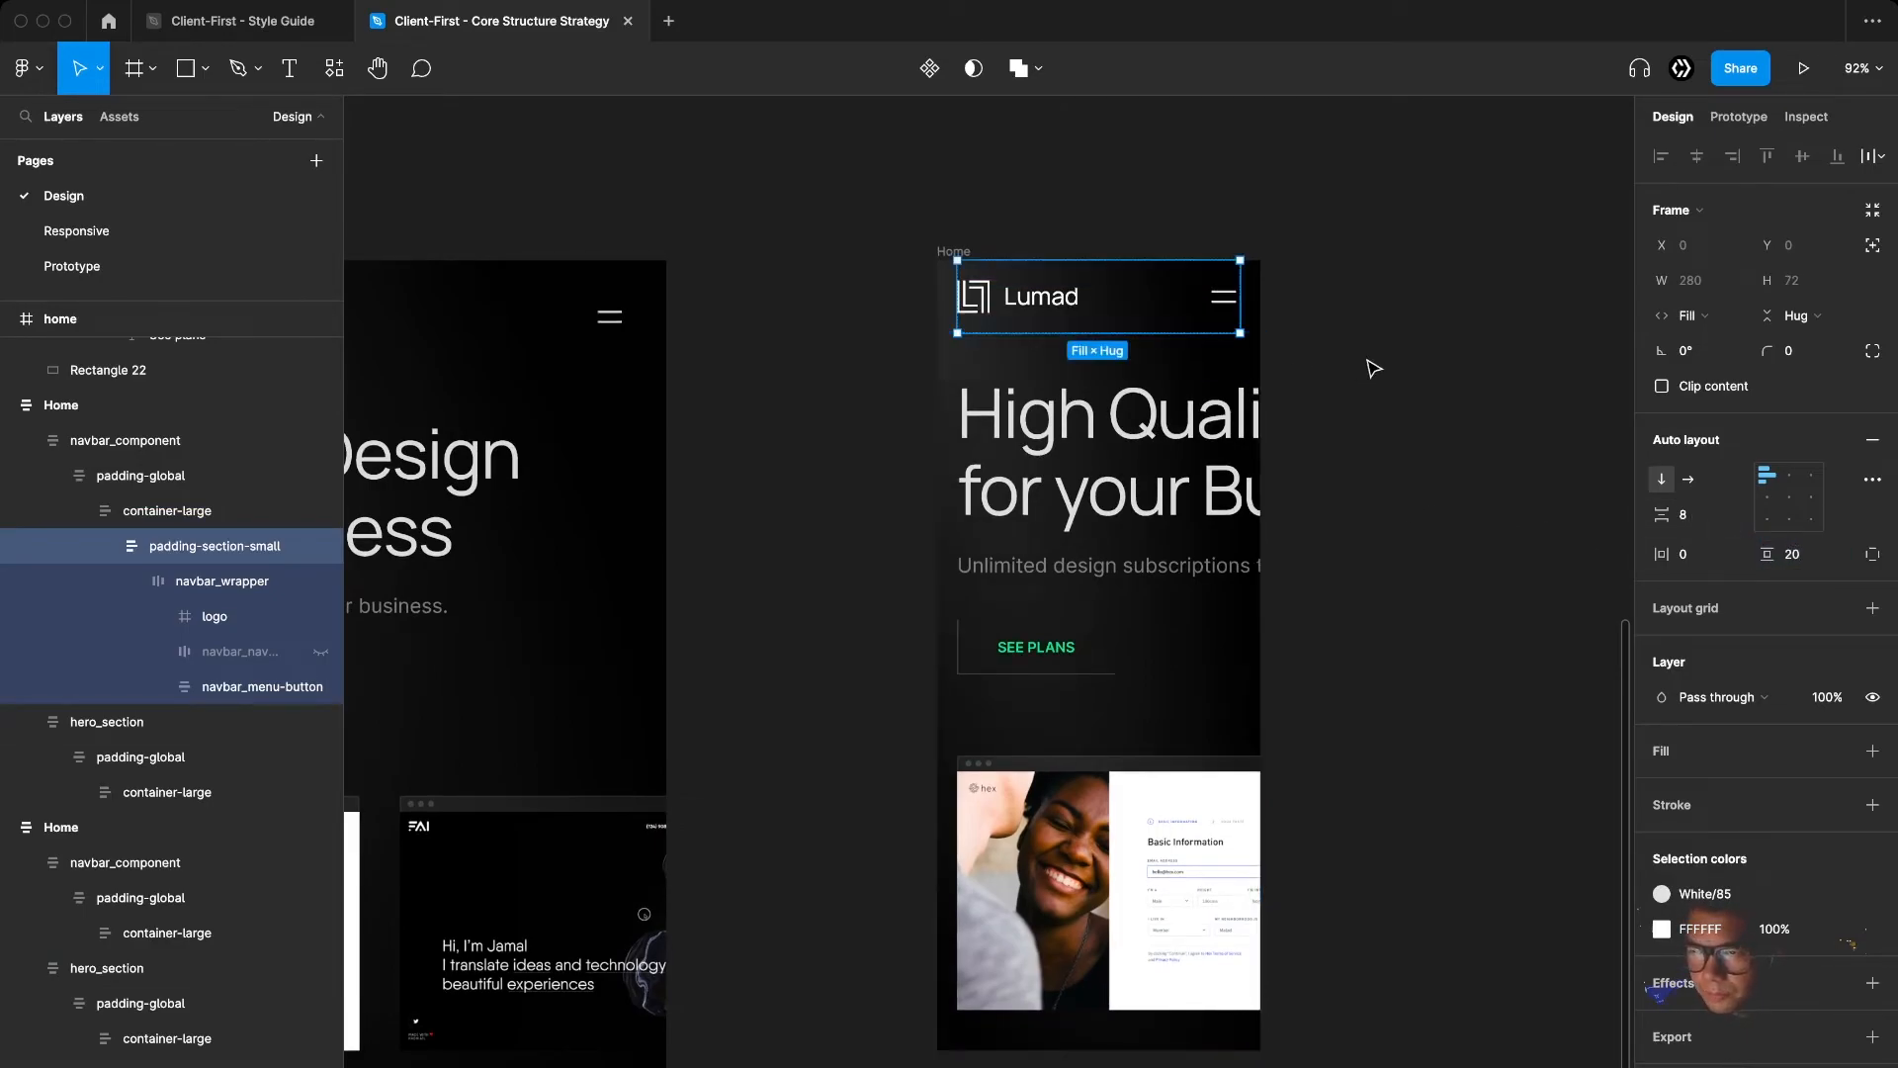
click(1373, 369)
Make the hero_header frame in the 320-wide Home copy fill its container's width
click(1270, 420)
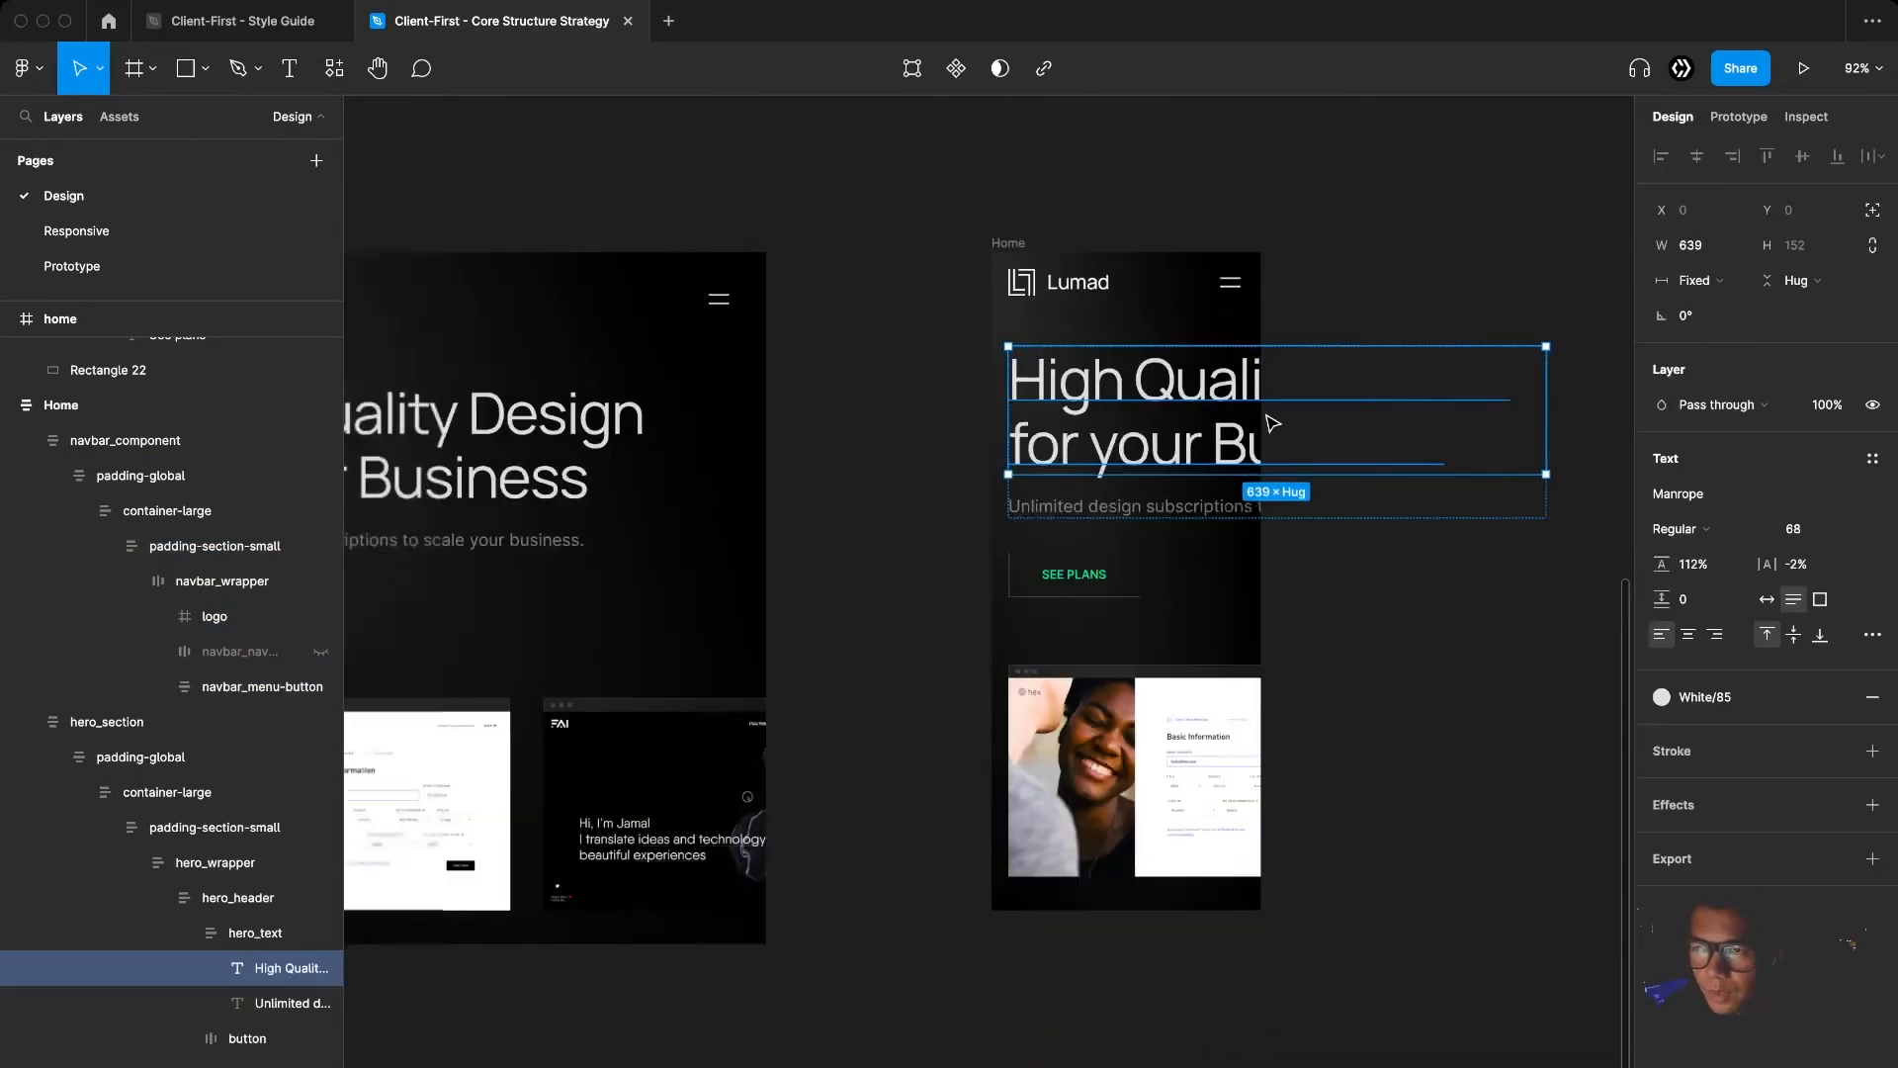
scroll(1272, 422, down, 3)
click(1363, 324)
super+click(1123, 313)
click(1171, 422)
scroll(1174, 425, up, 4)
key(Return)
key(Return)
key(Return)
key(Return)
key(Return)
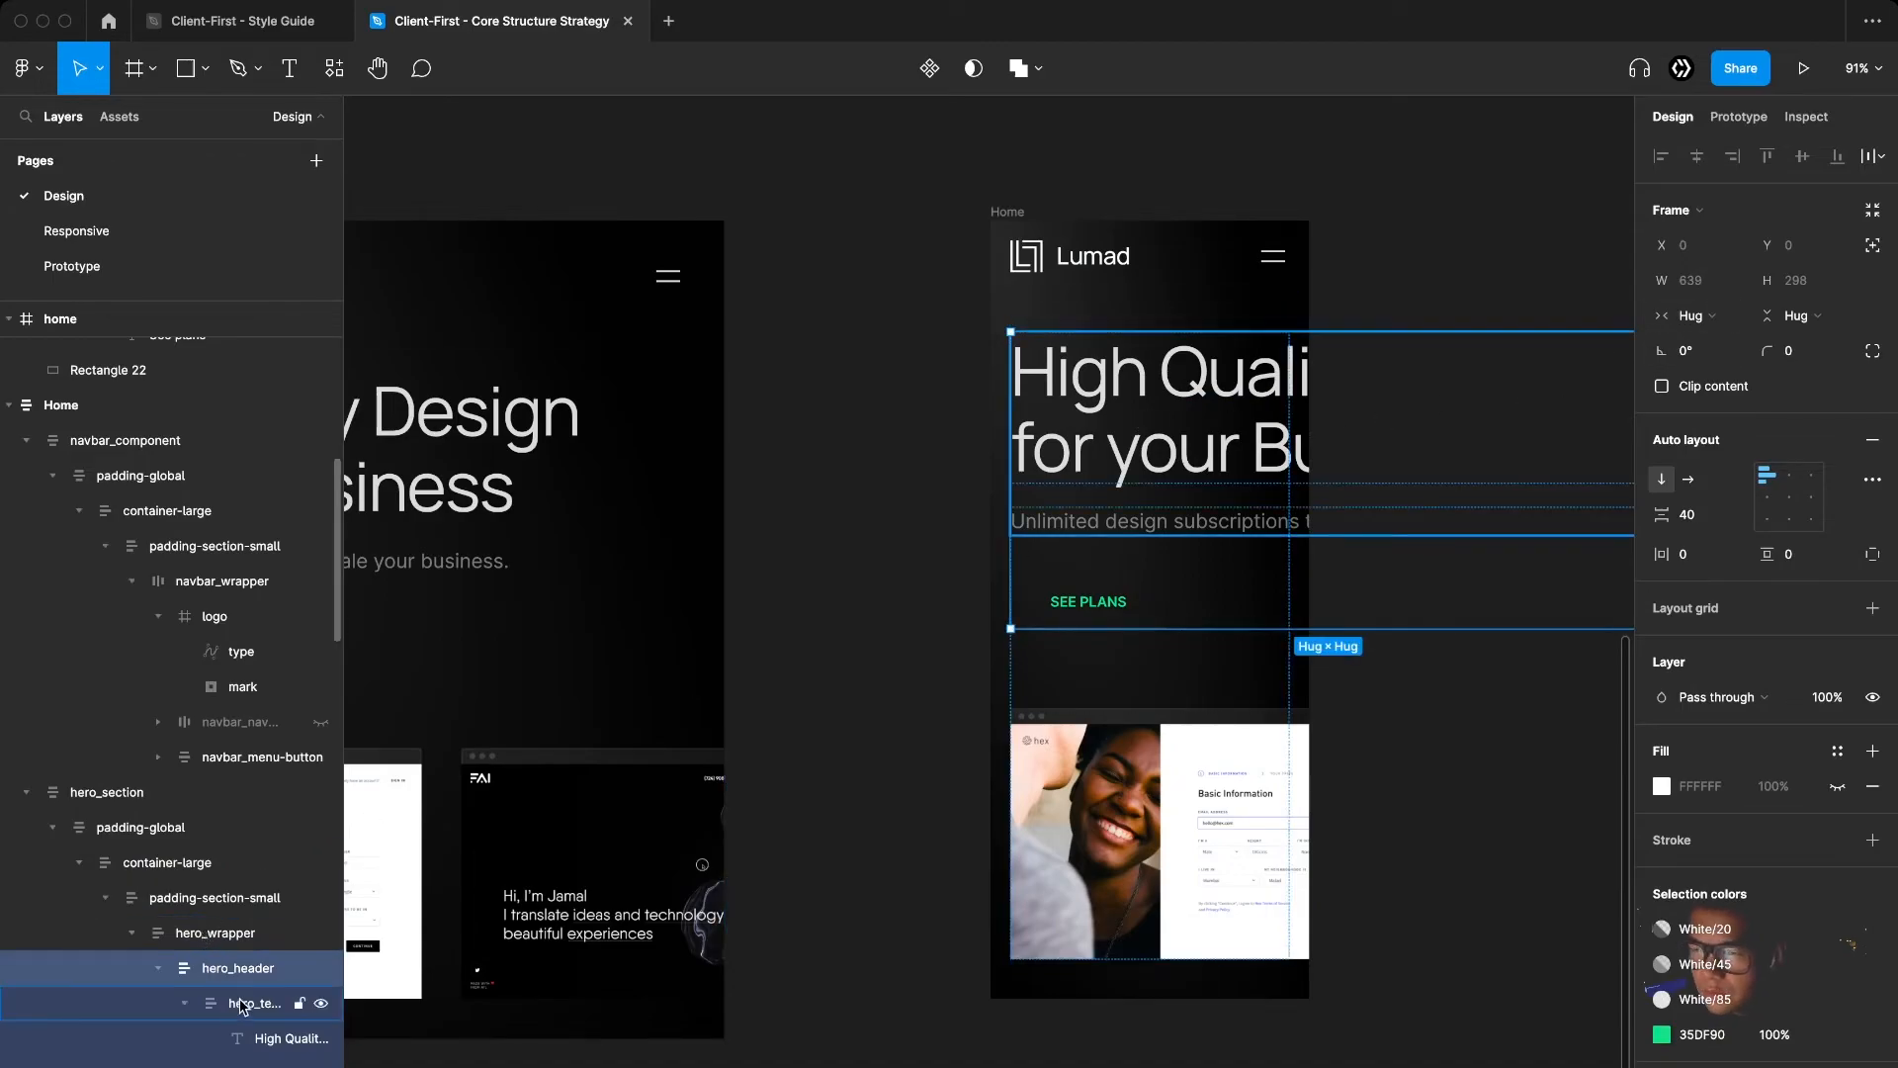
click(1691, 316)
click(1715, 331)
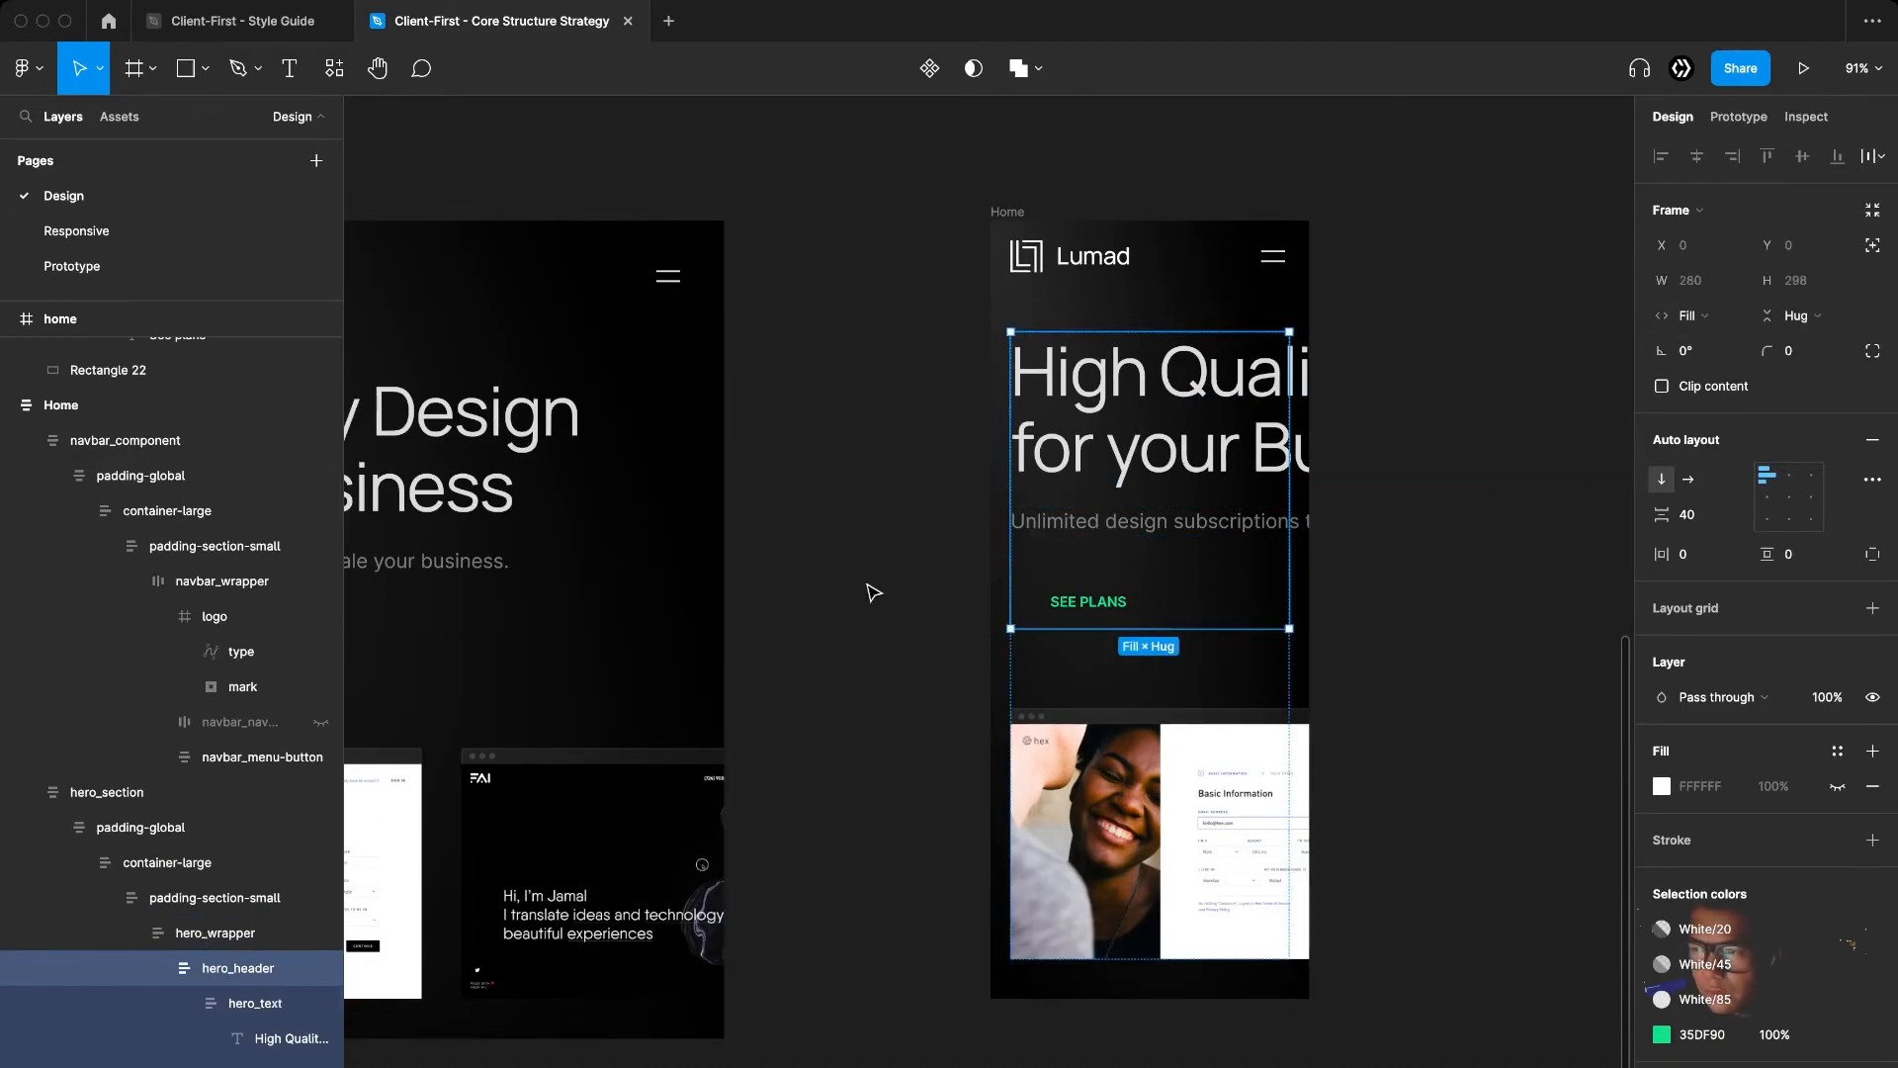
Make the hero_text frame and its "High Quality Design for your Business" heading fill the container width
click(236, 1003)
click(1691, 315)
click(1716, 333)
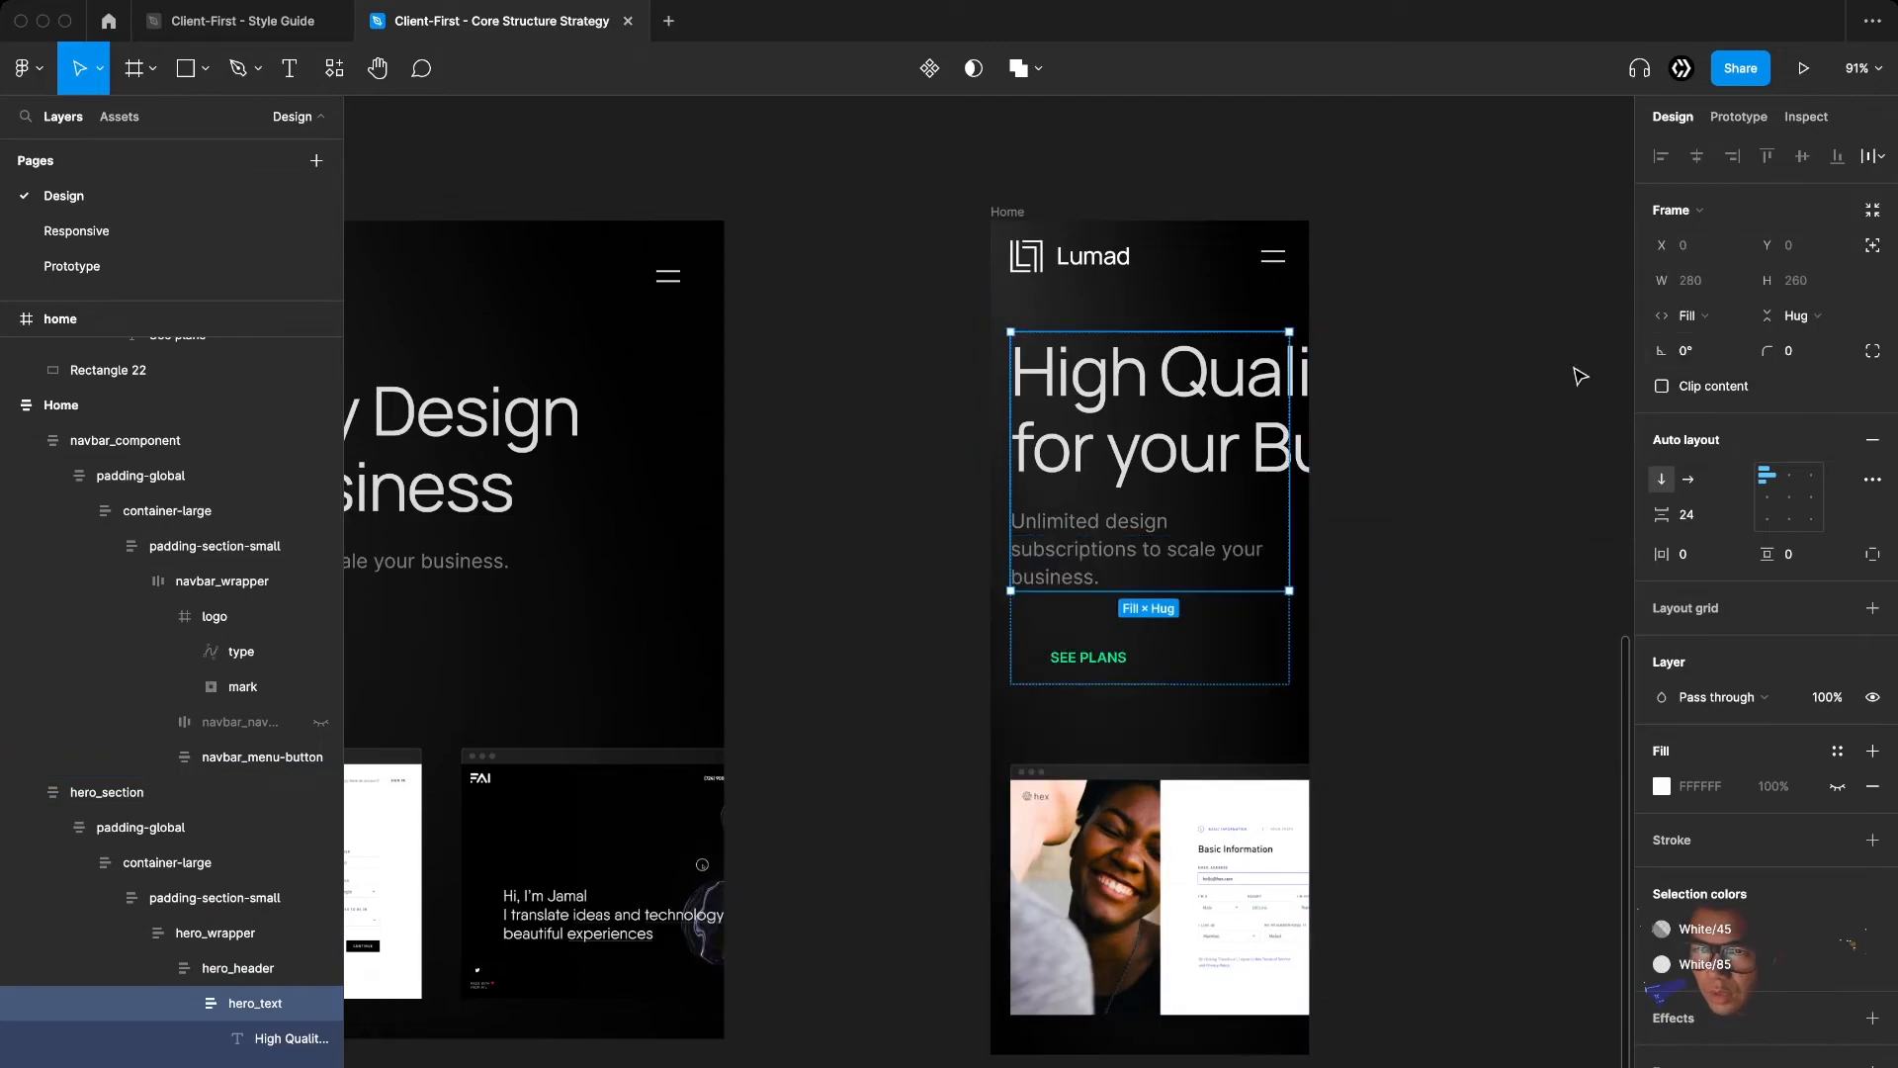
scroll(1201, 337, down, 3)
click(1202, 337)
click(1691, 279)
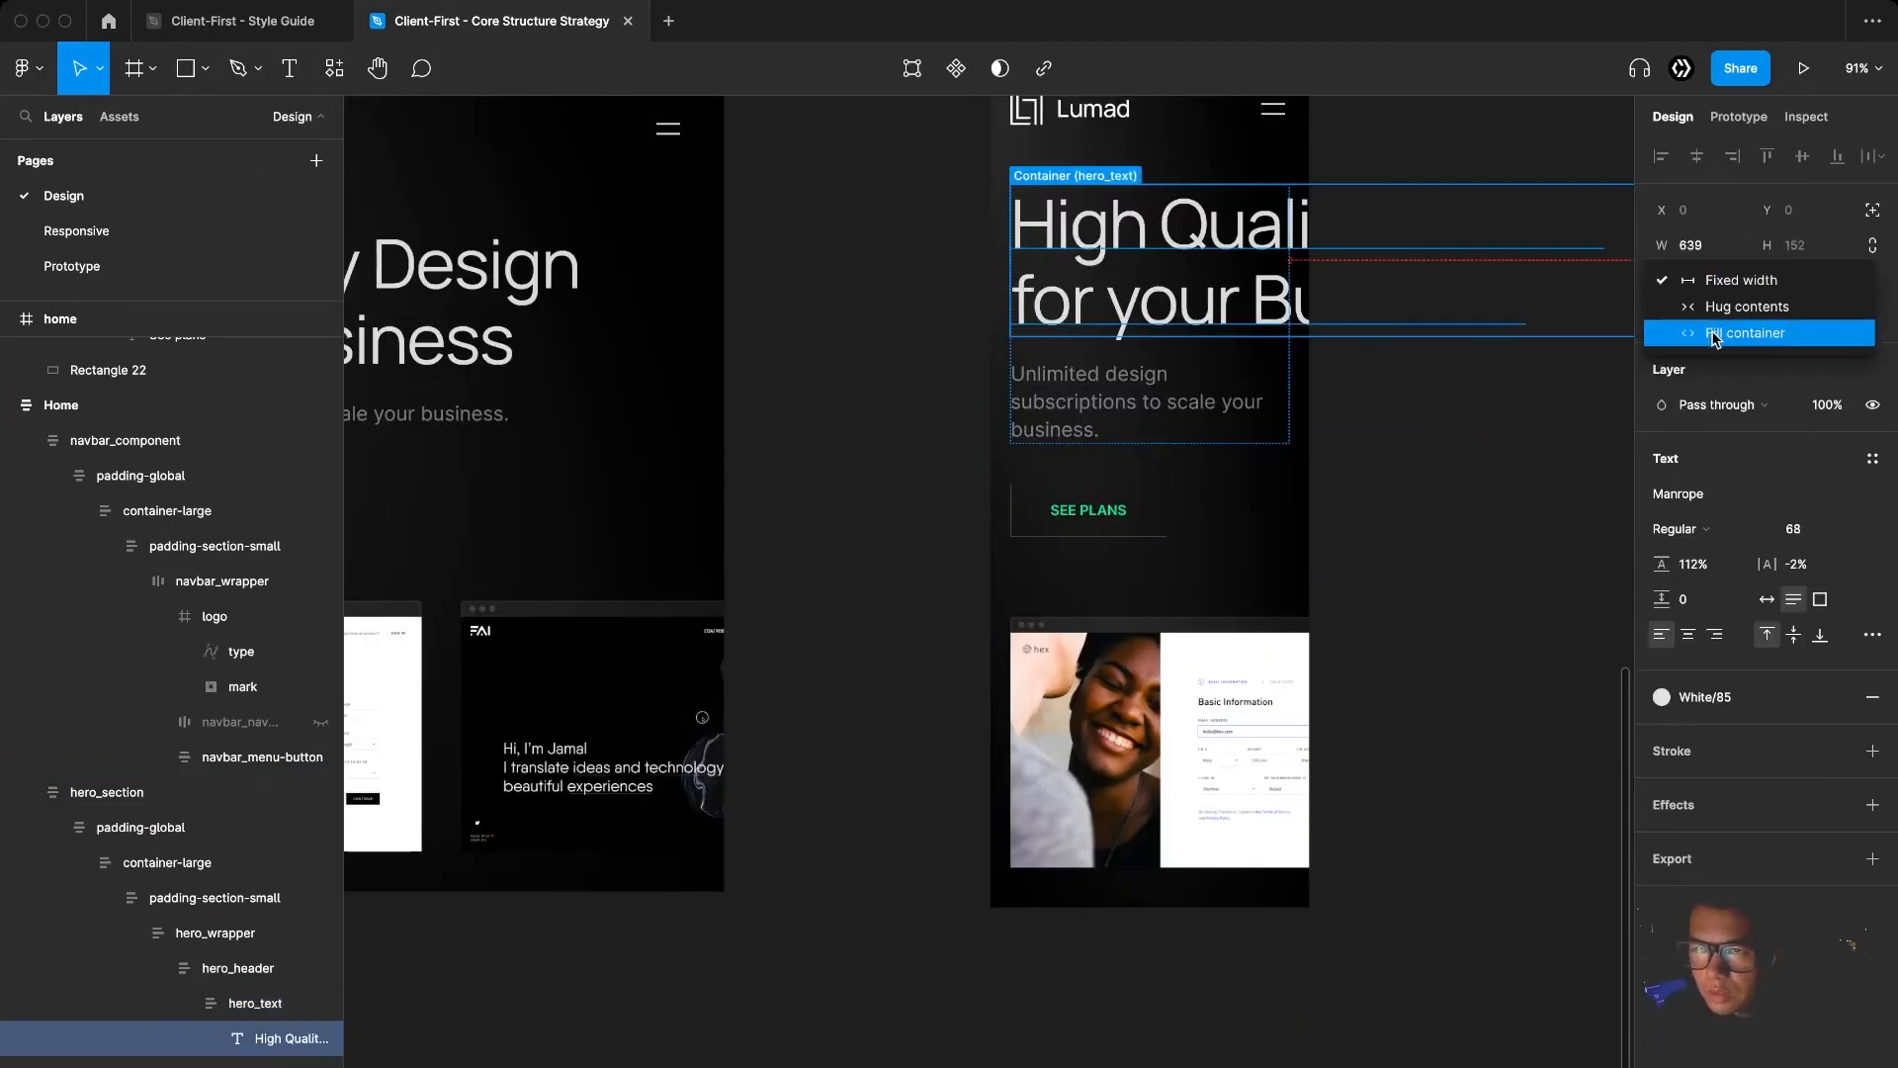
click(1716, 327)
Apply the Text/English/Regular style, Regular 16/150, to the hero paragraph in the 320-wide Home copy
scroll(1176, 497, down, 2)
click(1137, 606)
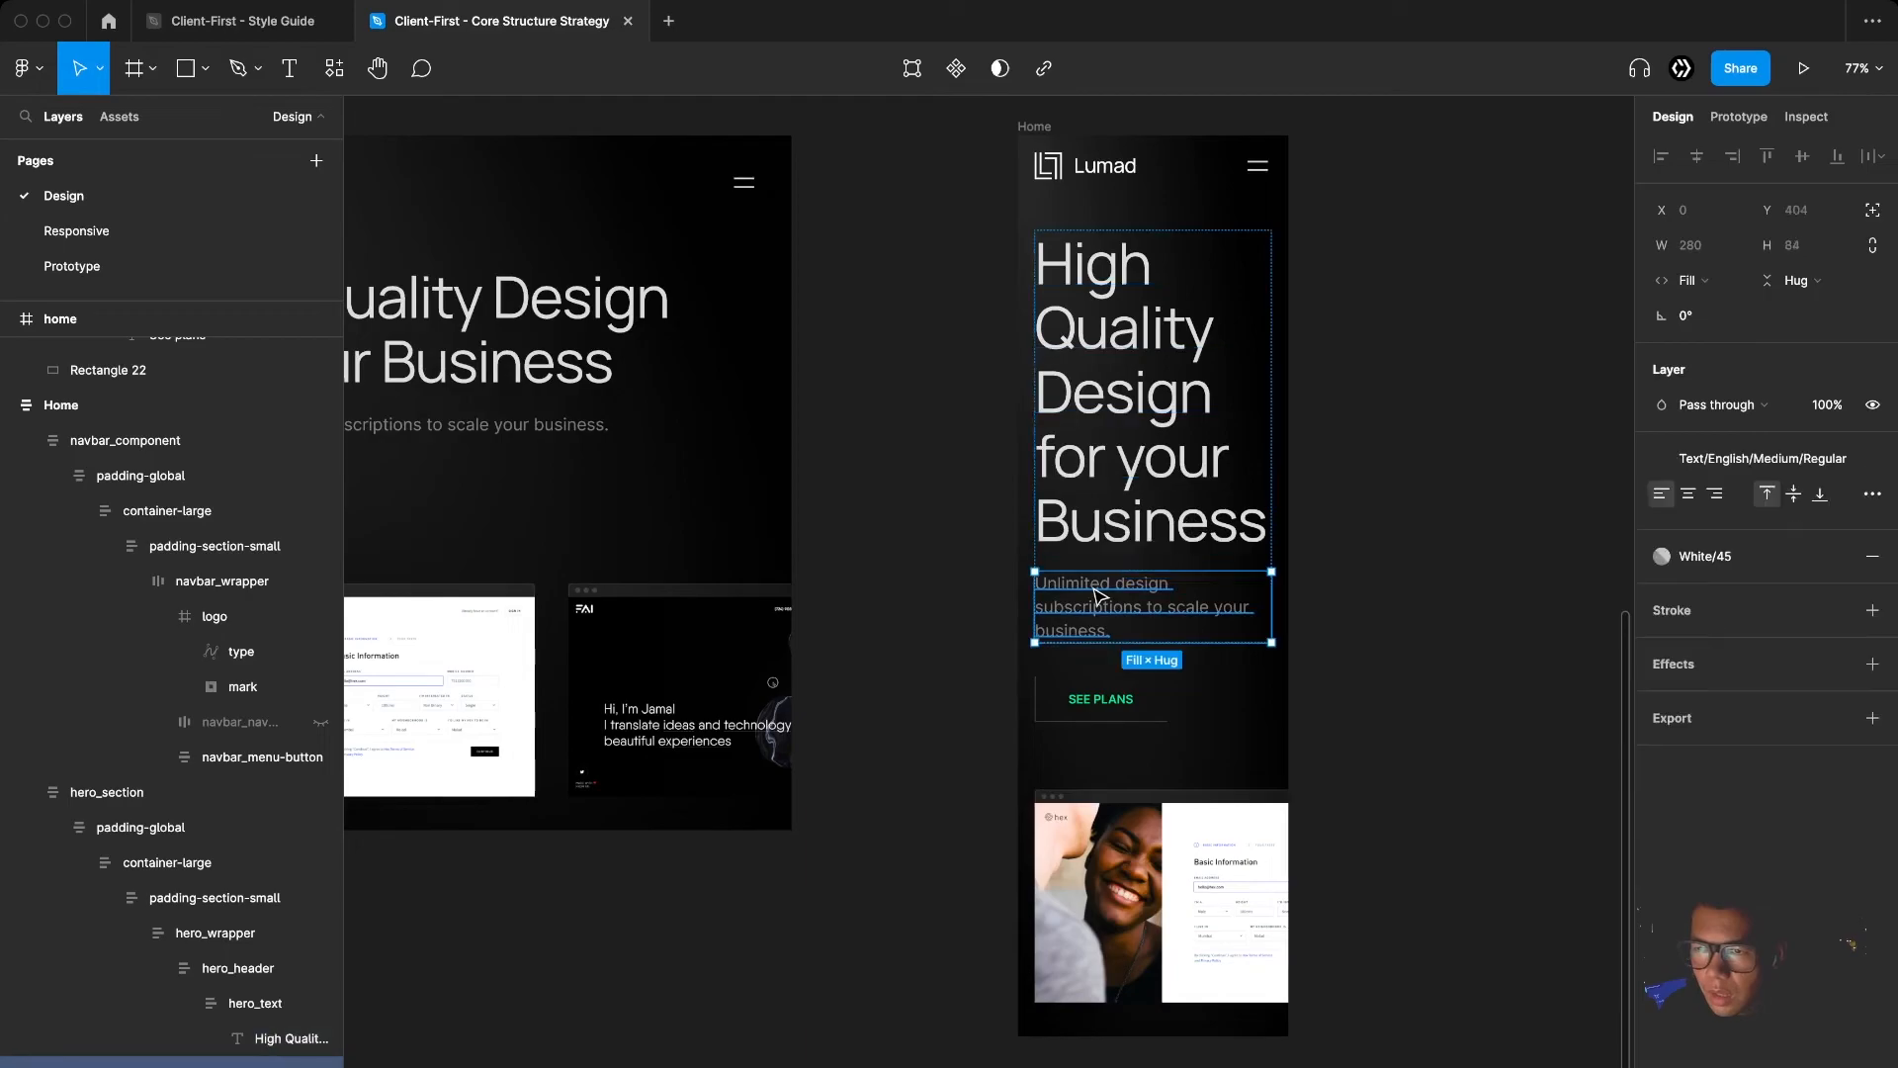
click(1770, 459)
scroll(1790, 746, down, 2)
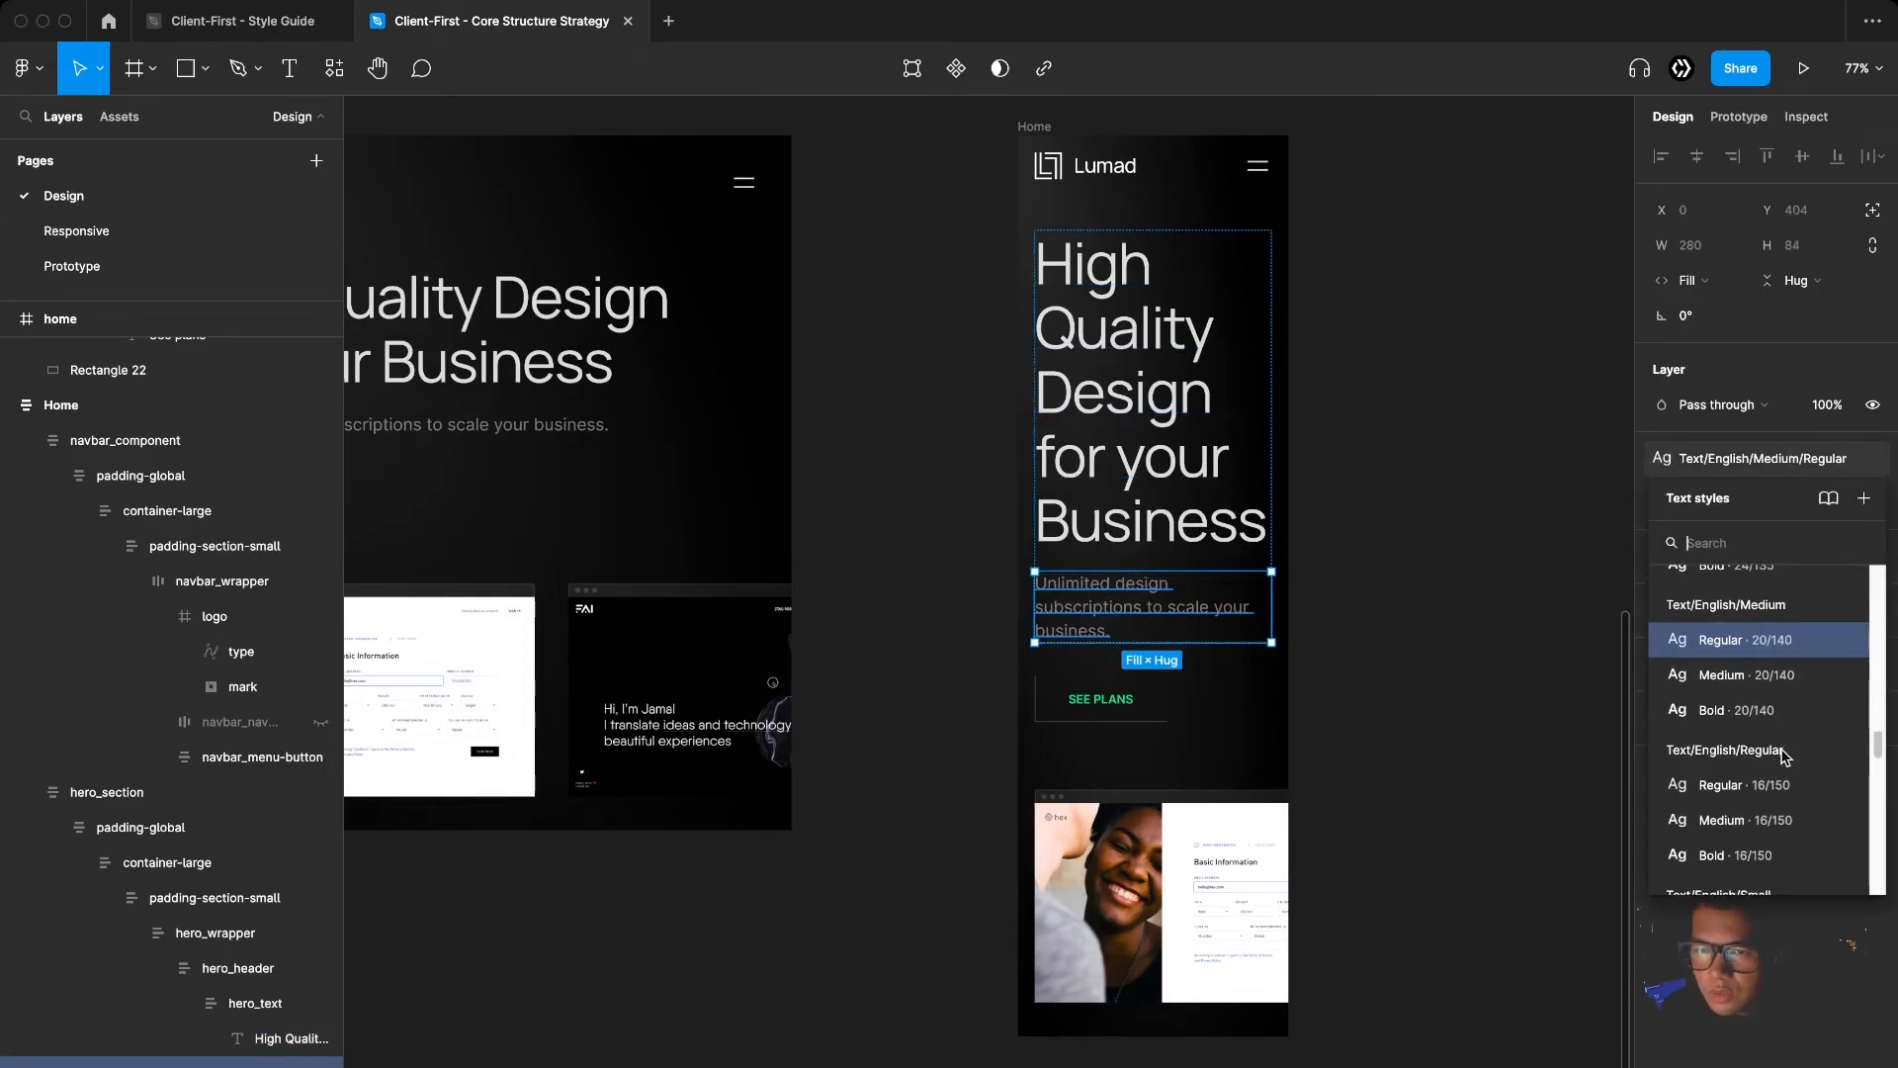
click(1774, 796)
Set the 320-wide Home copy's hero heading to font size 34, half of its 68, with a 125% line height
click(1156, 492)
click(1819, 530)
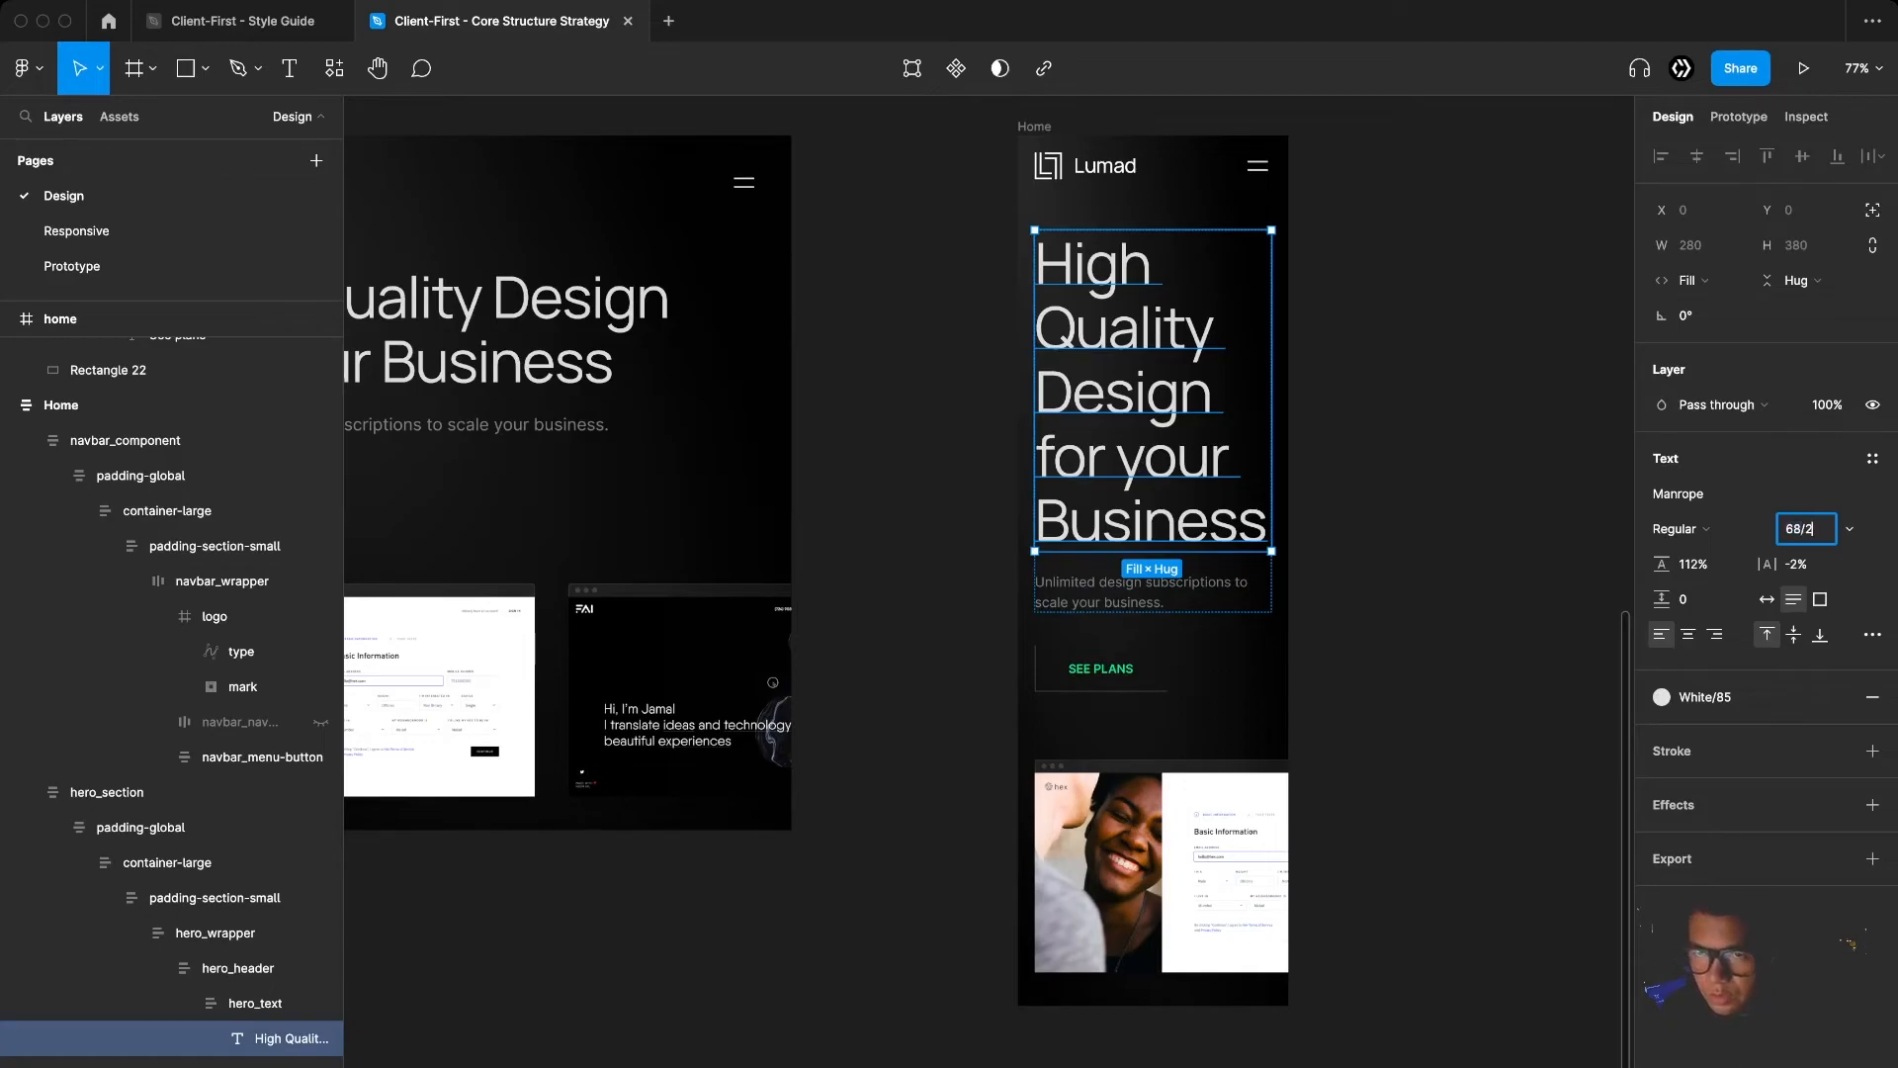
text(/2)
key(Return)
click(1706, 566)
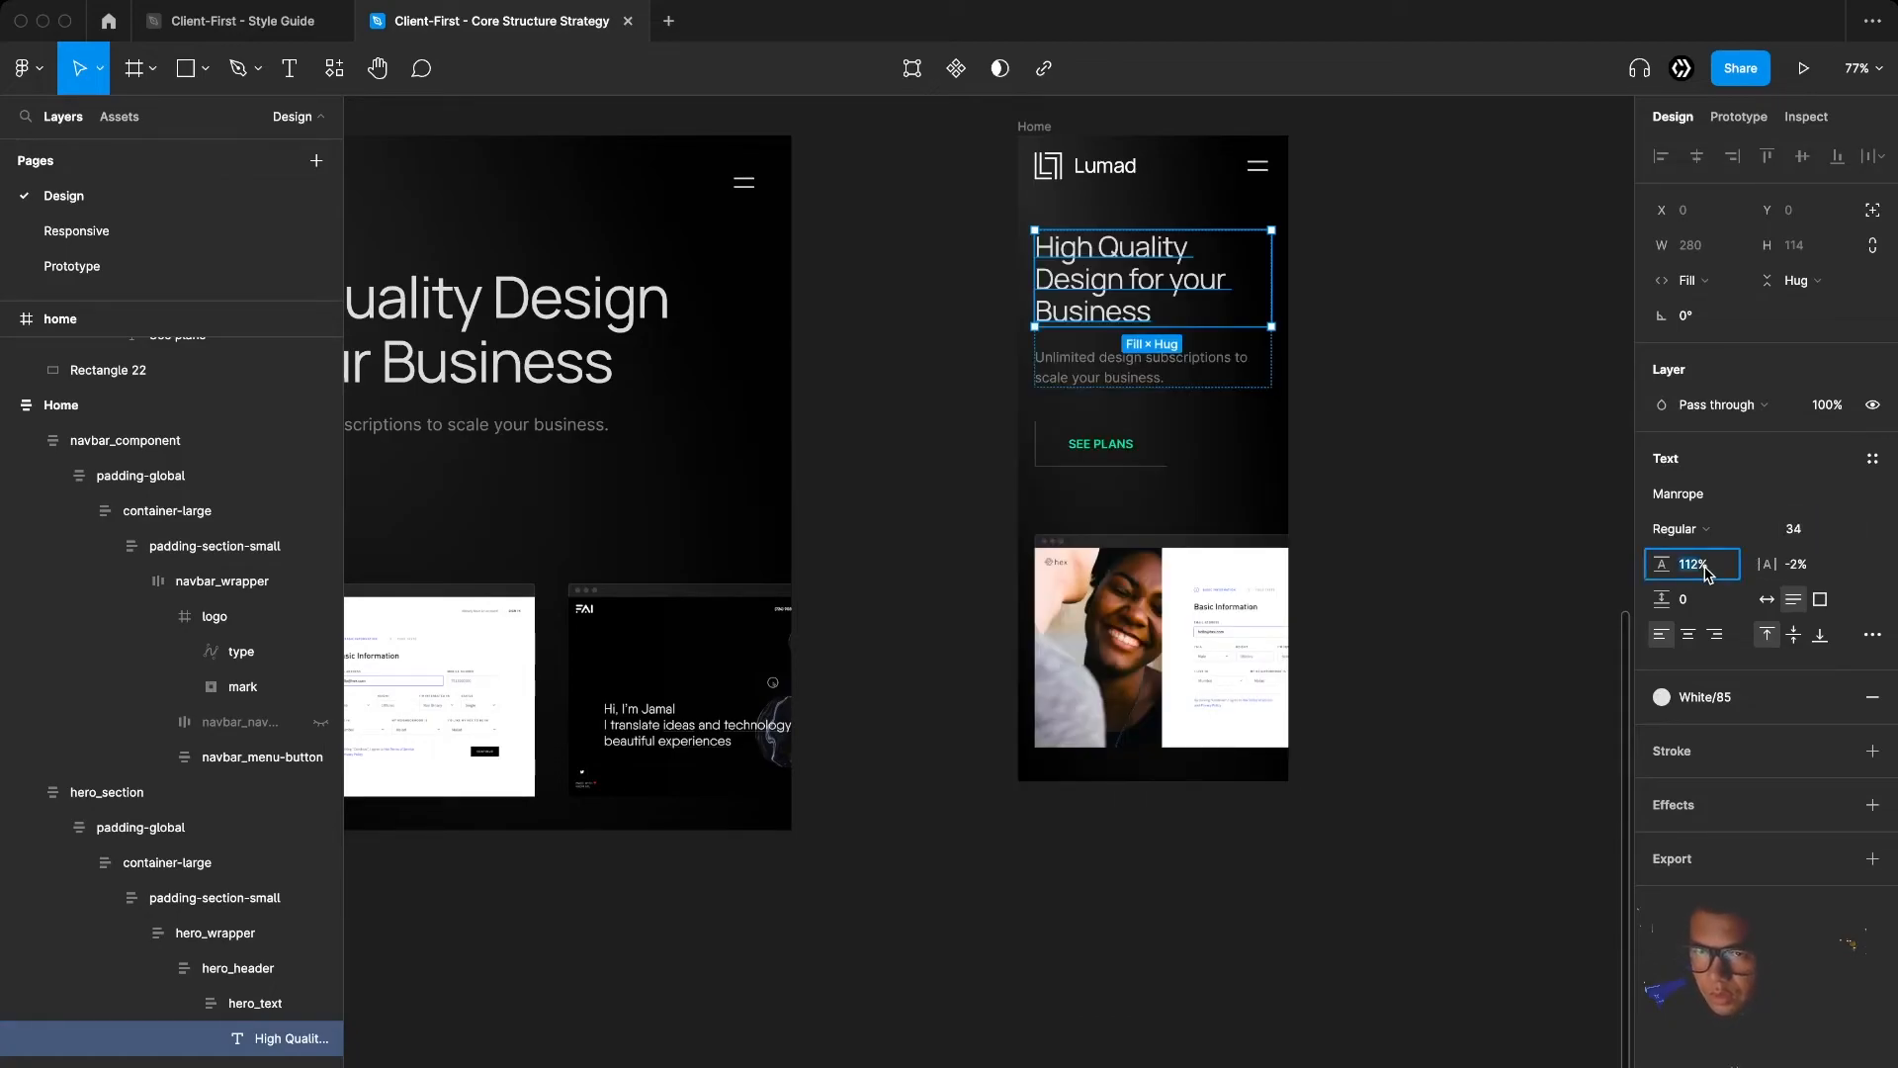
text(1)
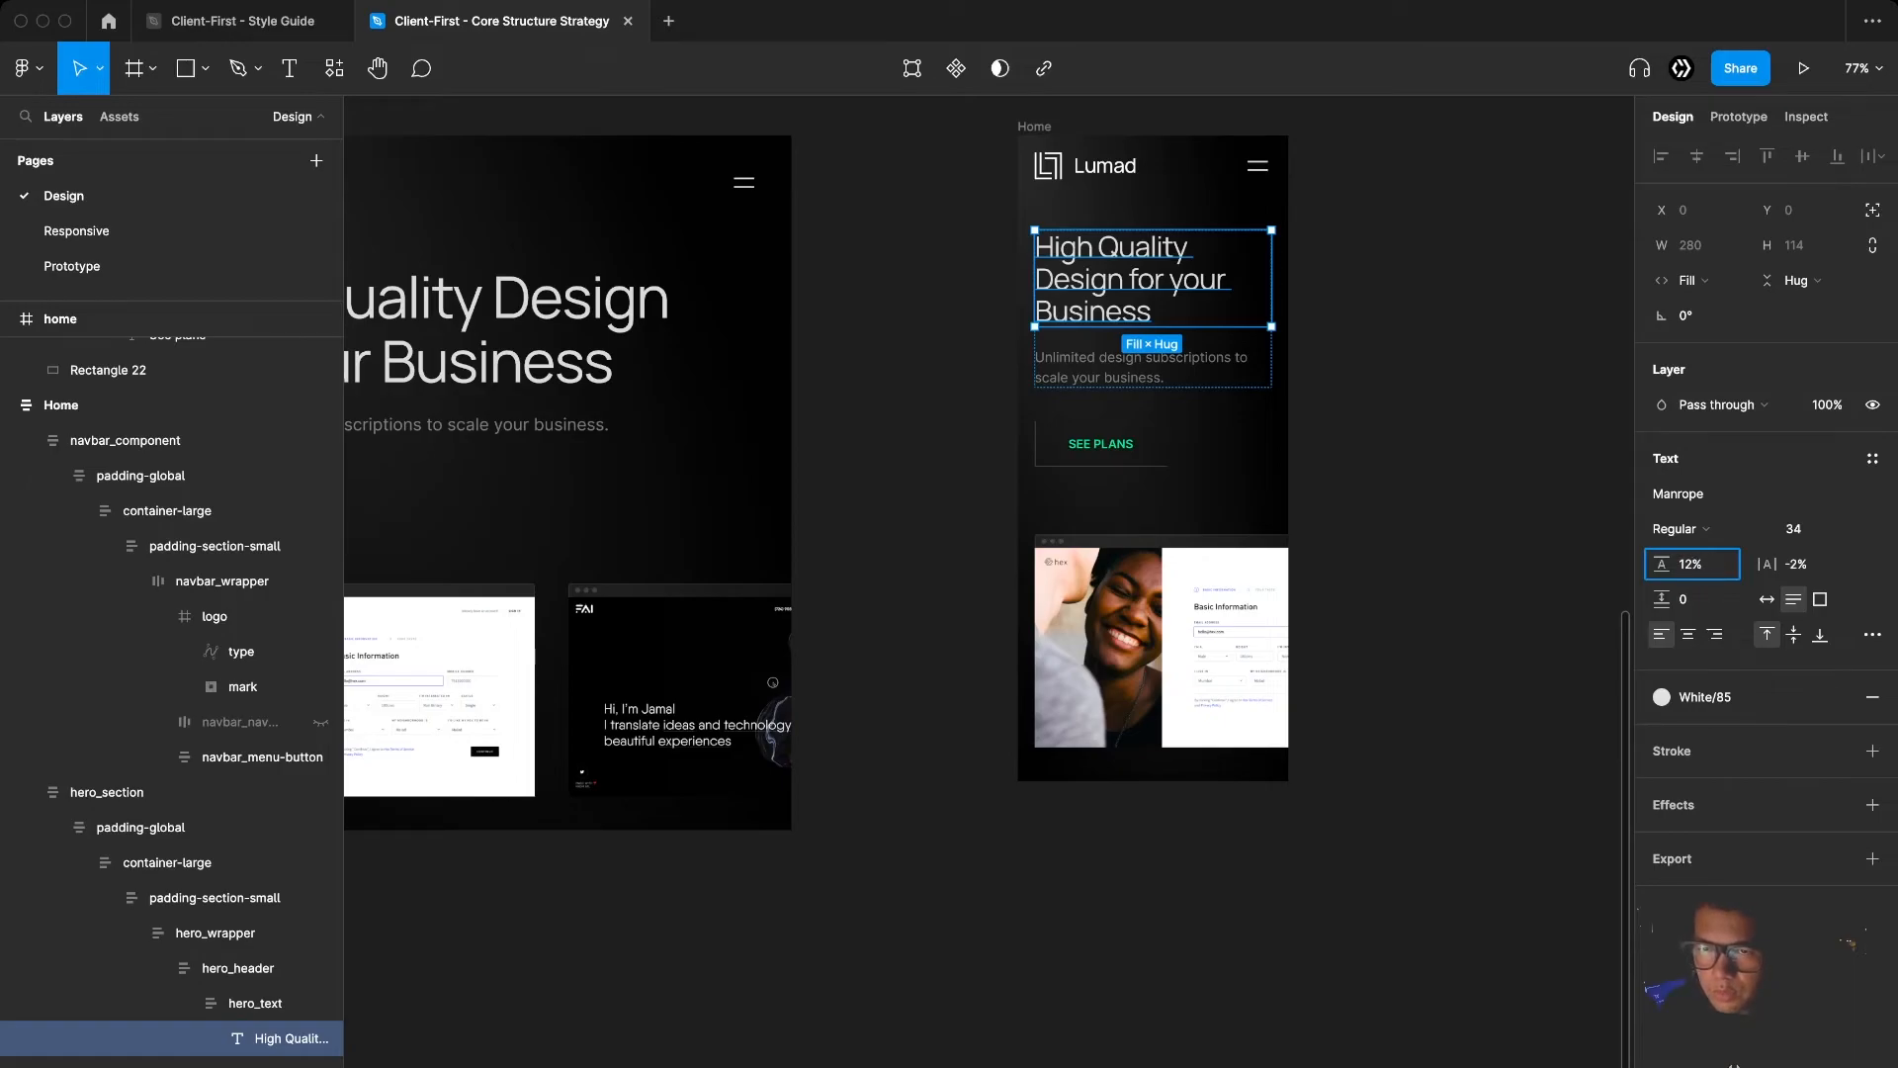
text(25)
key(Return)
click(1809, 538)
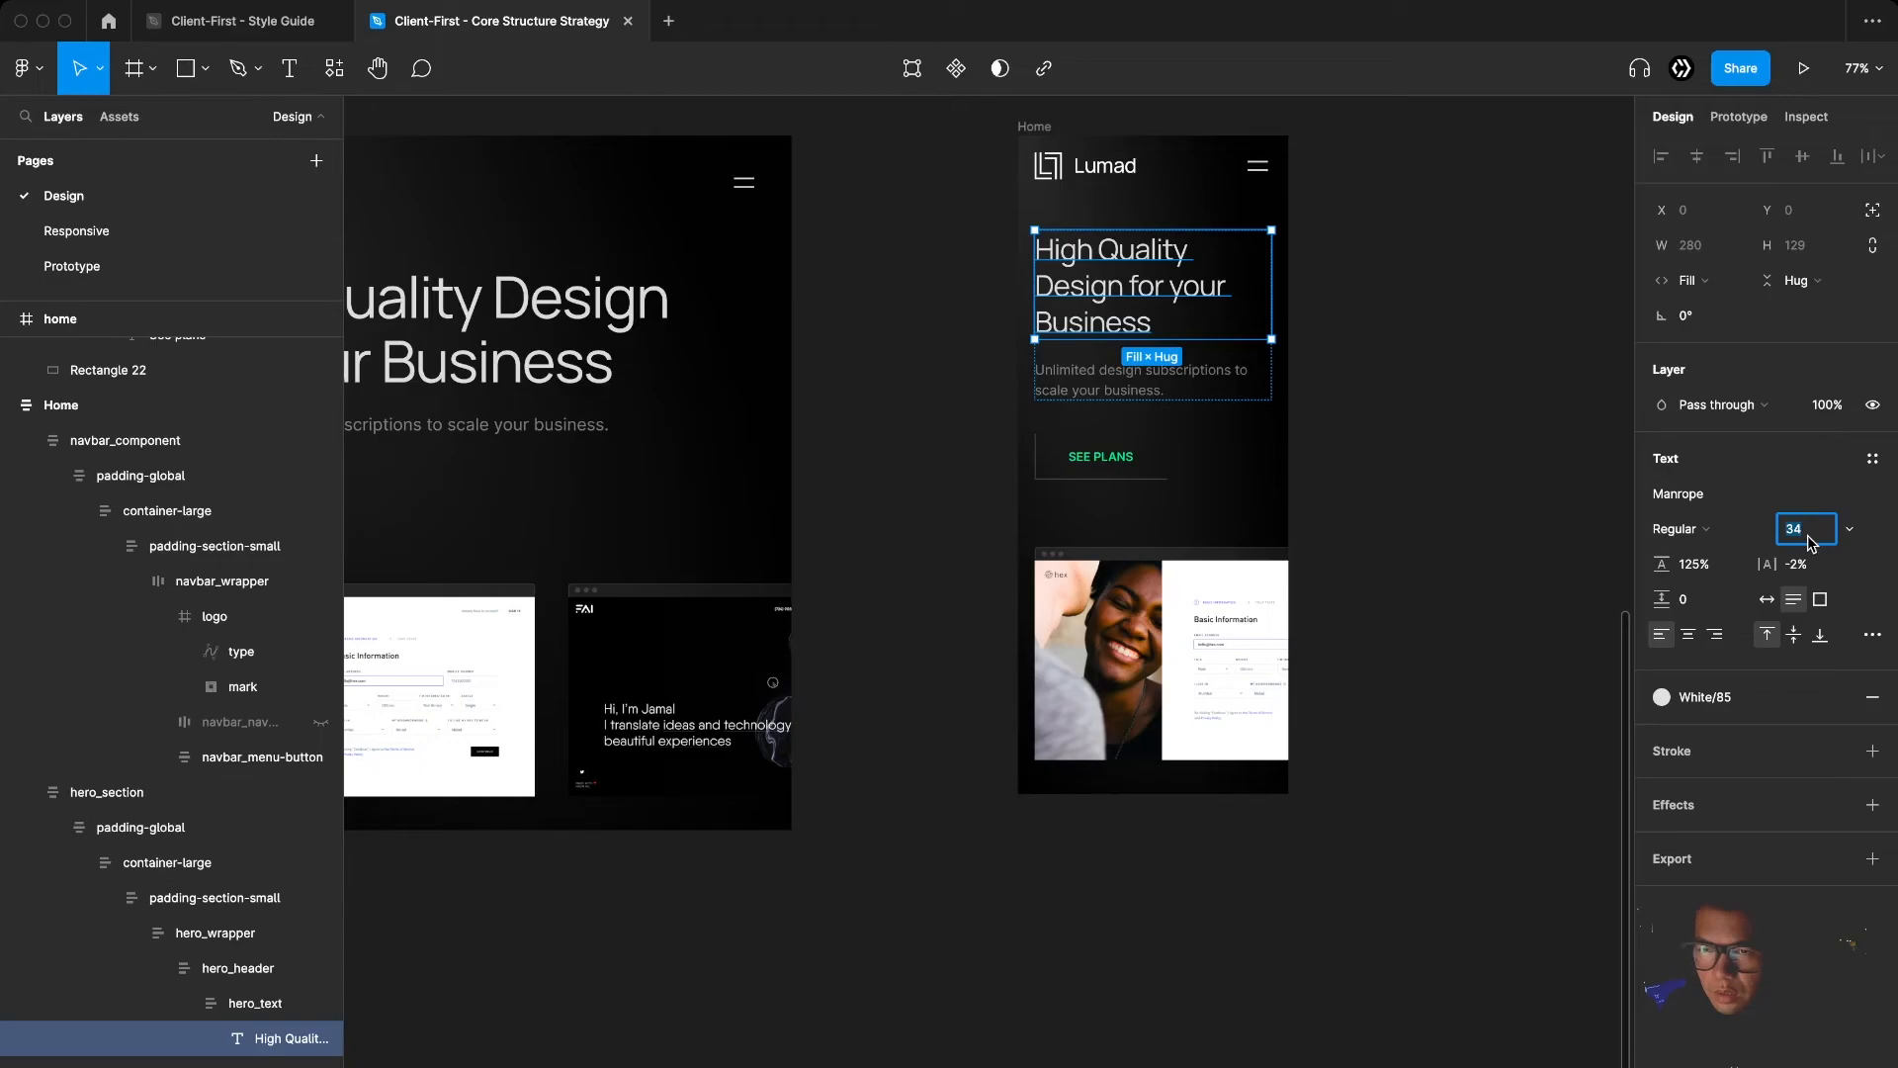
click(1358, 417)
scroll(1164, 300, up, 5)
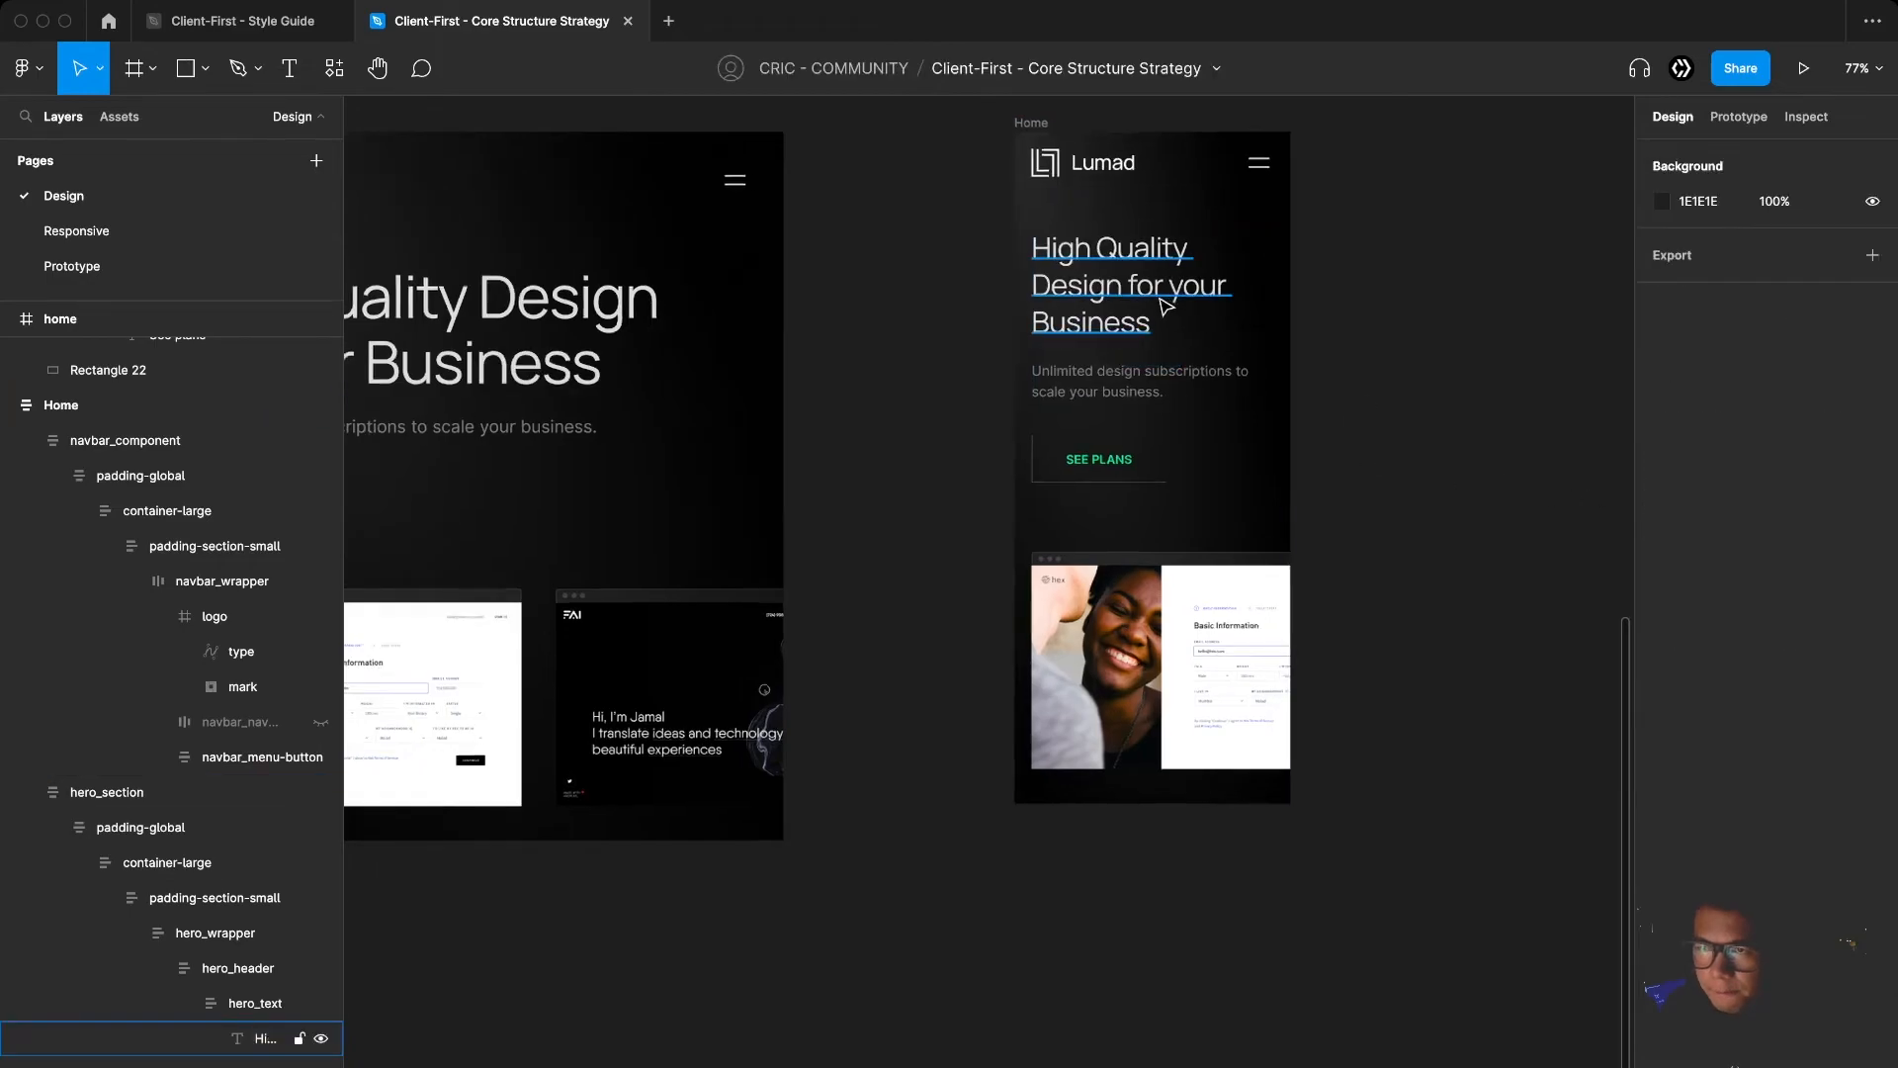
Set the vertical gap between the items of the hero_wrapper frame in the 320-wide Home copy to 40
super+click(1166, 354)
scroll(1159, 376, up, 1)
super+click(1132, 465)
super+click(1091, 547)
scroll(1091, 547, down, 2)
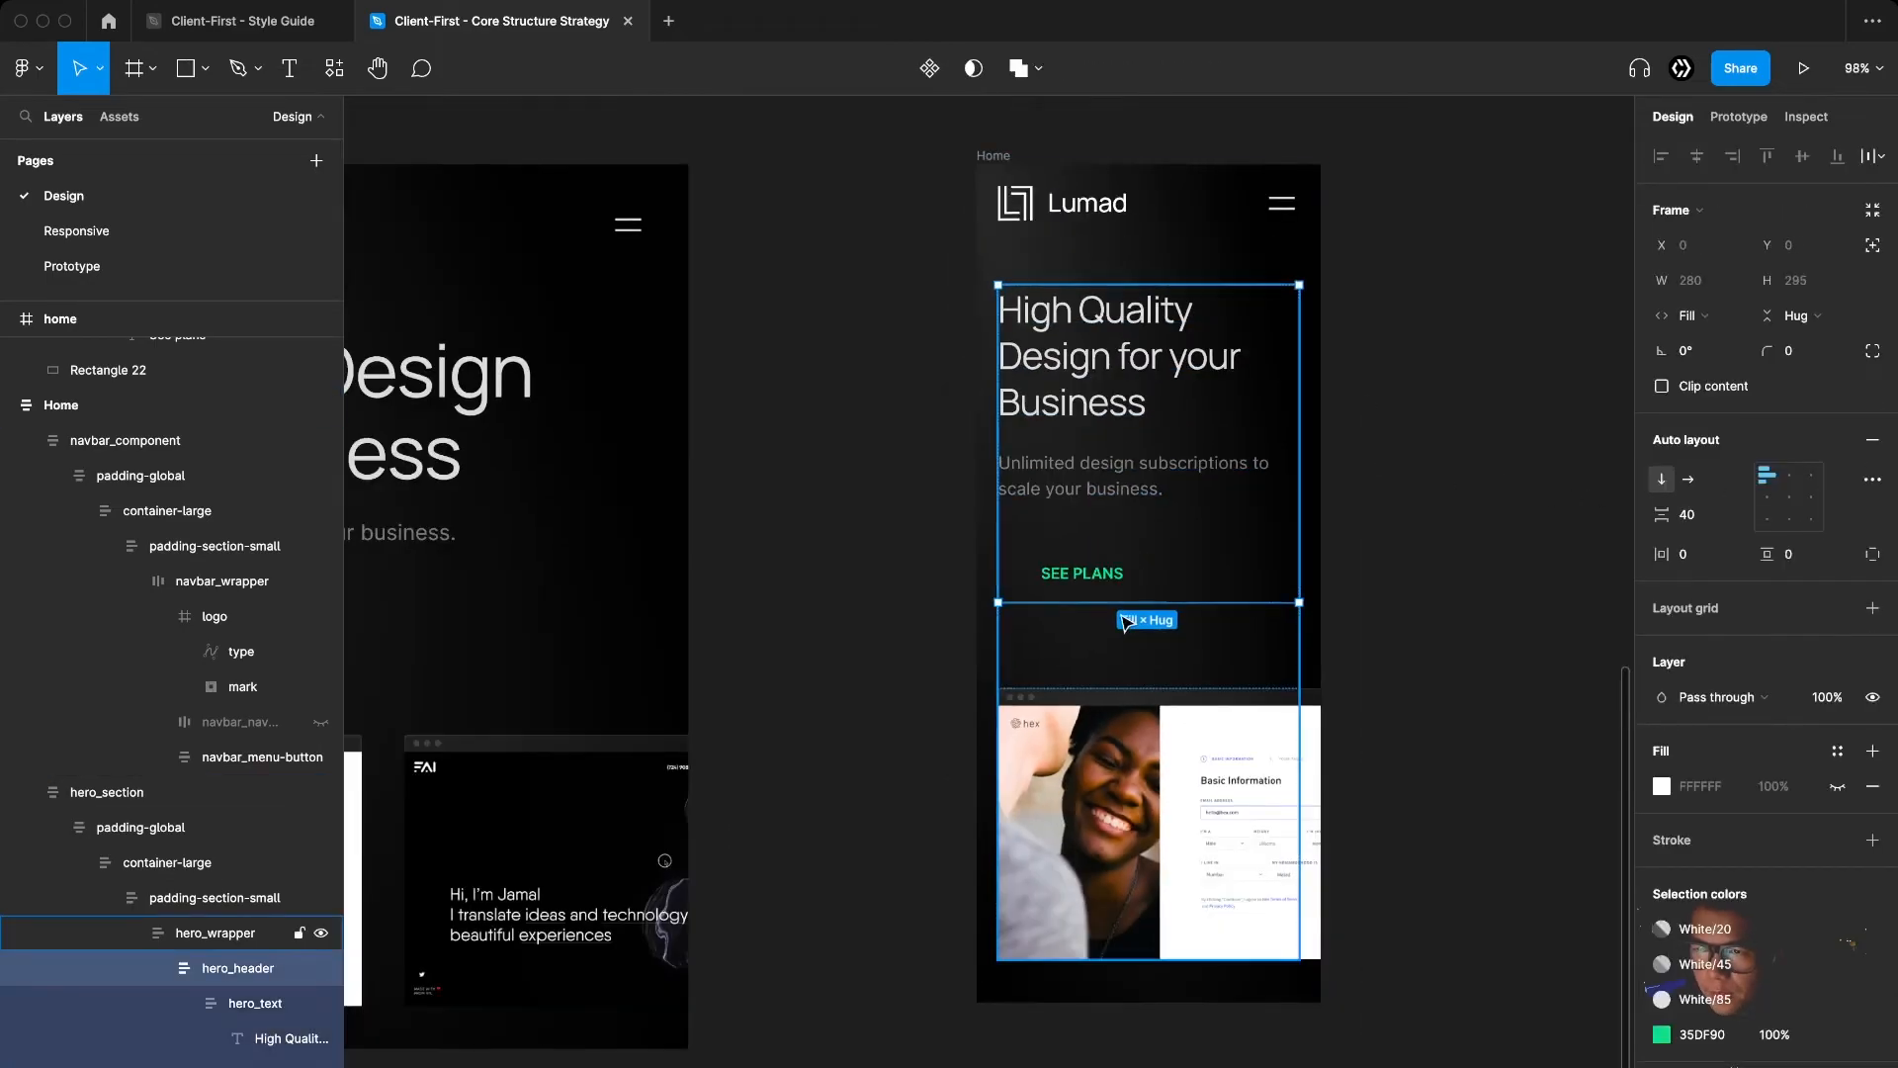
super+click(1125, 621)
click(1118, 653)
text(4)
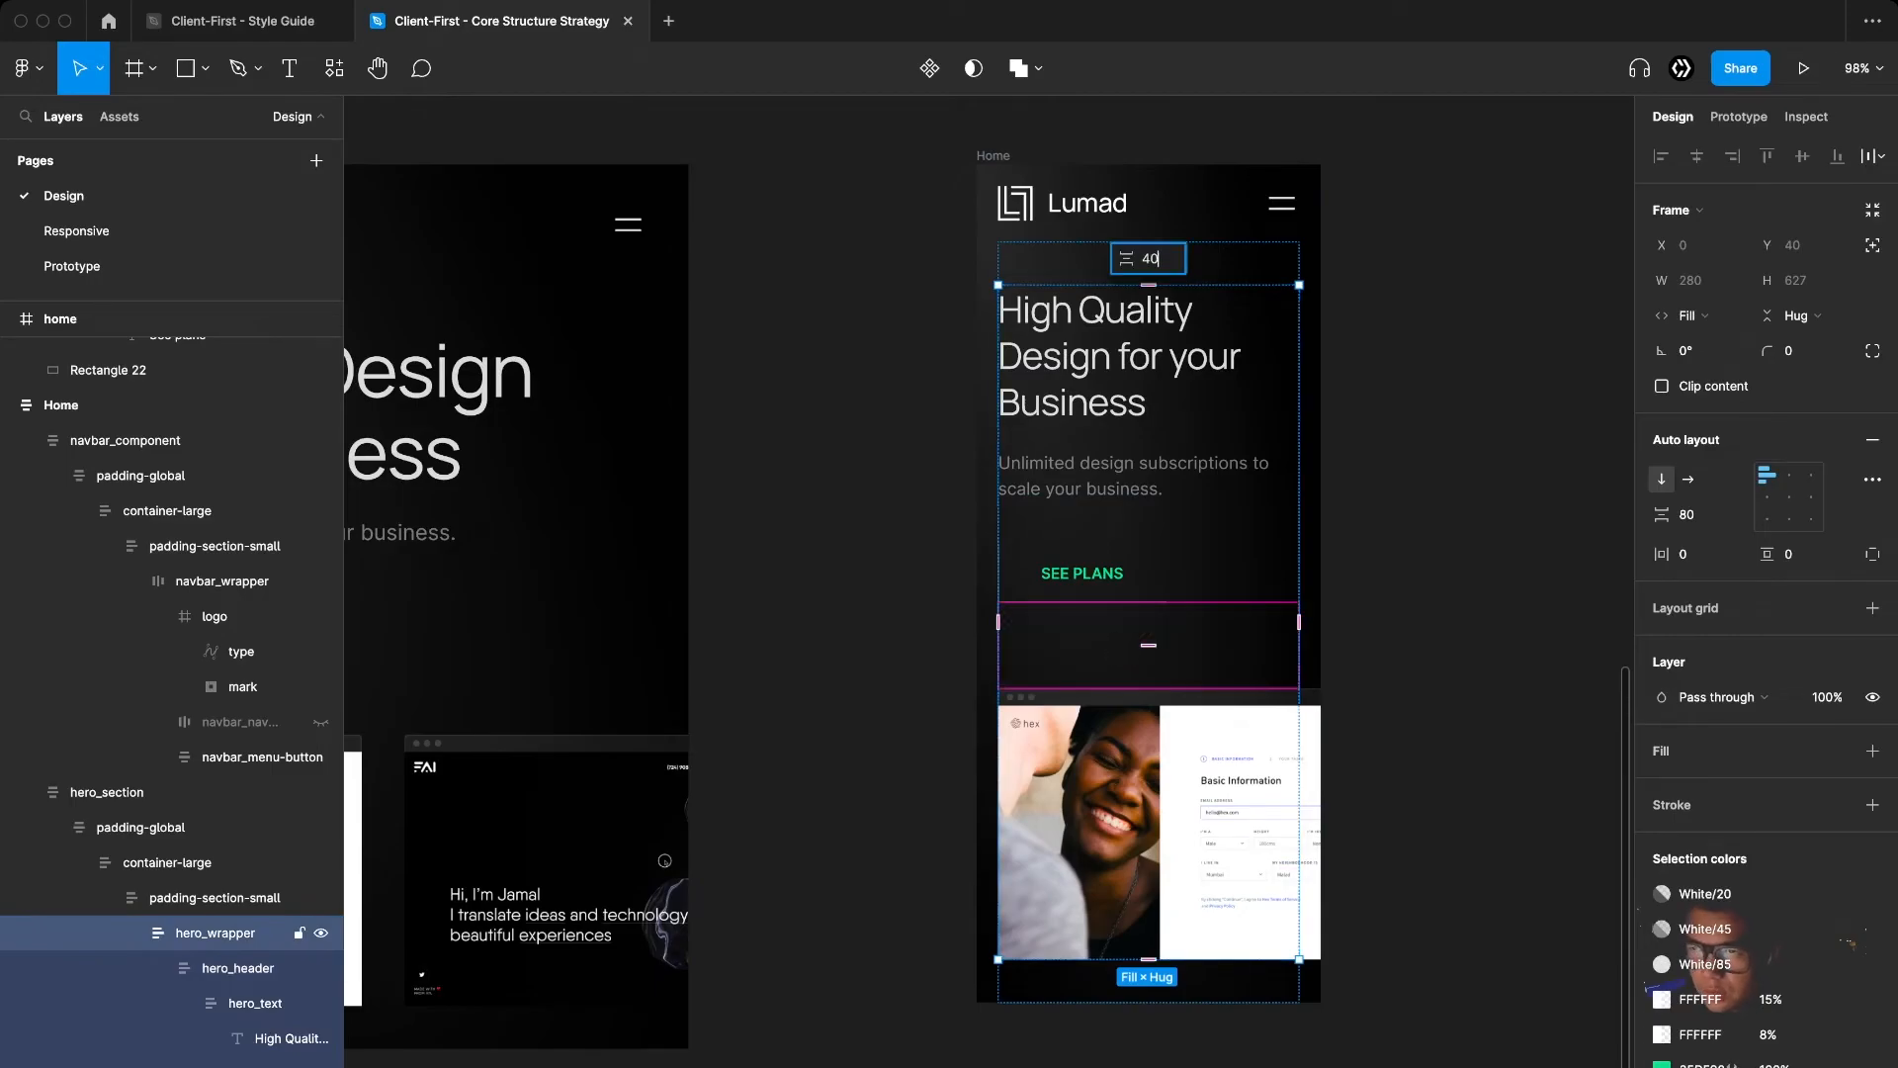
text(0)
key(Return)
click(1483, 828)
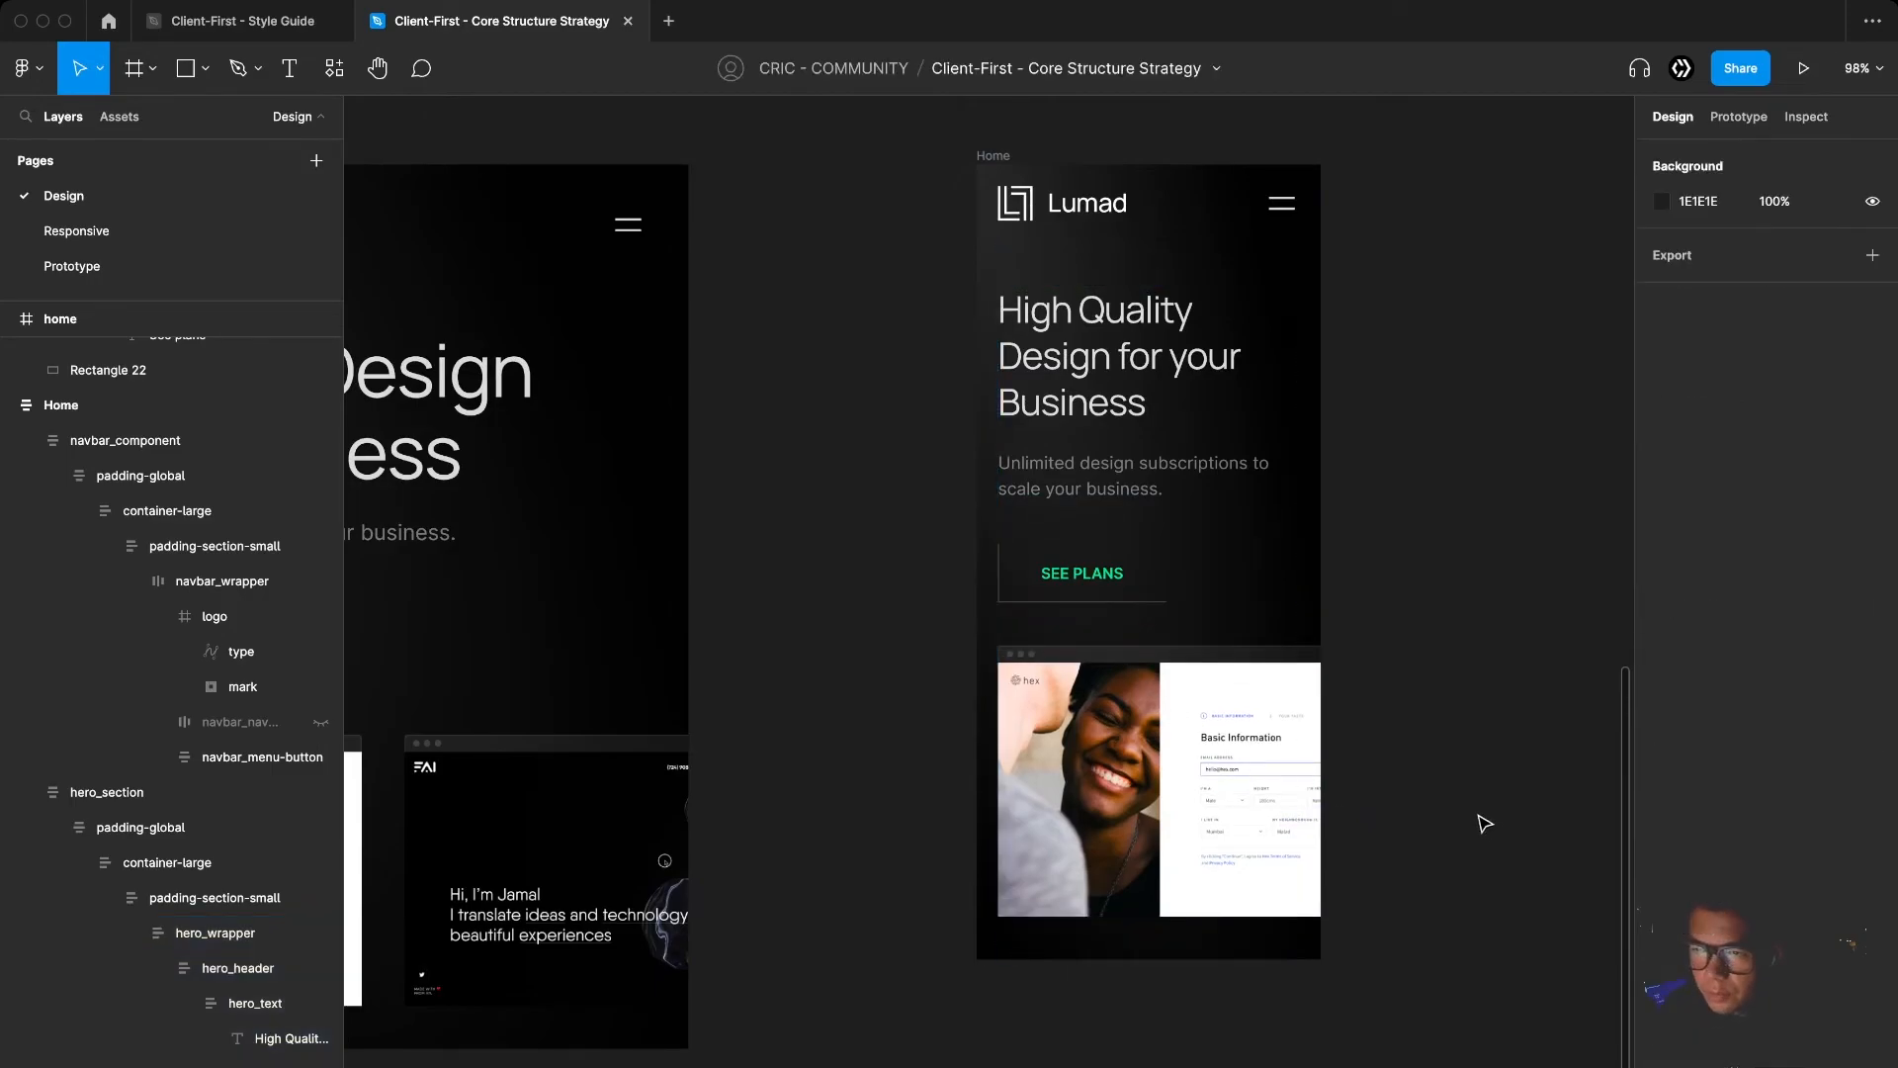
Examine the layers and sizing of the first hero item's browser bar and screenshot image in the 320-wide Home copy
super+click(1187, 788)
scroll(1201, 761, down, 5)
click(1475, 613)
click(1229, 721)
super+click(1182, 686)
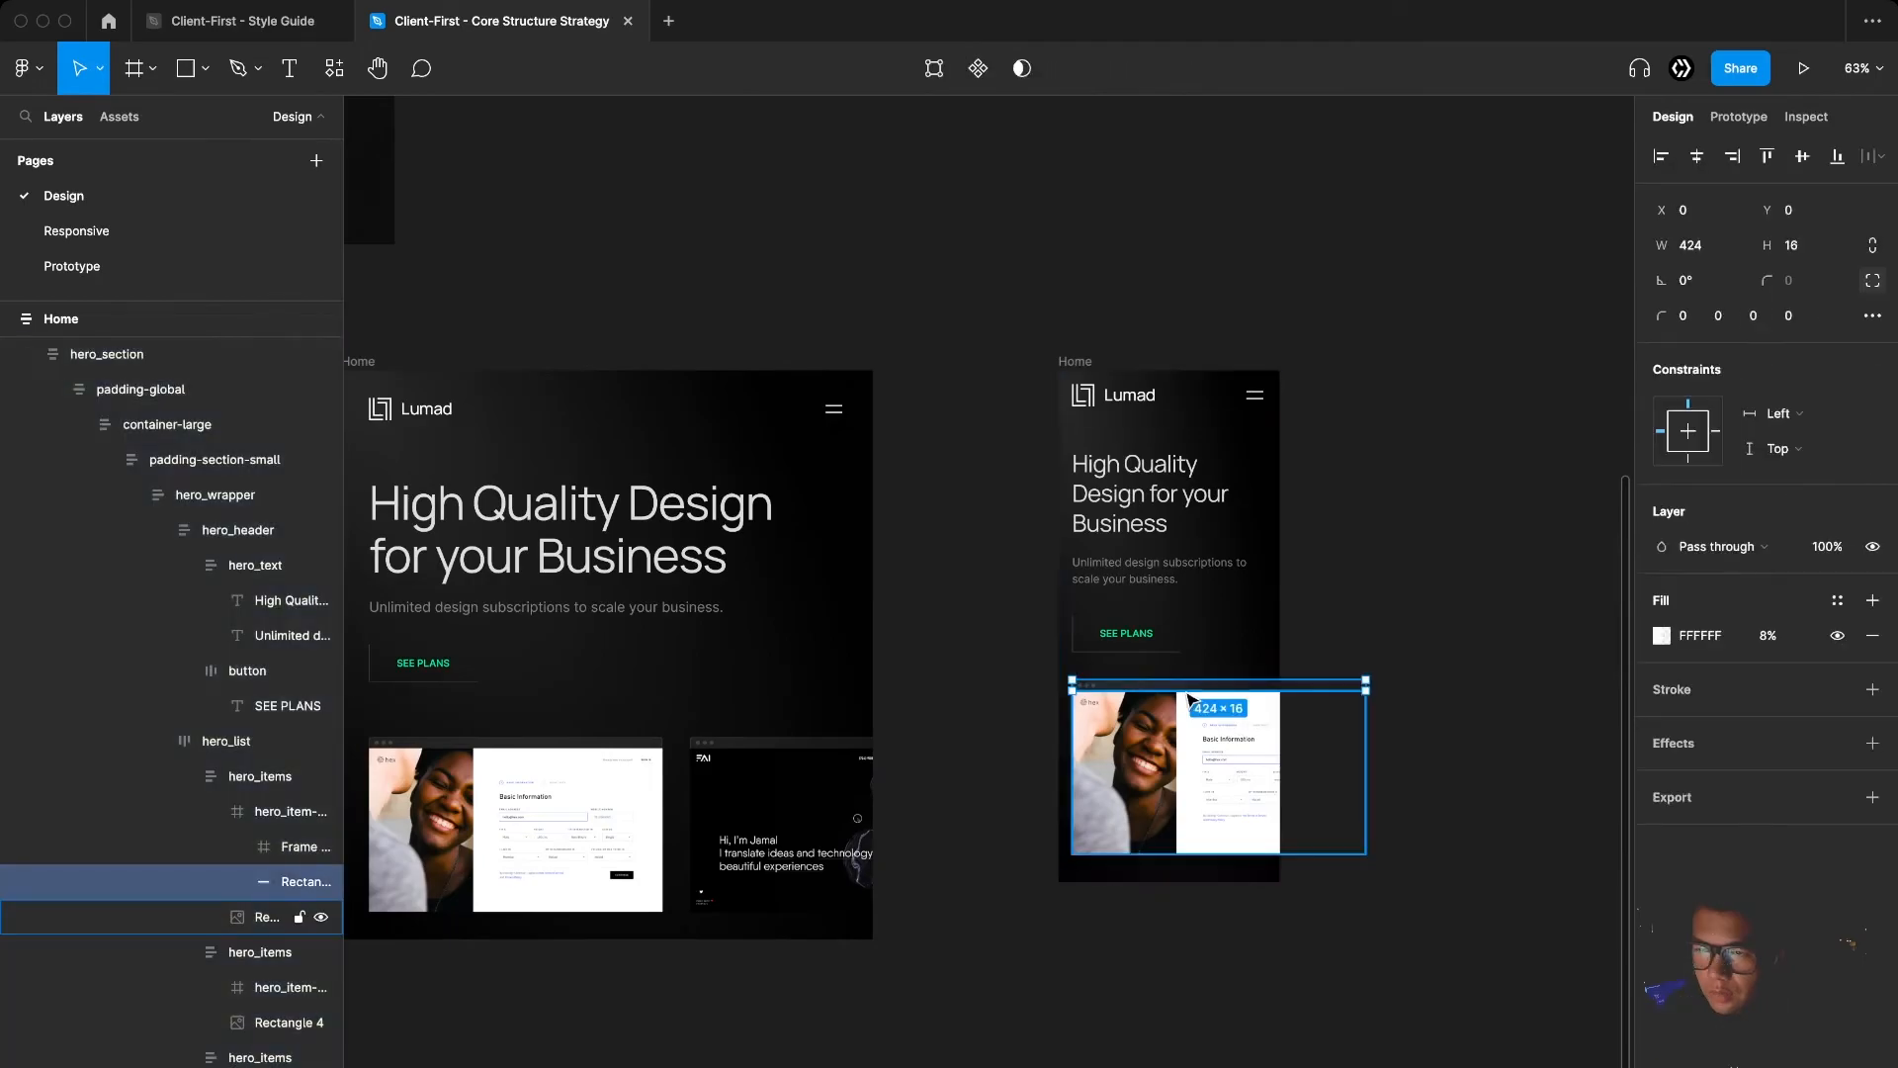
click(259, 814)
scroll(1430, 748, up, 5)
click(1262, 770)
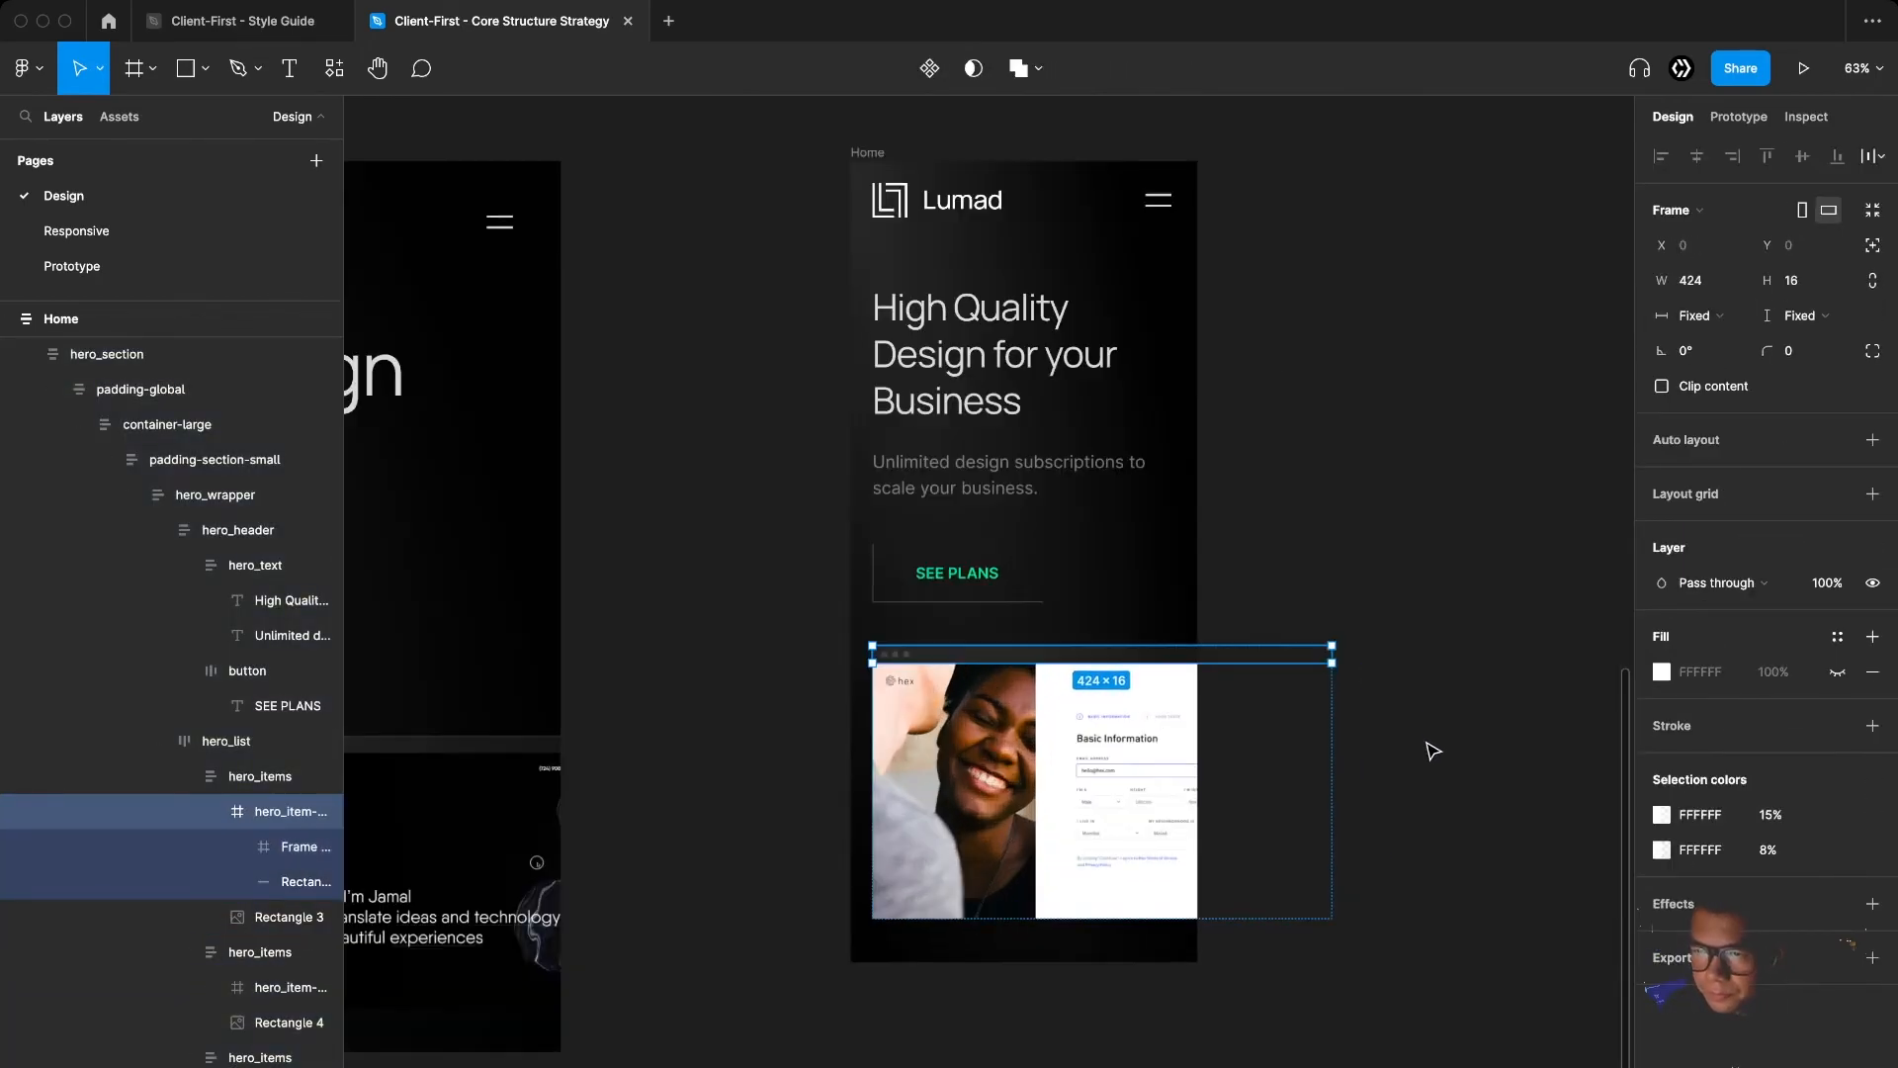
click(282, 916)
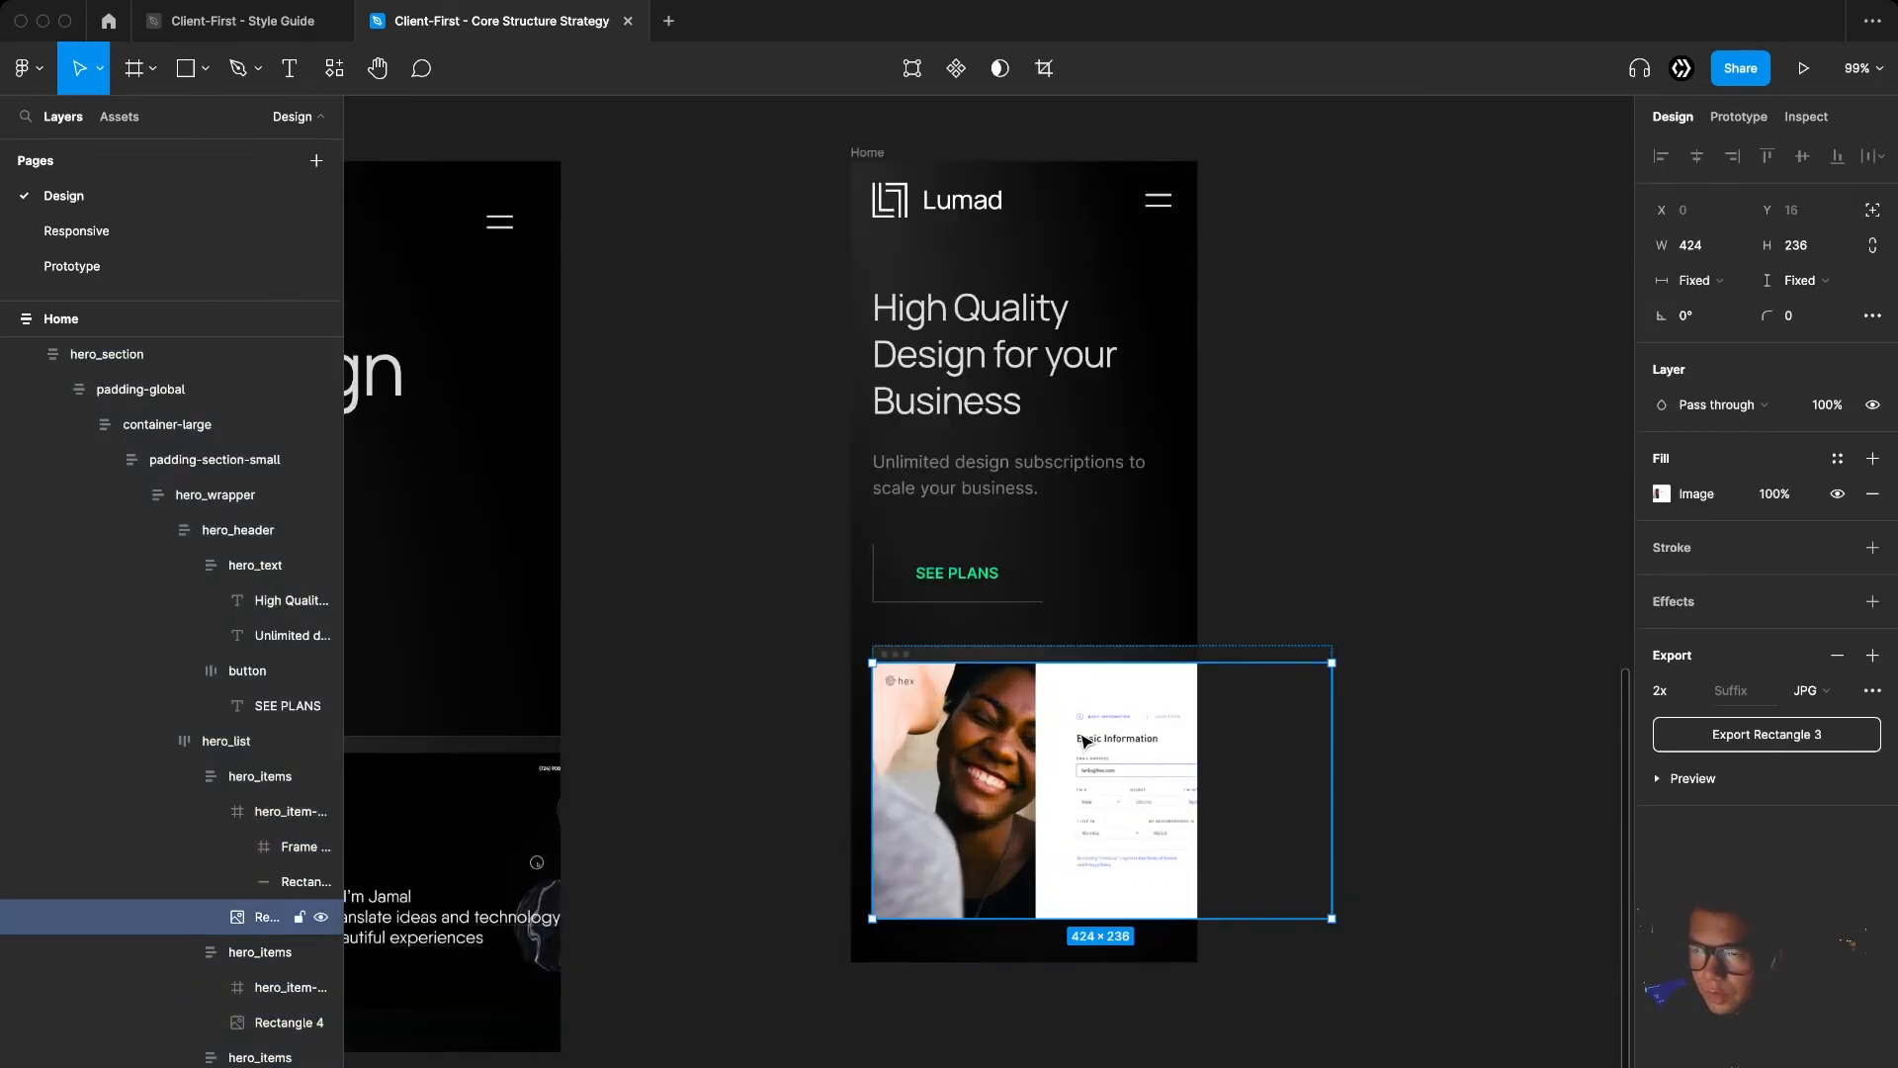
scroll(1029, 633, down, 5)
scroll(1014, 628, up, 4)
Transfer the bar rectangle's FFFFFF 8% fill to the first hero item's browser bar frame and delete the rectangle
right_click(237, 814)
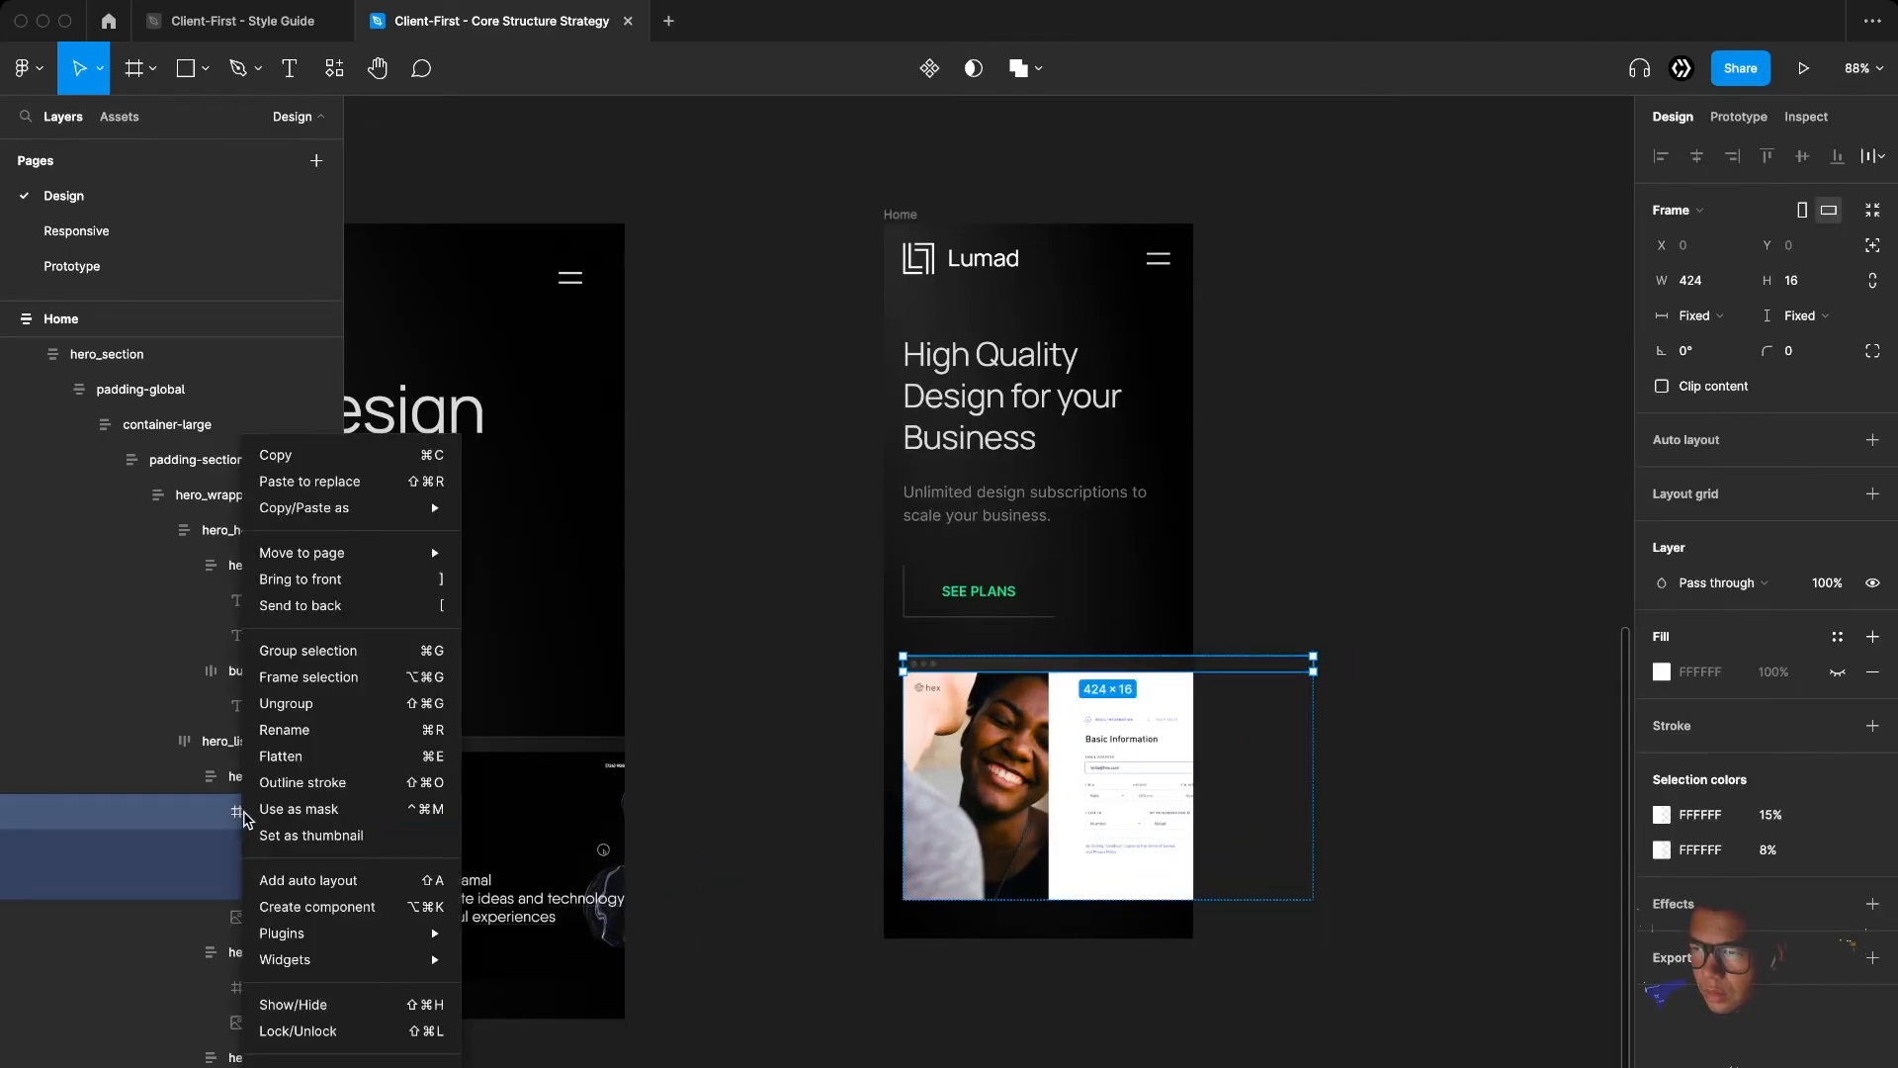
click(1250, 766)
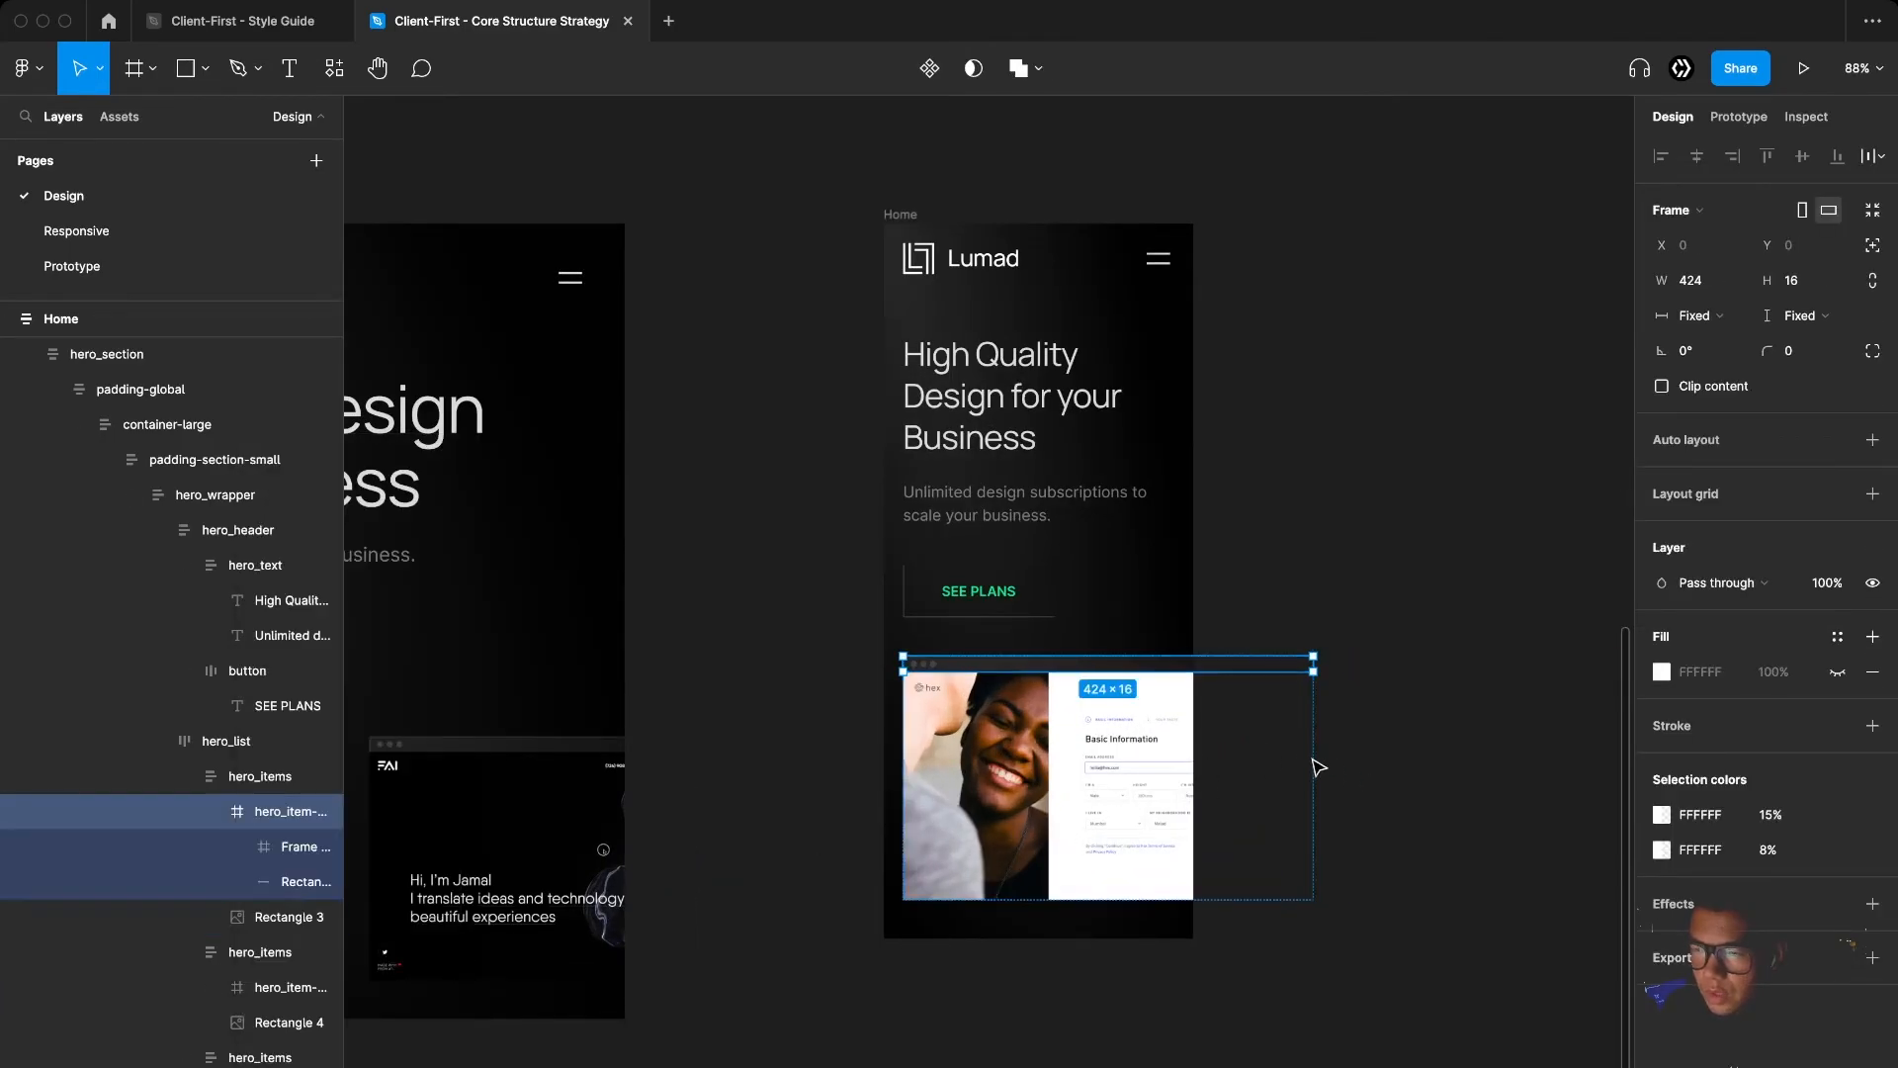
scroll(1286, 756, up, 3)
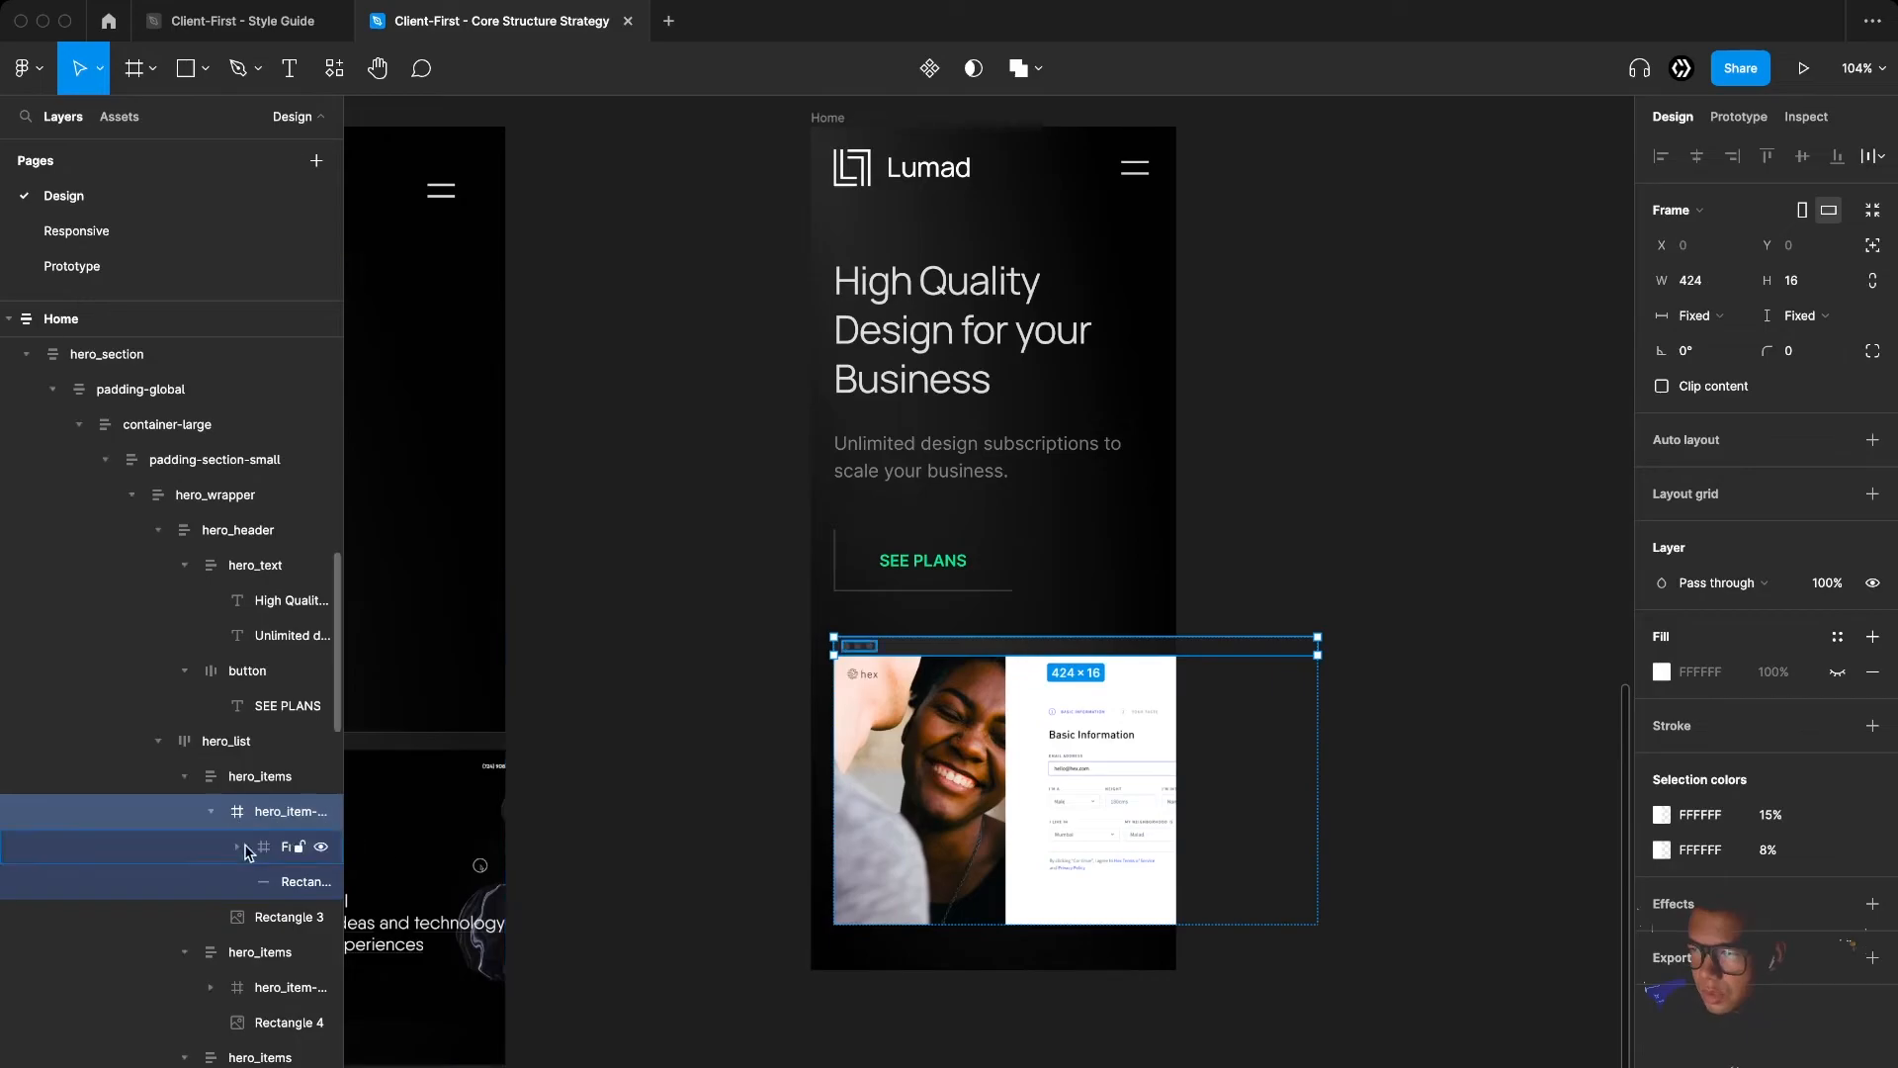
right_click(264, 887)
click(151, 870)
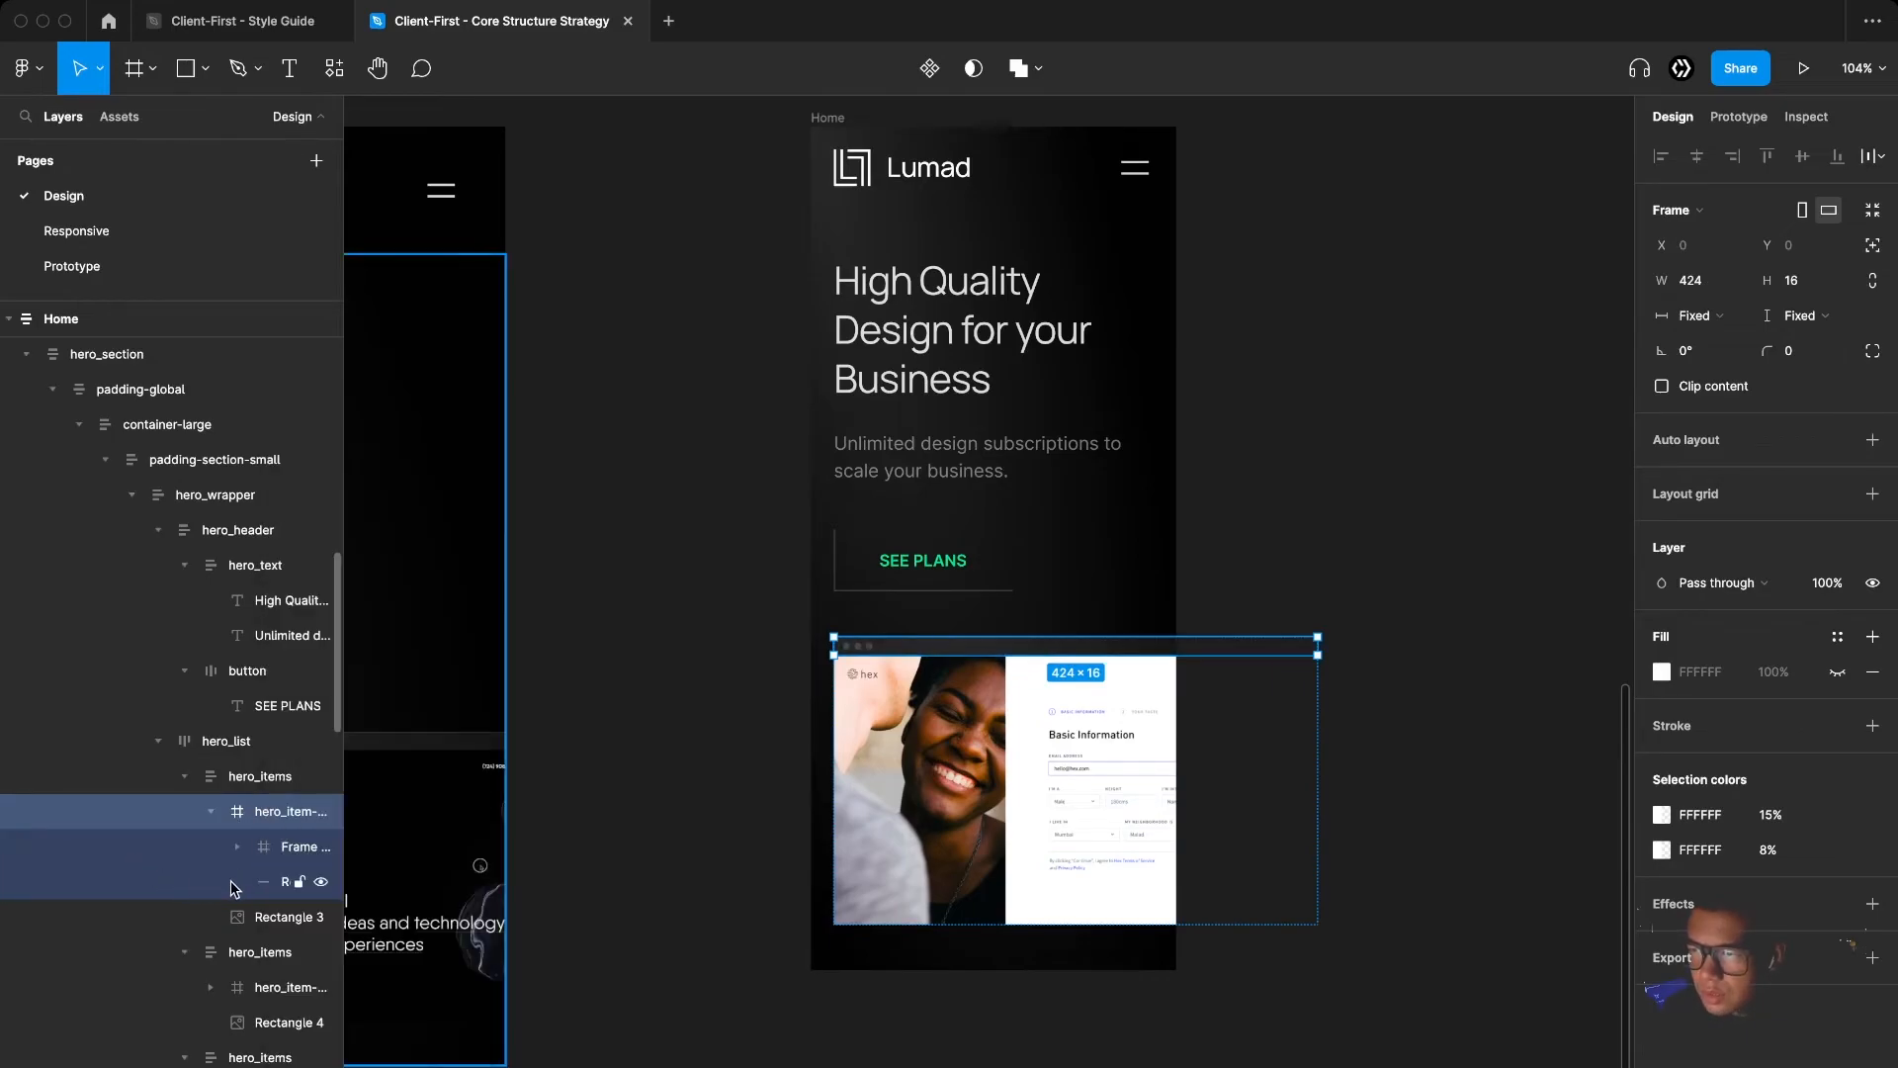
click(233, 883)
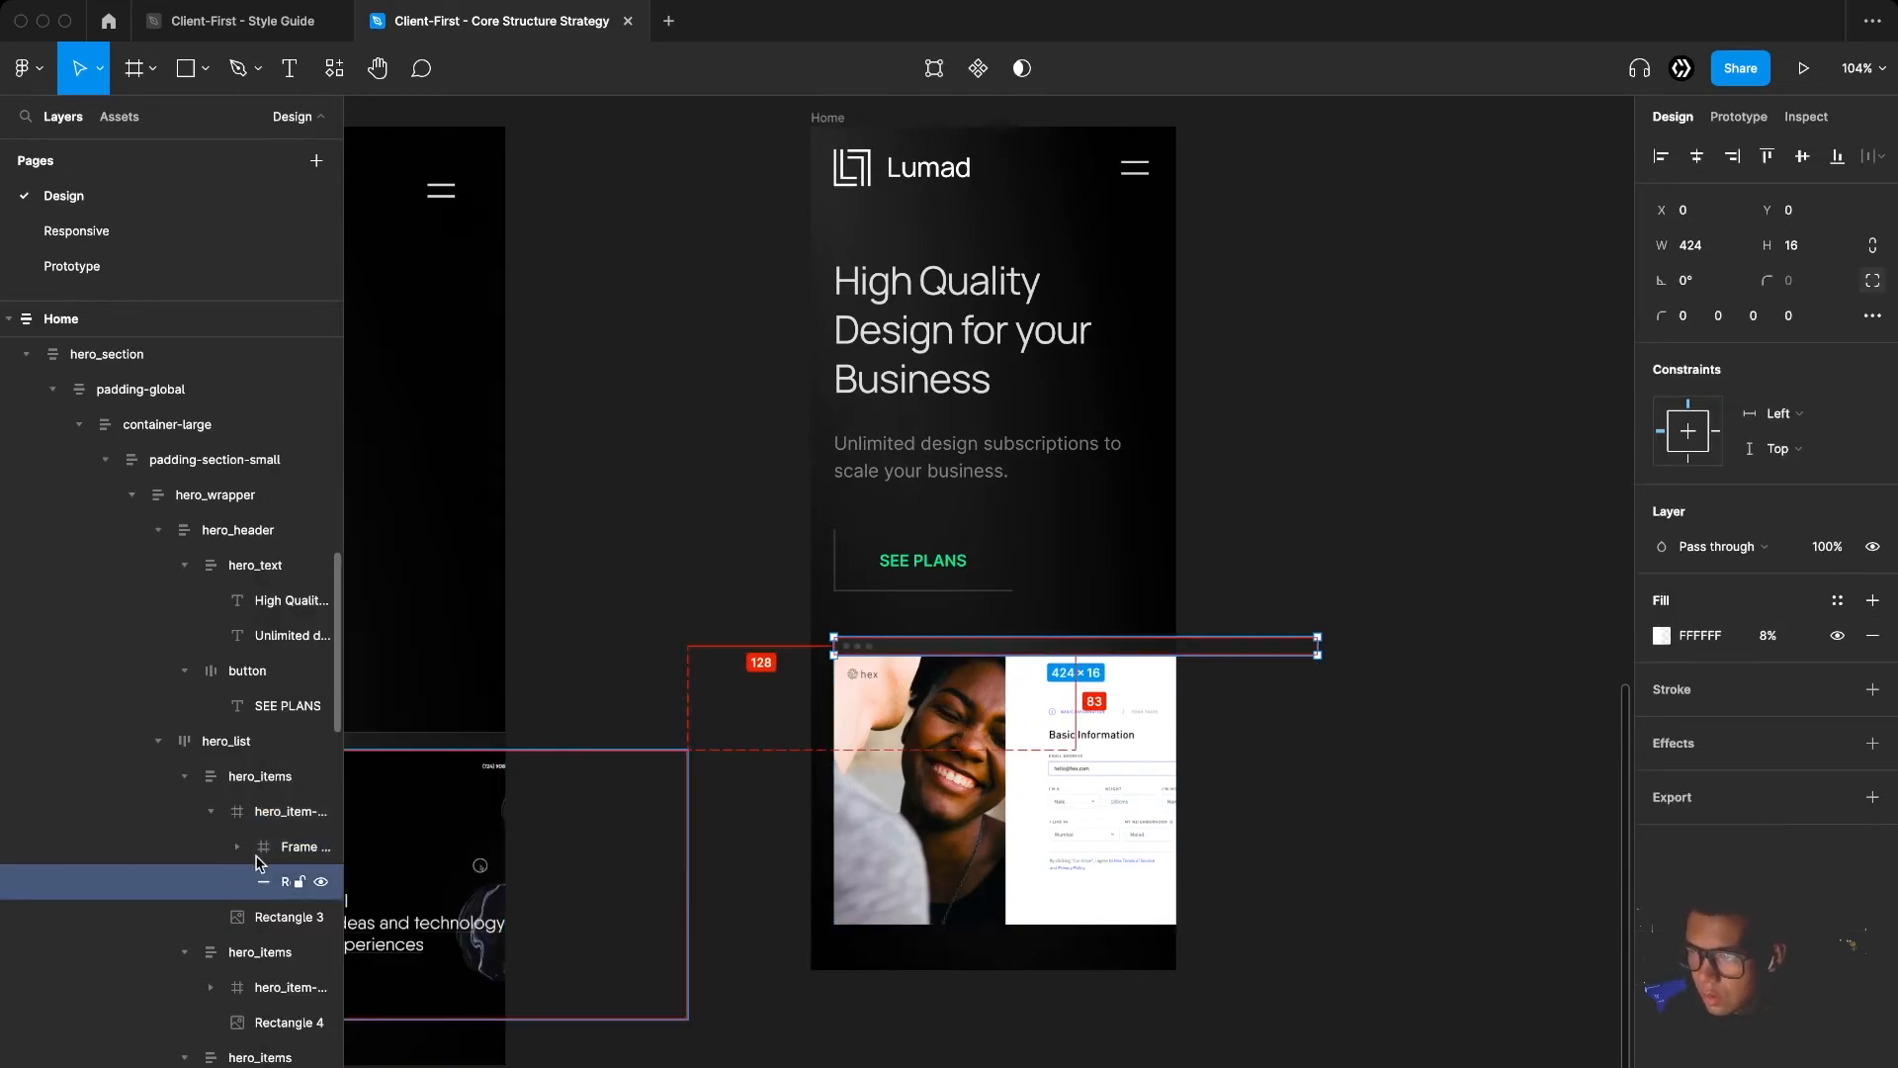
click(240, 809)
click(251, 882)
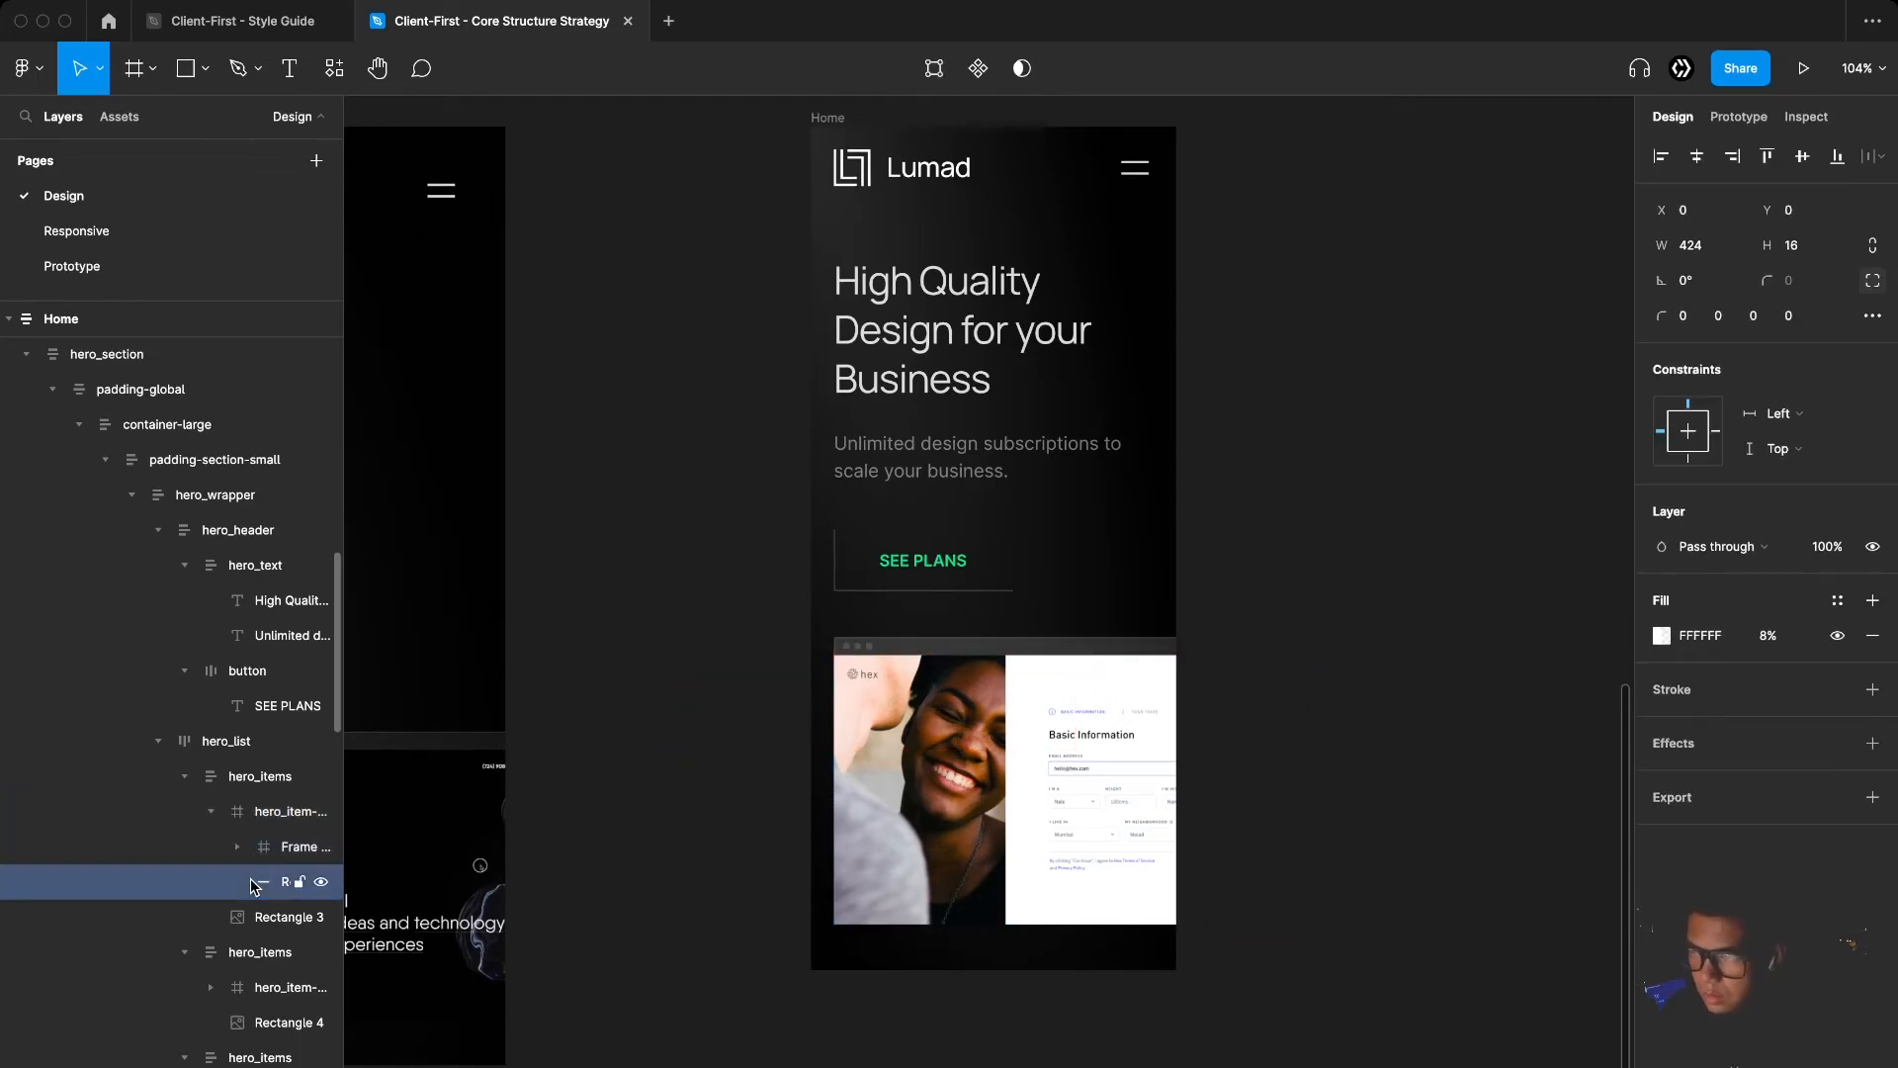
key(Delete)
Apply auto layout to the first hero item's browser bar frame and make it fill its container's width
click(247, 815)
scroll(858, 674, up, 4)
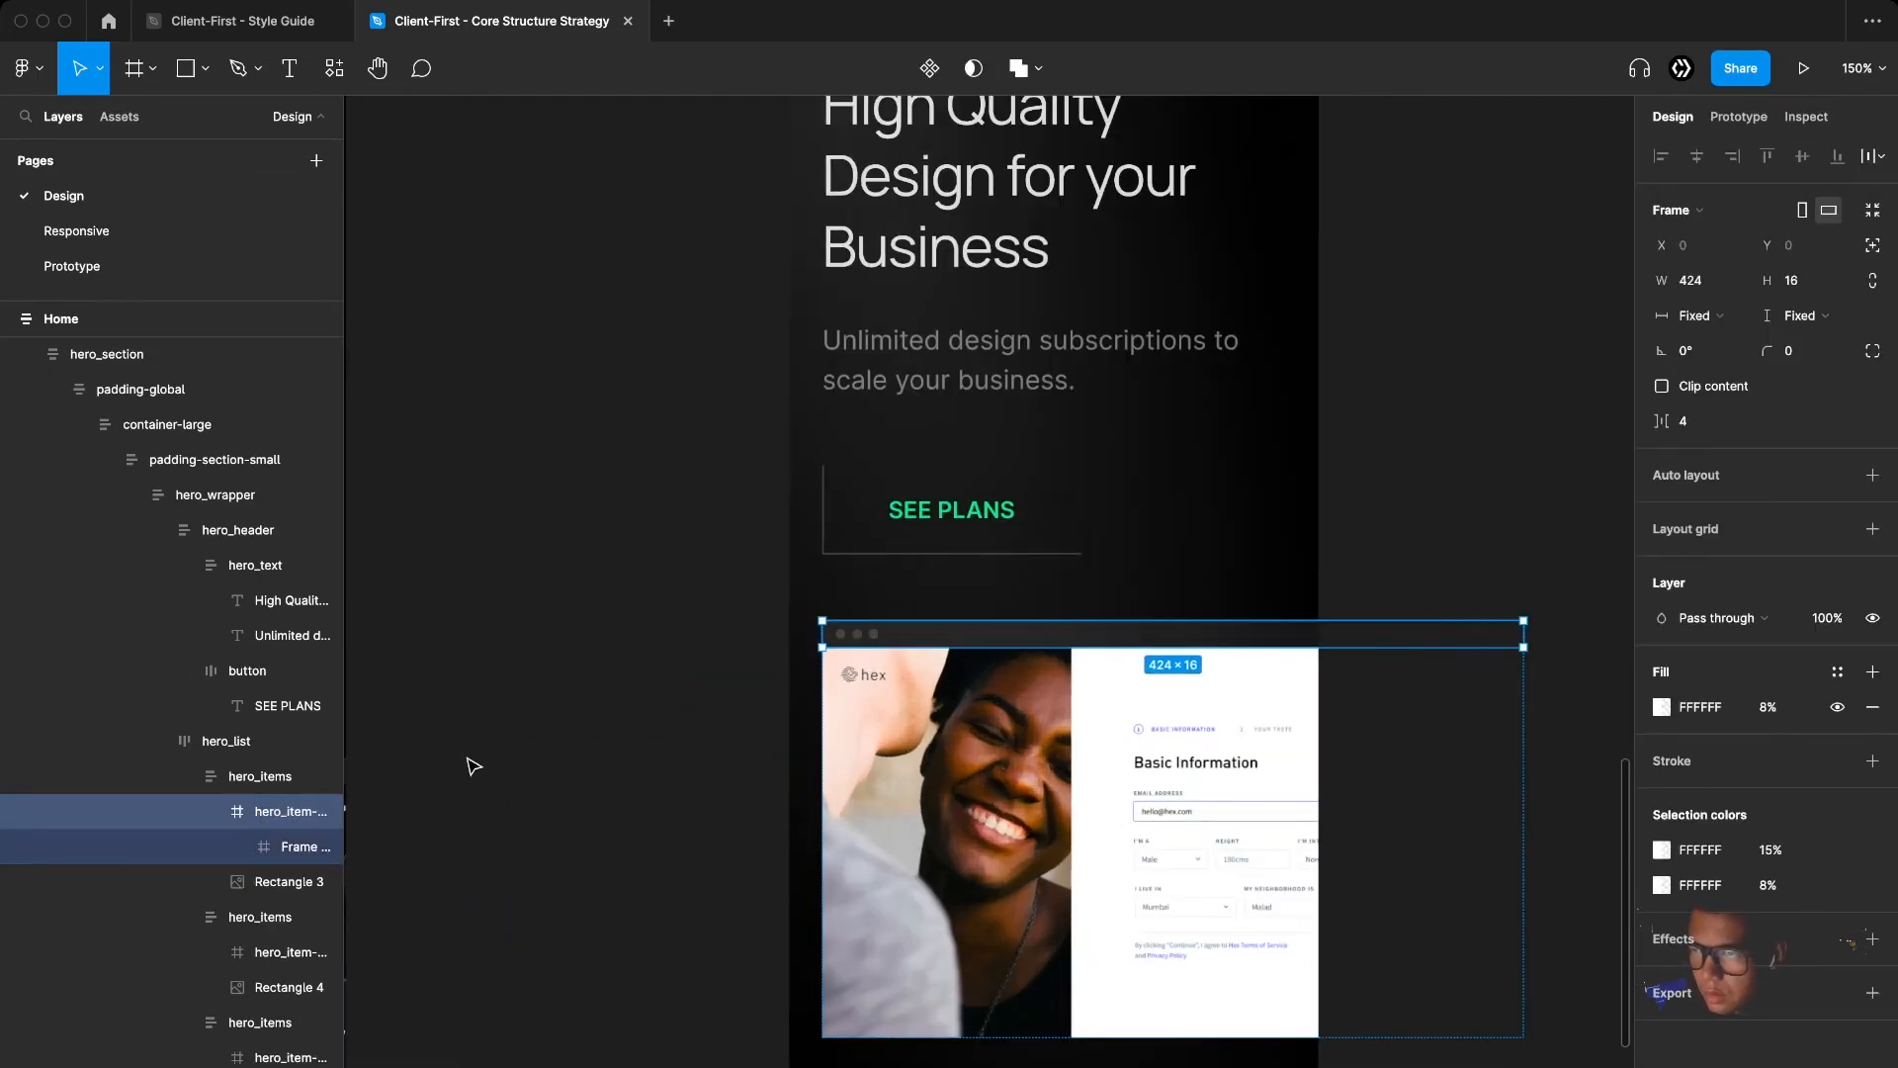
key(shift+a)
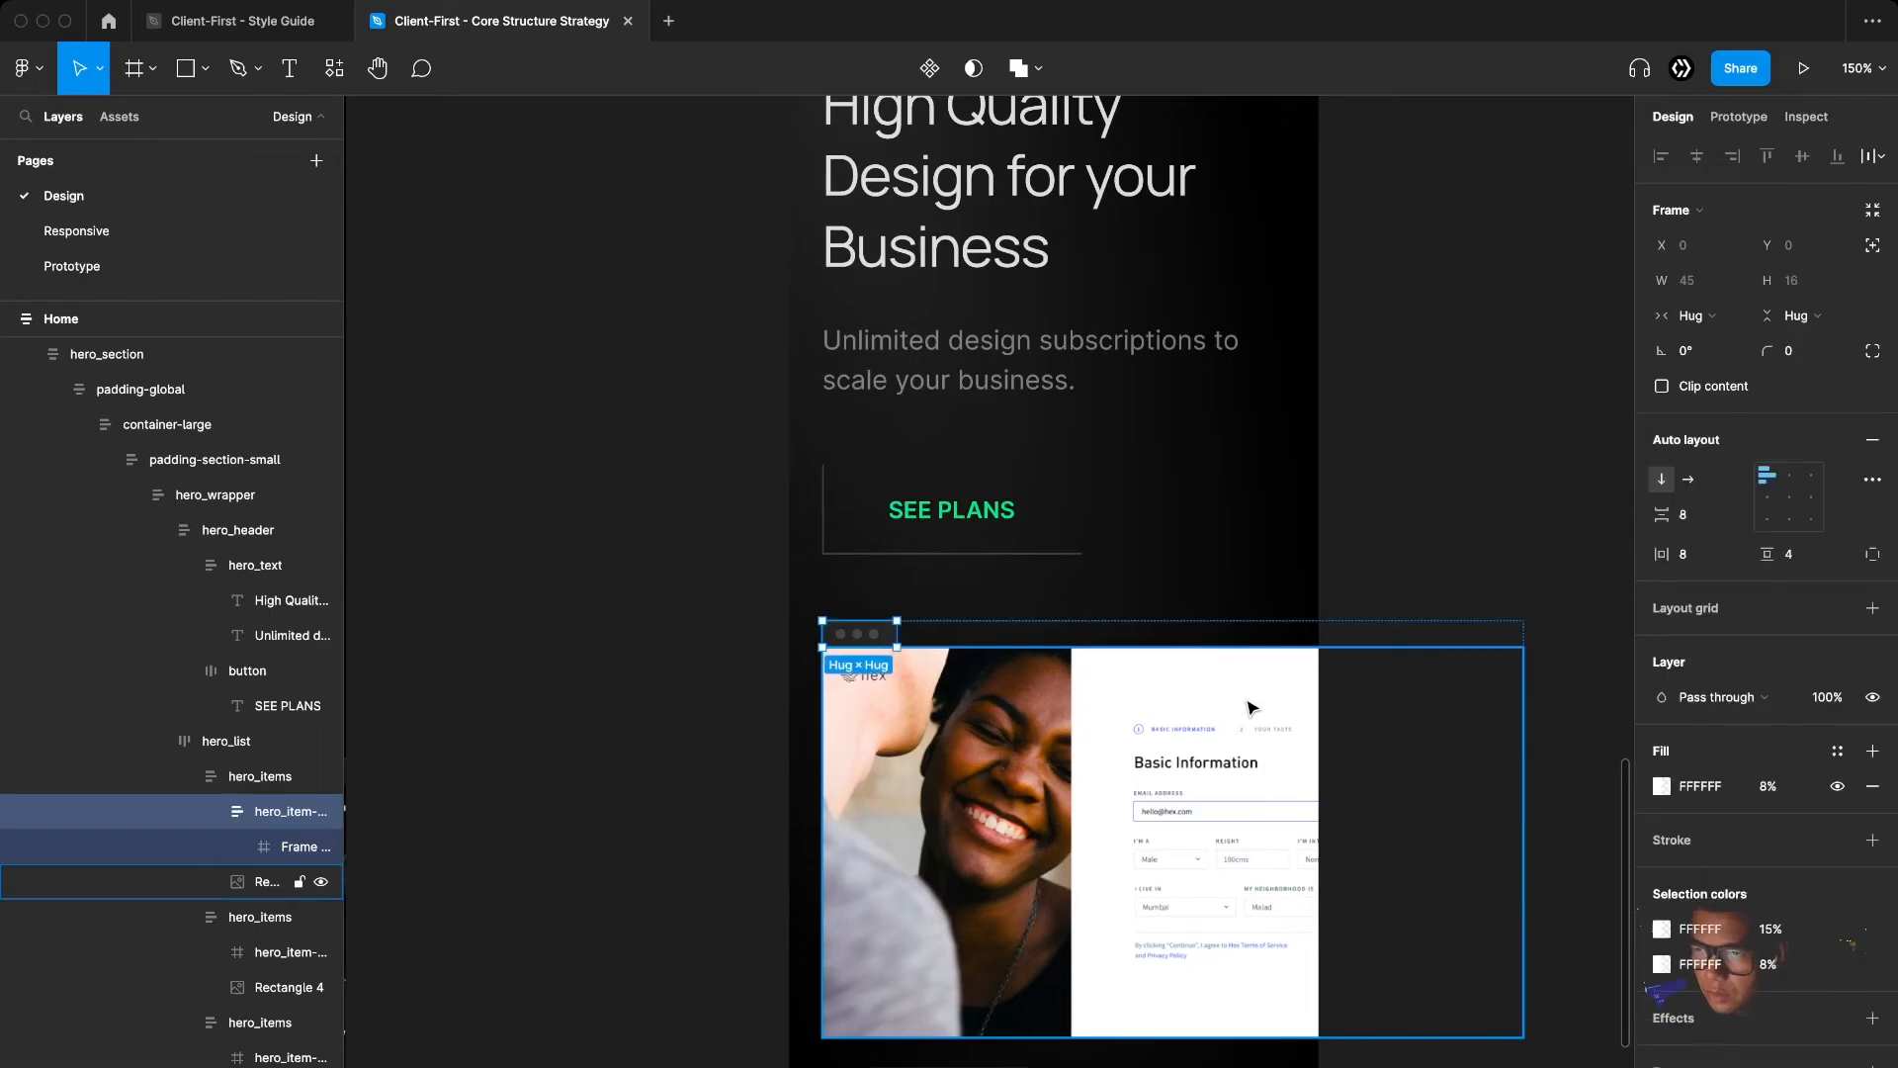
click(1698, 315)
click(1729, 342)
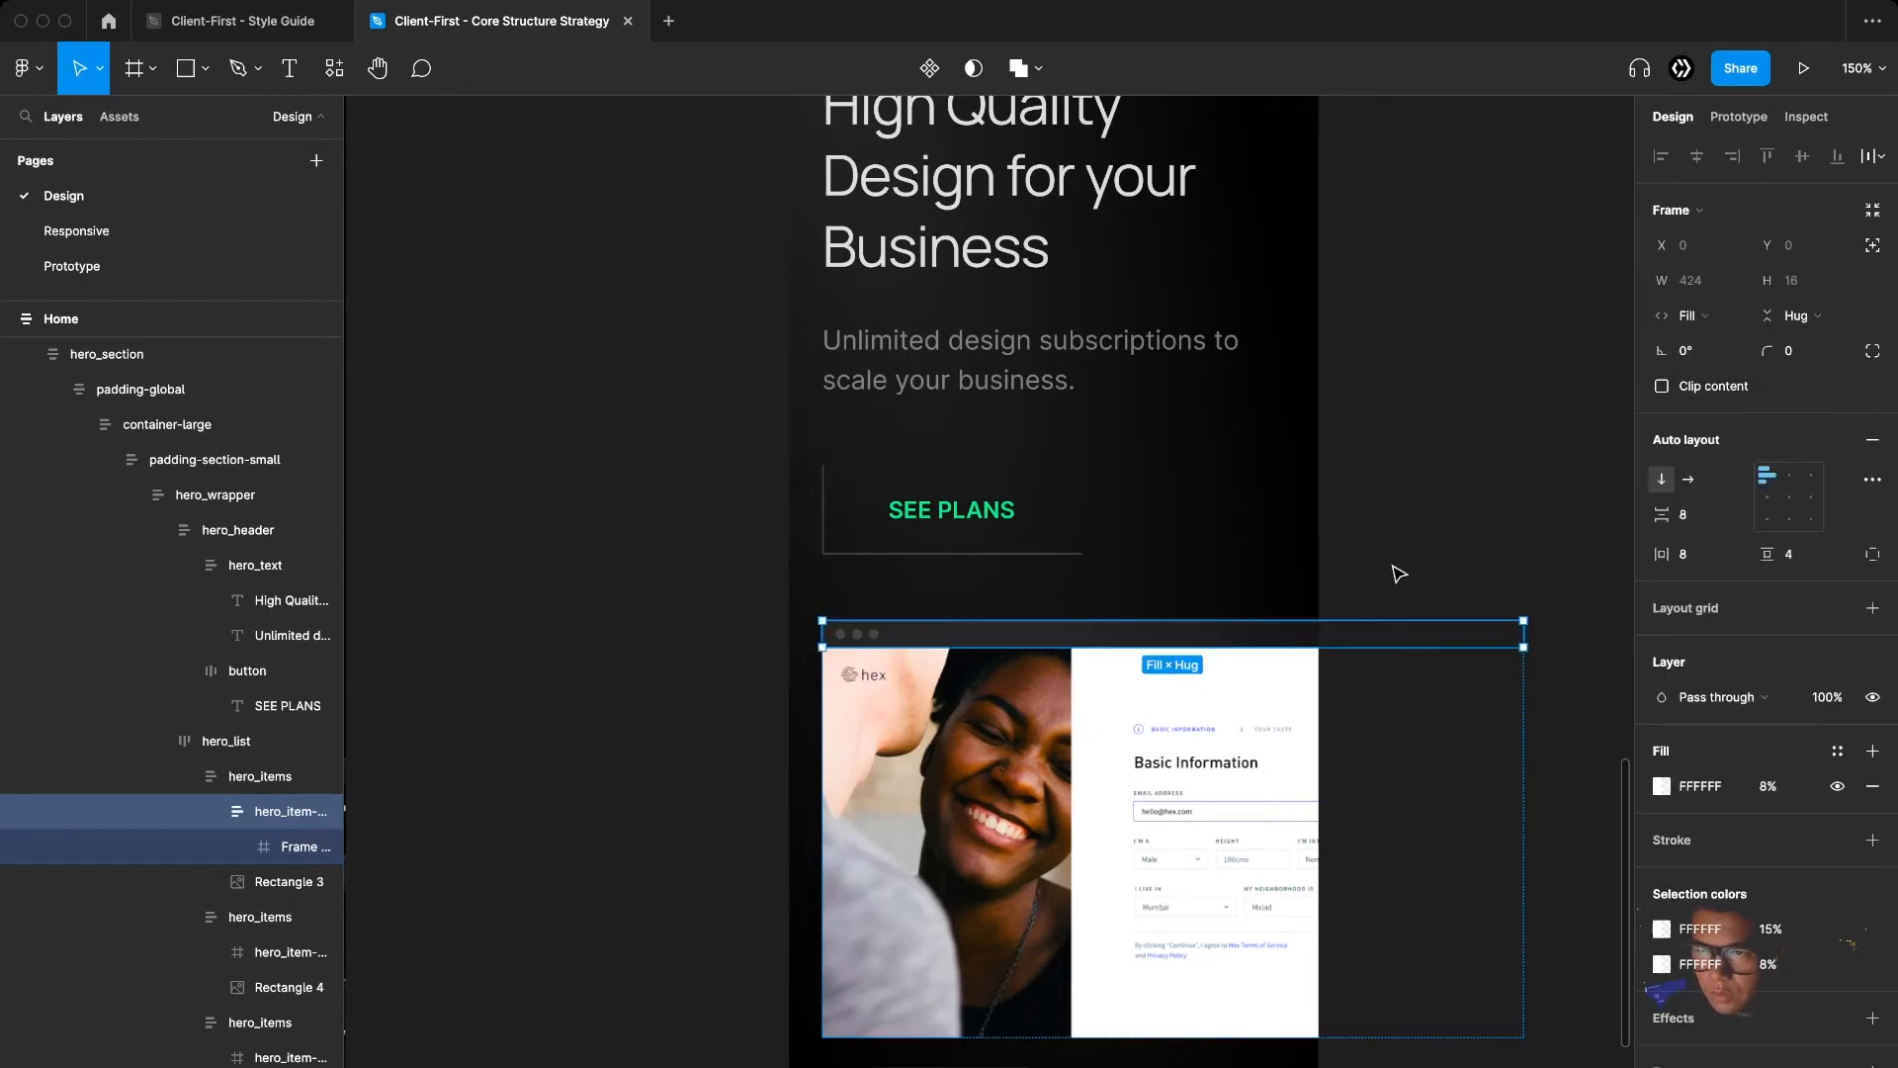
scroll(1396, 570, down, 4)
click(1493, 564)
Make the first hero_items frame in the 320-wide Home copy fill its container's width
super+click(1246, 692)
scroll(1490, 603, up, 1)
click(1492, 544)
double_click(1268, 645)
double_click(1272, 644)
double_click(1271, 644)
double_click(1272, 644)
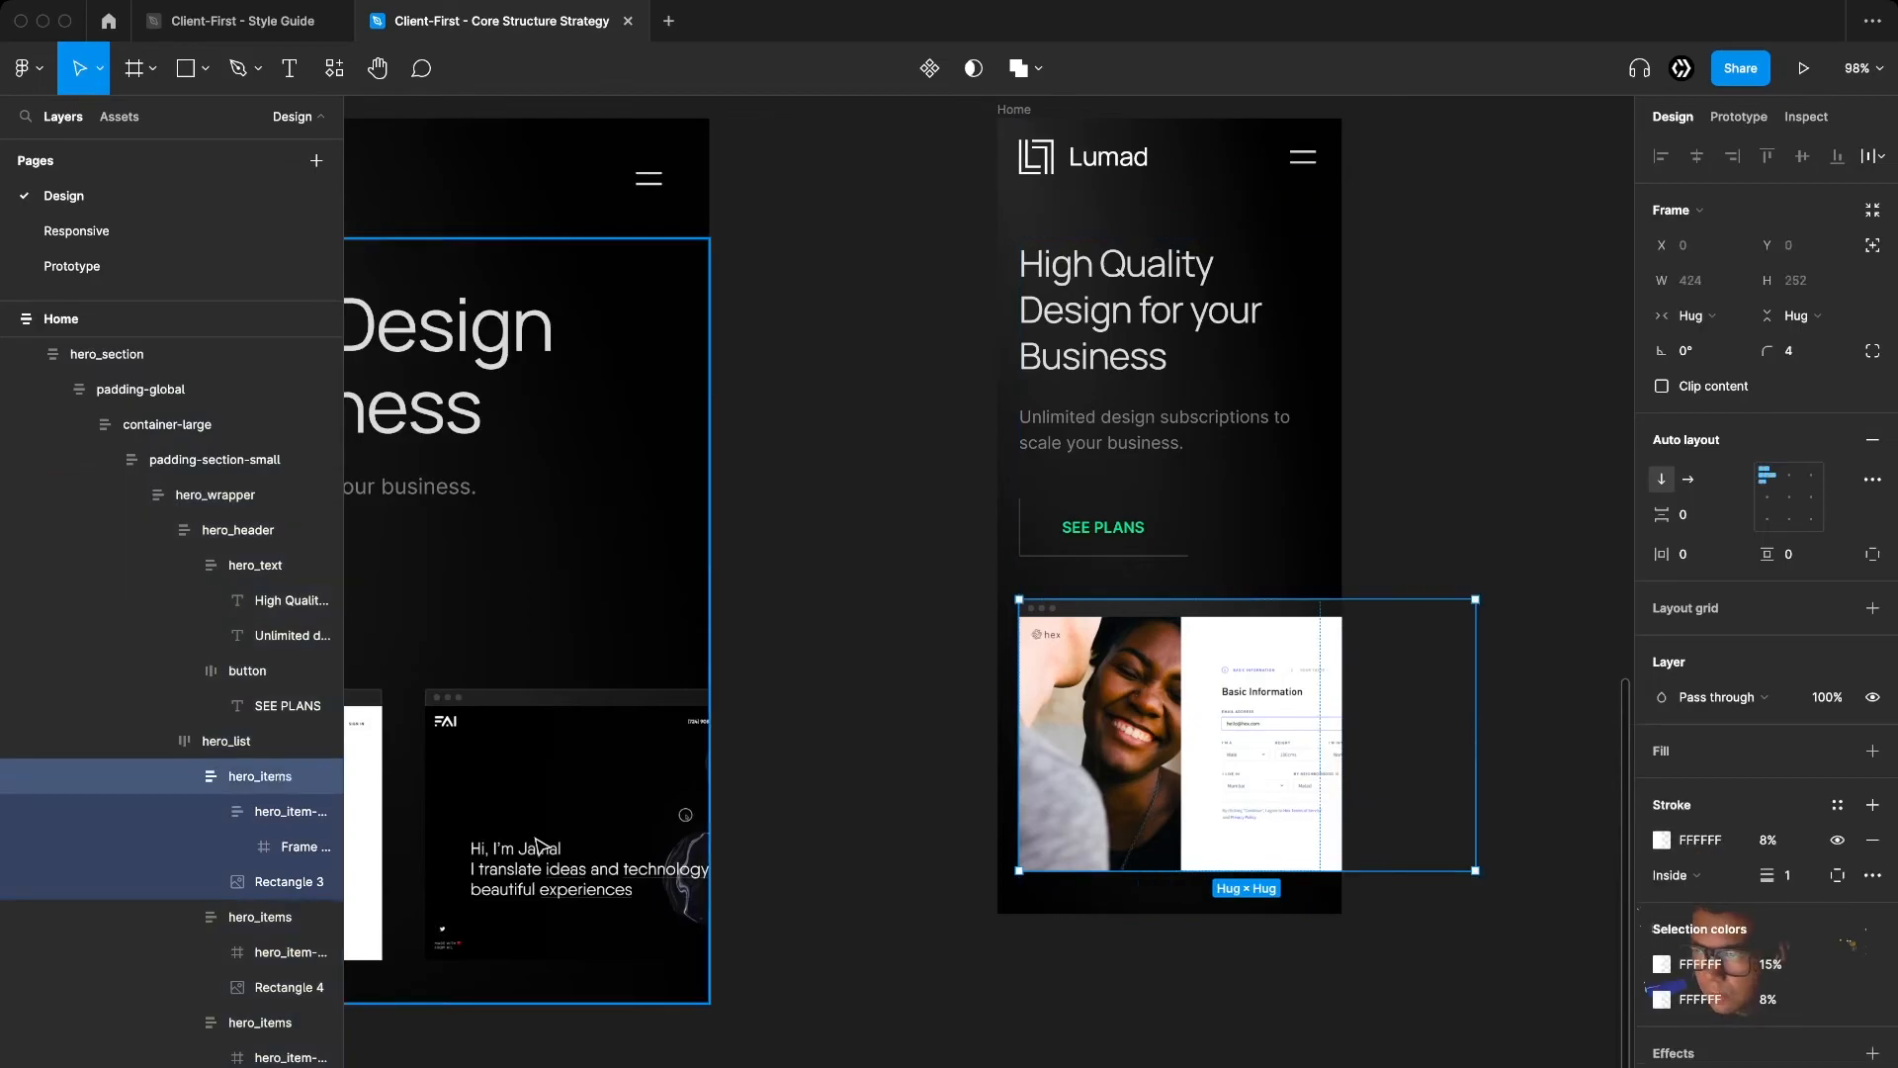
click(185, 776)
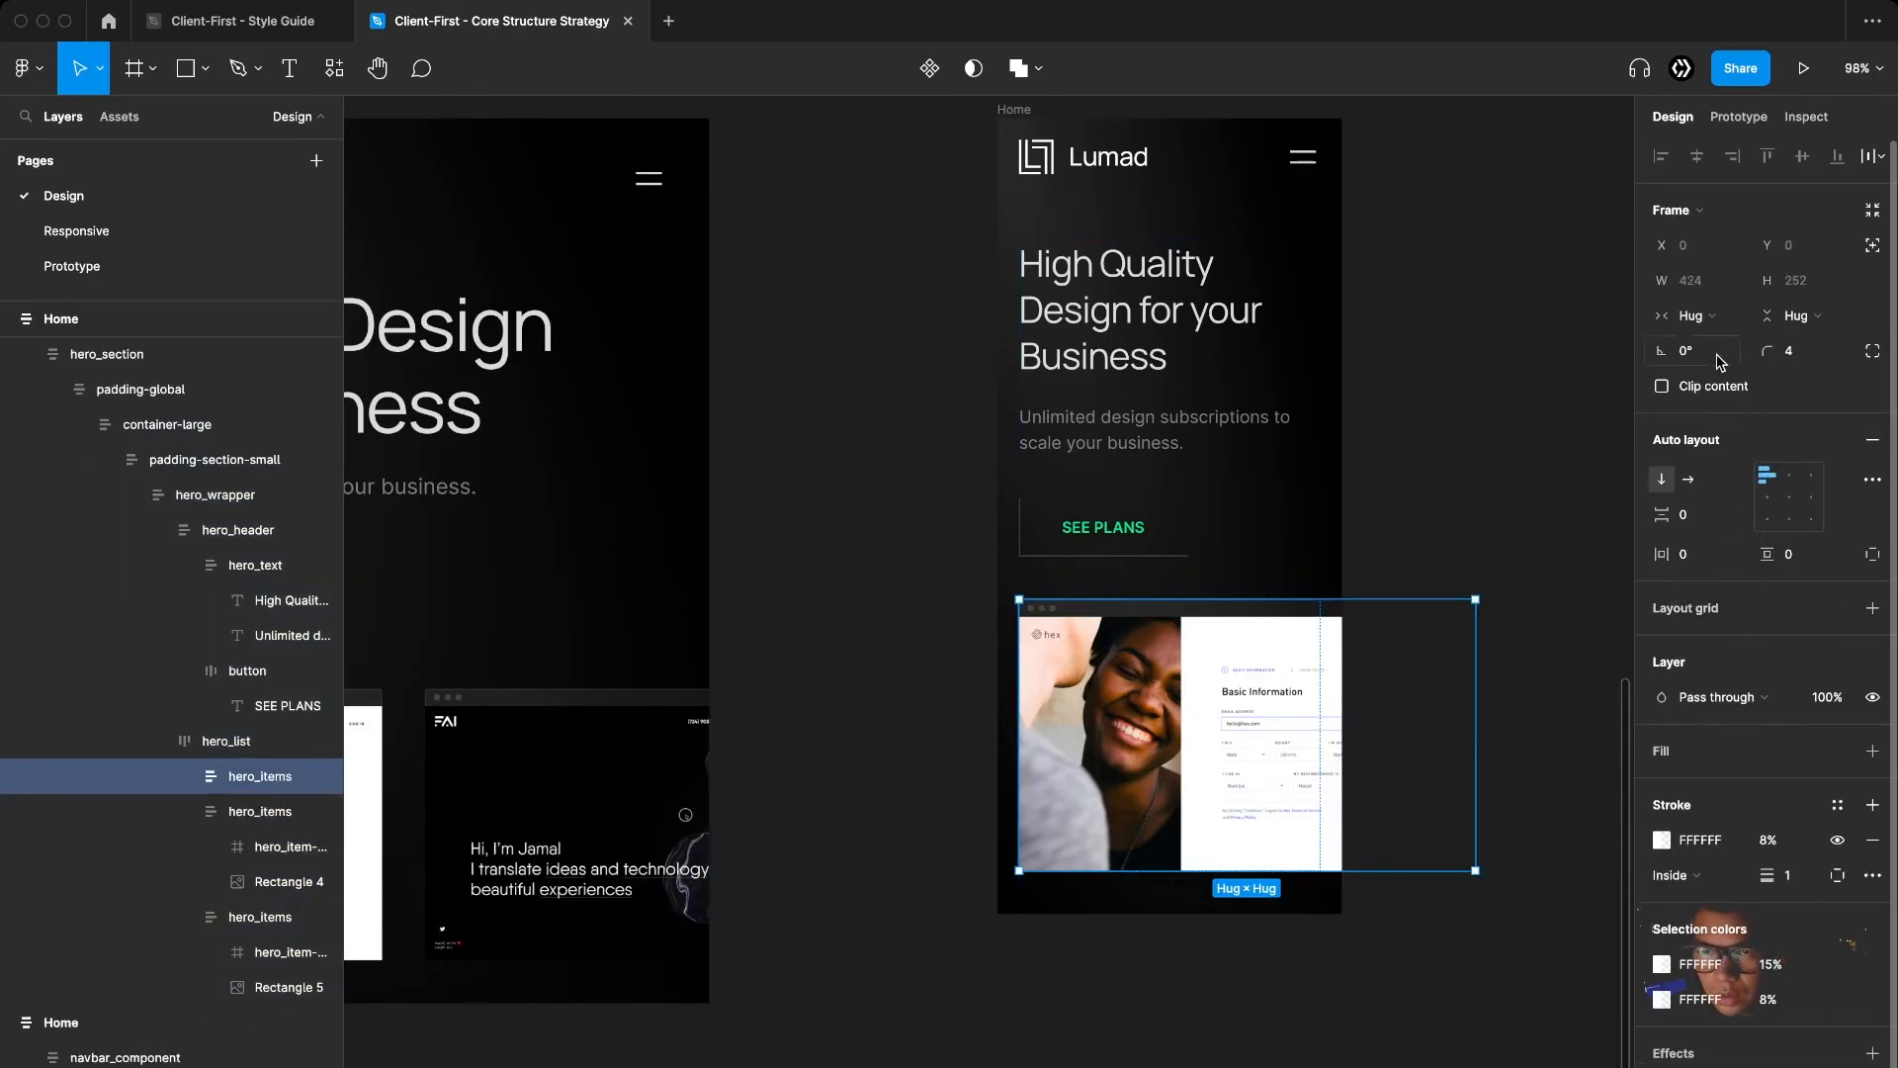
click(1693, 316)
click(1719, 341)
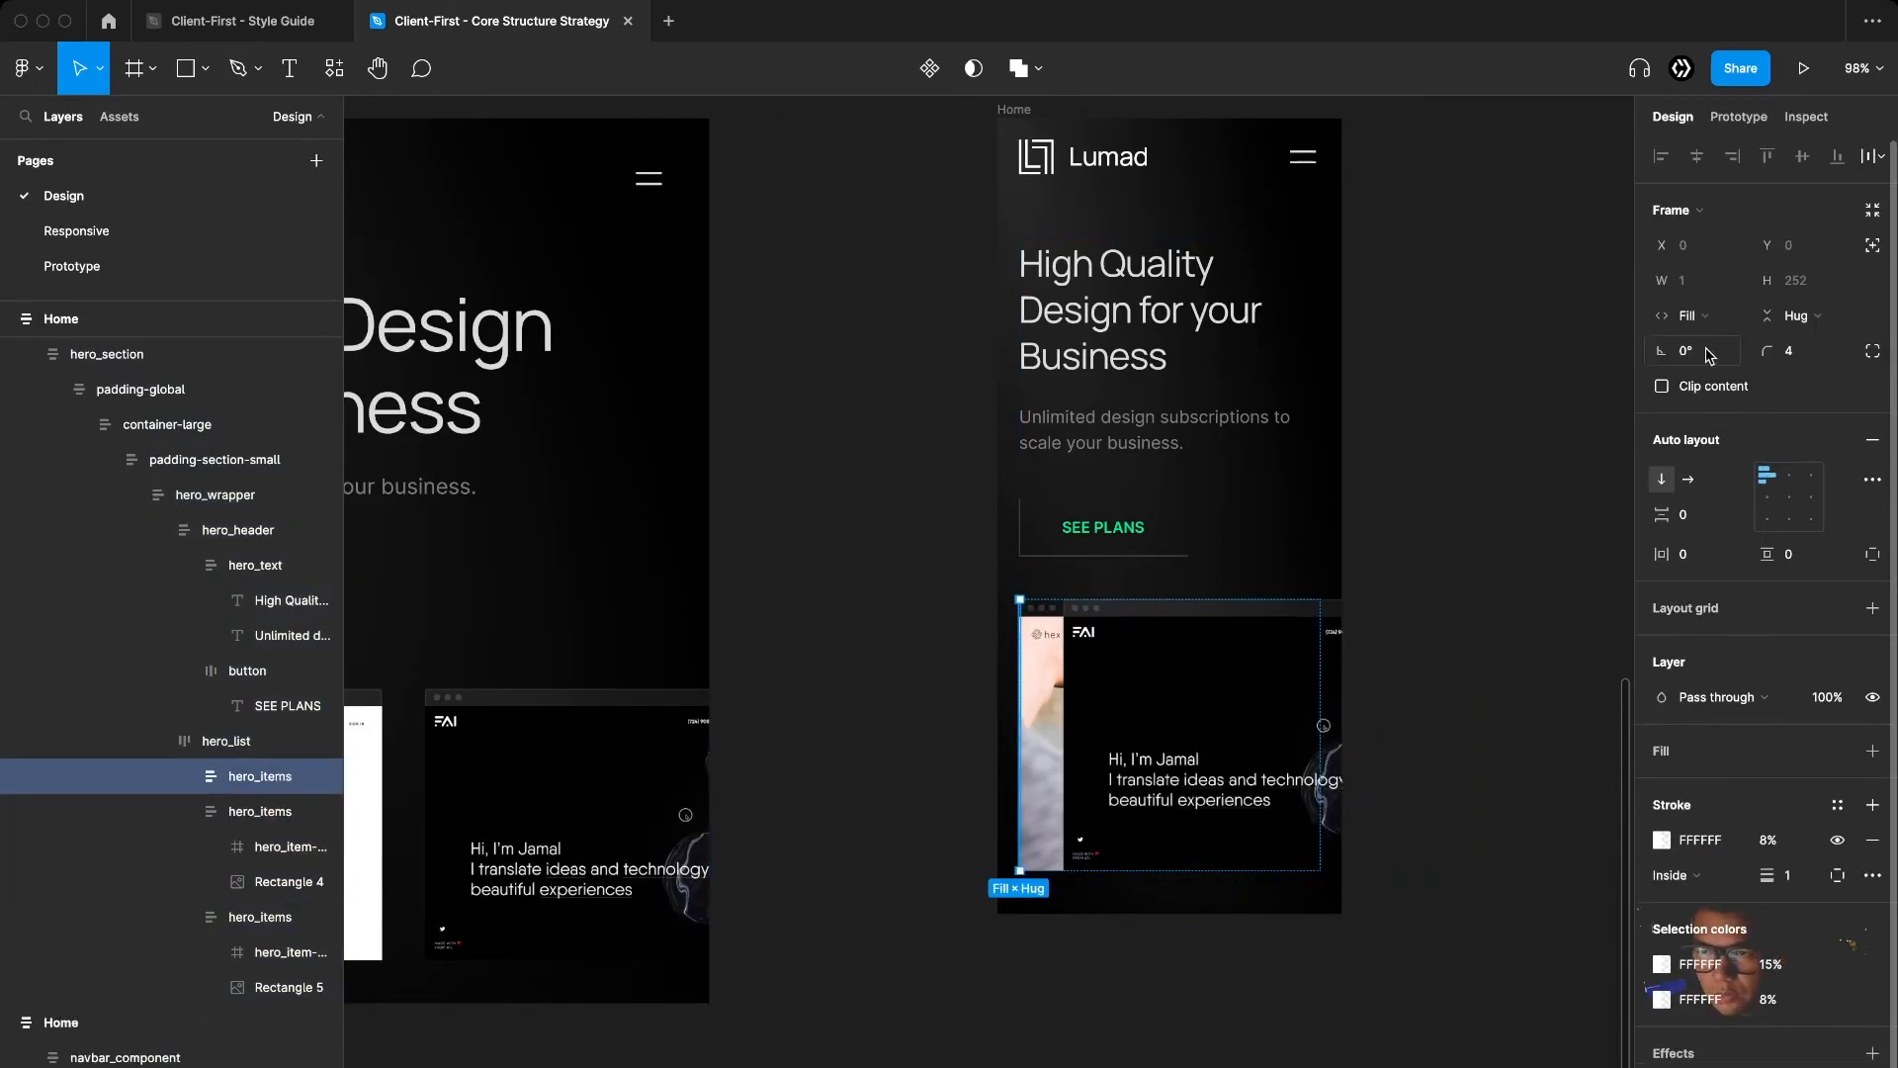
click(1152, 704)
key(super+z)
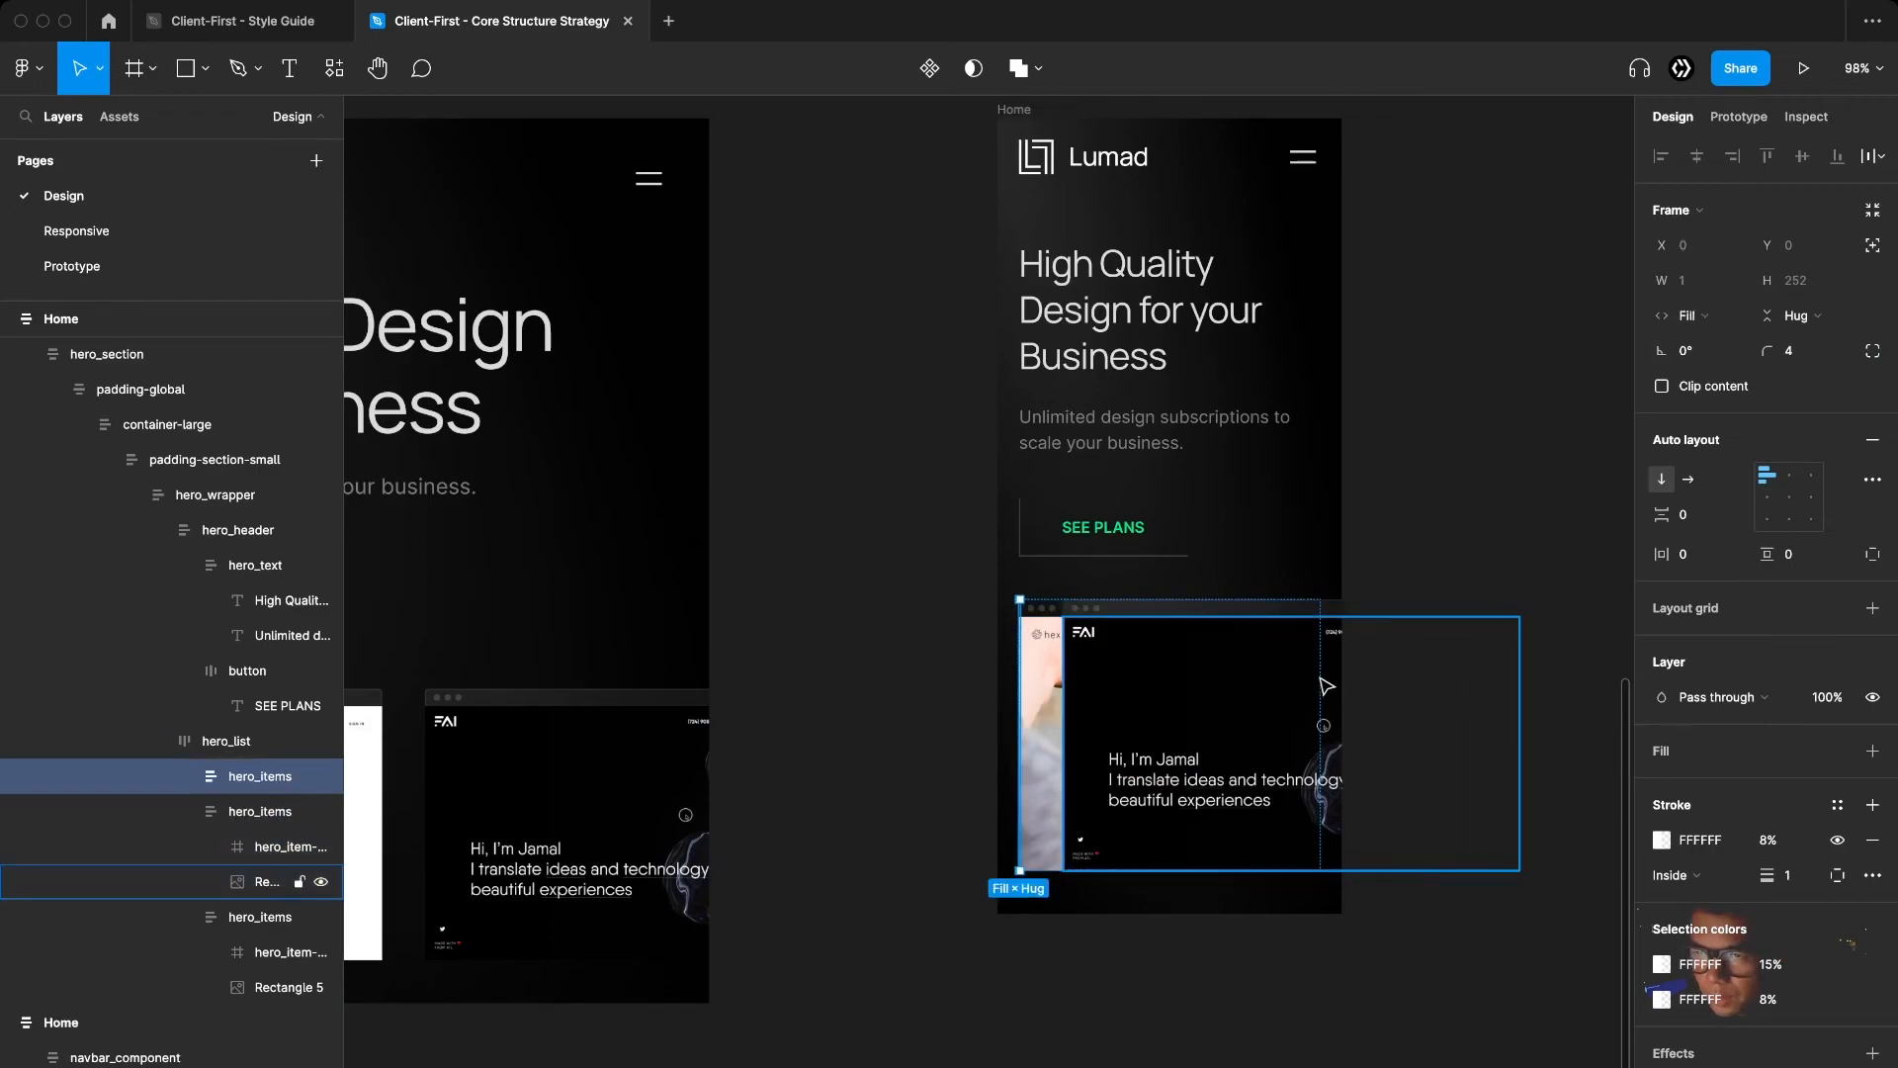
Delete the second and third hero_items frames from the hero_list of the 320-wide Home copy
click(252, 810)
shift+click(229, 929)
key(Delete)
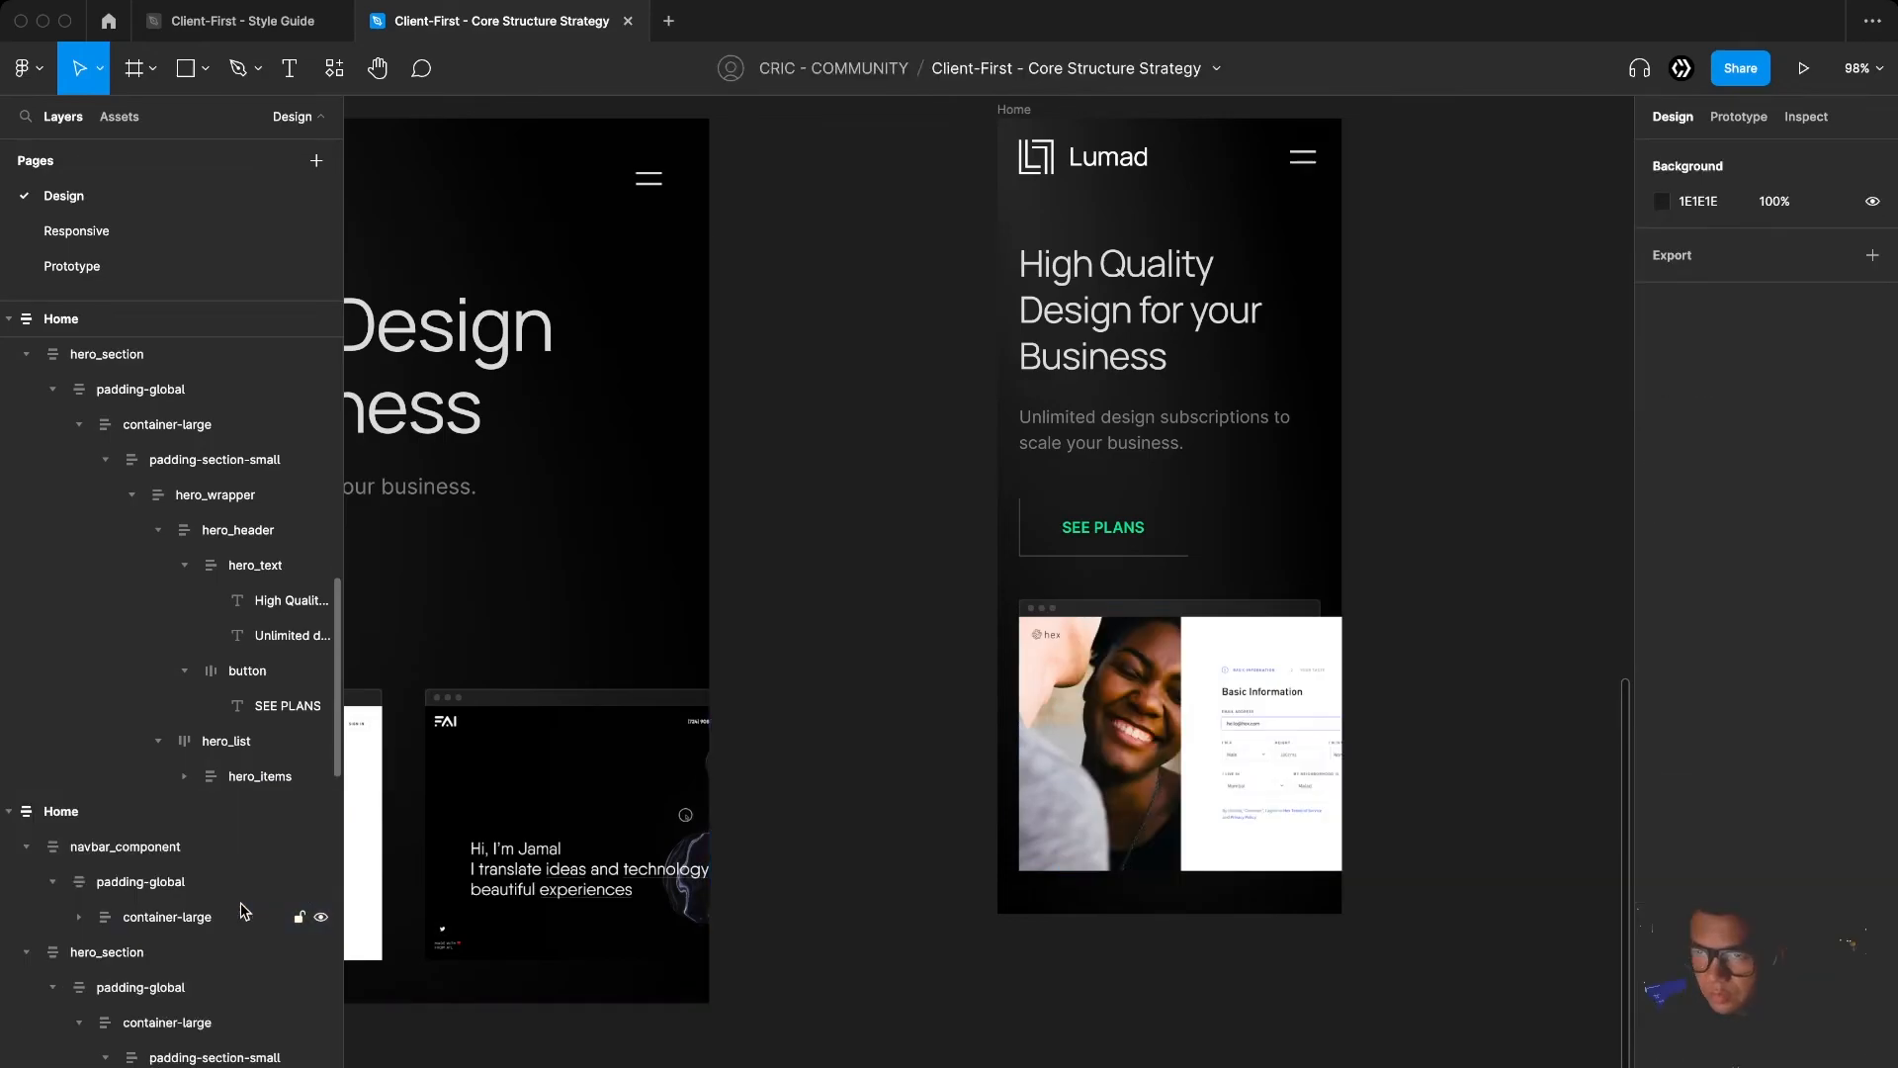
Make the Rectangle 3 screenshot image fill the width of its hero_items container
super+click(1461, 660)
click(1693, 280)
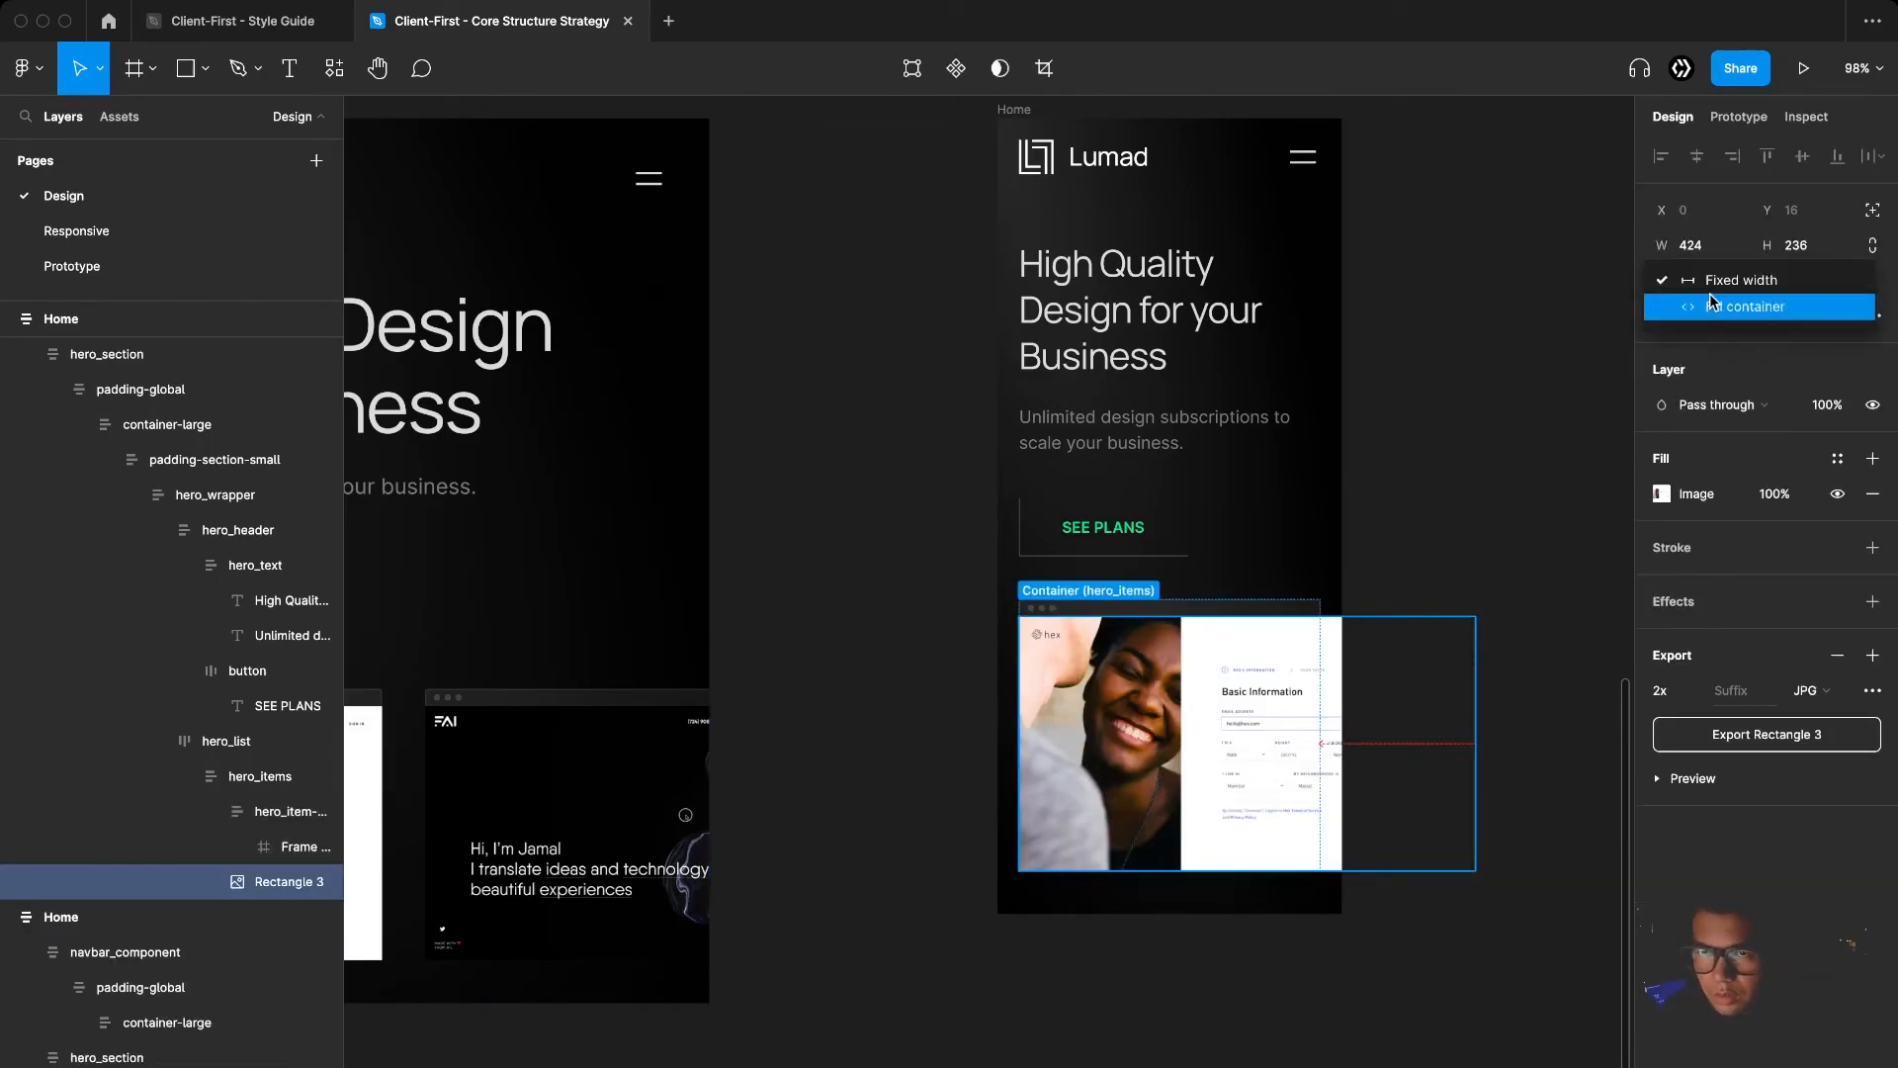
click(1720, 301)
Run the Aspects plugin on Rectangle 3 to give it a 16:9 aspect ratio by changing its height
key(super+slash)
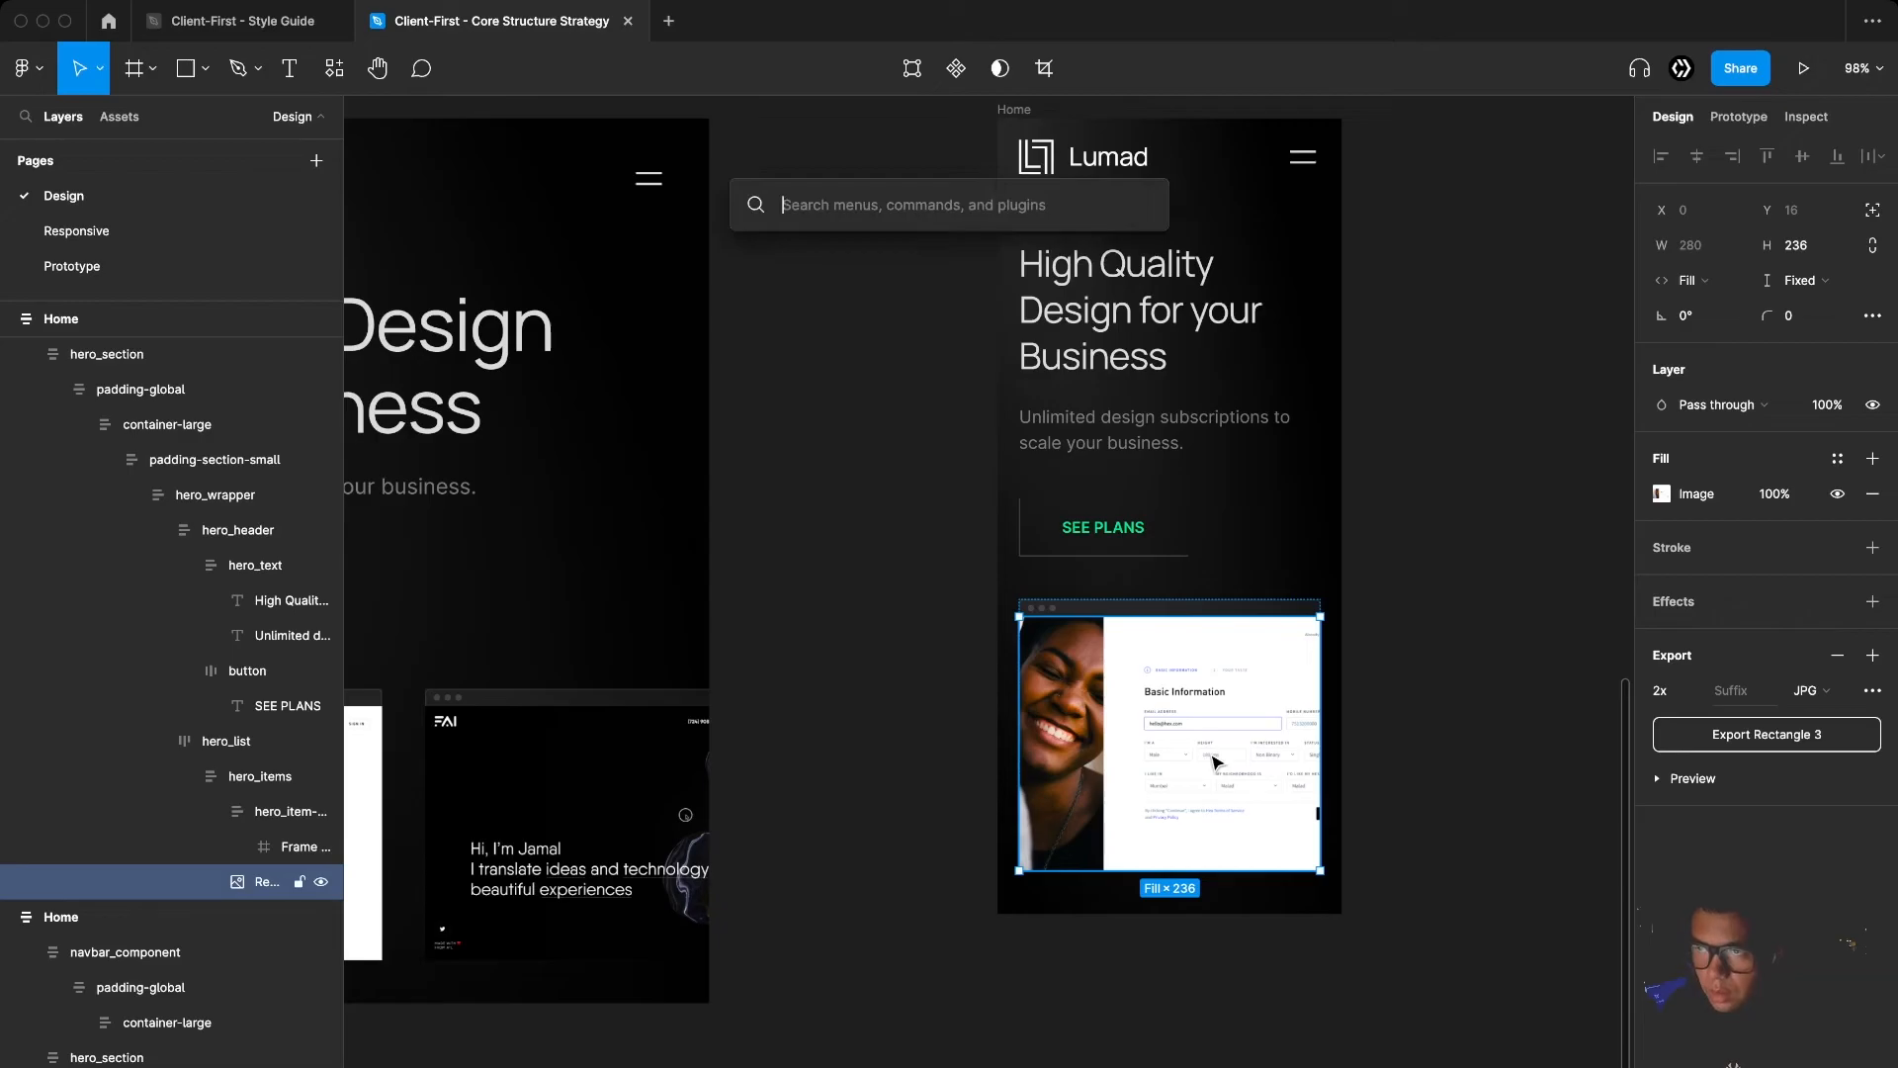
text(aspe)
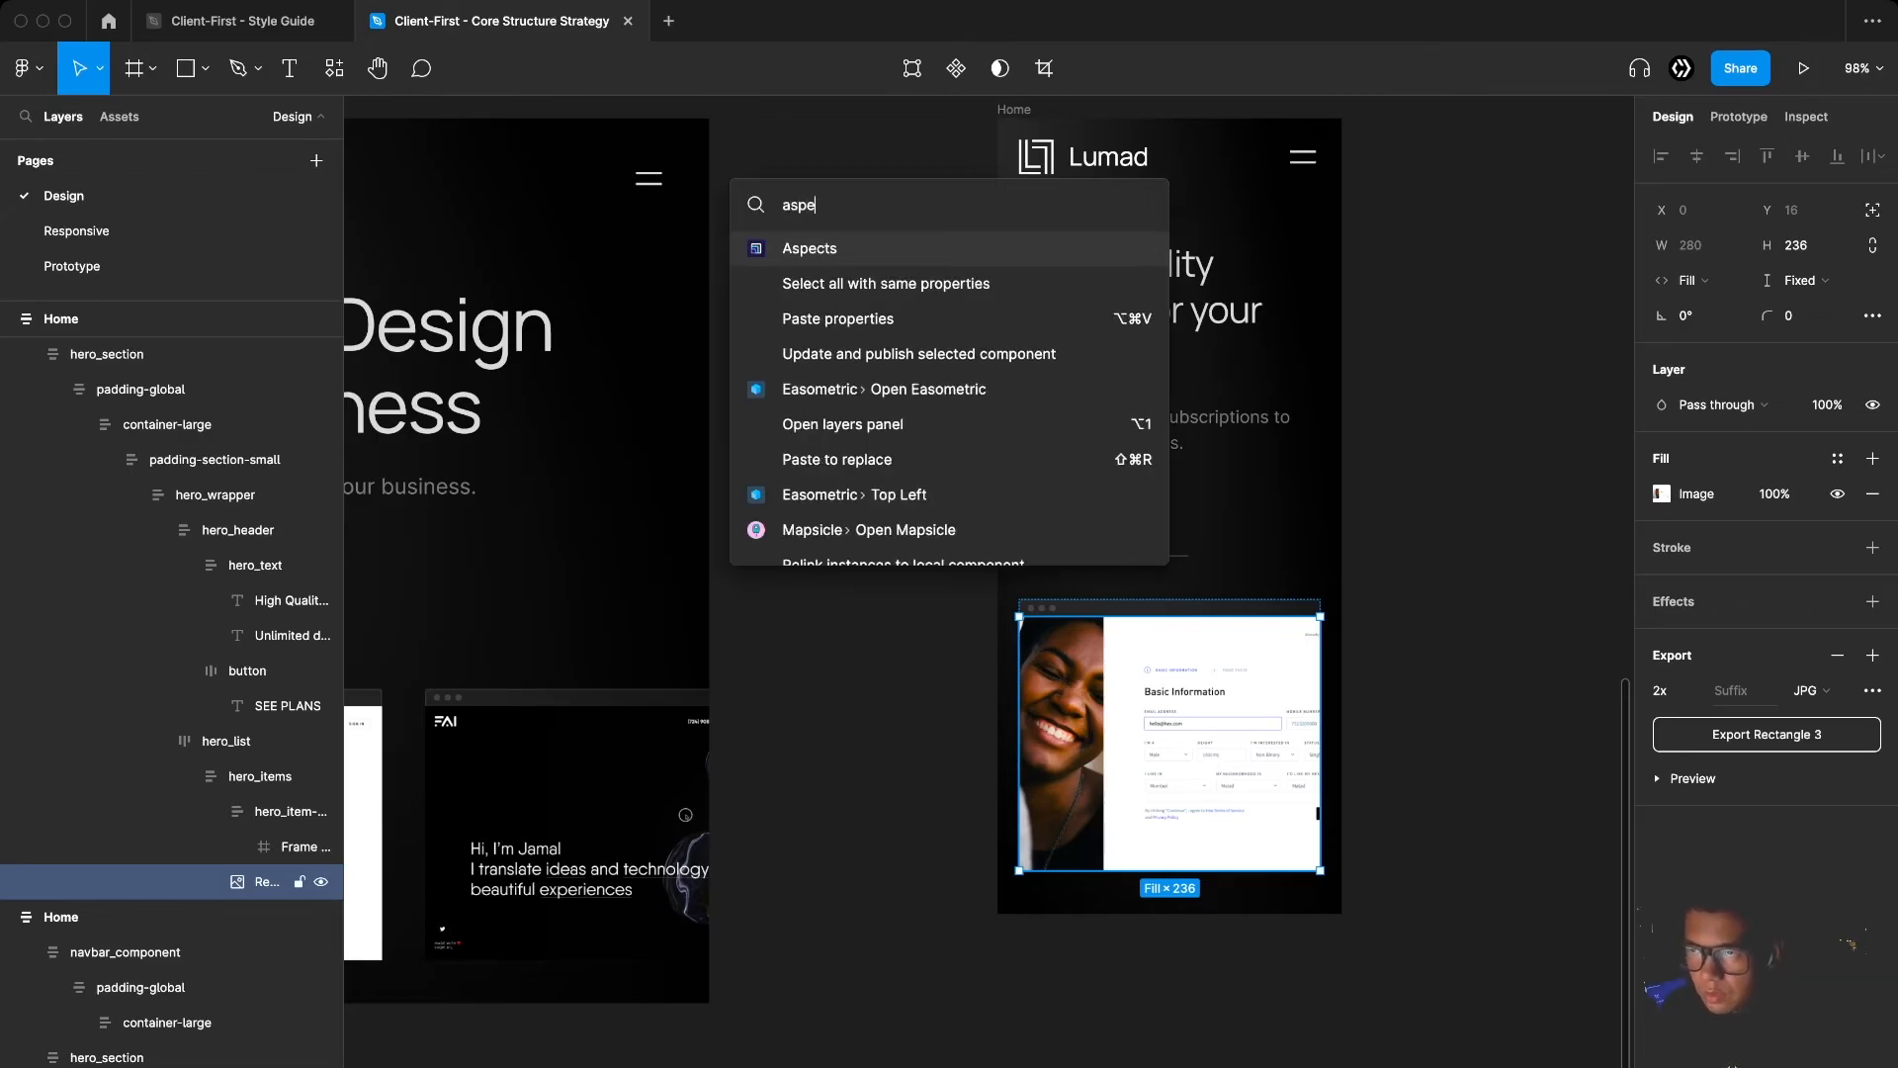
key(Return)
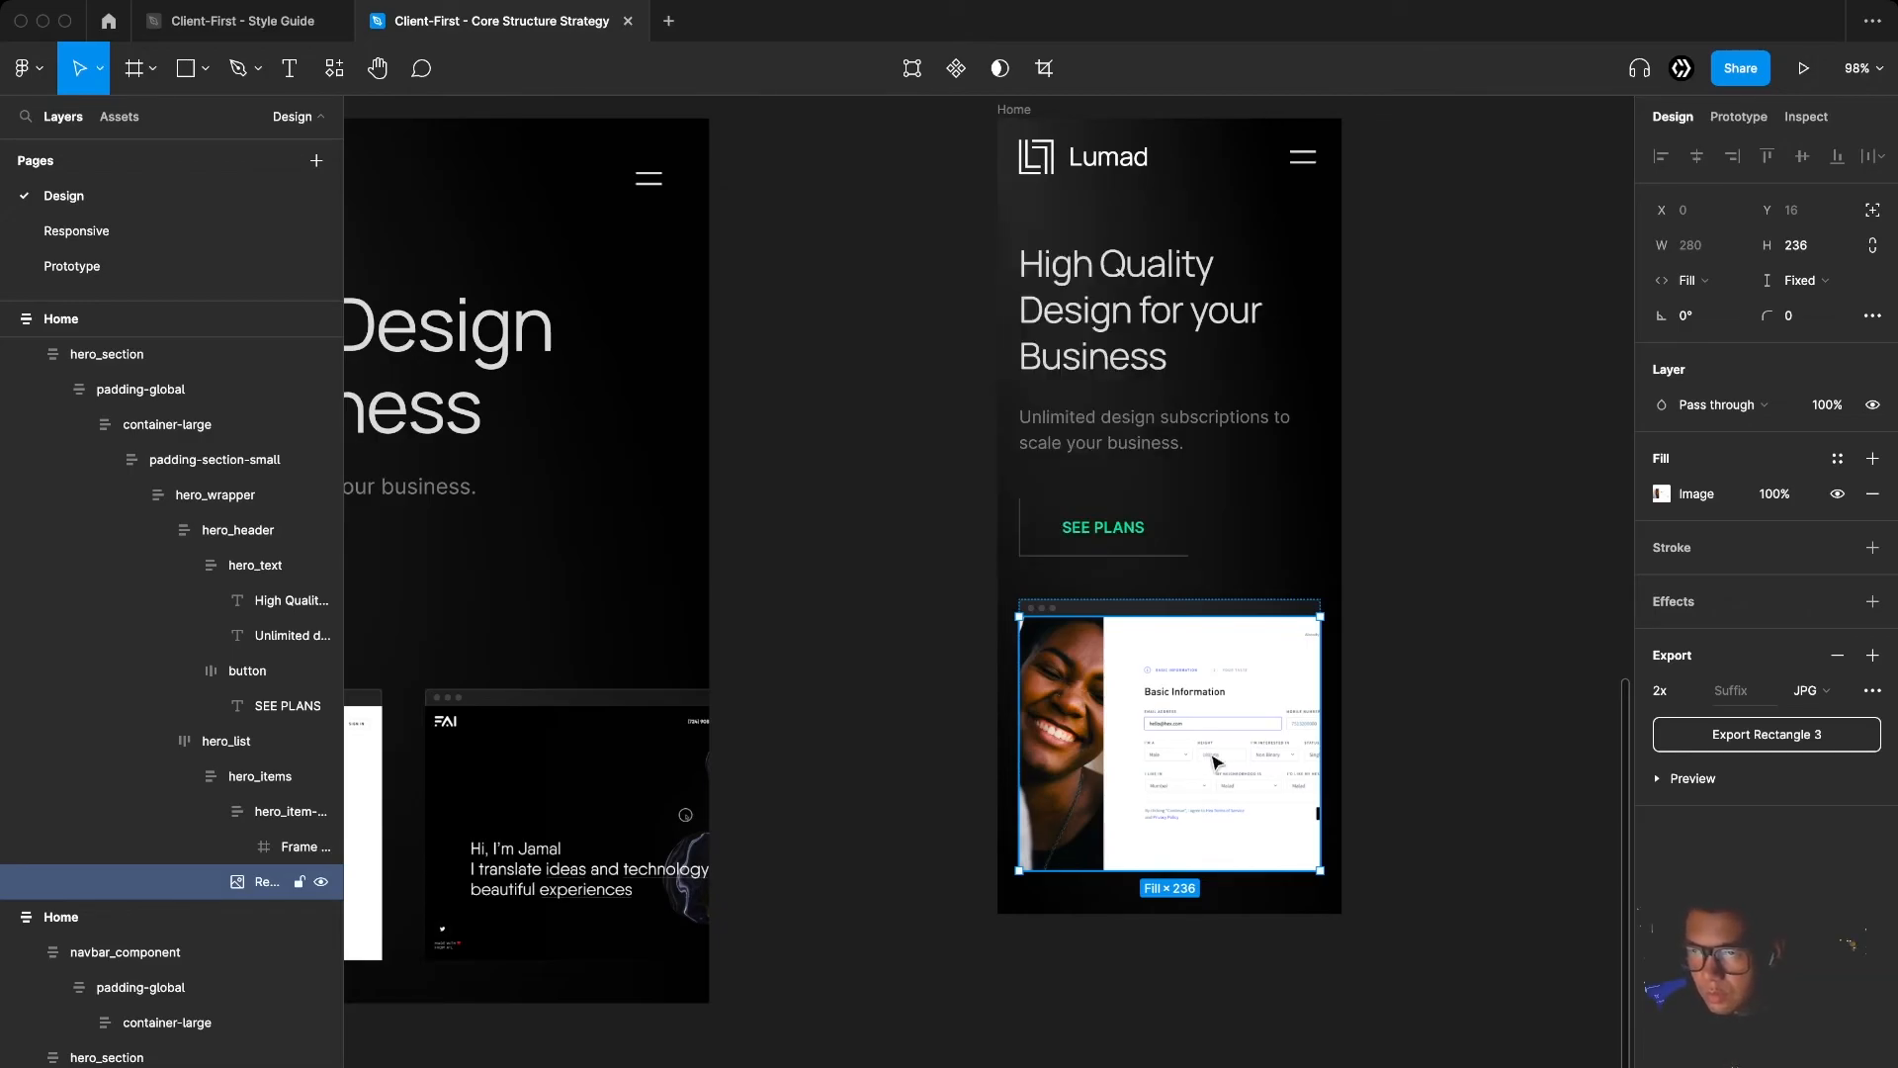
click(874, 632)
text(16)
click(900, 704)
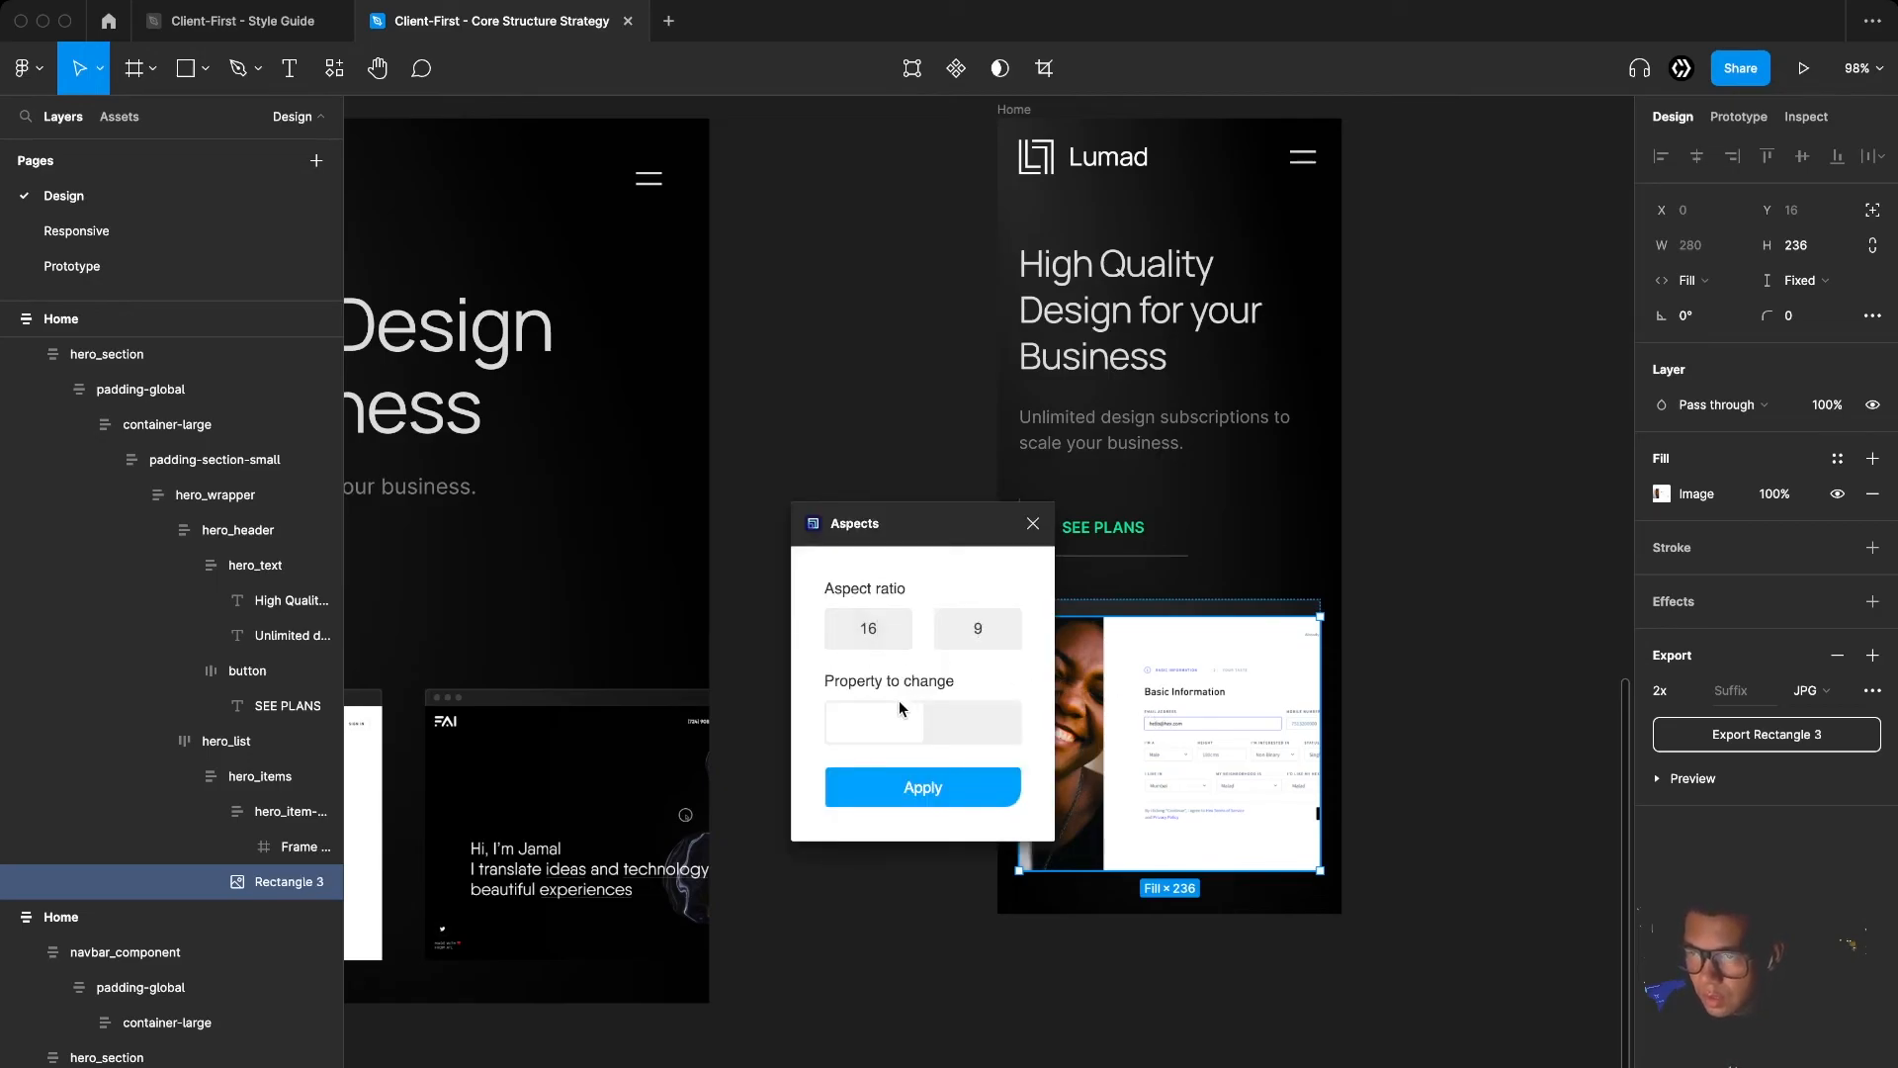
click(954, 721)
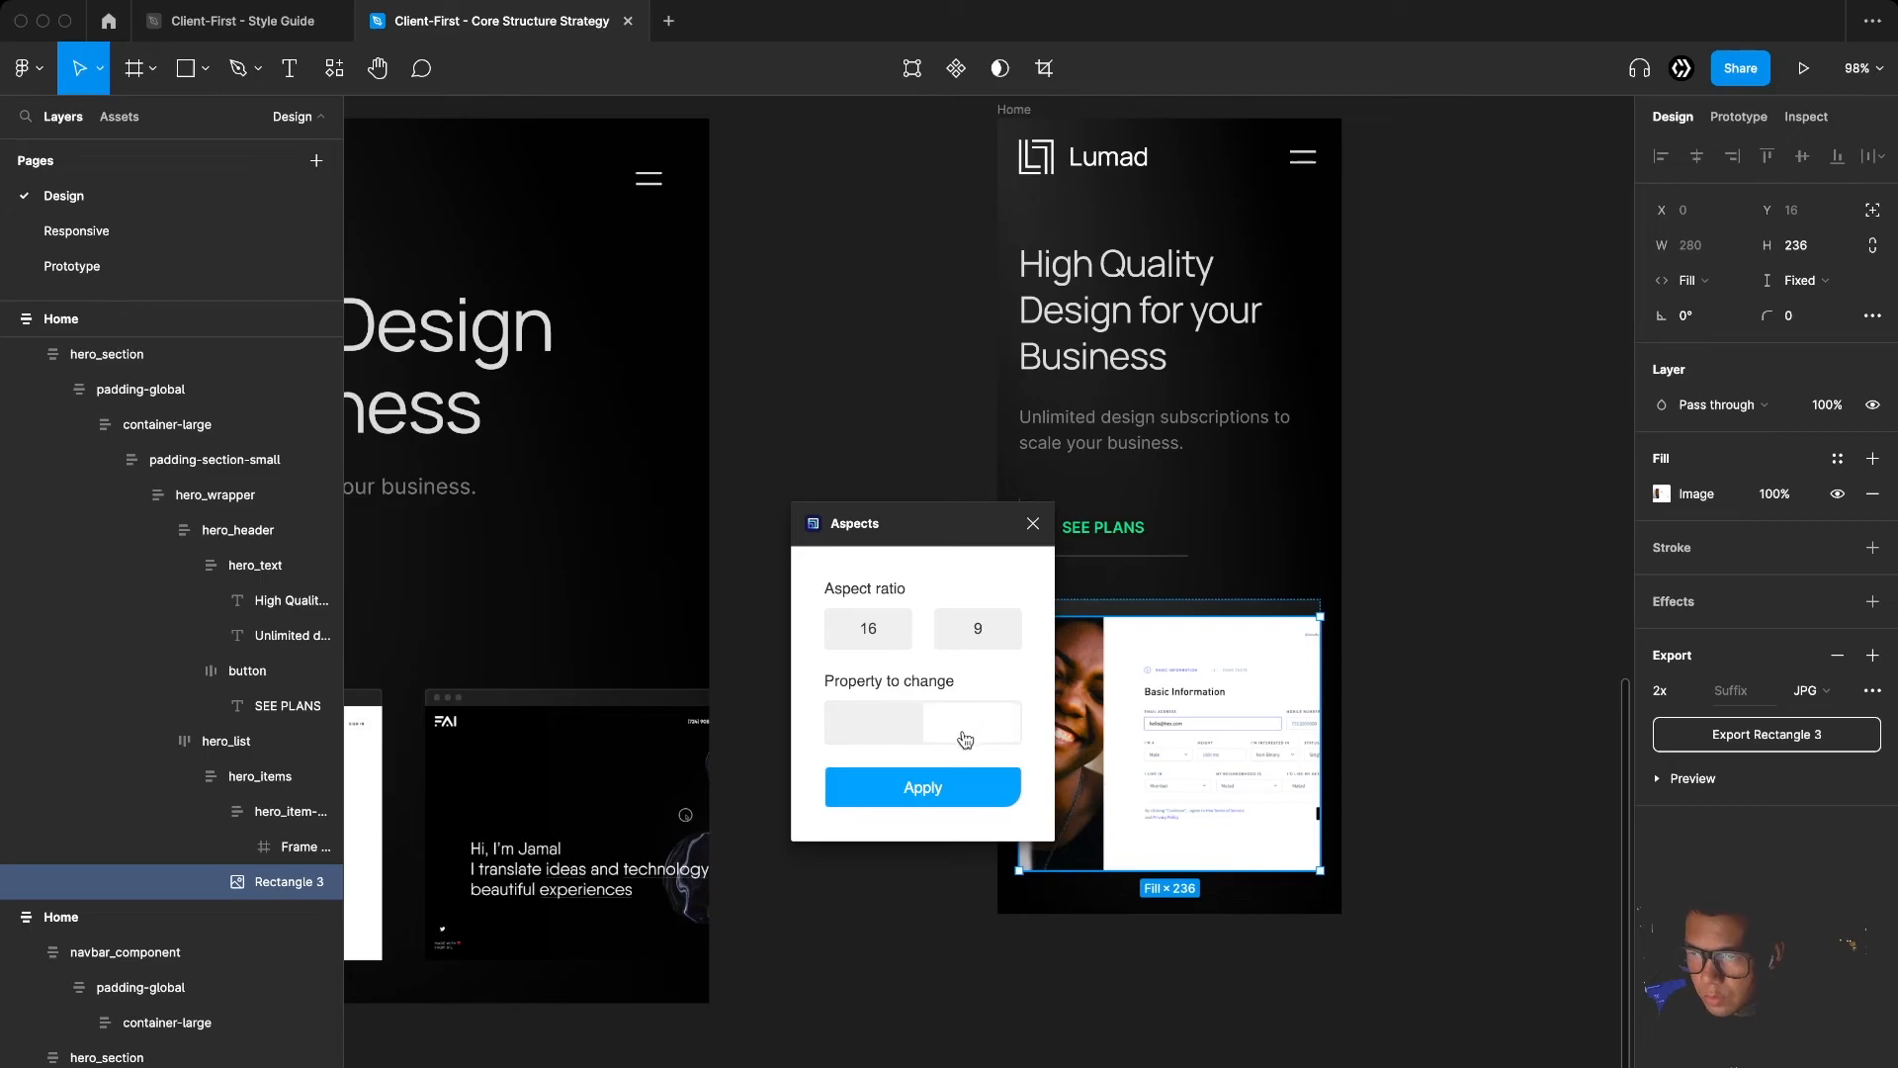
click(930, 787)
scroll(1379, 757, up, 3)
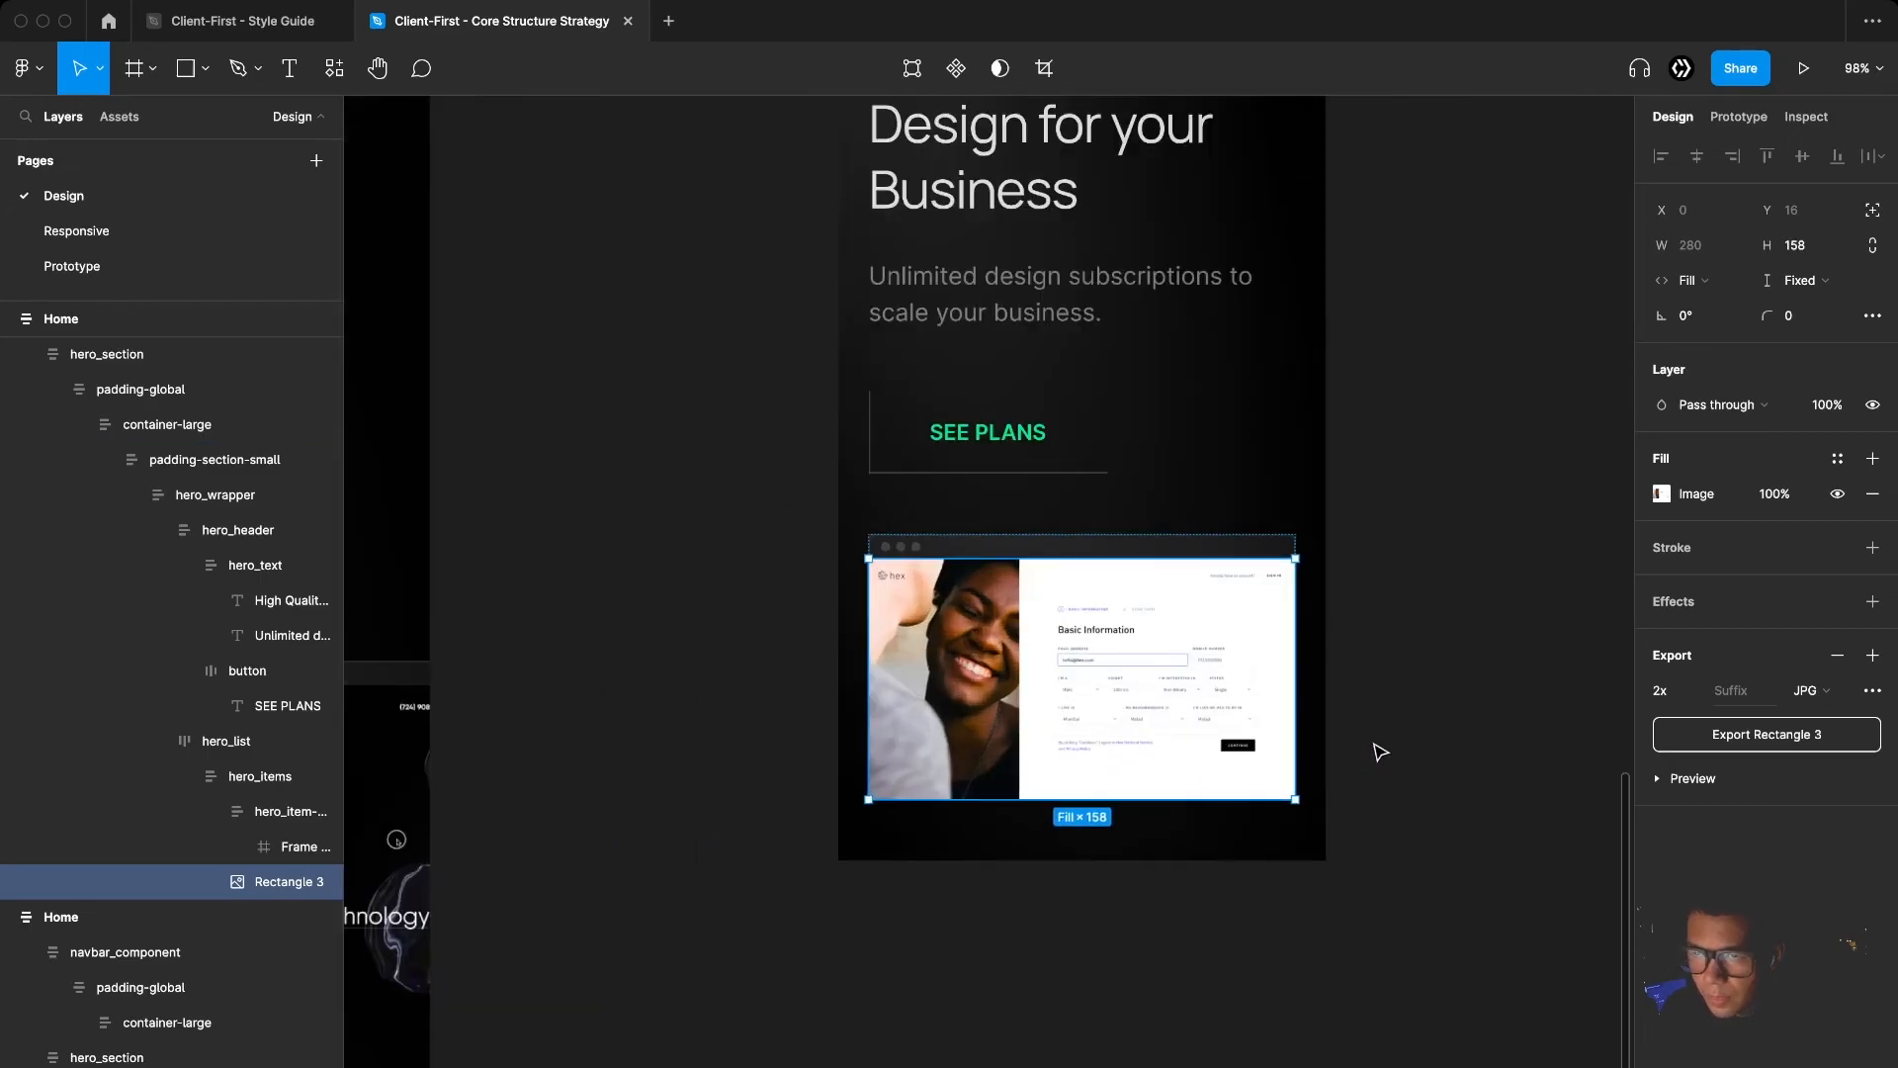
click(1404, 707)
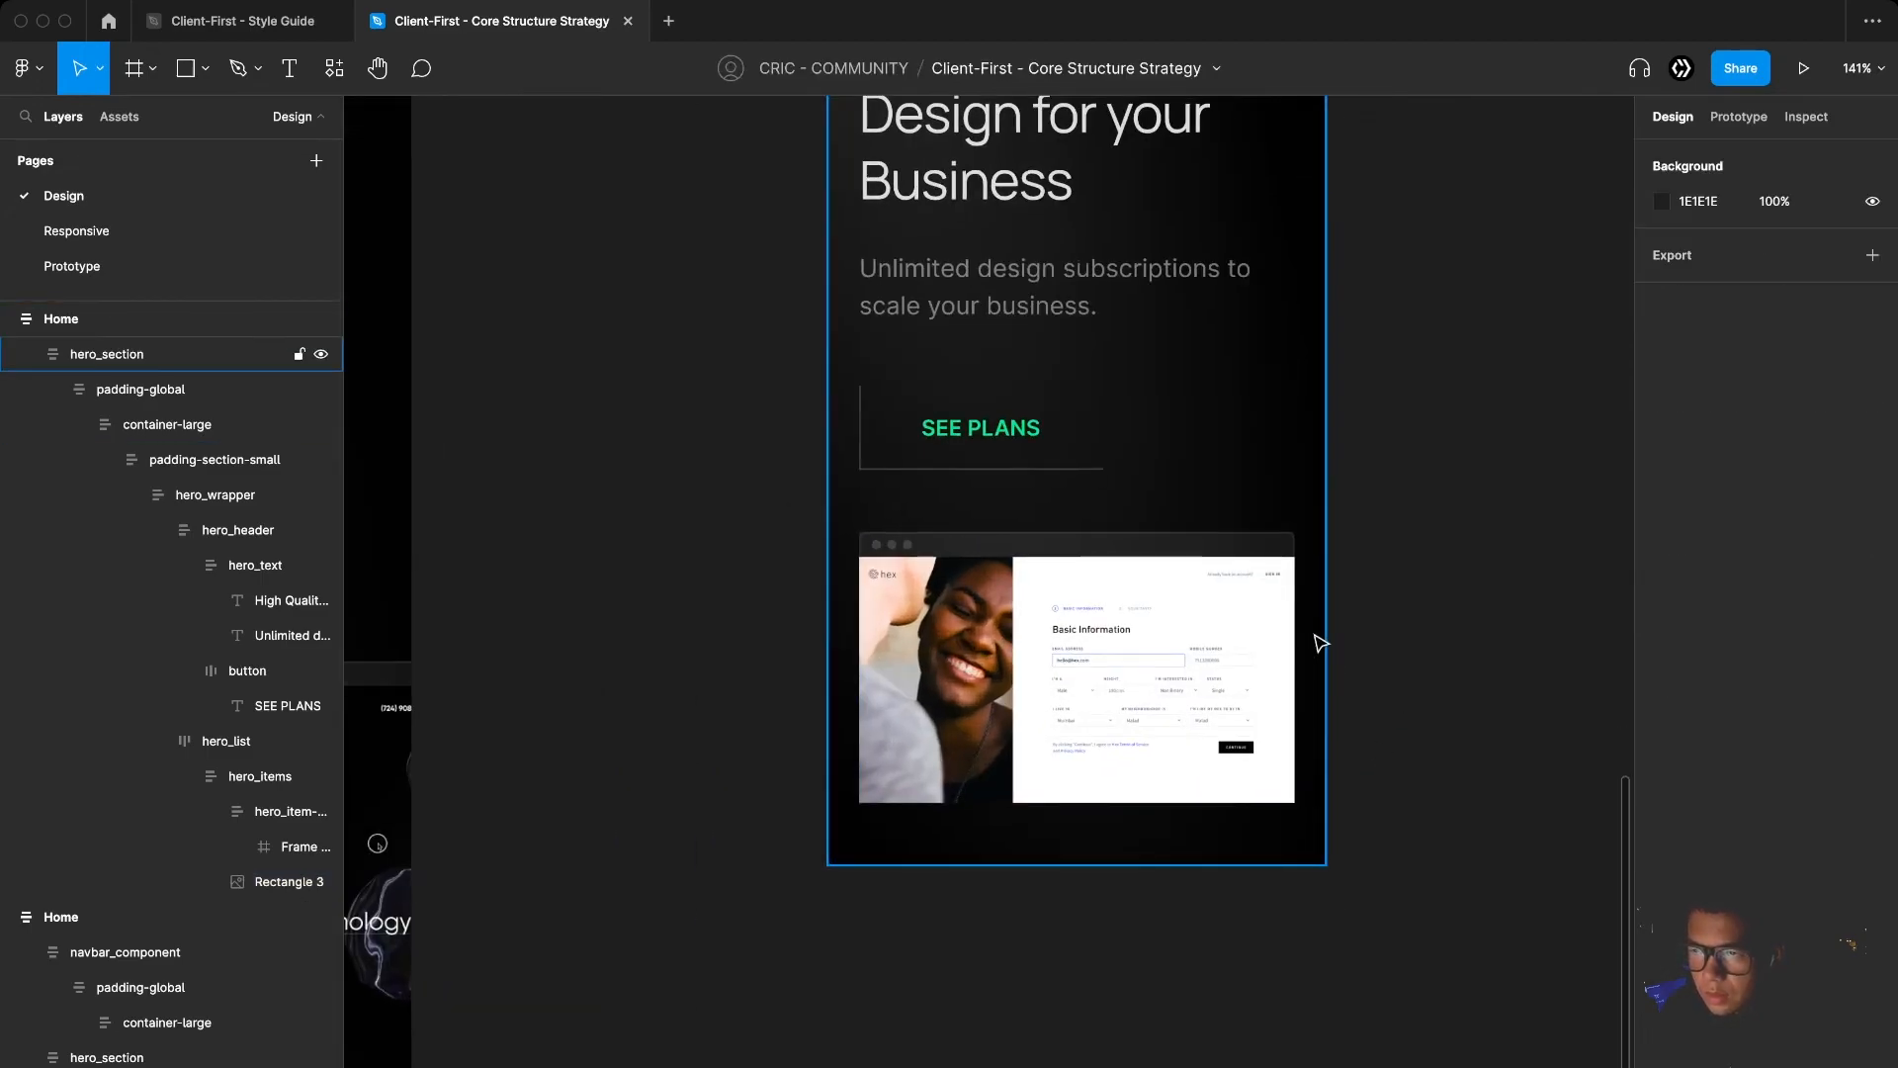
Switch the hero_items frame in the 320-wide Home copy from fill to a fixed 280 width
super+click(1216, 547)
key(Escape)
click(1173, 665)
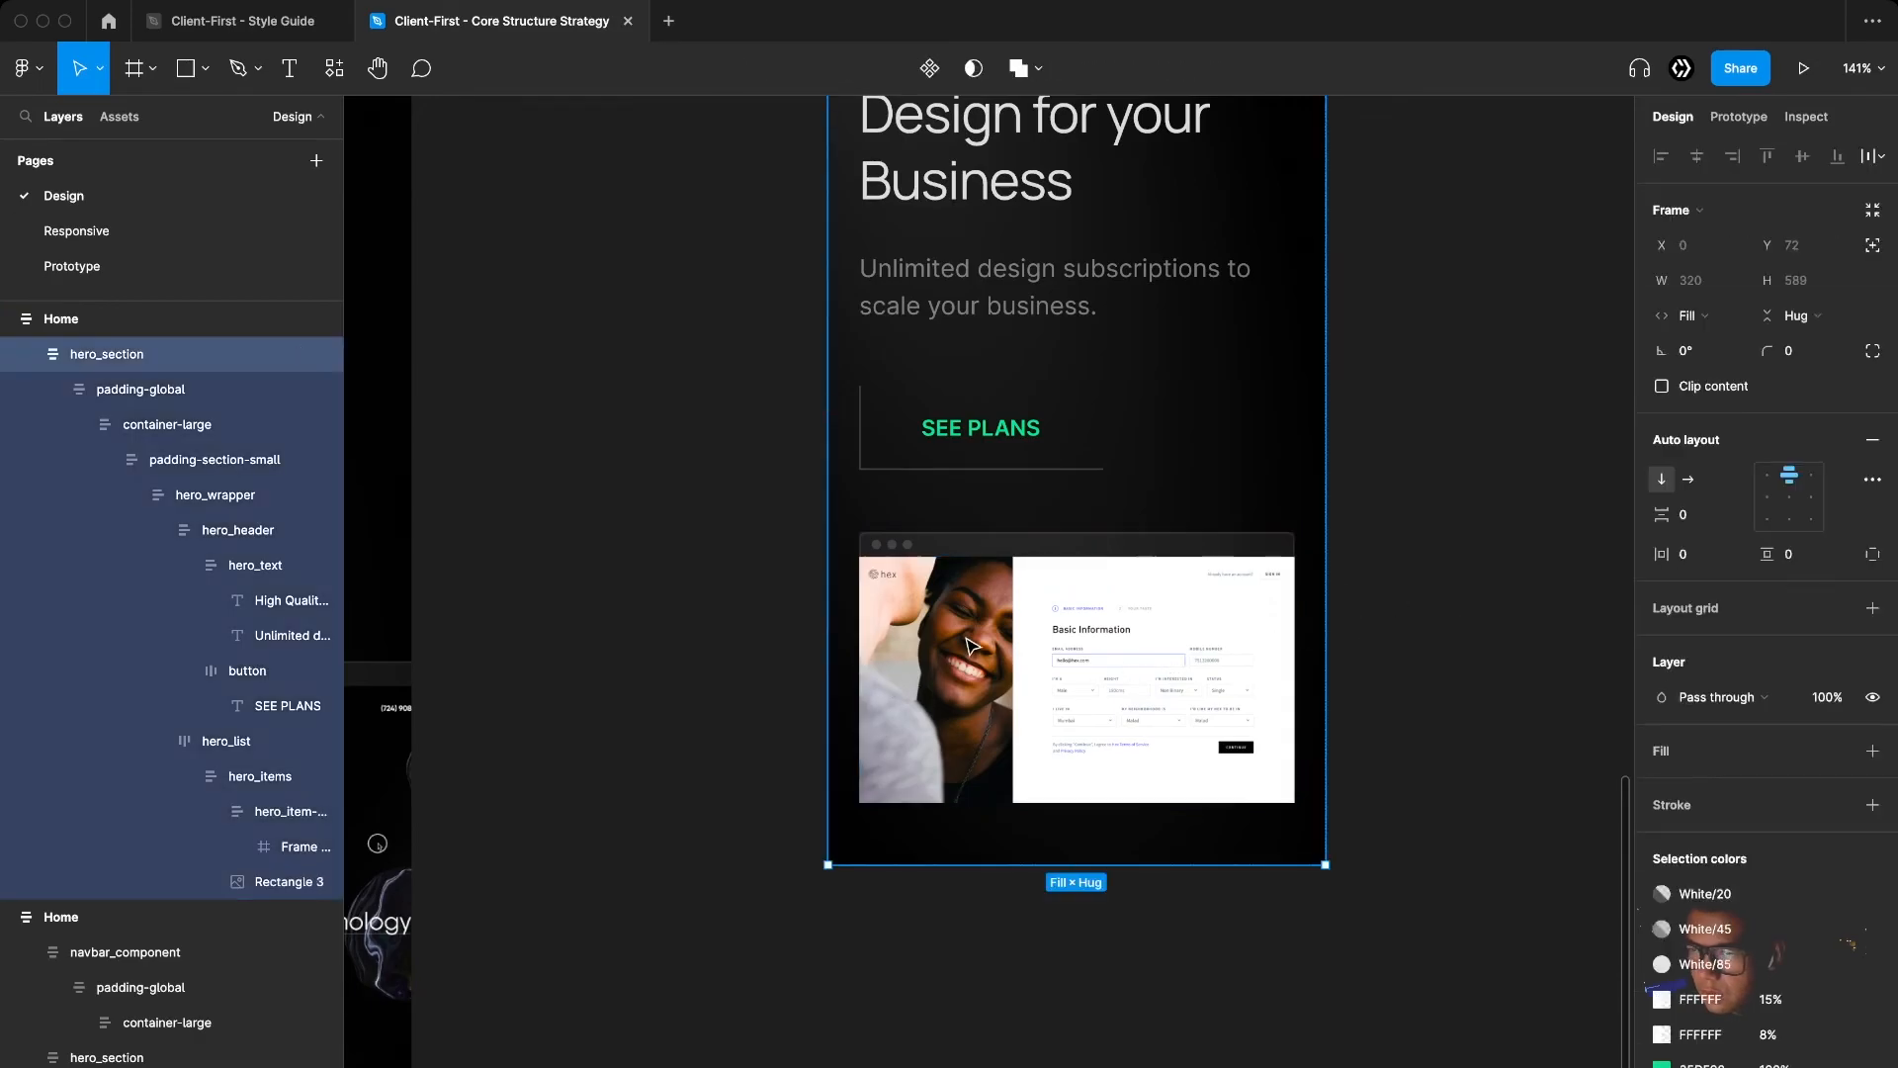
super+click(971, 647)
super+click(905, 548)
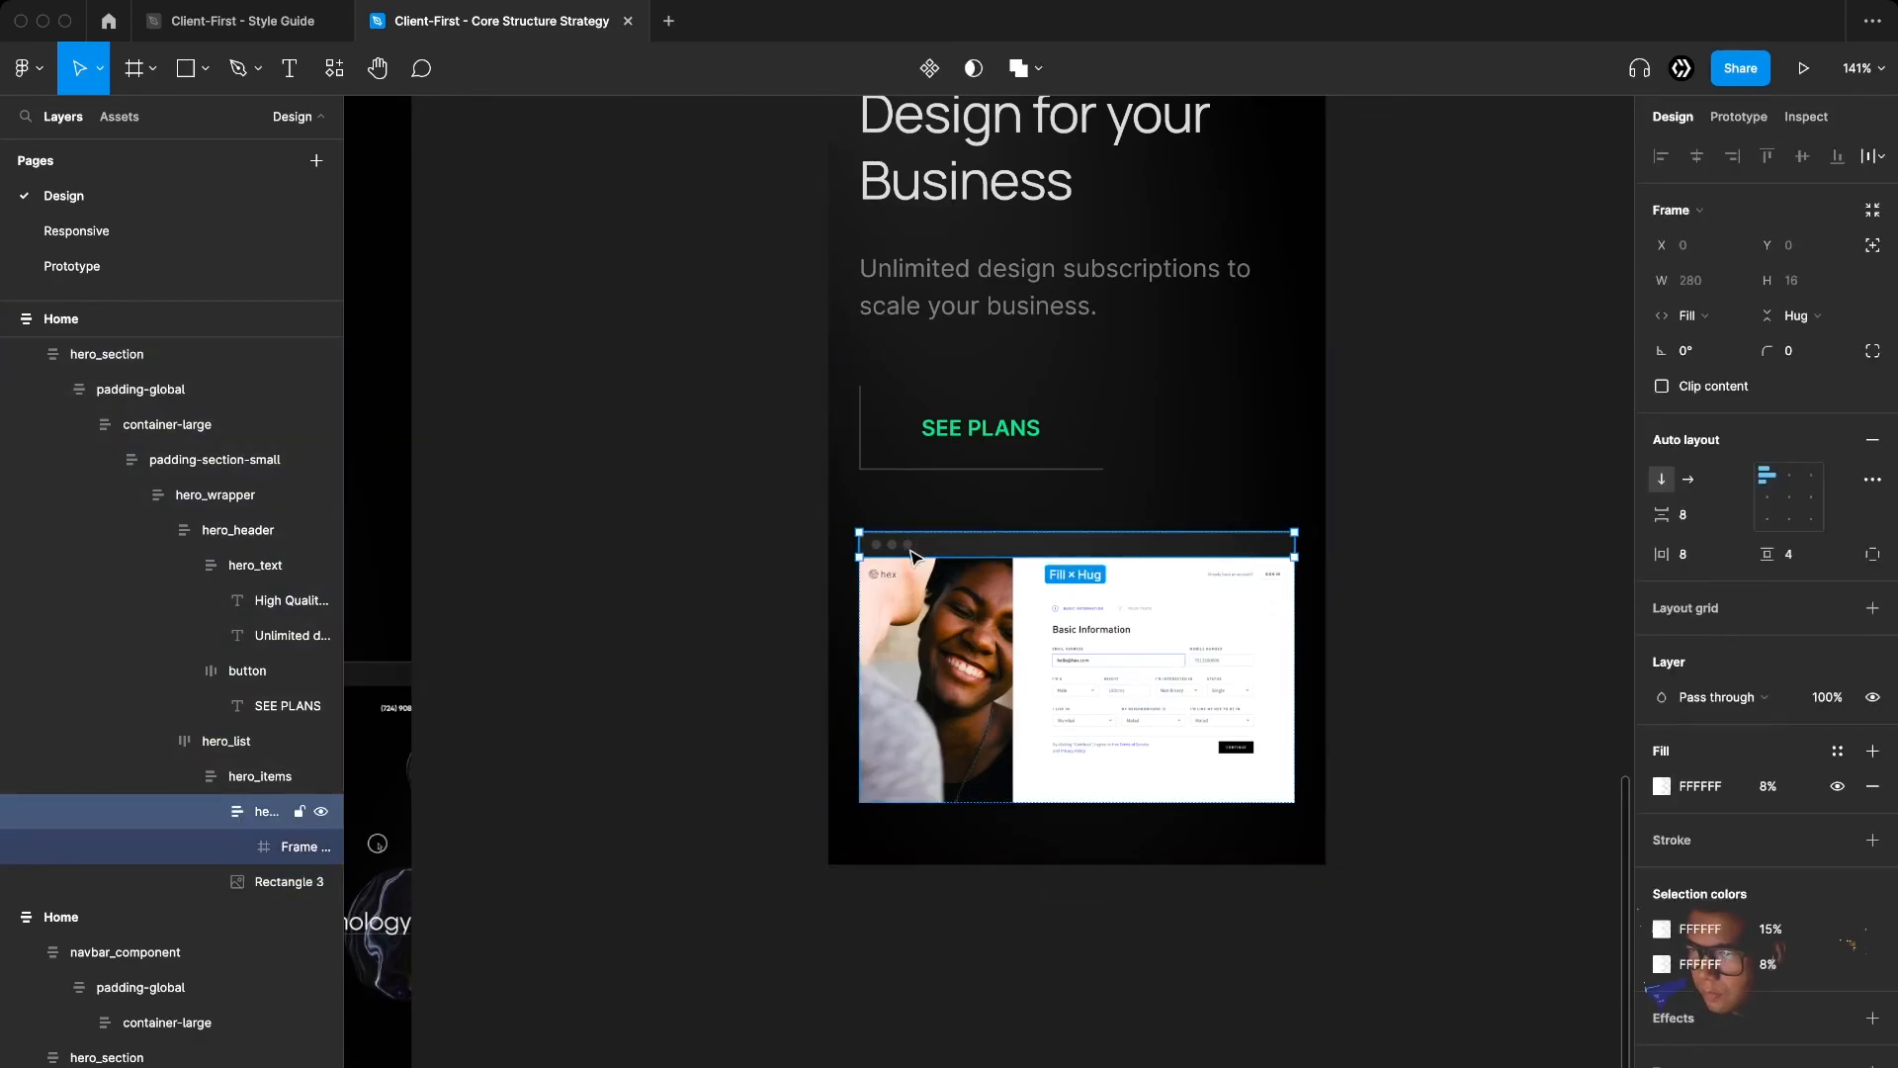
click(225, 778)
click(188, 777)
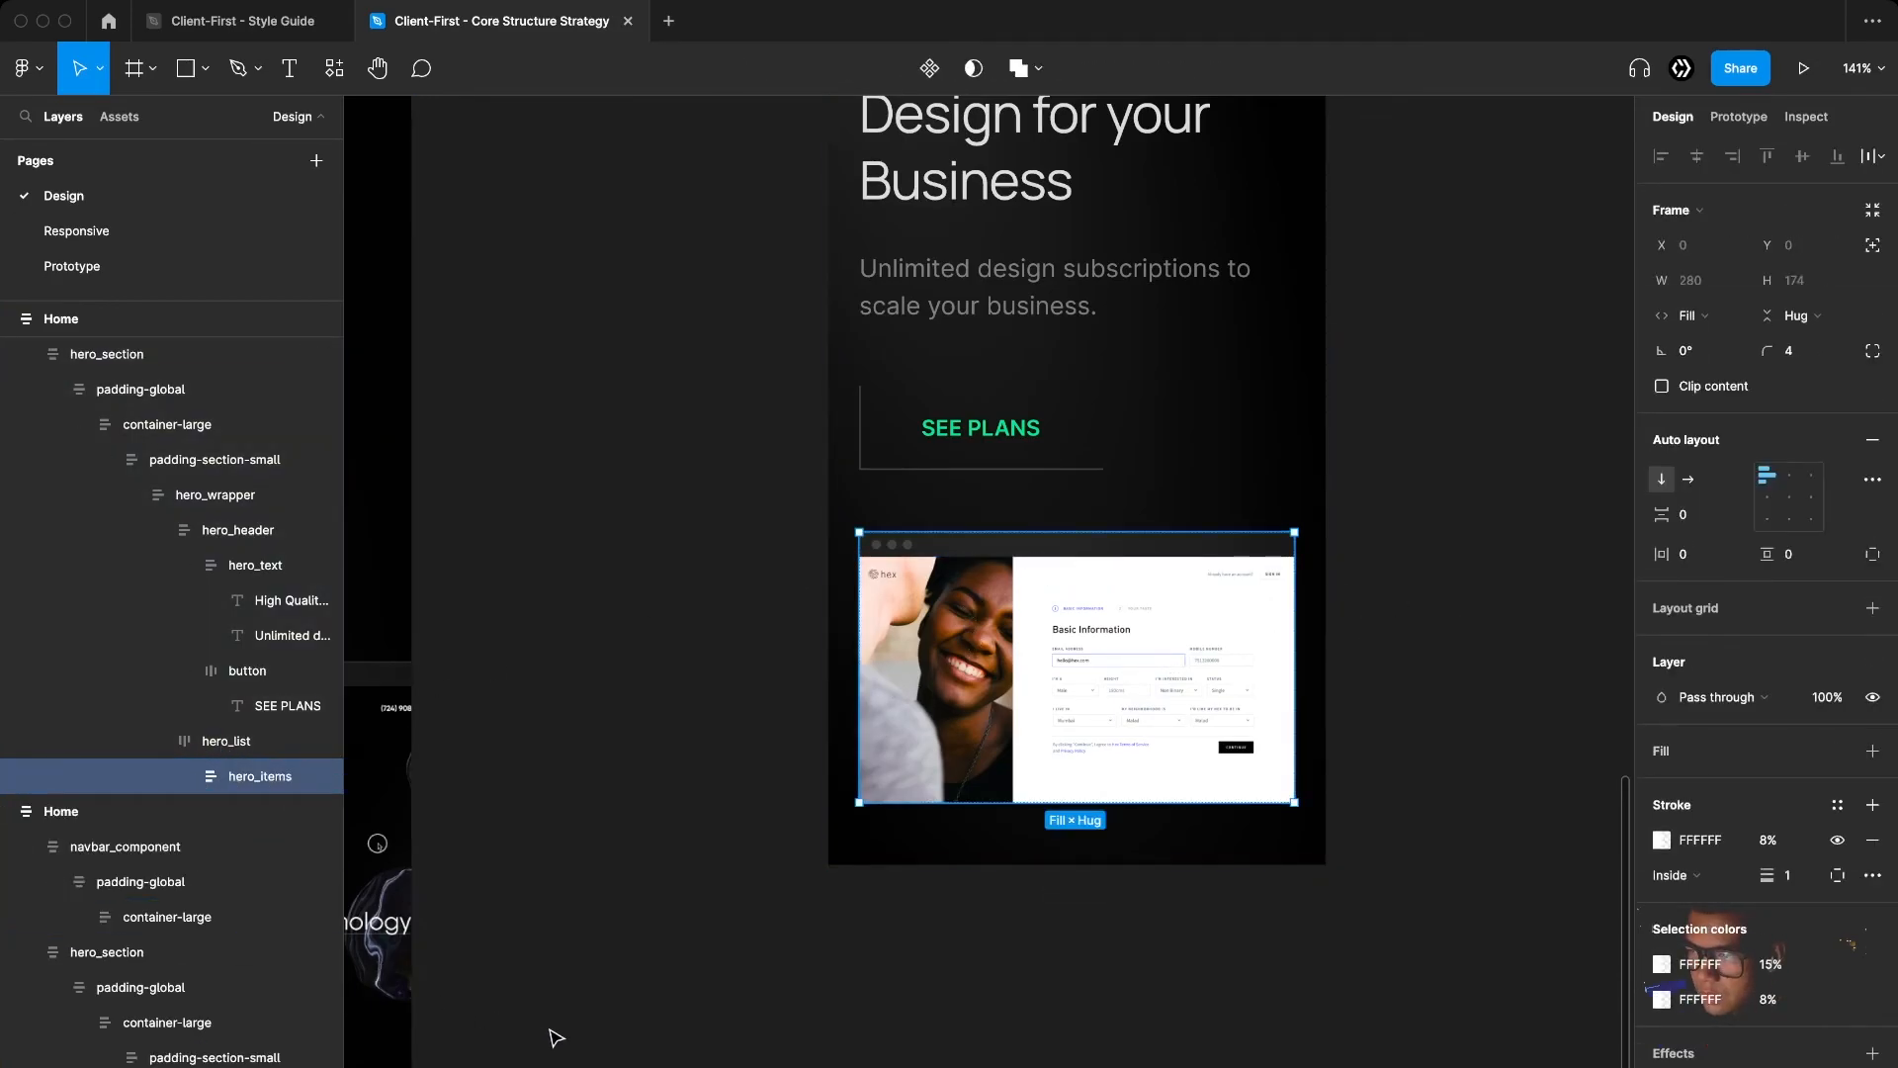
click(1693, 316)
click(1720, 248)
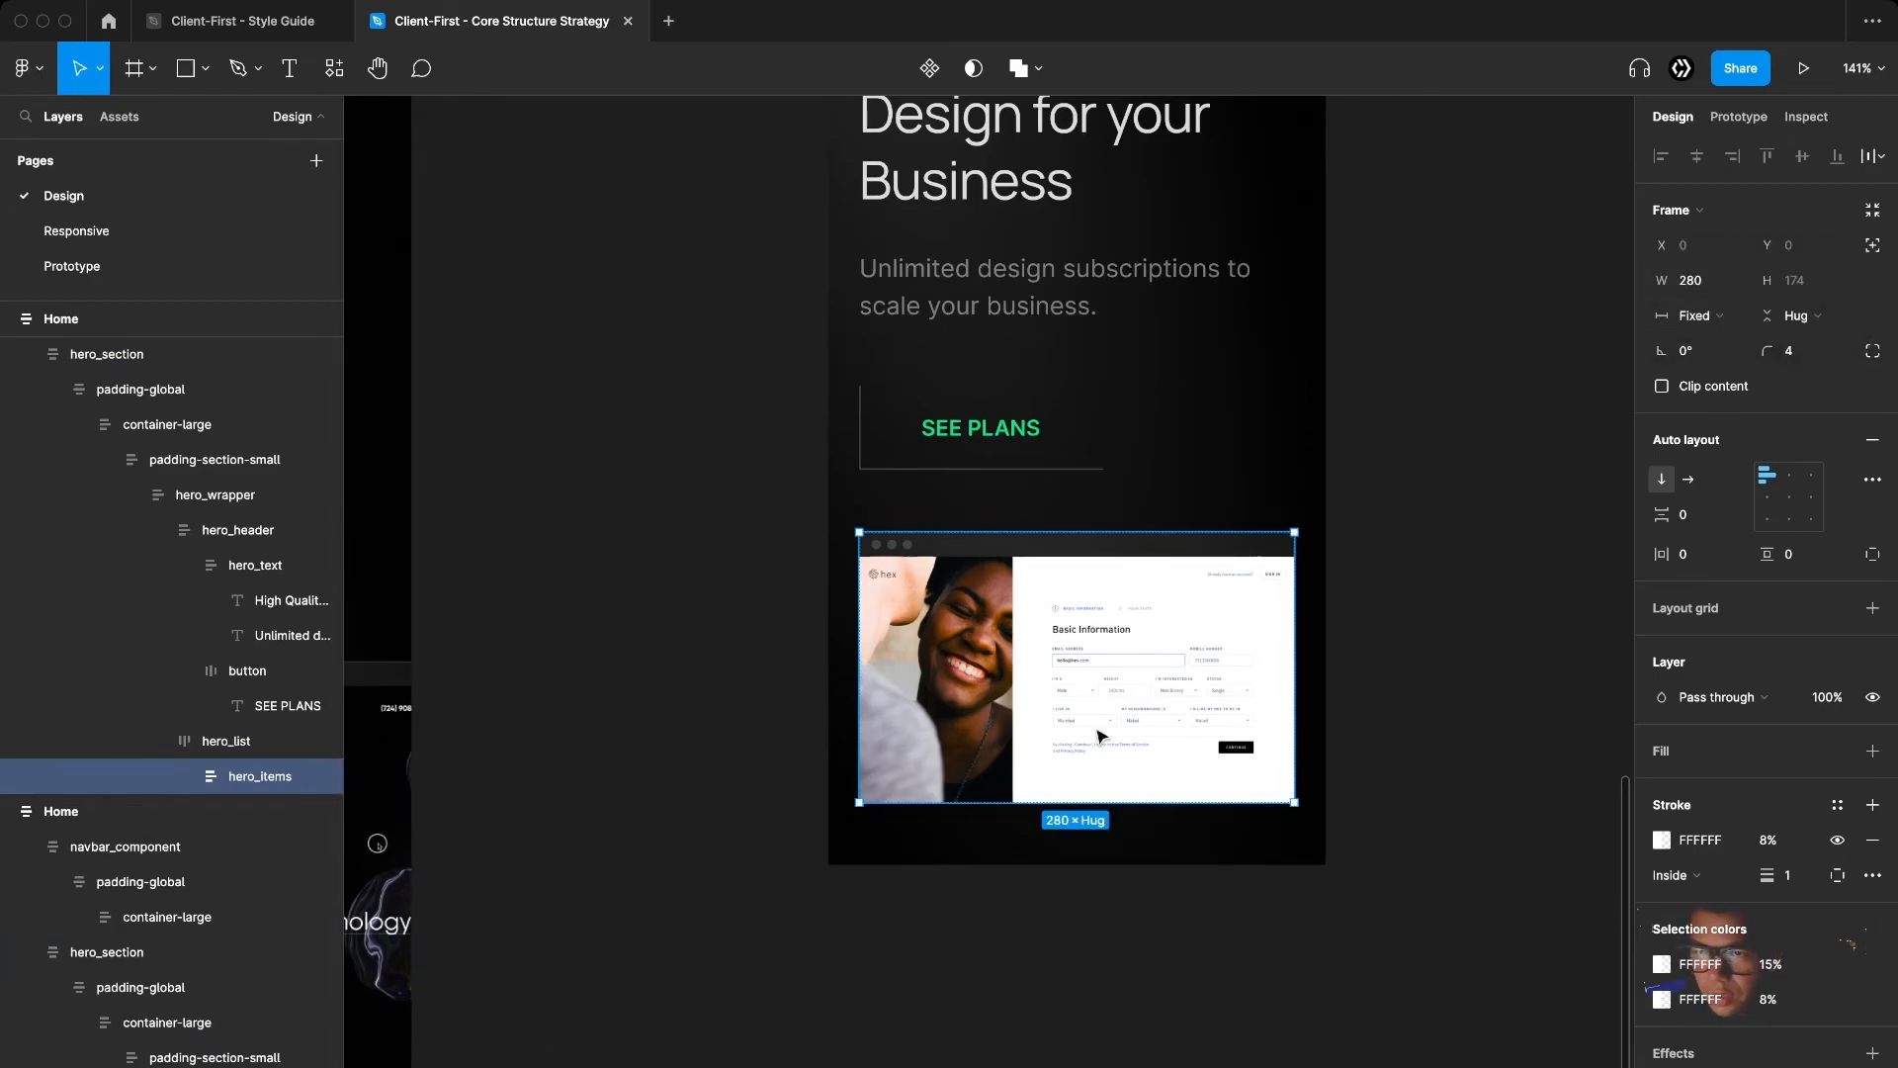
Duplicate the hero_items frame inside the 320-wide copy's hero_list and set the hero_list item spacing to 10
click(227, 742)
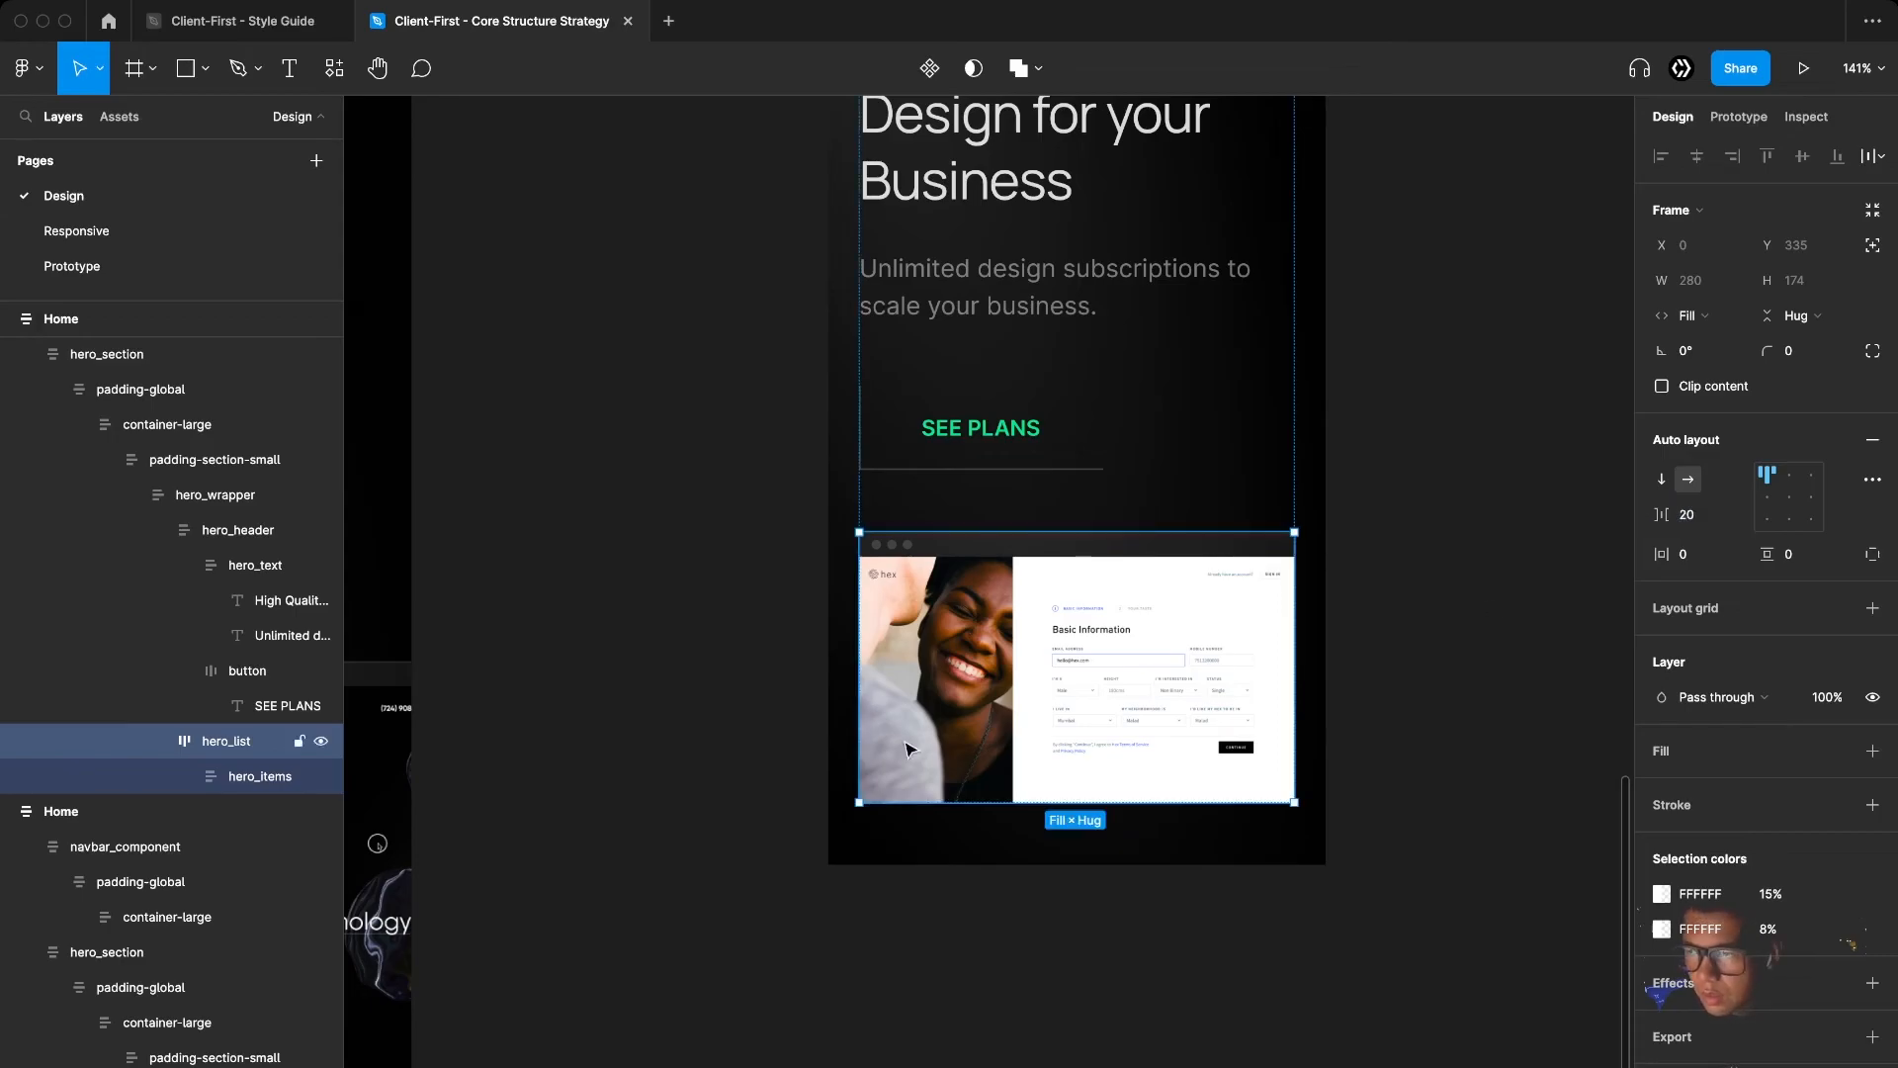
click(228, 777)
key(super+d)
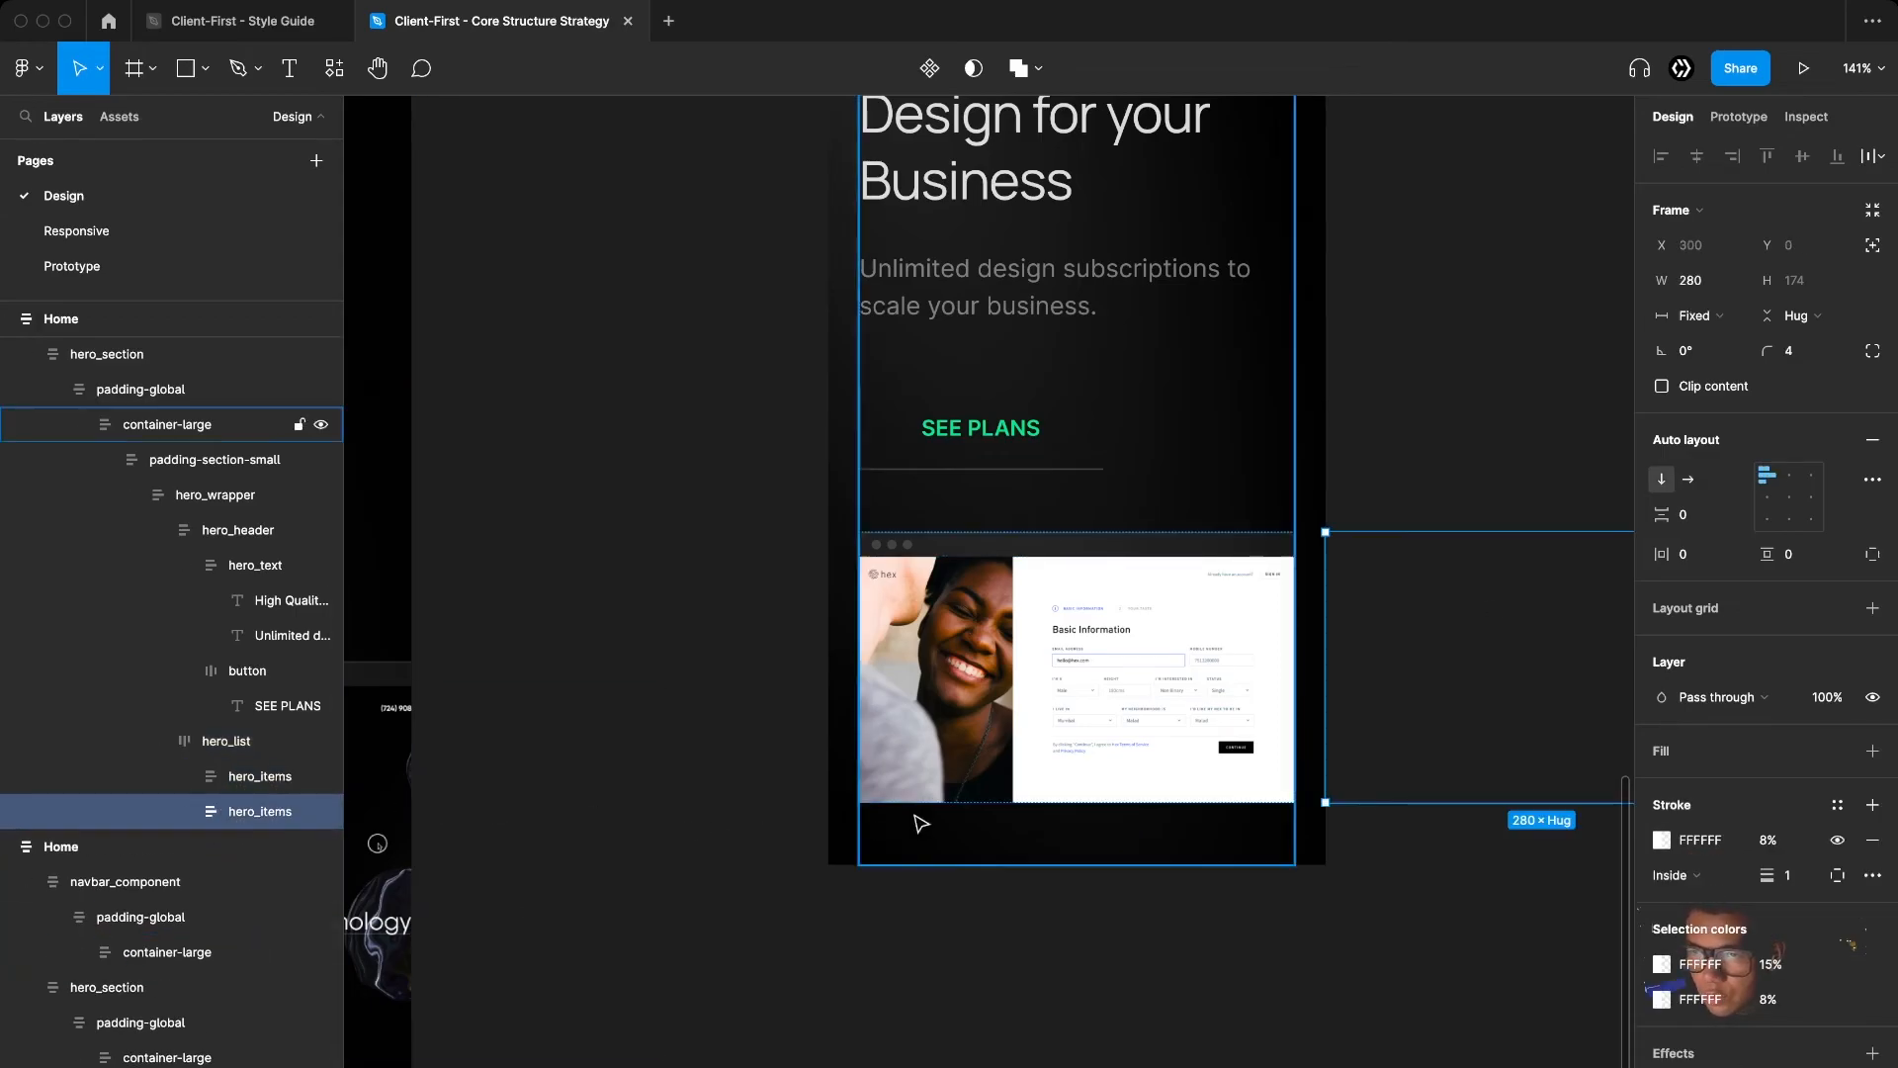
click(226, 741)
click(1696, 521)
text(10)
key(Return)
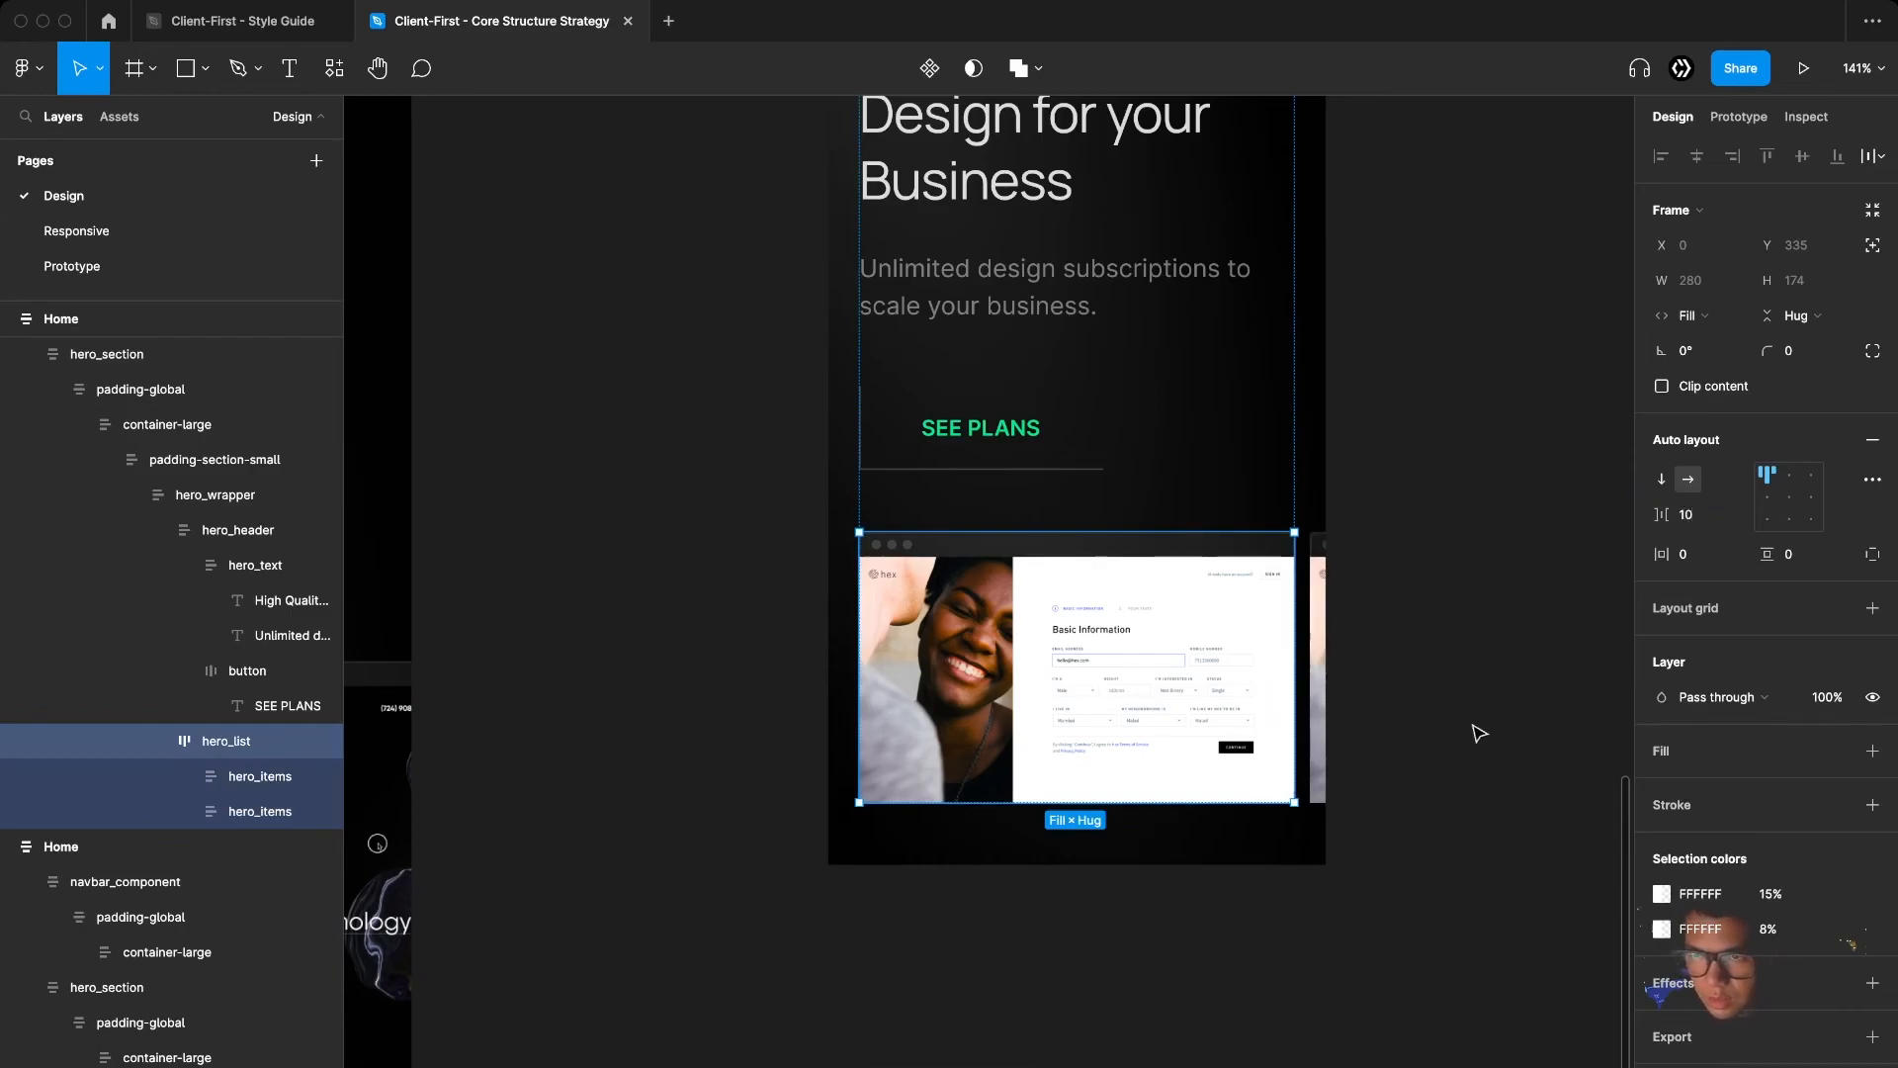
Copy the Rectangle 4 image fill from the 768-wide Home copy onto the second hero_items card's image in the 320-wide copy
scroll(1107, 1023, down, 2)
drag(1028, 985, 1272, 955)
scroll(1019, 992, up, 1)
scroll(1001, 994, down, 4)
drag(1048, 989, 1599, 918)
super+click(1276, 864)
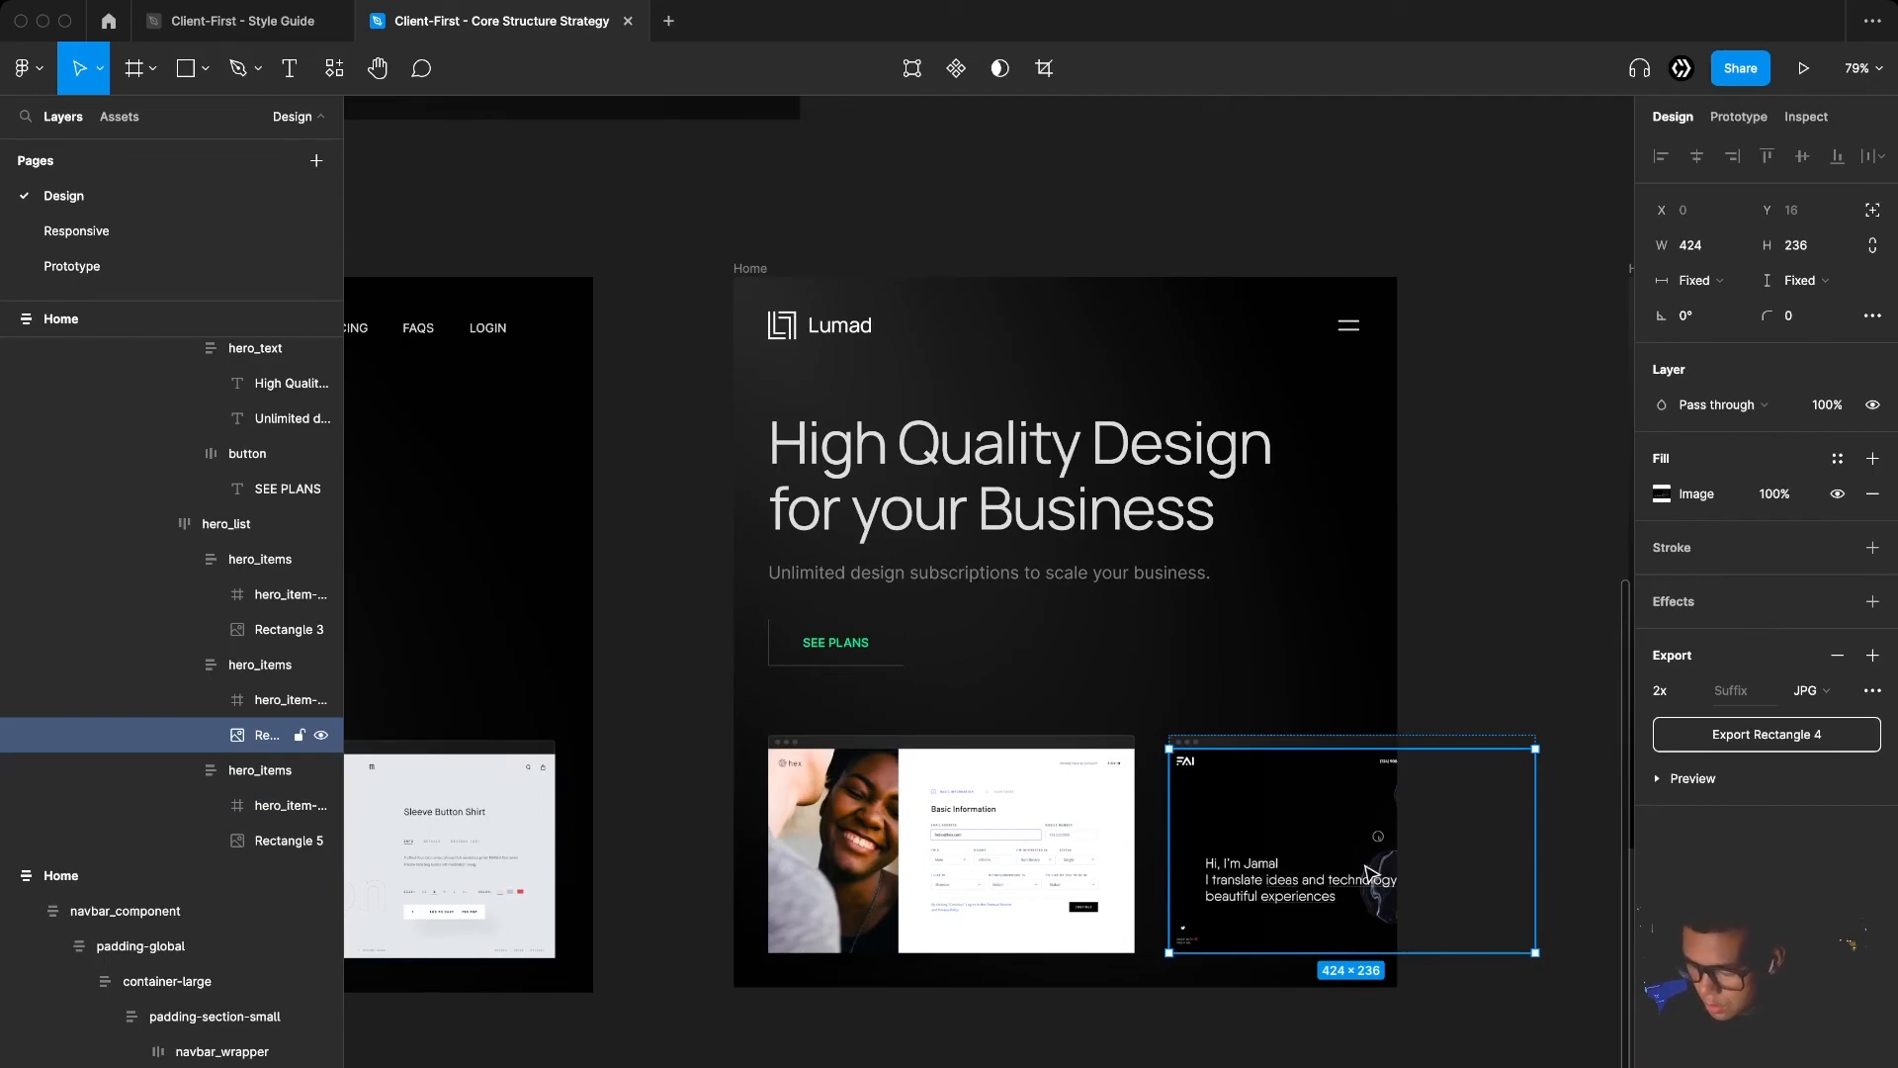
scroll(1163, 849, right, 5)
scroll(1424, 813, up, 5)
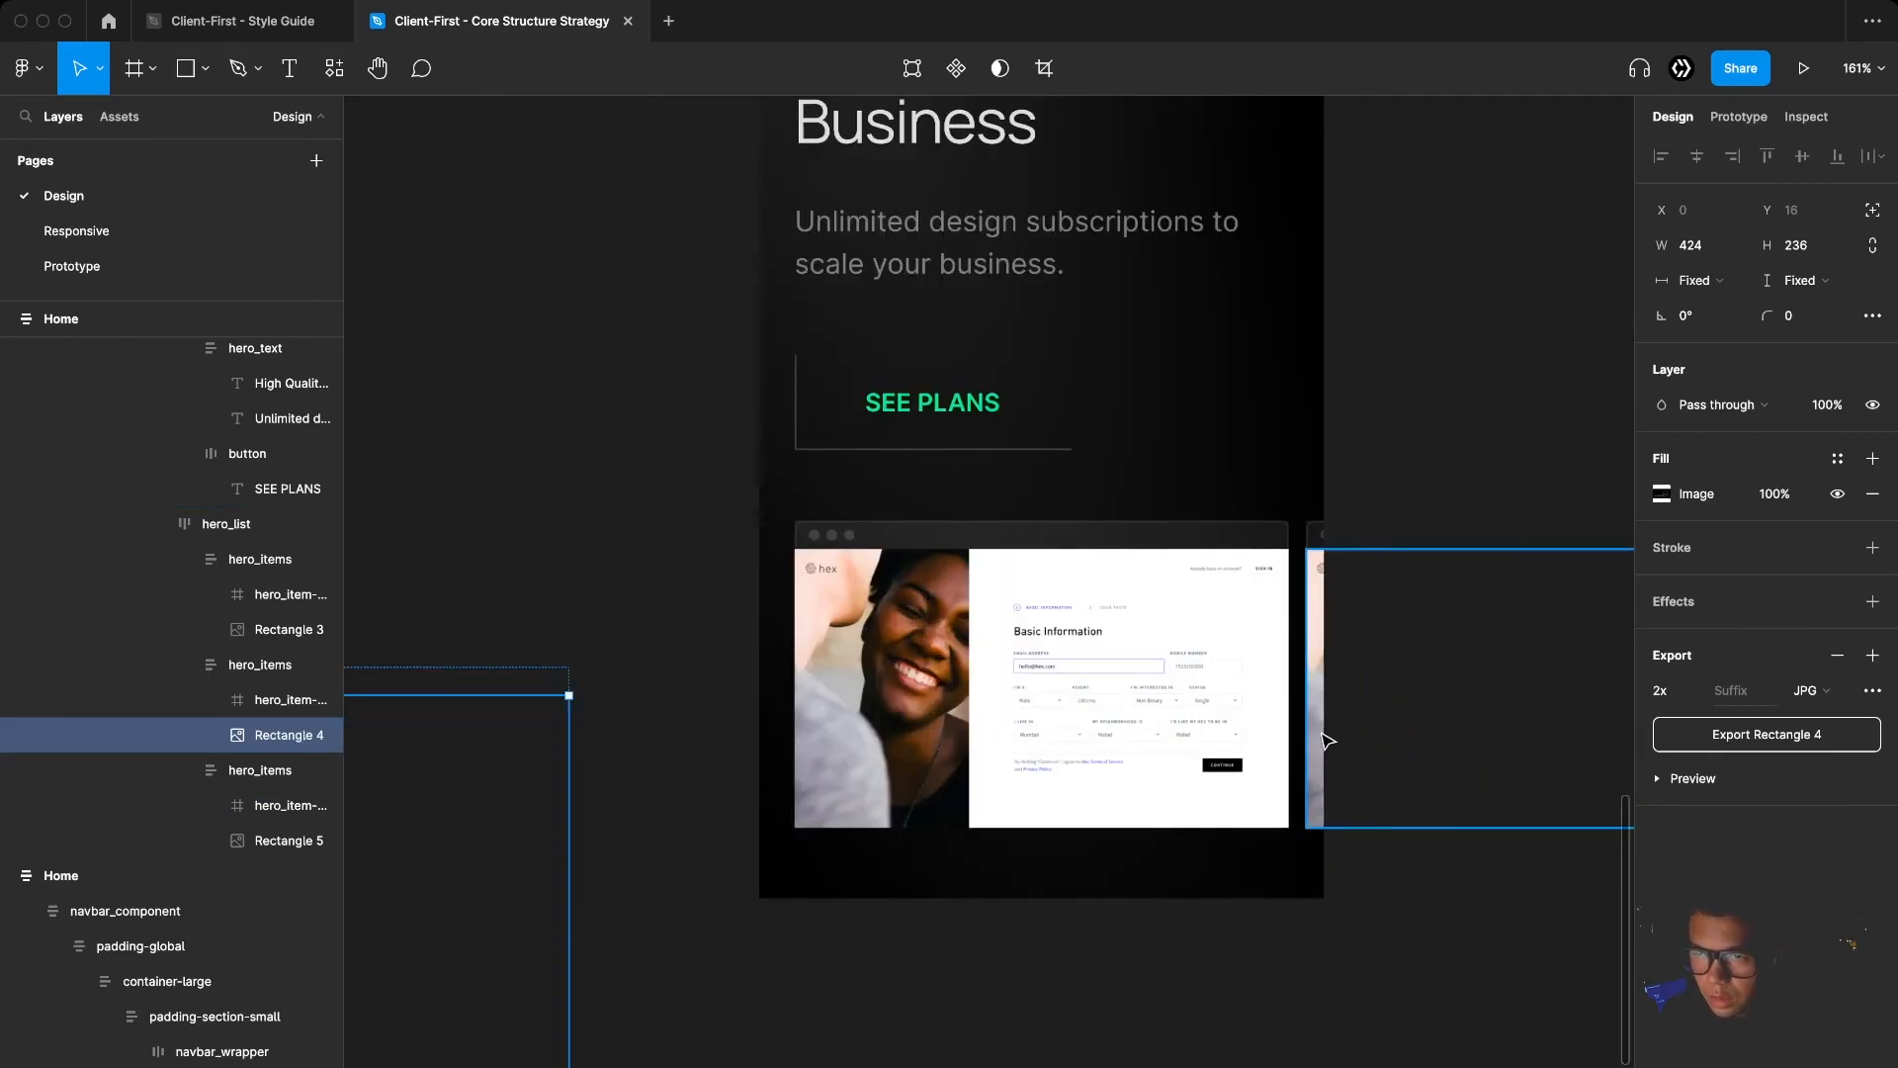
super+click(1325, 742)
scroll(1303, 984, down, 5)
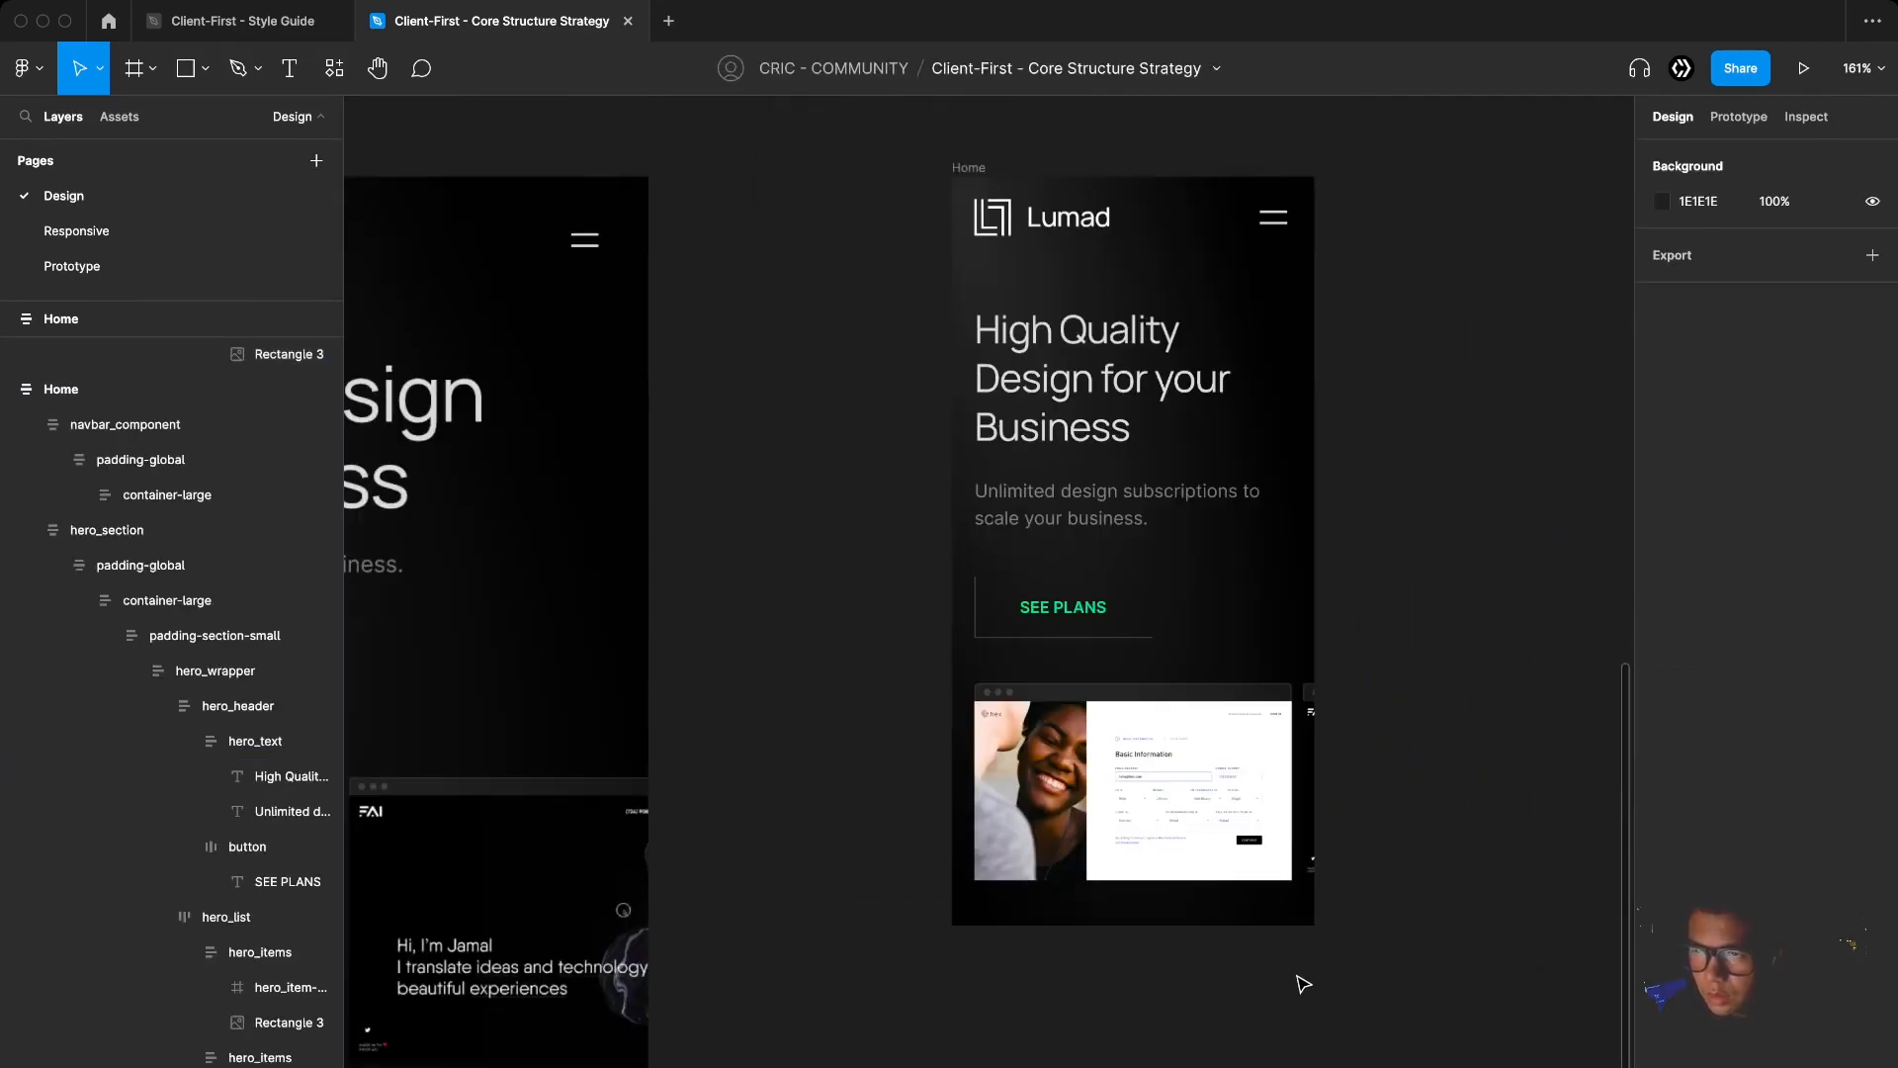
Look over the 320-wide Home copy and compare it with the 768-wide and desktop Home frames
scroll(1285, 949, up, 1)
click(1216, 915)
scroll(1127, 923, right, 2)
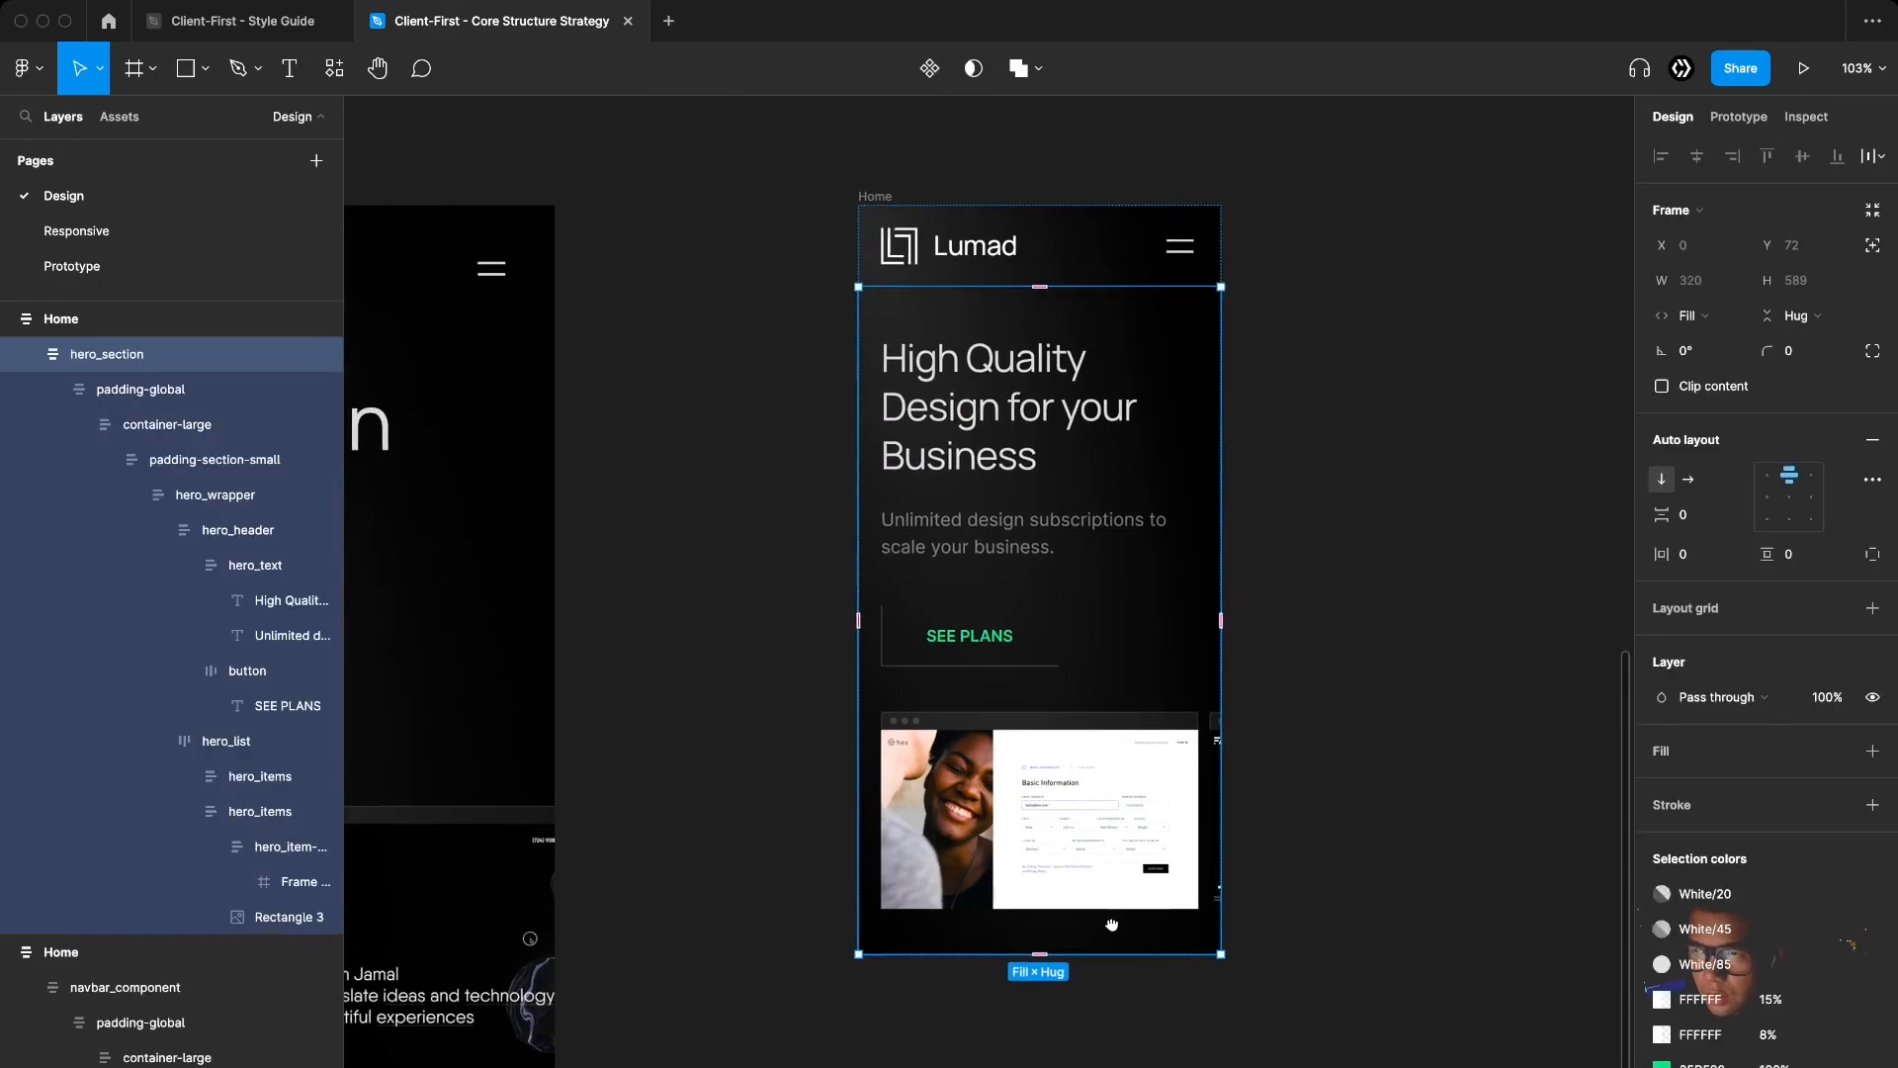
key(Escape)
super+click(905, 622)
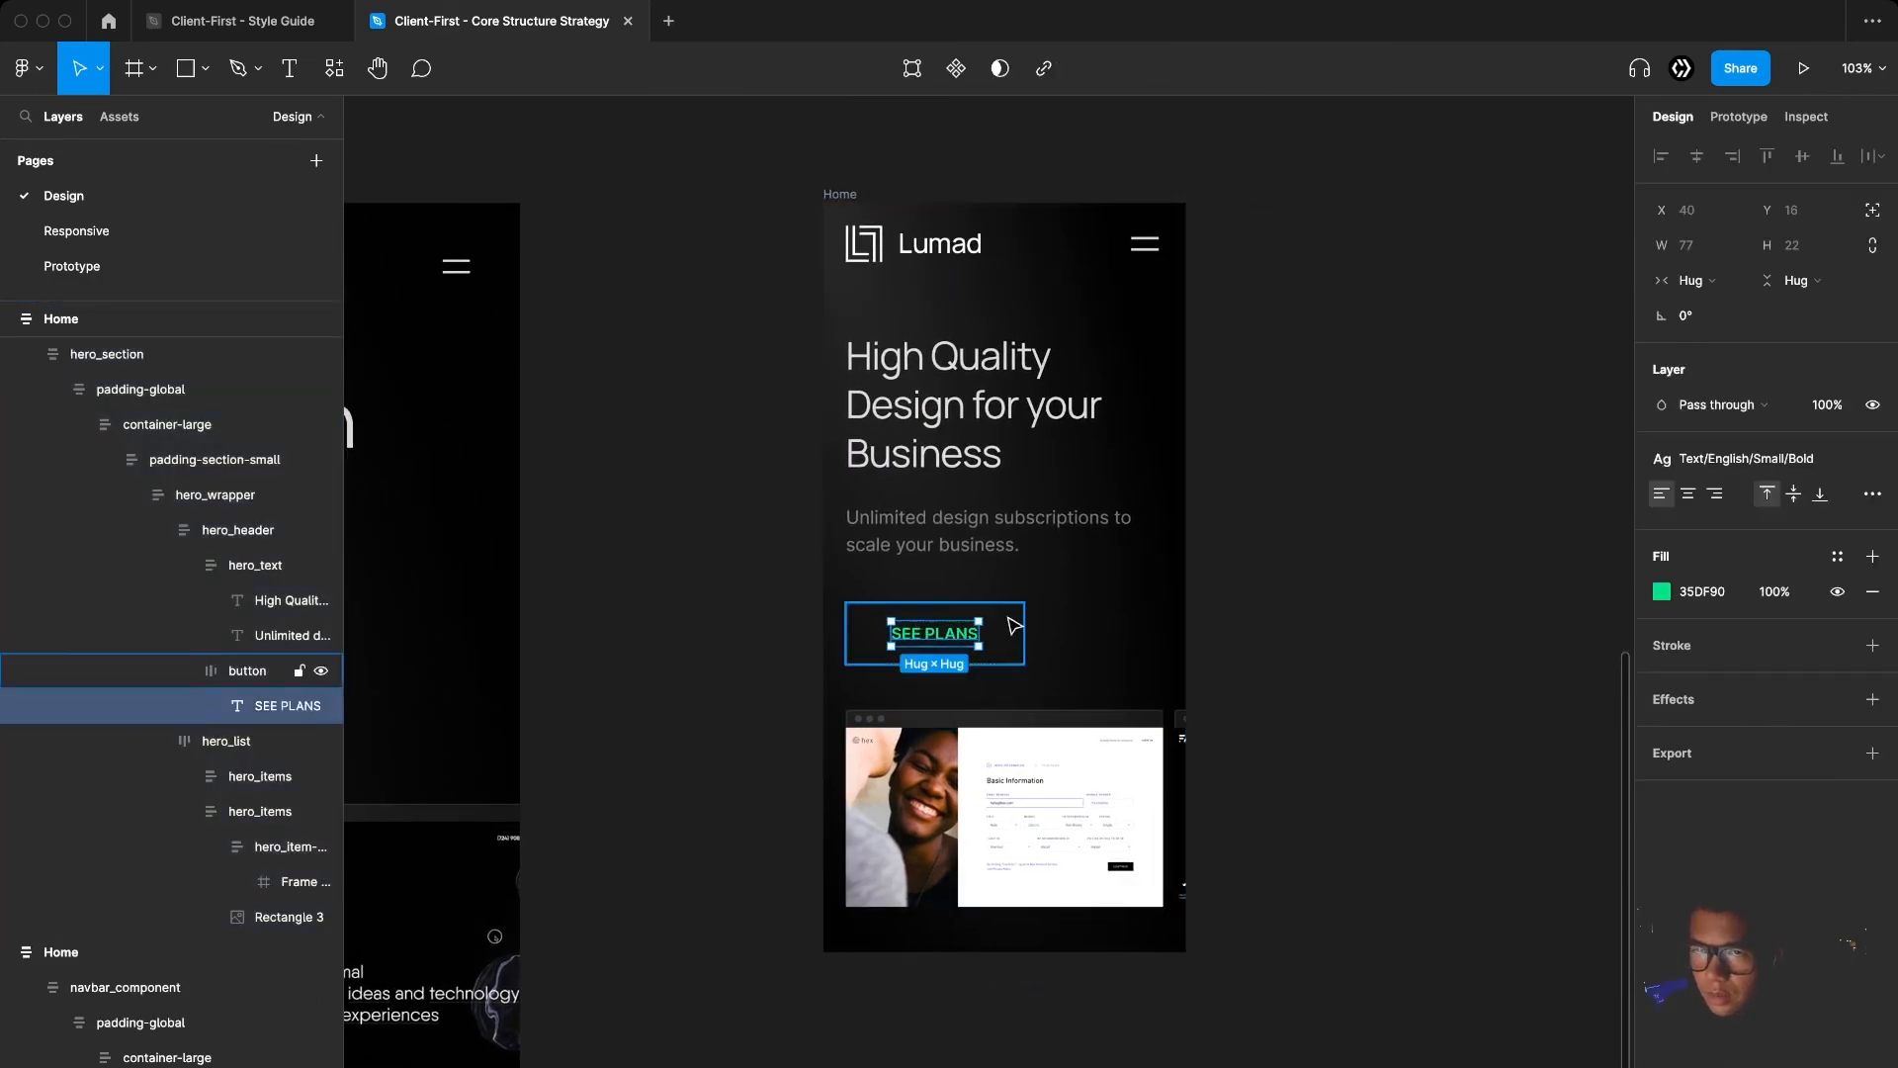
key(Escape)
click(1282, 647)
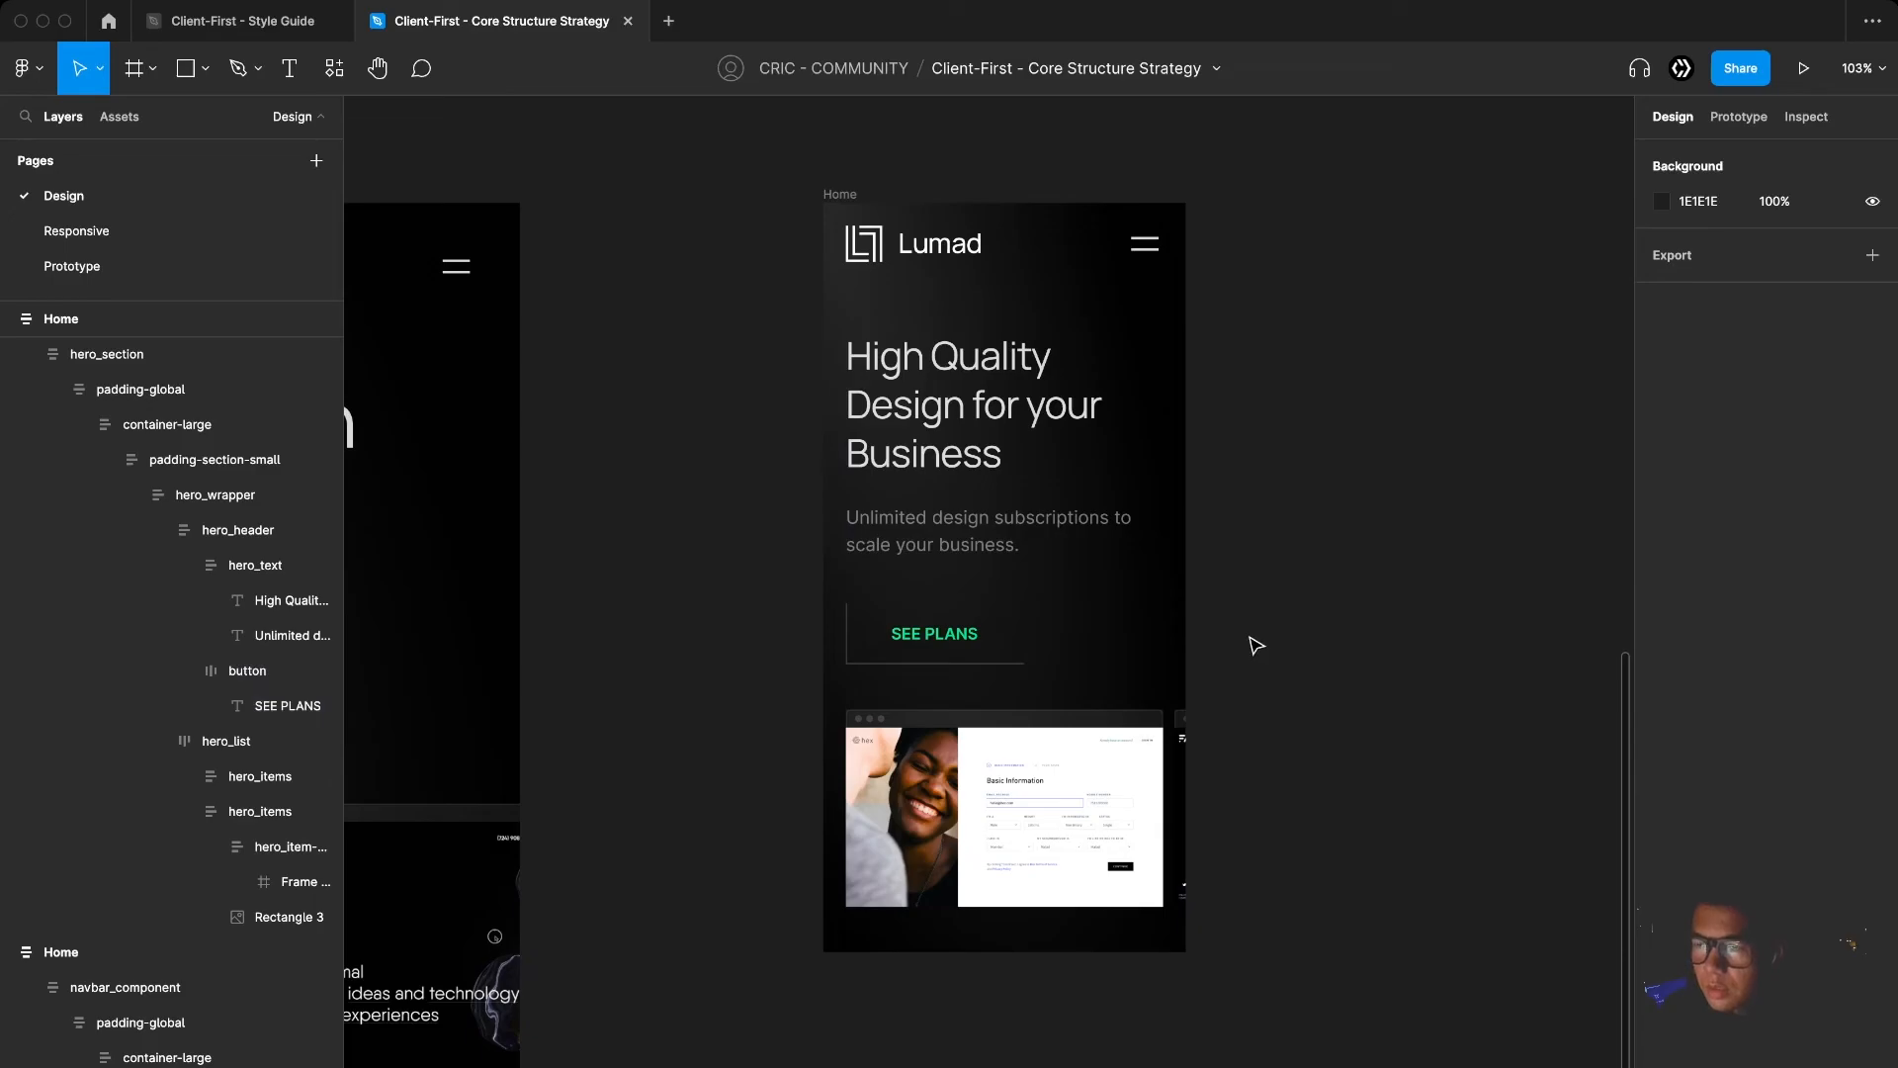
scroll(1256, 669, down, 4)
scroll(1229, 831, down, 5)
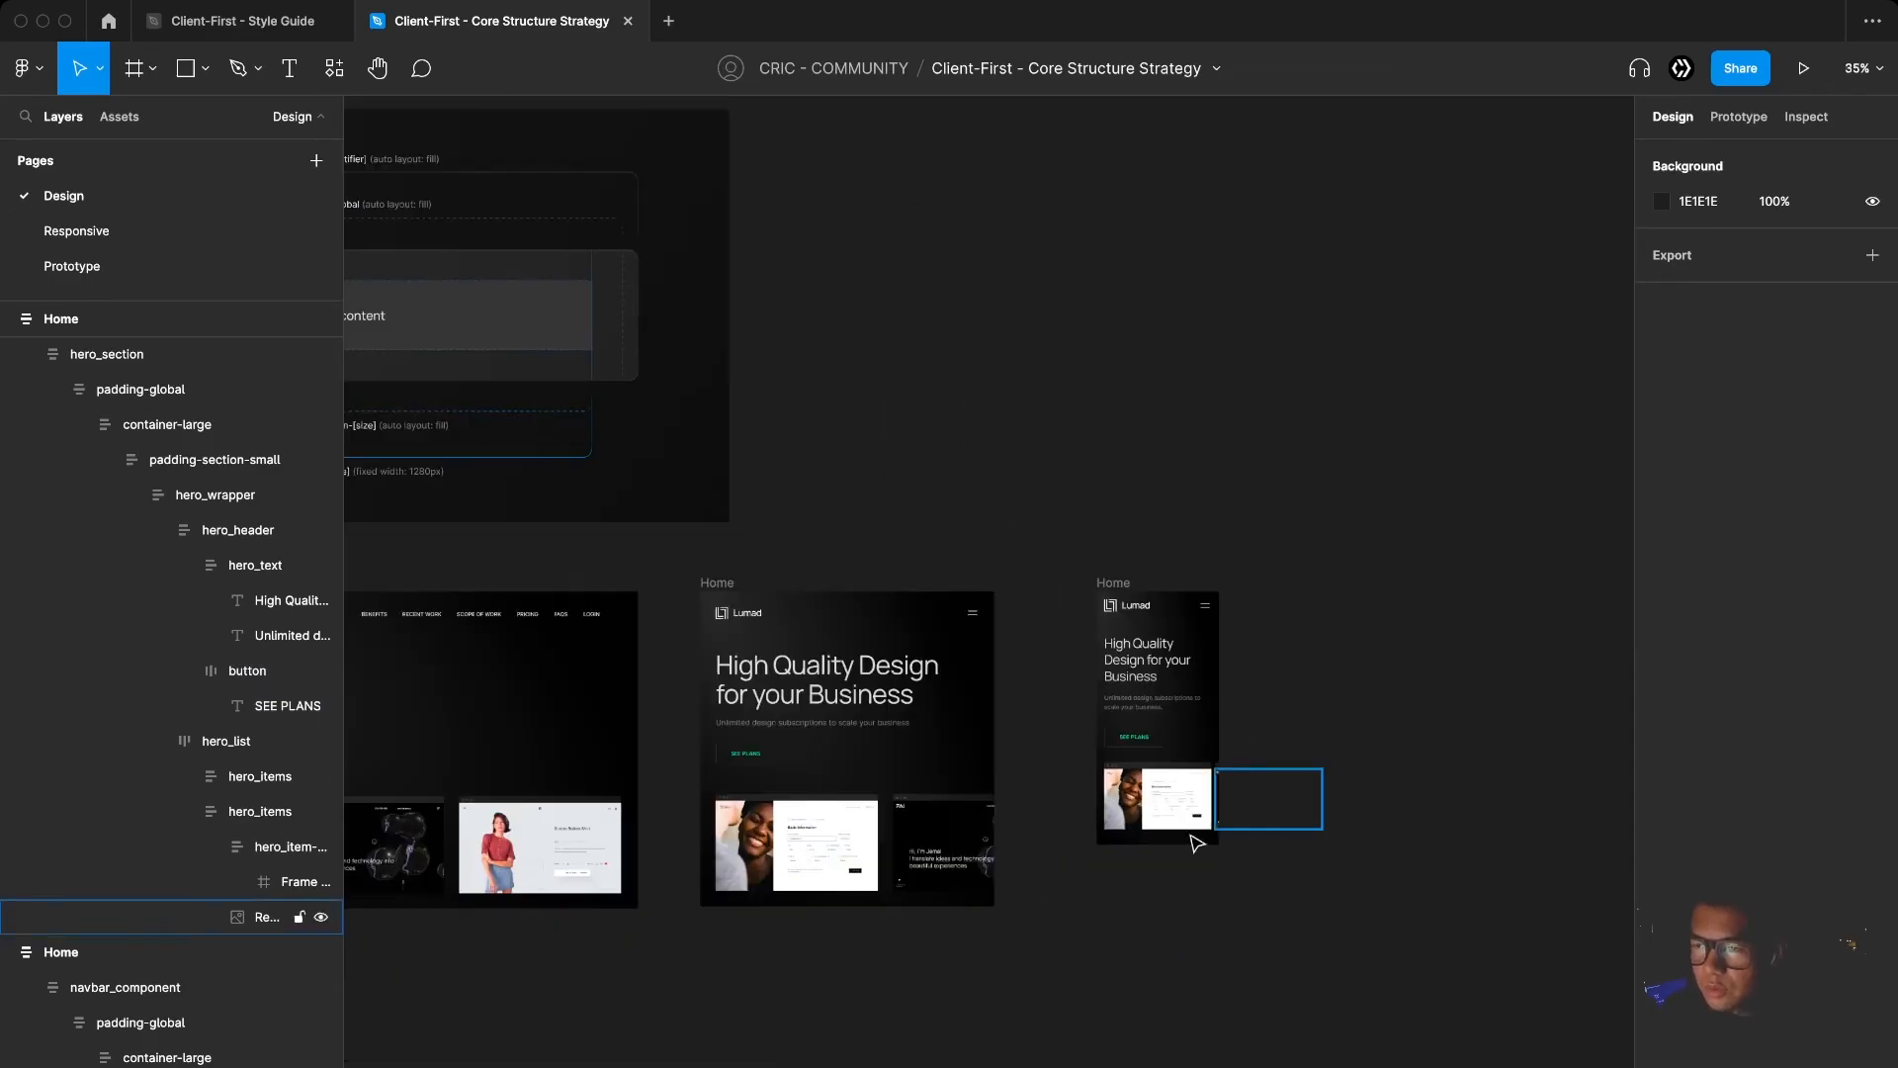
drag(1055, 838, 1407, 822)
drag(982, 861, 1218, 813)
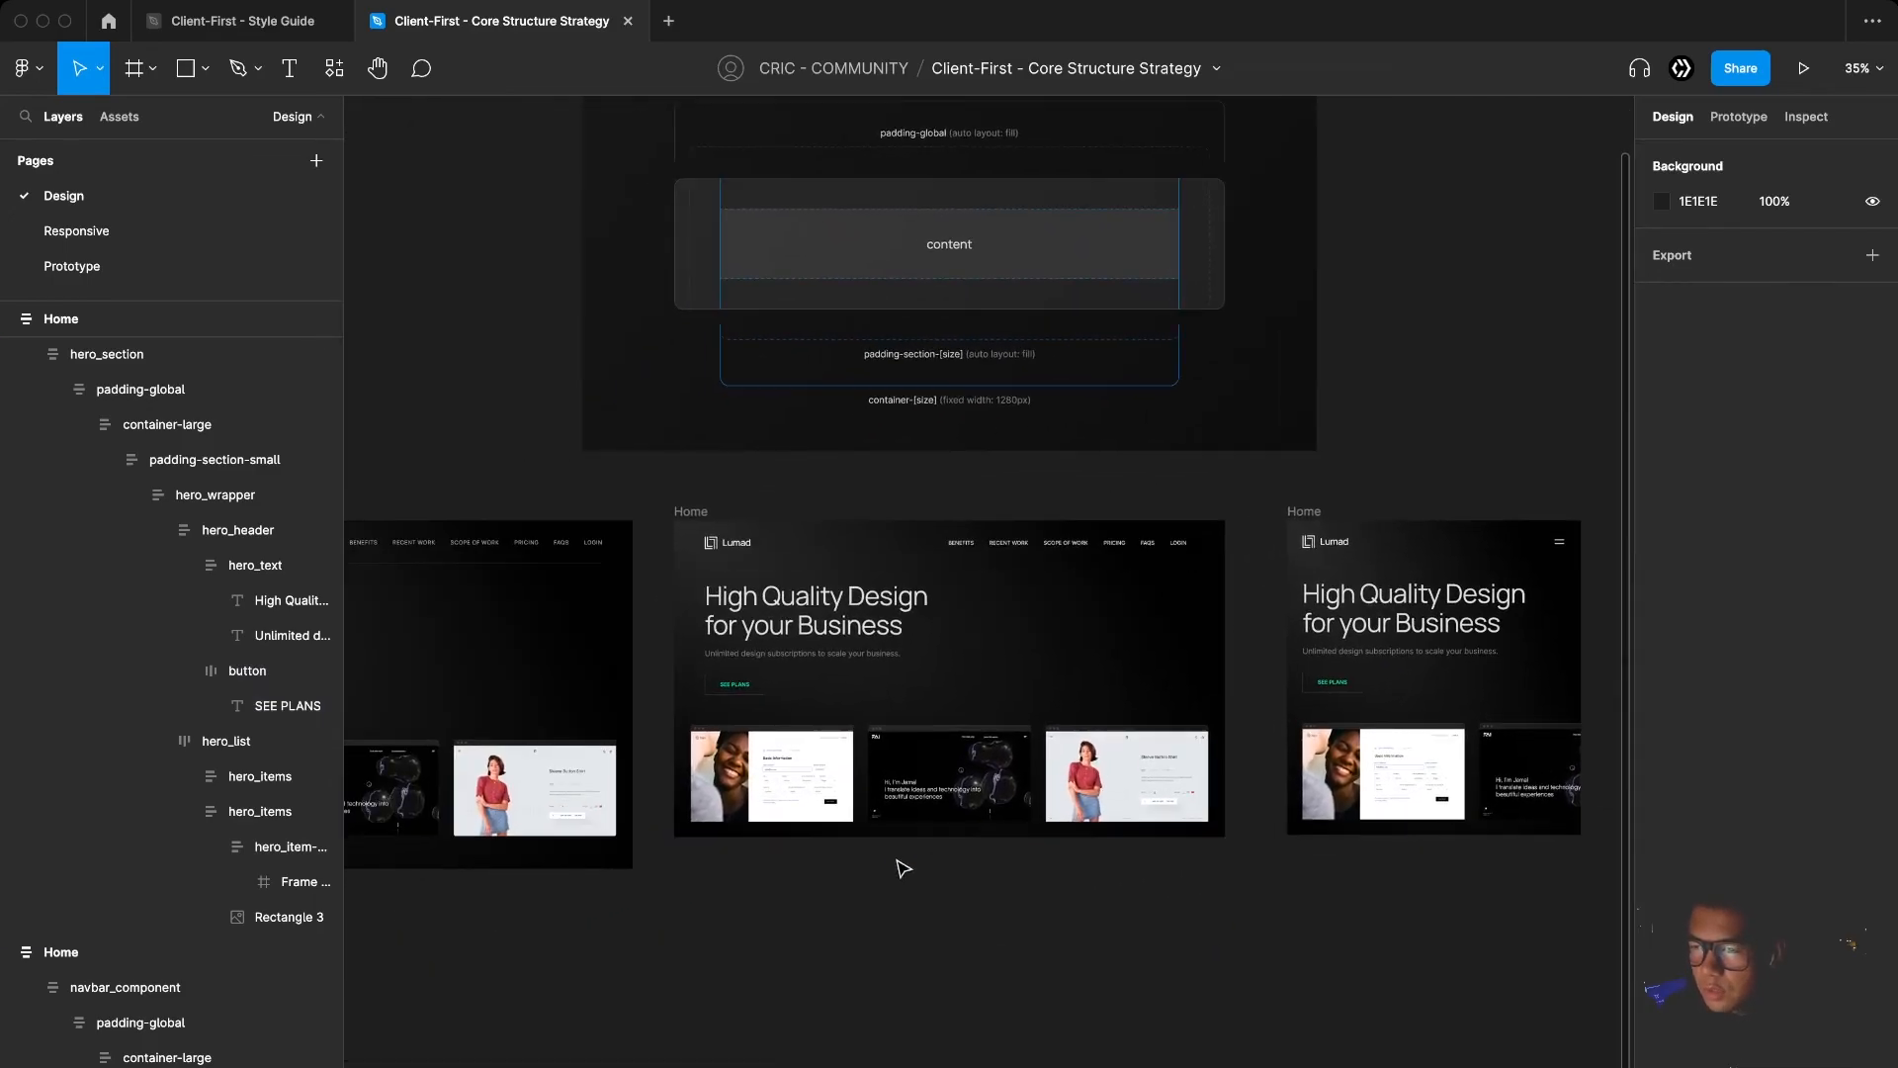
drag(812, 906, 1284, 903)
scroll(1030, 606, up, 3)
Examine the nav frame and its divider line in the original home design
click(565, 520)
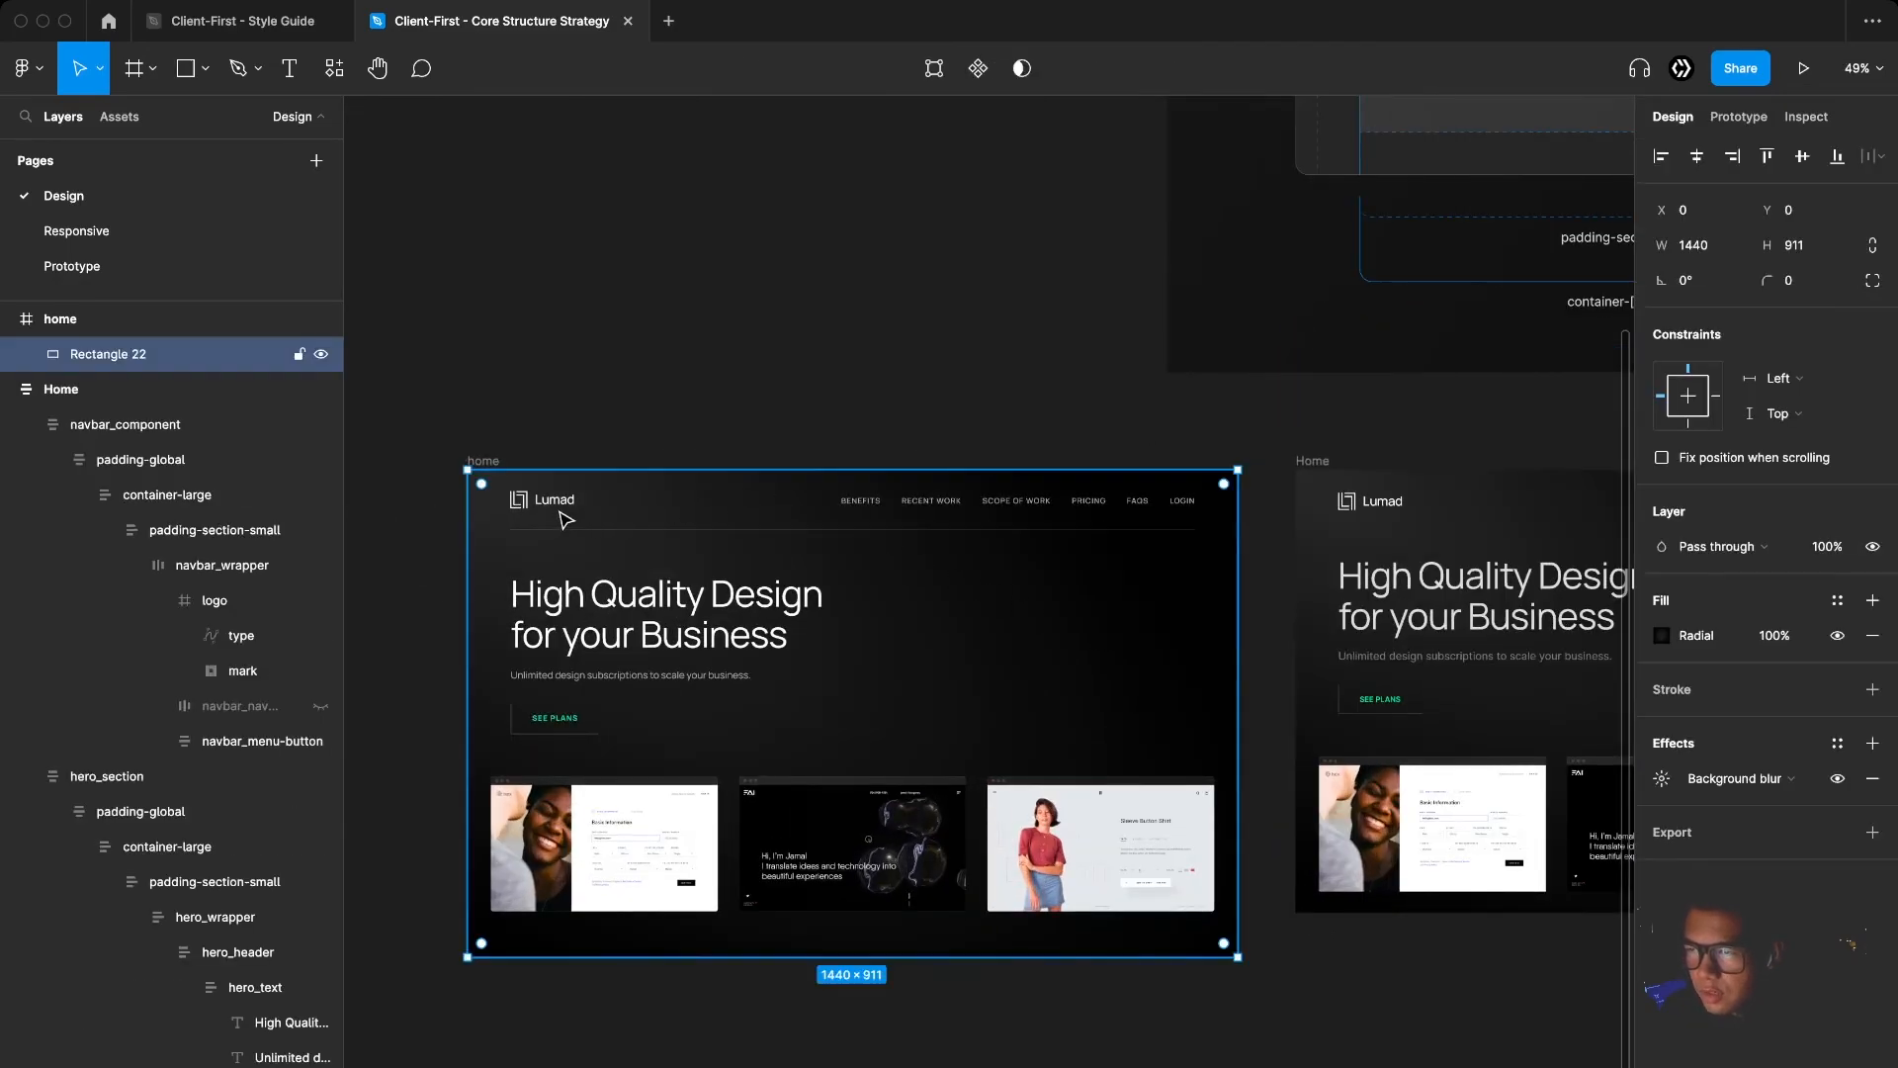
scroll(577, 519, up, 3)
super+click(552, 495)
key(shift+Return)
key(shift+Return)
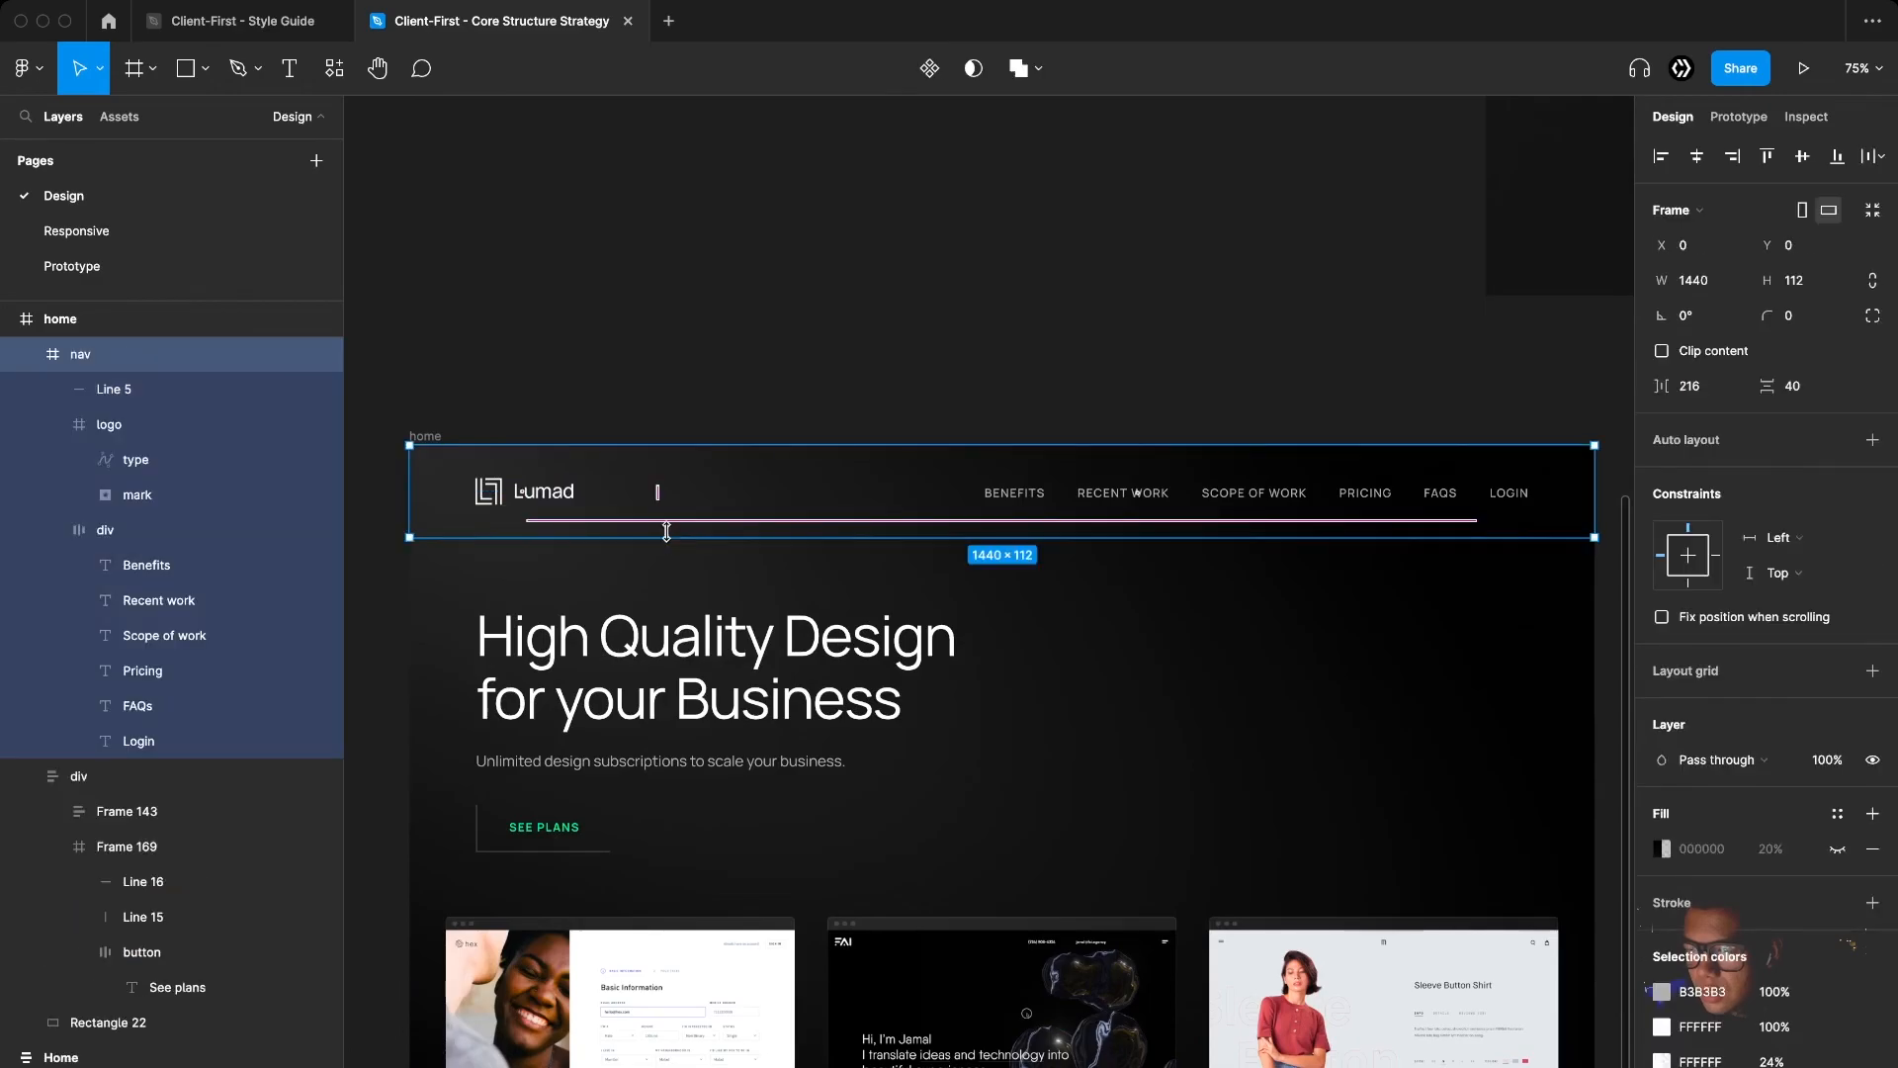
key(Escape)
click(742, 509)
key(Escape)
Rename the navbar's container-large layer in the desktop Home frame as container-large is-navbar
scroll(815, 548, down, 3)
scroll(830, 542, right, 7)
scroll(772, 516, up, 2)
super+click(880, 512)
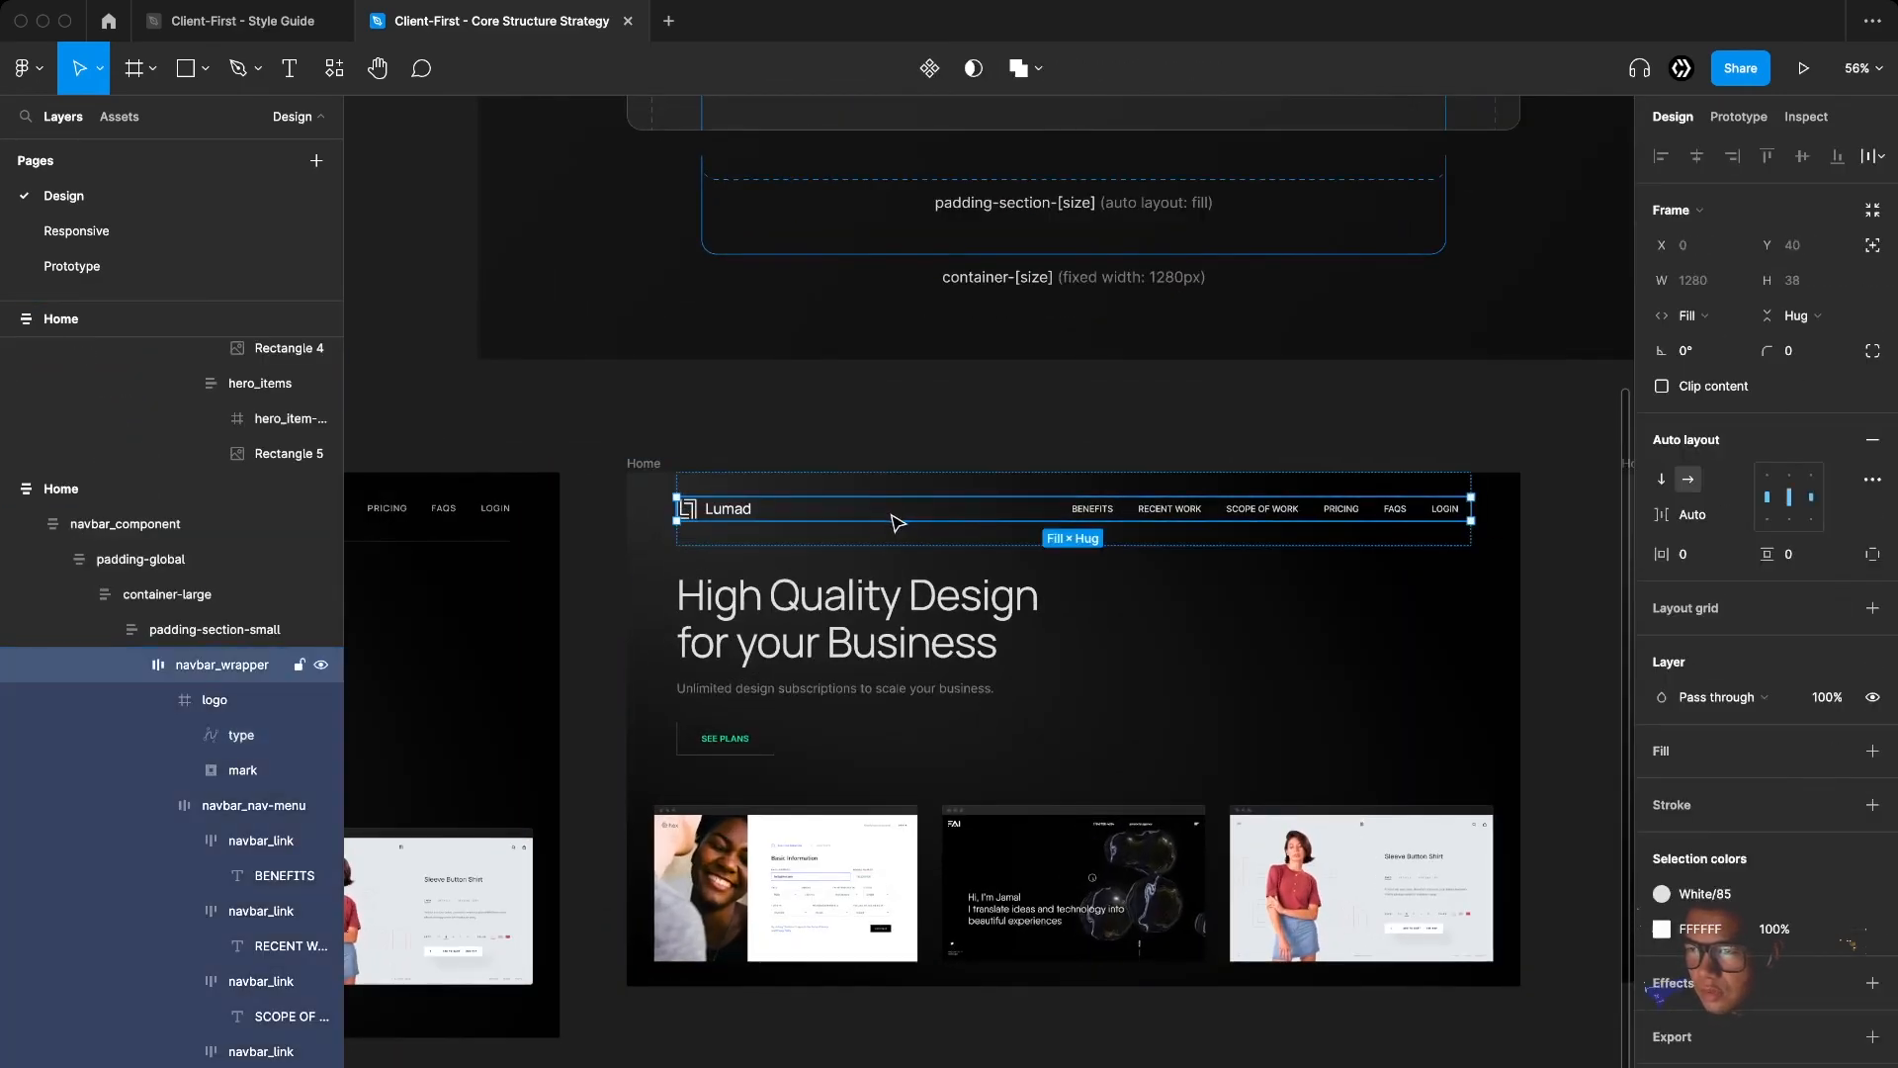
click(188, 595)
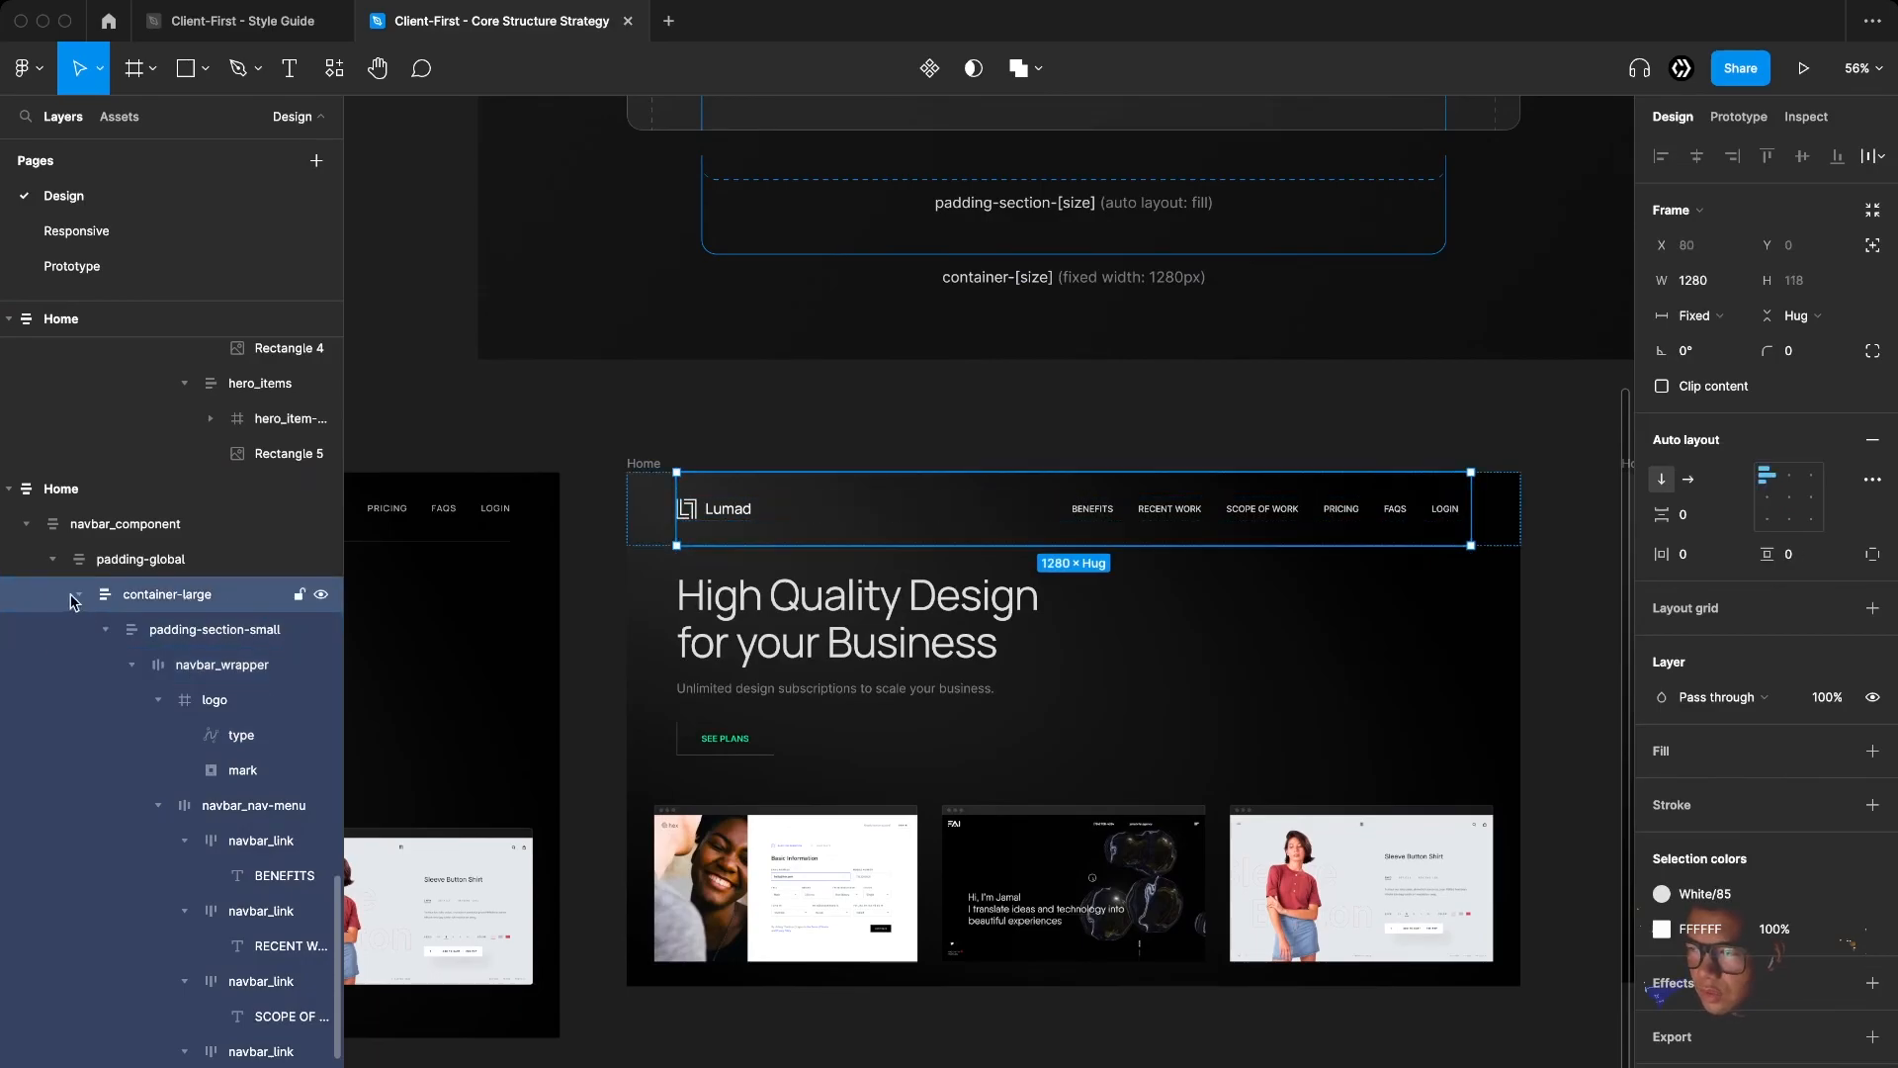
click(79, 594)
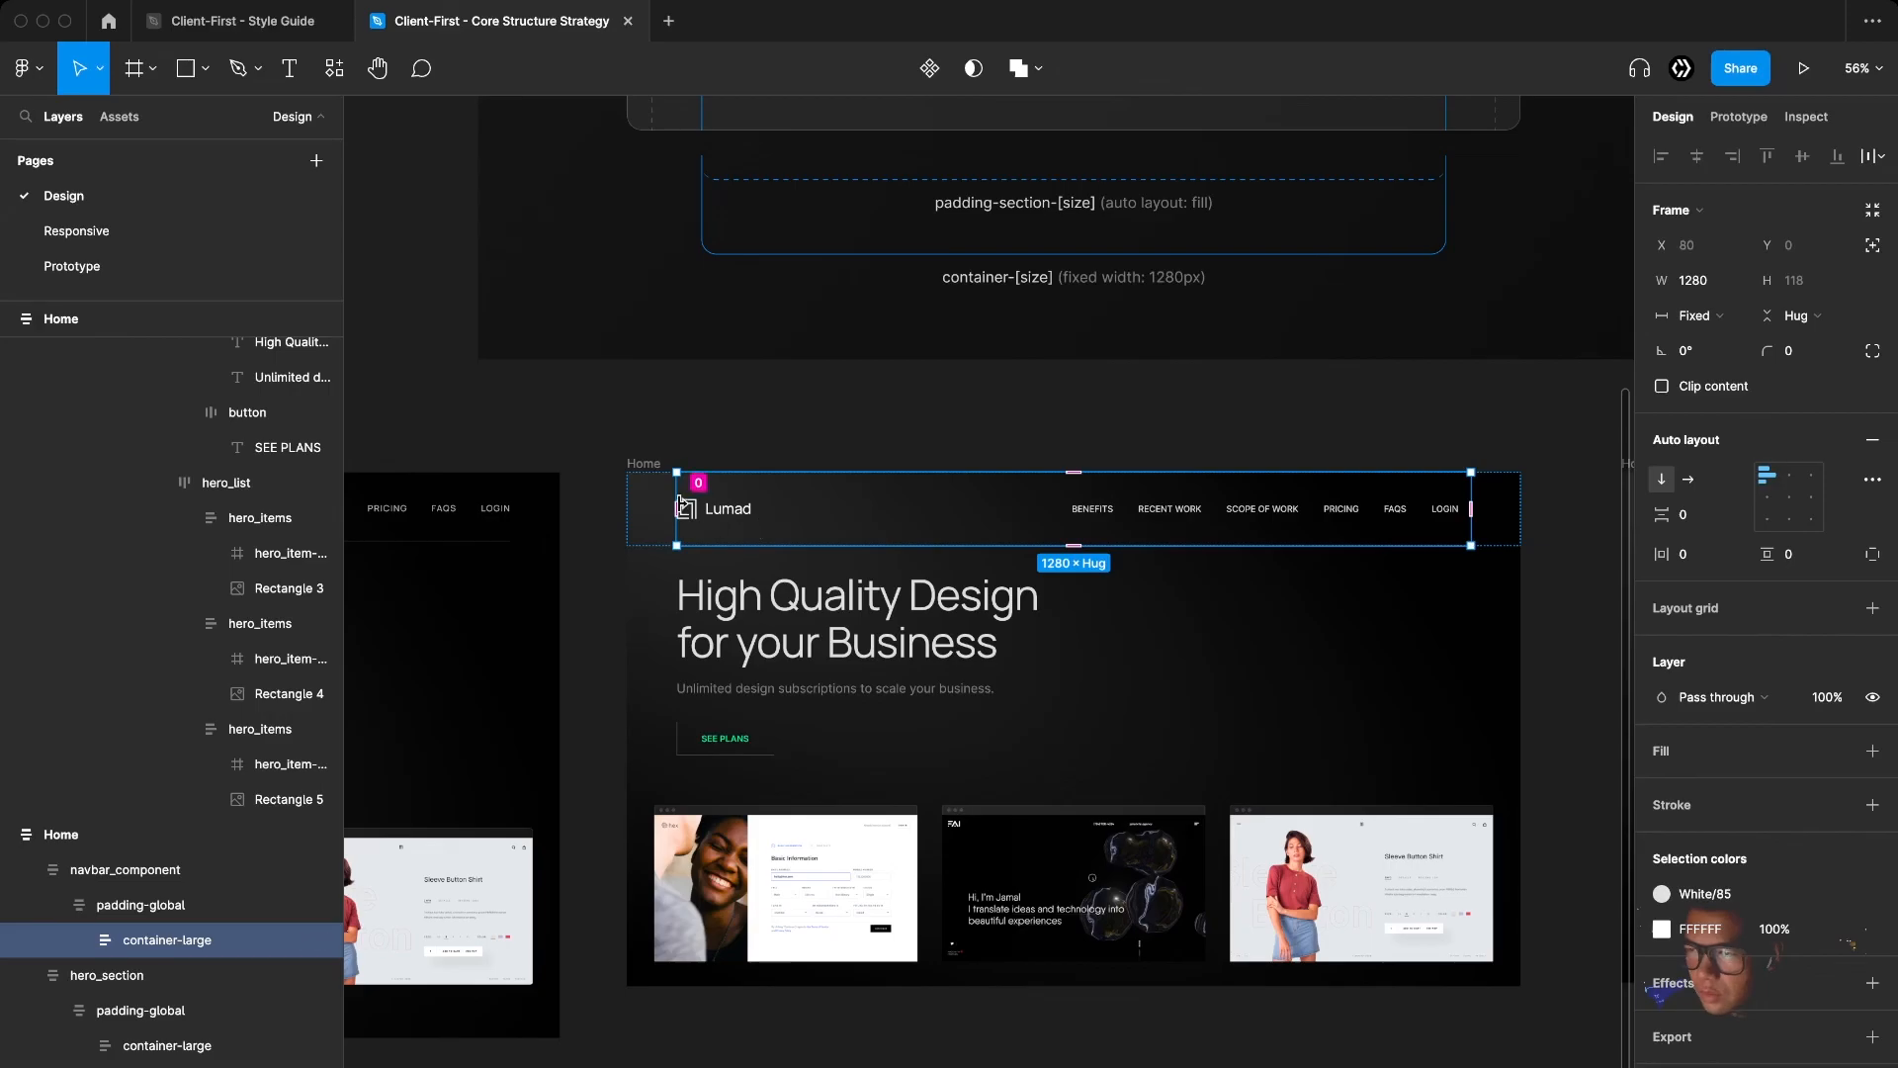
double_click(217, 942)
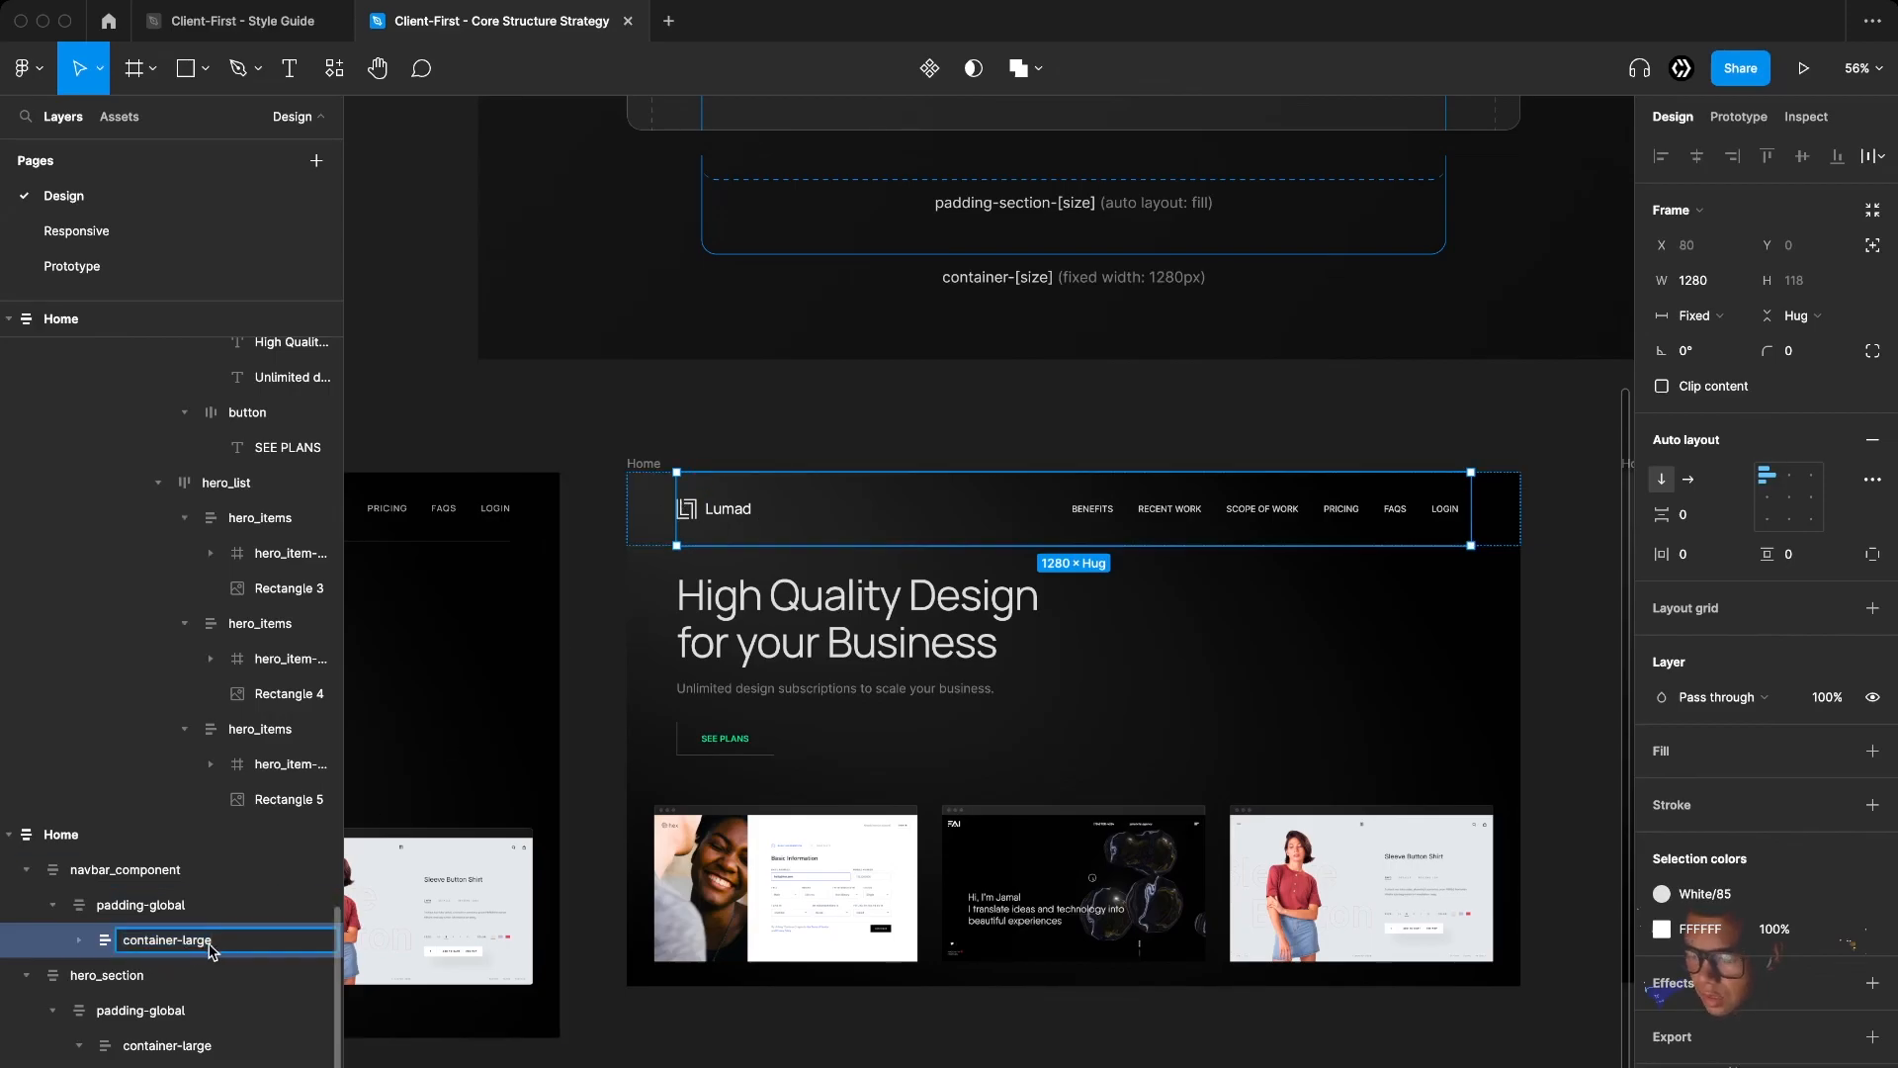
text(is-nav)
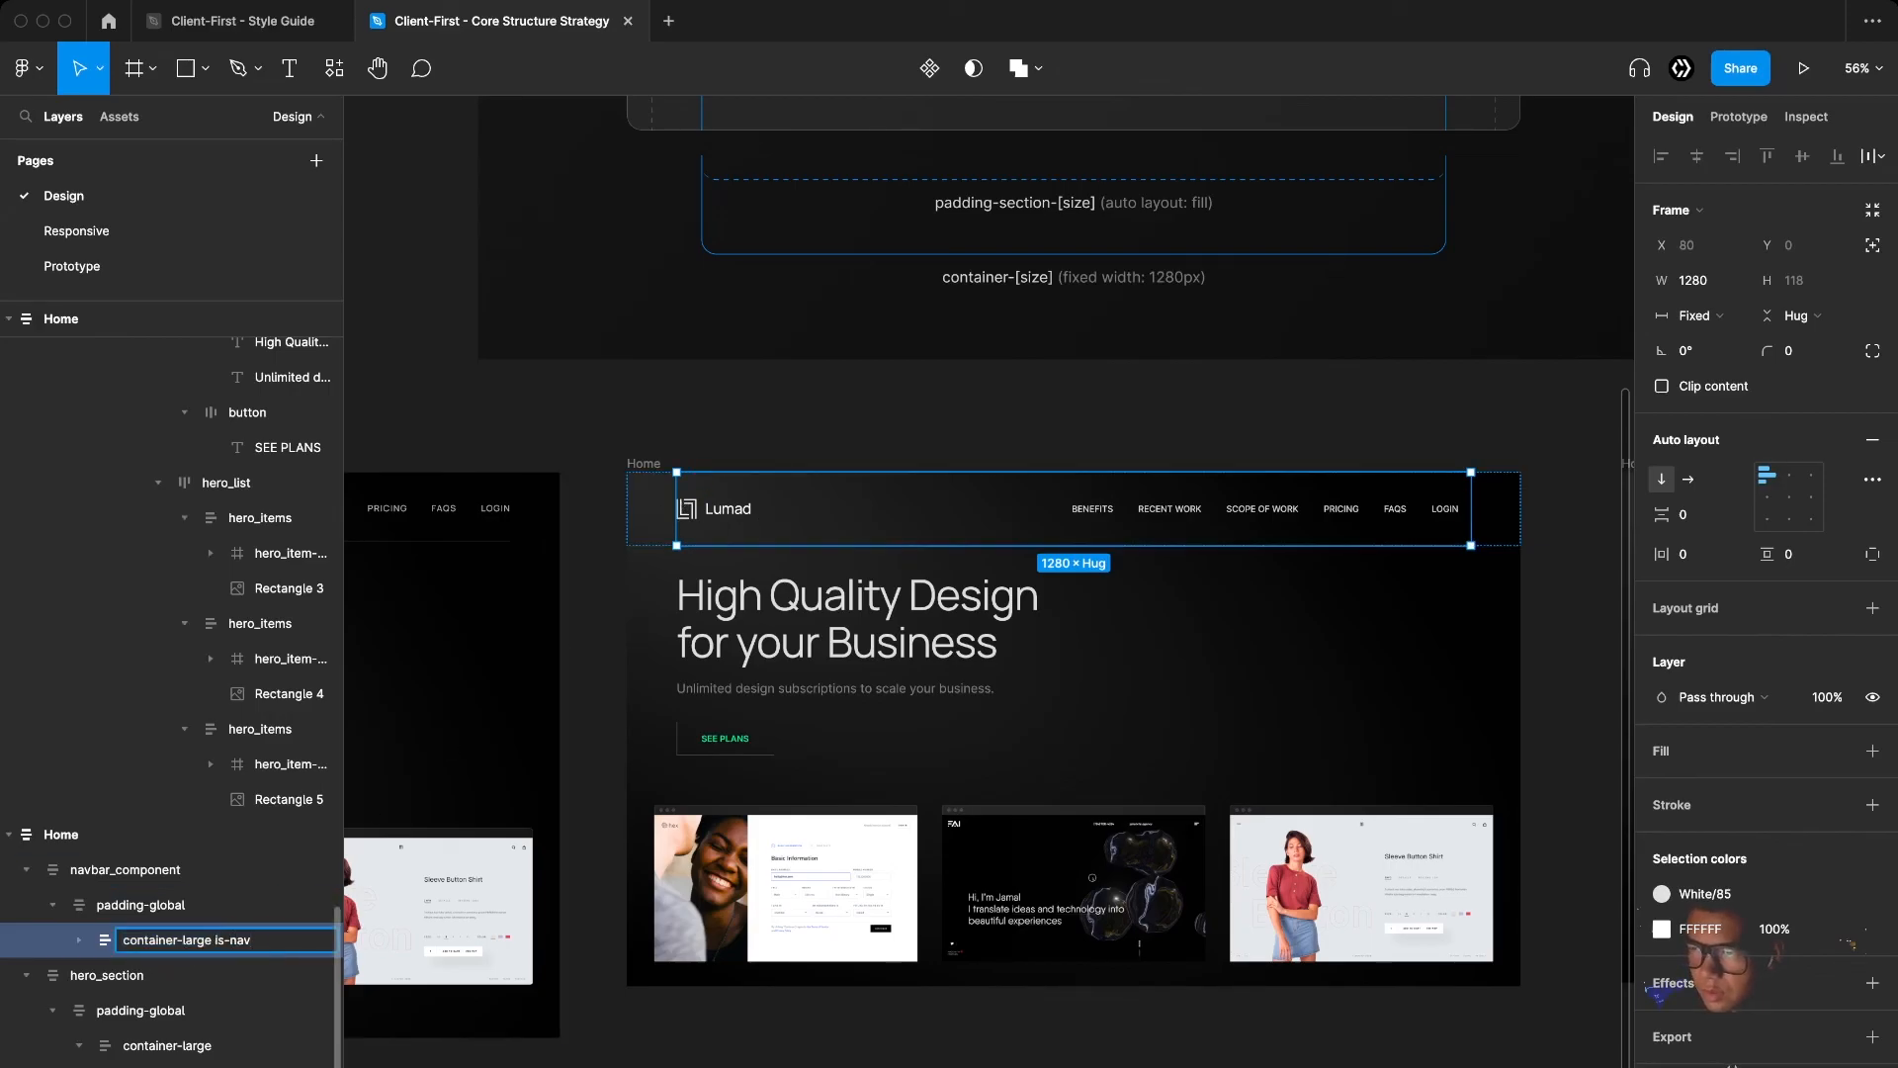
text(bar)
key(Return)
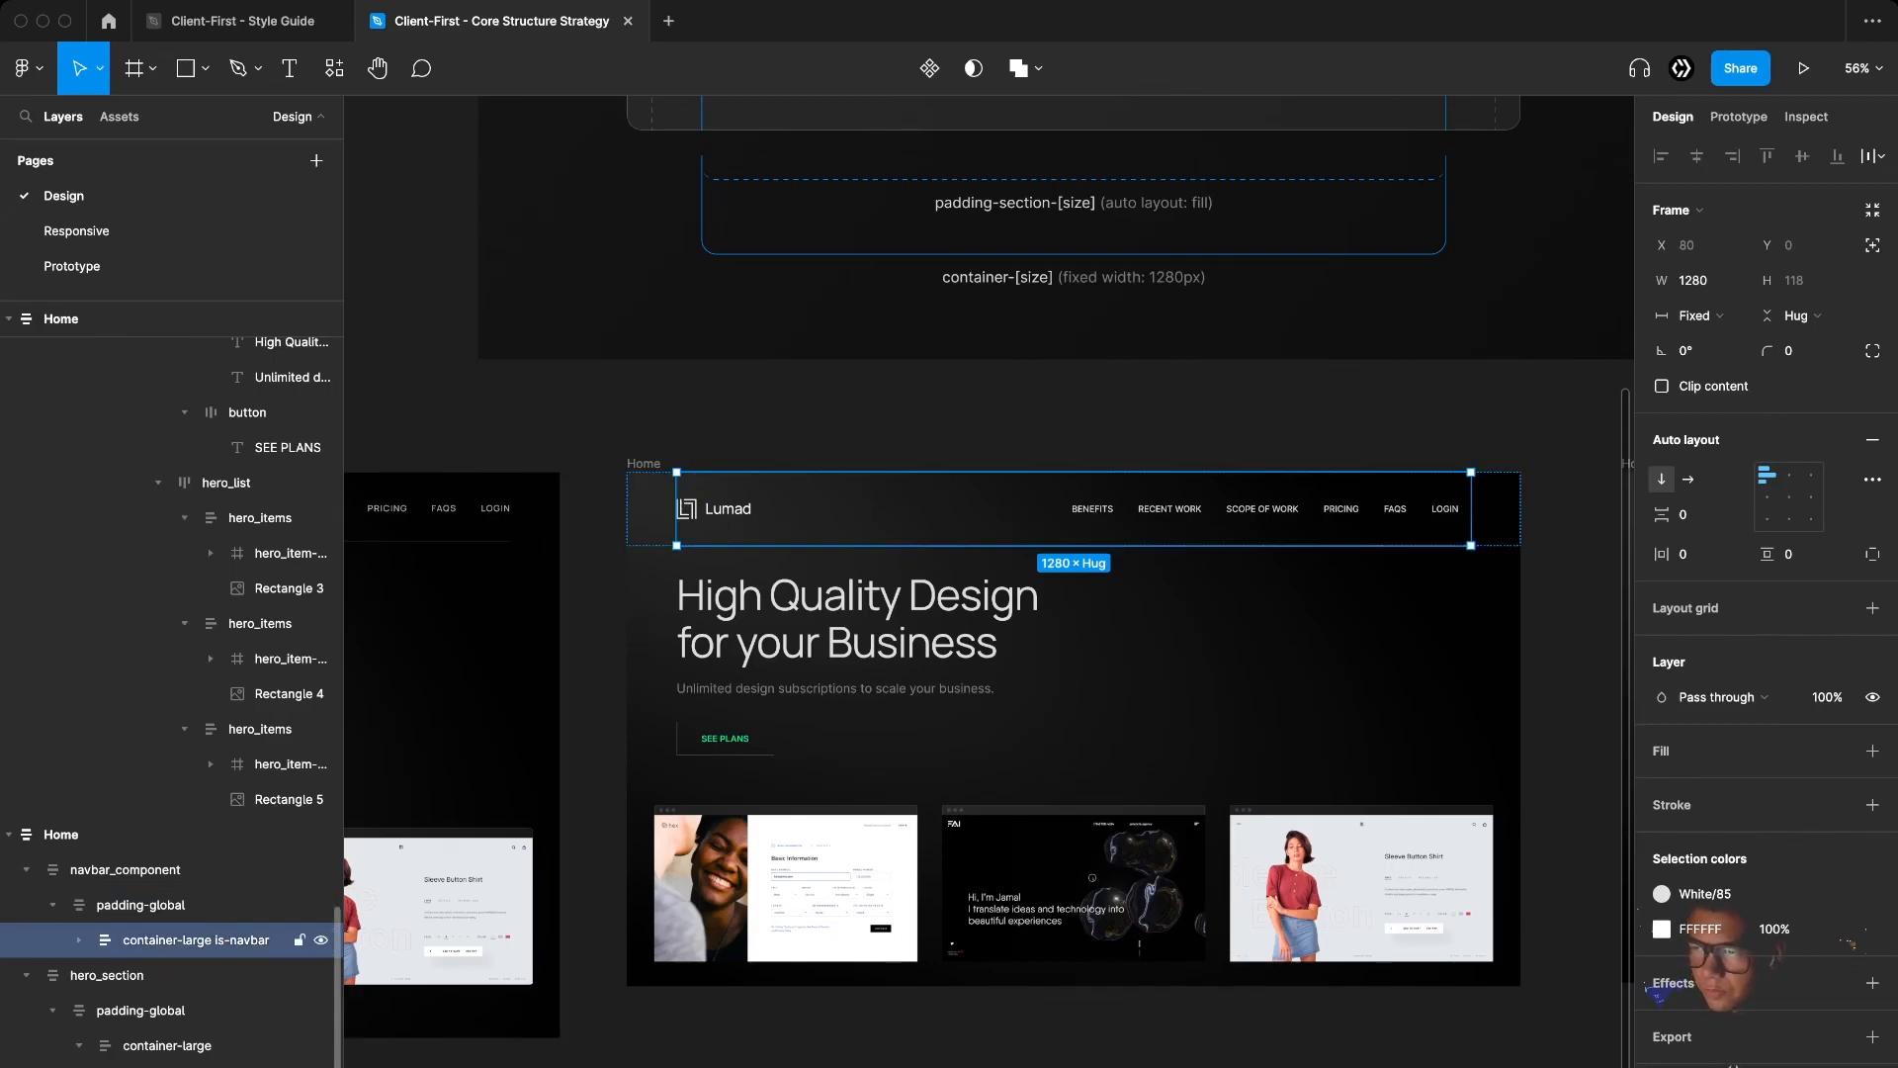
Add a bottom-only inside stroke of 1 in the White/12 color style to the desktop container-large is-navbar
click(1872, 804)
click(1837, 876)
key(Escape)
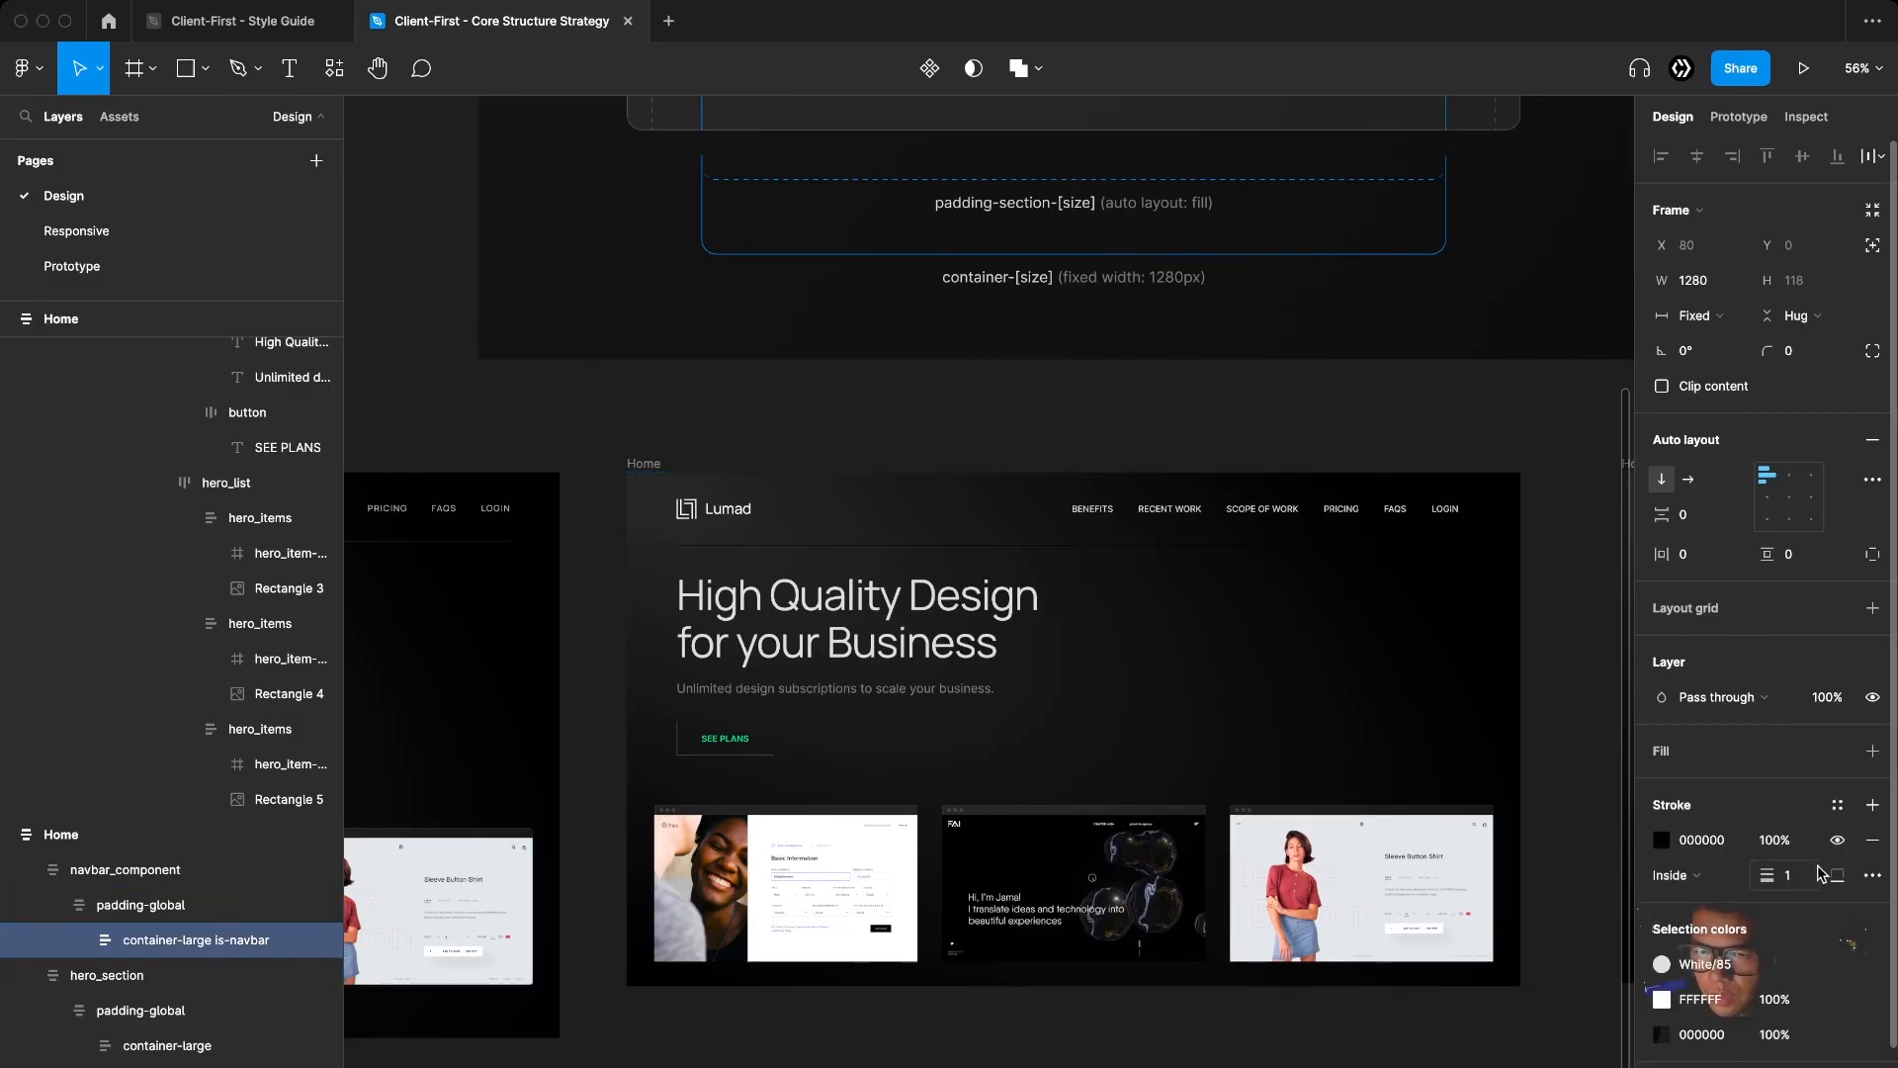
click(1836, 805)
click(1751, 1011)
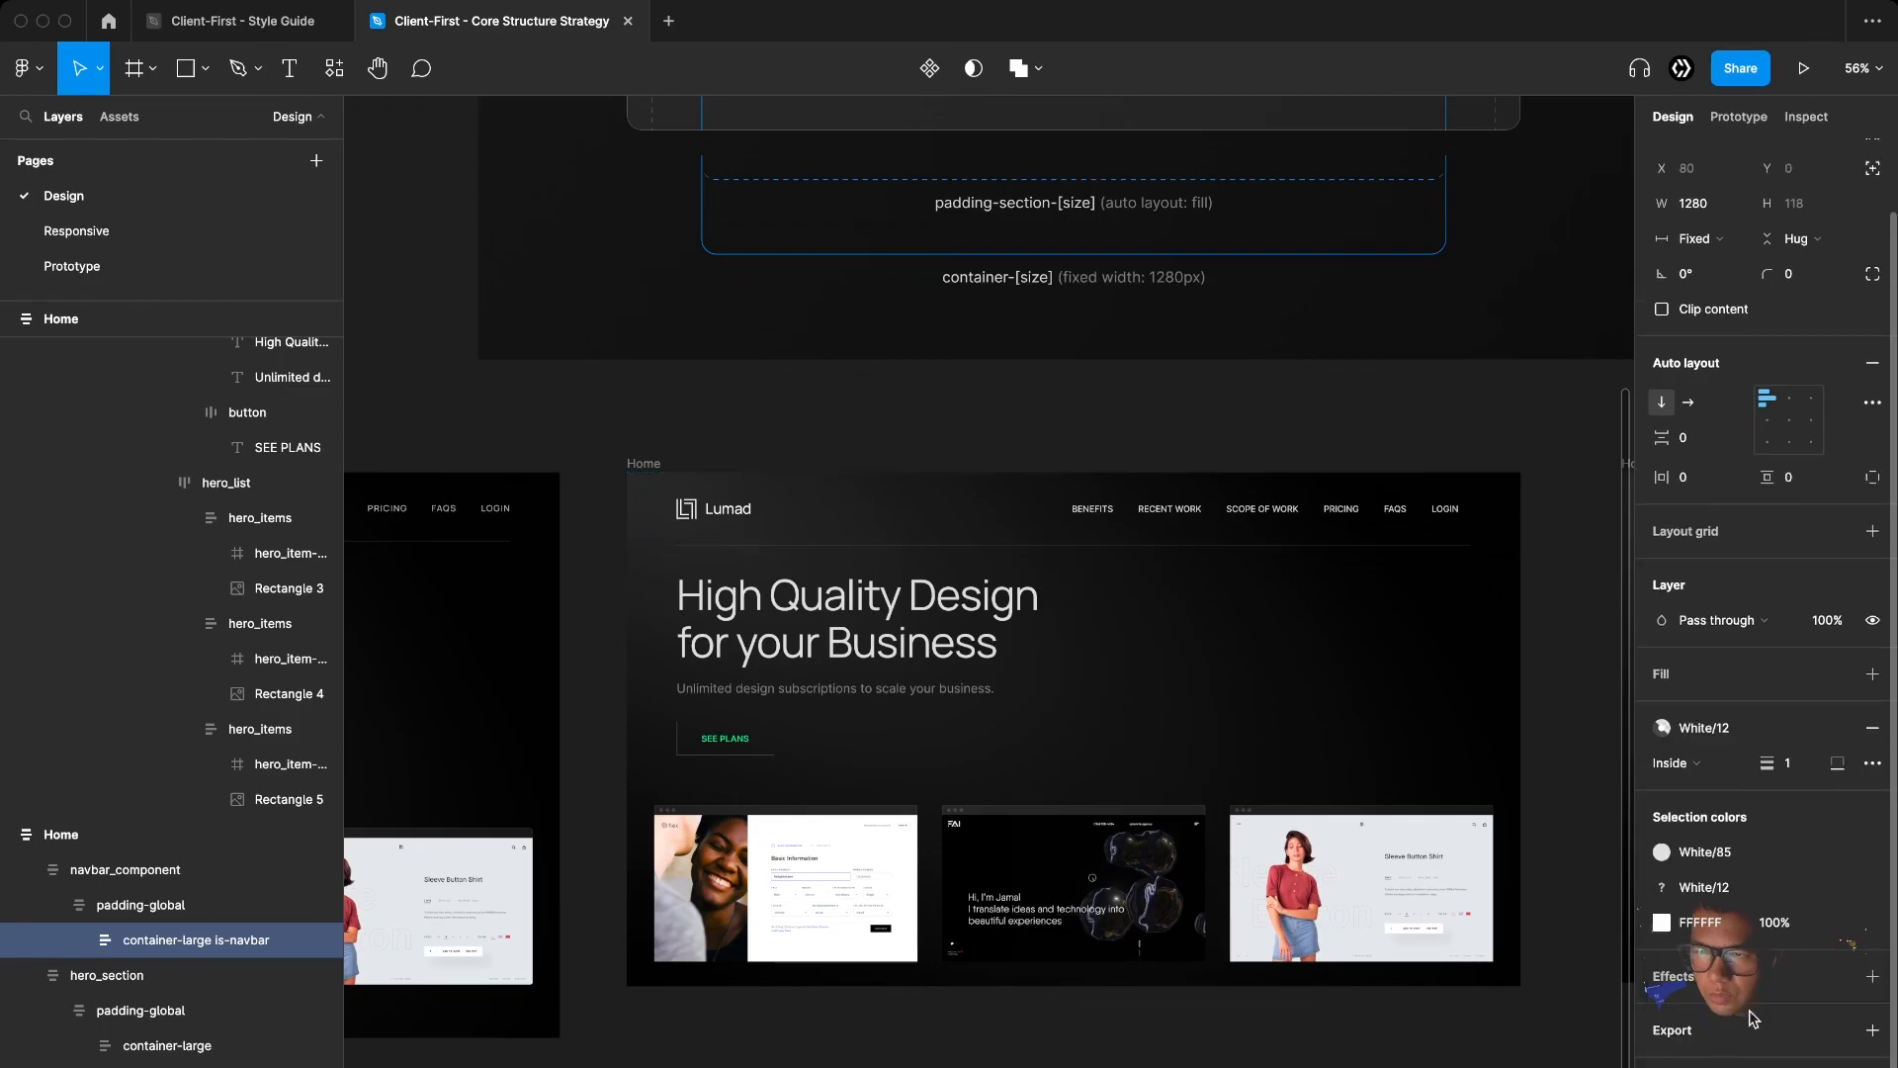
In the 768-wide Home copy, rename the navbar's container-large as container-large is-navbar and give it a bottom-only White/12 stroke
scroll(813, 910, right, 5)
scroll(813, 911, down, 2)
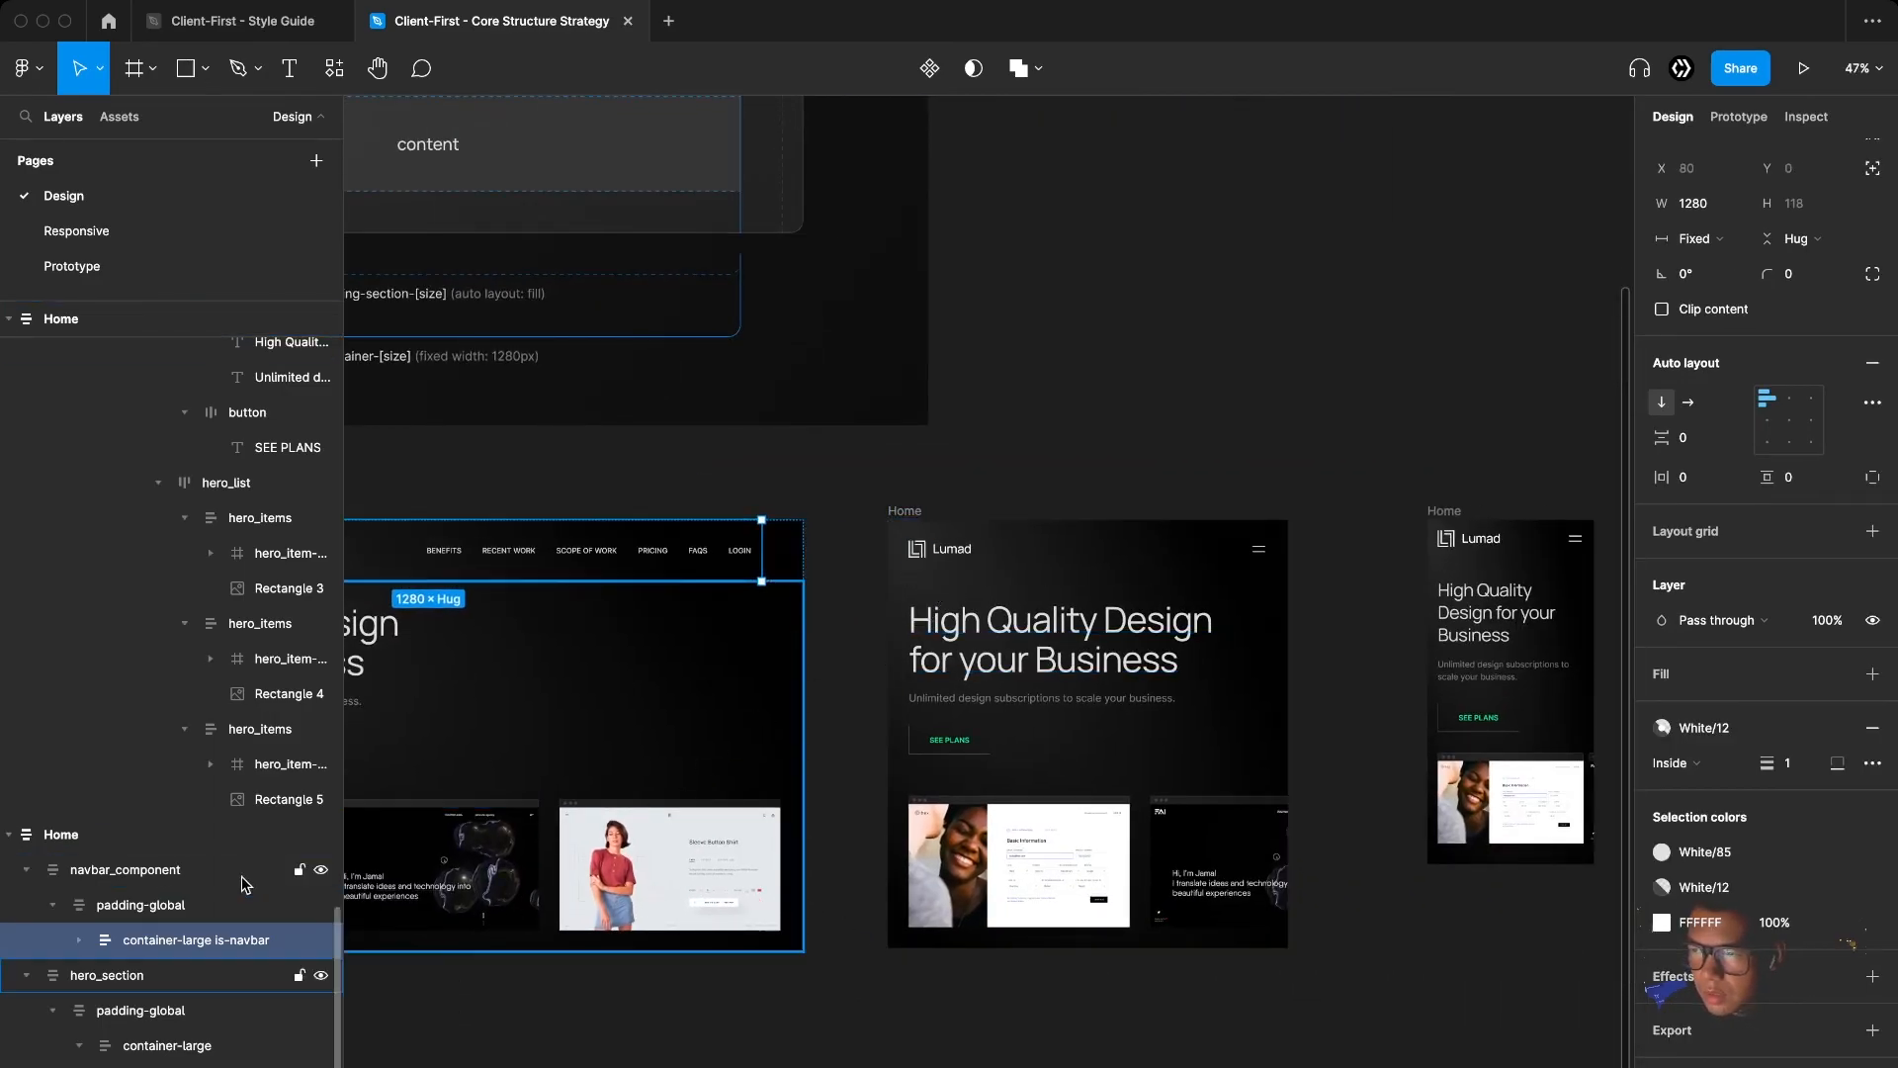
key(super+r)
key(super+c)
double_click(1019, 562)
double_click(1018, 561)
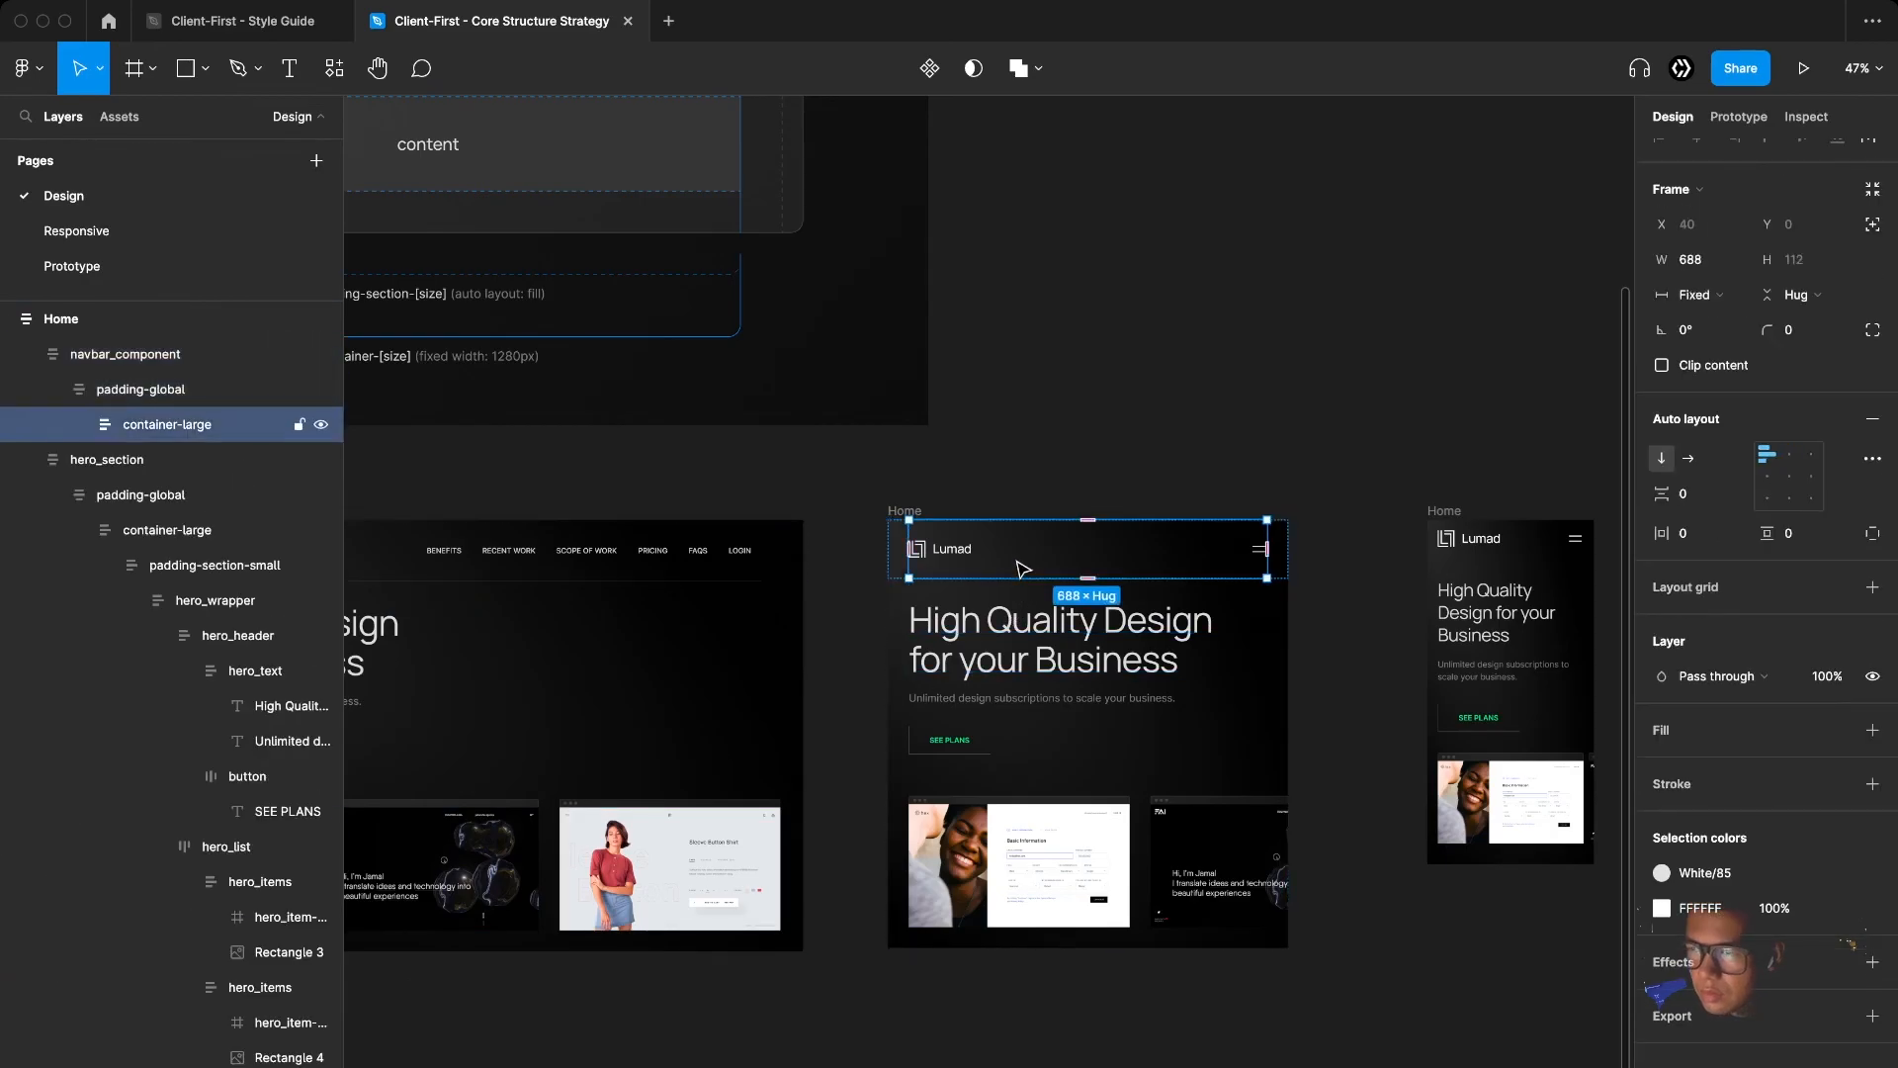
double_click(202, 430)
key(super+v)
key(Return)
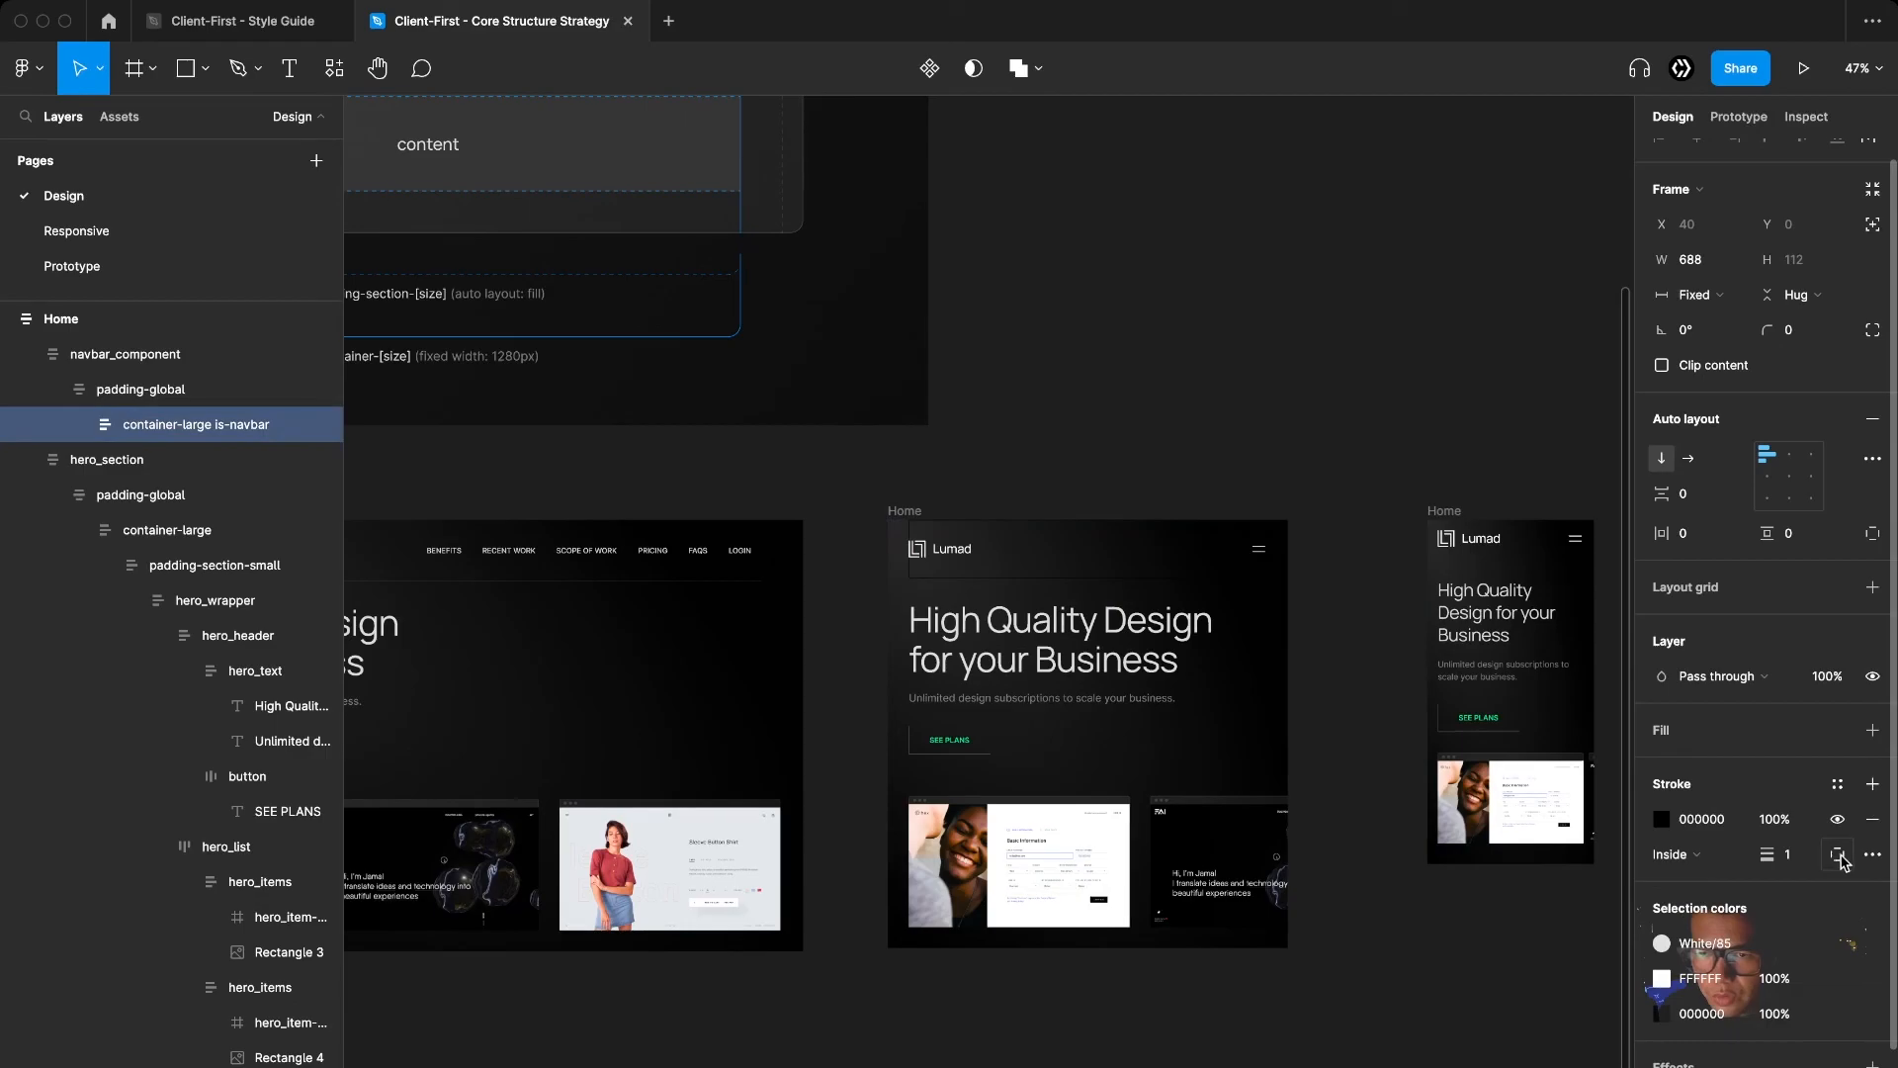
click(1837, 783)
click(1753, 1010)
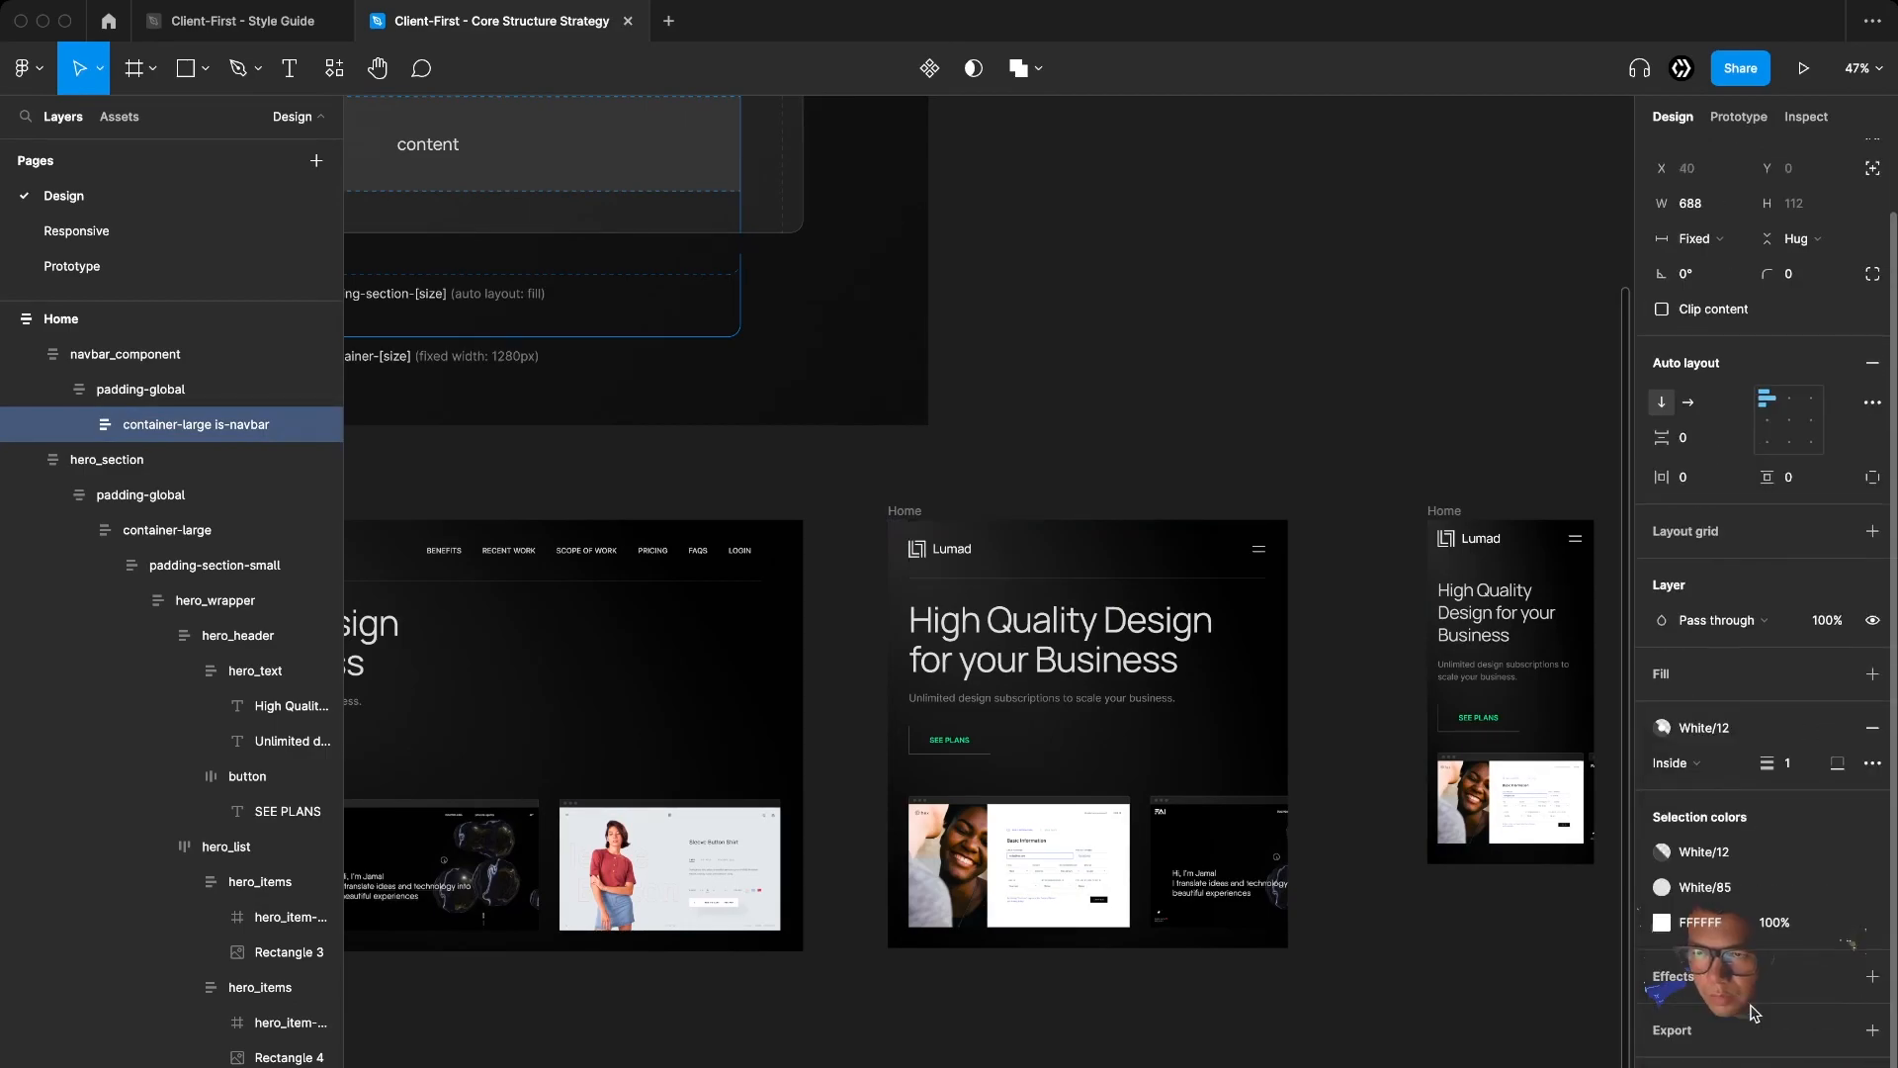
Rename the navbar's container-large layer in the 320-wide Home copy as container-large is-navbar
scroll(1165, 805, right, 6)
super+click(852, 534)
scroll(852, 539, up, 5)
click(909, 537)
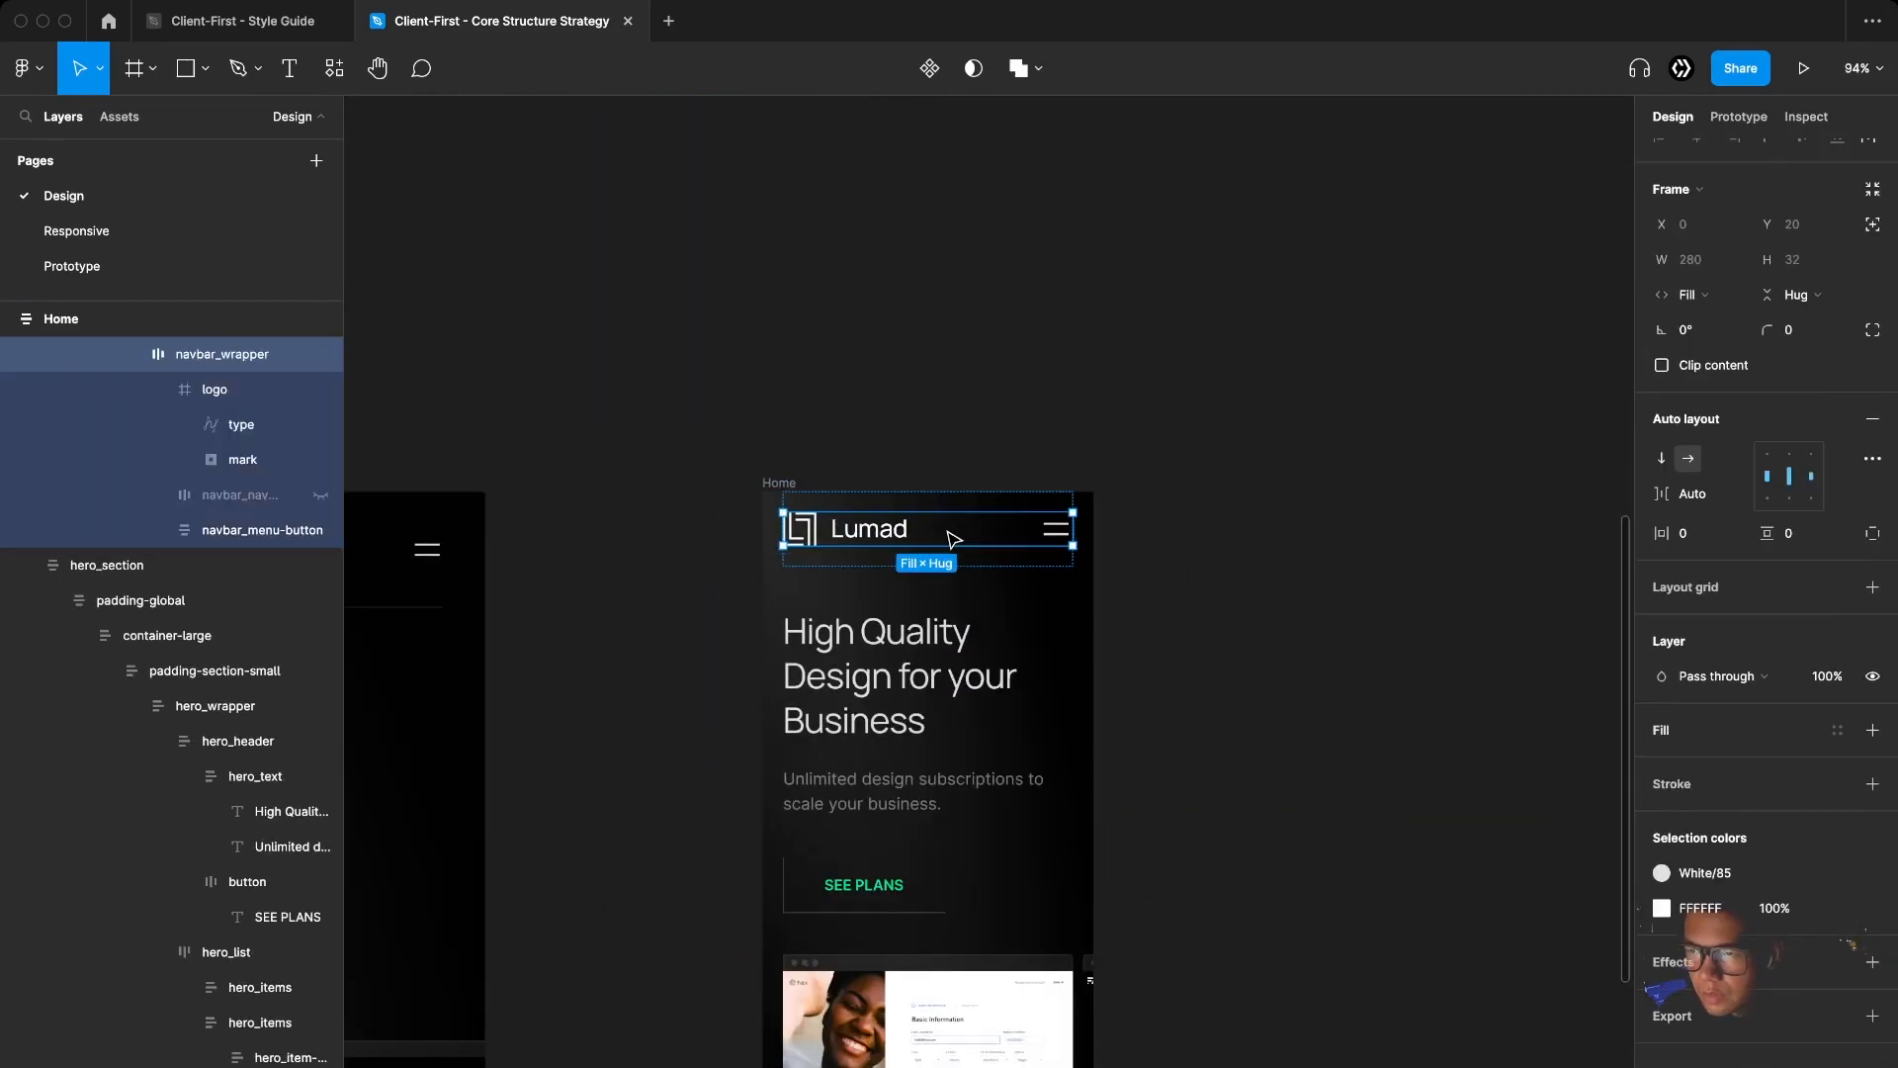
key(shift+Return)
key(shift+Return)
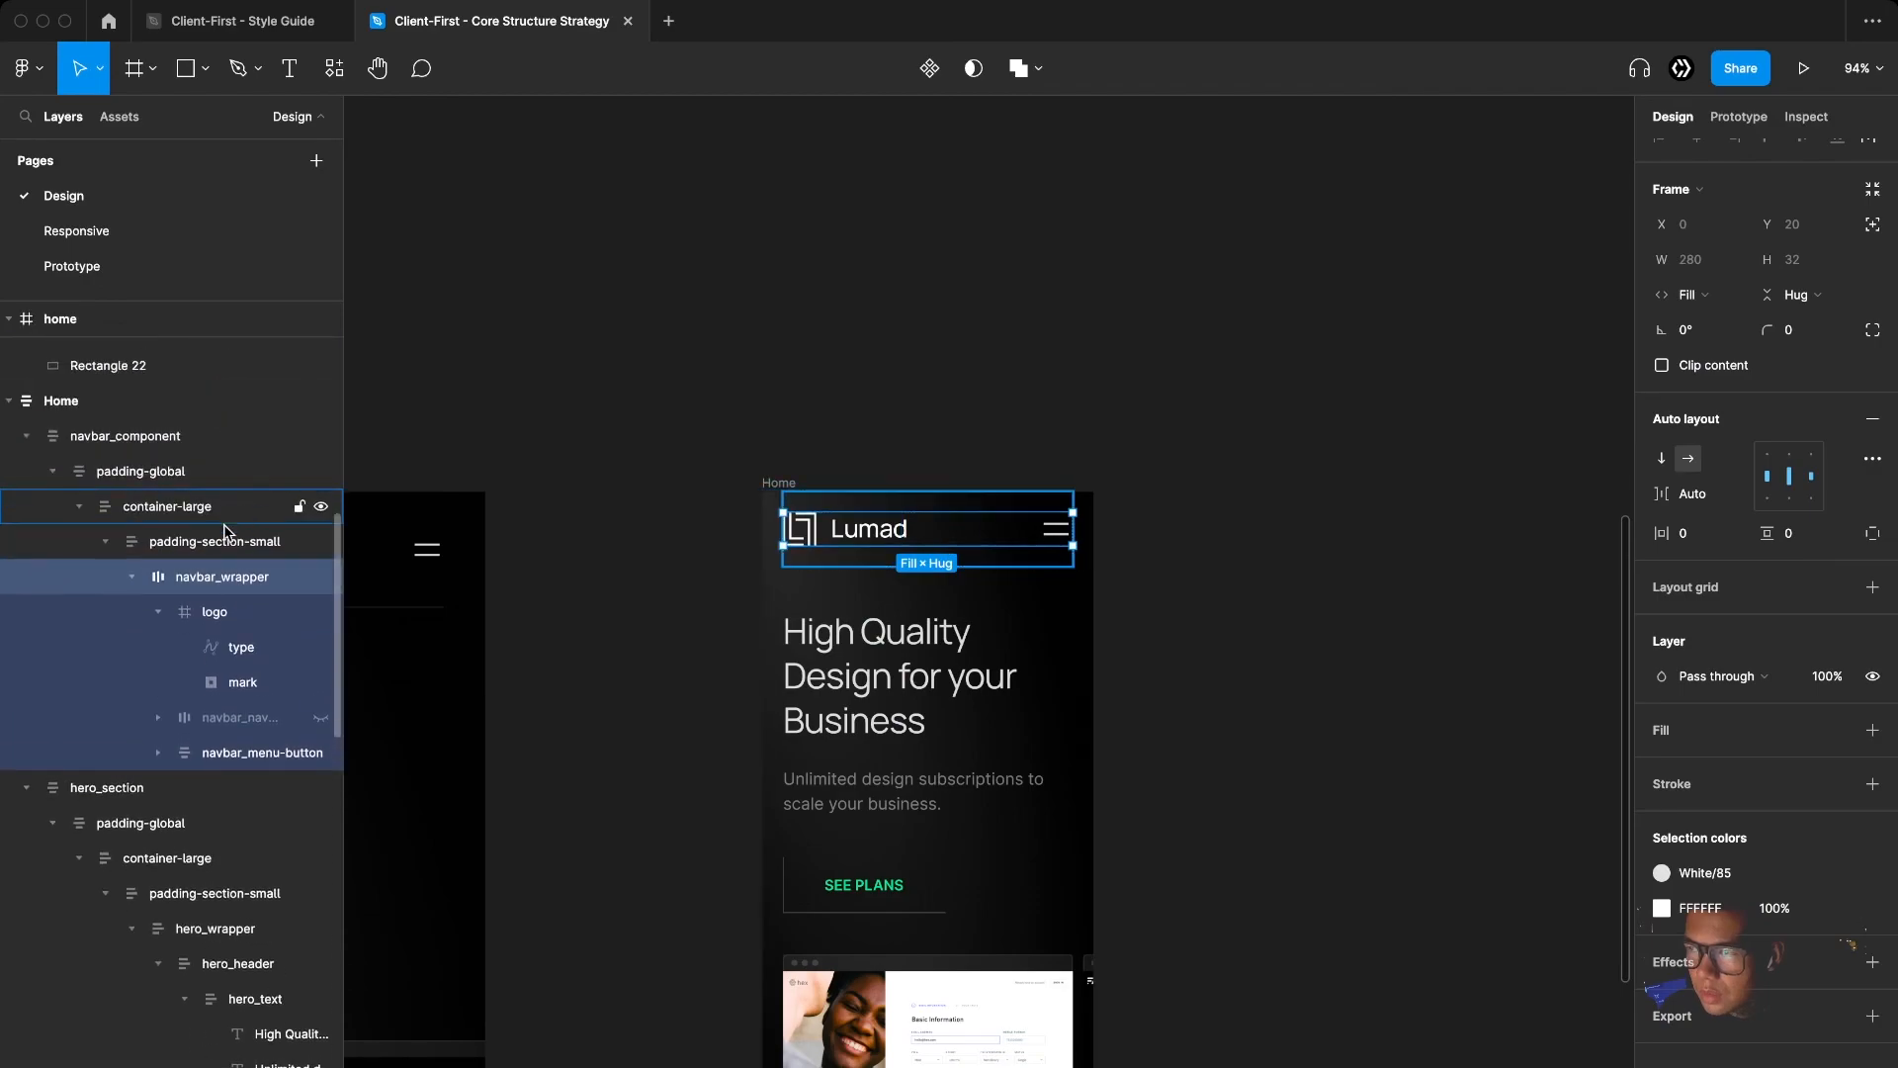
double_click(223, 514)
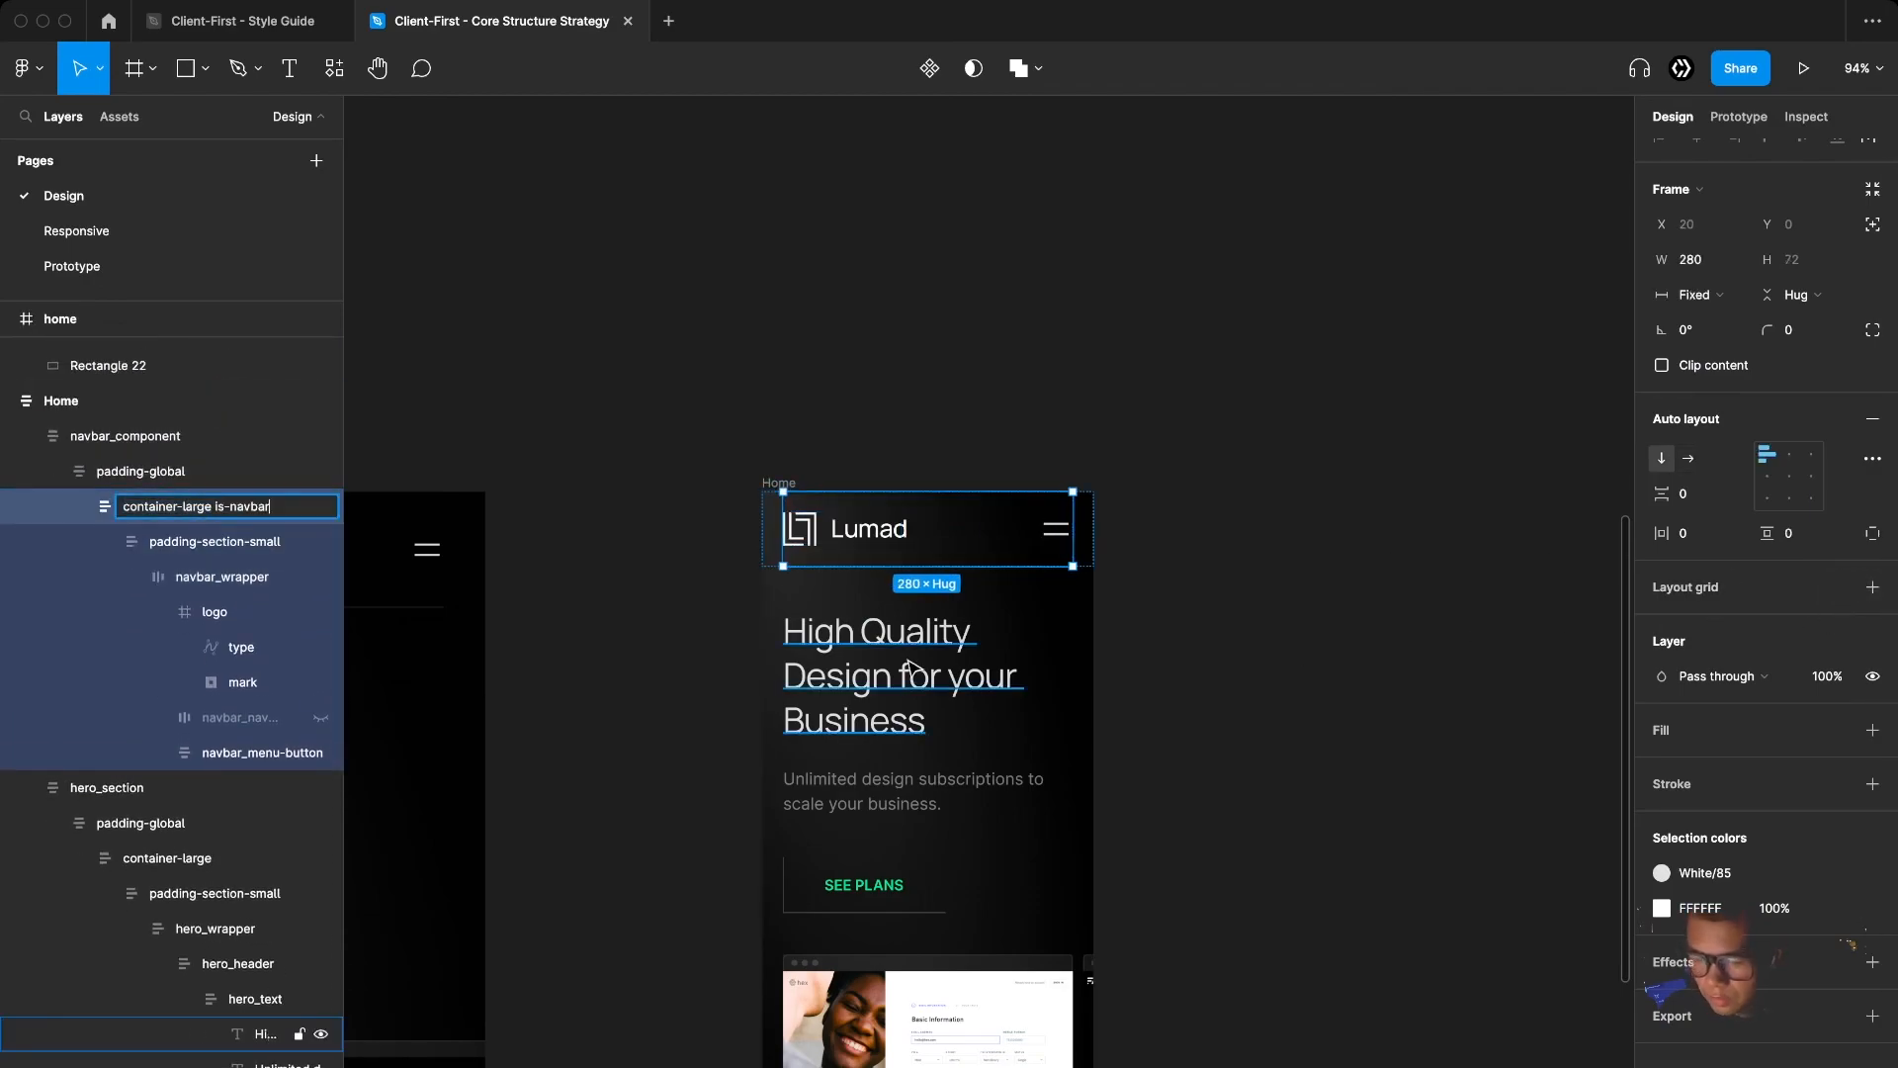
key(Return)
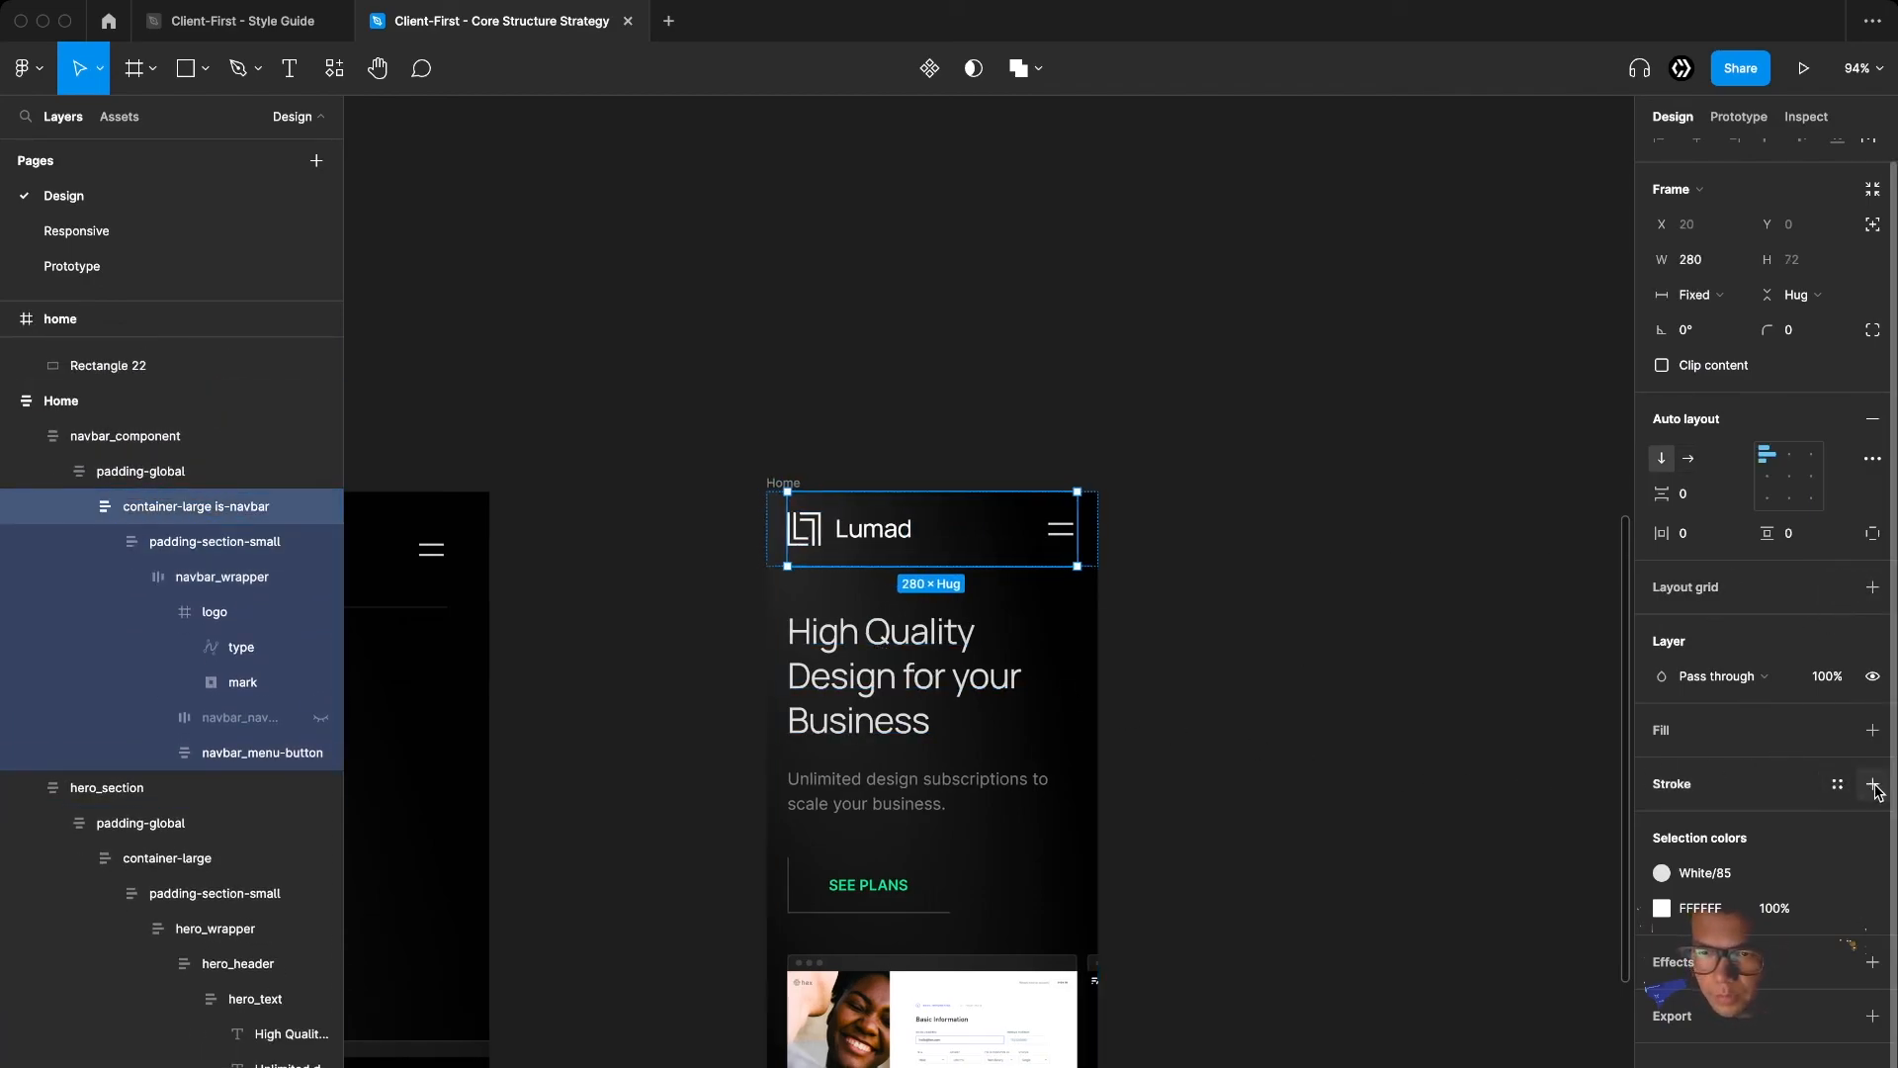
Give the 320-wide copy's container-large is-navbar the same bottom-only White/12 stroke as the 768-wide navbar
click(1874, 784)
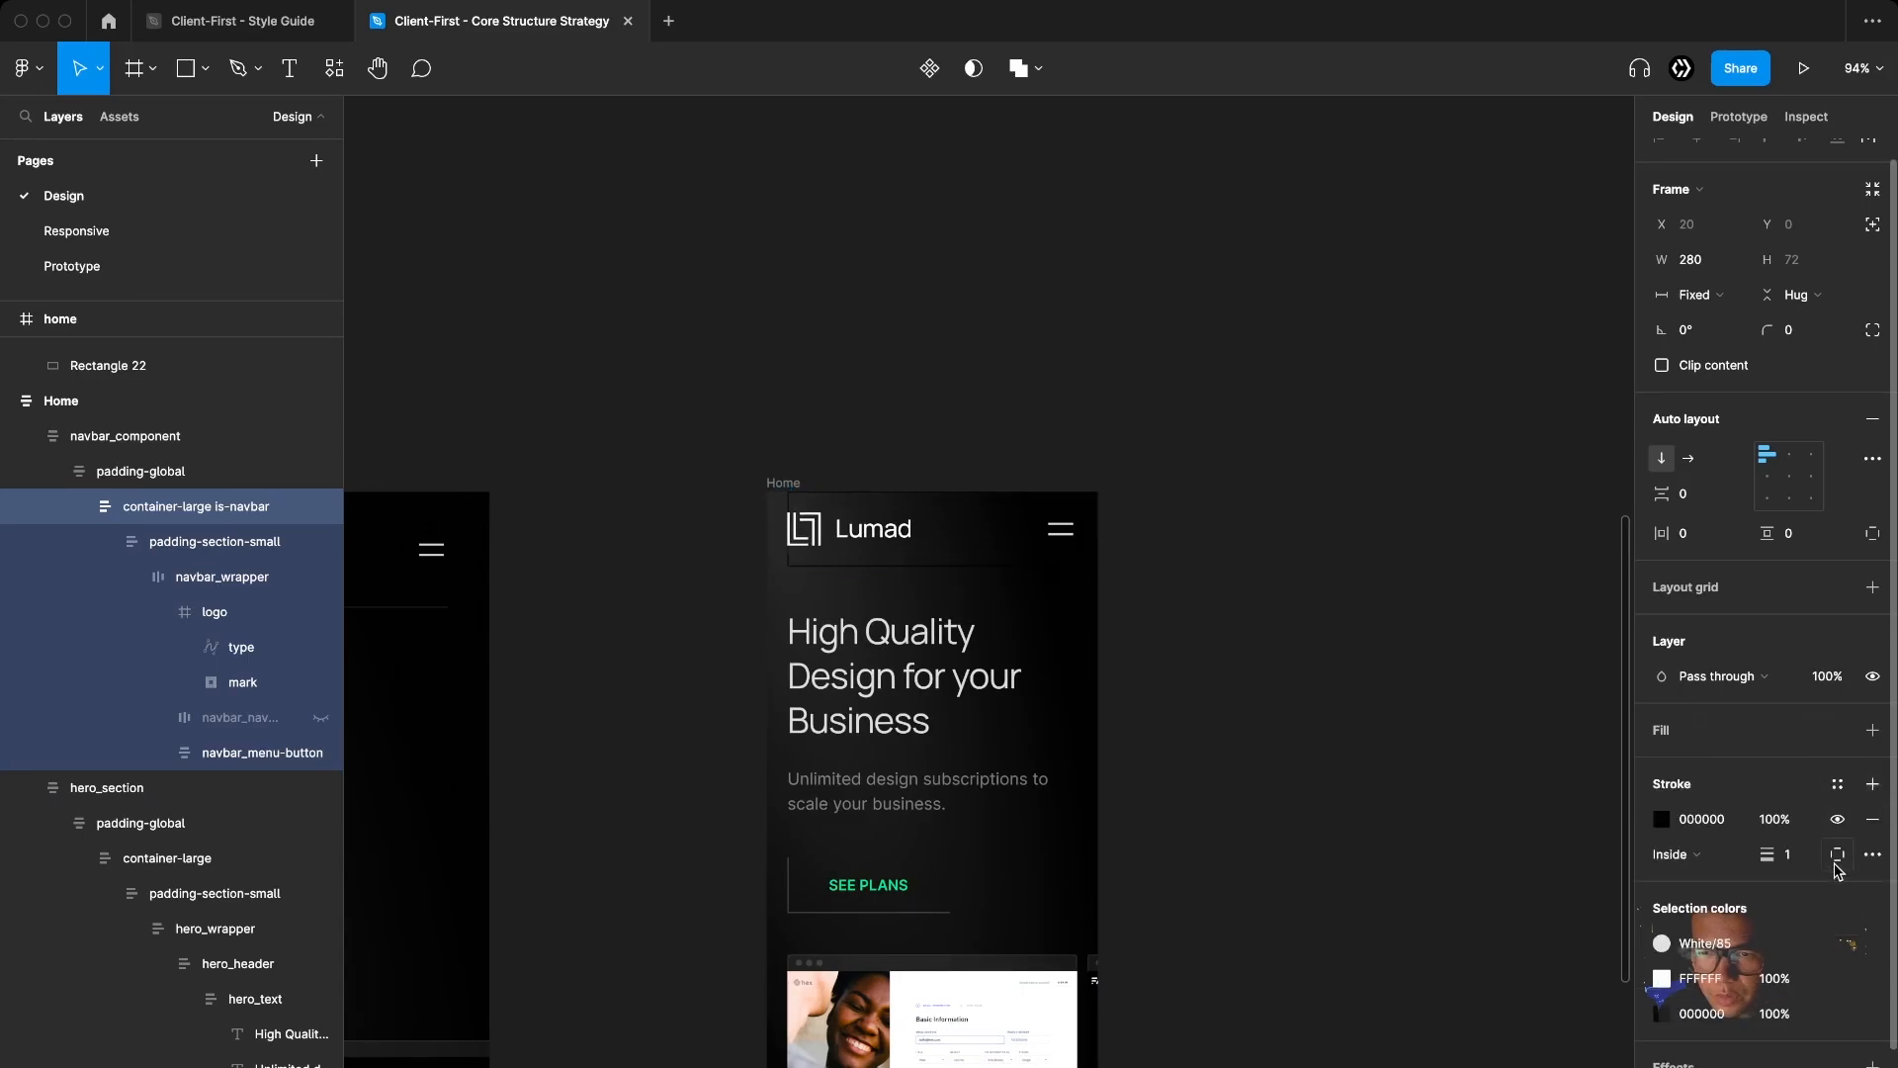
click(1837, 785)
scroll(1770, 915, down, 2)
click(1718, 932)
click(1262, 794)
scroll(1258, 789, down, 3)
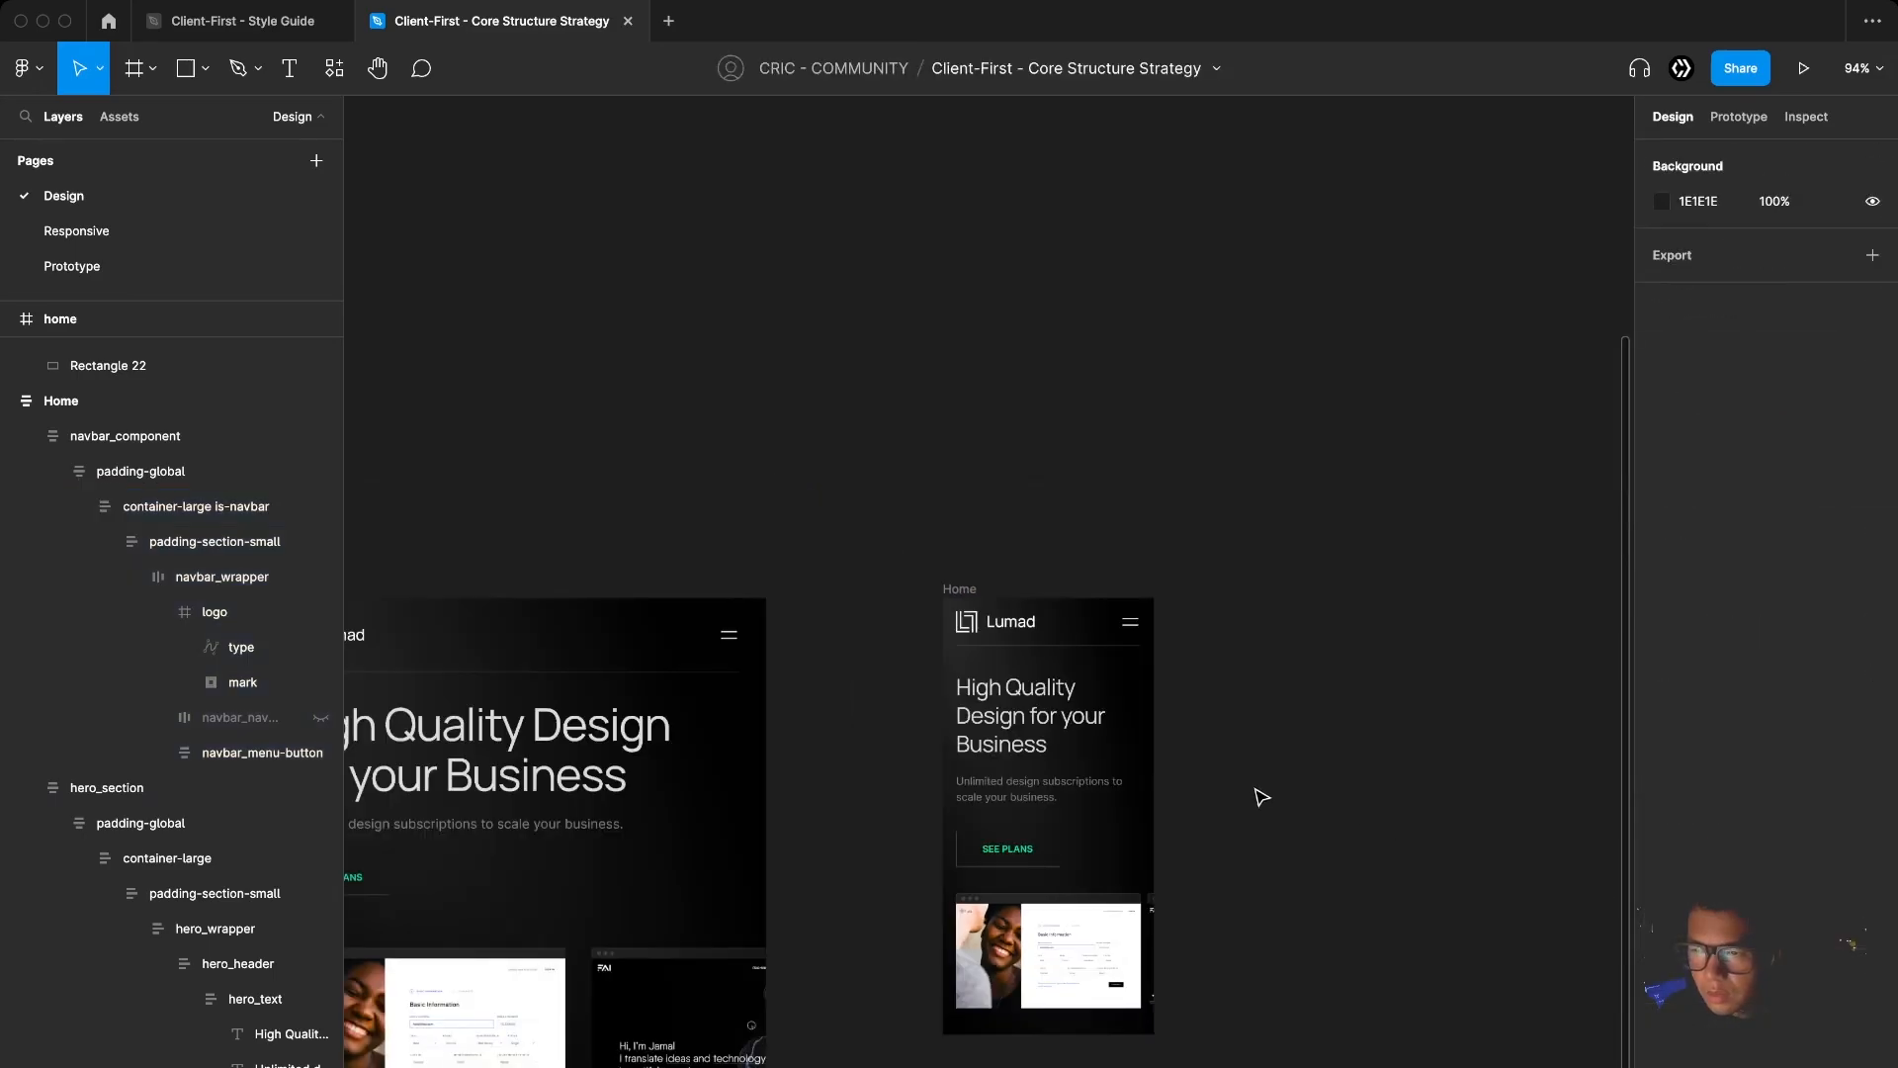
Delete the original lowercase home frame, 1440 × 911, together with its contents
scroll(1262, 794, down, 5)
click(453, 630)
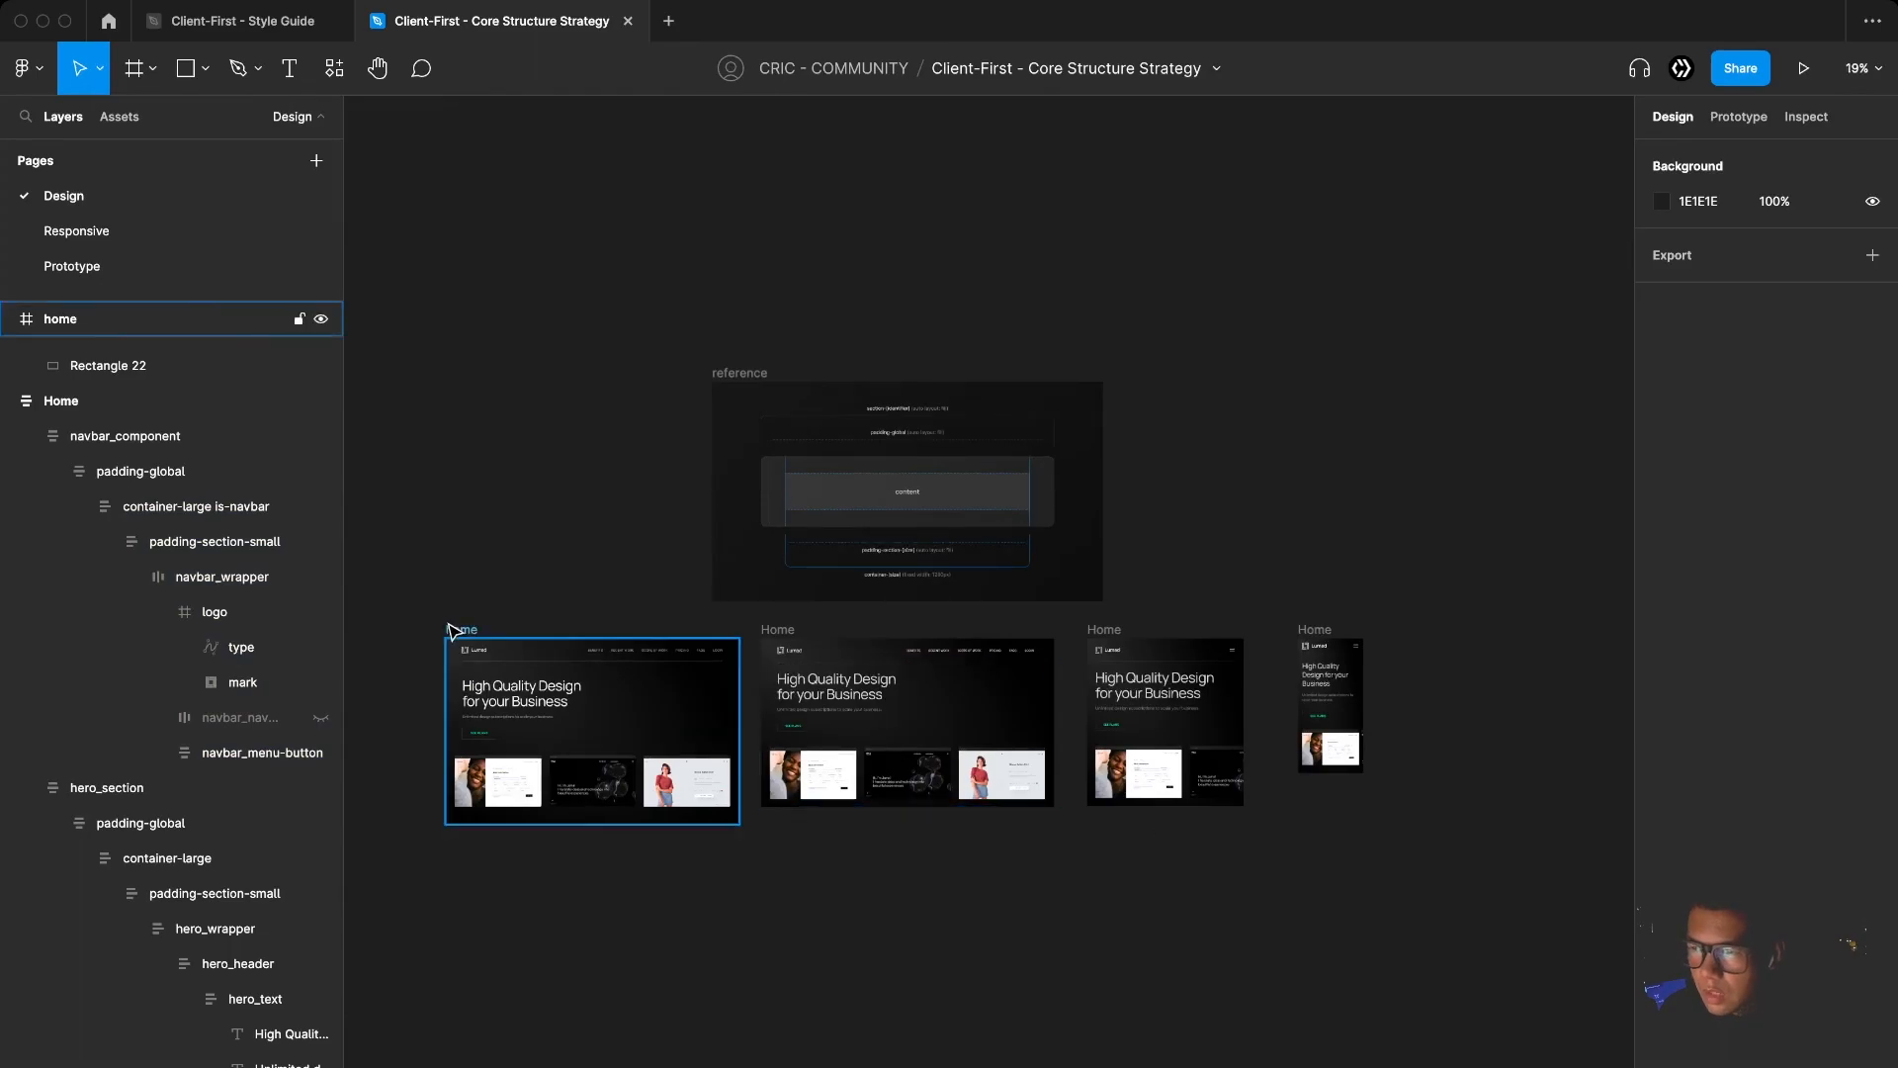
click(453, 630)
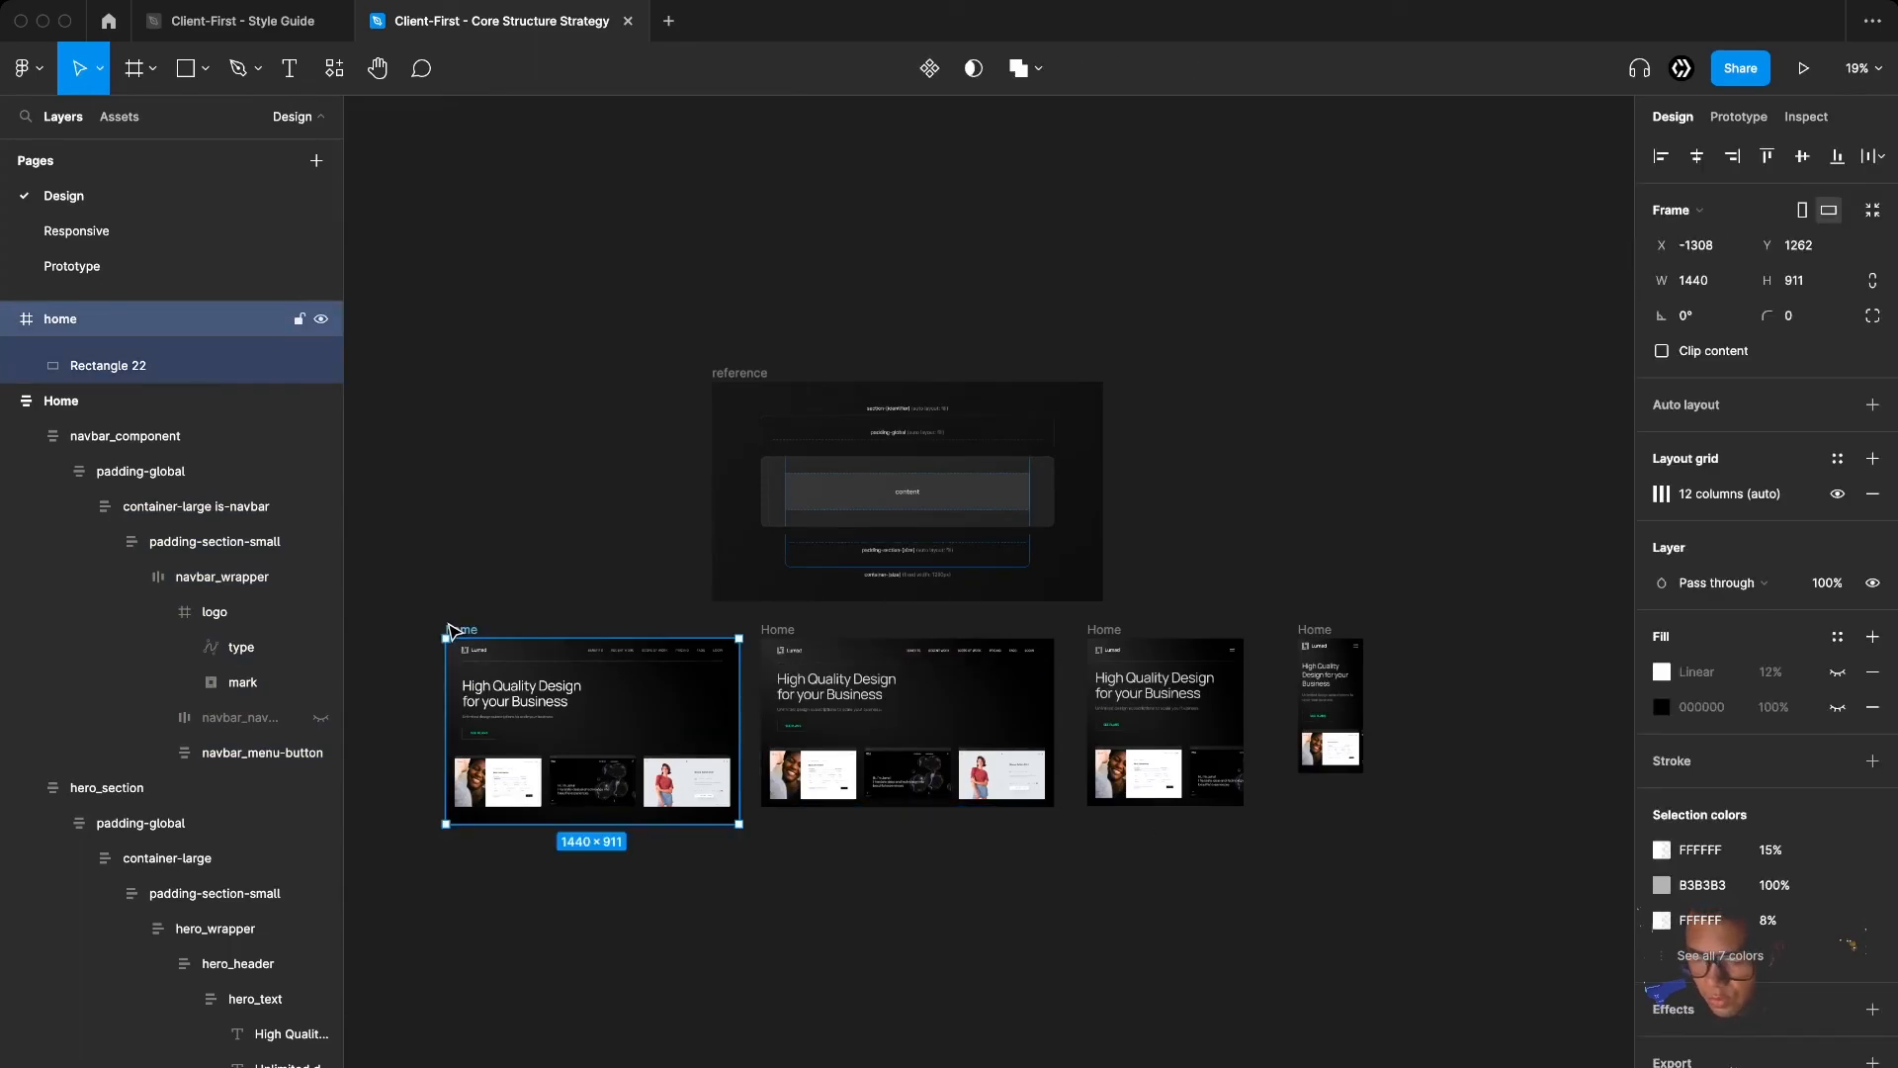
key(Delete)
Distribute the three remaining Home frames horizontally and set the spacing between them to 240
drag(716, 648, 1433, 903)
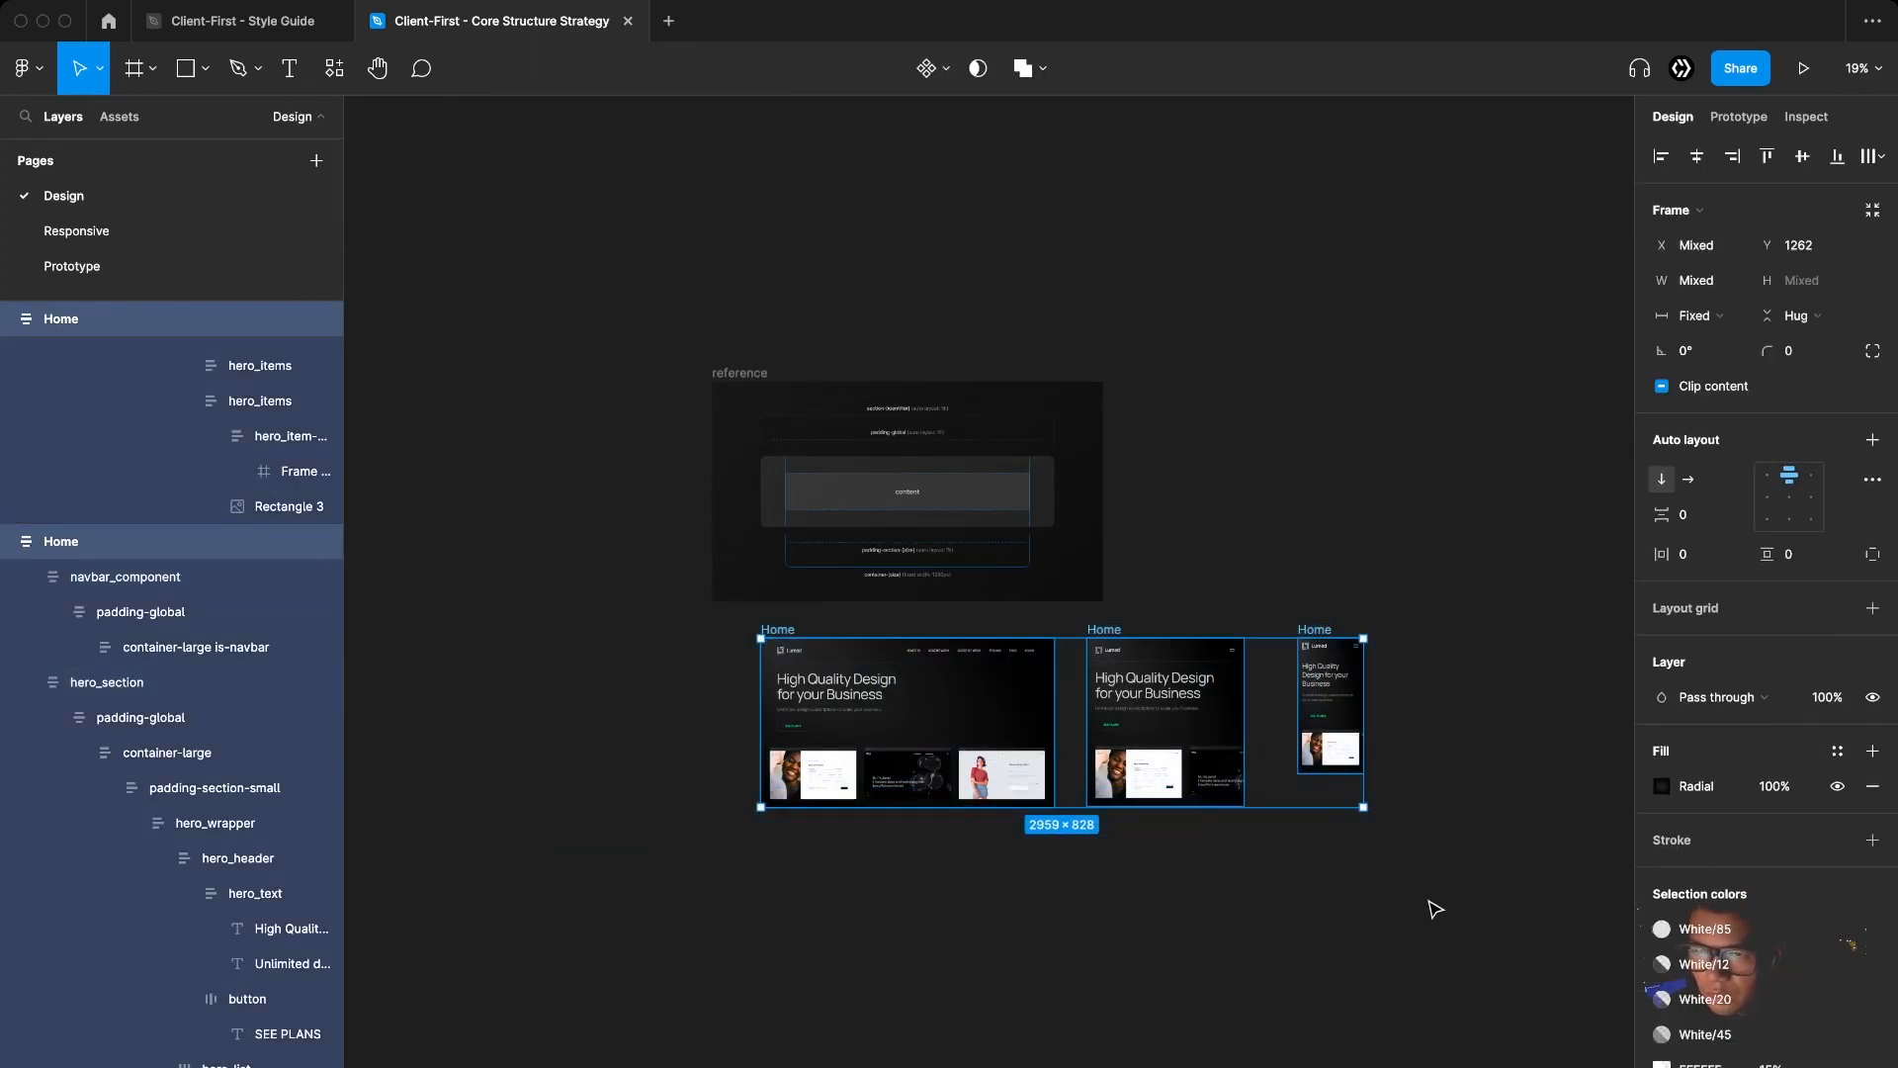
click(1873, 156)
click(1725, 205)
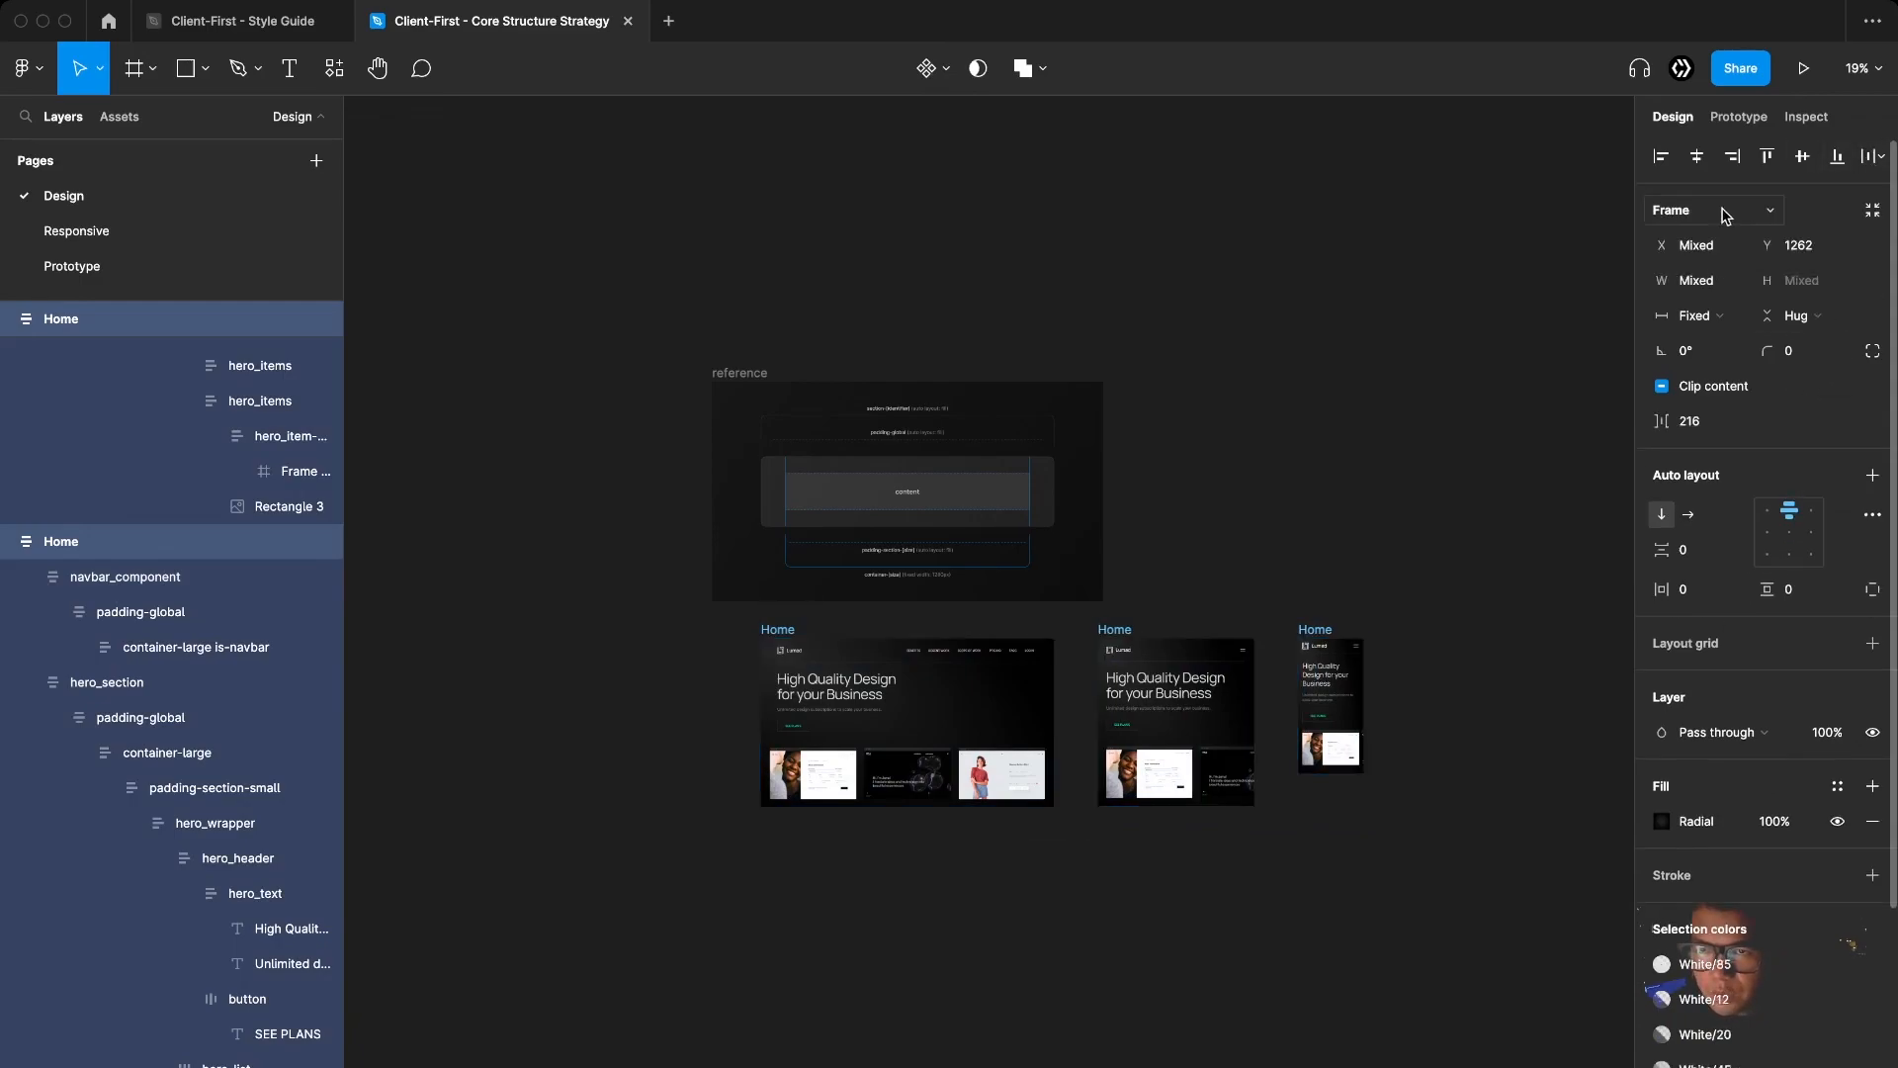
click(1709, 431)
text(240)
key(Return)
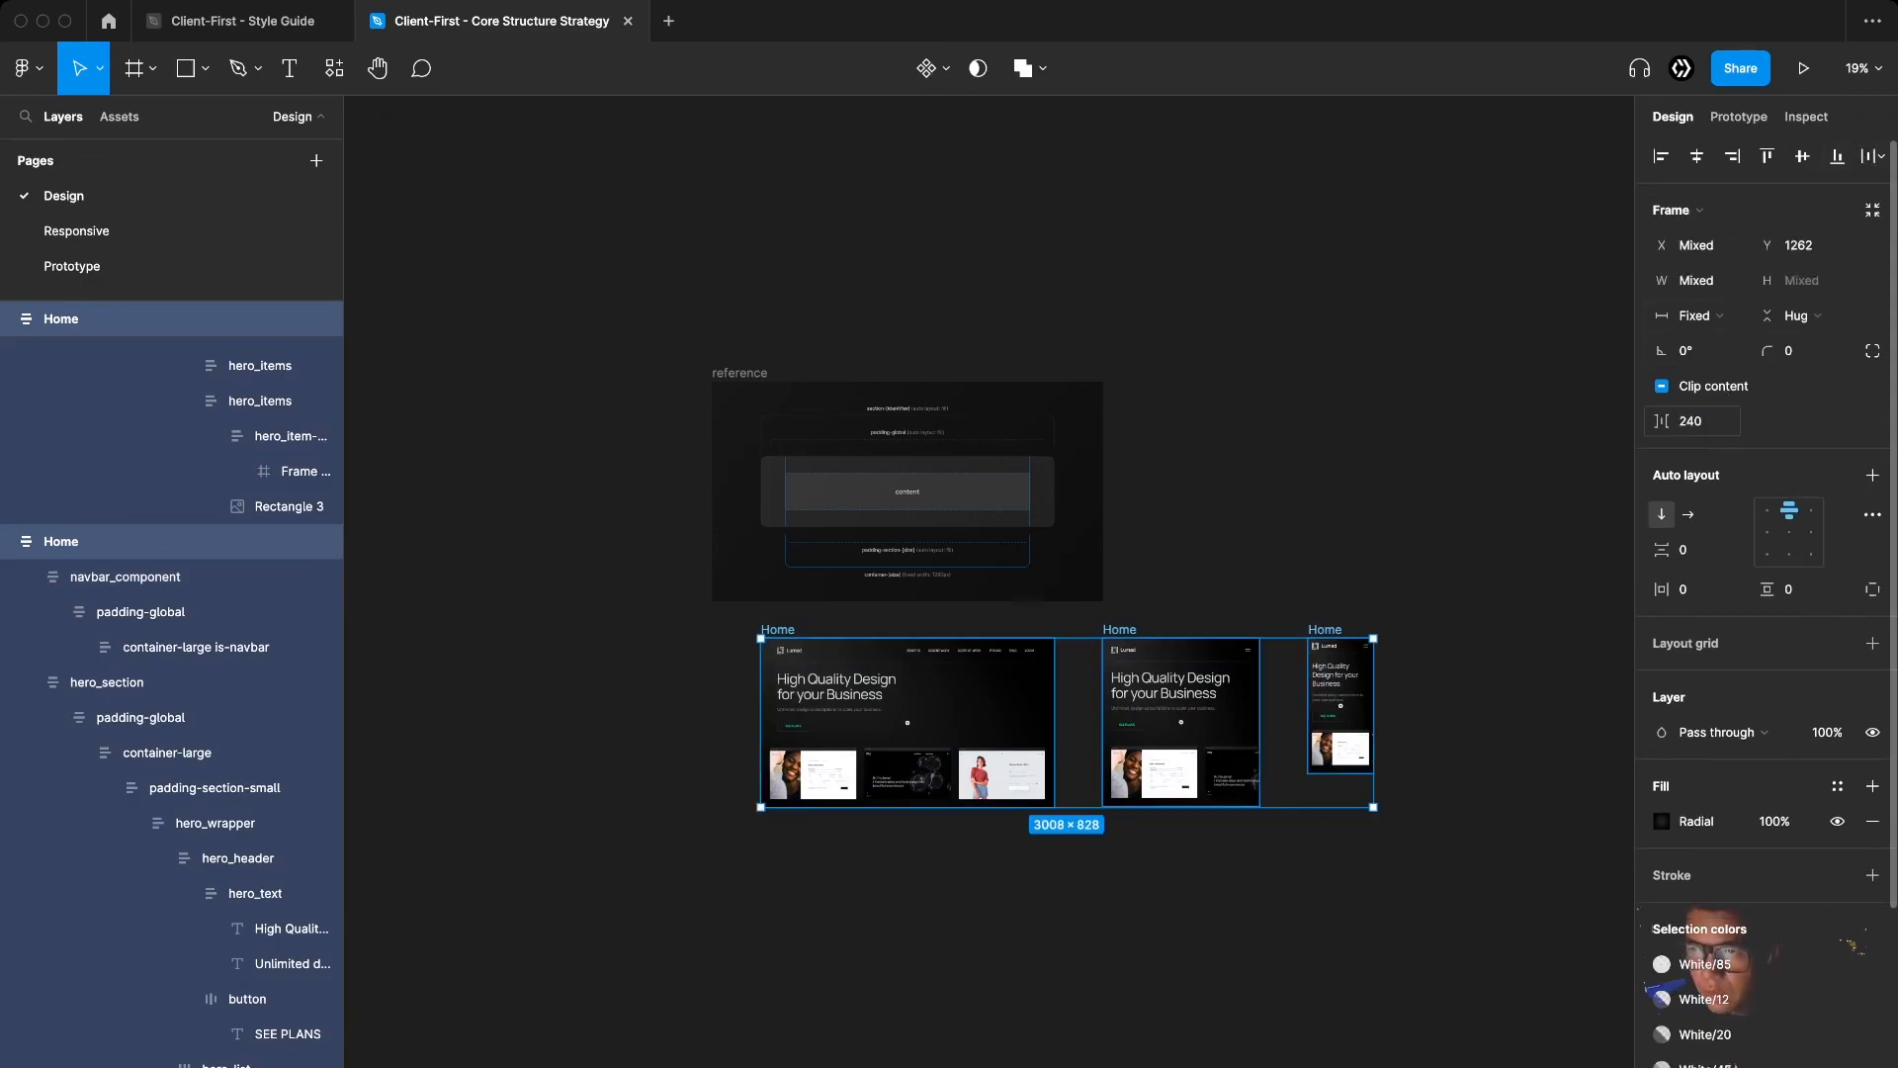
Move the three Home frames together to the right of the reference frame, with their top edges at Y 0
drag(979, 703, 1325, 440)
scroll(942, 666, down, 3)
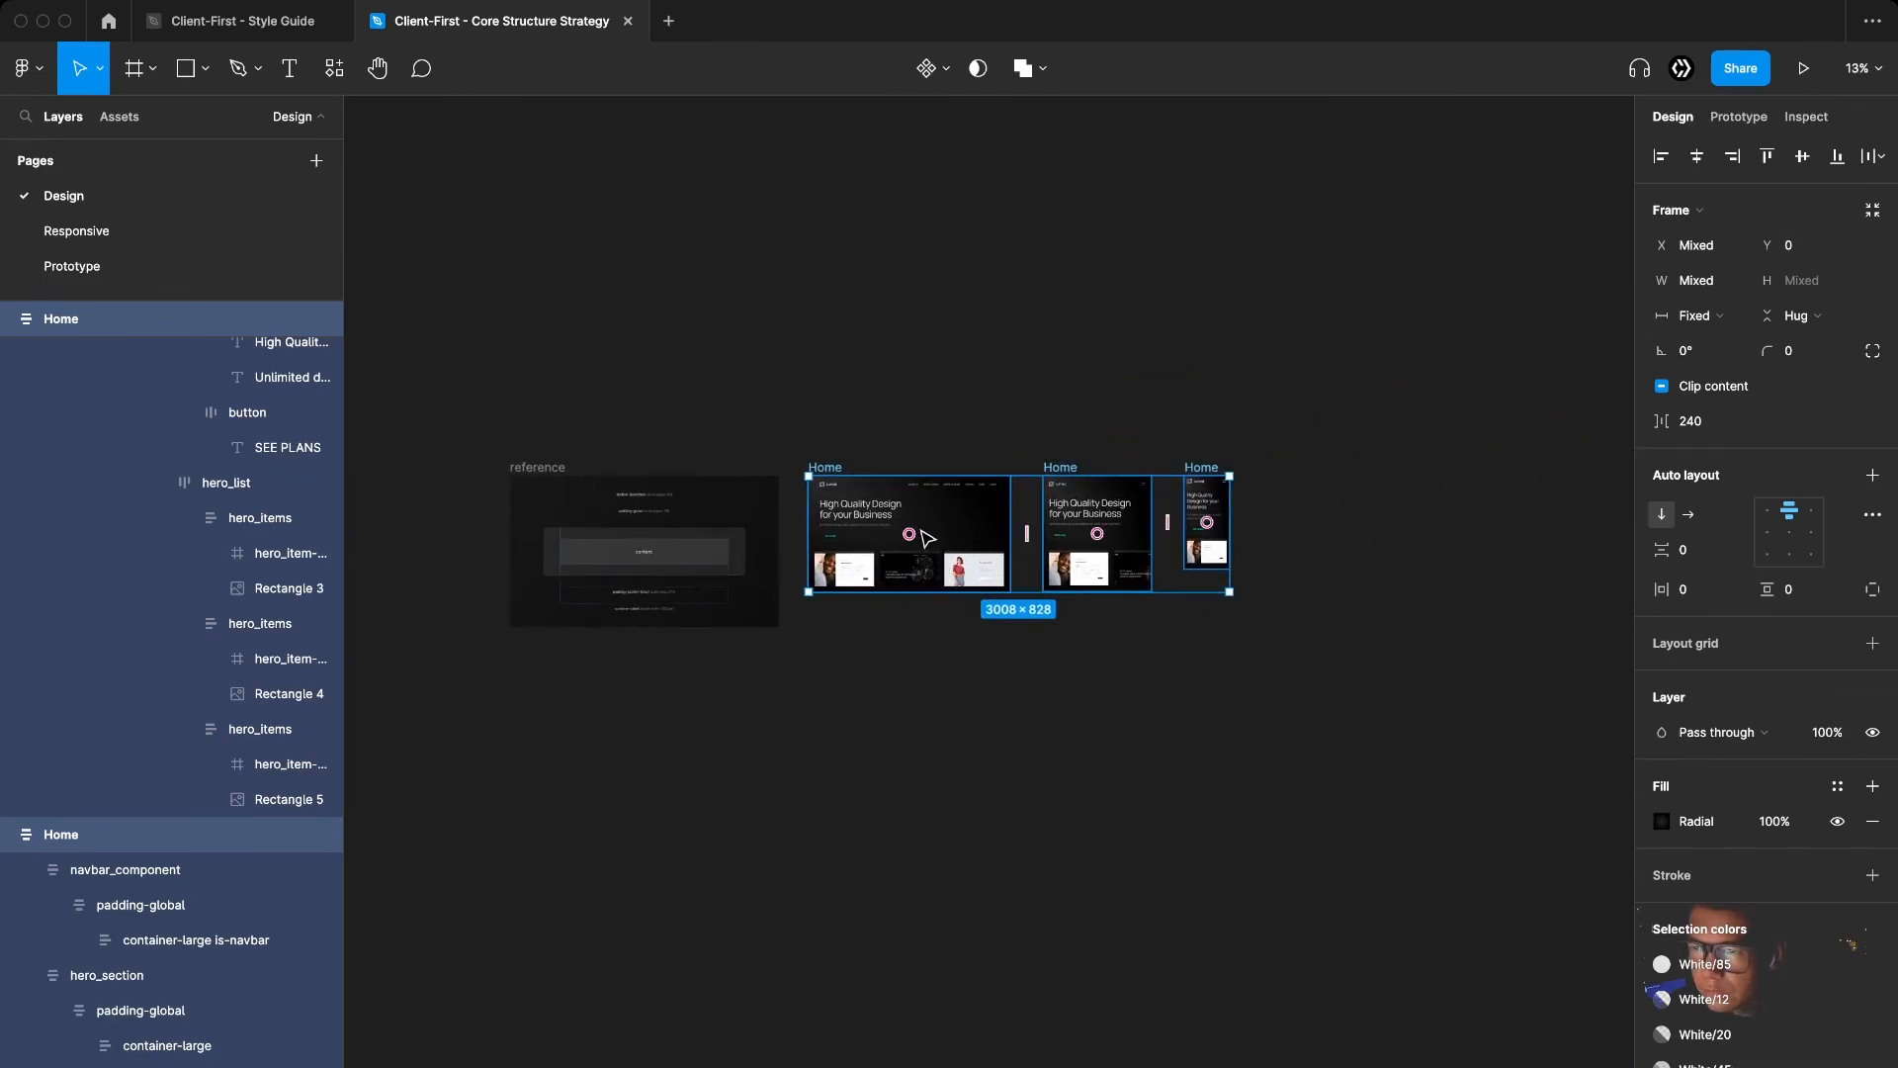
click(1129, 722)
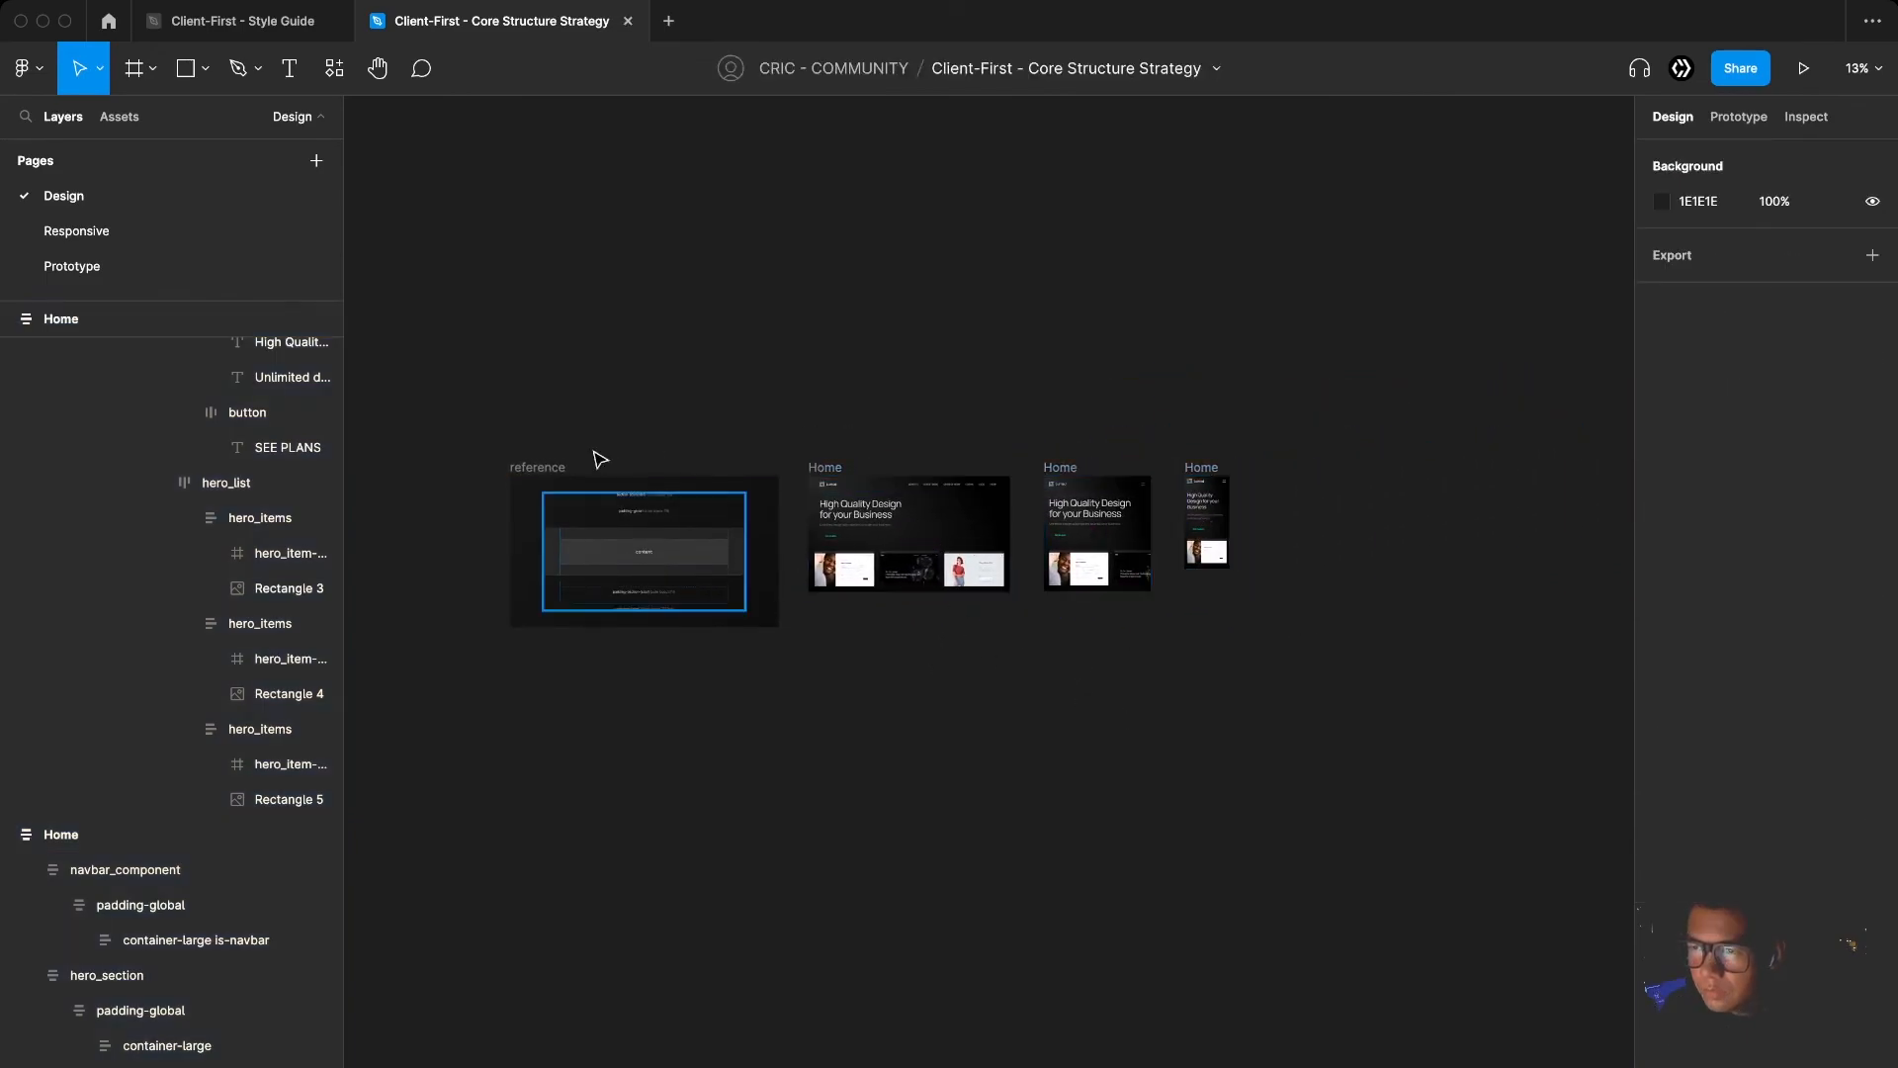
scroll(598, 397, up, 3)
click(1068, 633)
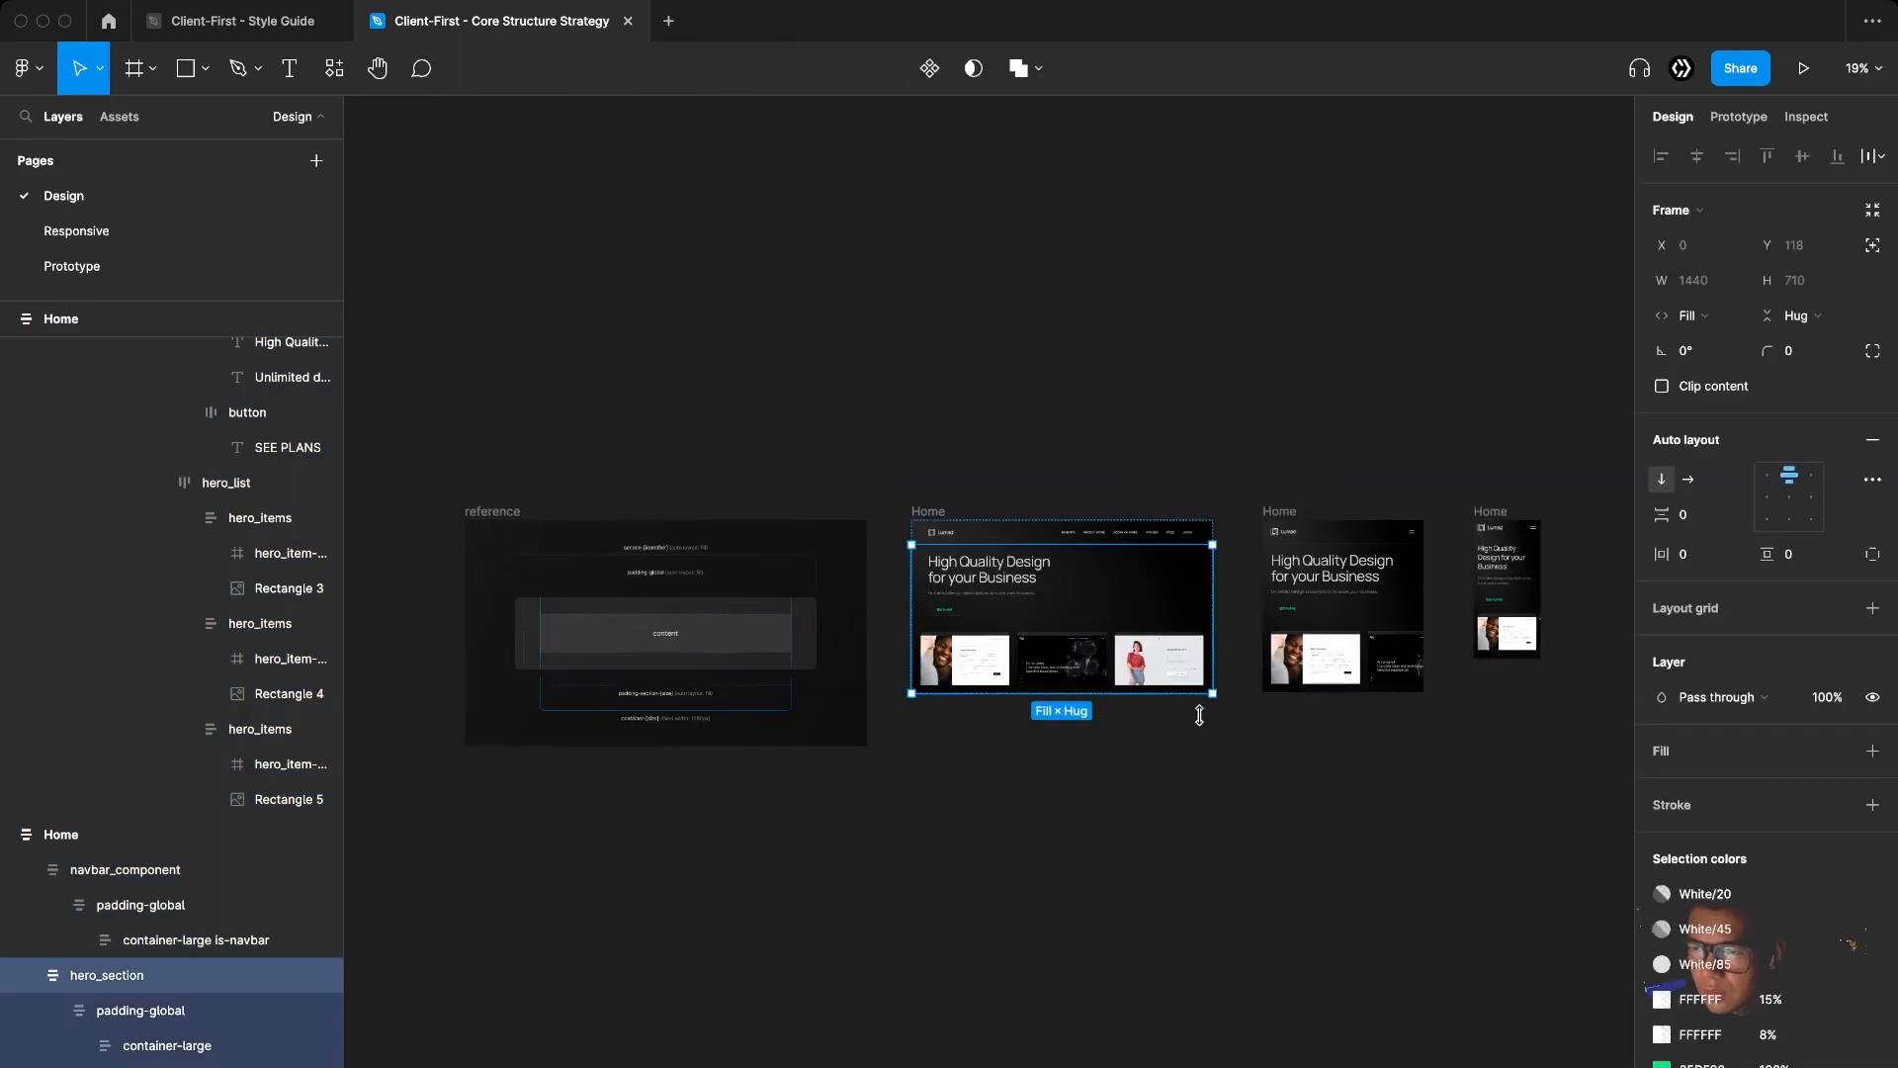
scroll(1330, 769, up, 2)
click(1330, 770)
scroll(1303, 772, left, 1)
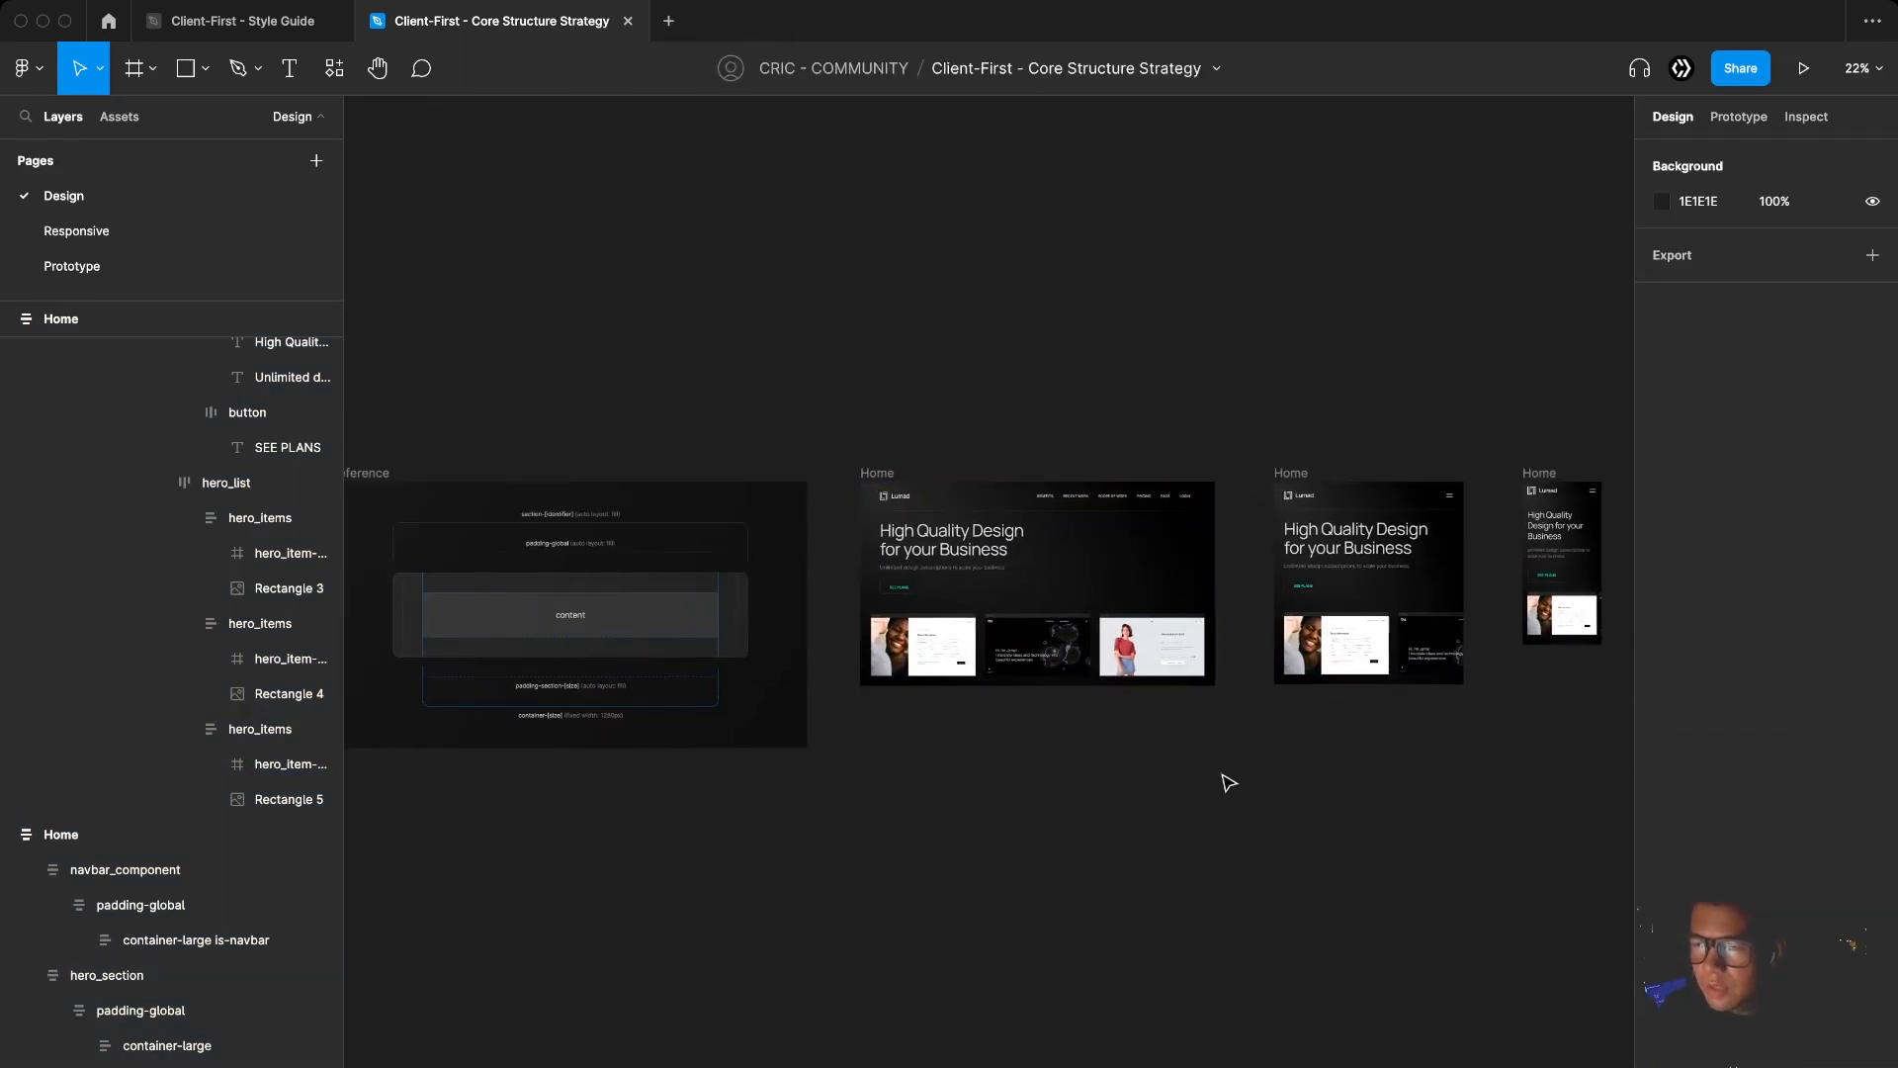